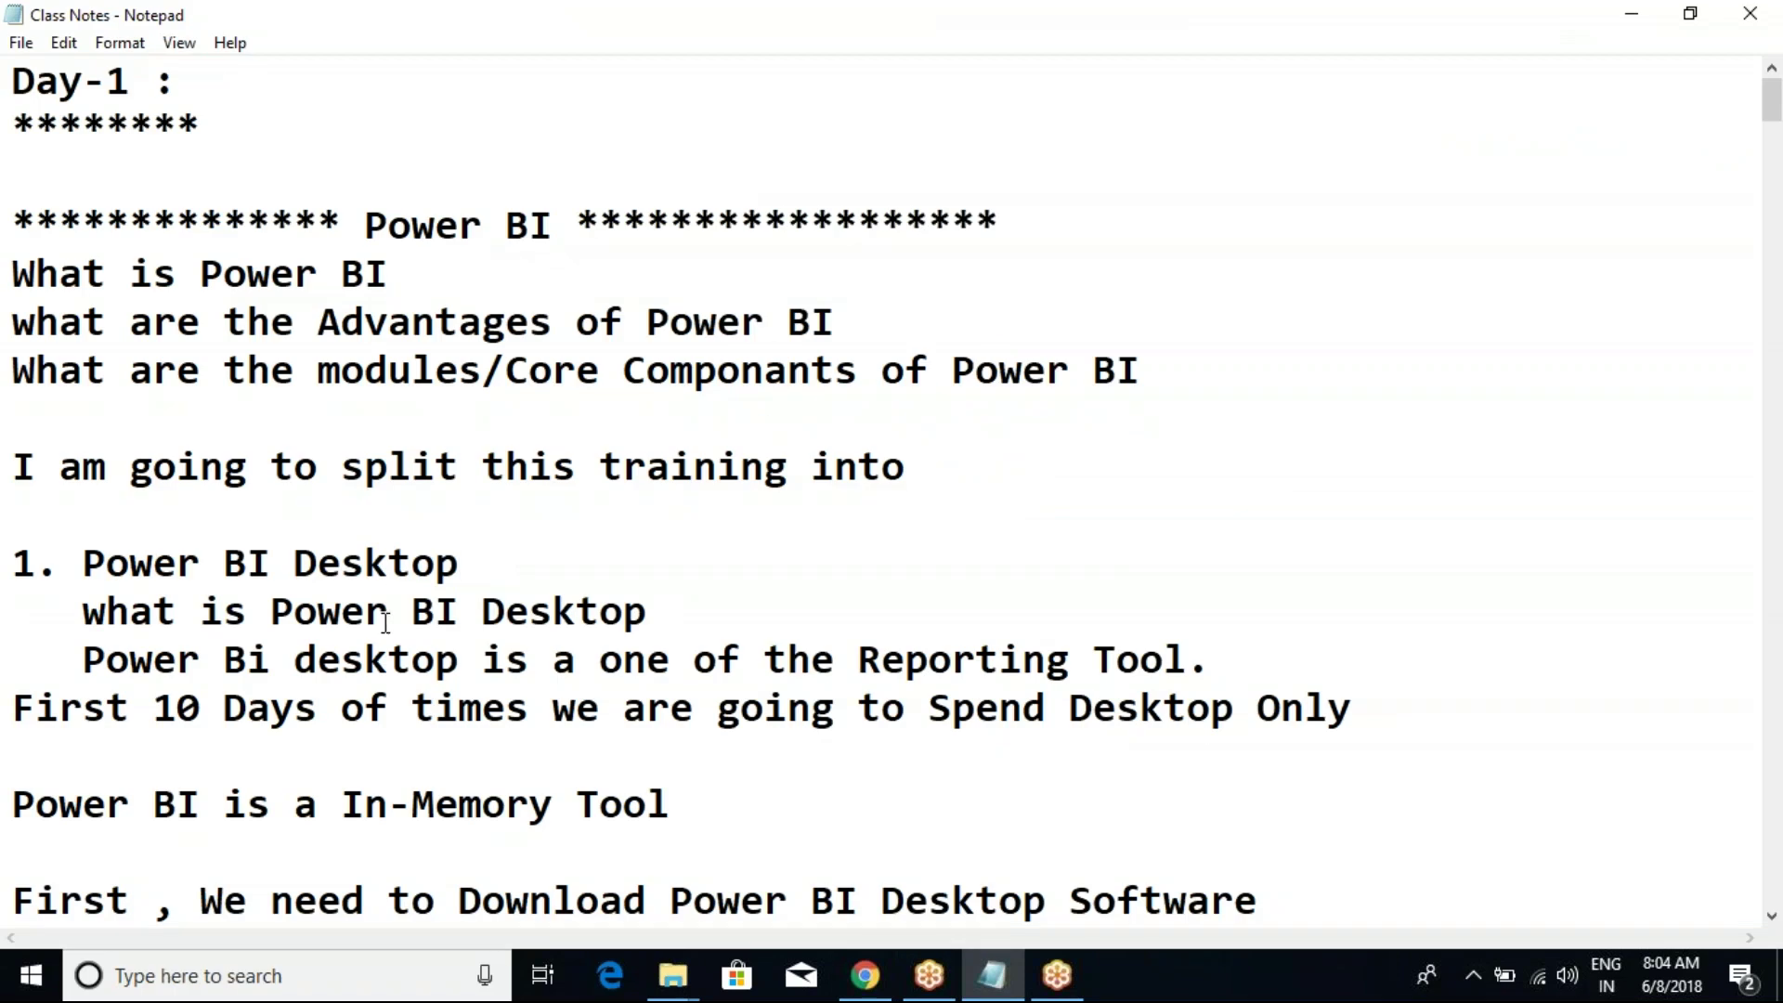
Step: Add a line of dashes under the "Tomorrow :" heading near the end of the class notes
key("ctrl+End")
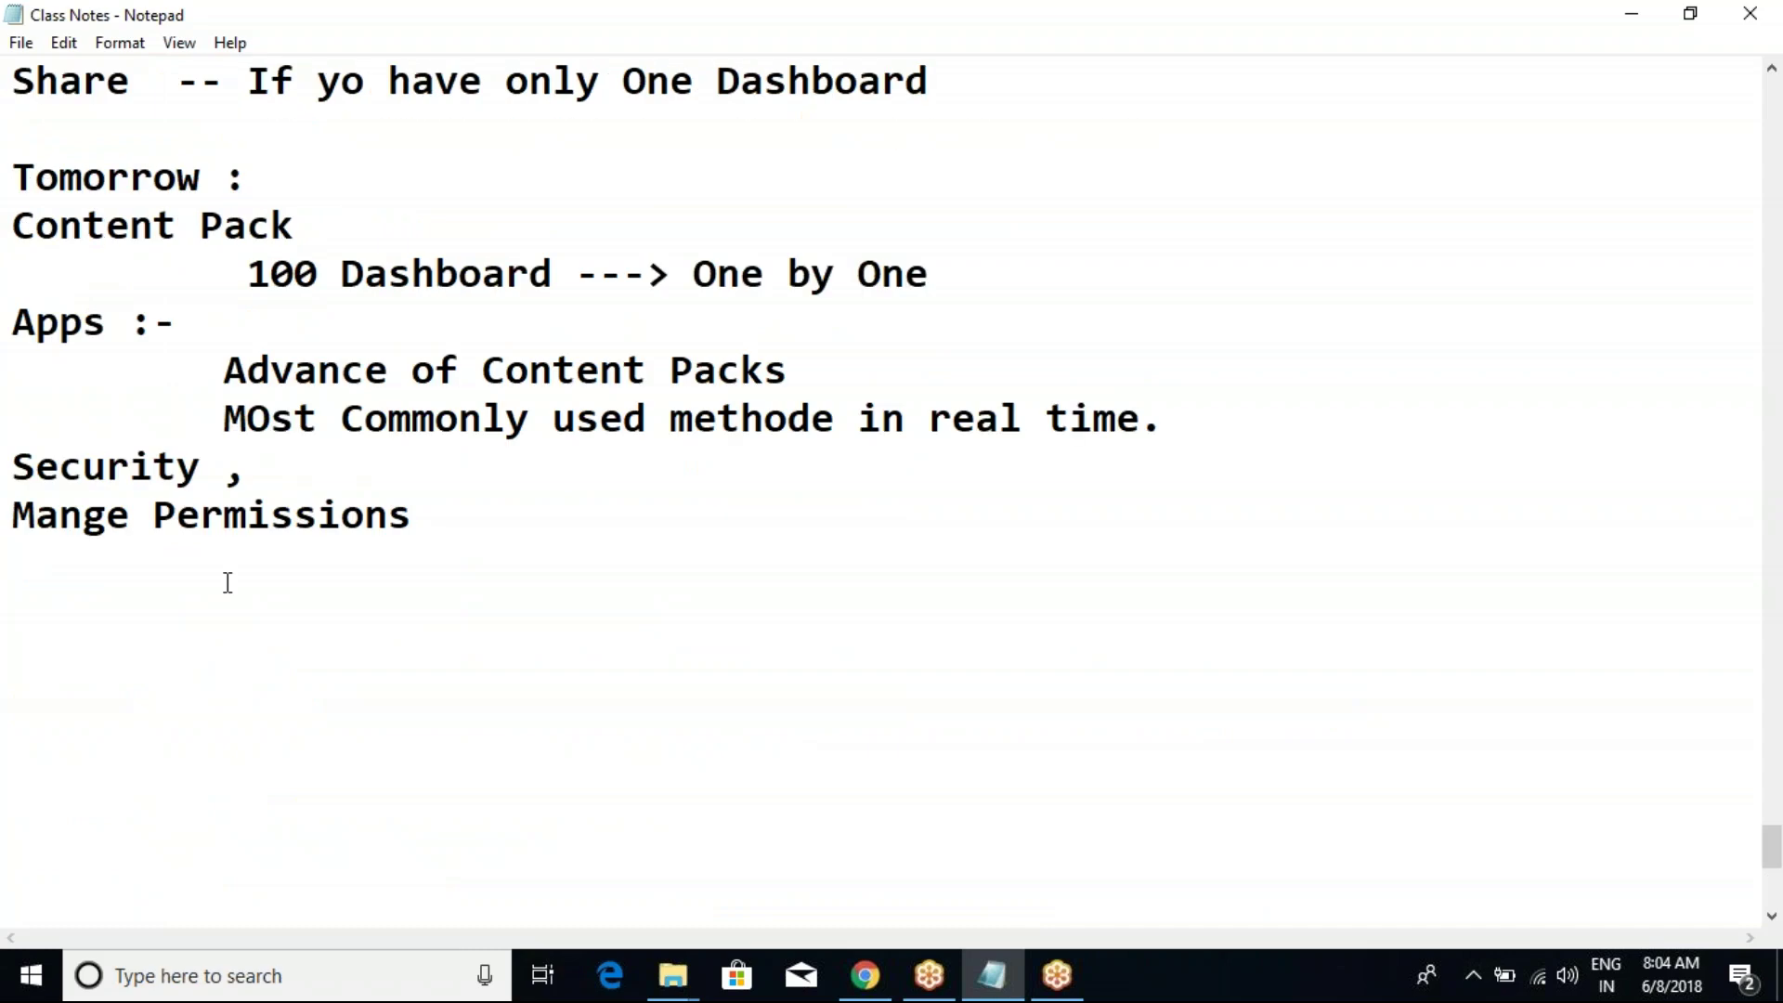
scroll(231, 585, "up", 1)
scroll(227, 582, "up", 2)
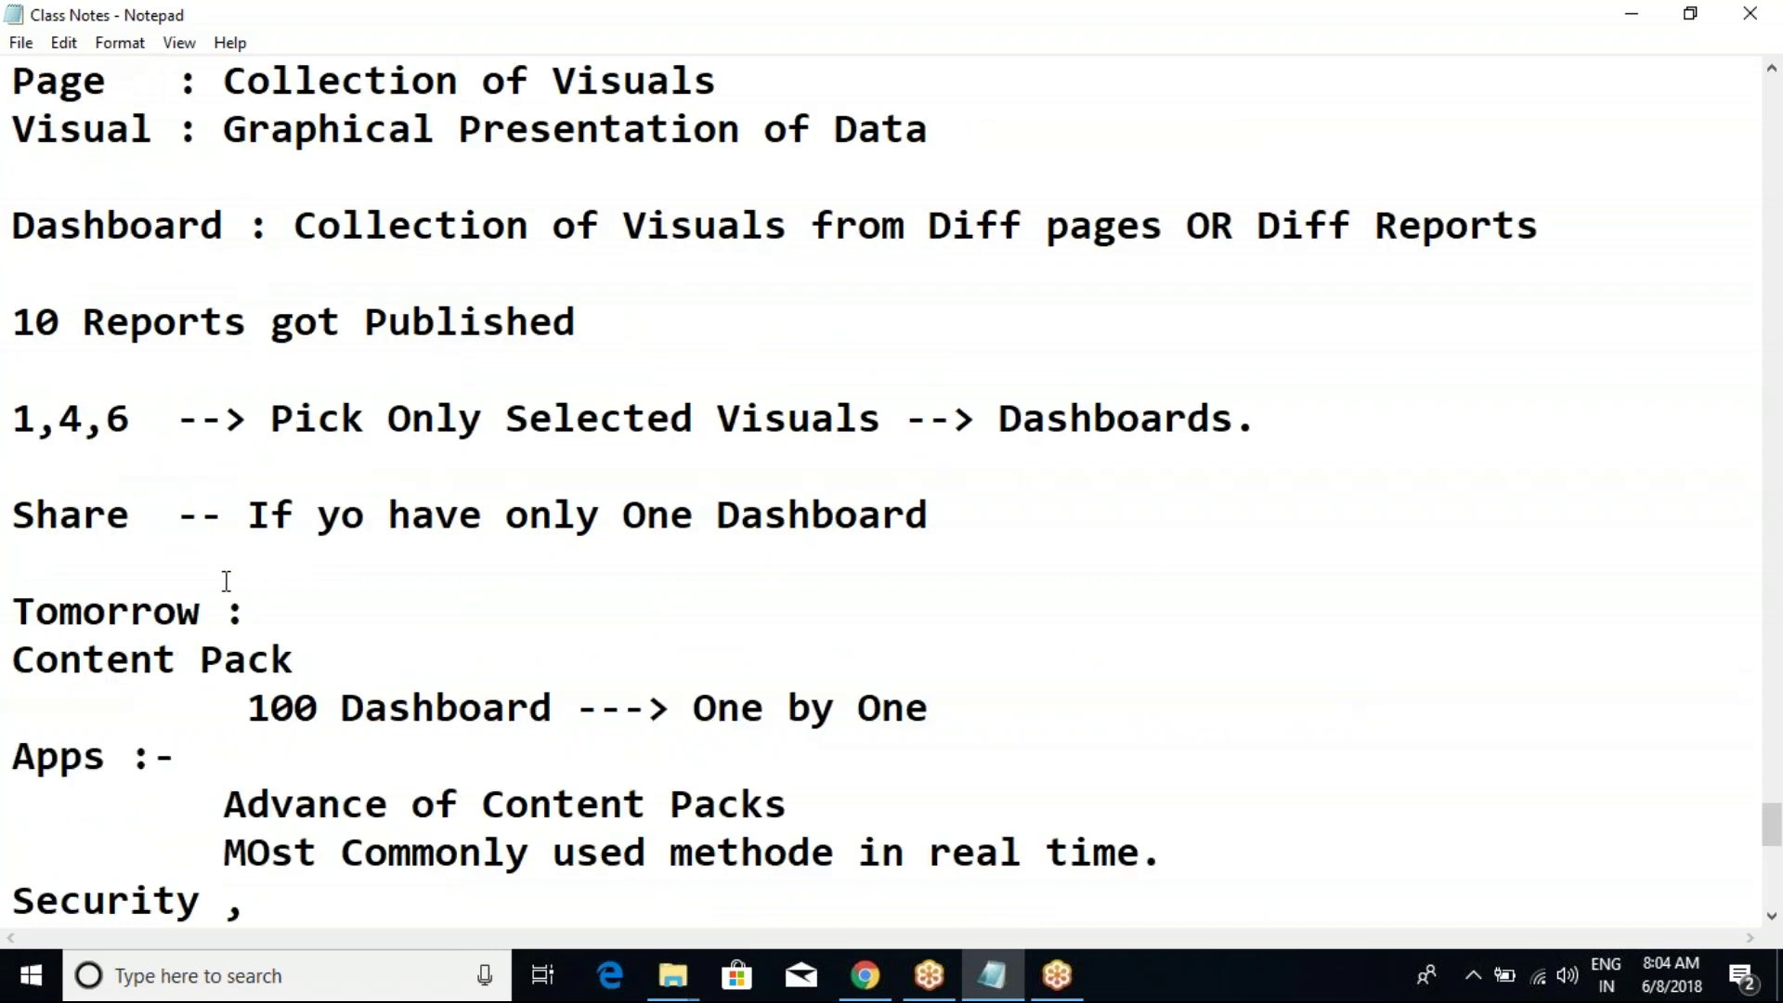
left_click(337, 472)
scroll(342, 471, "up", 3)
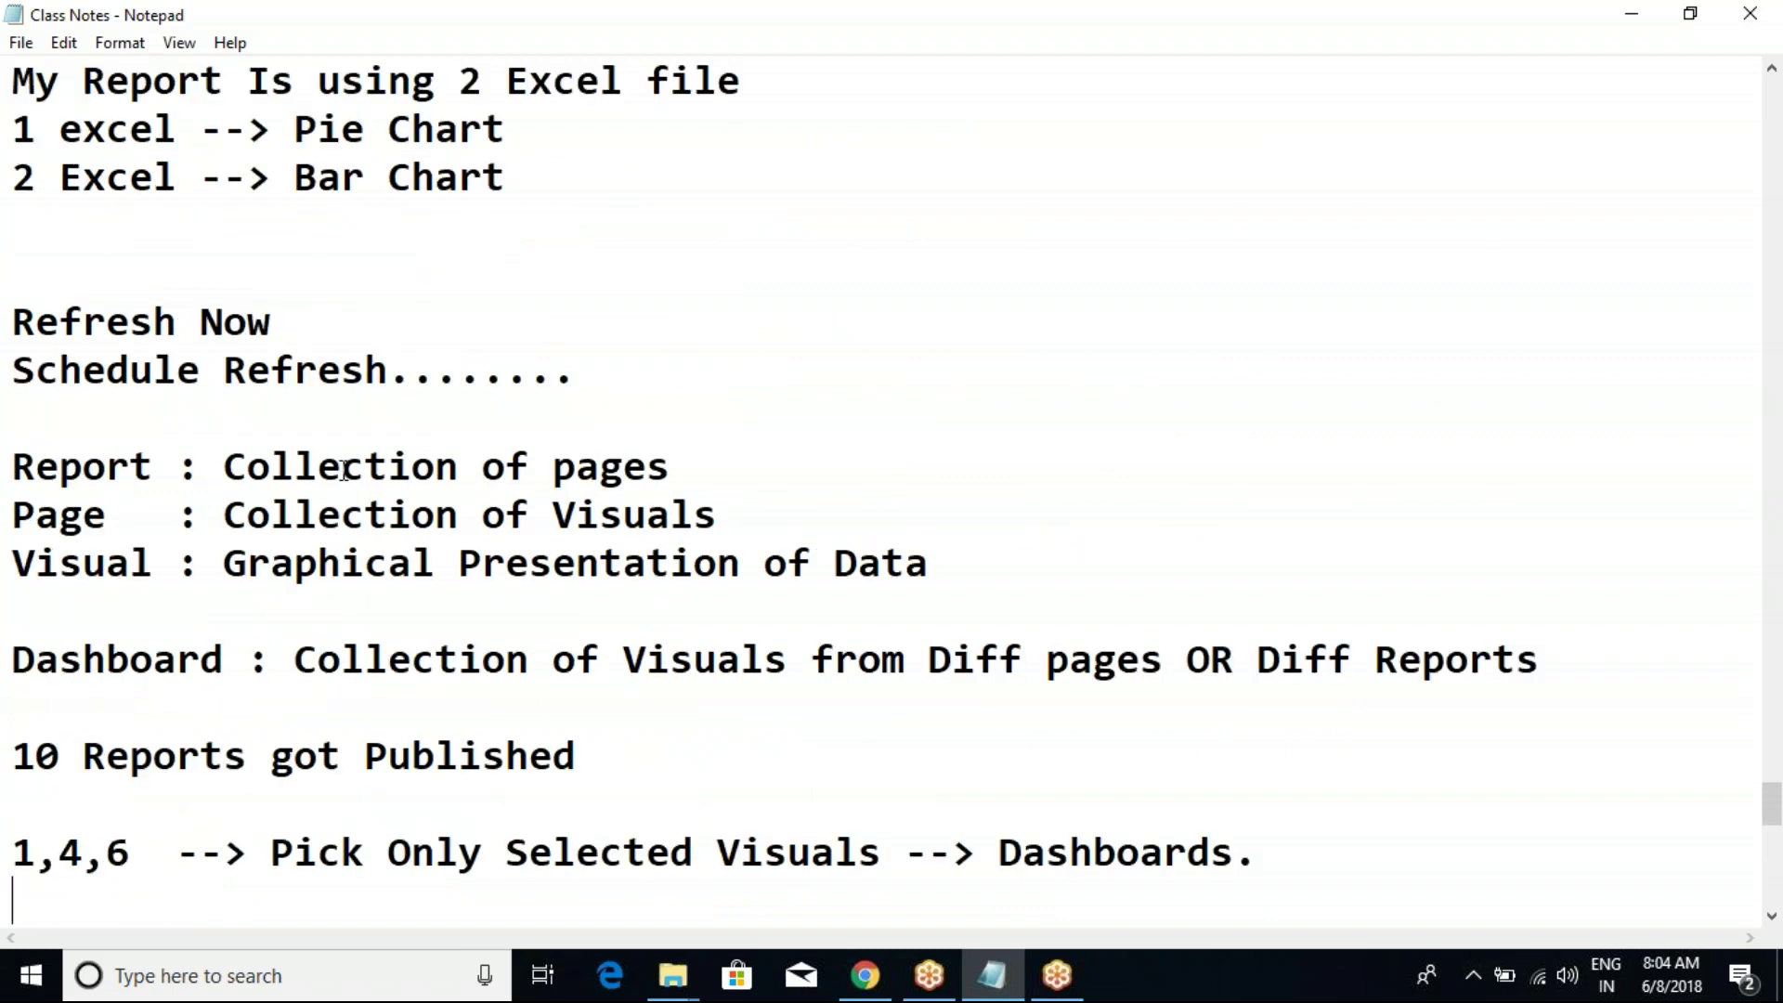
scroll(343, 471, "down", 3)
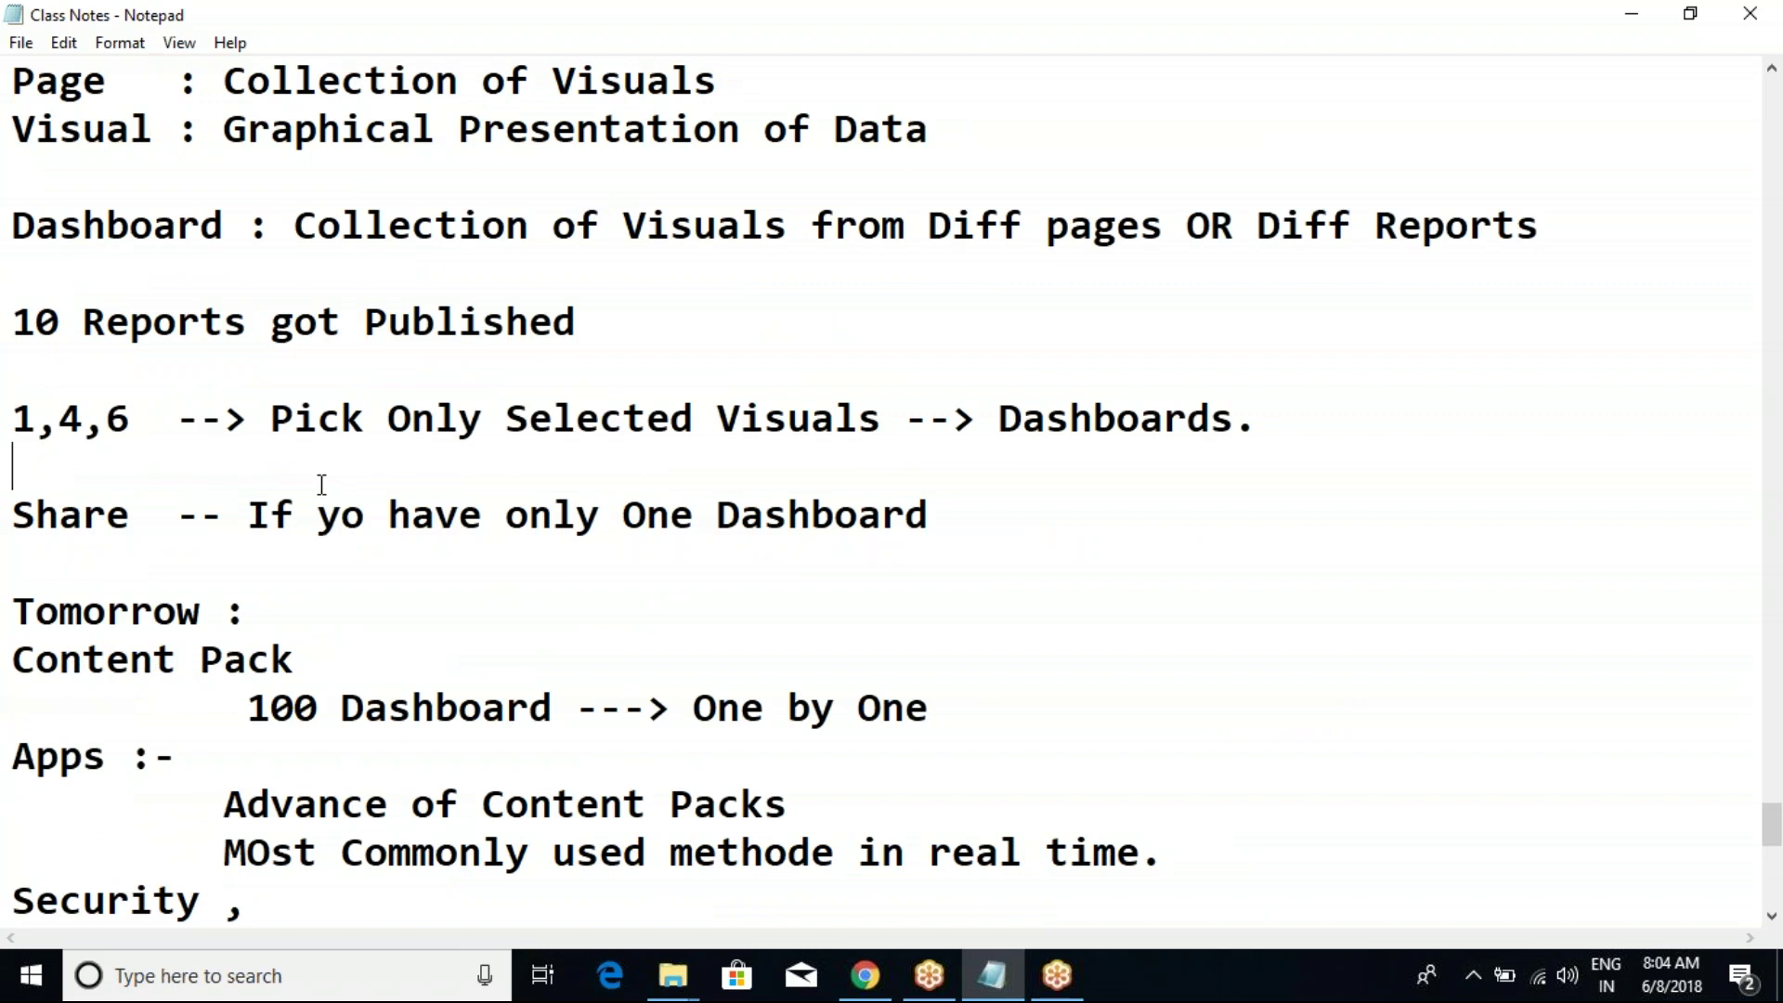
scroll(315, 492, "down", 2)
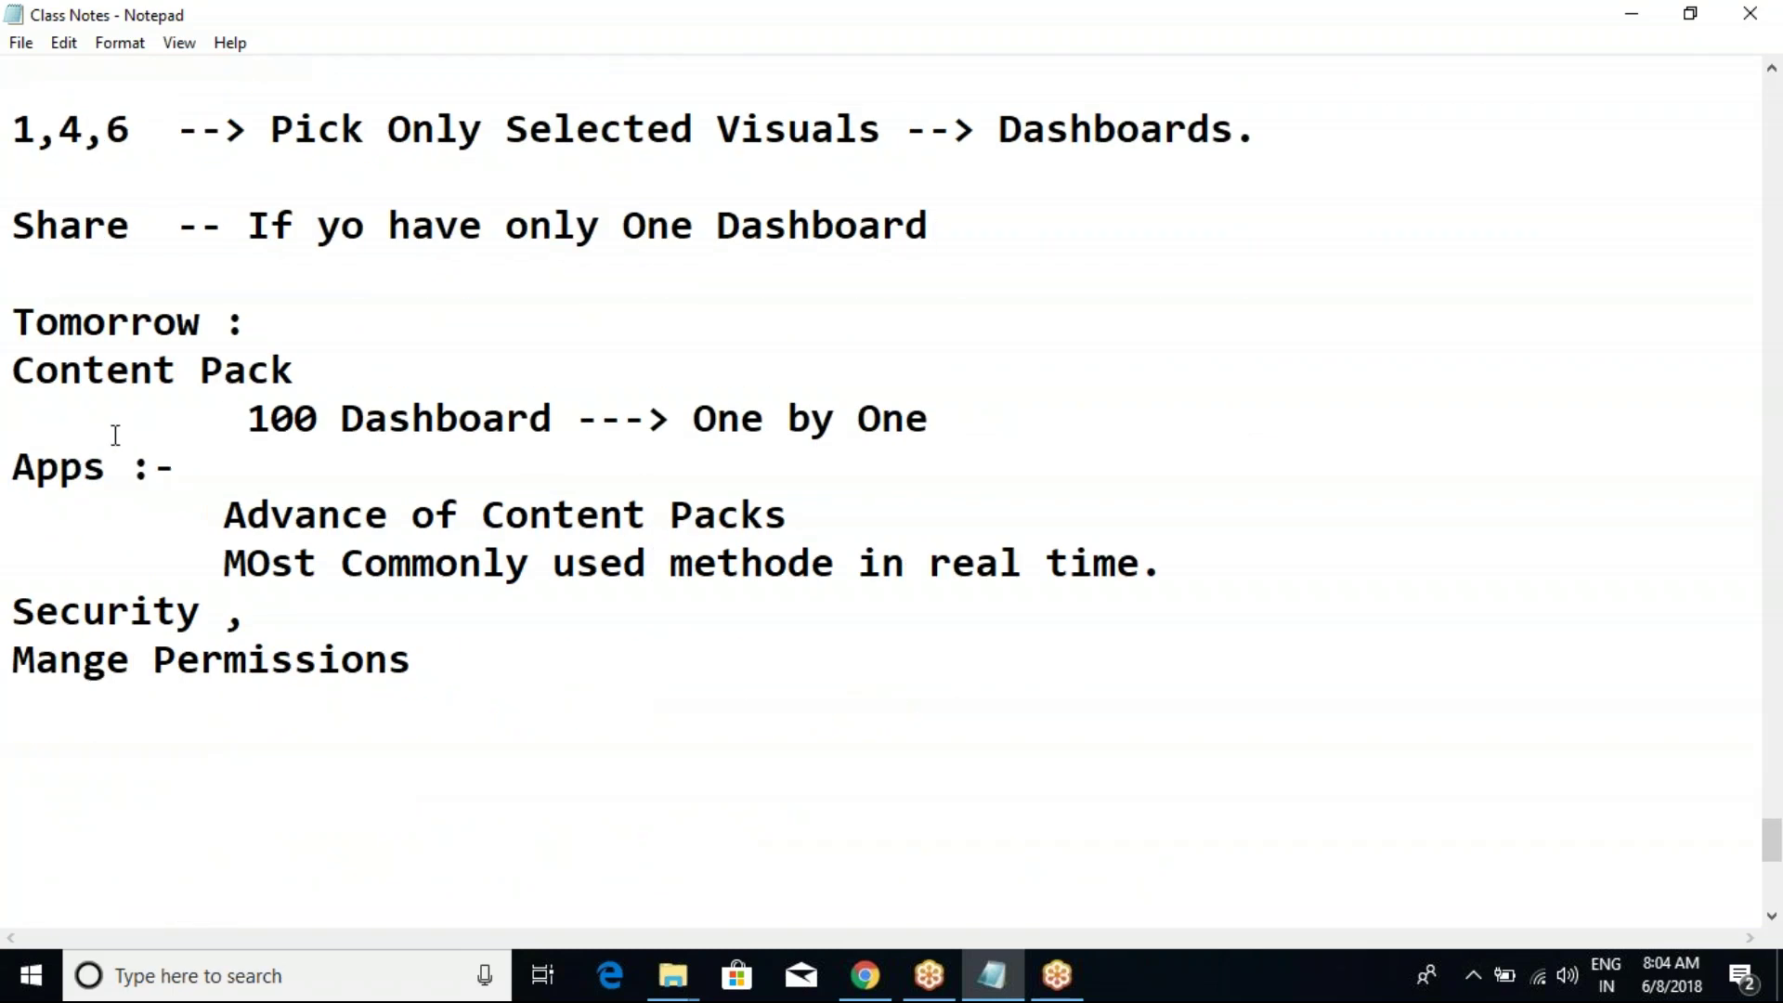
left_click(259, 321)
key("Return")
type("---------------")
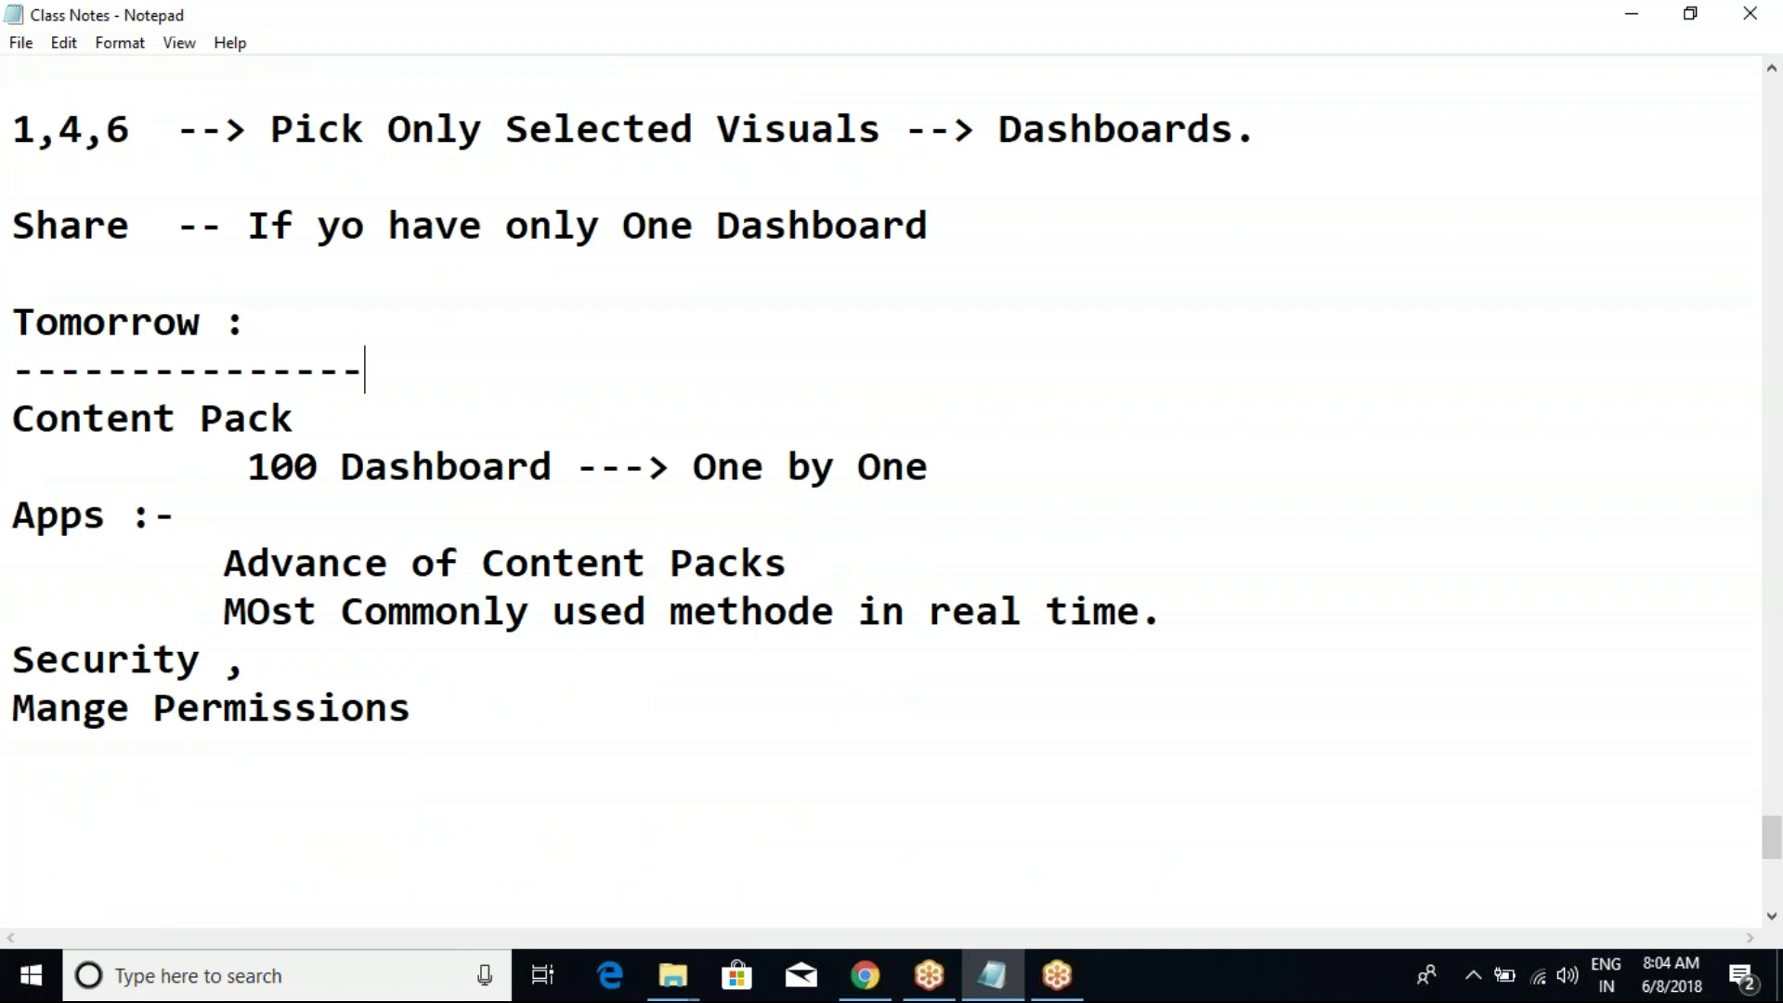
Step: Go over the Content Pack, Apps and Security topics and correct "Mange Permissions" to "Manage Permissions"
left_click_drag(13, 420, 344, 469)
key("Right")
left_click_drag(13, 509, 318, 613)
left_click(308, 608)
left_click_drag(16, 658, 243, 661)
left_click(245, 661)
left_click(15, 707)
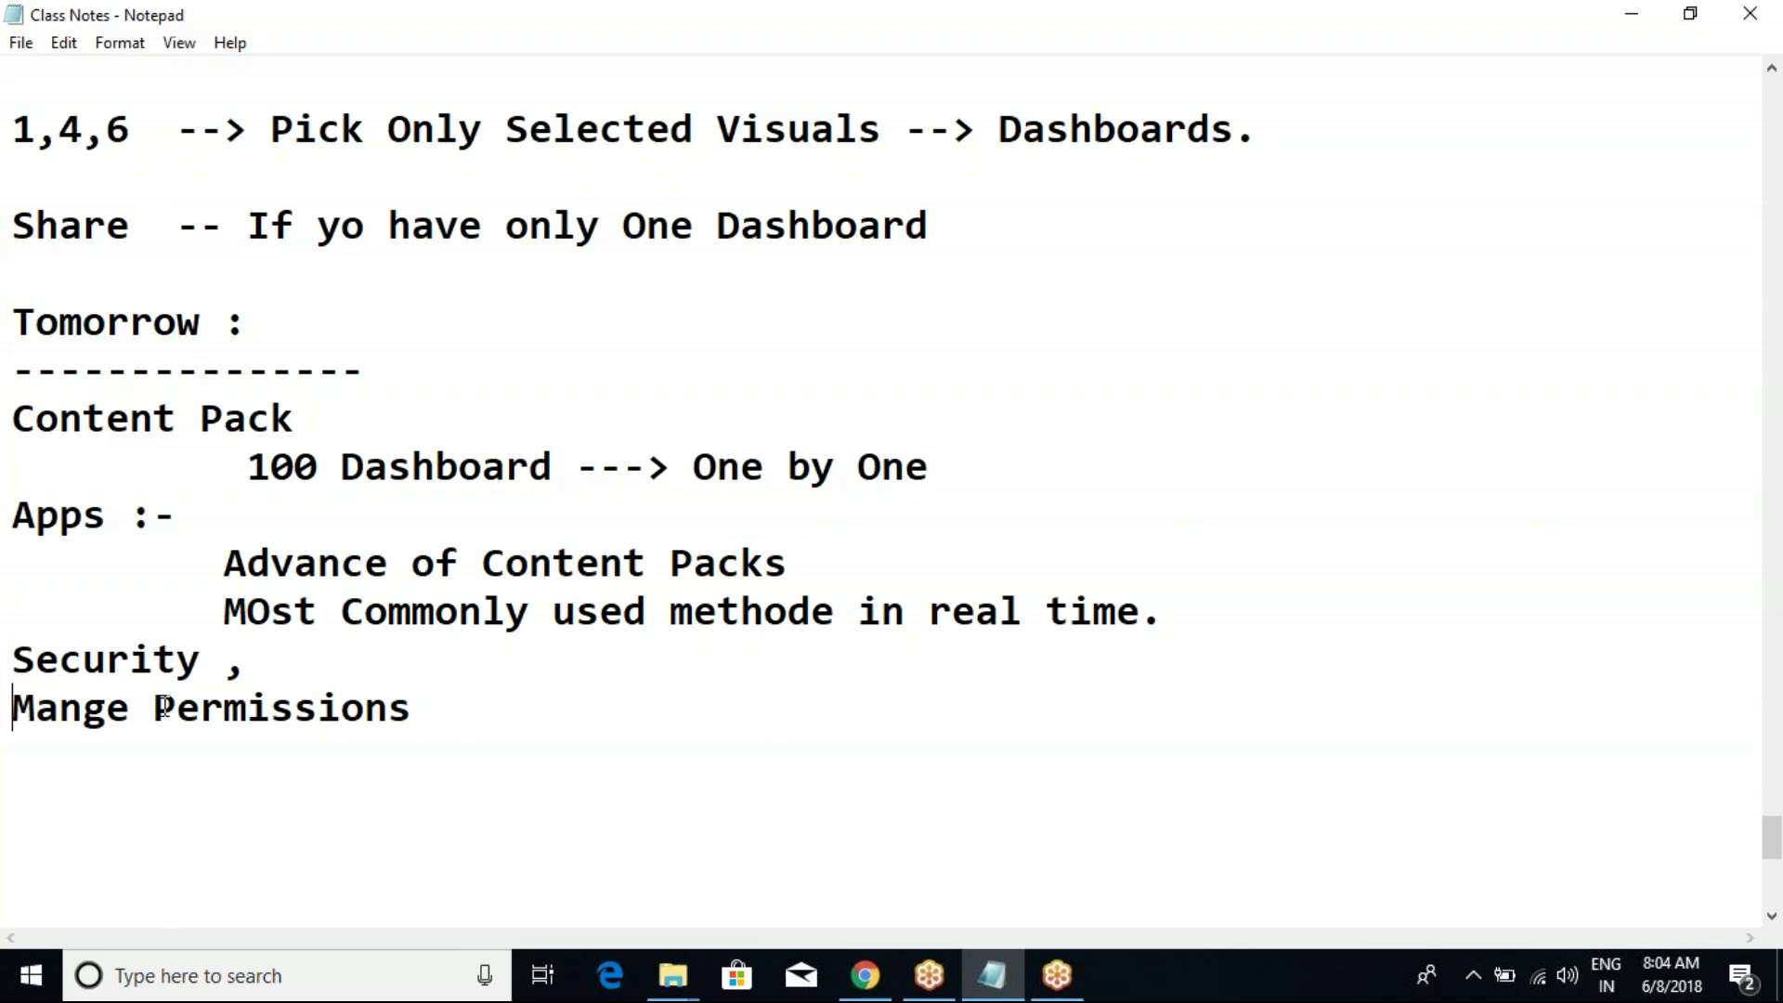
left_click(84, 708)
type("a")
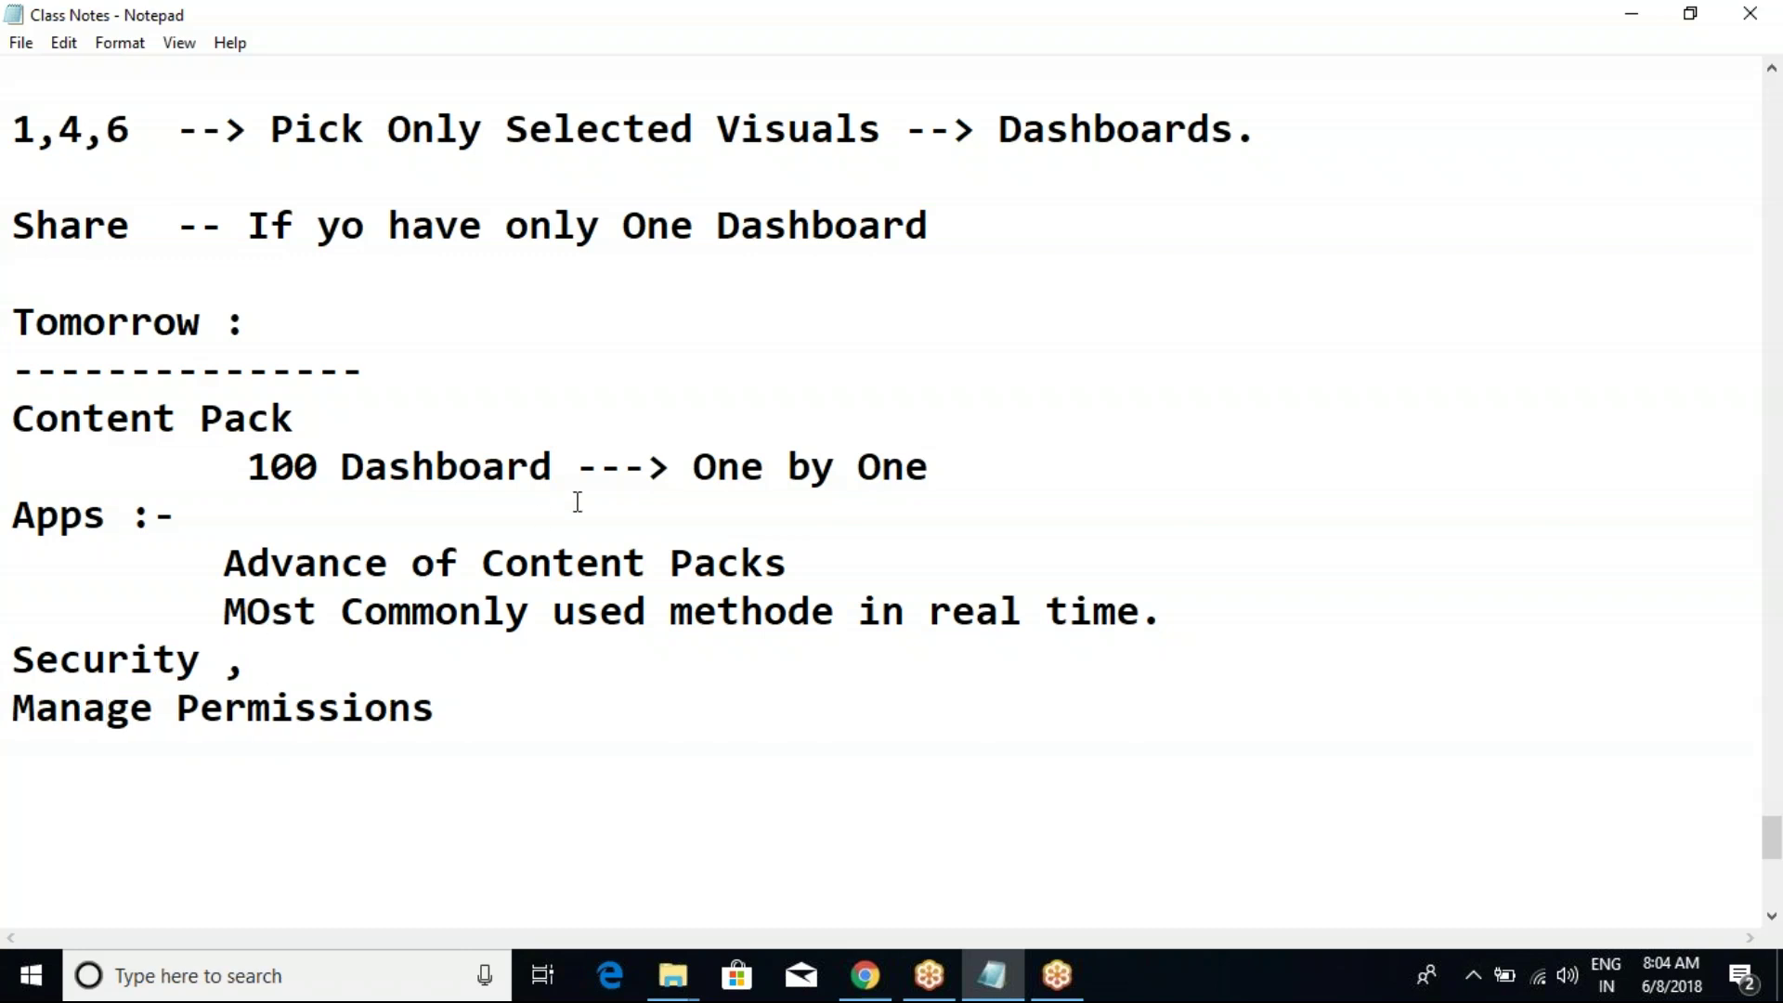
Step: Switch to Chrome and open the Power BI service at app.powerbi.com
left_click(865, 975)
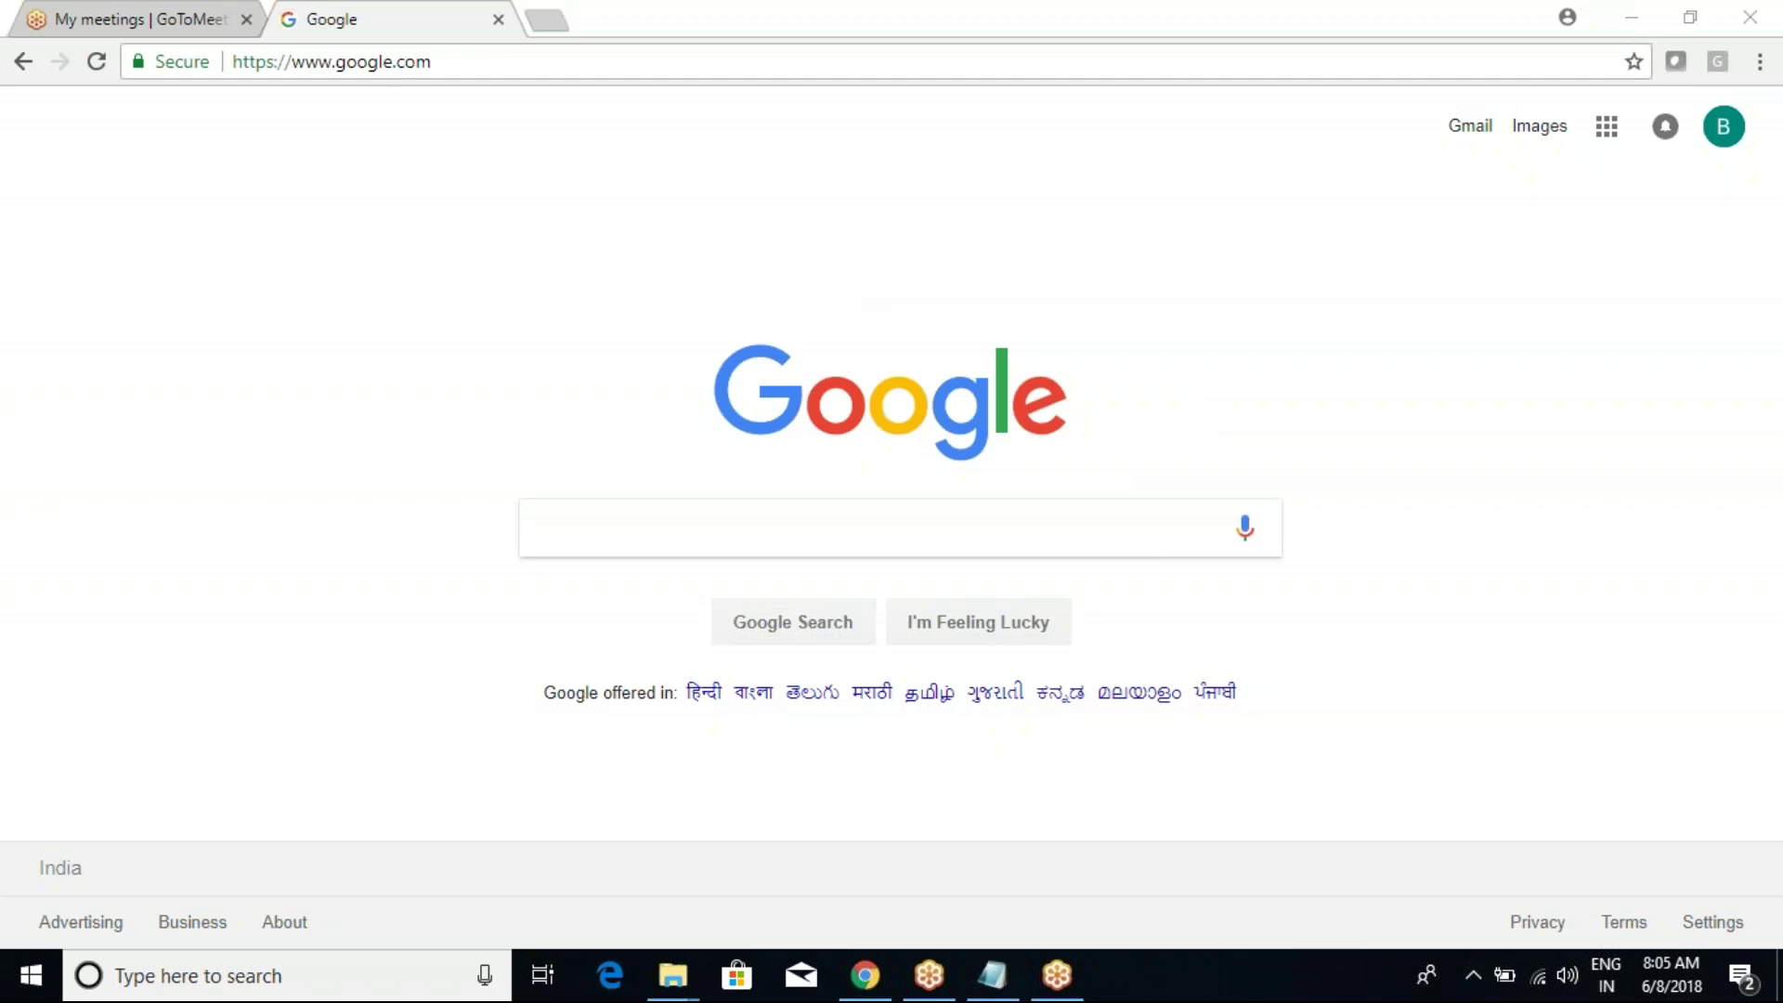
left_click(422, 57)
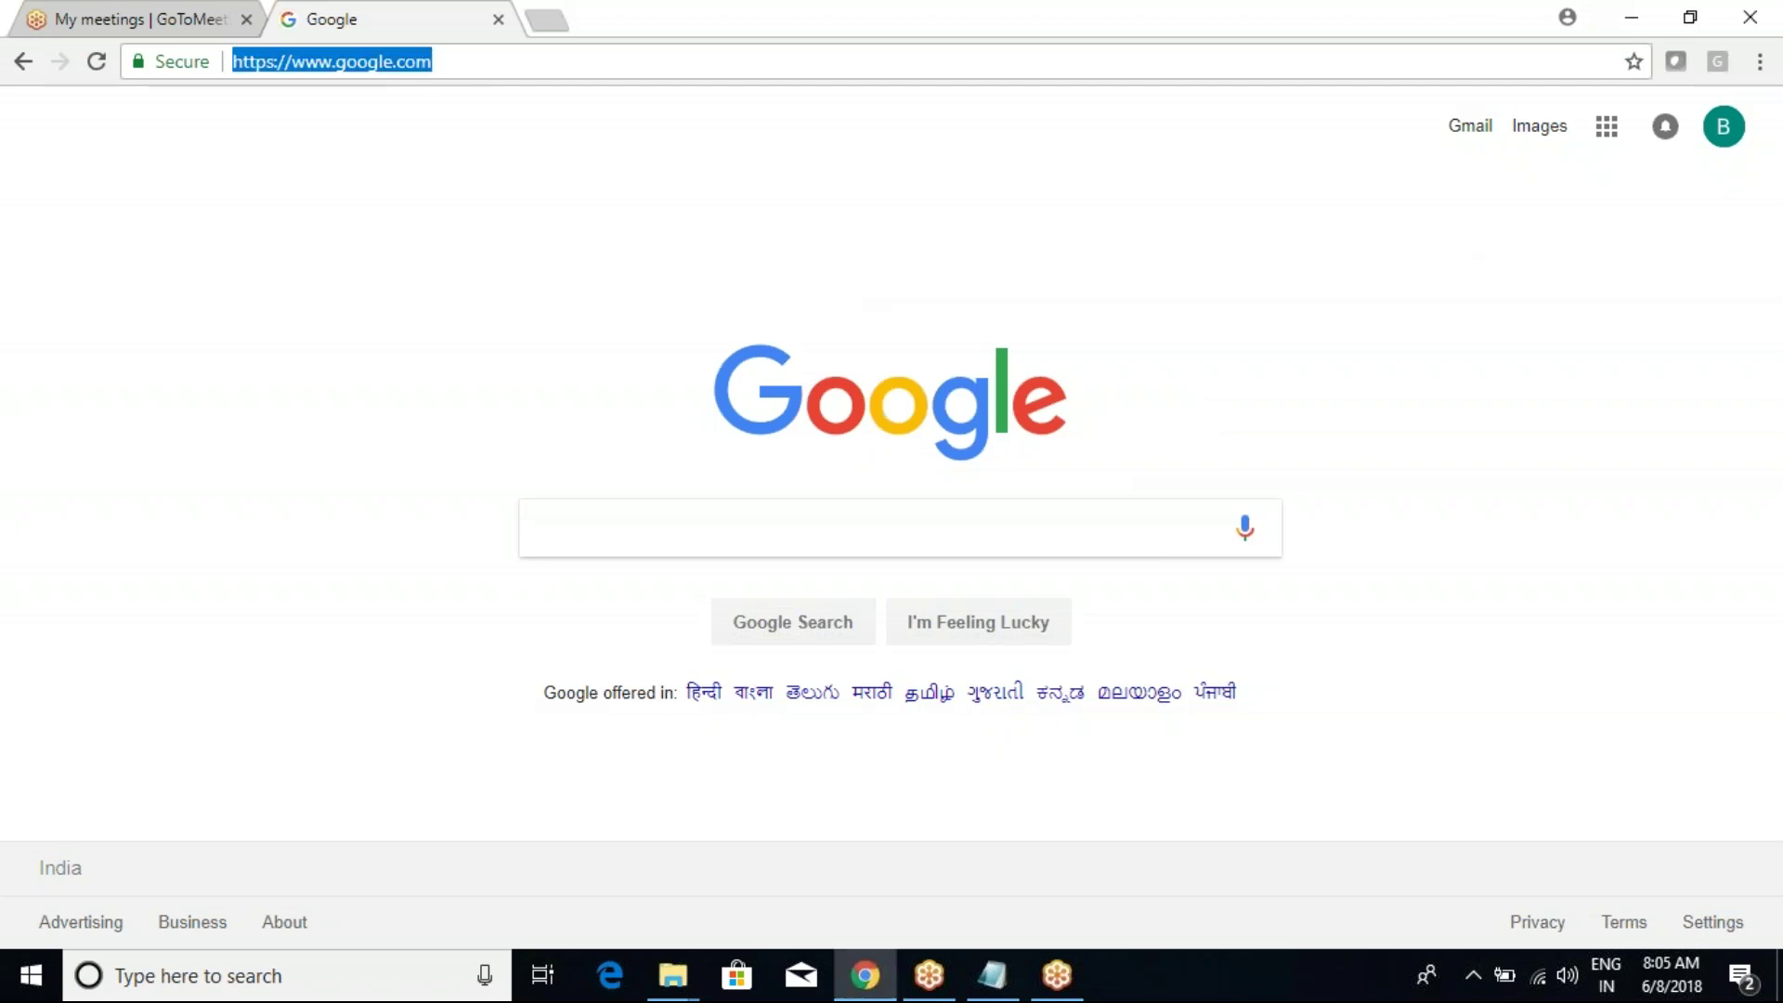
type("app")
key("Return")
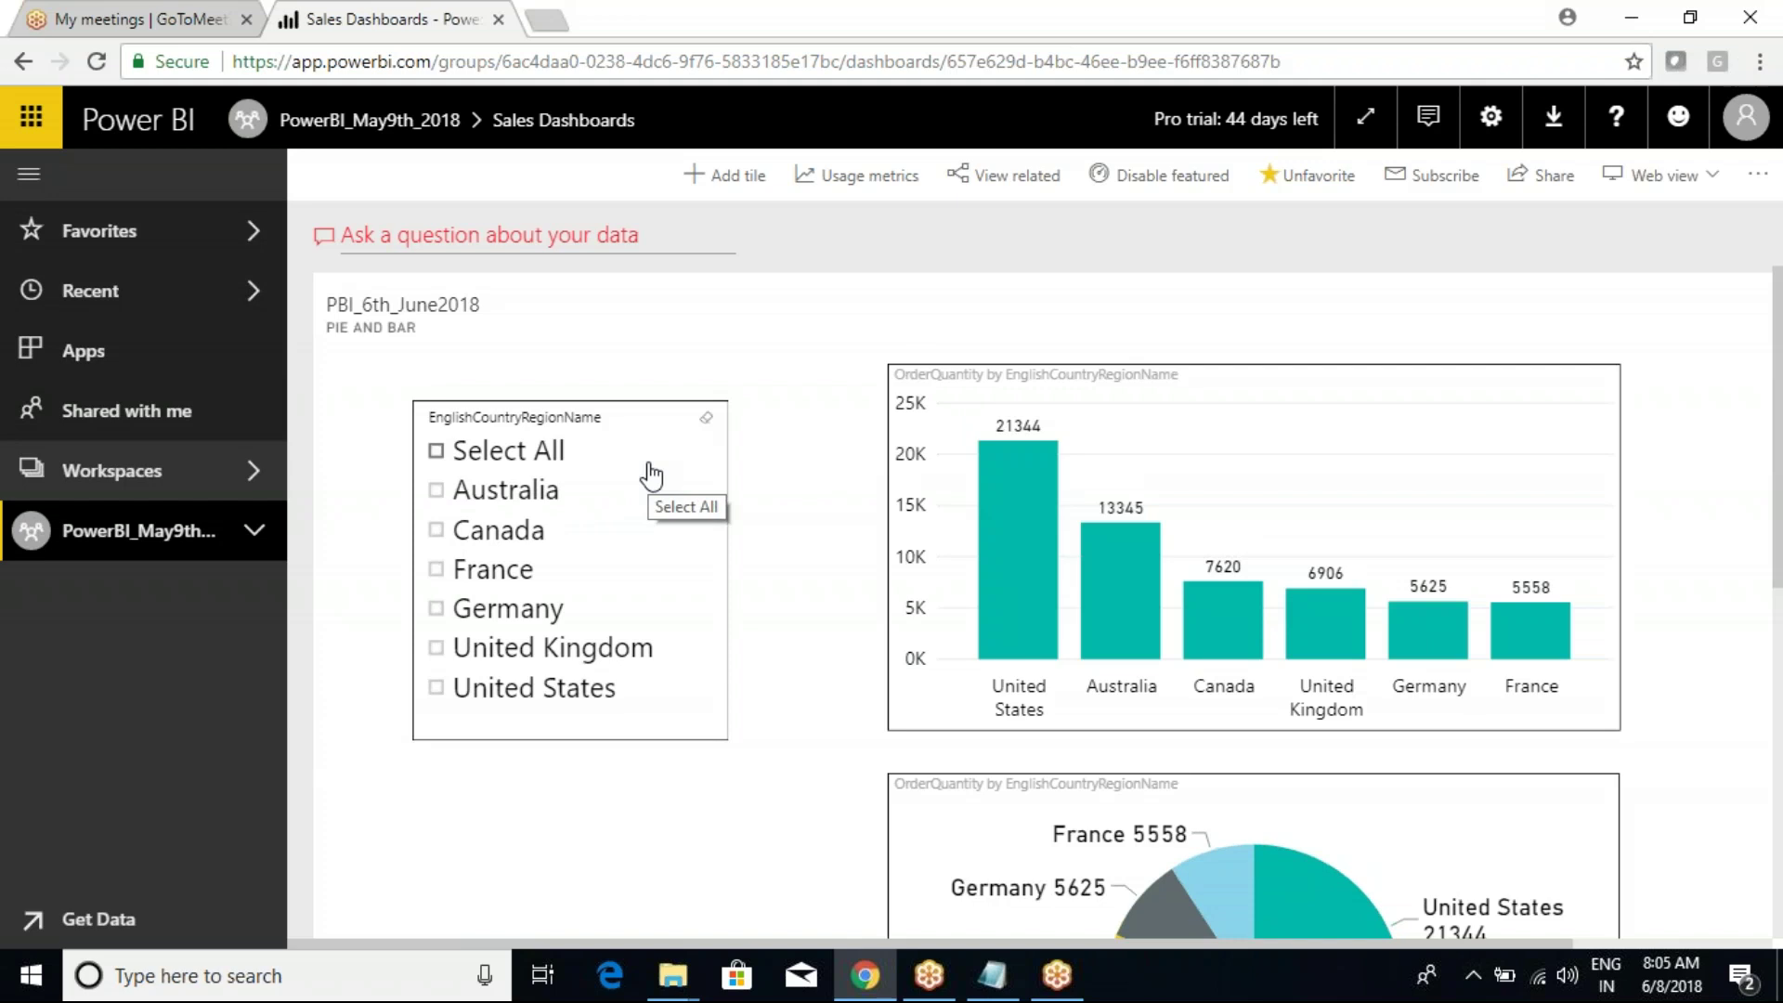
Step: Open the PowerBI_May9th_2018 workspace, review its dashboards list and view the Sales Dashboards dashboard
left_click(253, 471)
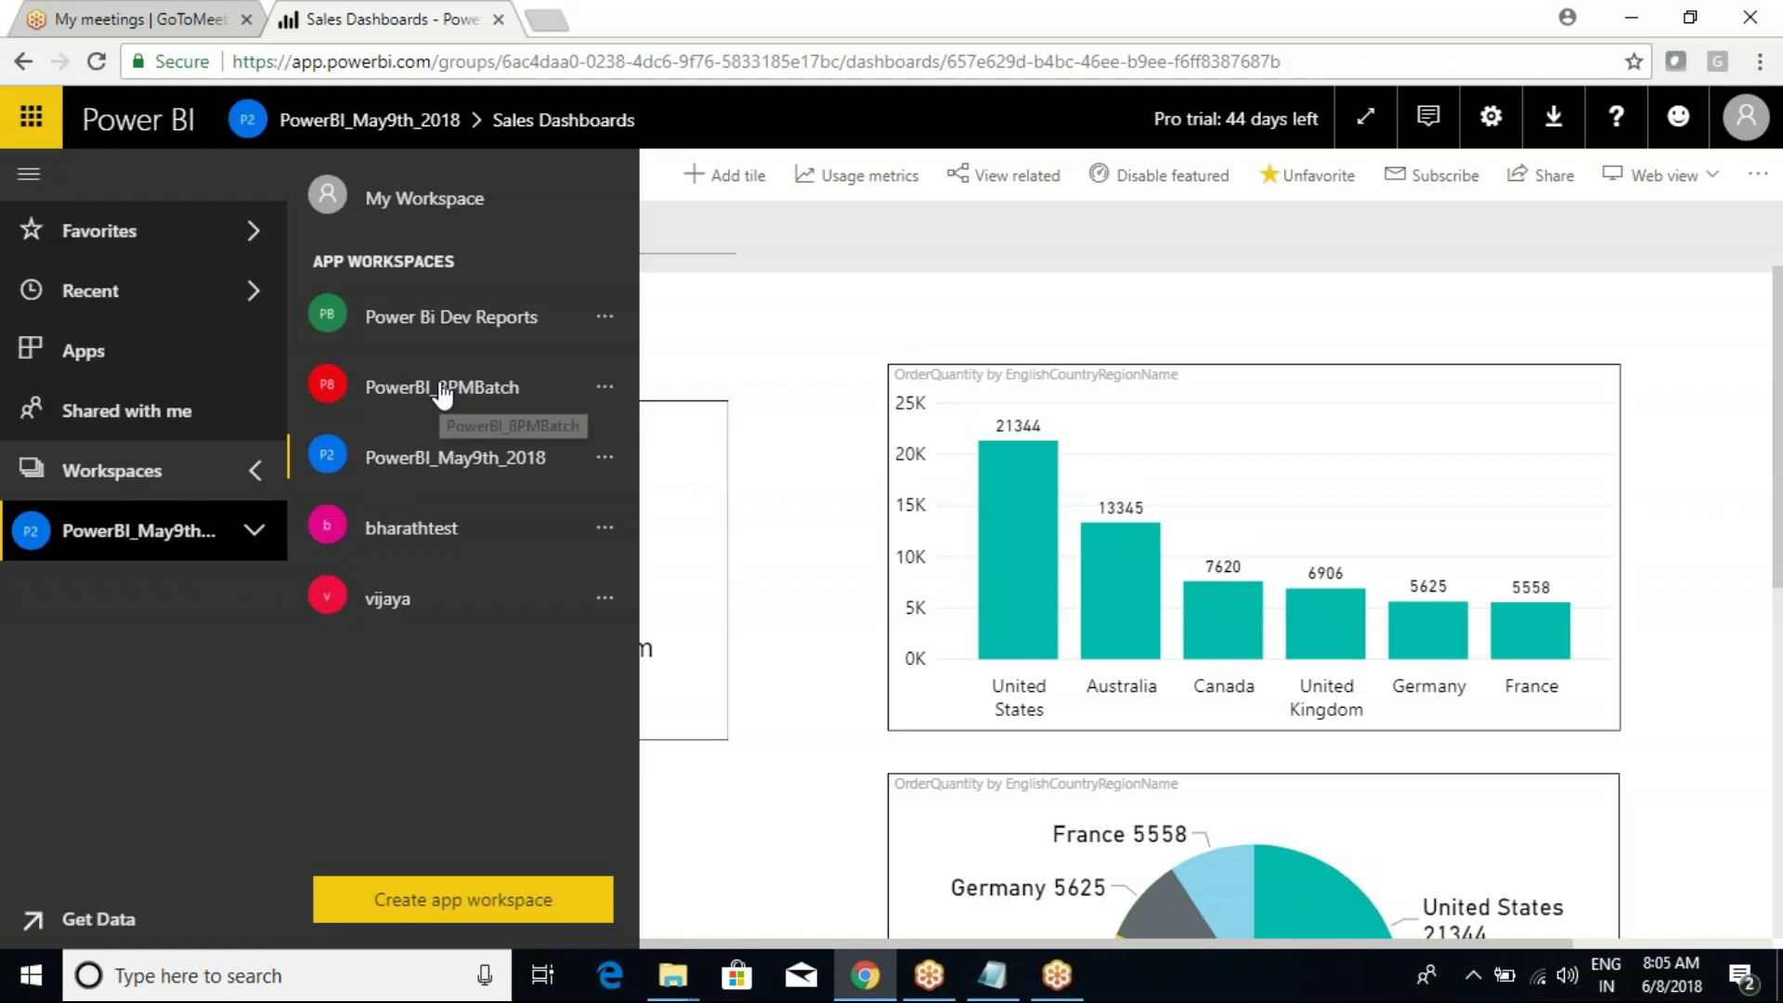
left_click(485, 469)
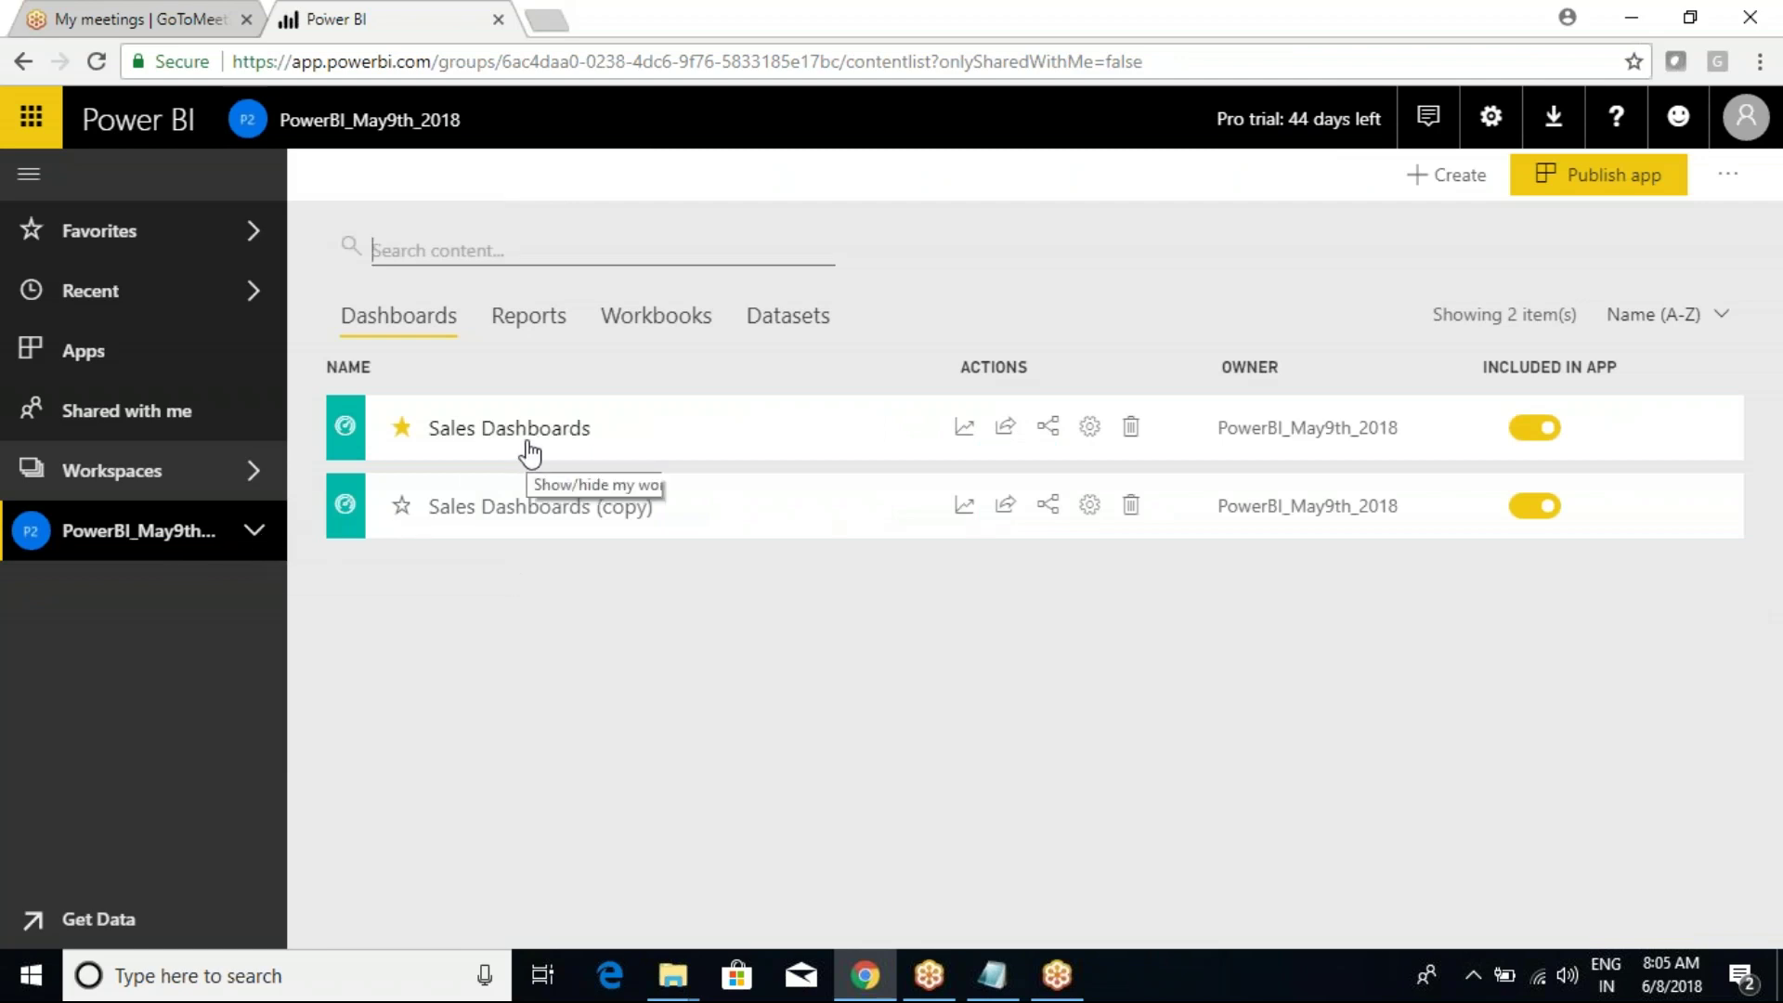
mouse_move(304, 365)
left_mouse_down()
mouse_move(530, 486)
mouse_move(1054, 569)
mouse_move(1700, 592)
left_mouse_up()
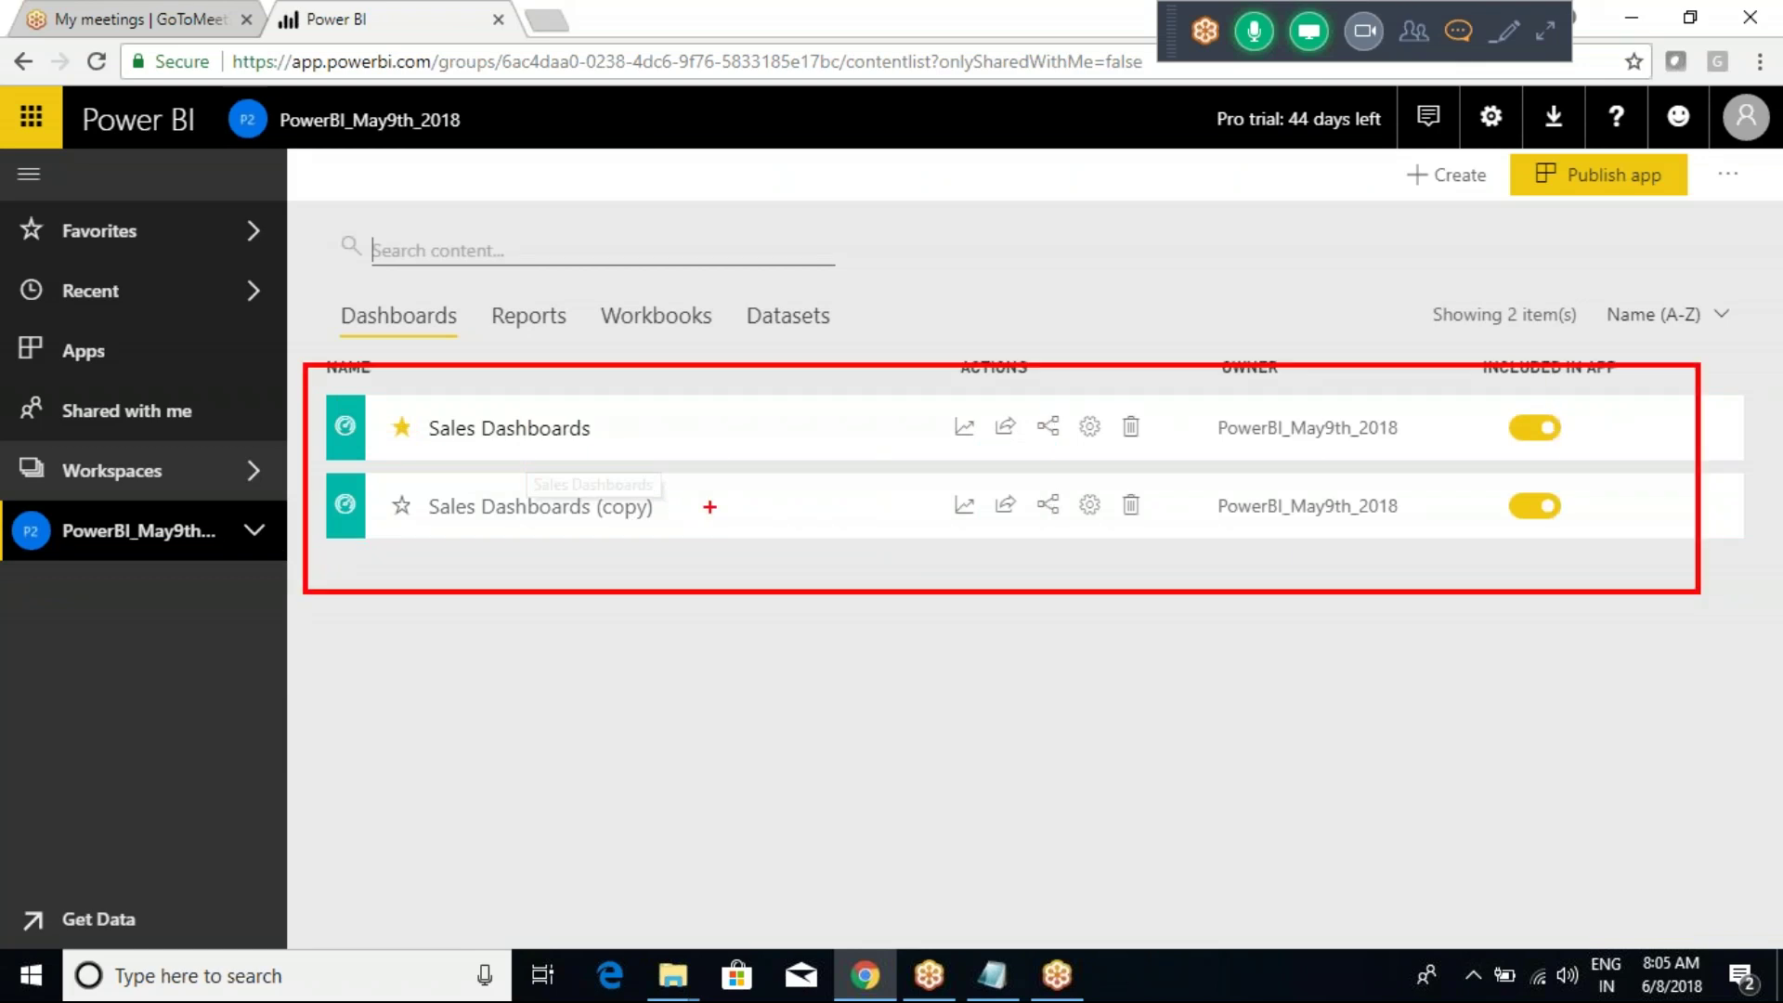
left_click_drag(653, 511, 735, 477)
left_click_drag(620, 444, 641, 420)
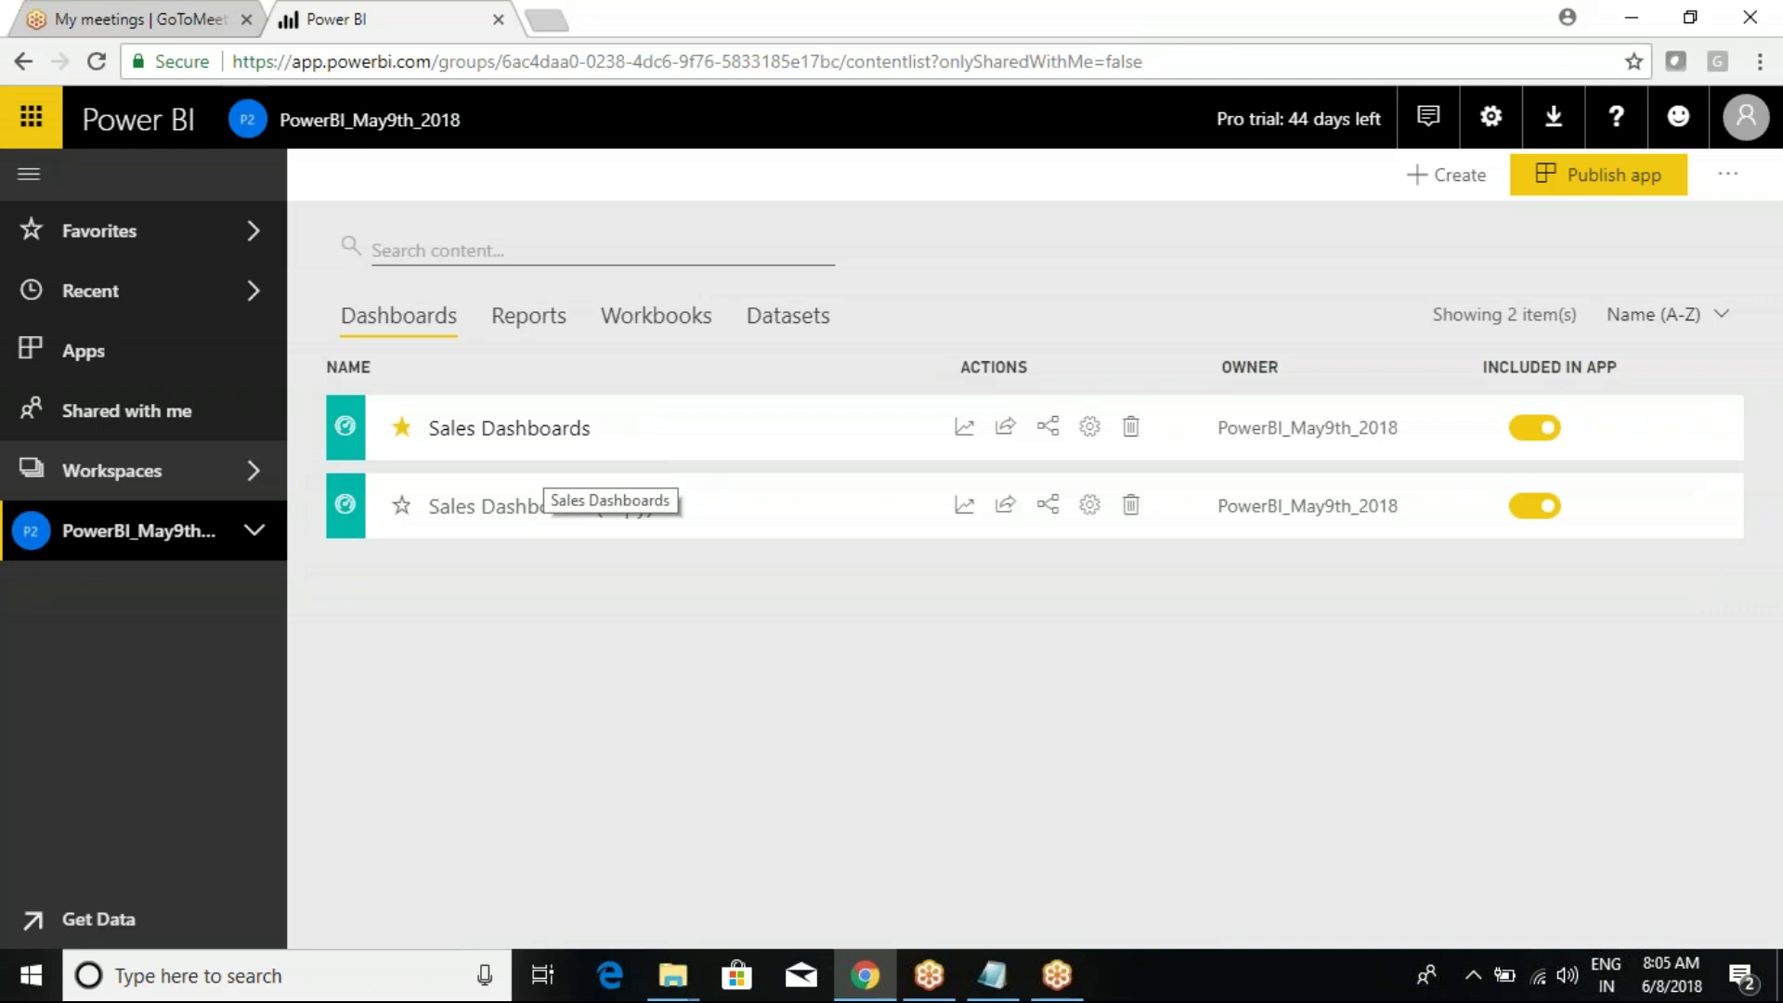
left_click(517, 435)
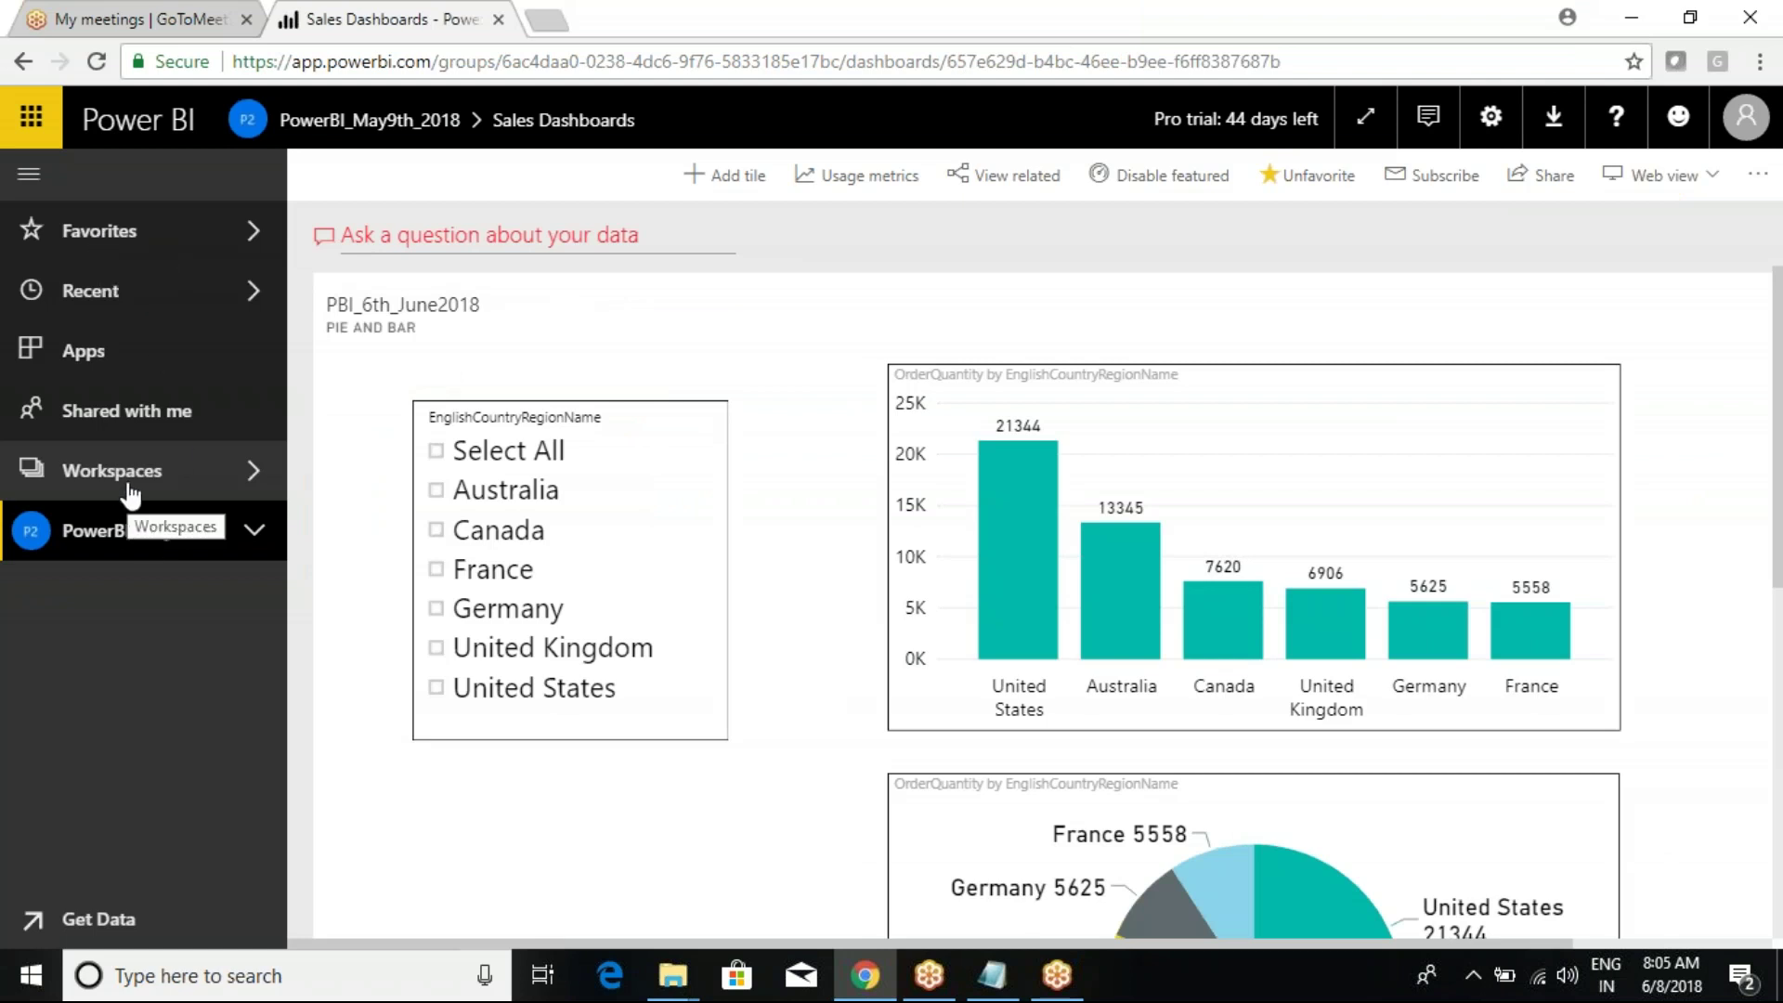
Step: View the content shared with the account and look through the settings options for content packs
left_click(133, 423)
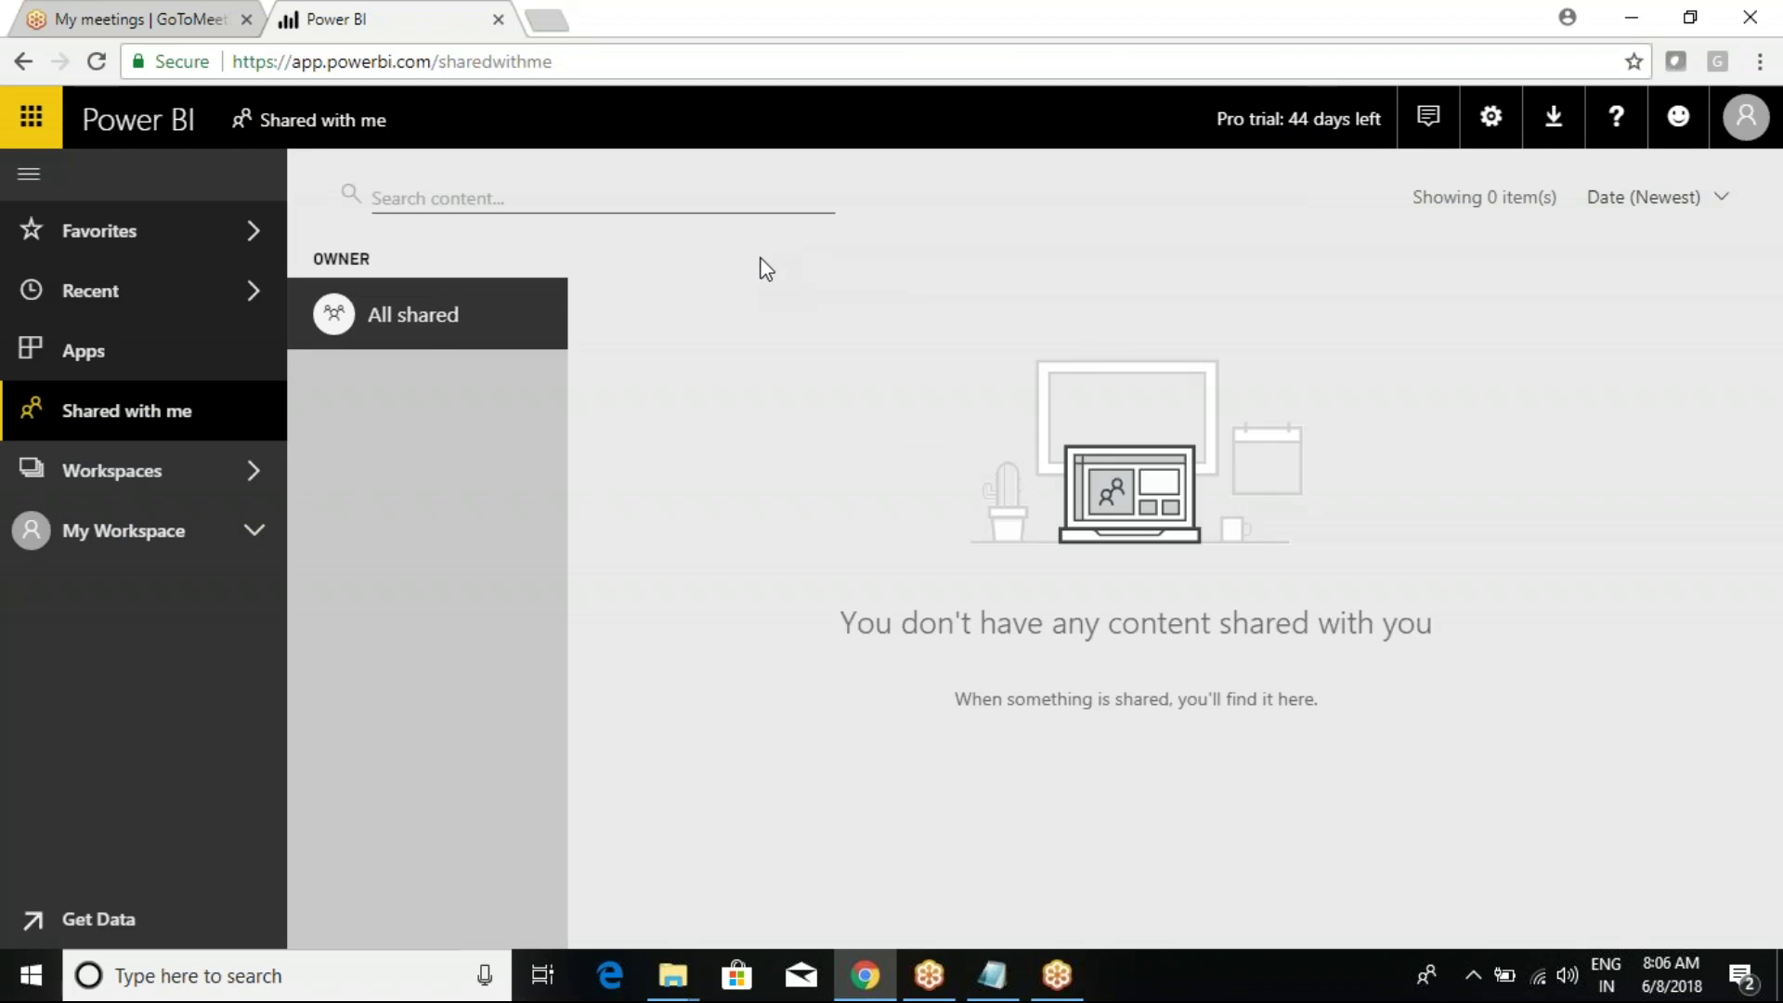
left_click(1492, 130)
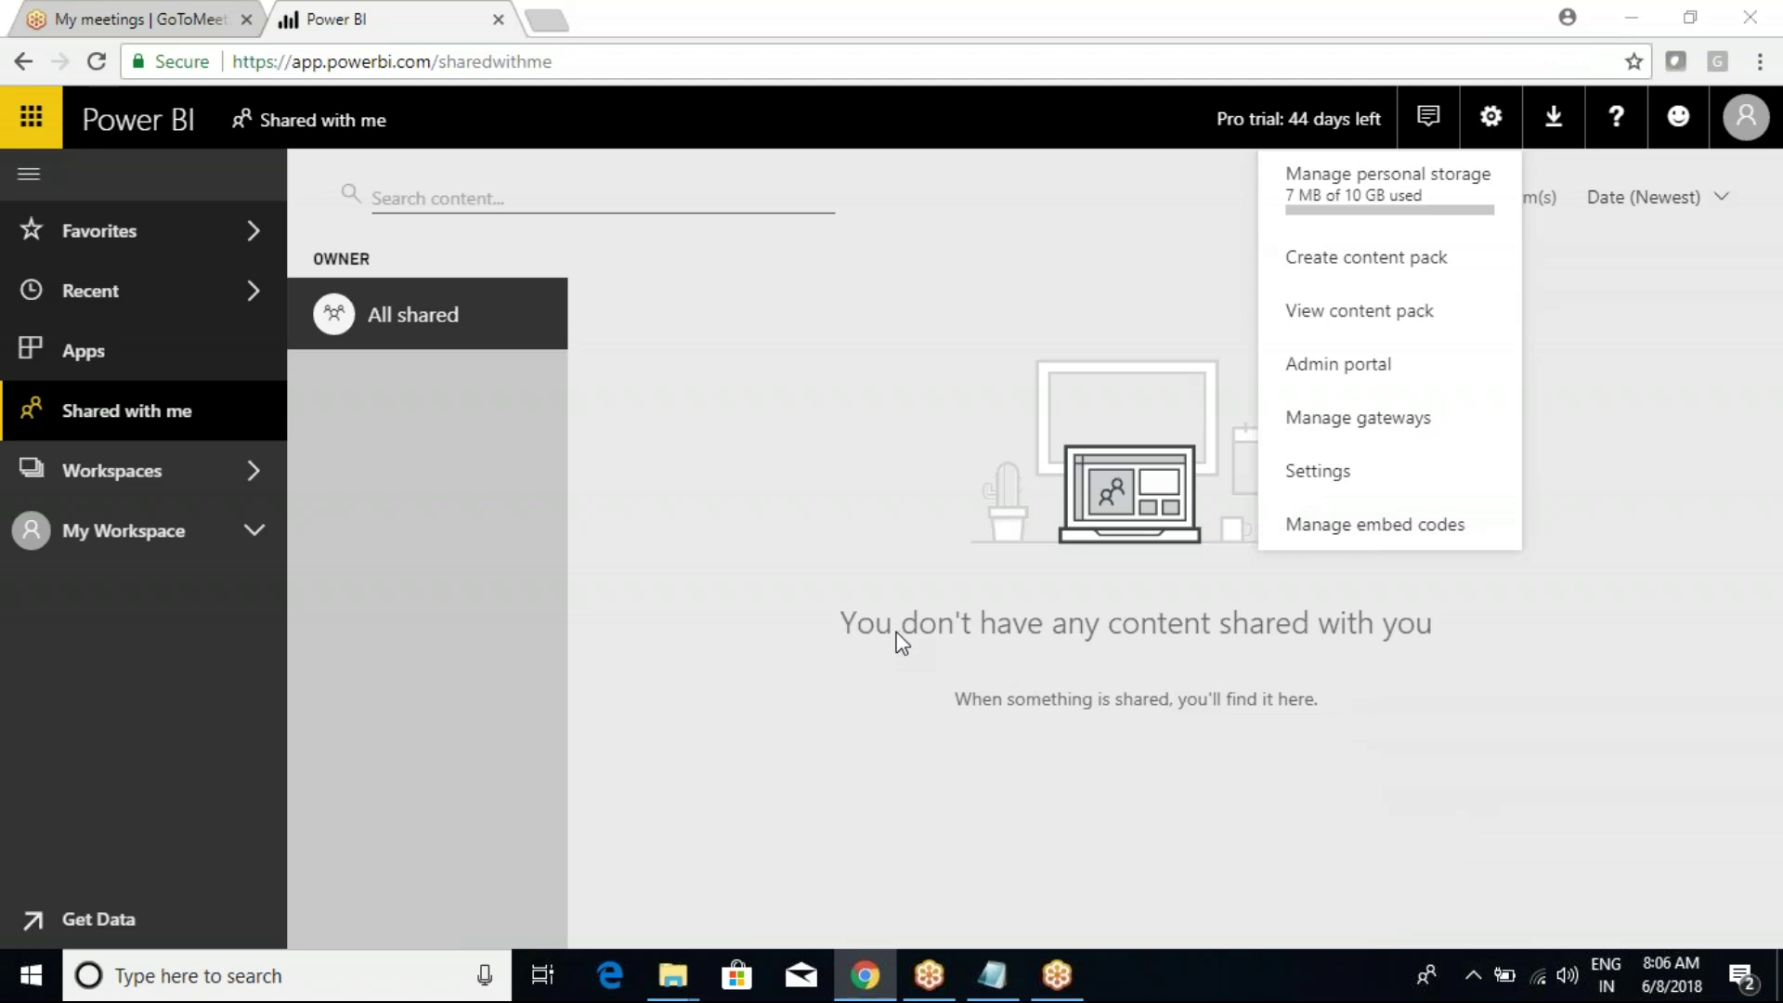
left_click(801, 540)
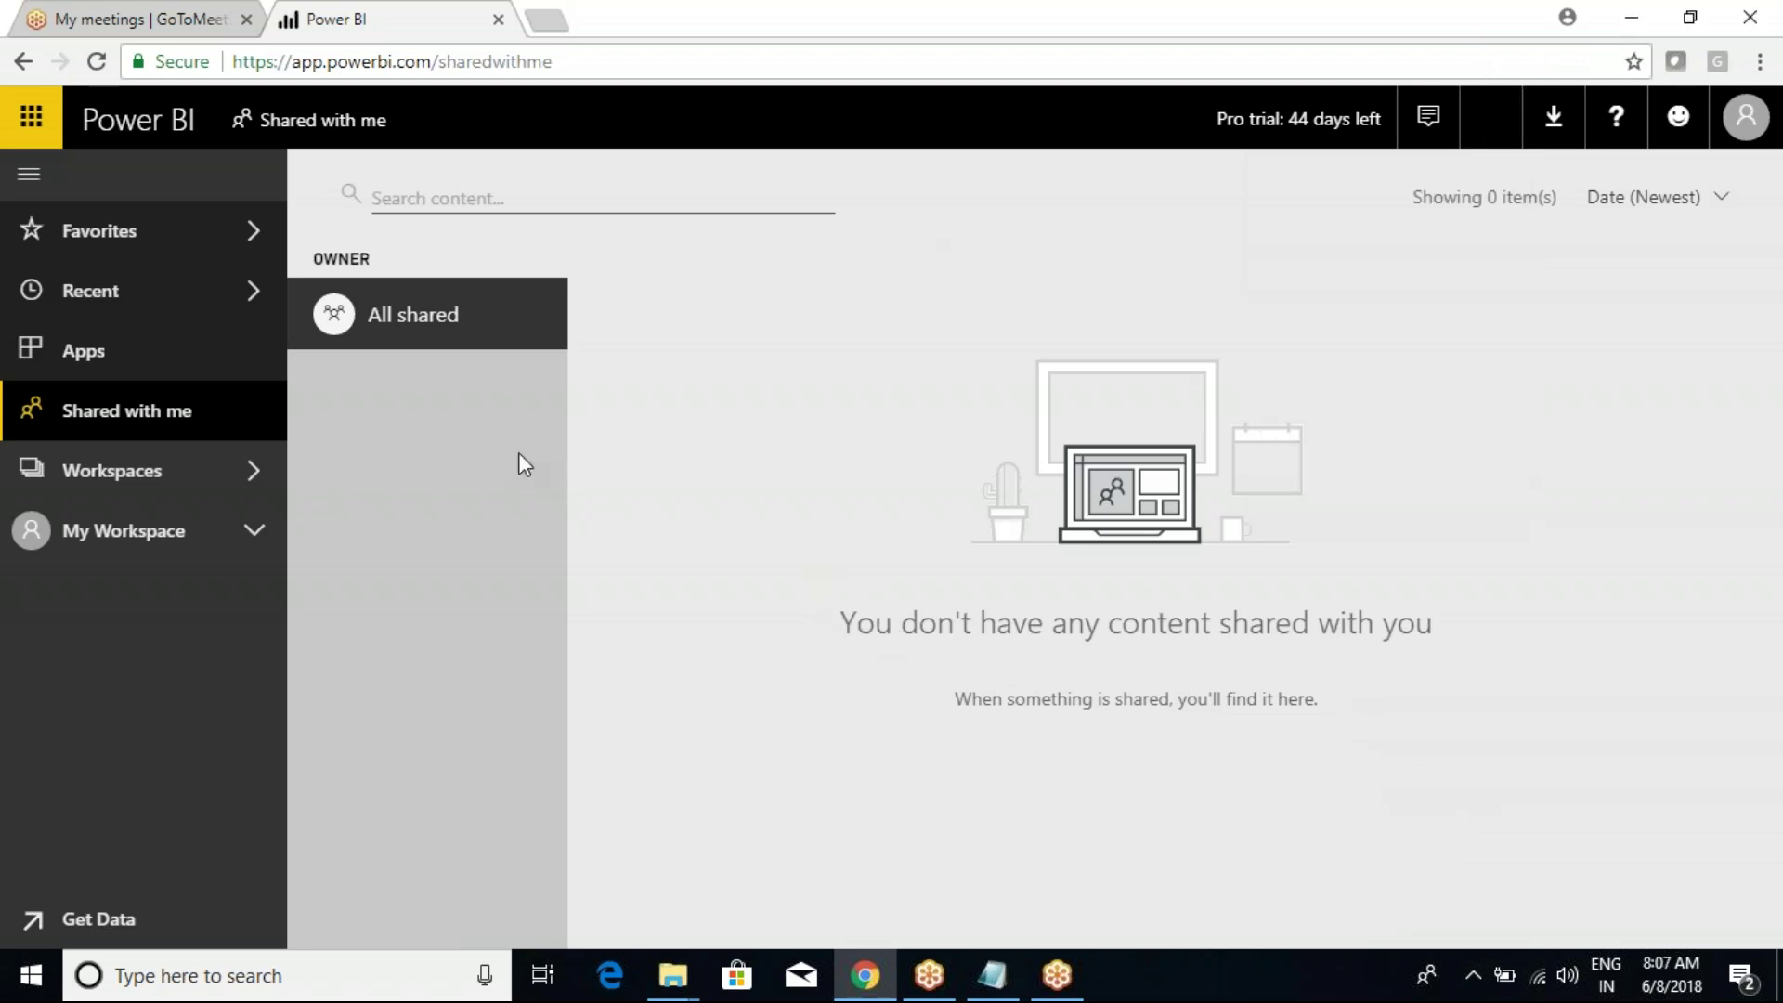
Step: Return to the PowerBI_May9th_2018 workspace with its dashboards, reports and datasets expanded in the navigation
left_click(252, 472)
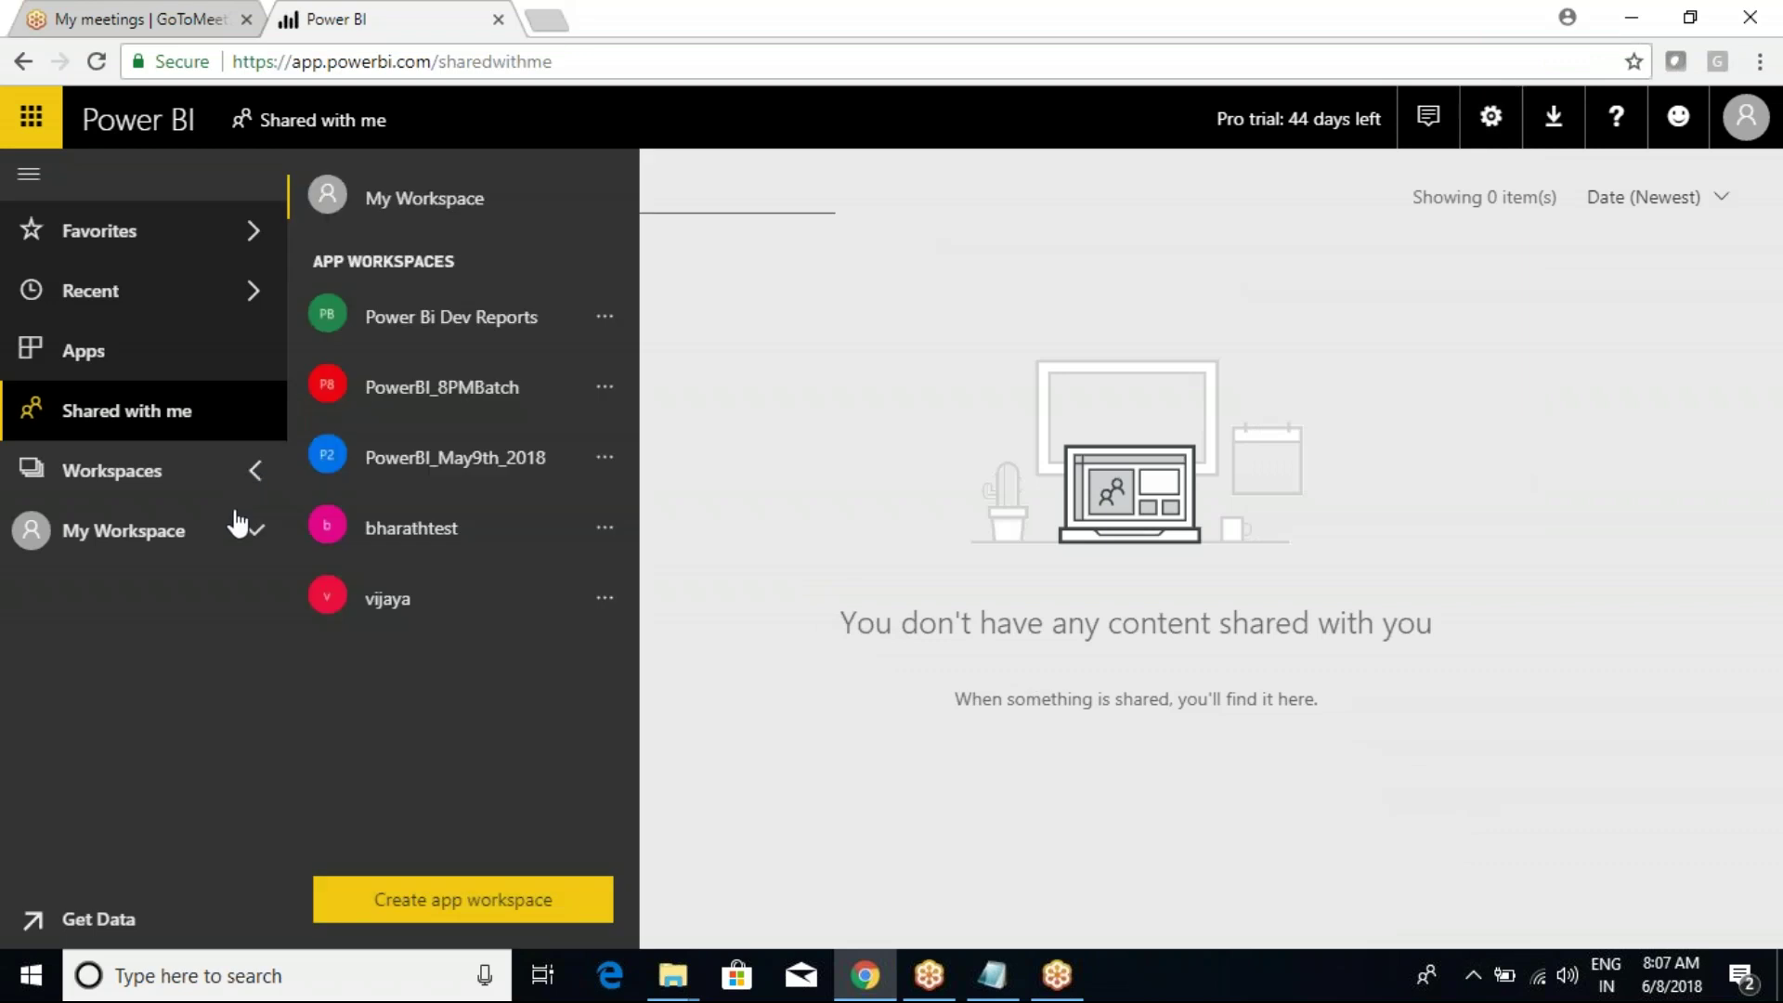
left_click(255, 530)
left_click(256, 473)
left_click(257, 478)
left_click(472, 477)
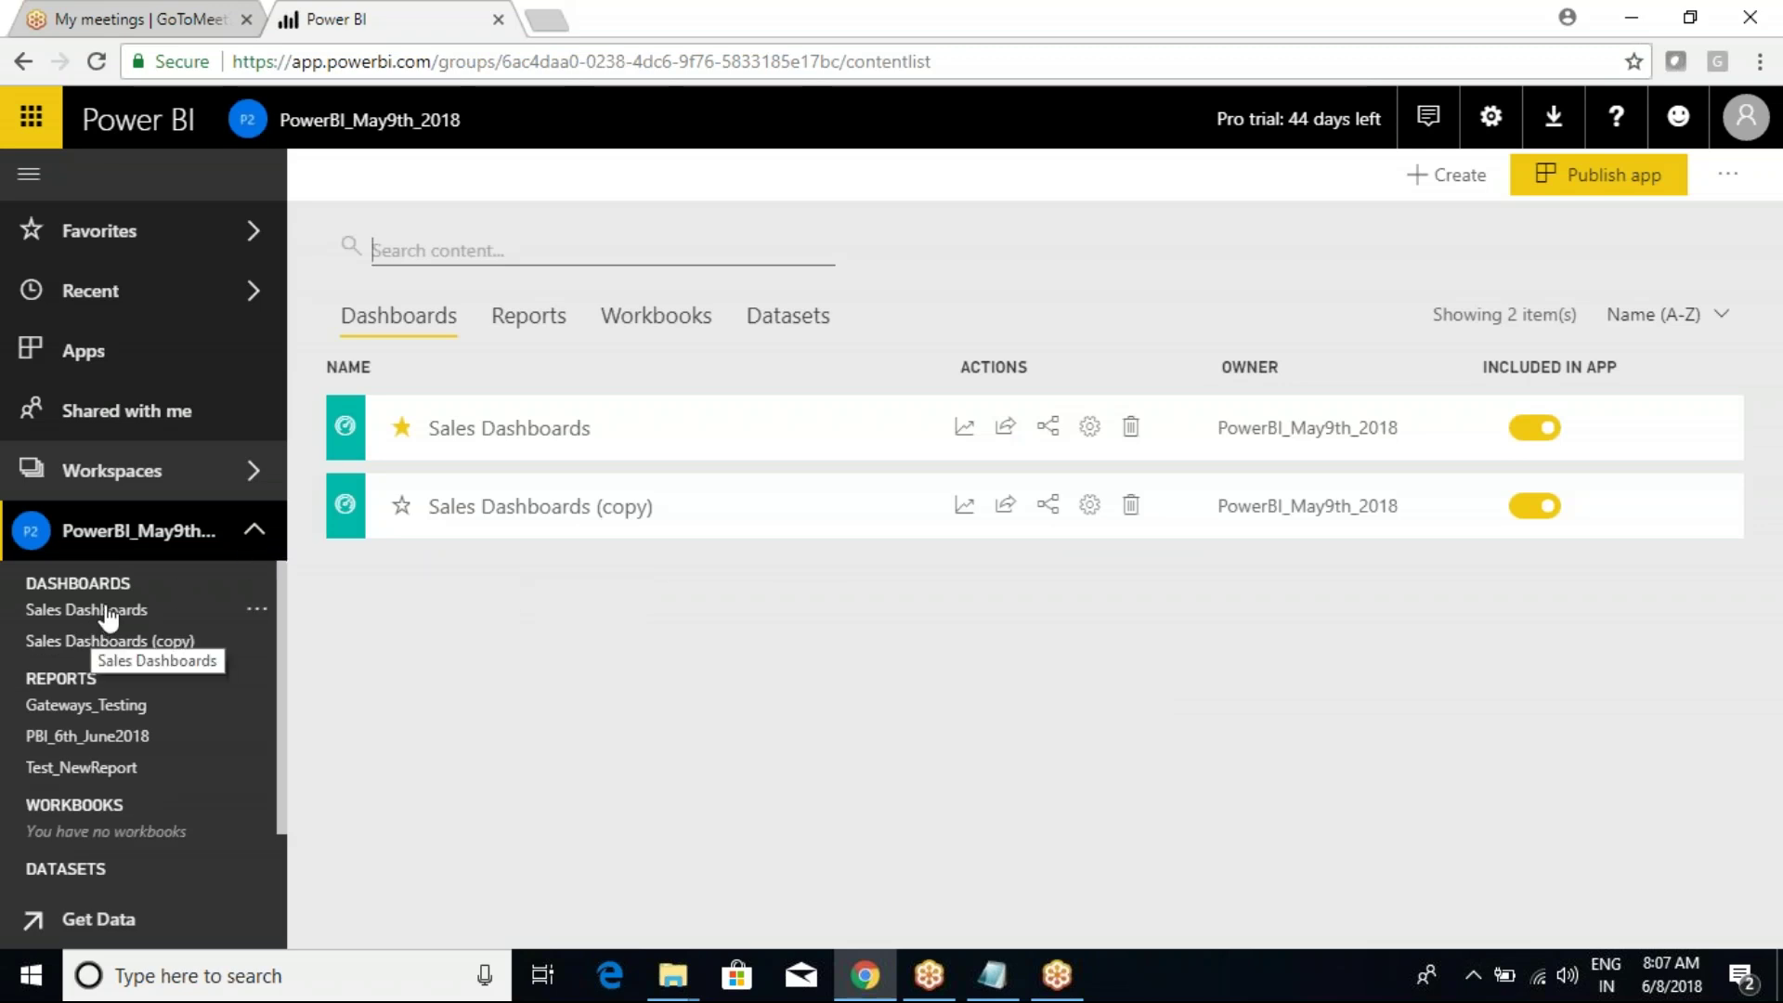
Step: Pin the detail table from the PBI_6th_June2018 report to a new dashboard named Dashboard2
left_click(92, 739)
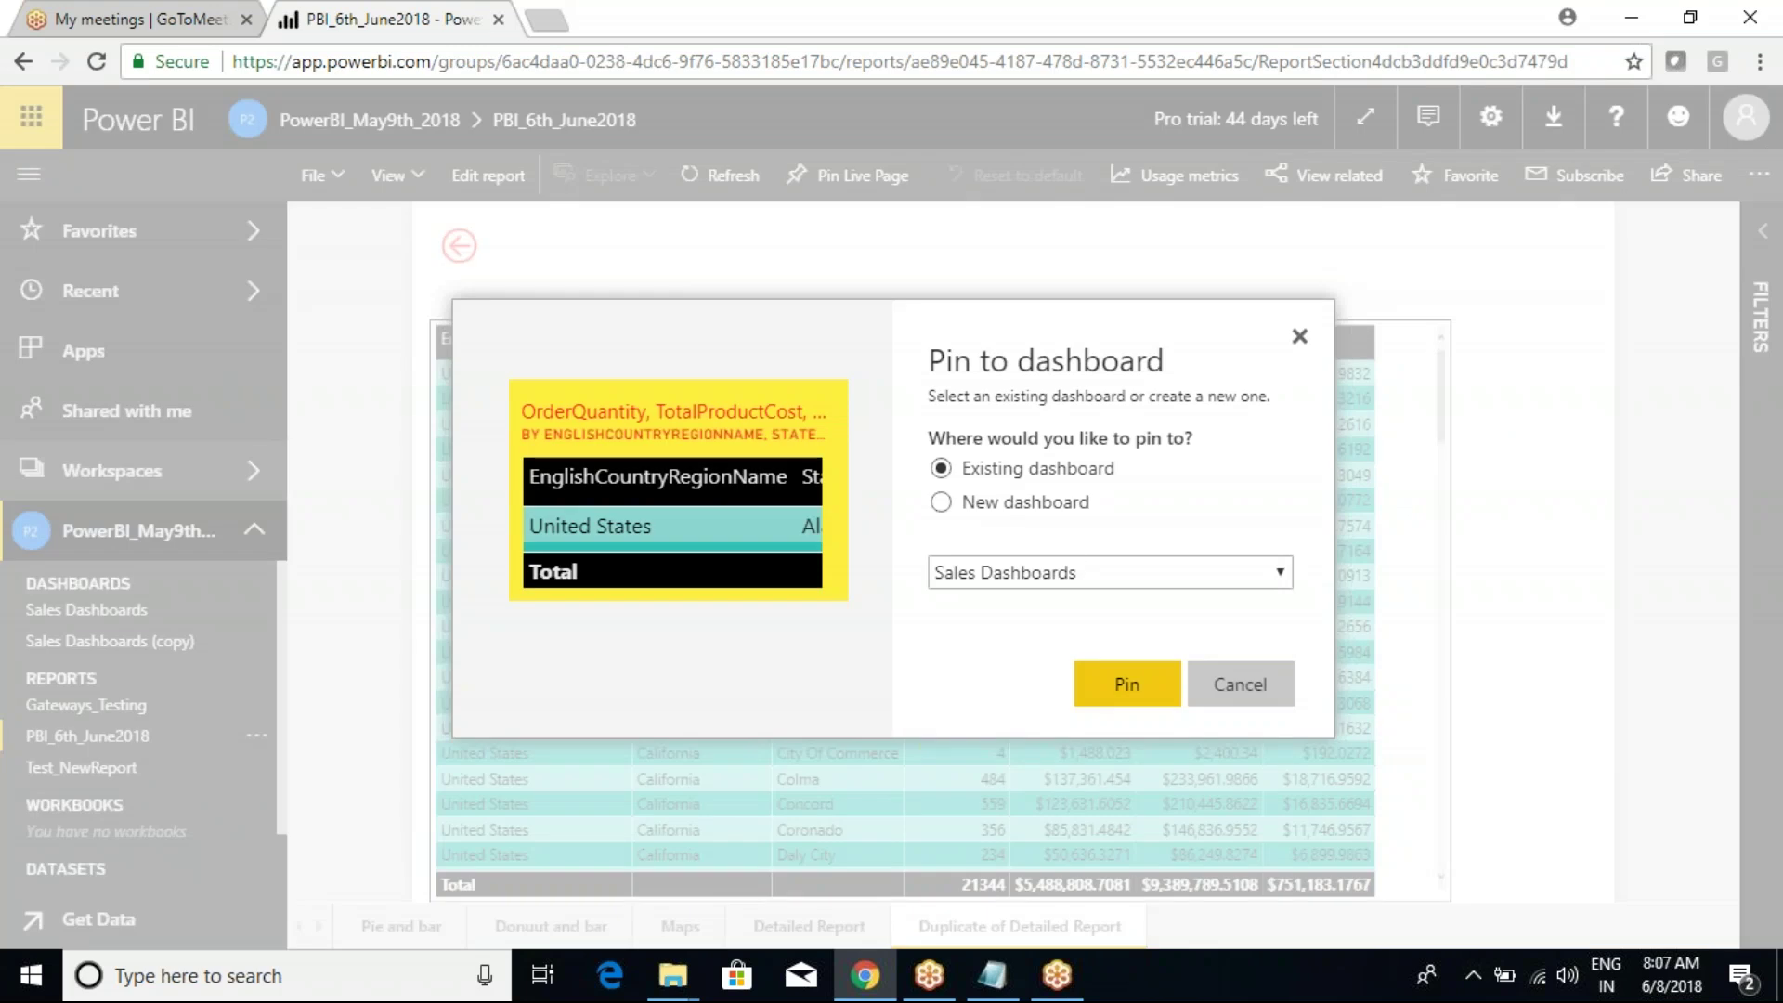
left_click(1021, 502)
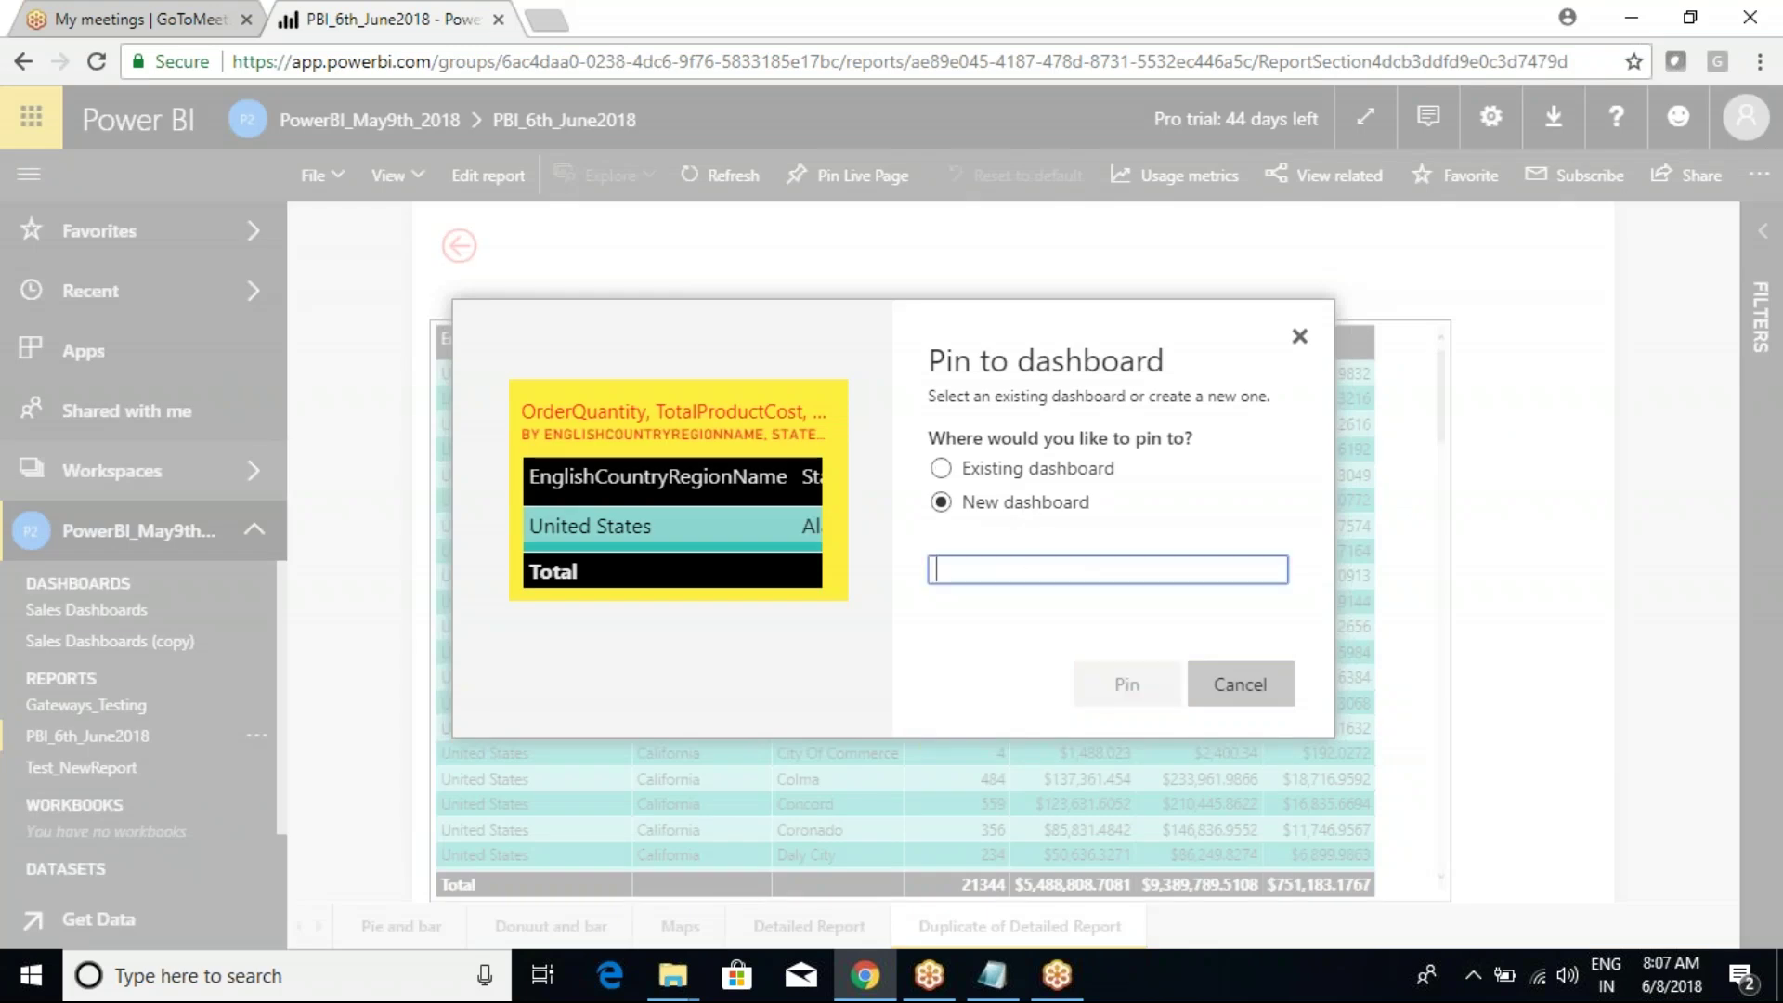
type("Dashboard2")
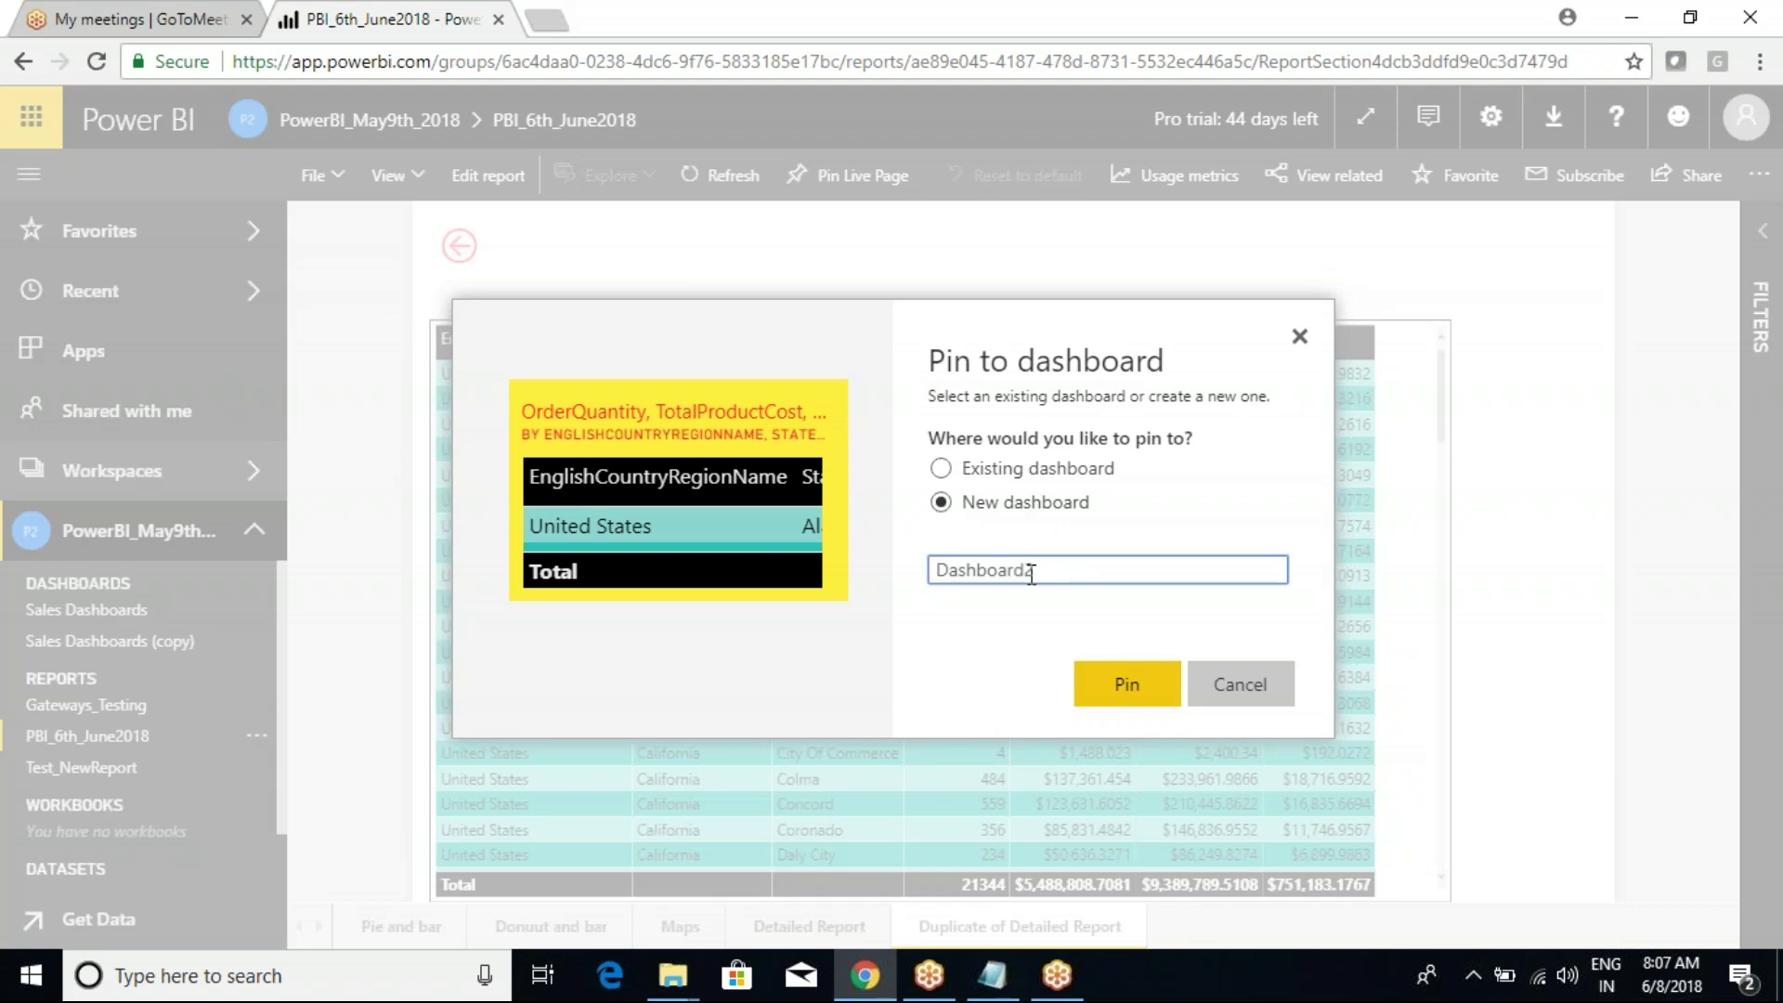
left_click(1128, 684)
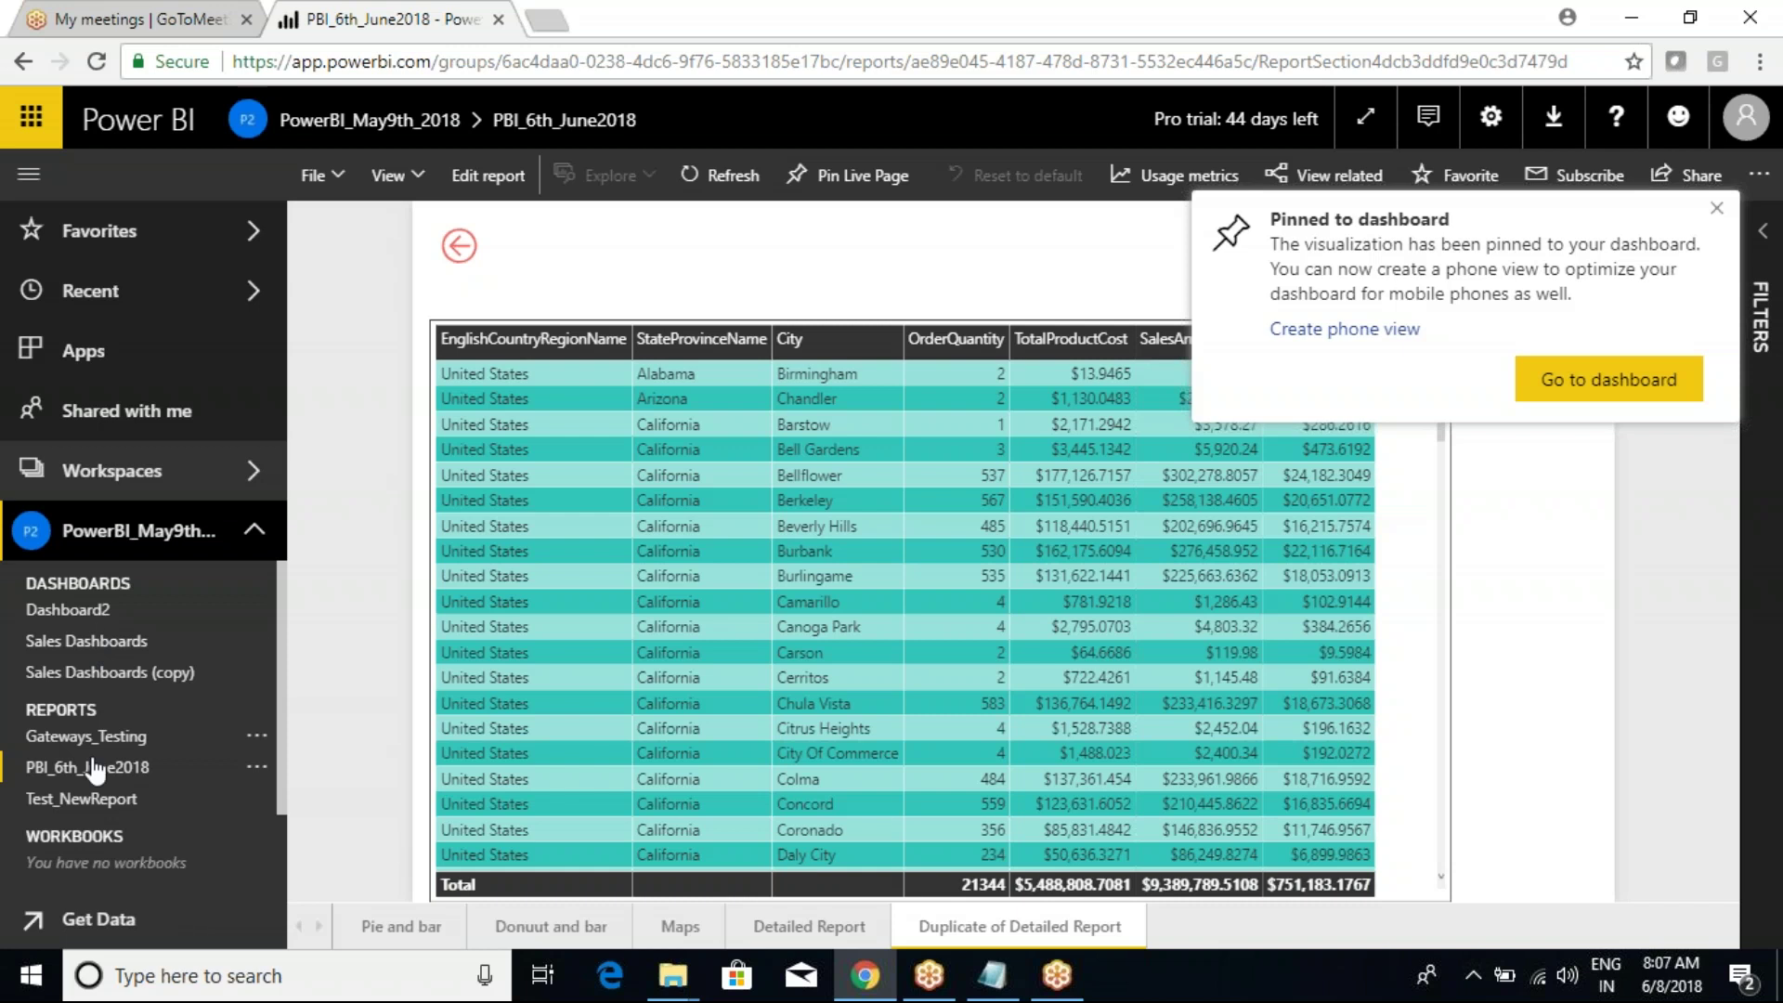
Step: Pin the OrderQuantity bar chart from Test_NewReport to a new dashboard named Dashboard3
left_click(84, 804)
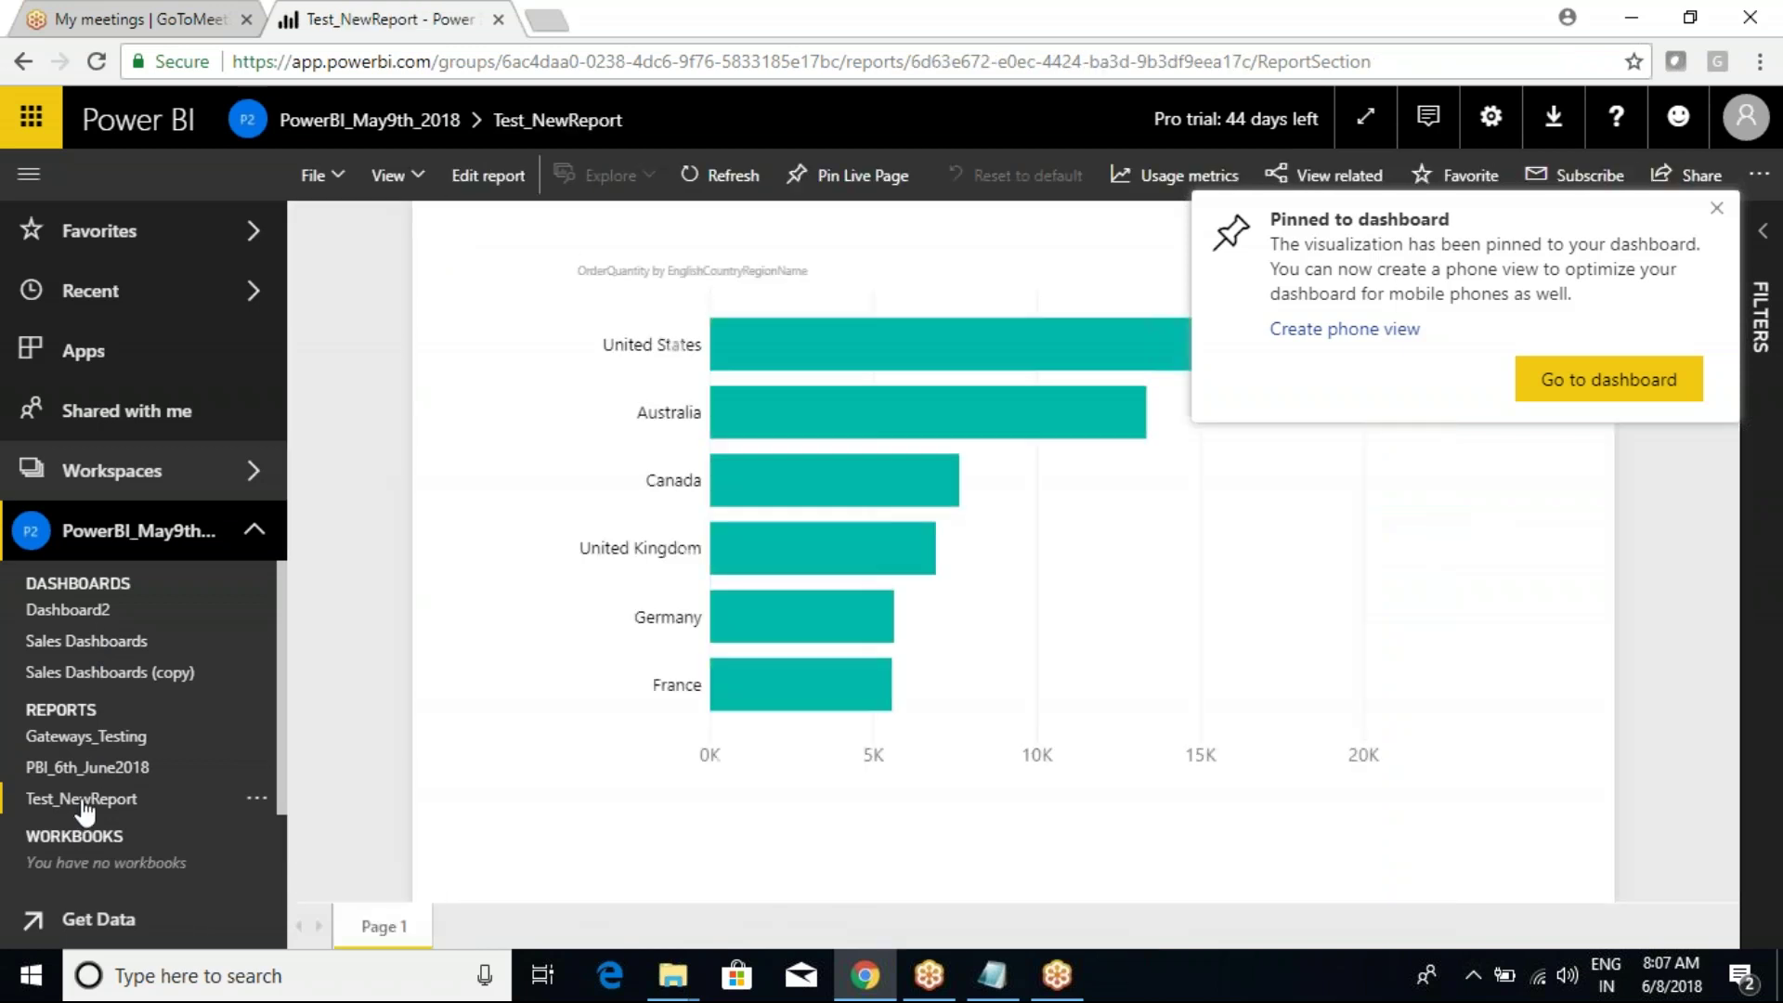
left_click(1716, 208)
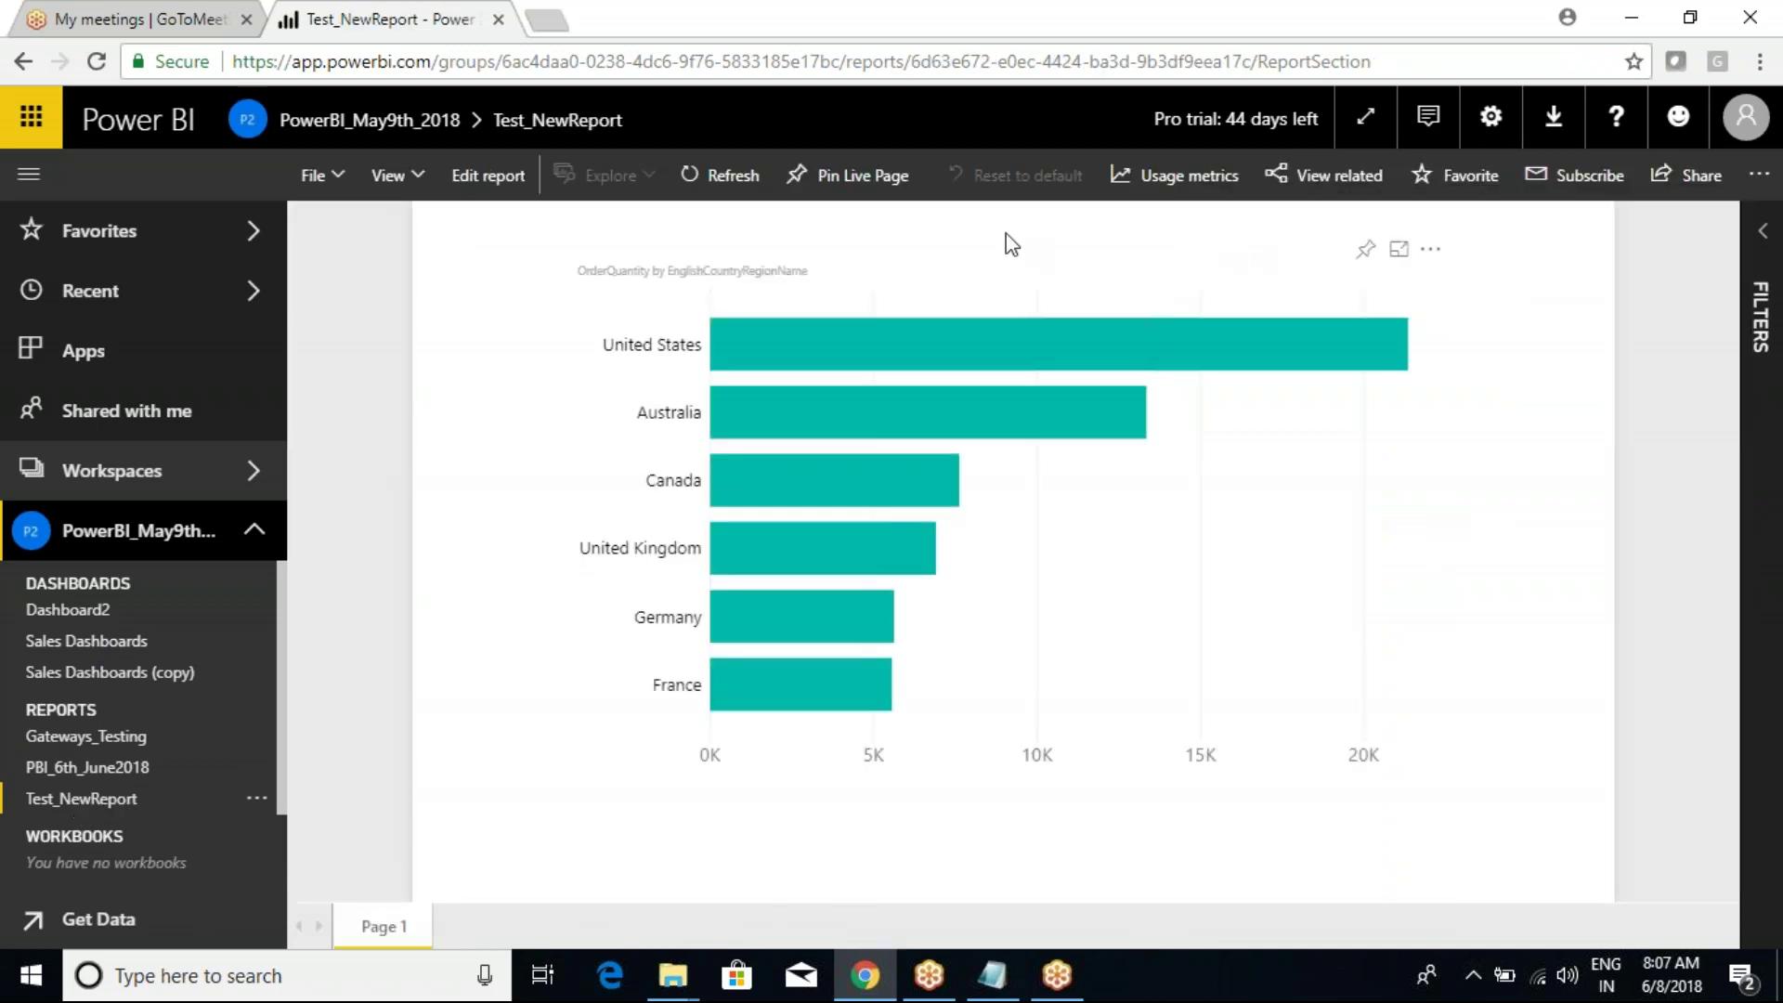
left_click(1361, 247)
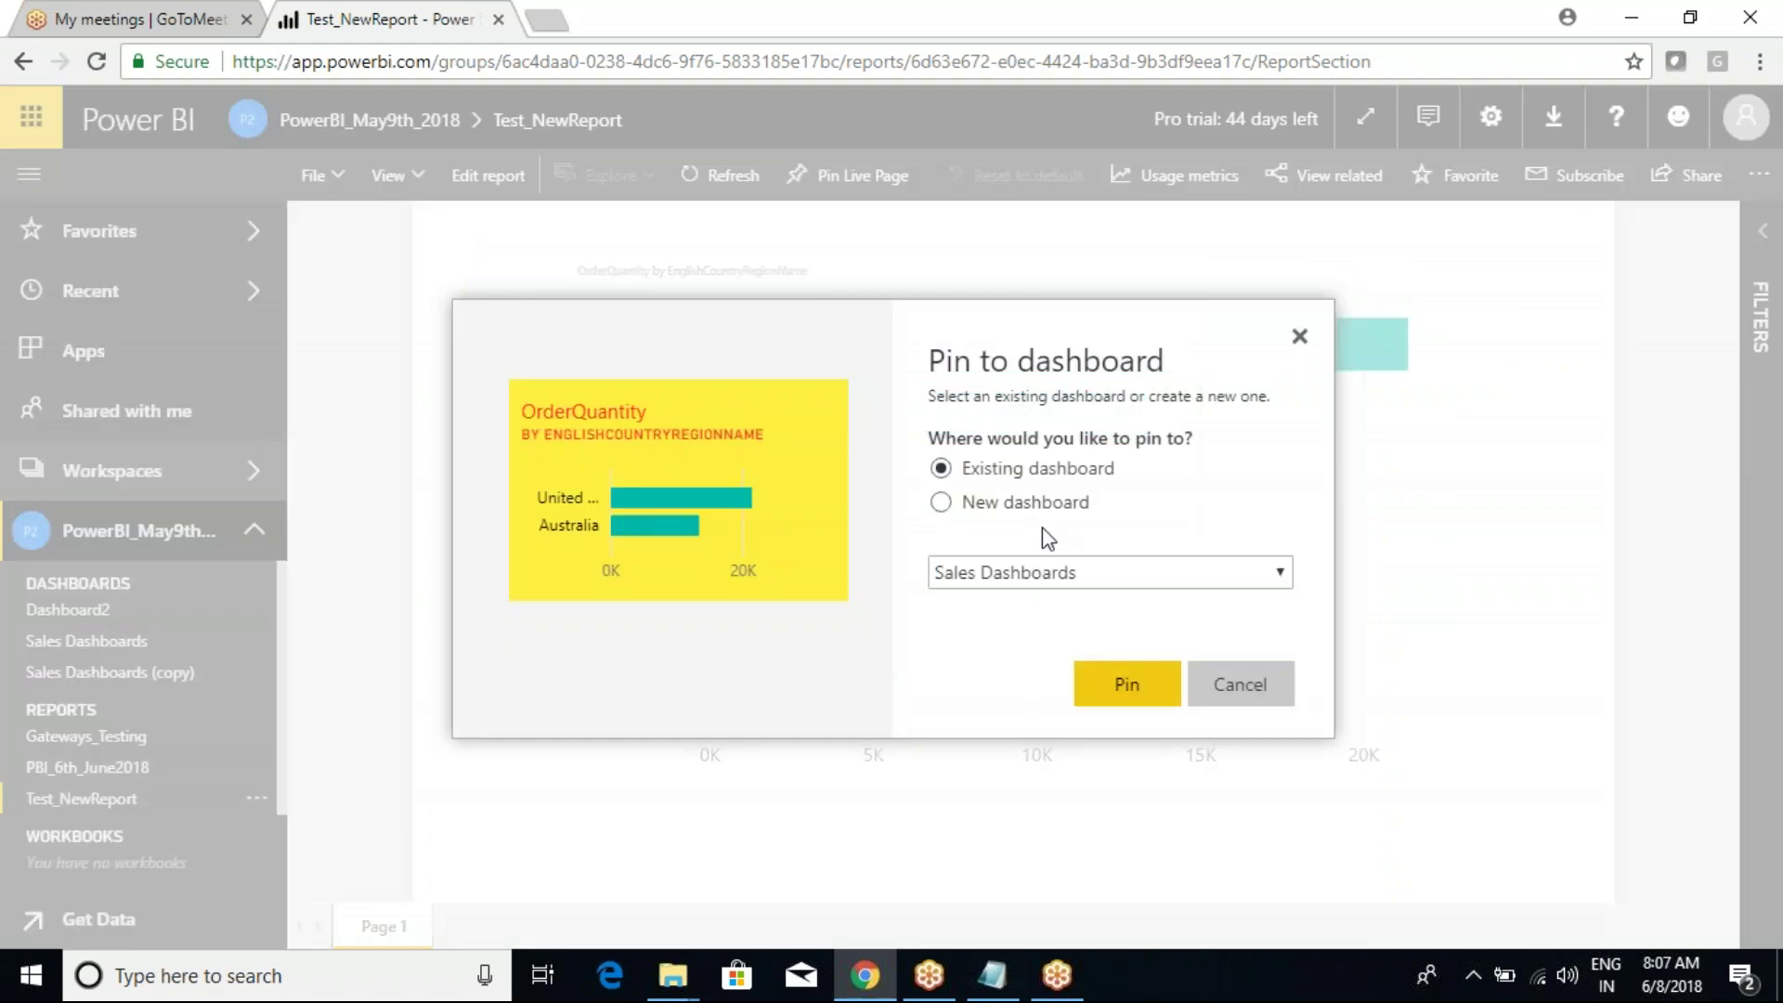
left_click(1031, 503)
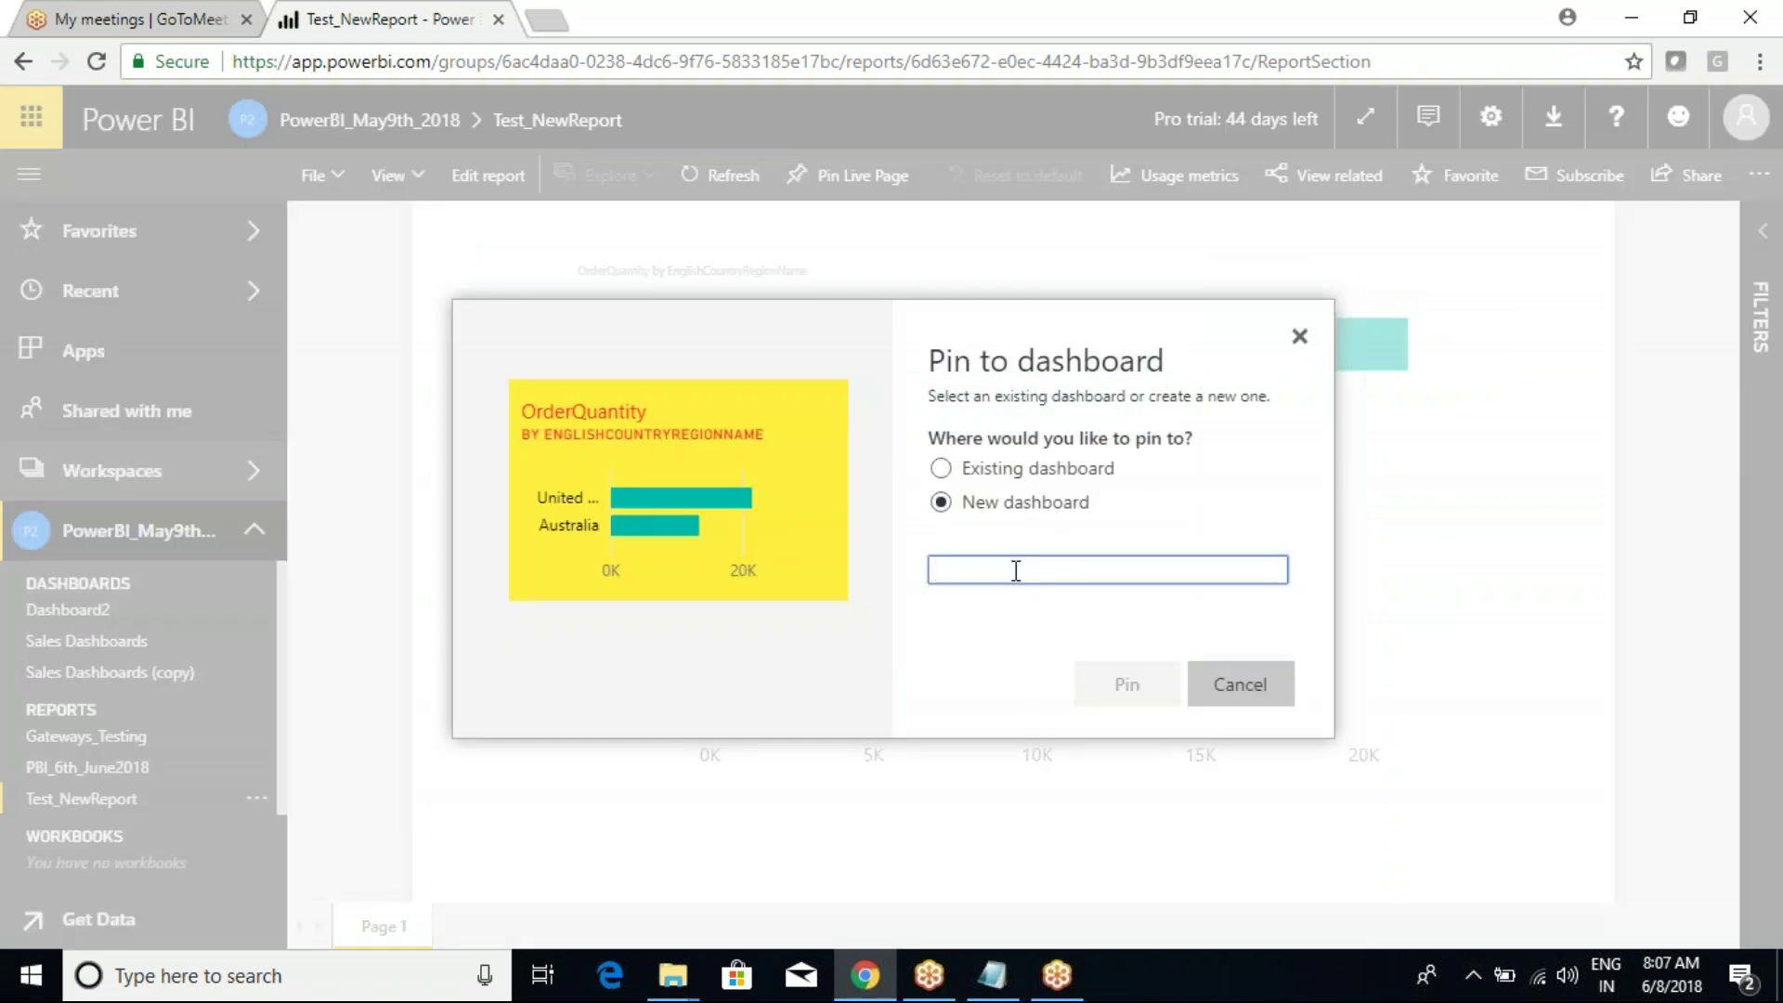
type("Dashboard3")
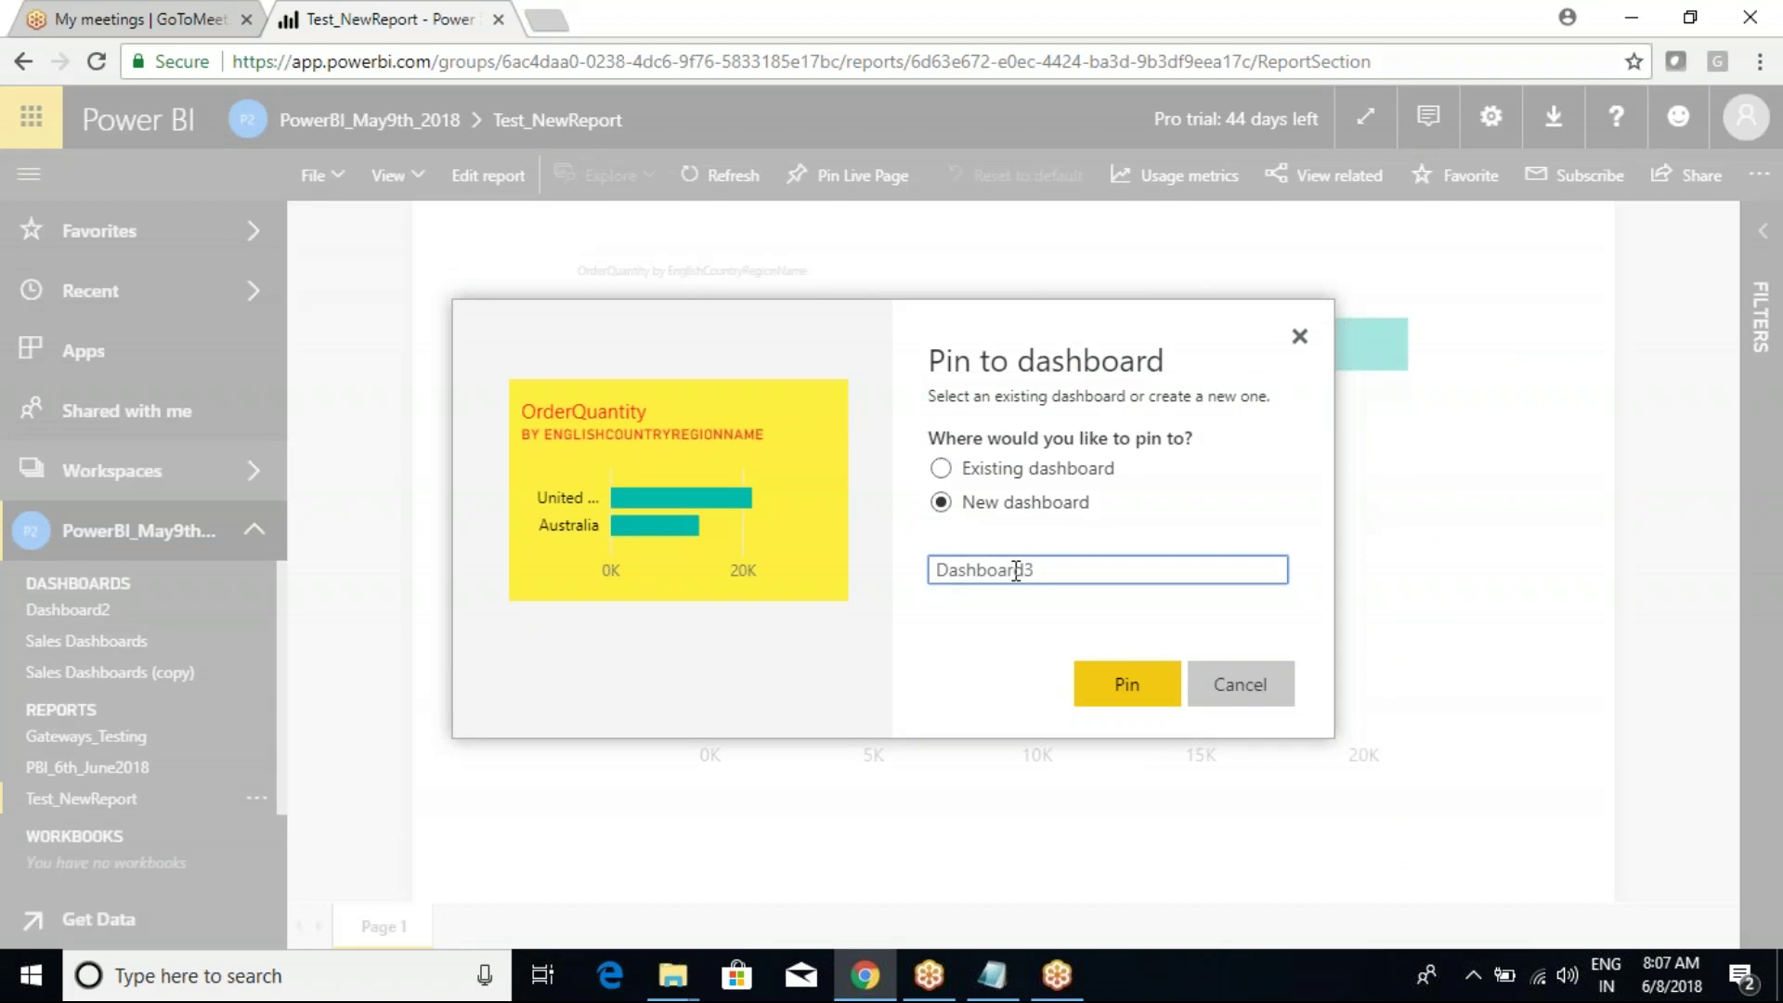
left_click(1127, 683)
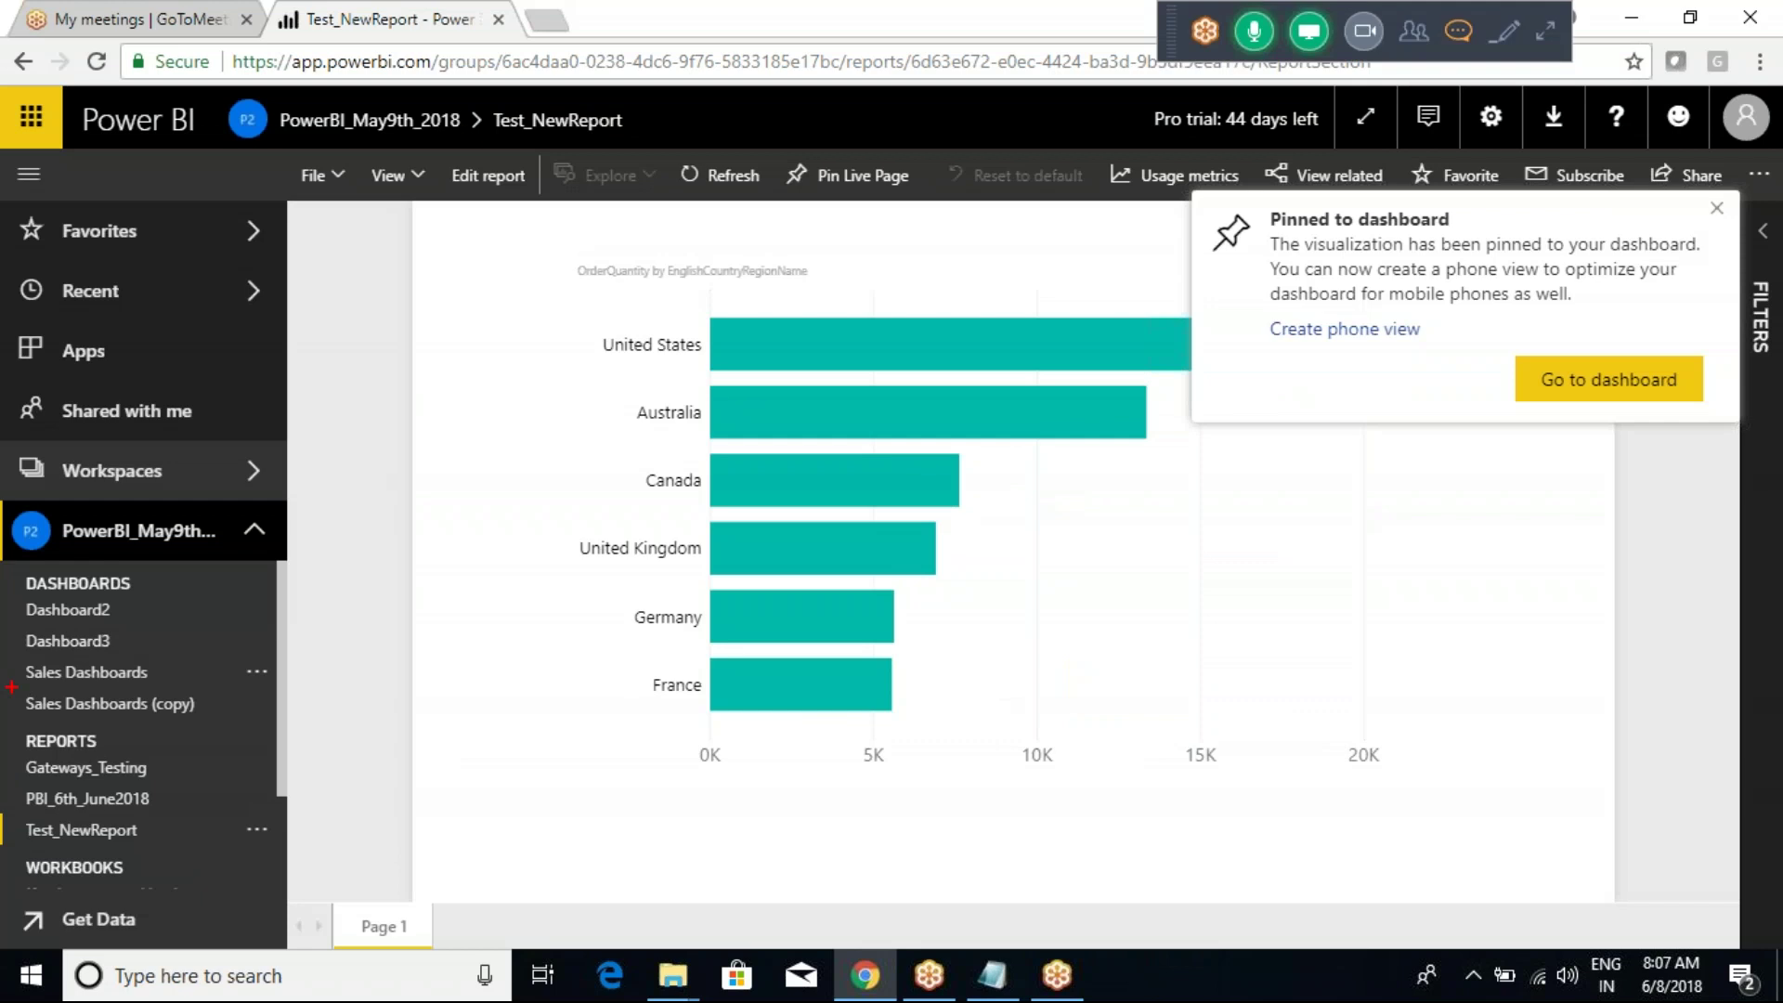
mouse_move(3, 581)
left_mouse_down()
mouse_move(122, 704)
mouse_move(260, 731)
left_mouse_up()
mouse_move(136, 616)
left_mouse_down()
mouse_move(164, 584)
mouse_move(154, 614)
left_mouse_up()
mouse_move(160, 683)
left_mouse_down()
mouse_move(191, 650)
mouse_move(217, 666)
mouse_move(316, 639)
mouse_move(325, 670)
mouse_move(367, 641)
mouse_move(392, 683)
mouse_move(385, 644)
mouse_move(436, 536)
mouse_move(531, 650)
mouse_move(423, 711)
left_mouse_up()
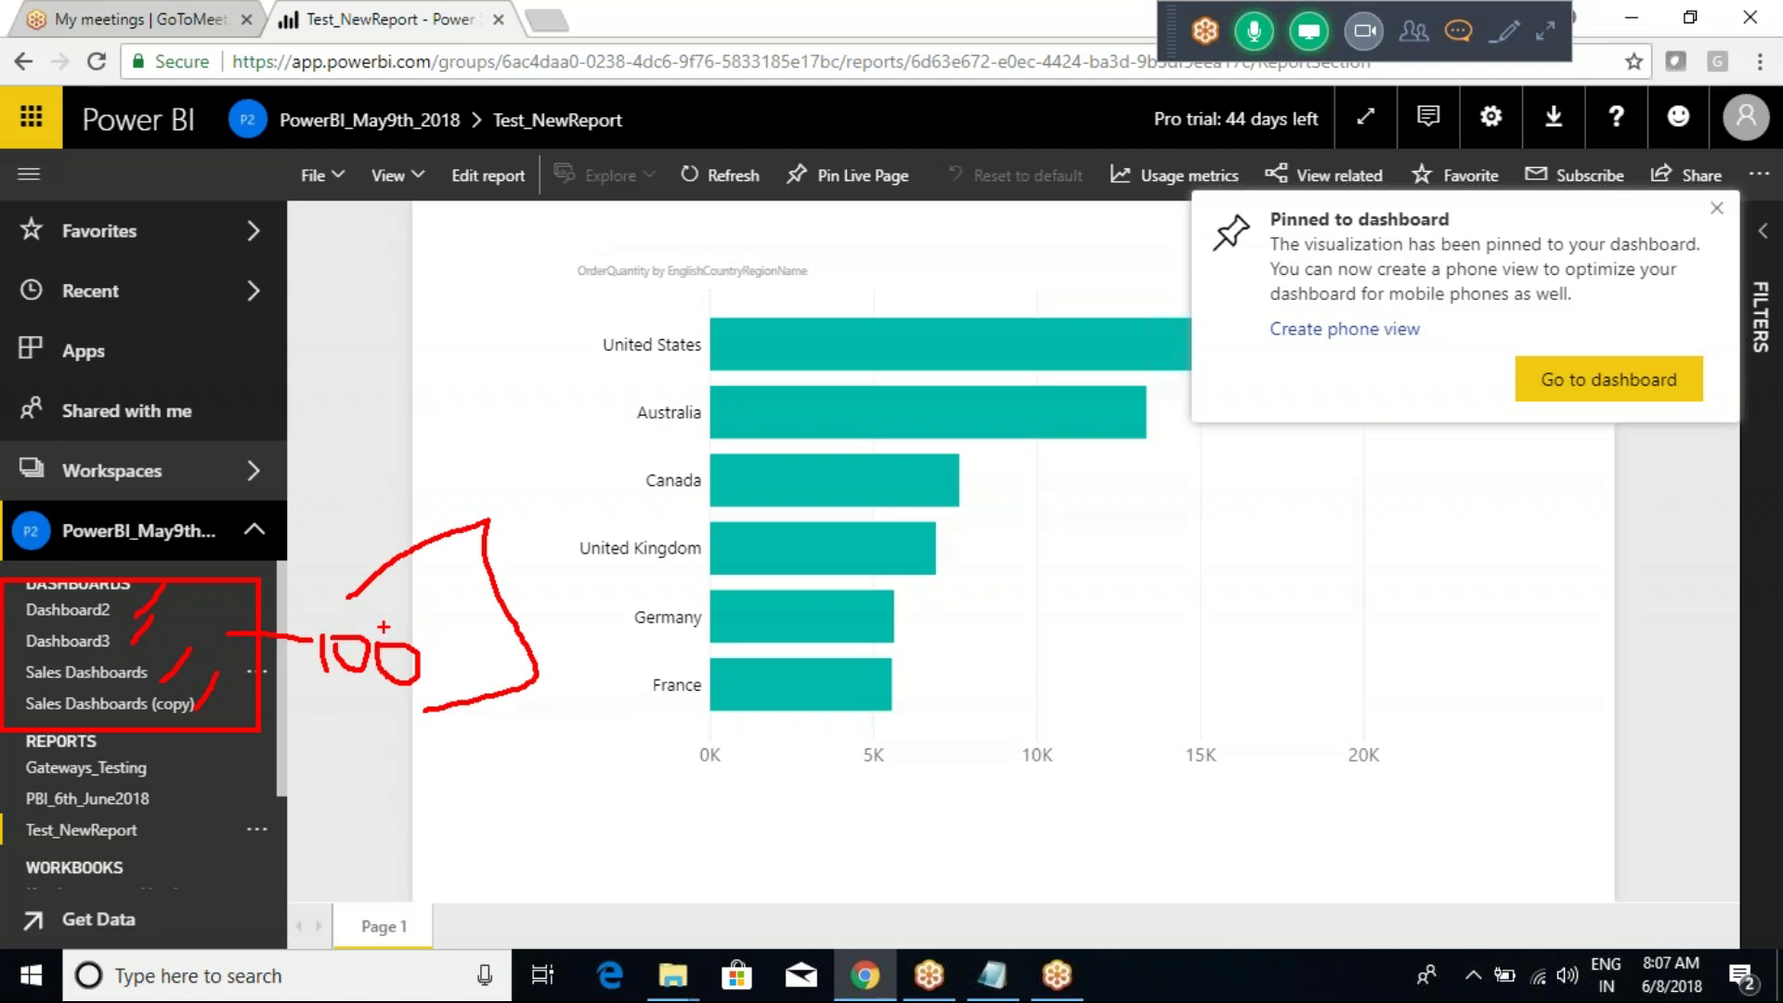
left_click_drag(345, 623, 435, 711)
mouse_move(392, 648)
left_mouse_down()
mouse_move(426, 691)
mouse_move(655, 718)
mouse_move(675, 736)
mouse_move(662, 755)
mouse_move(735, 785)
left_mouse_up()
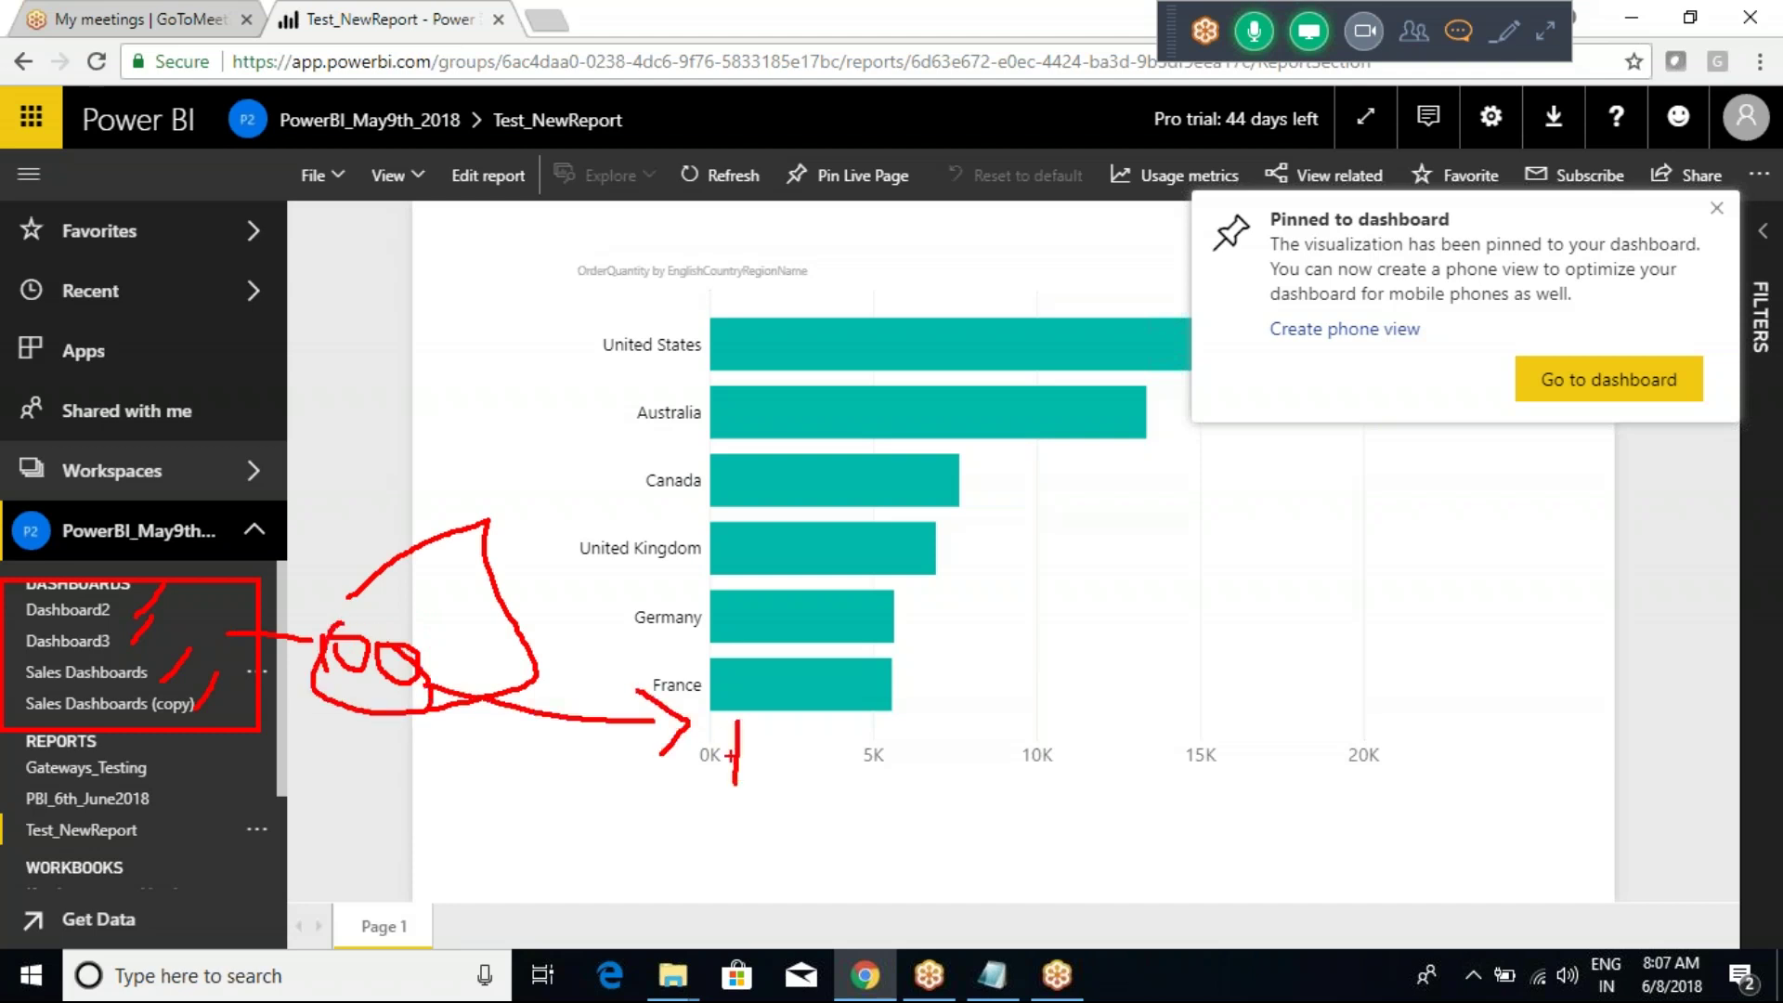
left_click_drag(811, 738, 808, 774)
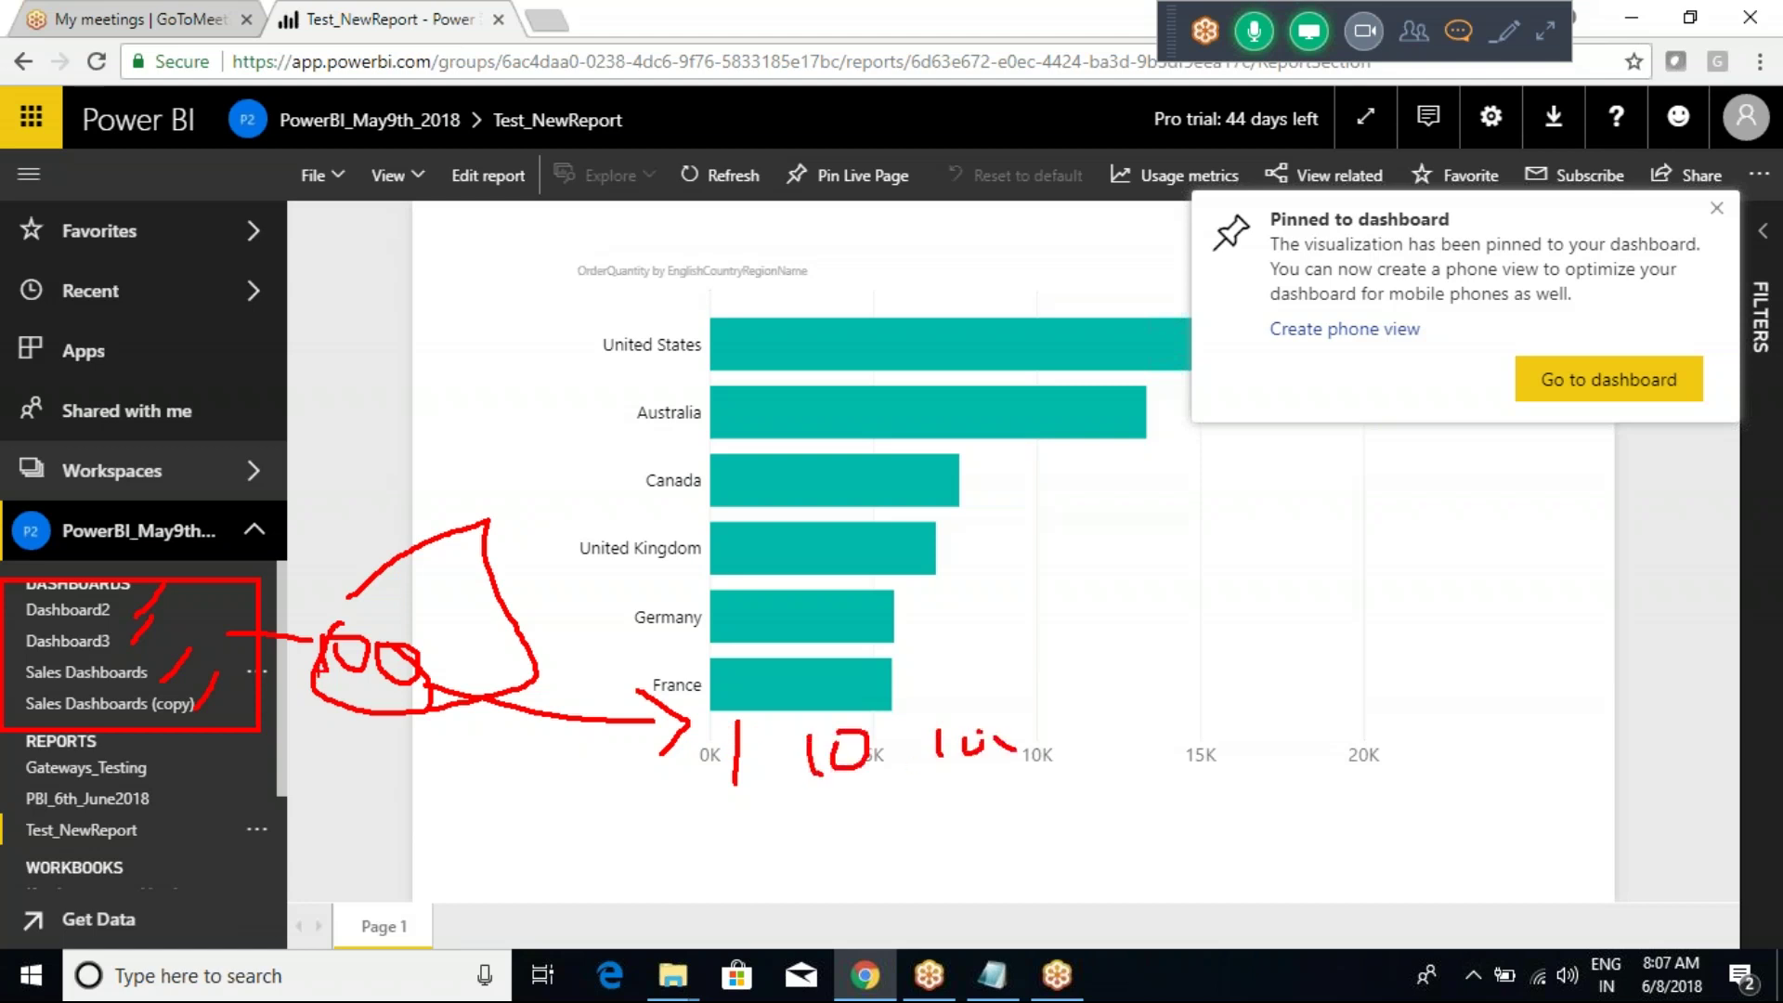
mouse_move(297, 652)
left_mouse_down()
mouse_move(518, 780)
mouse_move(638, 776)
left_mouse_up()
left_click_drag(608, 729, 654, 811)
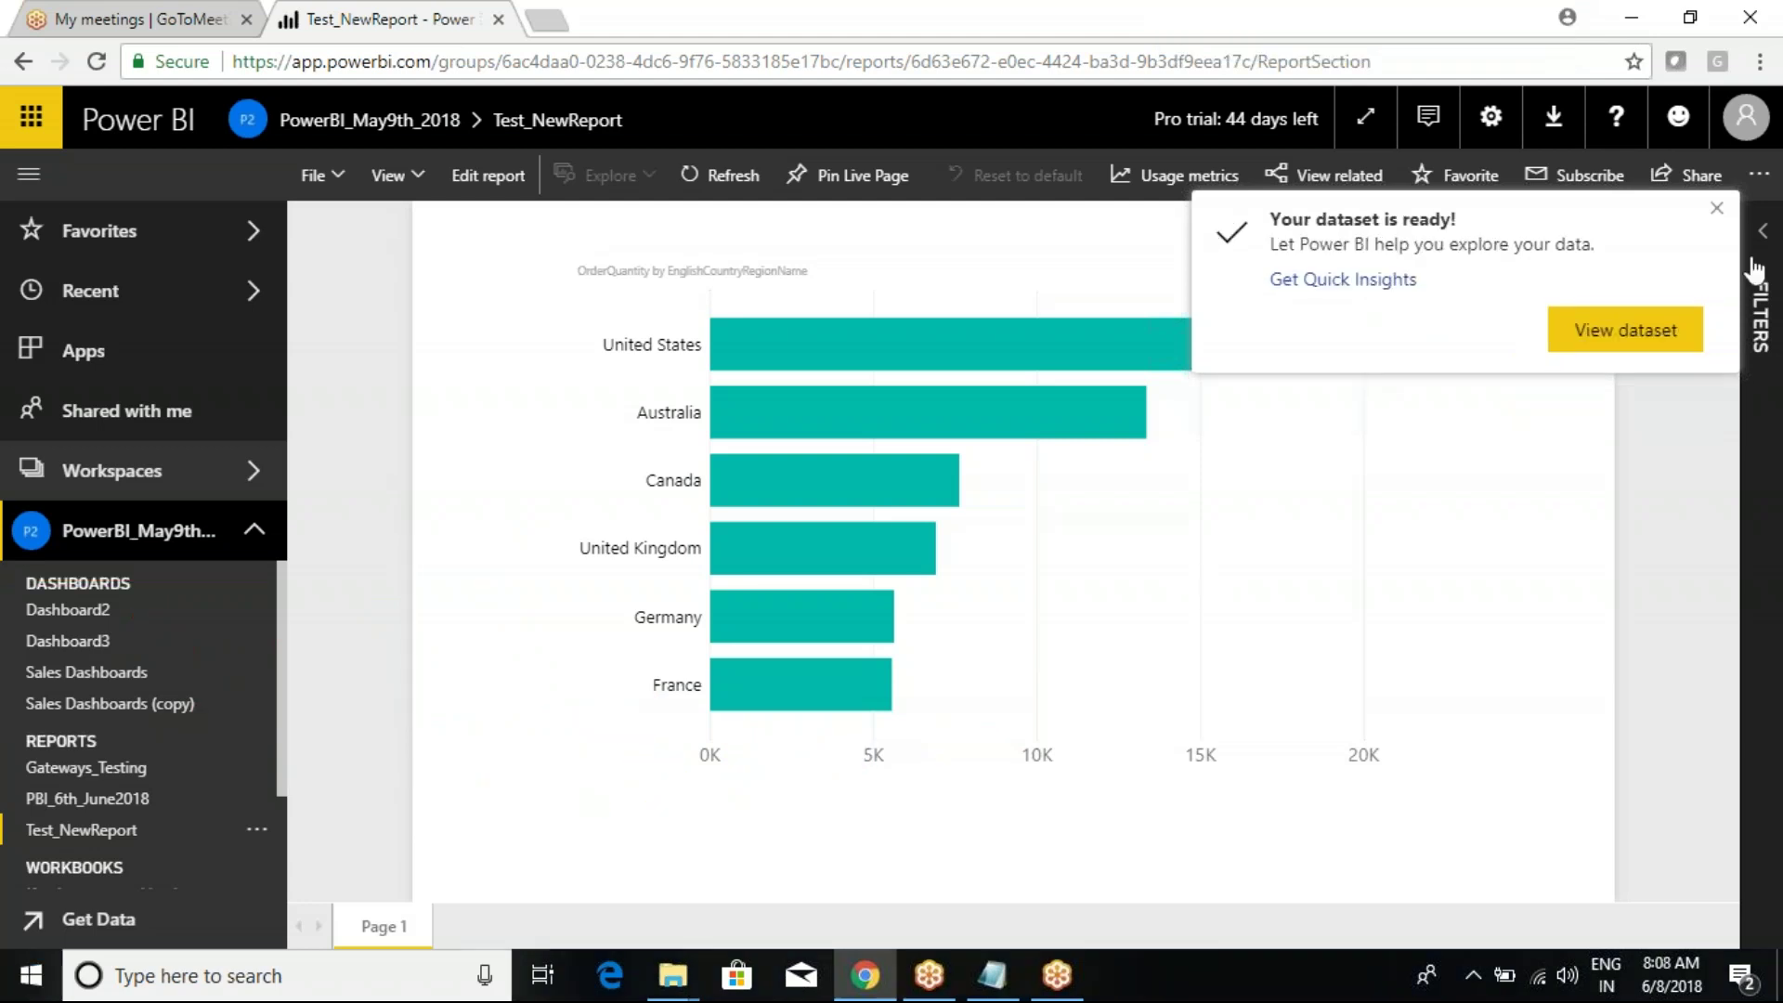
Step: Open Dashboard3 and examine its sharing options and the list of who has access to it
left_click(1717, 212)
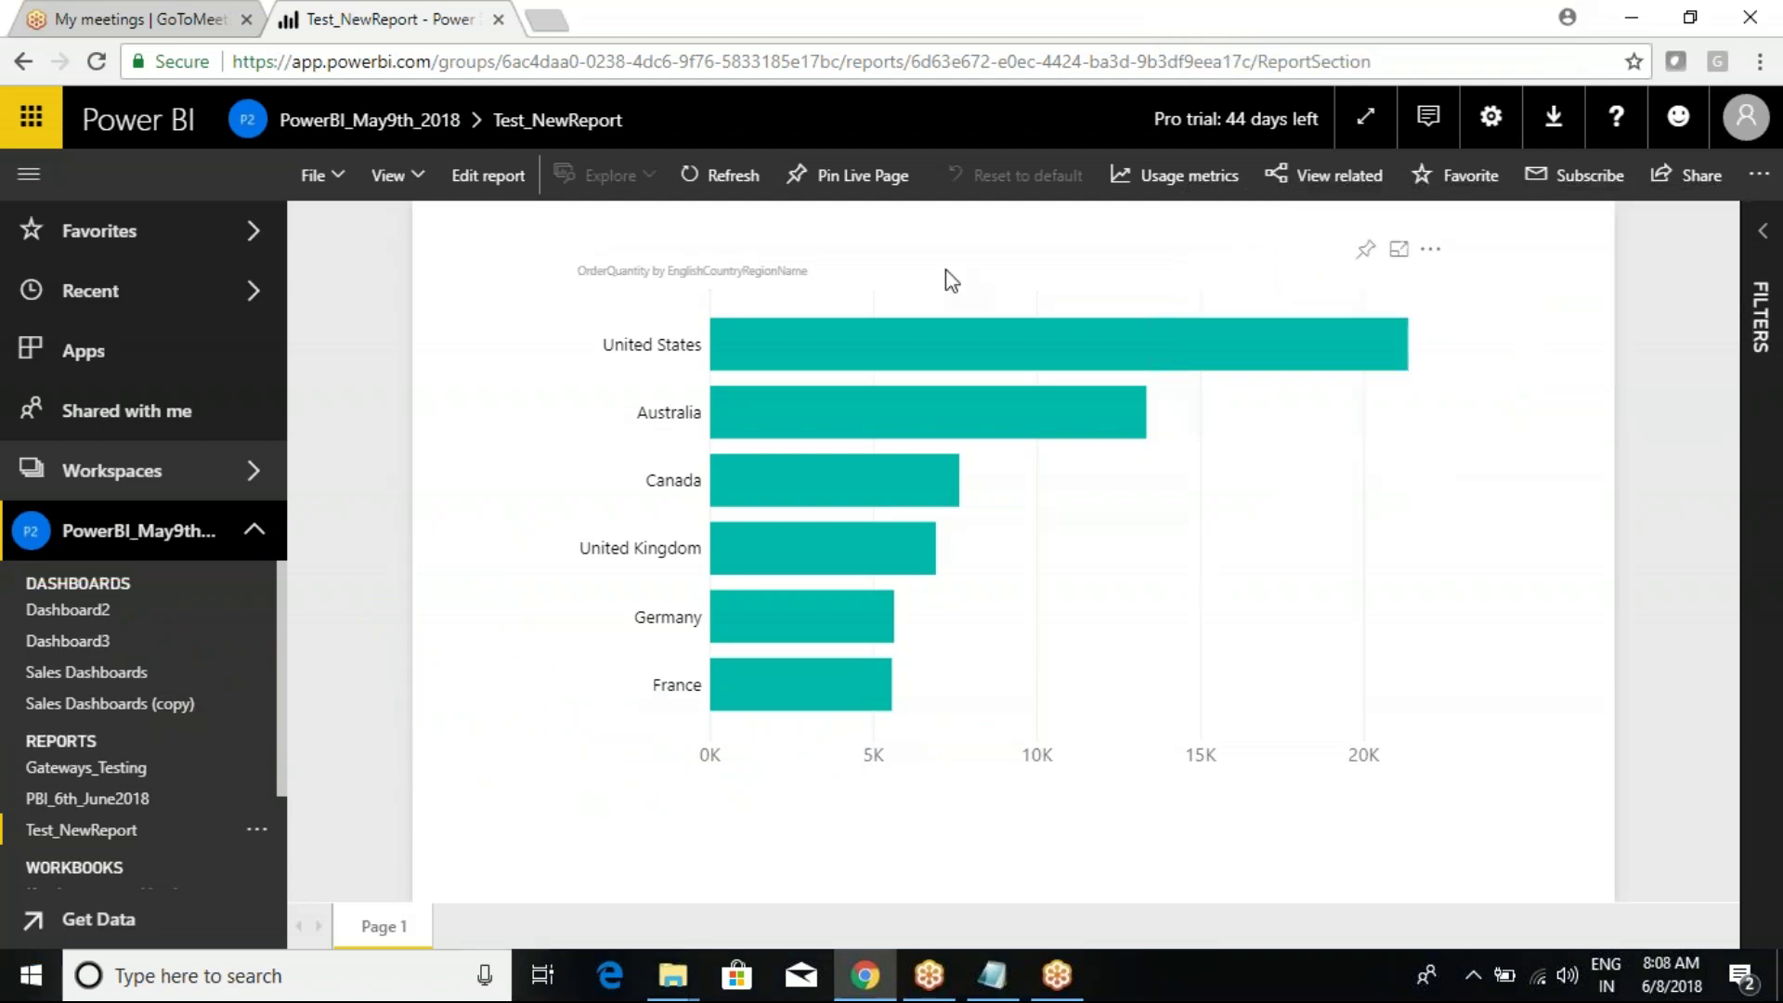
left_click(84, 647)
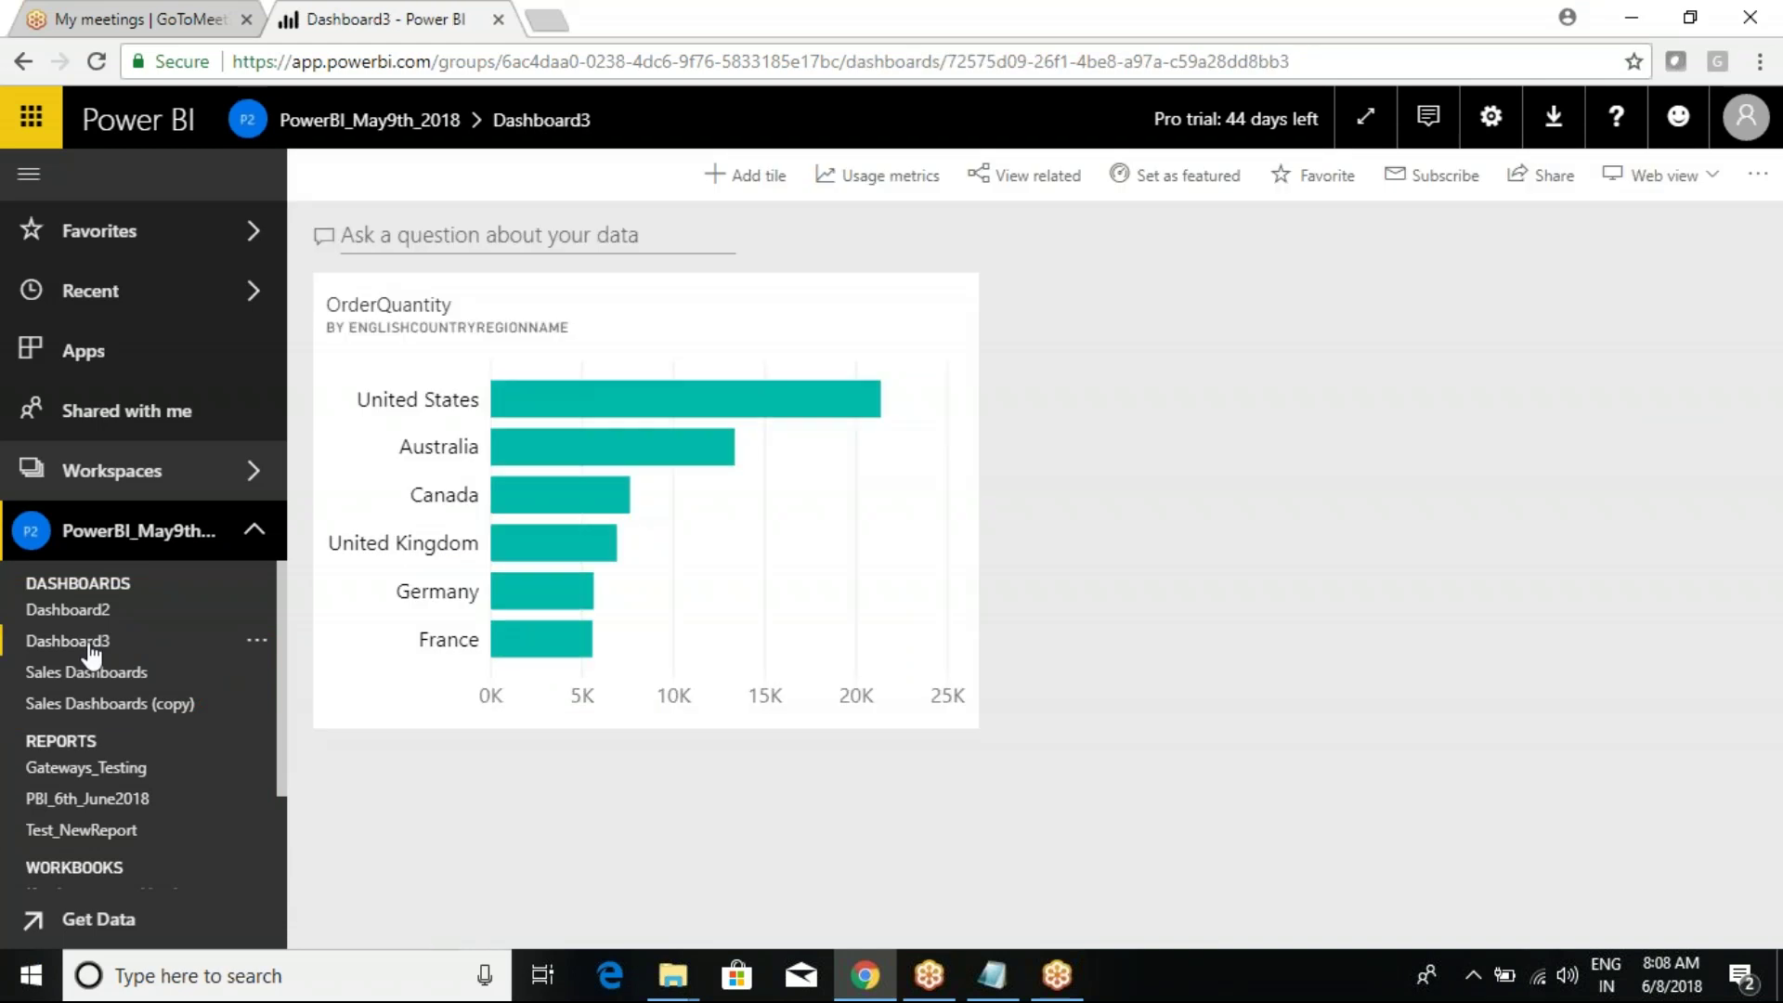
left_click(1532, 184)
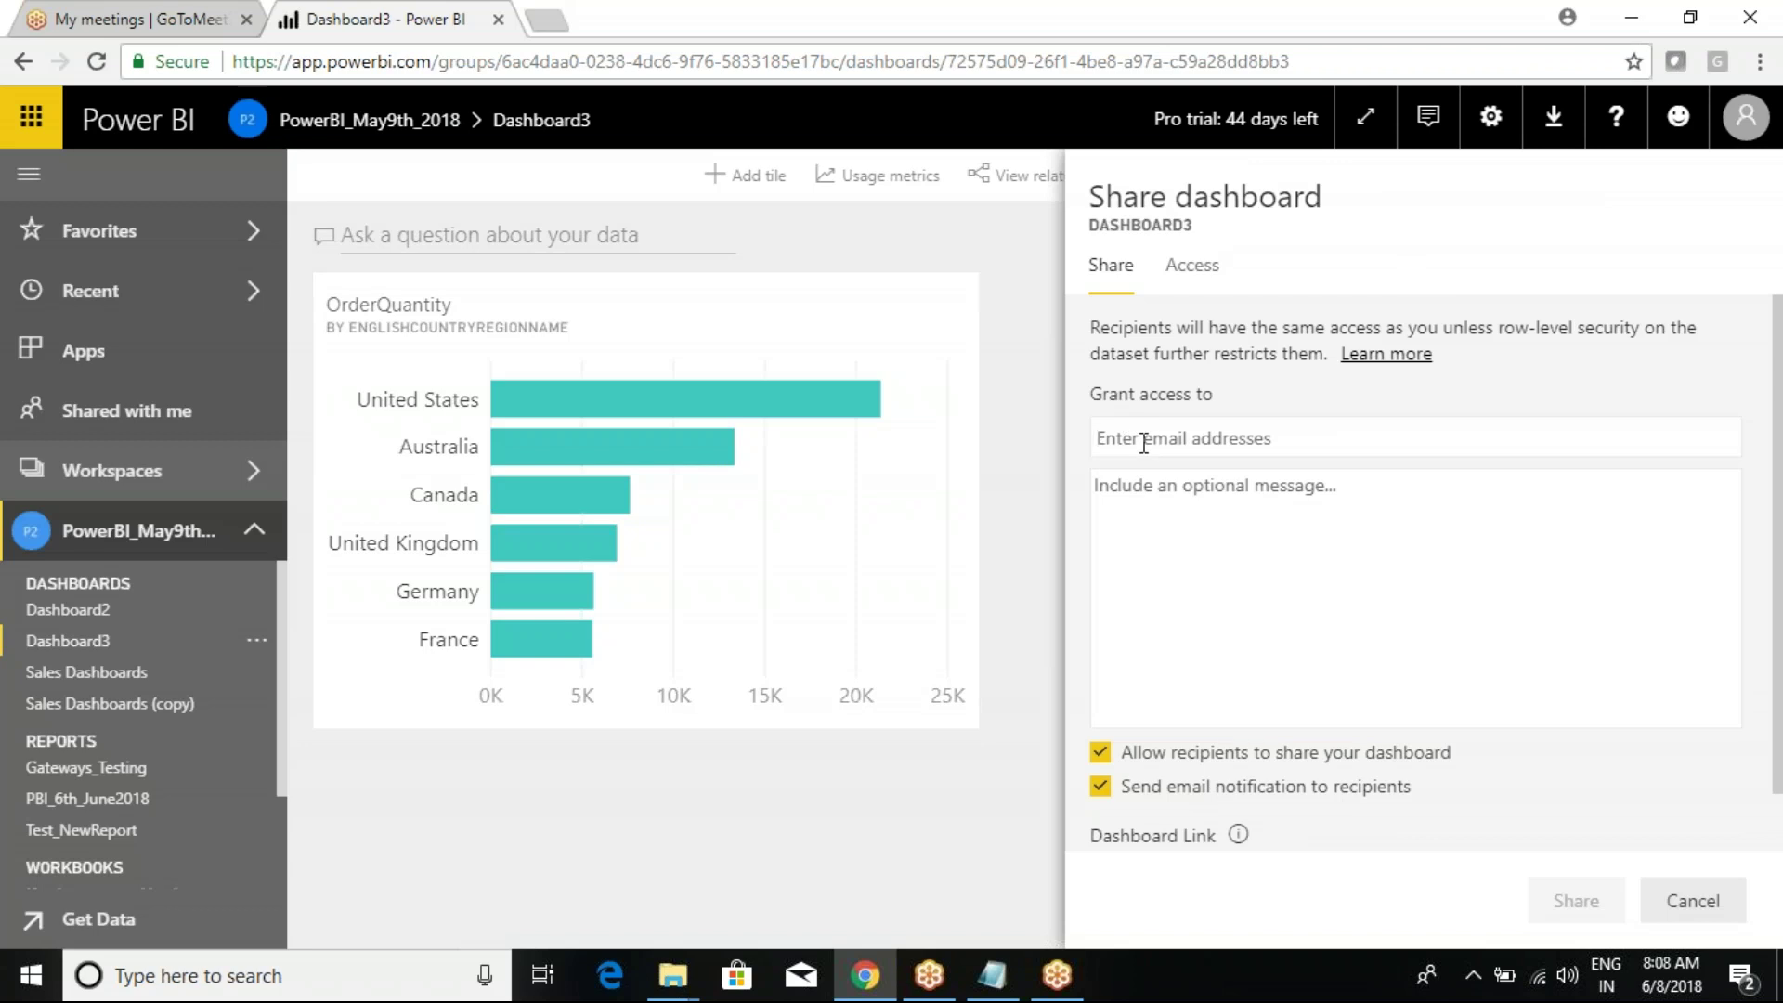
left_click(1186, 272)
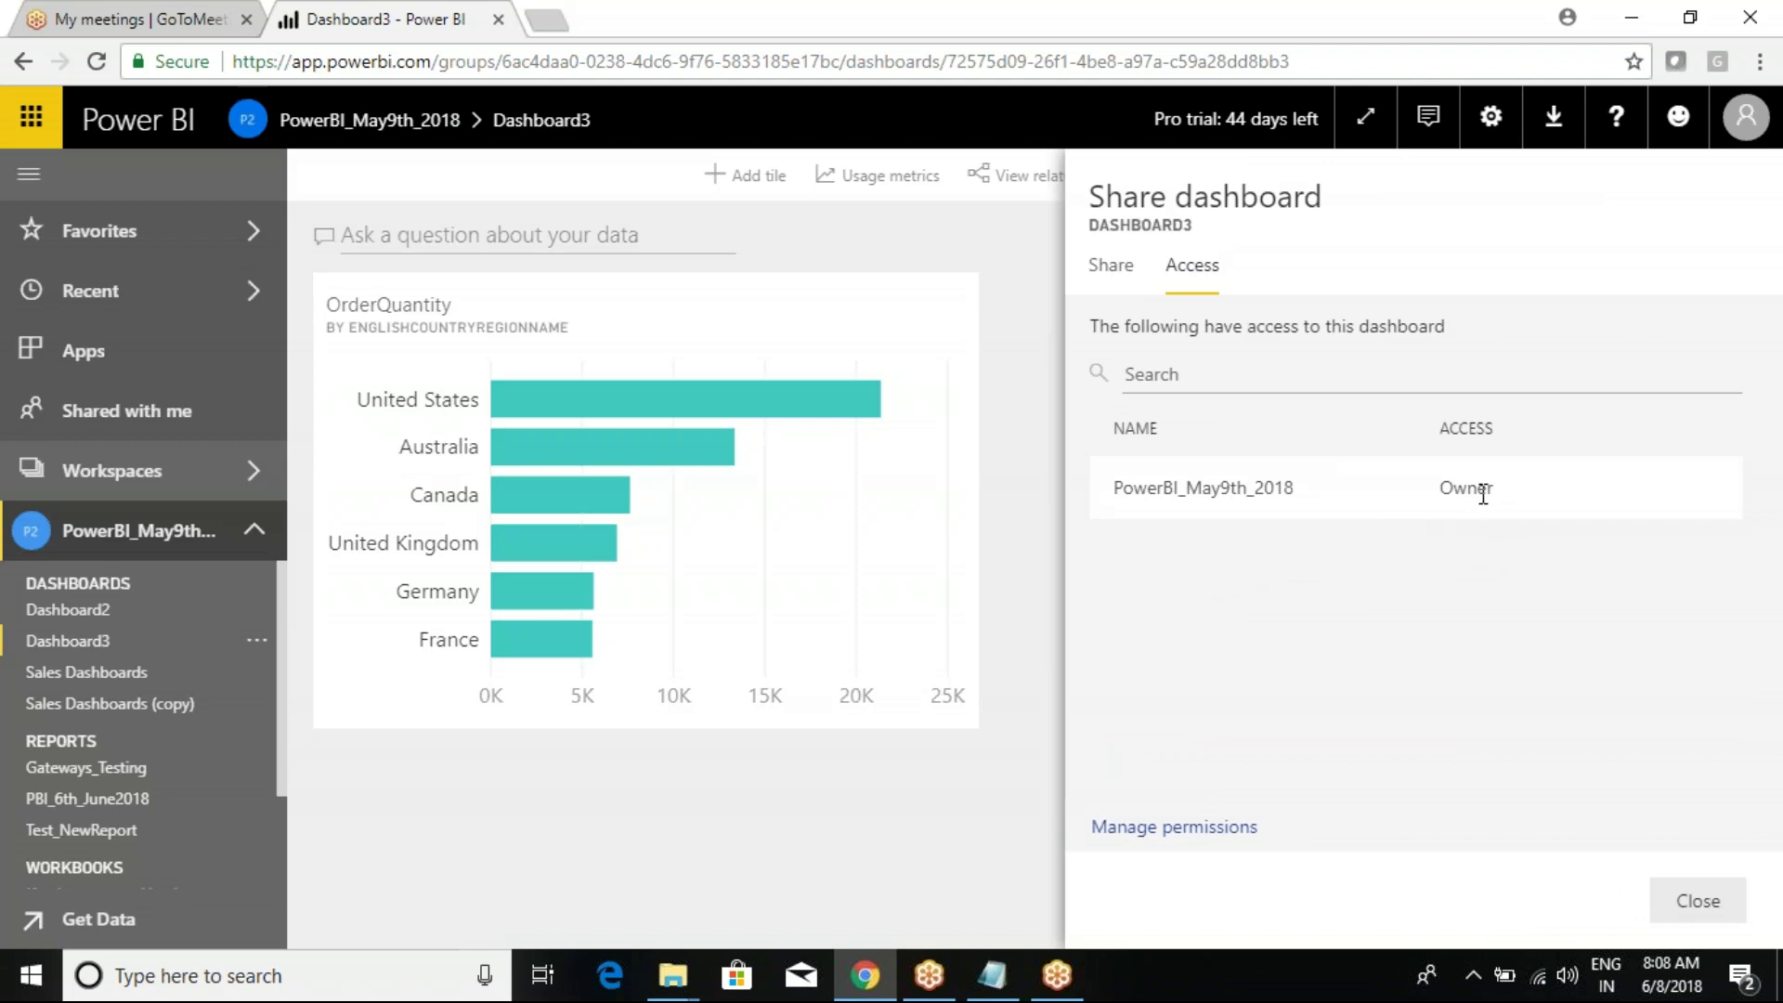
mouse_move(1091, 447)
left_mouse_down()
mouse_move(1192, 513)
mouse_move(1568, 544)
left_mouse_up()
left_click_drag(1496, 499, 1546, 455)
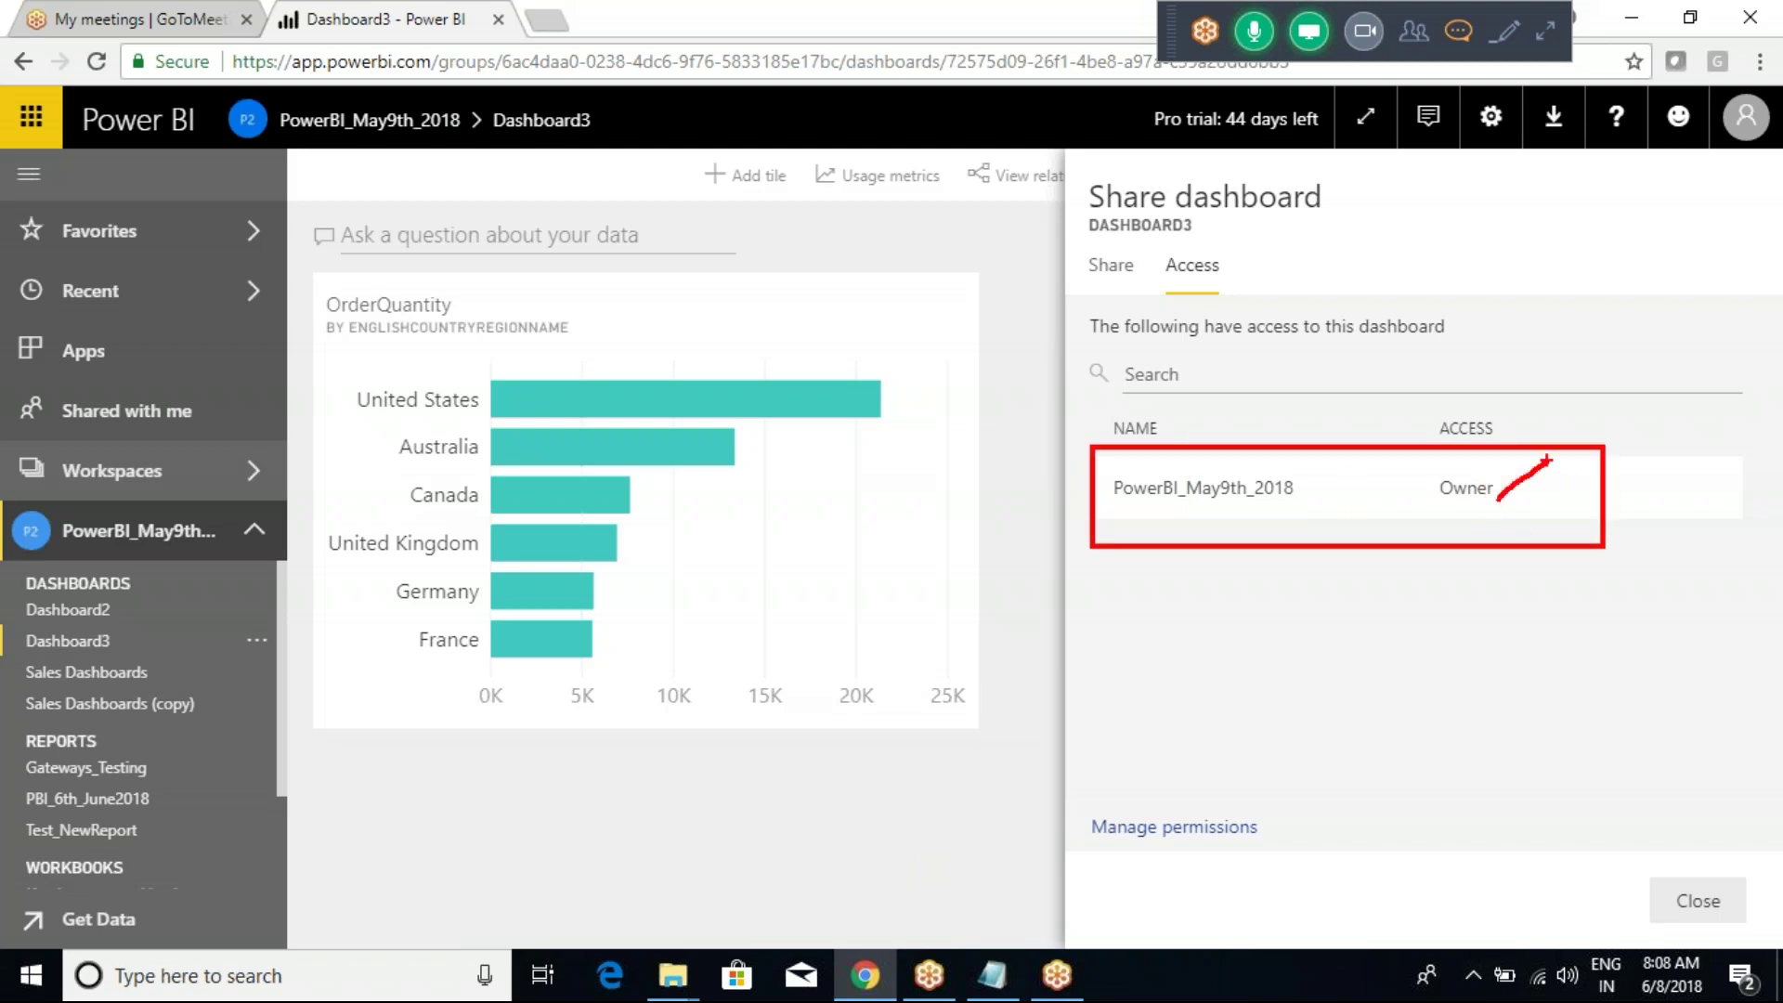
key("Escape")
left_click(1108, 267)
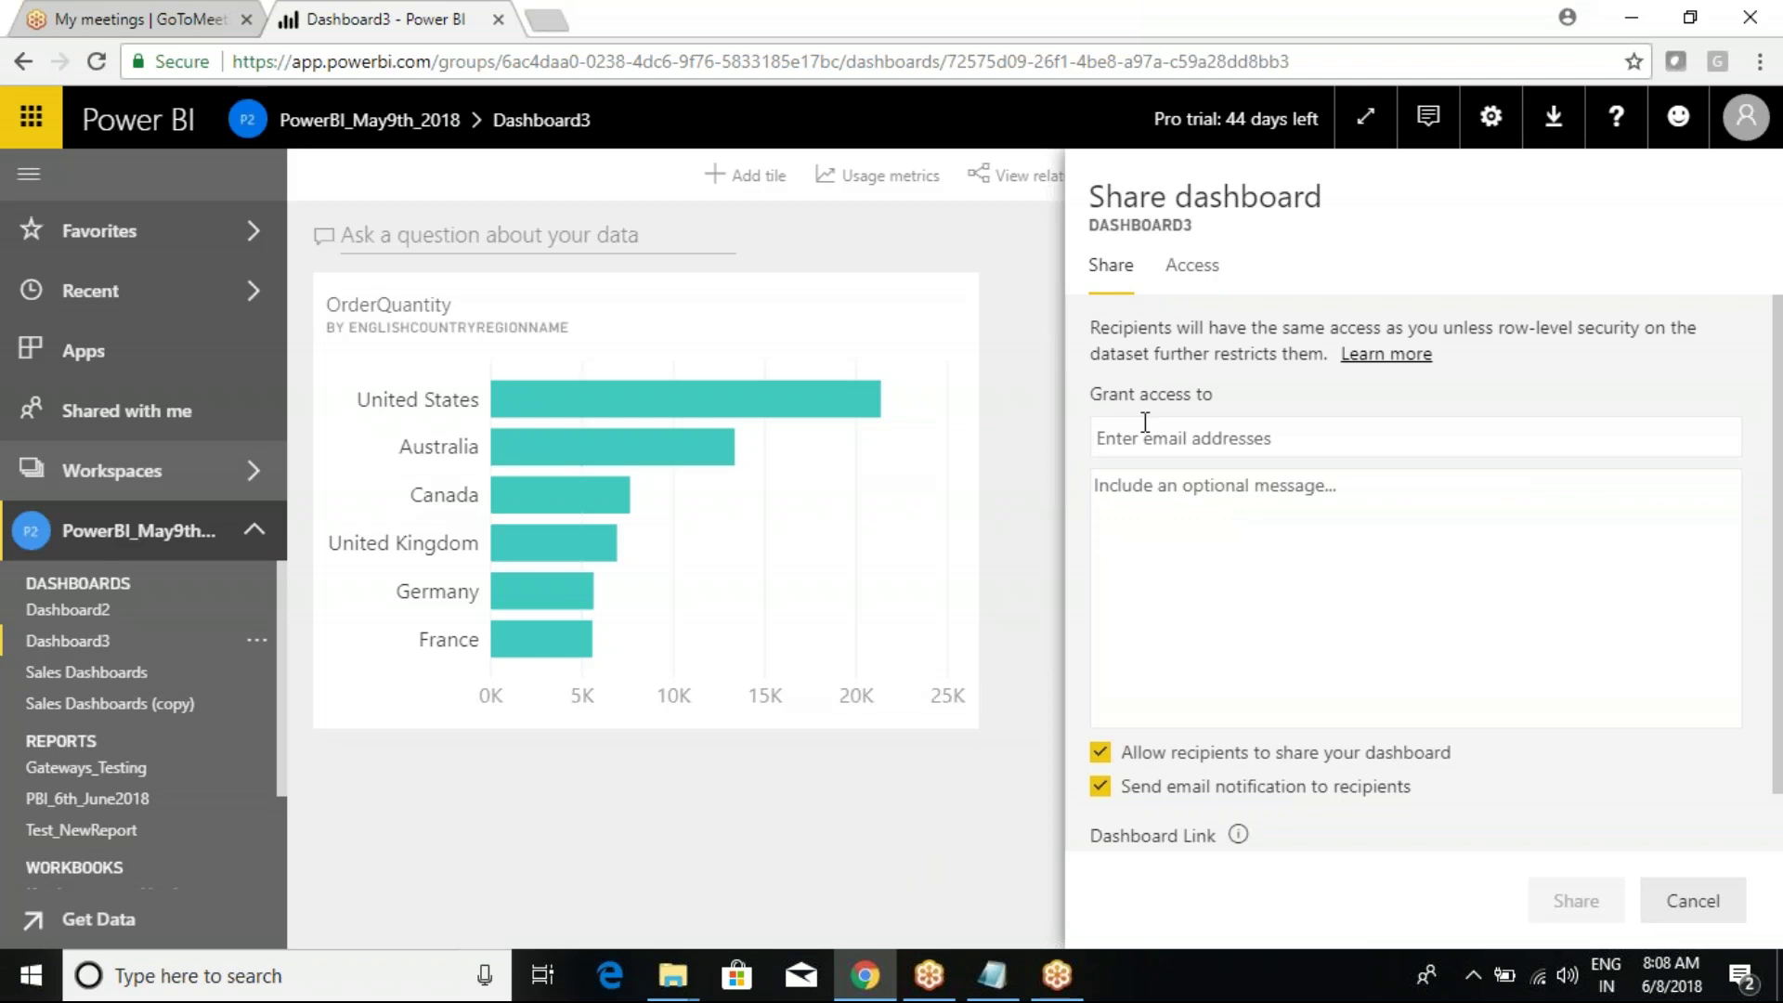
left_click(1169, 426)
Step: Switch to the Class Notes in Notepad and move the line "Share -- If yo have only One Dashboard" directly above Content Pack in the Tomorrow section
left_click(992, 974)
scroll(207, 442, "up", 4)
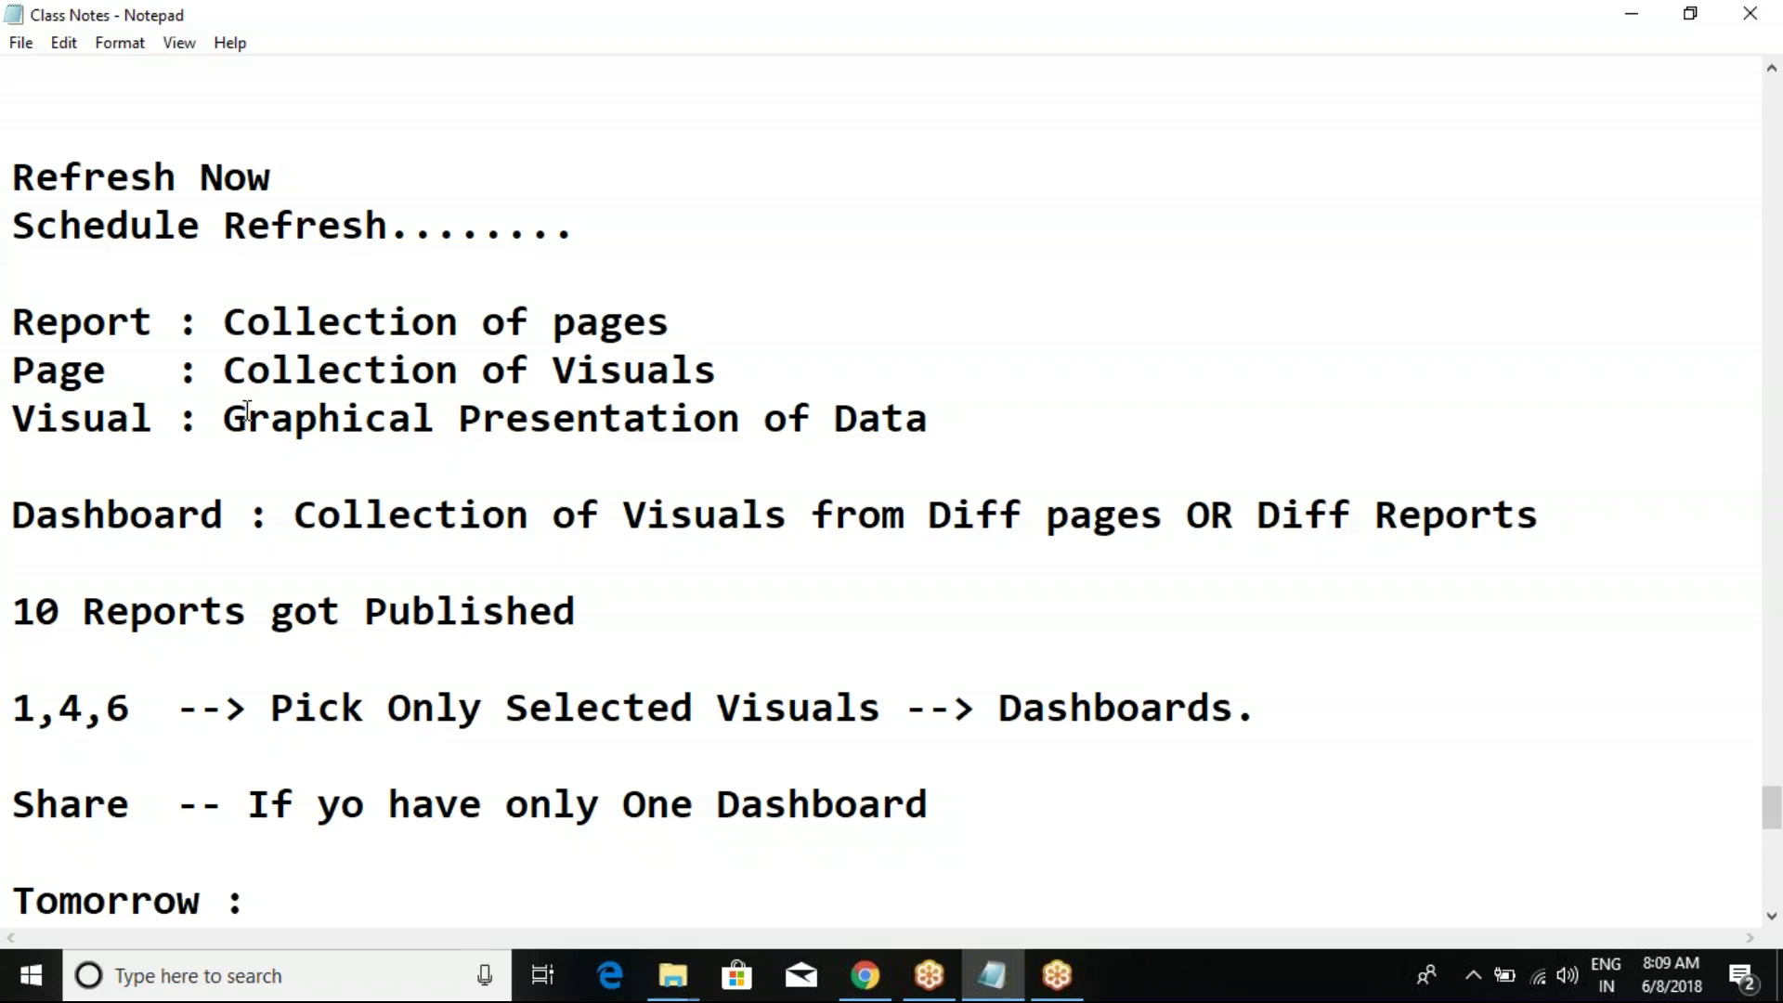
scroll(247, 411, "up", 2)
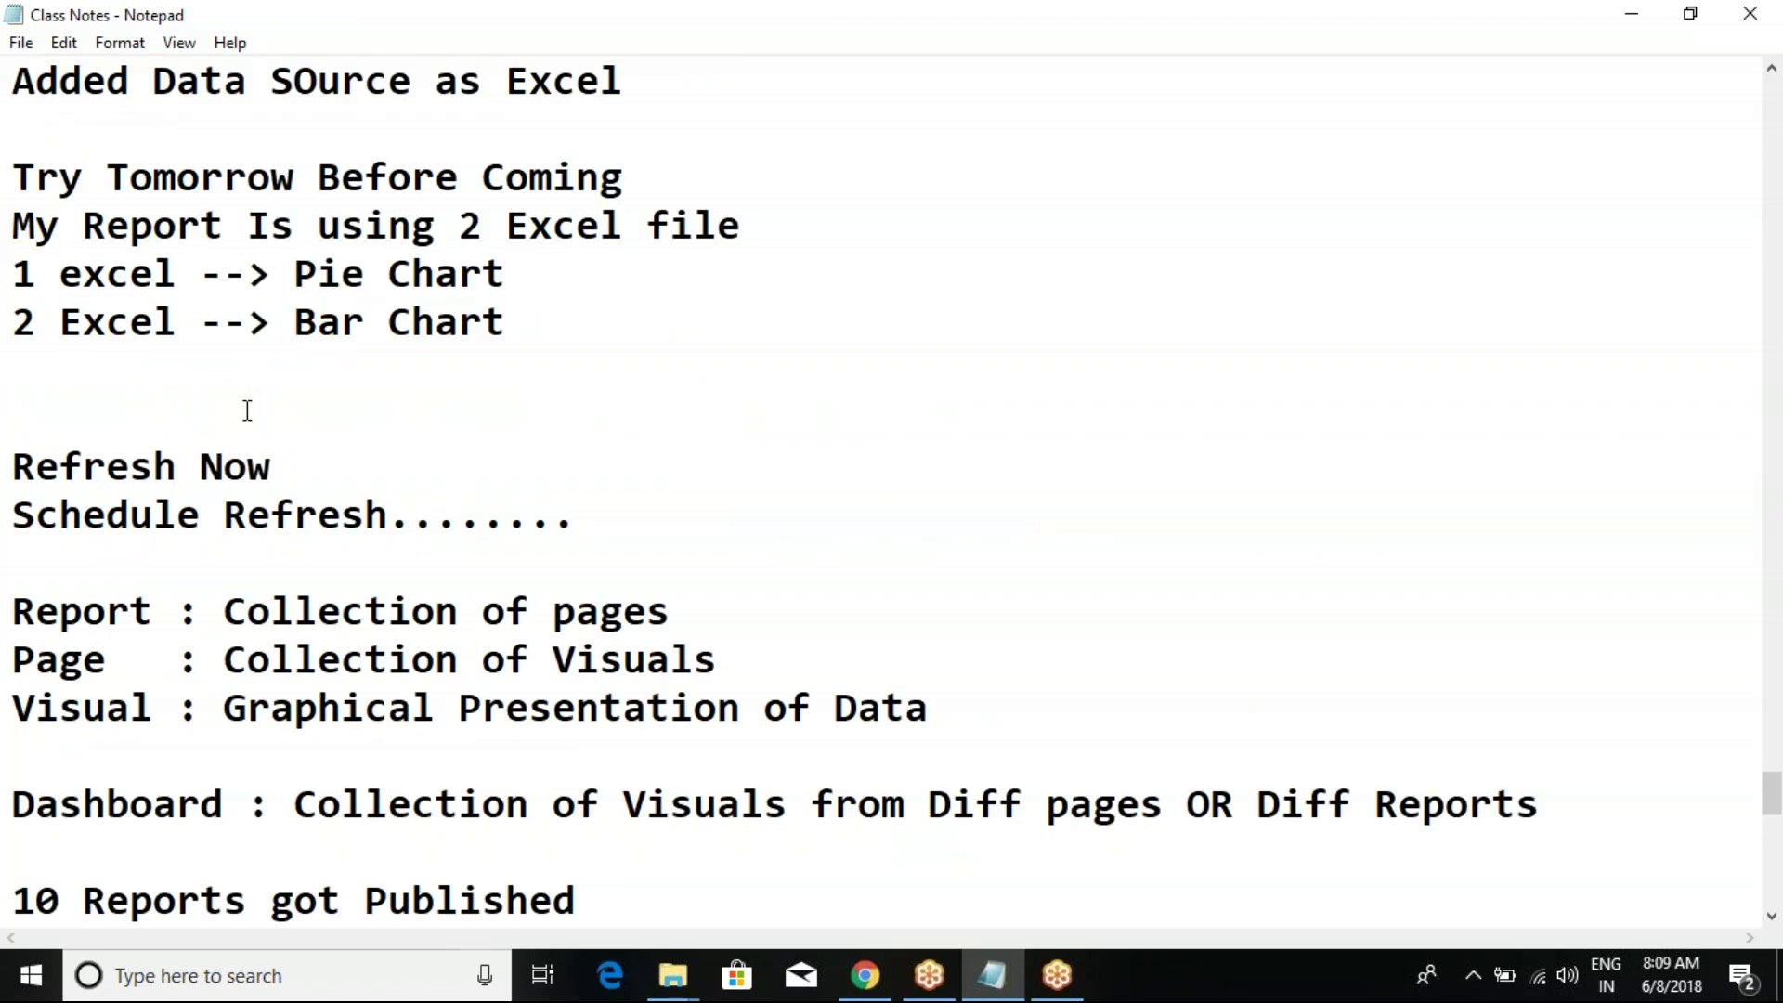
scroll(247, 410, "up", 3)
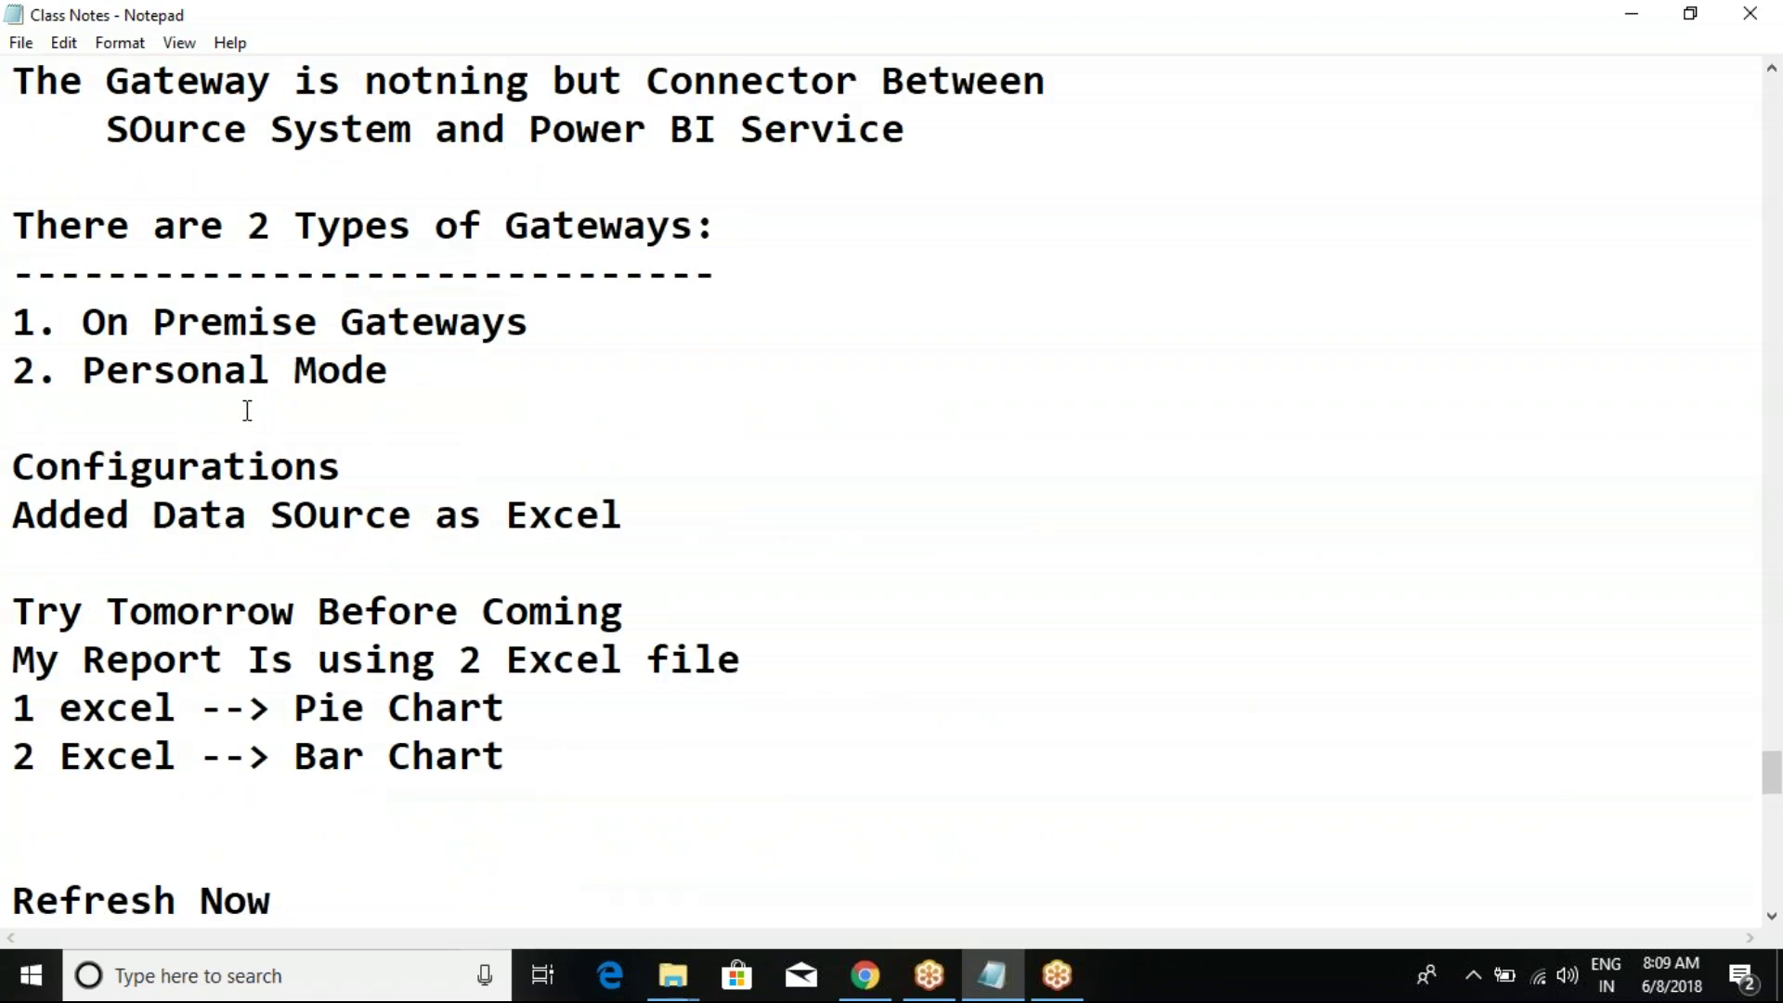
scroll(247, 410, "up", 2)
scroll(247, 410, "down", 7)
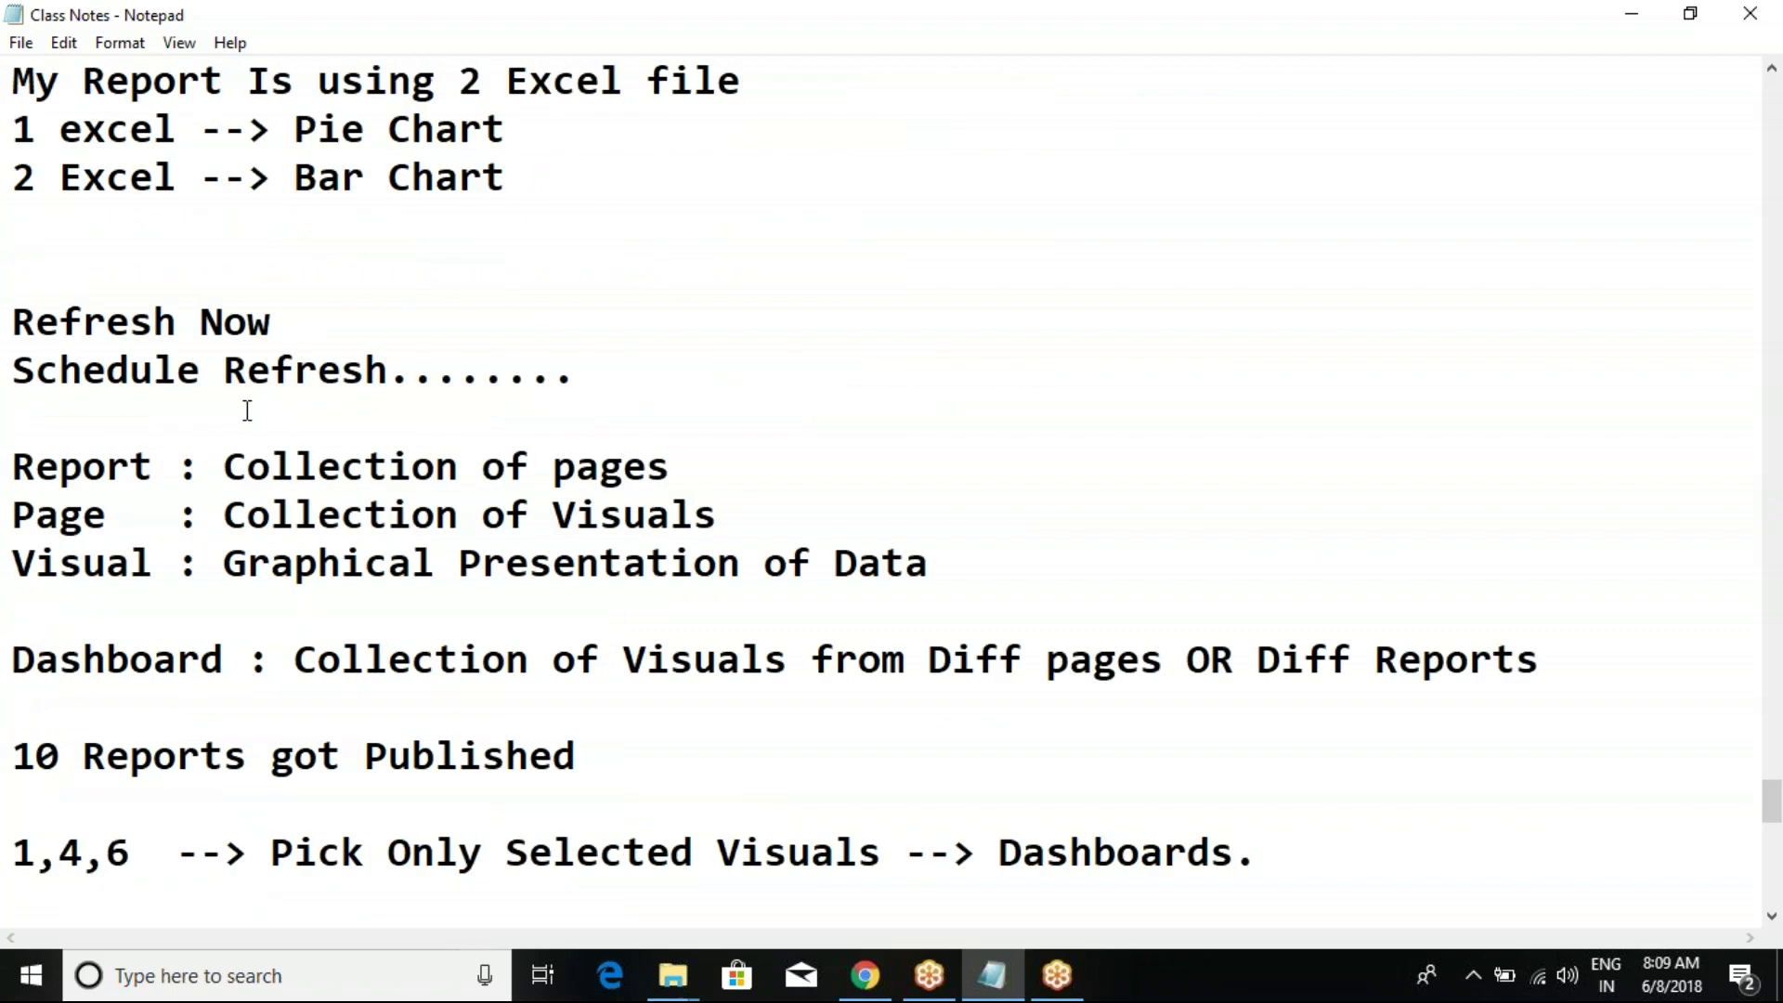
scroll(247, 410, "down", 2)
left_click(139, 542)
left_click_drag(139, 543, 11, 509)
key("ctrl+x")
left_click(408, 655)
key("Return")
key("ctrl+v")
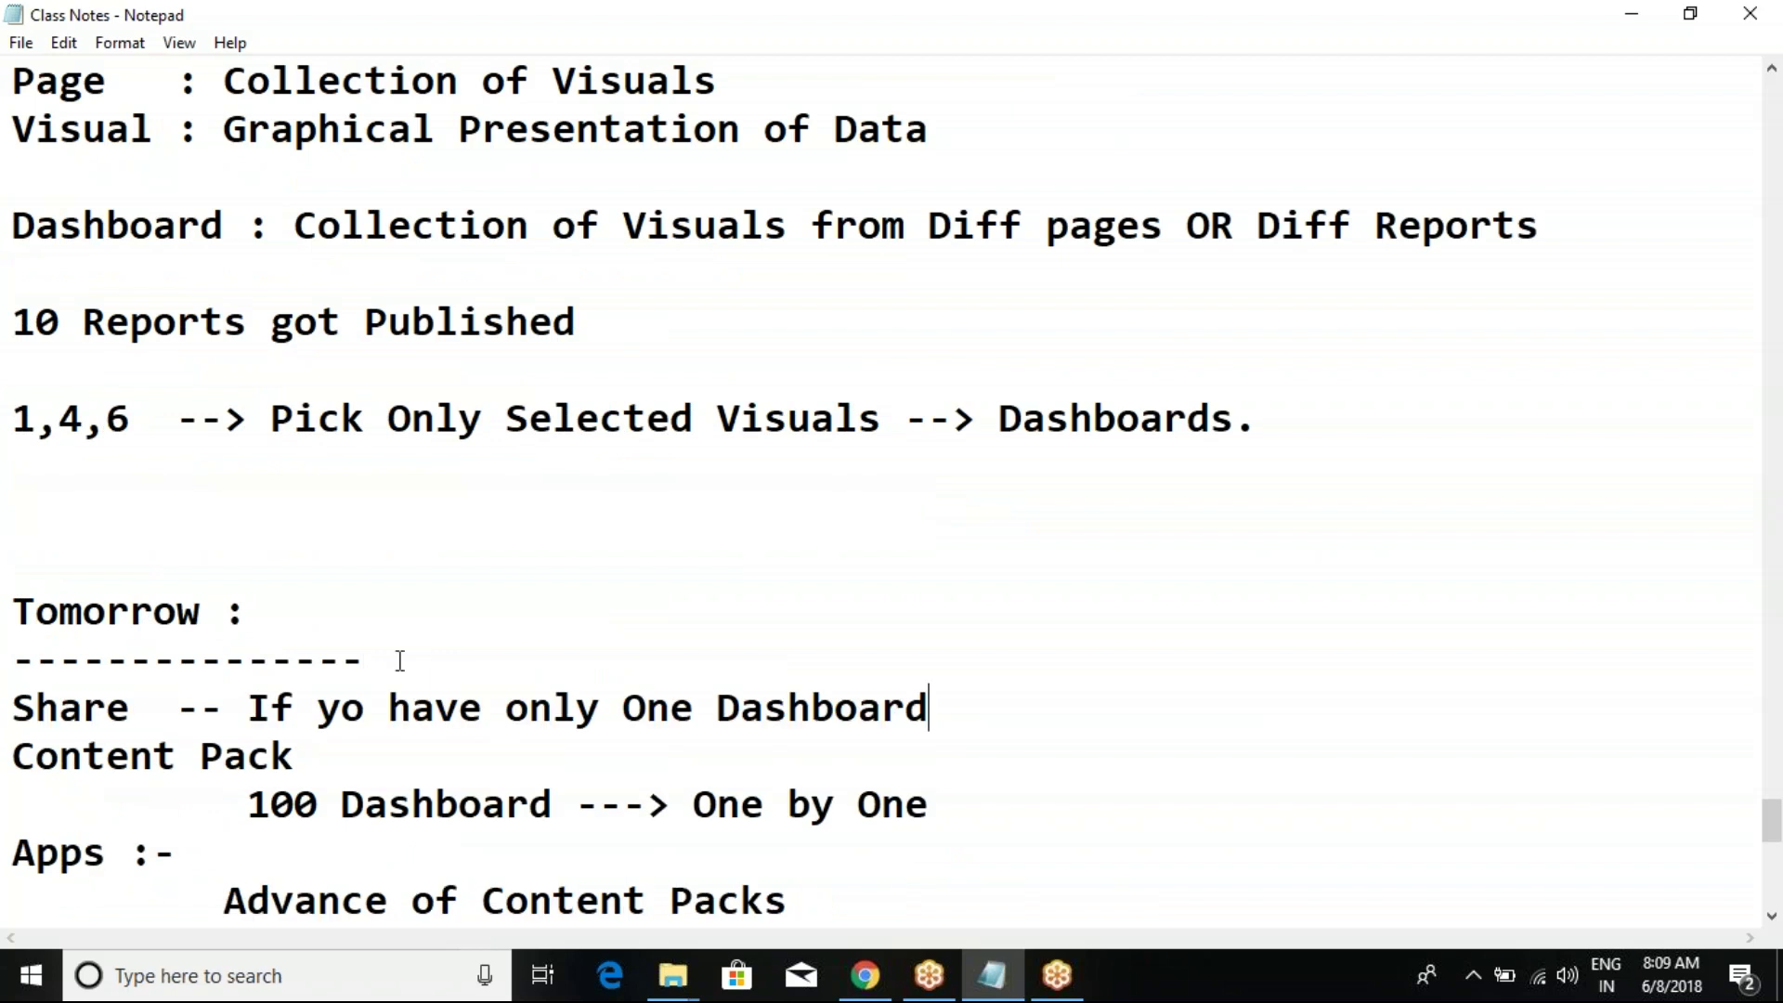
Step: Change the "Tomorrow" heading above the sharing topics to "Today:"
scroll(400, 660, "down", 3)
double_click(104, 179)
type("Today")
Step: Go over the notes on Share and Content Pack, comparing sharing a single dashboard with sharing many
left_click_drag(15, 274, 954, 257)
left_click(954, 257)
left_click_drag(13, 321, 321, 370)
left_click(364, 370)
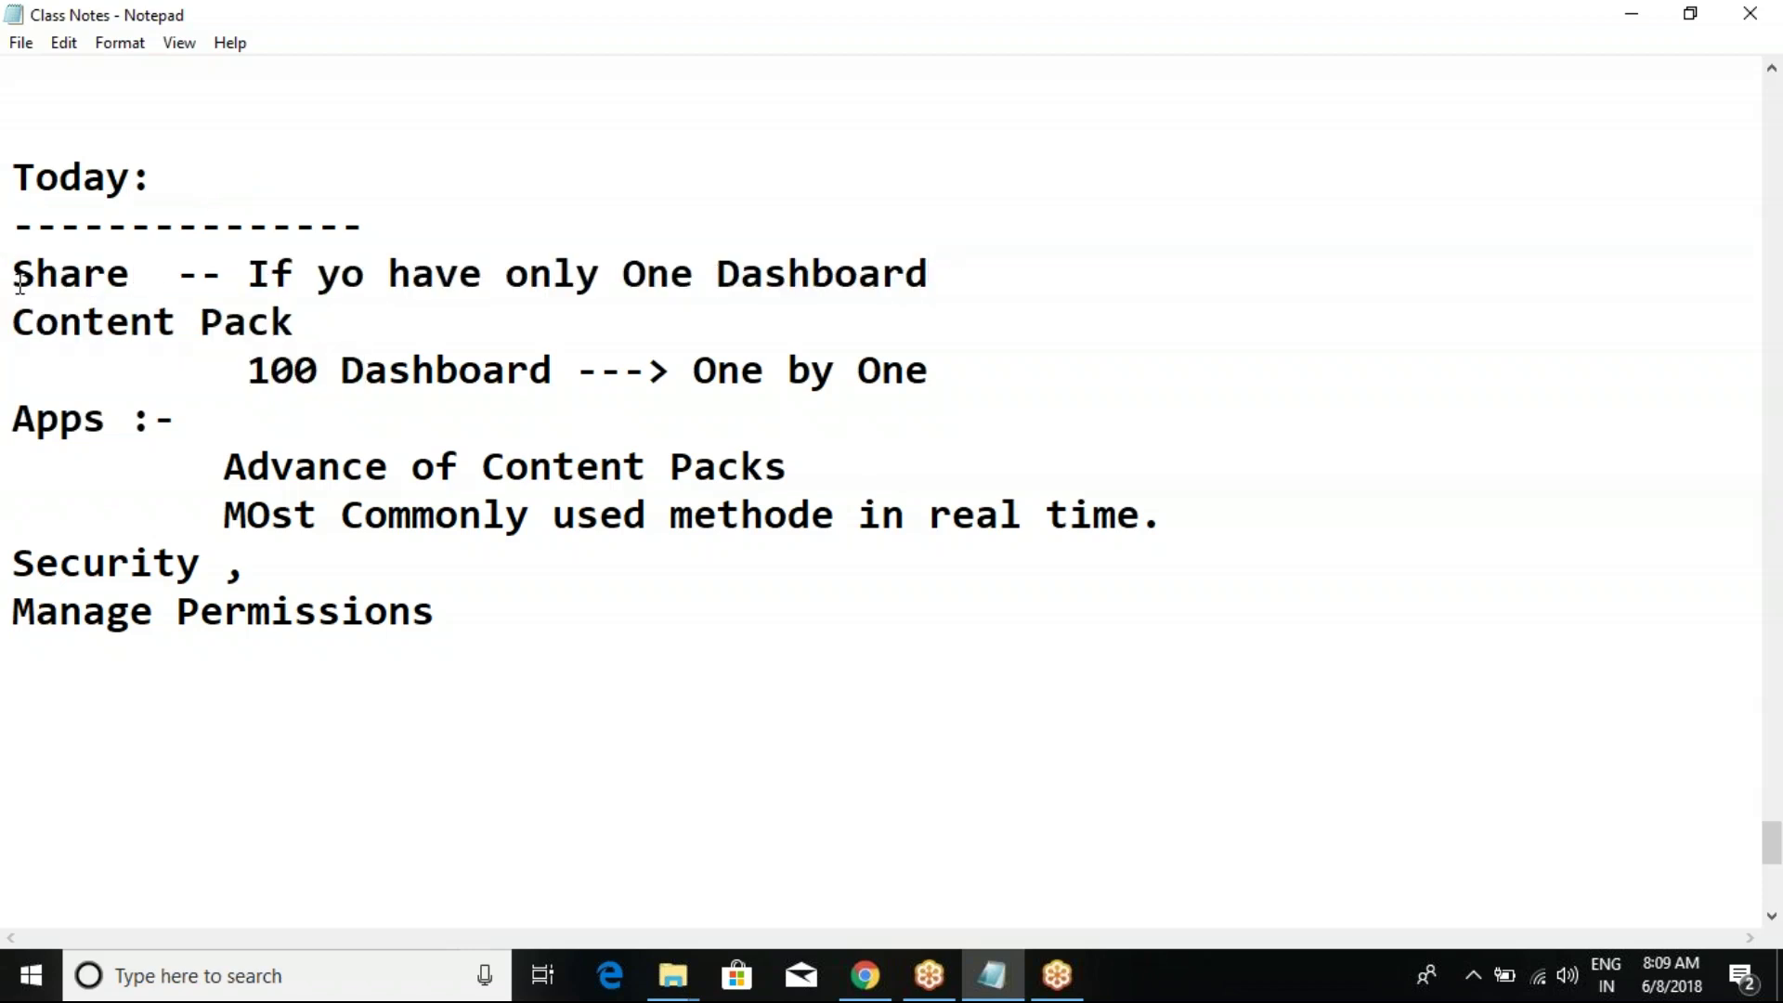
left_click_drag(15, 274, 968, 274)
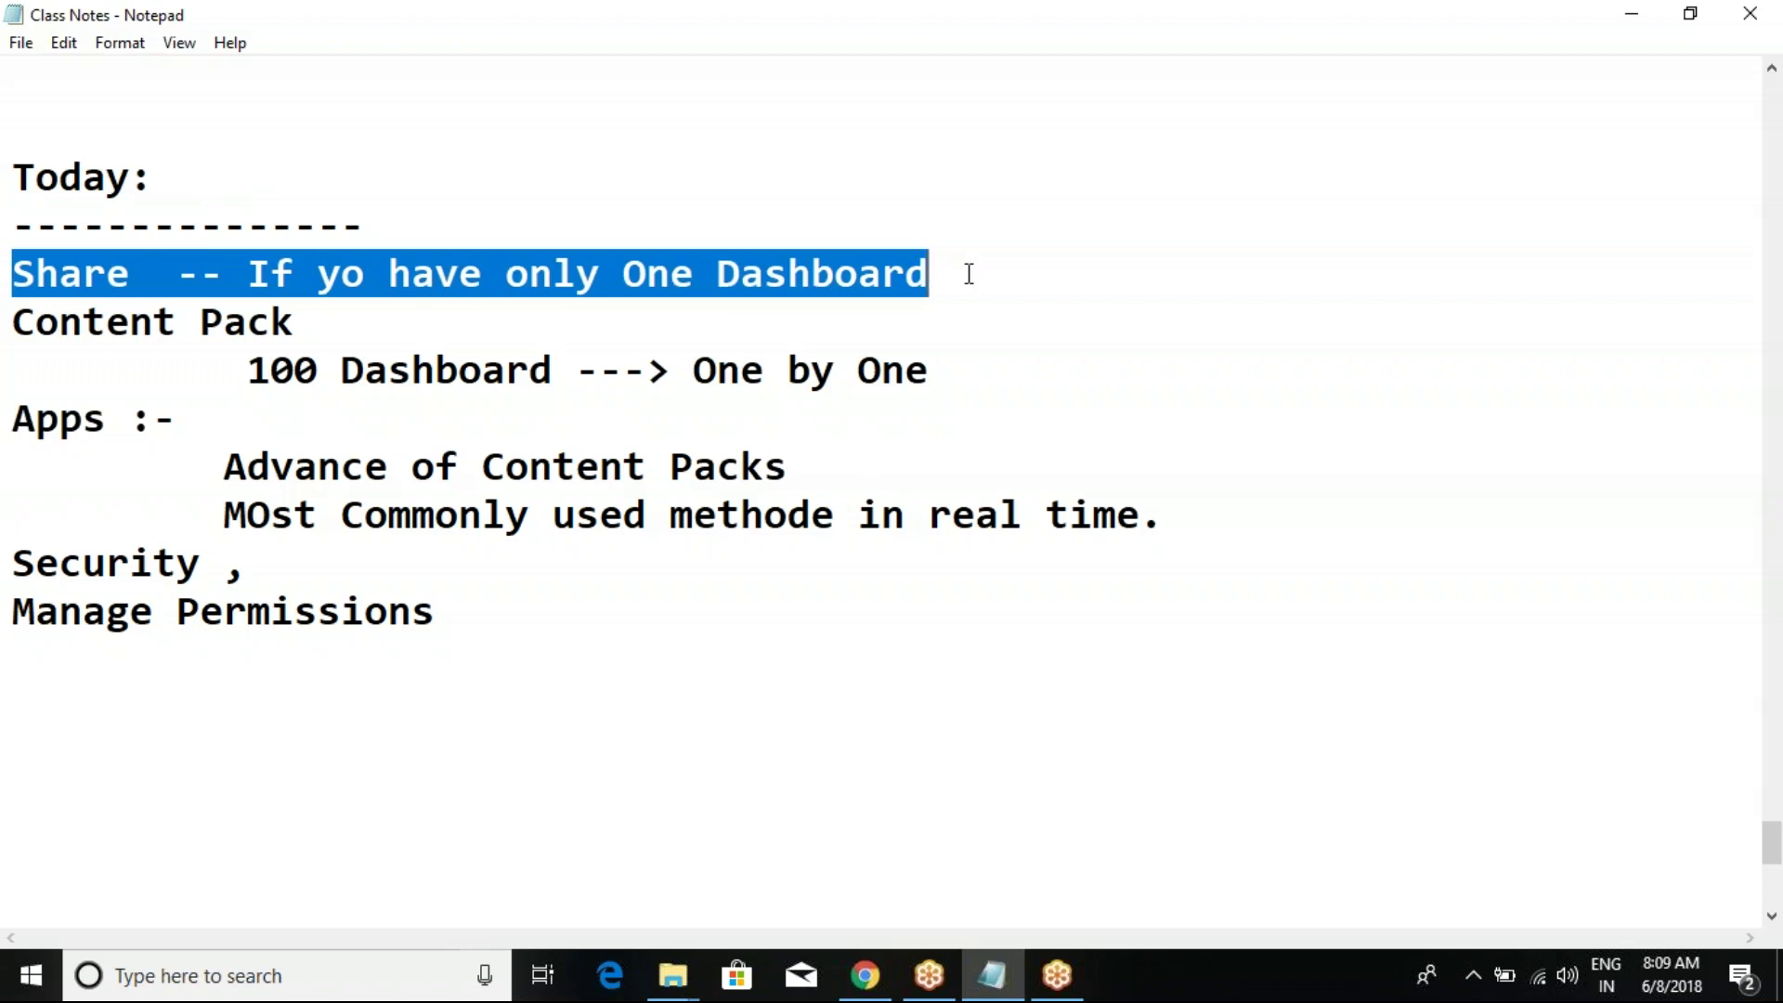
left_click(969, 274)
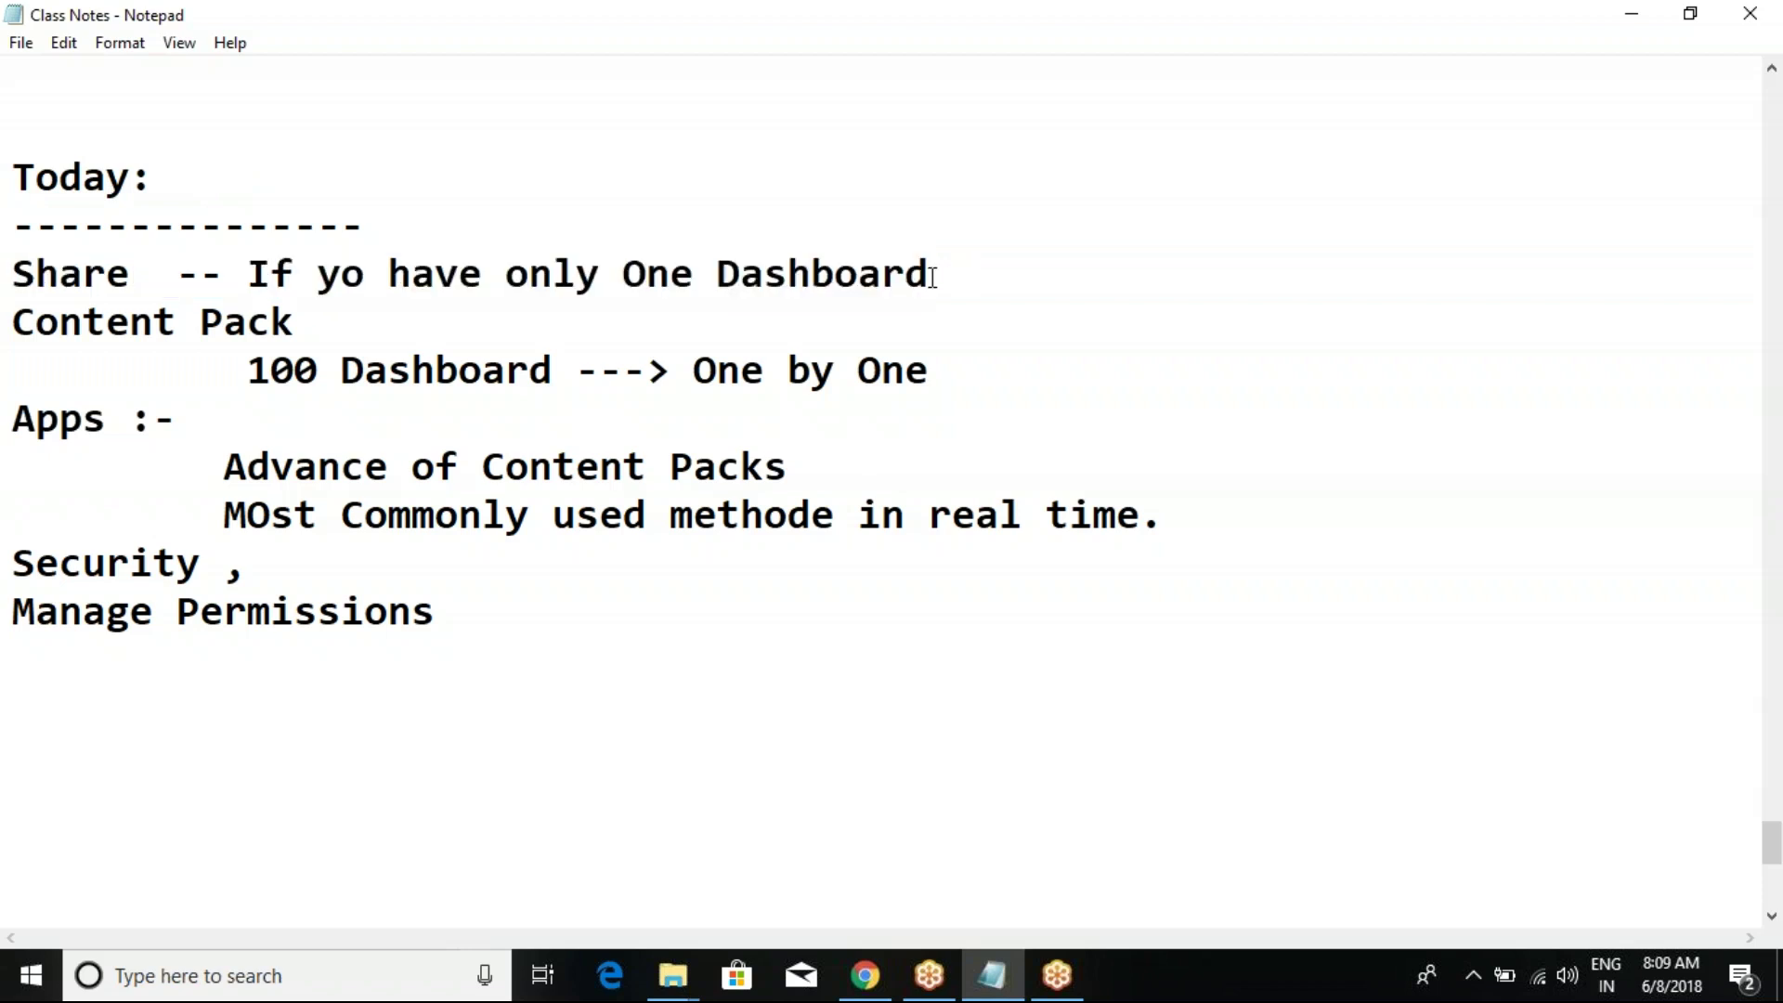
left_click_drag(948, 270, 12, 264)
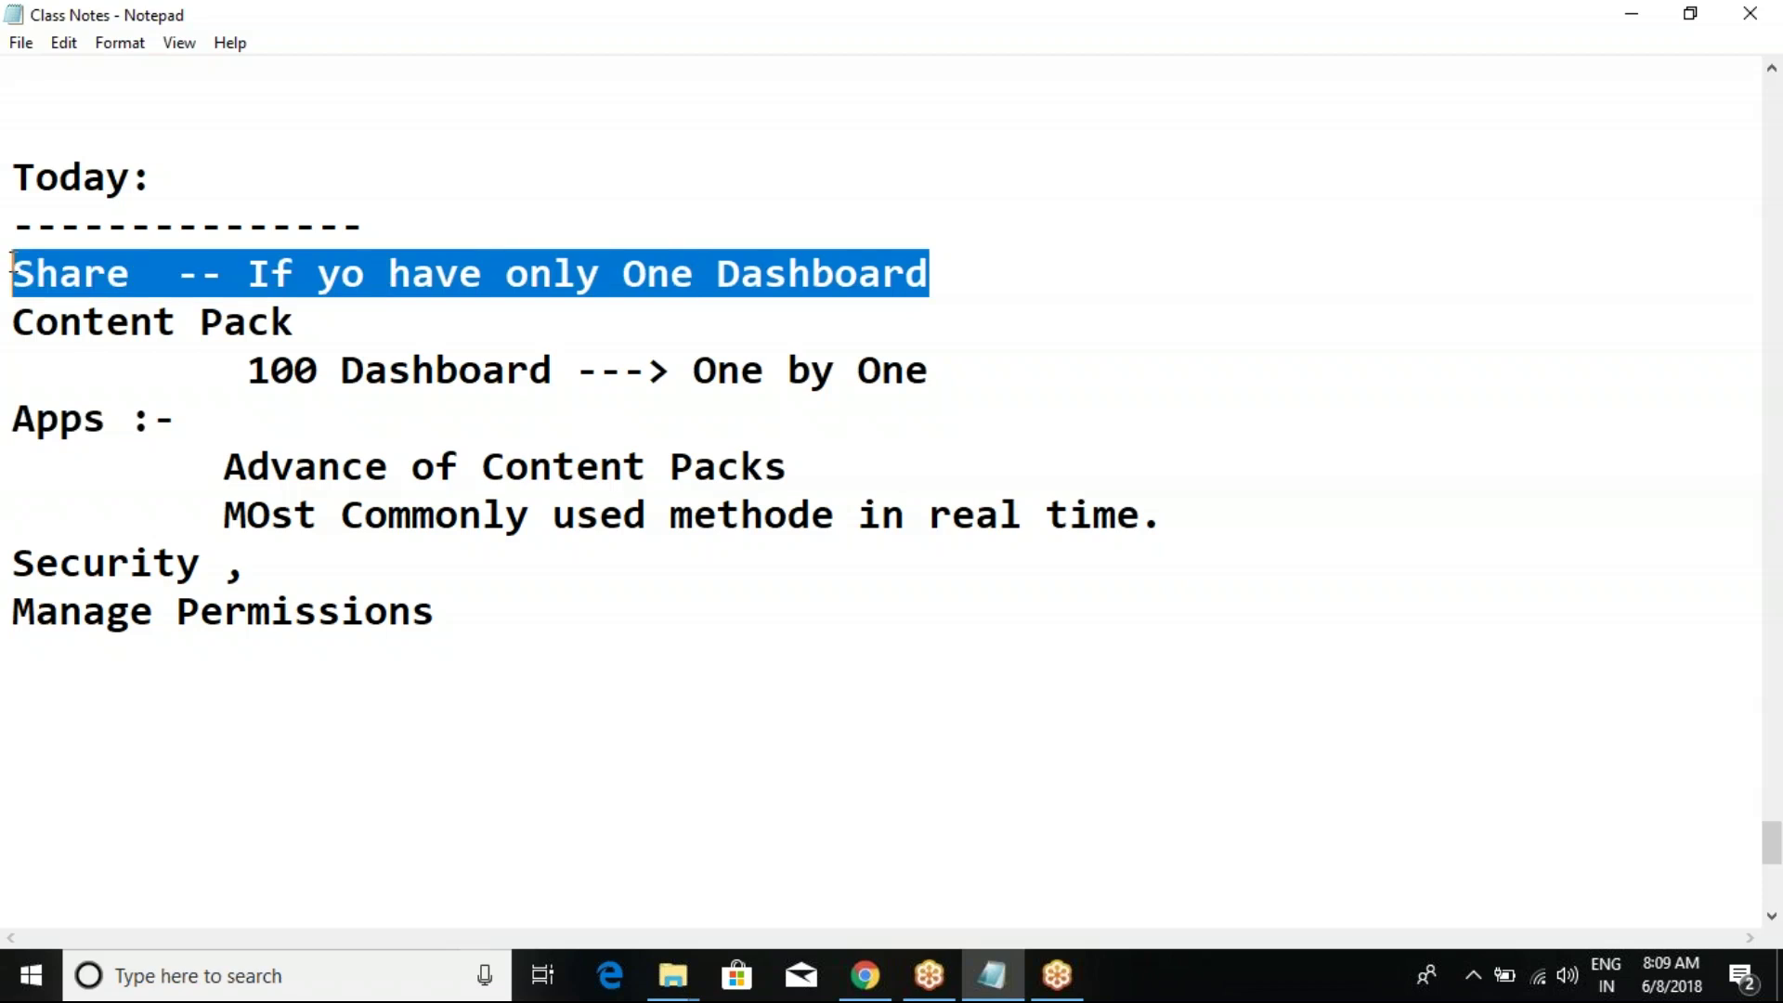
left_click(178, 274)
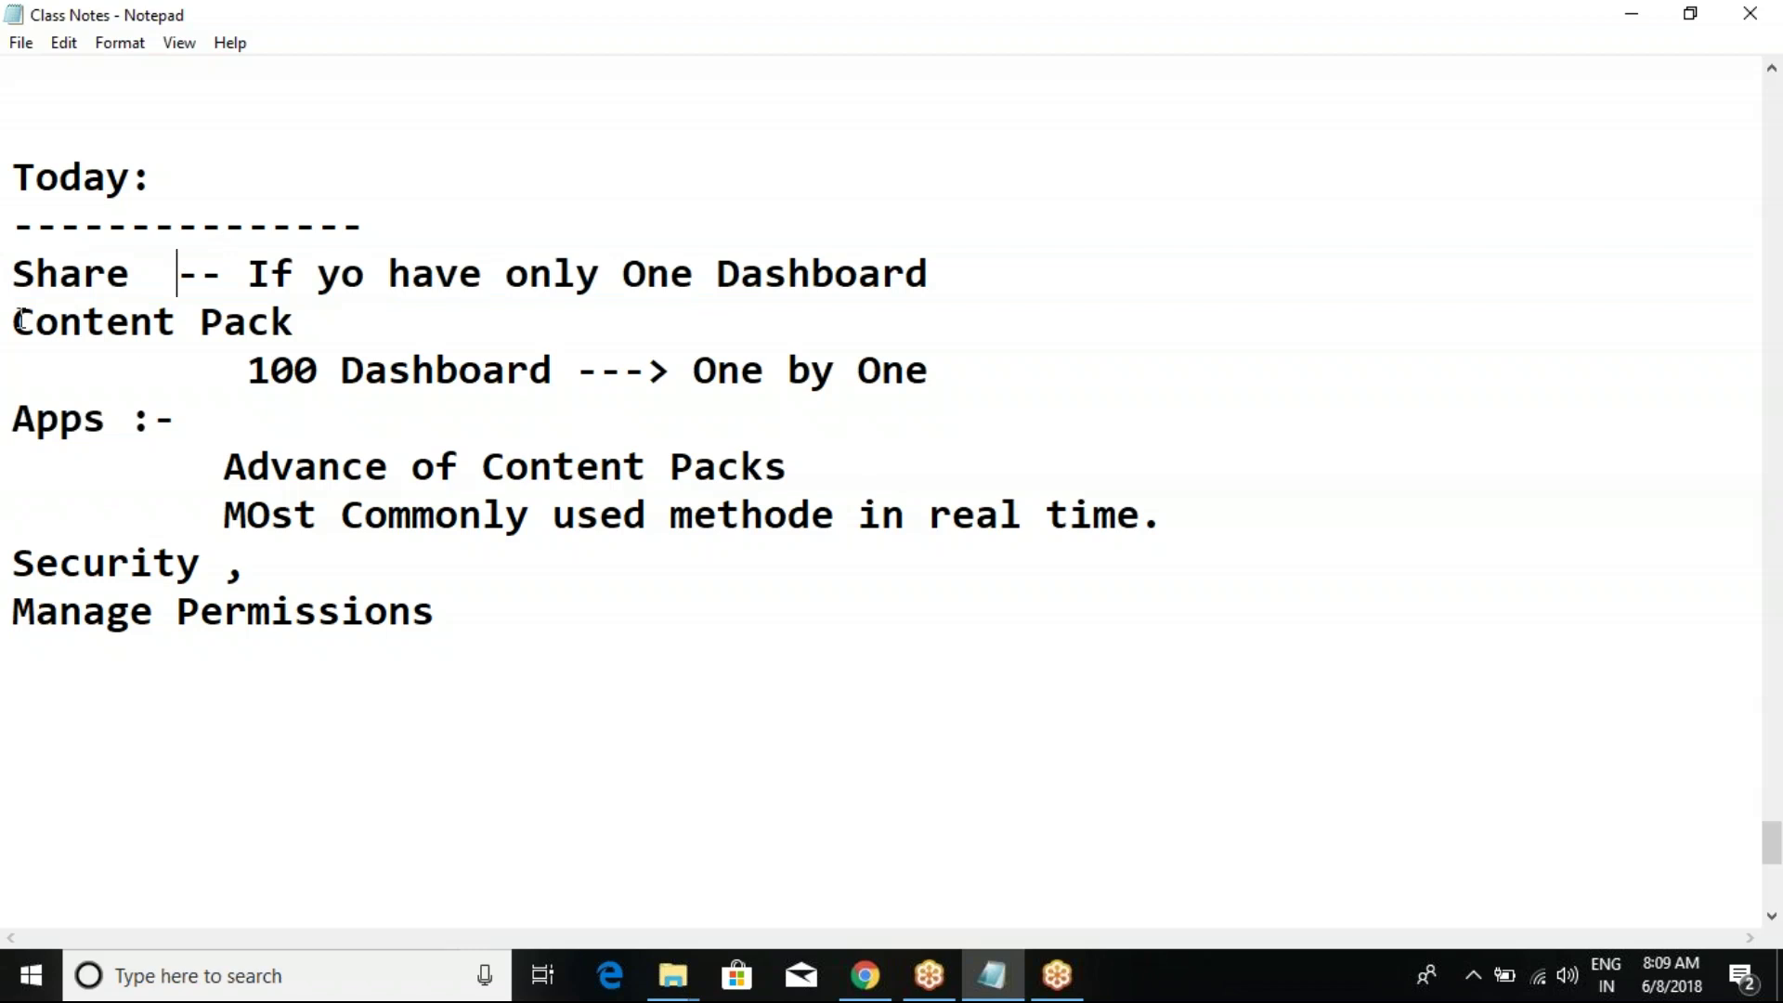
left_click_drag(18, 275, 928, 277)
left_click(929, 276)
mouse_move(16, 320)
left_mouse_down()
mouse_move(286, 319)
mouse_move(972, 371)
mouse_move(553, 372)
mouse_move(13, 316)
left_mouse_up()
left_click(971, 372)
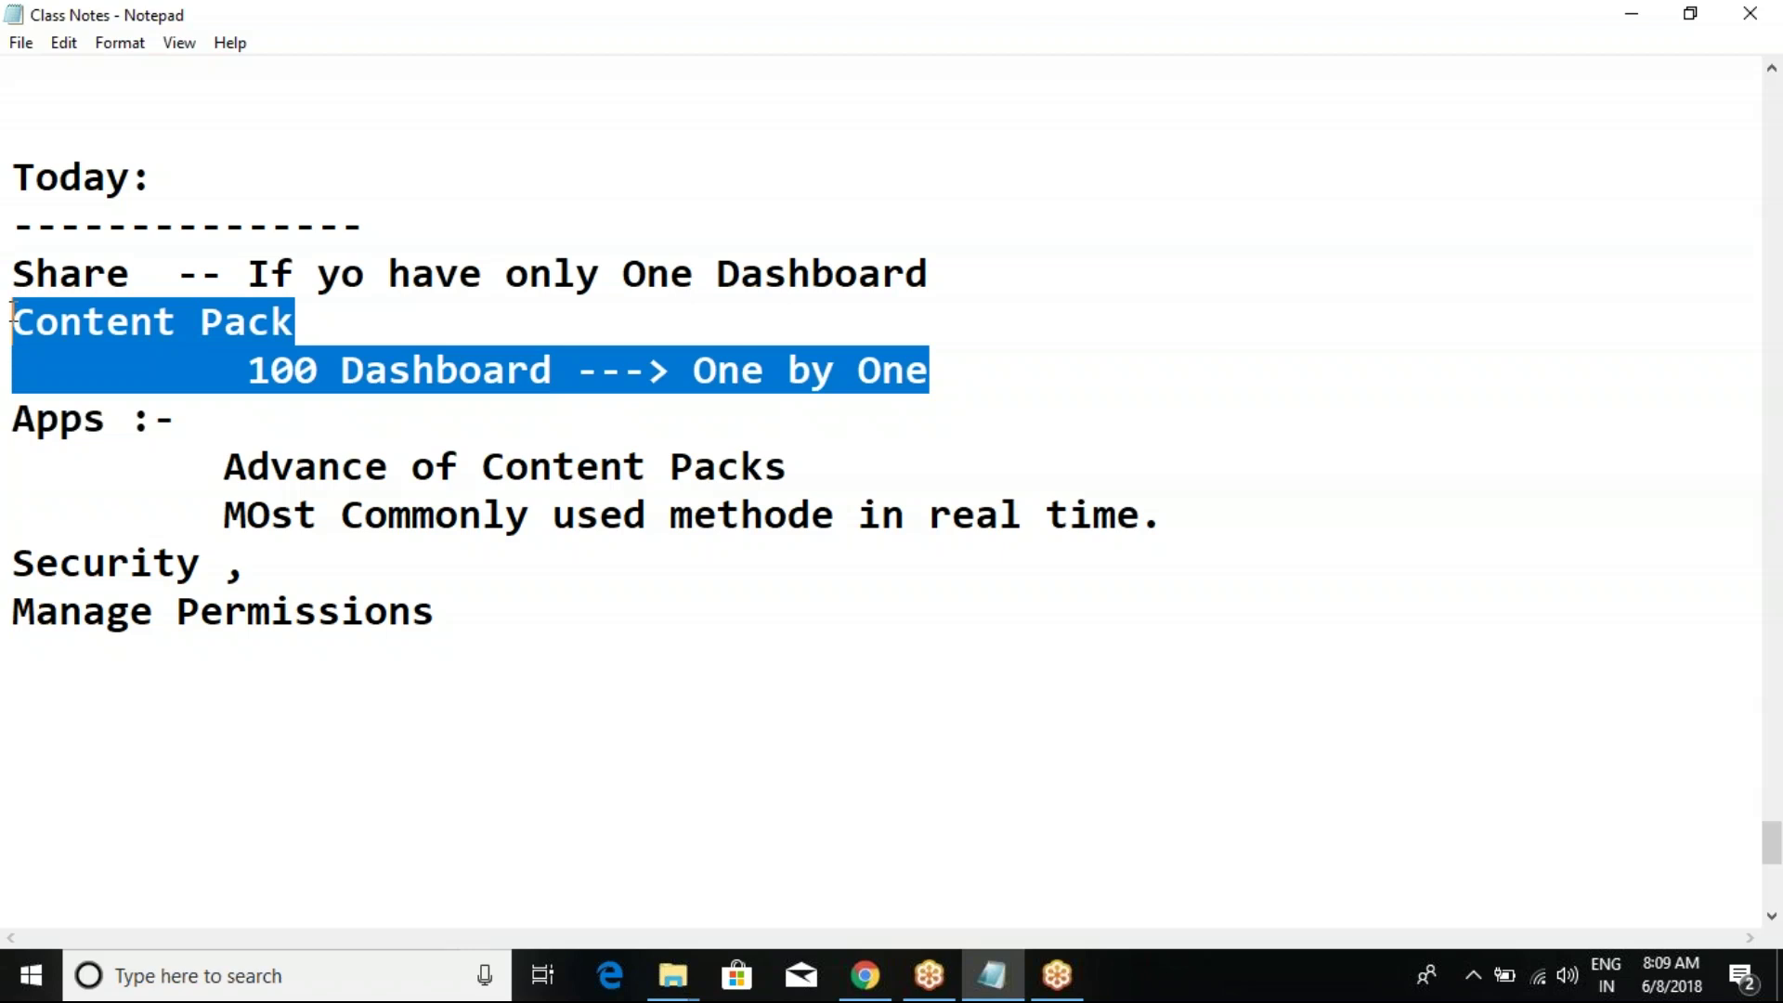
left_click(212, 325)
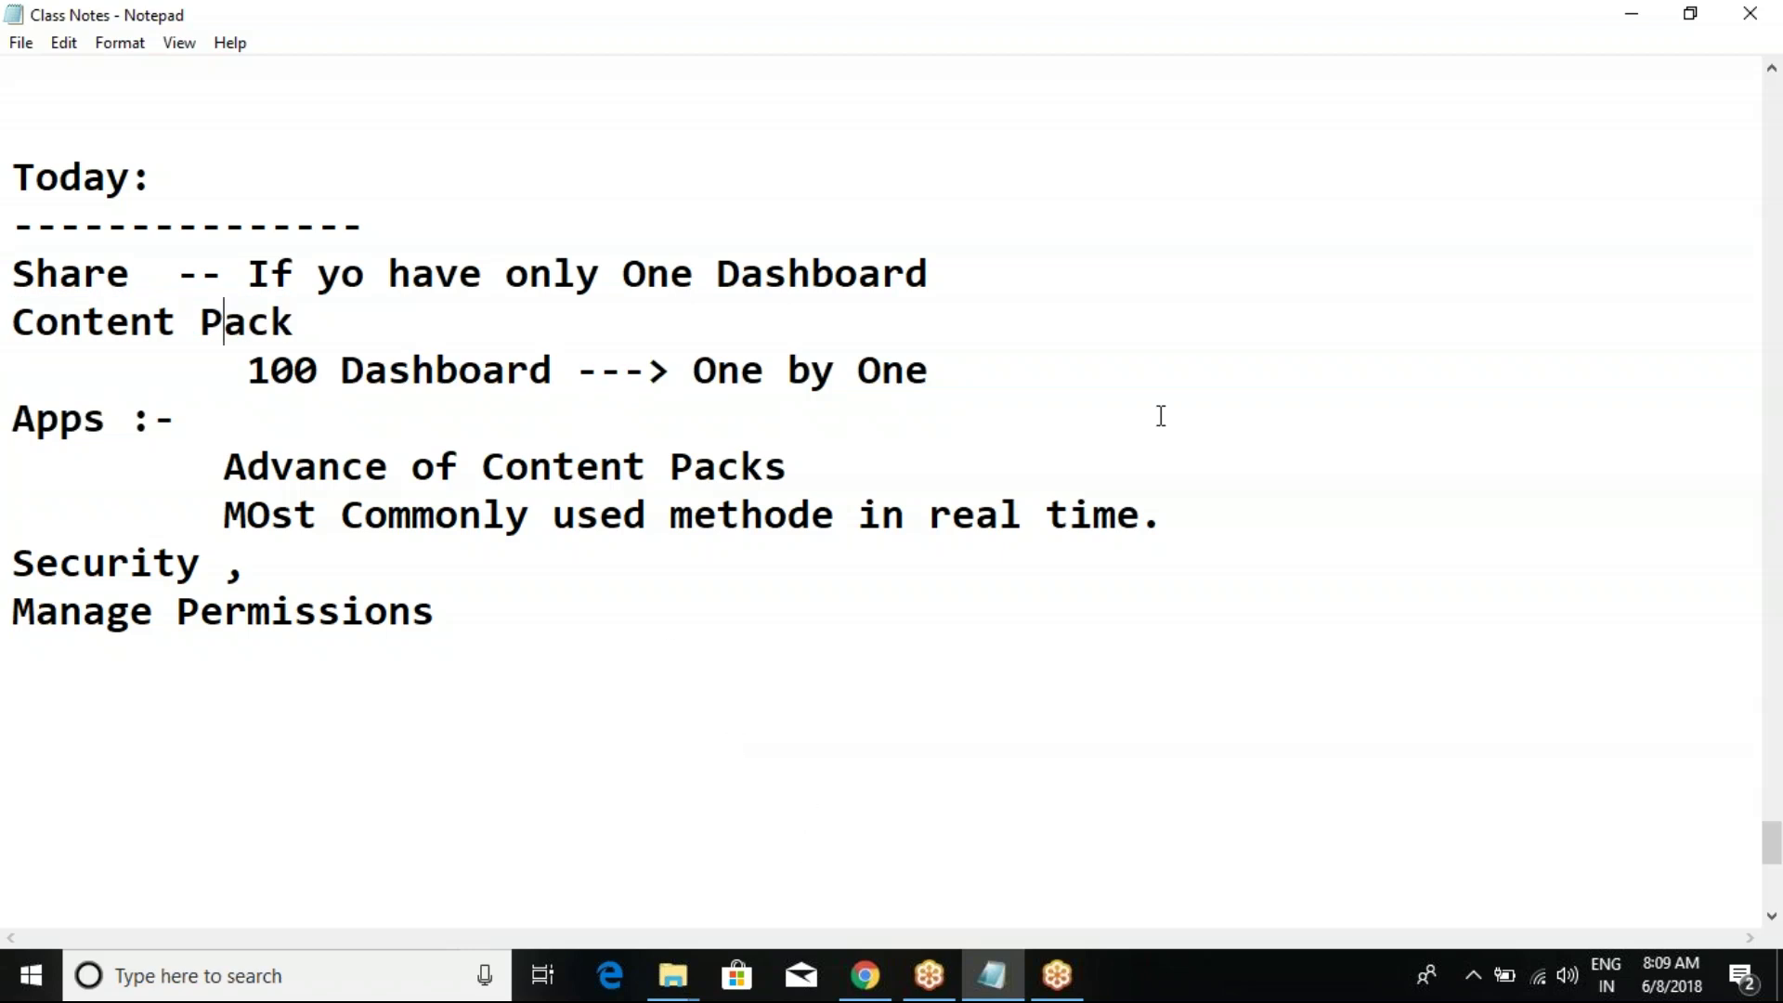
left_click(1550, 42)
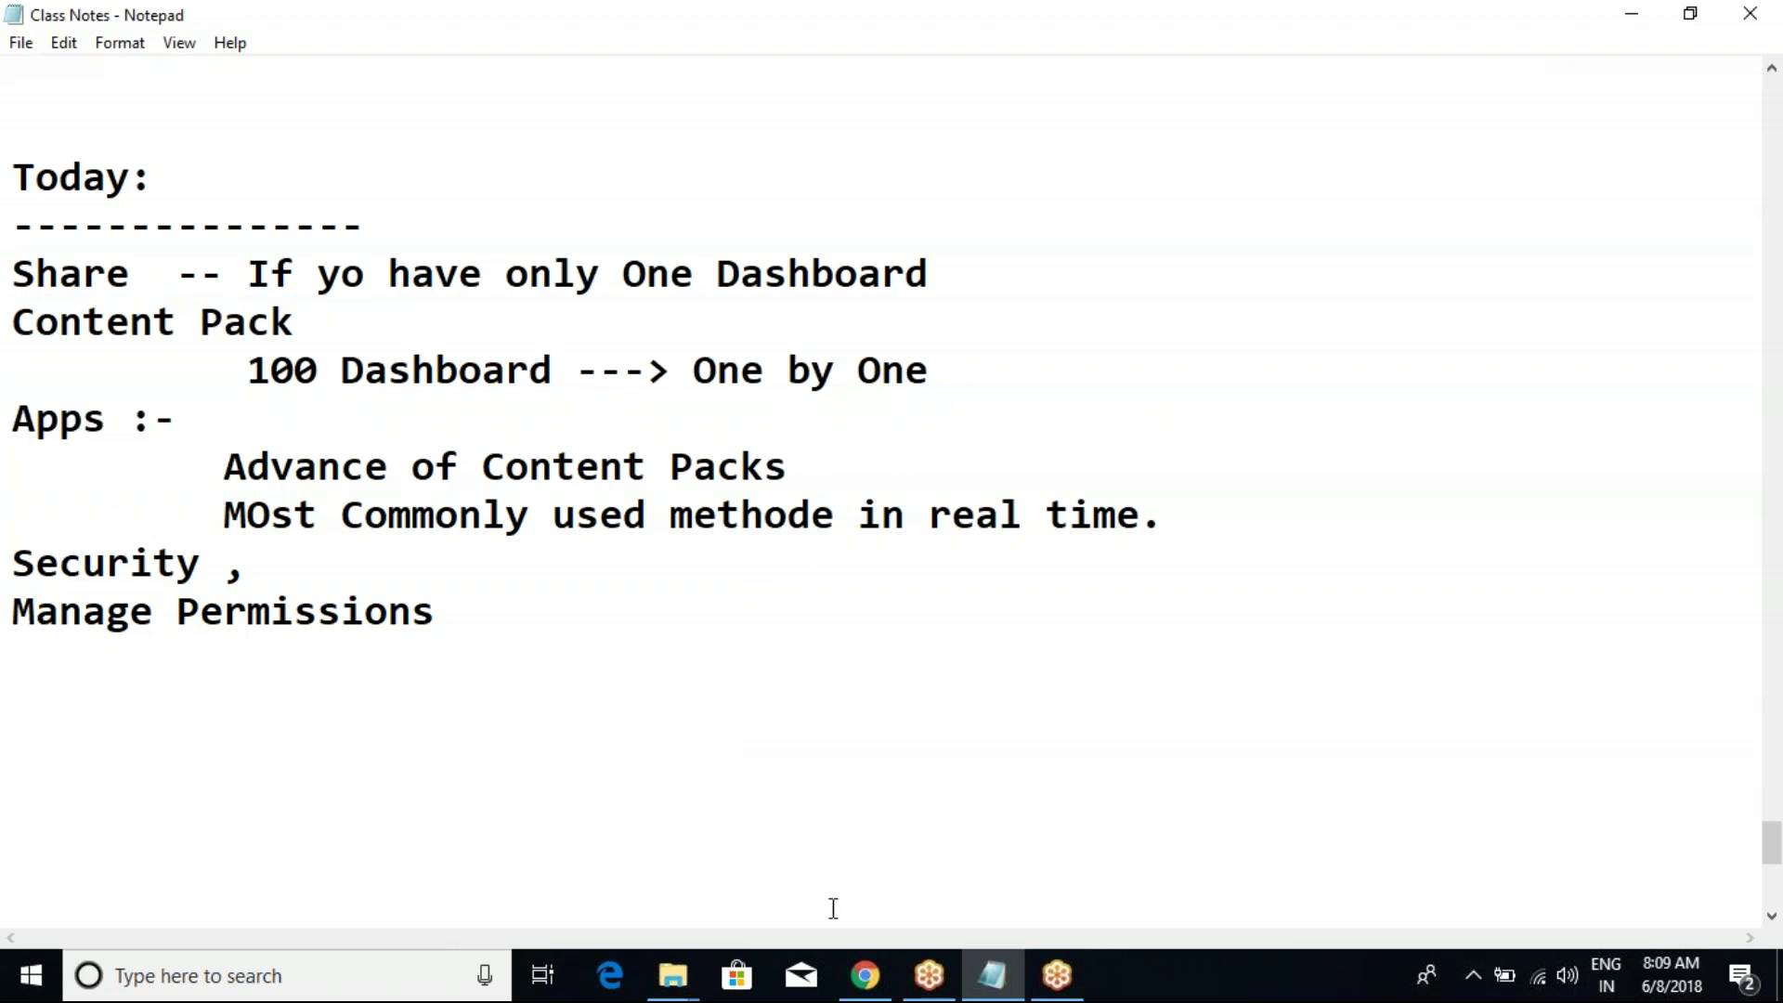
Step: Switch back to Power BI in Chrome and view the existing content packs of the PowerBI_May9th_2018 workspace
left_click(865, 975)
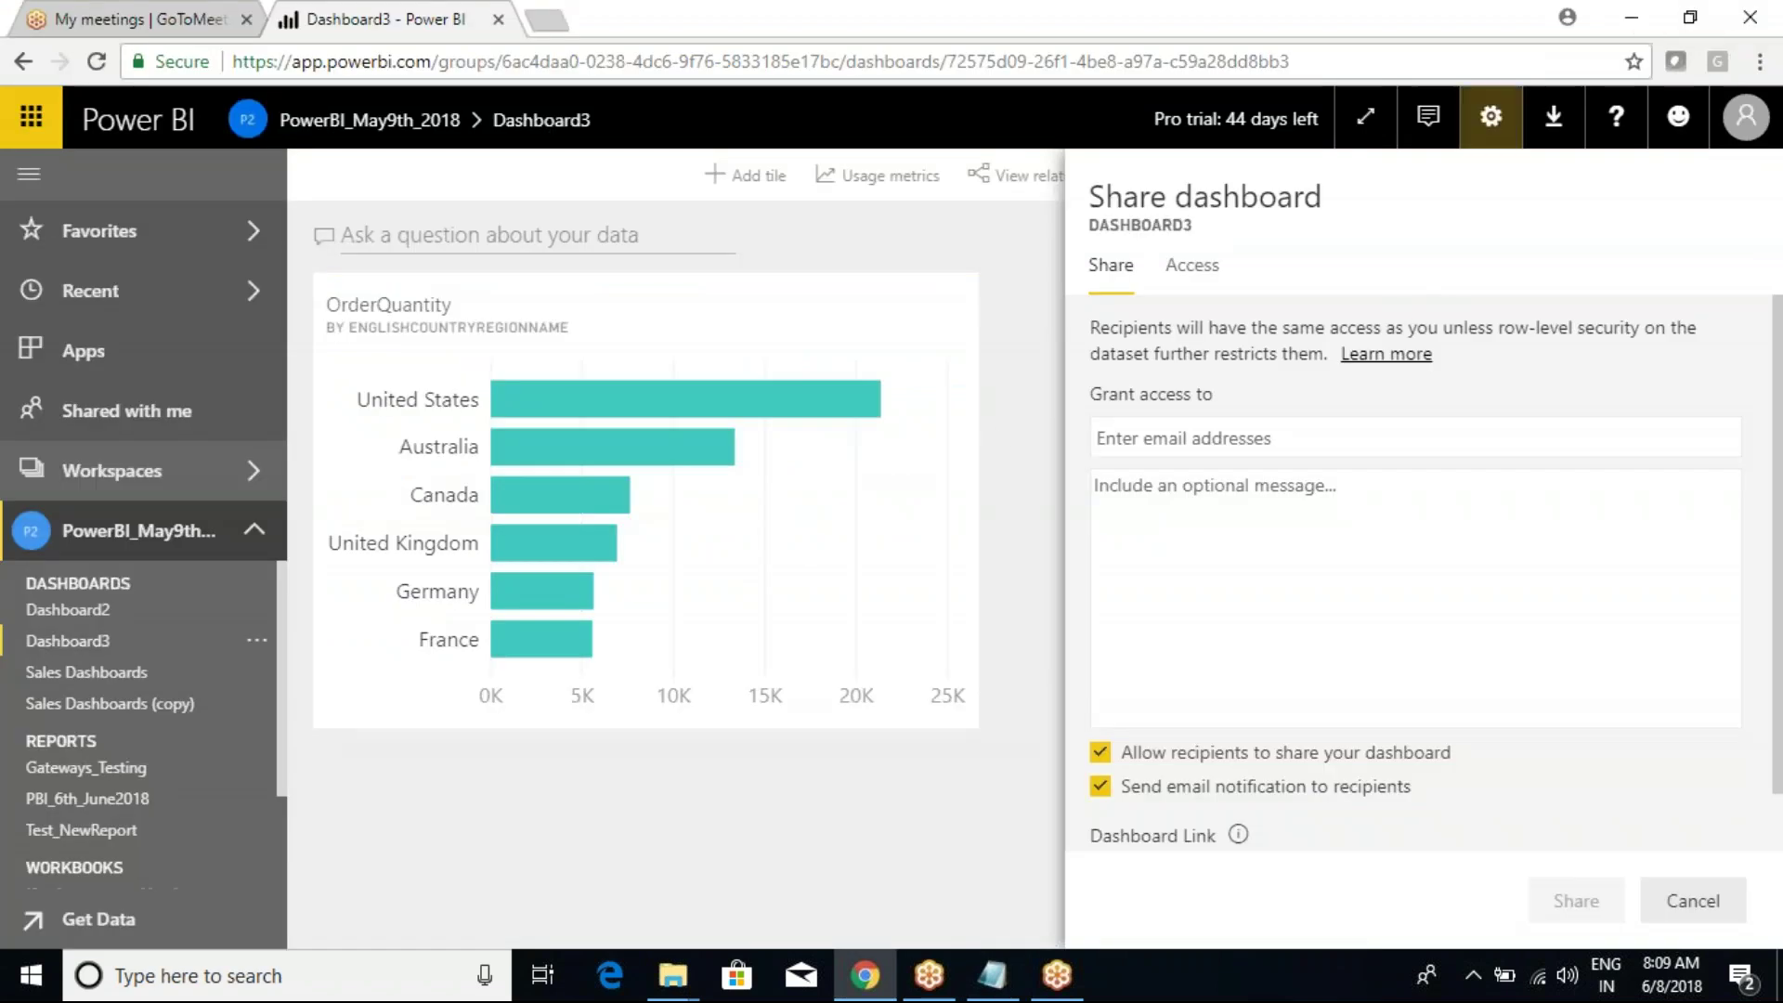
left_click(1491, 125)
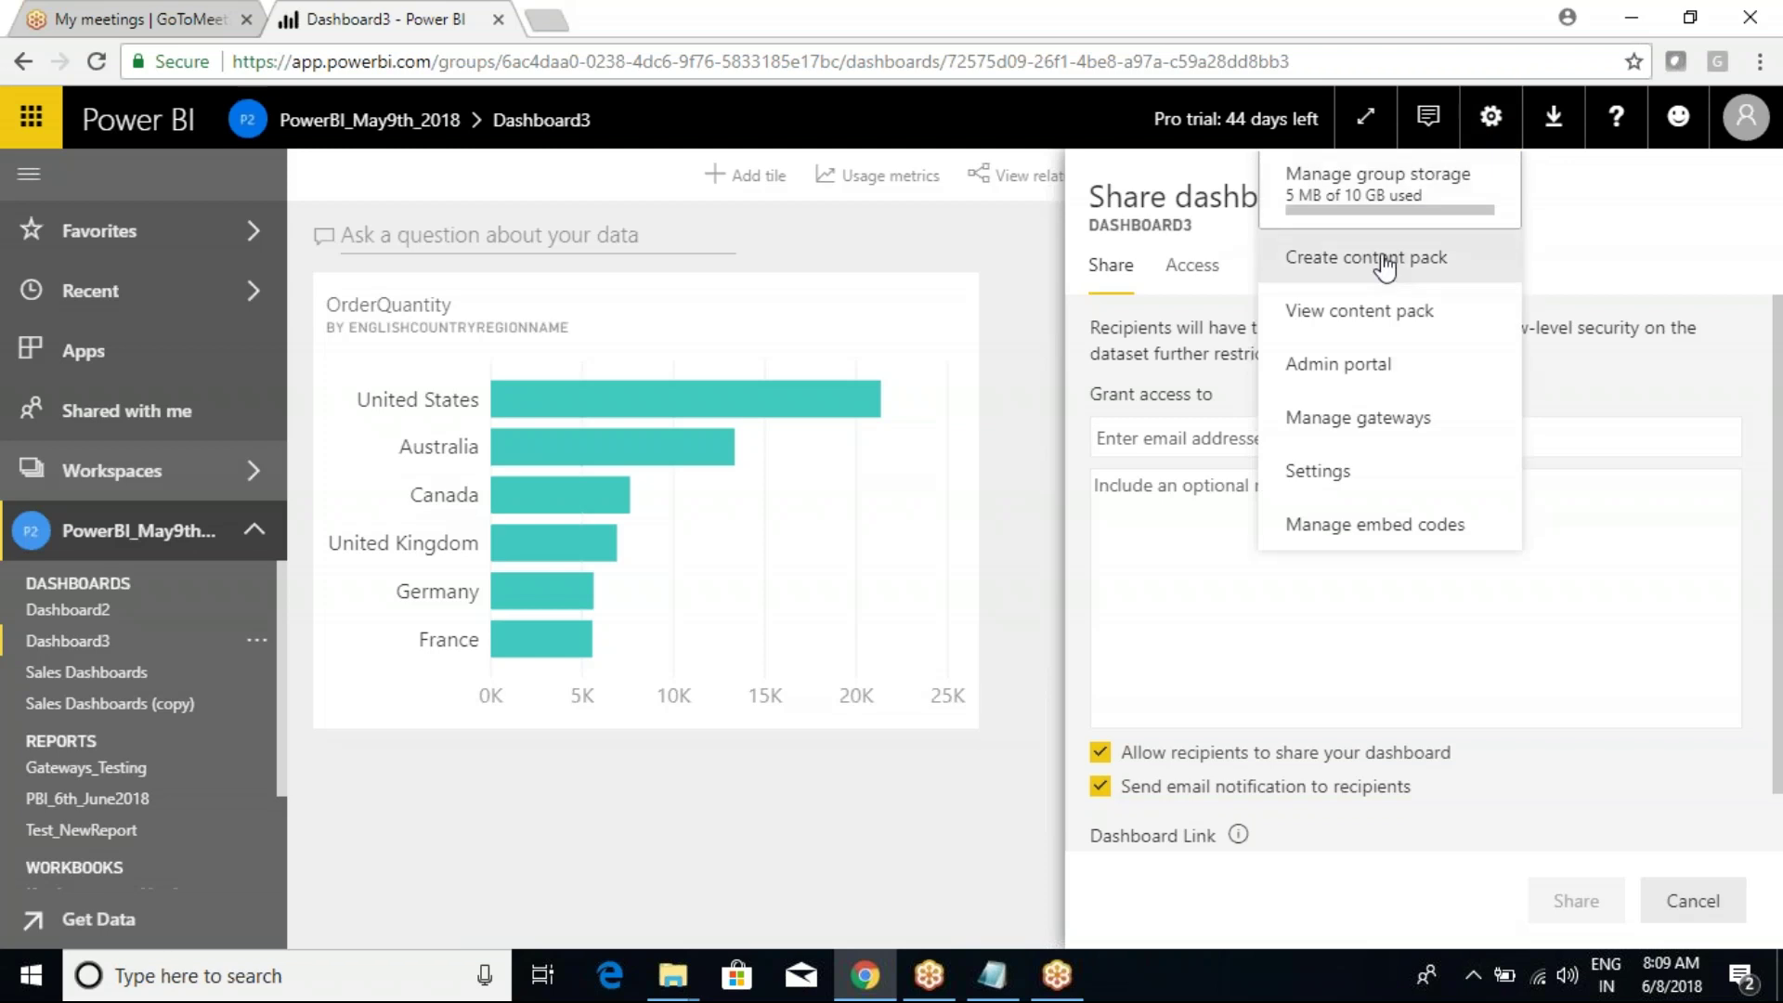
left_click(1371, 321)
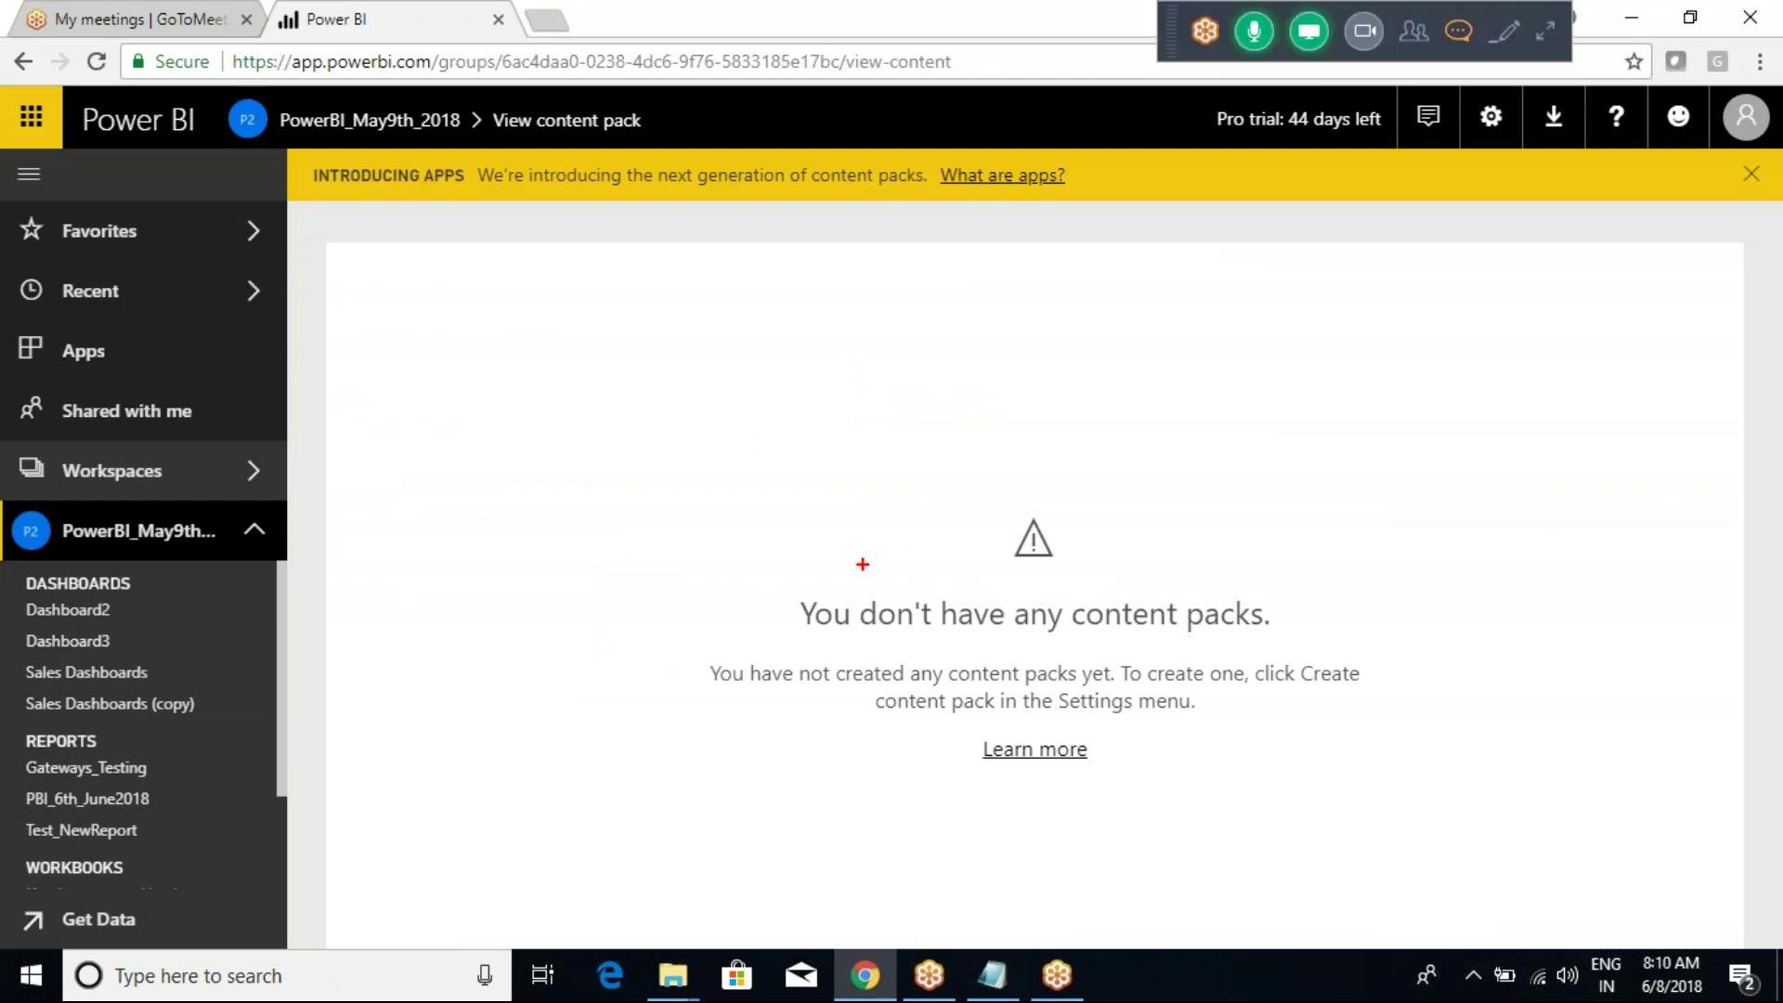
mouse_move(709, 522)
left_mouse_down()
mouse_move(768, 582)
mouse_move(1291, 701)
left_mouse_up()
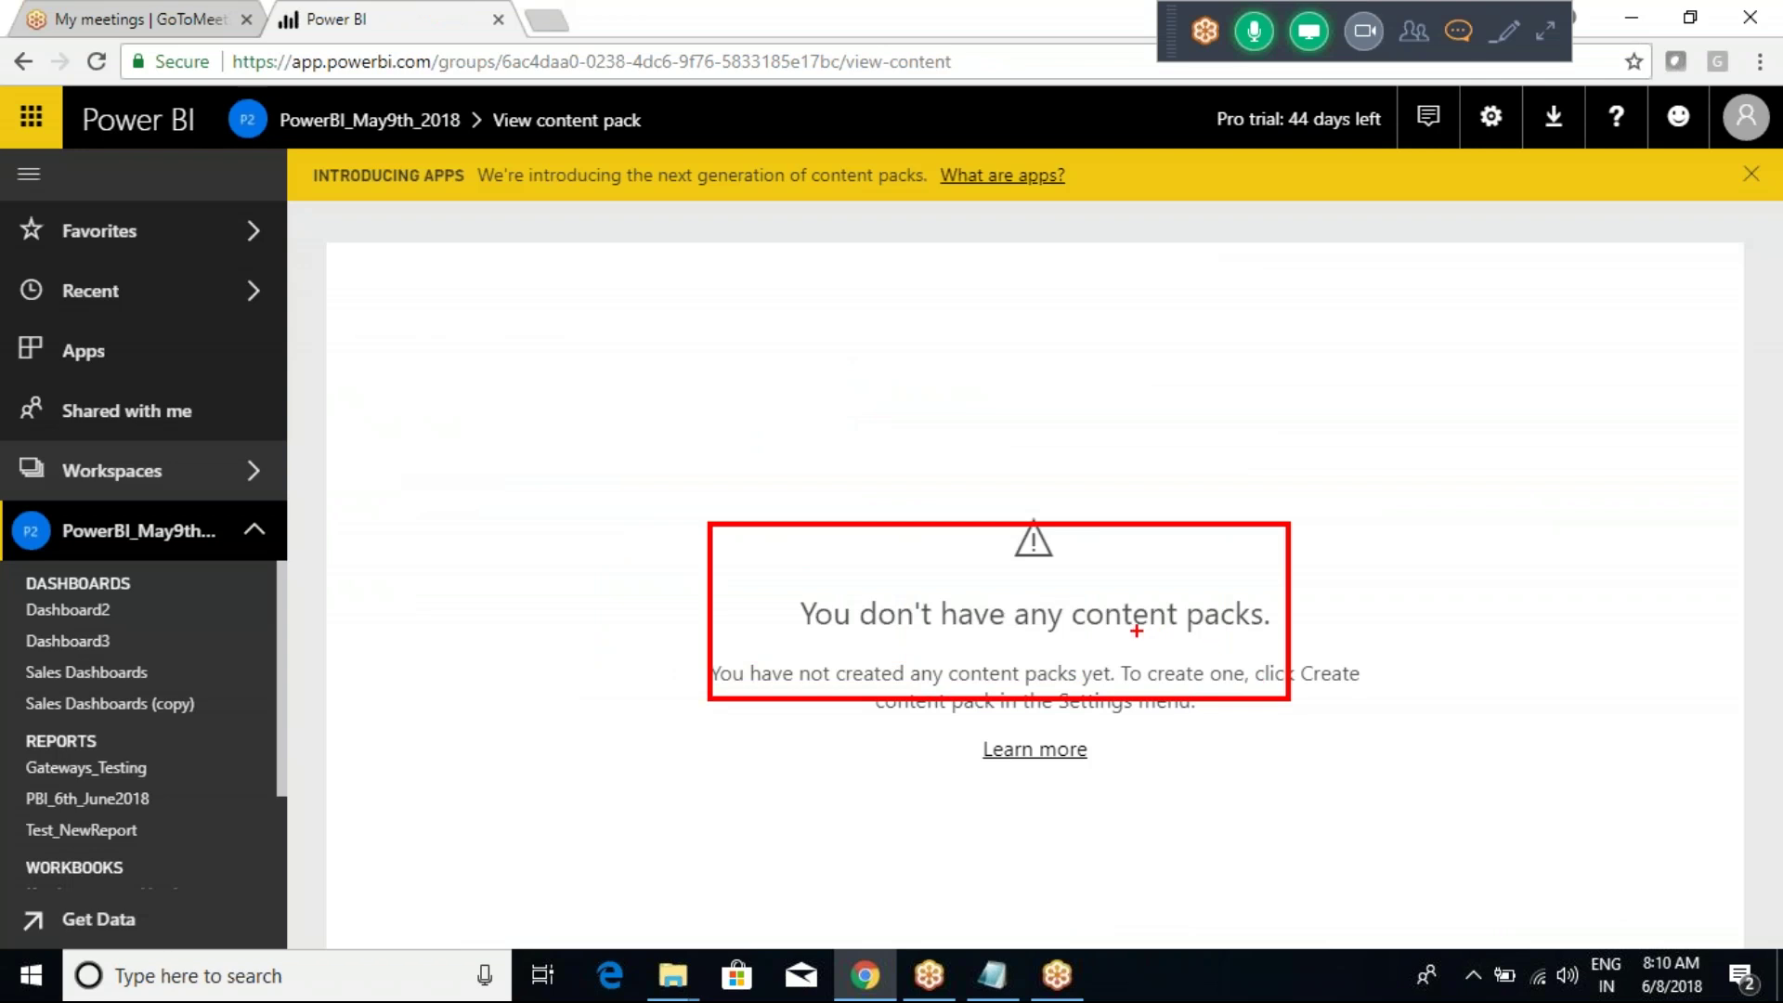
mouse_move(1021, 618)
left_mouse_down()
mouse_move(1170, 535)
mouse_move(1191, 499)
left_mouse_up()
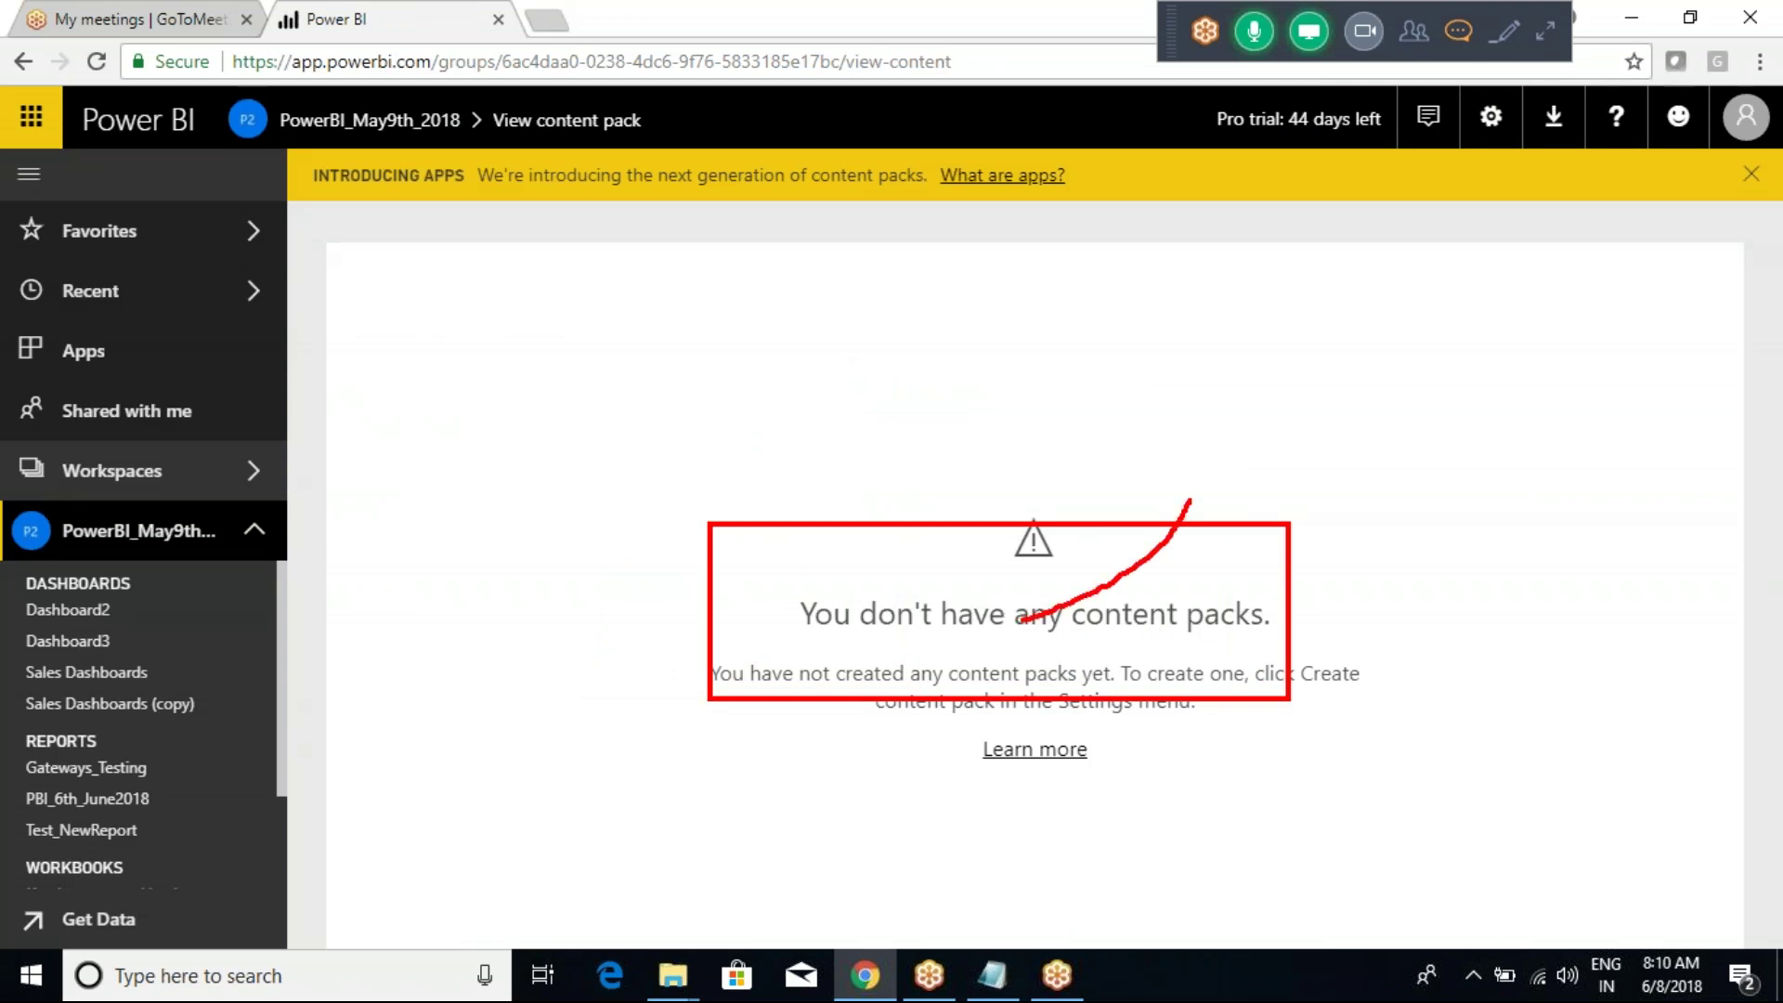
right_click(1203, 477)
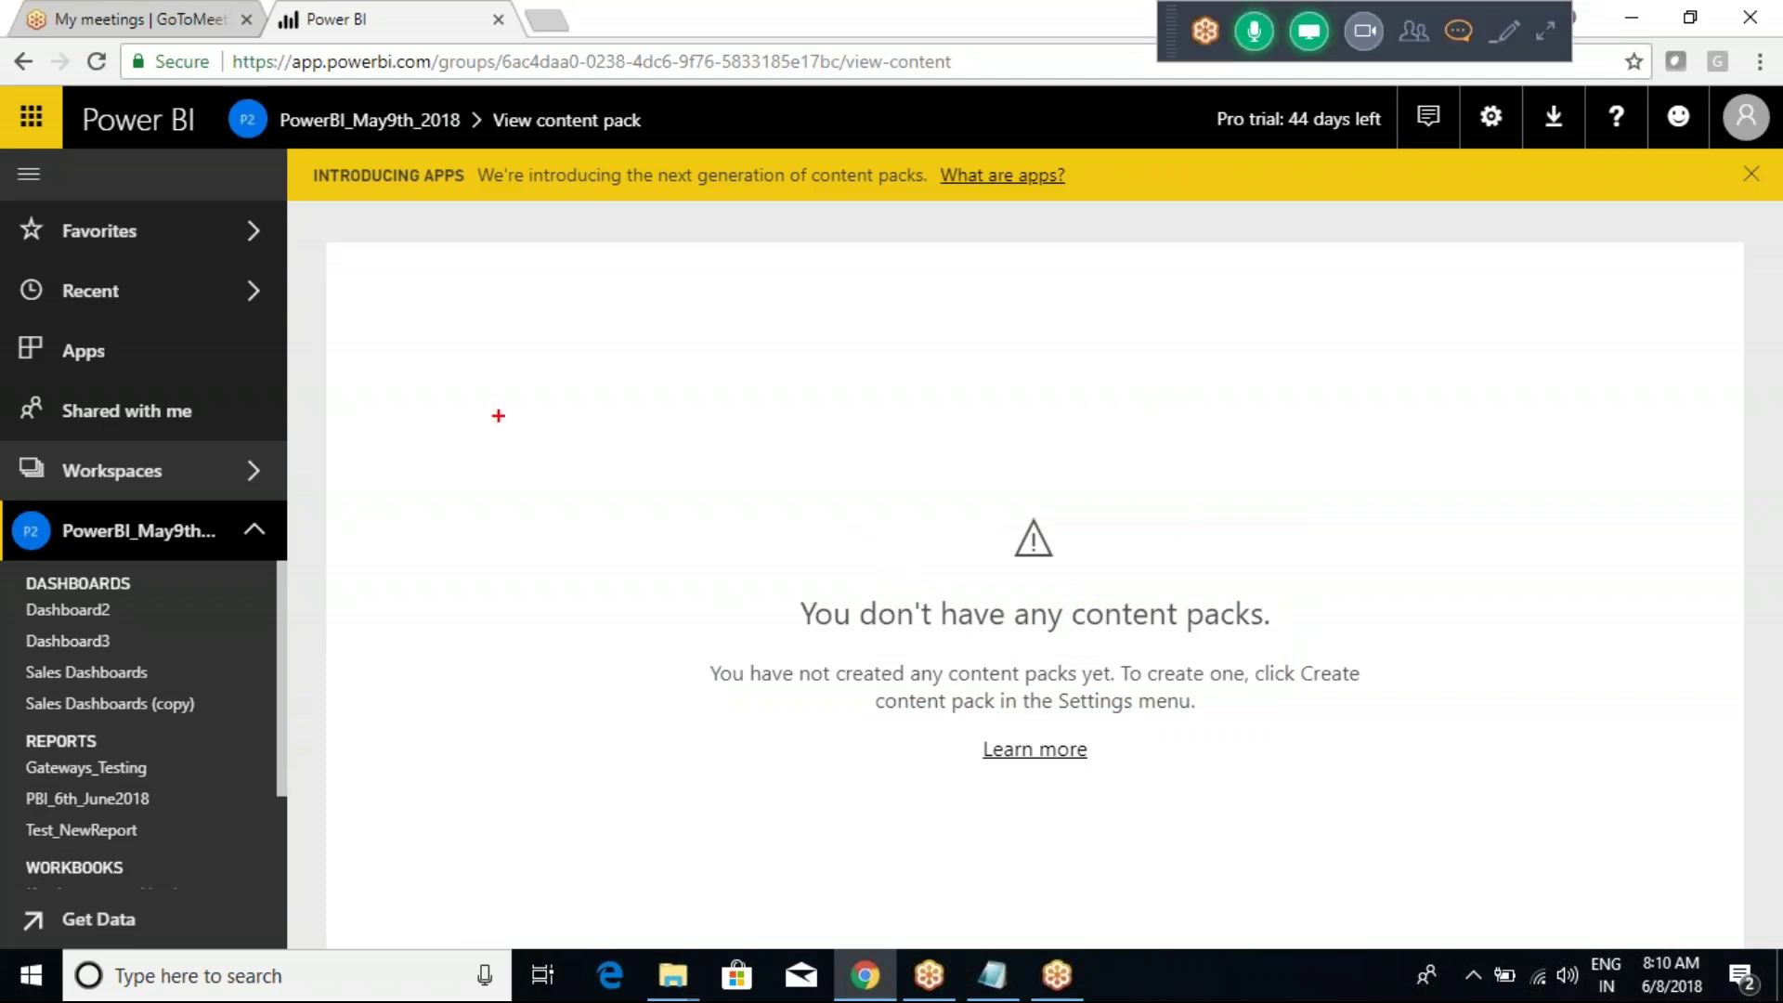
Step: Examine the banner introducing apps as the next generation of content packs and the matching Apps entry in the navigation
mouse_move(284, 145)
left_mouse_down()
mouse_move(631, 199)
mouse_move(1098, 212)
left_mouse_up()
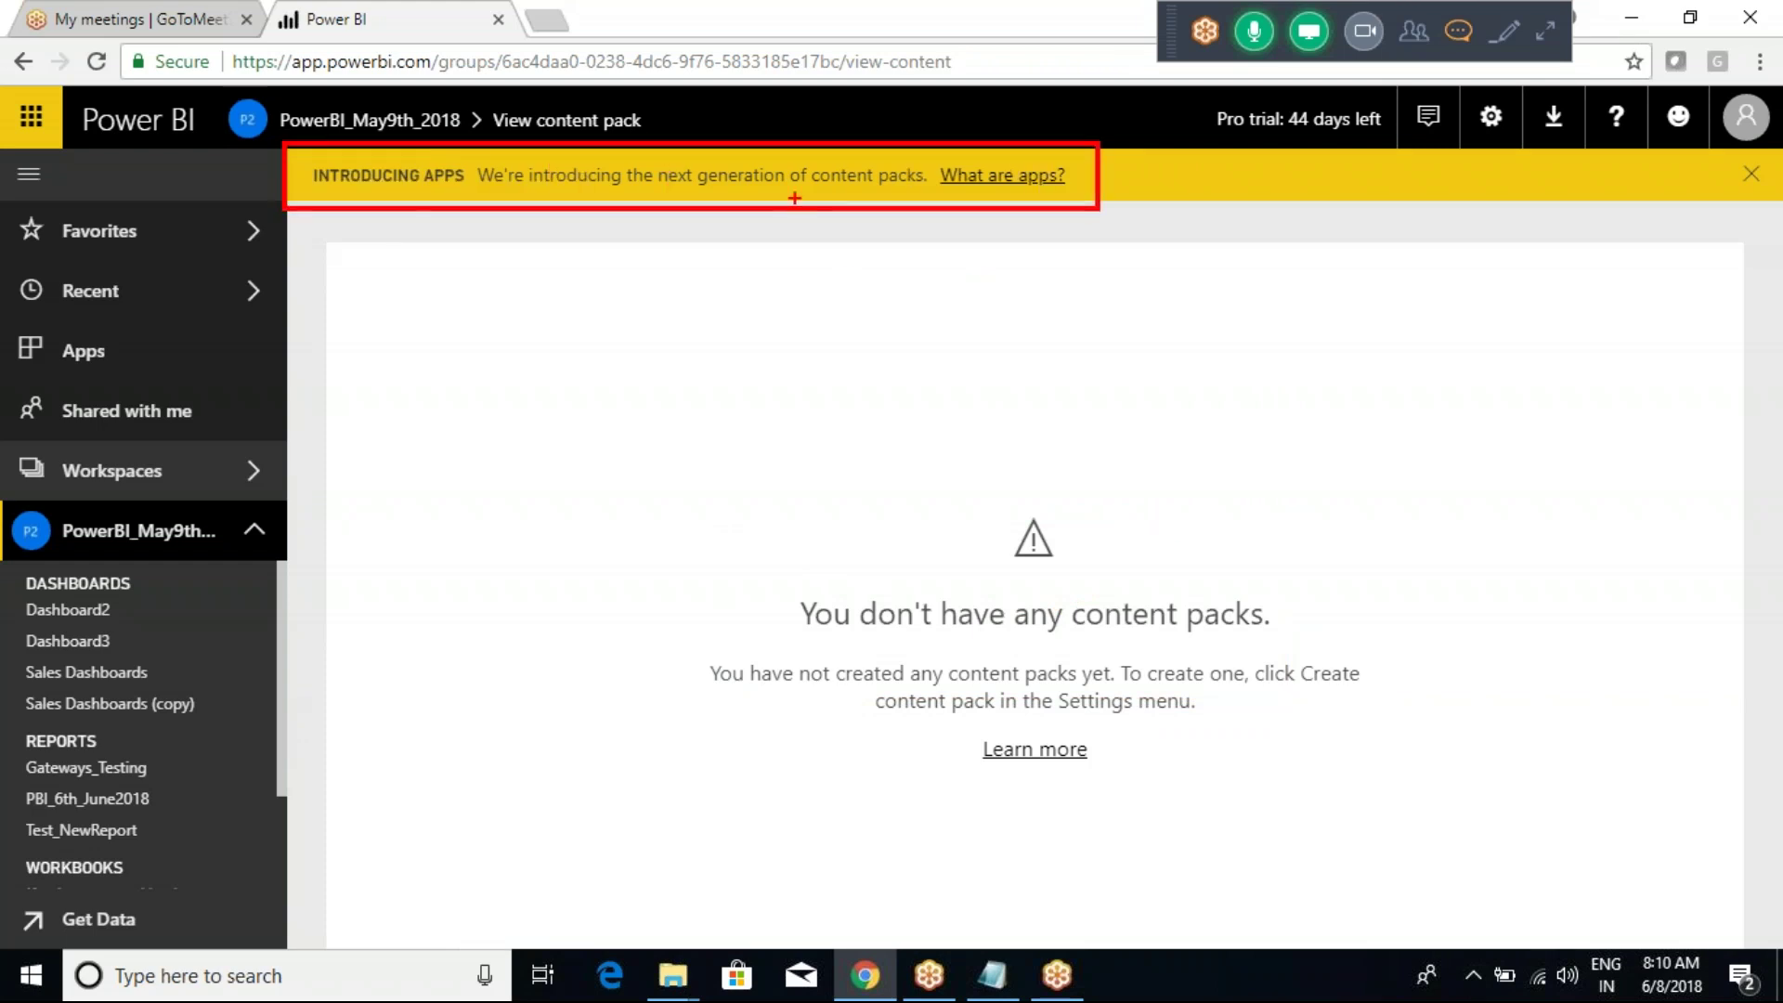
mouse_move(666, 194)
left_mouse_down()
mouse_move(839, 248)
mouse_move(870, 210)
mouse_move(924, 203)
left_mouse_up()
mouse_move(800, 297)
left_mouse_down()
mouse_move(810, 263)
mouse_move(832, 272)
left_mouse_up()
mouse_move(862, 274)
left_mouse_down()
mouse_move(858, 332)
mouse_move(859, 278)
mouse_move(884, 266)
mouse_move(906, 314)
left_mouse_up()
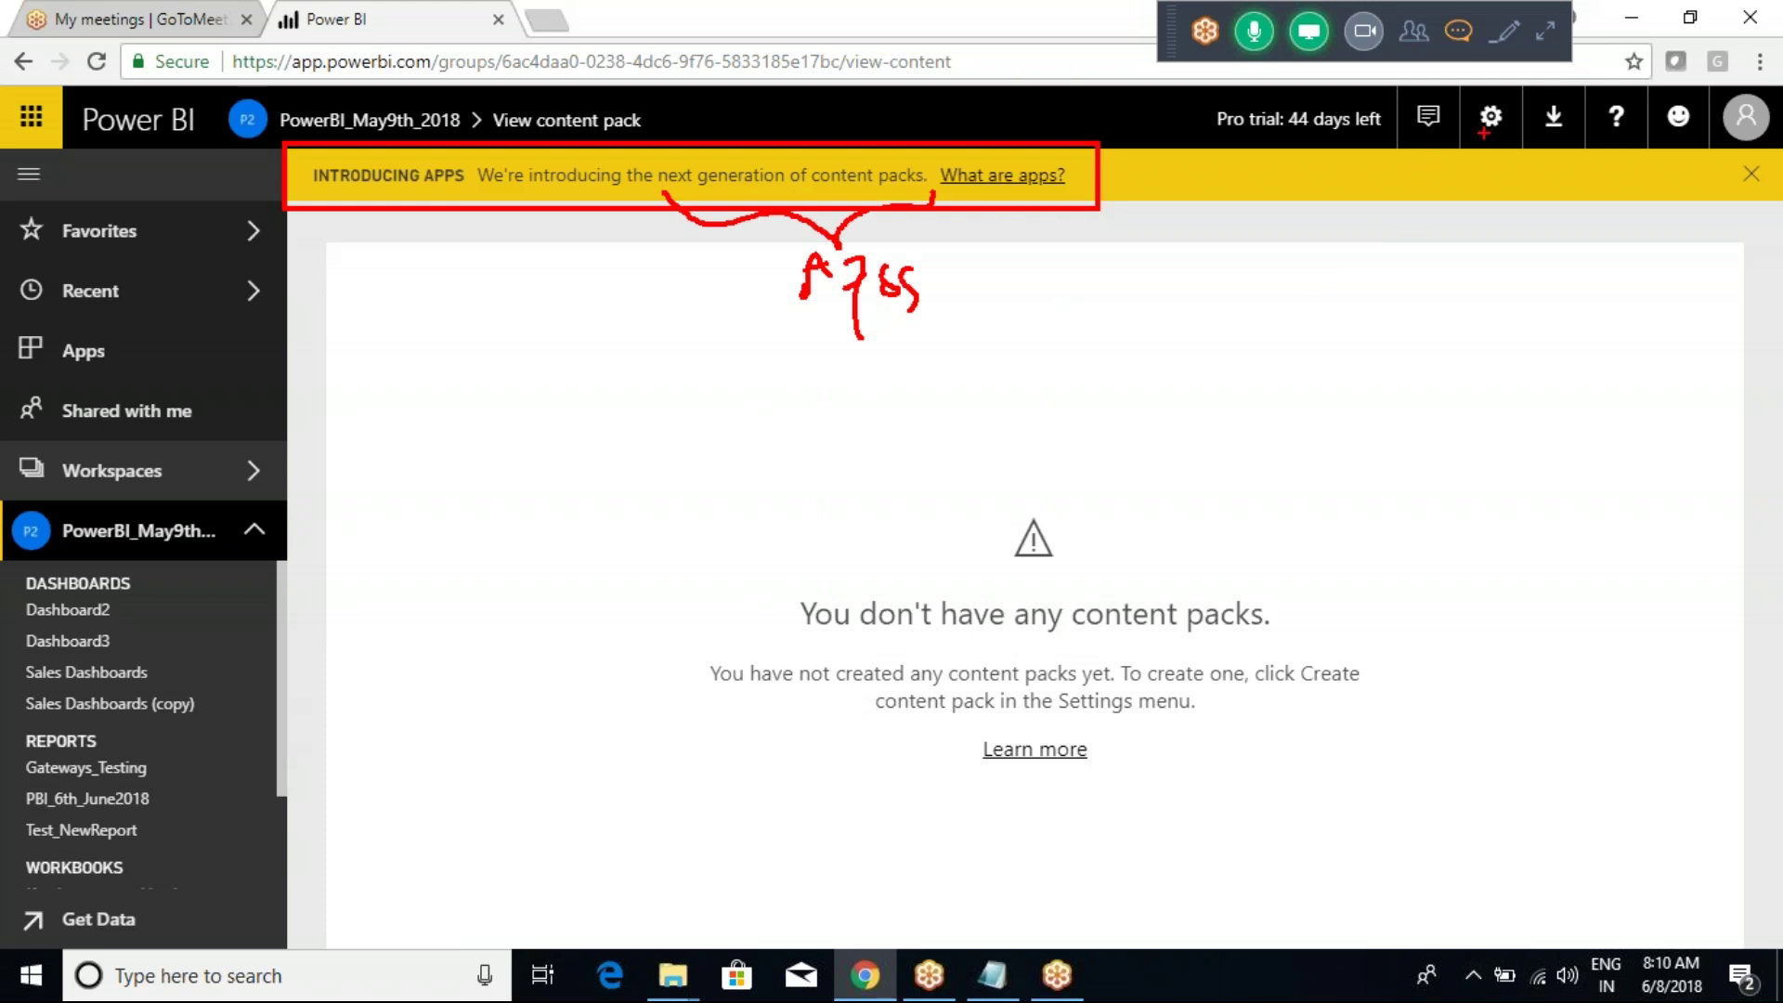
mouse_move(1467, 141)
left_mouse_down()
mouse_move(1321, 297)
mouse_move(1235, 430)
left_mouse_up()
mouse_move(774, 326)
left_mouse_down()
mouse_move(935, 318)
mouse_move(891, 333)
left_mouse_up()
mouse_move(919, 247)
left_mouse_down()
mouse_move(875, 243)
mouse_move(967, 284)
left_mouse_up()
mouse_move(92, 324)
left_mouse_down()
mouse_move(47, 325)
mouse_move(55, 367)
mouse_move(120, 361)
mouse_move(65, 317)
mouse_move(51, 339)
mouse_move(145, 340)
left_mouse_up()
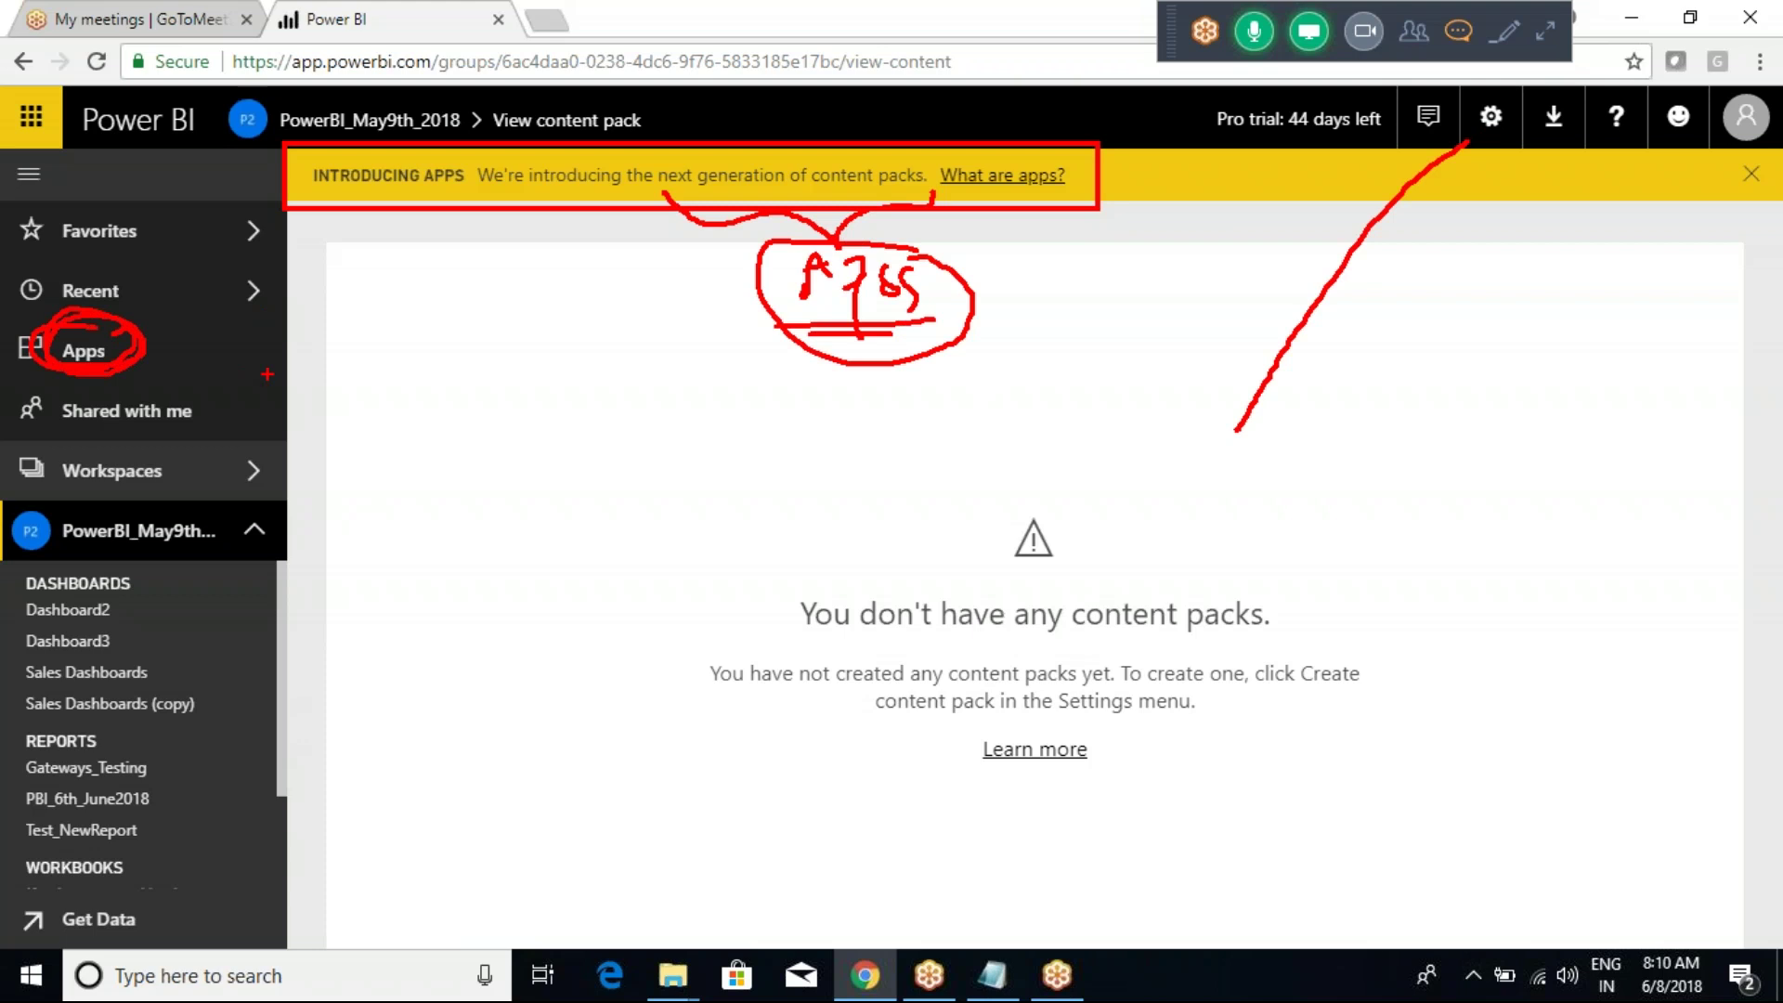
mouse_move(146, 365)
left_mouse_down()
mouse_move(416, 359)
mouse_move(379, 382)
left_mouse_up()
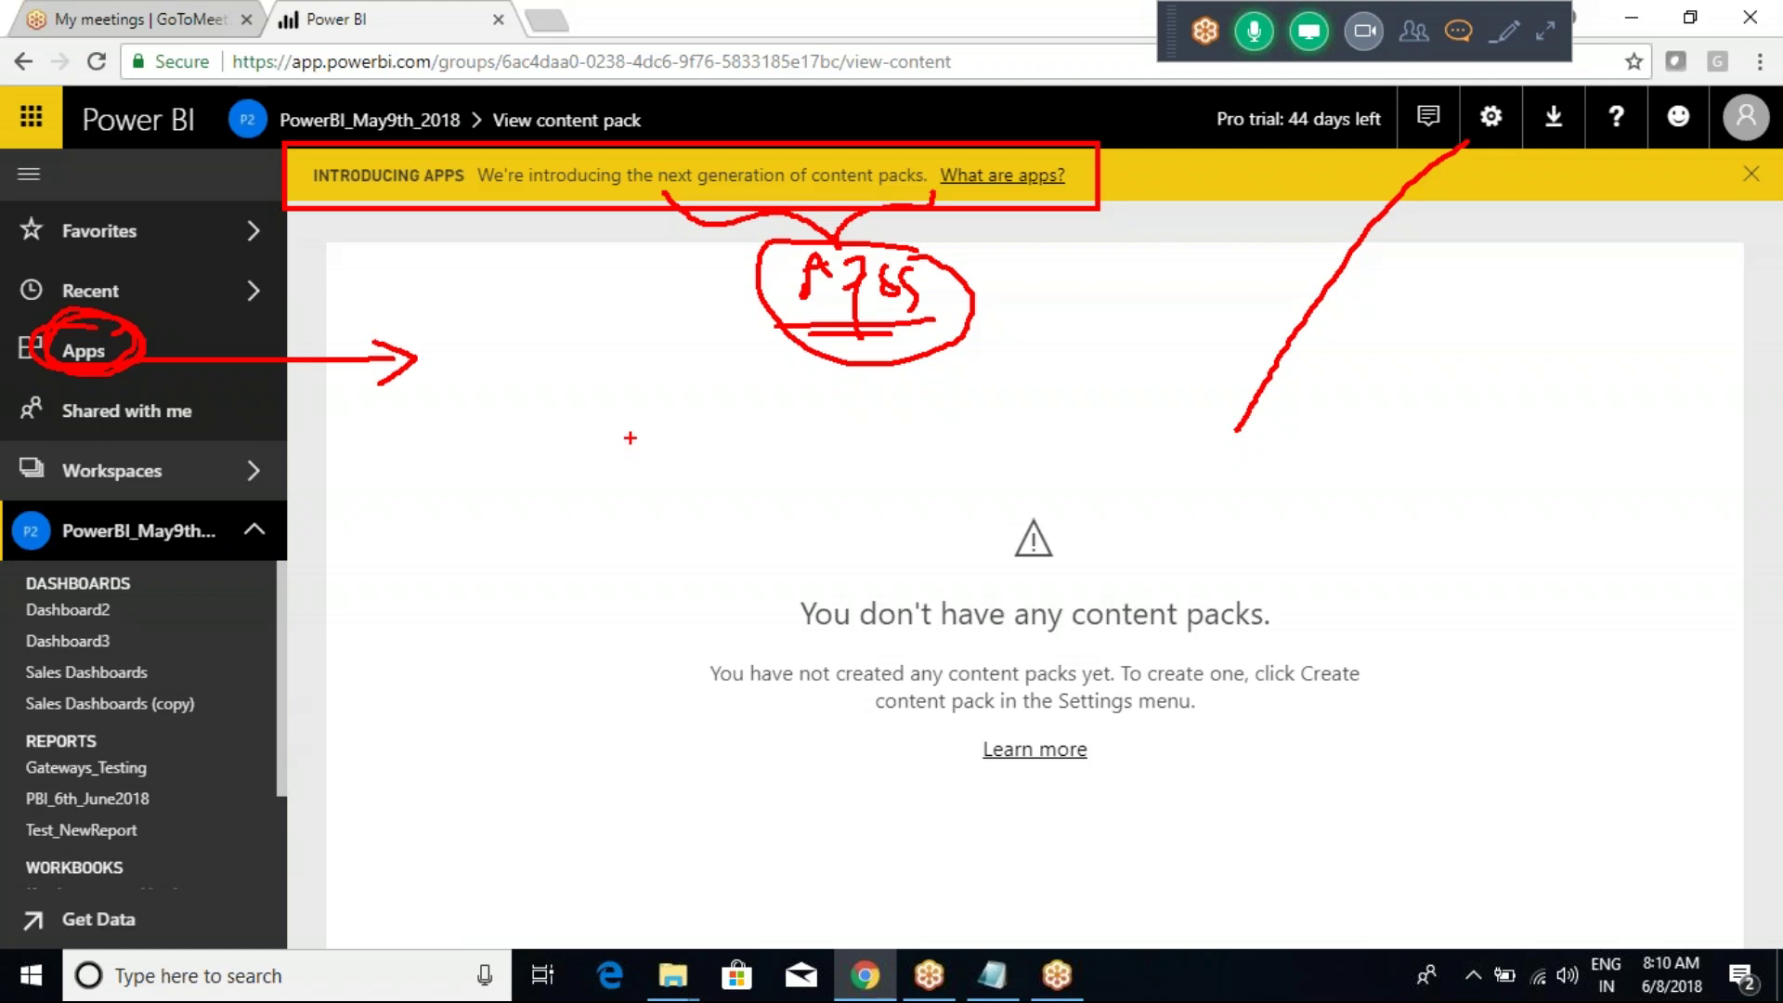
key("Escape")
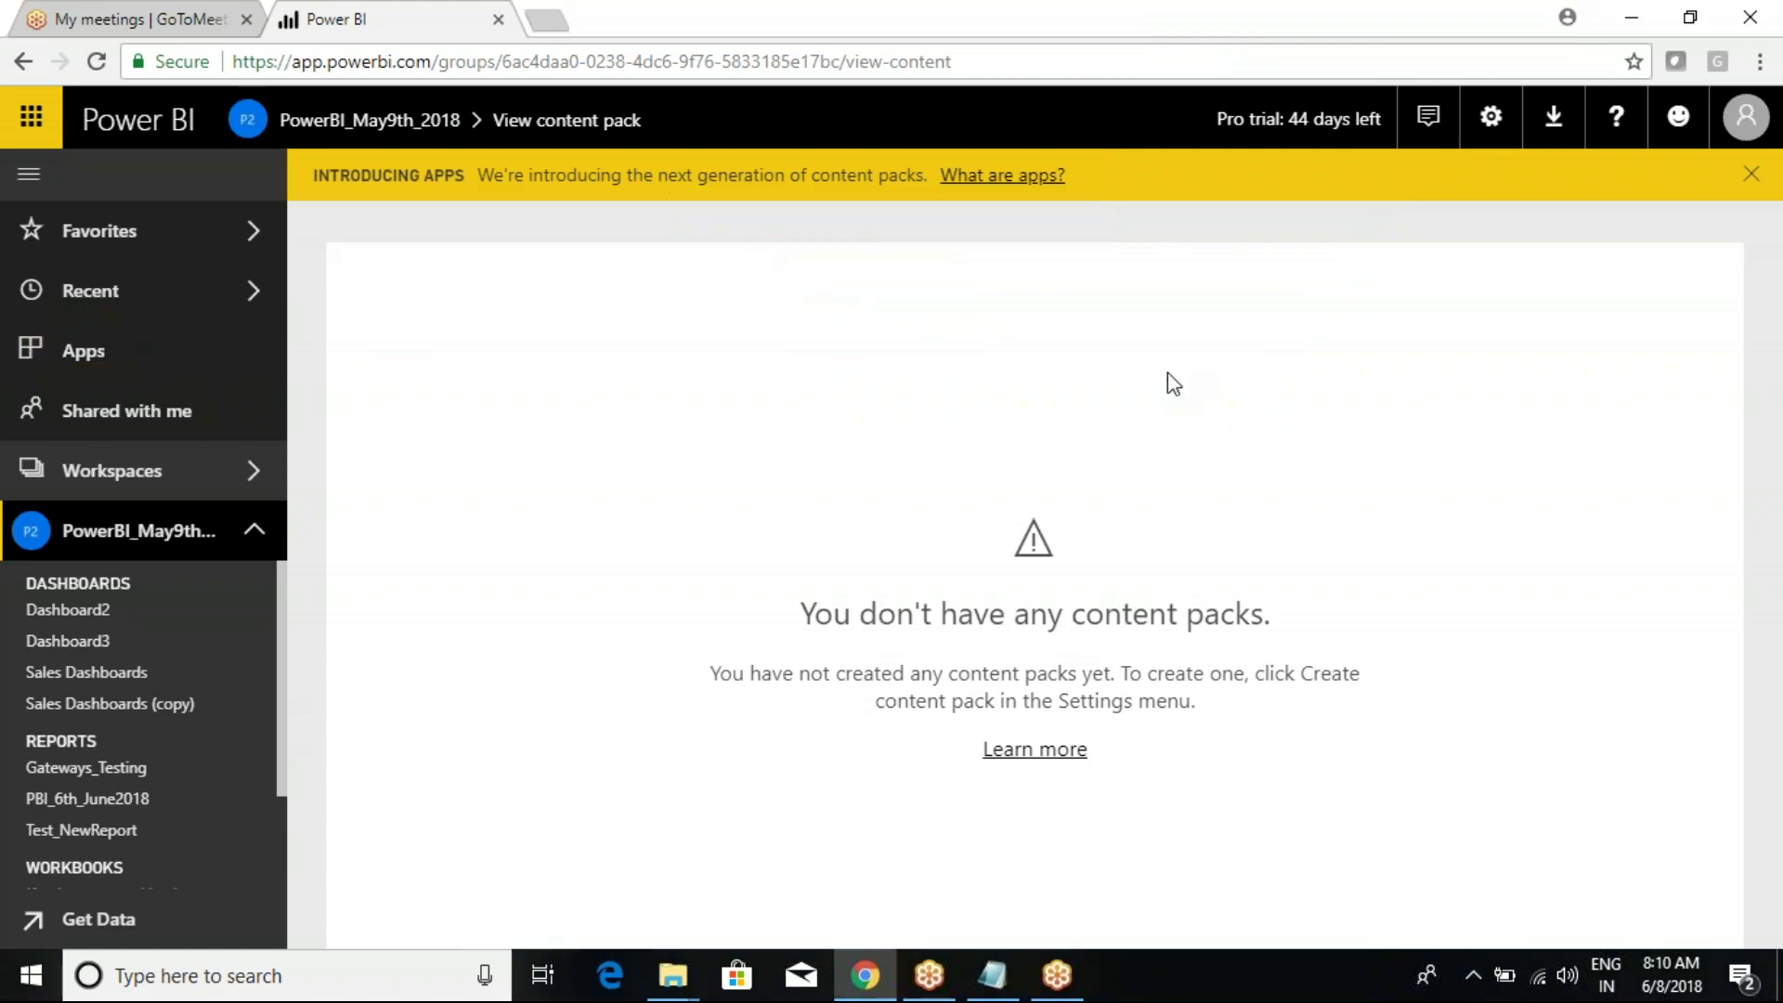
Step: Start creating a content pack in the workspace and go over the access choices Specific groups and My entire organization
left_click(1490, 116)
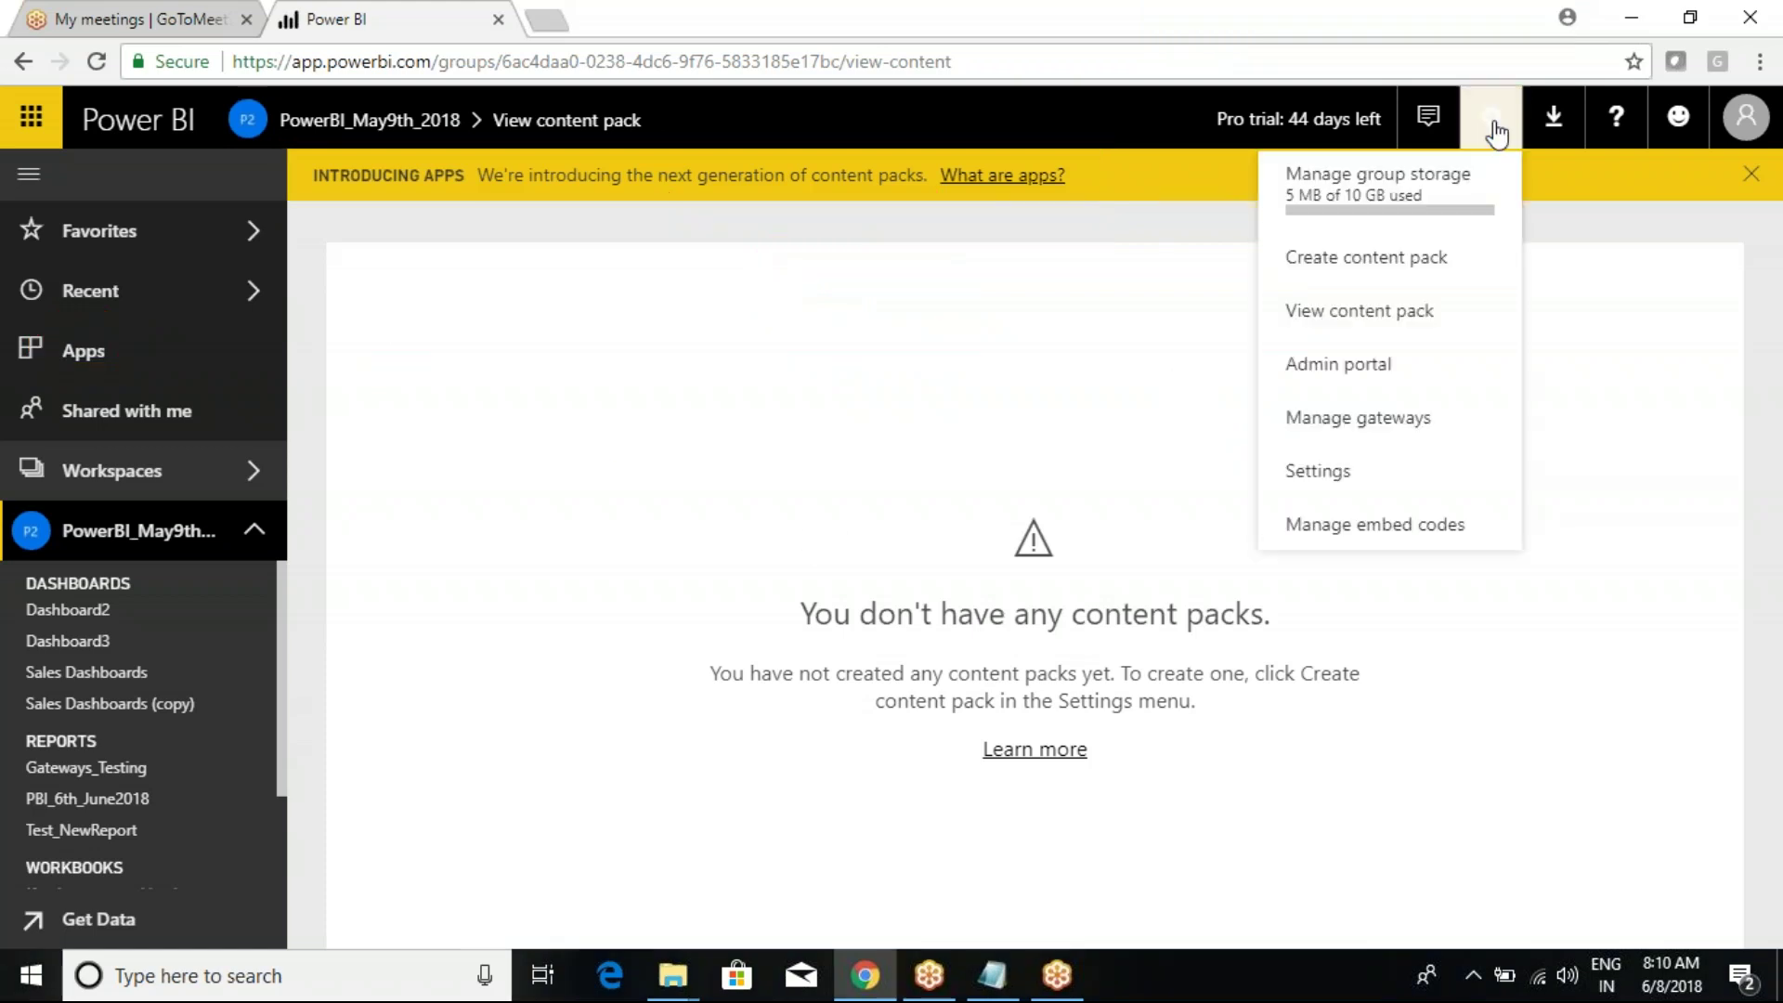
left_click(1393, 249)
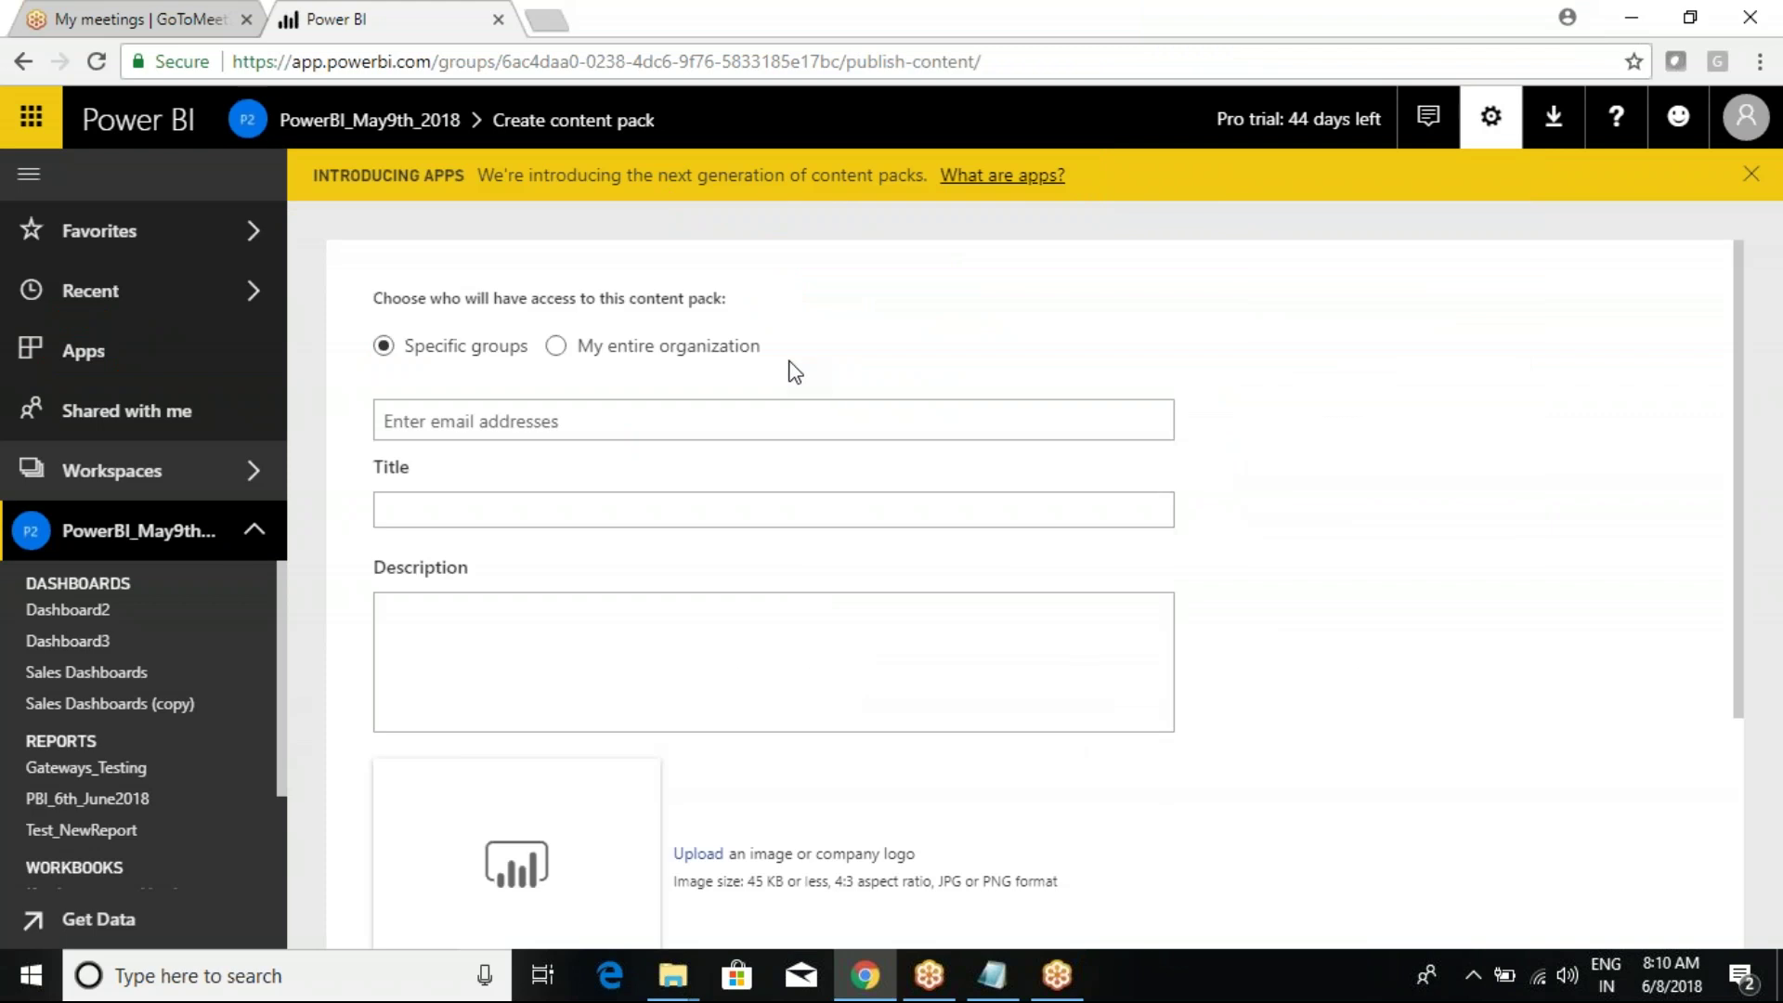
key("ctrl+alt+d")
mouse_move(322, 278)
left_mouse_down()
mouse_move(494, 347)
mouse_move(874, 413)
left_mouse_up()
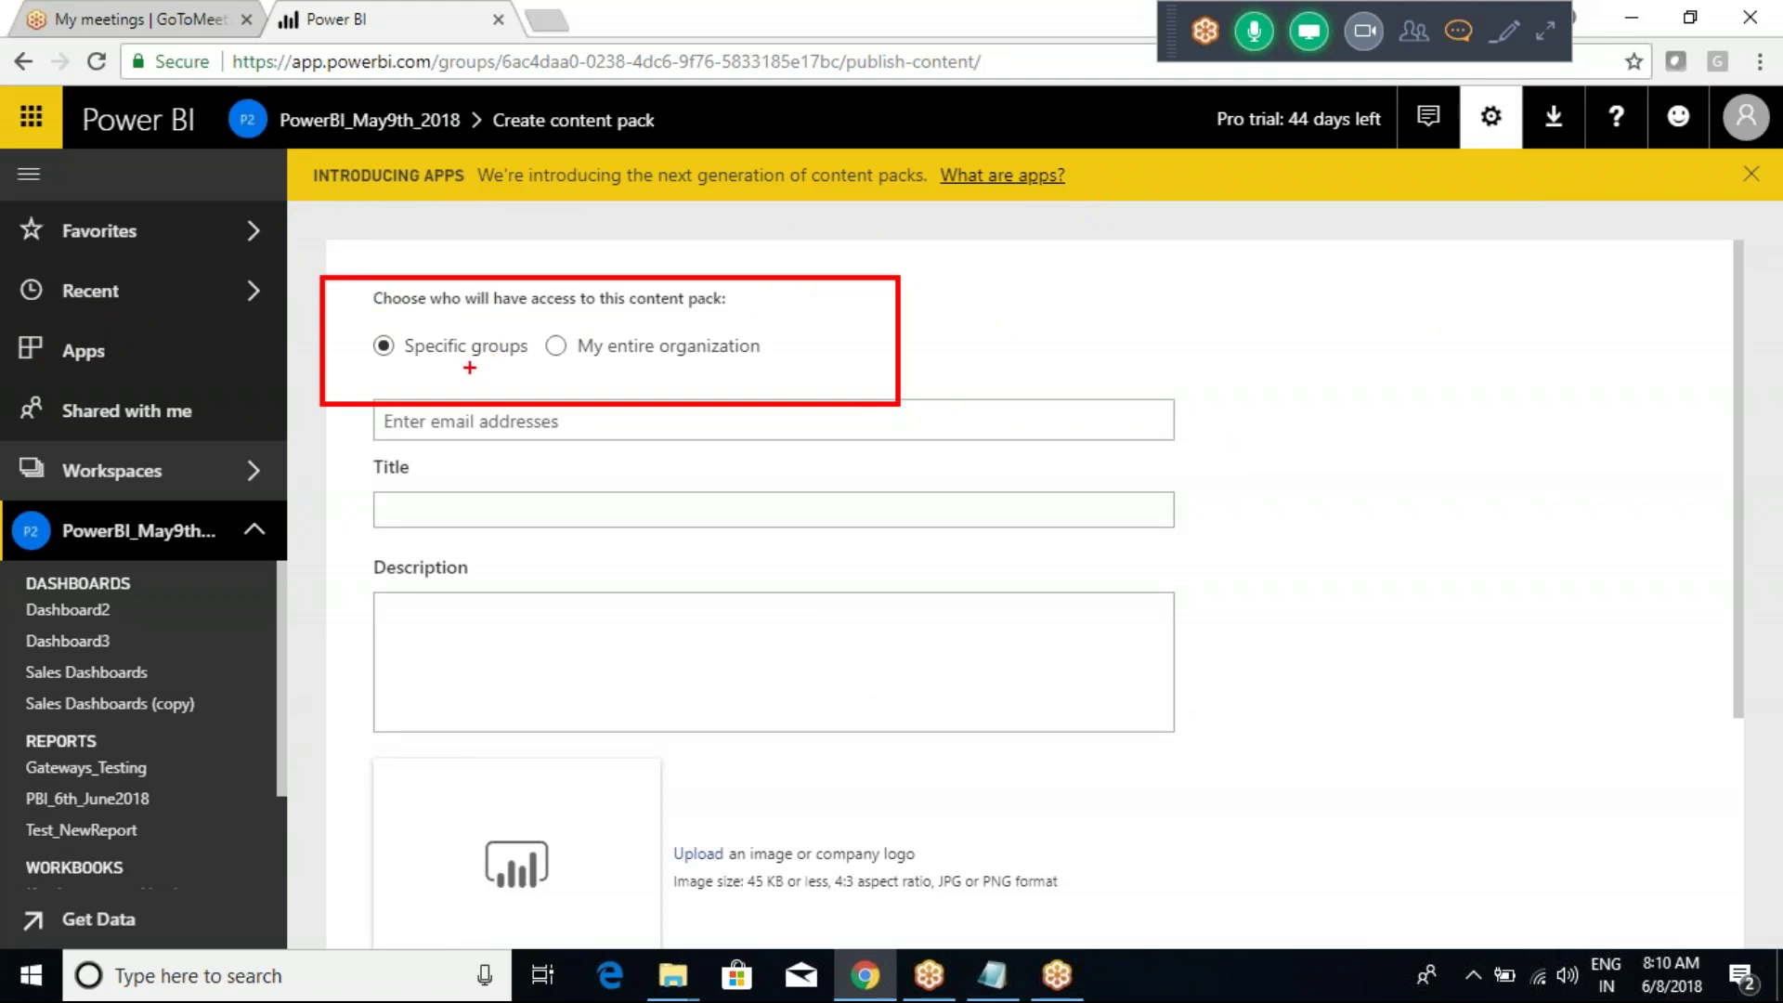
left_click_drag(470, 368, 523, 430)
mouse_move(640, 364)
left_mouse_down()
mouse_move(687, 409)
mouse_move(664, 433)
left_mouse_up()
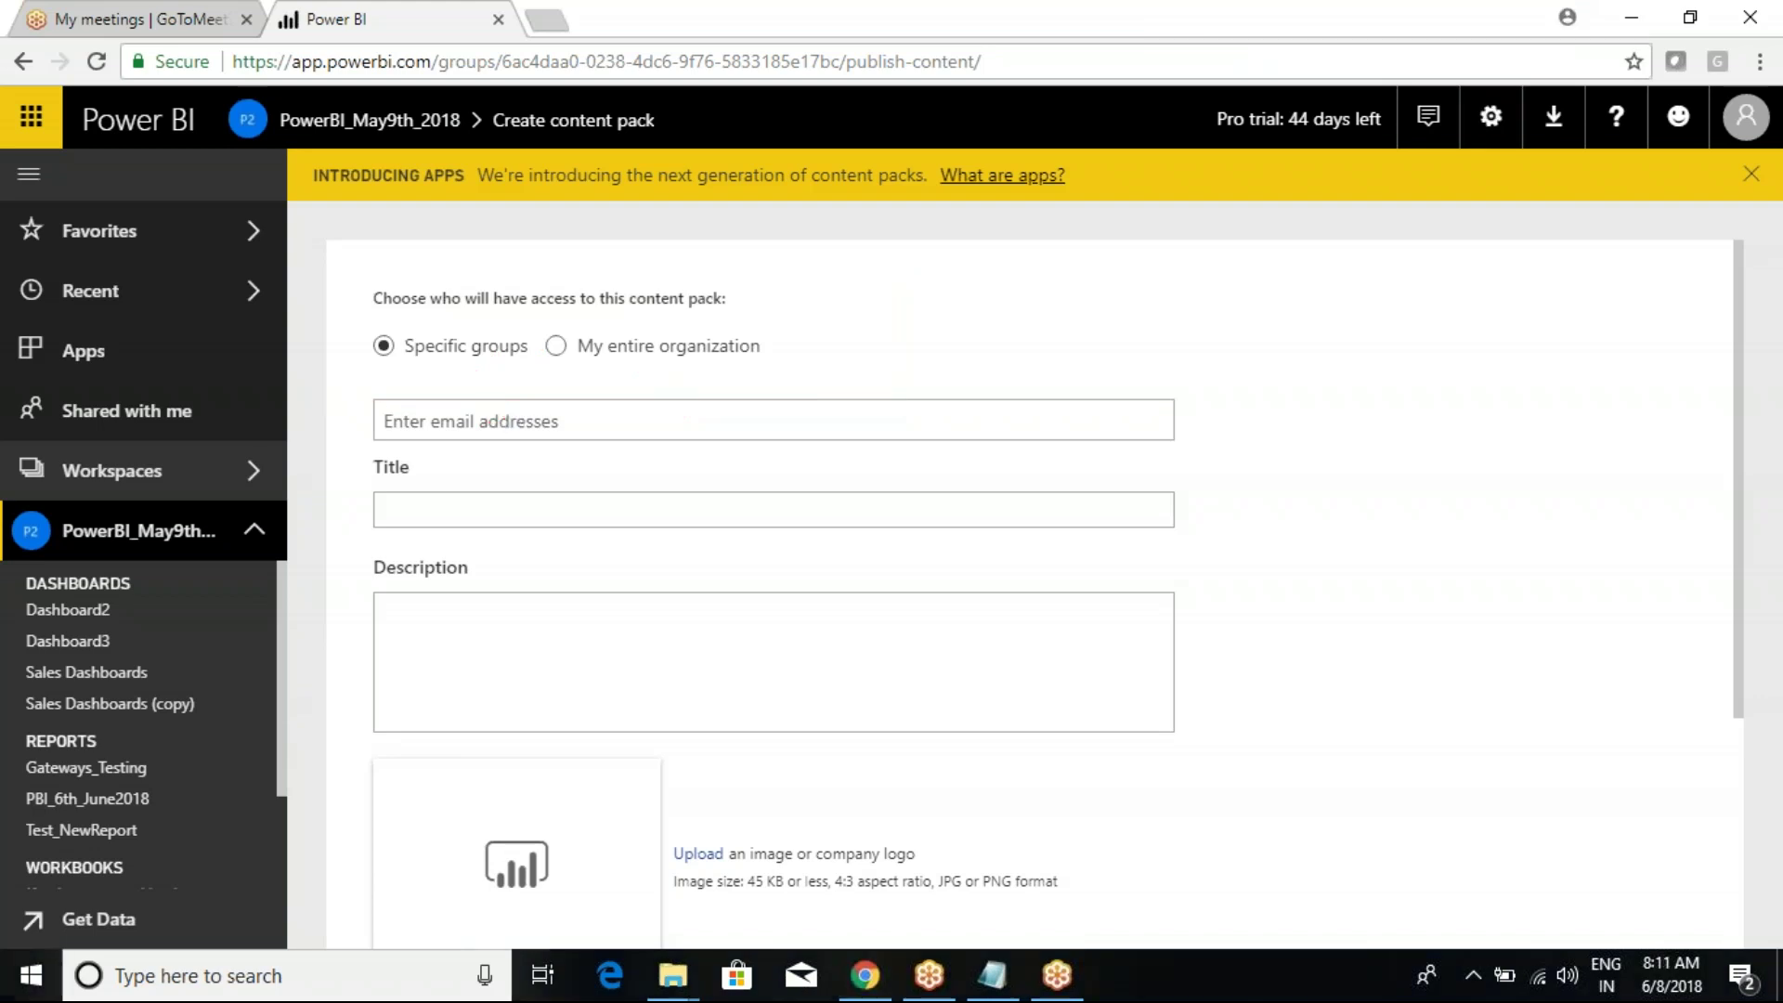
Step: Add a colleague as a recipient under Specific groups and point out where further recipients can be entered
left_click(517, 419)
type("balakrishna")
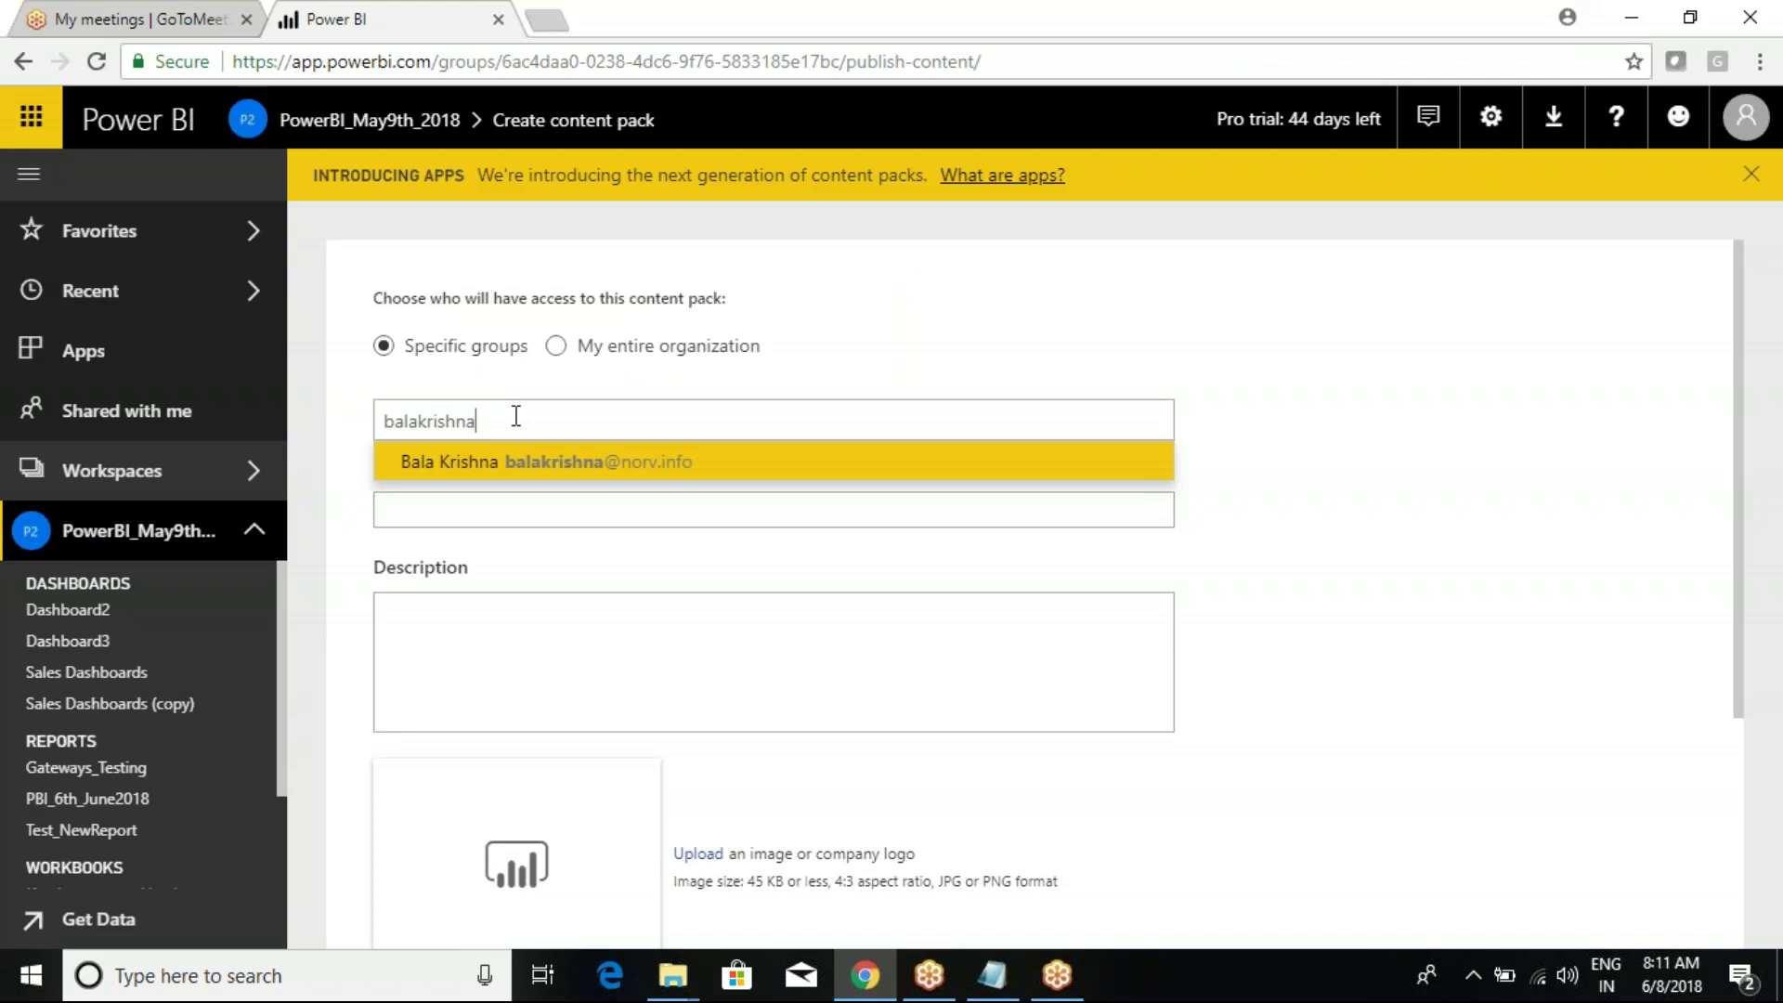
left_click(438, 468)
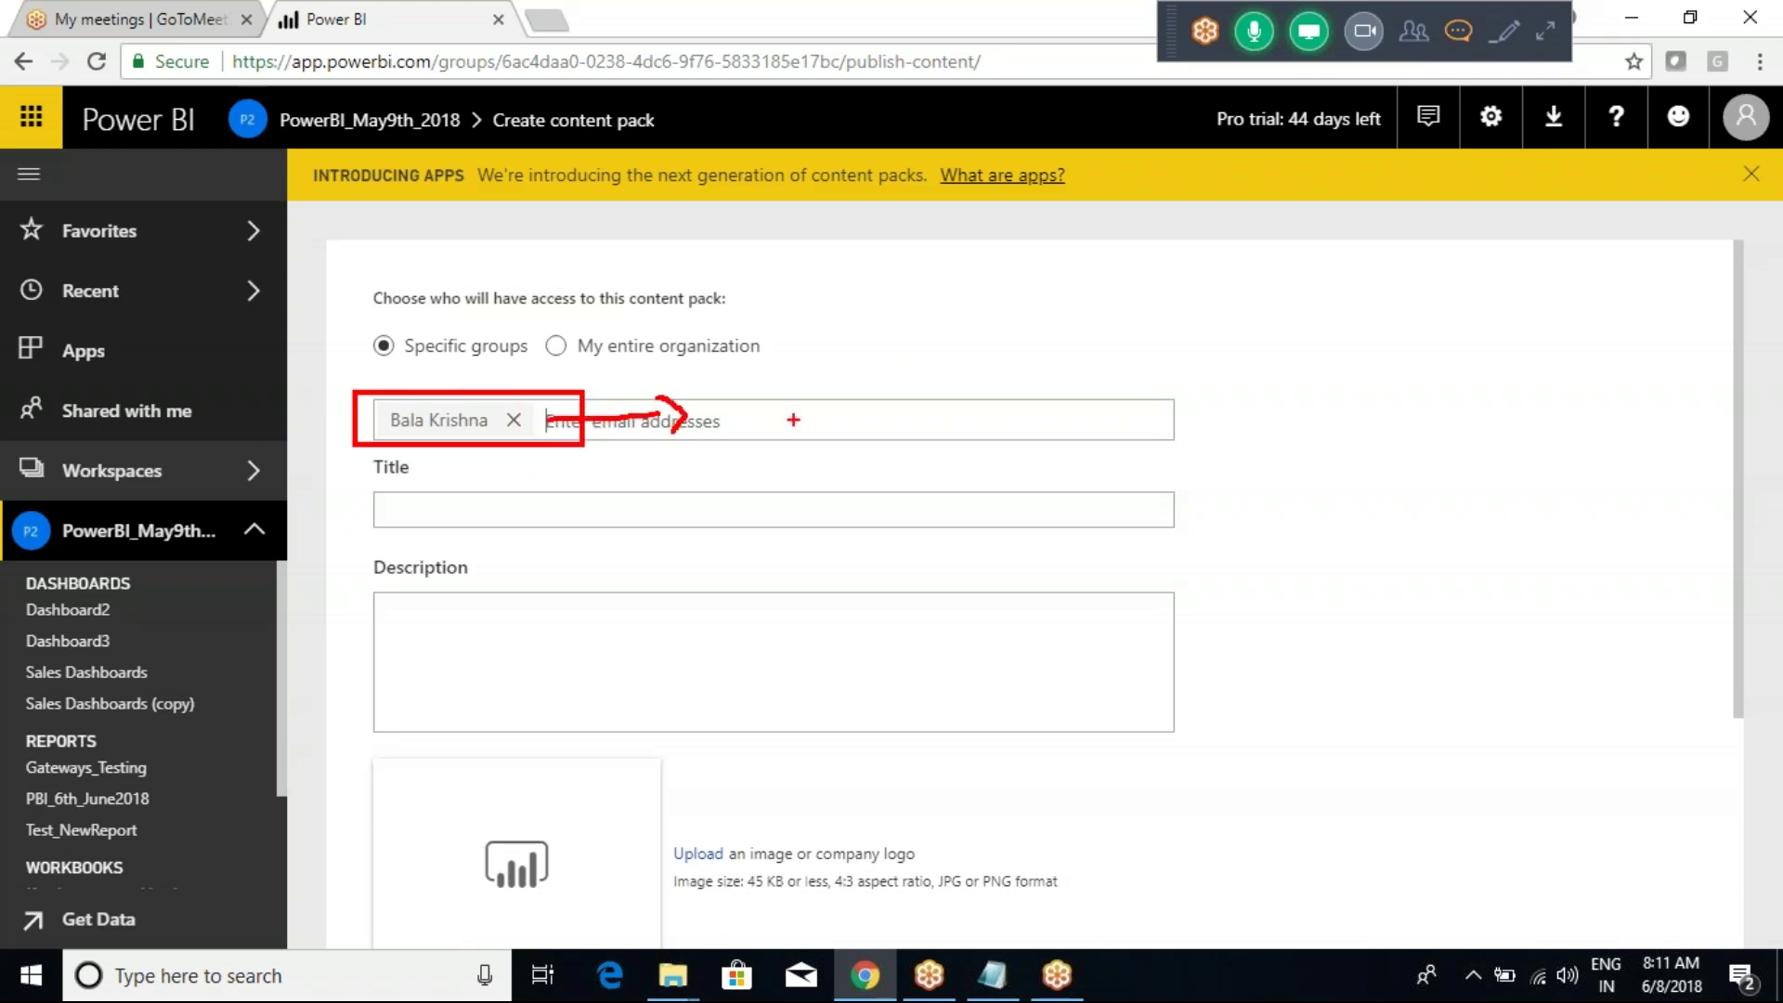
left_click_drag(819, 401, 820, 427)
left_click_drag(464, 424, 502, 406)
key("Escape")
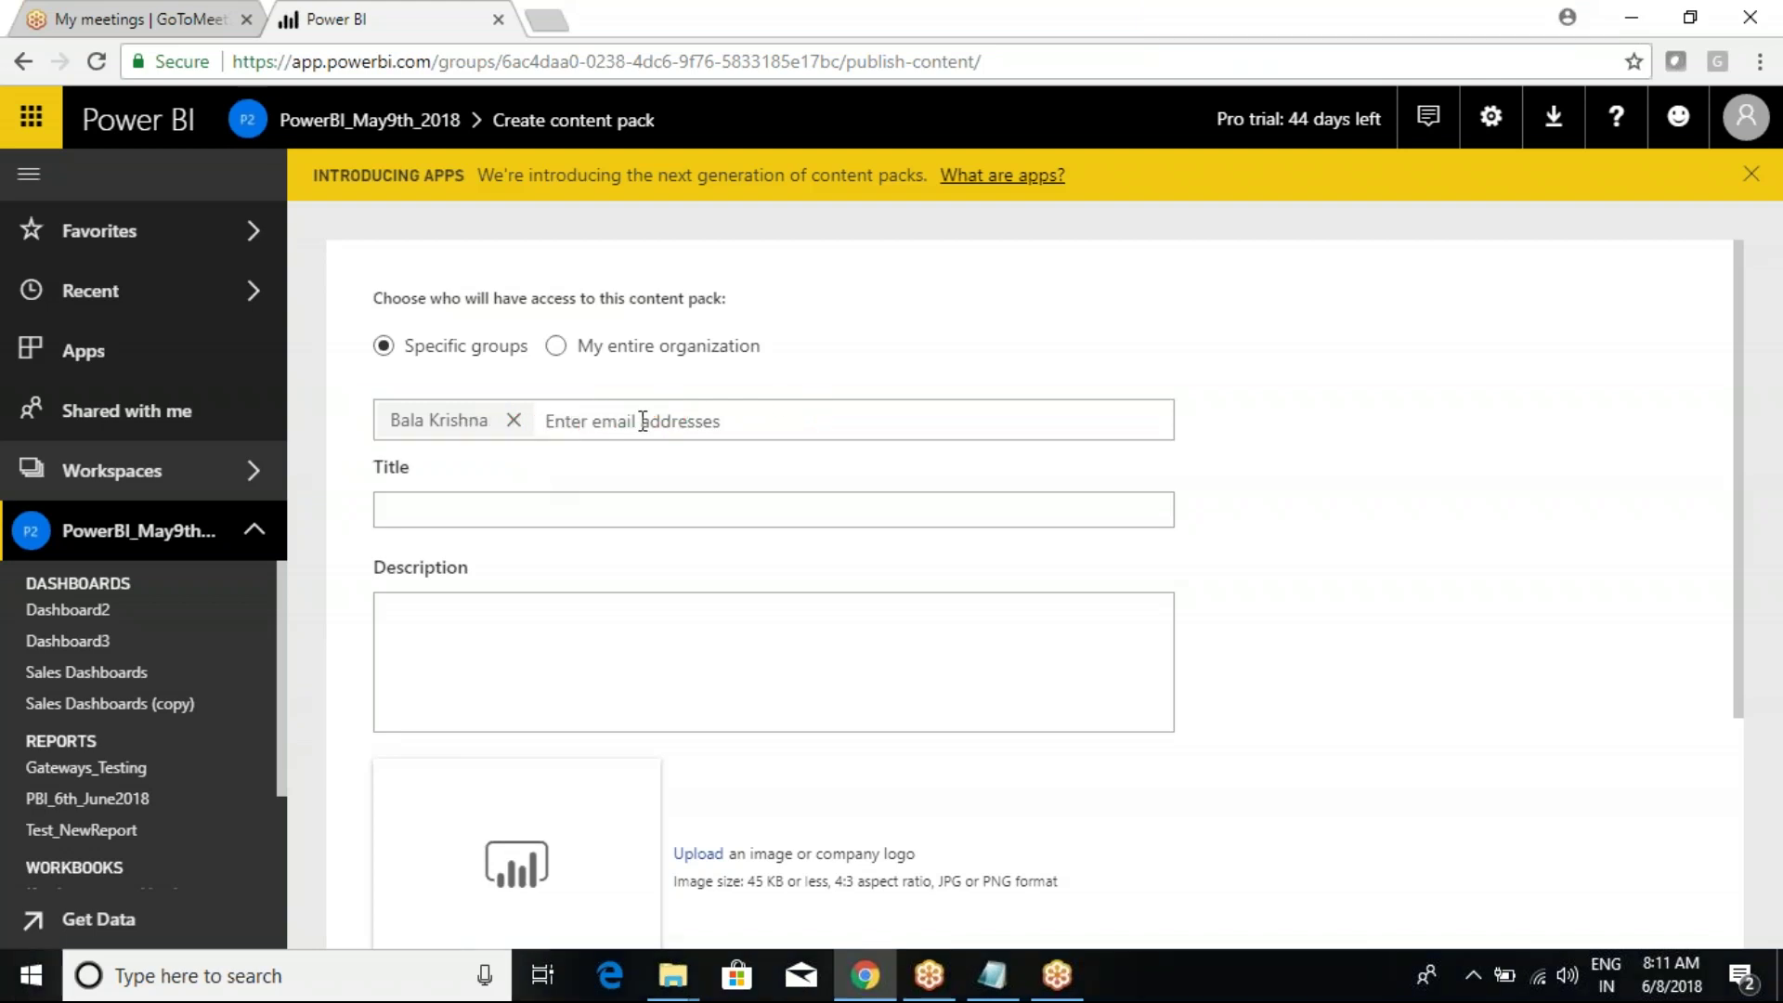
Step: Try to enter the same recipient a second time, clear that entry and remove the added recipient
type("balakri")
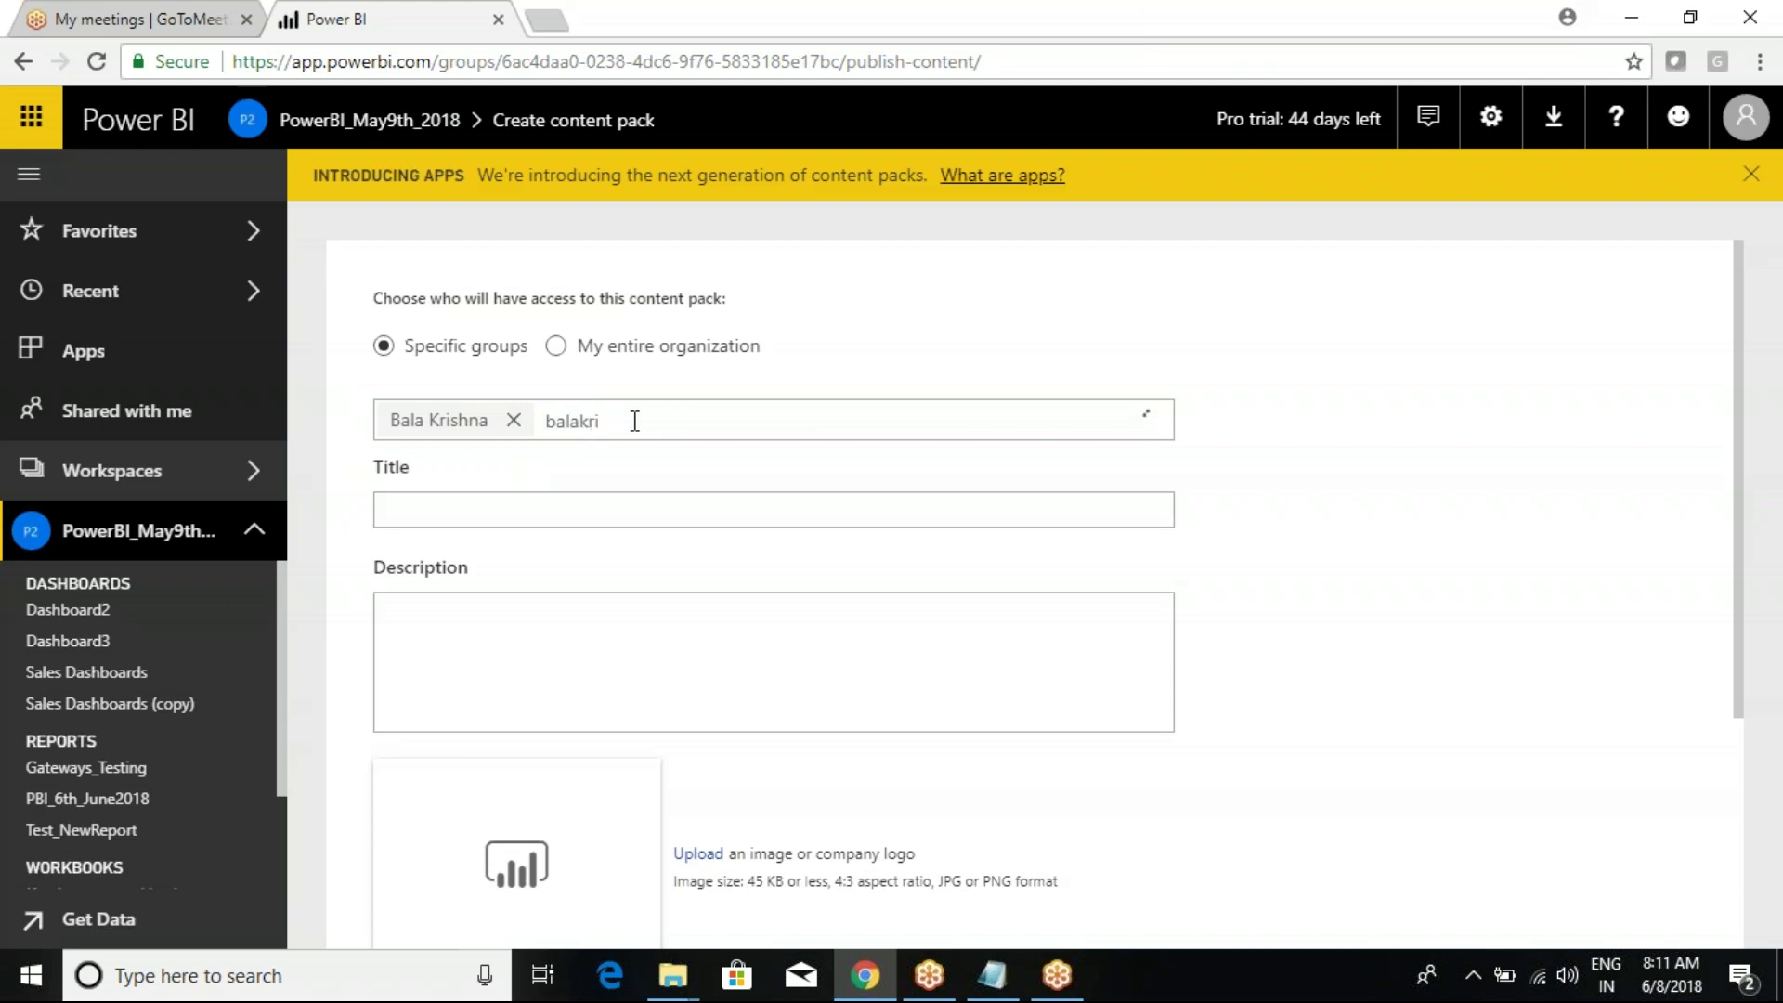
type("shna")
left_click(545, 414)
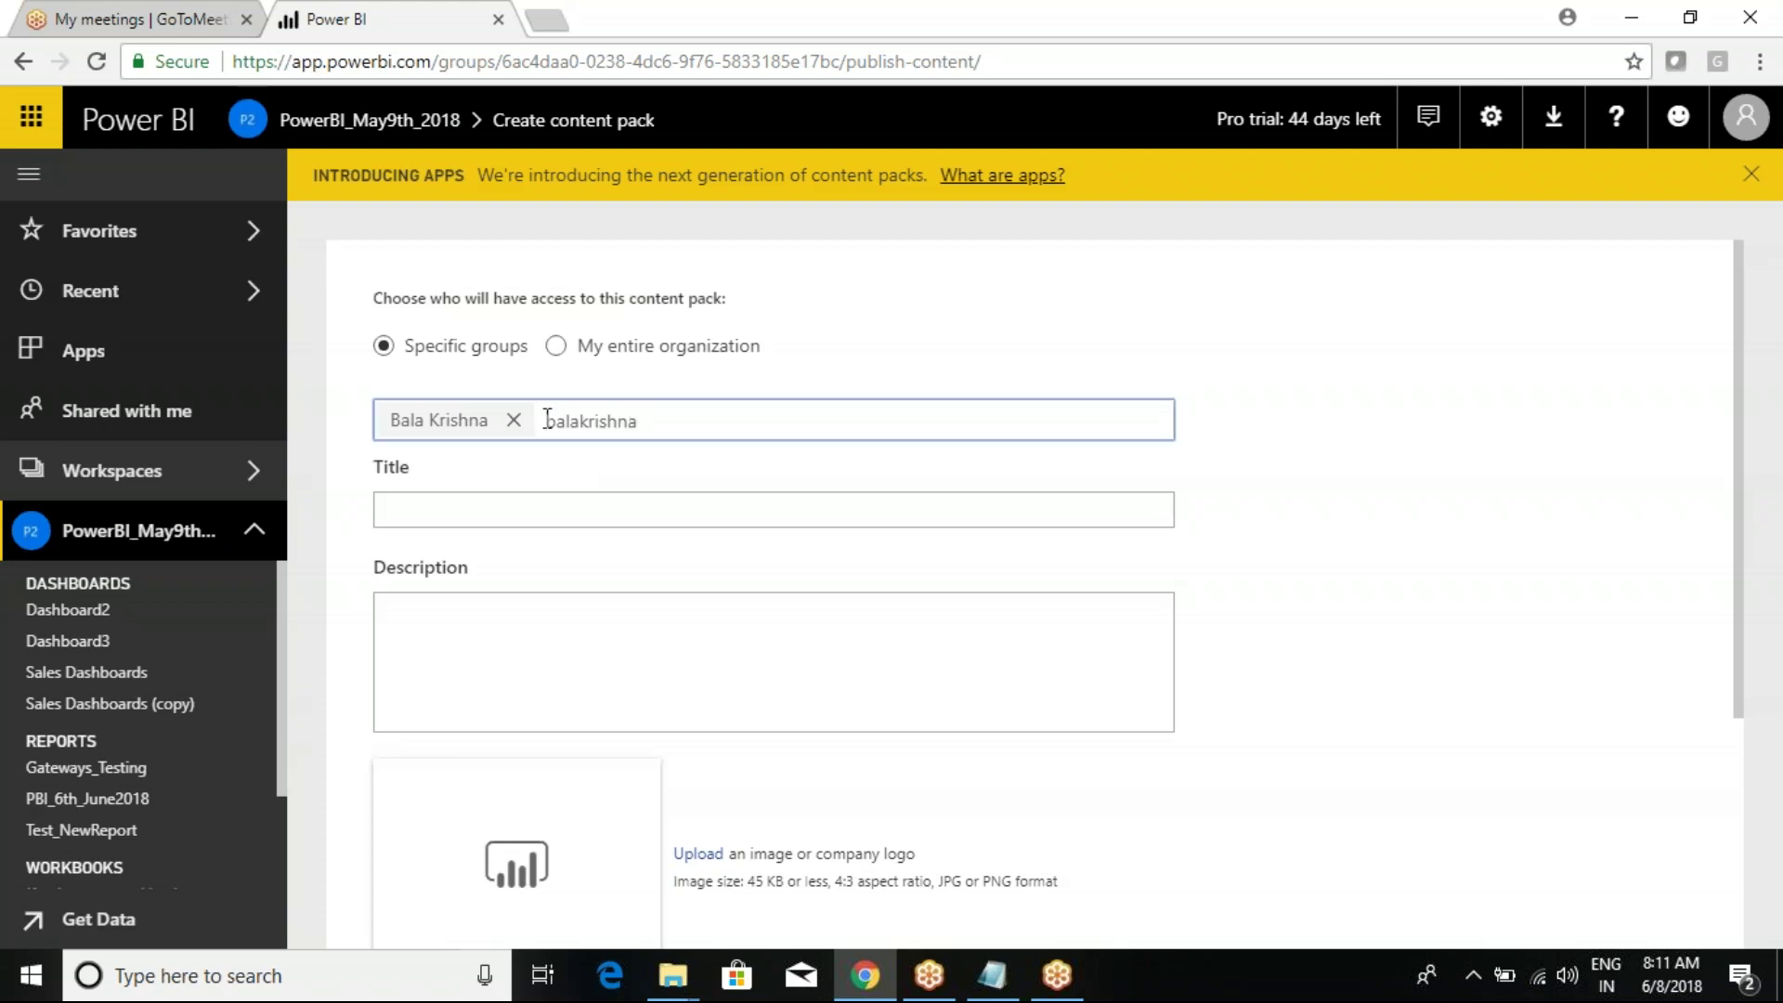
key("BackSpace")
key("BackSpace")
key("BackSpace")
key("BackSpace")
key("BackSpace")
key("BackSpace")
key("BackSpace")
key("BackSpace")
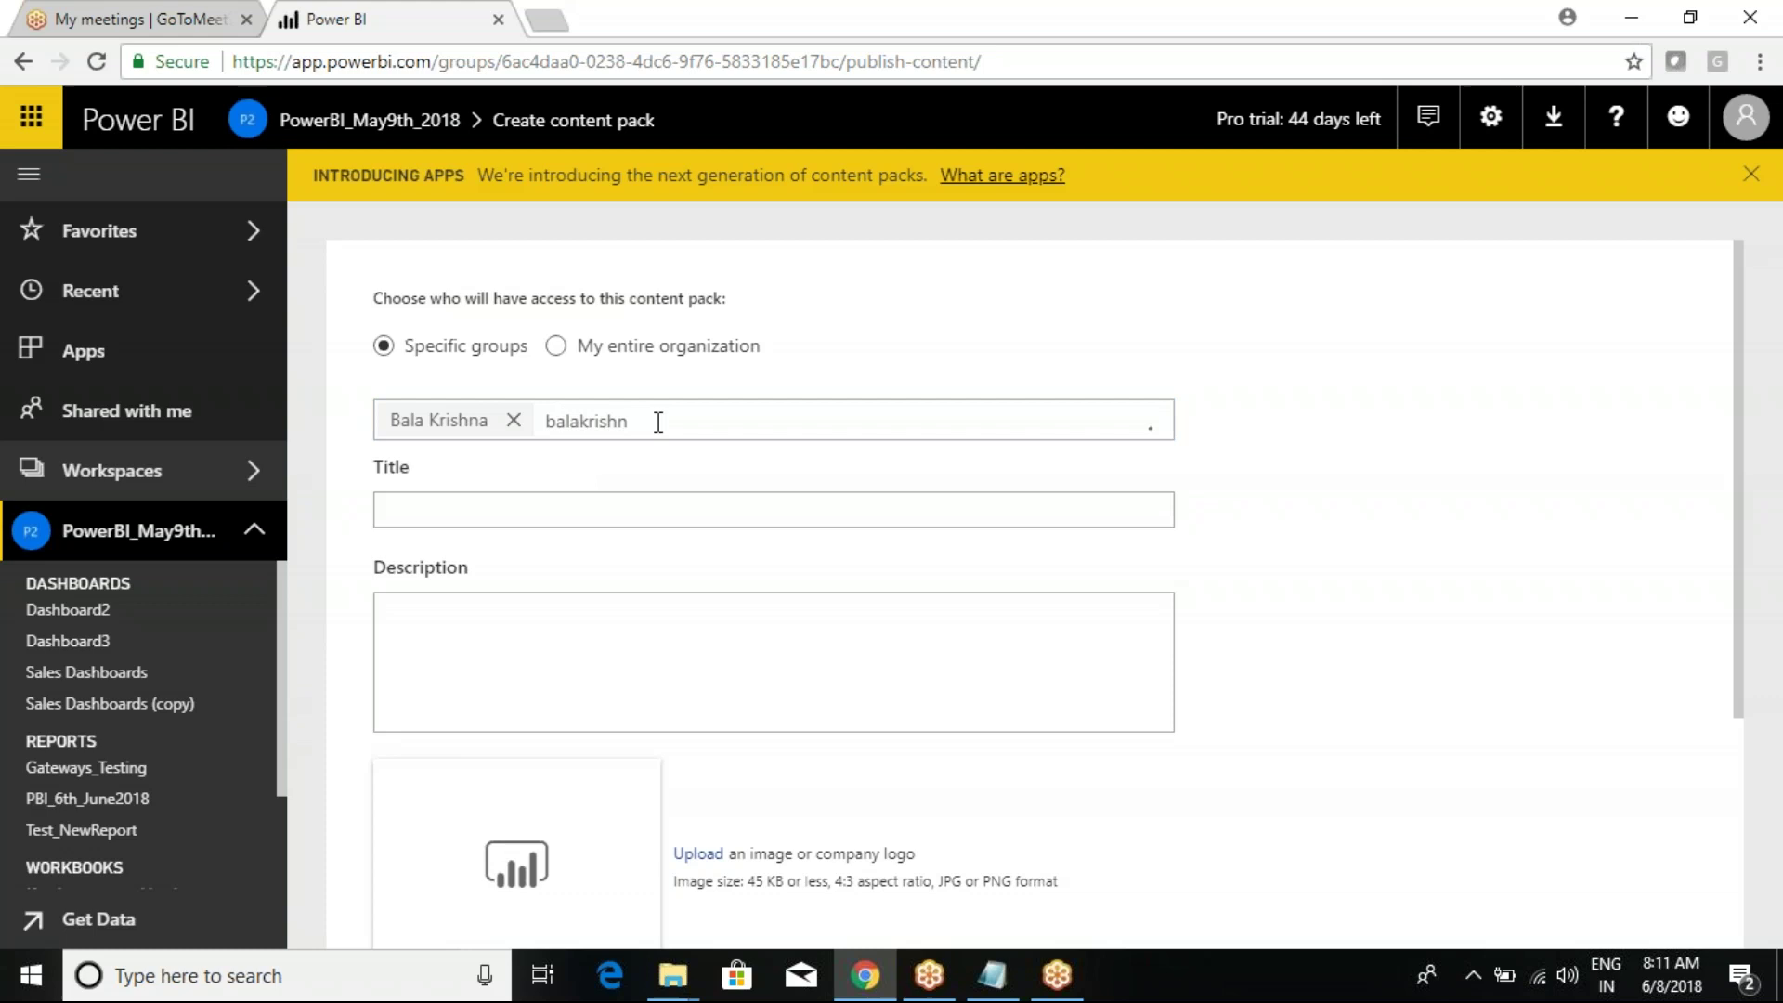
key("BackSpace")
key("BackSpace")
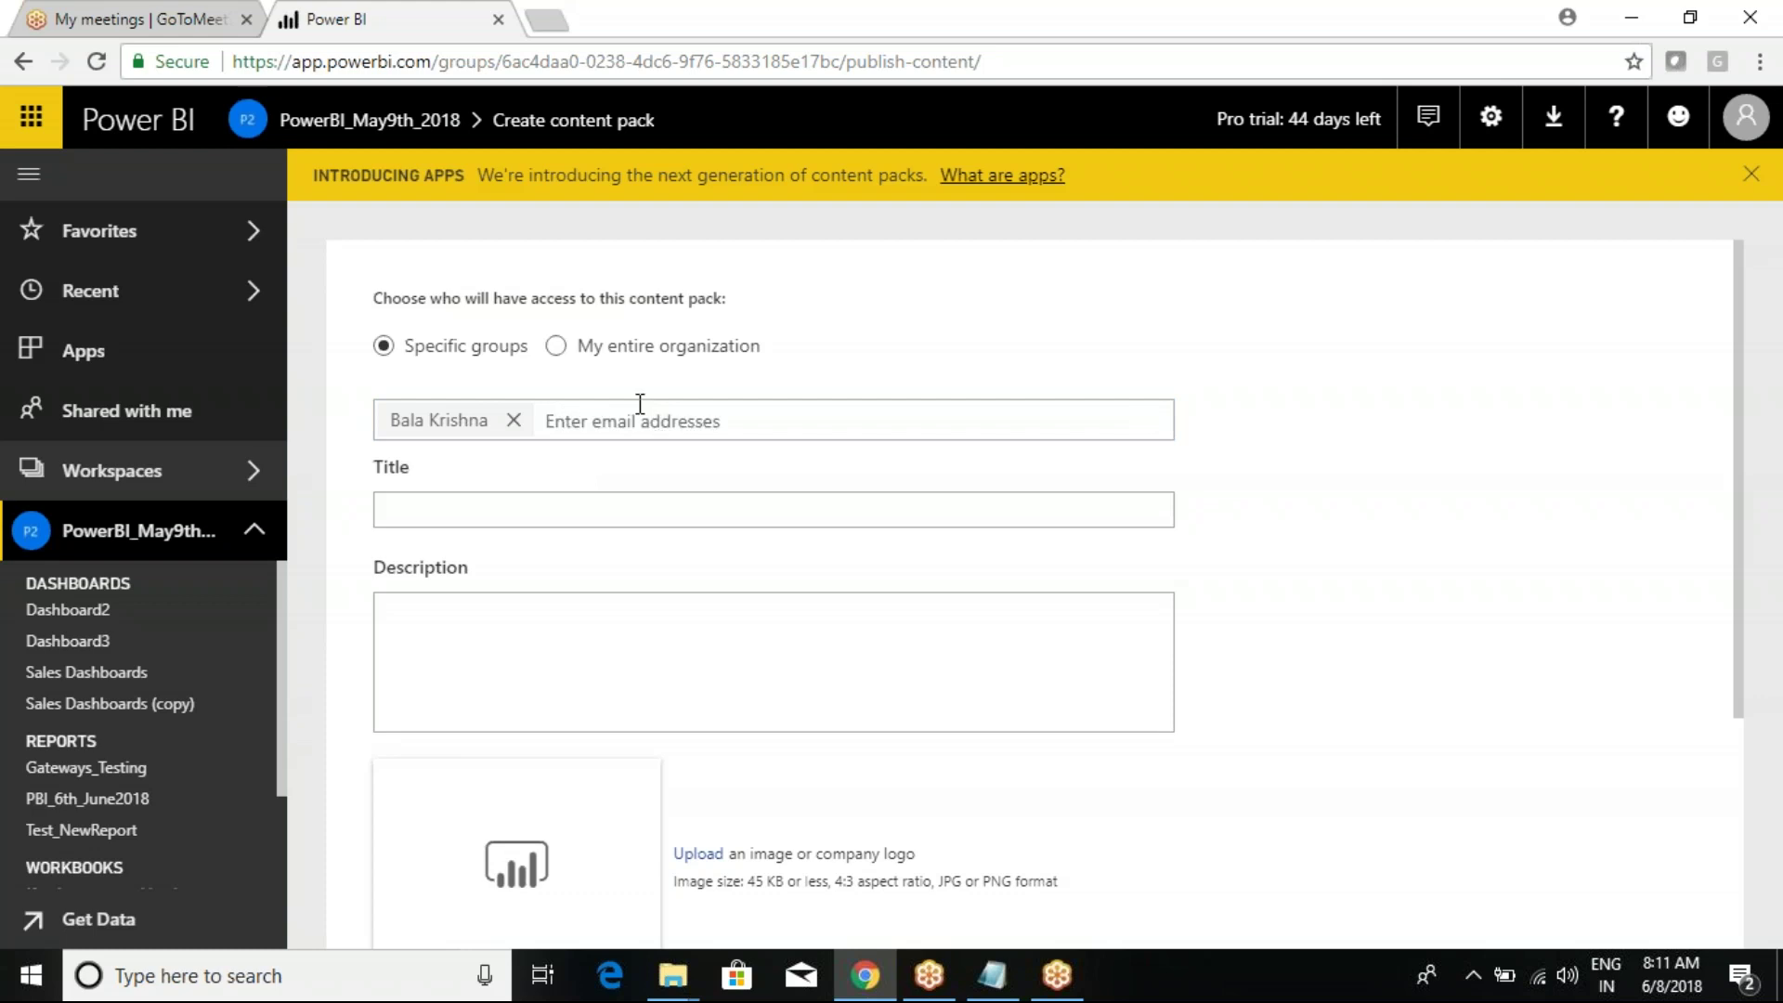
left_click_drag(354, 319, 526, 384)
left_click(512, 421)
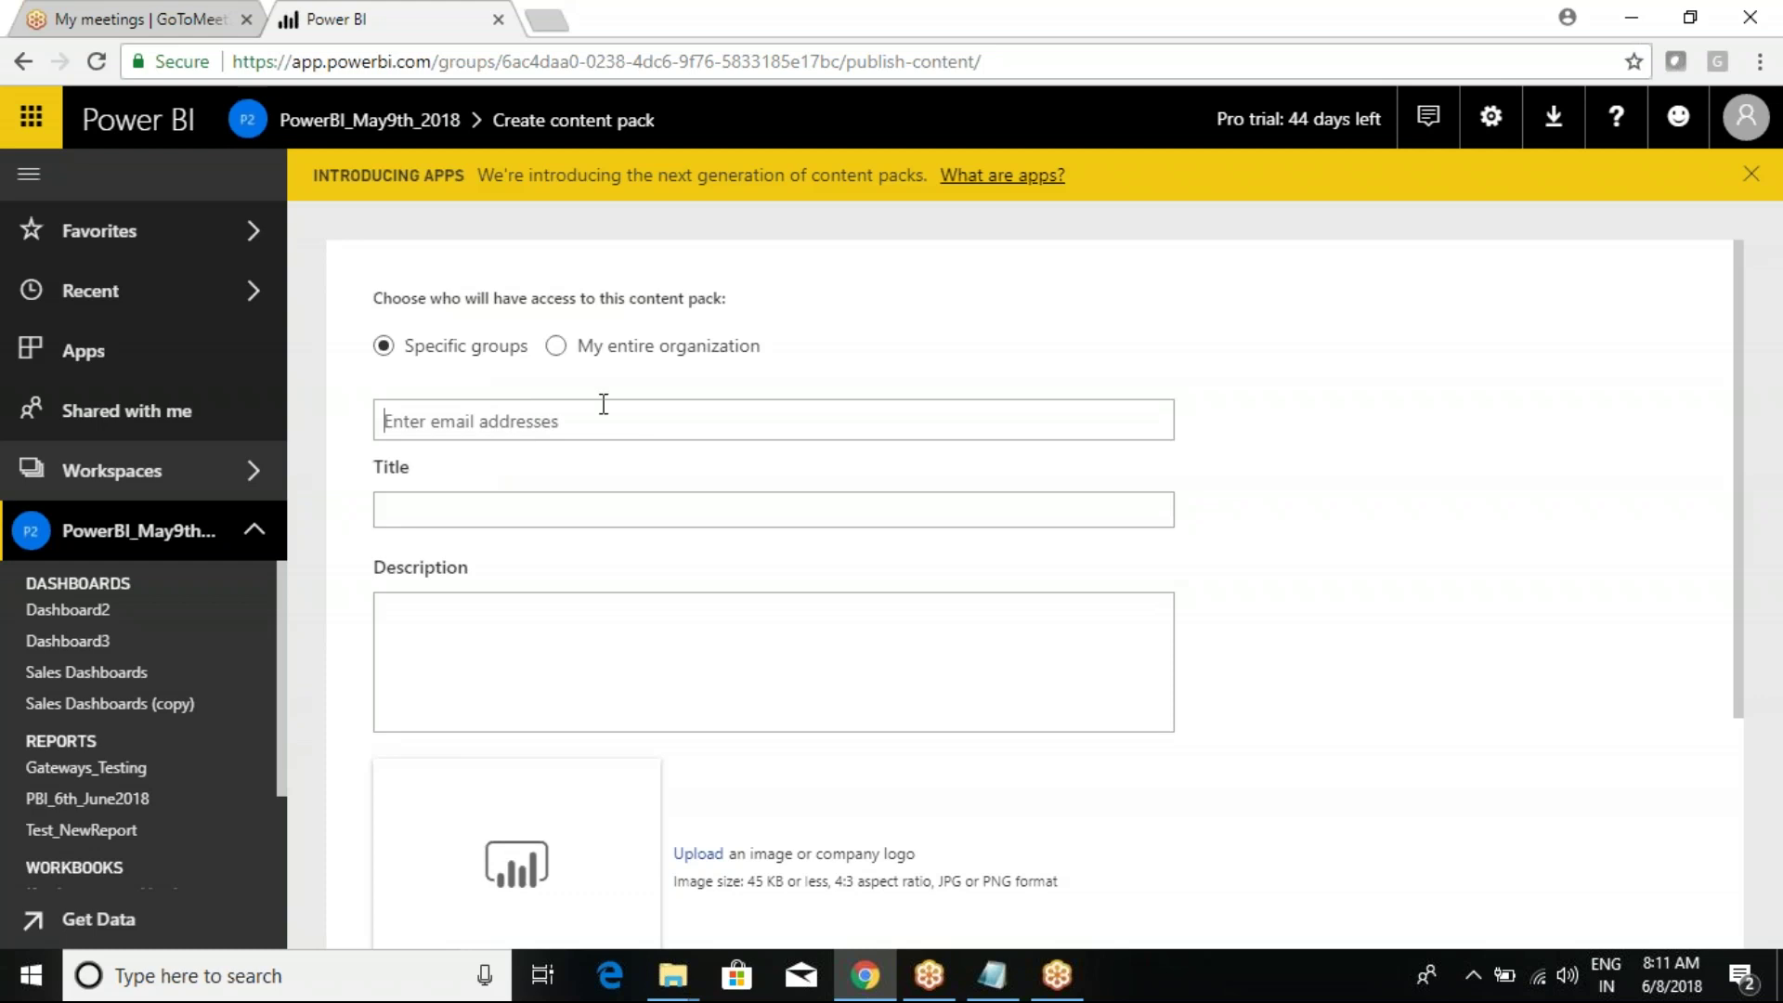
Step: Try the My entire organization access option, look through its form fields and return to Specific groups
left_click(557, 347)
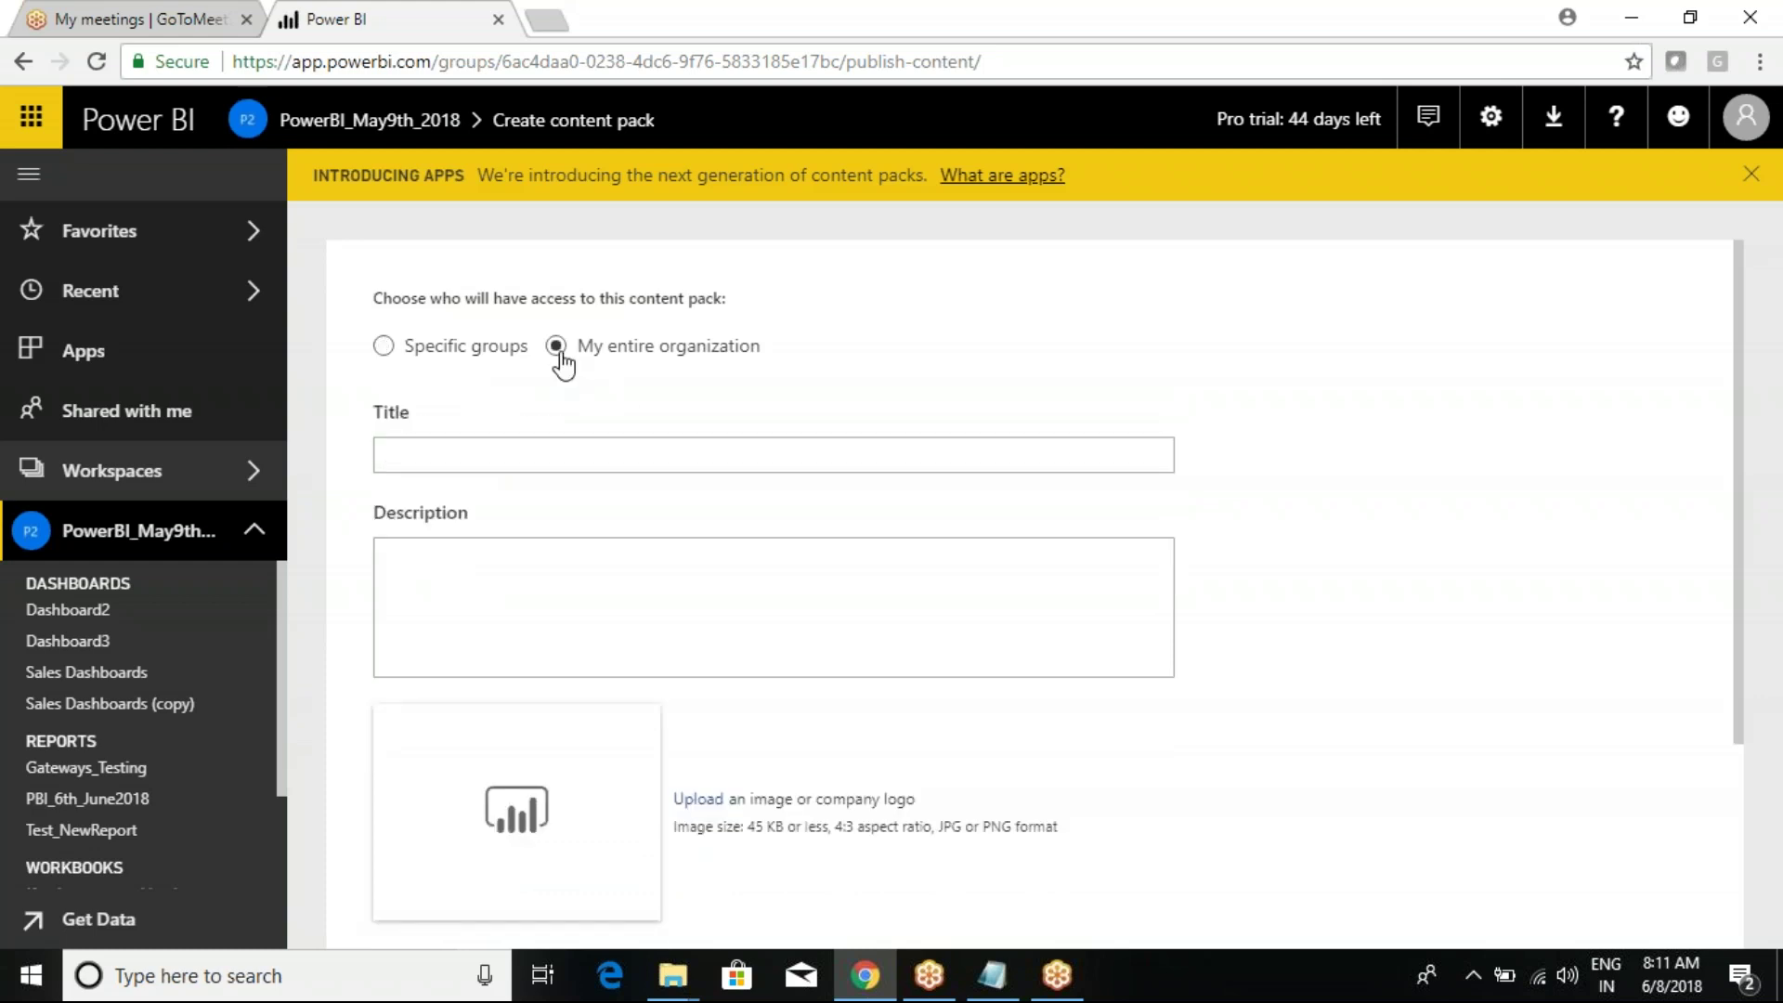
left_click(419, 455)
left_click(449, 562)
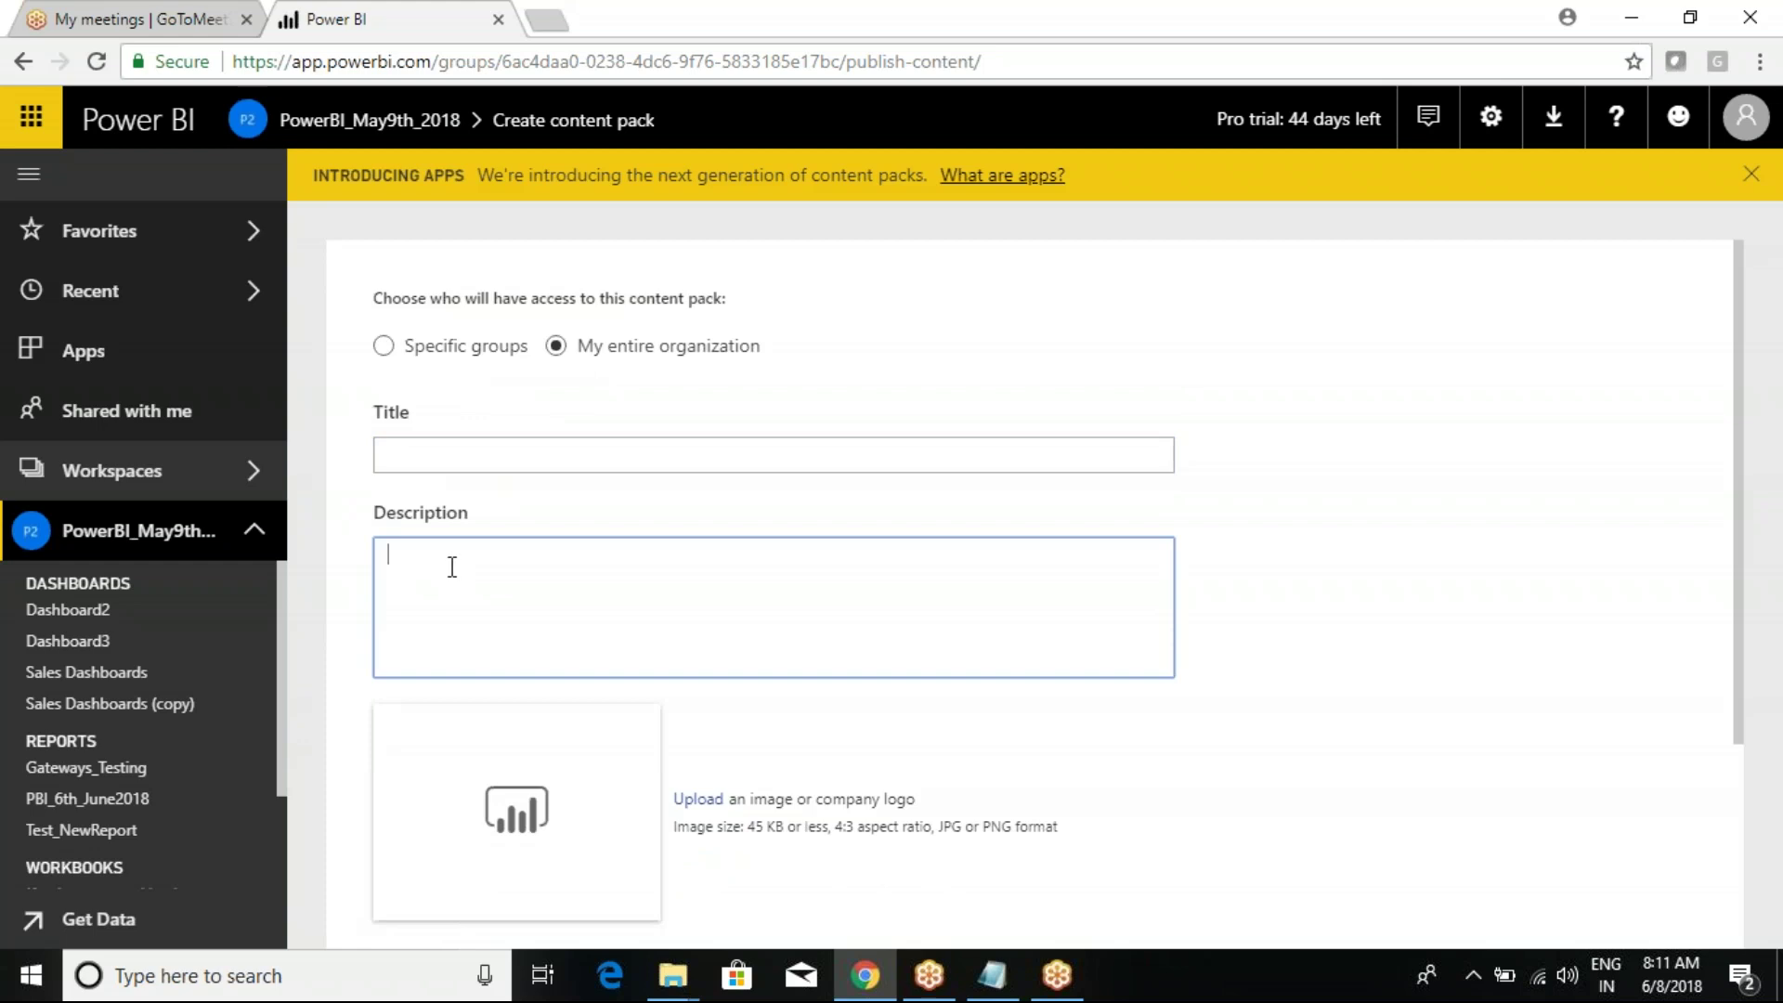
scroll(546, 617, "down", 3)
scroll(505, 521, "up", 3)
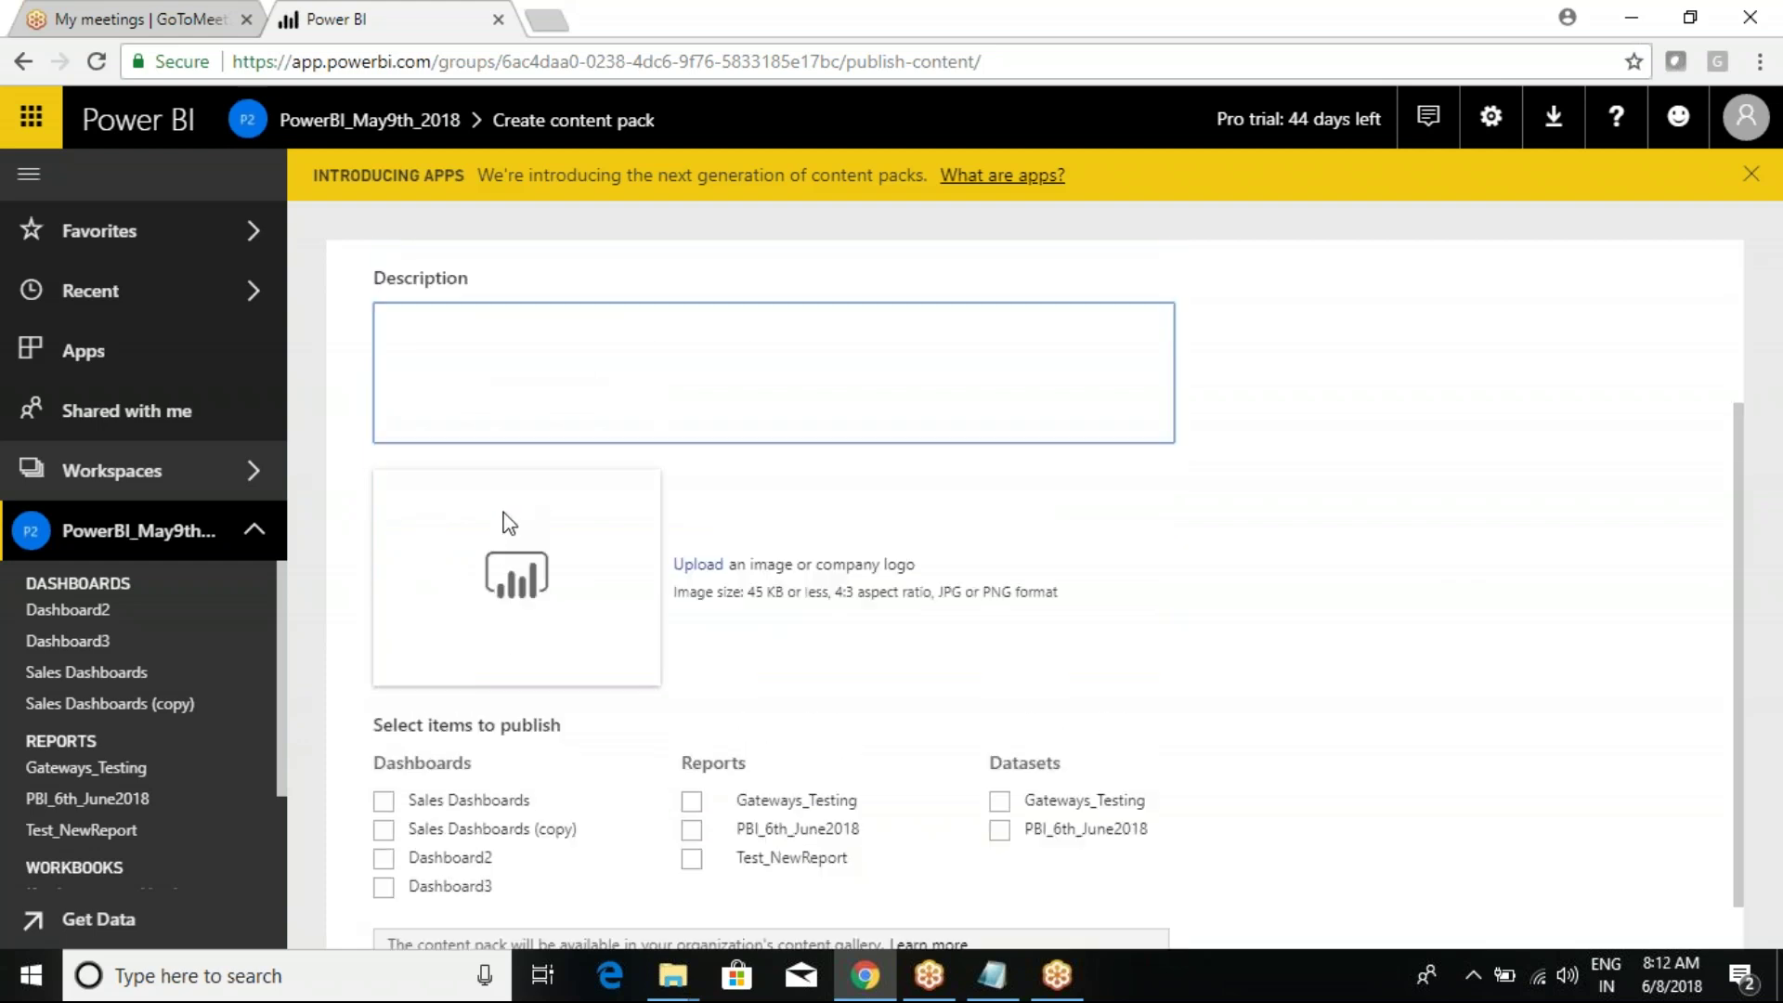
left_click(383, 347)
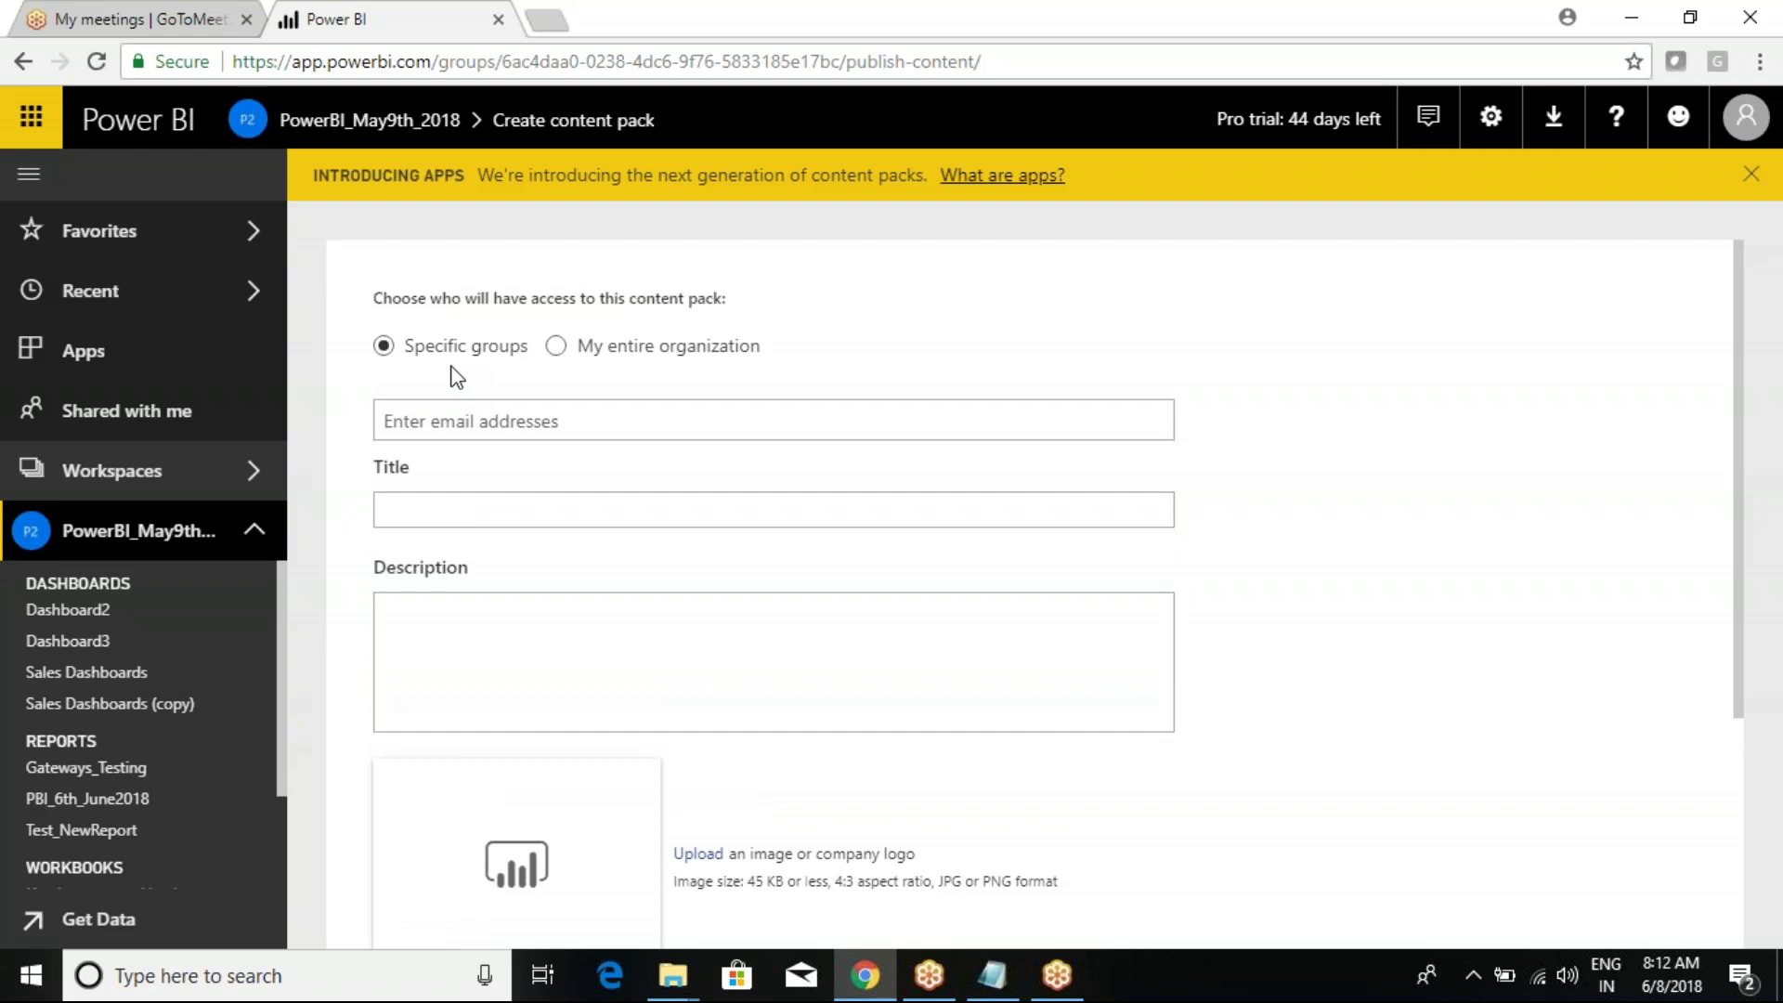
Step: Go over the logo upload area and compare the dashboards offered for publishing with those in the workspace
scroll(474, 502, "down", 4)
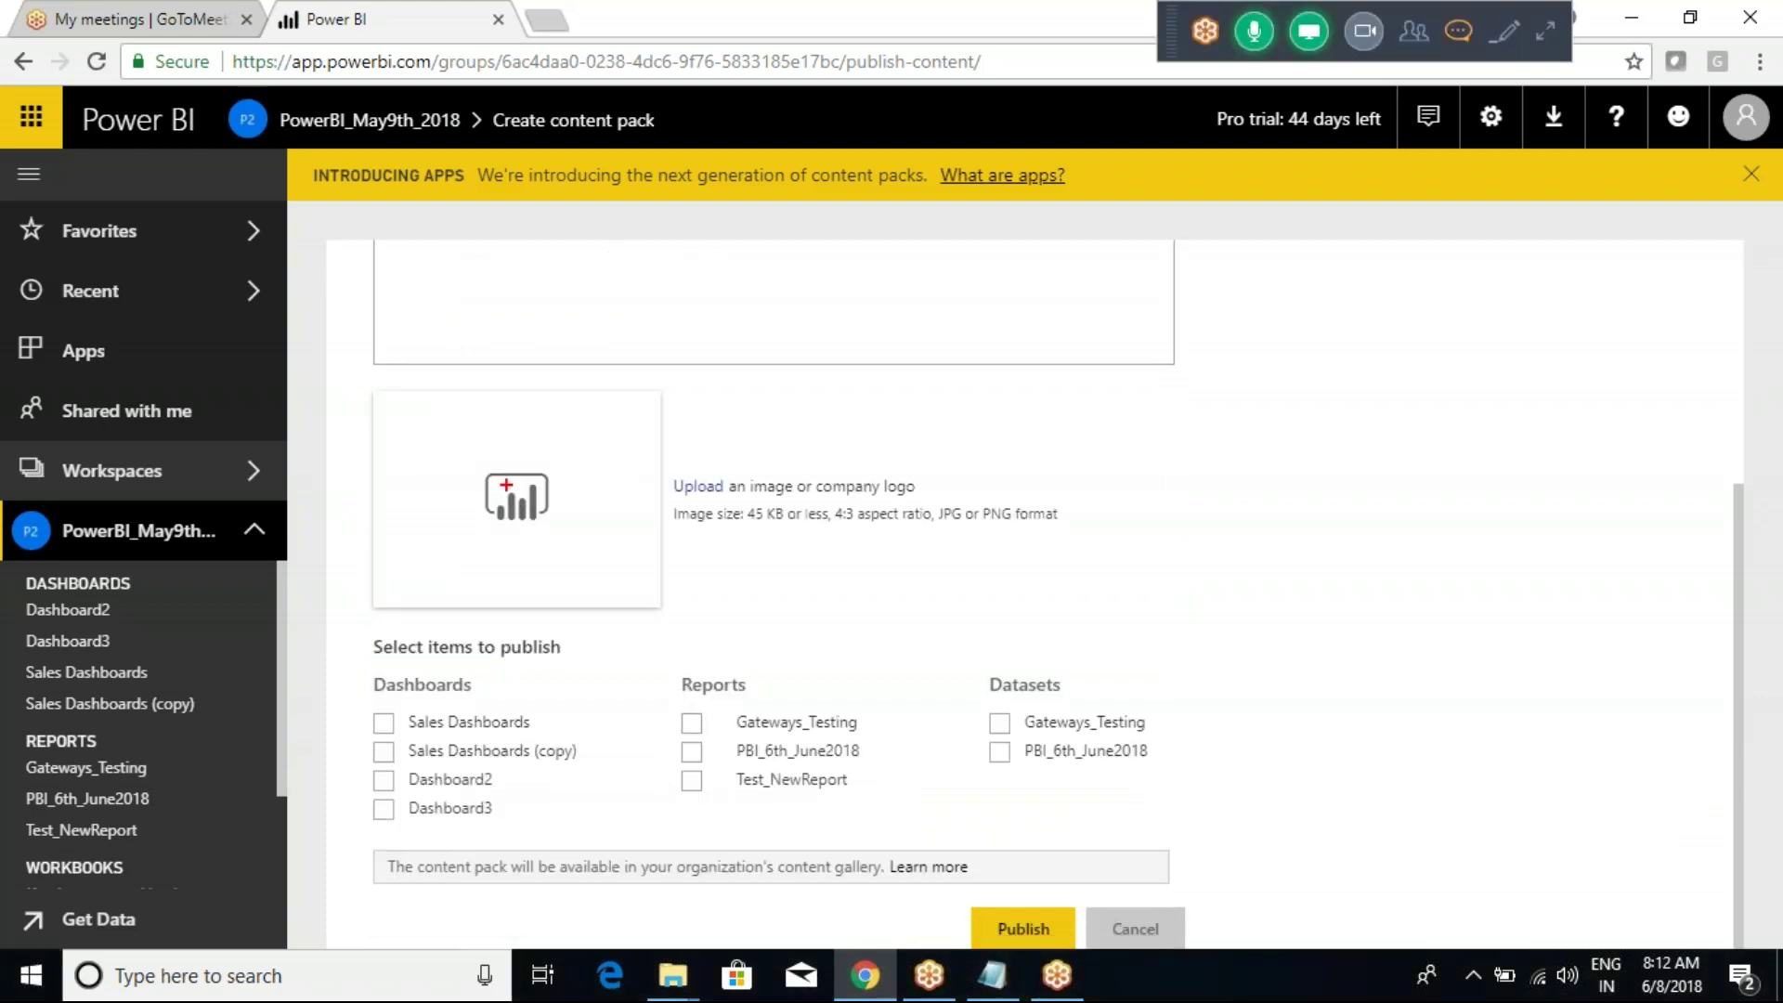
mouse_move(360, 376)
left_mouse_down()
mouse_move(570, 552)
mouse_move(653, 584)
mouse_move(1125, 594)
left_mouse_up()
left_click_drag(838, 533, 919, 461)
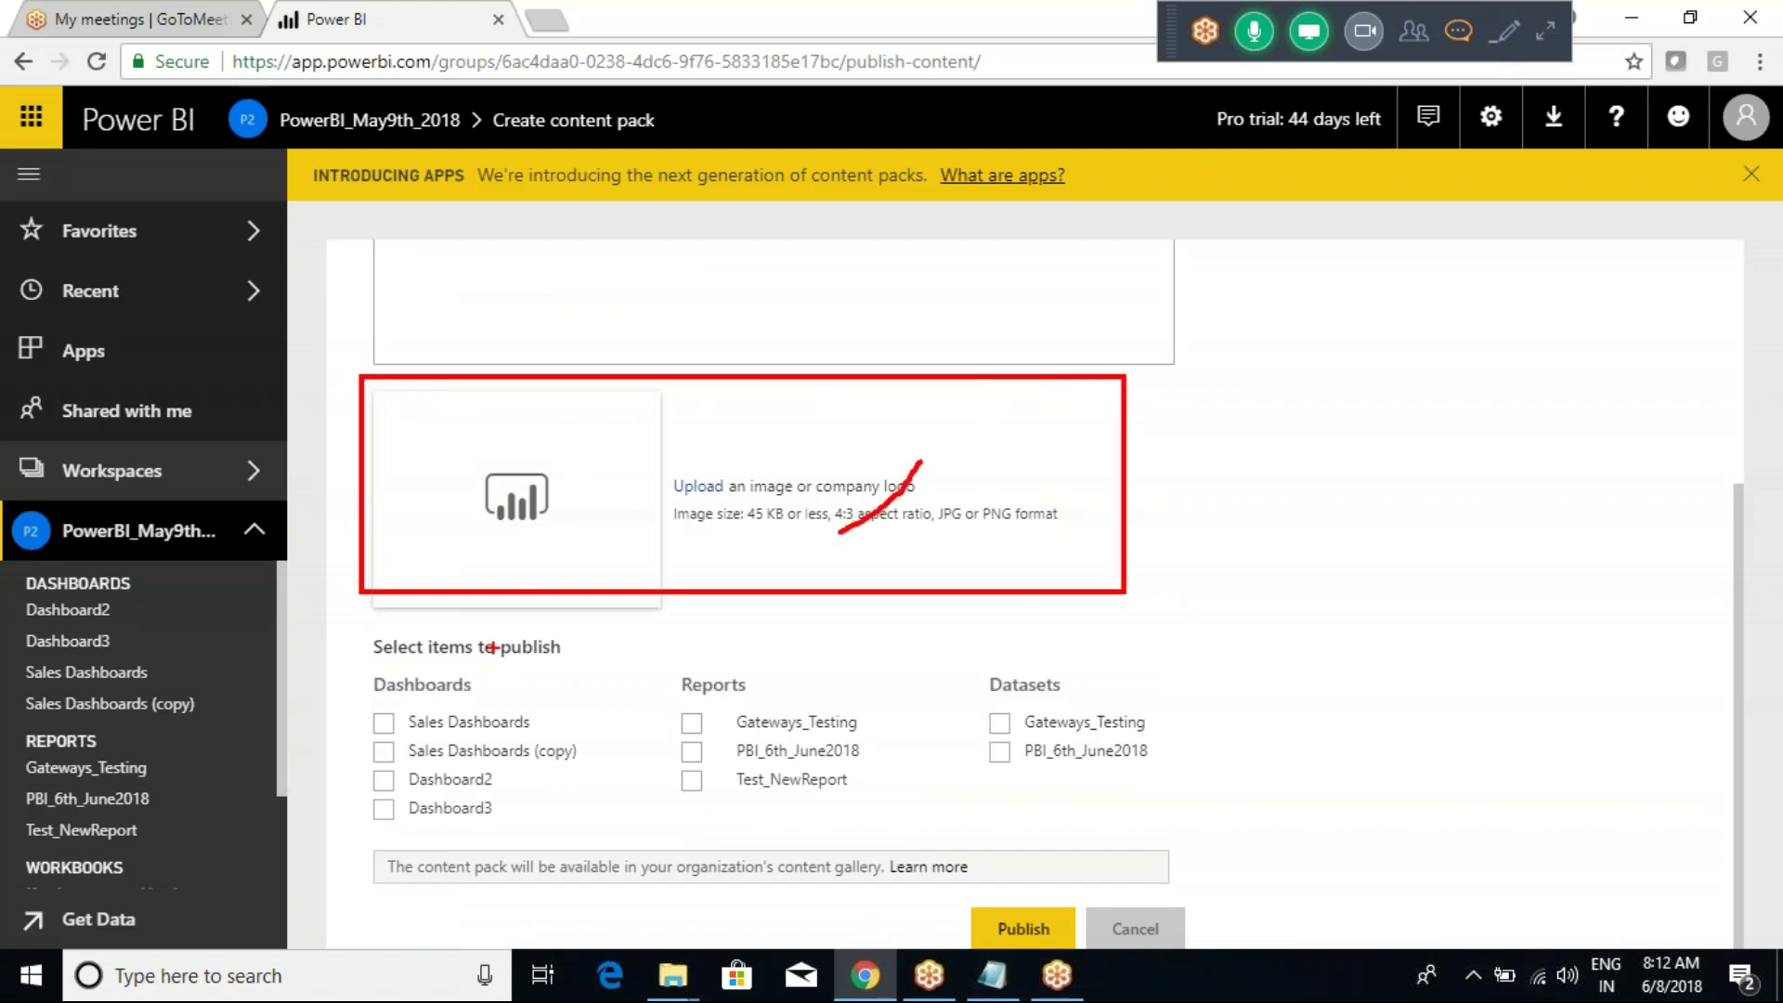
left_click_drag(345, 727, 376, 691)
mouse_move(346, 759)
left_mouse_down()
mouse_move(360, 732)
mouse_move(368, 762)
left_mouse_up()
left_click_drag(346, 829, 367, 800)
left_click_drag(5, 566, 223, 728)
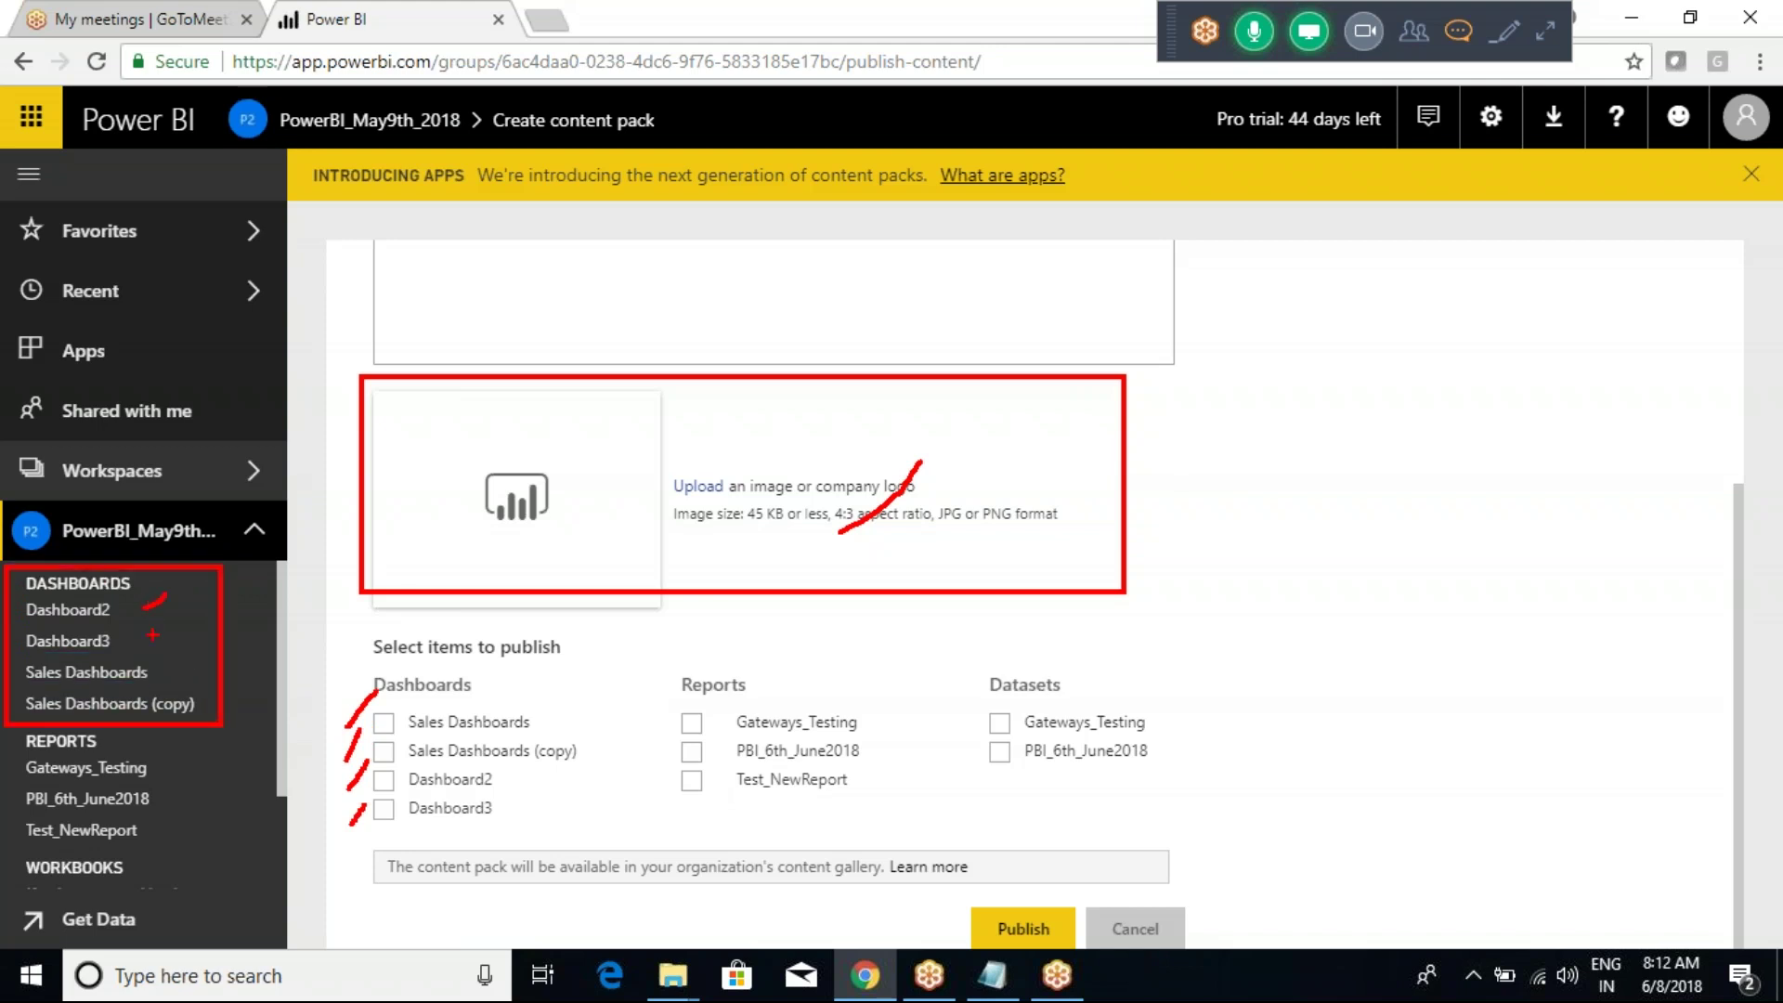
left_click_drag(156, 665, 182, 643)
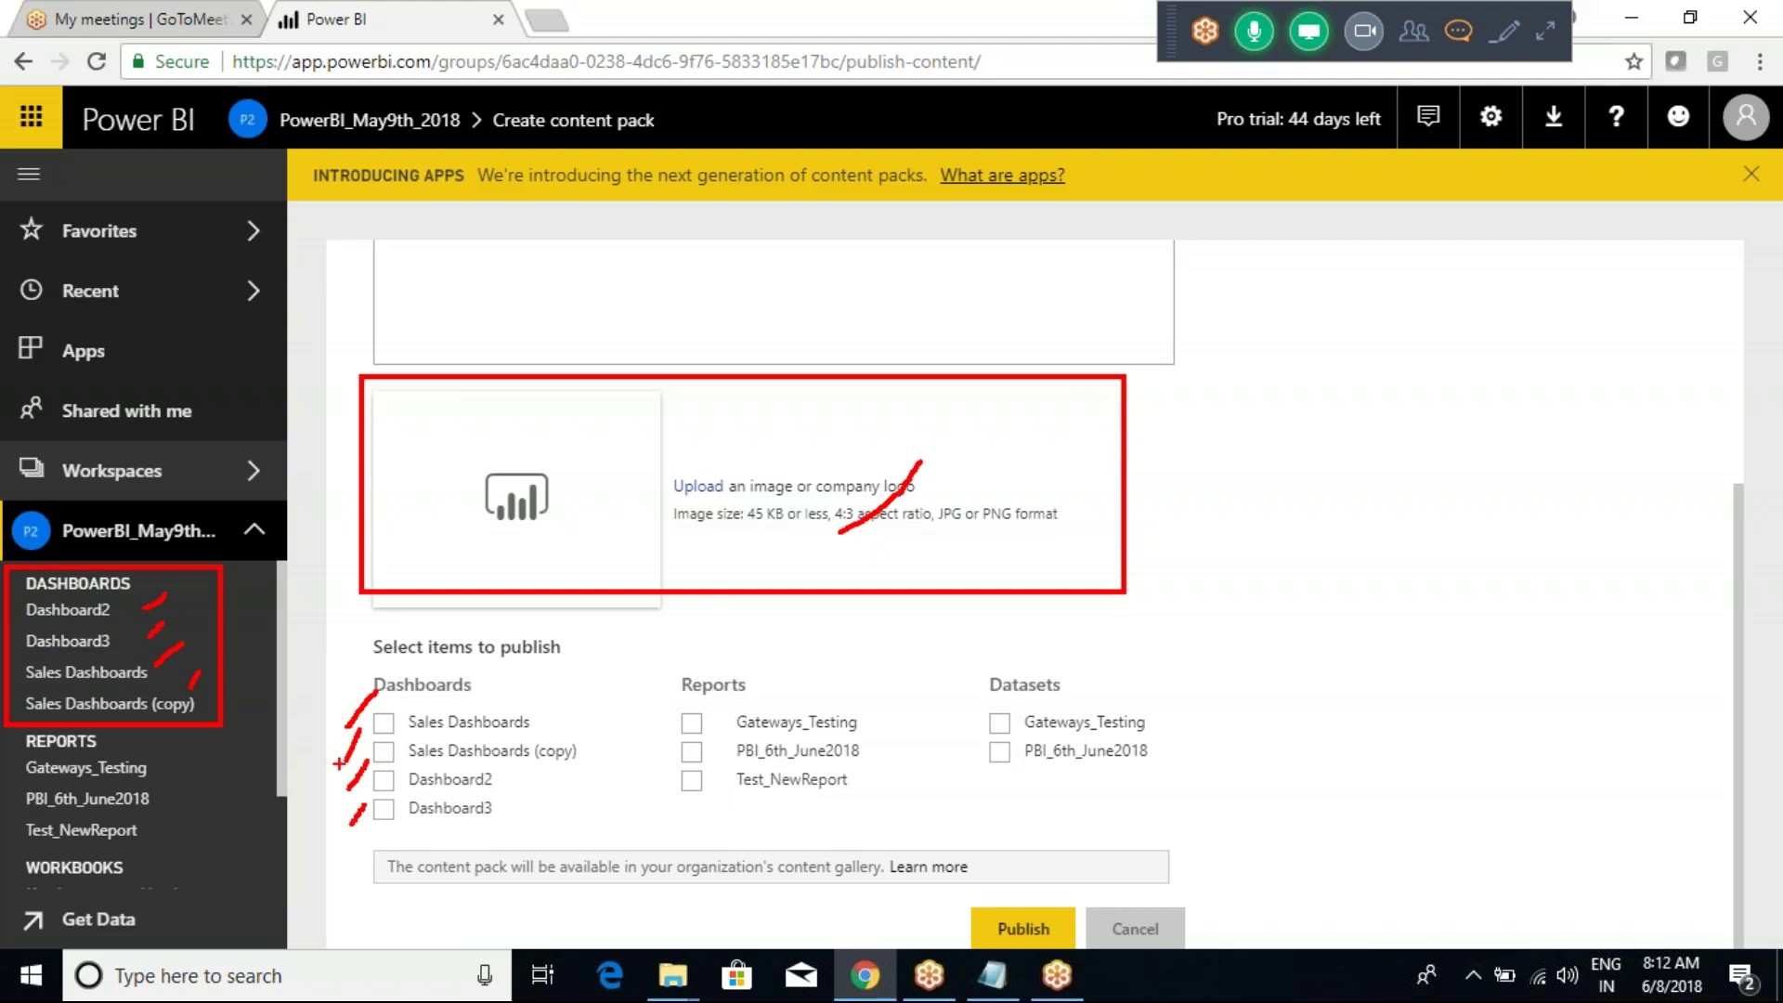
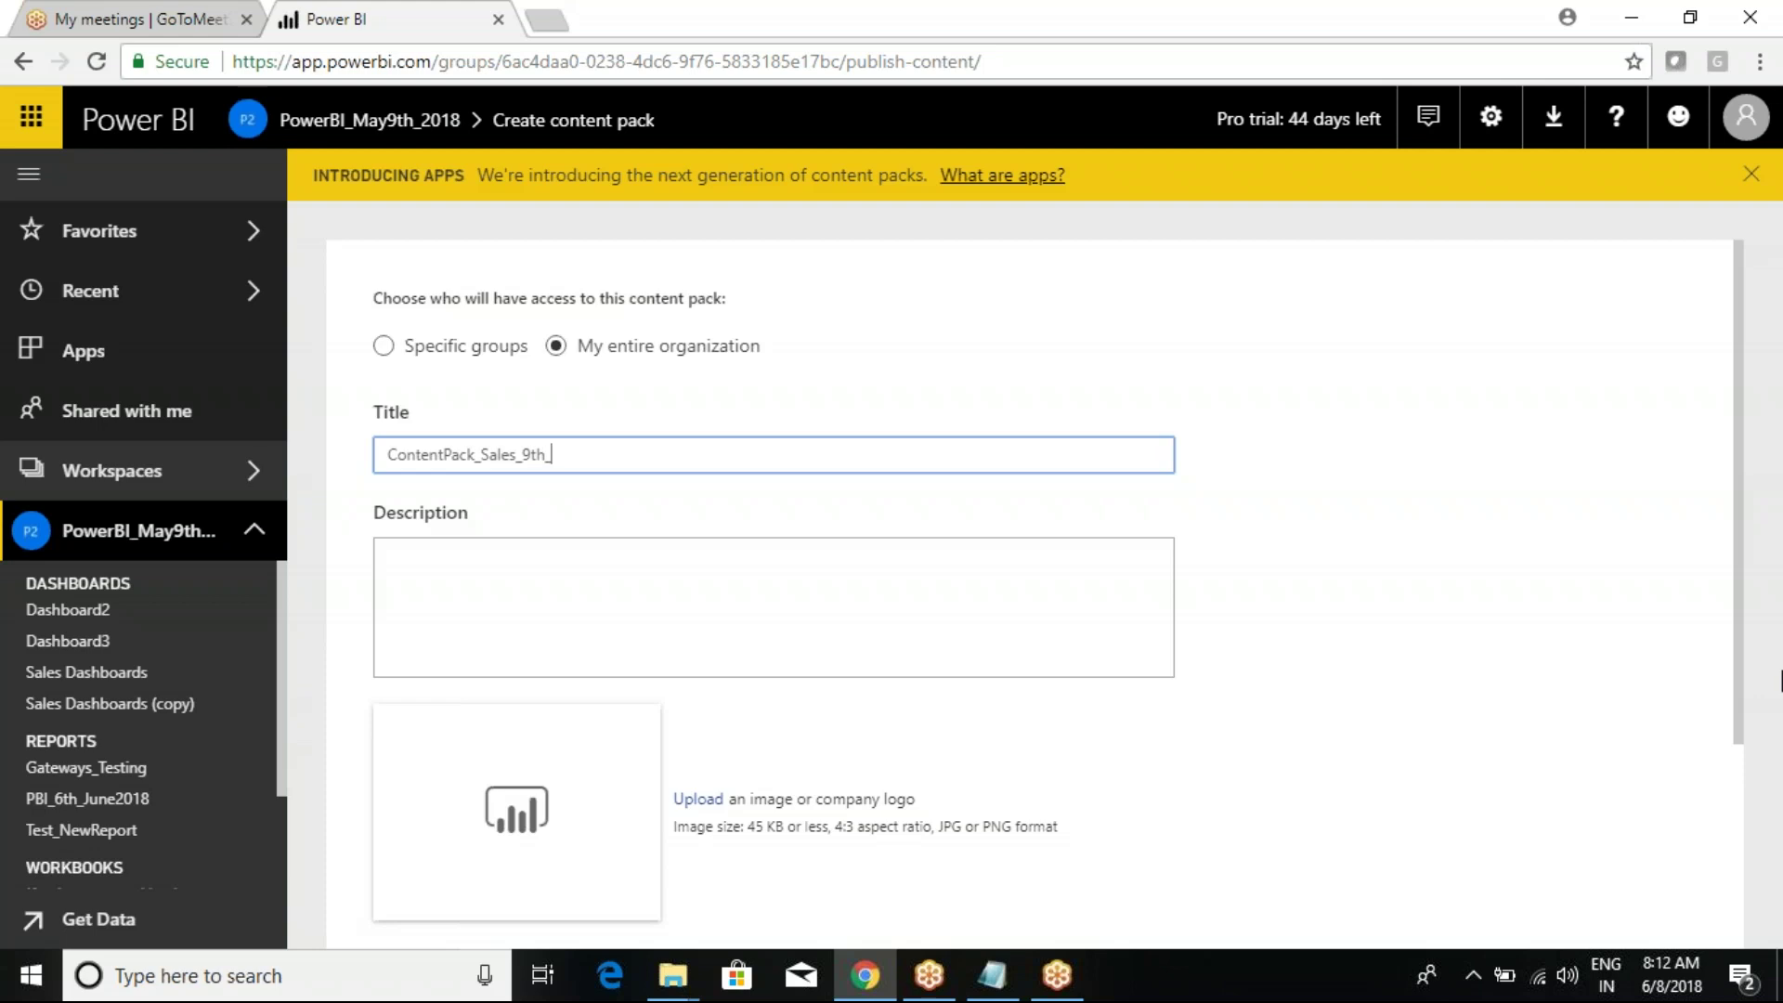
Step: Title the content pack ContentPack_Sales_9th_may_2018 and enter a description starting with "testing" followed by dots
type("y_2018")
left_click(527, 600)
type("testing..........")
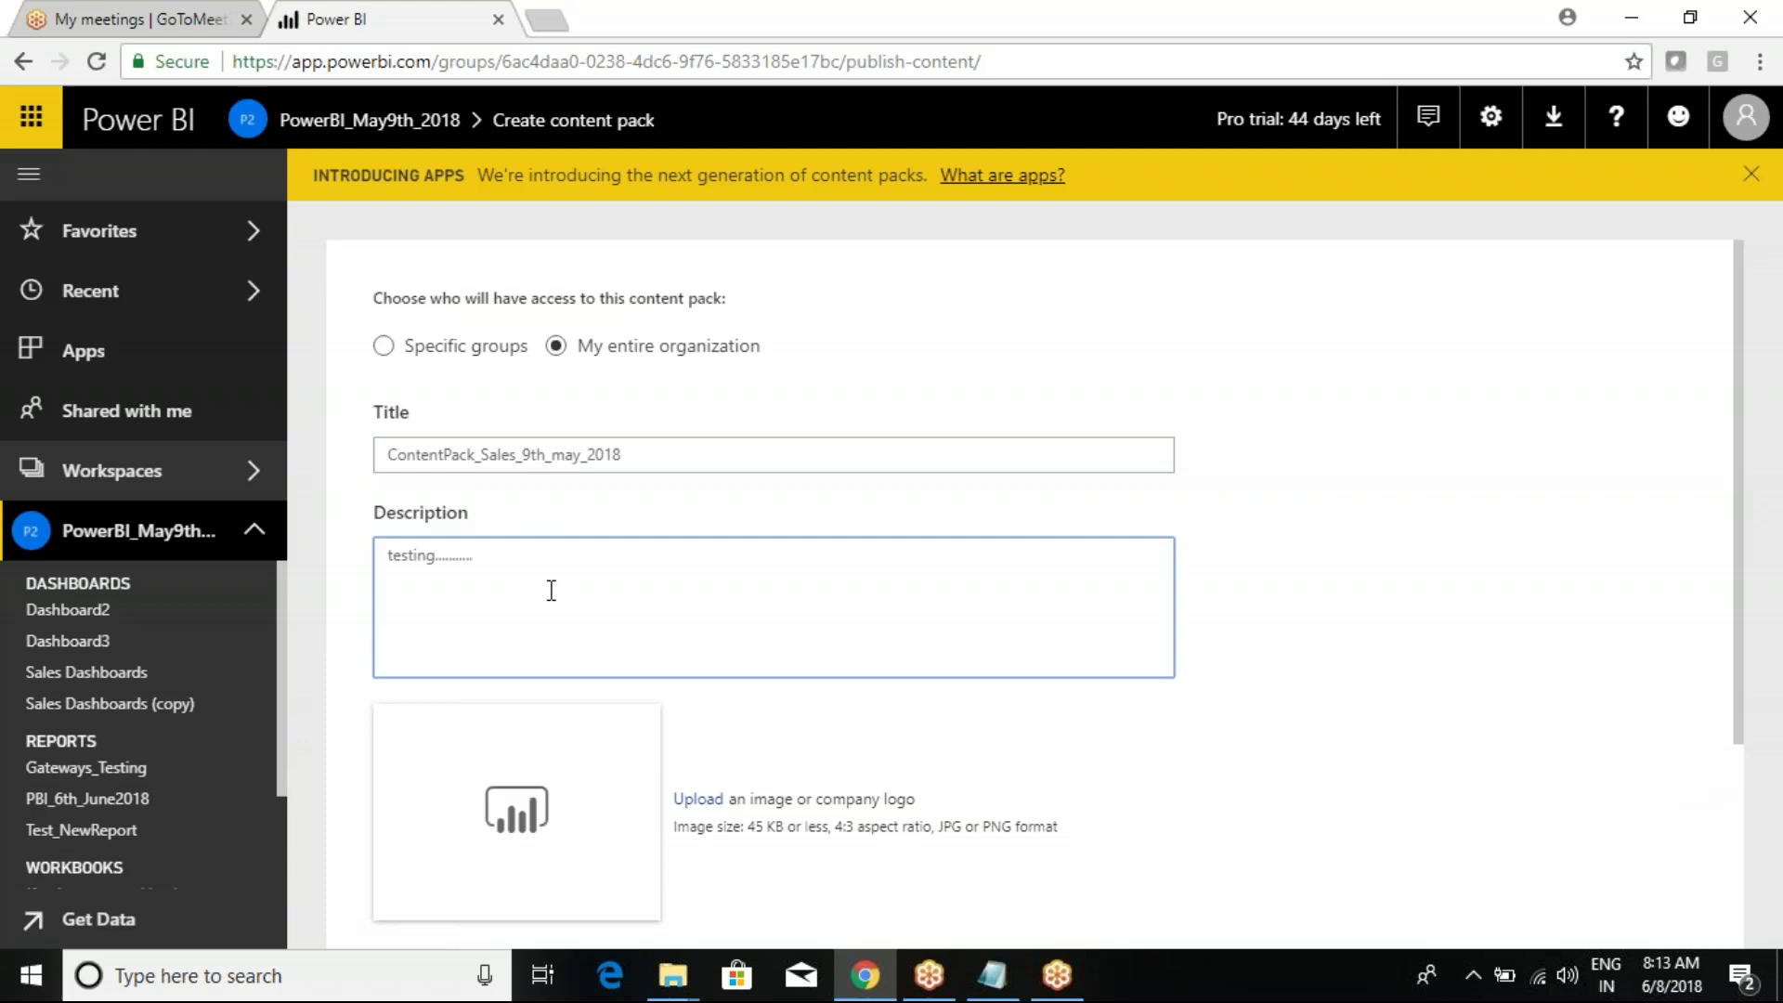
Step: Upload the Power BI PNG from the Power BI Batch(9th-April-2018) folder as the content pack image
scroll(557, 597, "down", 3)
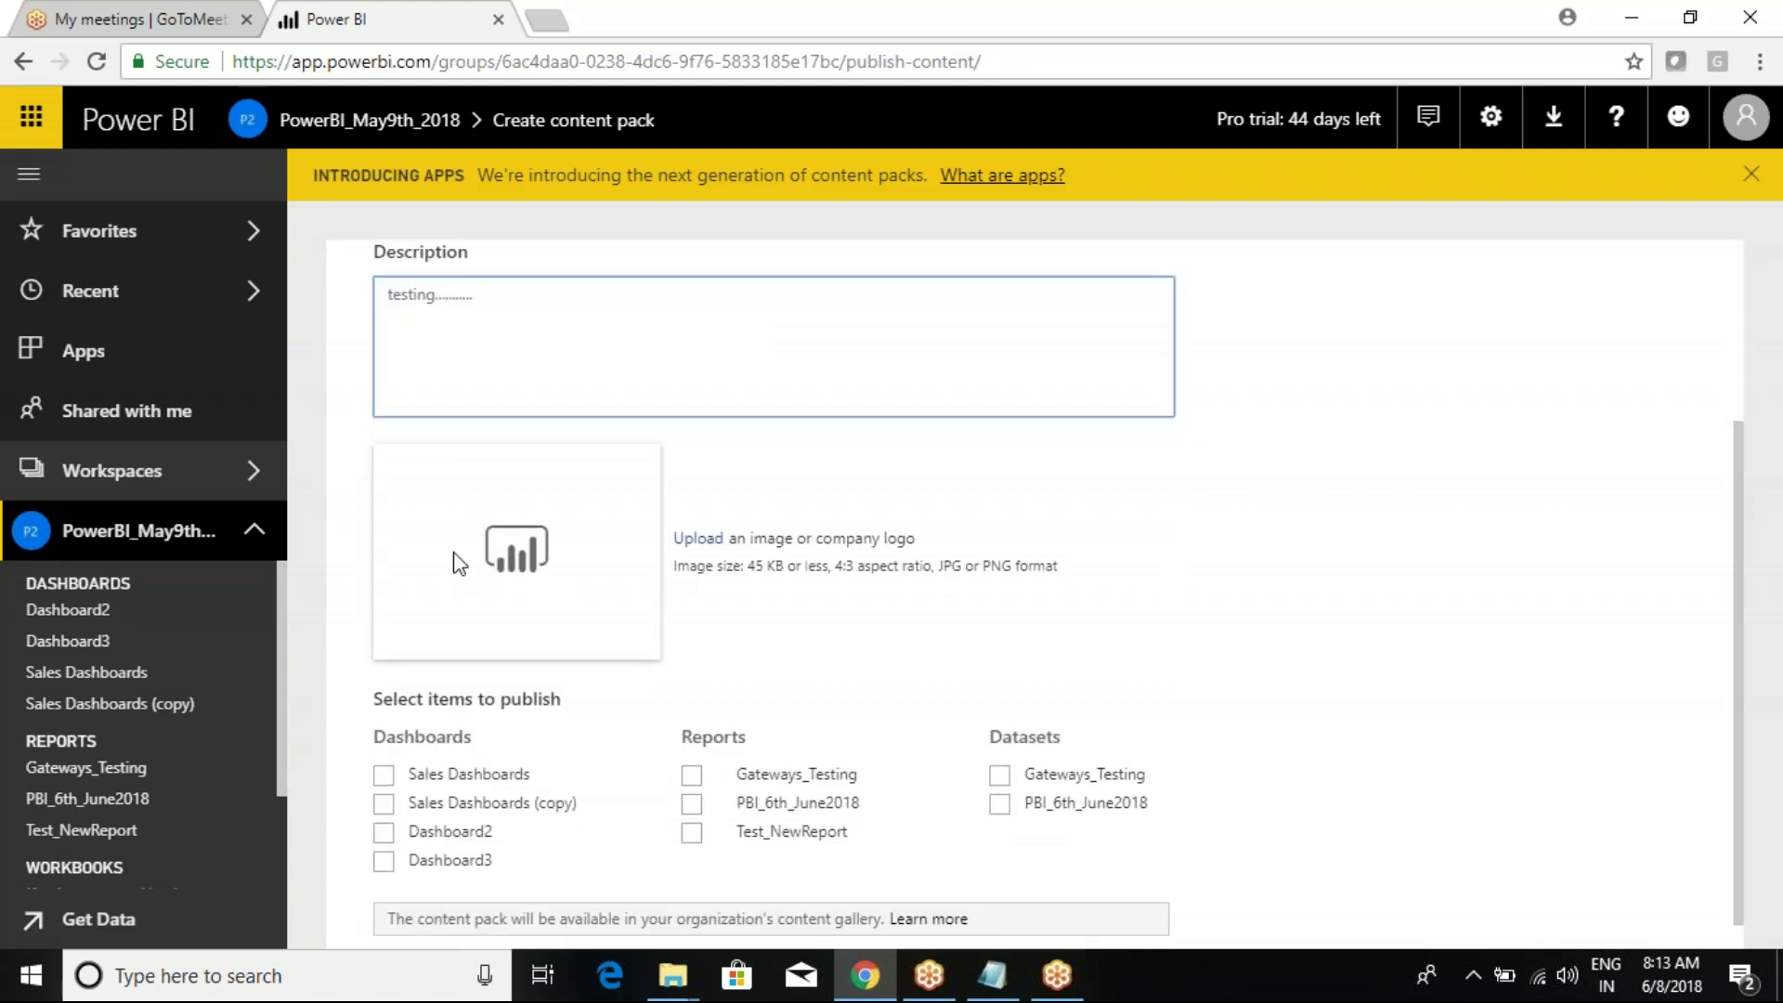
left_click(697, 538)
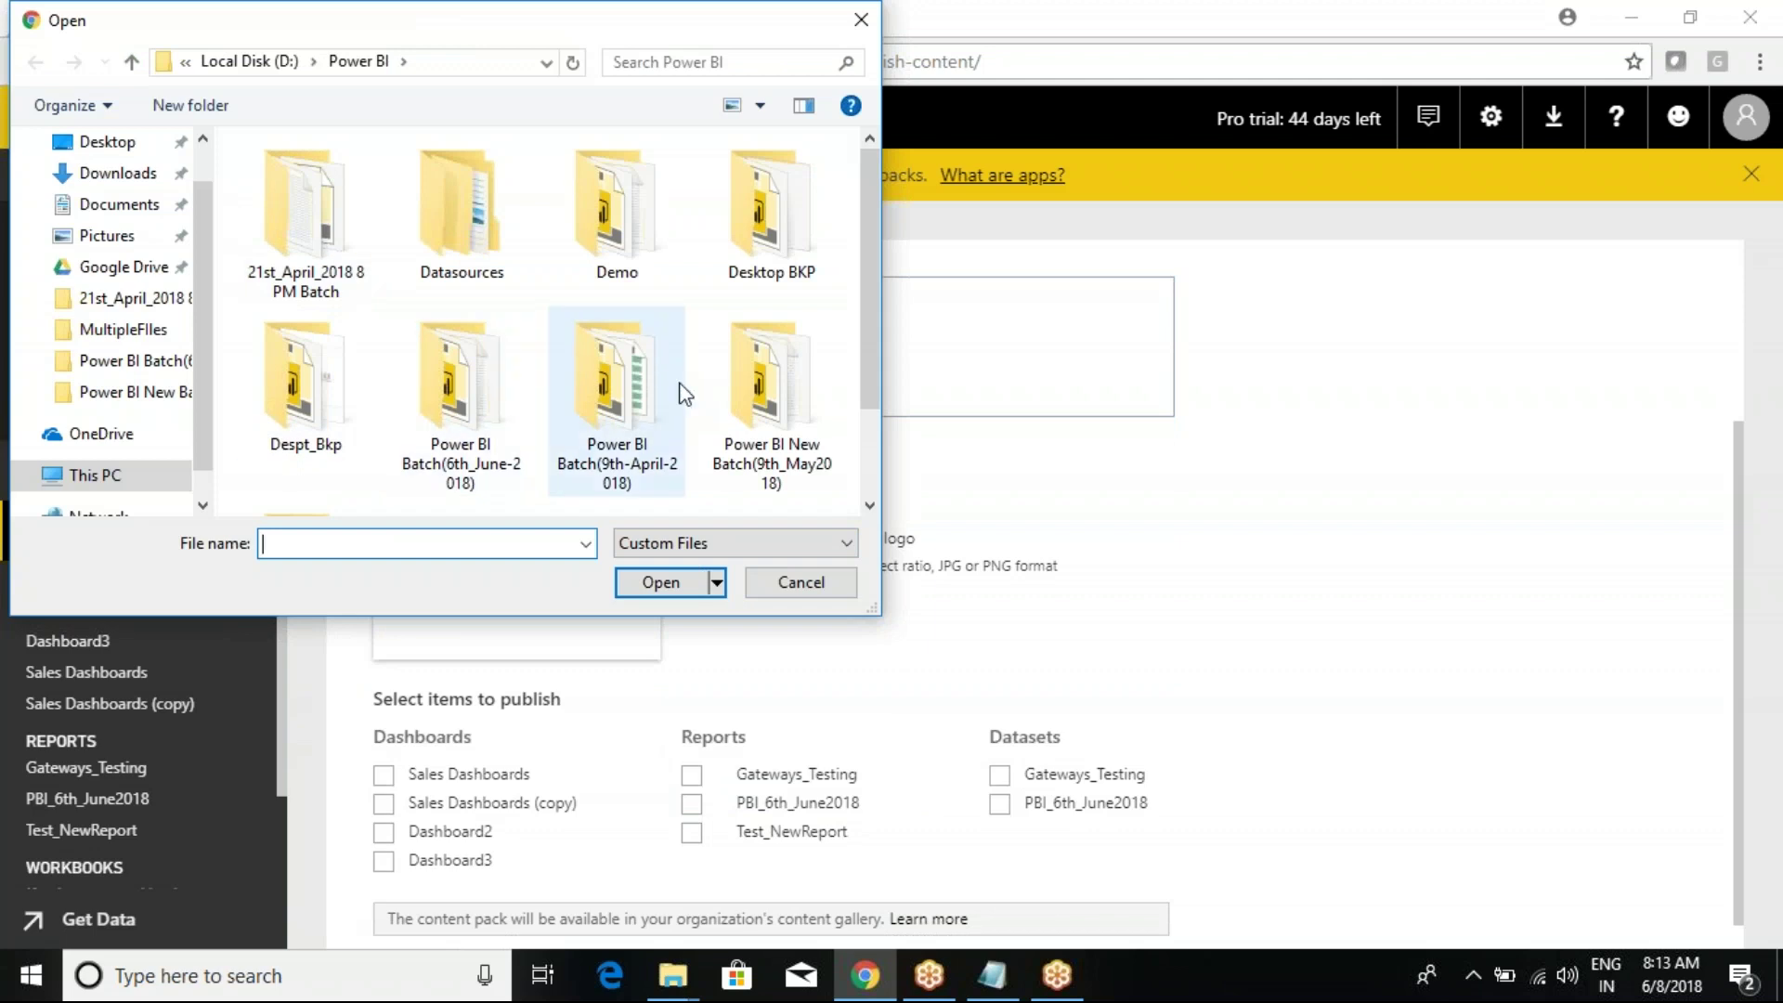
double_click(627, 455)
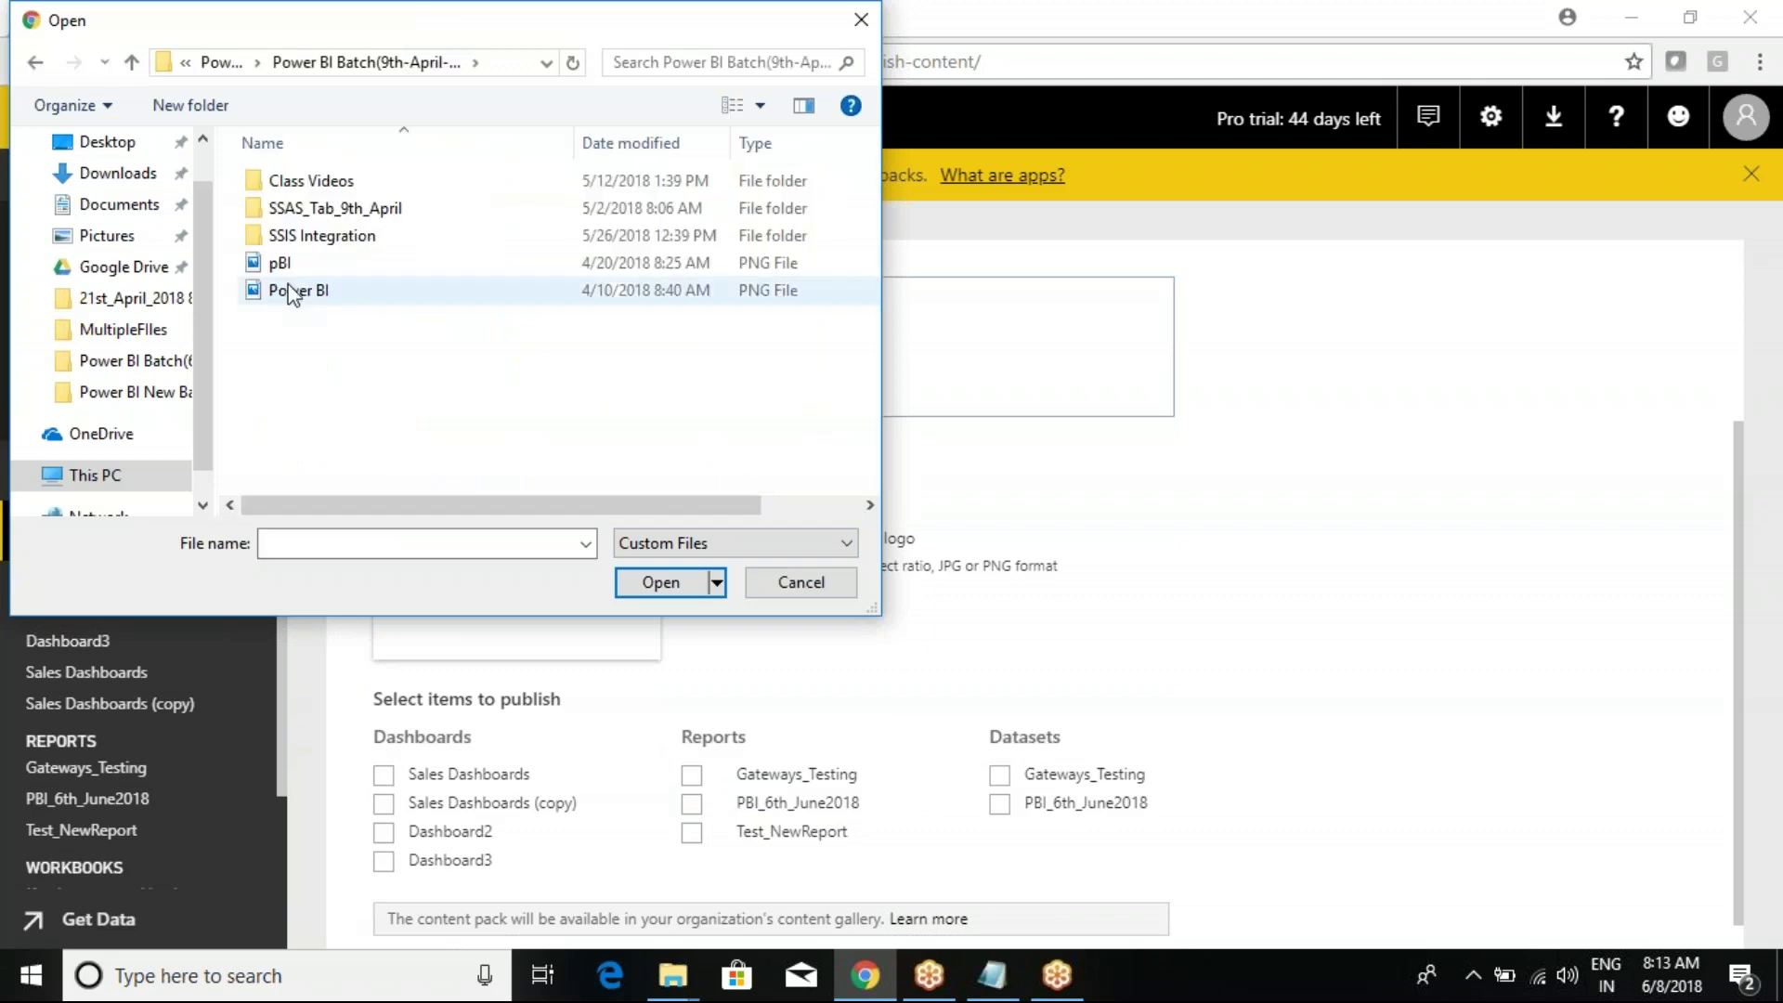
left_click(295, 290)
left_click(655, 582)
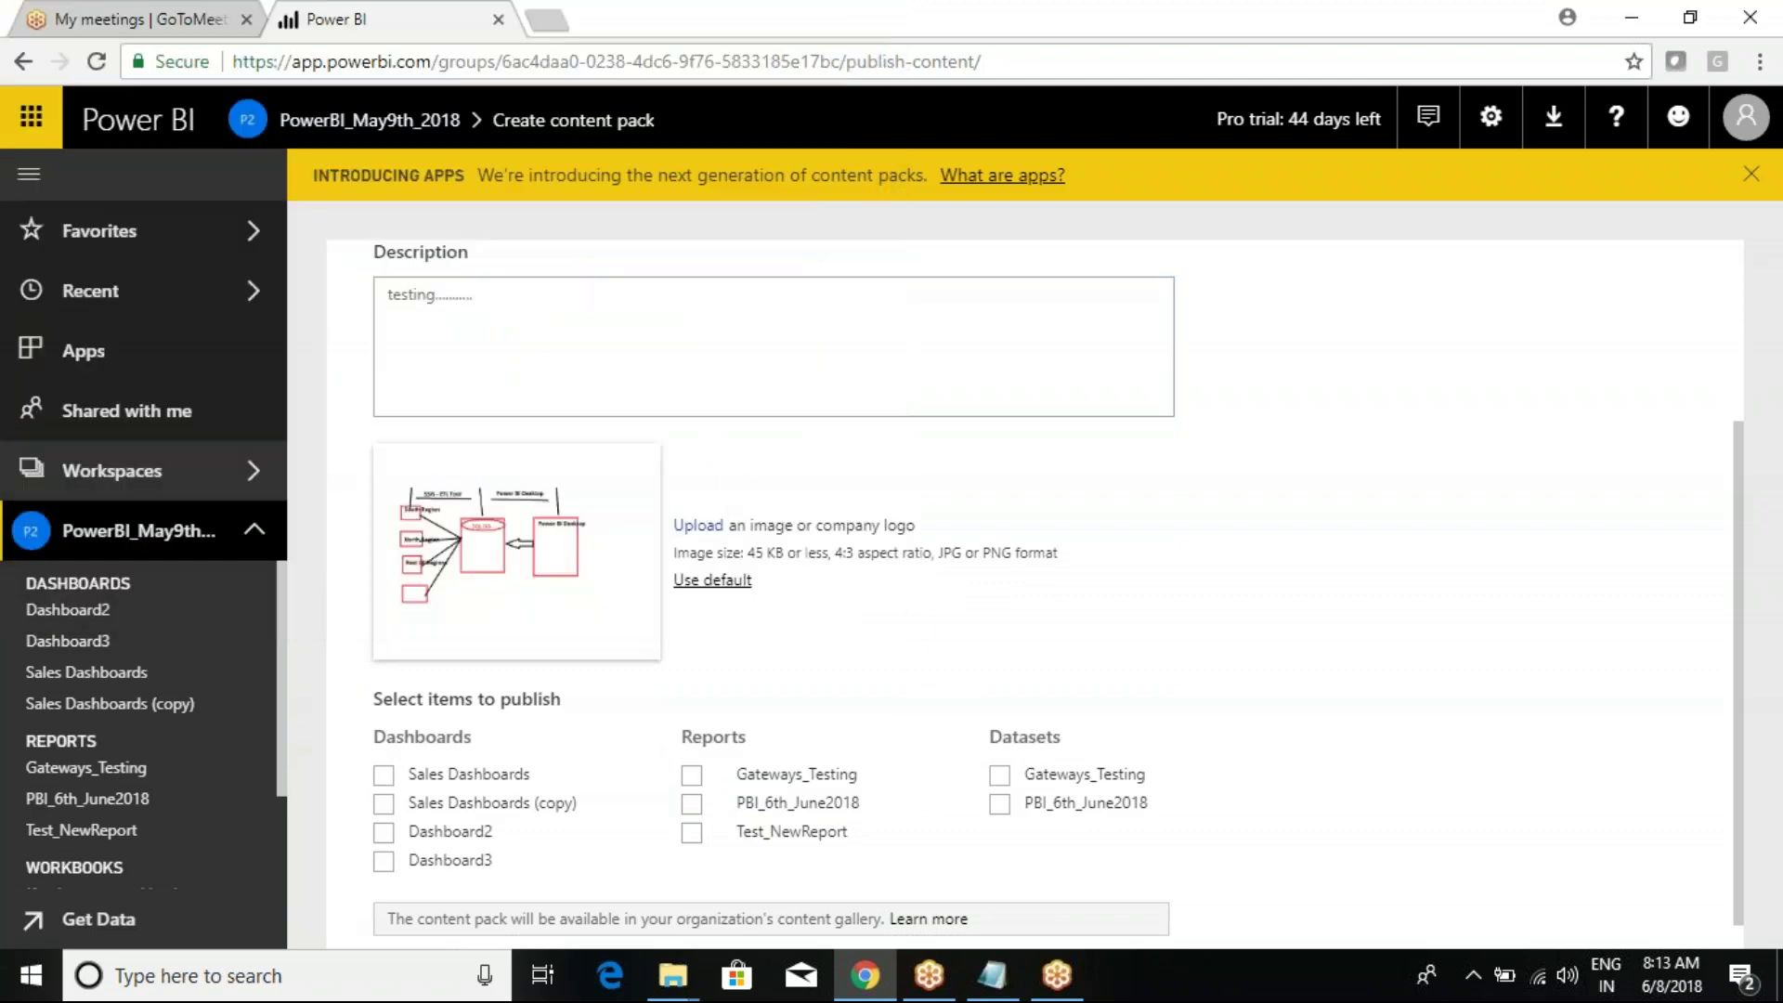
Step: Reset the content pack image to the default and upload the pBI PNG instead
left_click(724, 583)
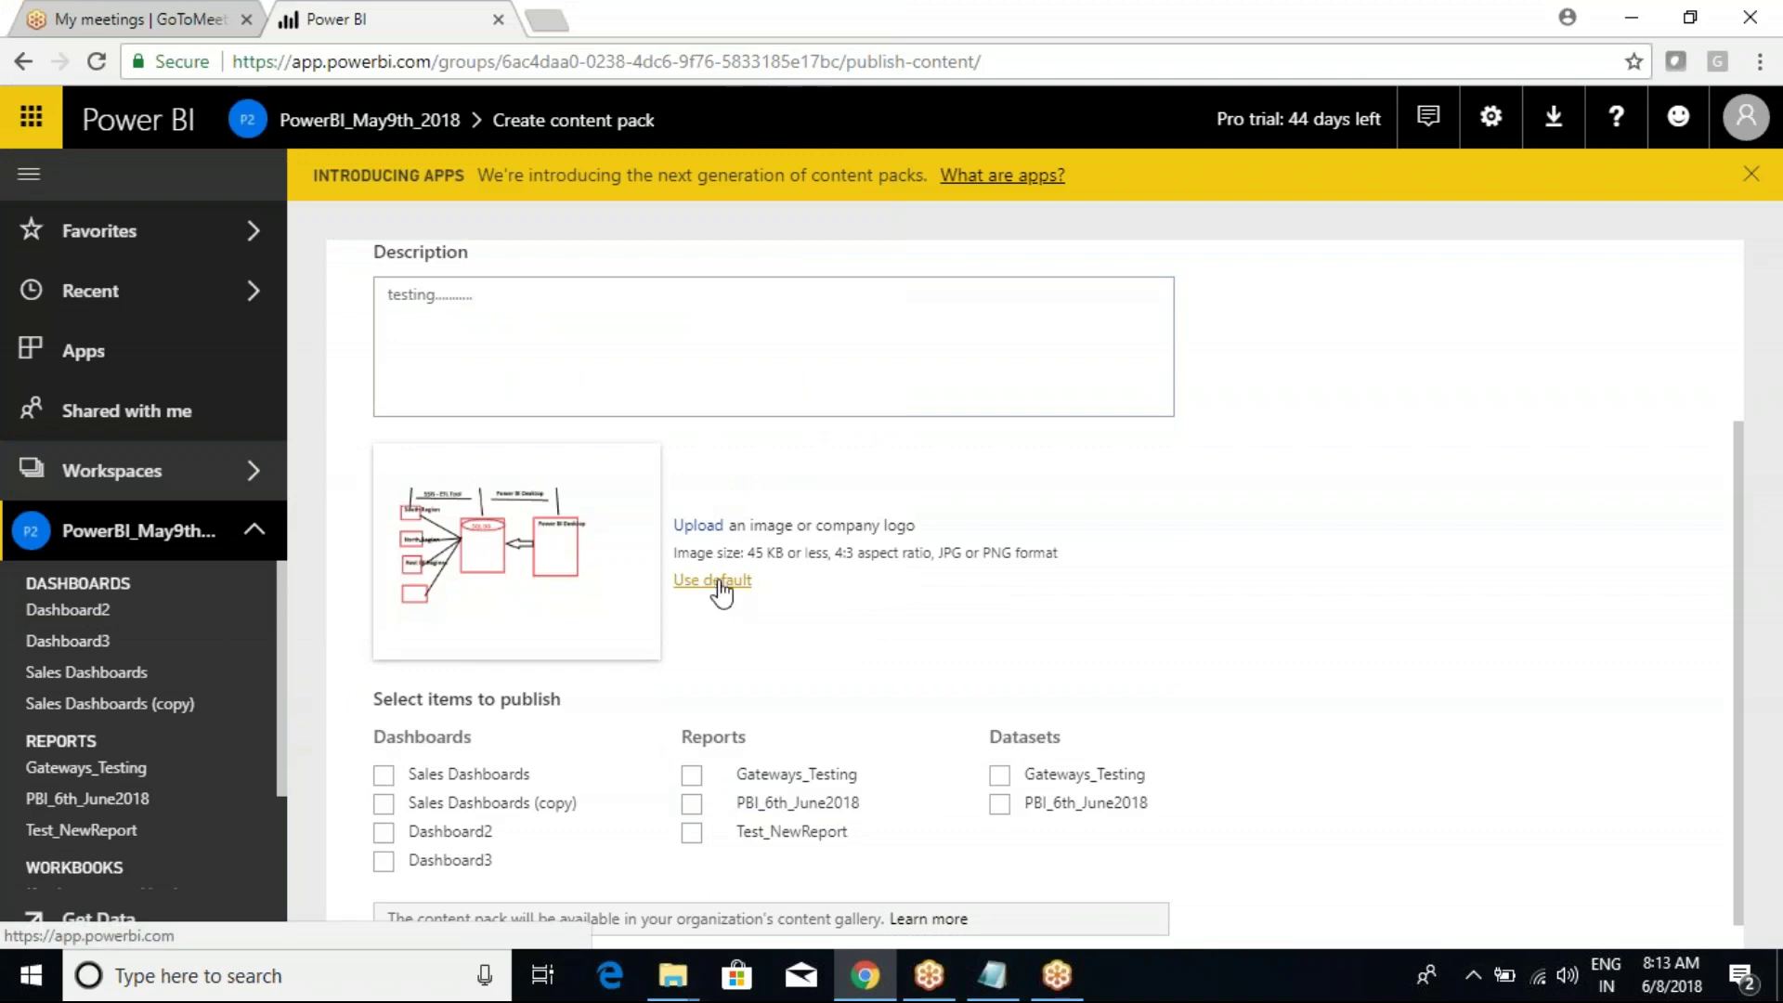
left_click(699, 539)
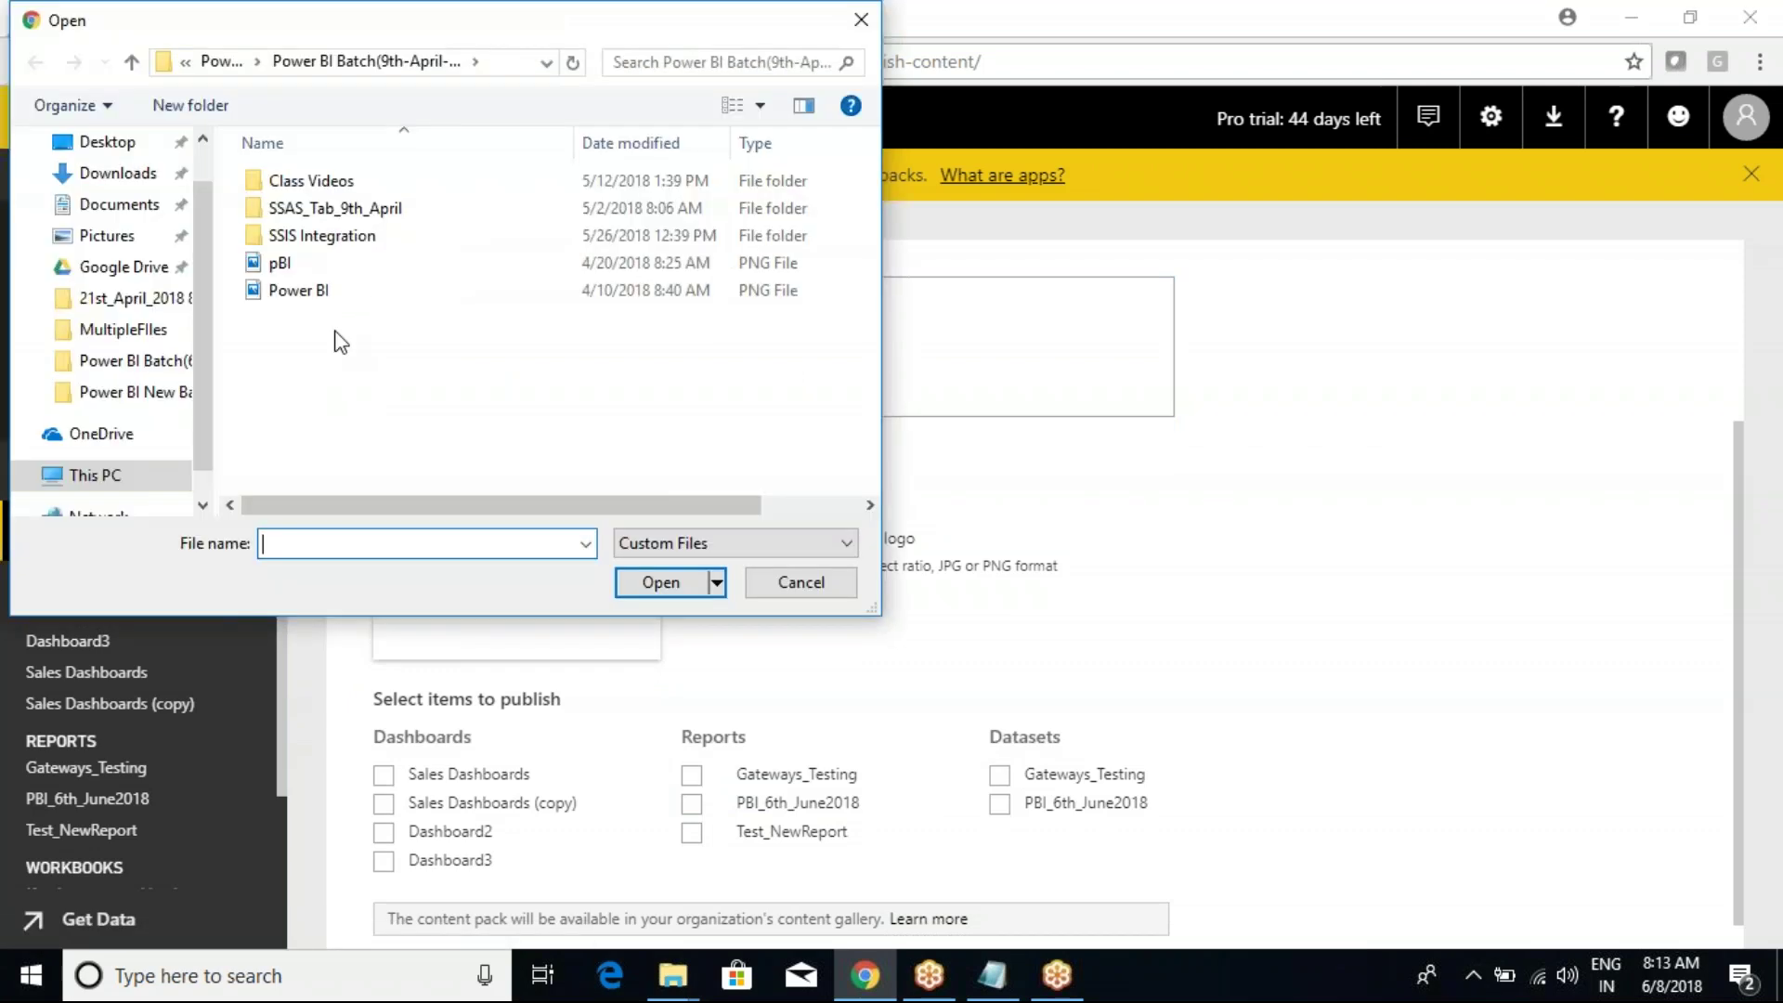
left_click(278, 263)
left_click(663, 583)
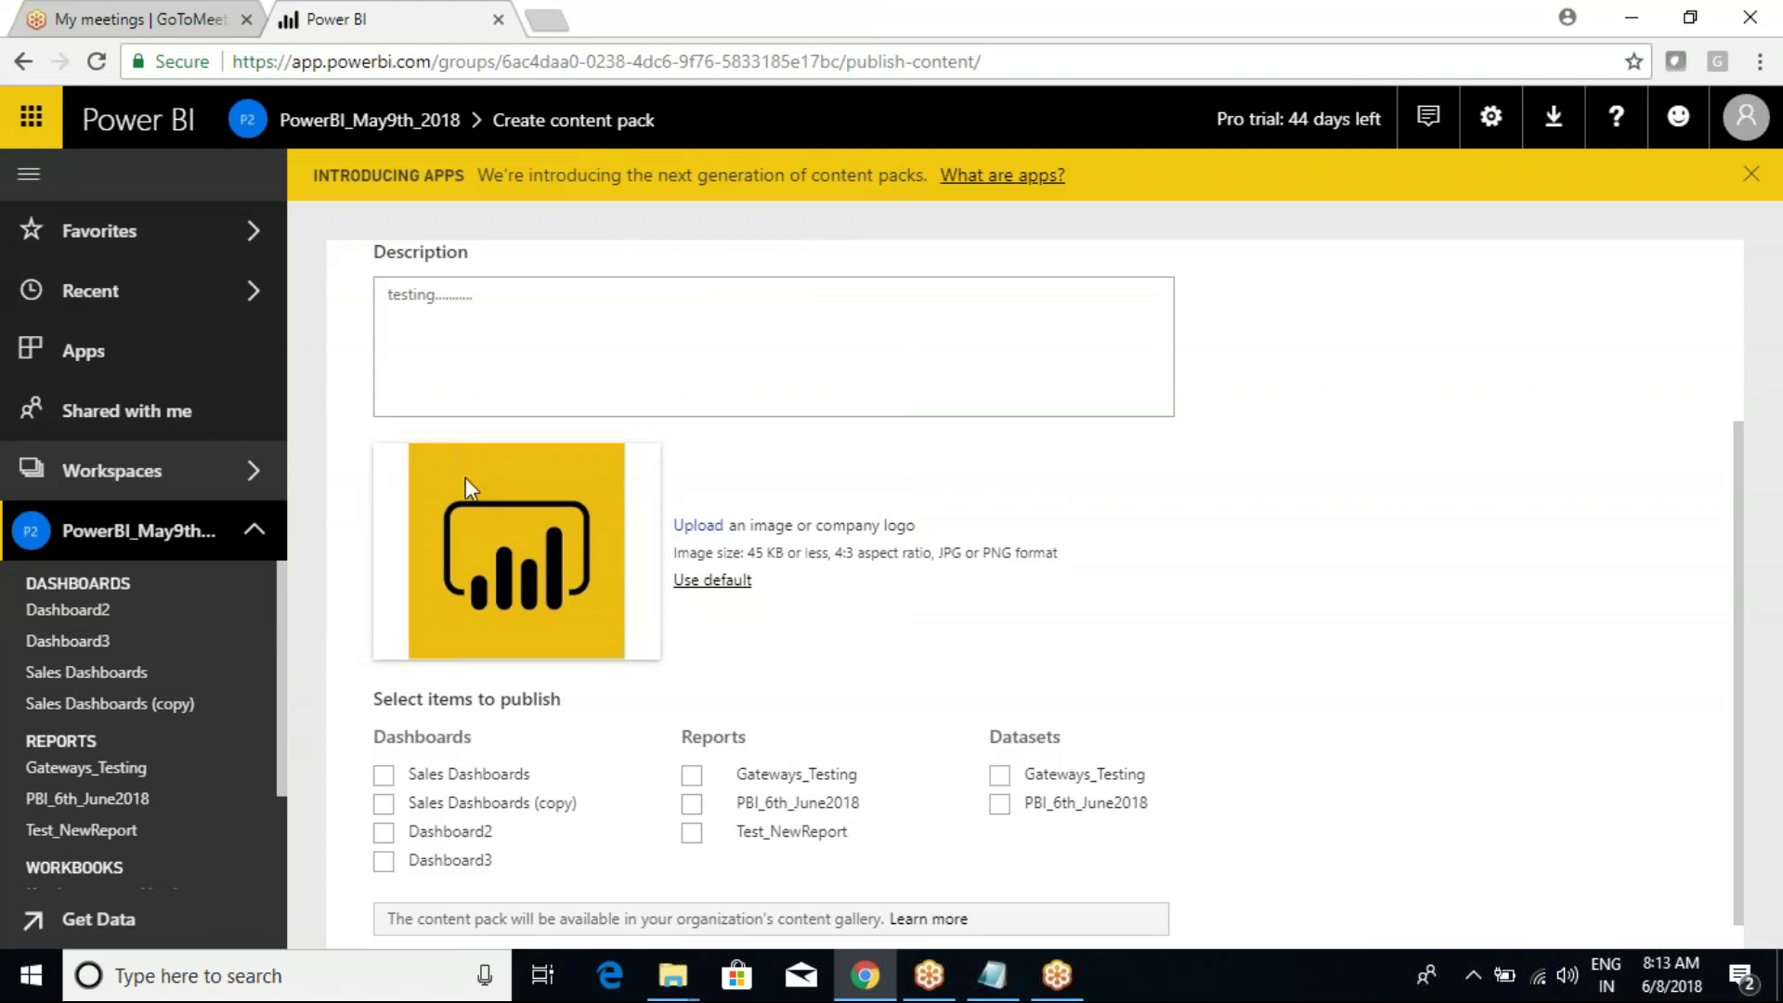
Step: Select the Sales Dashboards dashboard for publishing and mark the reports and datasets included with it
scroll(427, 555, "down", 1)
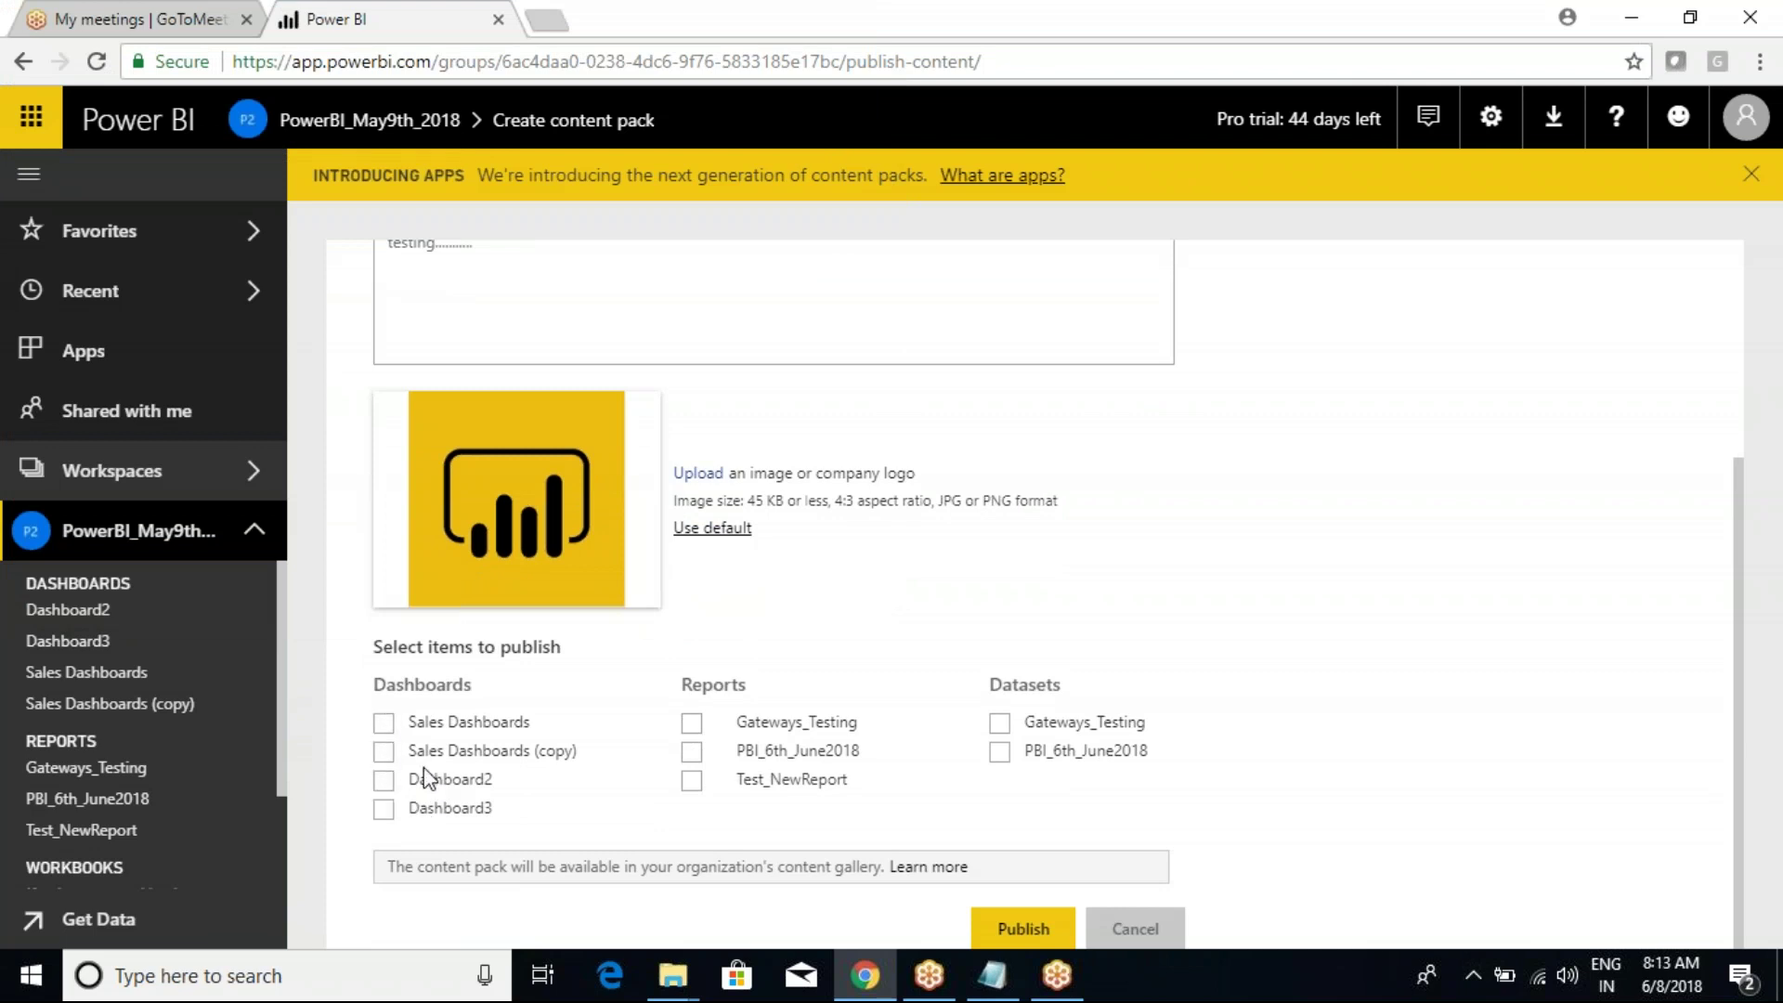
left_click(383, 724)
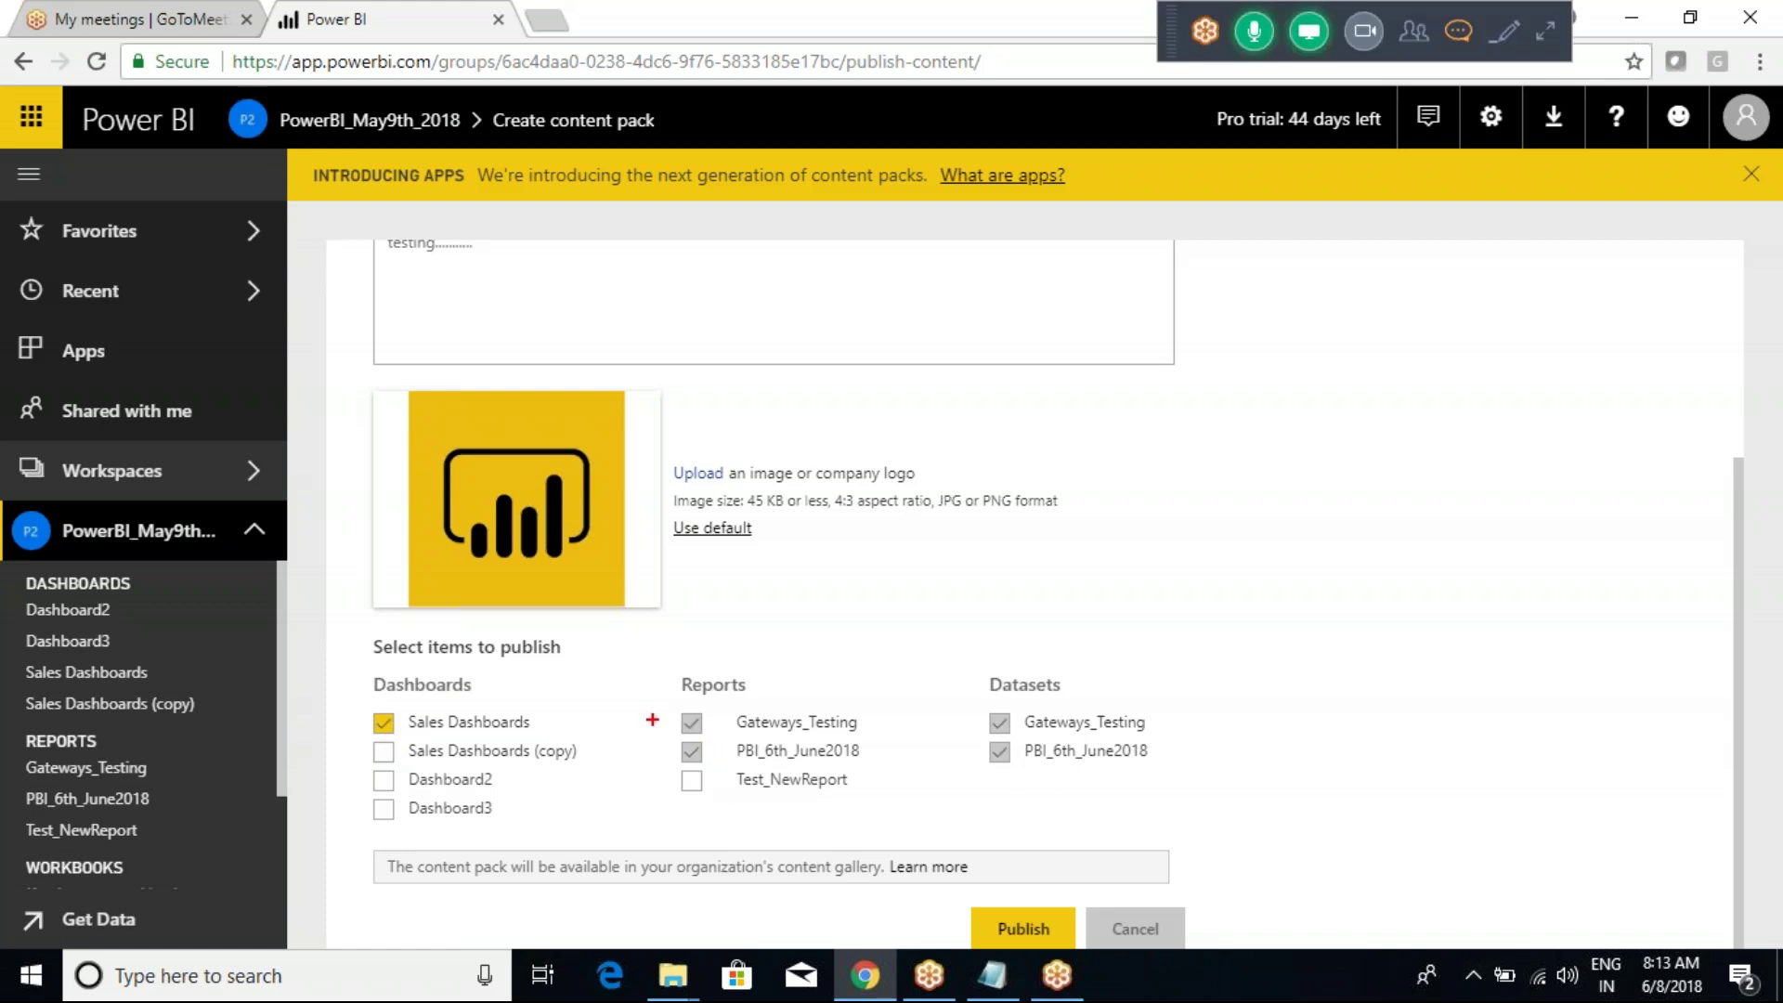
mouse_move(652, 698)
left_mouse_down()
mouse_move(762, 759)
mouse_move(873, 768)
left_mouse_up()
left_click_drag(960, 704, 1169, 774)
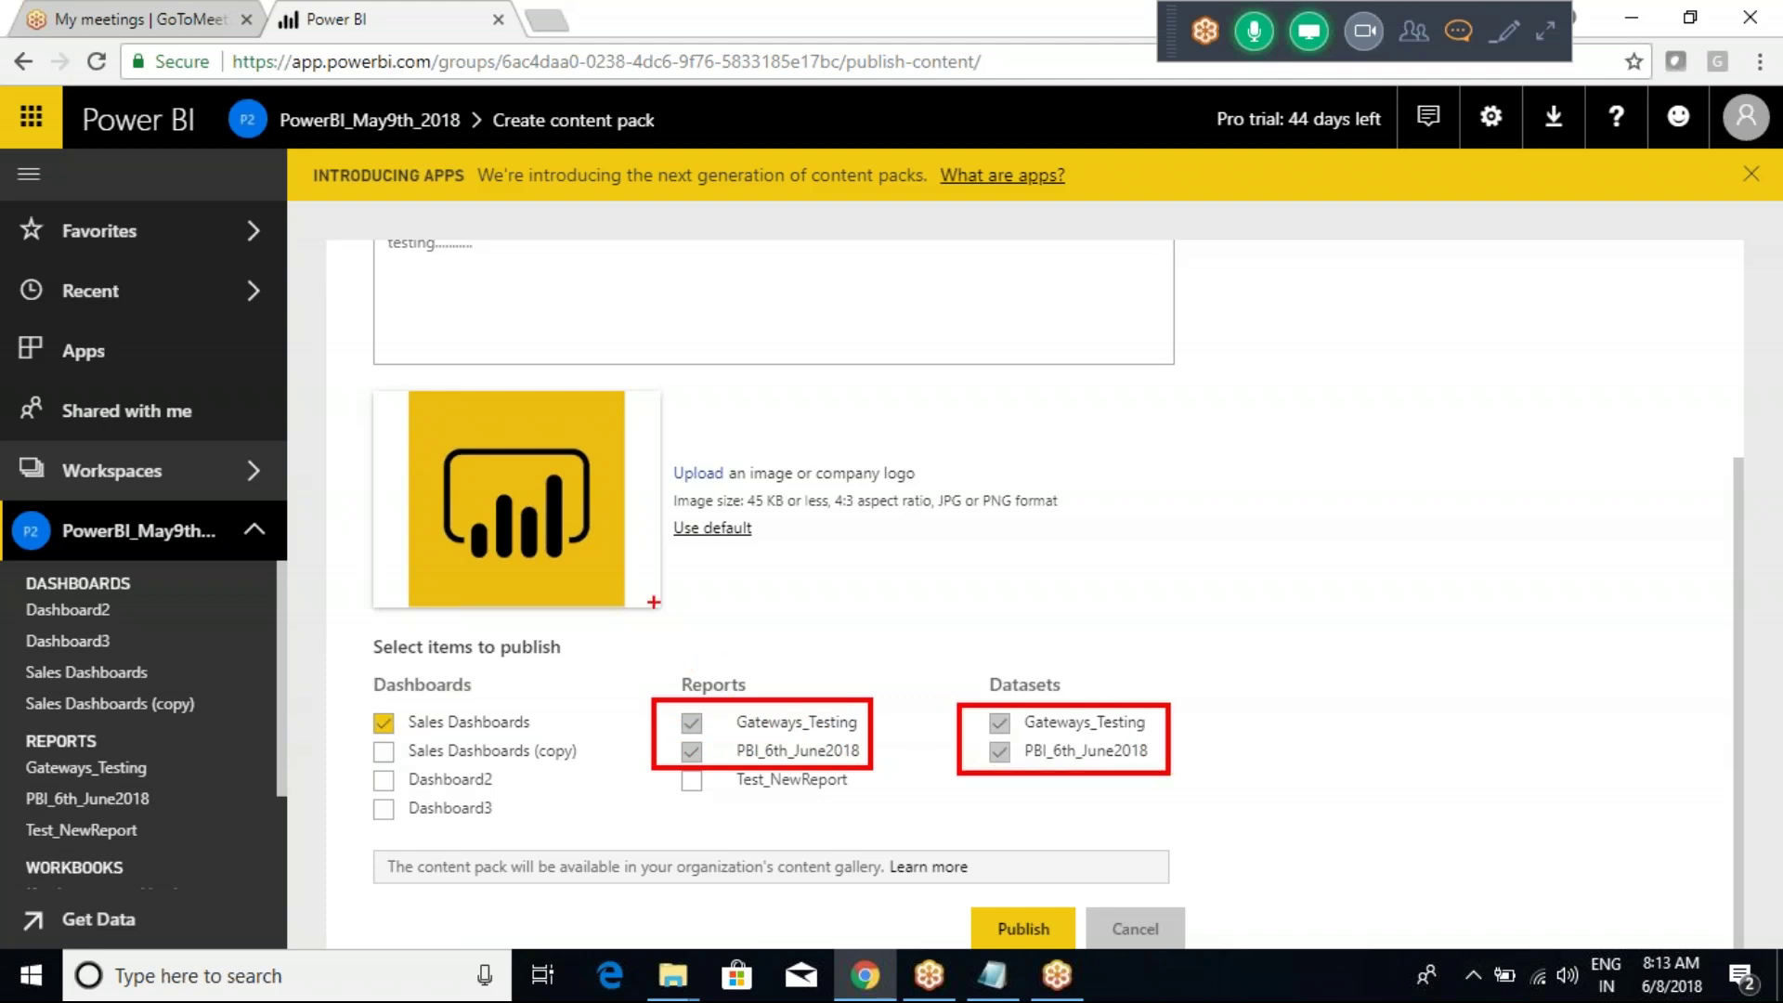
Step: Go over the dashboard, reports and datasets bundled in the content pack, contrasting a content pack with sharing
mouse_move(1044, 402)
left_mouse_down()
mouse_move(989, 418)
mouse_move(1059, 451)
mouse_move(1077, 504)
left_mouse_up()
mouse_move(1068, 407)
left_mouse_down()
mouse_move(1116, 399)
mouse_move(1064, 452)
left_mouse_up()
left_click_drag(522, 719, 550, 640)
mouse_move(790, 735)
left_mouse_down()
mouse_move(809, 719)
mouse_move(826, 733)
mouse_move(804, 730)
left_mouse_up()
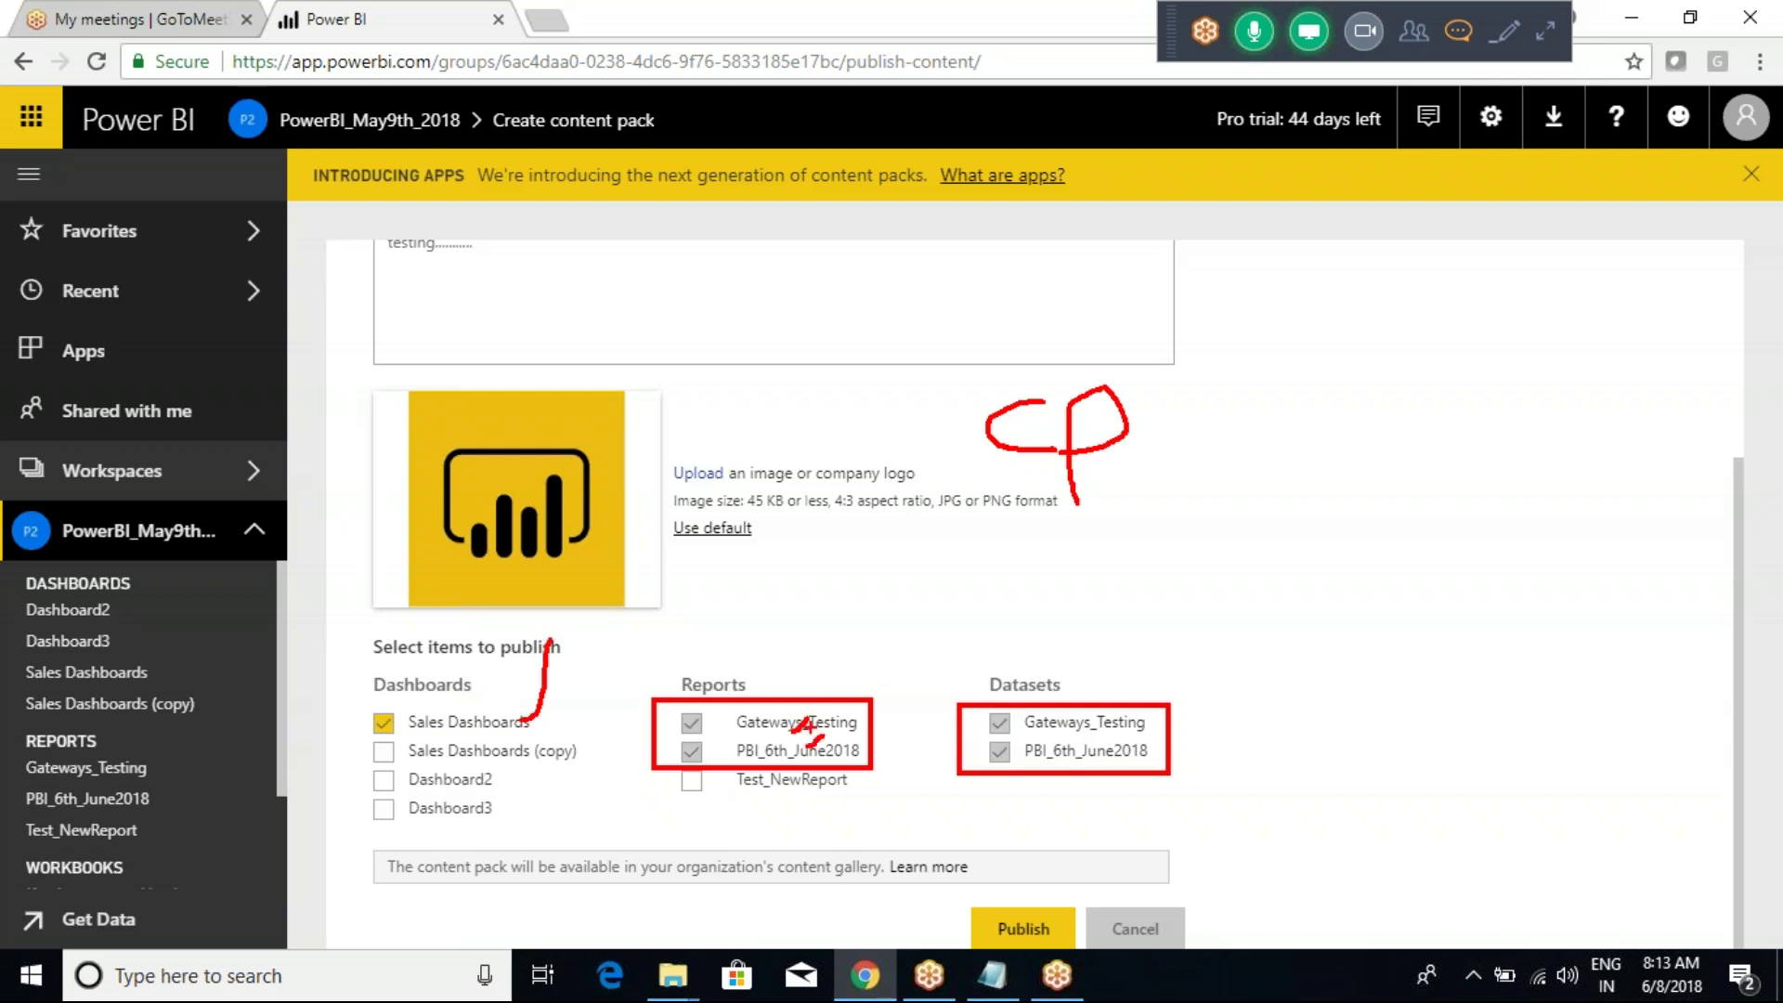
left_click_drag(1078, 732, 1127, 705)
mouse_move(1070, 646)
left_mouse_down()
mouse_move(637, 624)
mouse_move(321, 634)
mouse_move(321, 815)
mouse_move(635, 870)
mouse_move(1172, 768)
mouse_move(1156, 689)
mouse_move(1050, 641)
left_mouse_up()
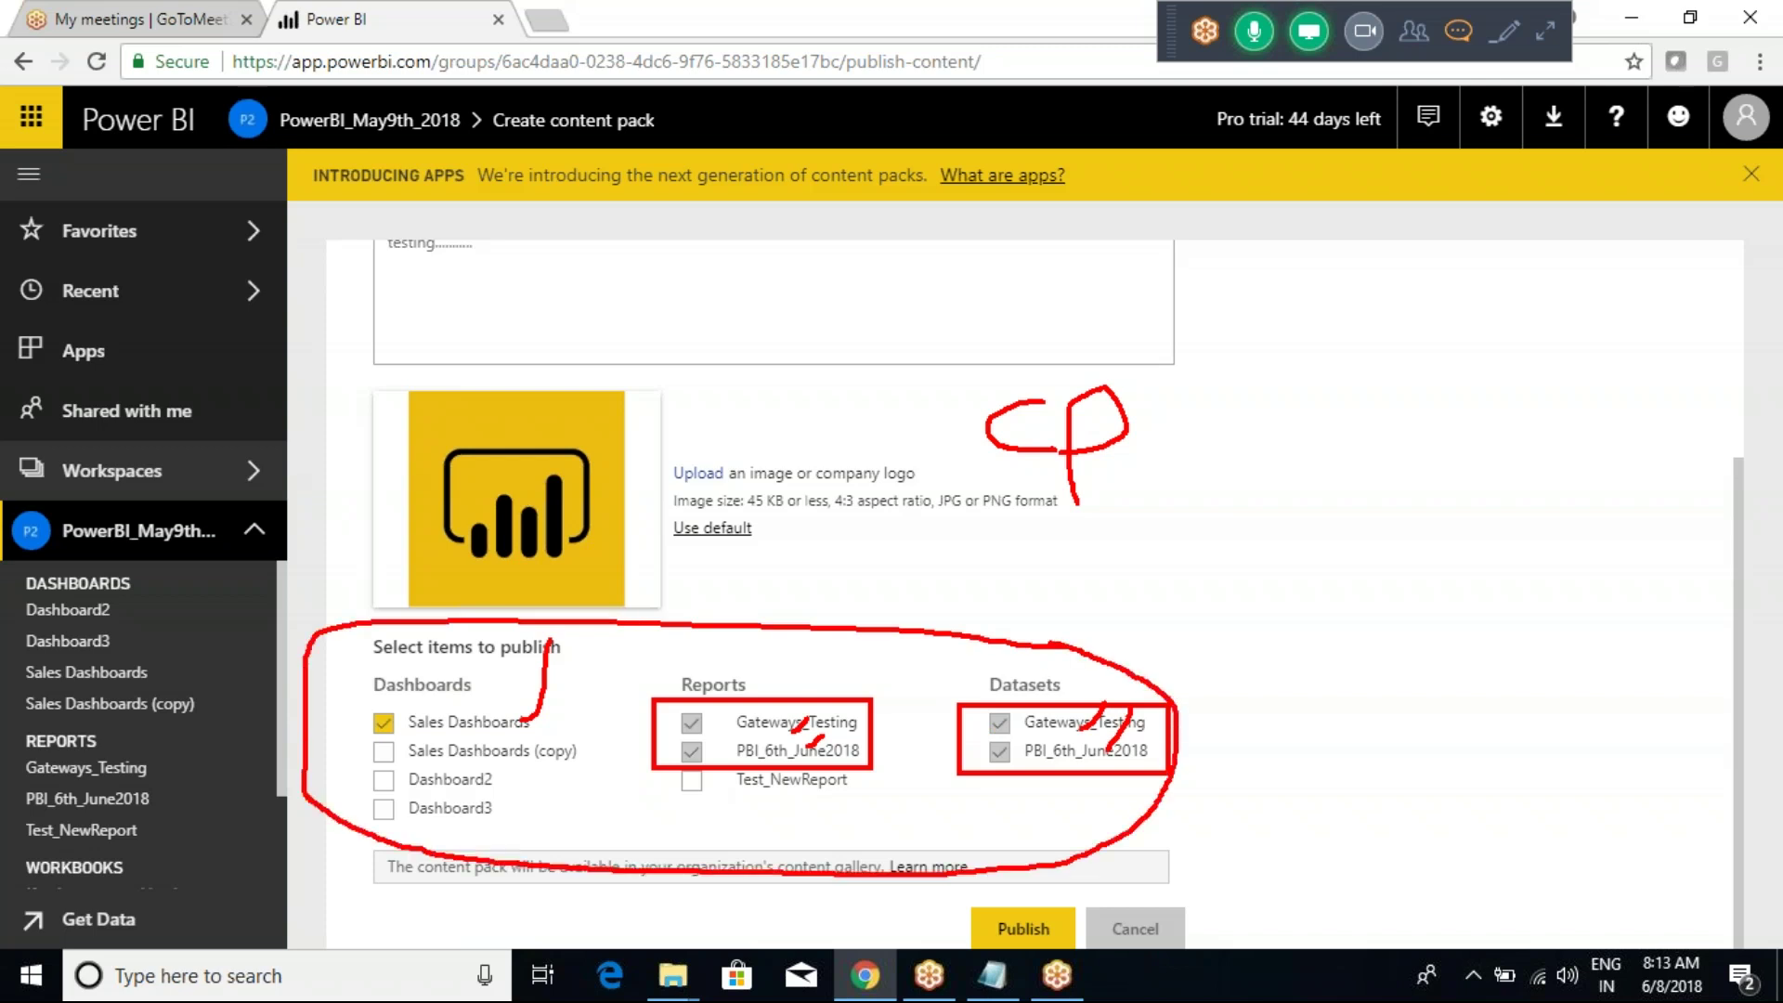
mouse_move(1036, 555)
left_mouse_down()
mouse_move(1021, 617)
mouse_move(1044, 618)
left_mouse_up()
mouse_move(1293, 429)
left_mouse_down()
mouse_move(1265, 502)
mouse_move(1326, 484)
mouse_move(1338, 501)
left_mouse_up()
left_click_drag(1337, 491, 1393, 502)
left_click_drag(1001, 742, 1066, 676)
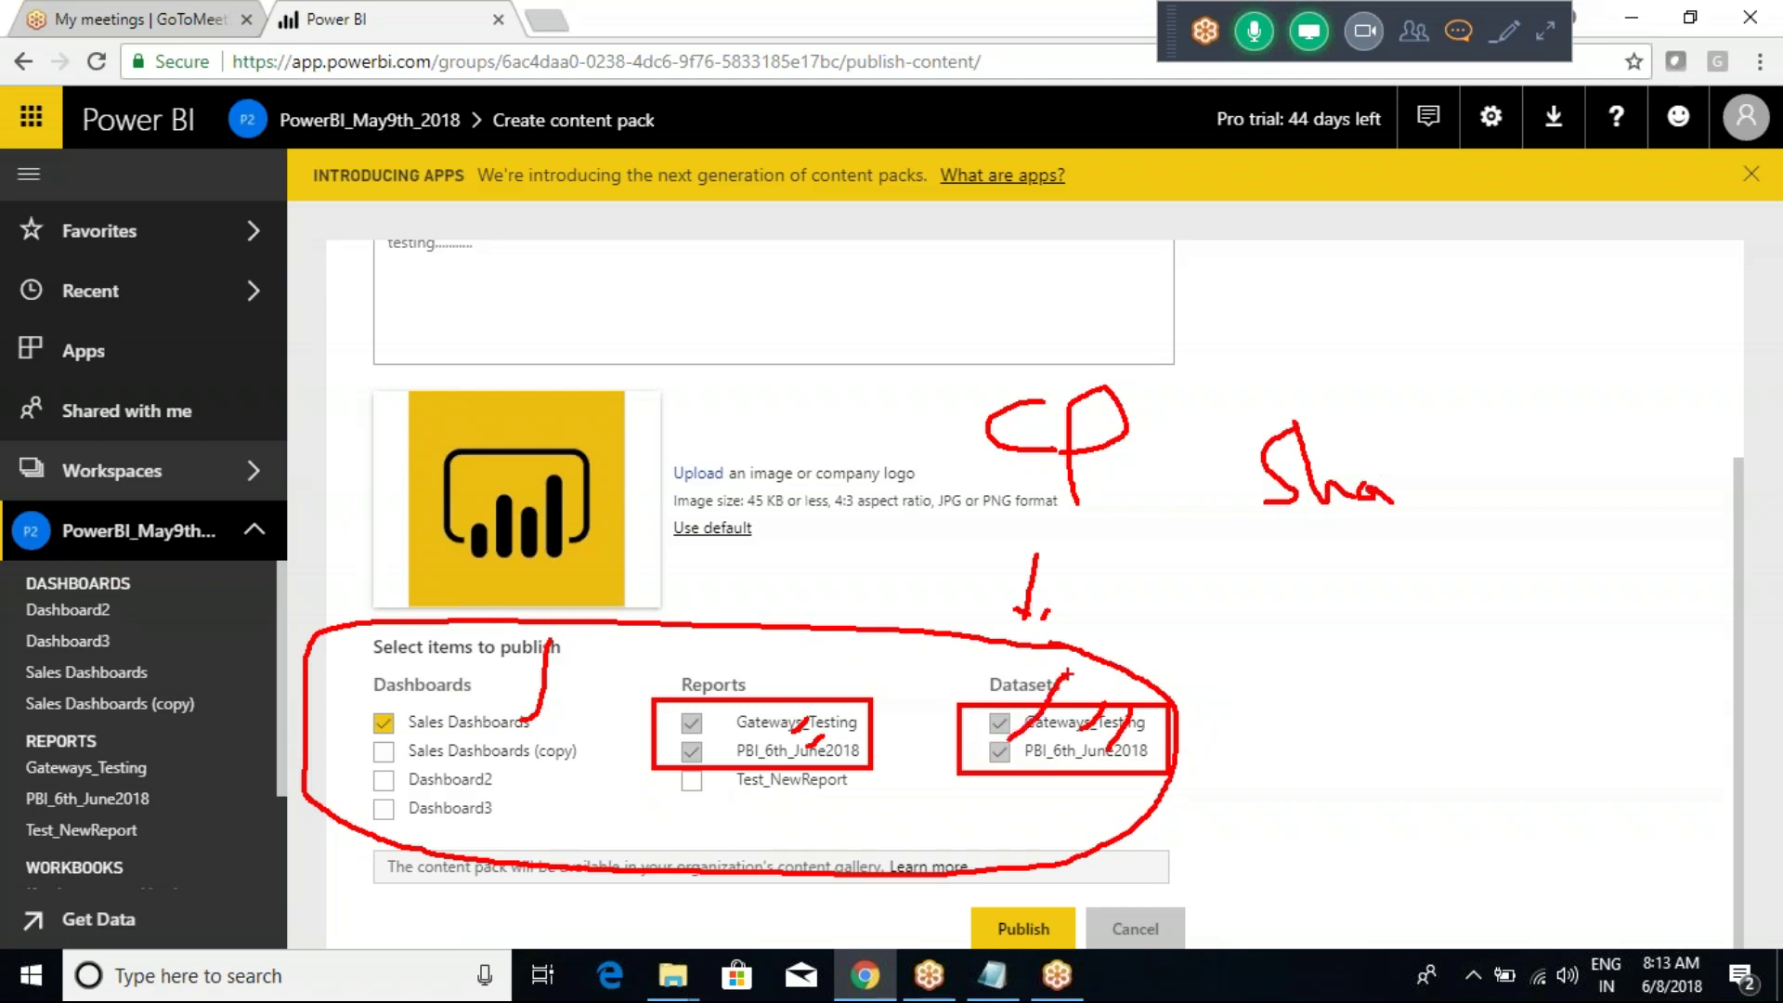
Step: Mark the selected Sales Dashboards dashboard and its linked reports on the content pack form, clearing the annotations when finished
left_click_drag(727, 761, 791, 679)
left_click_drag(409, 774, 444, 711)
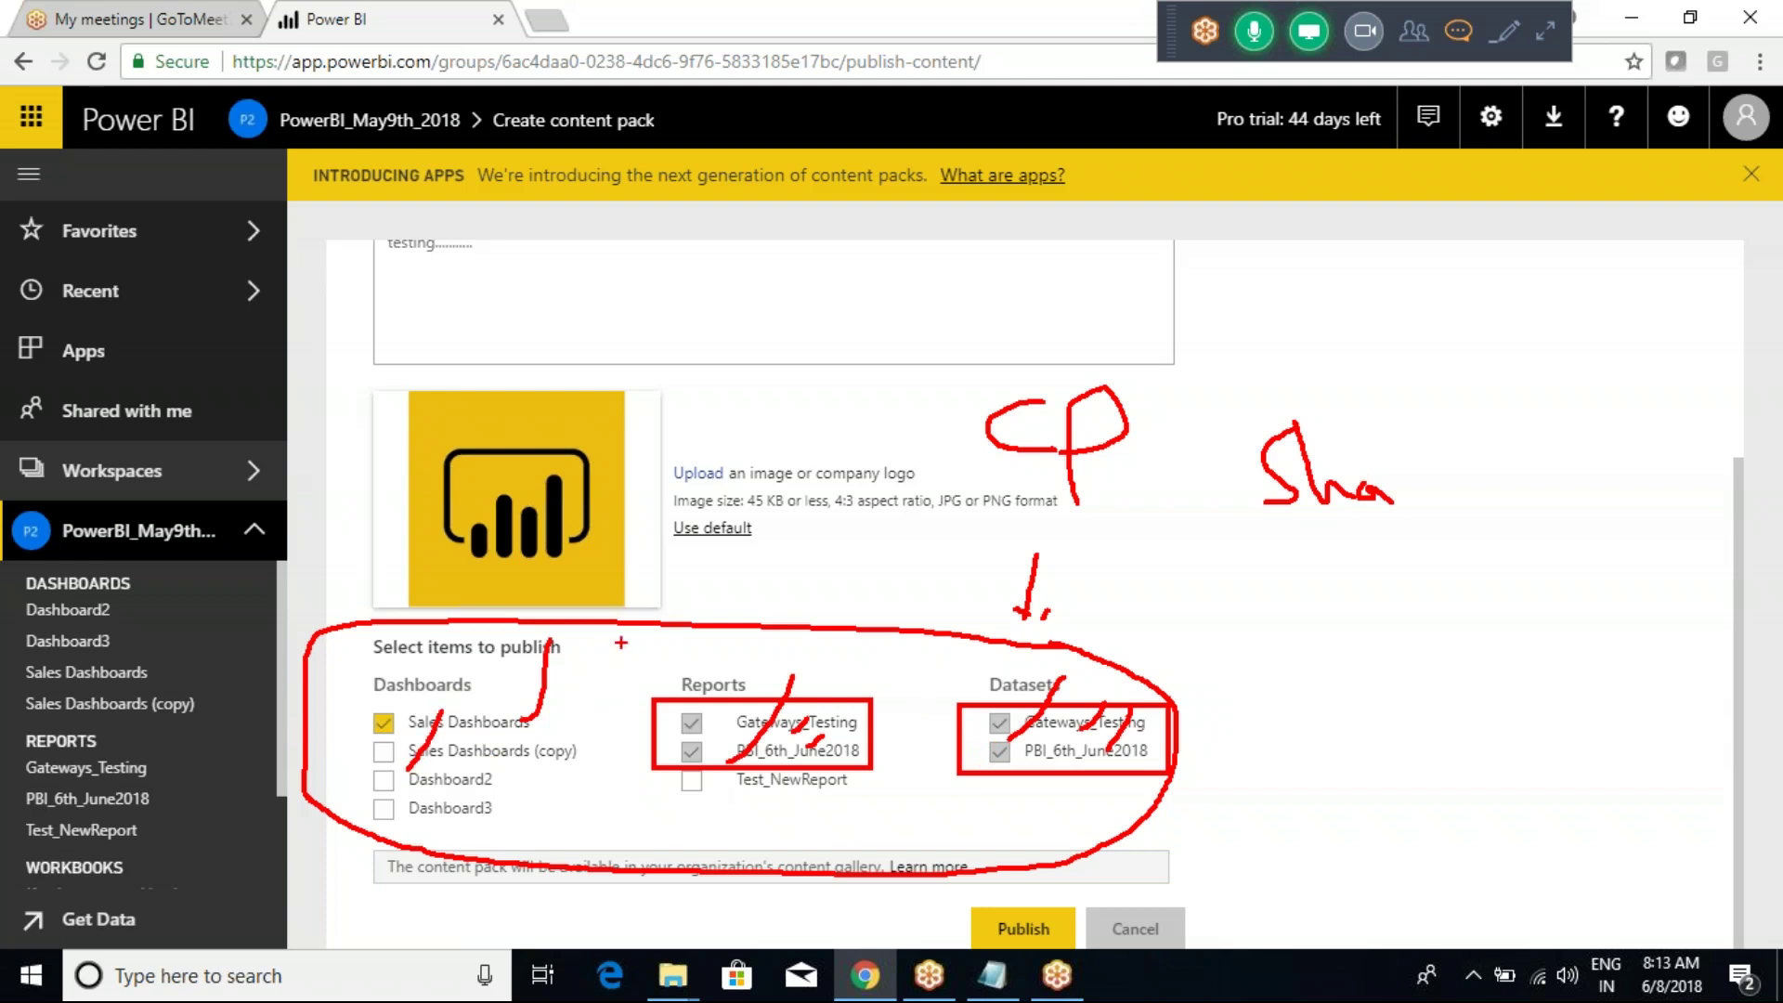
key("Escape")
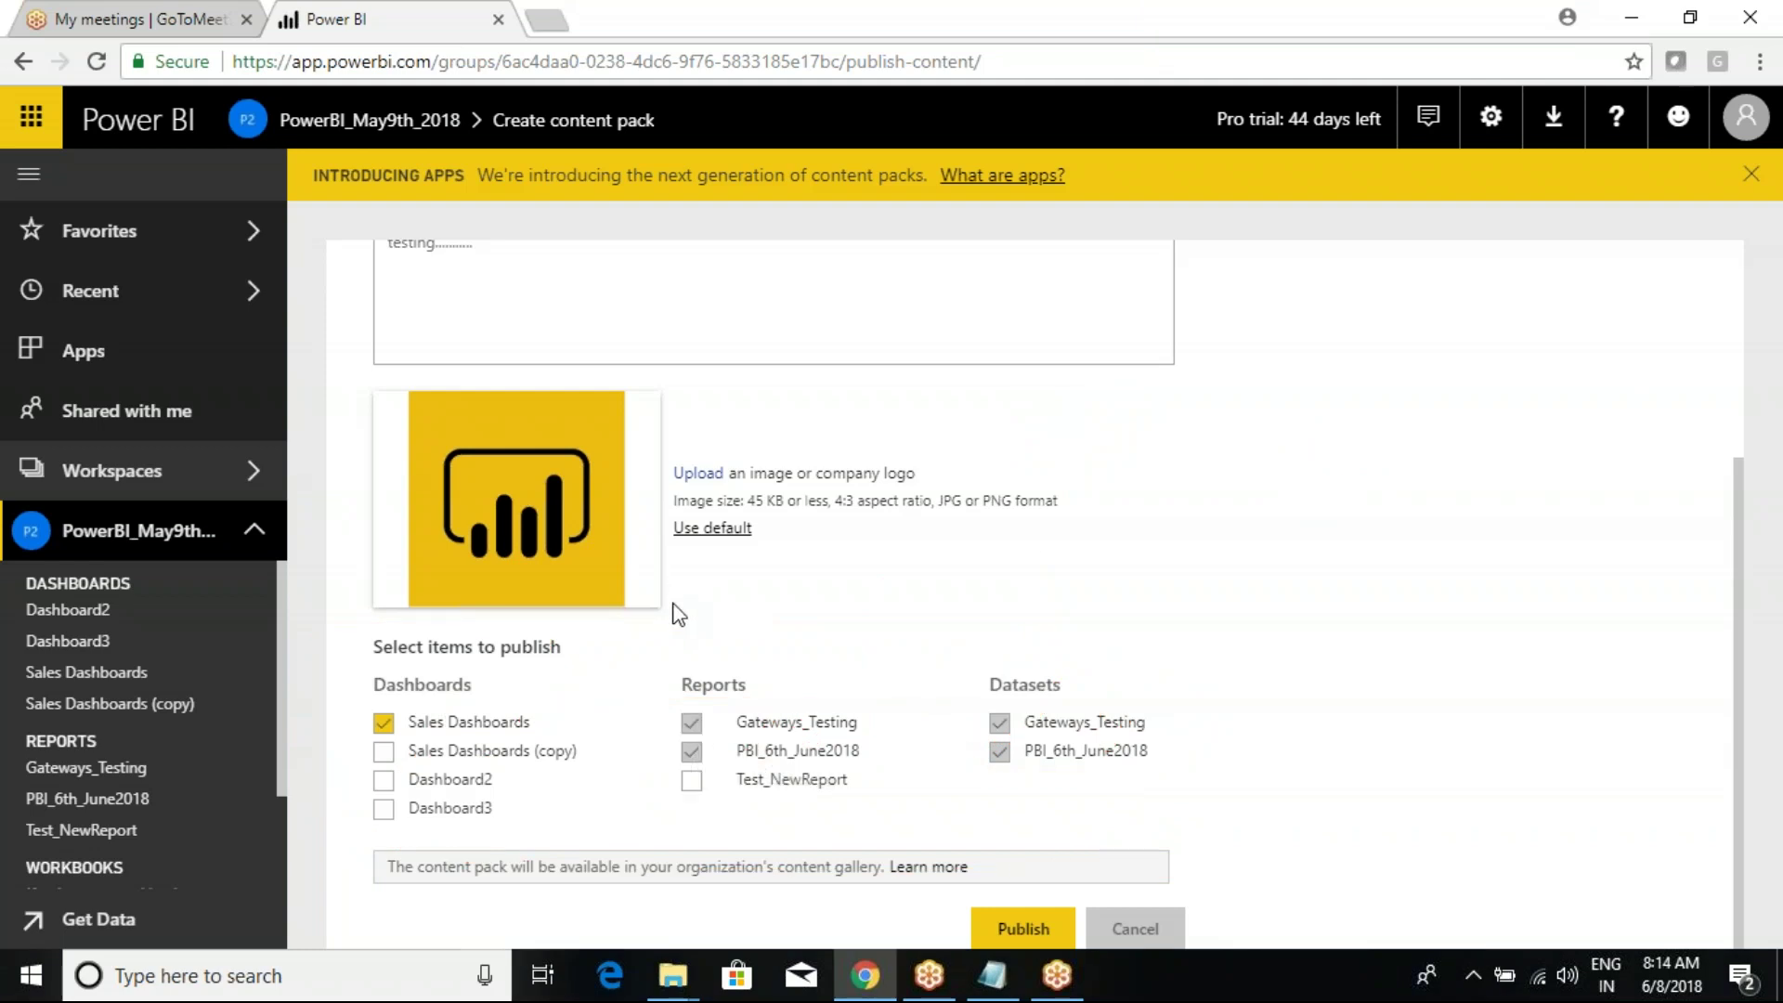
Step: Add Sales Dashboards (copy), Dashboard2 and Dashboard3 to the content pack, and mark the bundled dashboards, reports and datasets
left_click(383, 750)
left_click(384, 779)
left_click(382, 810)
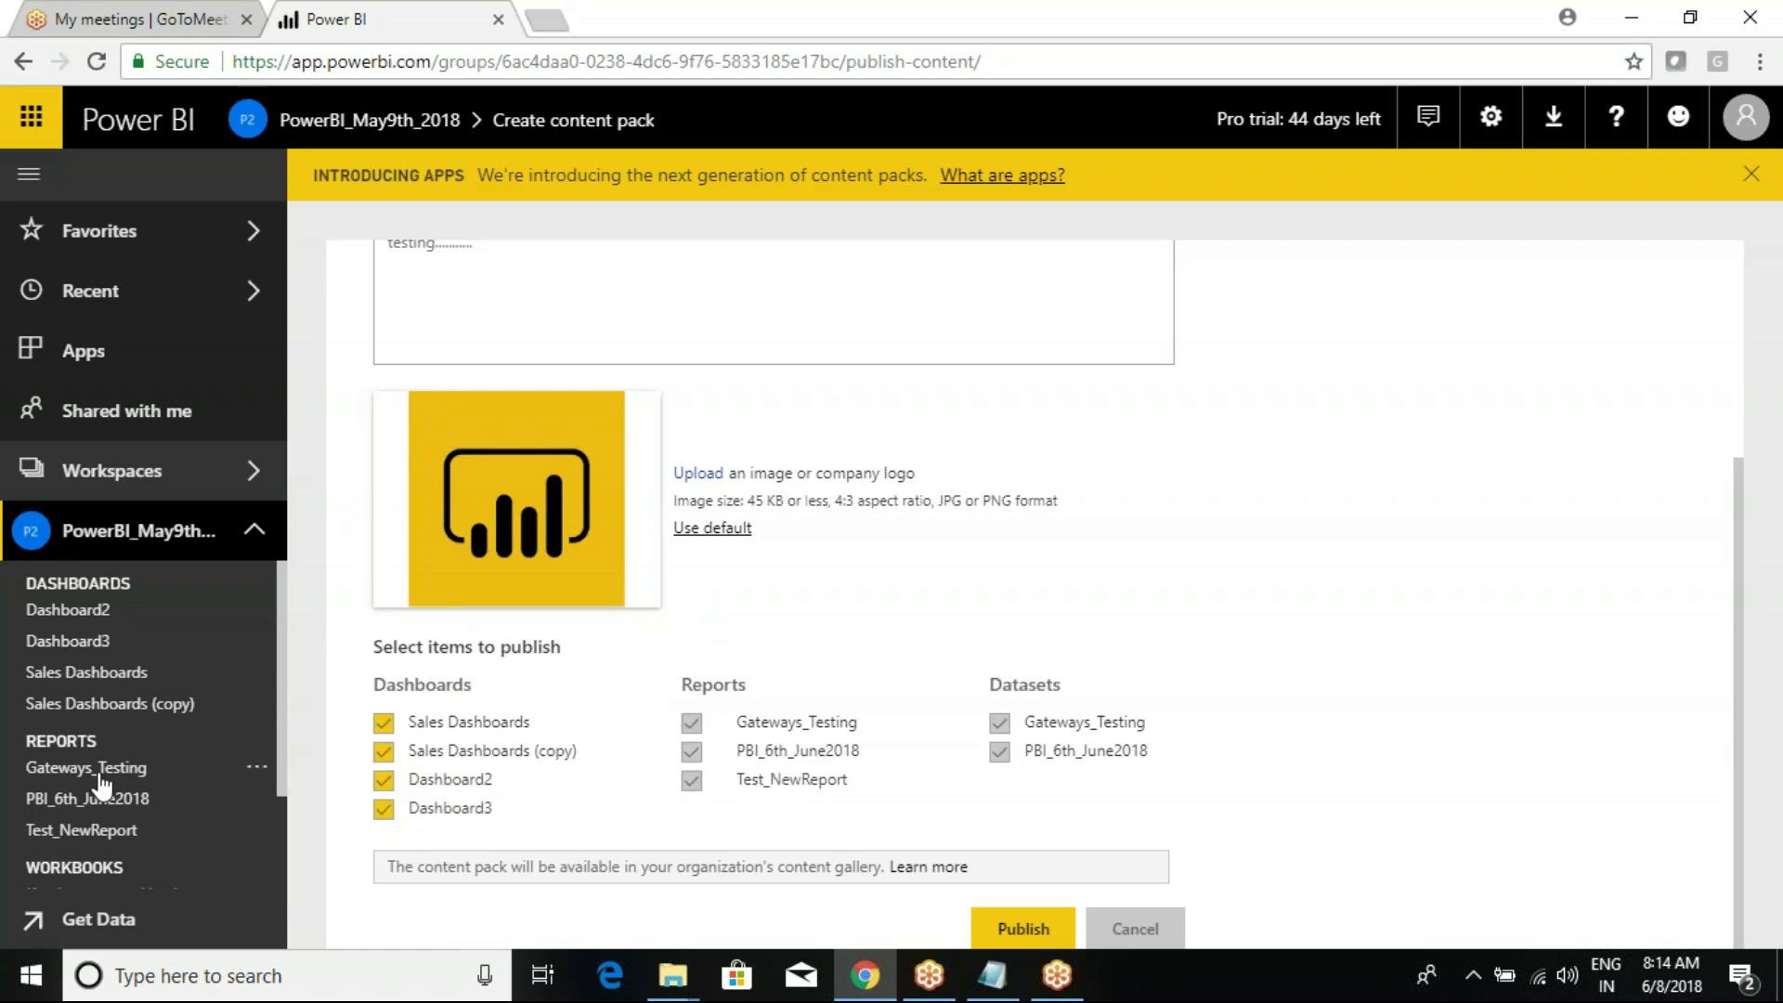
left_click_drag(6, 740, 187, 847)
mouse_move(339, 711)
left_mouse_down()
mouse_move(321, 789)
mouse_move(348, 829)
left_mouse_up()
mouse_move(658, 711)
left_mouse_down()
mouse_move(635, 795)
mouse_move(670, 804)
left_mouse_up()
mouse_move(1194, 721)
left_mouse_down()
mouse_move(1217, 778)
mouse_move(1094, 804)
left_mouse_up()
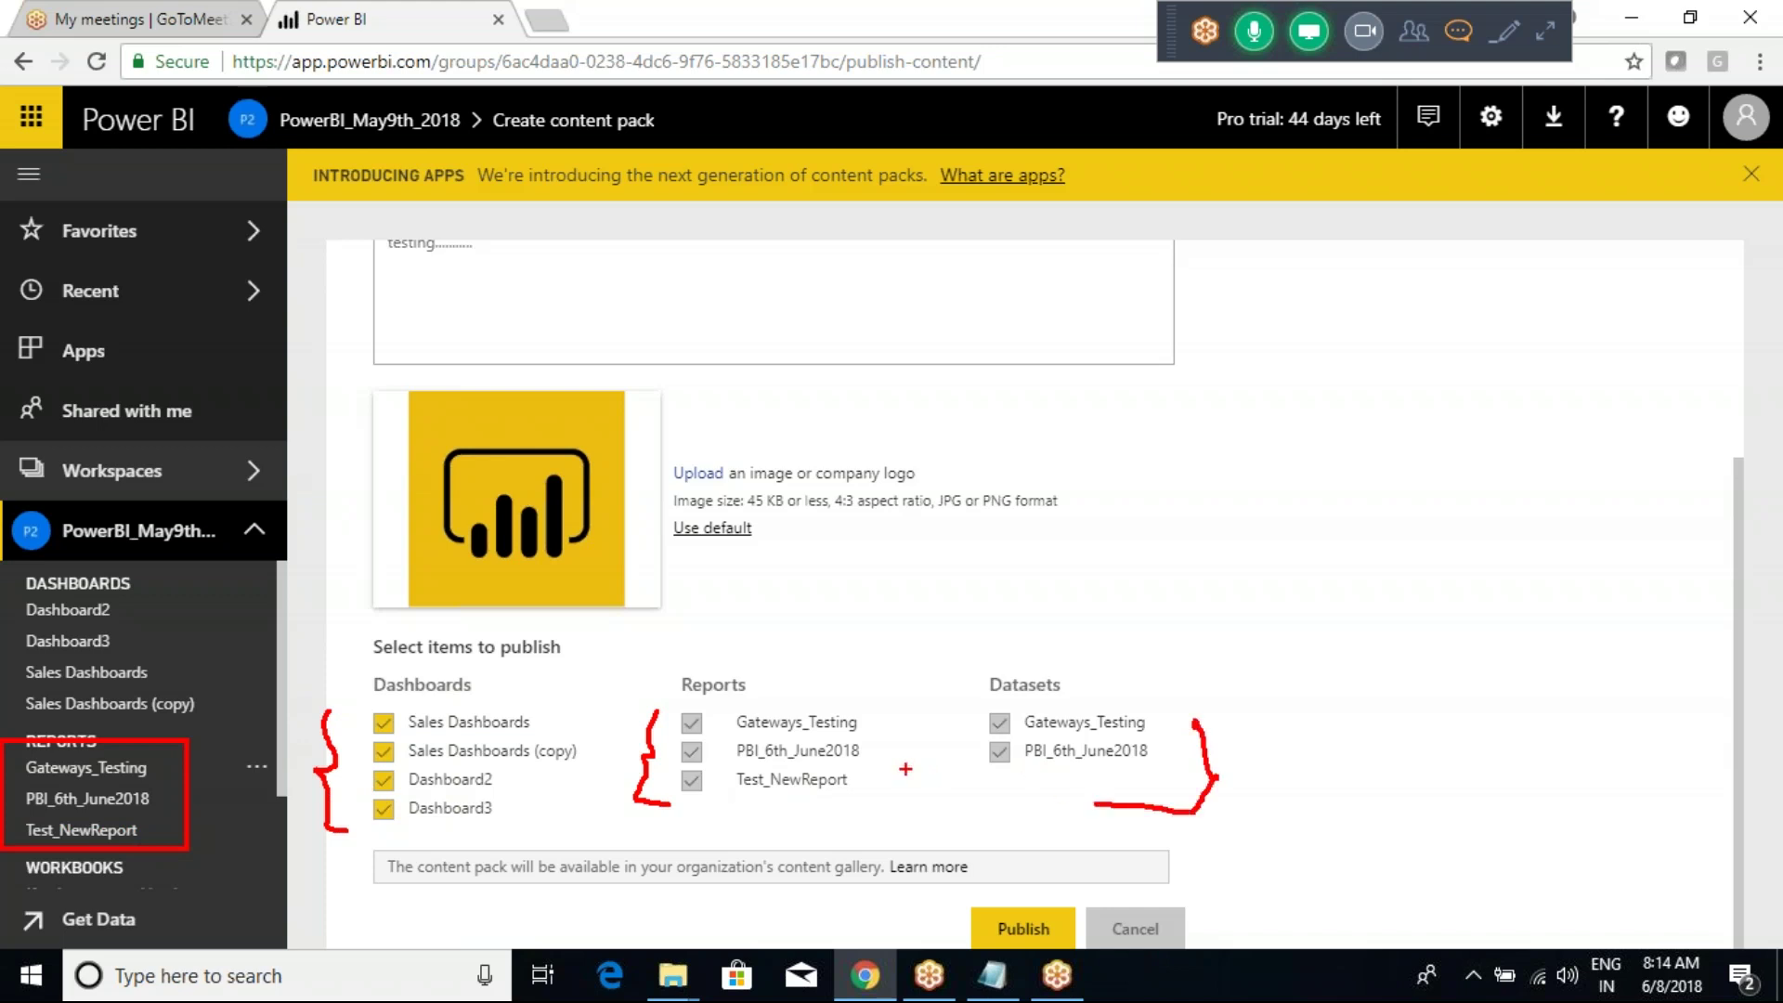
key("Escape")
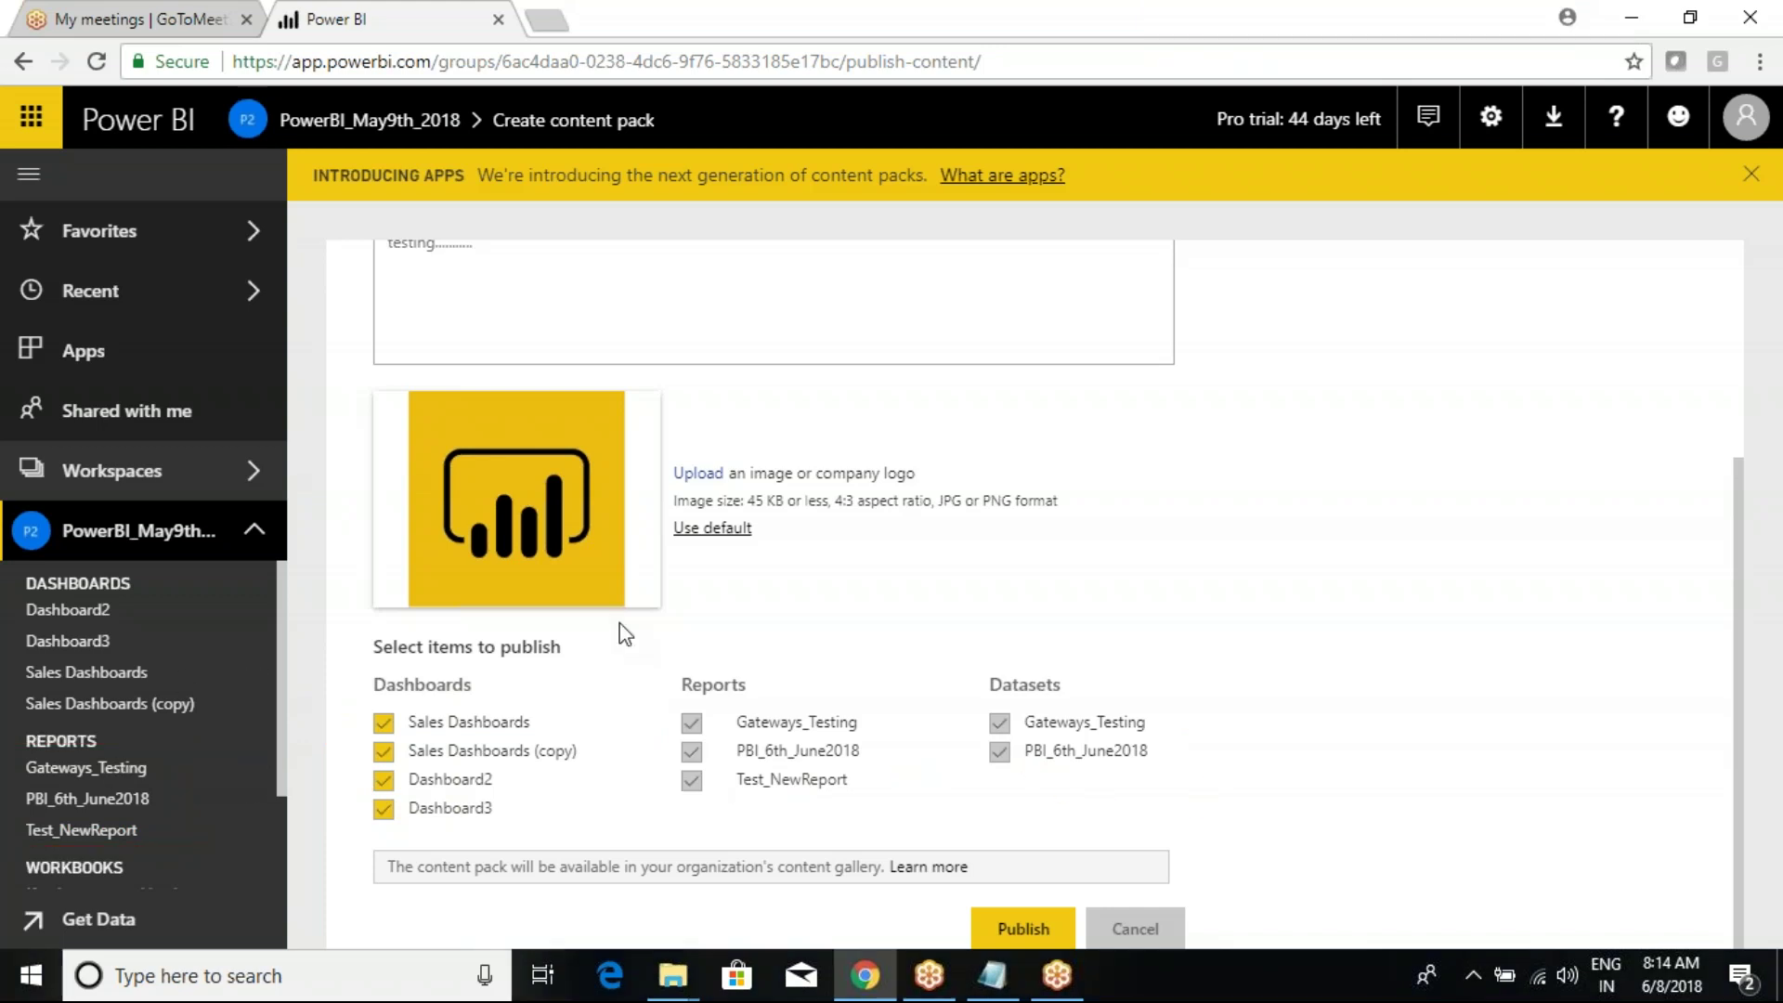
Step: Publish the content pack to the organization and highlight its name in the confirmation notice
scroll(624, 616, "up", 3)
scroll(624, 616, "down", 3)
left_click(1022, 933)
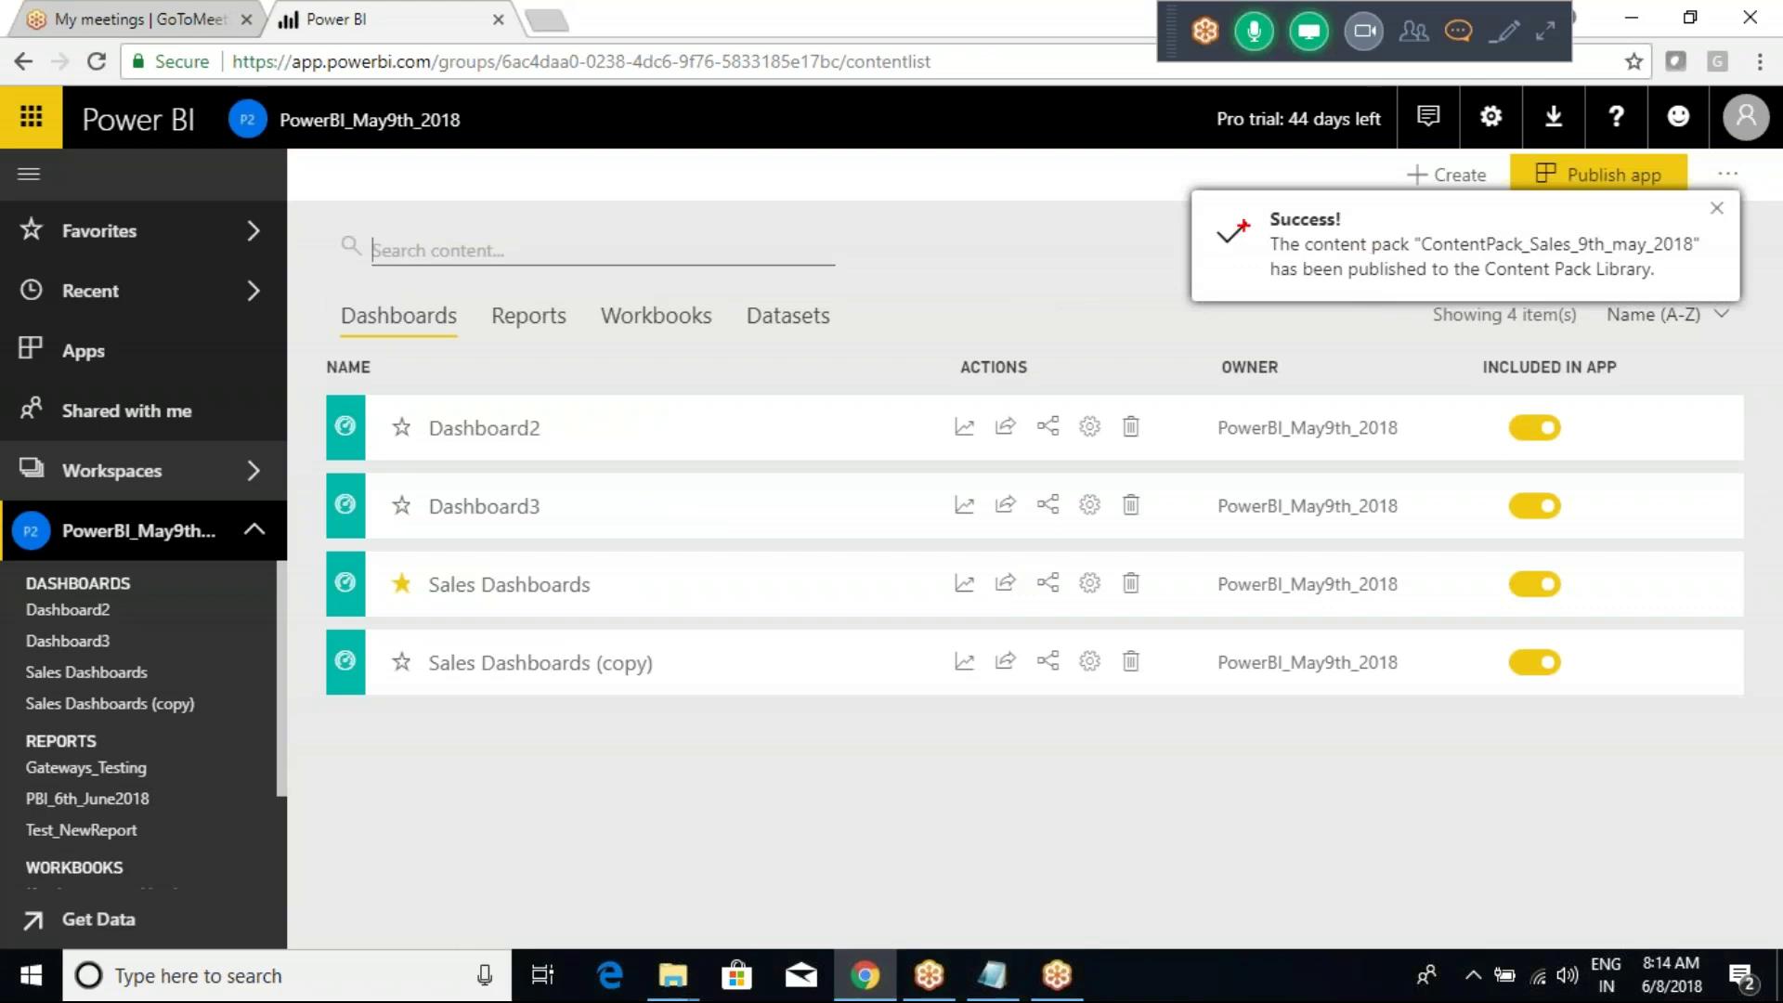
mouse_move(1190, 189)
left_mouse_down()
mouse_move(1272, 255)
mouse_move(1537, 316)
mouse_move(1734, 304)
left_mouse_up()
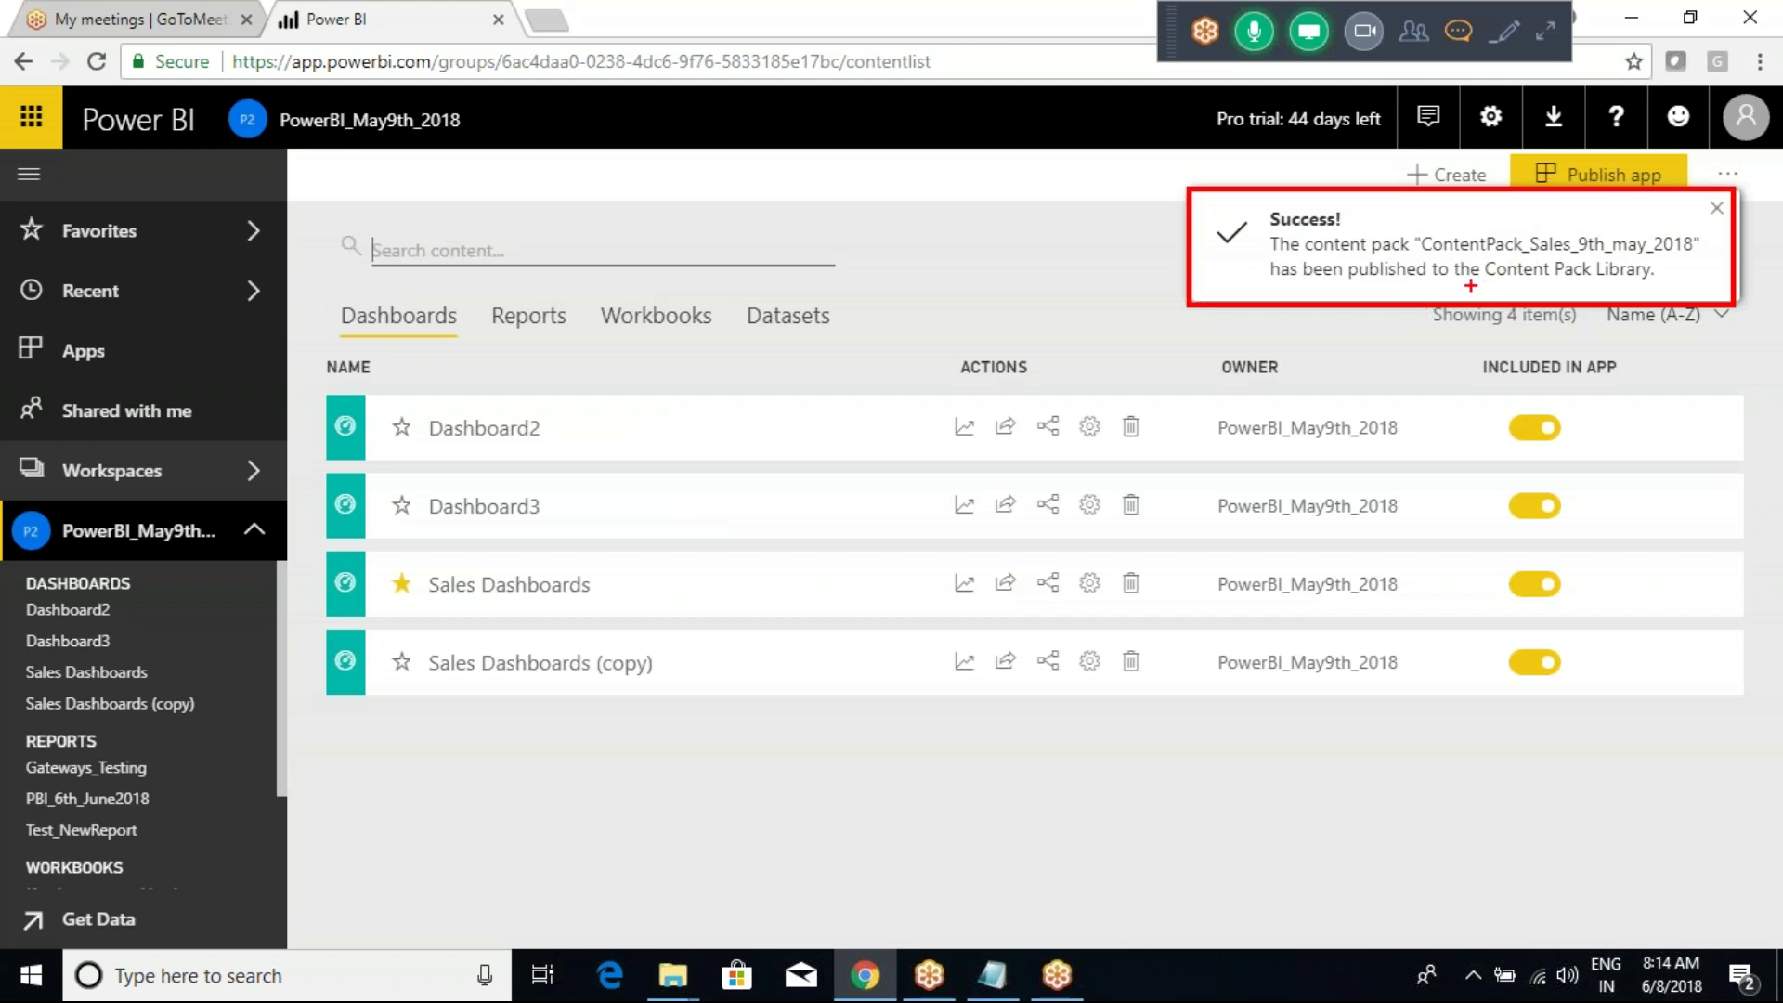
mouse_move(1409, 224)
left_mouse_down()
mouse_move(1426, 281)
mouse_move(1496, 236)
mouse_move(1383, 244)
left_mouse_up()
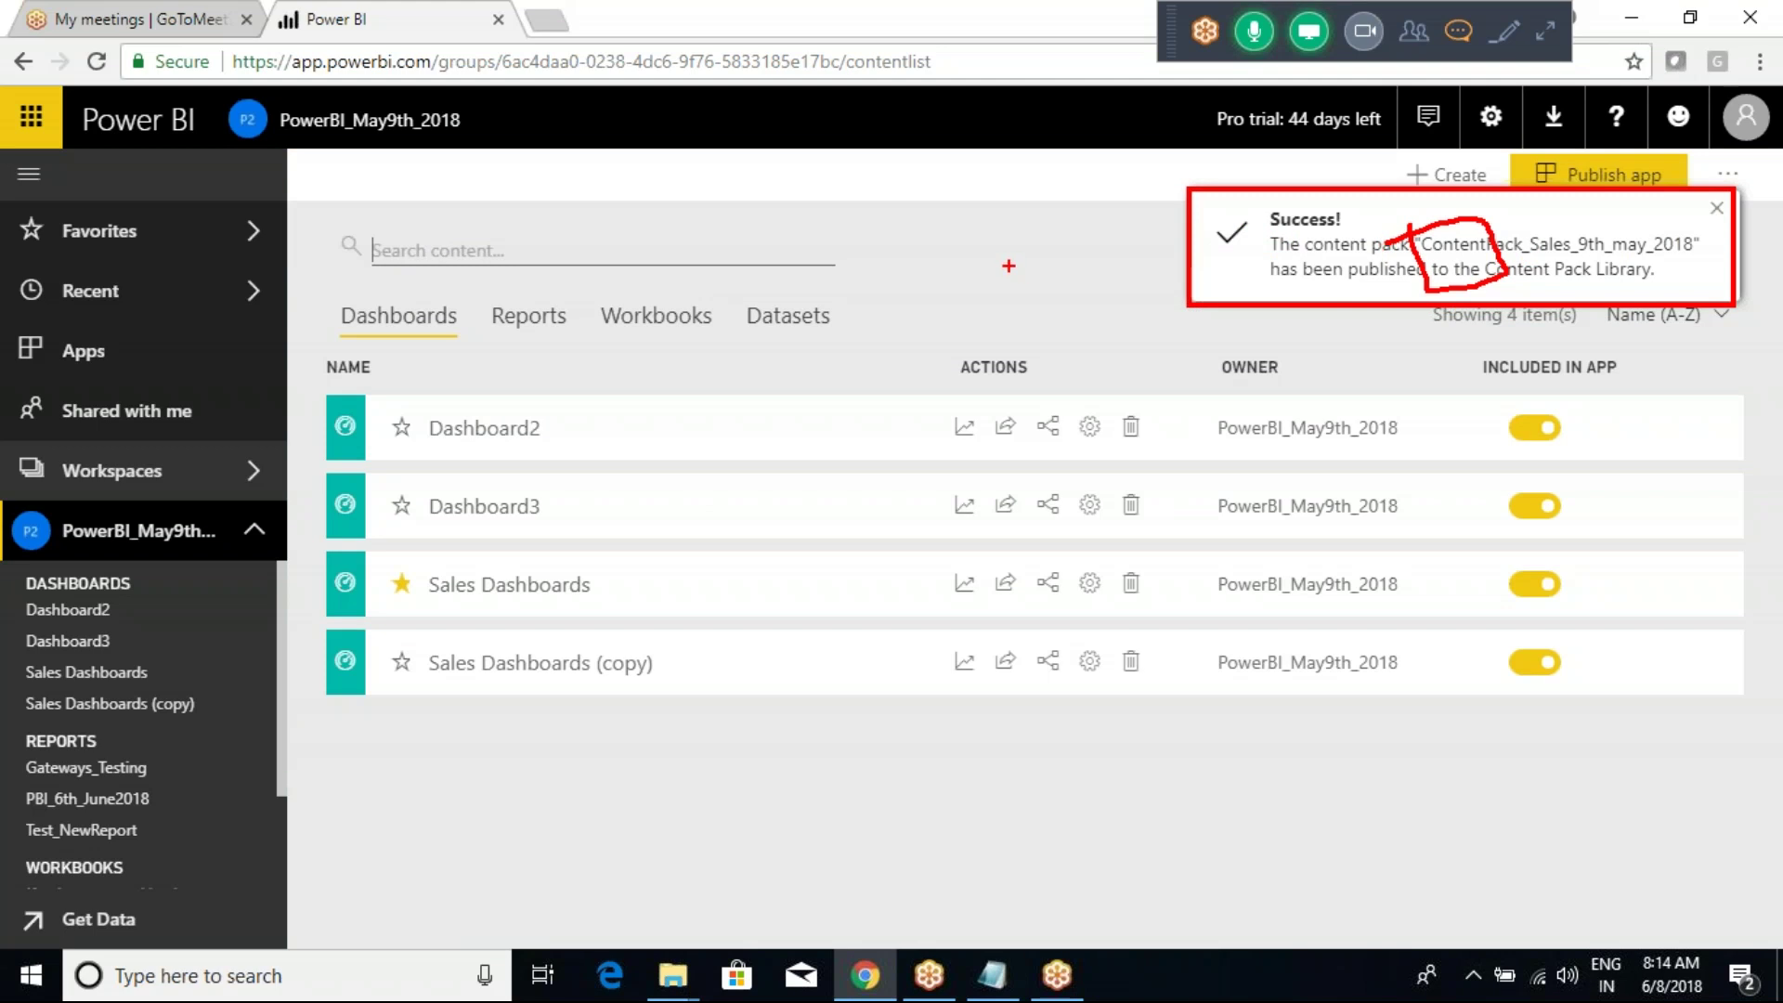
key("Escape")
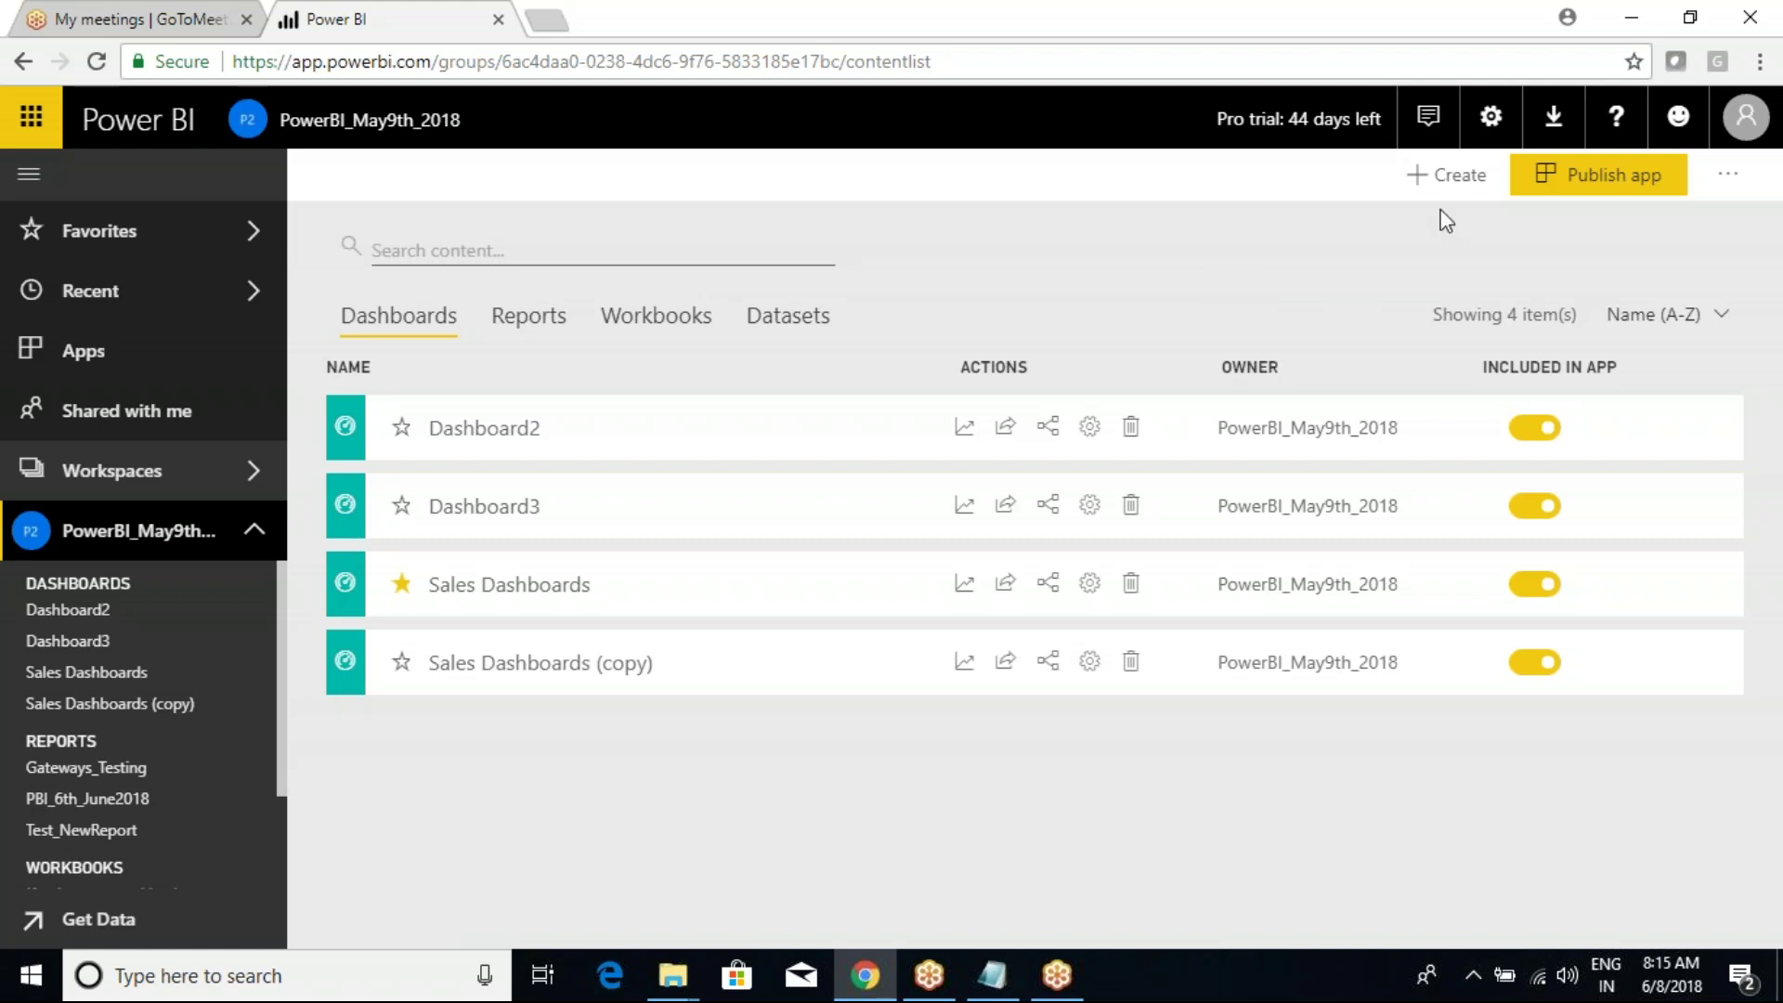
Step: View the workspace's published content packs and mark the entry's audience and publication date
left_click(1490, 128)
left_click(1354, 308)
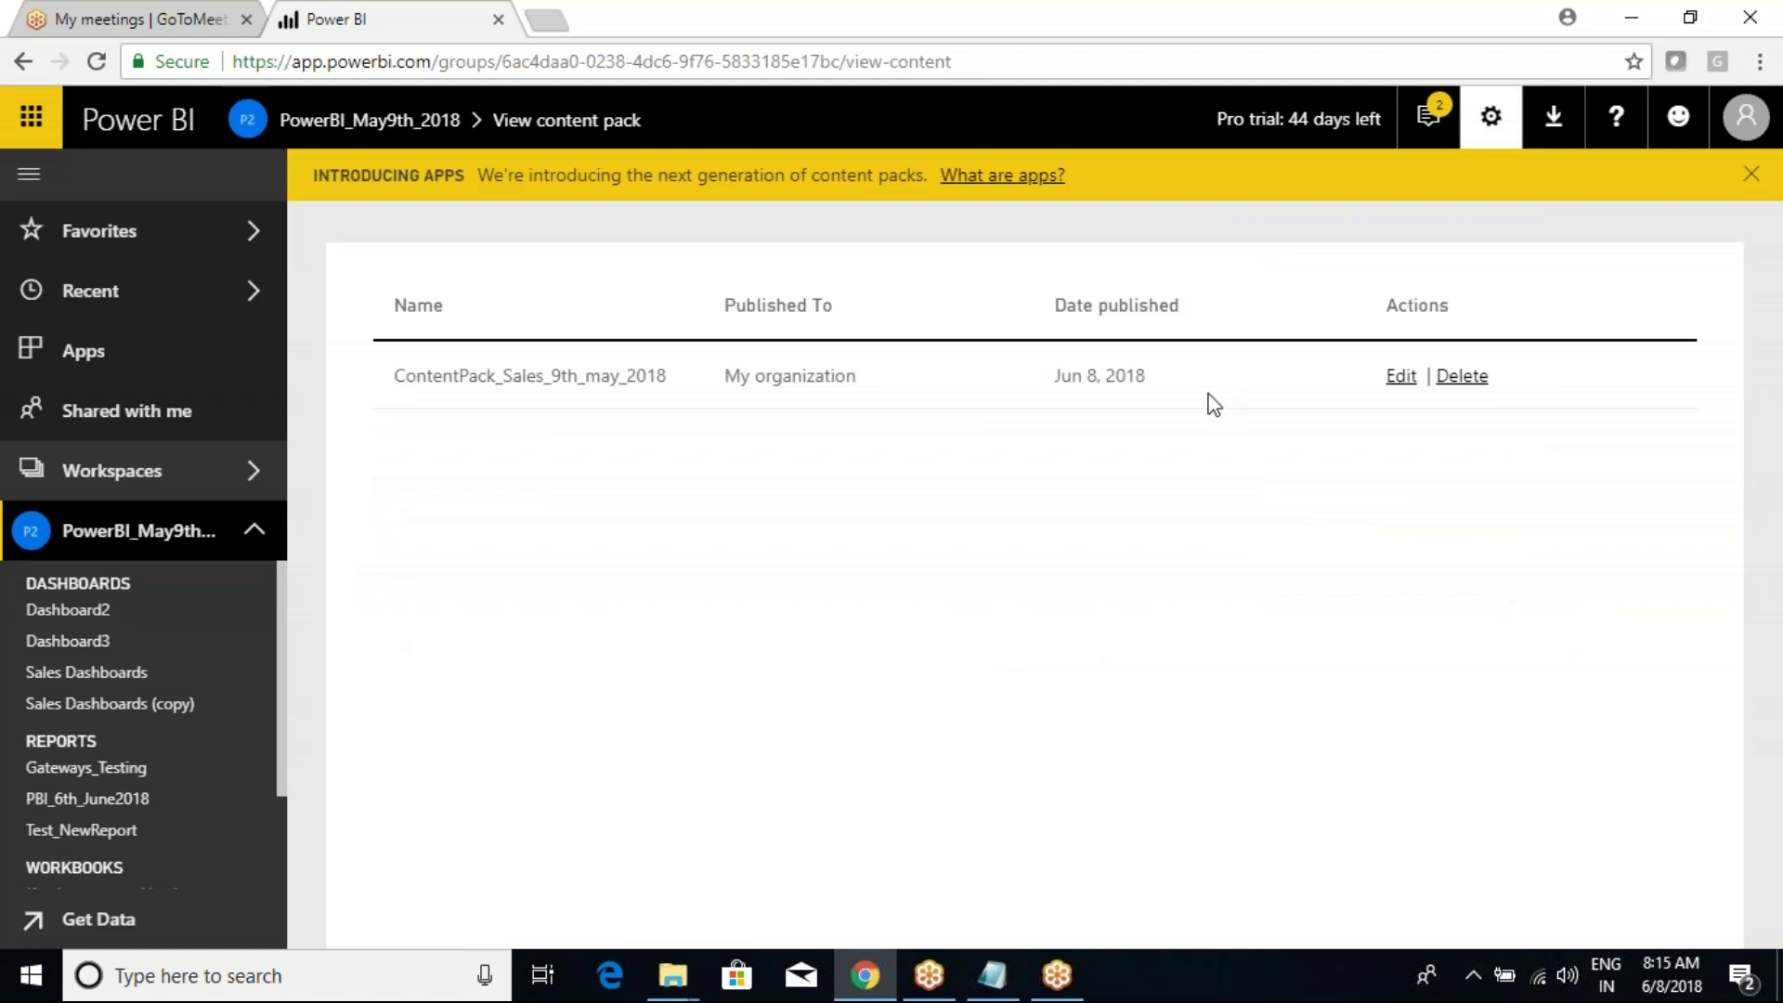
mouse_move(337, 260)
left_mouse_down()
mouse_move(984, 430)
mouse_move(1623, 456)
left_mouse_up()
left_click_drag(809, 394, 851, 351)
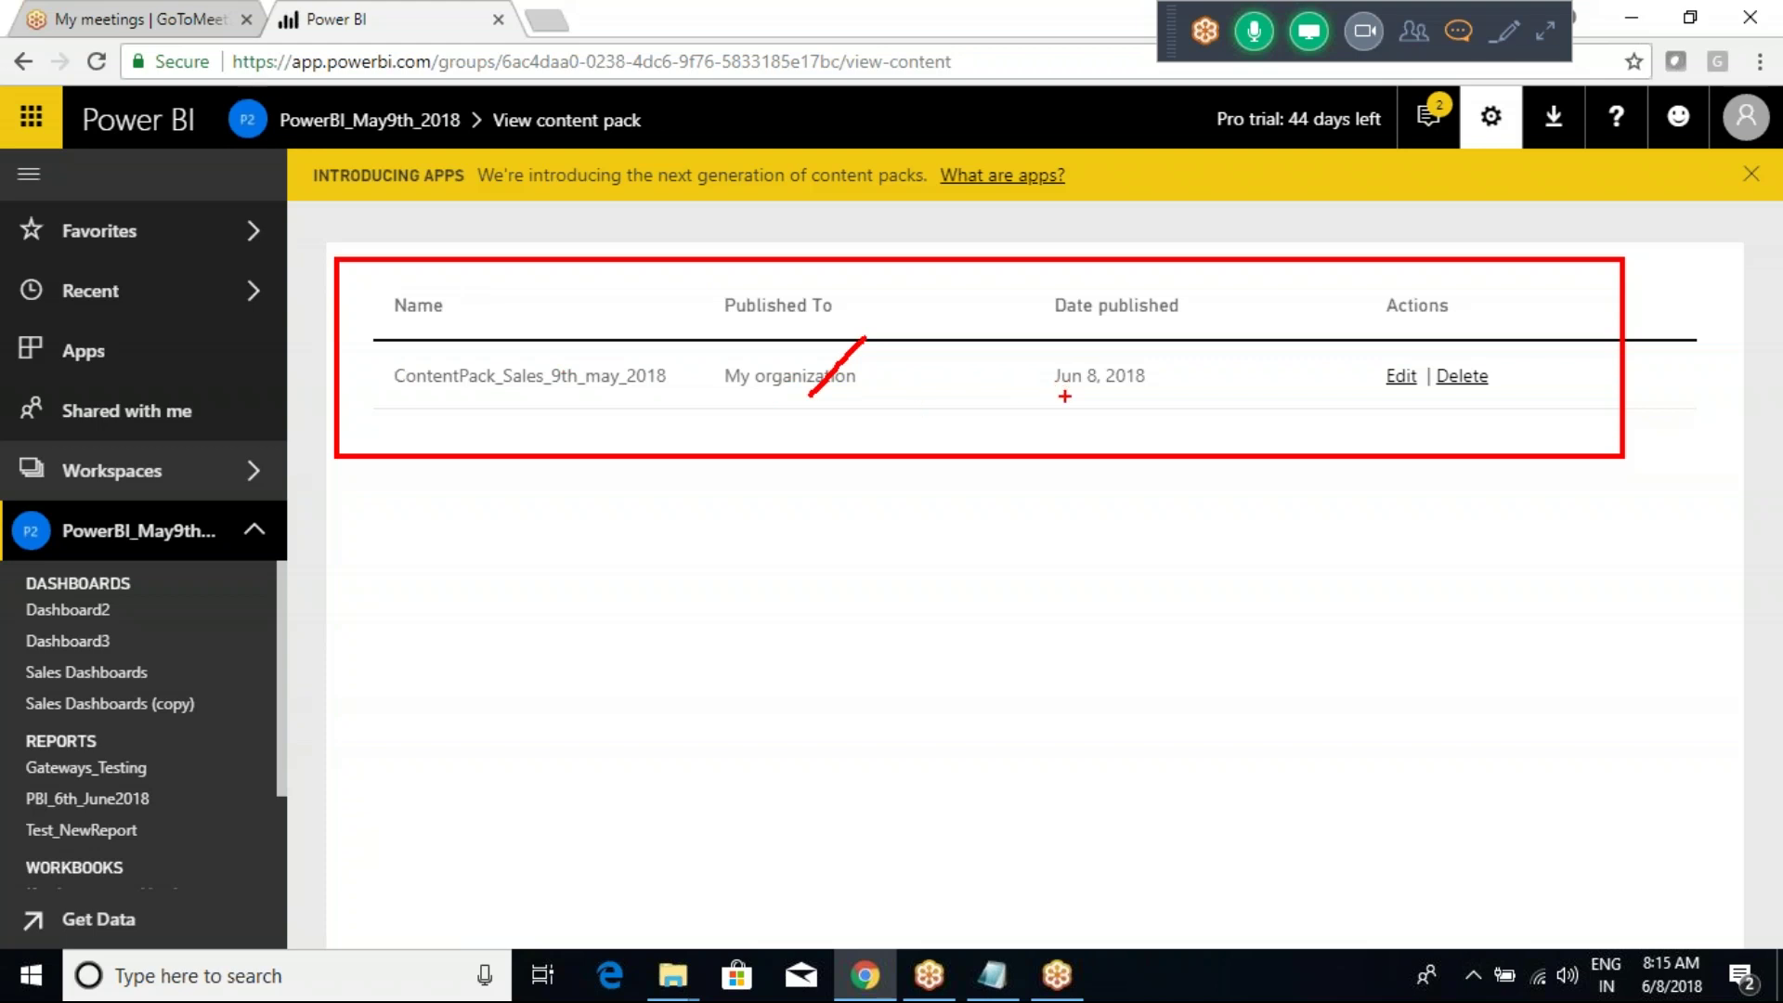
left_click_drag(1071, 398, 1146, 343)
key("Escape")
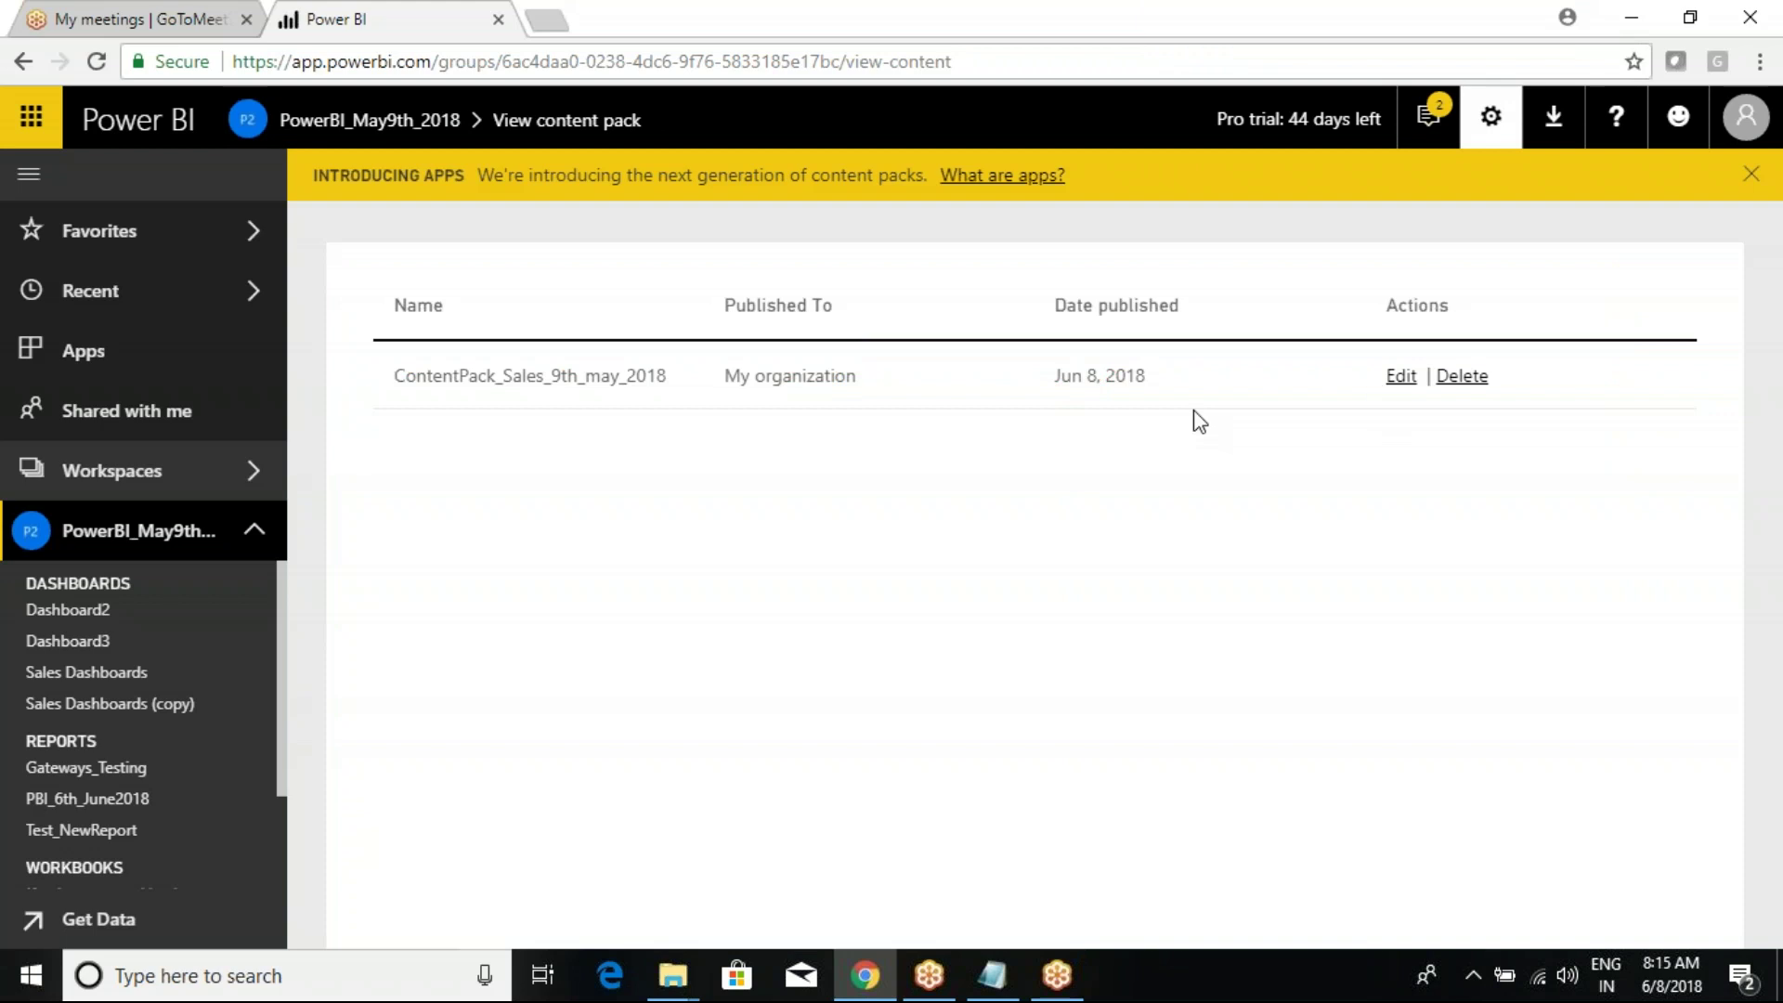
Step: Edit the published content pack to exclude Dashboard3, submit the update and dismiss the notification
left_click(1401, 388)
scroll(778, 552, "down", 3)
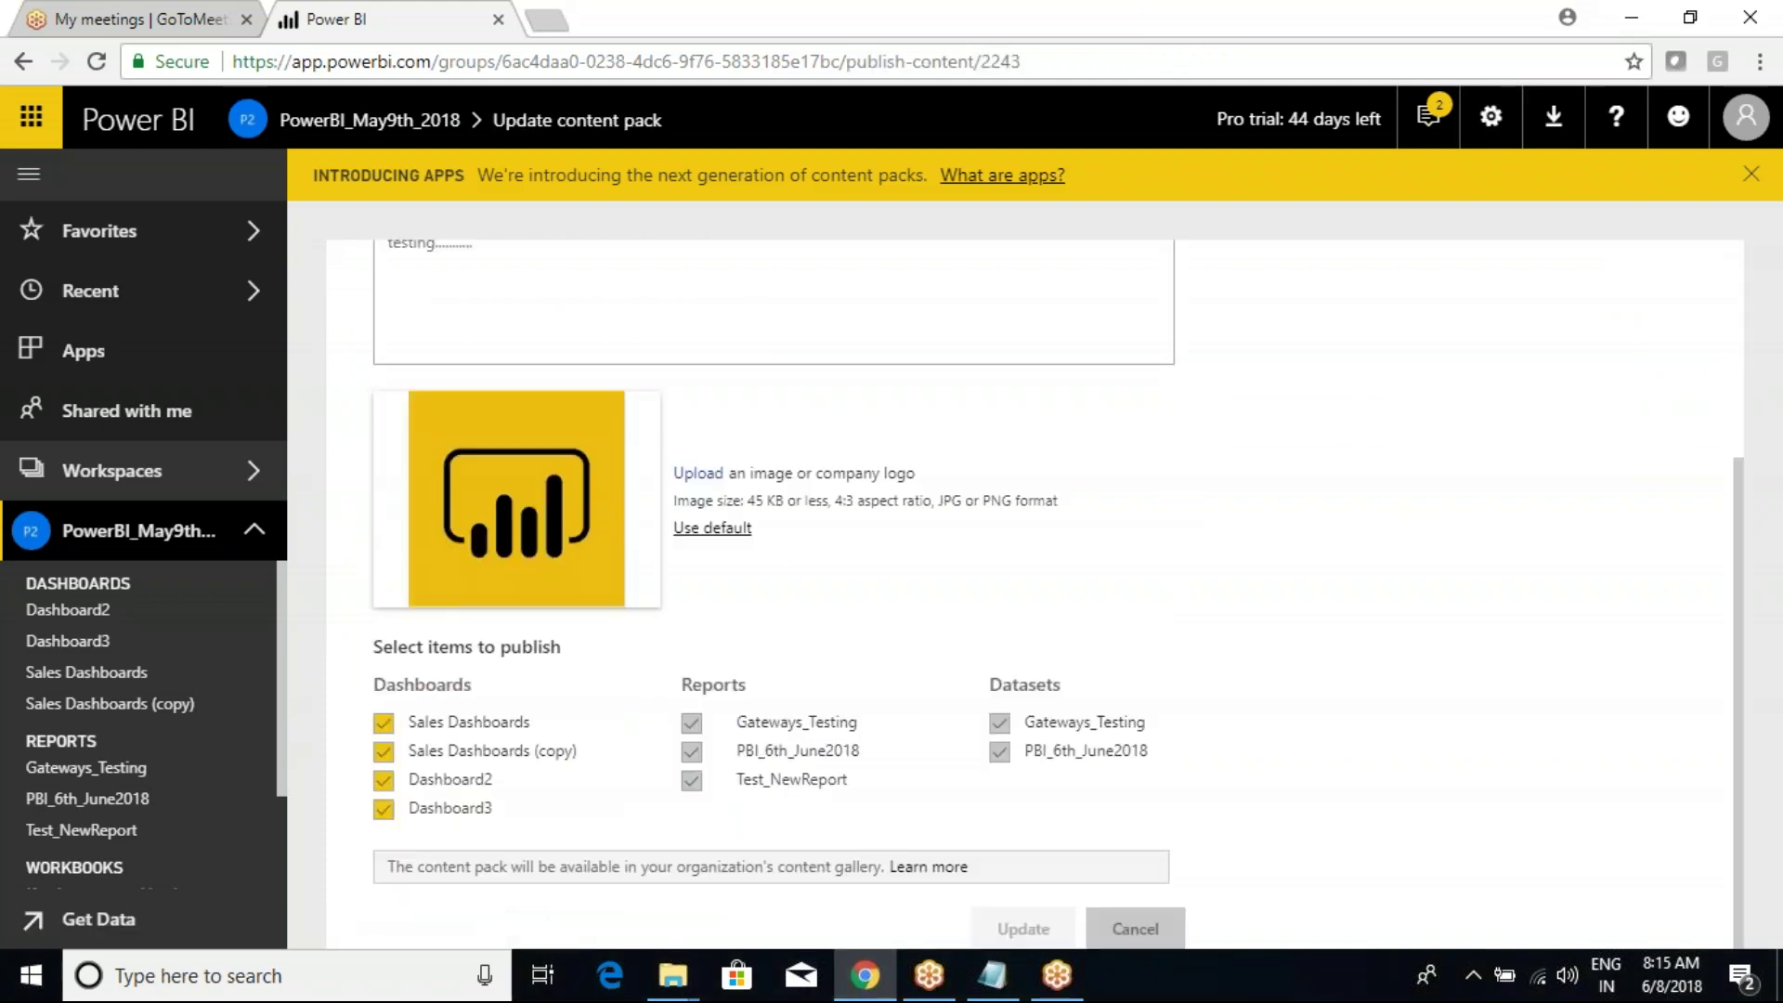
left_click(383, 807)
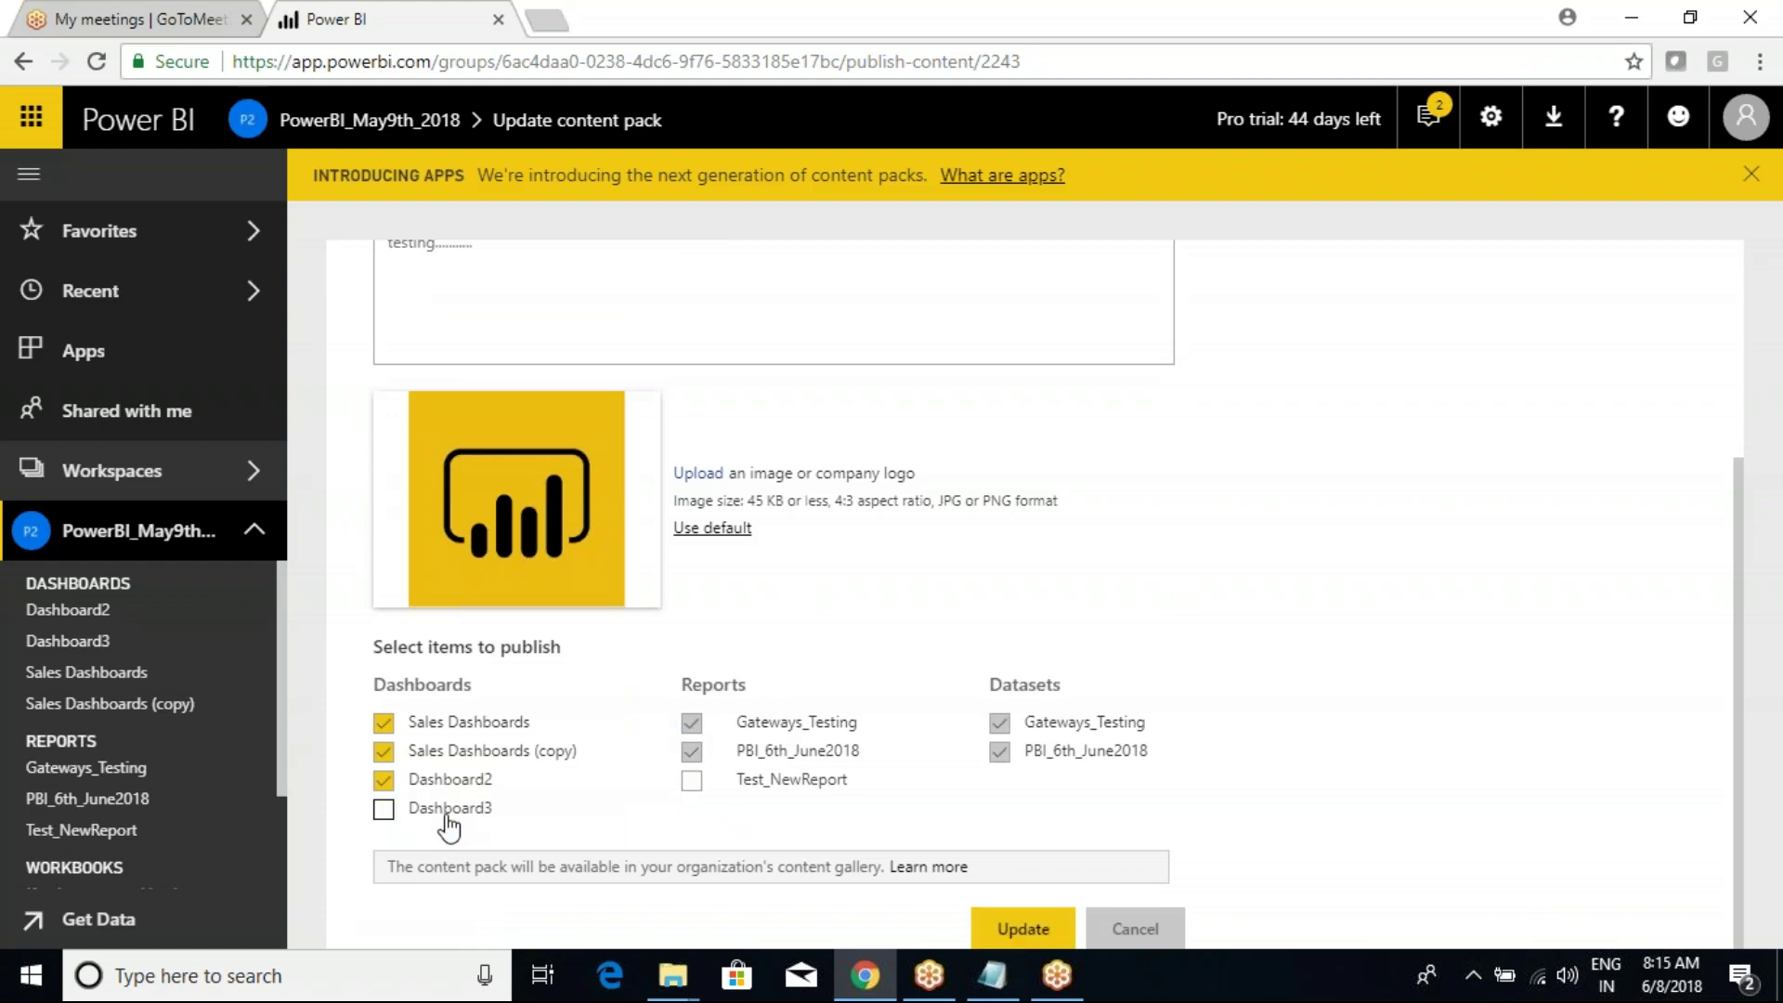
left_click(1024, 931)
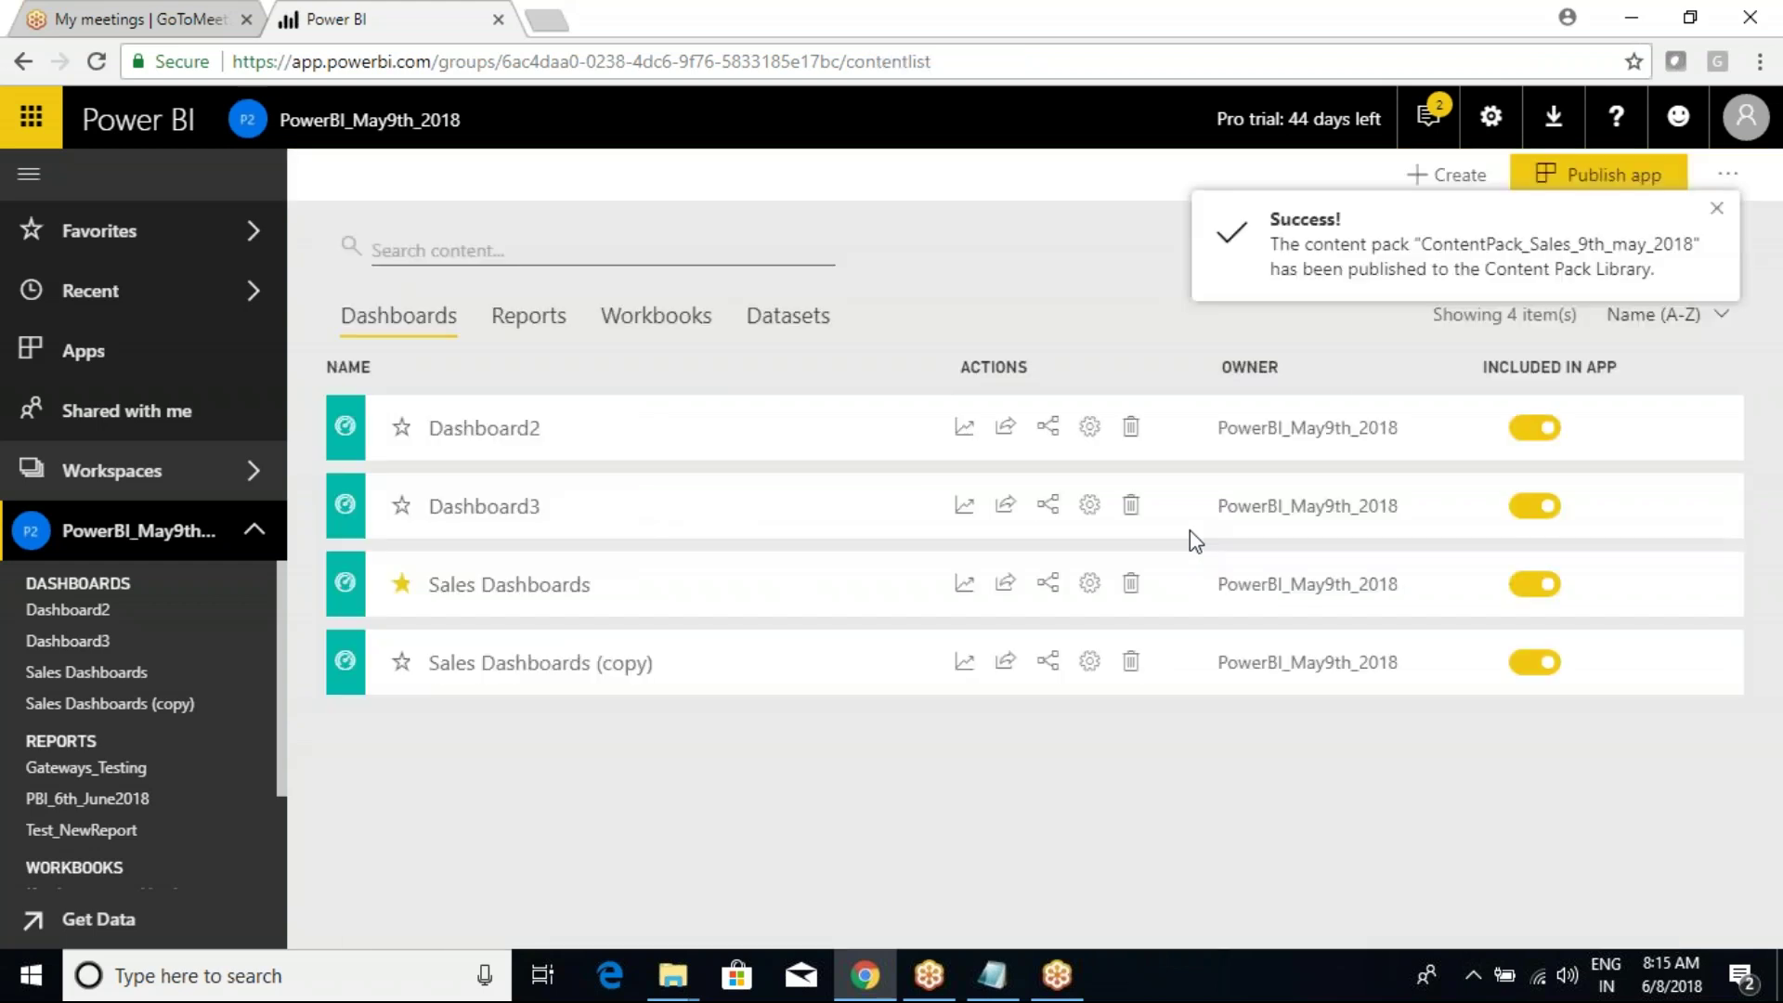
left_click(1714, 210)
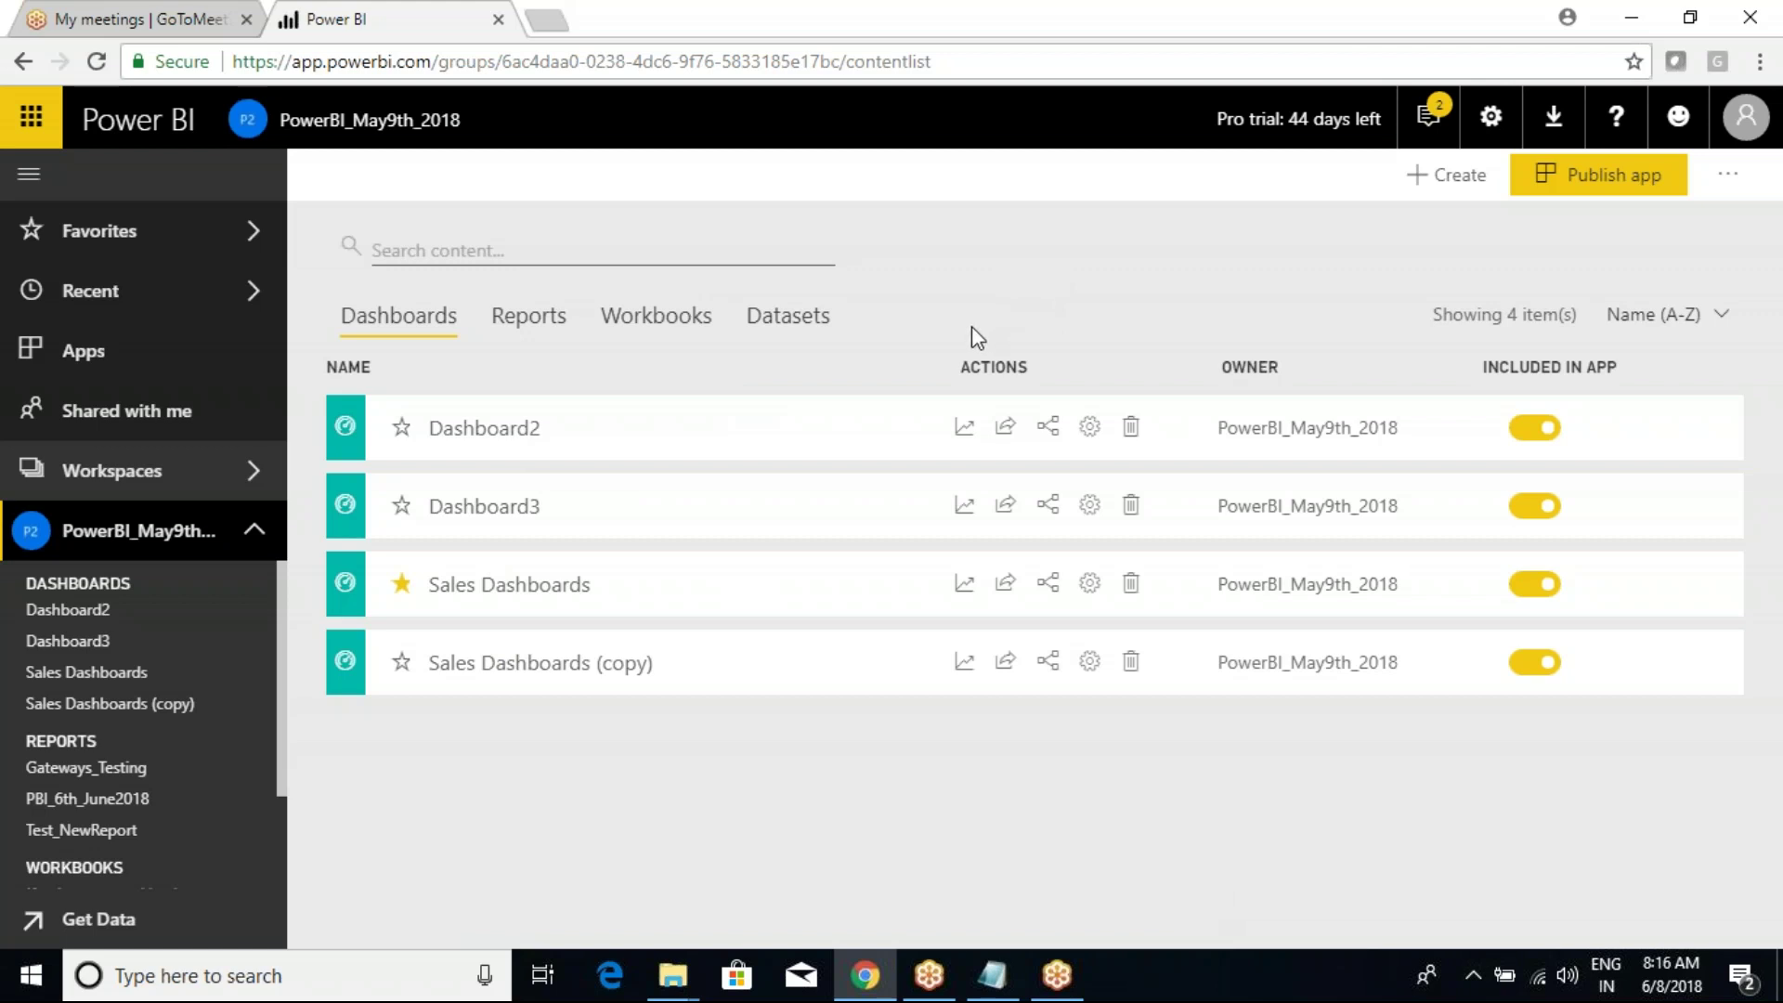
Step: Reopen the list of published content packs and annotate the ContentPack_Sales_9th_may_2018 entry to explain its contents and organization-wide audience
left_click(1491, 118)
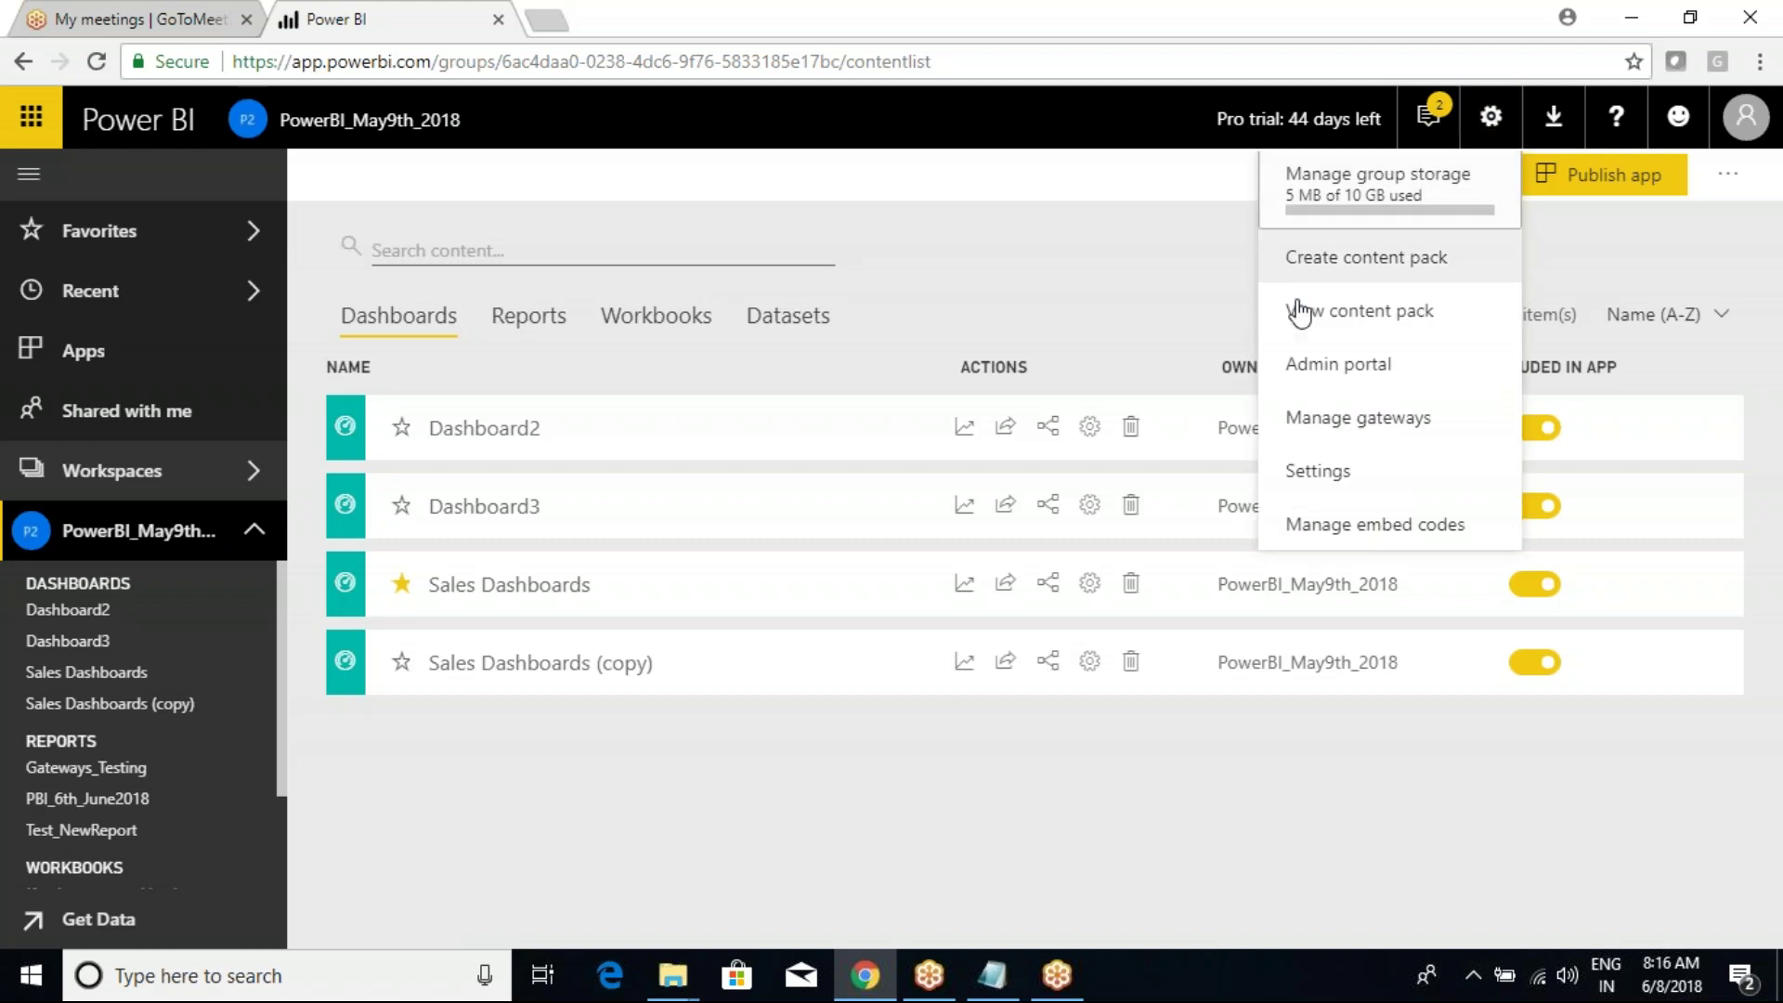
left_click(1357, 312)
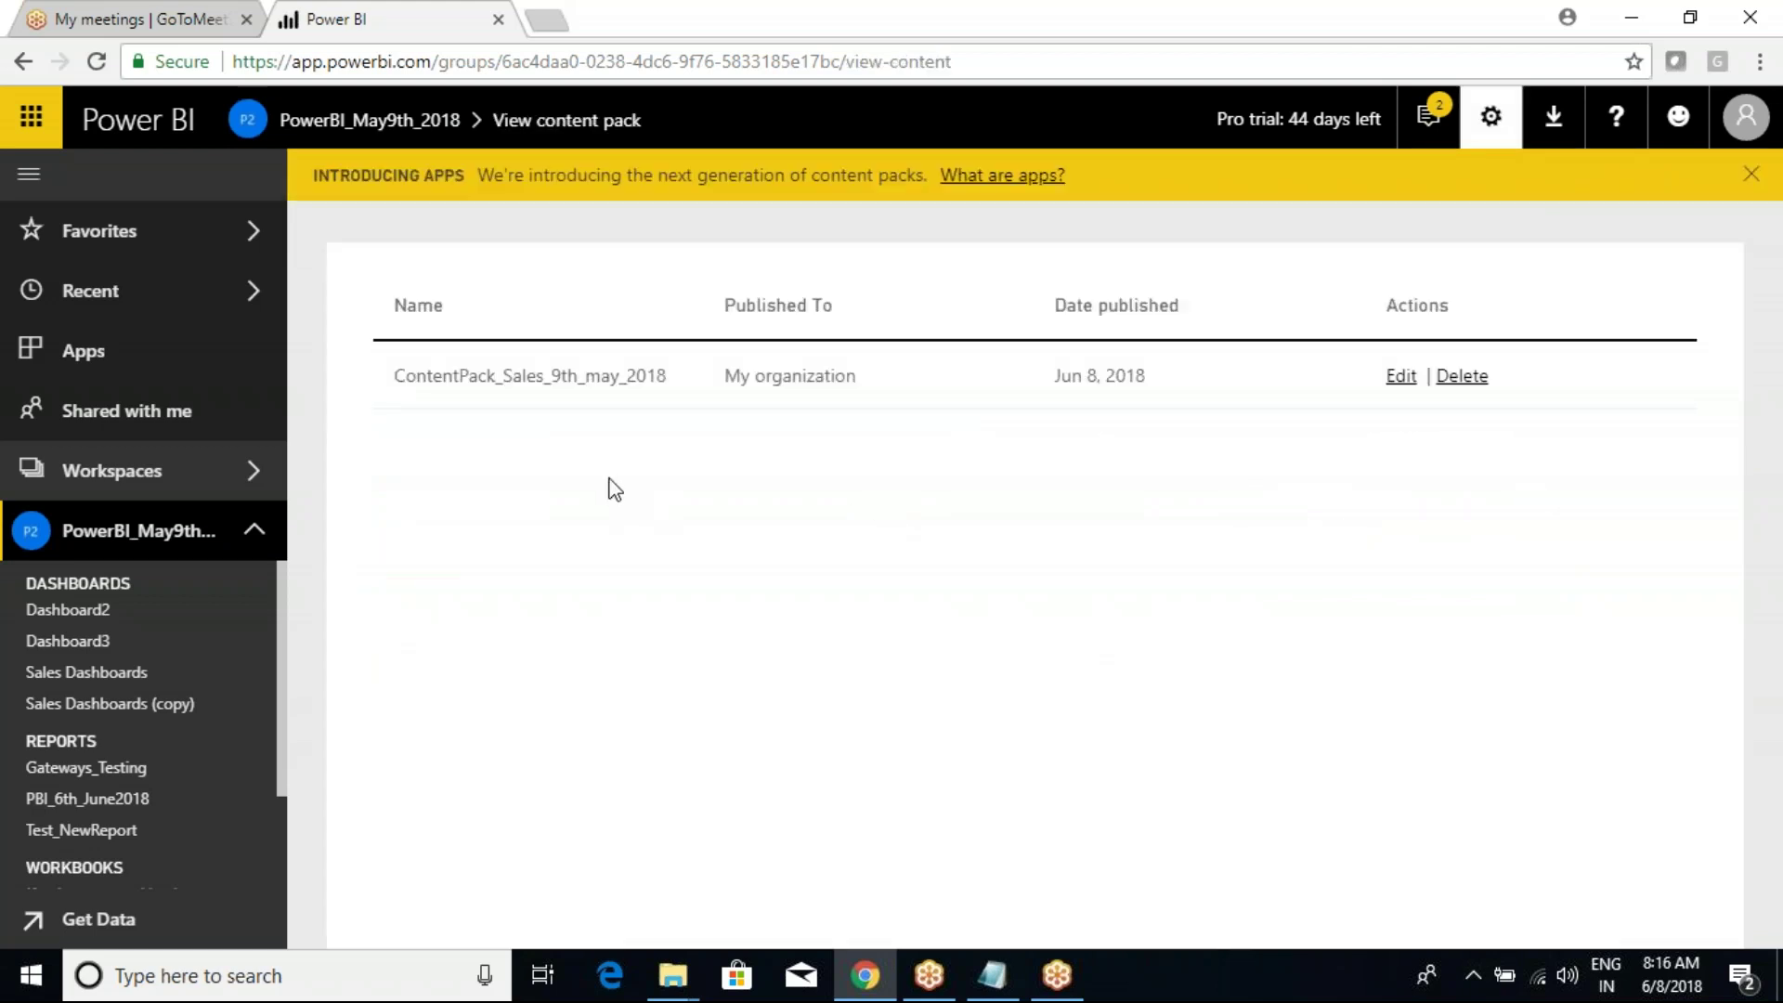
left_click_drag(666, 415, 708, 419)
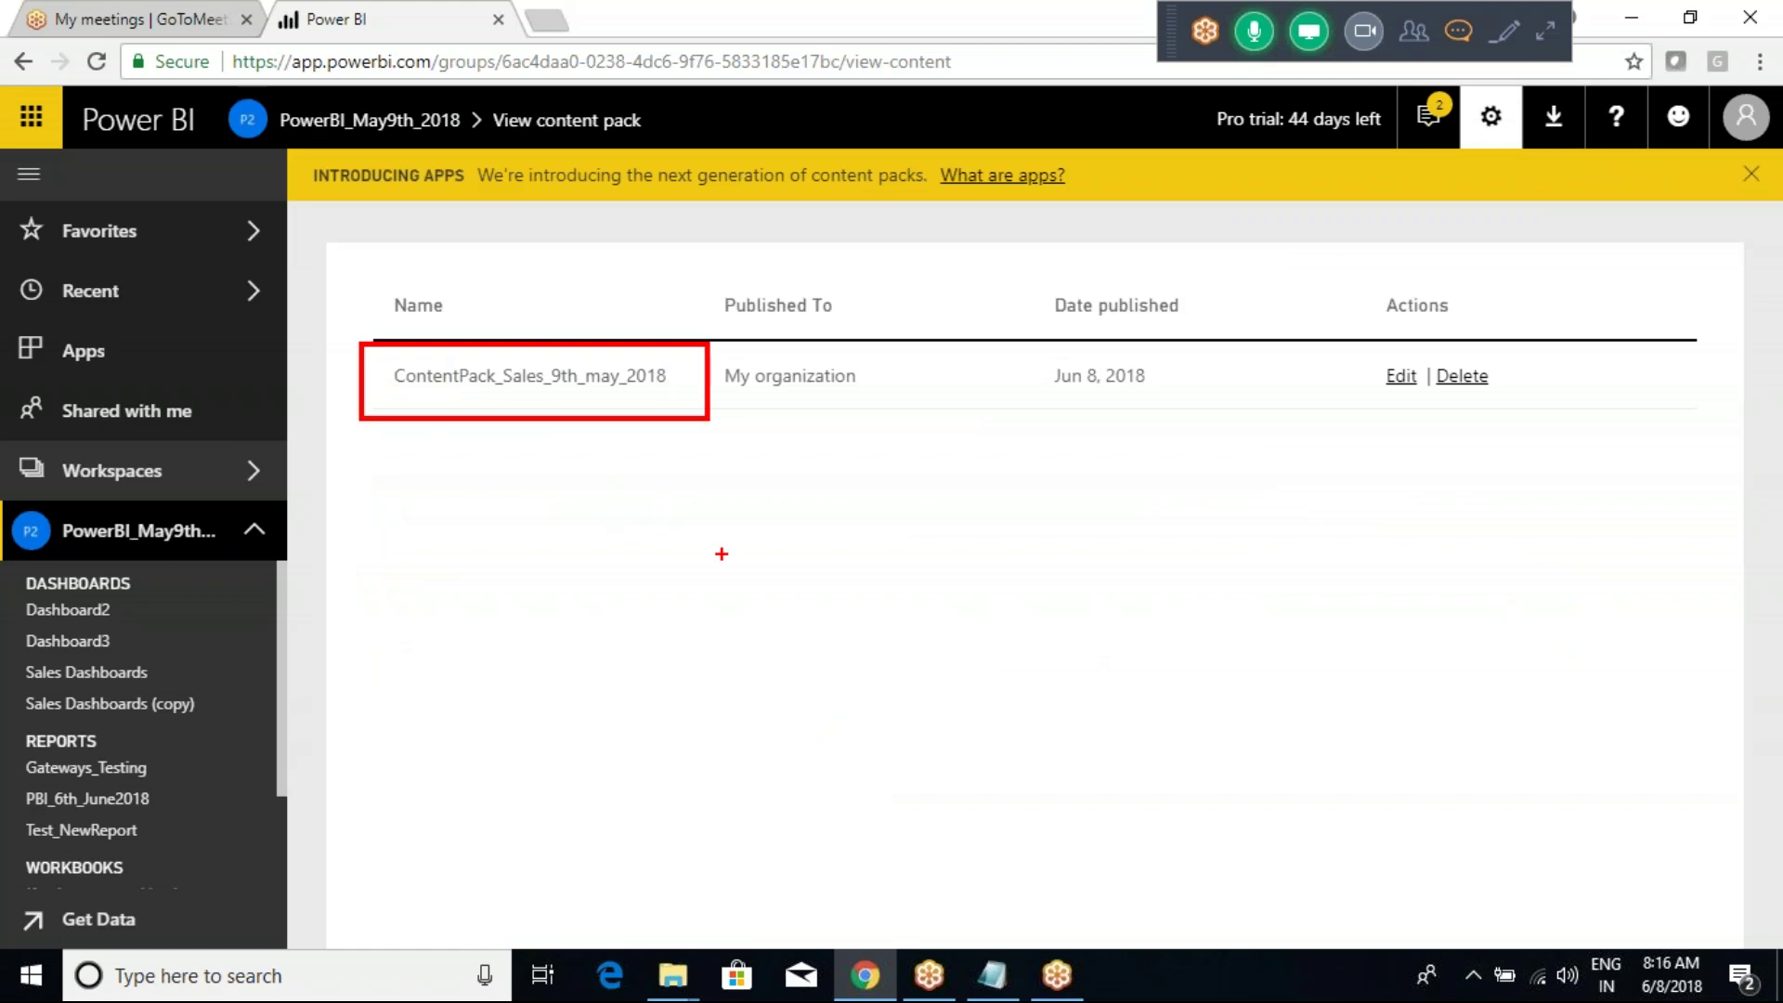
mouse_move(713, 583)
left_mouse_down()
mouse_move(682, 586)
mouse_move(722, 639)
mouse_move(722, 689)
left_mouse_up()
mouse_move(722, 585)
left_mouse_down()
mouse_move(722, 624)
mouse_move(858, 621)
mouse_move(982, 664)
mouse_move(901, 692)
left_mouse_up()
left_click_drag(996, 627, 1002, 665)
left_click_drag(752, 547, 825, 420)
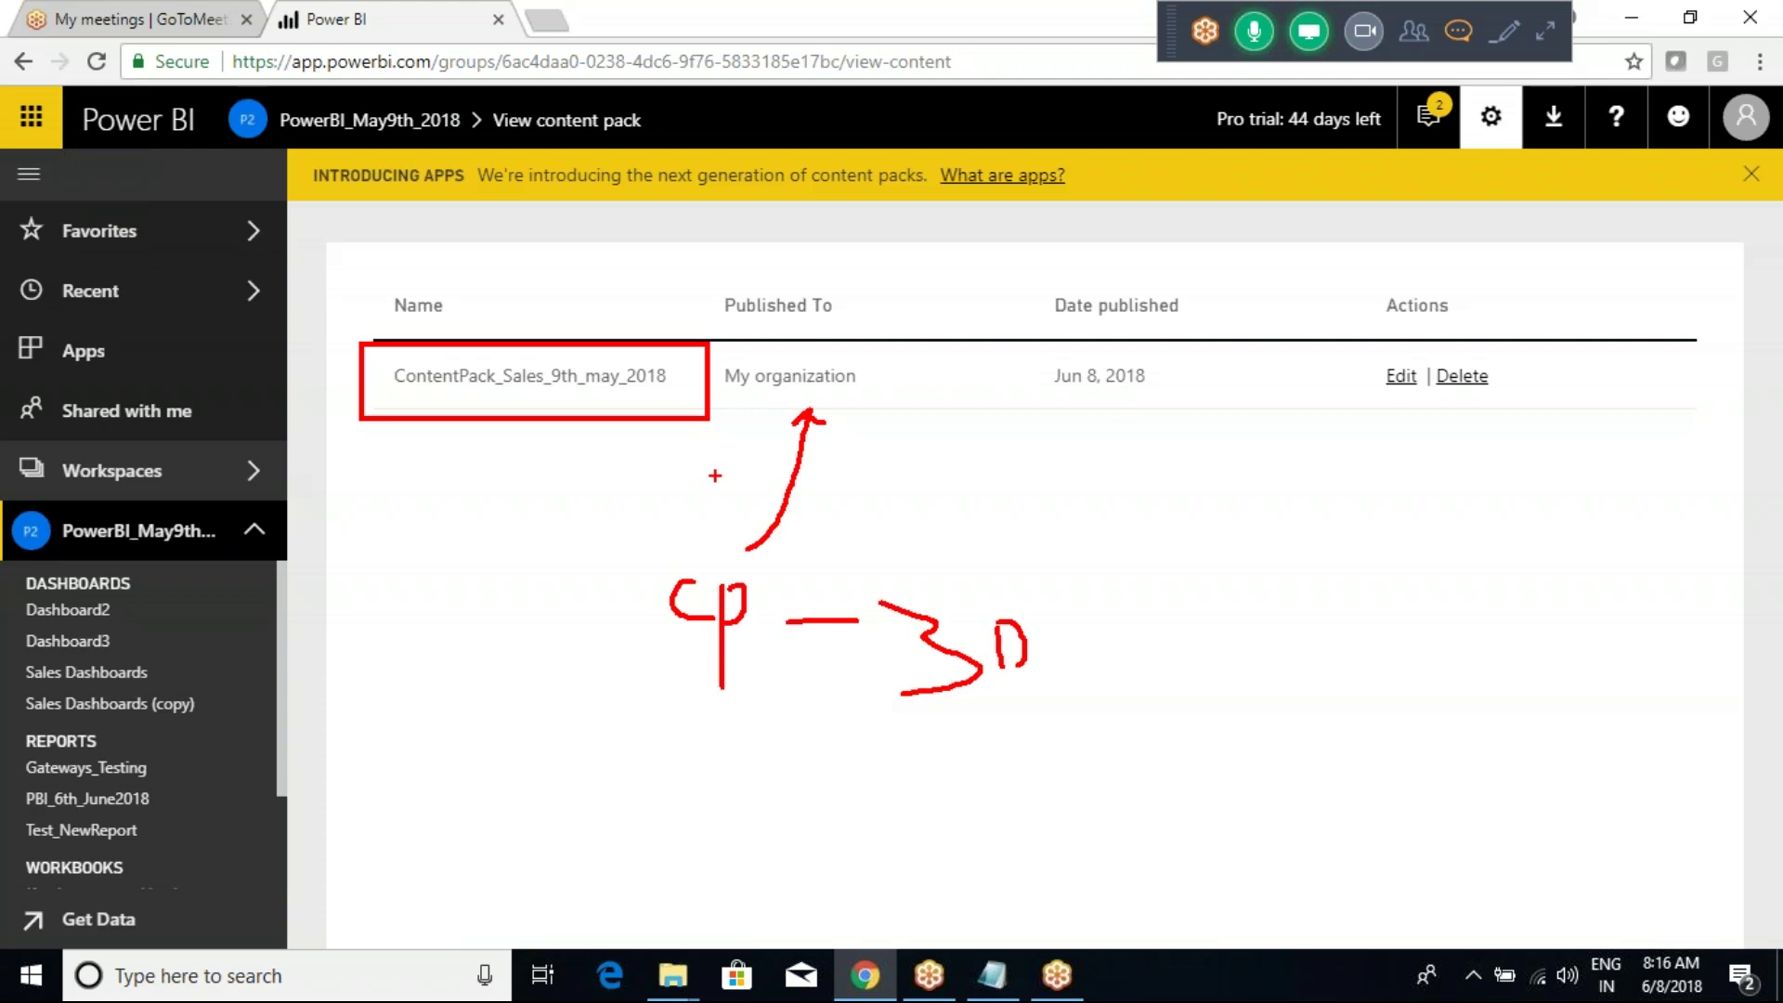
mouse_move(379, 433)
left_mouse_down()
mouse_move(479, 462)
mouse_move(676, 453)
left_mouse_up()
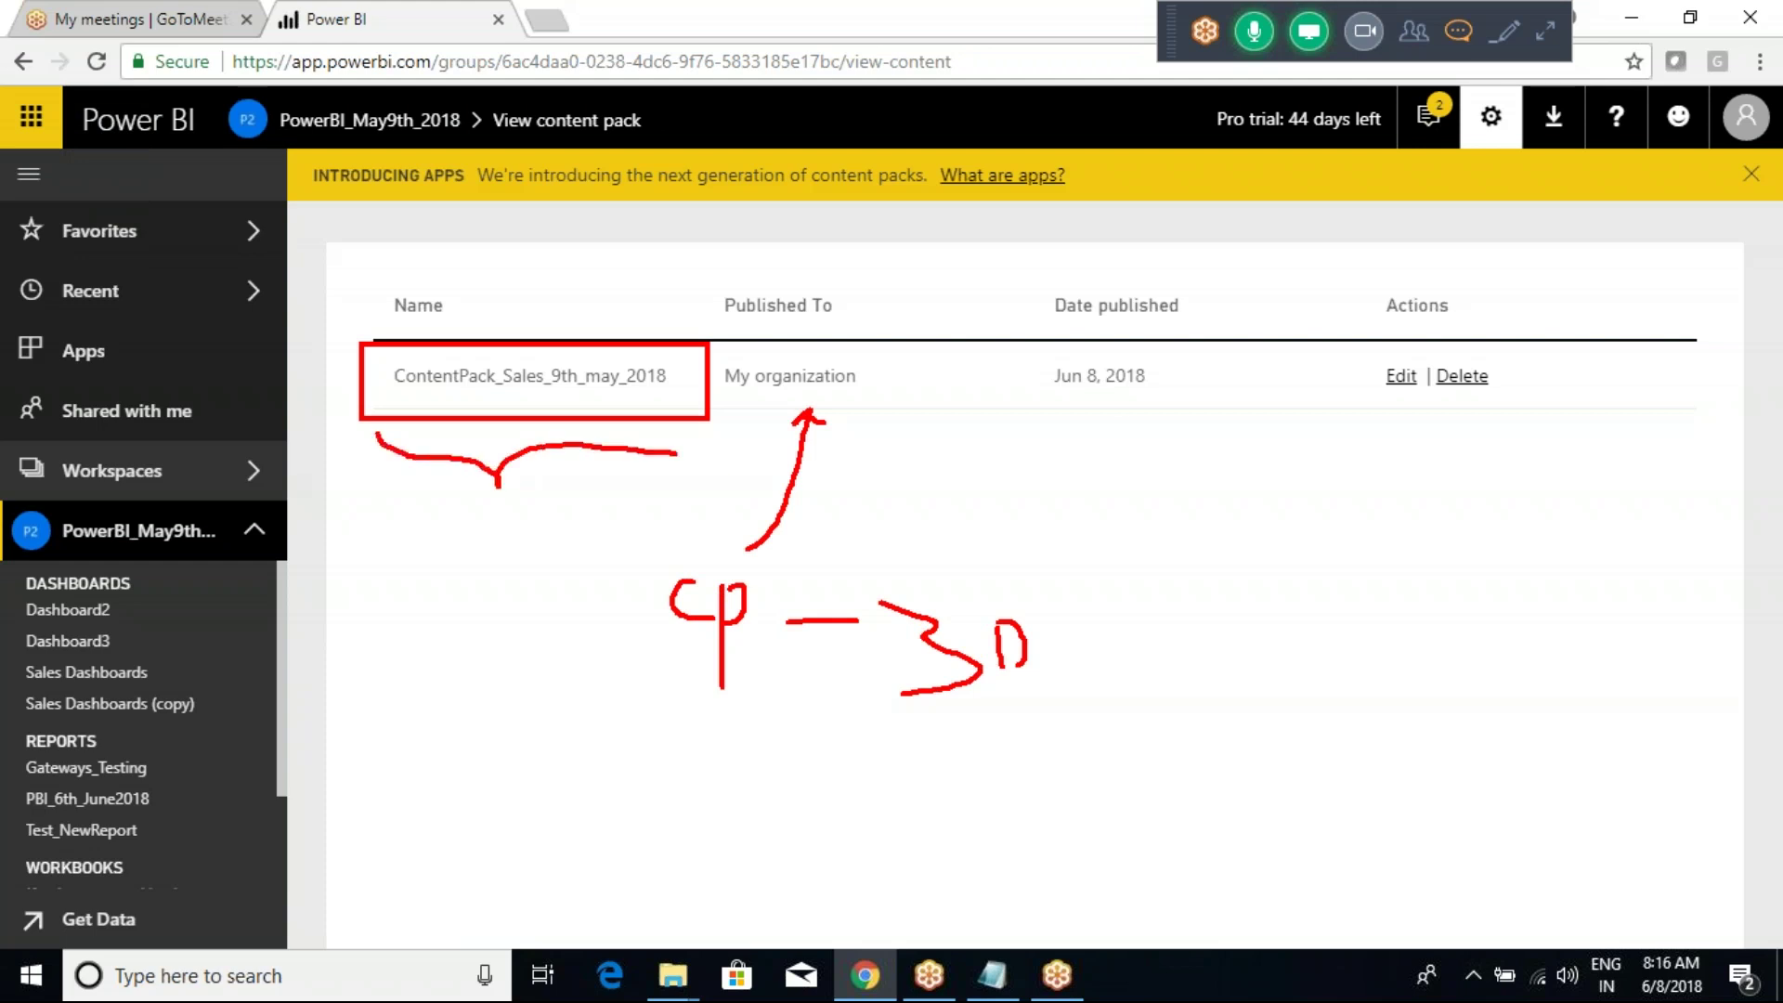
left_click_drag(347, 342, 374, 474)
mouse_move(346, 346)
left_mouse_down()
mouse_move(720, 328)
mouse_move(718, 446)
mouse_move(381, 472)
left_mouse_up()
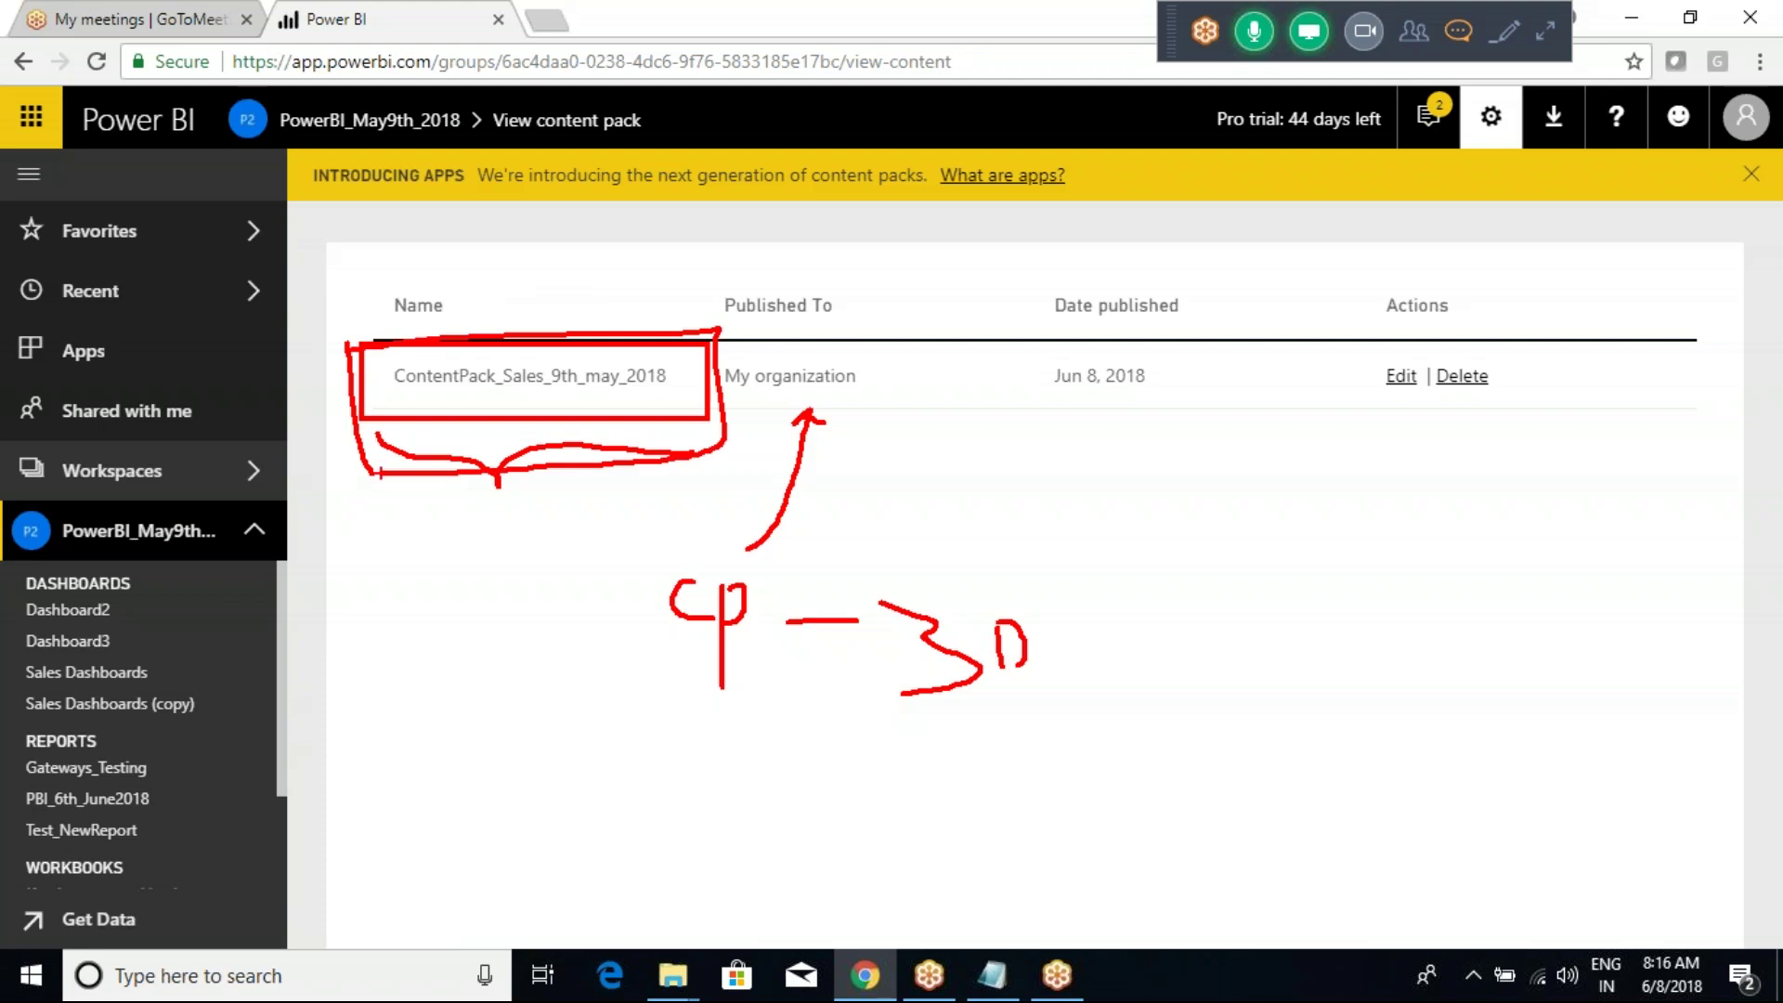
left_click_drag(467, 388, 439, 576)
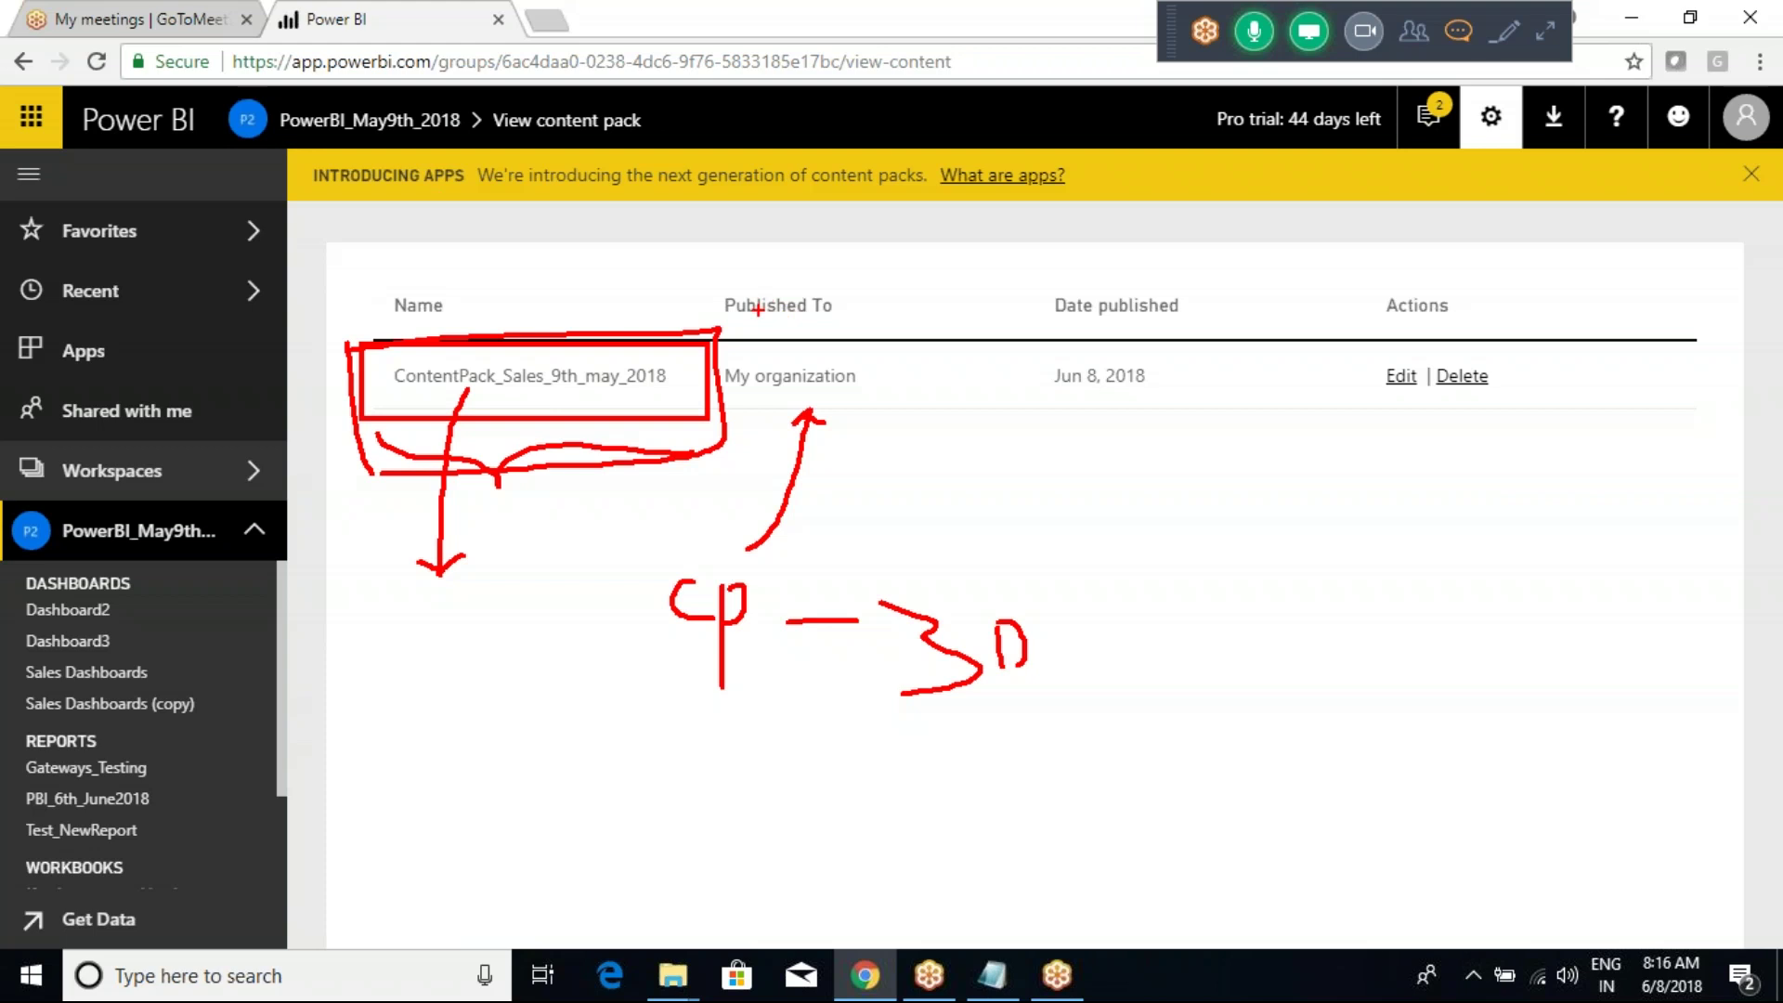
key("Escape")
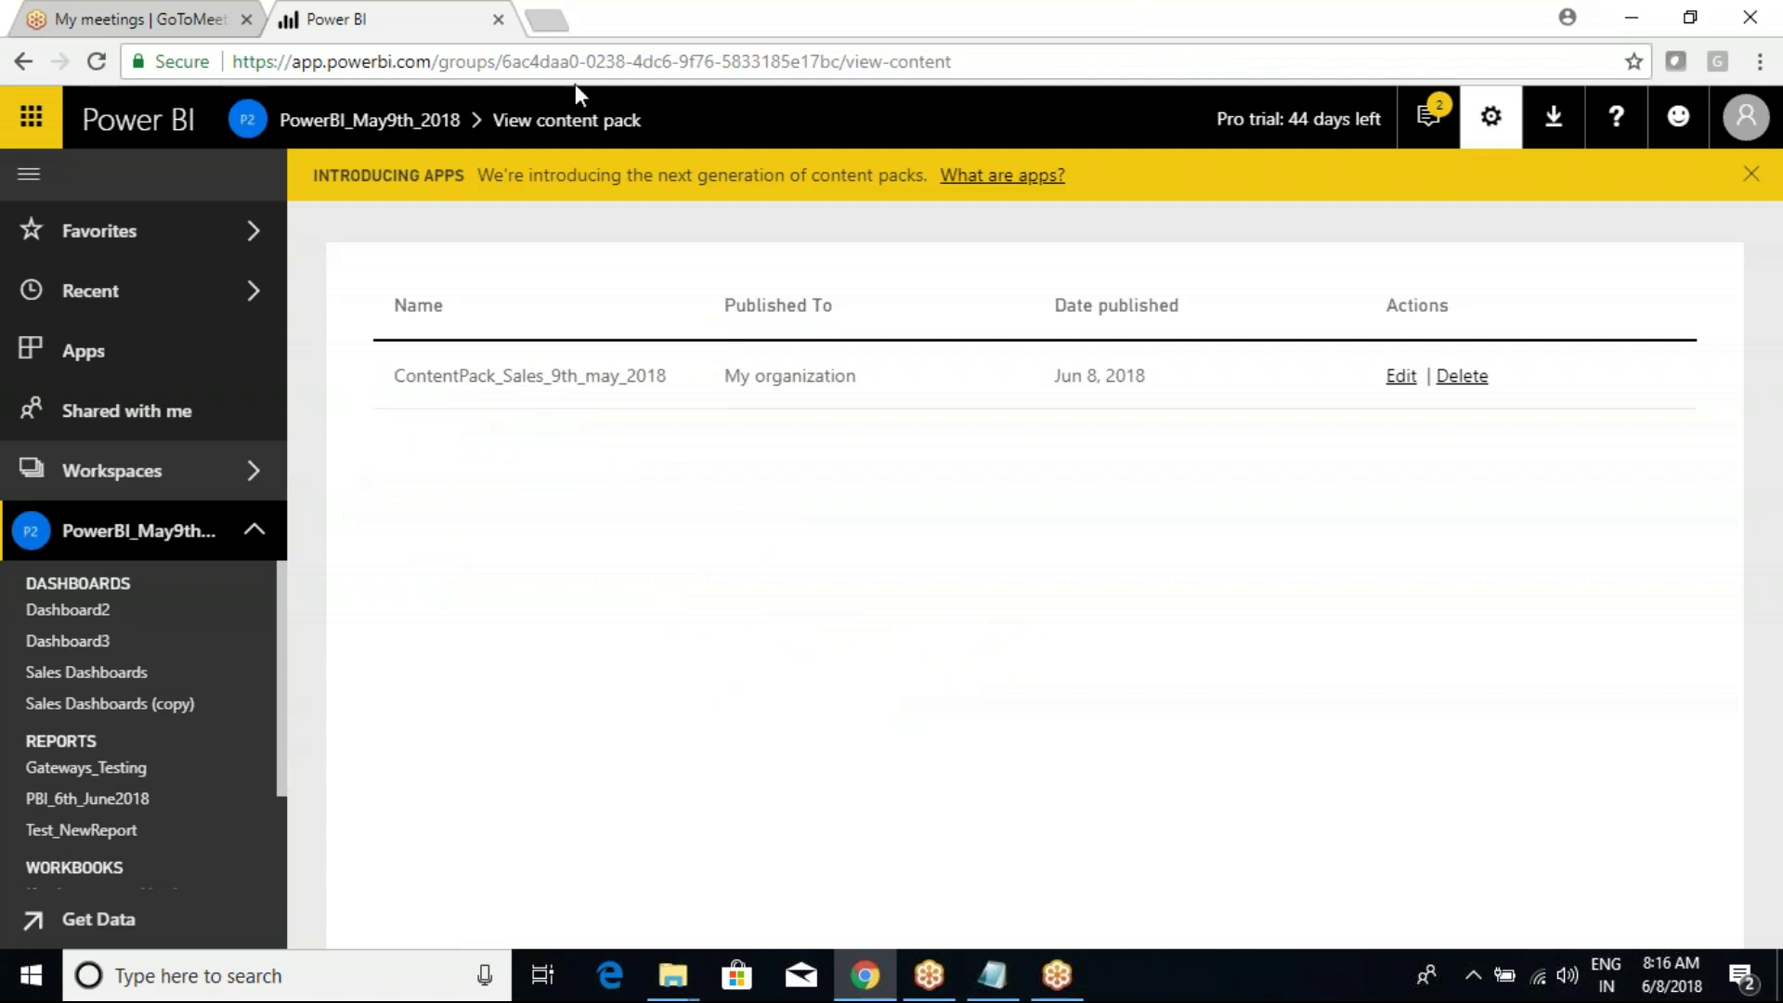
Step: Point out the page address, open Get Data and annotate the My organization tile as the place to find published content
left_click(530, 63)
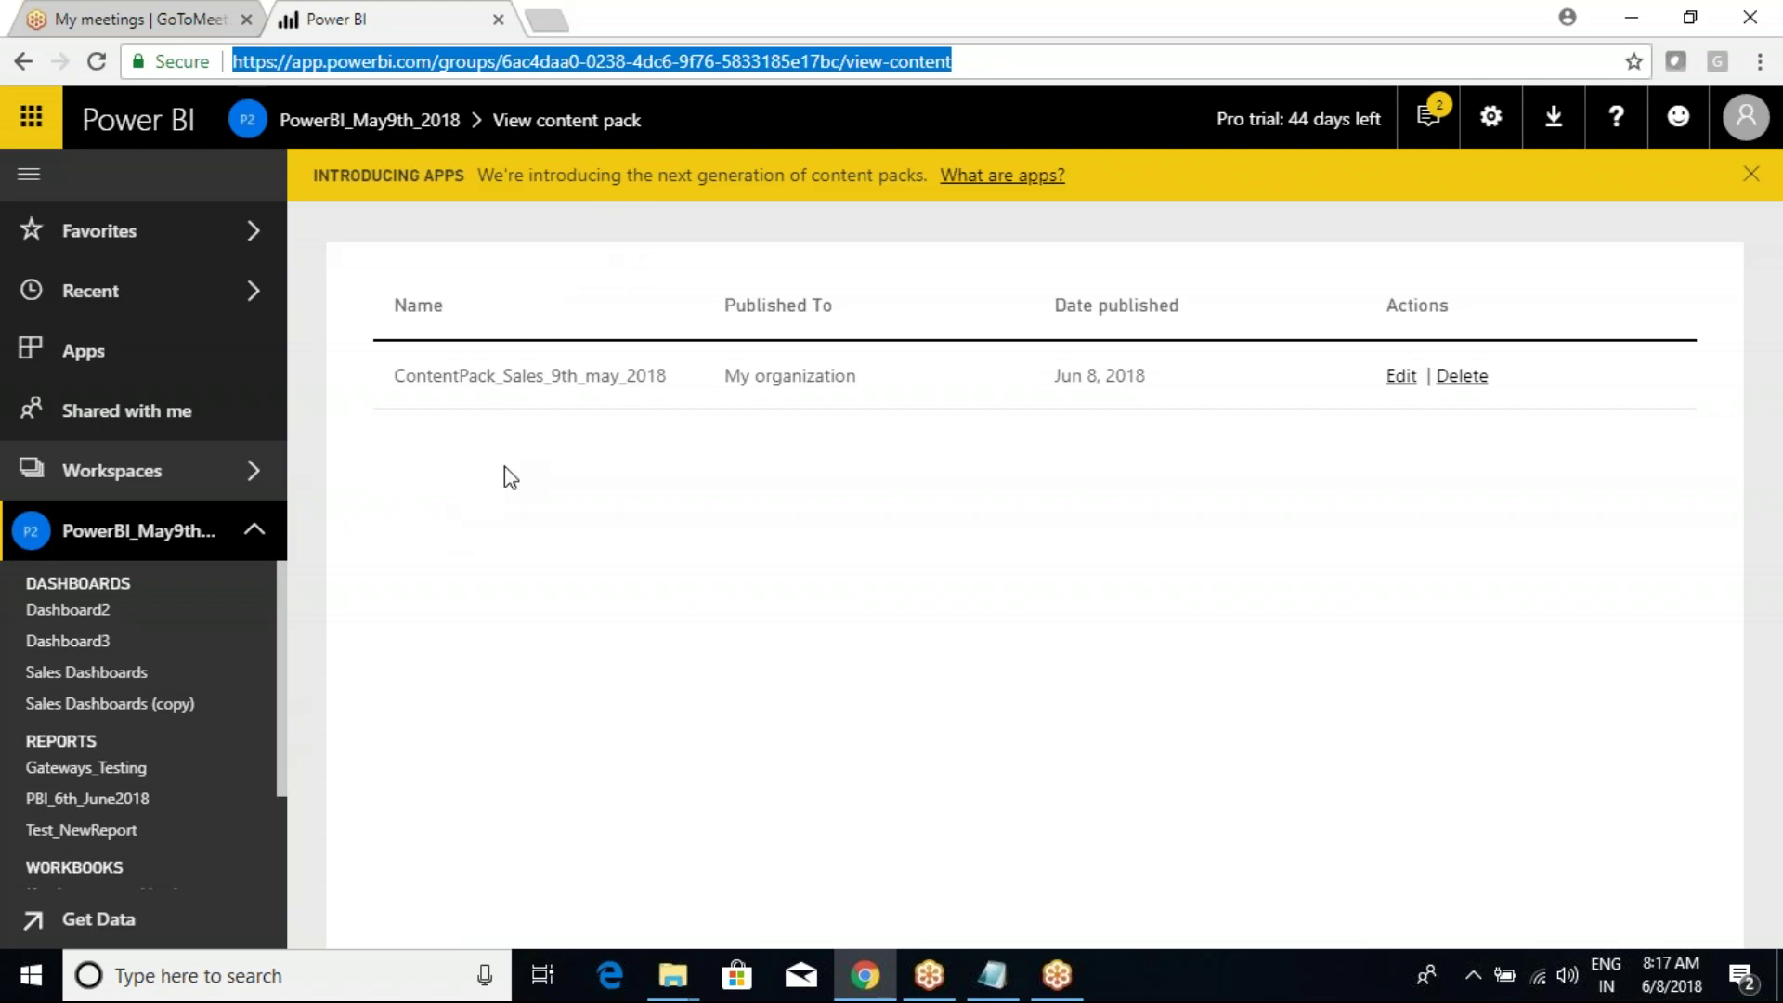
left_click(692, 569)
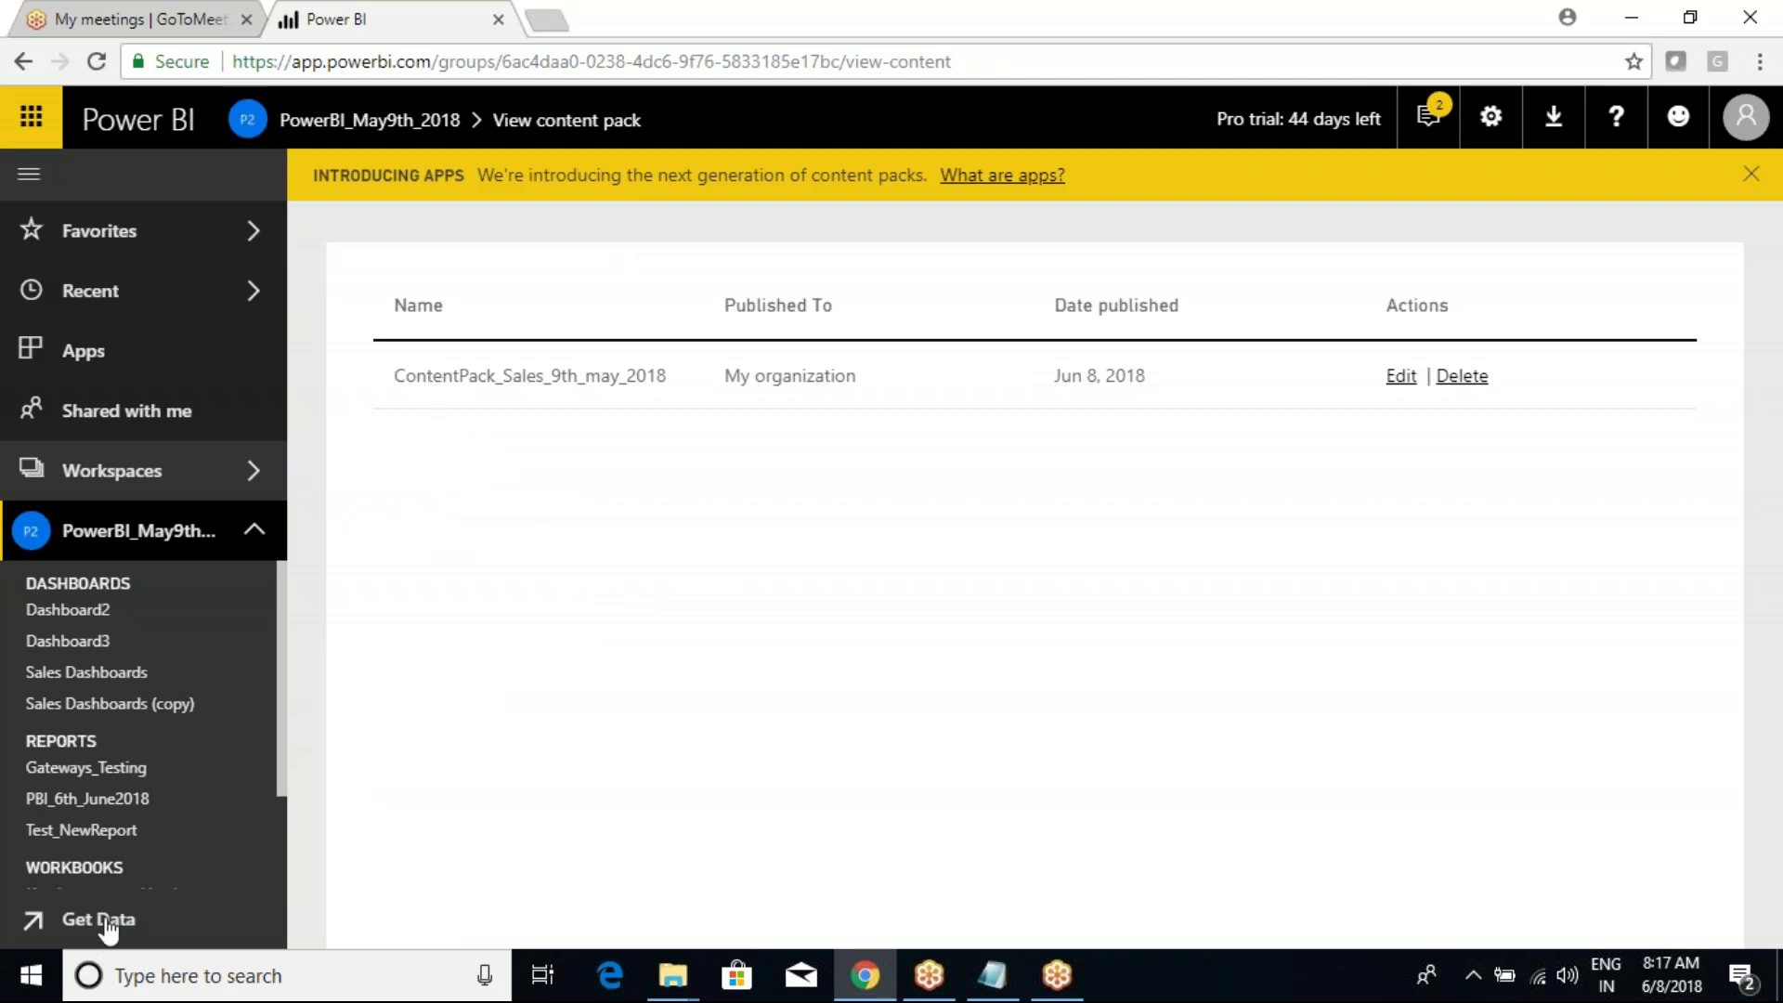
left_click(52, 920)
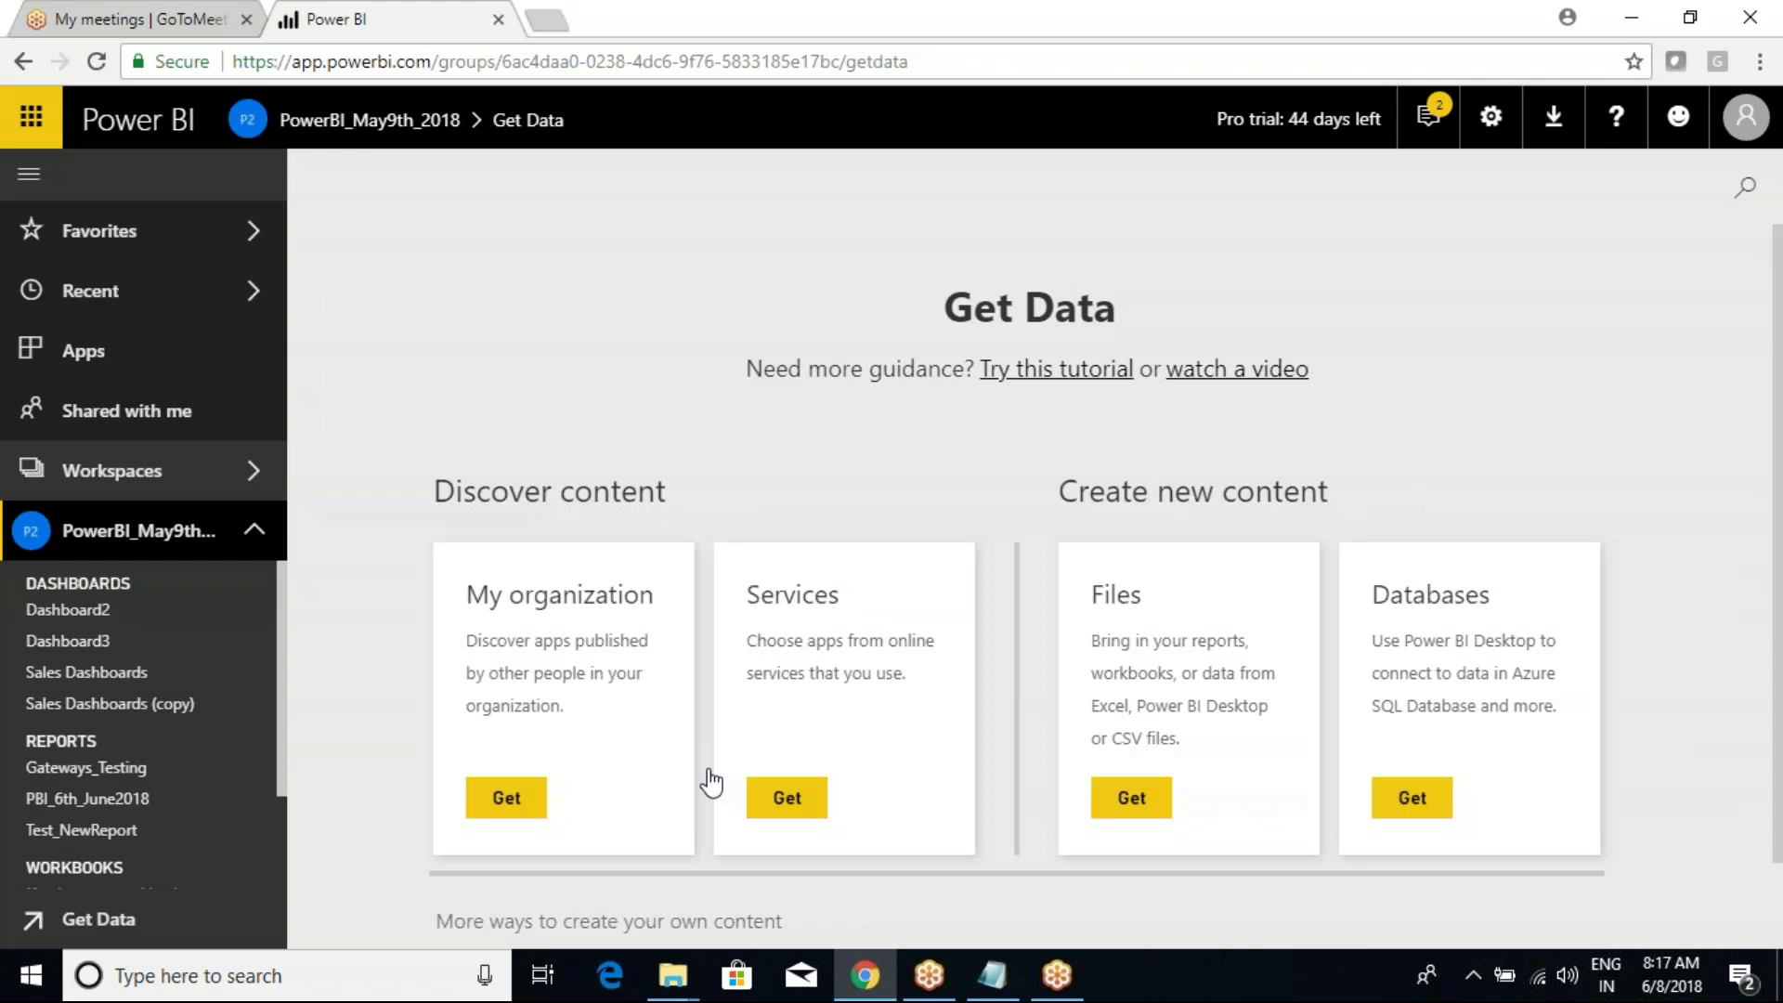
mouse_move(391, 523)
left_mouse_down()
mouse_move(568, 679)
mouse_move(681, 864)
left_mouse_up()
mouse_move(600, 657)
left_mouse_down()
mouse_move(668, 541)
mouse_move(772, 453)
left_mouse_up()
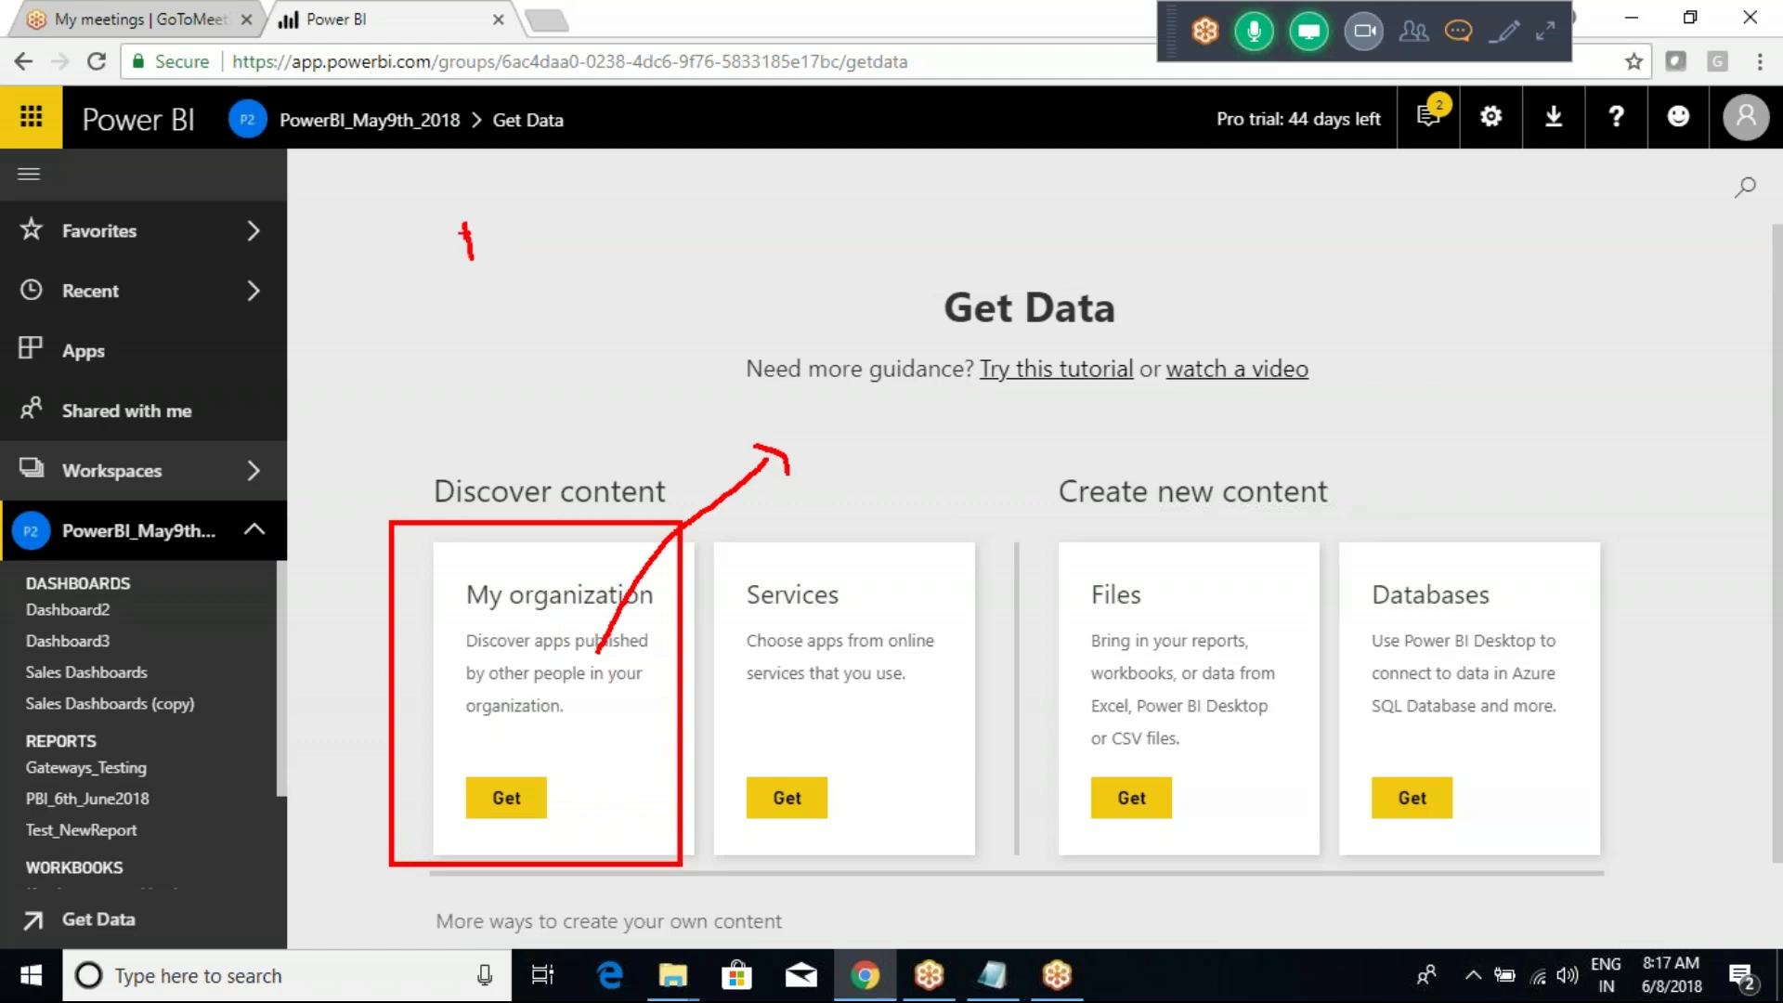
mouse_move(464, 225)
left_mouse_down()
mouse_move(852, 185)
mouse_move(857, 224)
mouse_move(777, 255)
mouse_move(468, 267)
mouse_move(503, 321)
mouse_move(524, 300)
mouse_move(535, 325)
mouse_move(693, 355)
left_mouse_up()
left_click(631, 316)
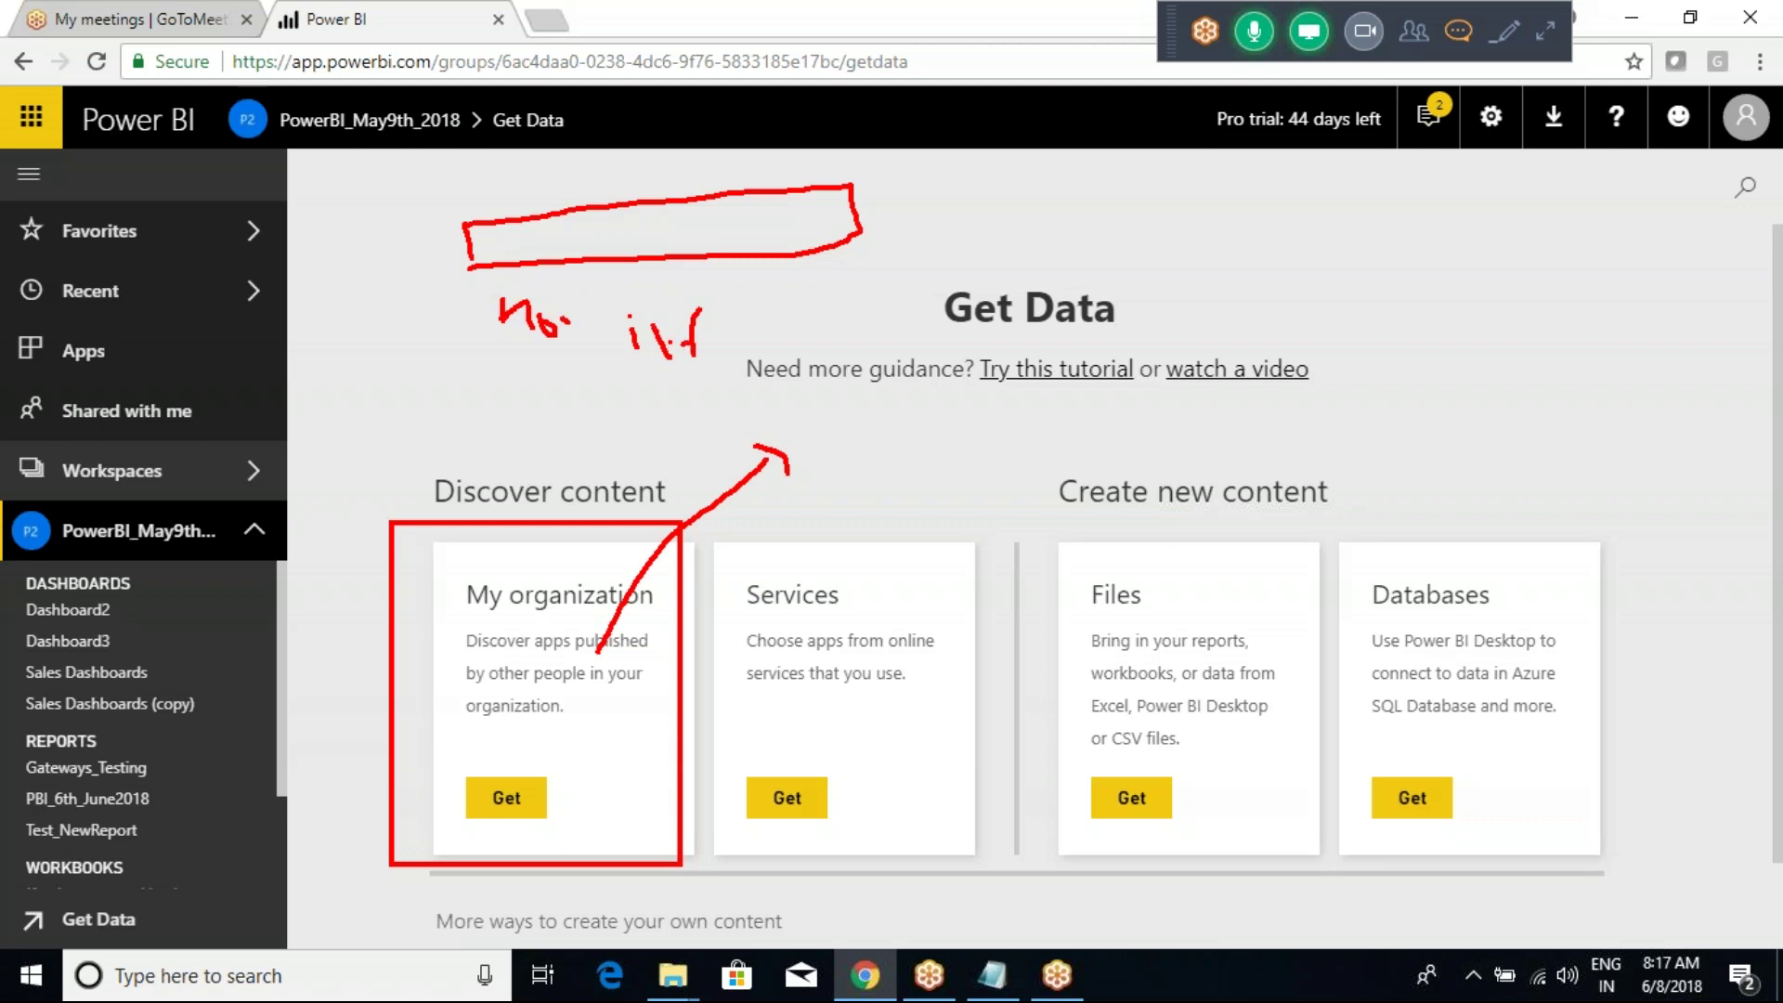
mouse_move(476, 360)
left_mouse_down()
mouse_move(731, 390)
mouse_move(741, 305)
mouse_move(482, 286)
mouse_move(473, 371)
mouse_move(436, 335)
left_mouse_up()
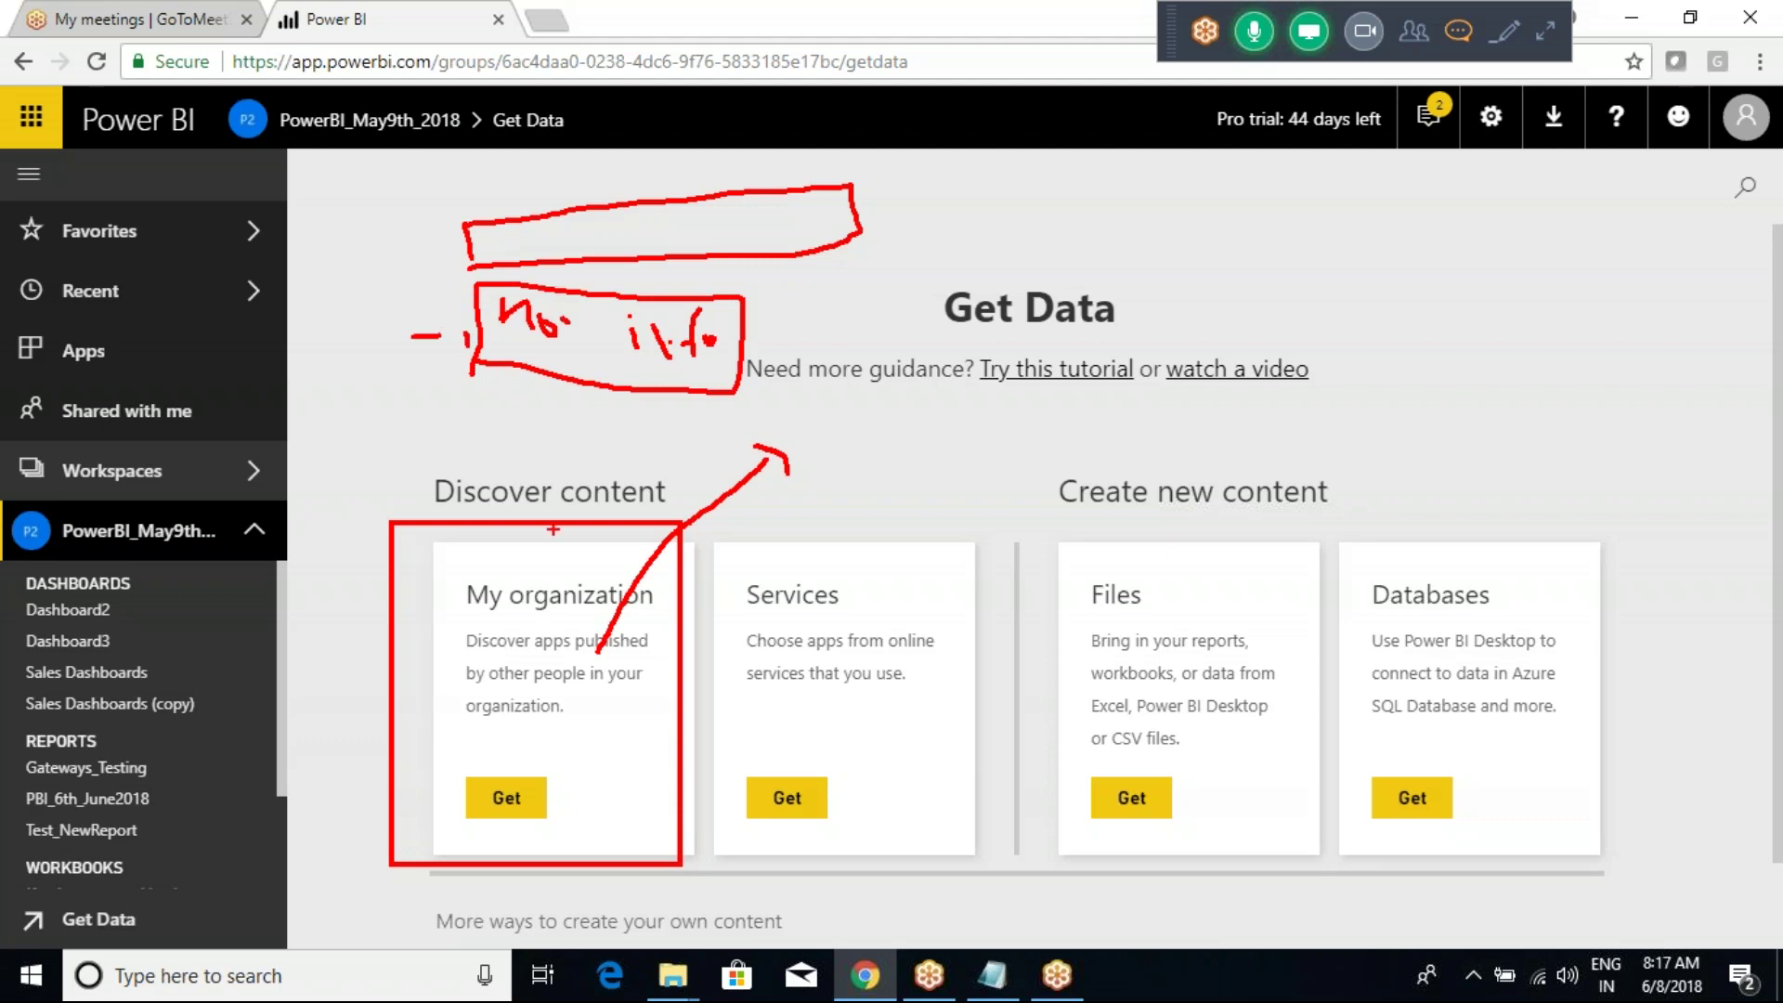
key("Escape")
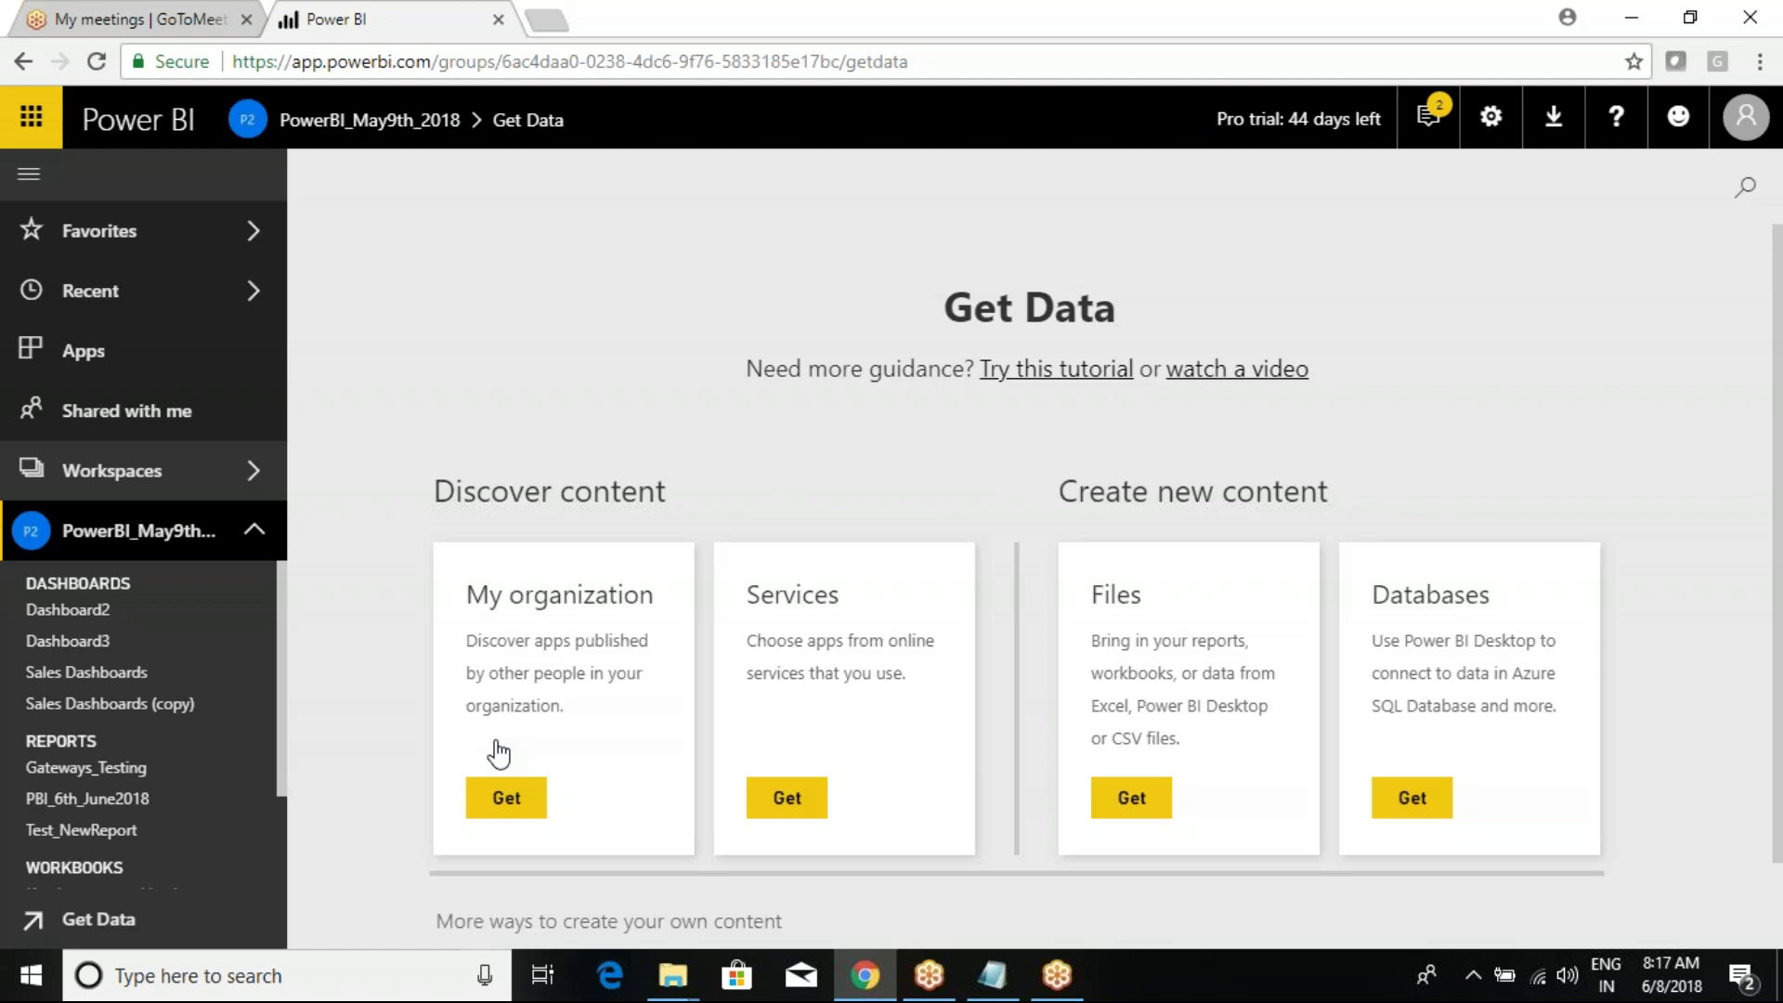
Step: Browse the apps published in My organization, open the All apps listing in AppSource and close its browser tab
left_click(501, 800)
left_click(507, 800)
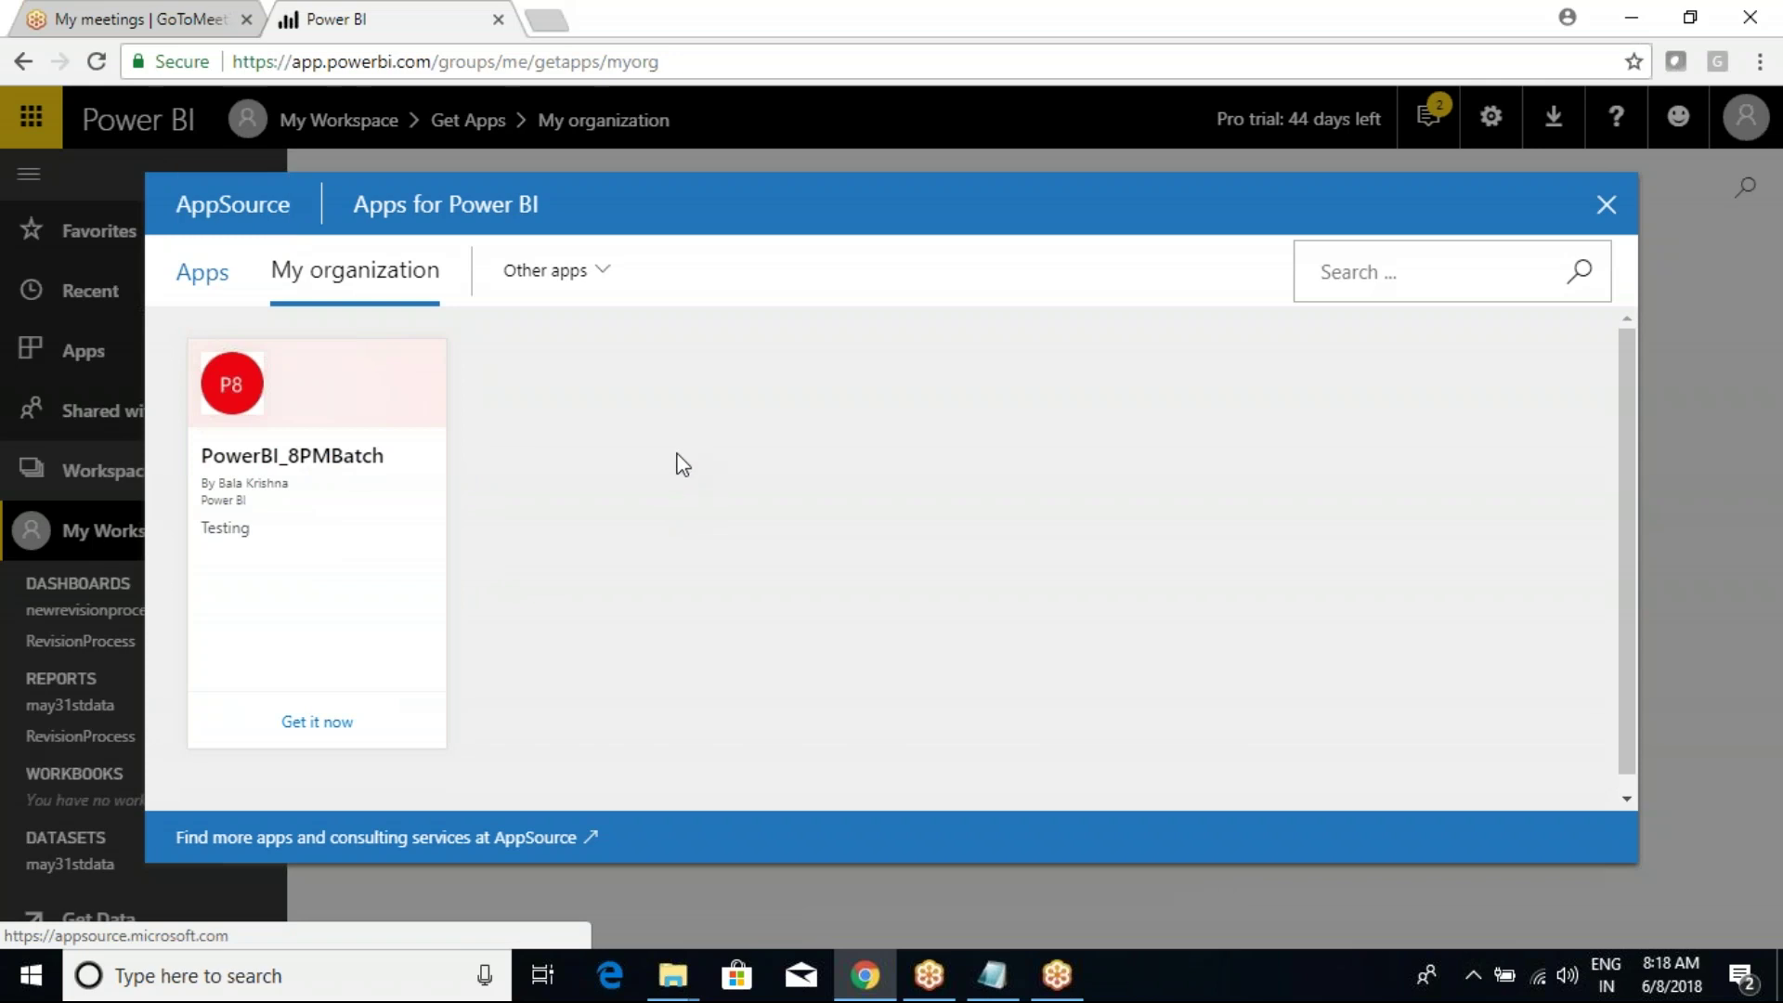
left_click(599, 273)
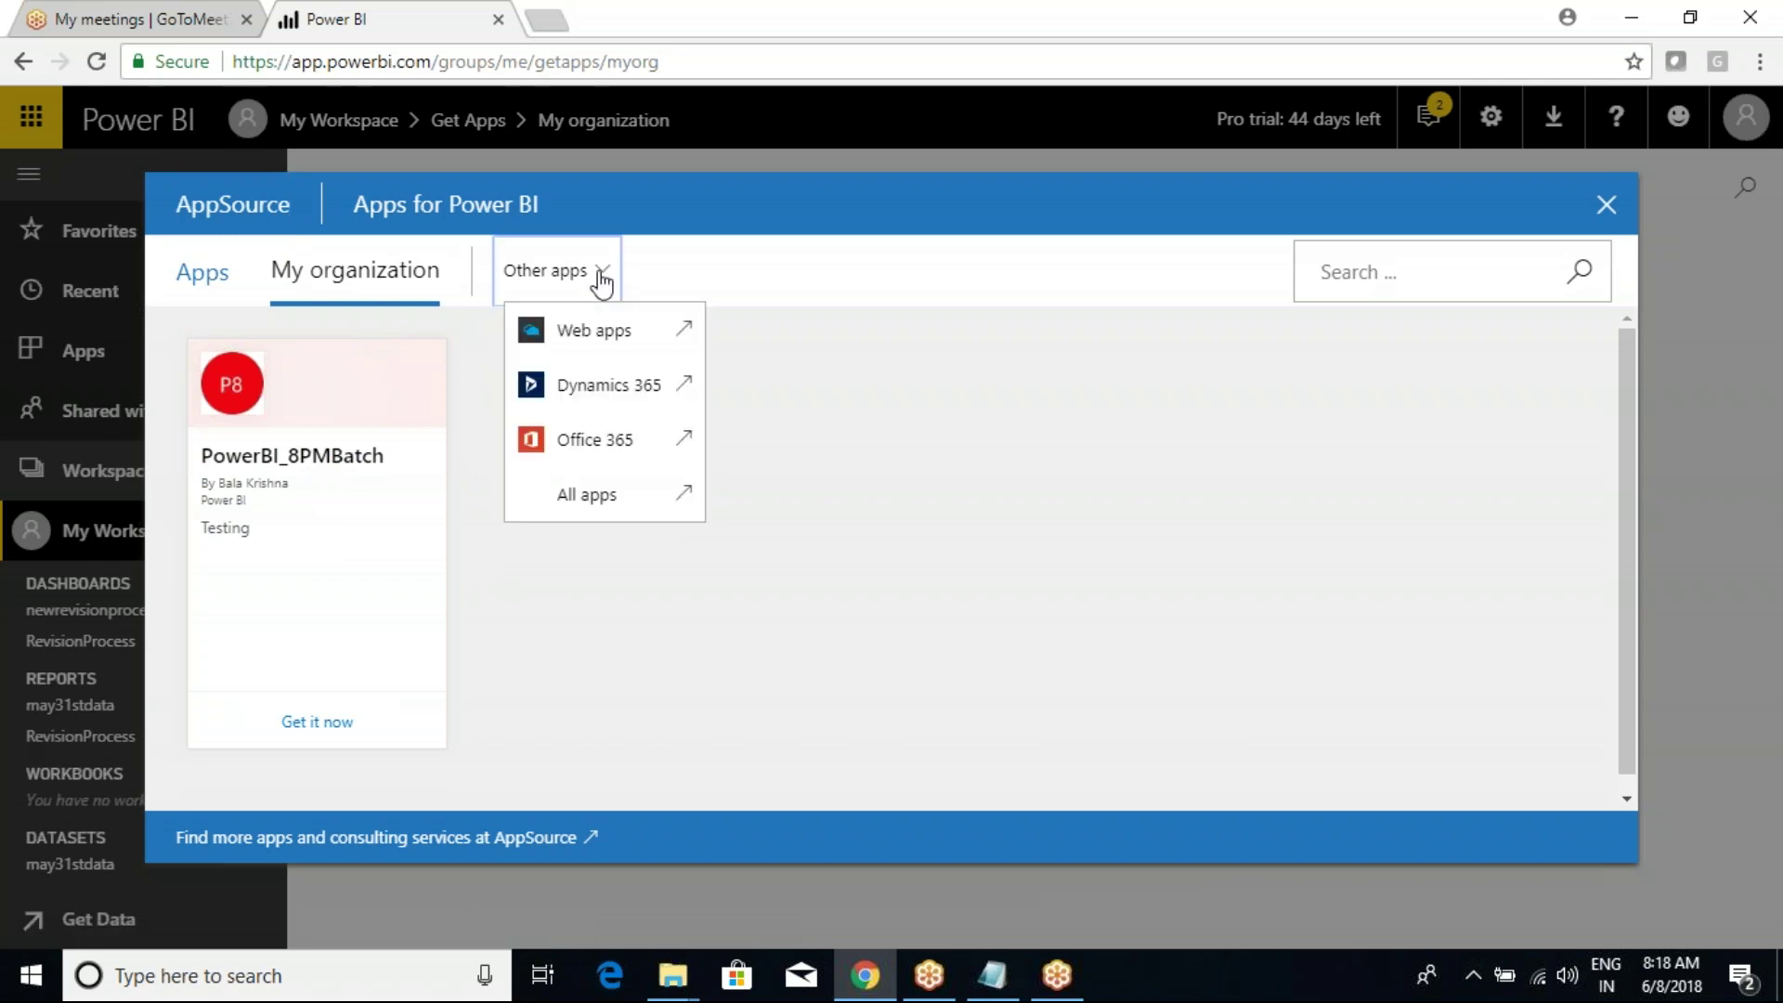
left_click(561, 502)
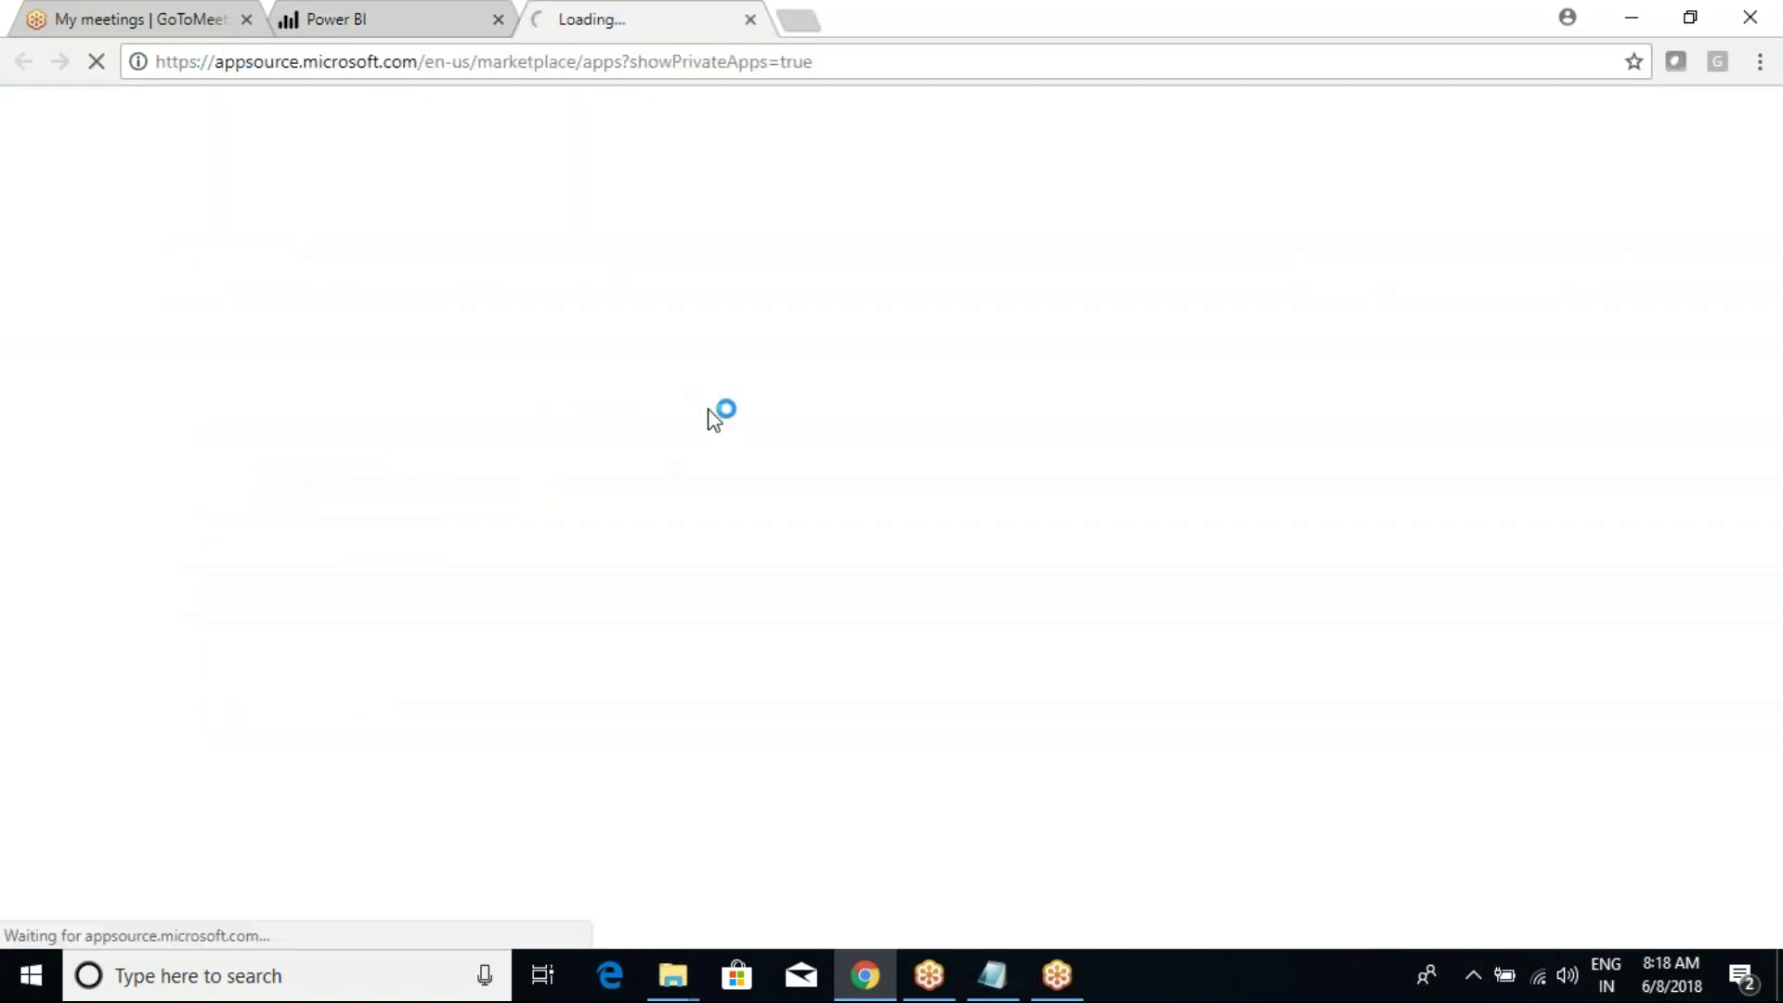
left_click(750, 19)
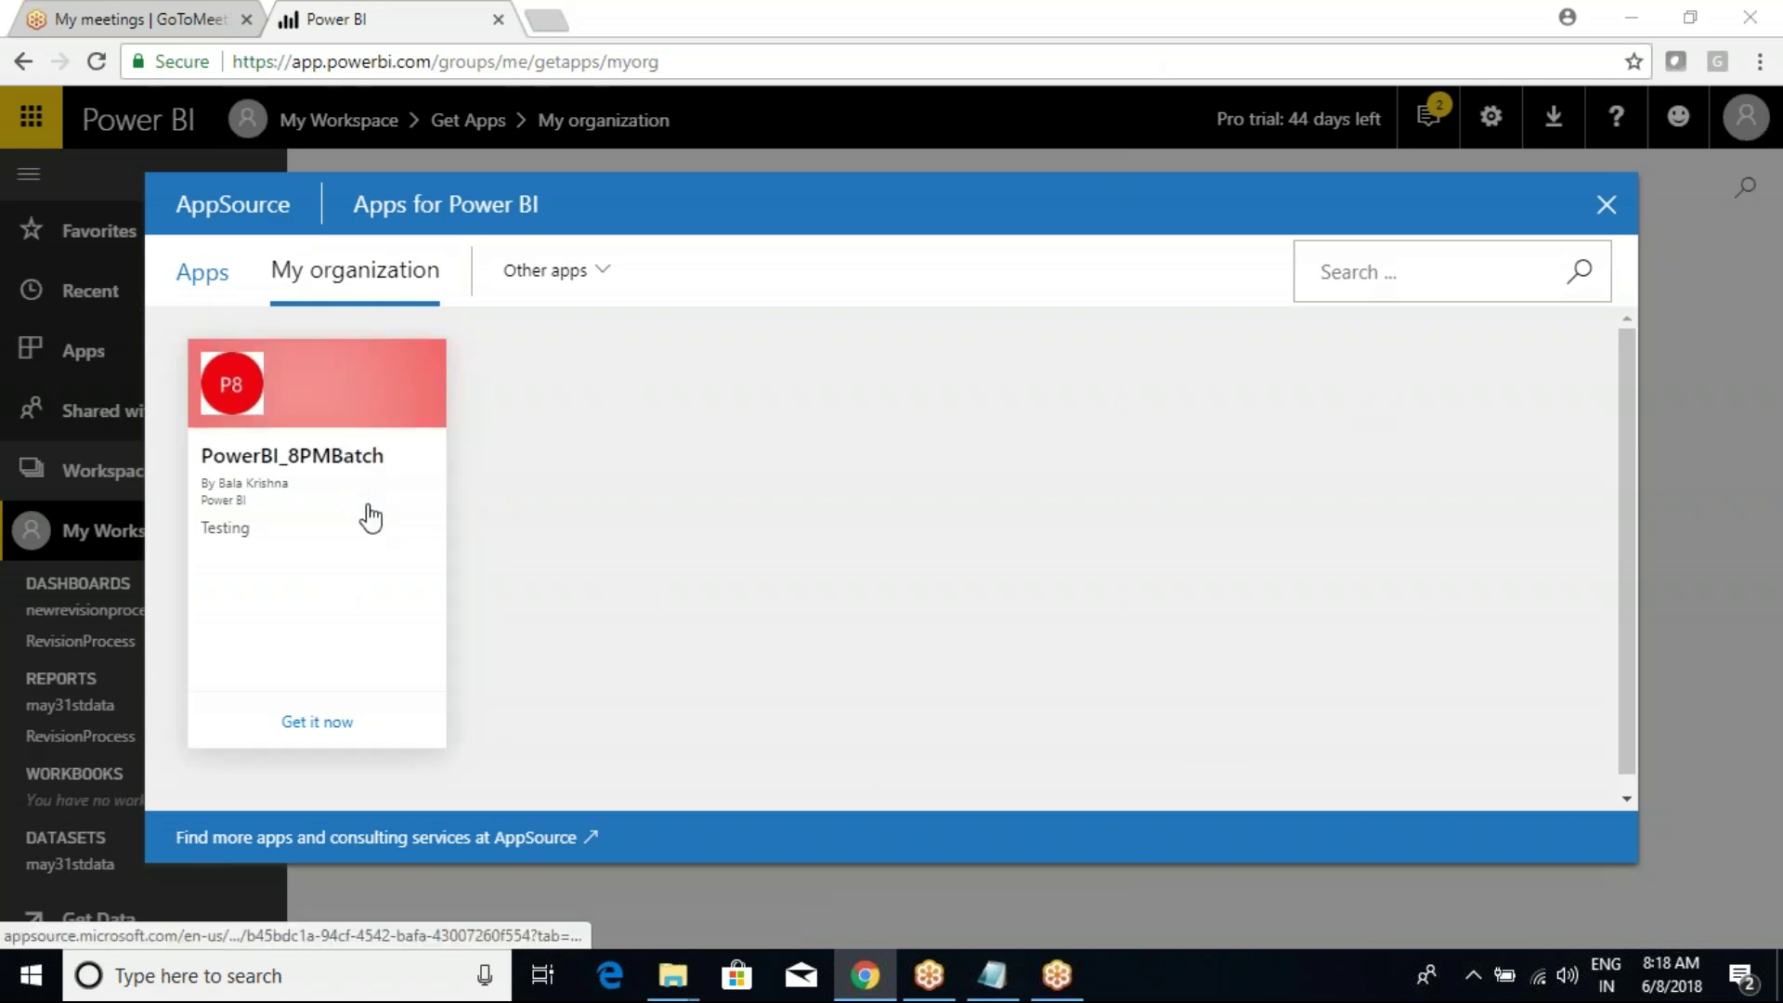
Step: Sketch a placeholder tile beside the PowerBI_8PMBatch app, clear the annotation and close the AppSource window
mouse_move(470, 346)
left_mouse_down()
mouse_move(730, 735)
mouse_move(829, 771)
left_mouse_up()
mouse_move(520, 461)
left_mouse_down()
mouse_move(686, 466)
mouse_move(771, 444)
mouse_move(550, 432)
left_mouse_up()
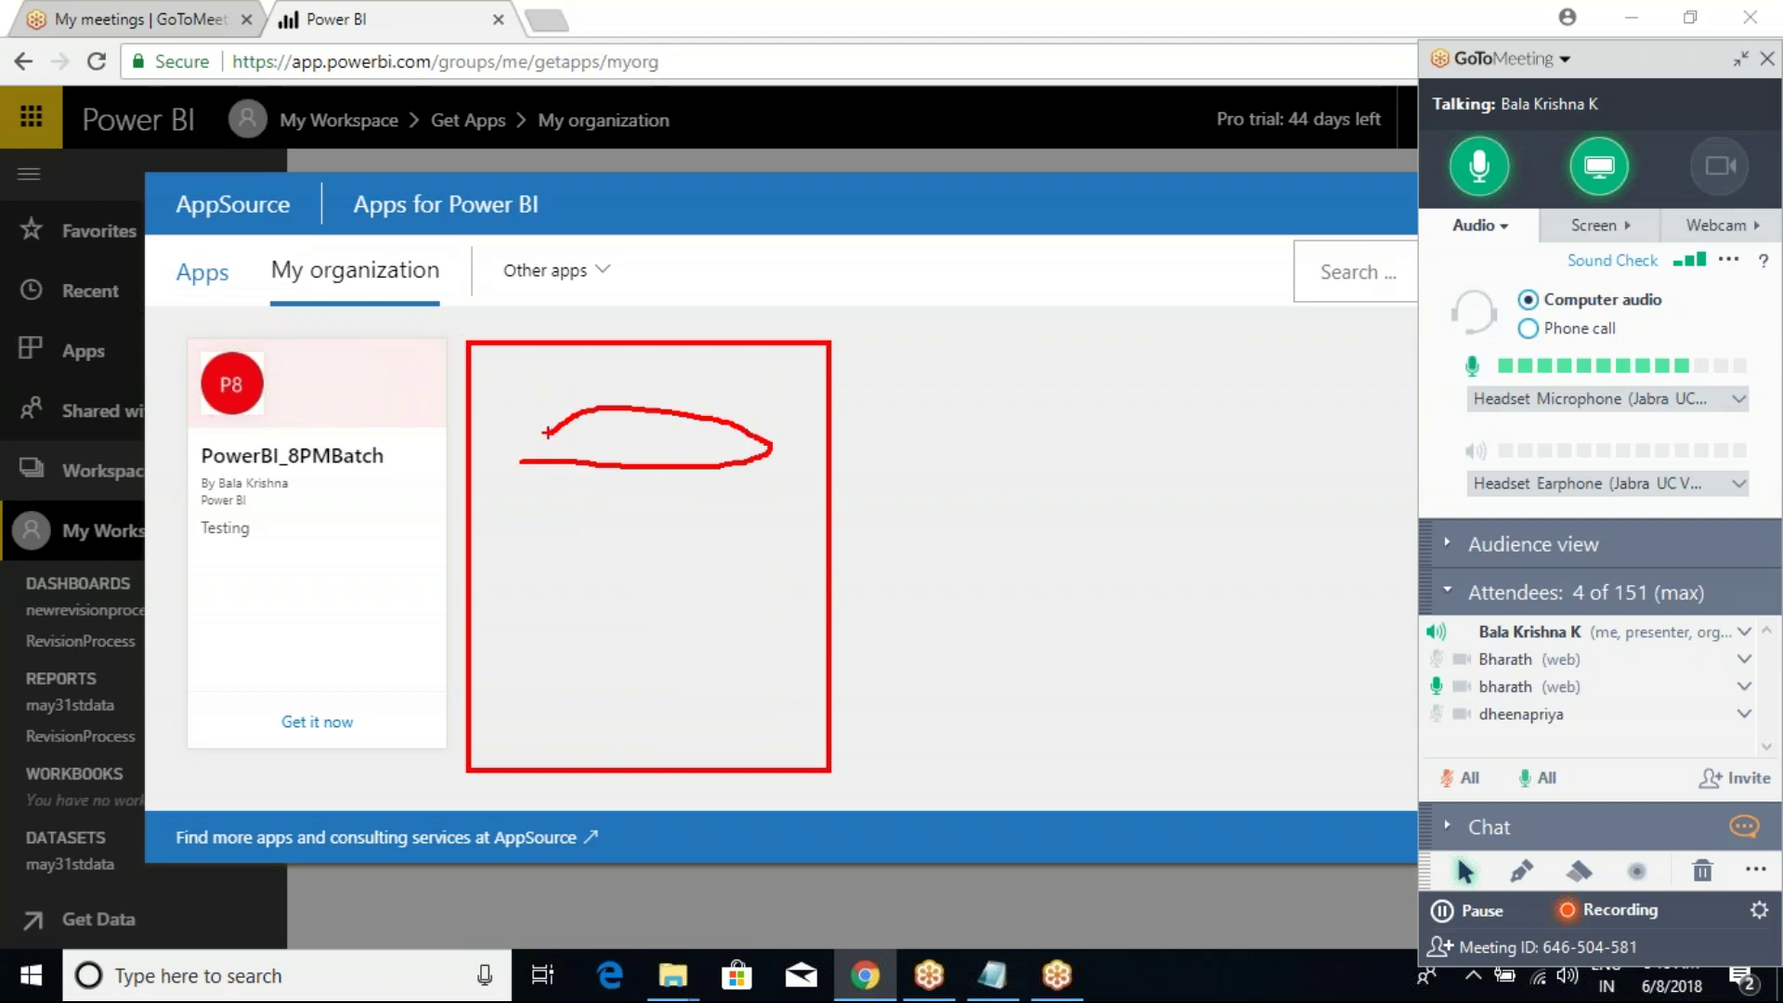
key("Escape")
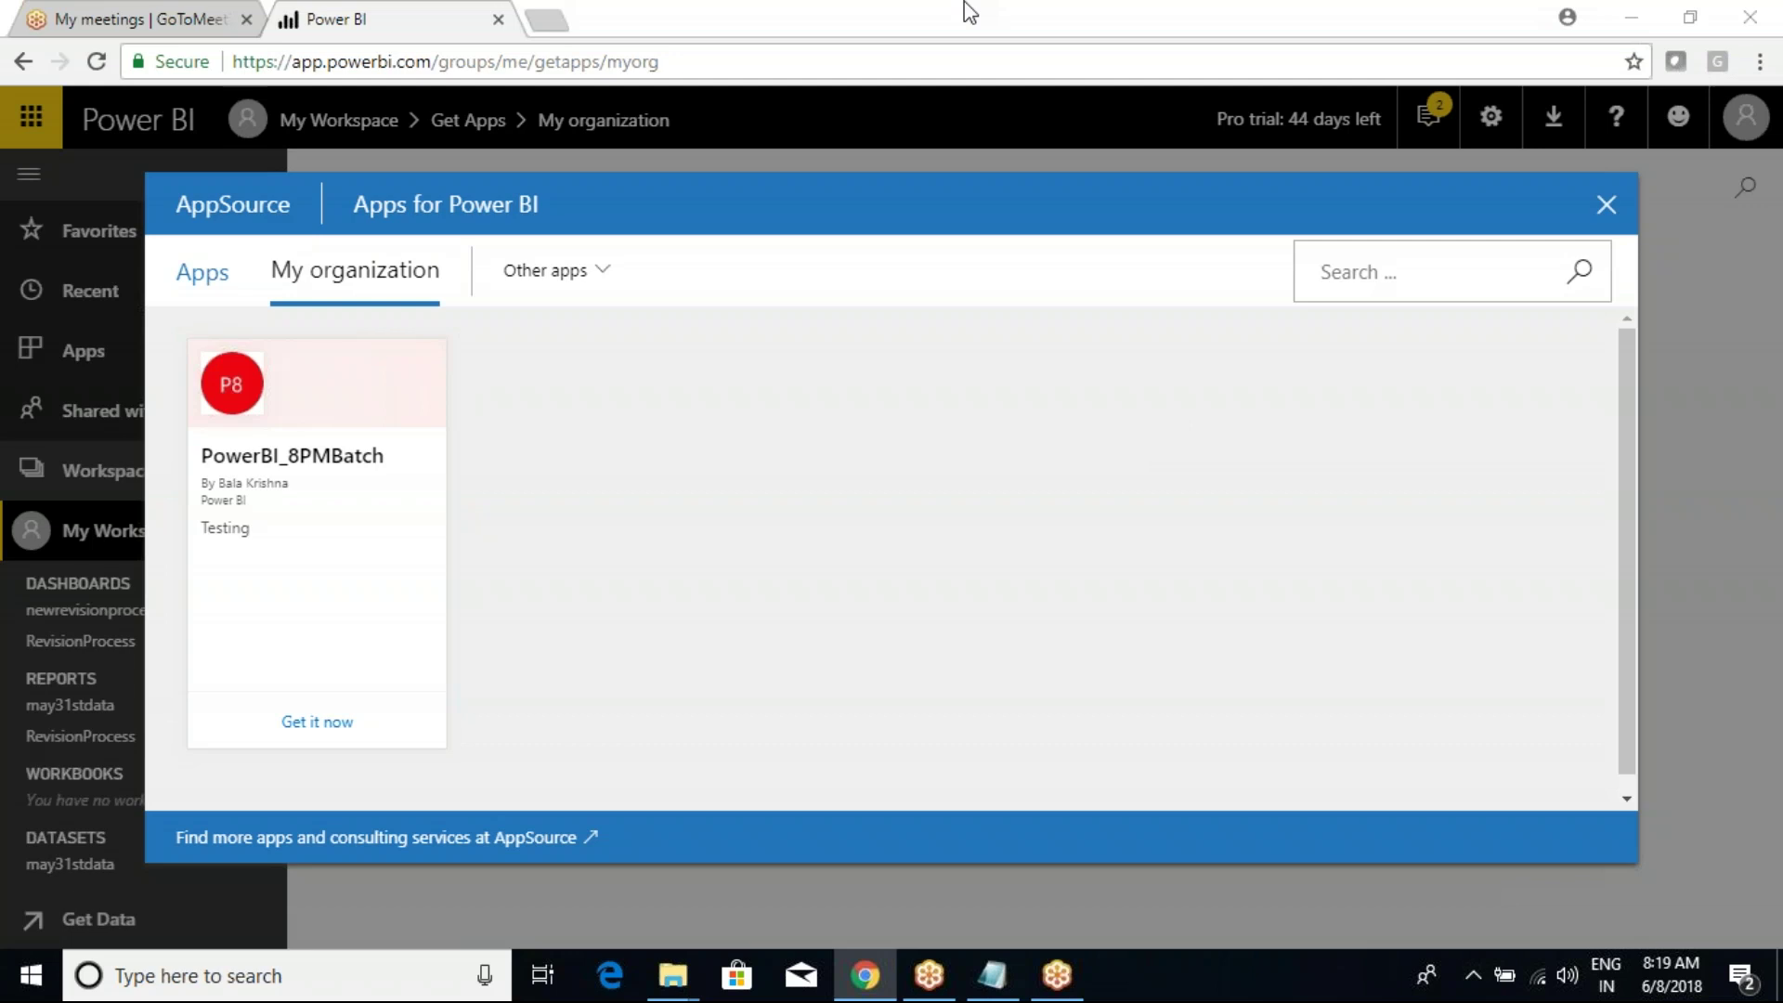
left_click(1606, 204)
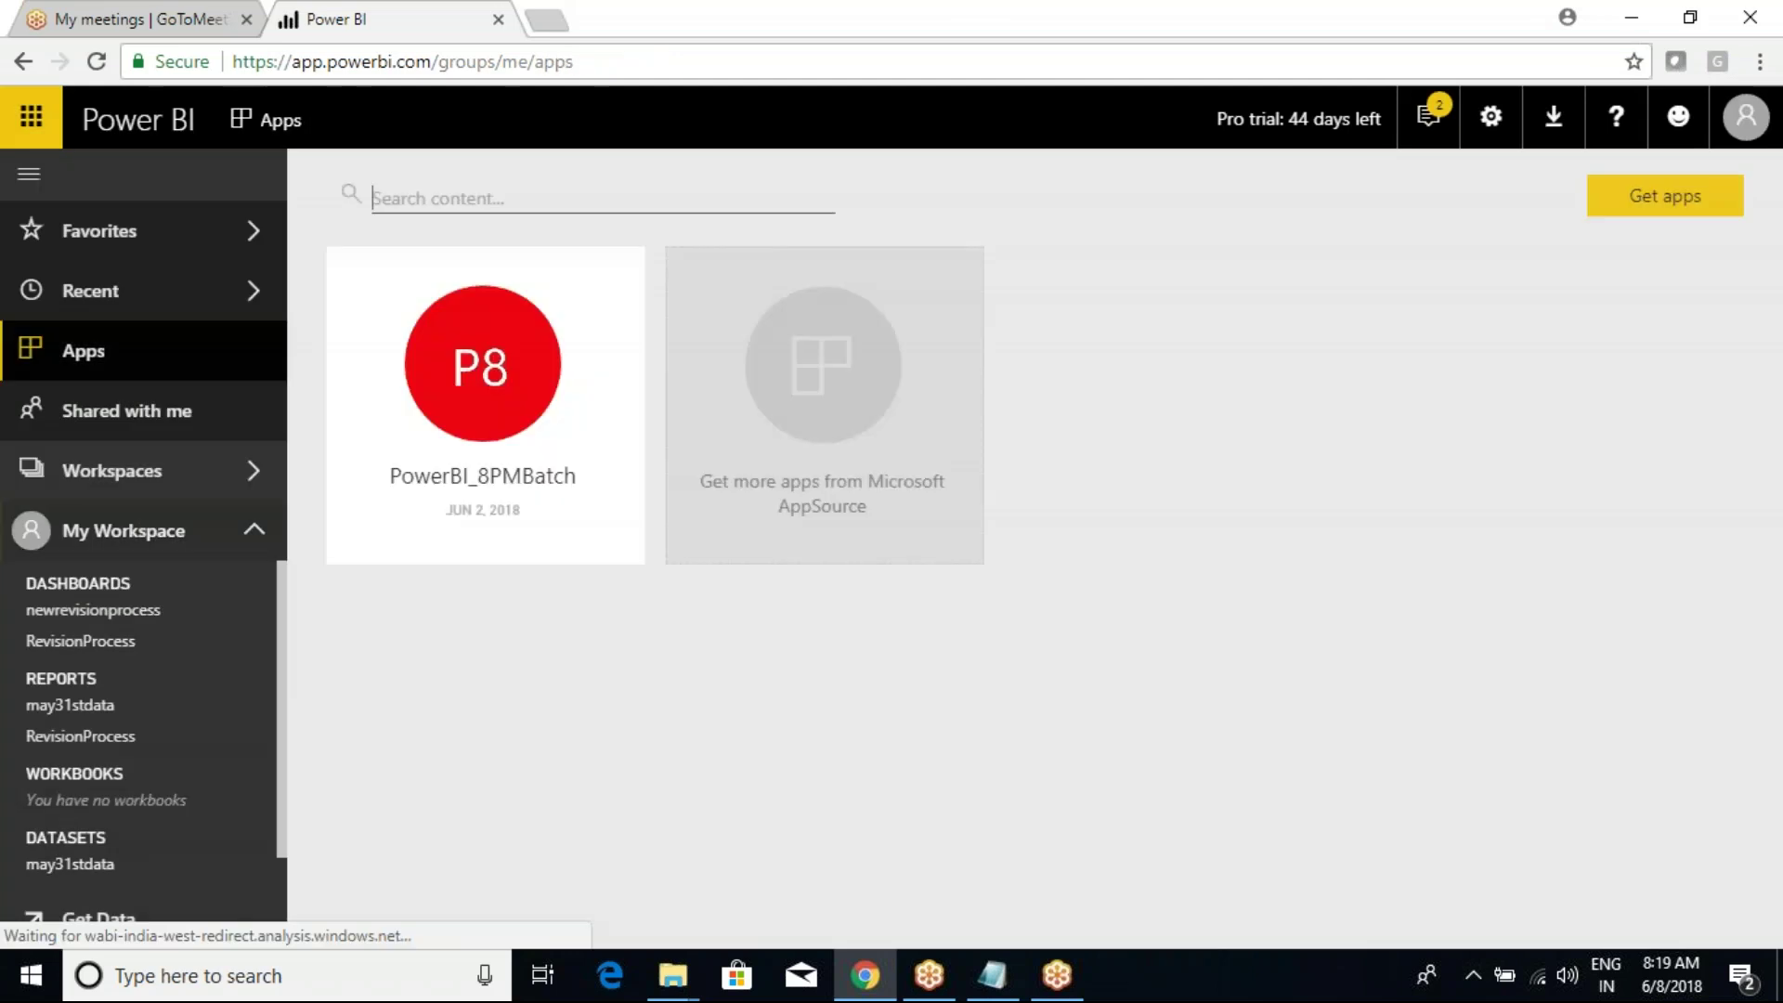
Step: Reload the page, open the PowerBI_May9th_2018 workspace and view its published content packs
left_click(94, 60)
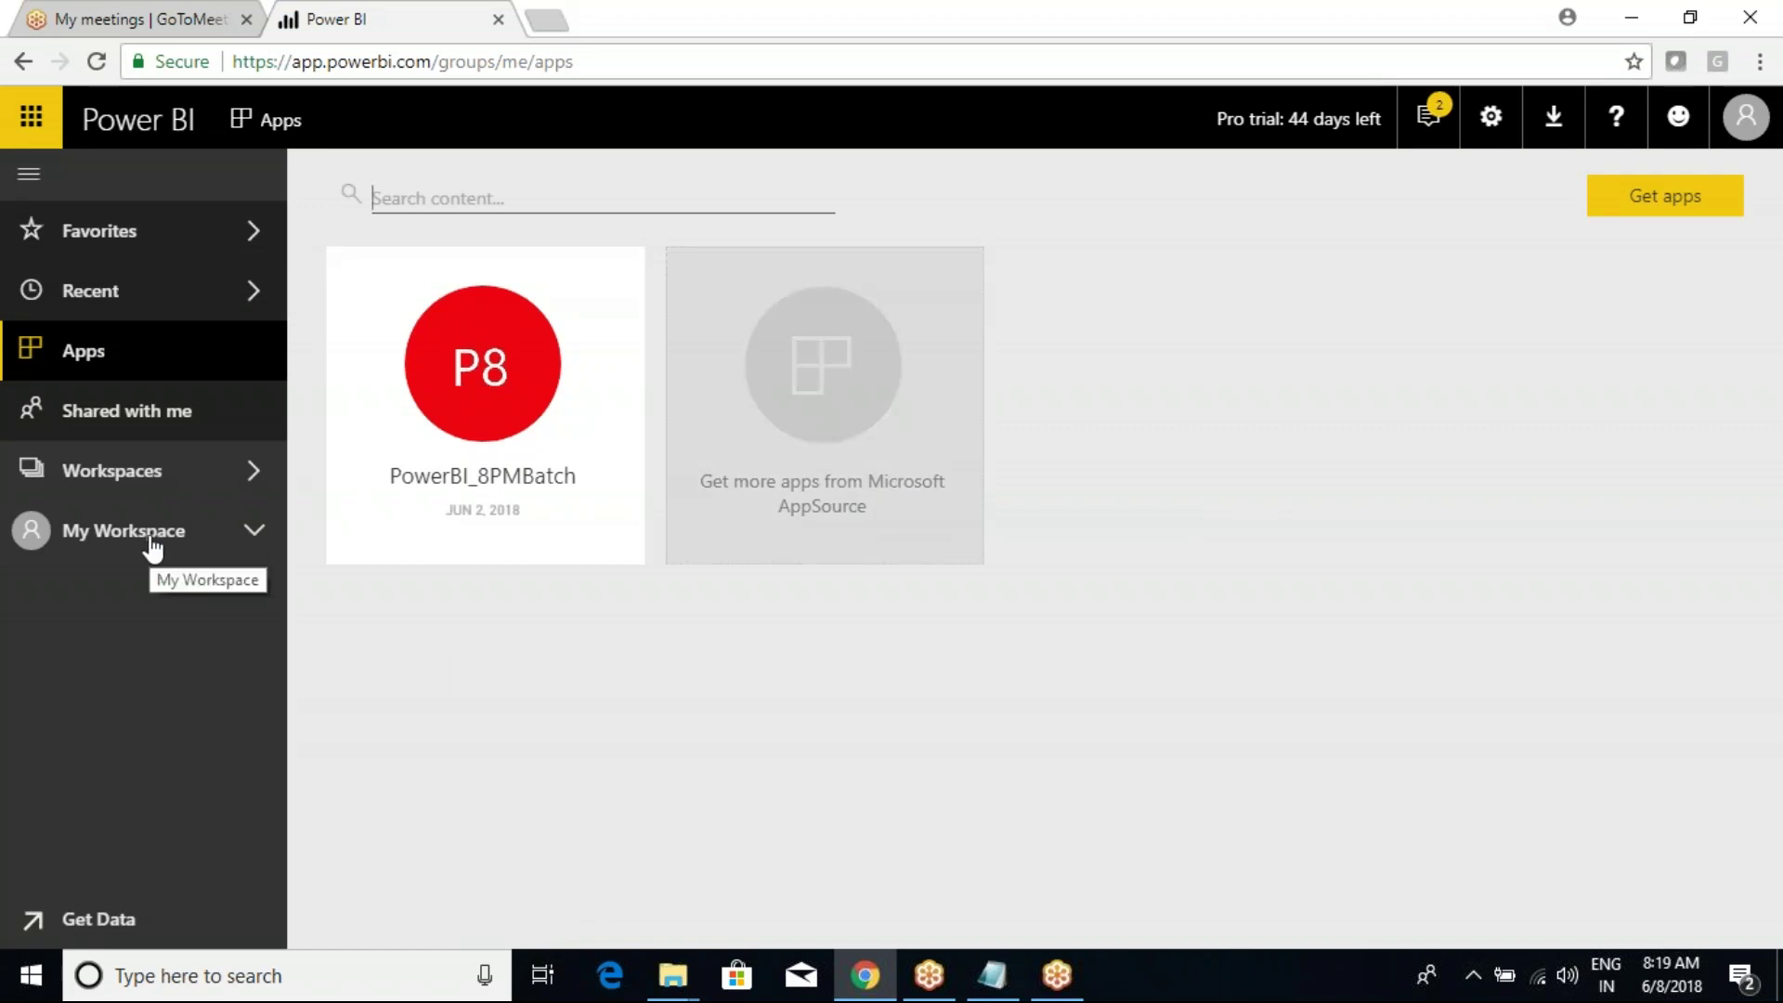
left_click(252, 532)
left_click(216, 478)
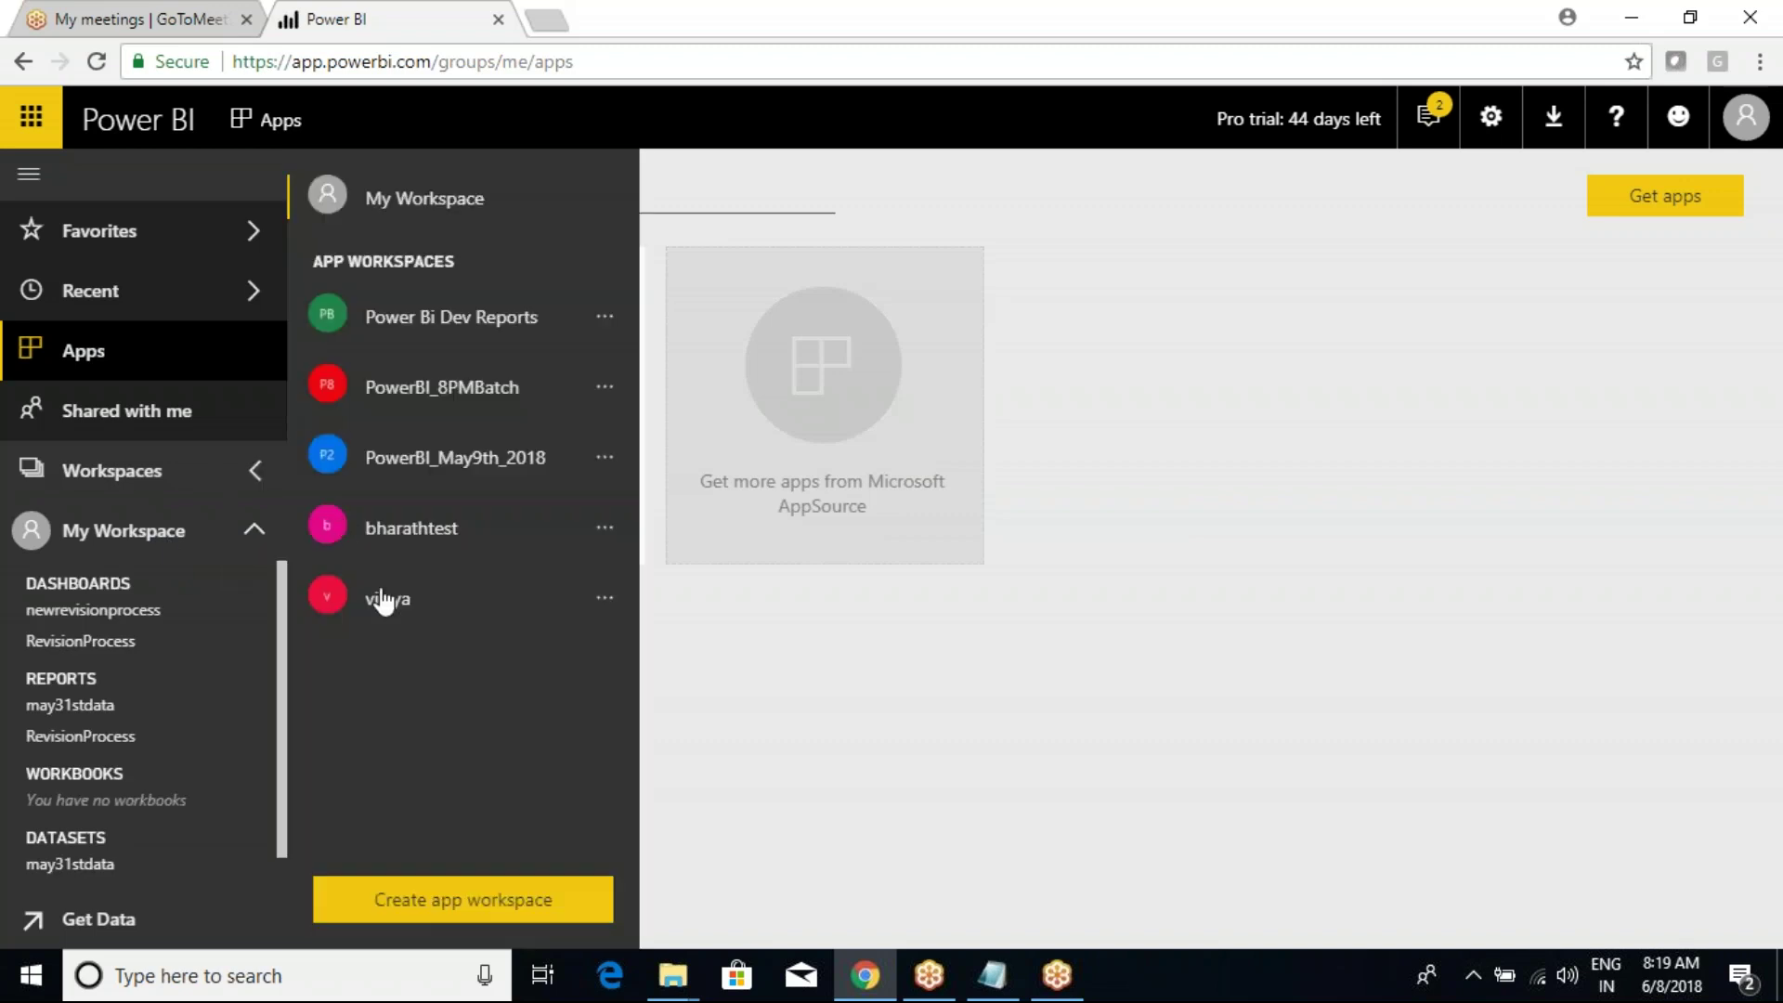
left_click(430, 460)
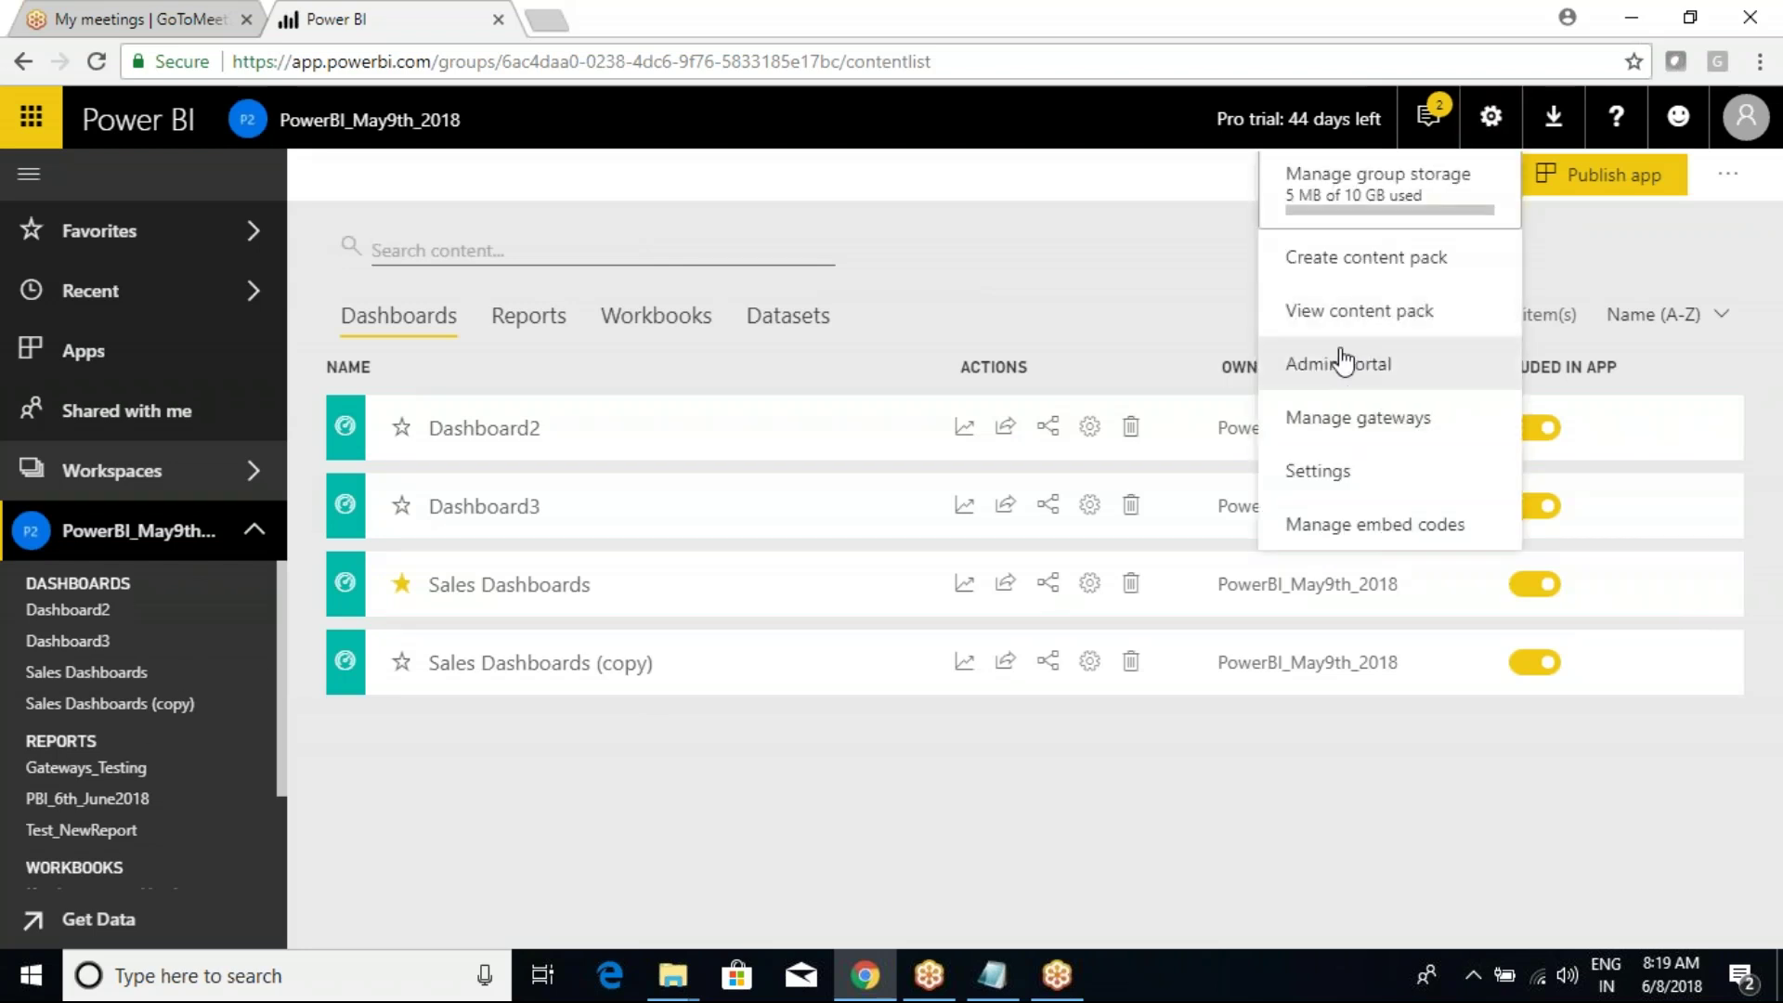
left_click(1340, 315)
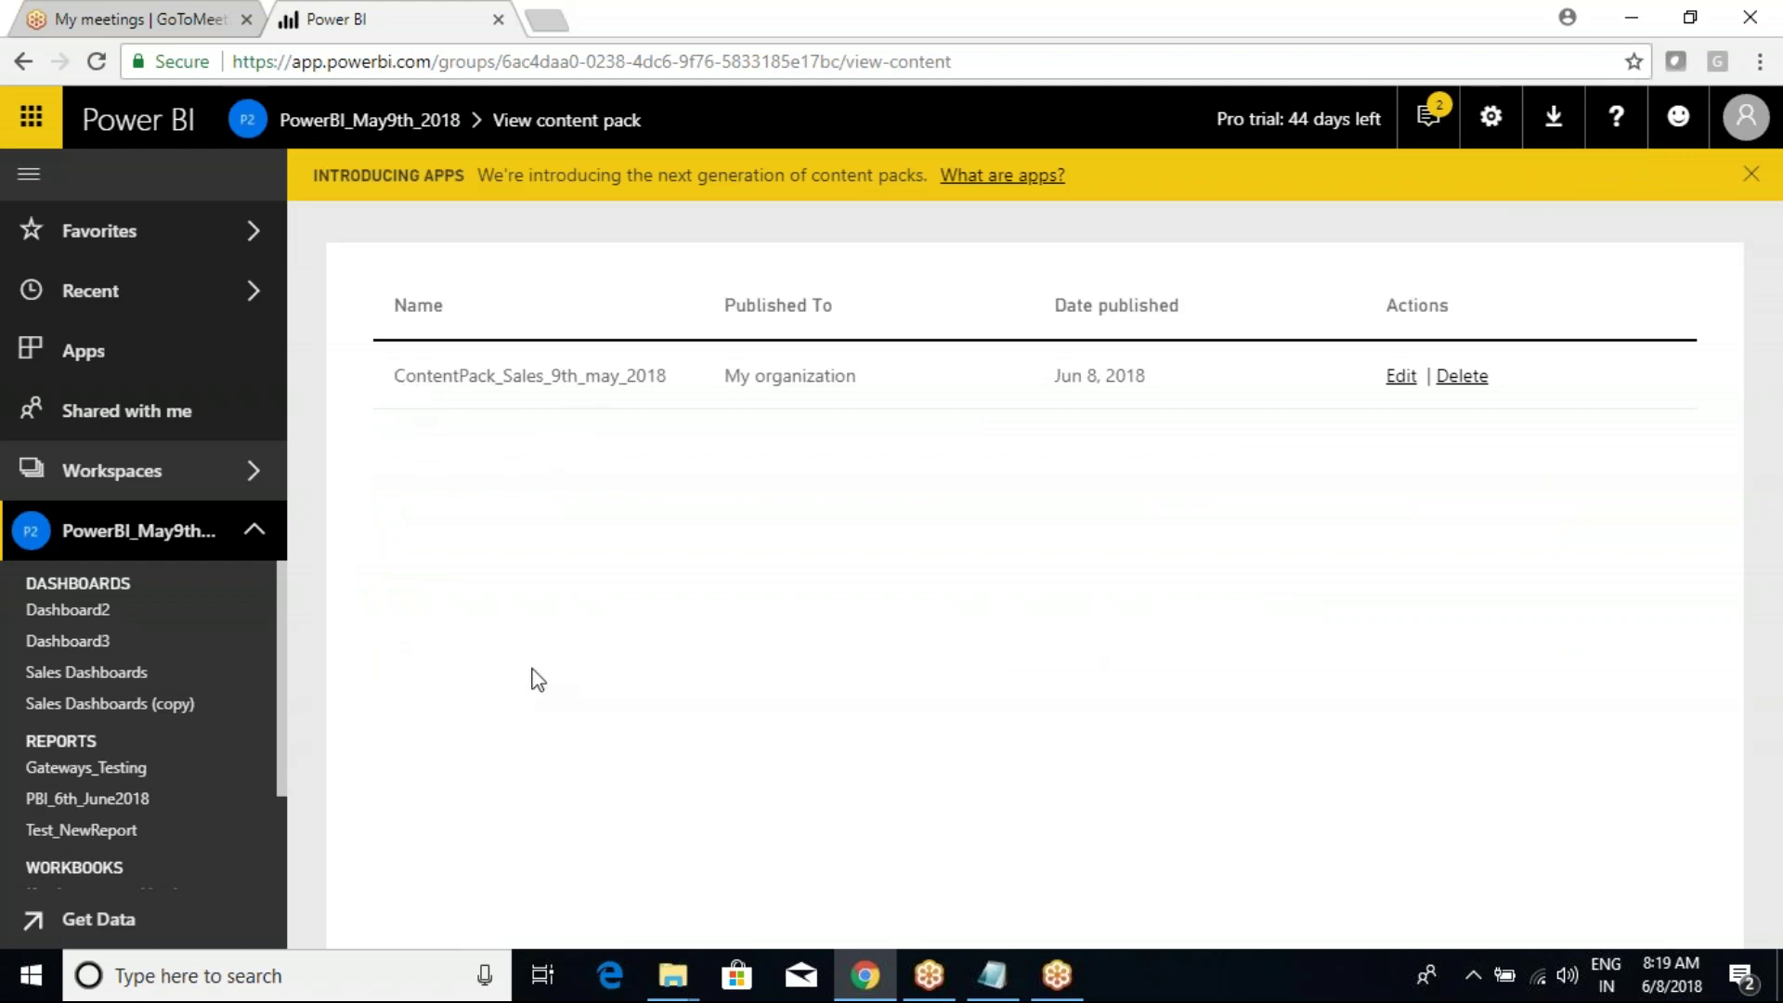
Step: Open the My organization apps through Get Data, switch to the general Apps listing and browse it
left_click(88, 920)
left_click(534, 799)
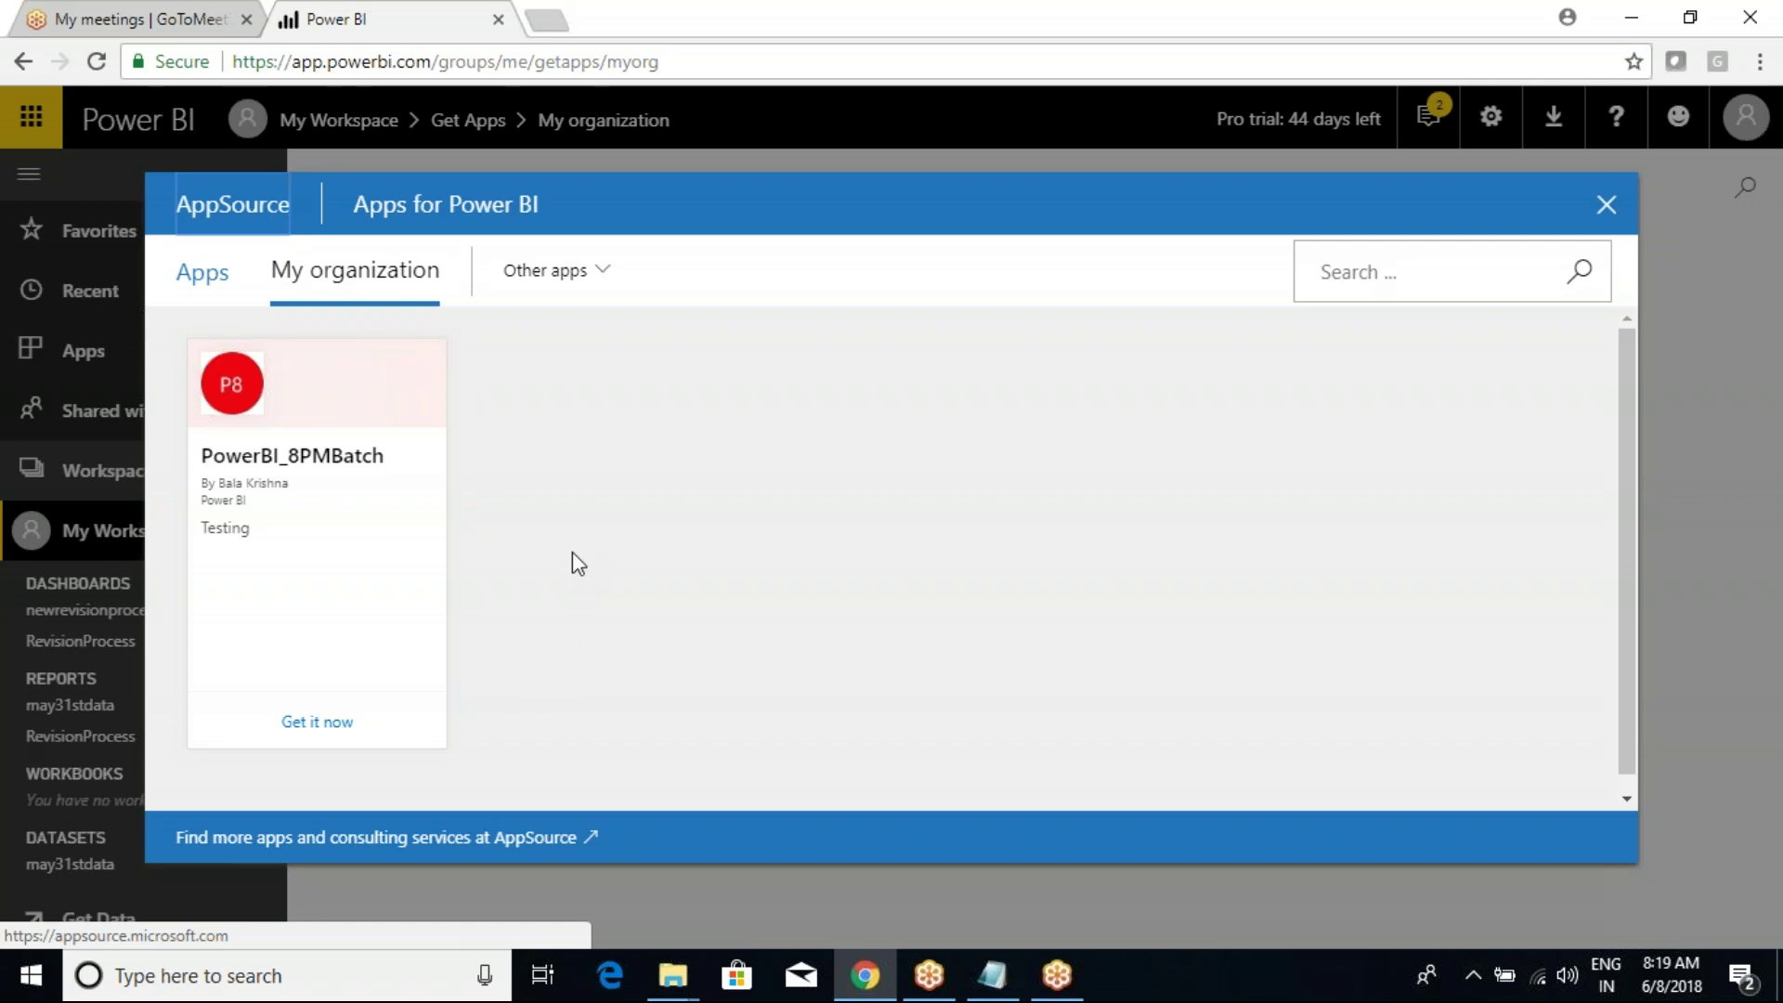
left_click(215, 278)
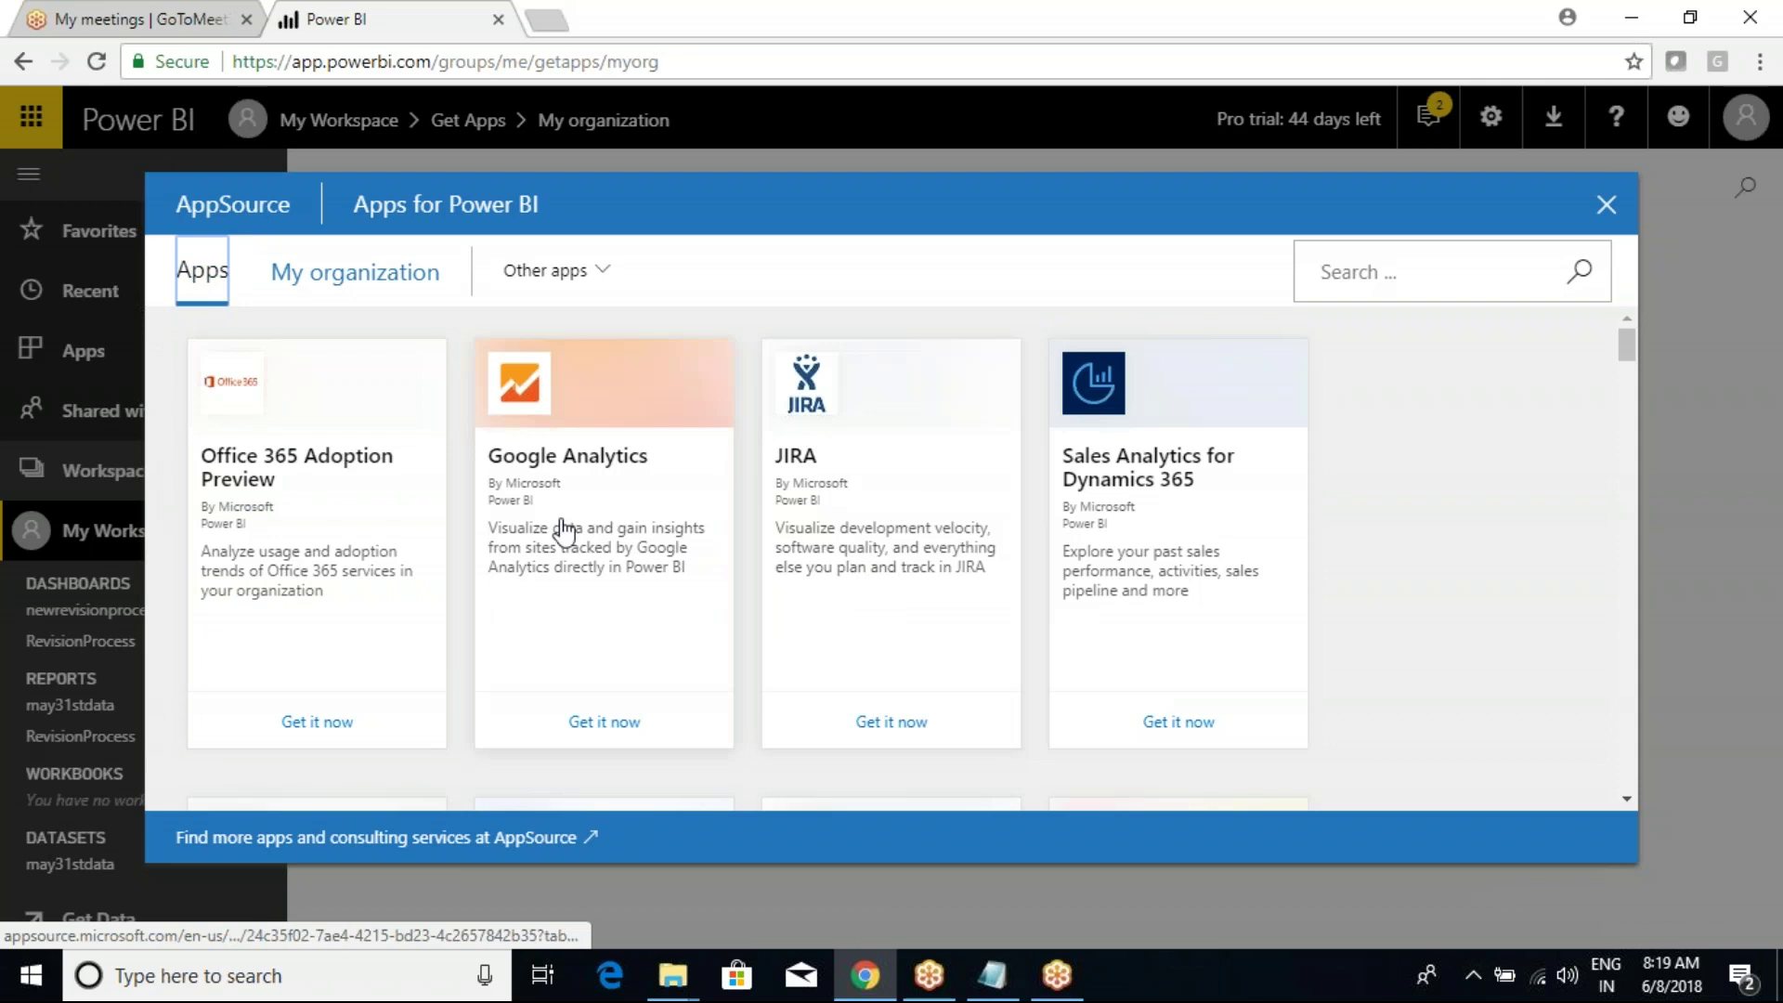
scroll(366, 539, "down", 1)
scroll(374, 535, "down", 3)
Step: Search the Apps listing for "content" and clear the search
left_click(1369, 274)
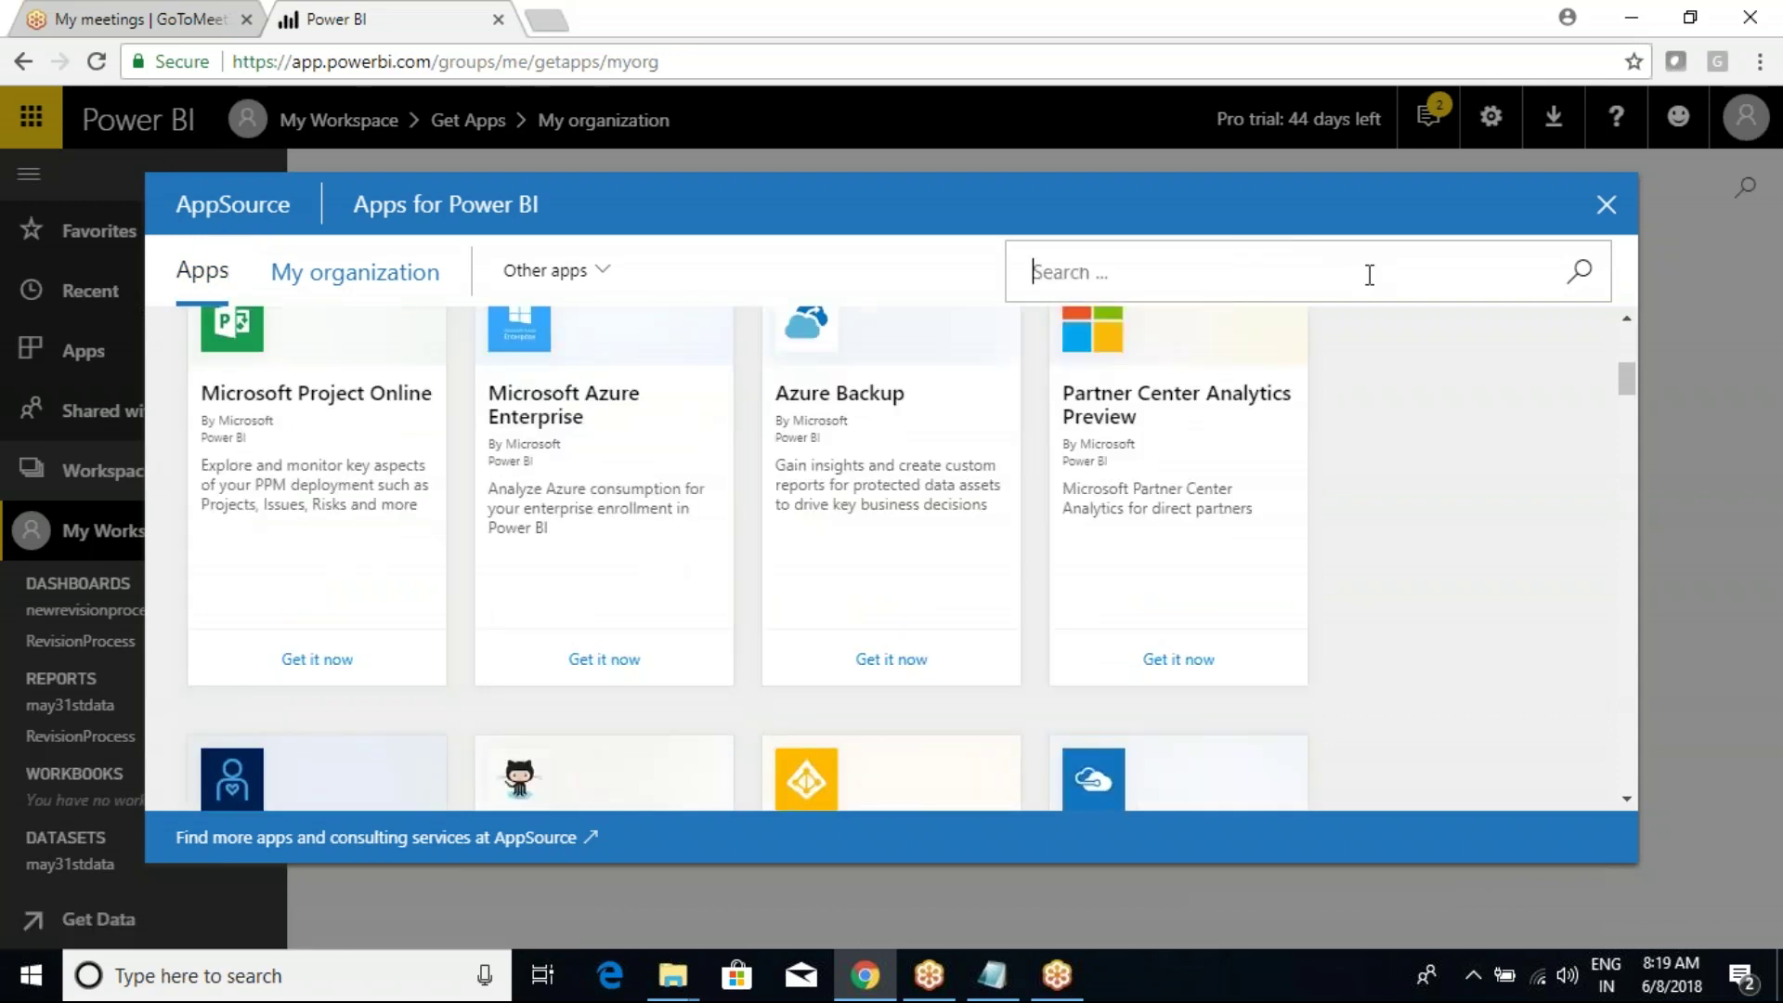
type("content")
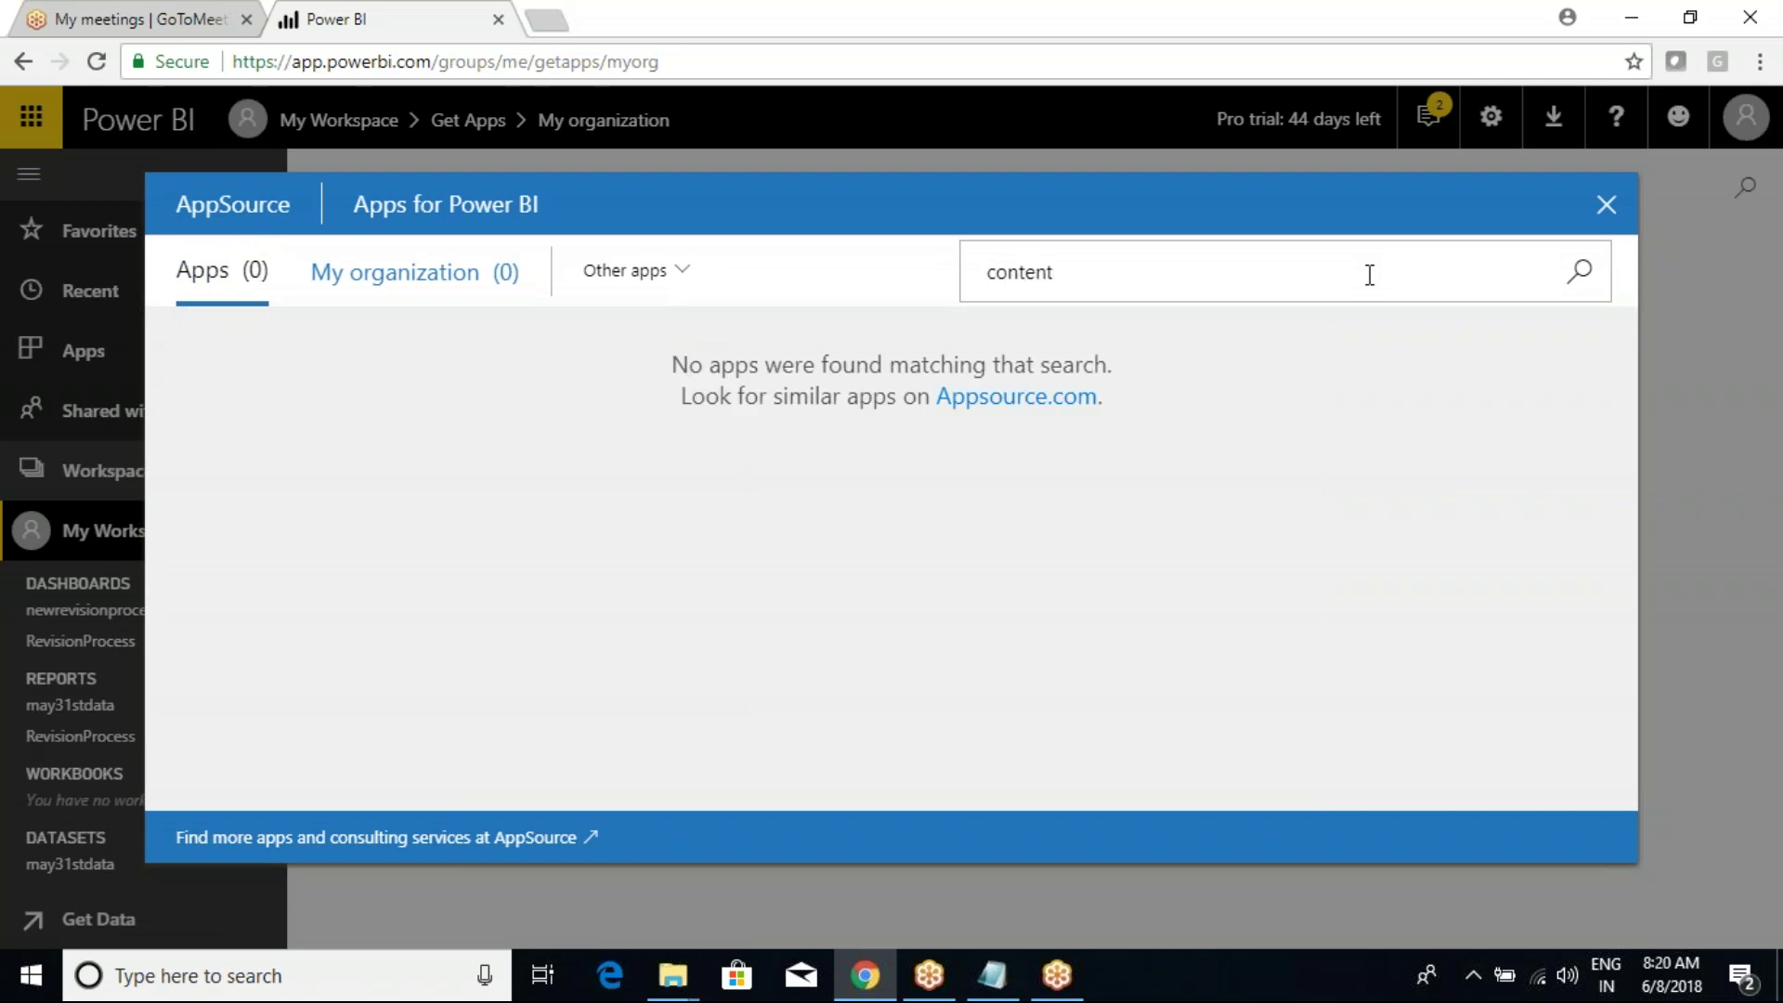
key("BackSpace")
key("BackSpace")
key("BackSpace")
key("BackSpace")
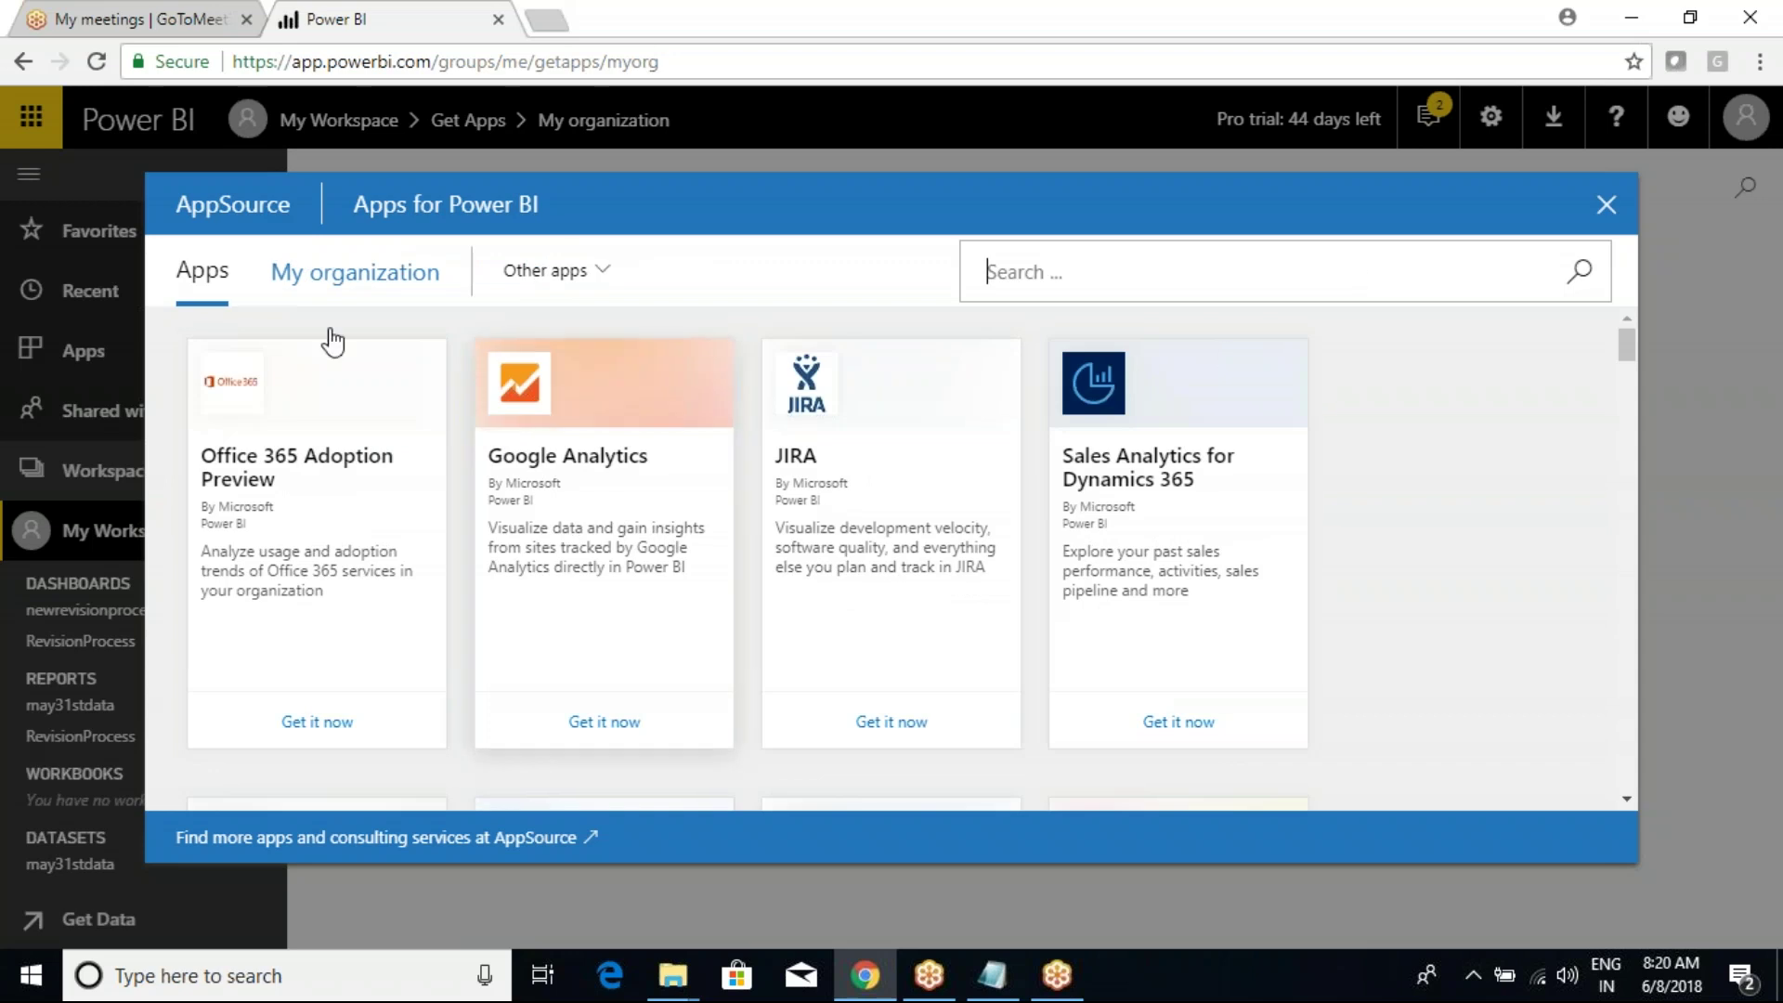
Step: Search the My organization listing for "conte" and clear the search
left_click(345, 272)
left_click(1401, 274)
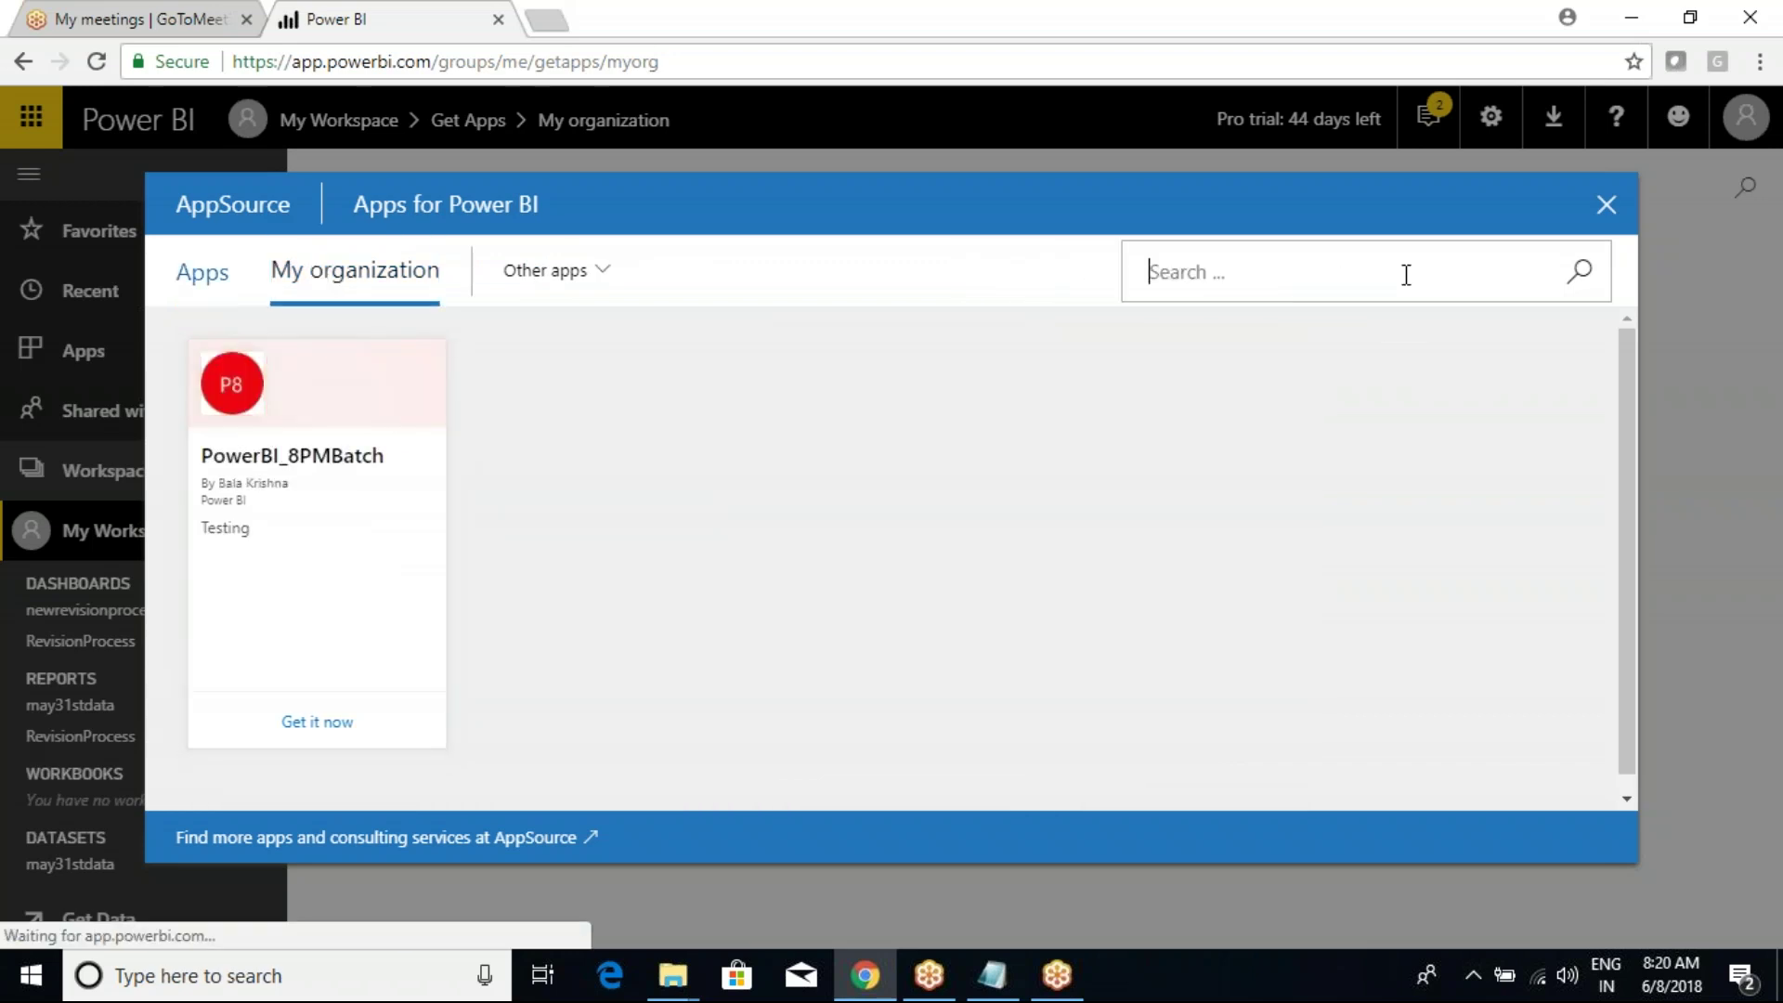
type("cont")
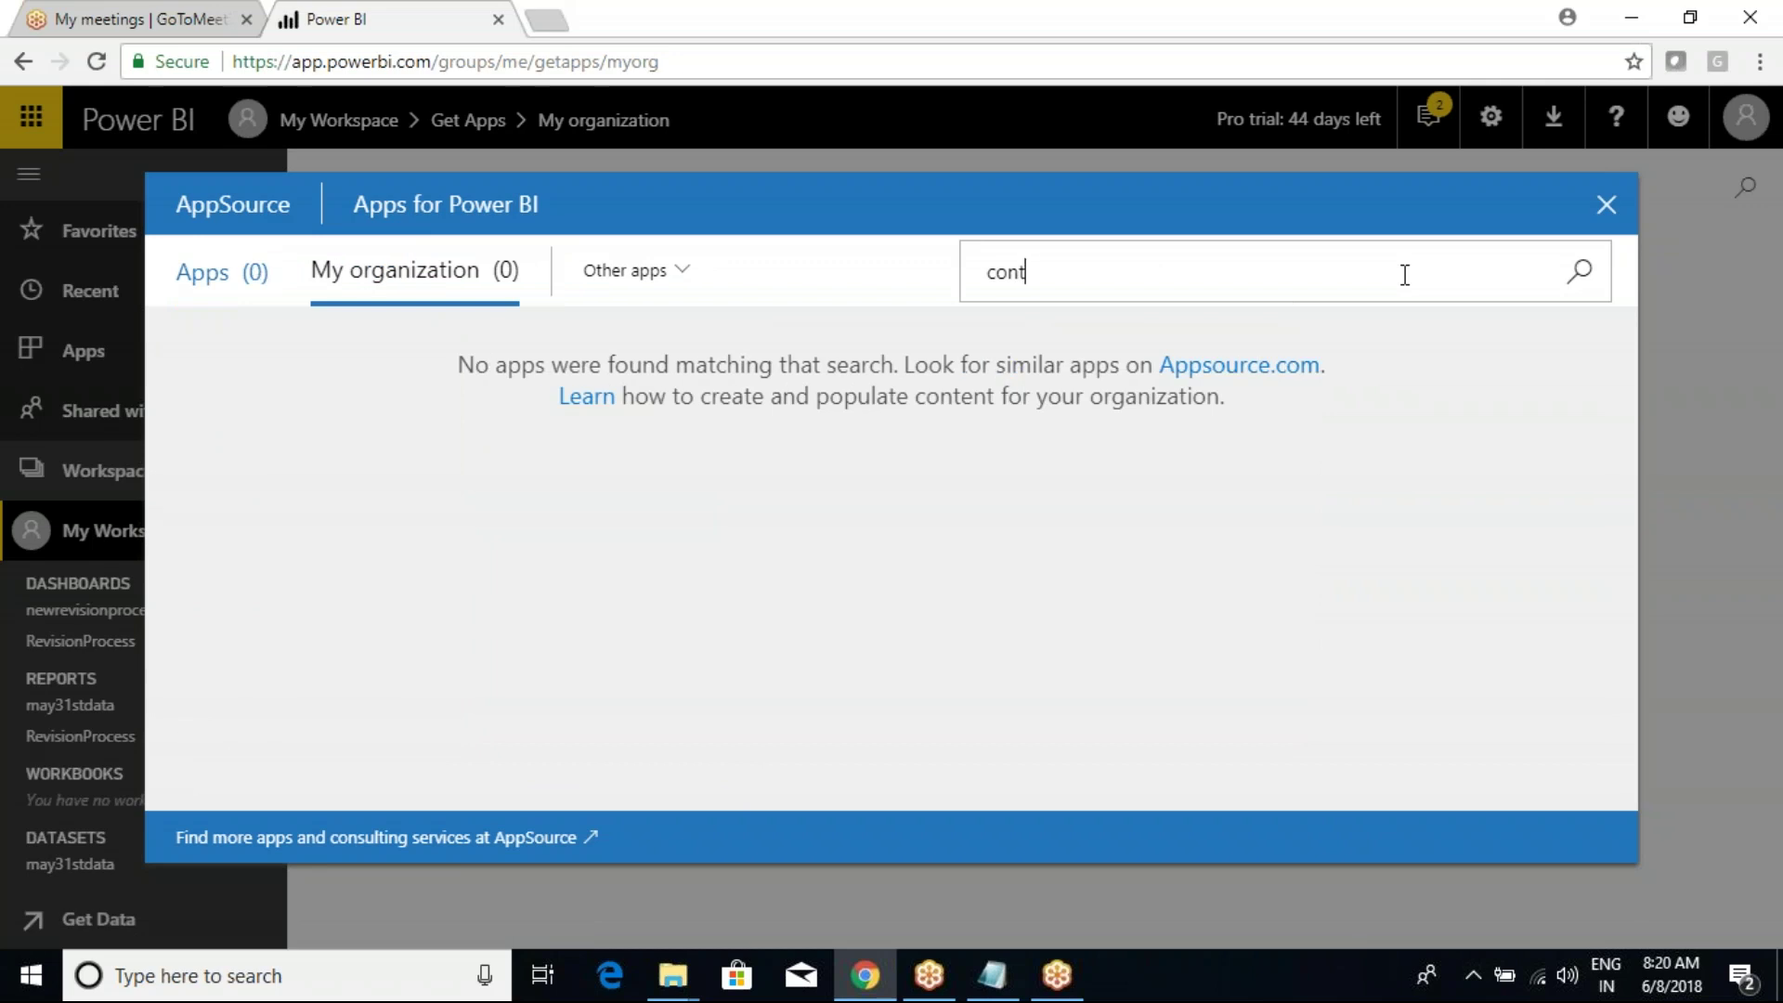
type("e")
key("BackSpace")
key("BackSpace")
key("BackSpace")
key("BackSpace")
key("BackSpace")
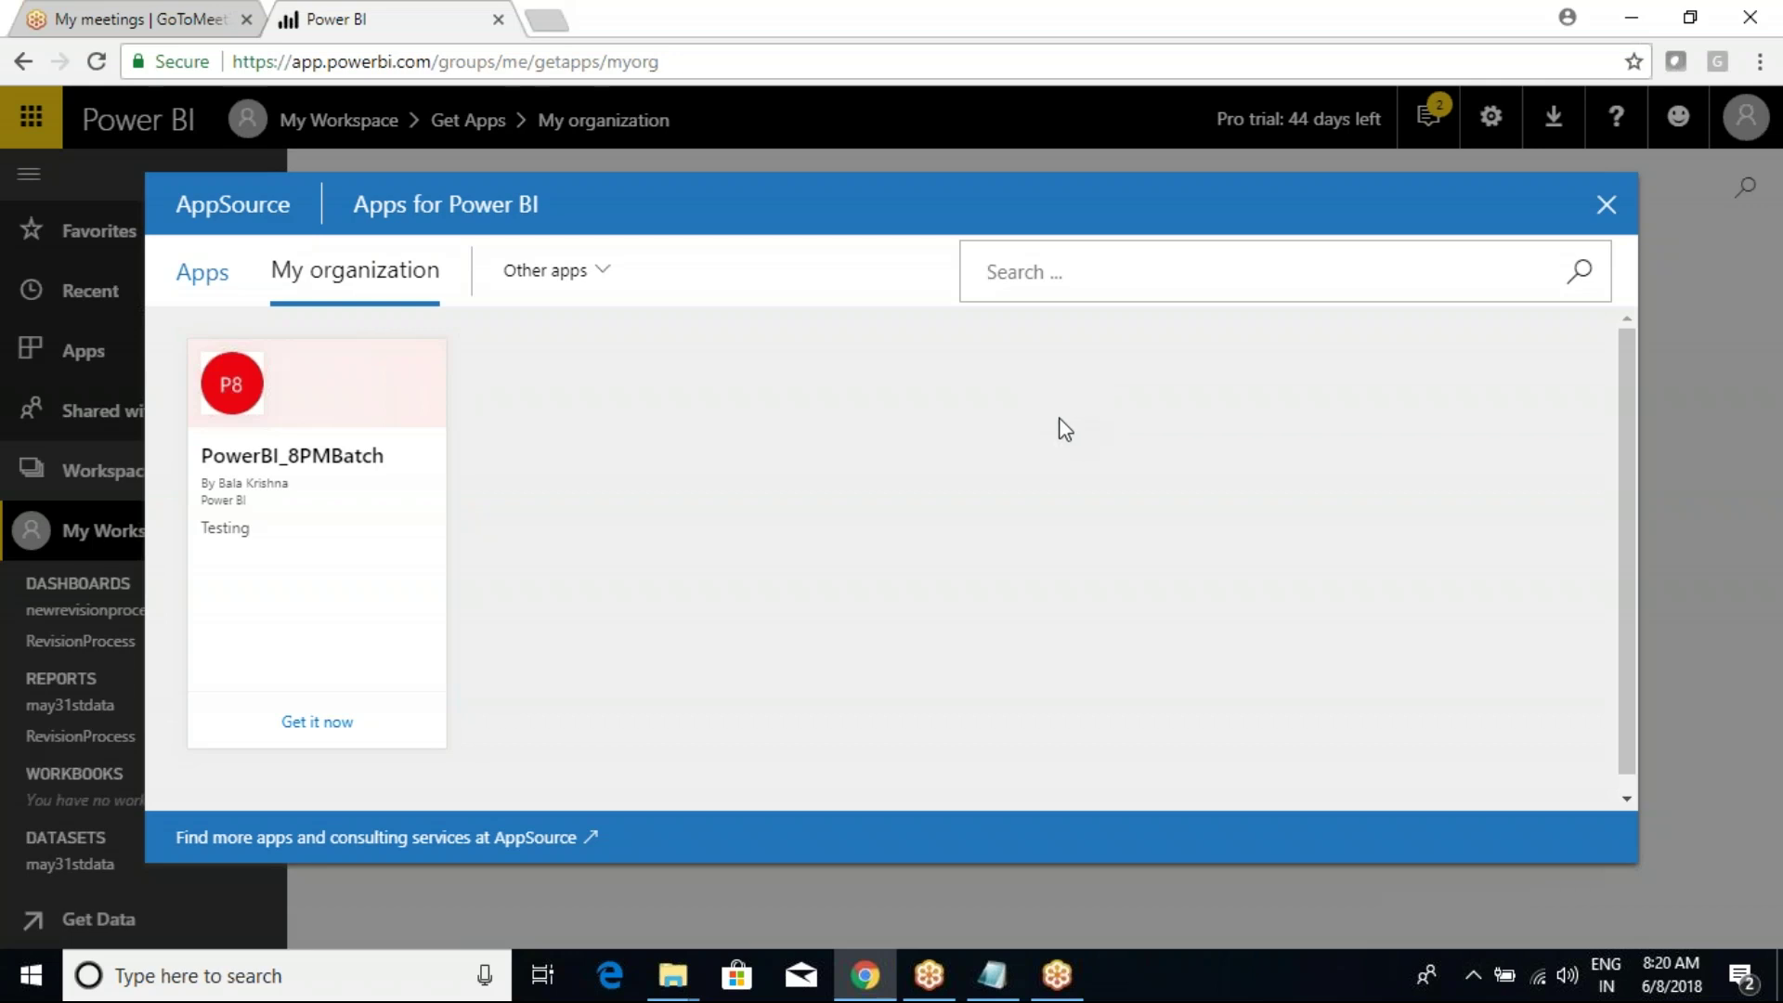
Step: Get the PowerBI_8PMBatch app from My organization, annotate its report list, clear the marks and open Report2
left_click(278, 552)
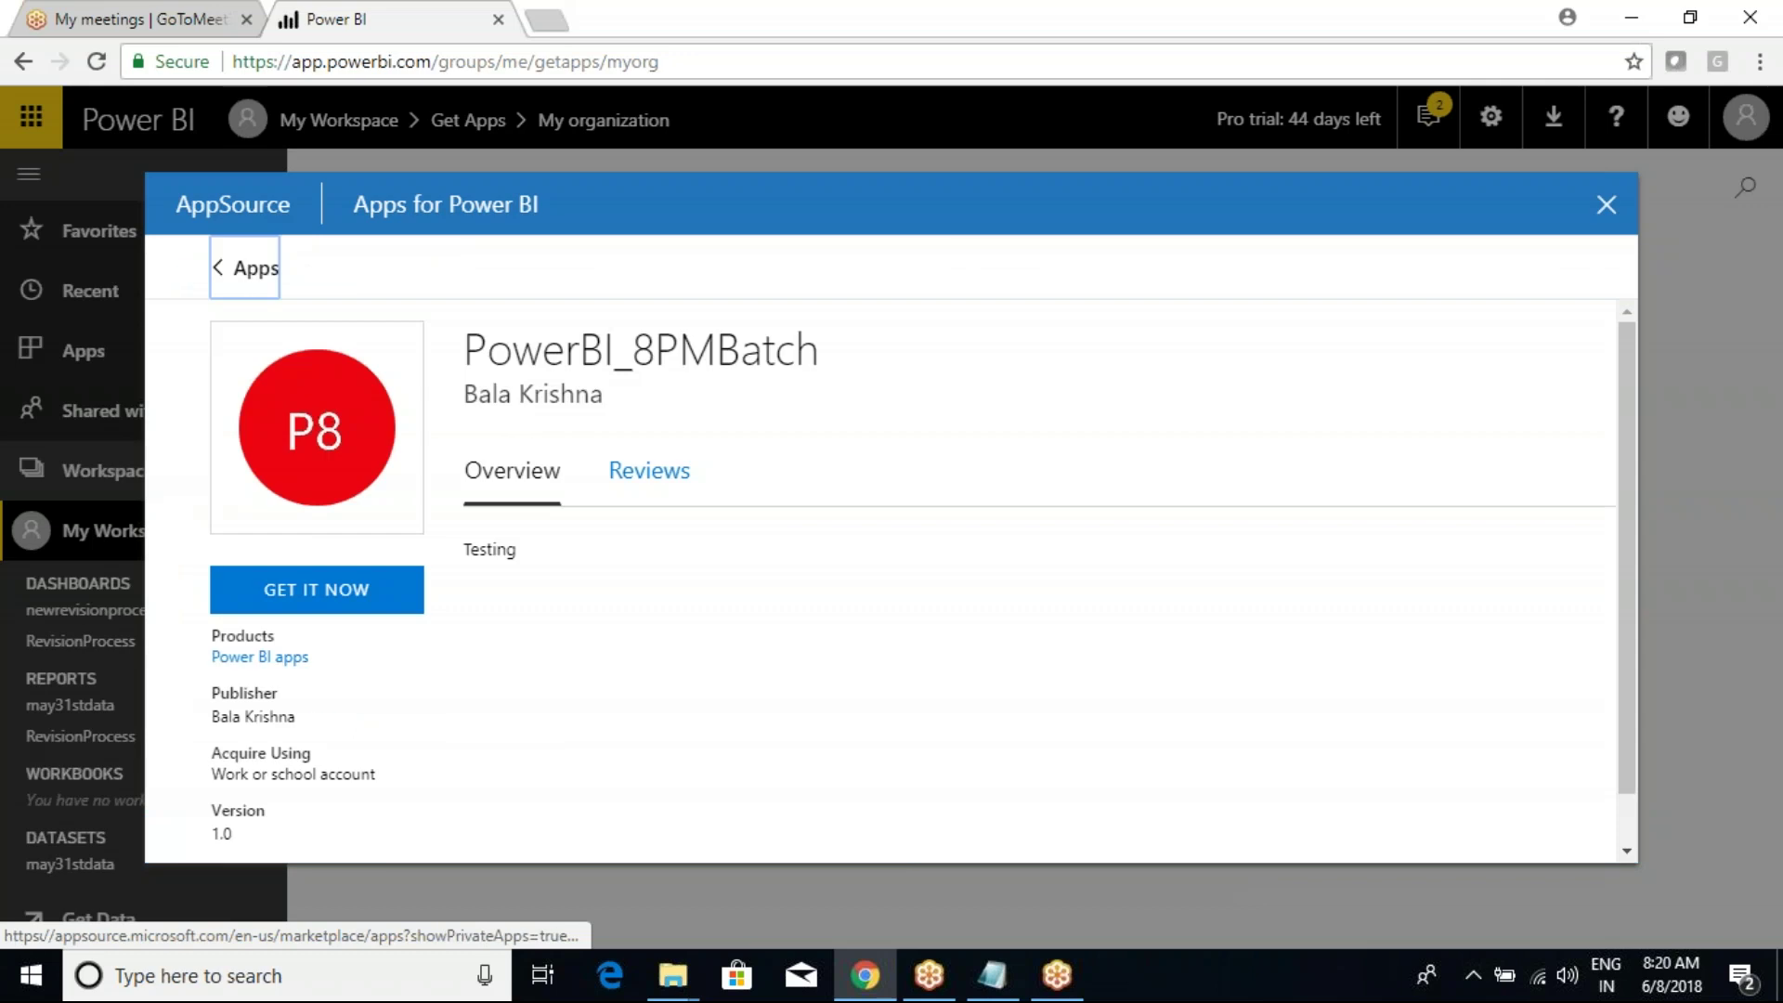
left_click(299, 588)
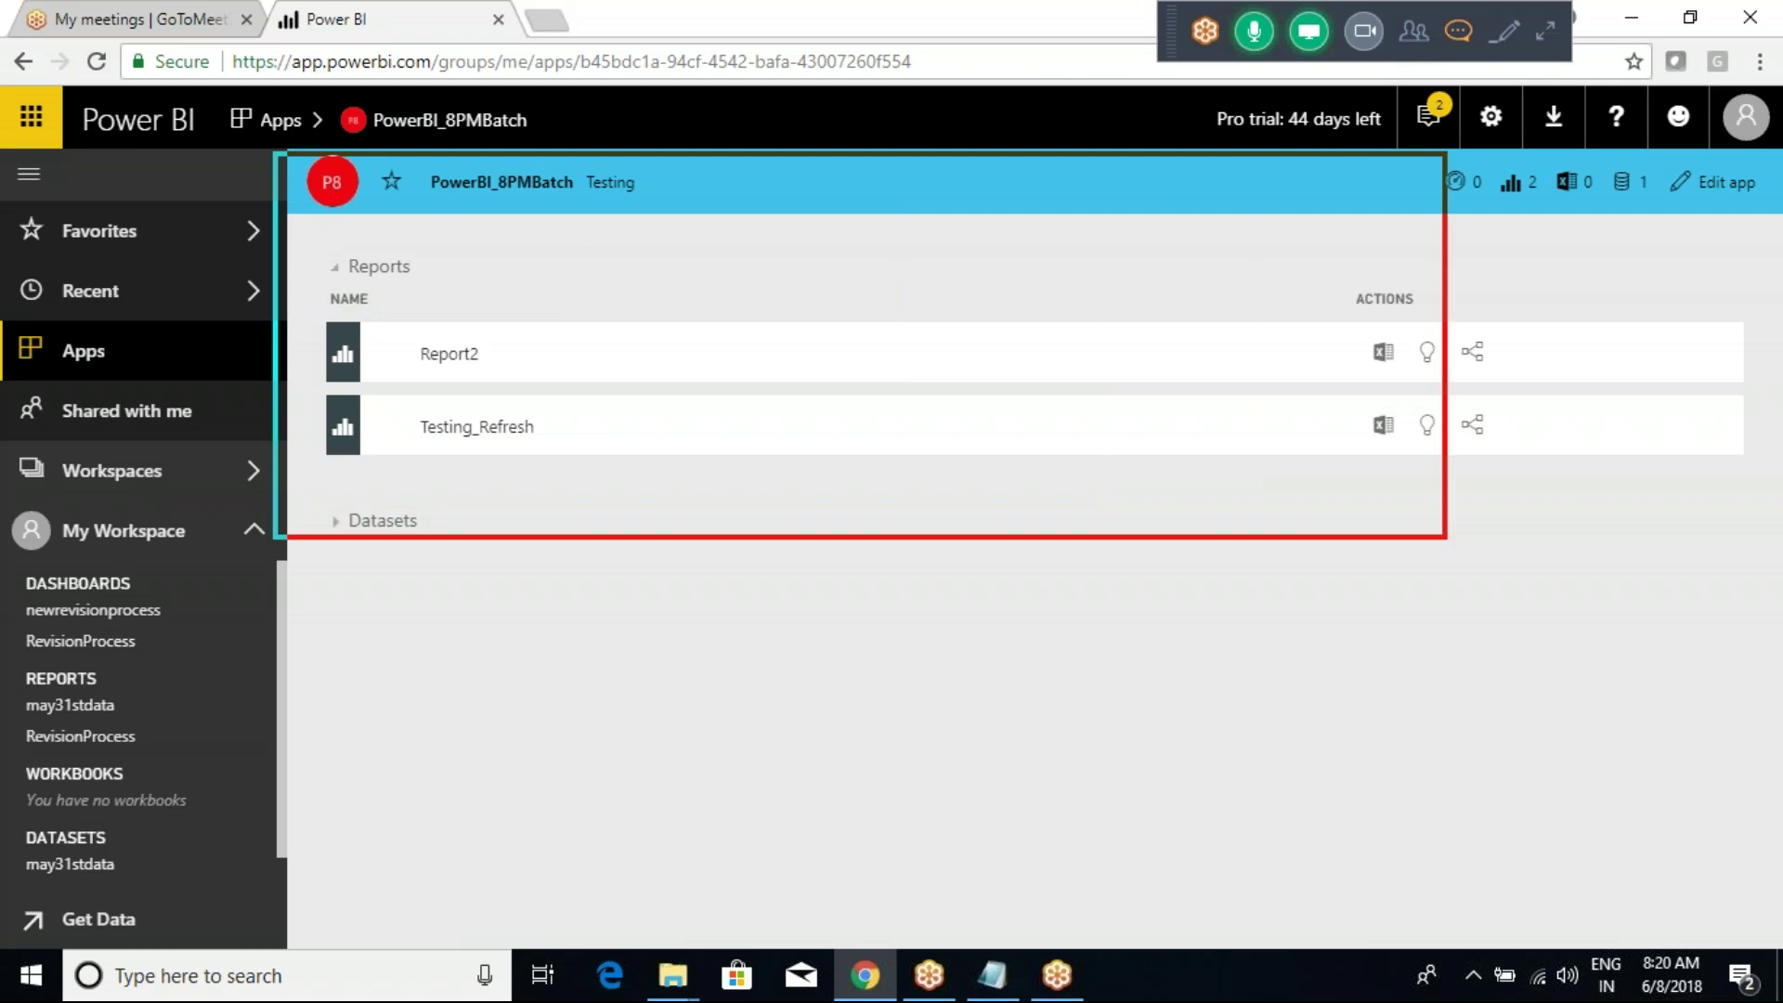
left_click_drag(473, 363, 533, 321)
left_click_drag(537, 438, 571, 374)
key("Escape")
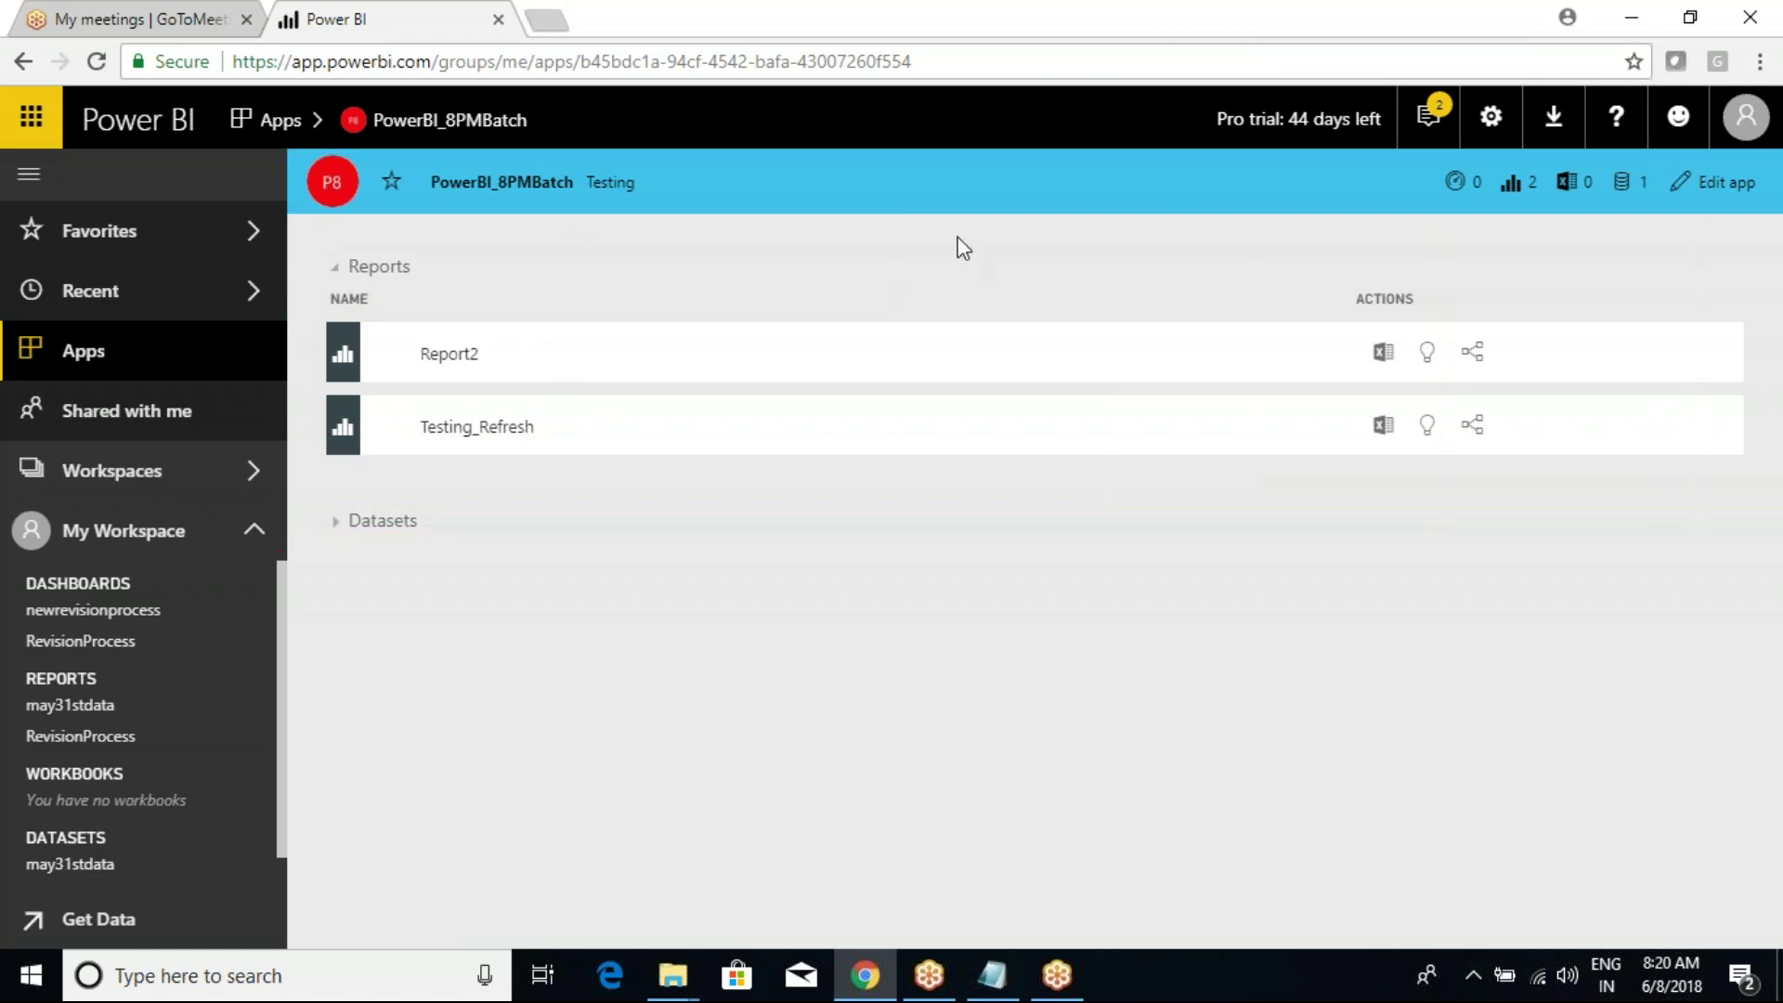
left_click(451, 357)
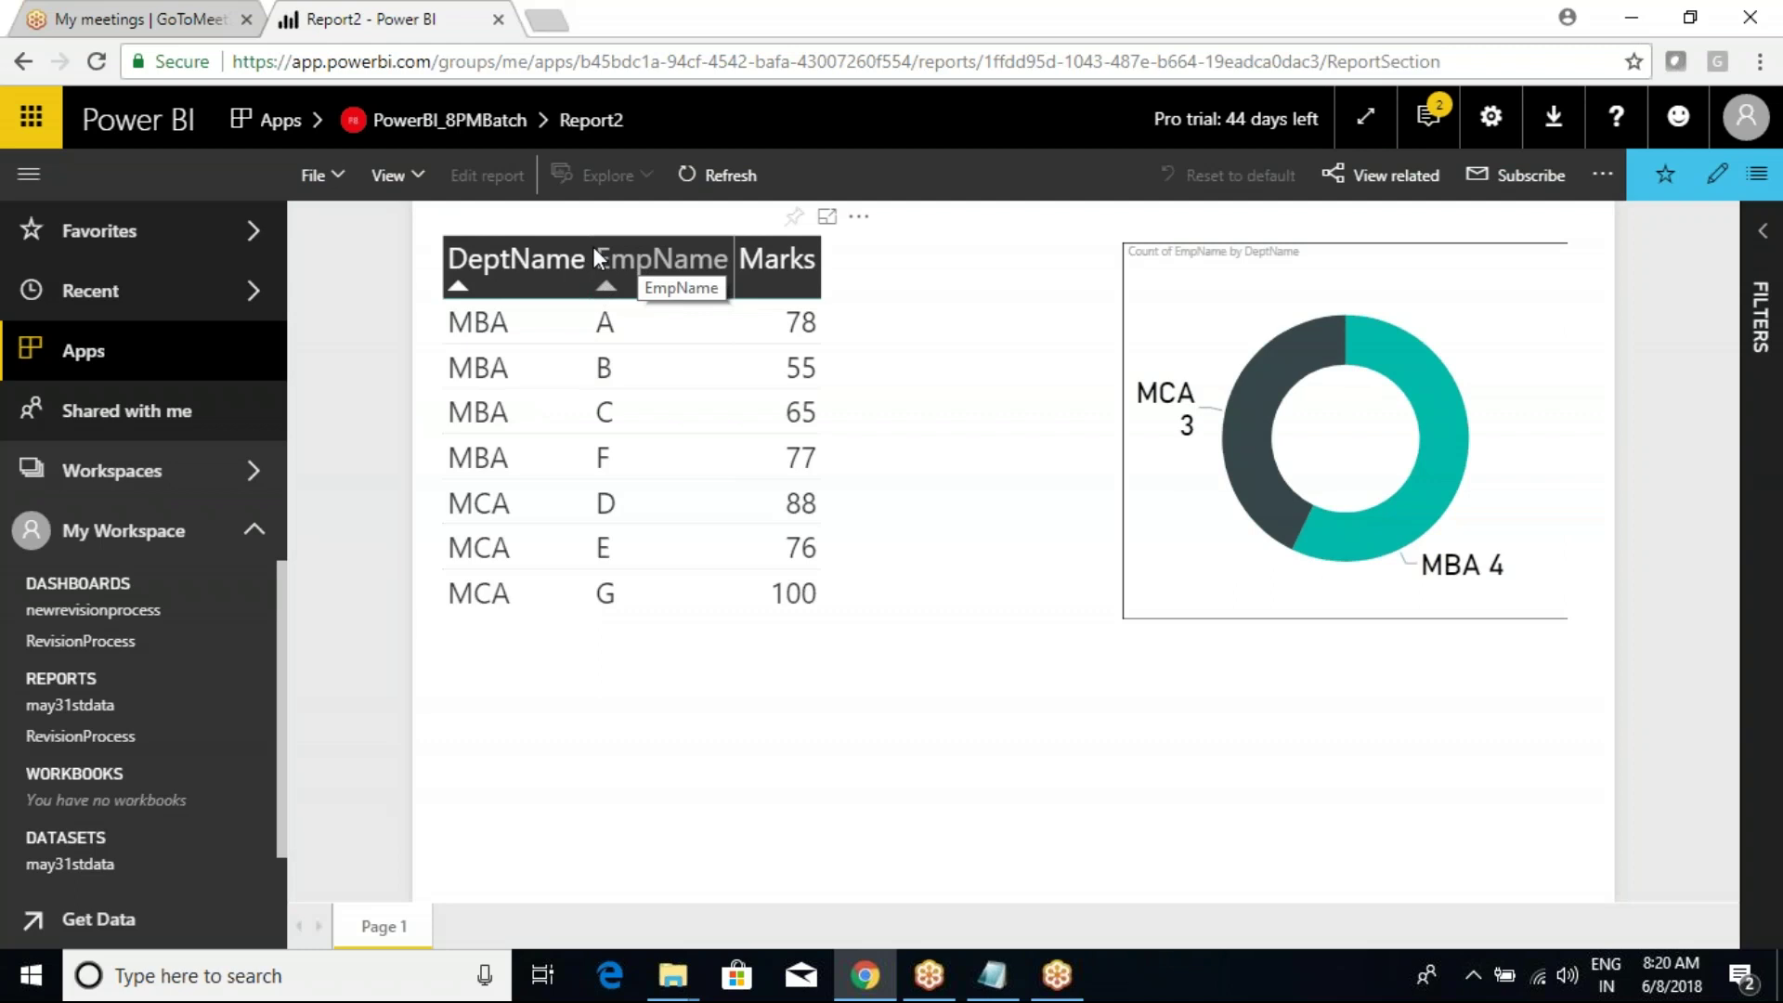
Step: Return to My Workspace and check its list of published content packs
left_click(143, 547)
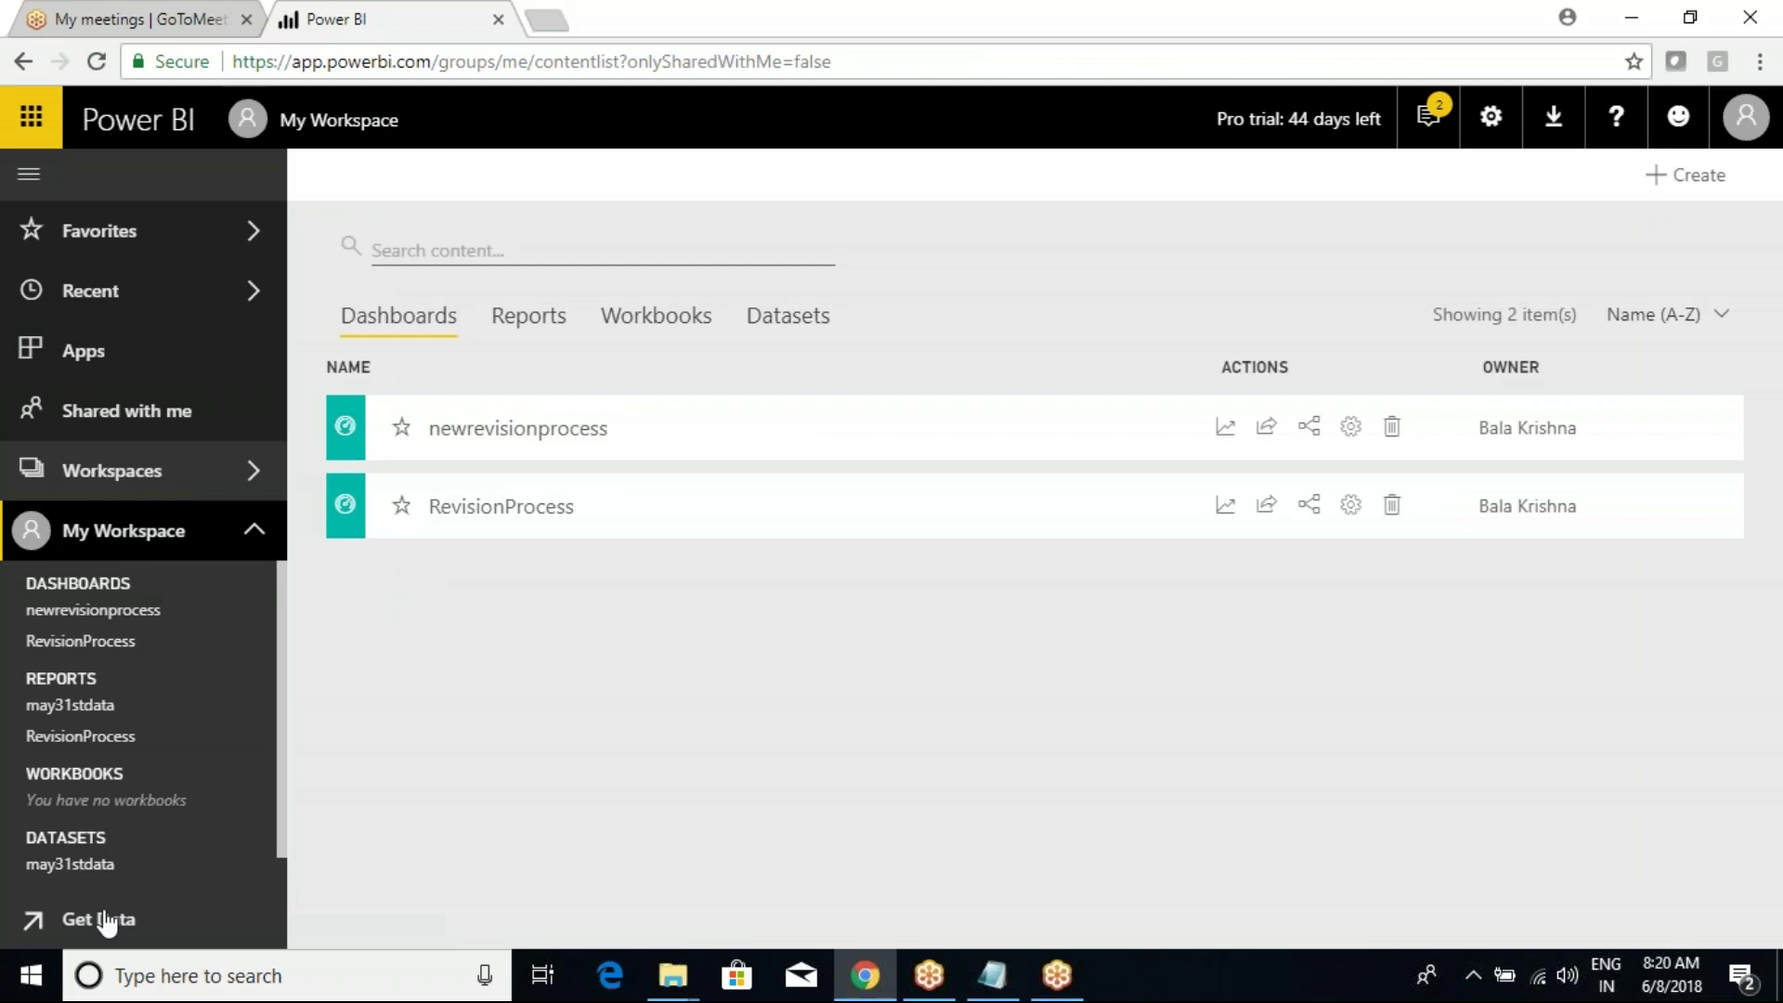
left_click(1490, 116)
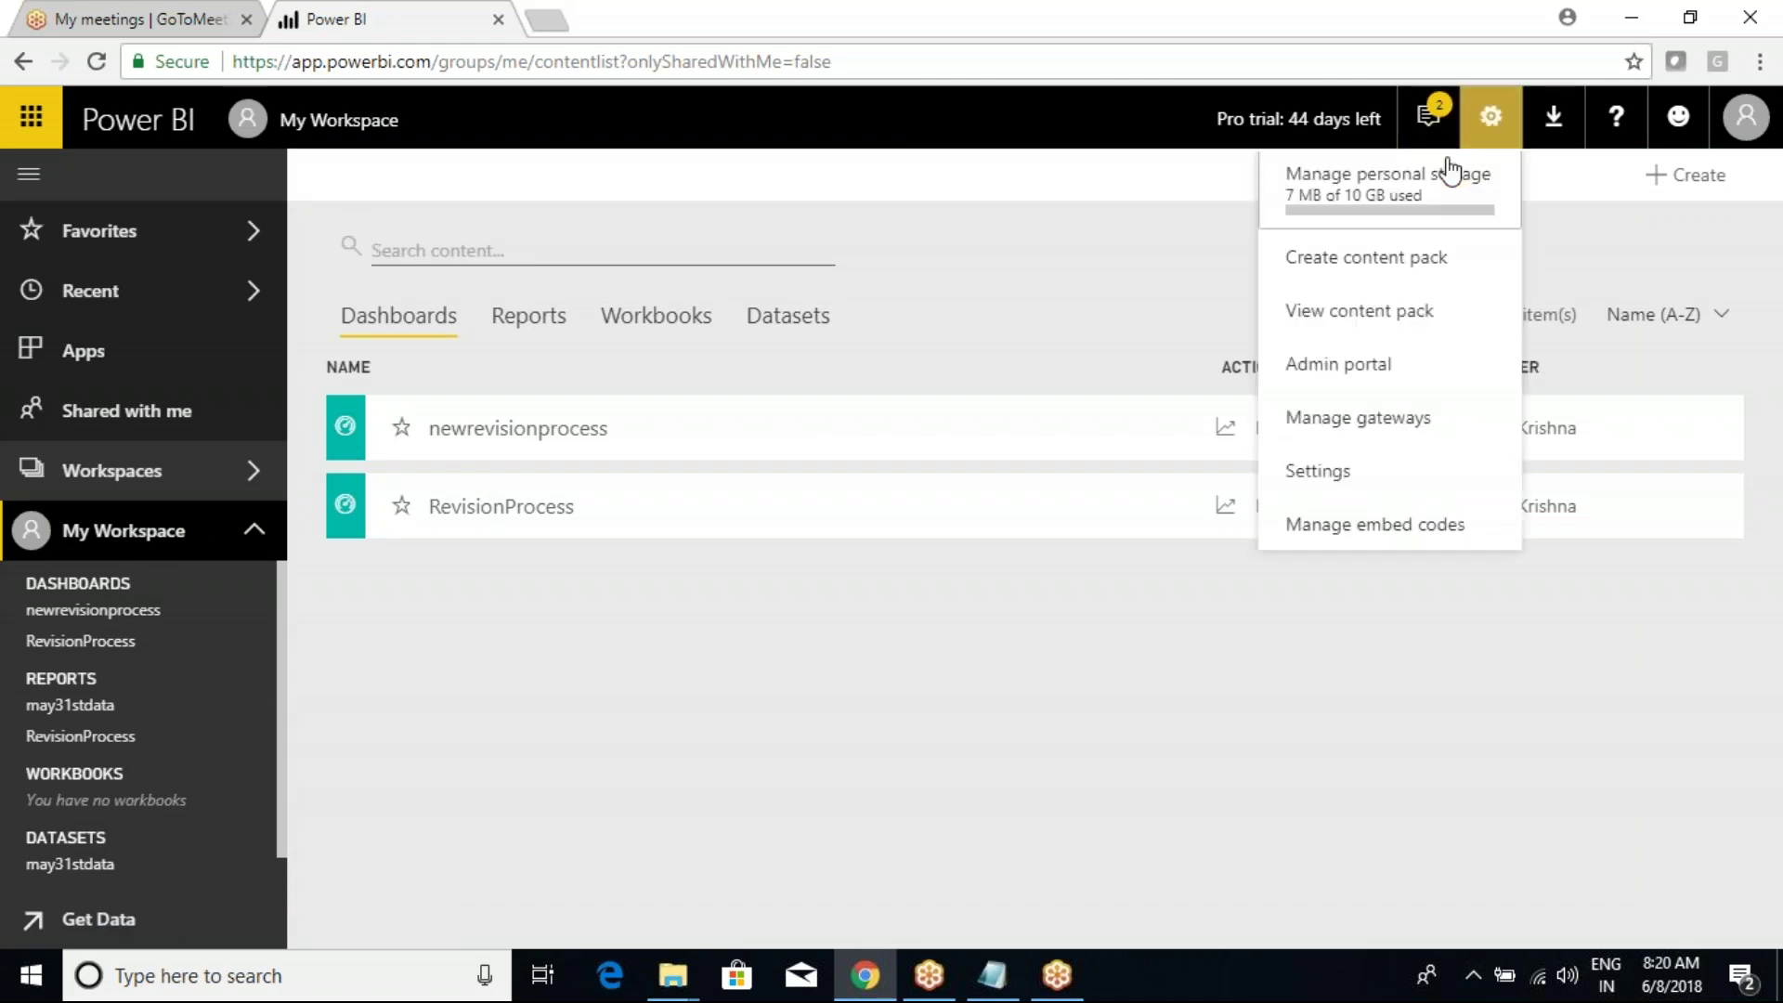
left_click(1381, 313)
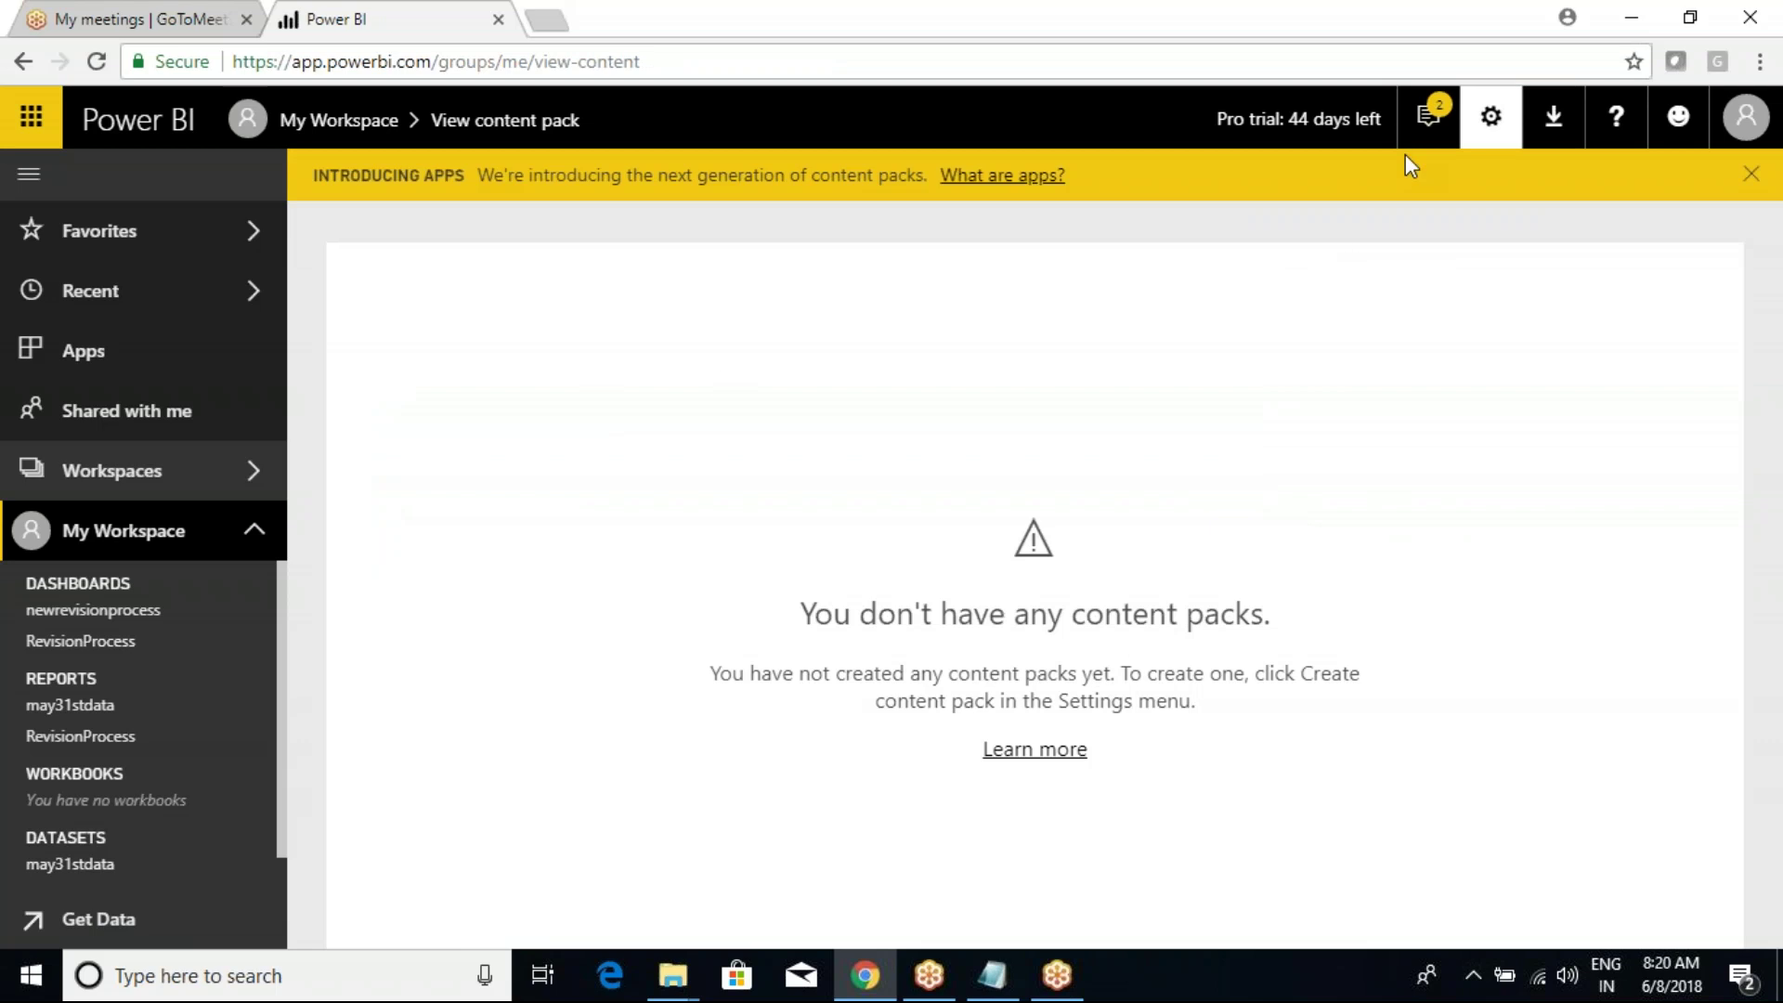
left_click(1490, 116)
left_click(1354, 316)
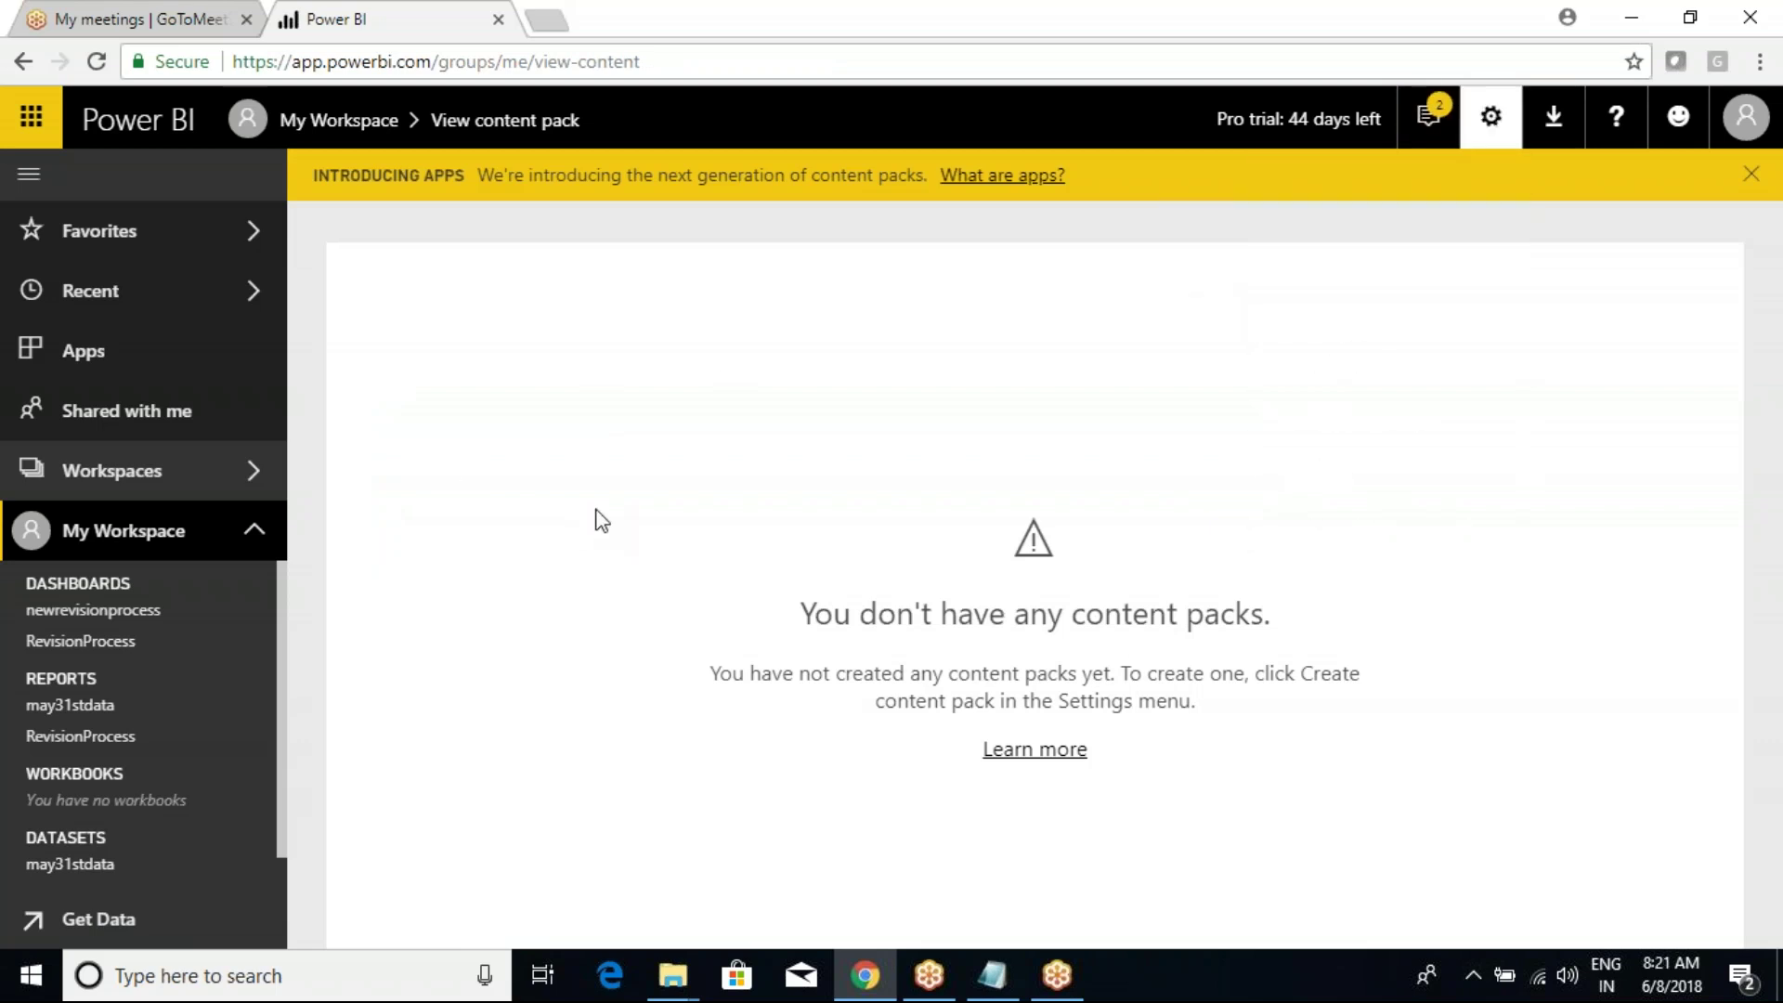
Step: View the PowerBI_May9th_2018 workspace's content packs, annotate ContentPack_Sales_9th_may_2018 as published to My organization, and clear the marks
left_click(249, 475)
left_click(455, 464)
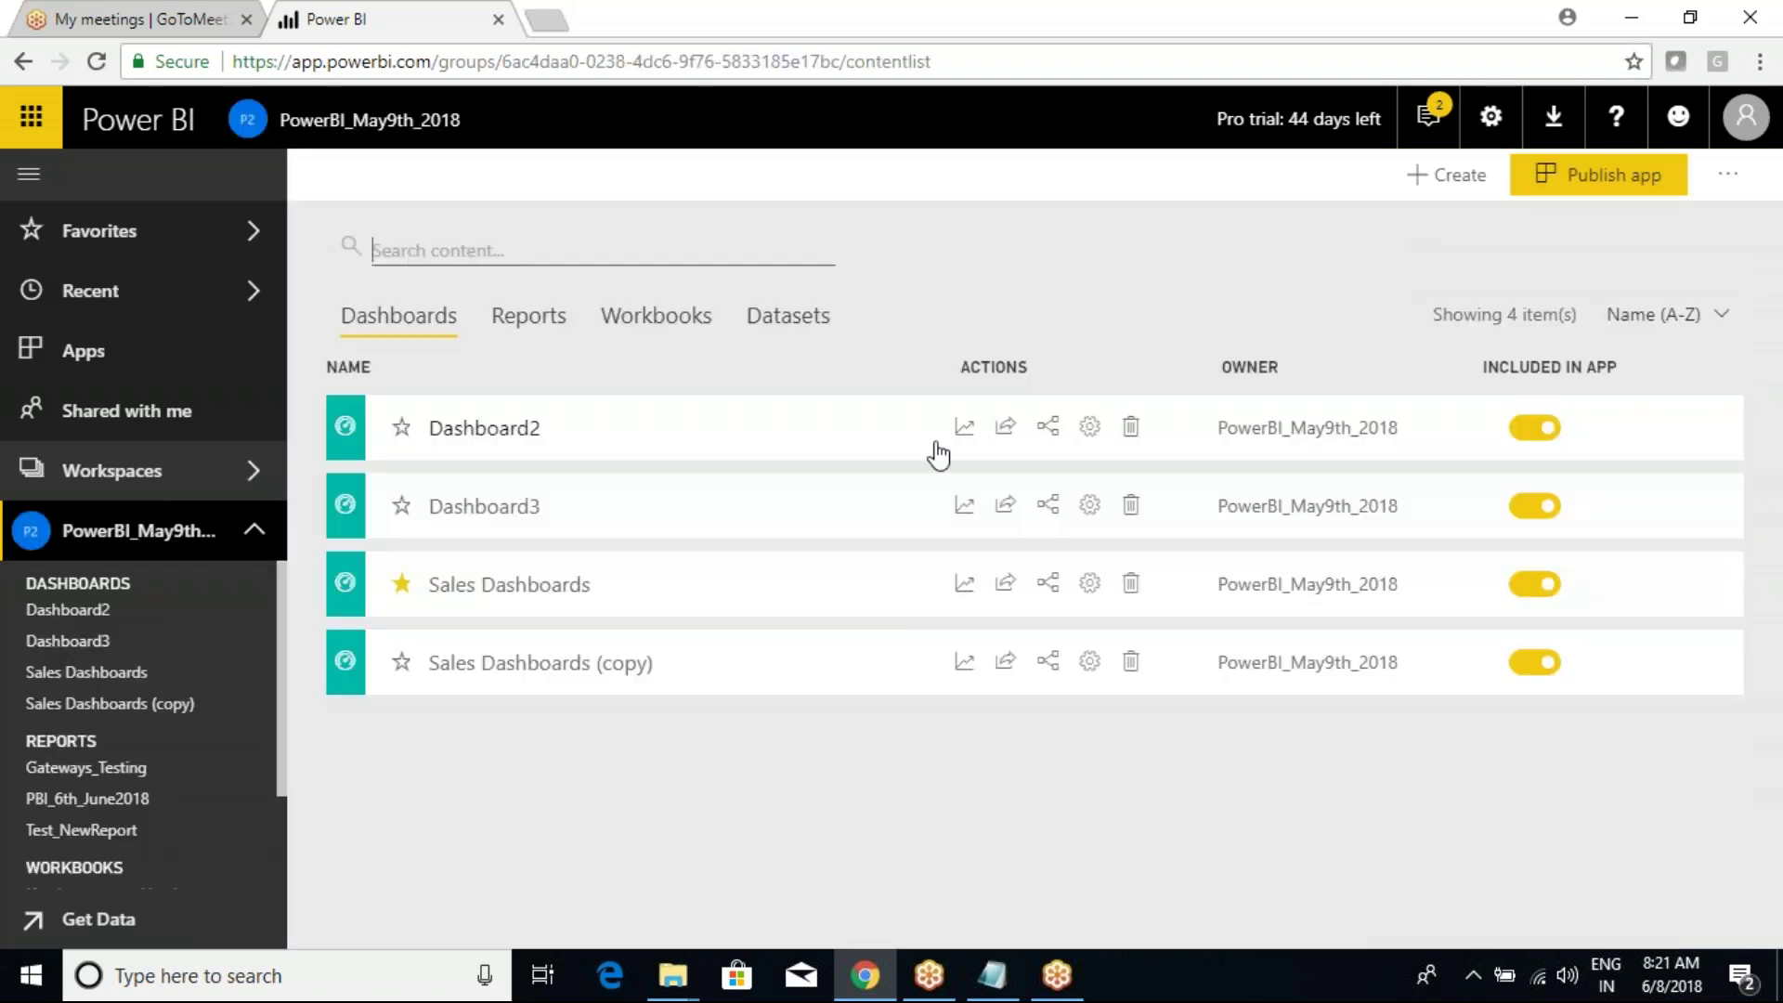
left_click(1492, 123)
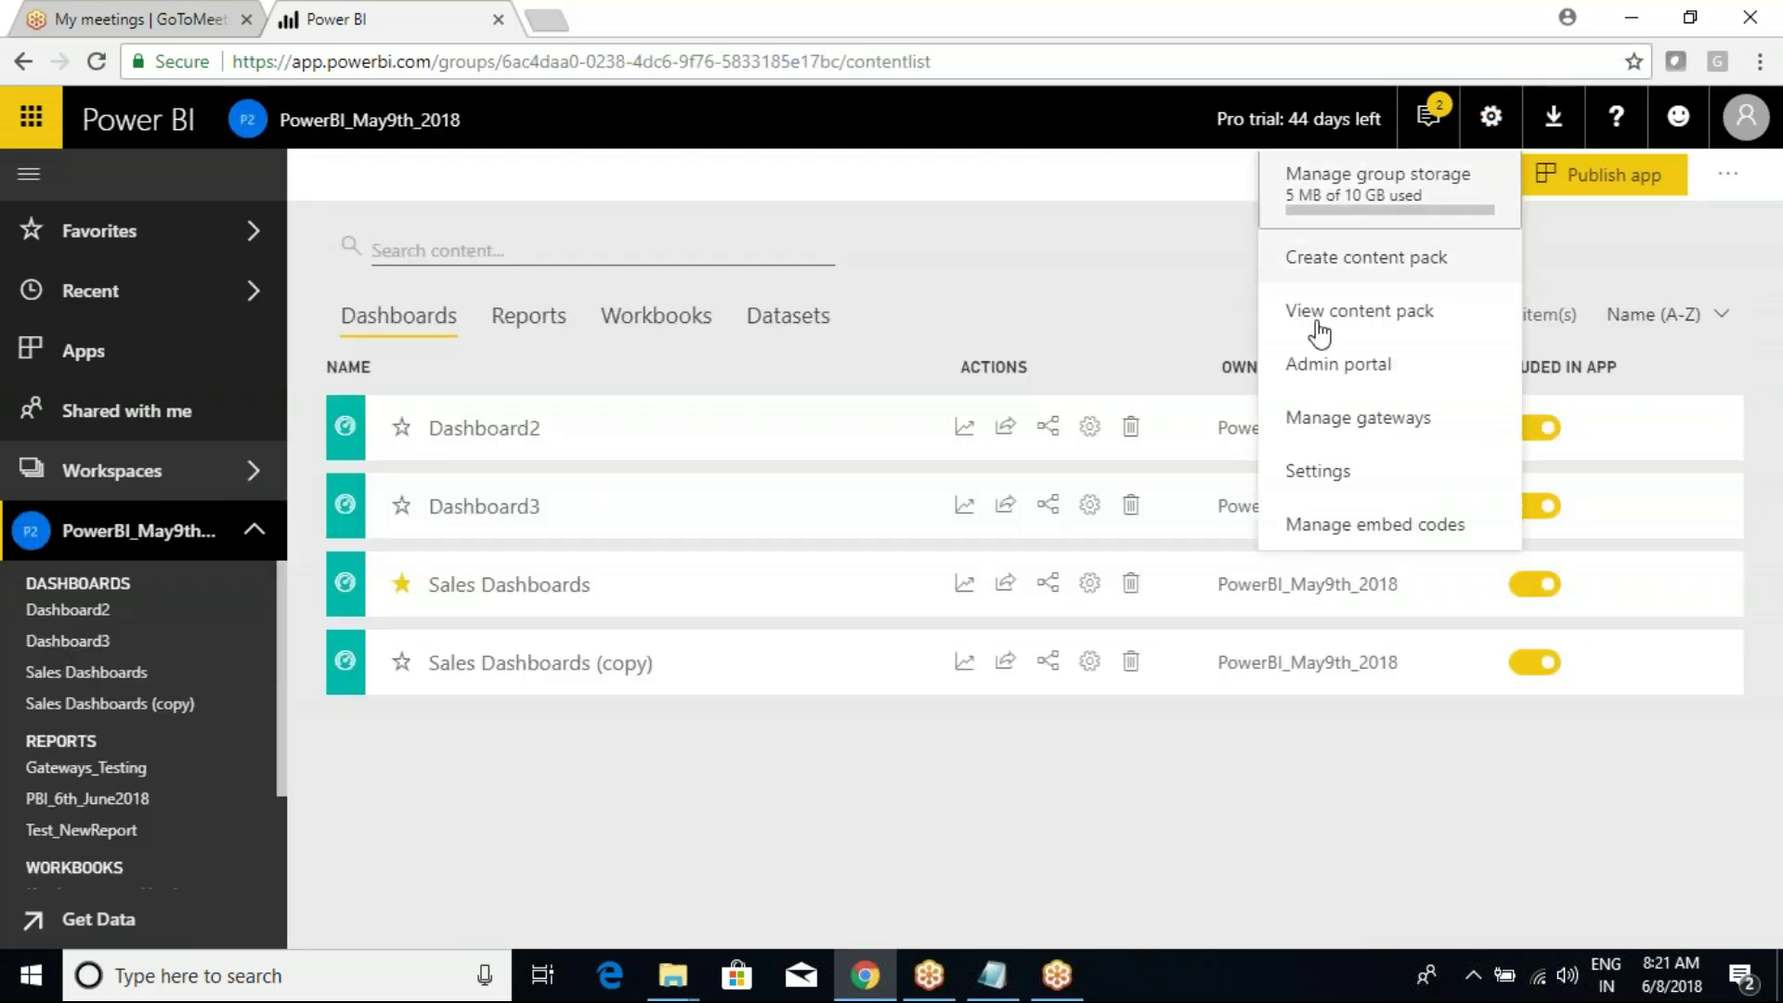
left_click(1361, 316)
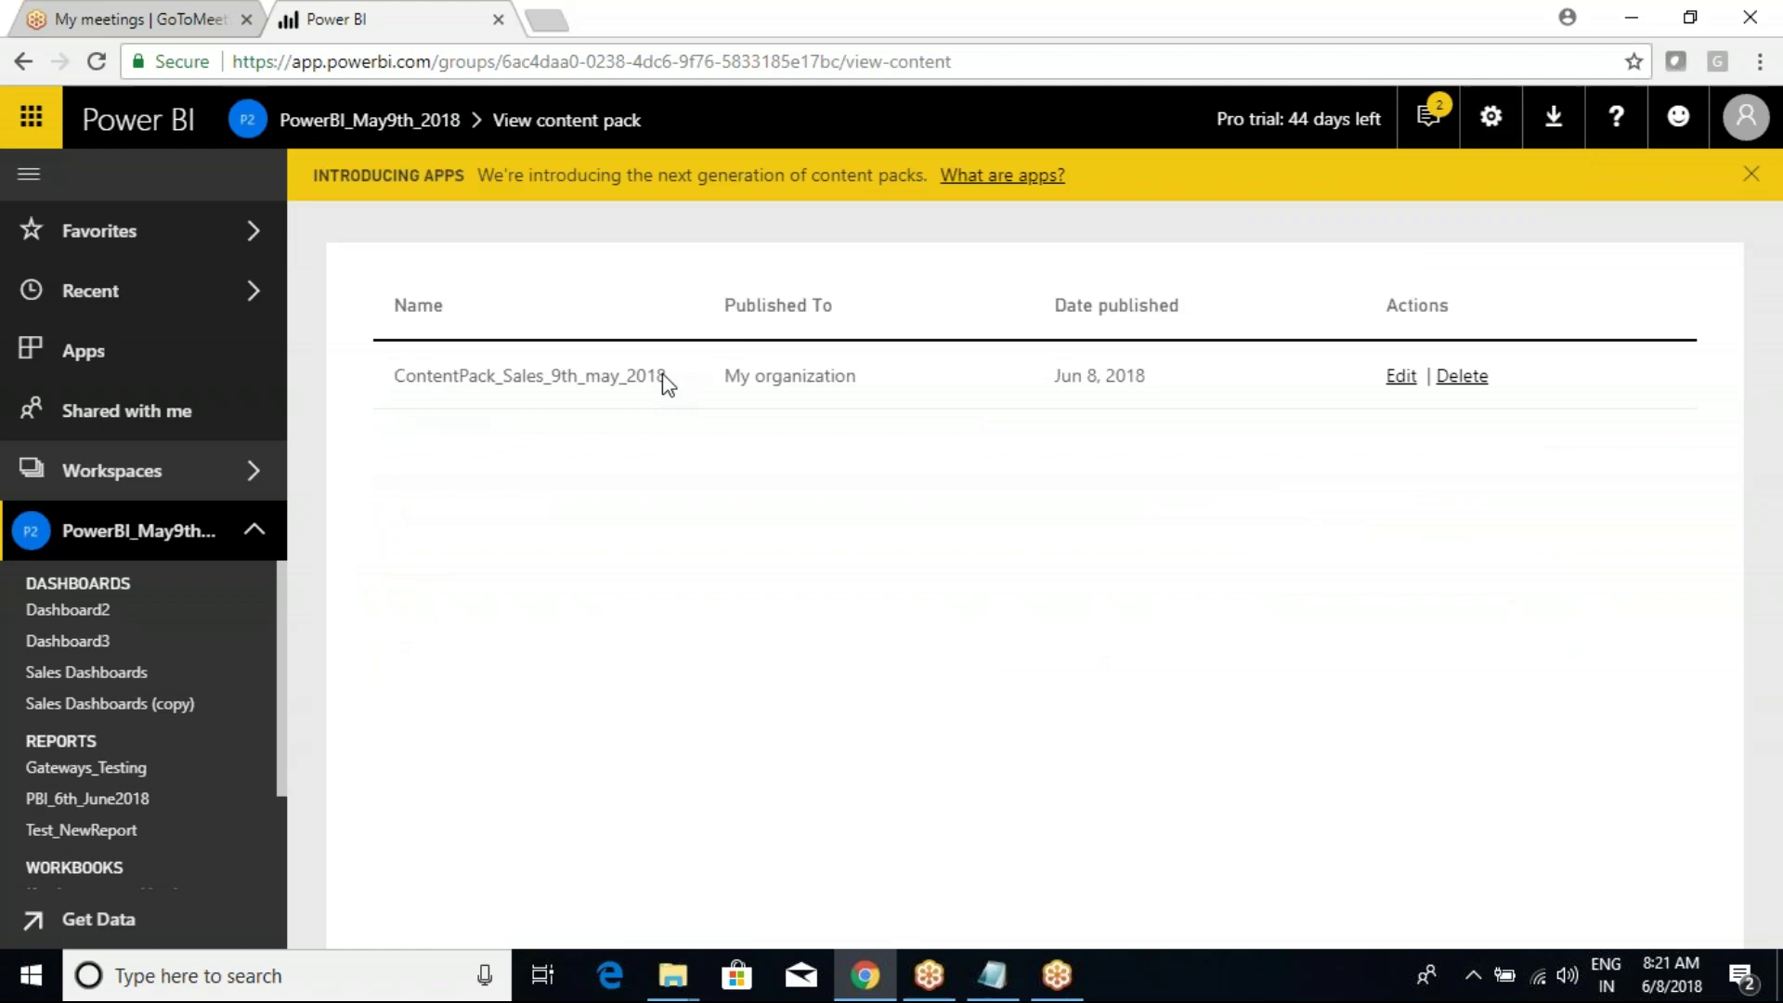
mouse_move(698, 335)
left_mouse_down()
mouse_move(844, 428)
mouse_move(931, 431)
left_mouse_up()
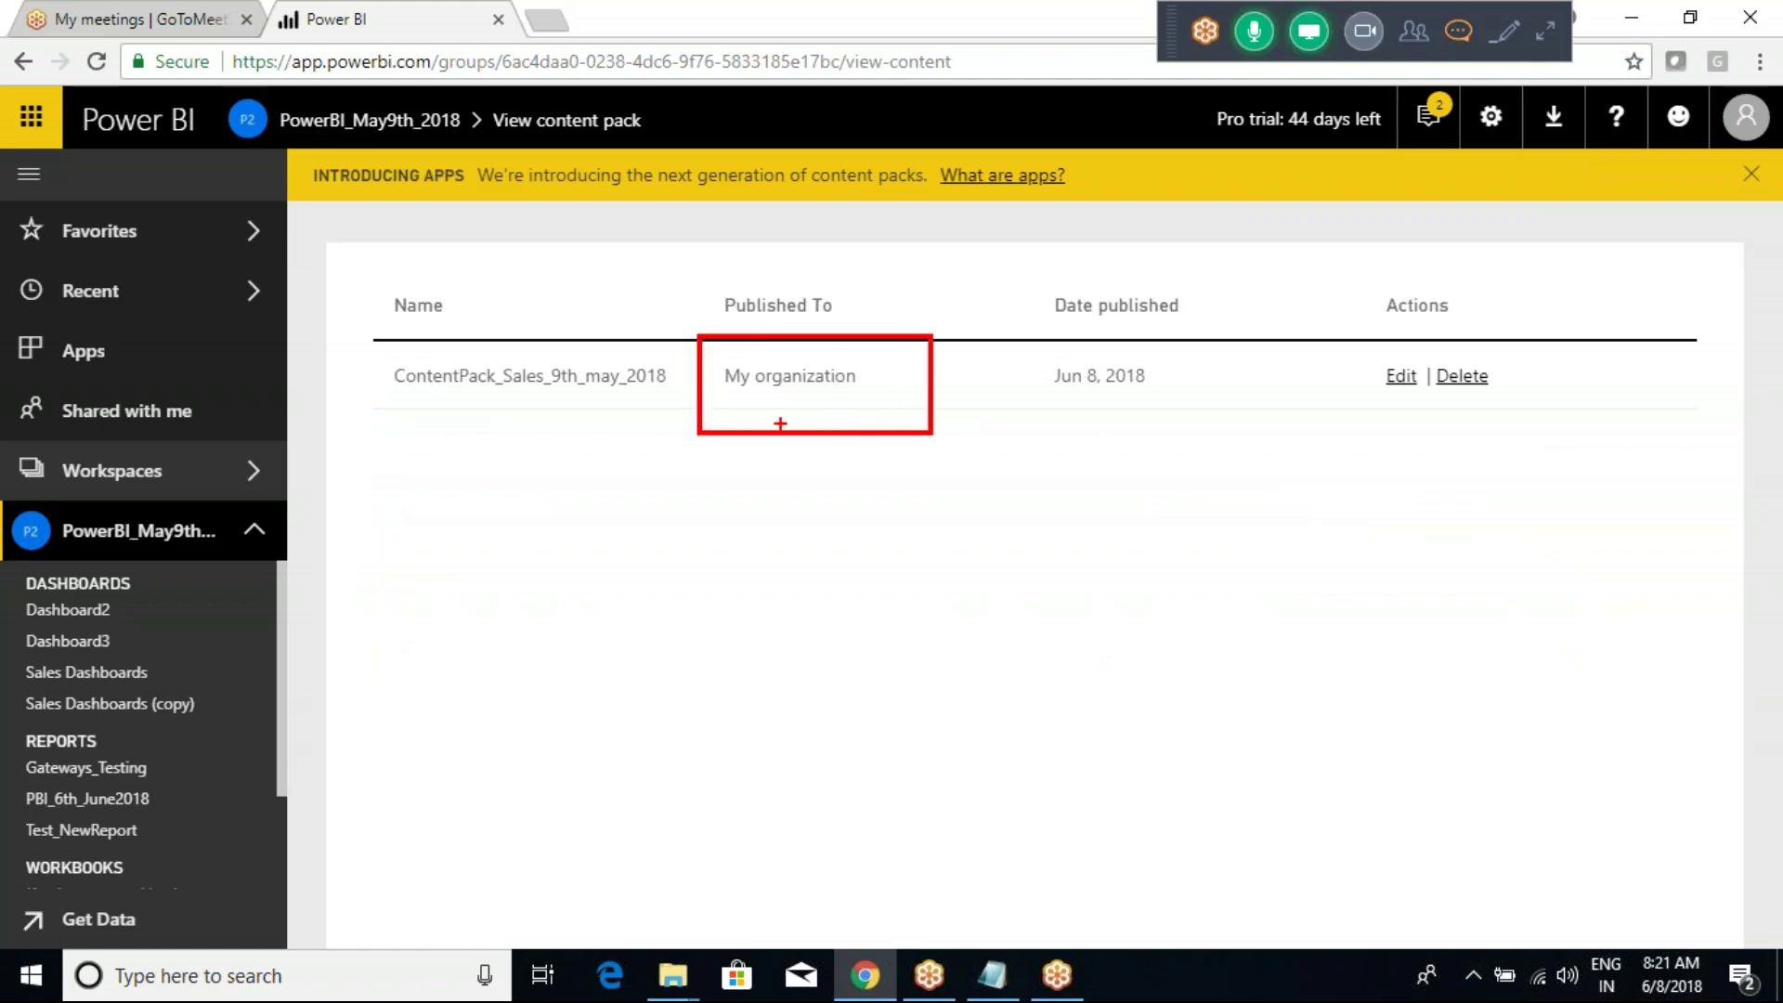
mouse_move(780, 417)
left_mouse_down()
mouse_move(629, 531)
mouse_move(439, 462)
mouse_move(420, 401)
mouse_move(410, 423)
mouse_move(419, 403)
mouse_move(474, 415)
left_mouse_up()
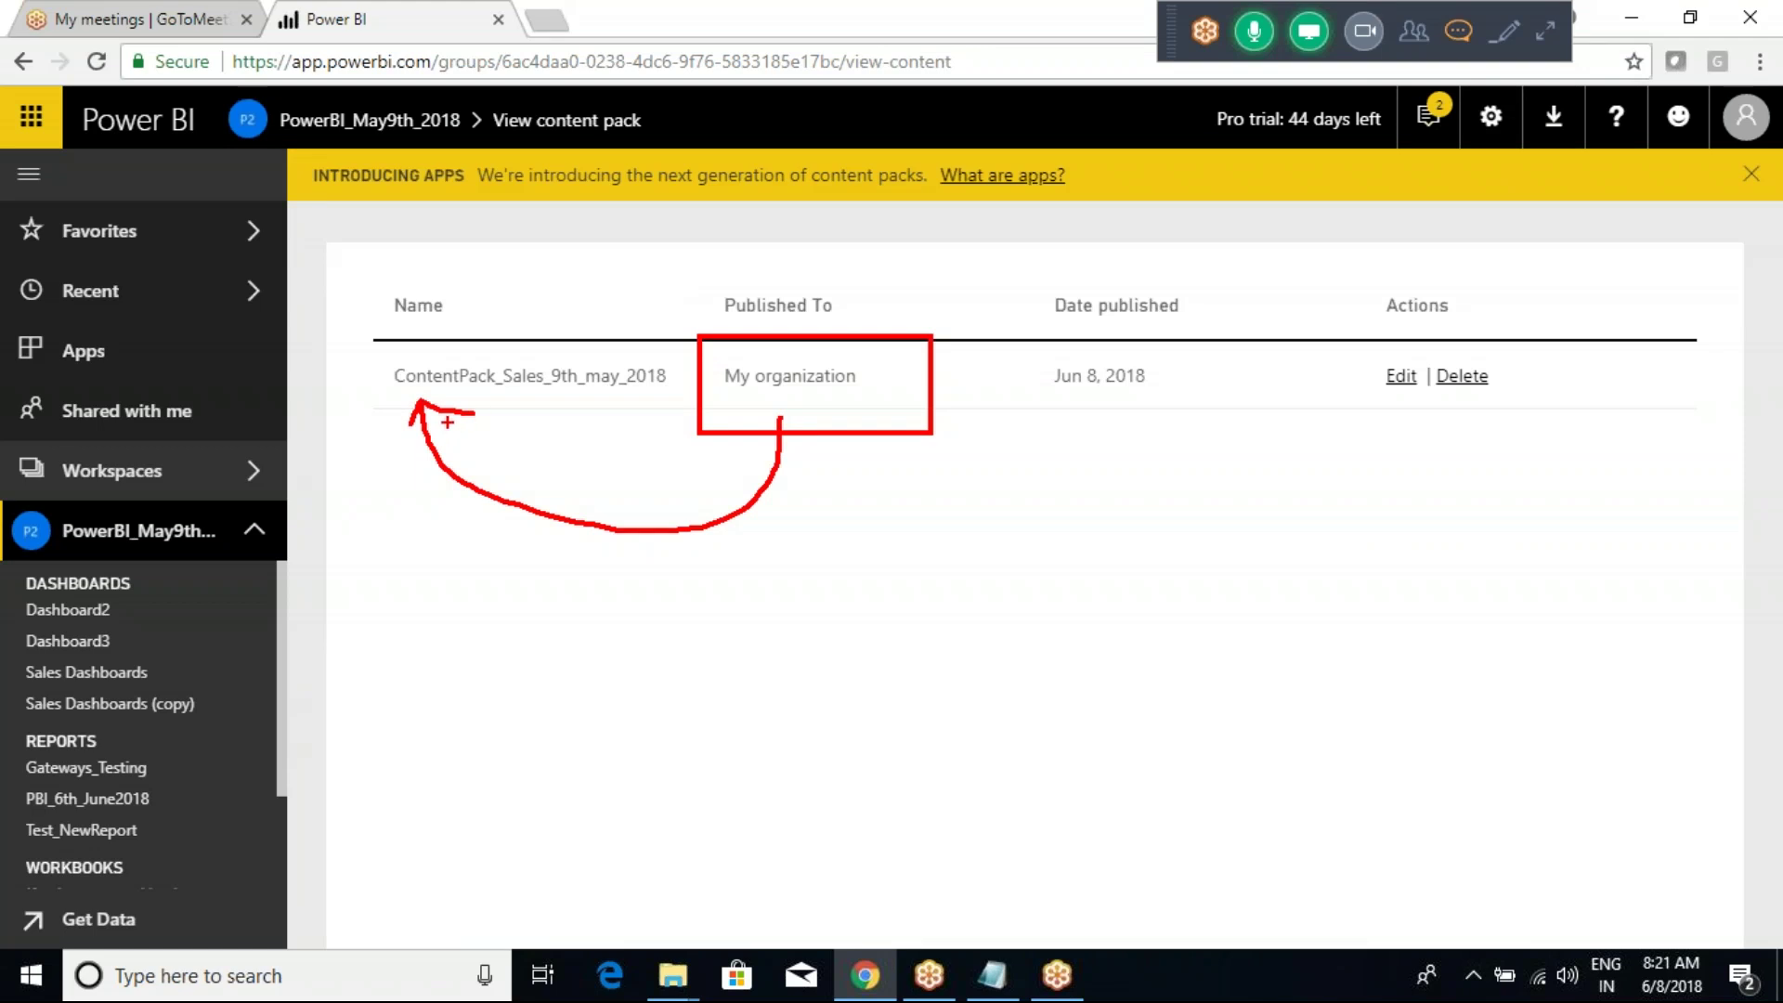
key("Escape")
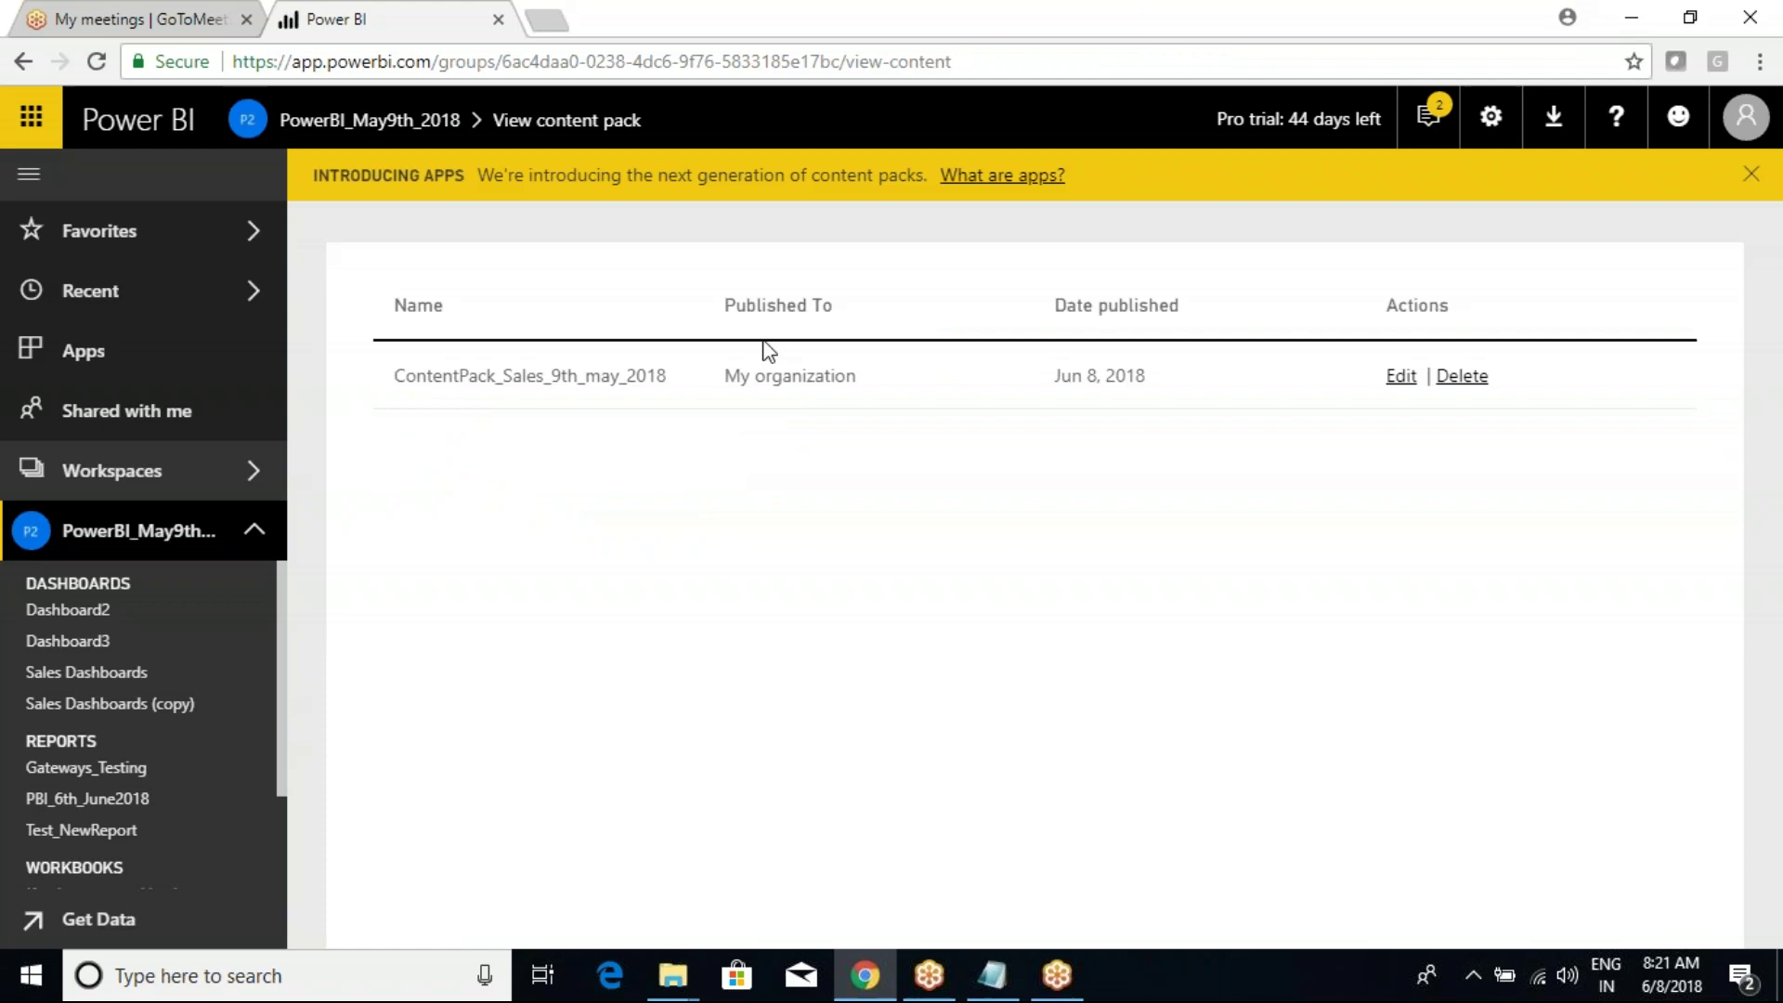
Step: Switch to the Class Notes file in Notepad and highlight the Content Pack, Apps and Share notes in turn
left_click(991, 974)
left_click_drag(13, 322, 956, 375)
left_click(957, 375)
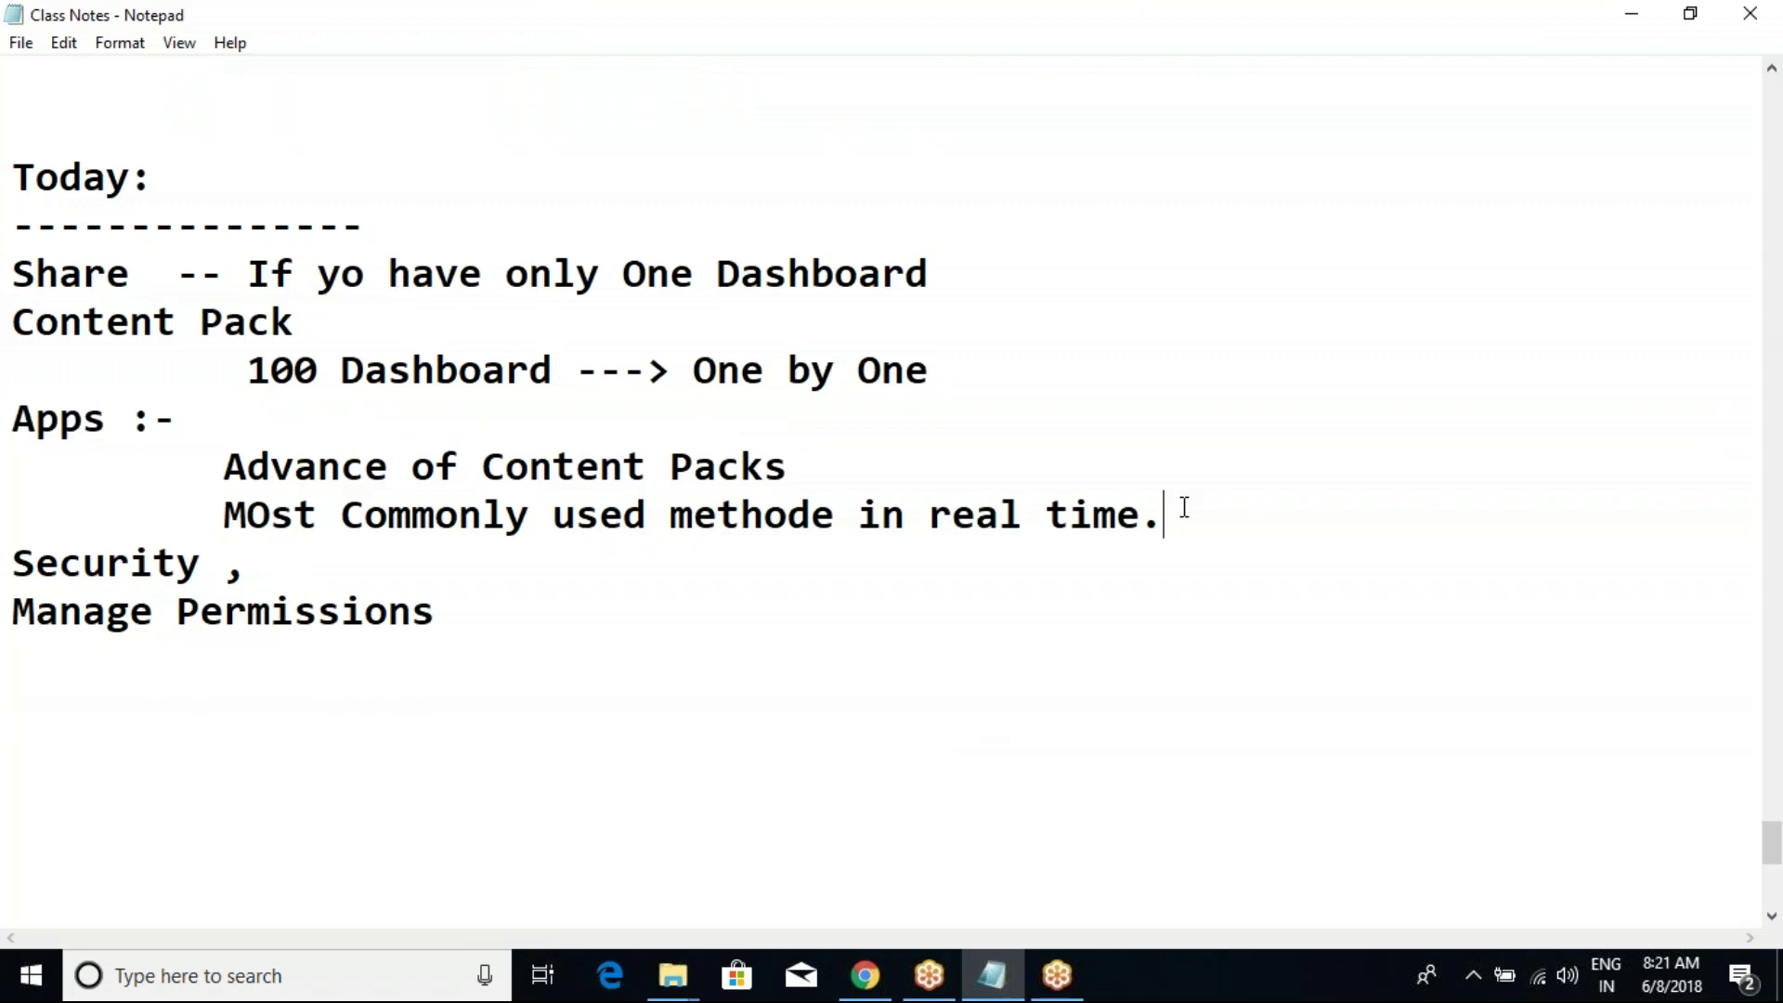
left_click_drag(13, 418, 1067, 509)
left_click_drag(951, 362, 975, 275)
left_click(35, 321)
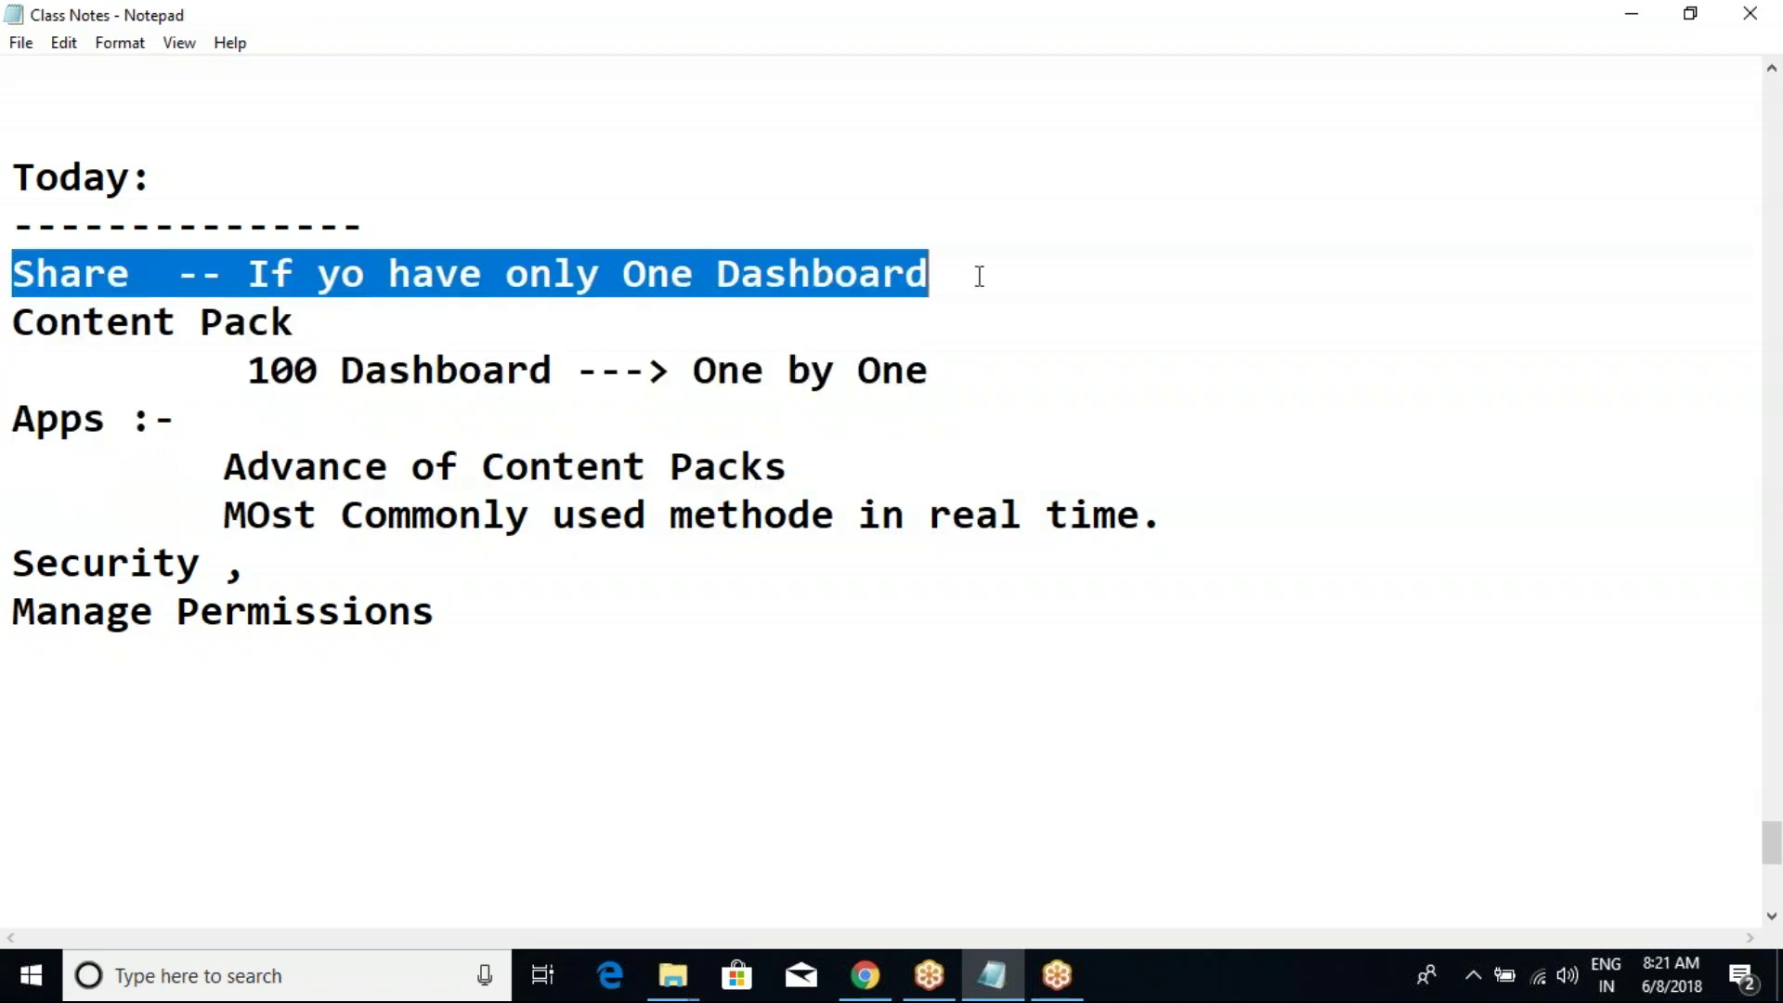
left_click(975, 276)
Step: Highlight the Content Pack note and the Apps note again to compare the two sharing methods
left_click_drag(929, 377, 12, 325)
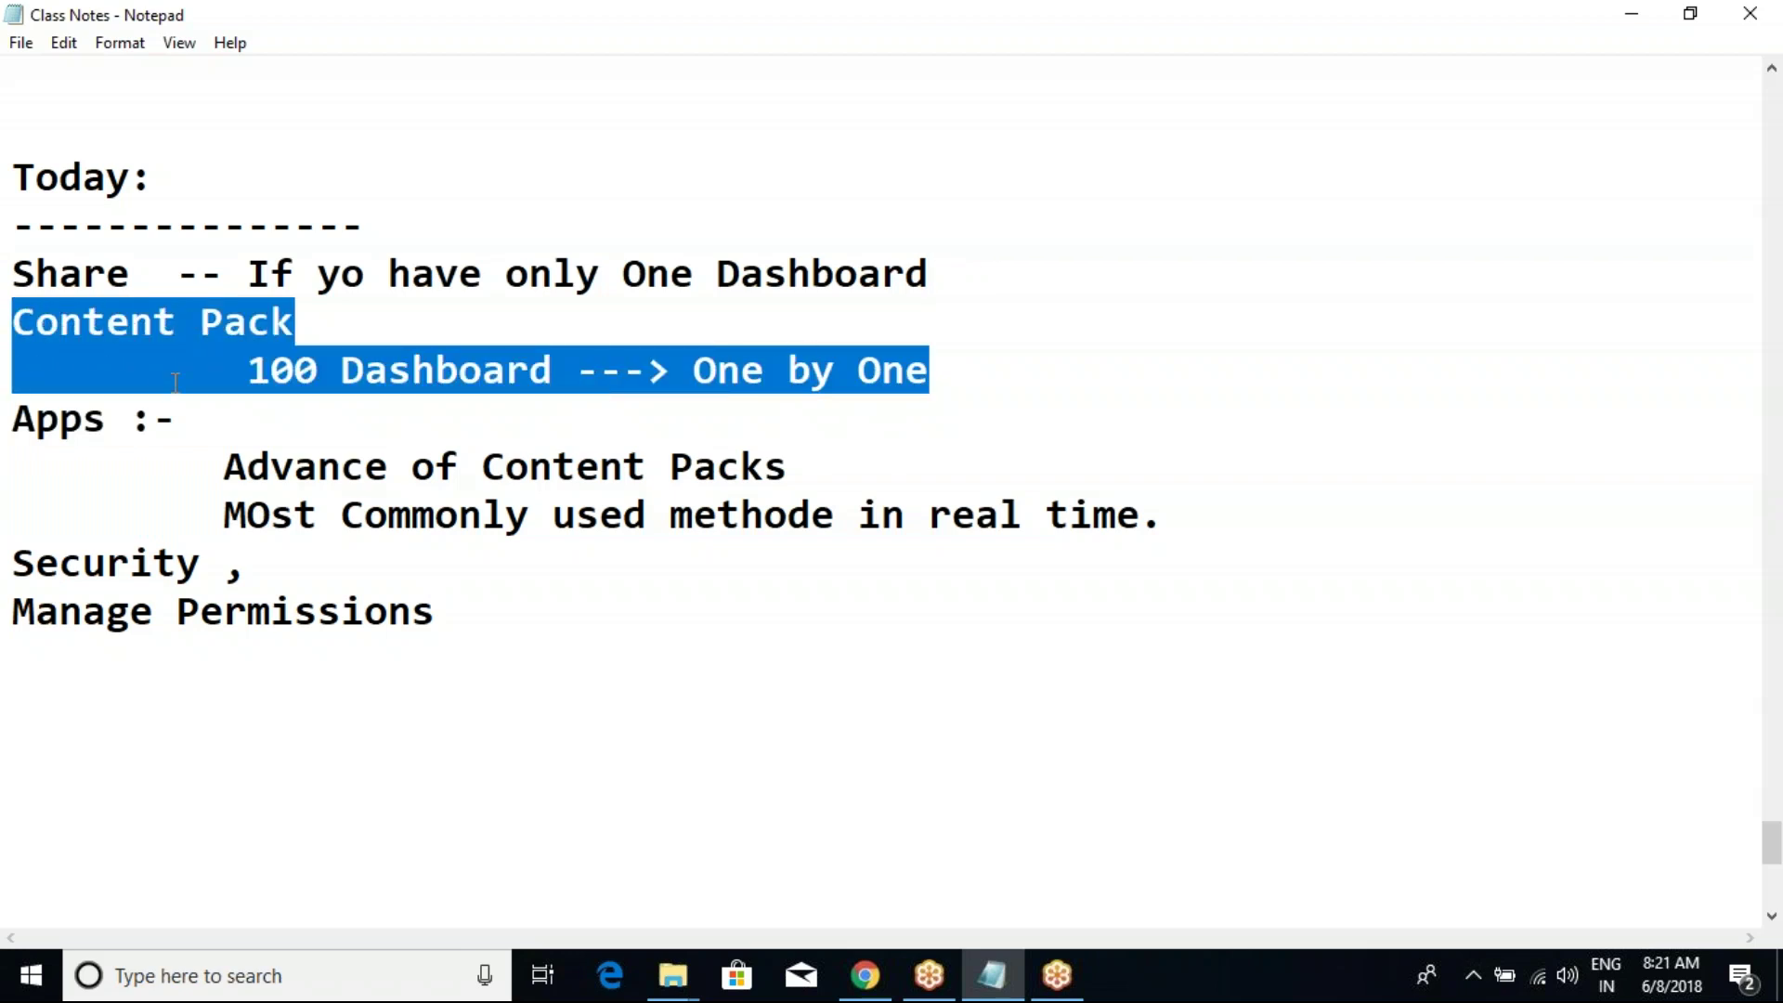
left_click(175, 382)
left_click_drag(14, 419, 853, 476)
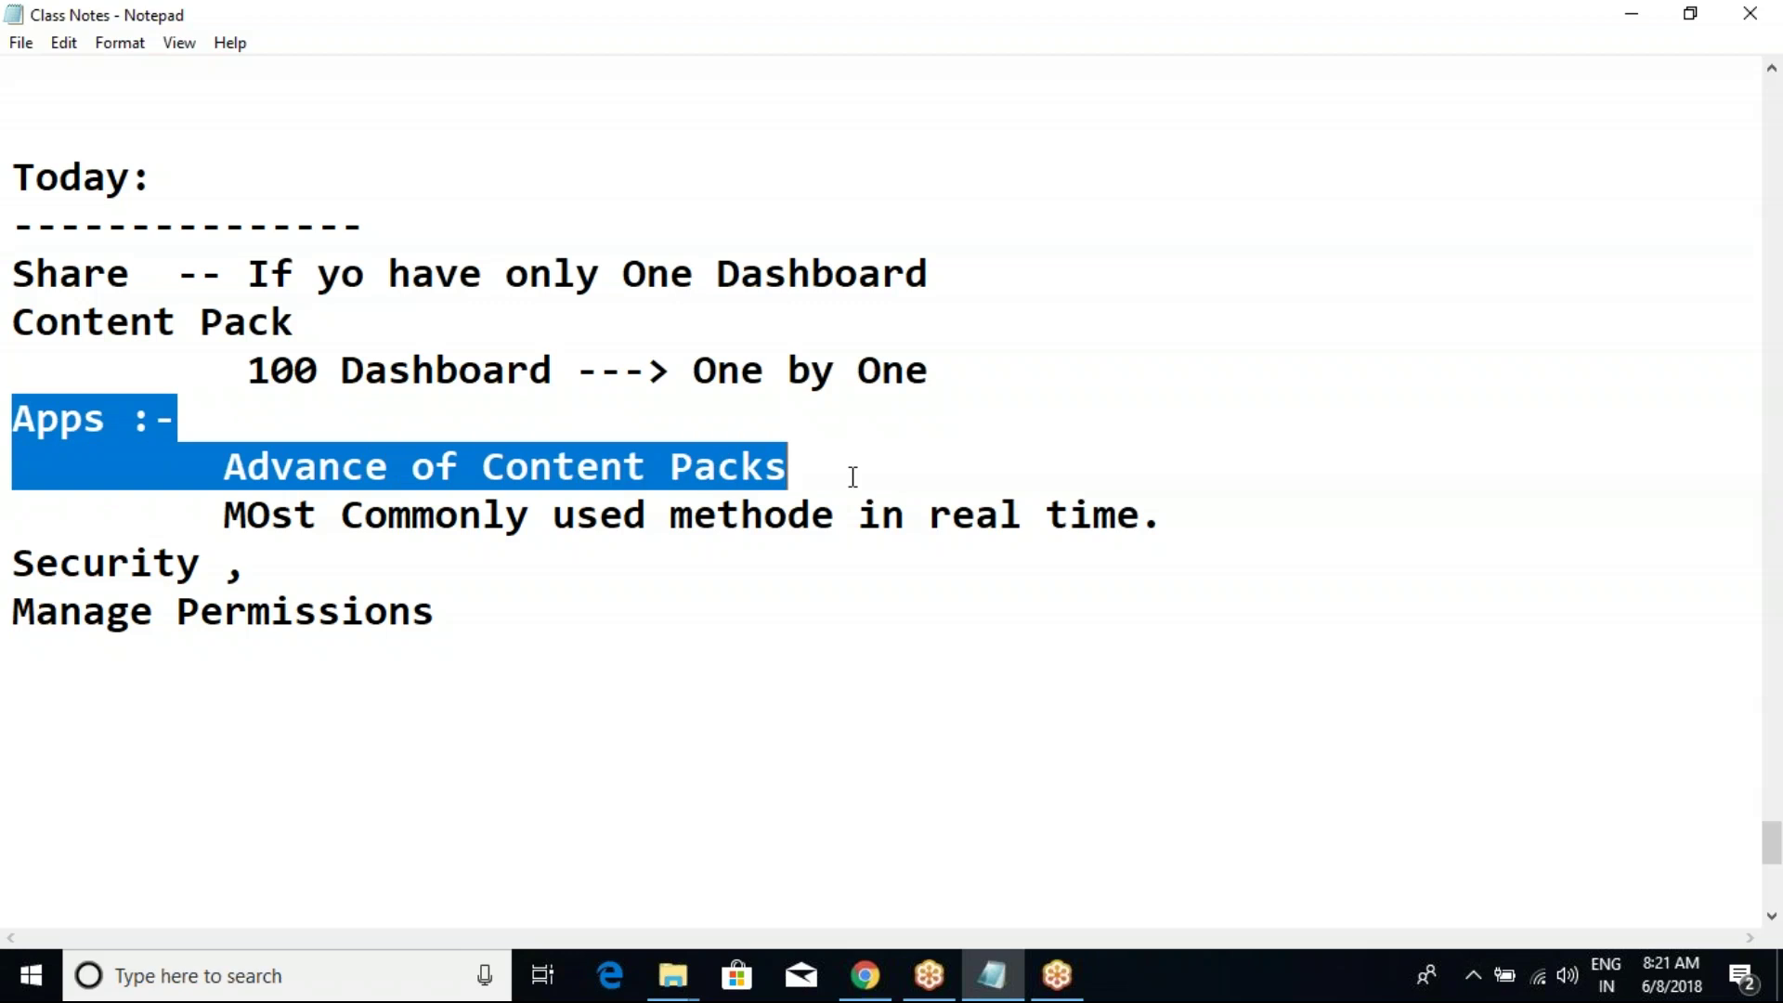
left_click_drag(1022, 482, 1142, 501)
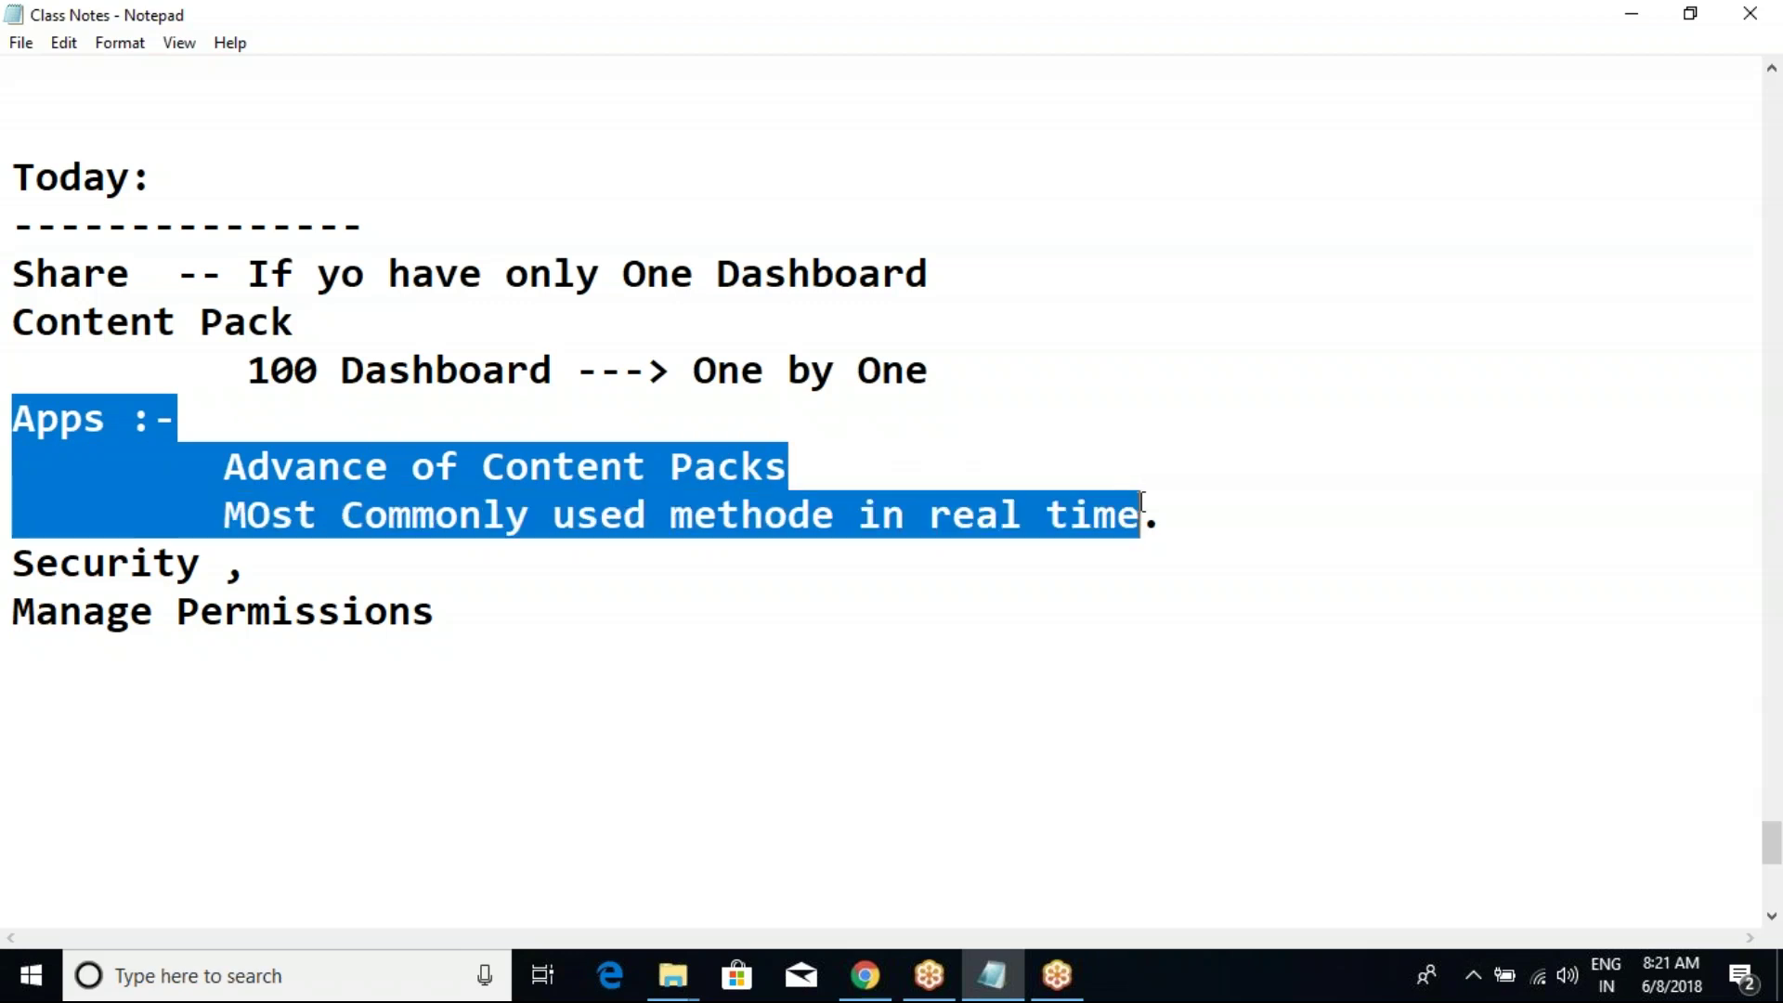
left_click(1074, 542)
left_click_drag(1142, 517, 12, 422)
left_click(156, 425)
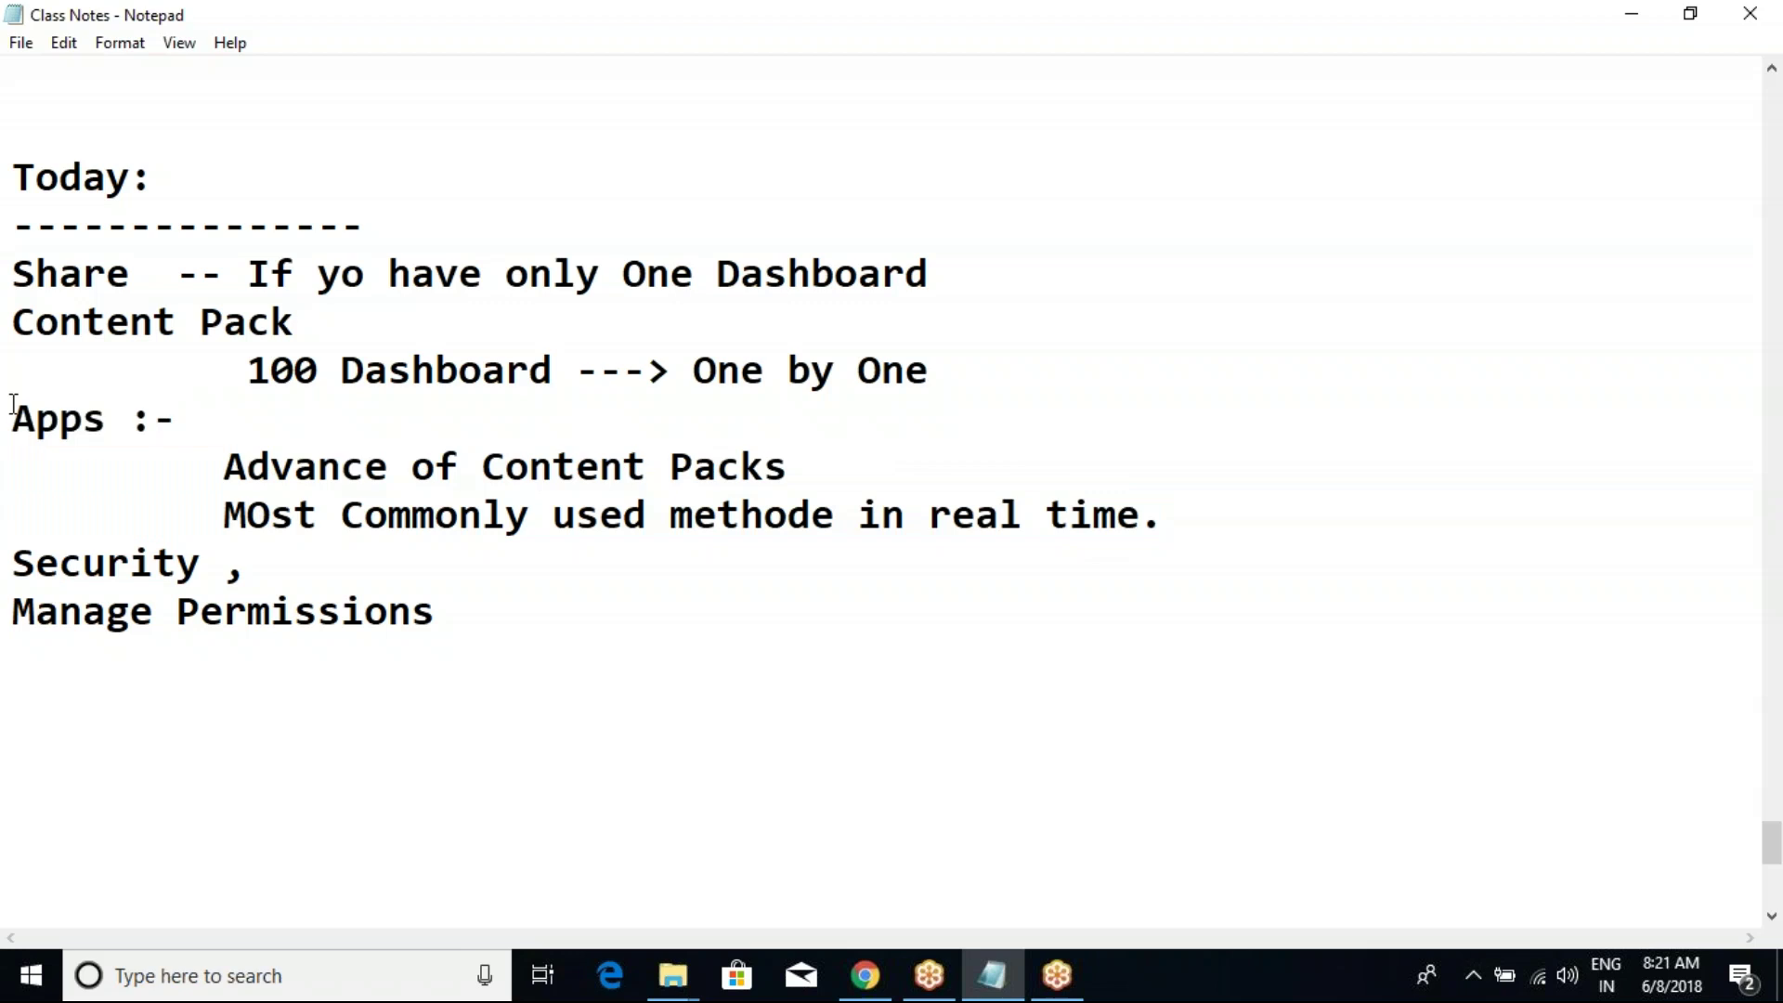
Step: Highlight the Content Pack and Apps notes together, then highlight the Apps note on its own
left_click_drag(19, 420, 13, 306)
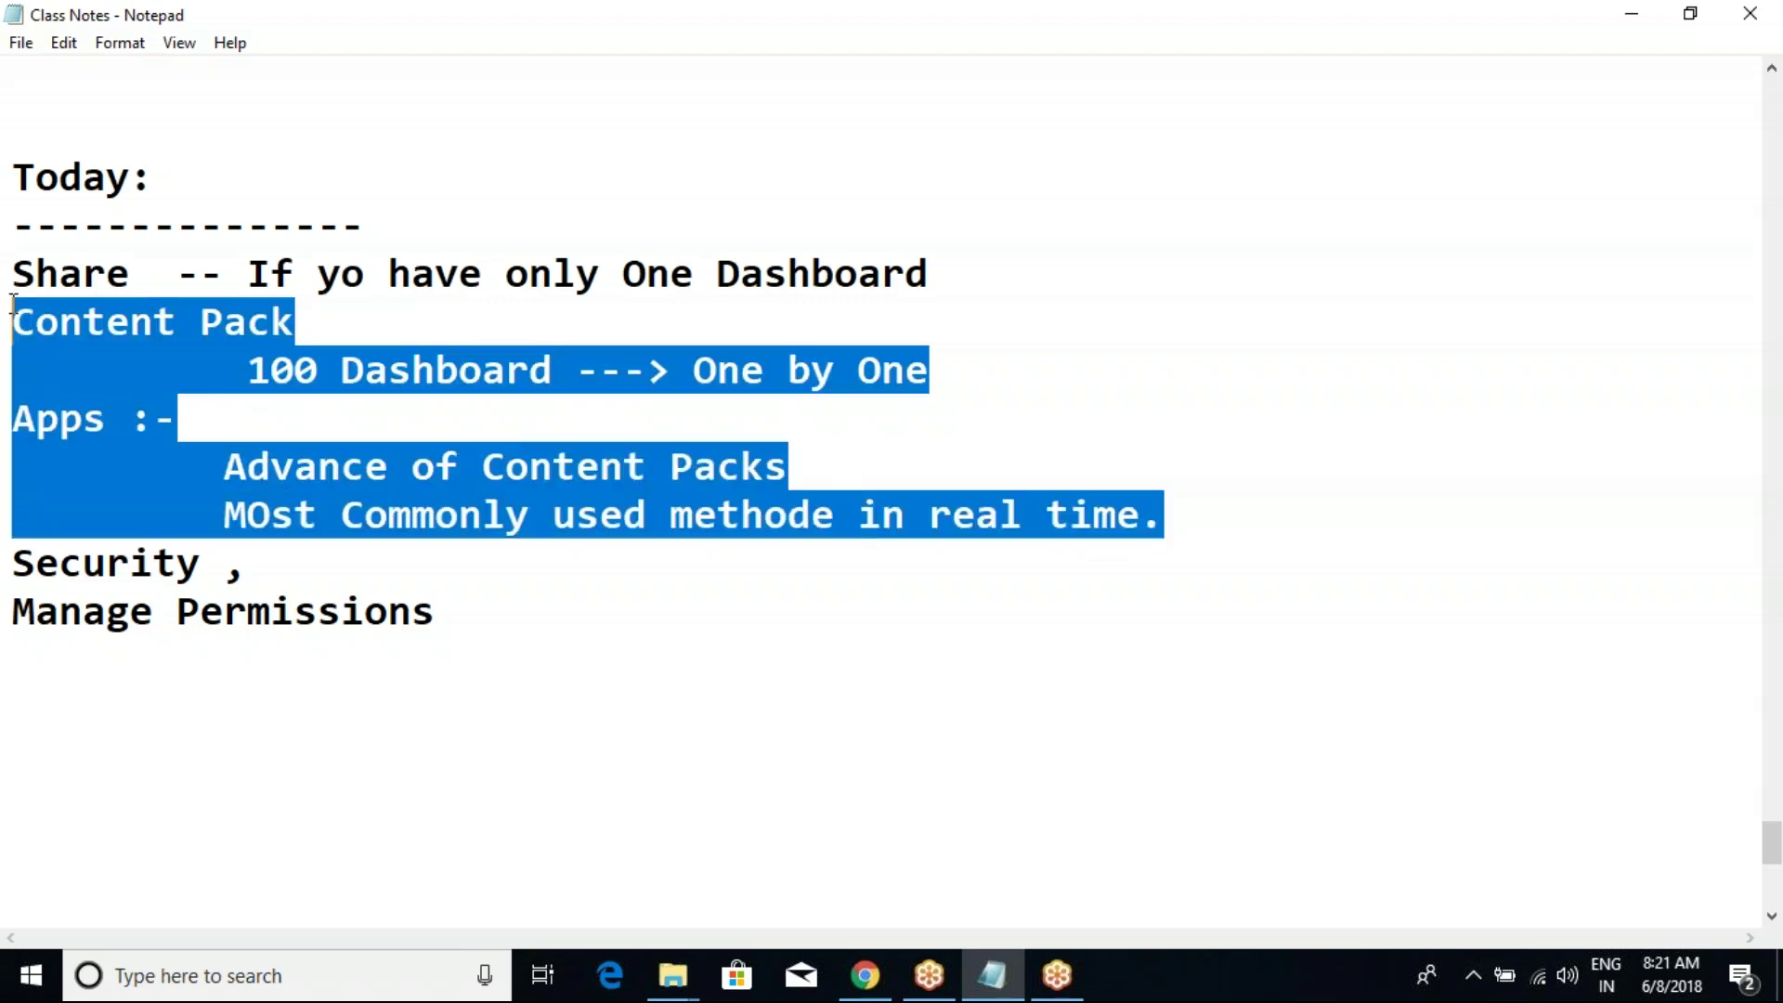
left_click(444, 411)
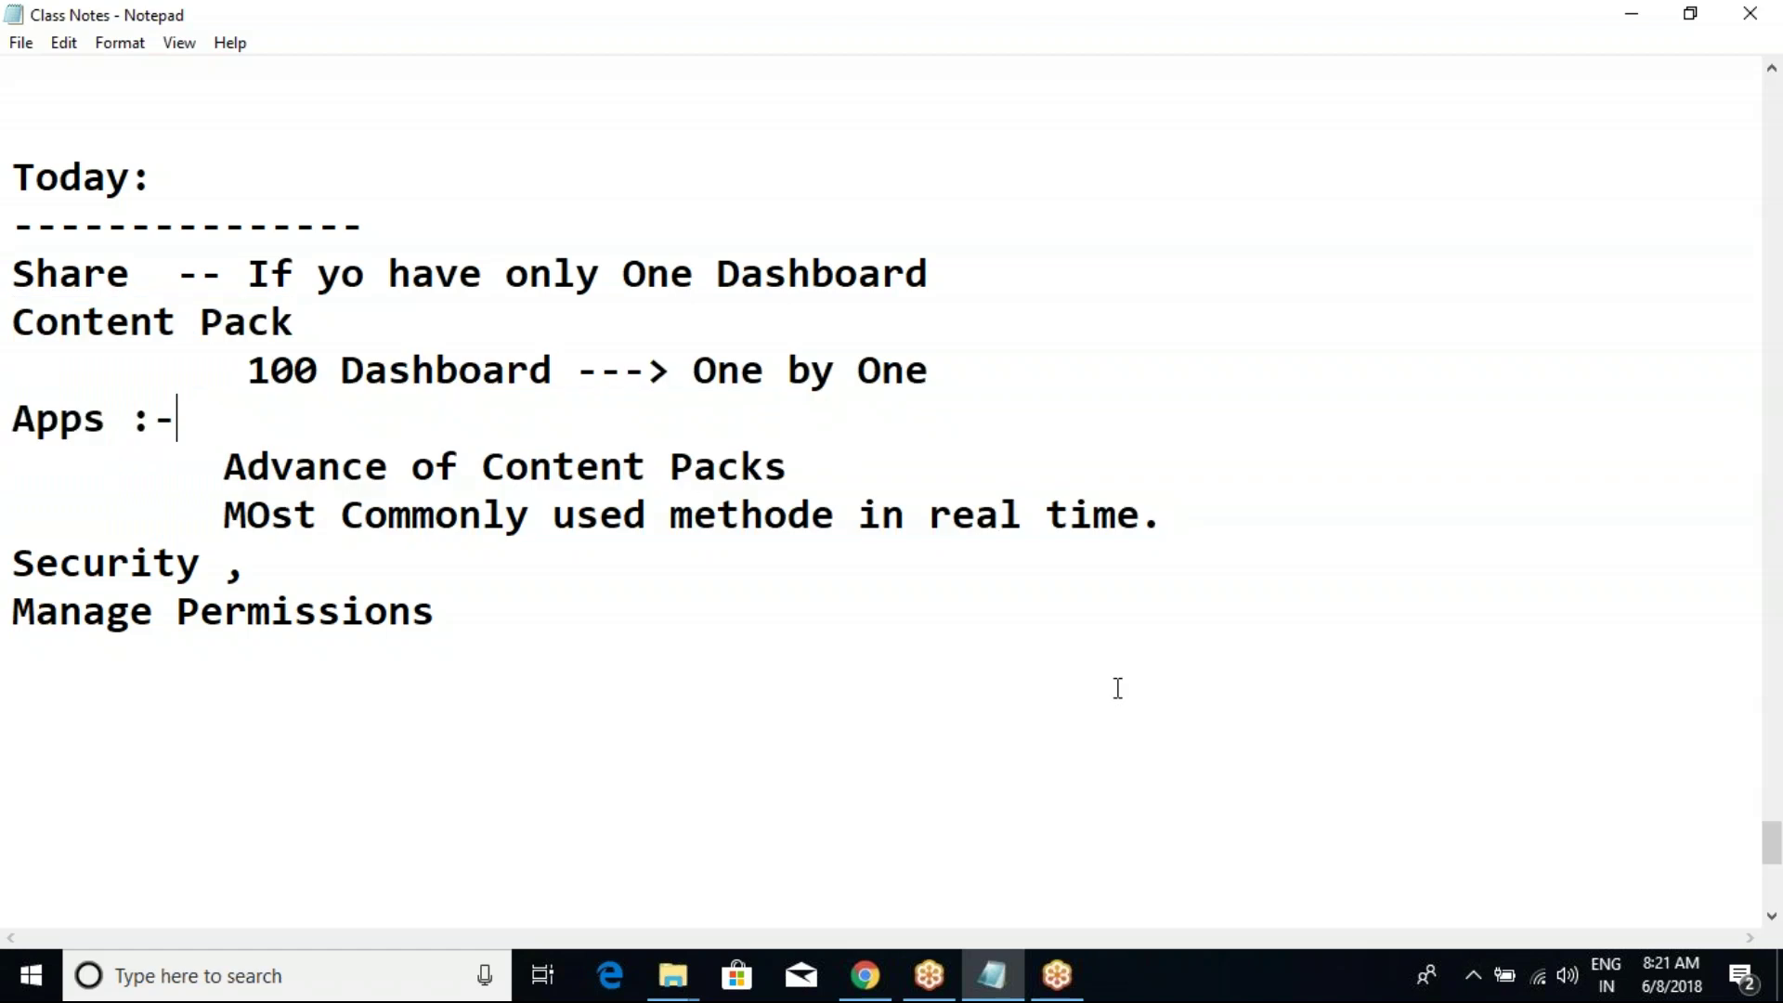
left_click_drag(1232, 513, 14, 414)
mouse_move(1056, 974)
left_click(1052, 915)
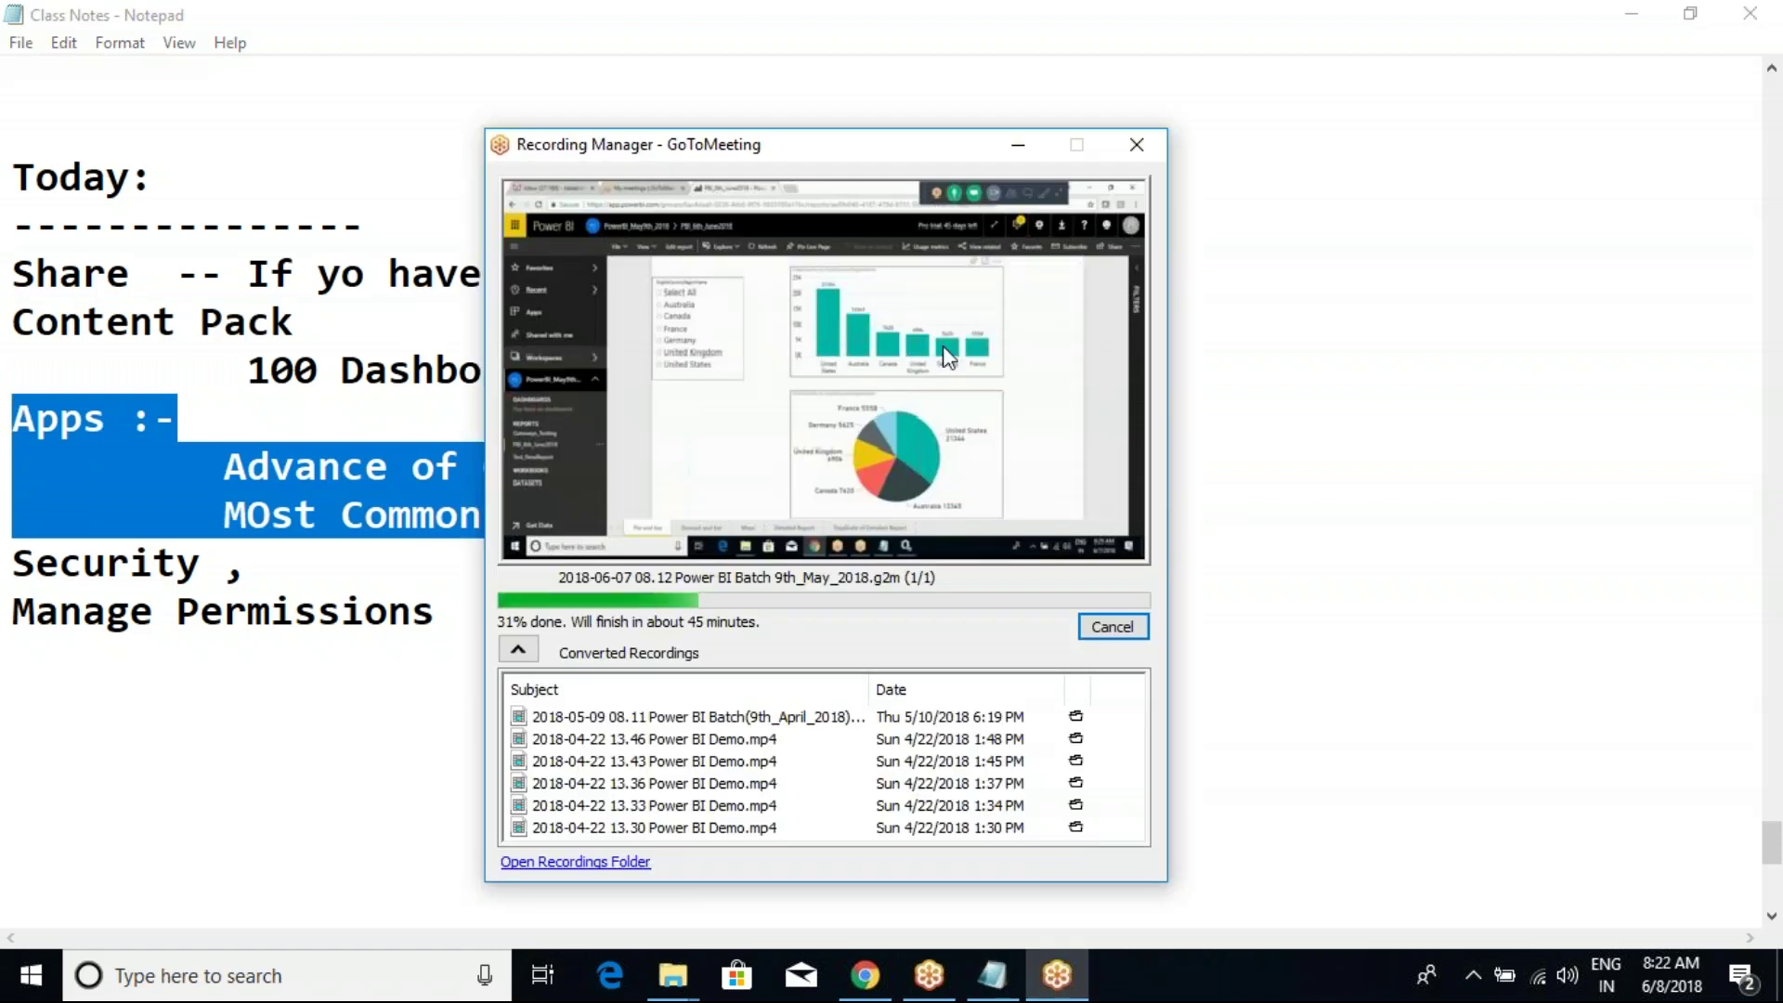
left_click(1019, 144)
Step: Switch to Power BI in Chrome, open Apps, and browse the apps available from My organization before closing the gallery
left_click(864, 975)
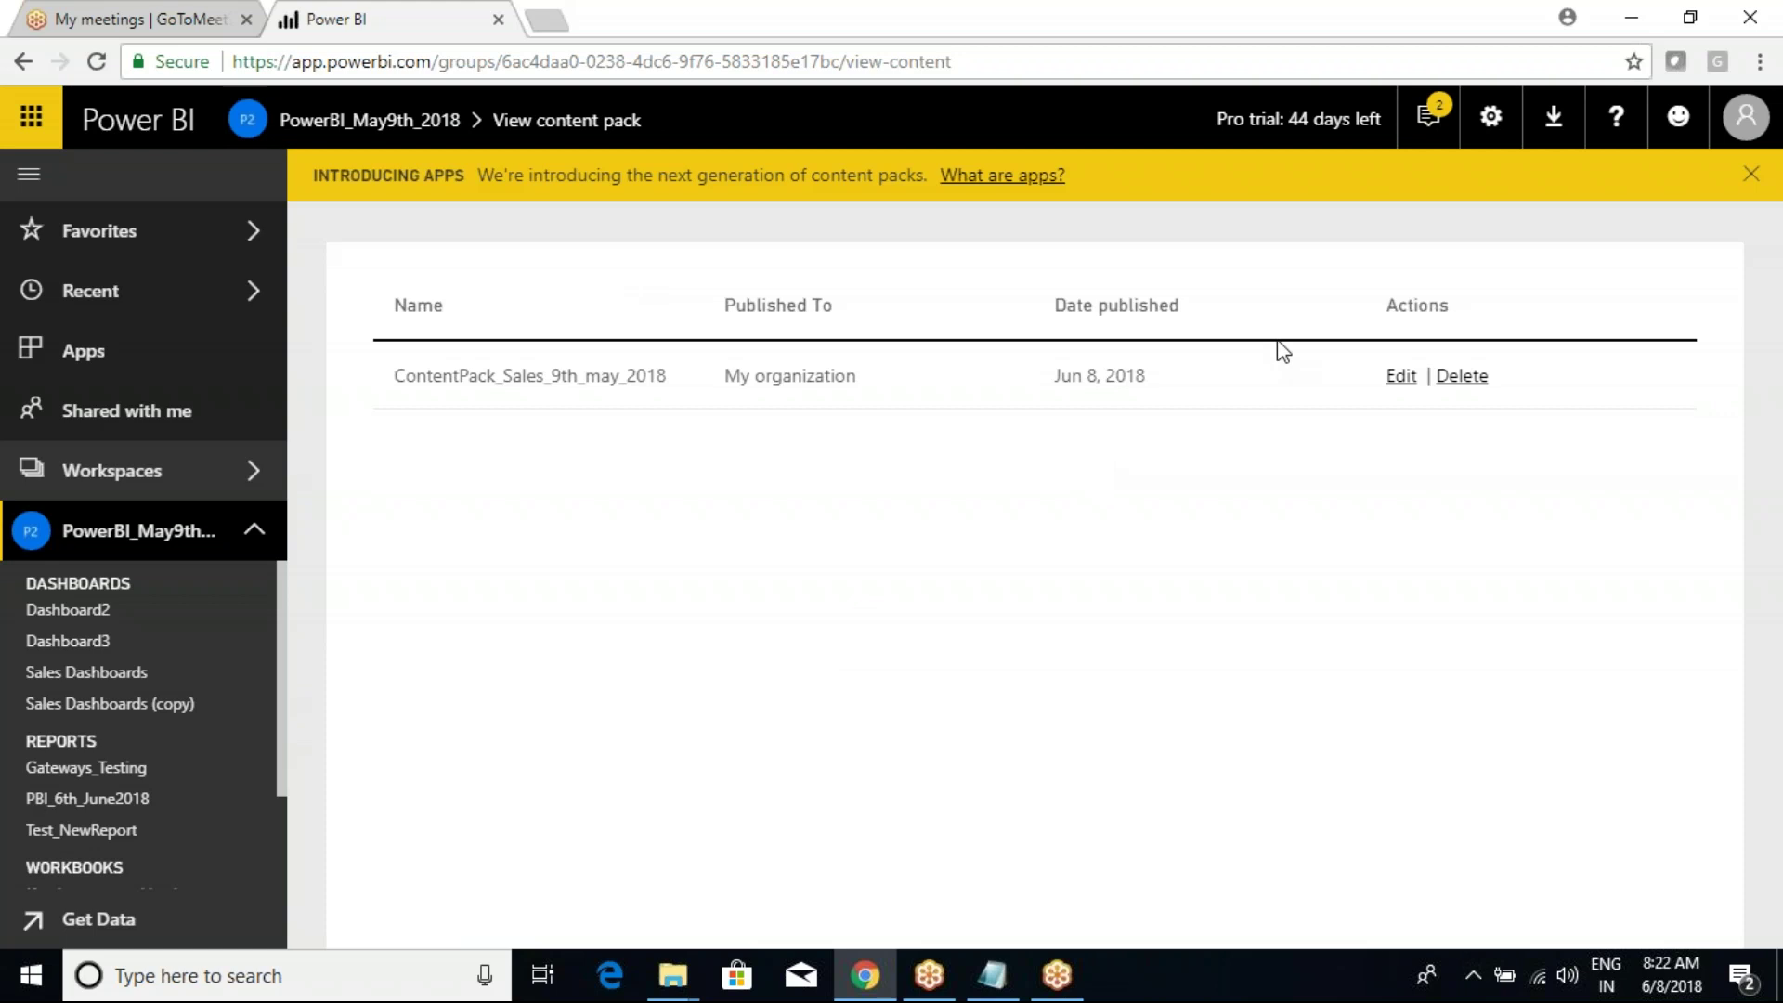
left_click(1490, 117)
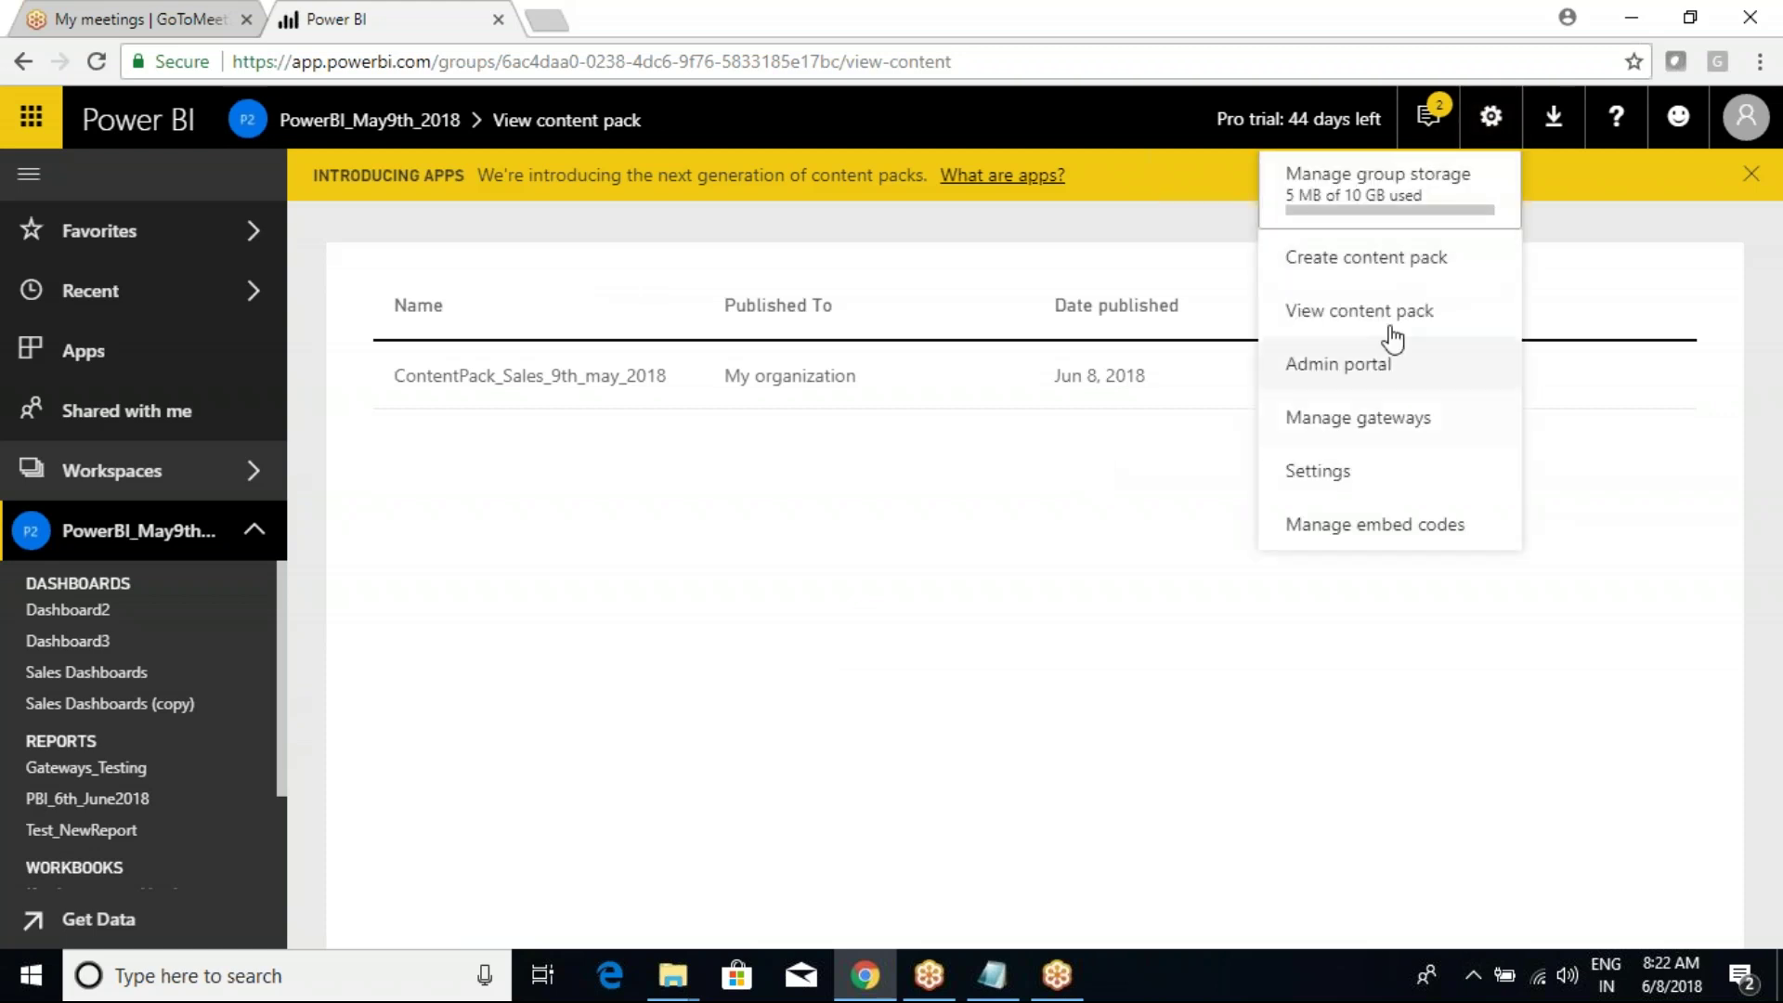
left_click(675, 495)
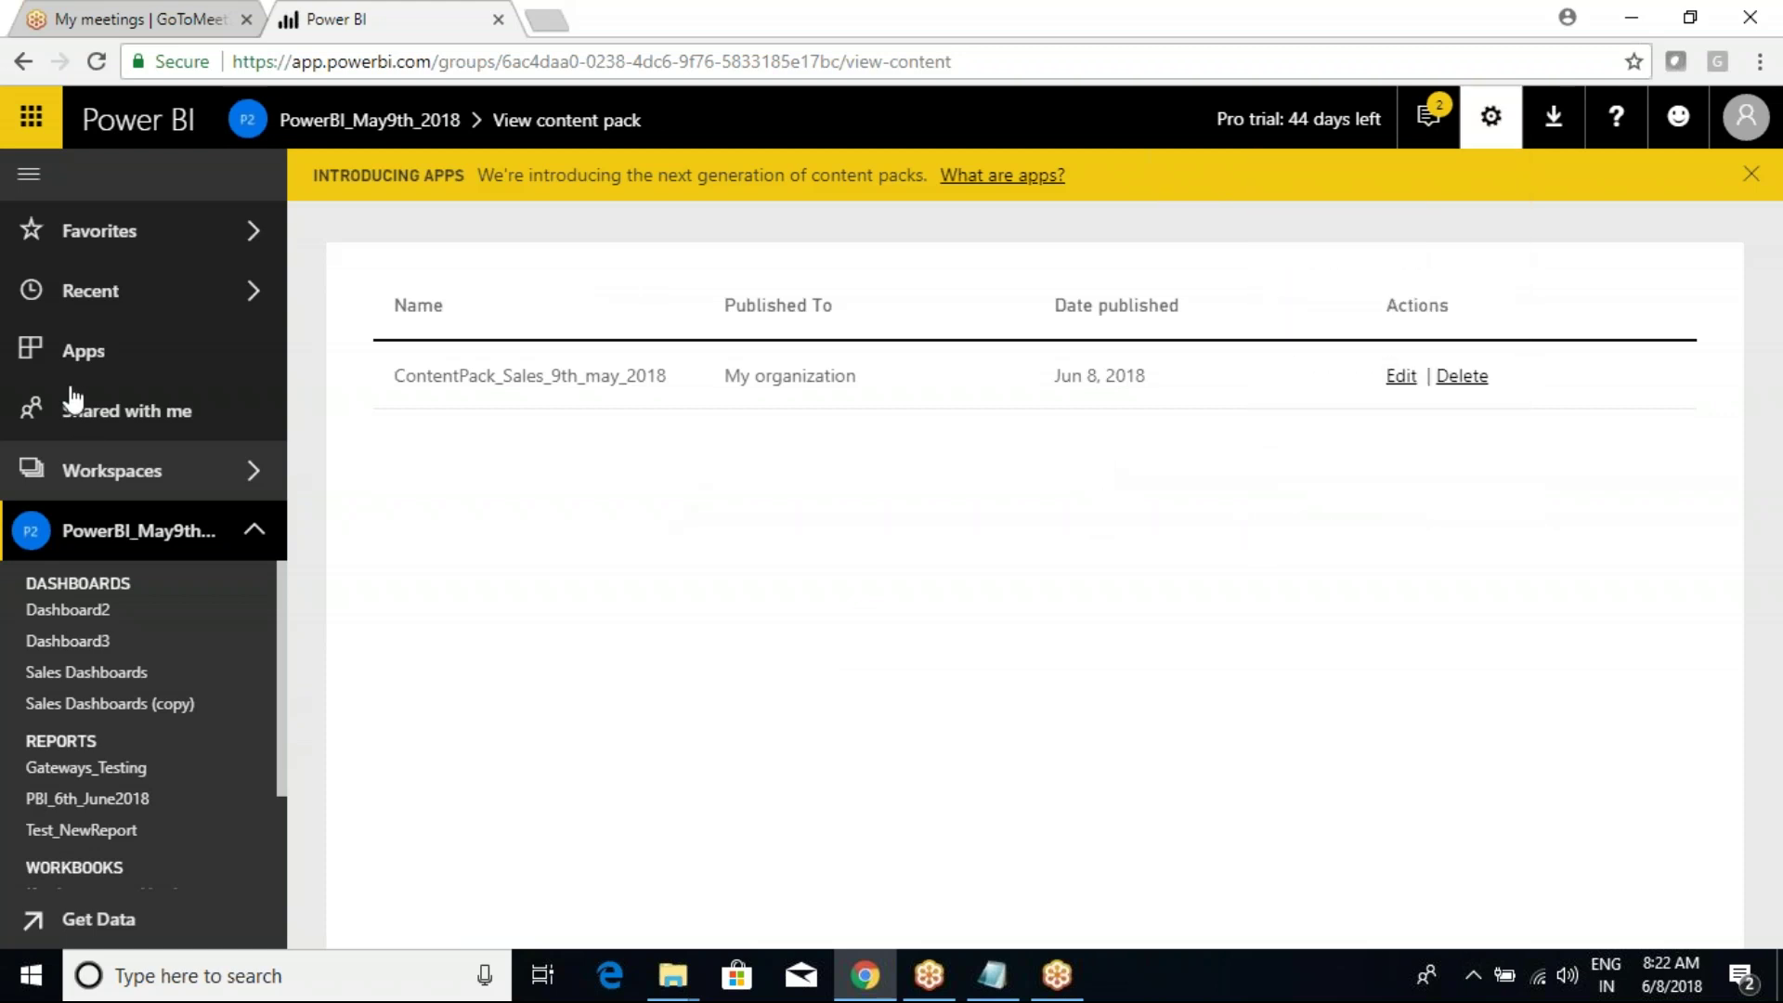
left_click(65, 353)
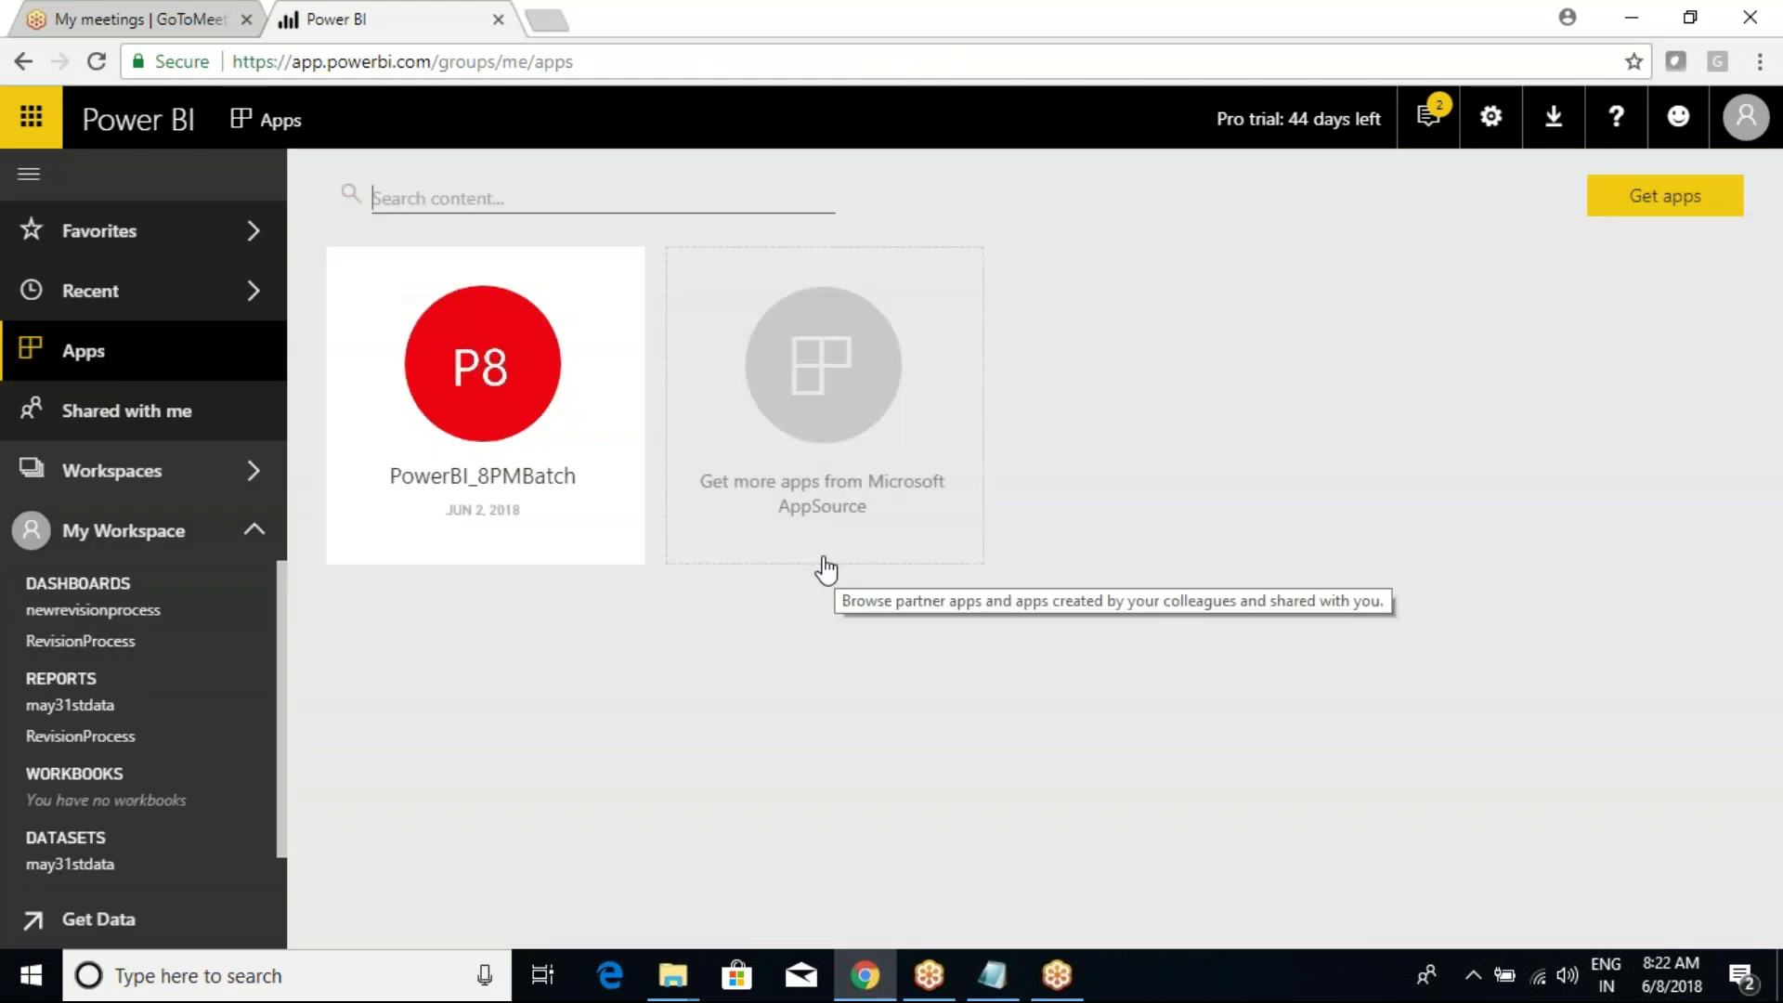
mouse_move(453, 516)
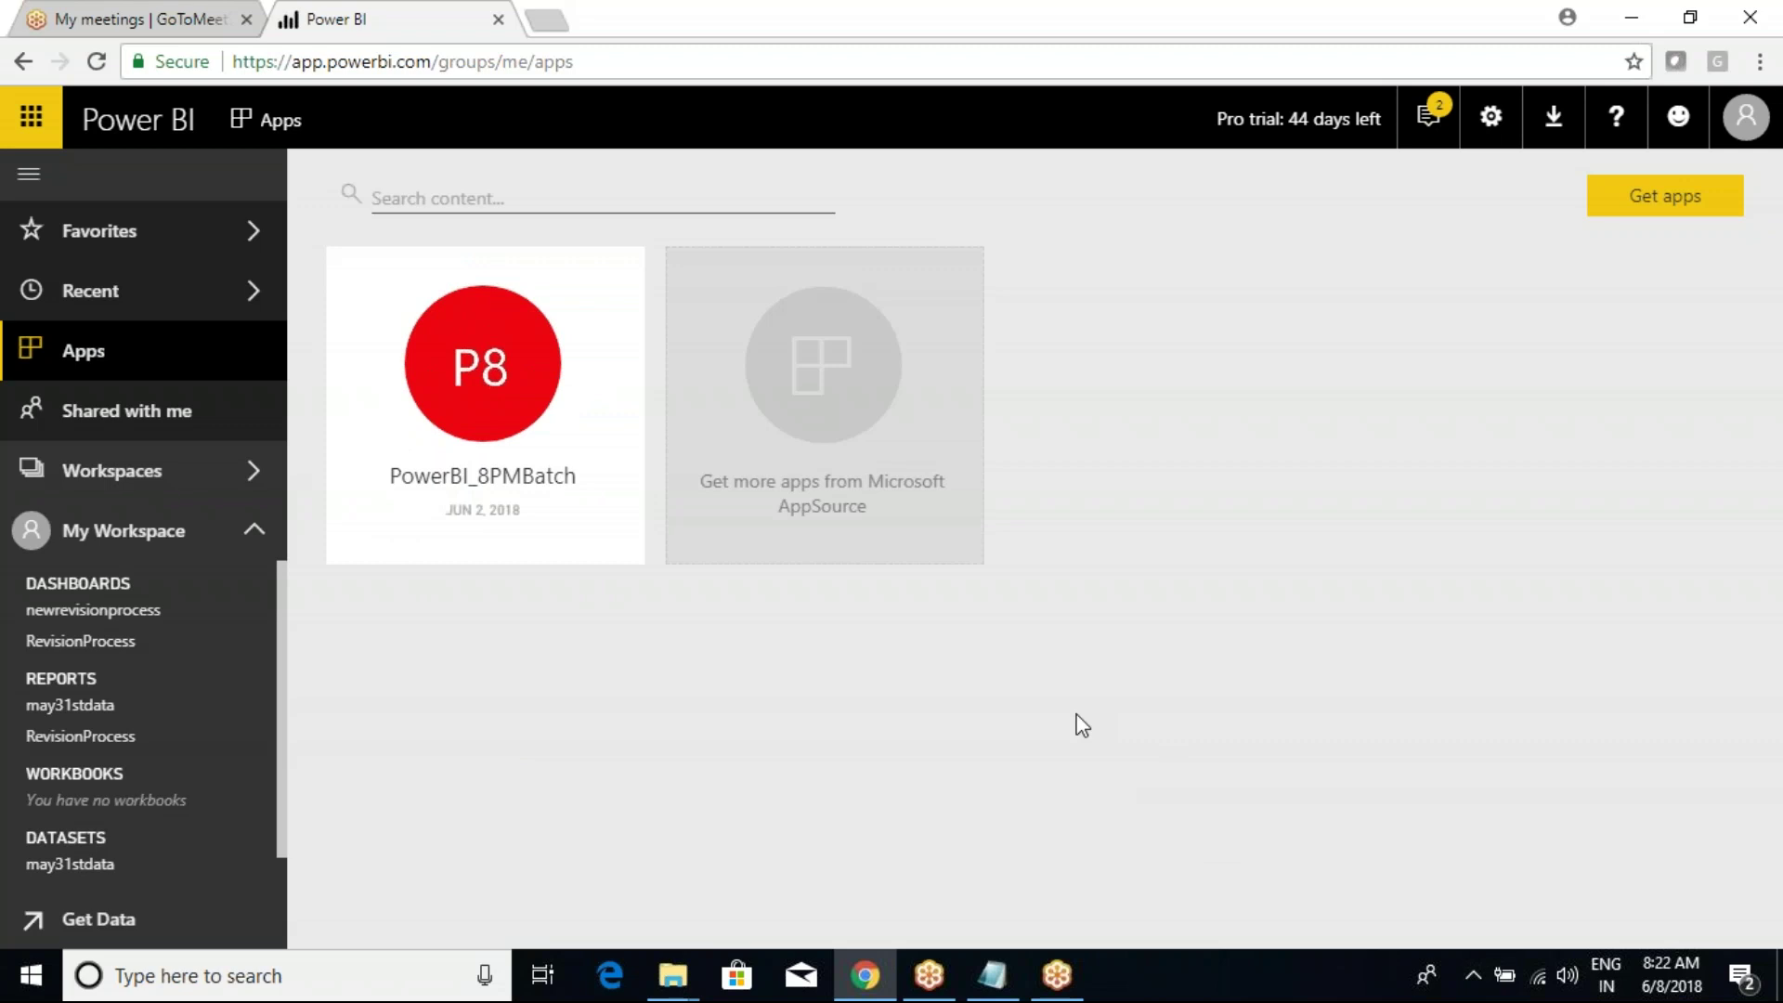
left_click(1680, 203)
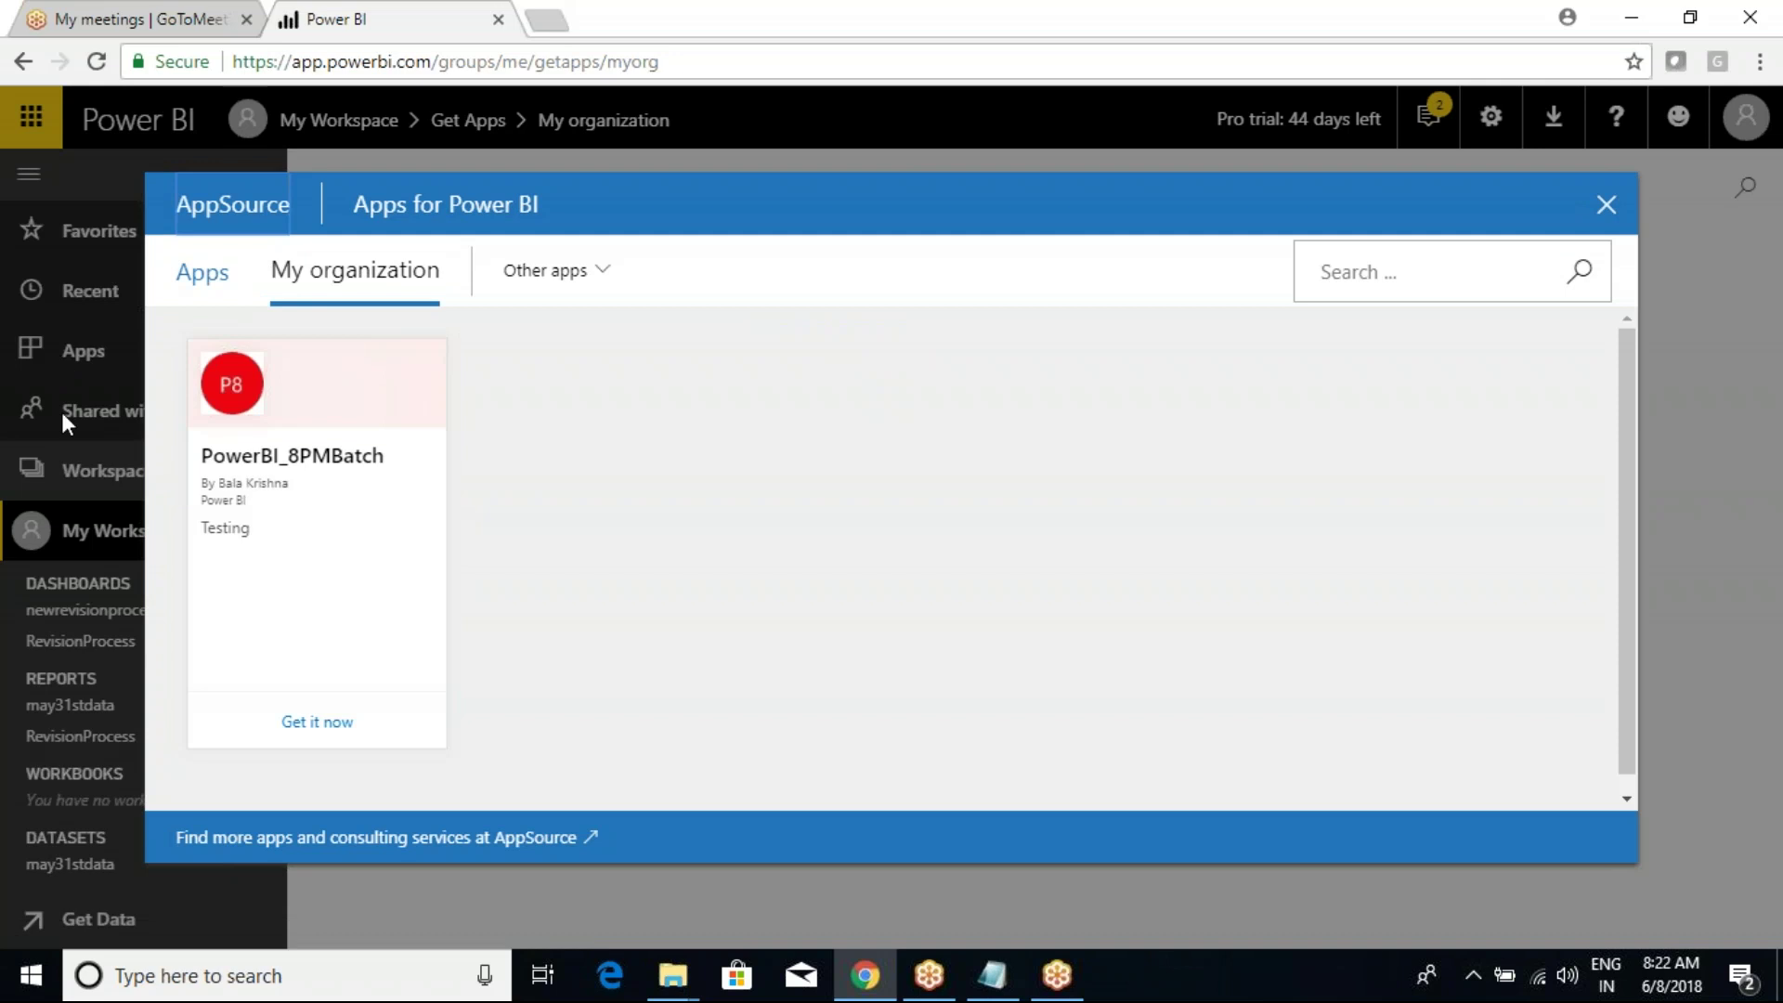
left_click(1603, 221)
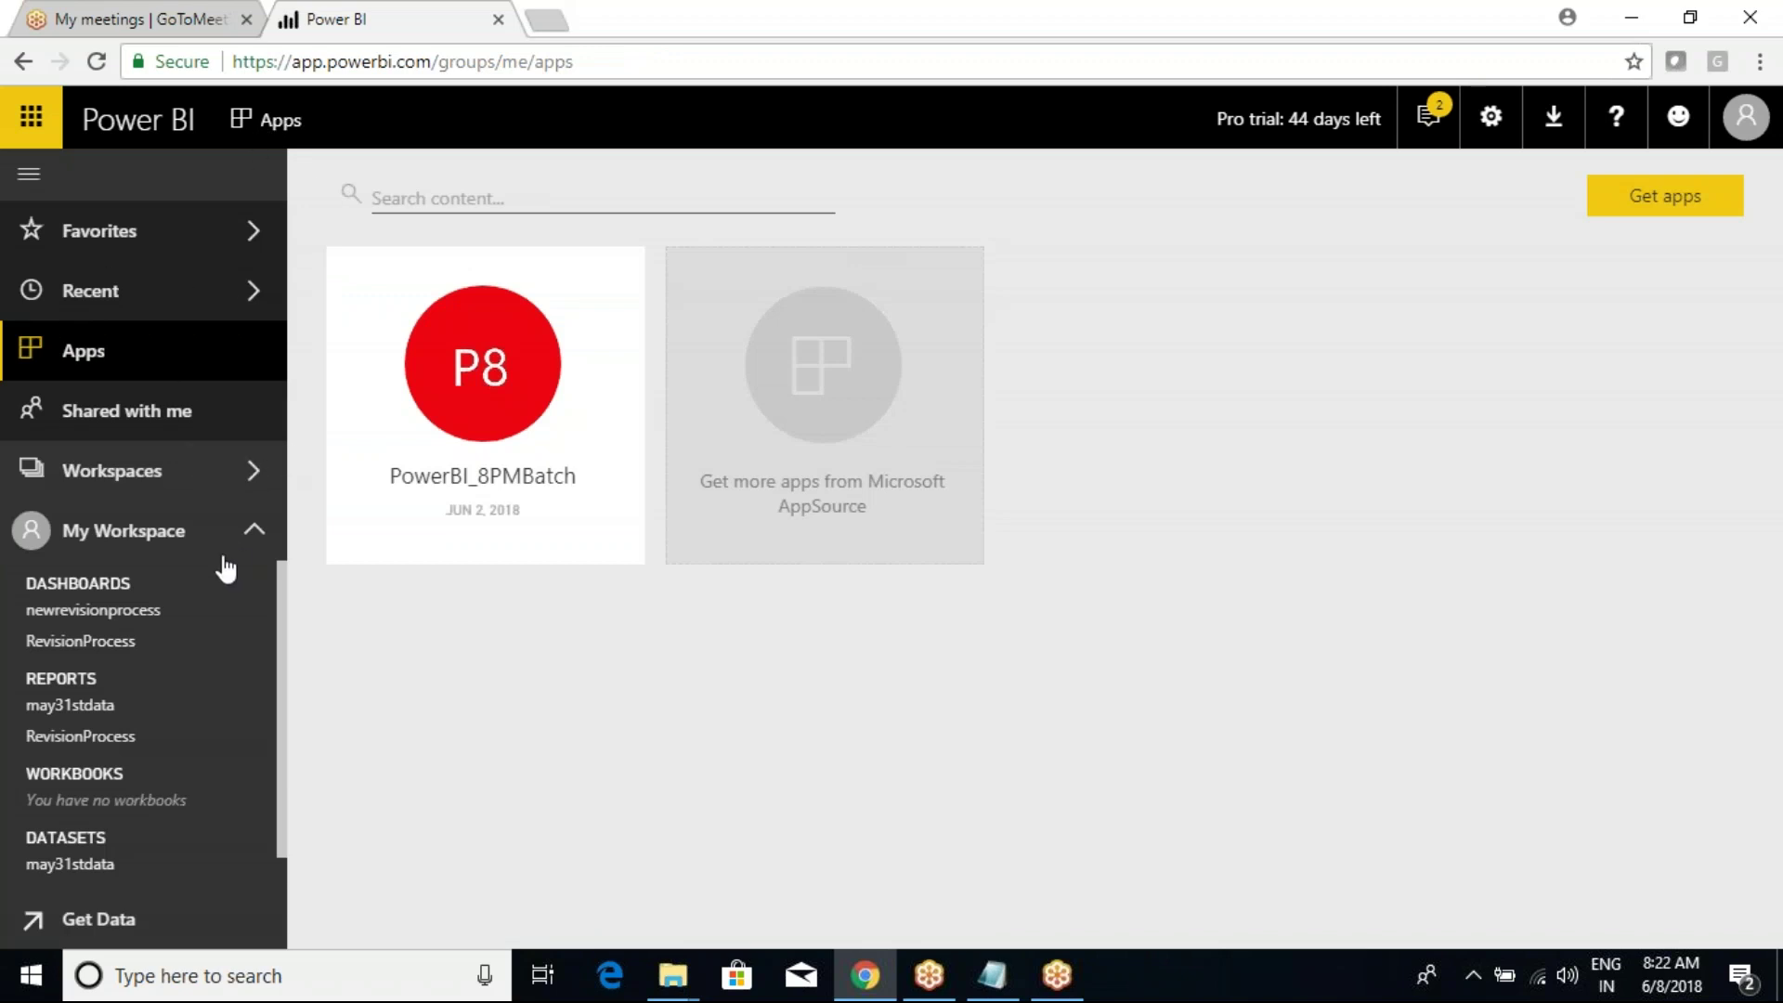
Step: Return to My Workspace and review its reports, datasets and workbooks
left_click(198, 536)
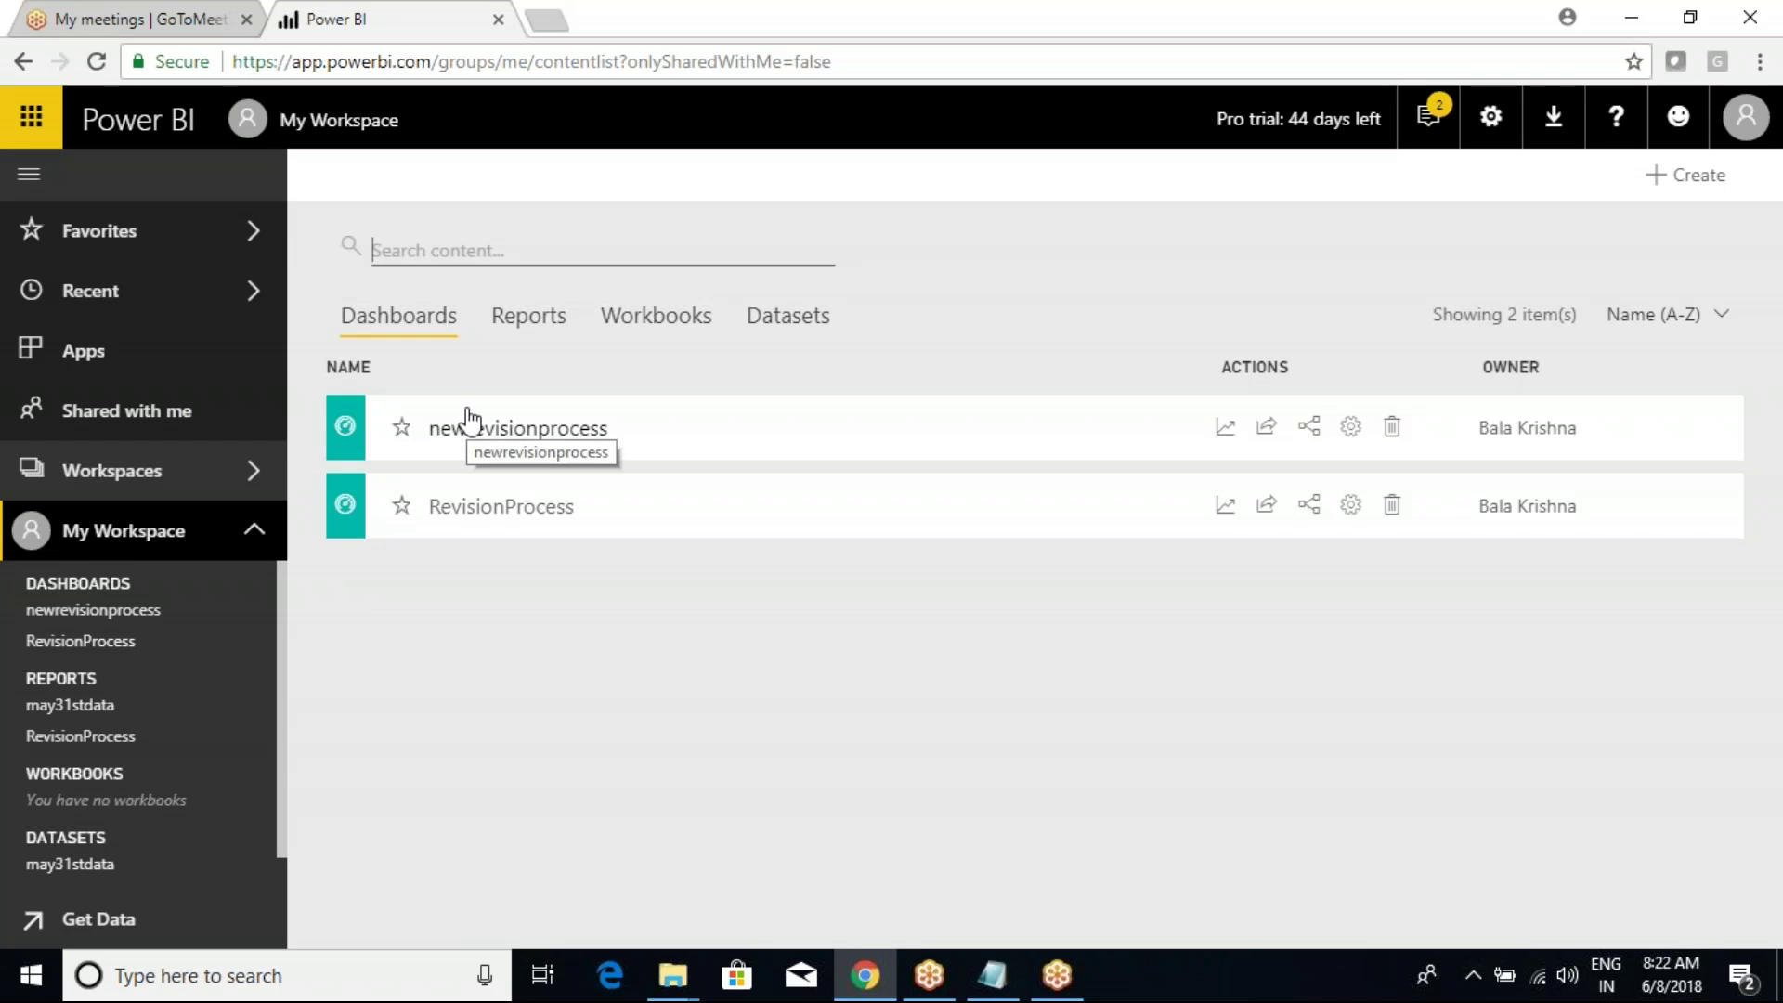
left_click(548, 323)
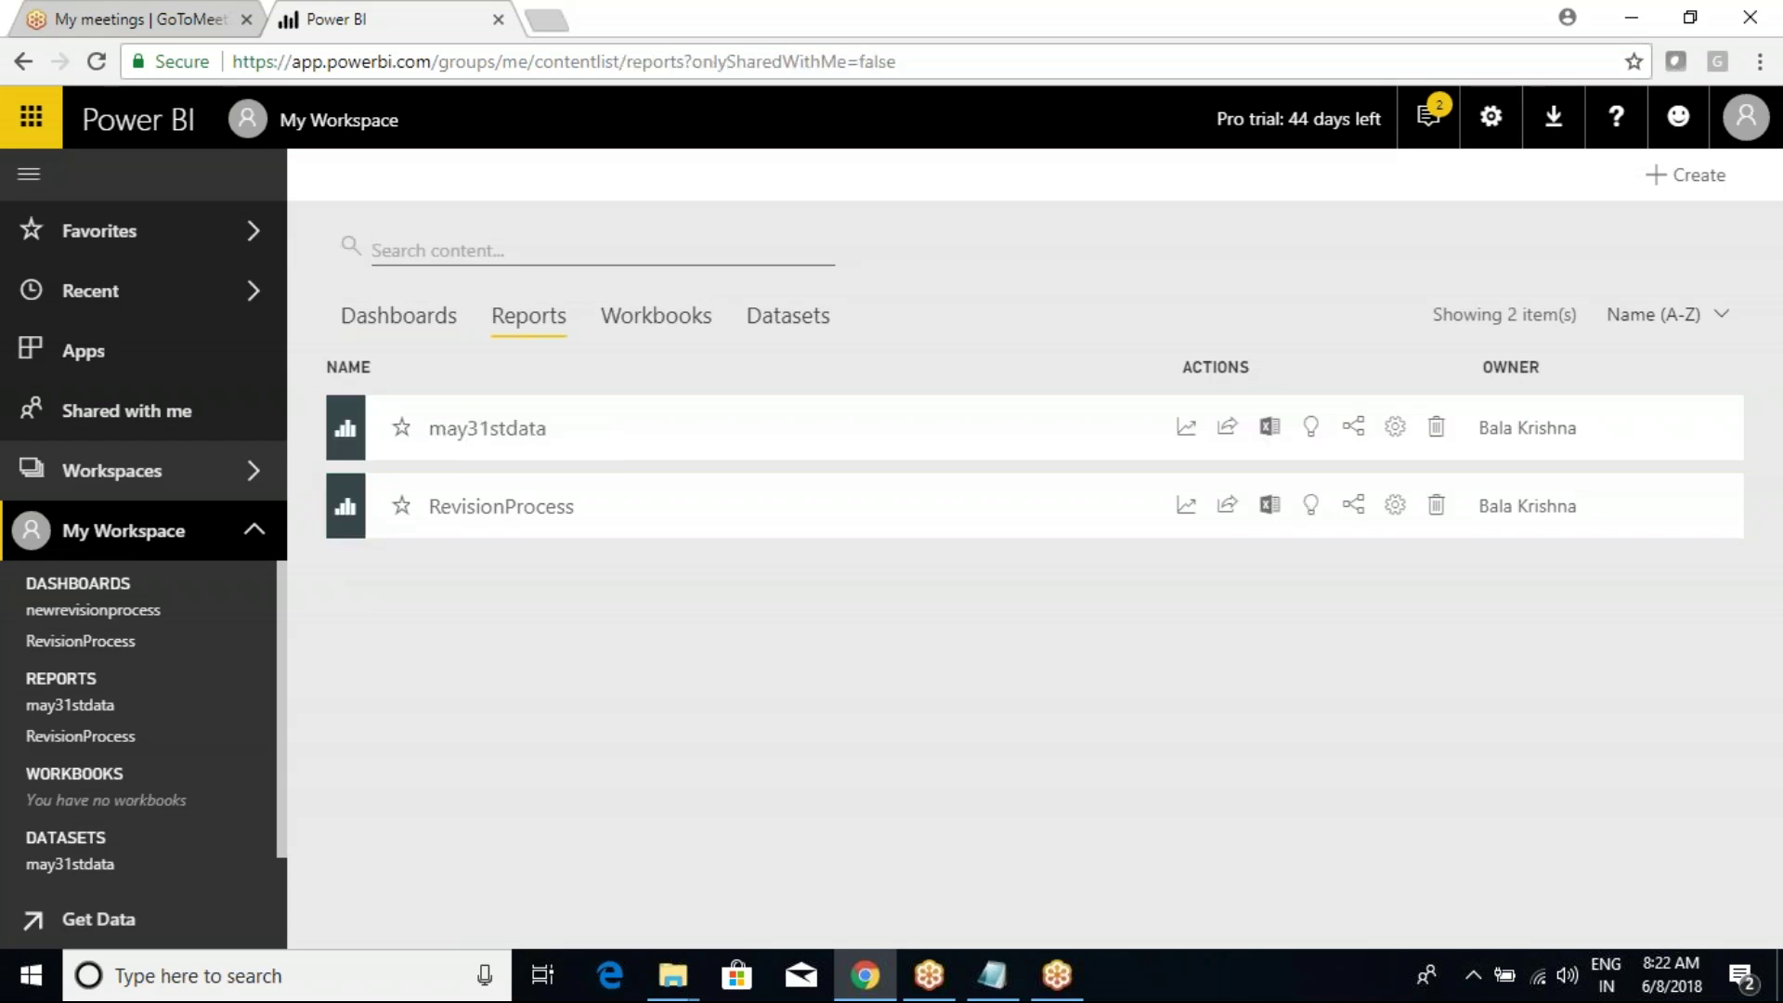
left_click(770, 323)
left_click(684, 325)
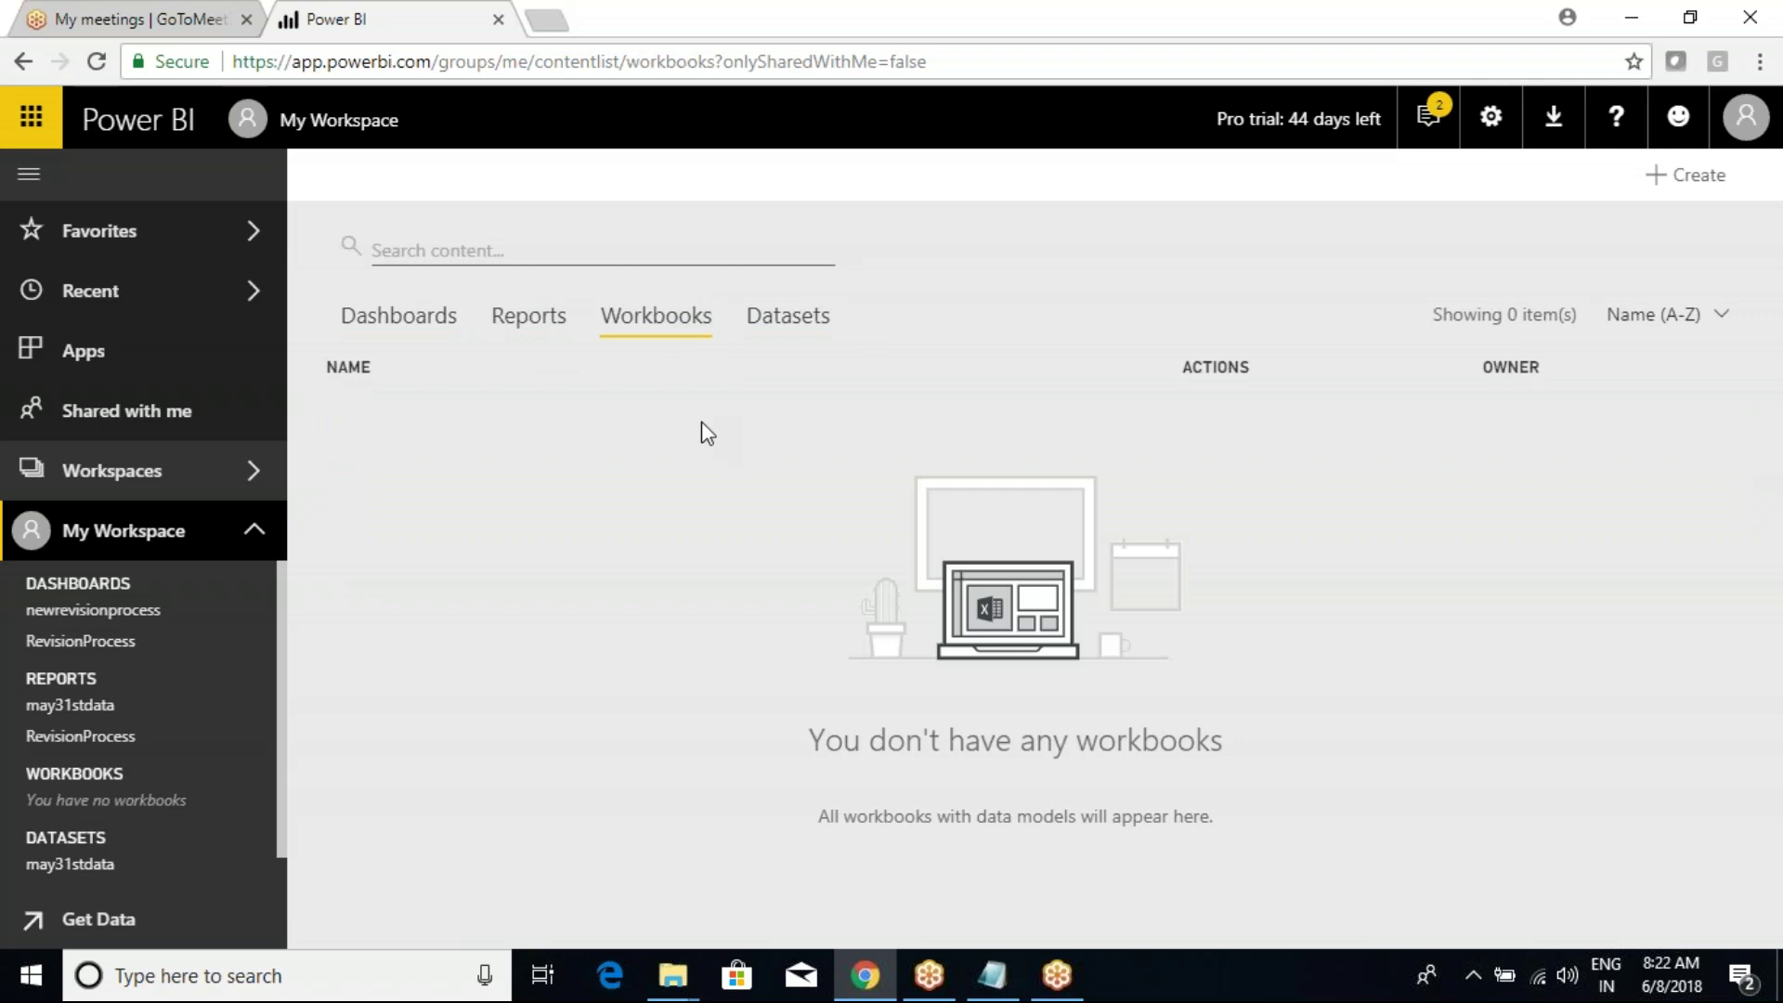
Step: Look through the Admin portal and the general Settings page, and check the remaining settings and account options
left_click(1490, 116)
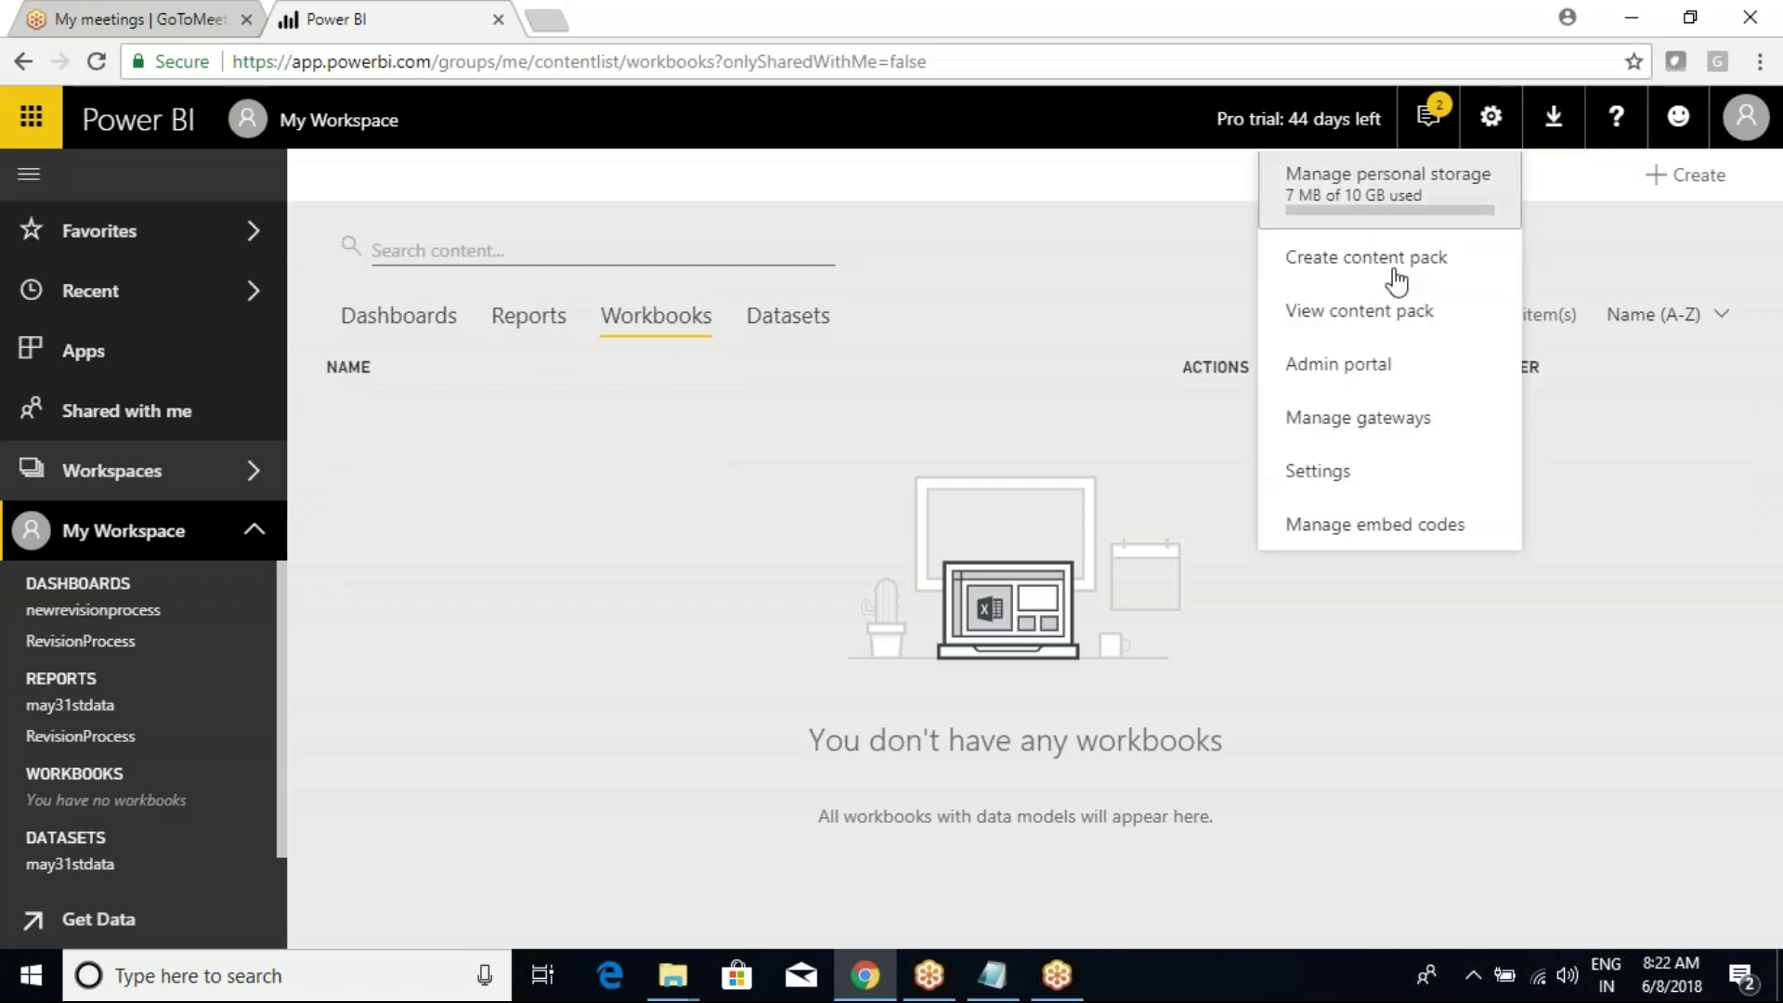
left_click(1375, 365)
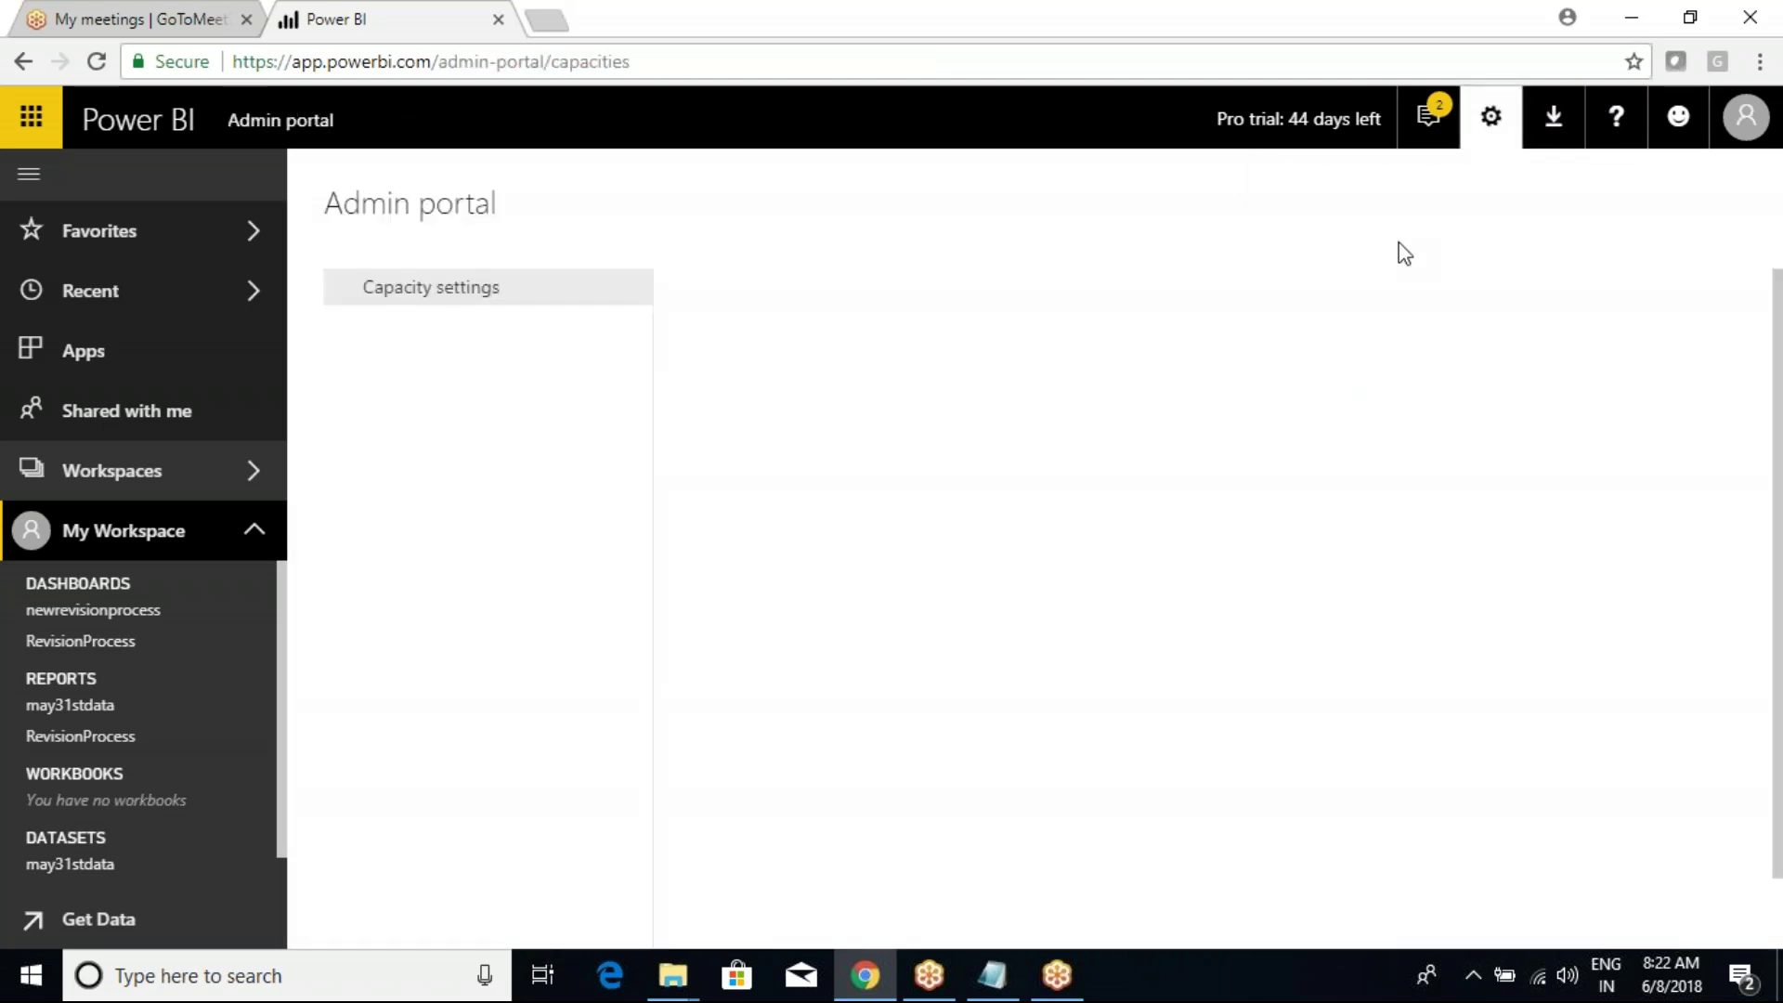
left_click(1486, 118)
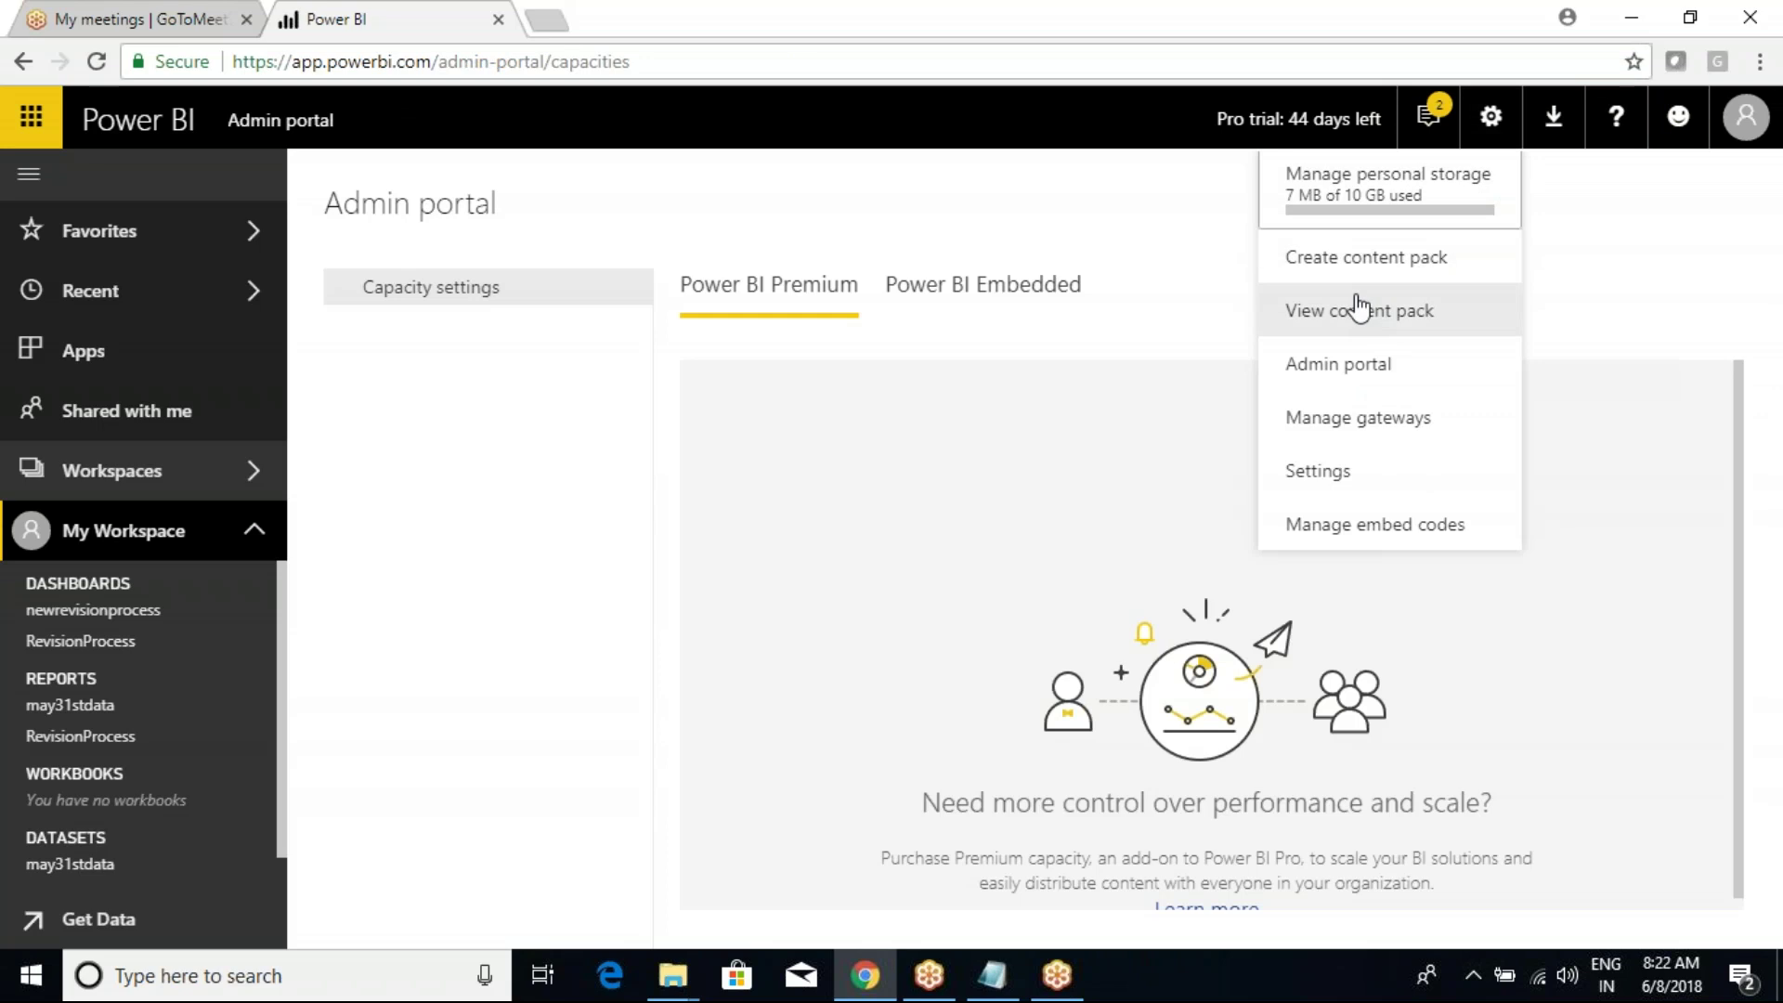
left_click(1346, 477)
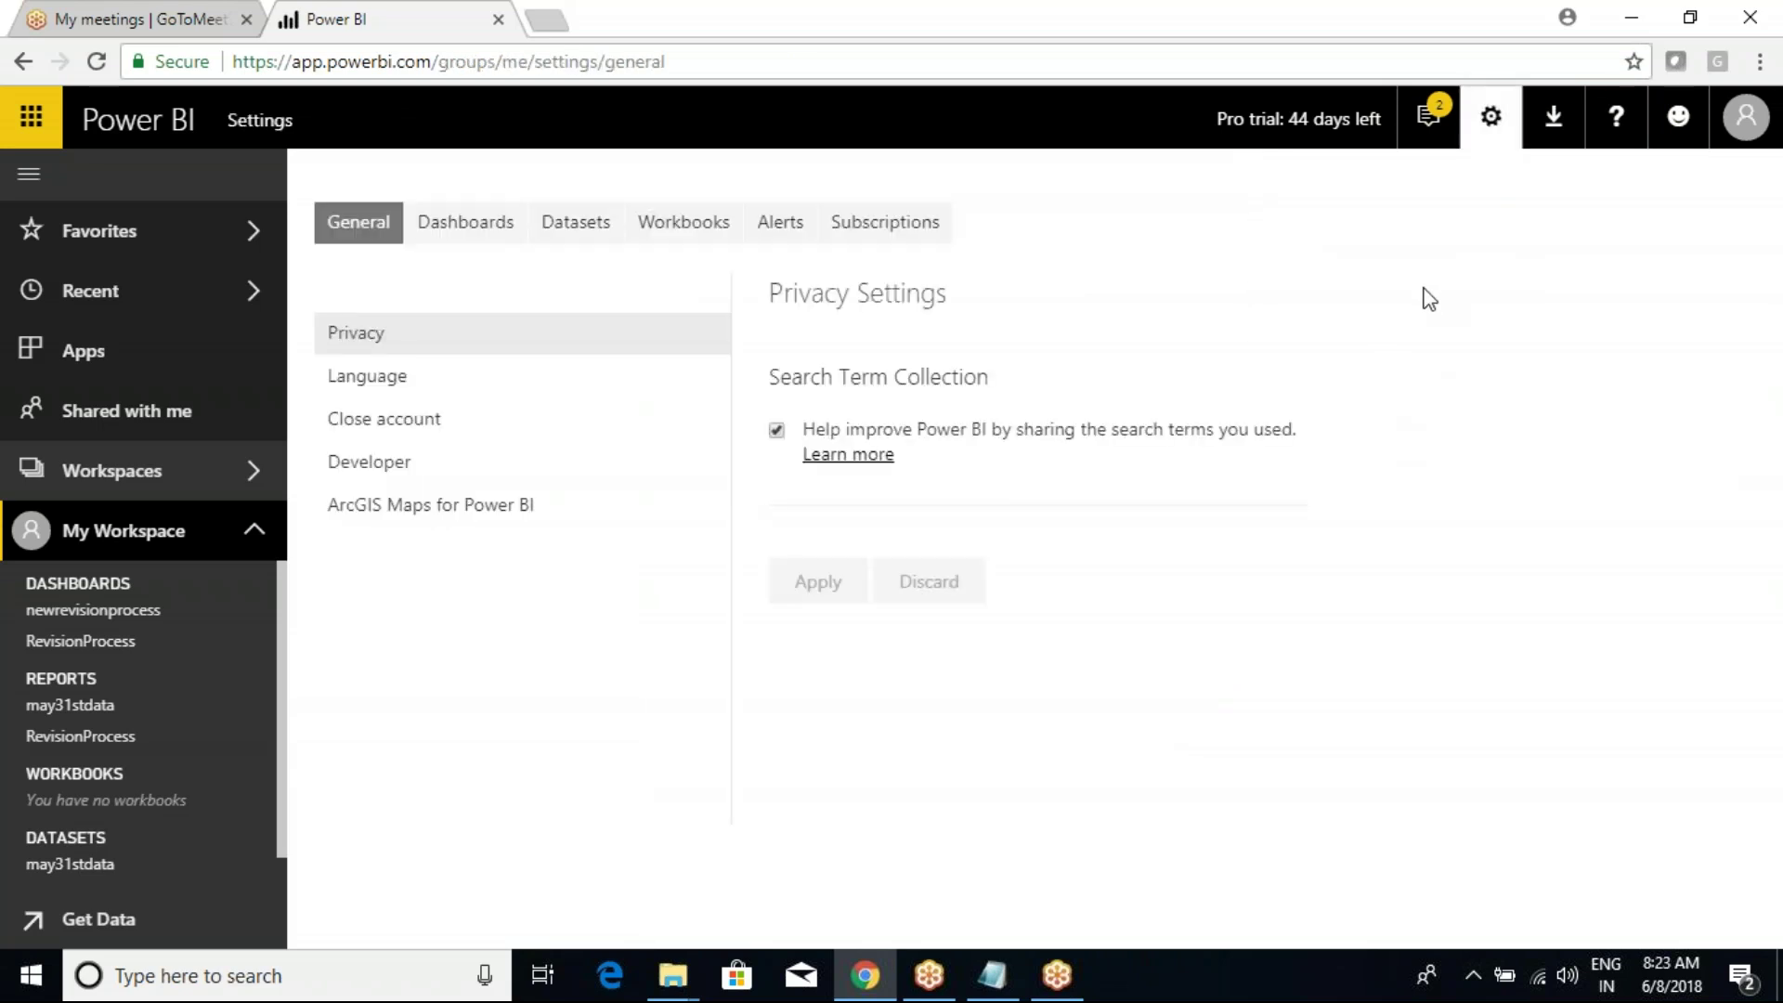
left_click(1490, 117)
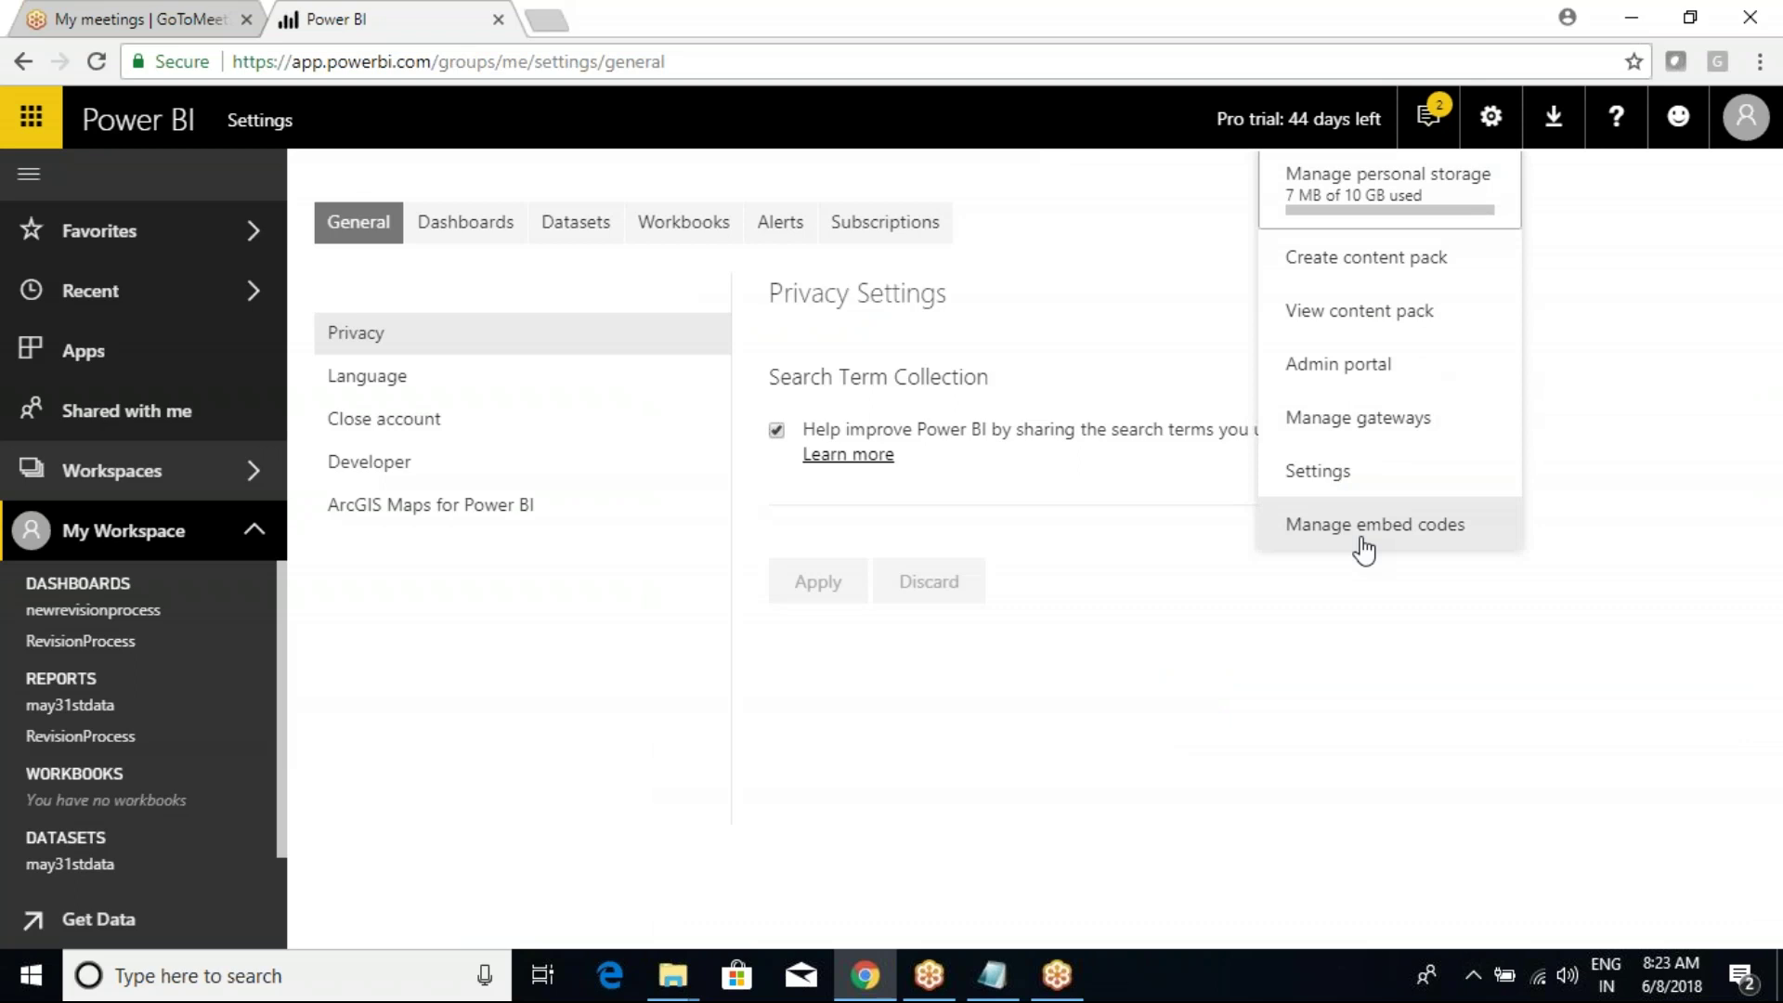
key("Escape")
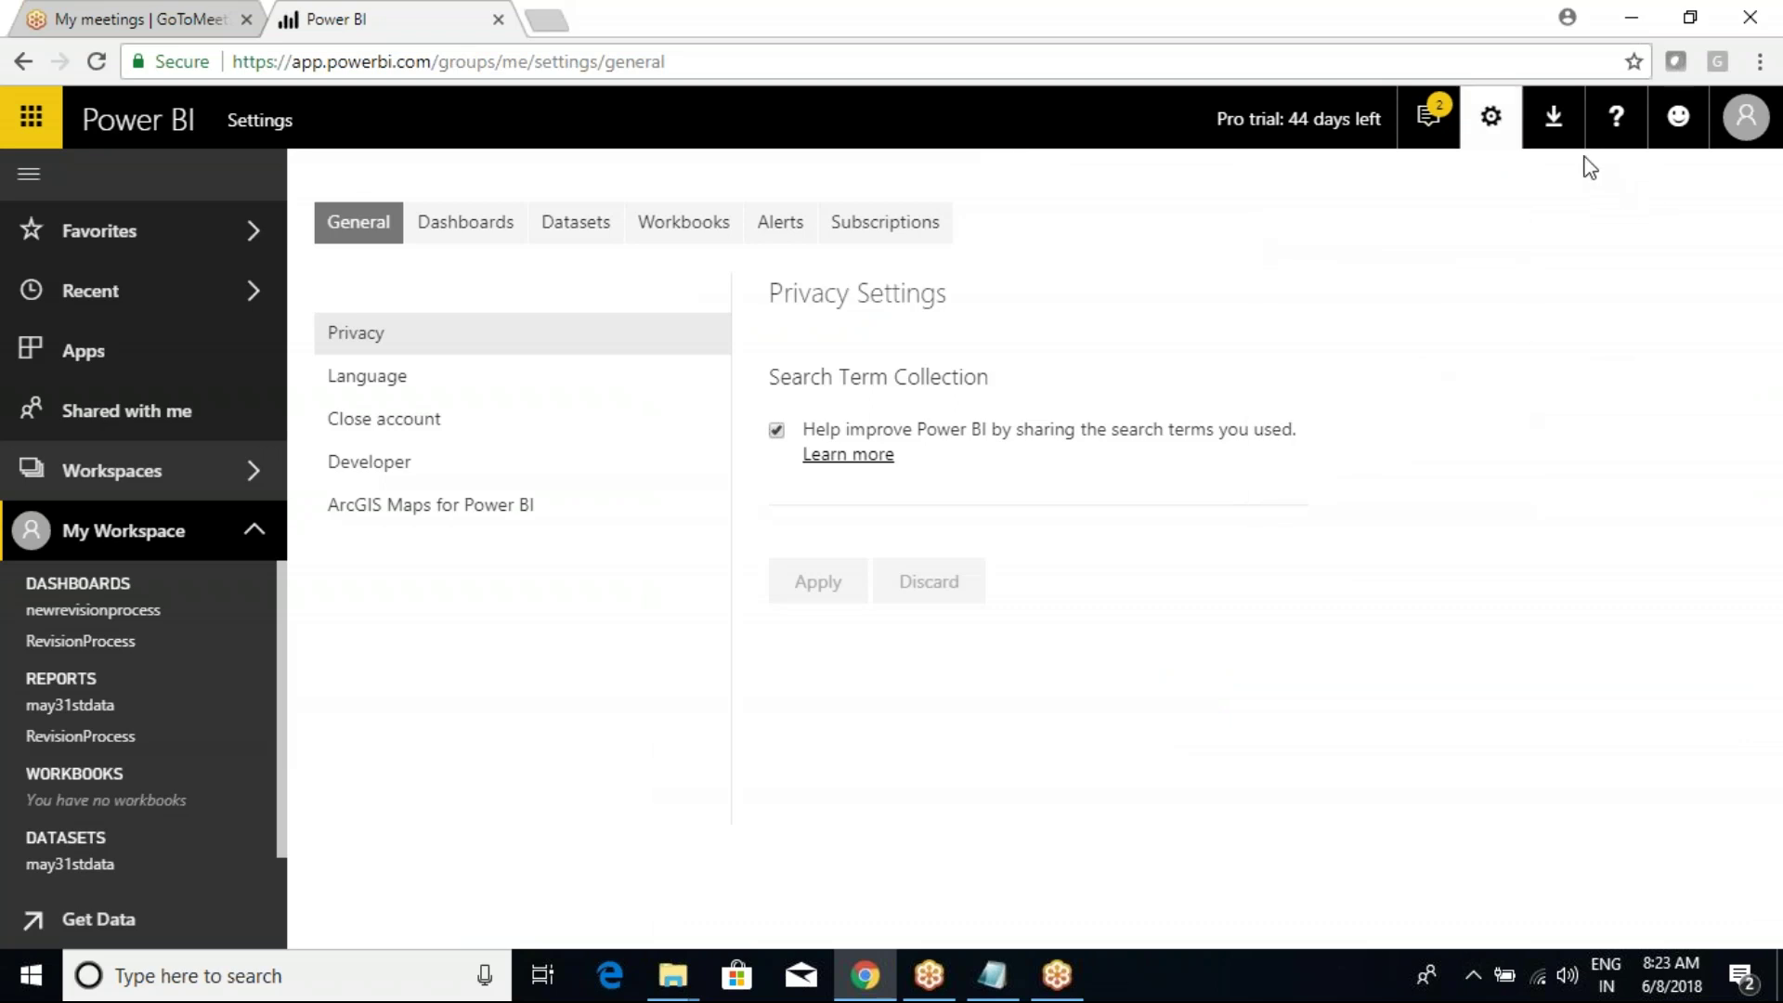
left_click(1745, 117)
left_click(1488, 360)
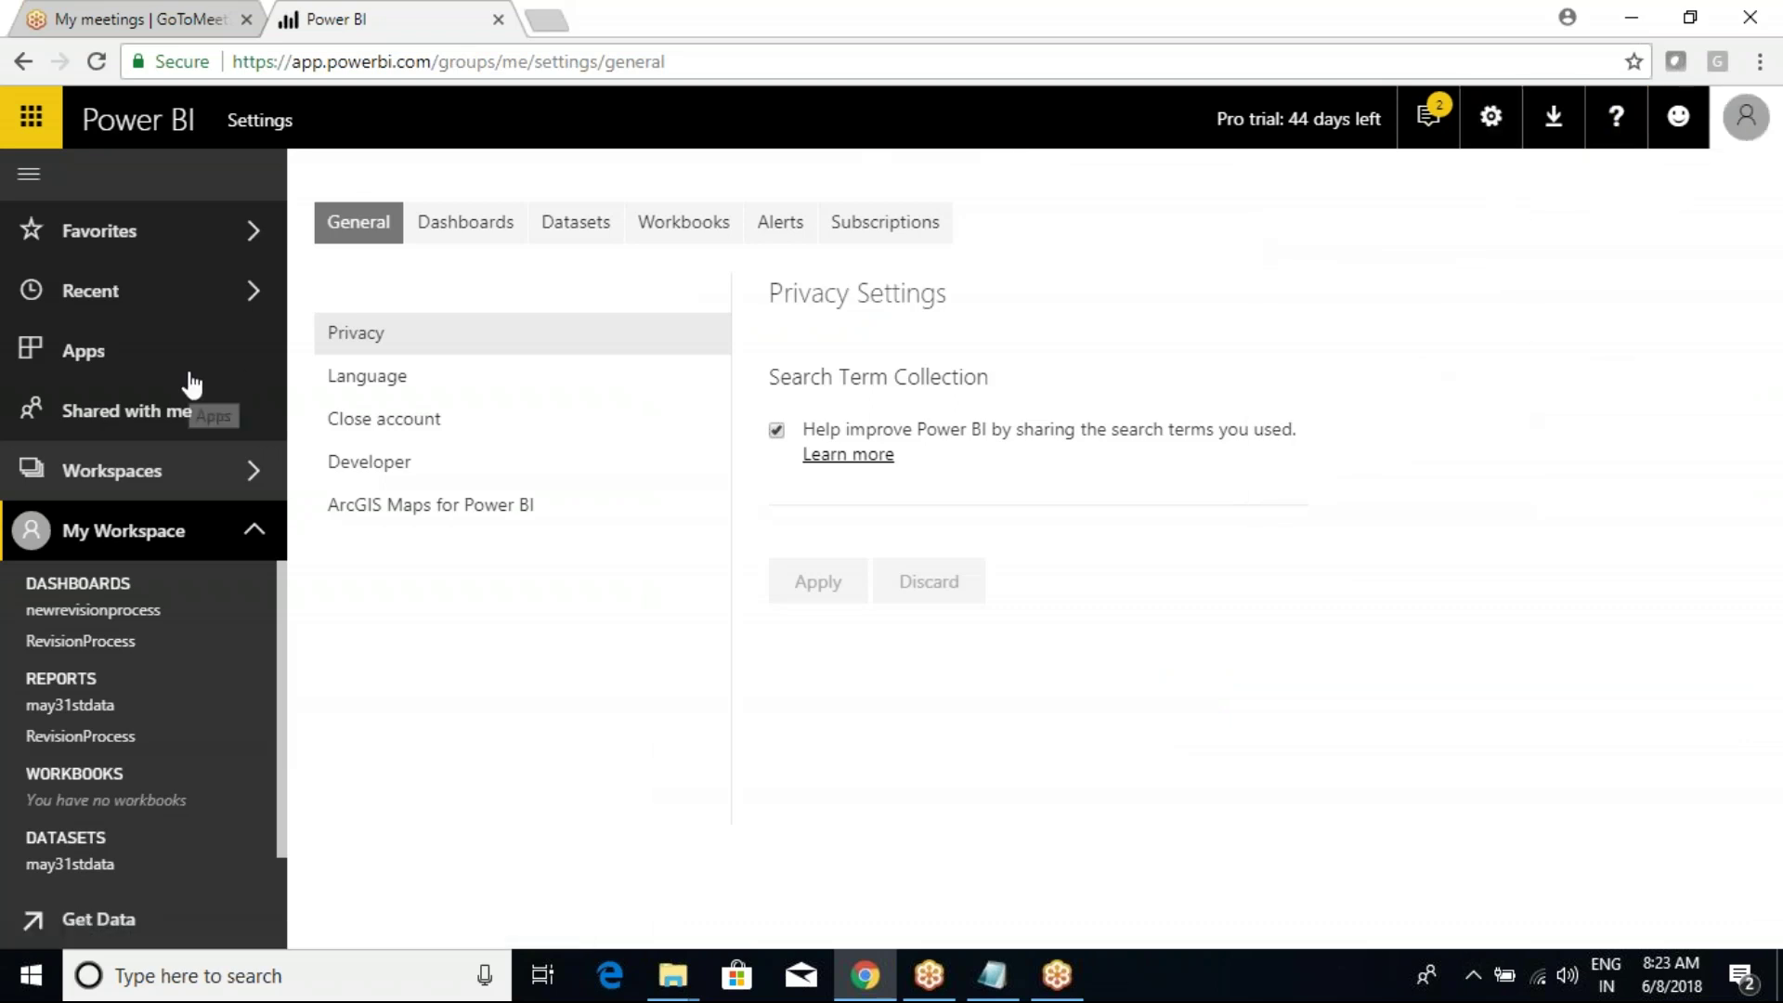
Step: Open the content pack creation form for My Workspace and look over its access, description and publishing sections
left_click(1485, 130)
left_click(1376, 270)
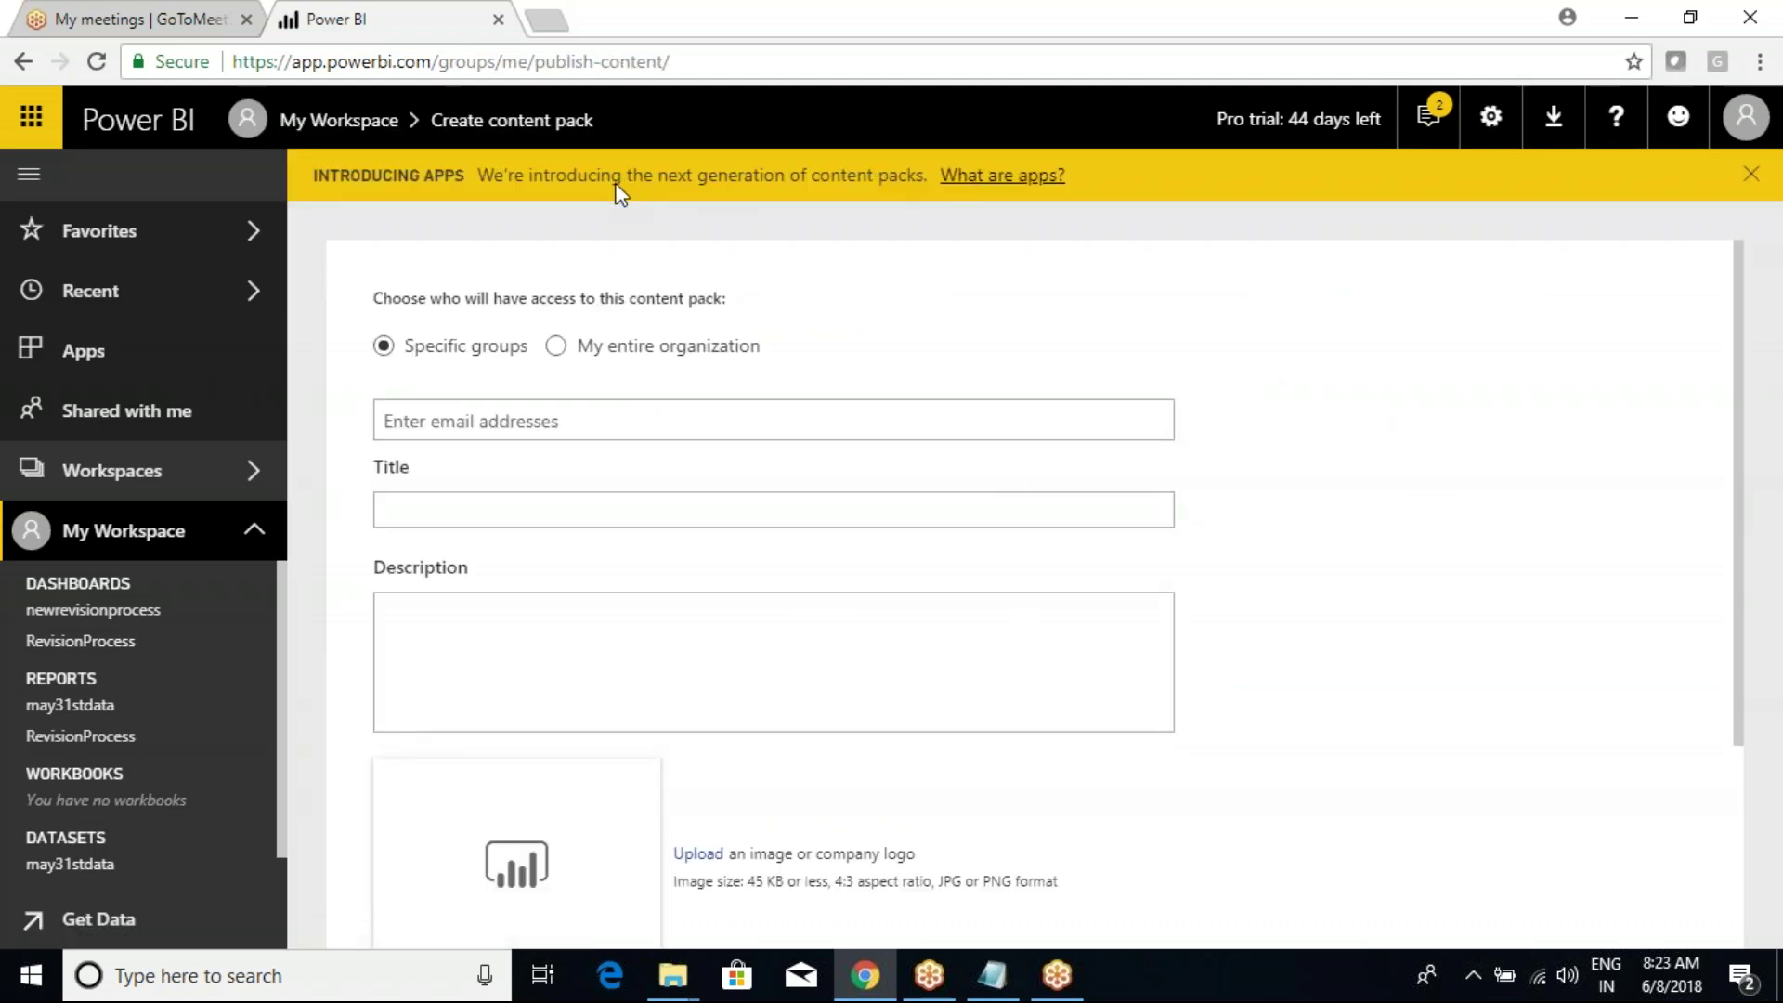
scroll(1261, 358, "down", 3)
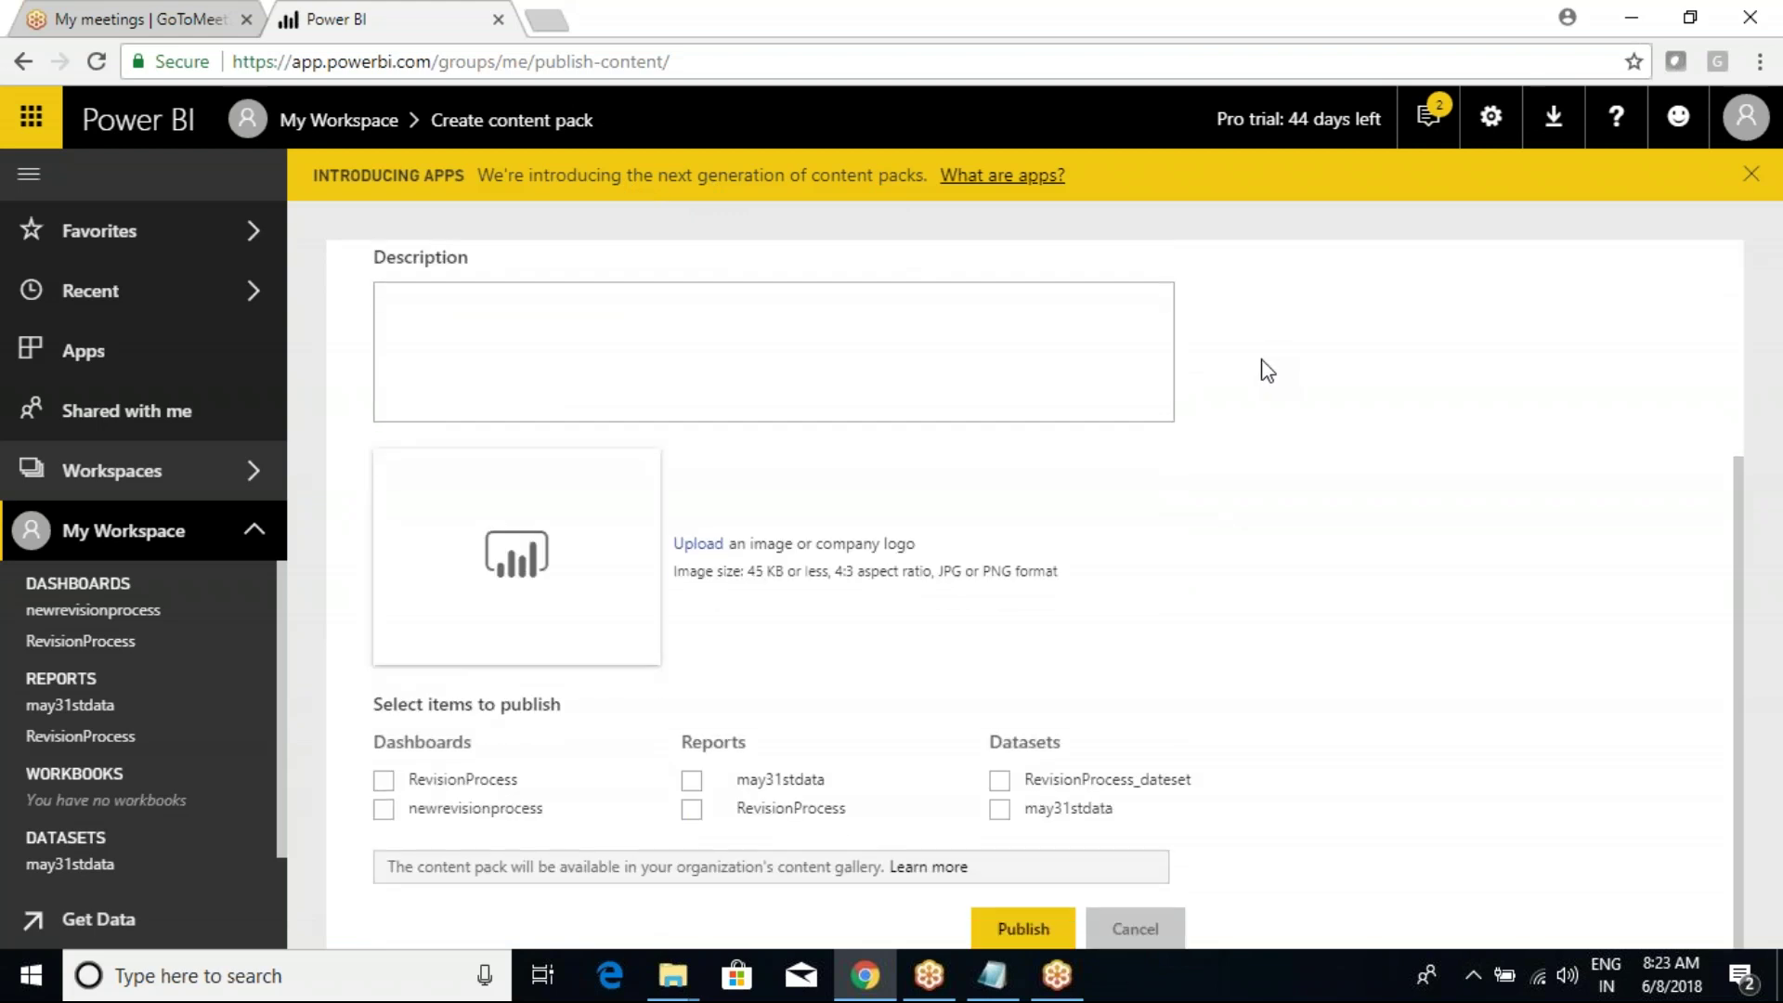
scroll(1266, 369, "up", 3)
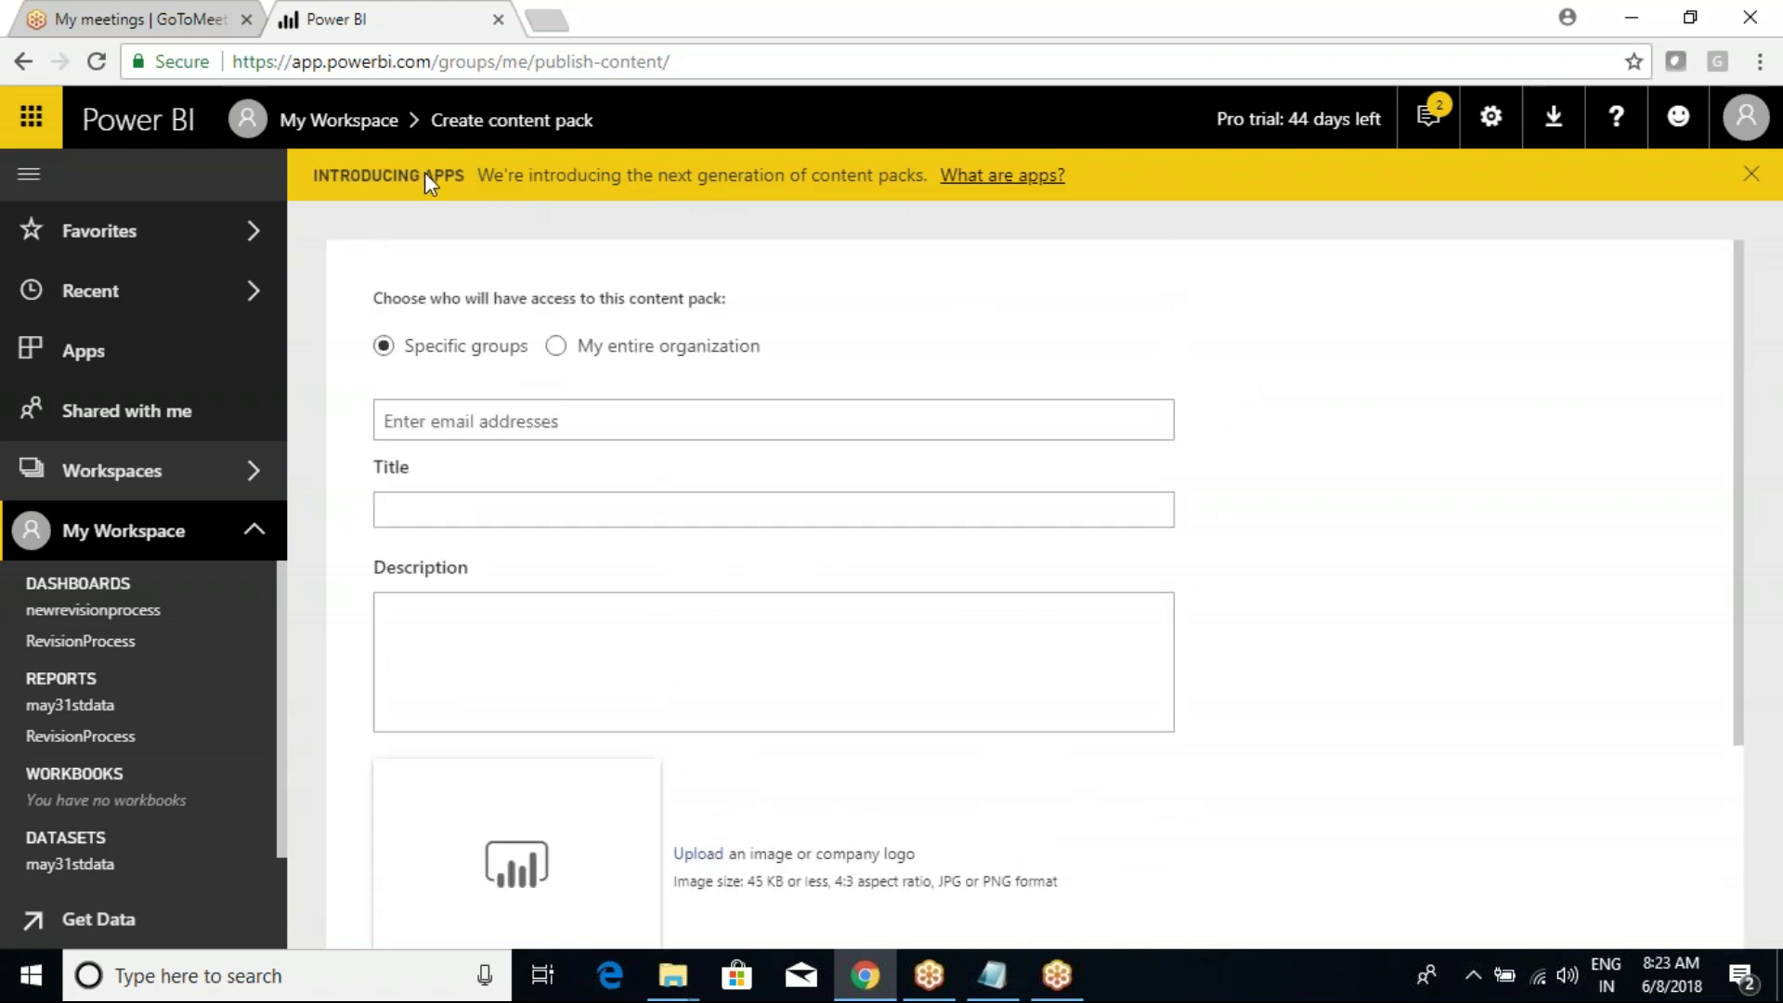
left_click(1010, 179)
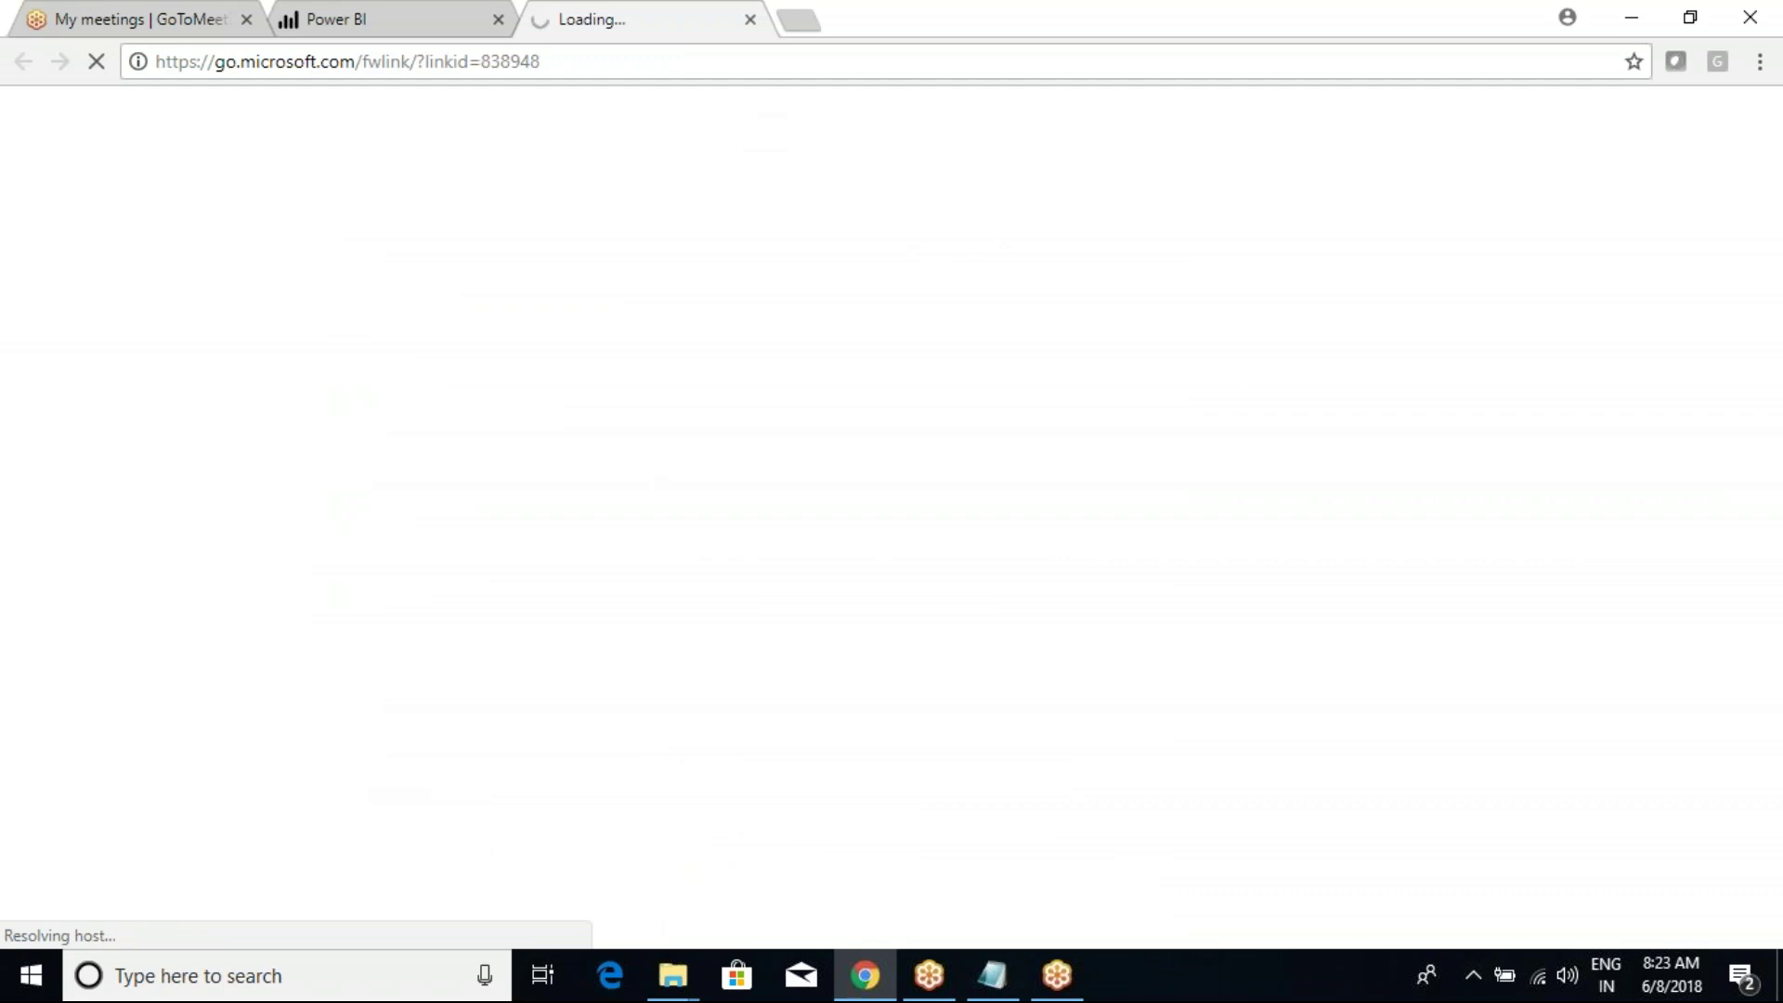
key("ctrl+shift+Tab")
left_click(628, 20)
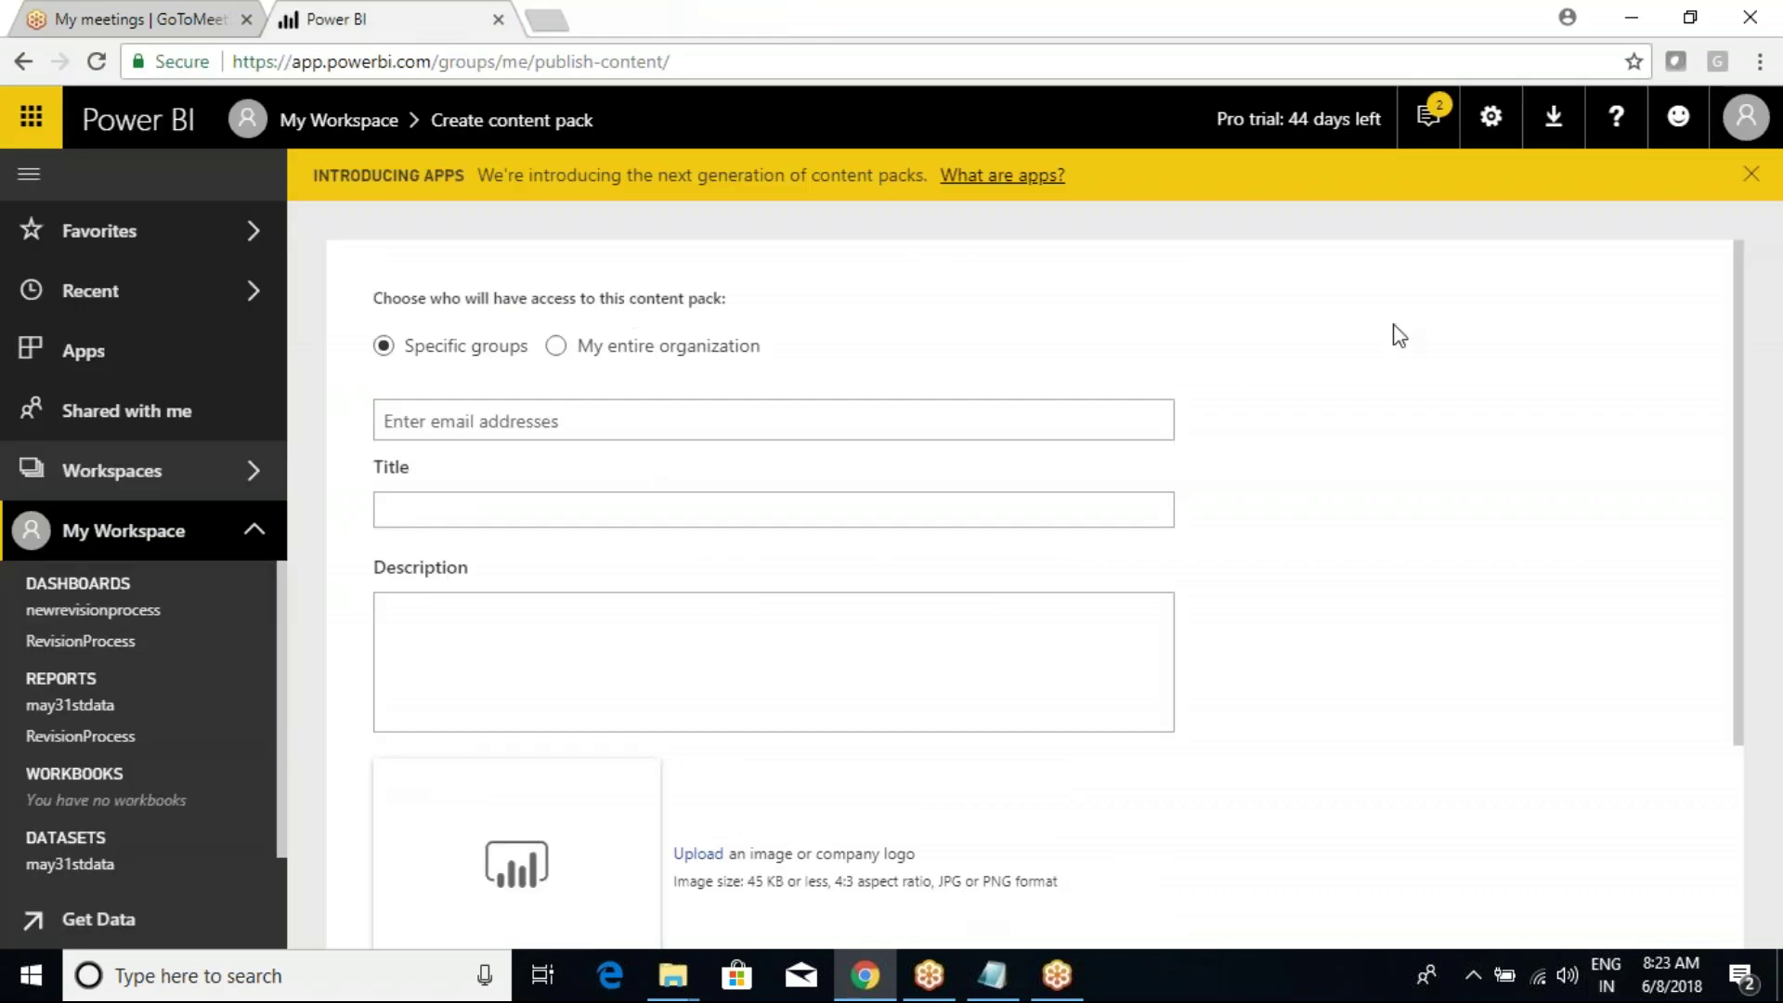
Step: Review the items to publish in the content pack form and dismiss the Introducing Apps banner
middle_click(1340, 283)
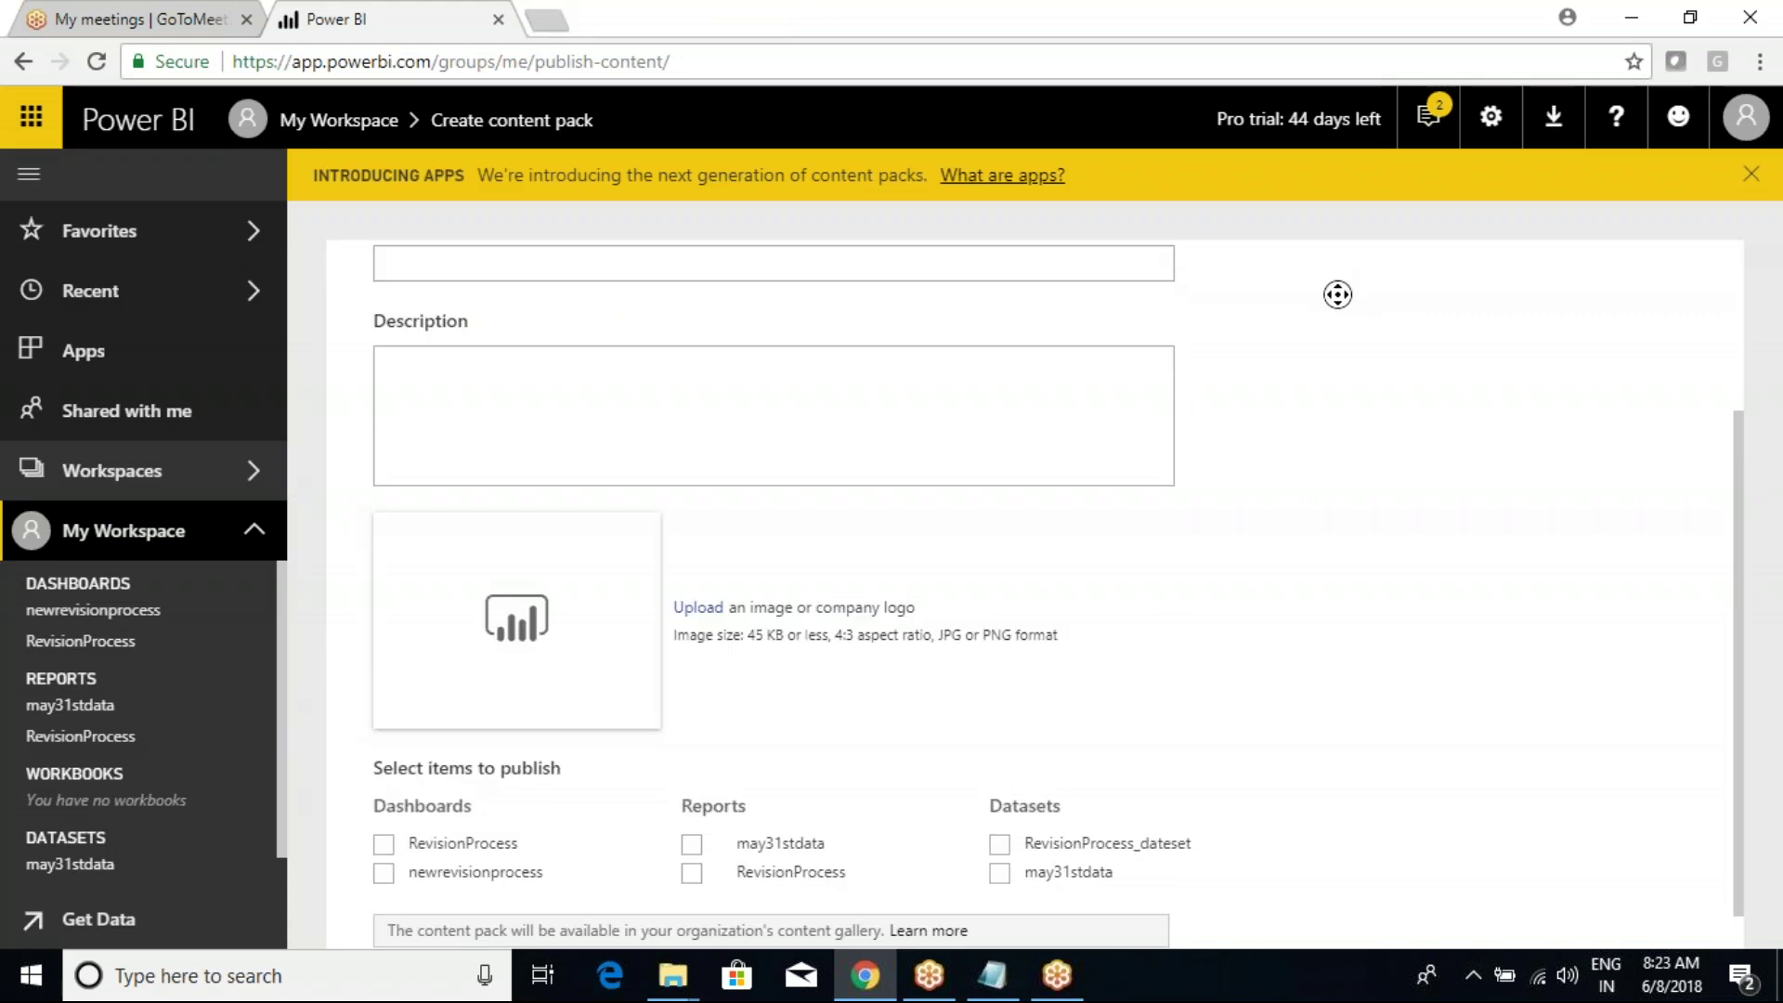
left_click(1743, 352)
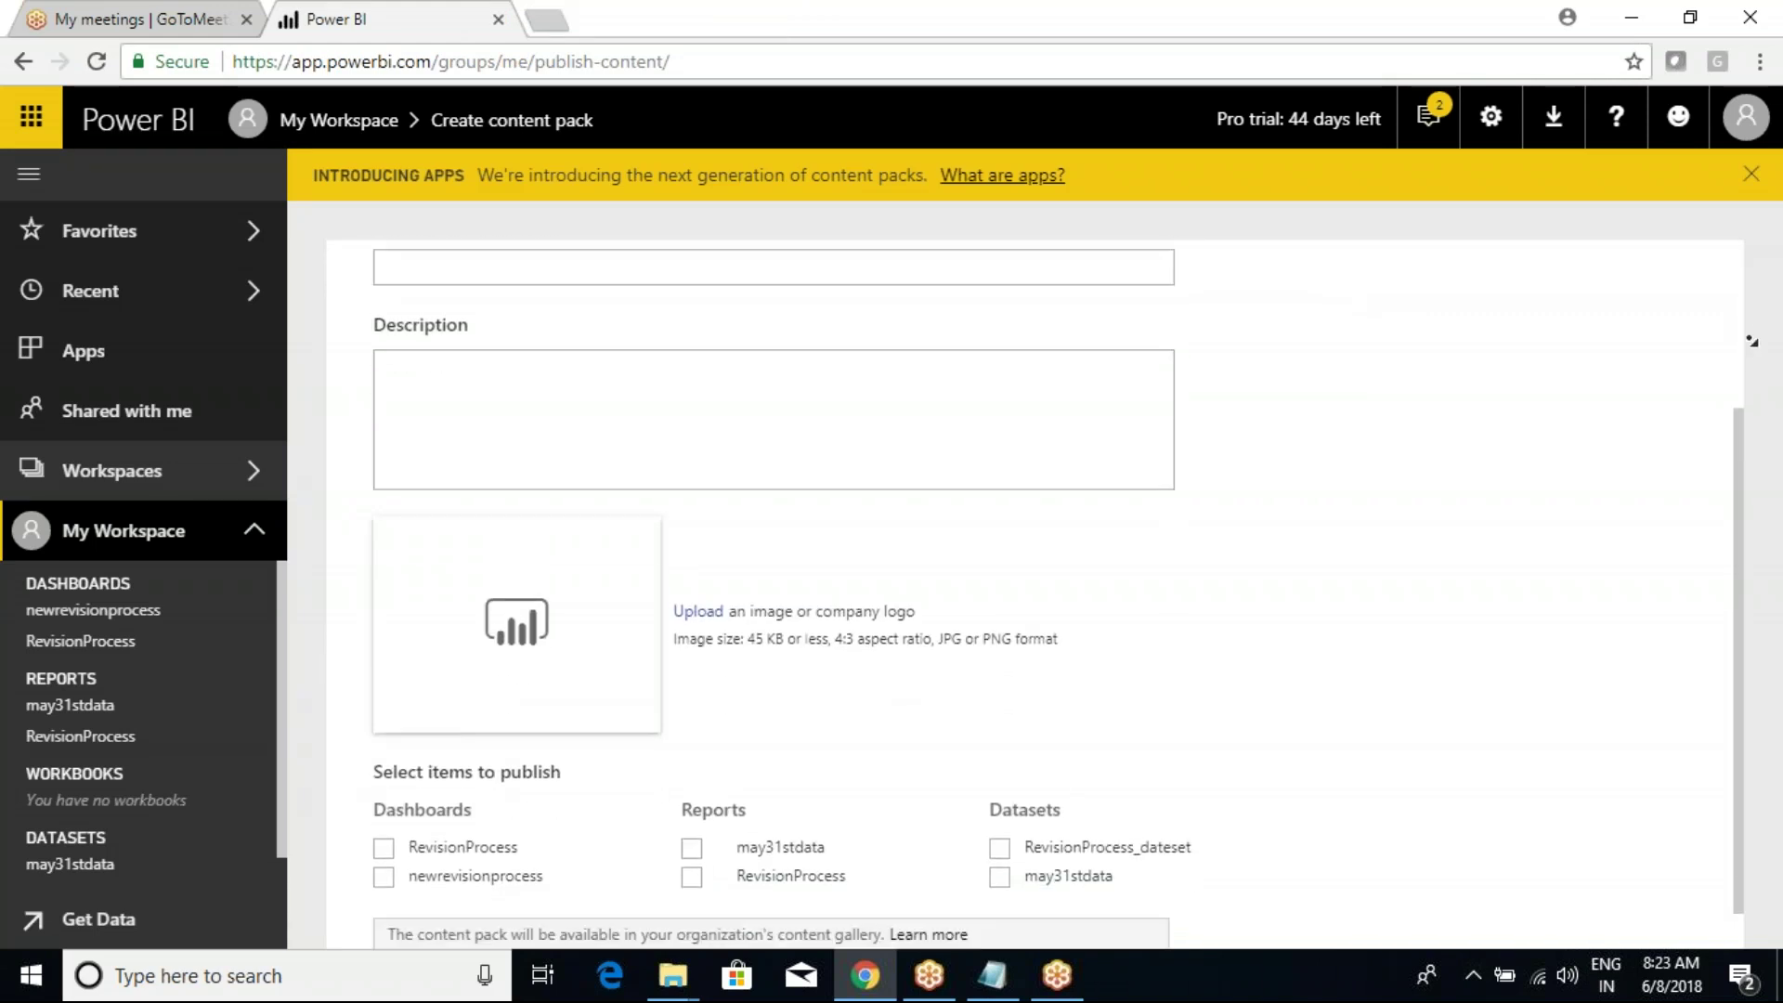
scroll(1743, 326, "up", 3)
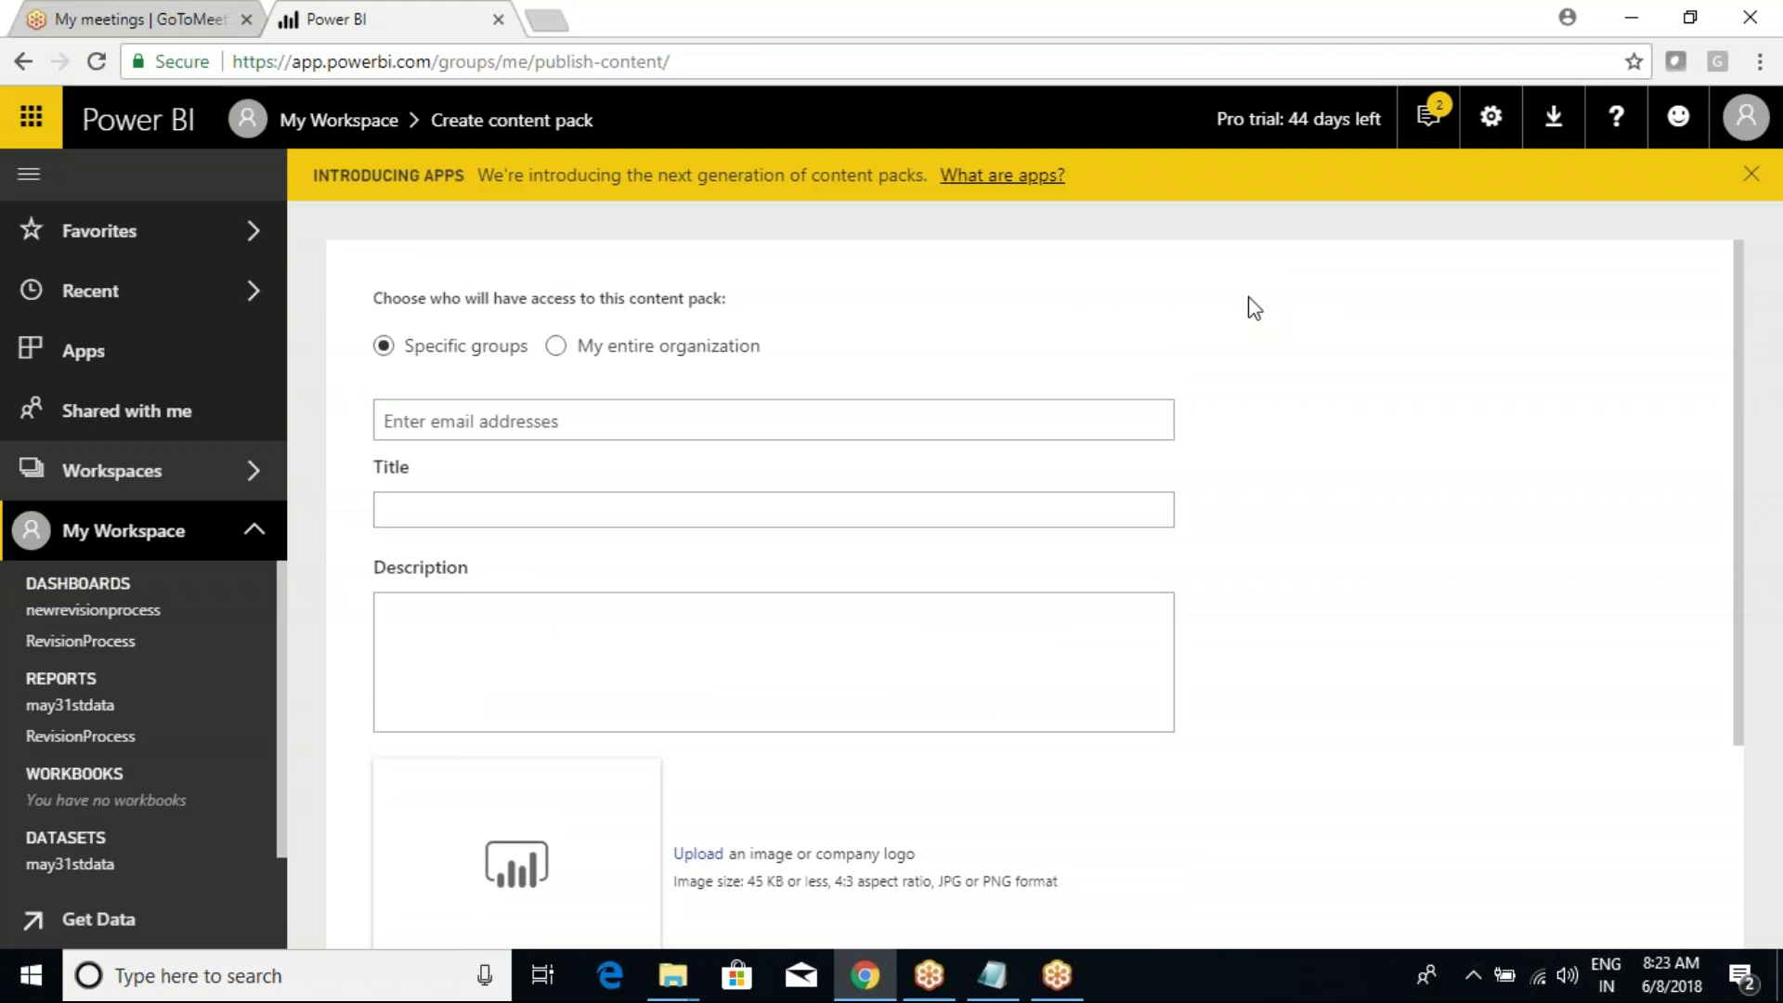
left_click(1750, 174)
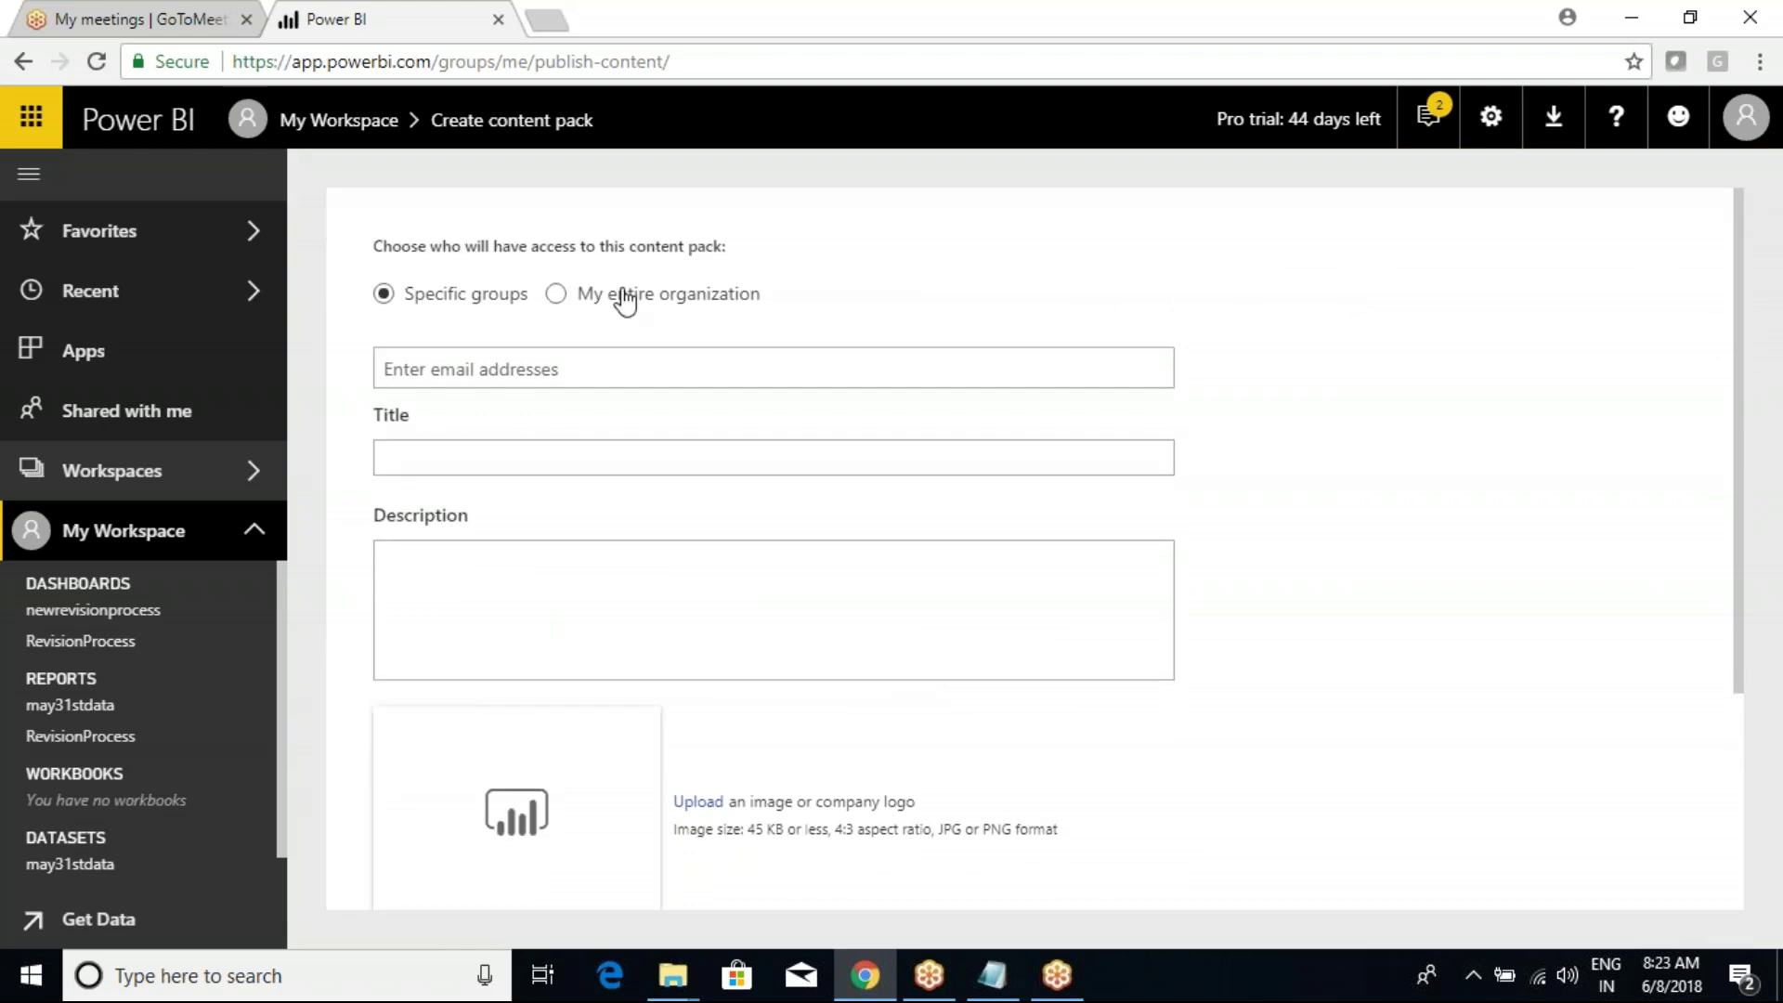
Step: Return to Apps and open the PowerBI_8PMBatch app for editing in its workspace
left_click(73, 374)
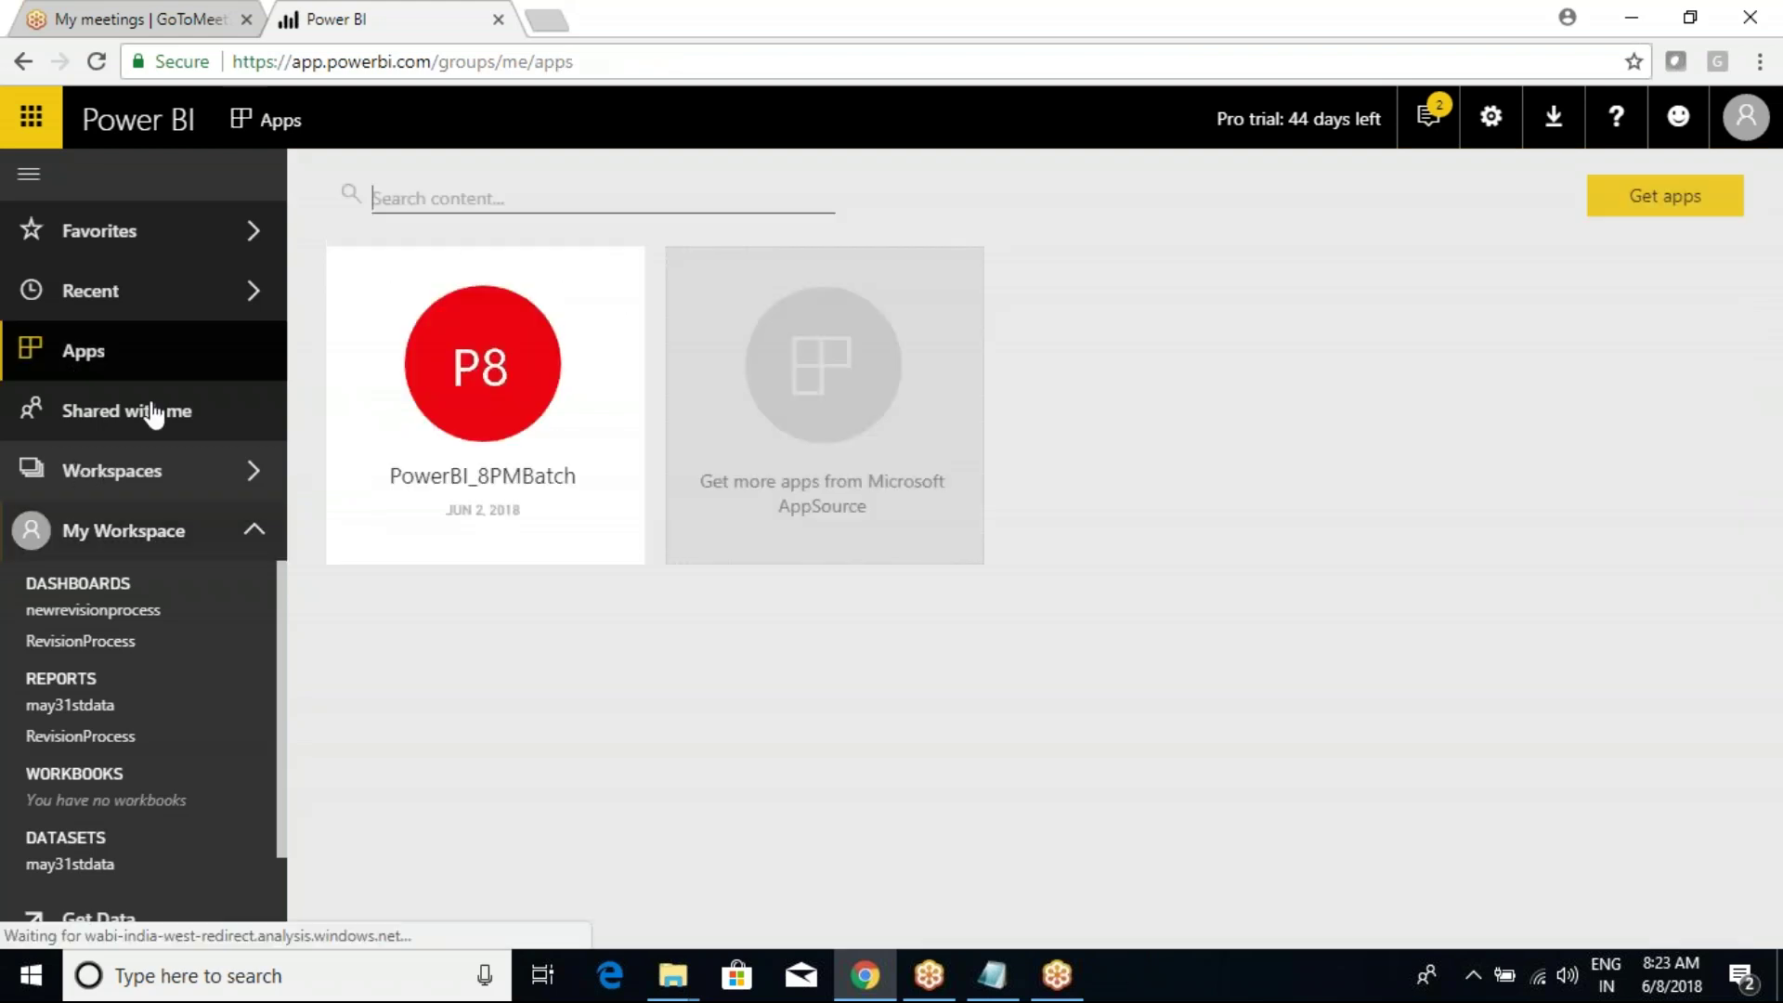
mouse_move(514, 457)
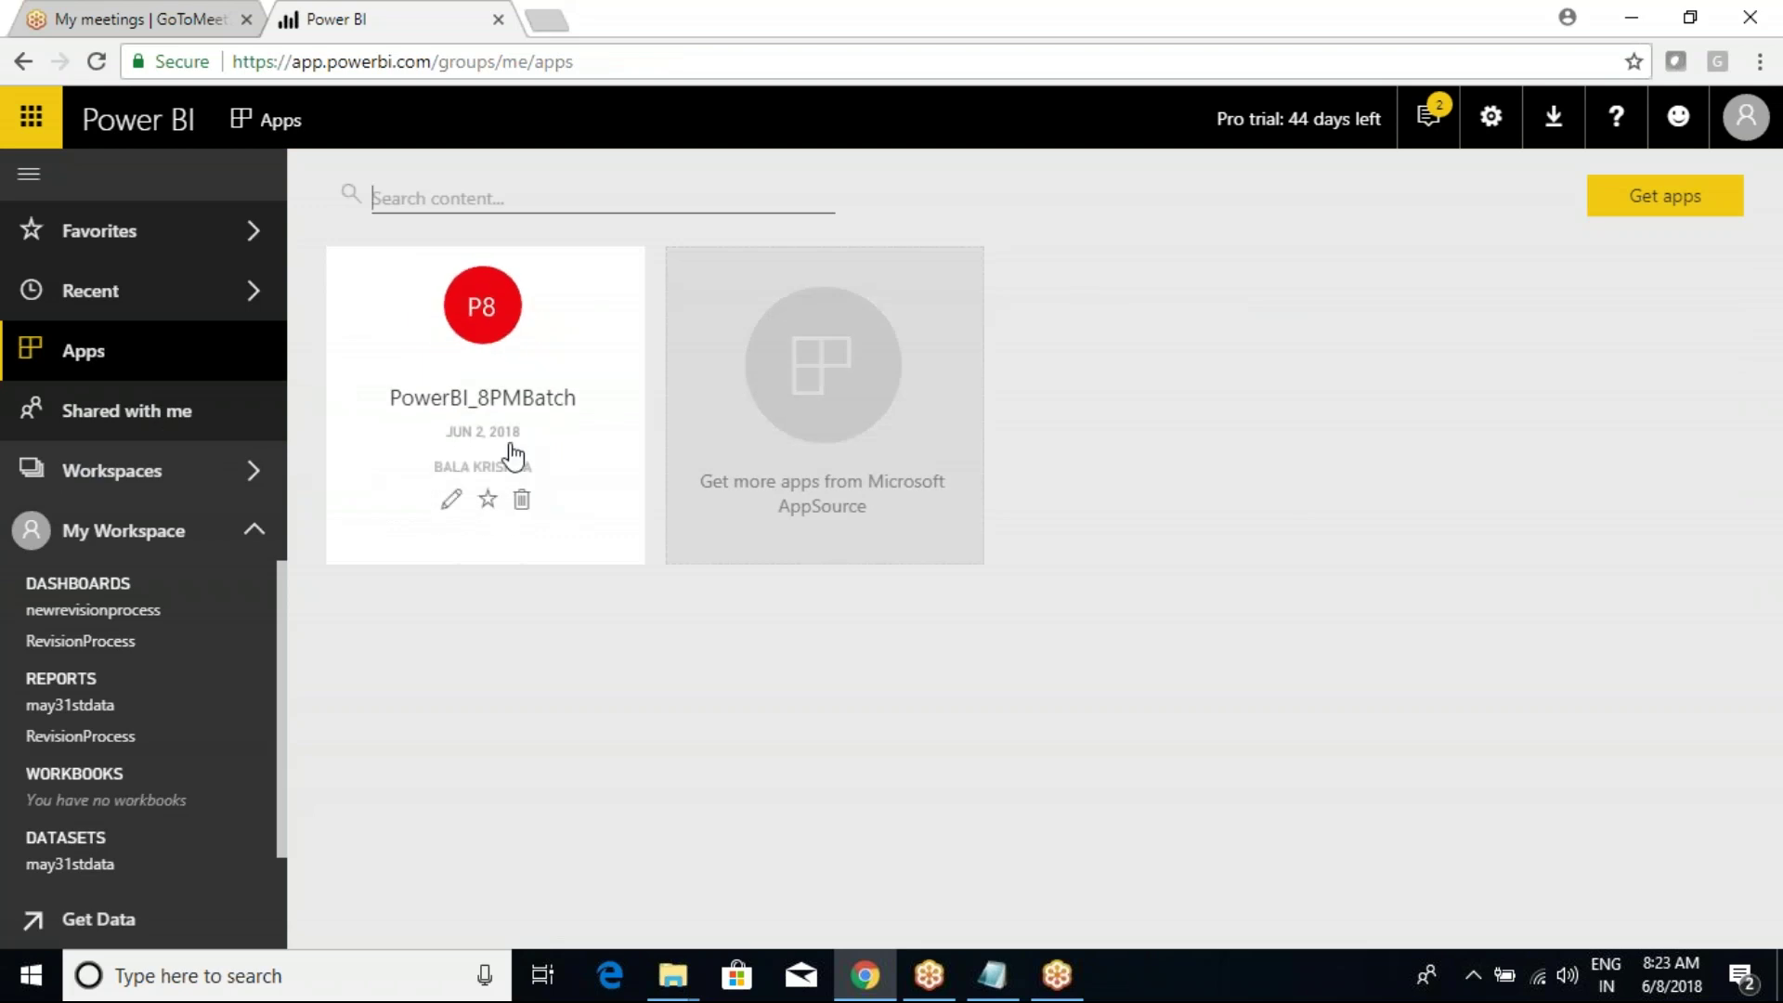
left_click(452, 500)
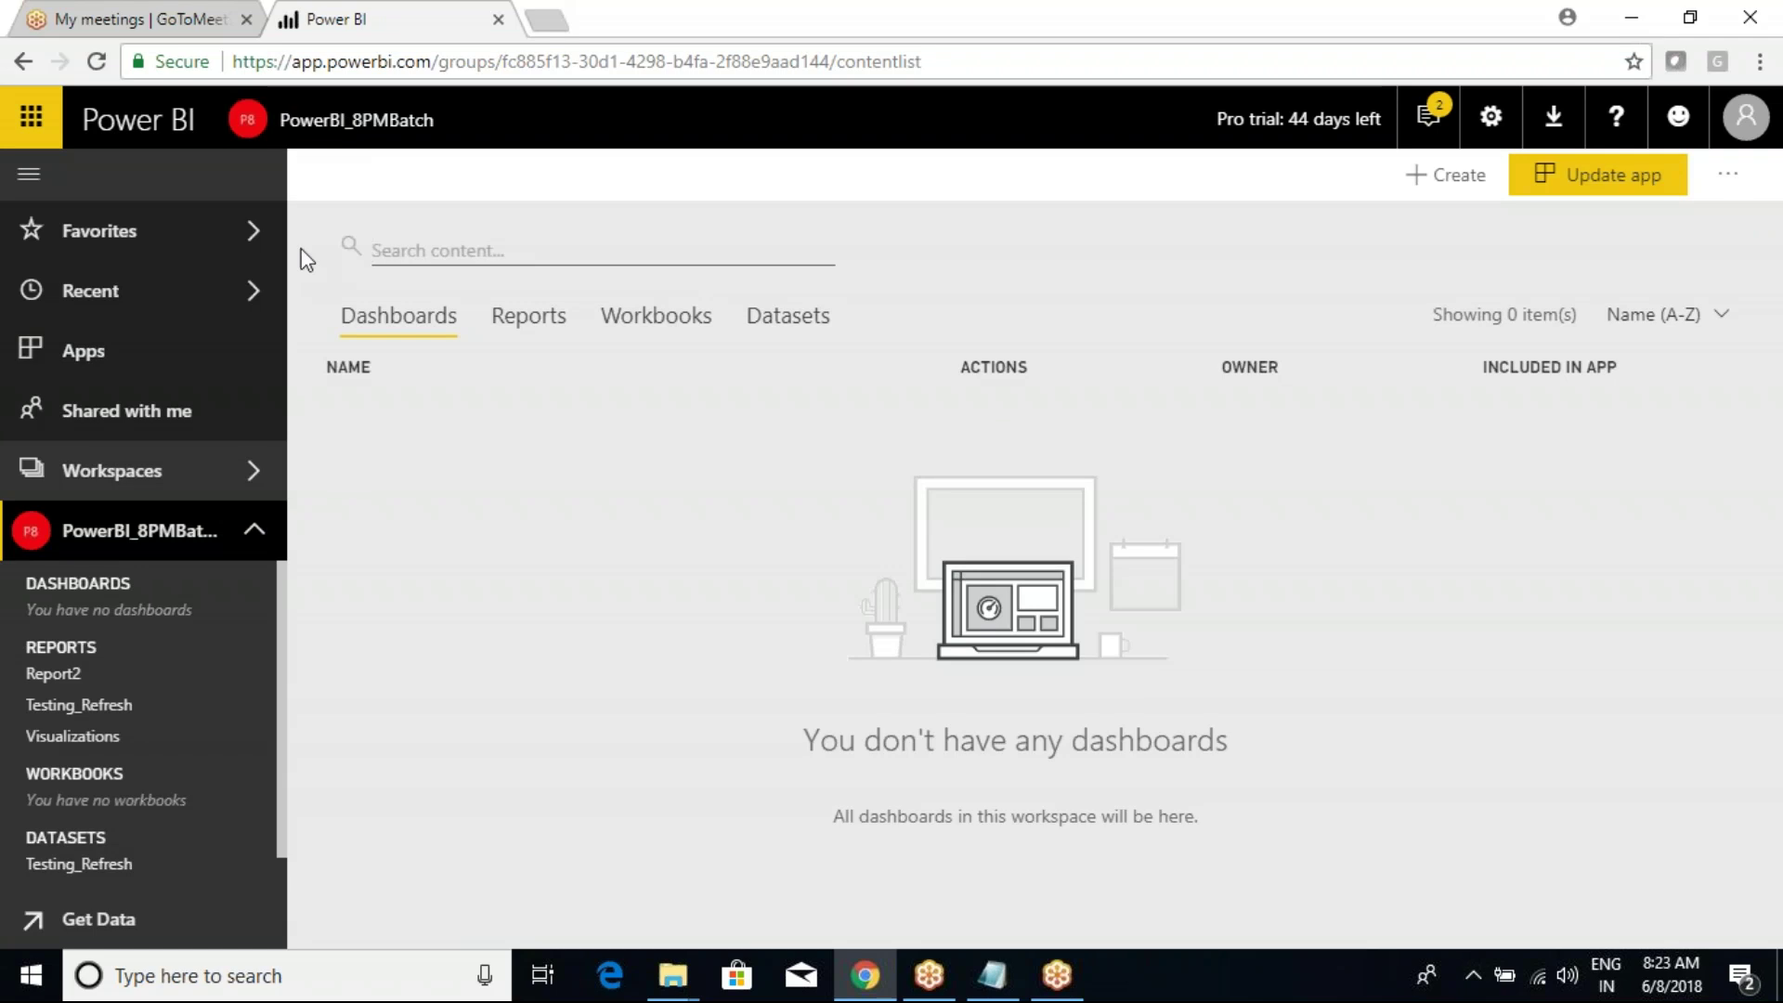
Step: Review the PowerBI_8PMBatch workspace's reports included in the app, its workbooks and its dashboards
left_click(541, 327)
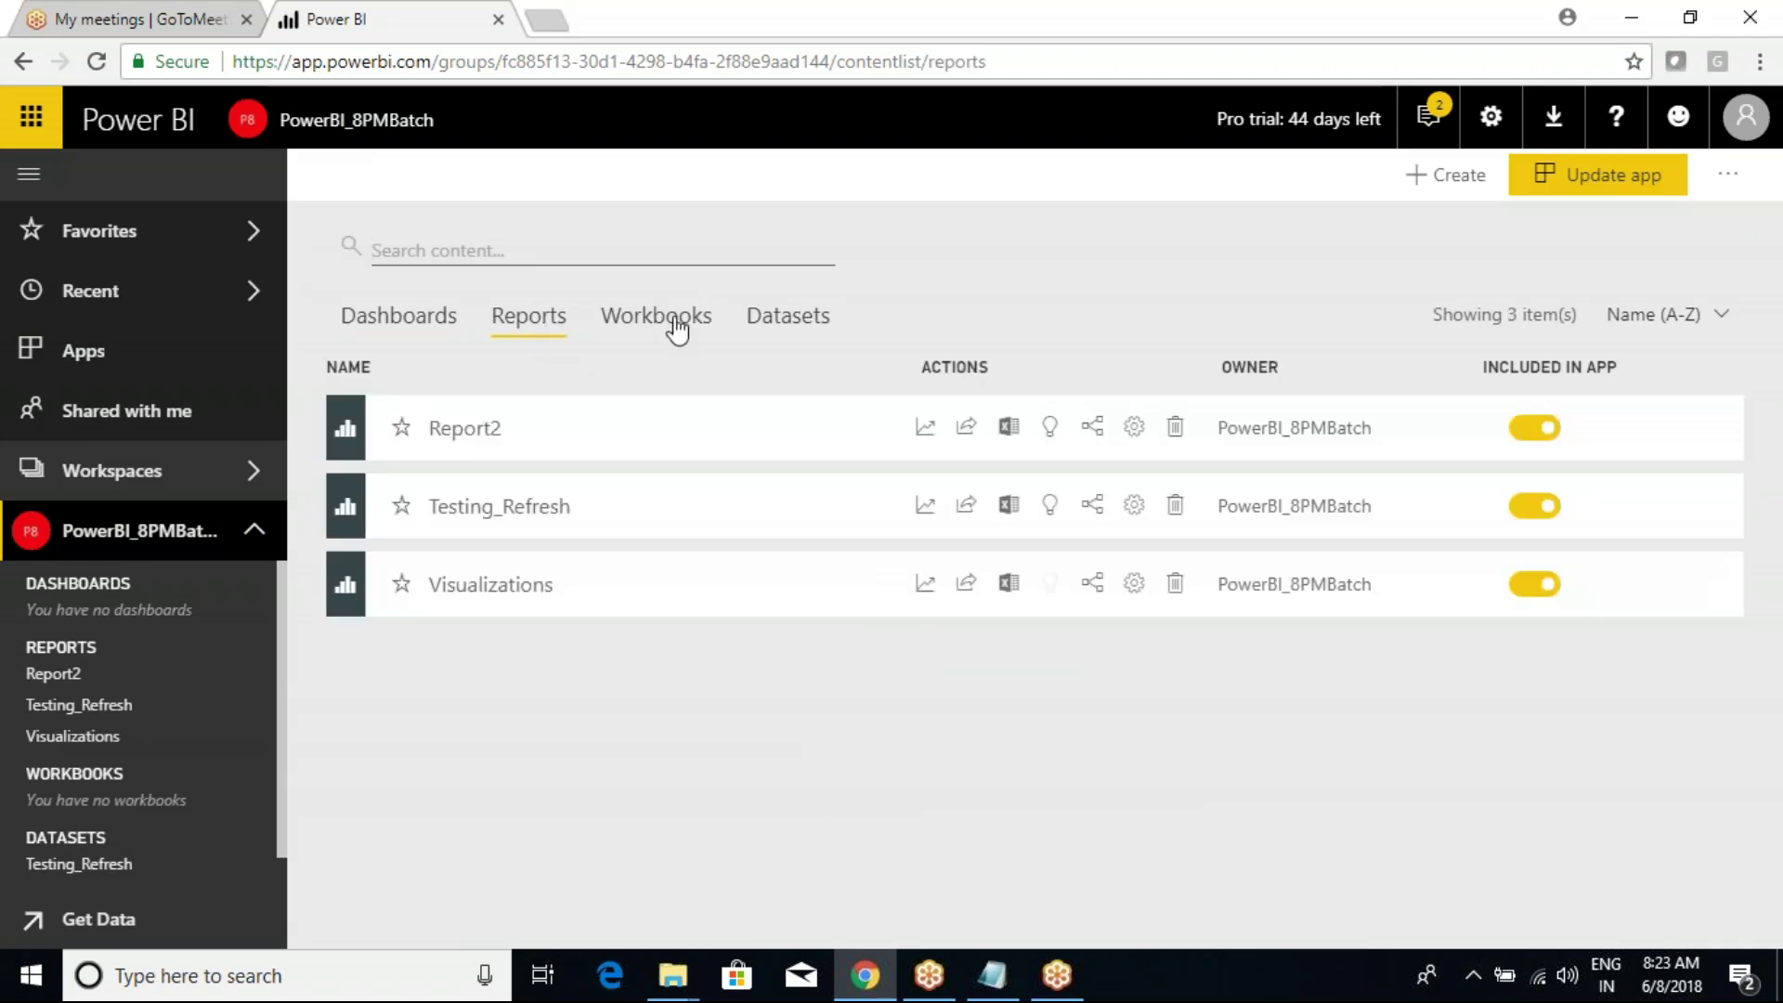
left_click(677, 327)
left_click(402, 332)
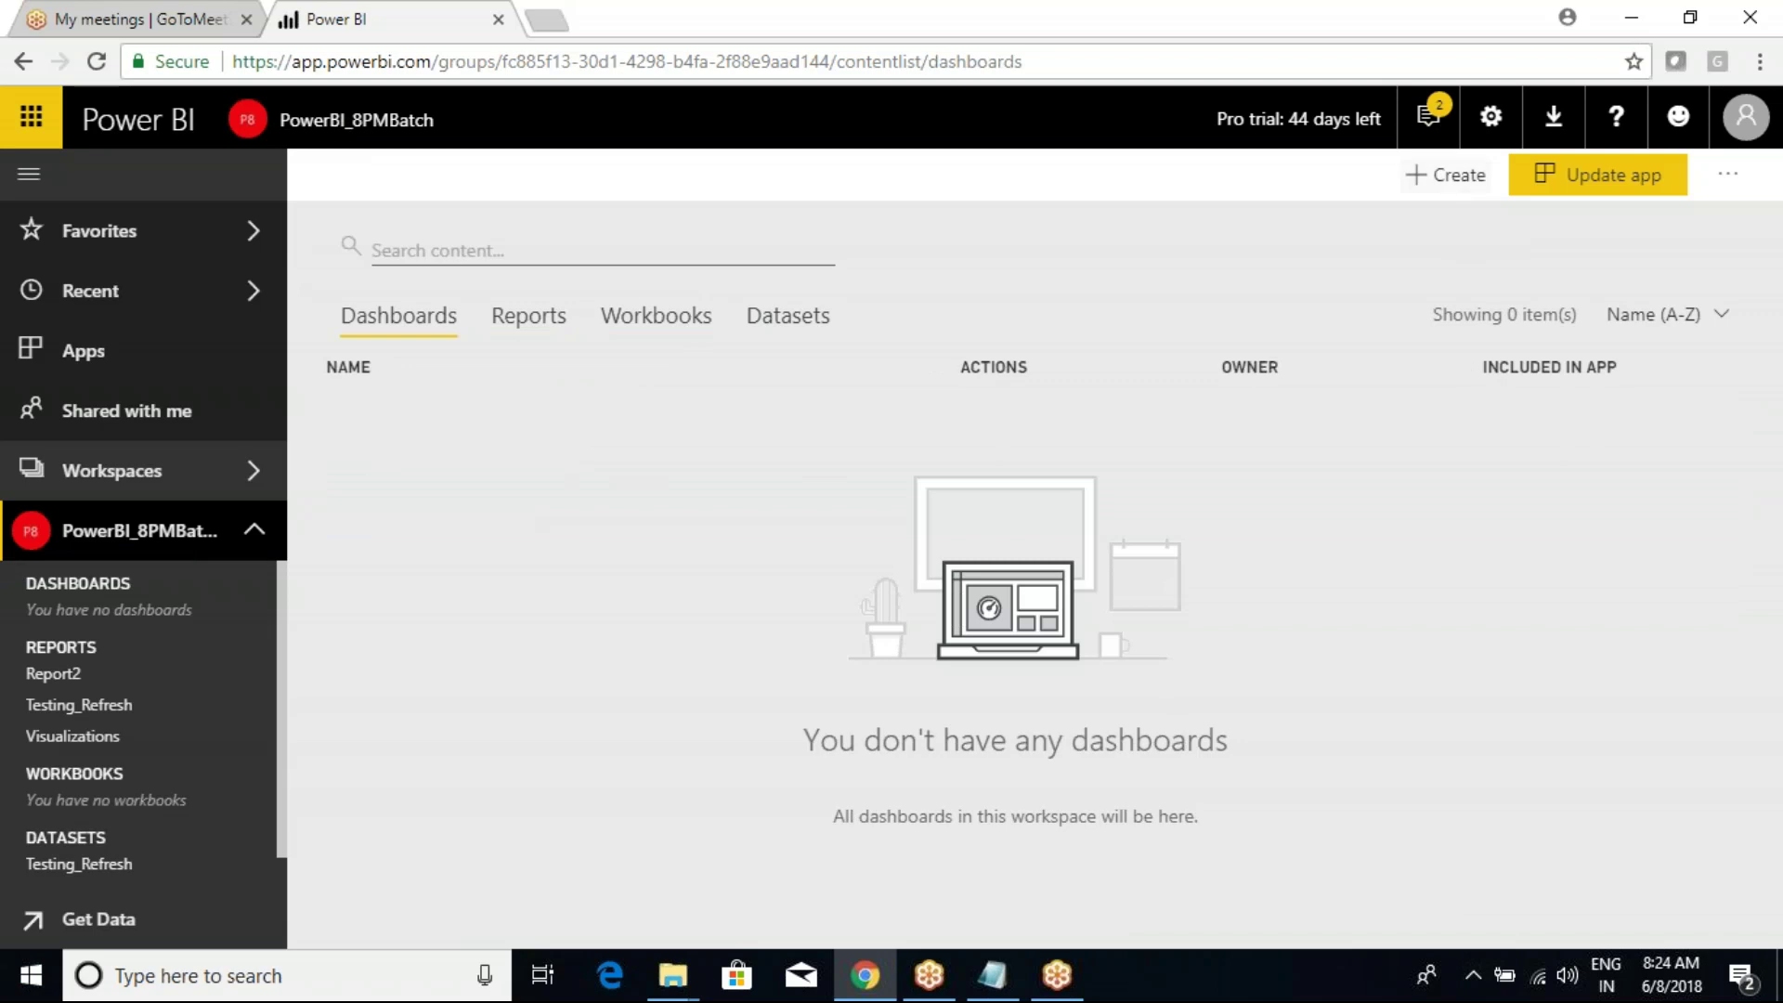
Step: Switch from the PowerBI_8PMBatch workspace to the PowerBI_May9th_2018 app workspace
left_click(226, 534)
left_click(246, 478)
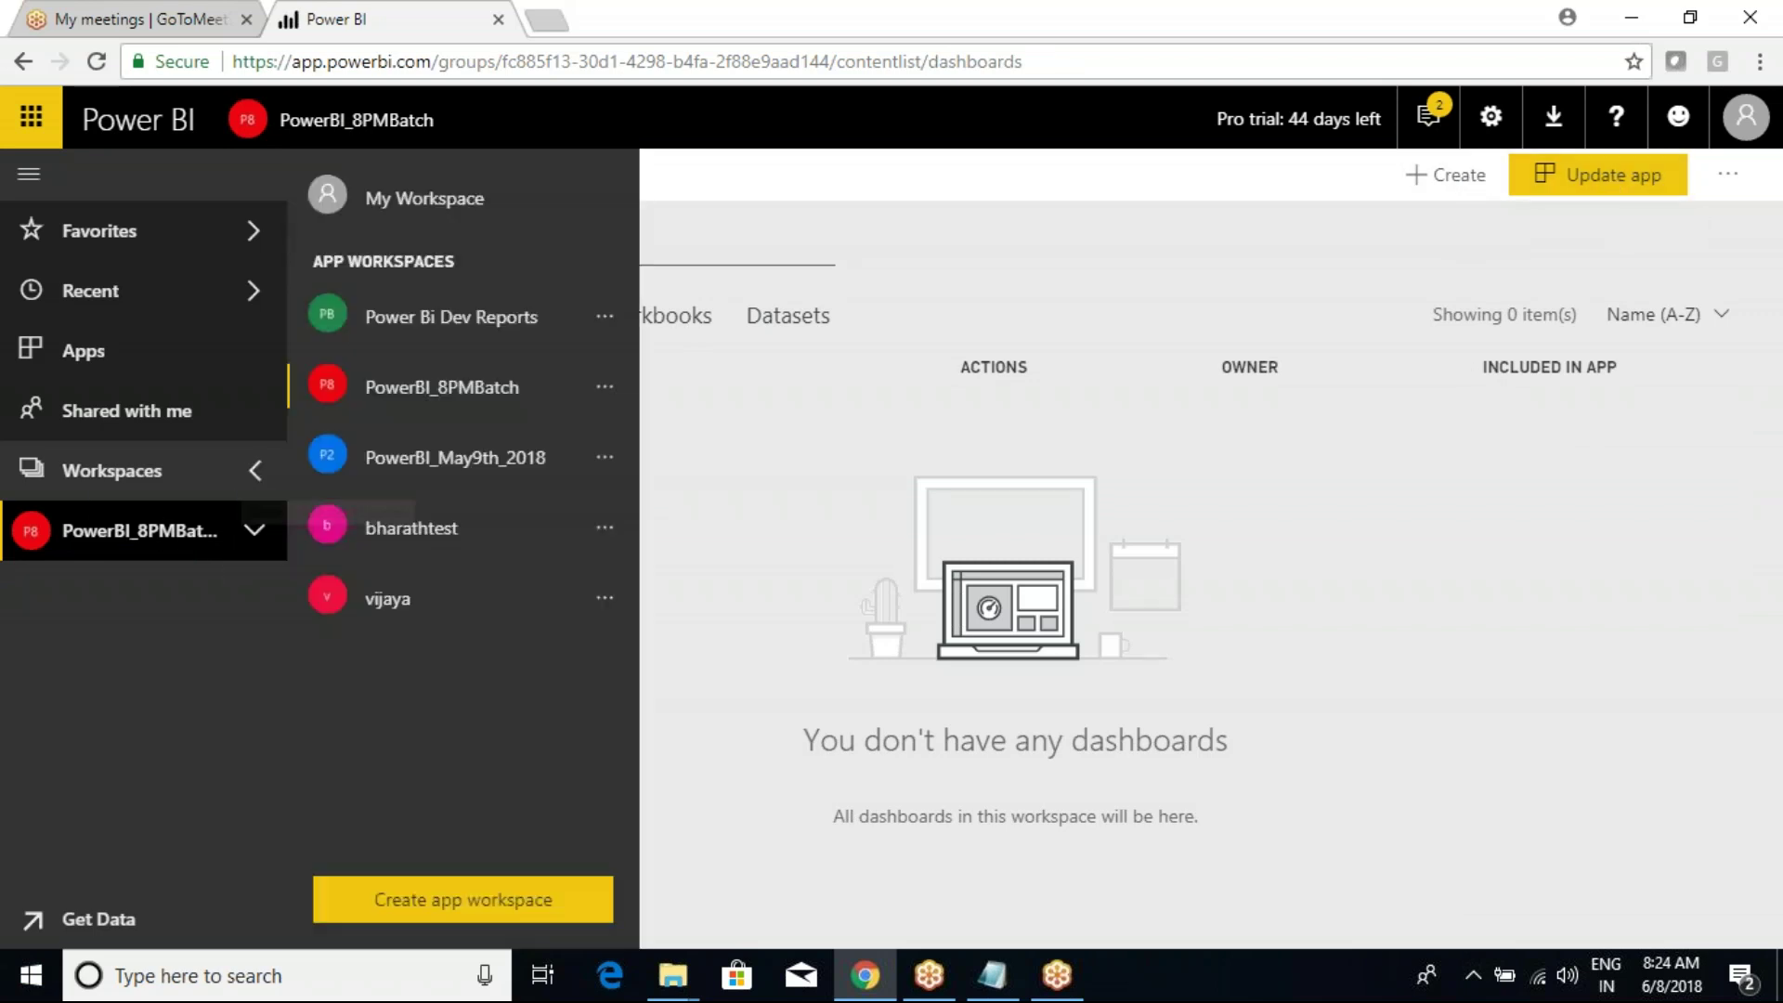
left_click(457, 472)
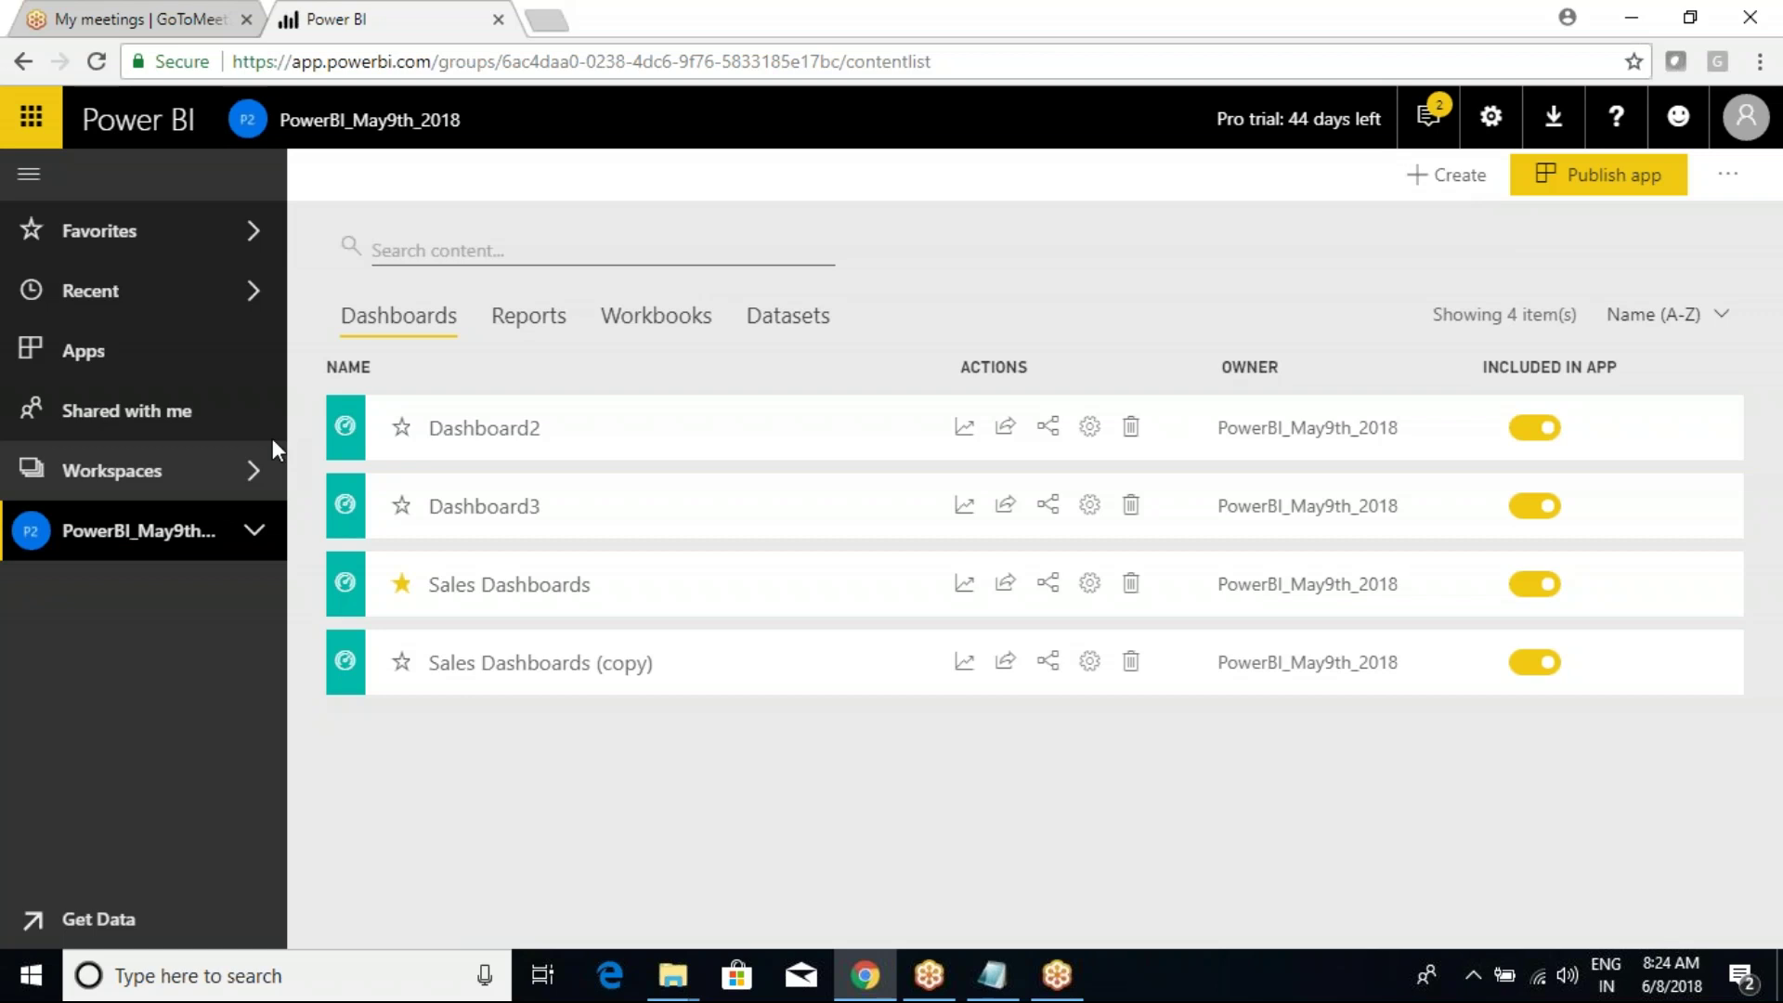
Step: Check which apps are listed under Apps, and return to the dashboards of the PowerBI_May9th_2018 workspace
left_click(81, 352)
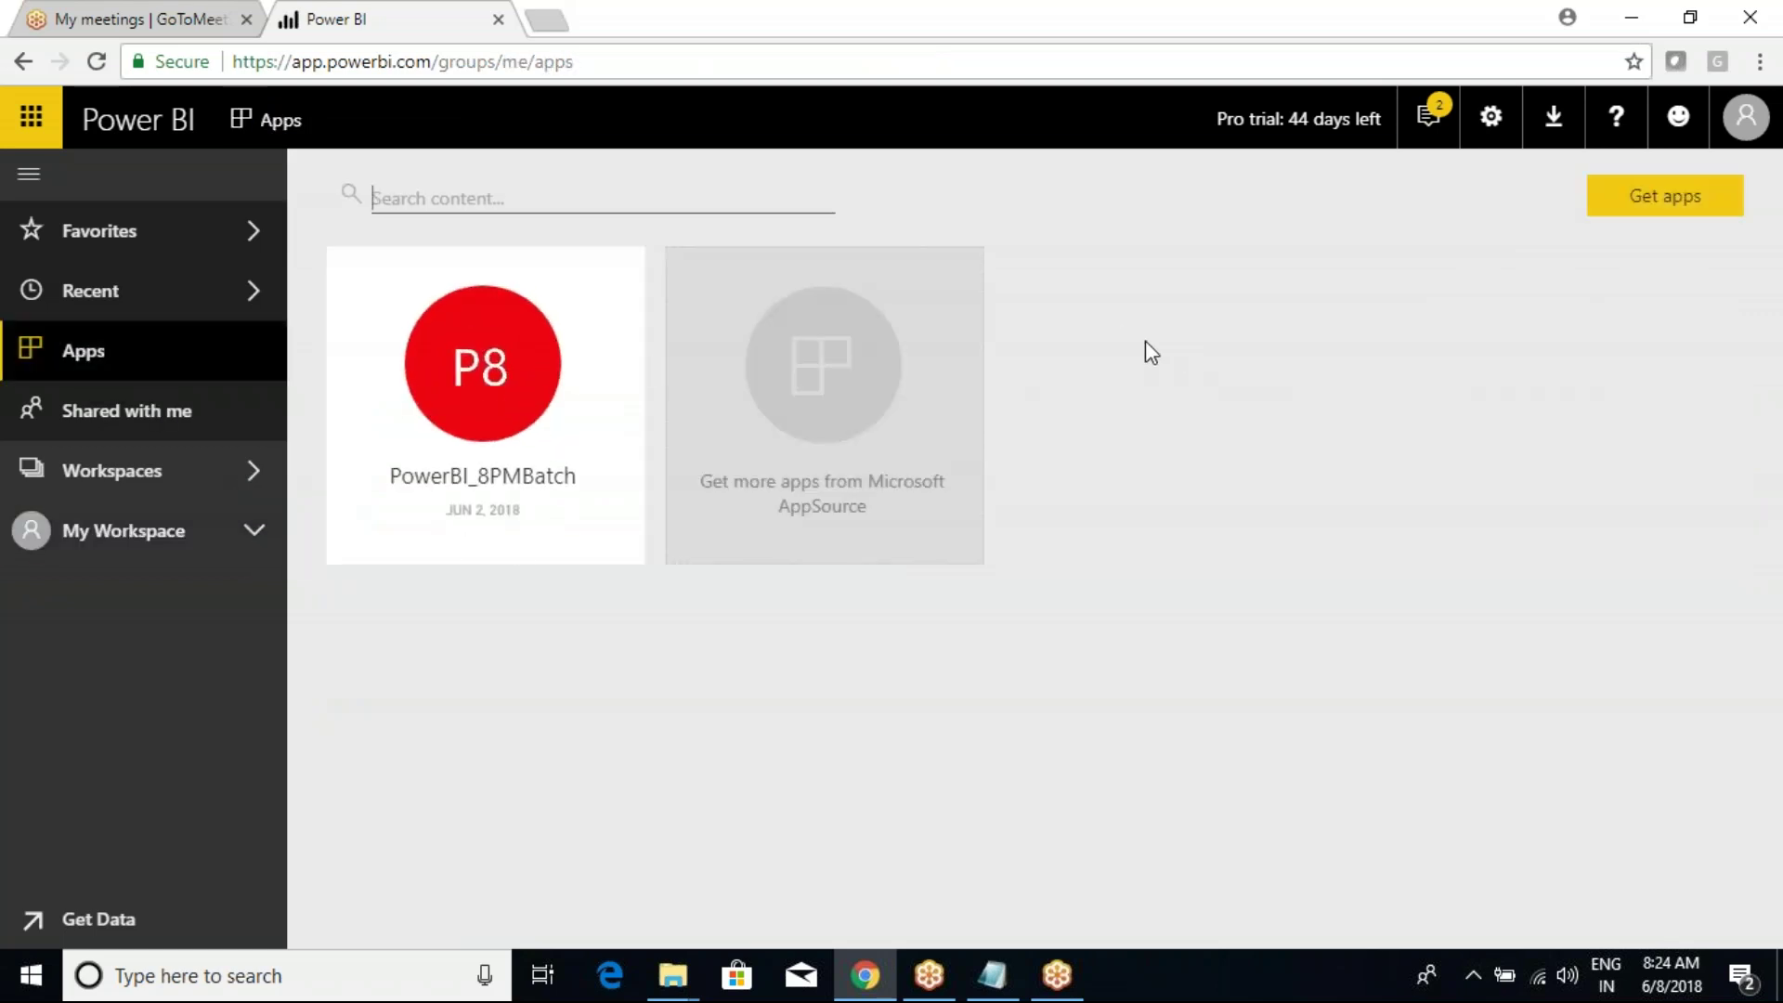
left_click(139, 529)
left_click(152, 478)
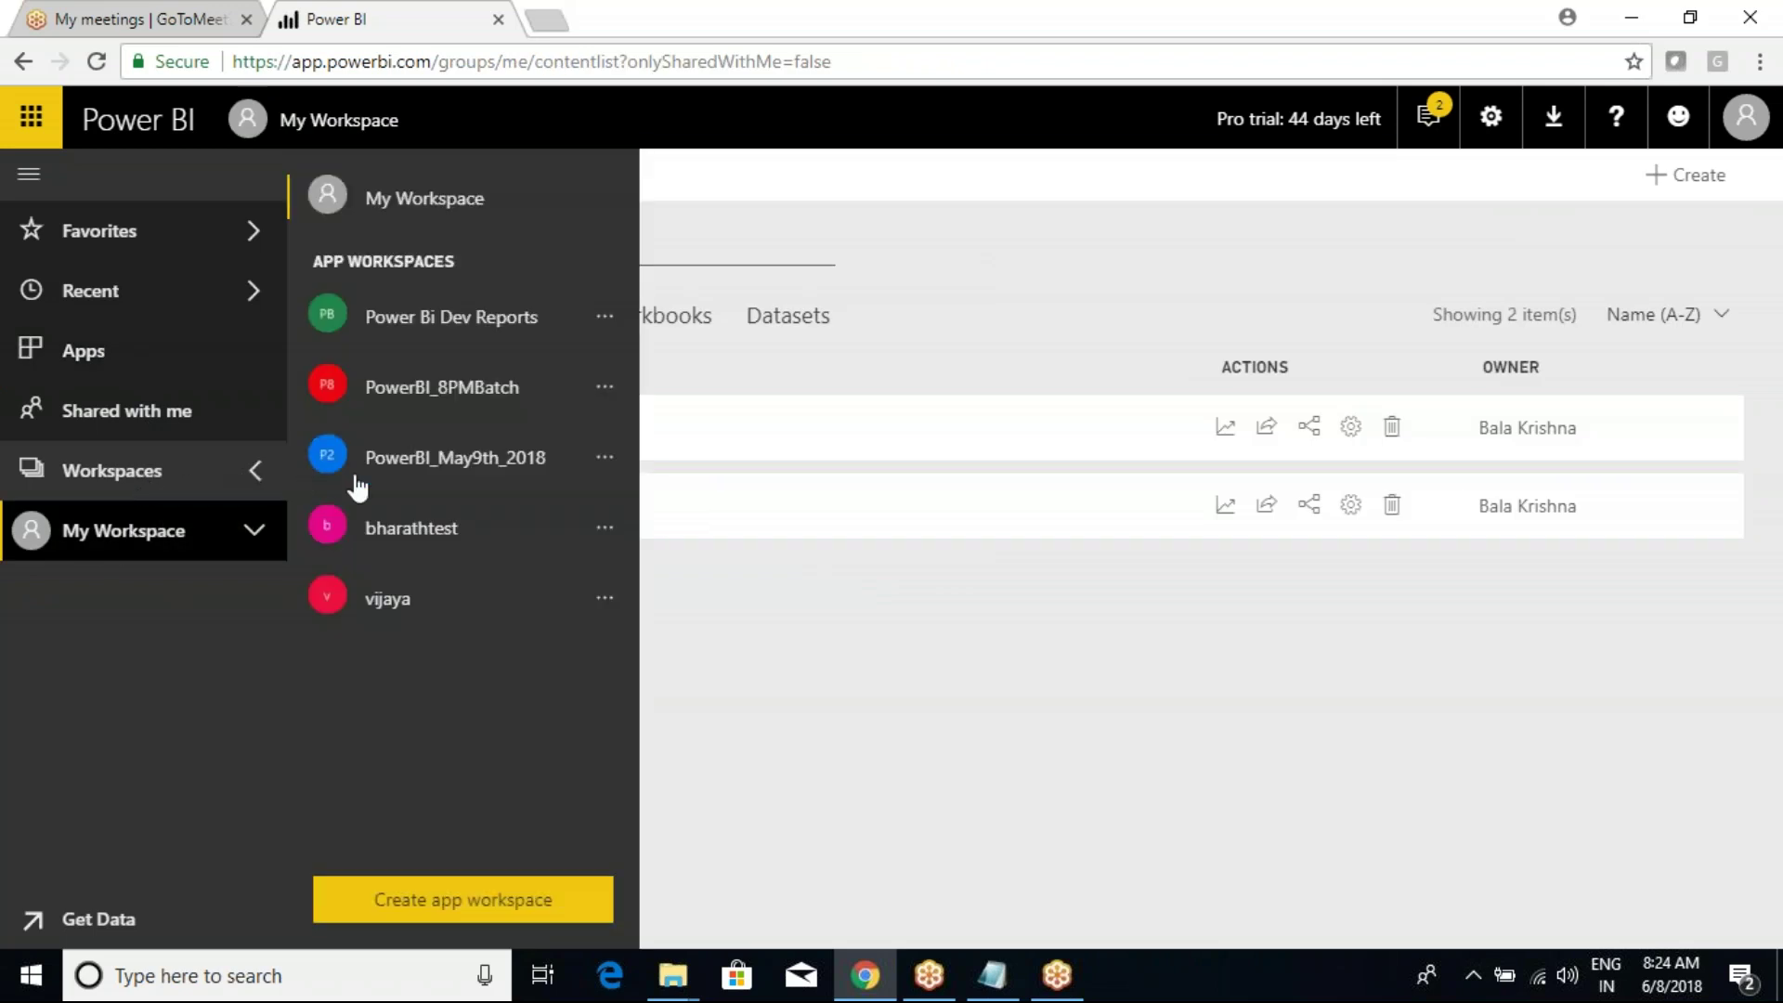
left_click(469, 469)
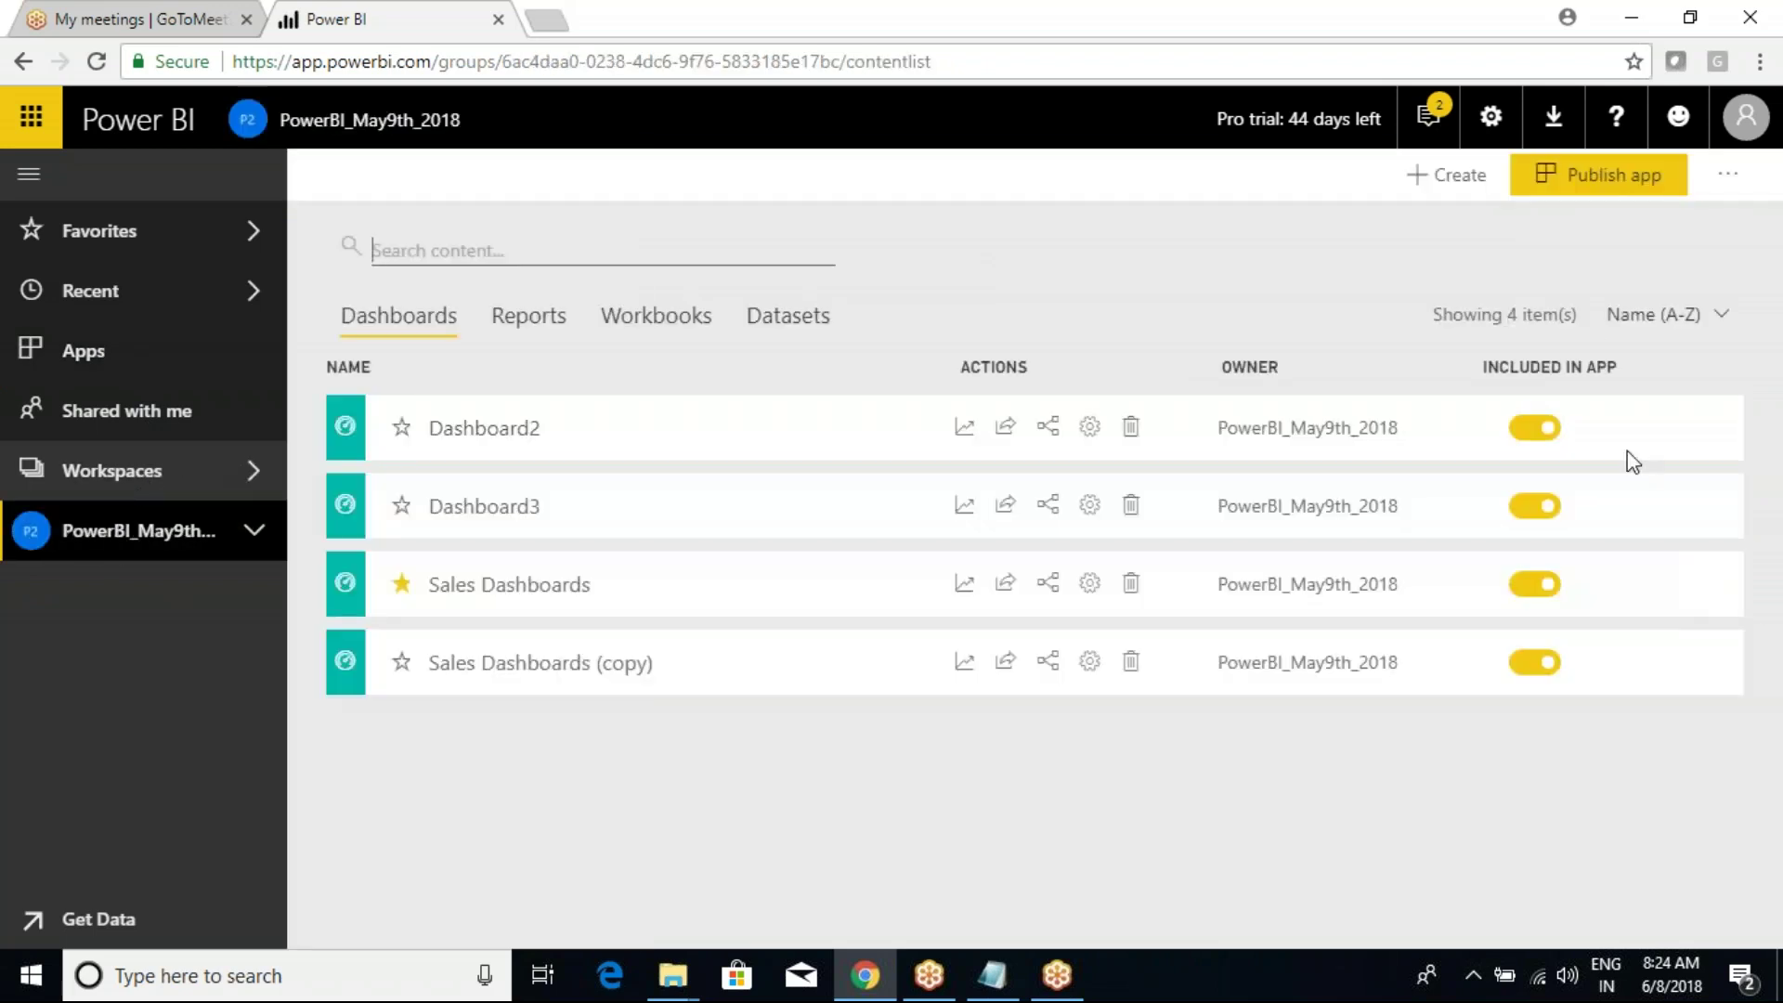
left_click(248, 483)
left_click(447, 460)
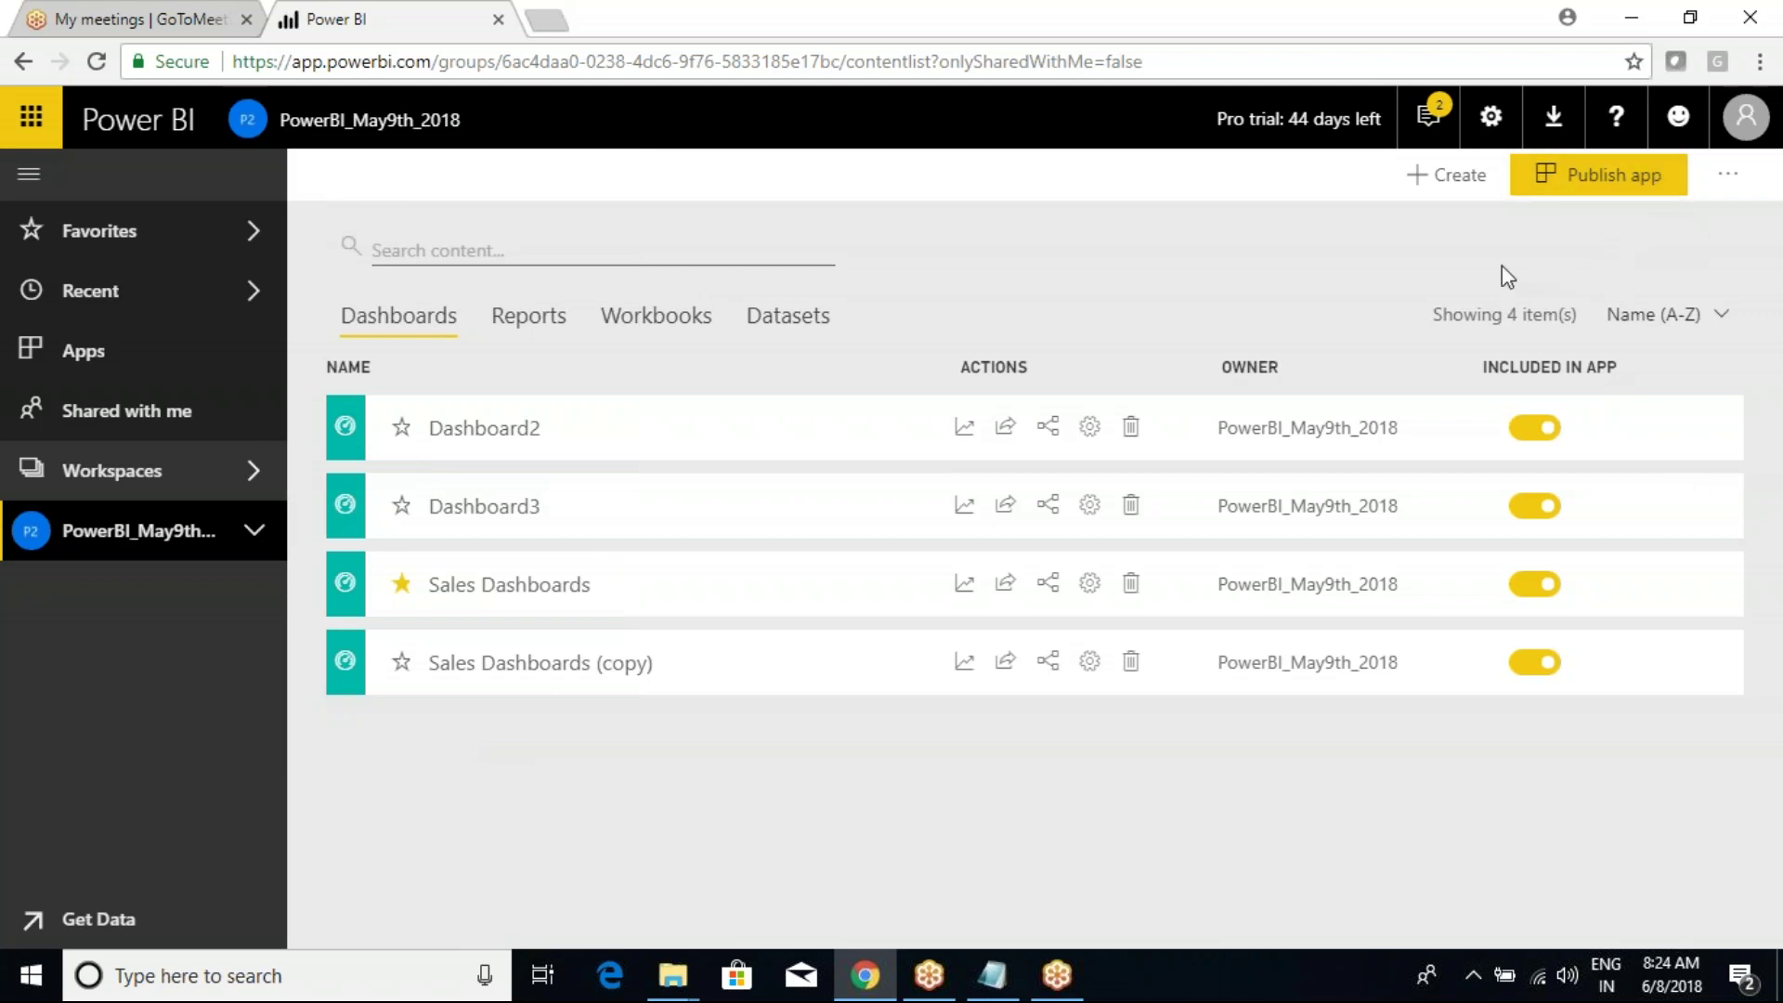
Step: Look over the content types that can be created in this workspace, opening the new dashboard form and cancelling it
left_click(1451, 176)
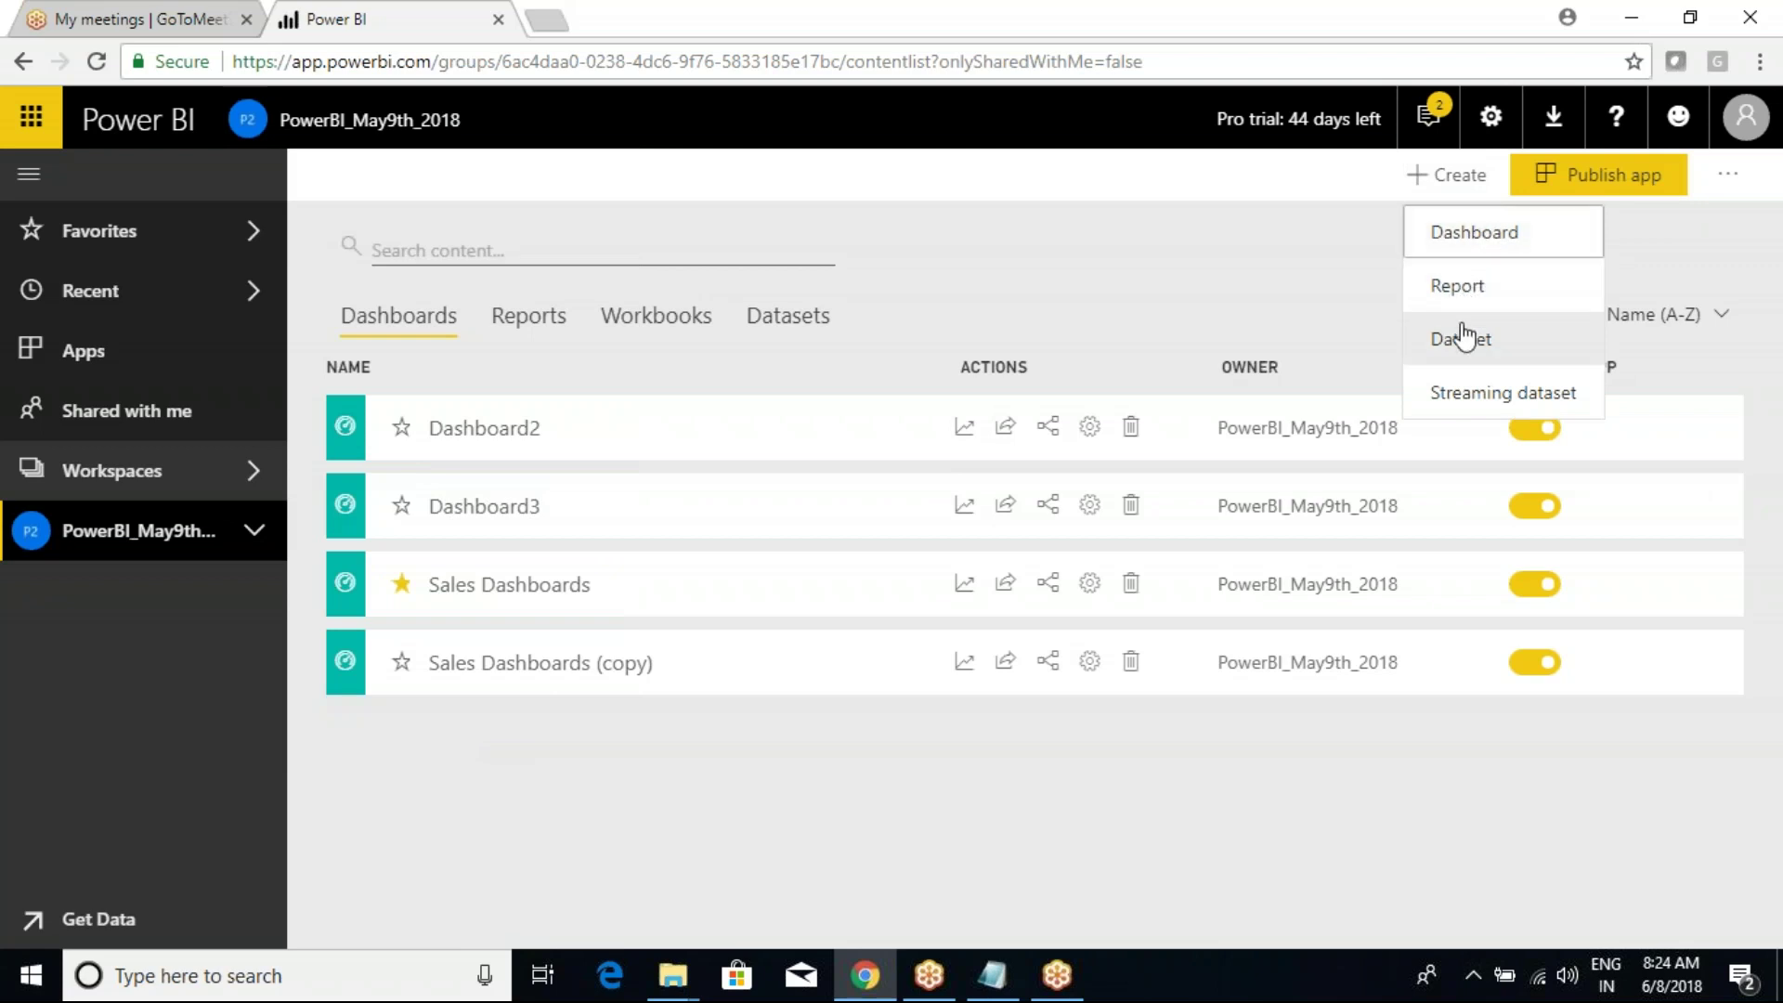
left_click(1484, 243)
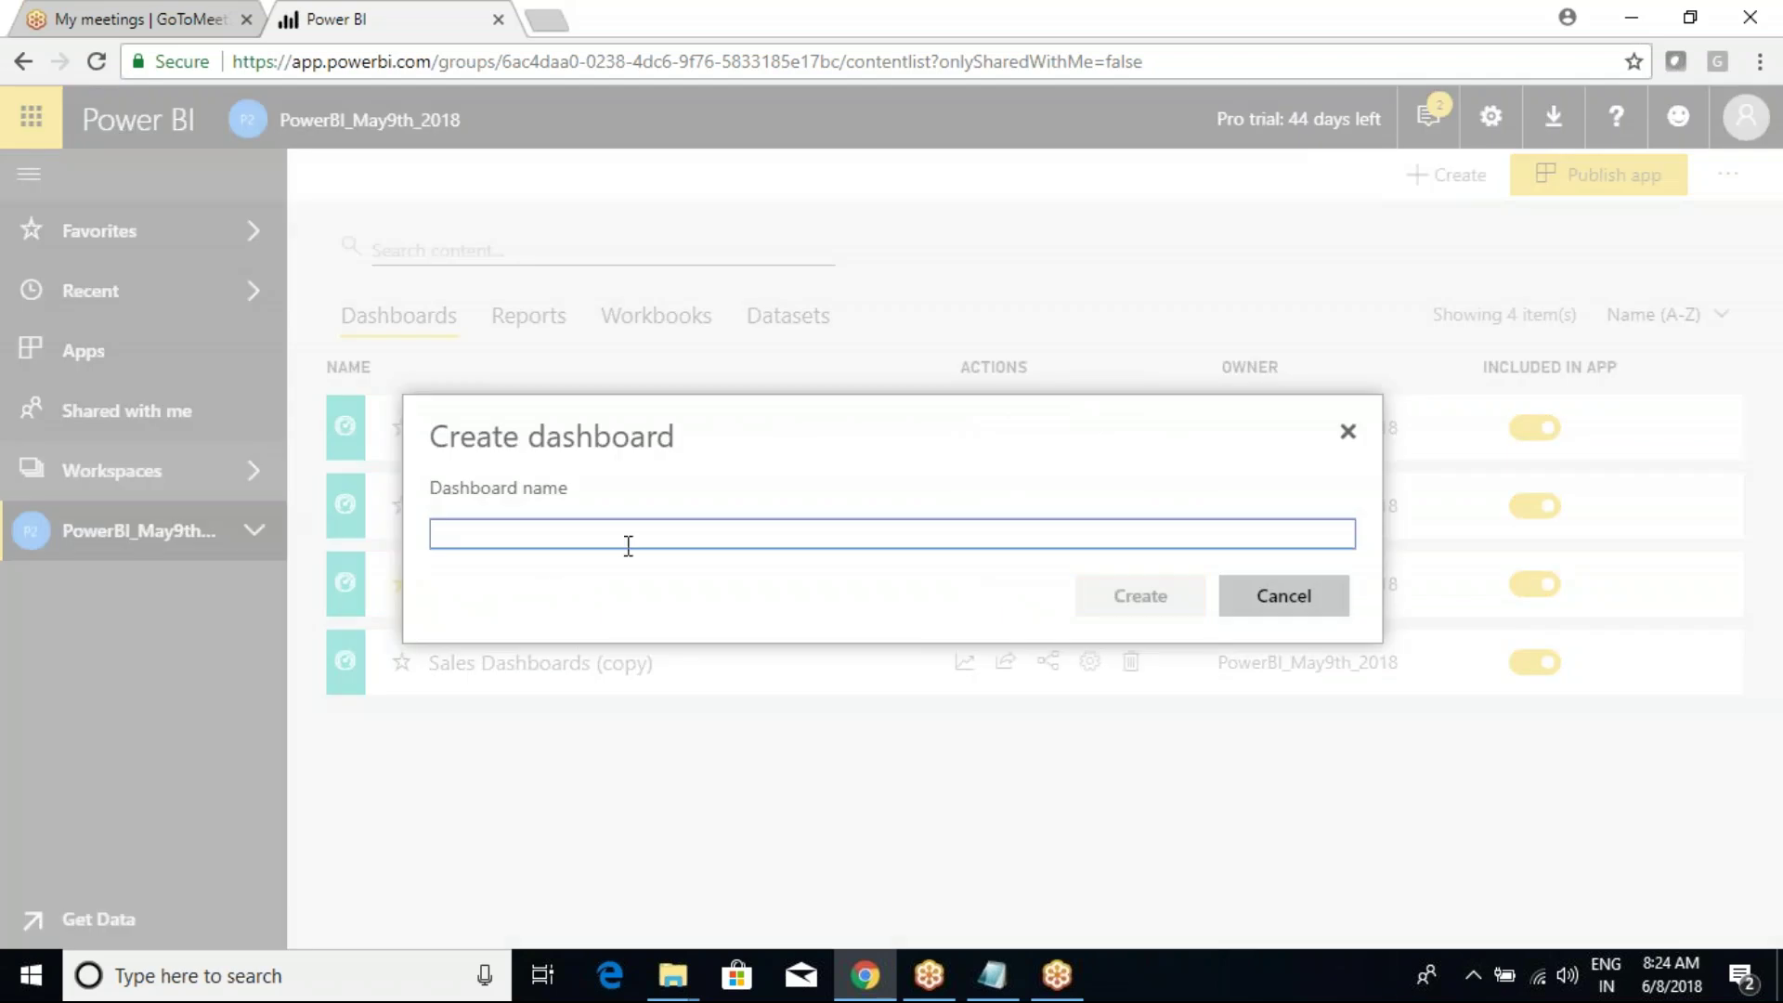
left_click(1284, 595)
left_click(1468, 181)
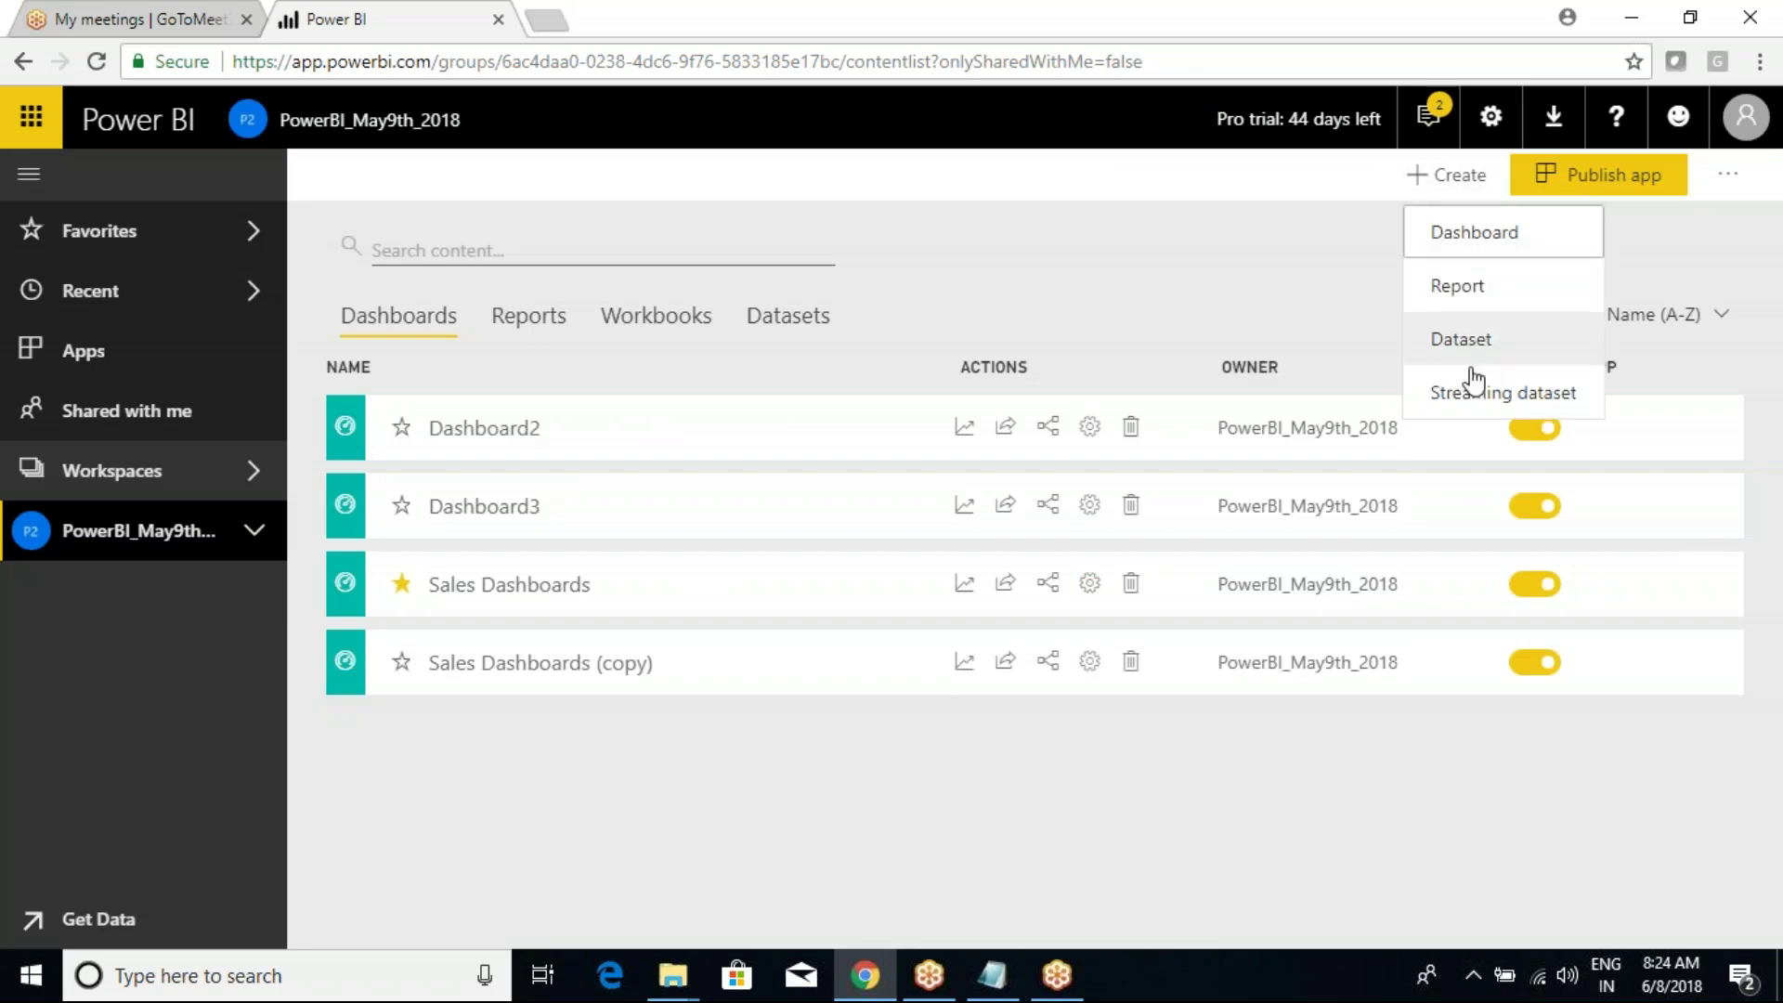
left_click(1289, 207)
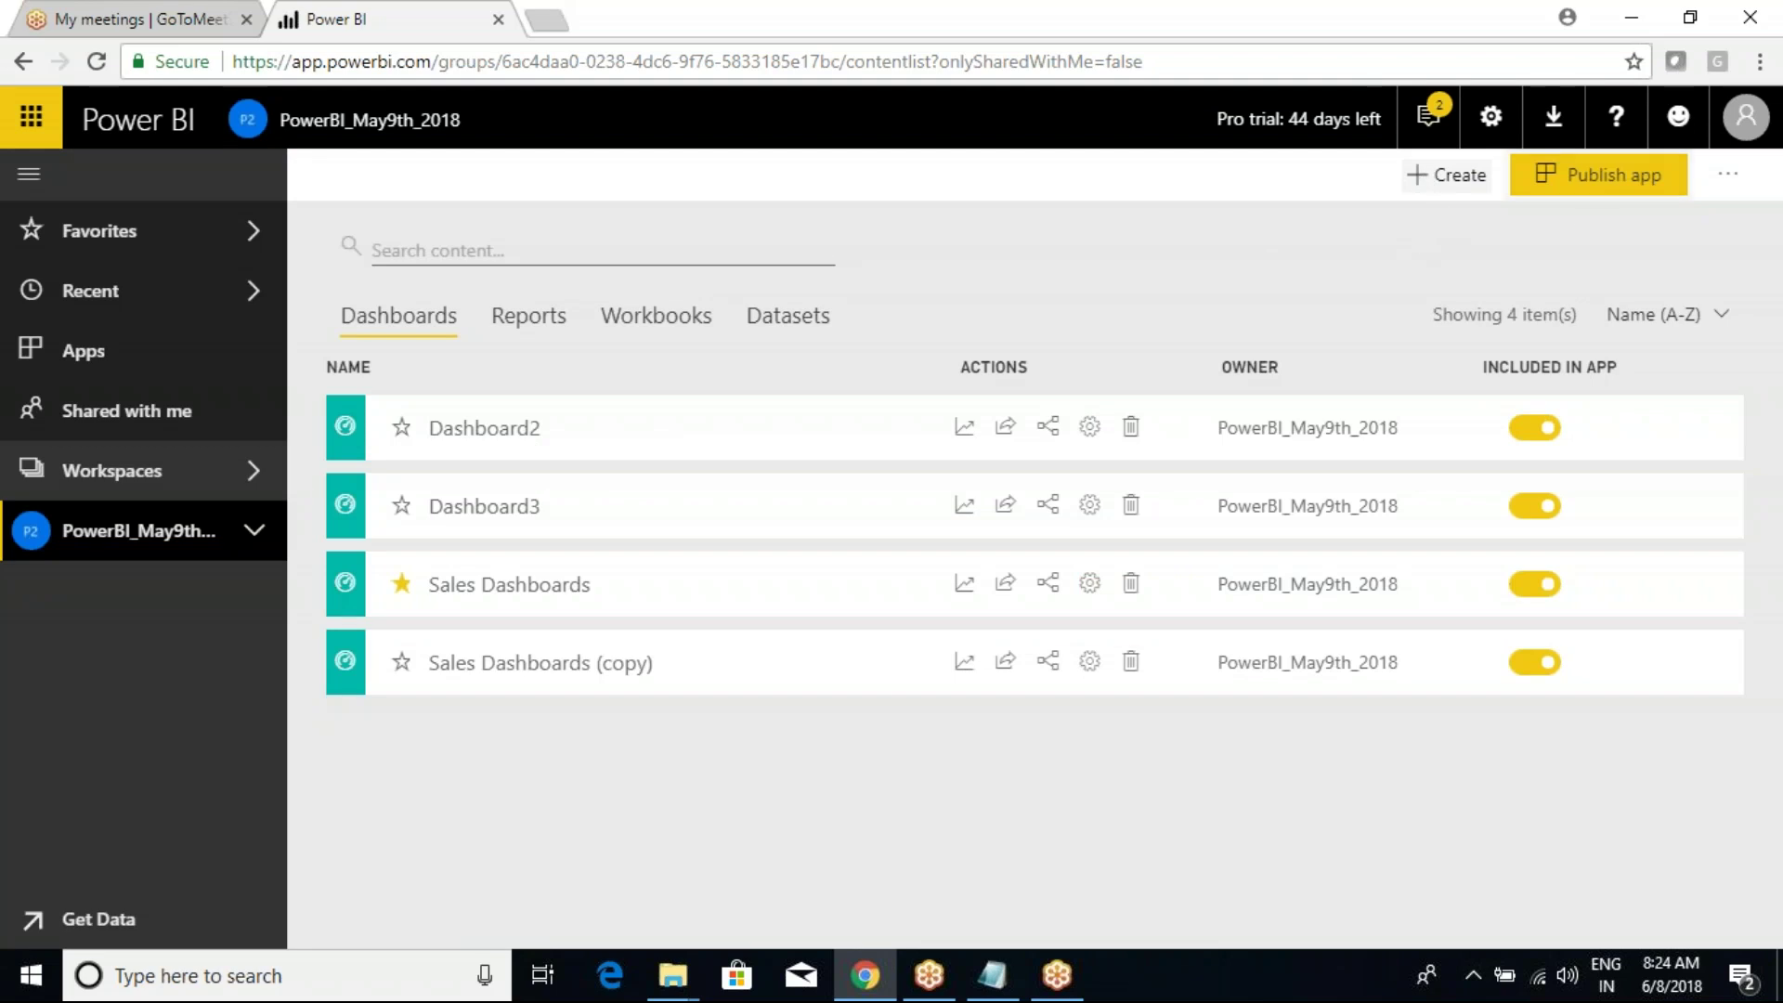
left_click(1445, 181)
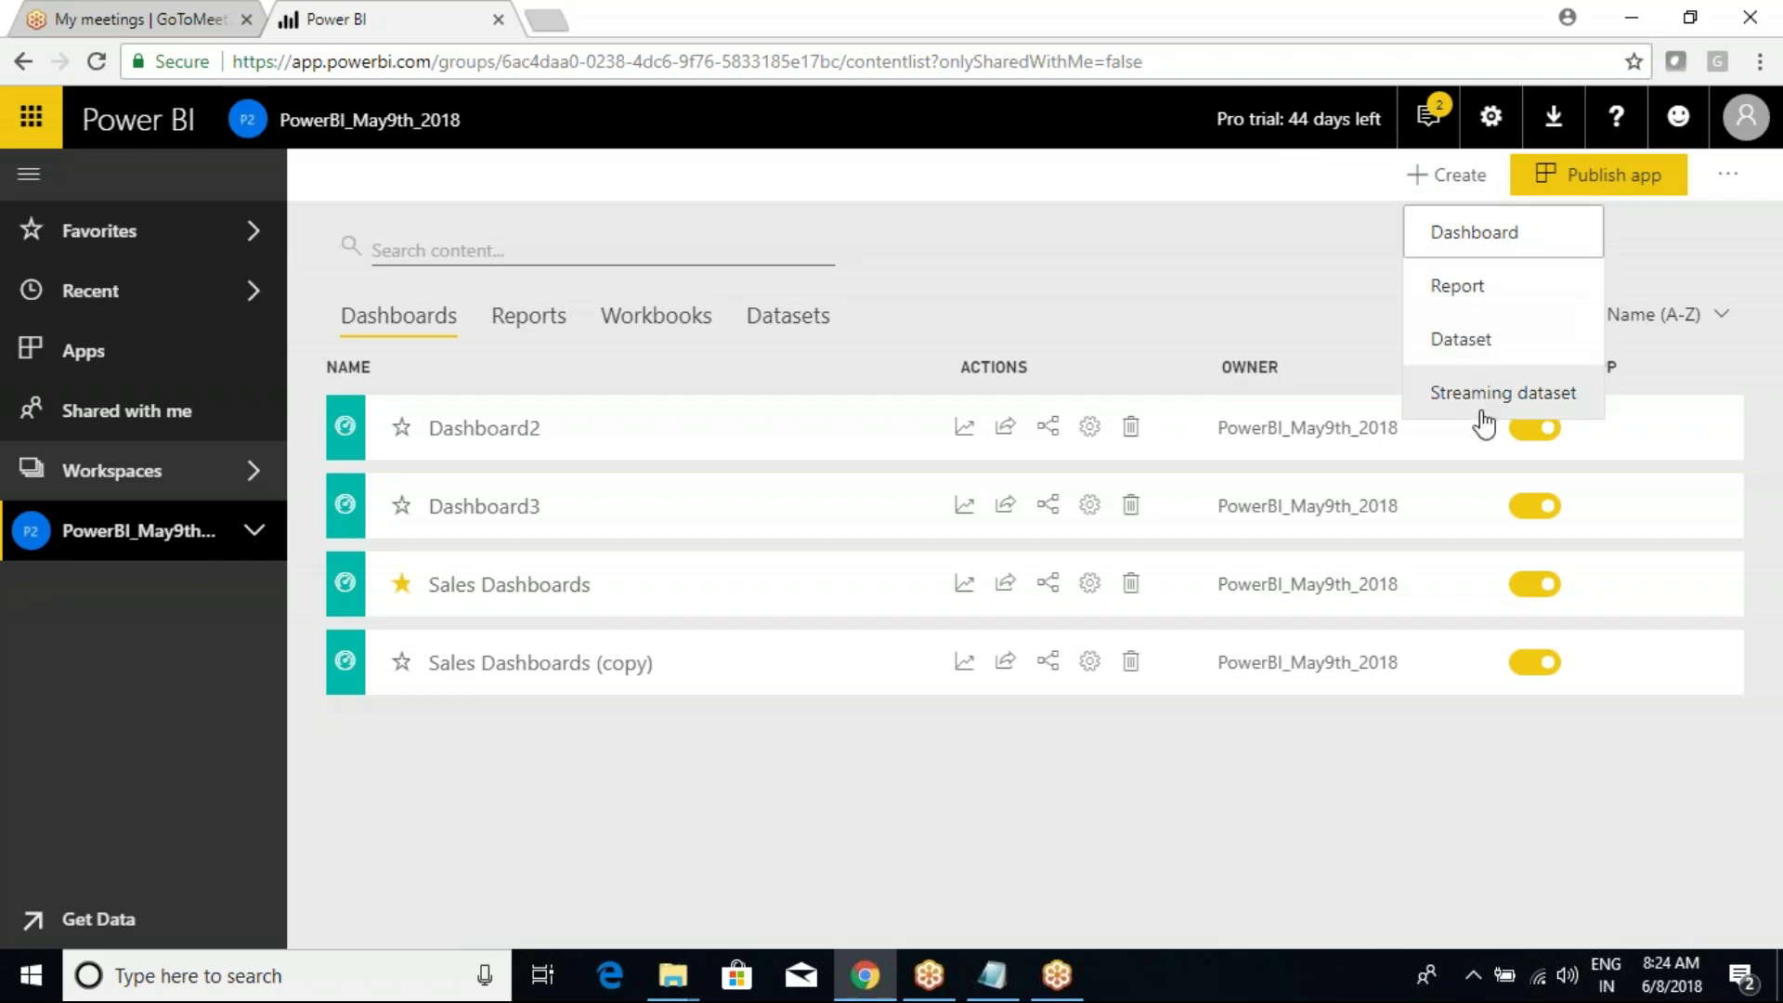
Step: Start publishing the workspace as an app and enter the description "Creating App with Sales Dashboards."
left_click(1617, 186)
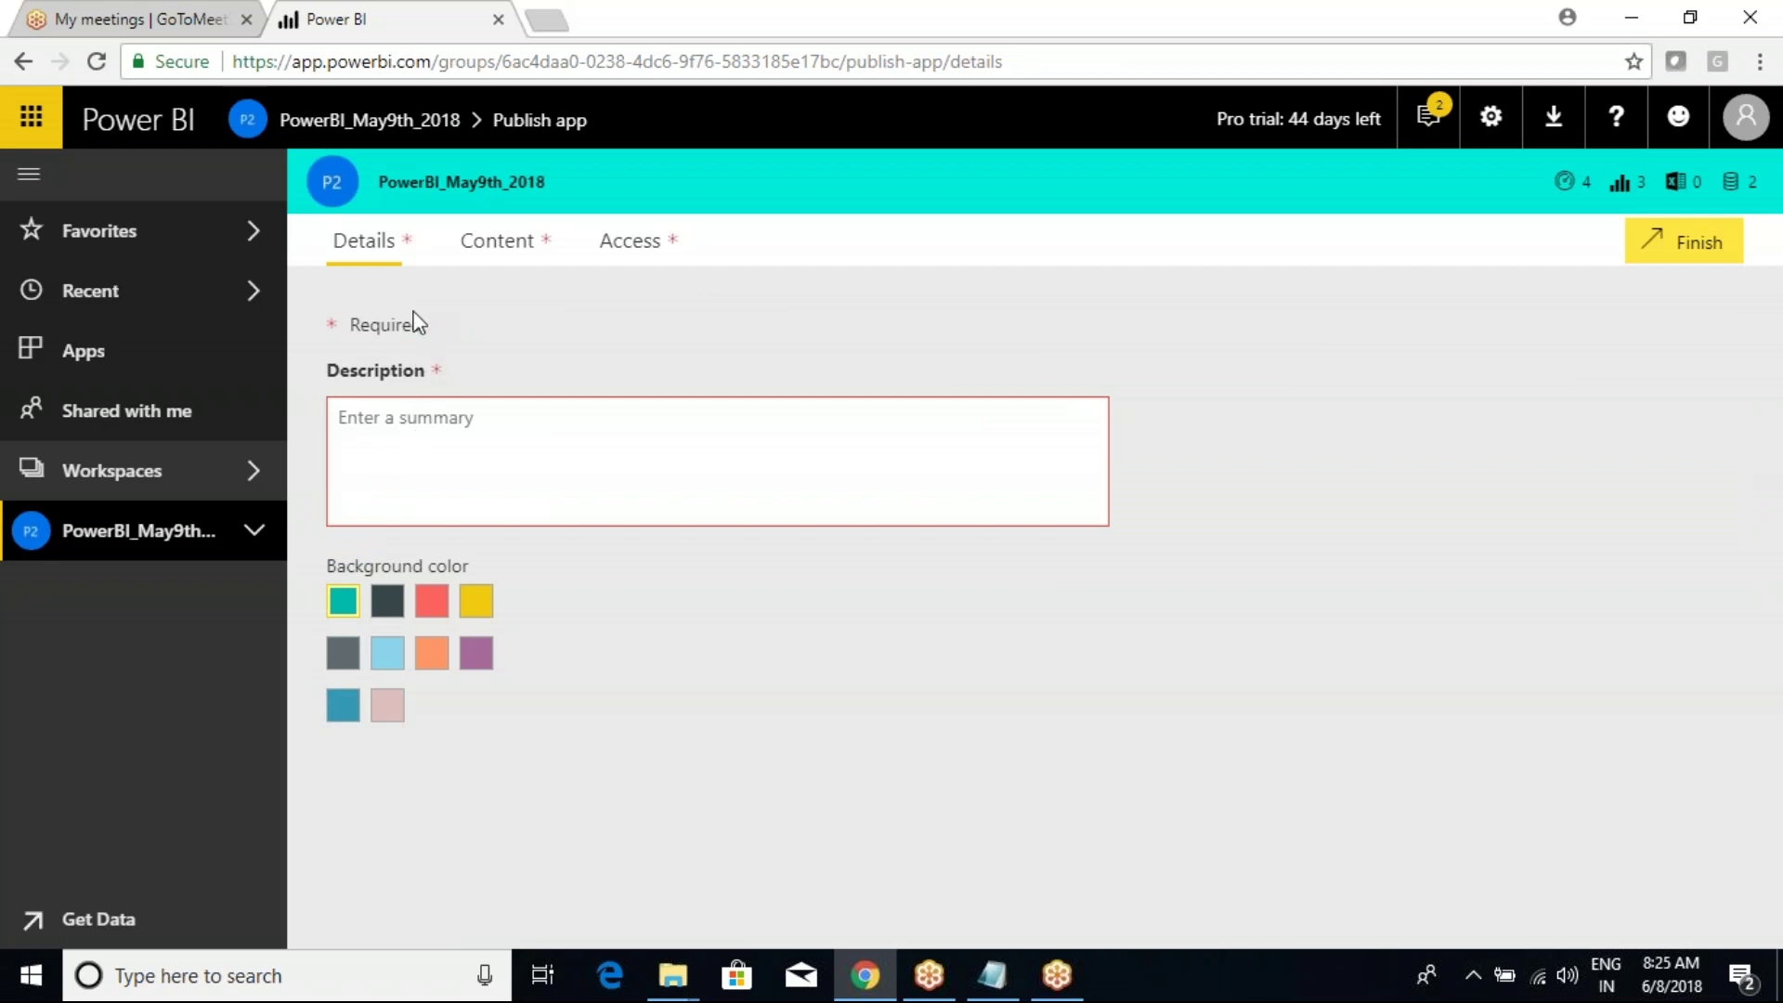
left_click(370, 255)
type("Creating App ")
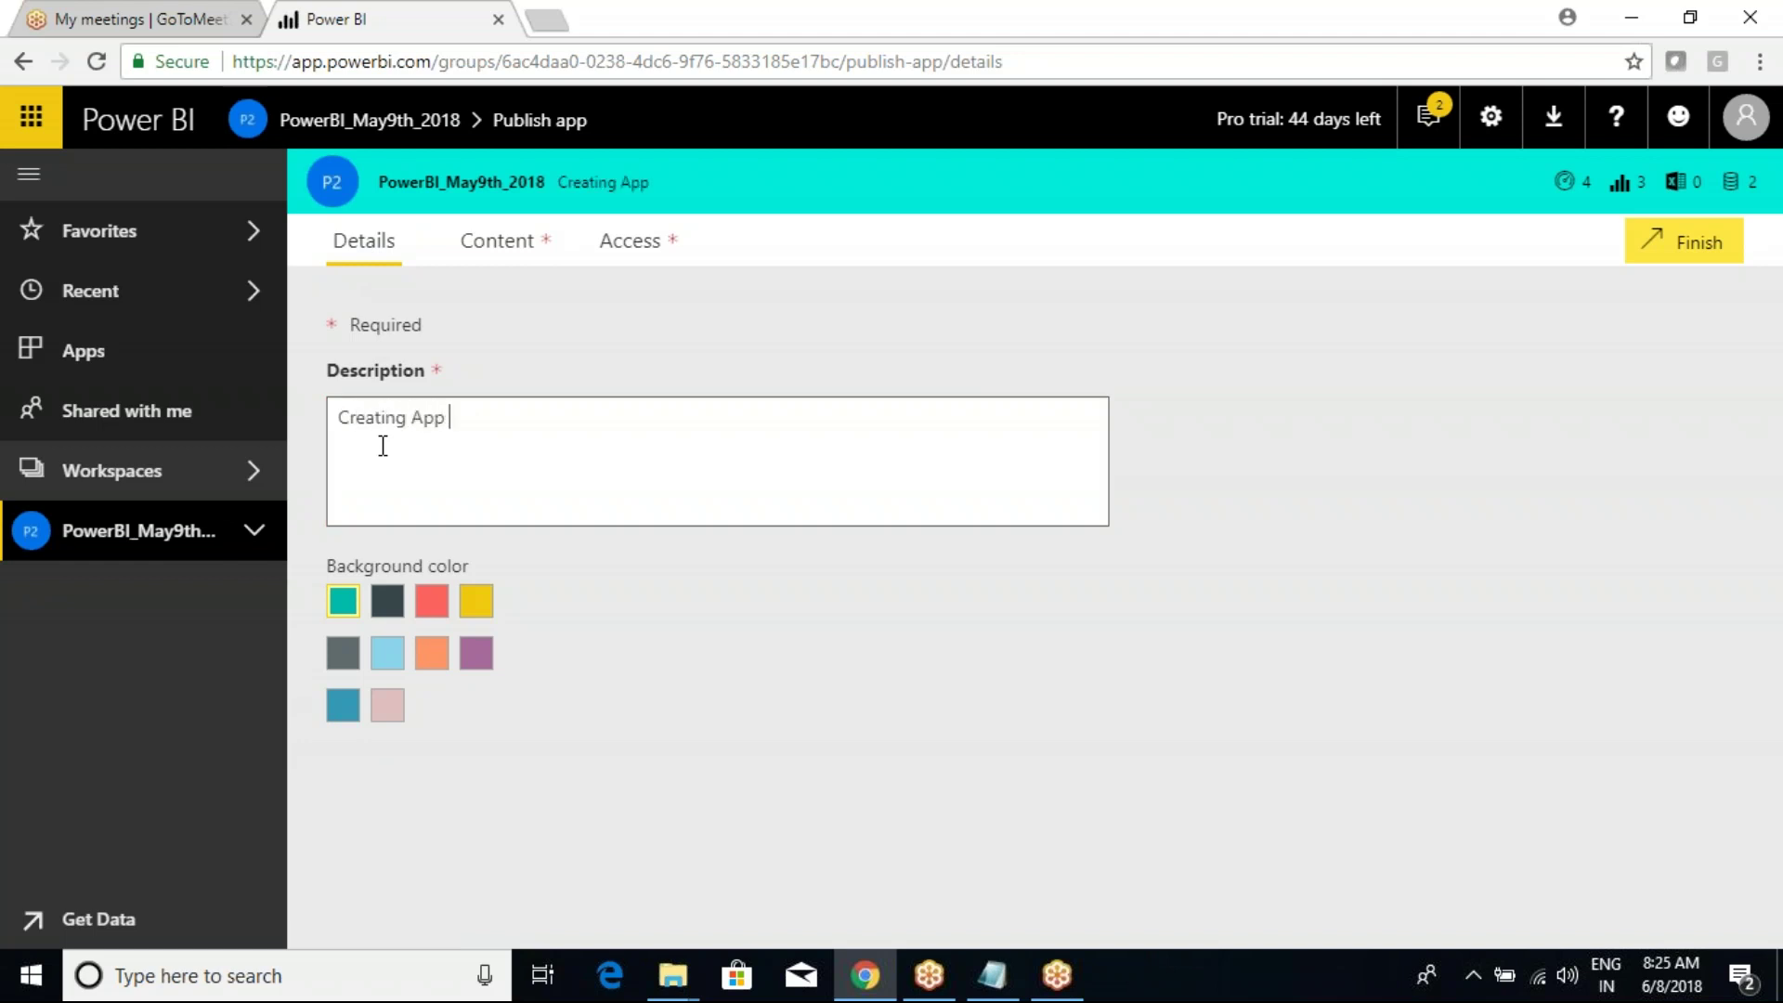
type("with Sales ")
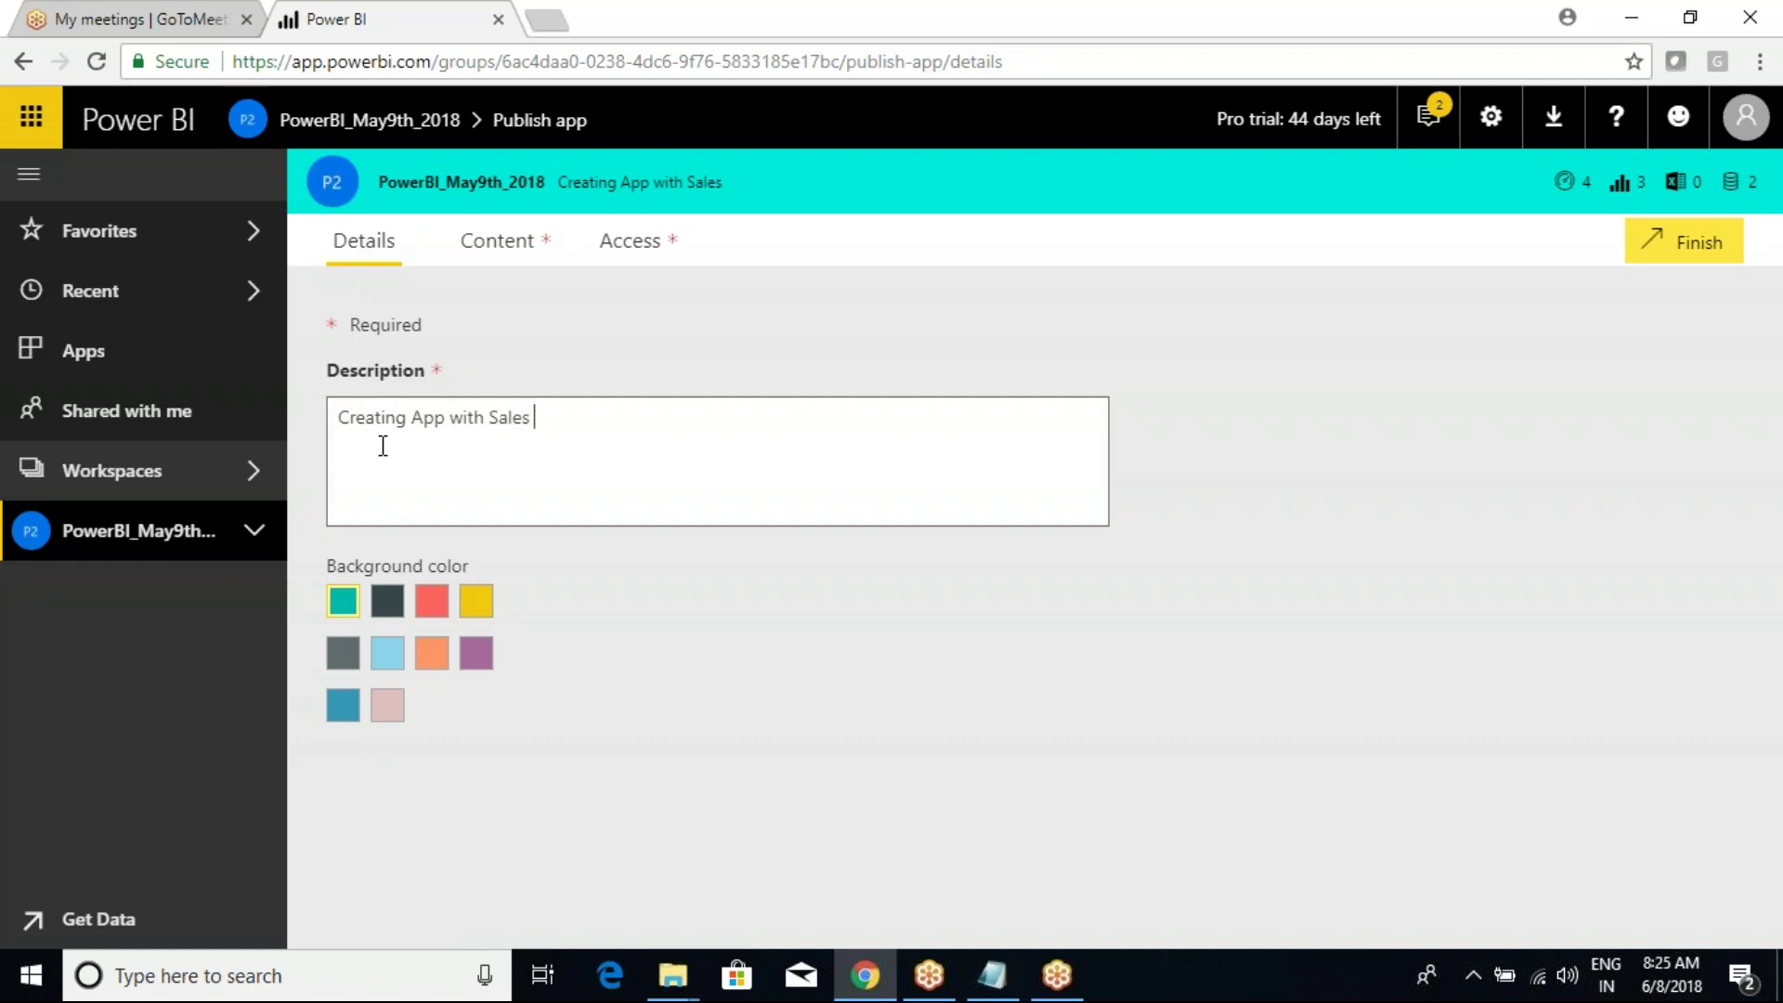
type("Dashboards.")
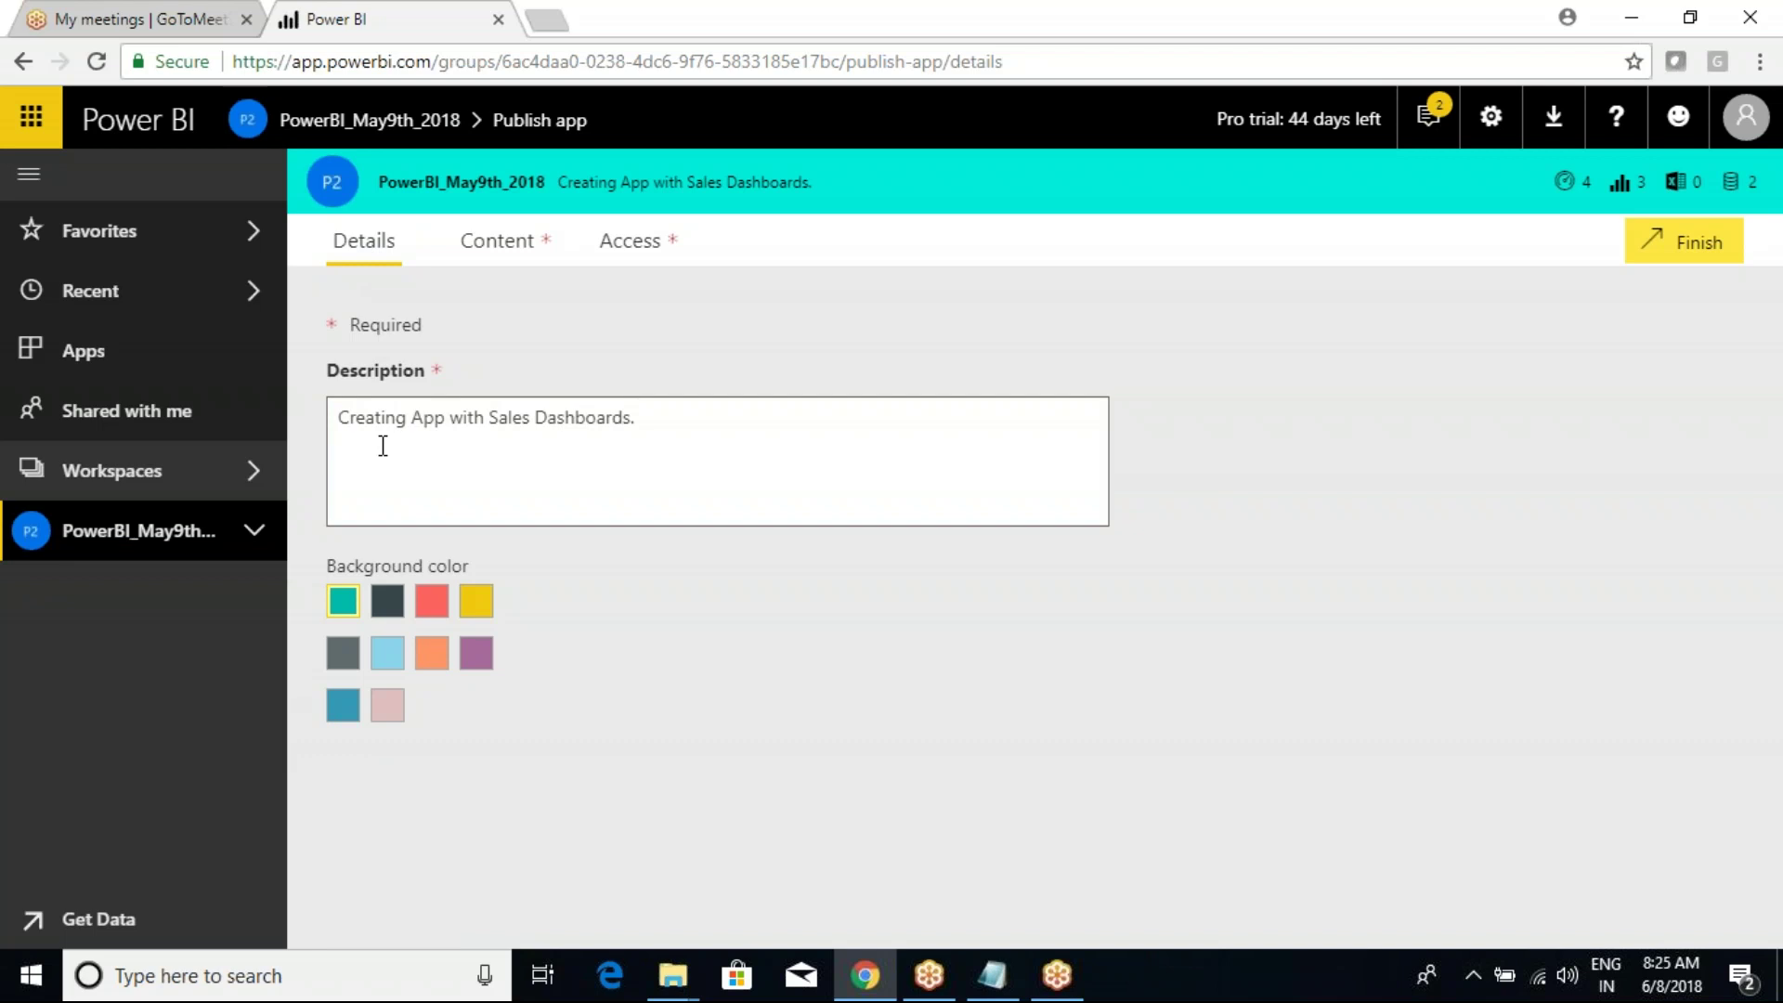
Step: Set the app landing page to specific content, choosing Sales Dashboards (dashboard)
left_click(489, 247)
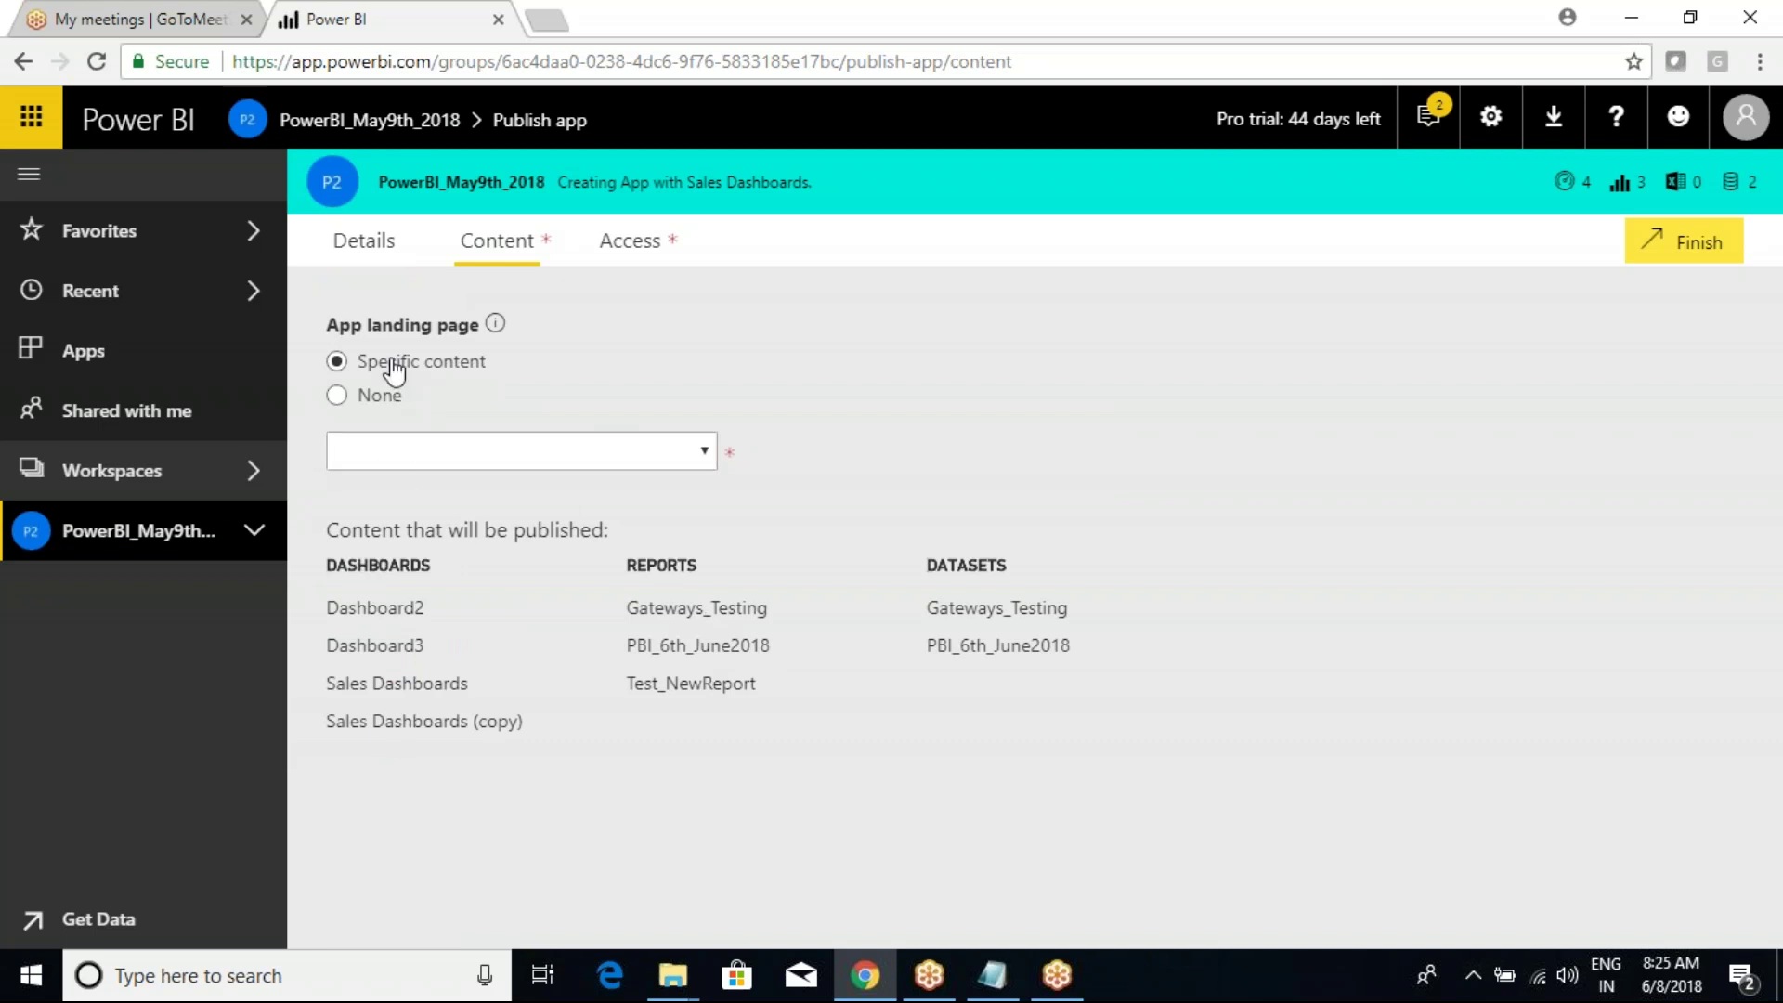
left_click(365, 398)
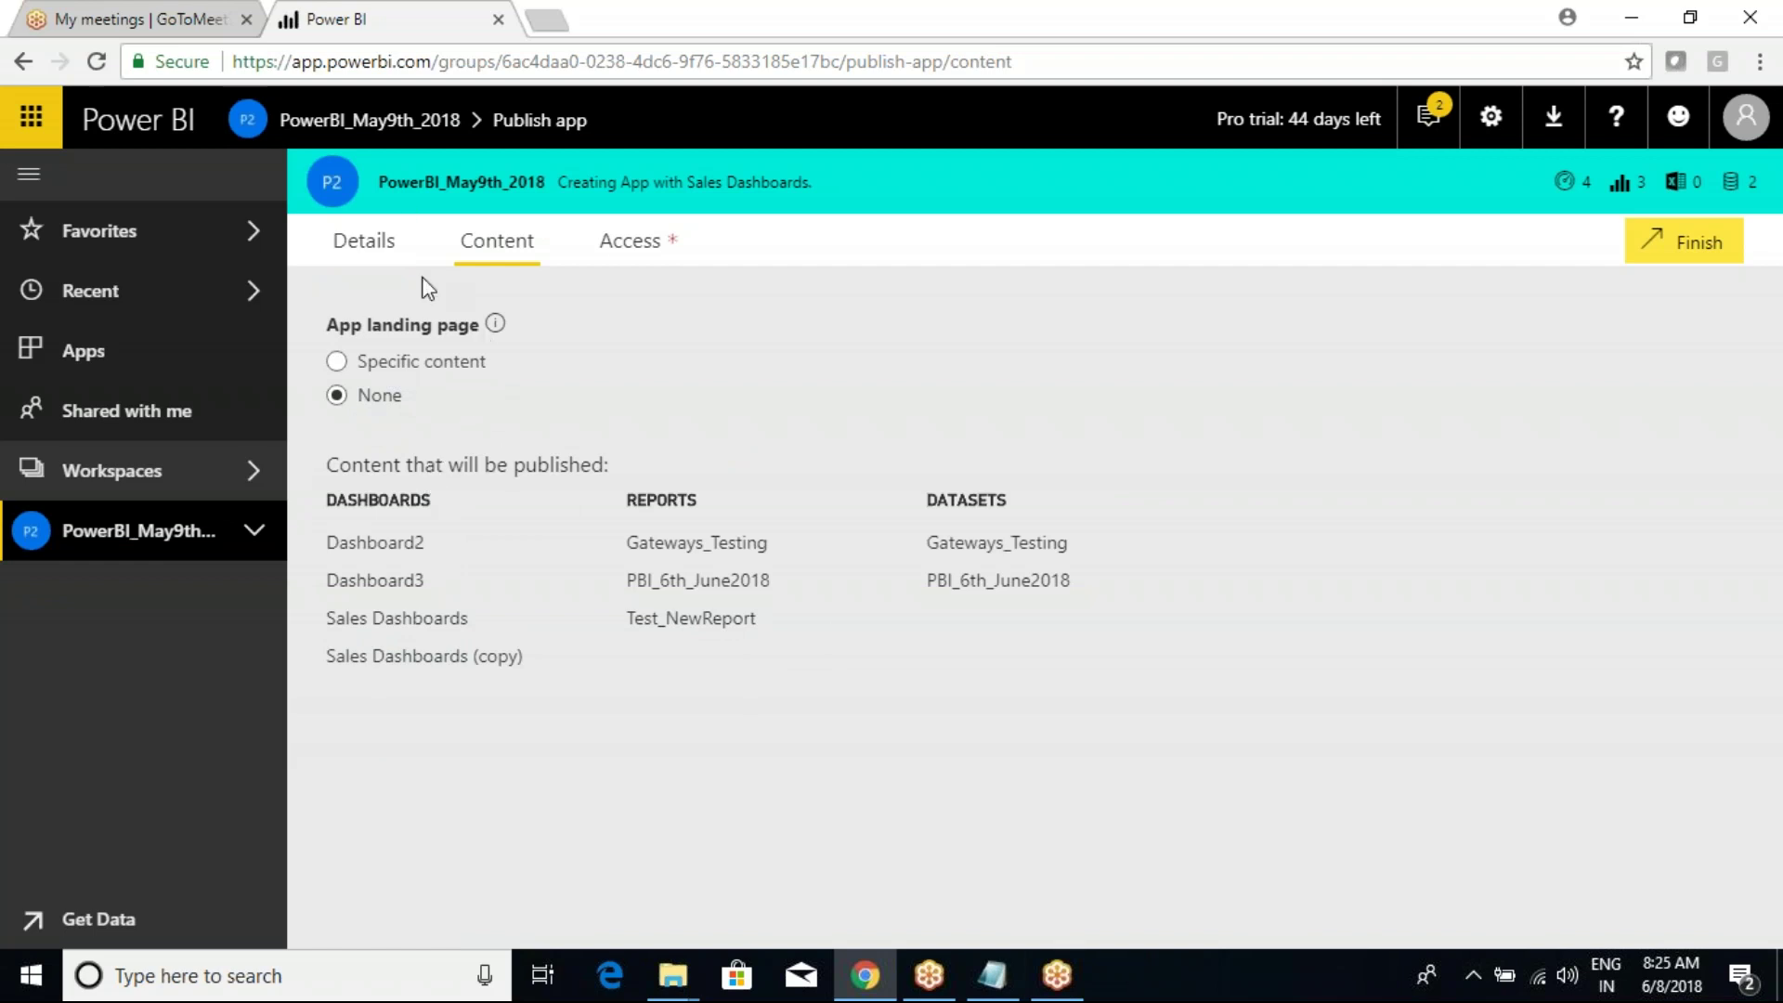
left_click(374, 249)
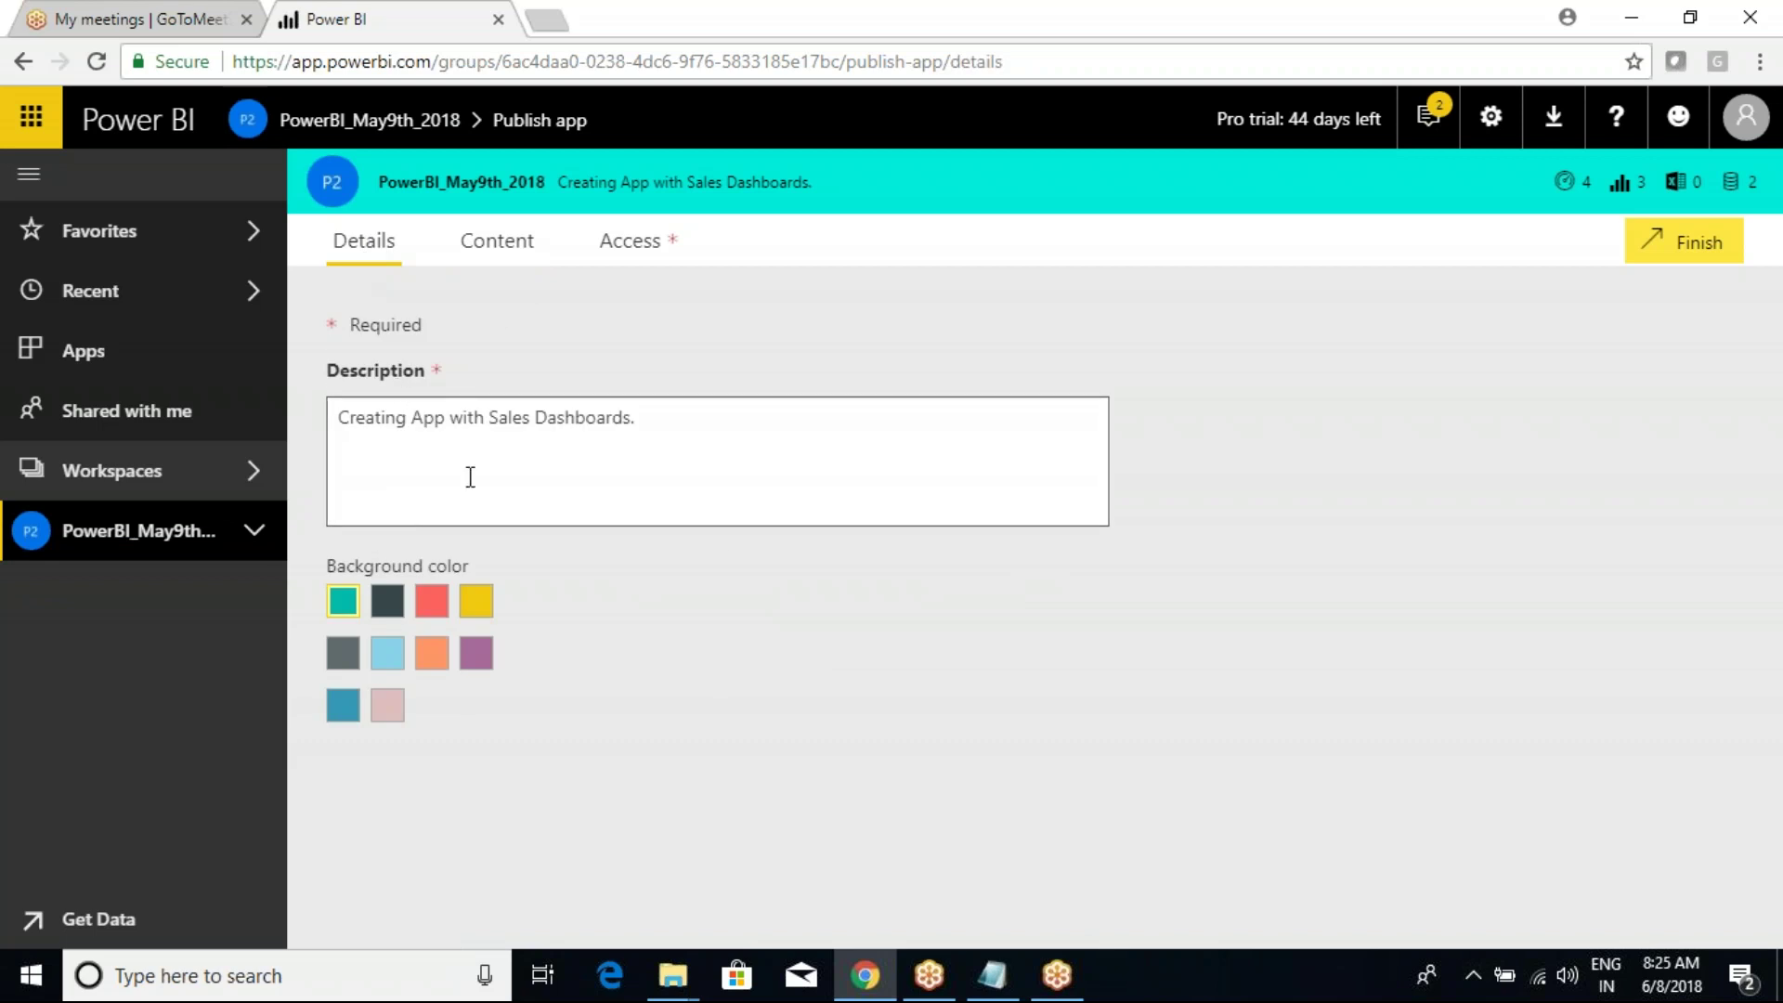
left_click(498, 249)
left_click(385, 368)
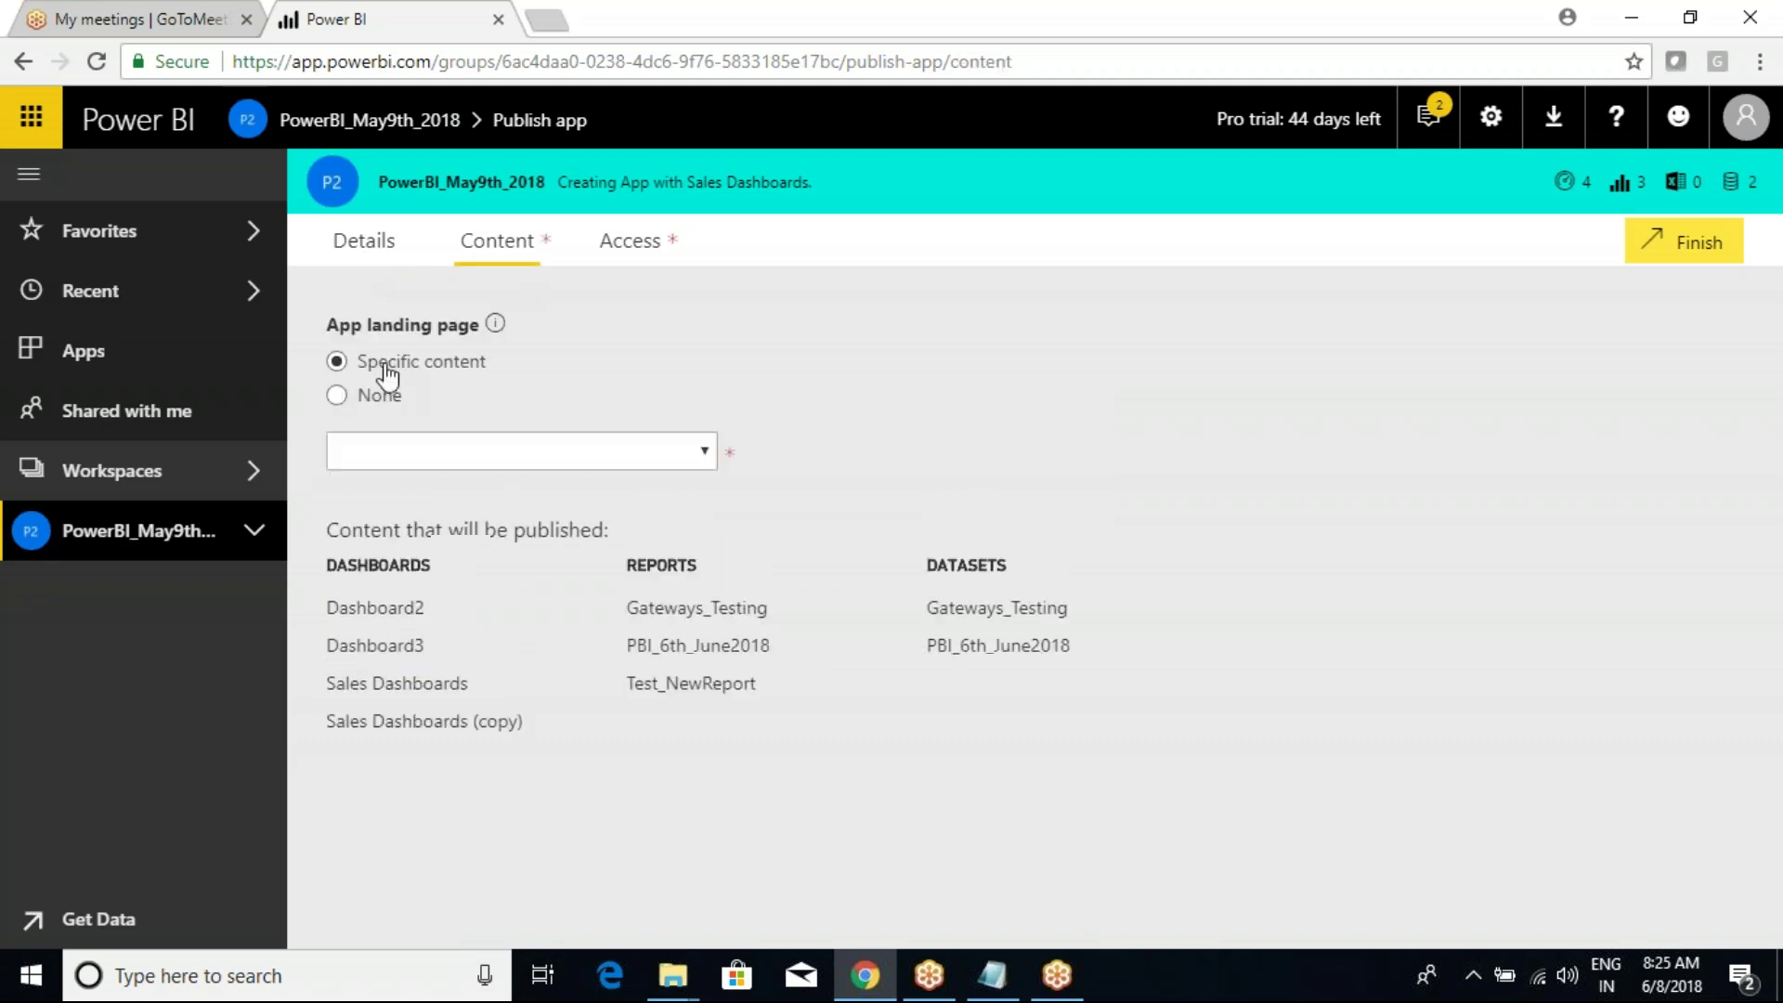
left_click(523, 448)
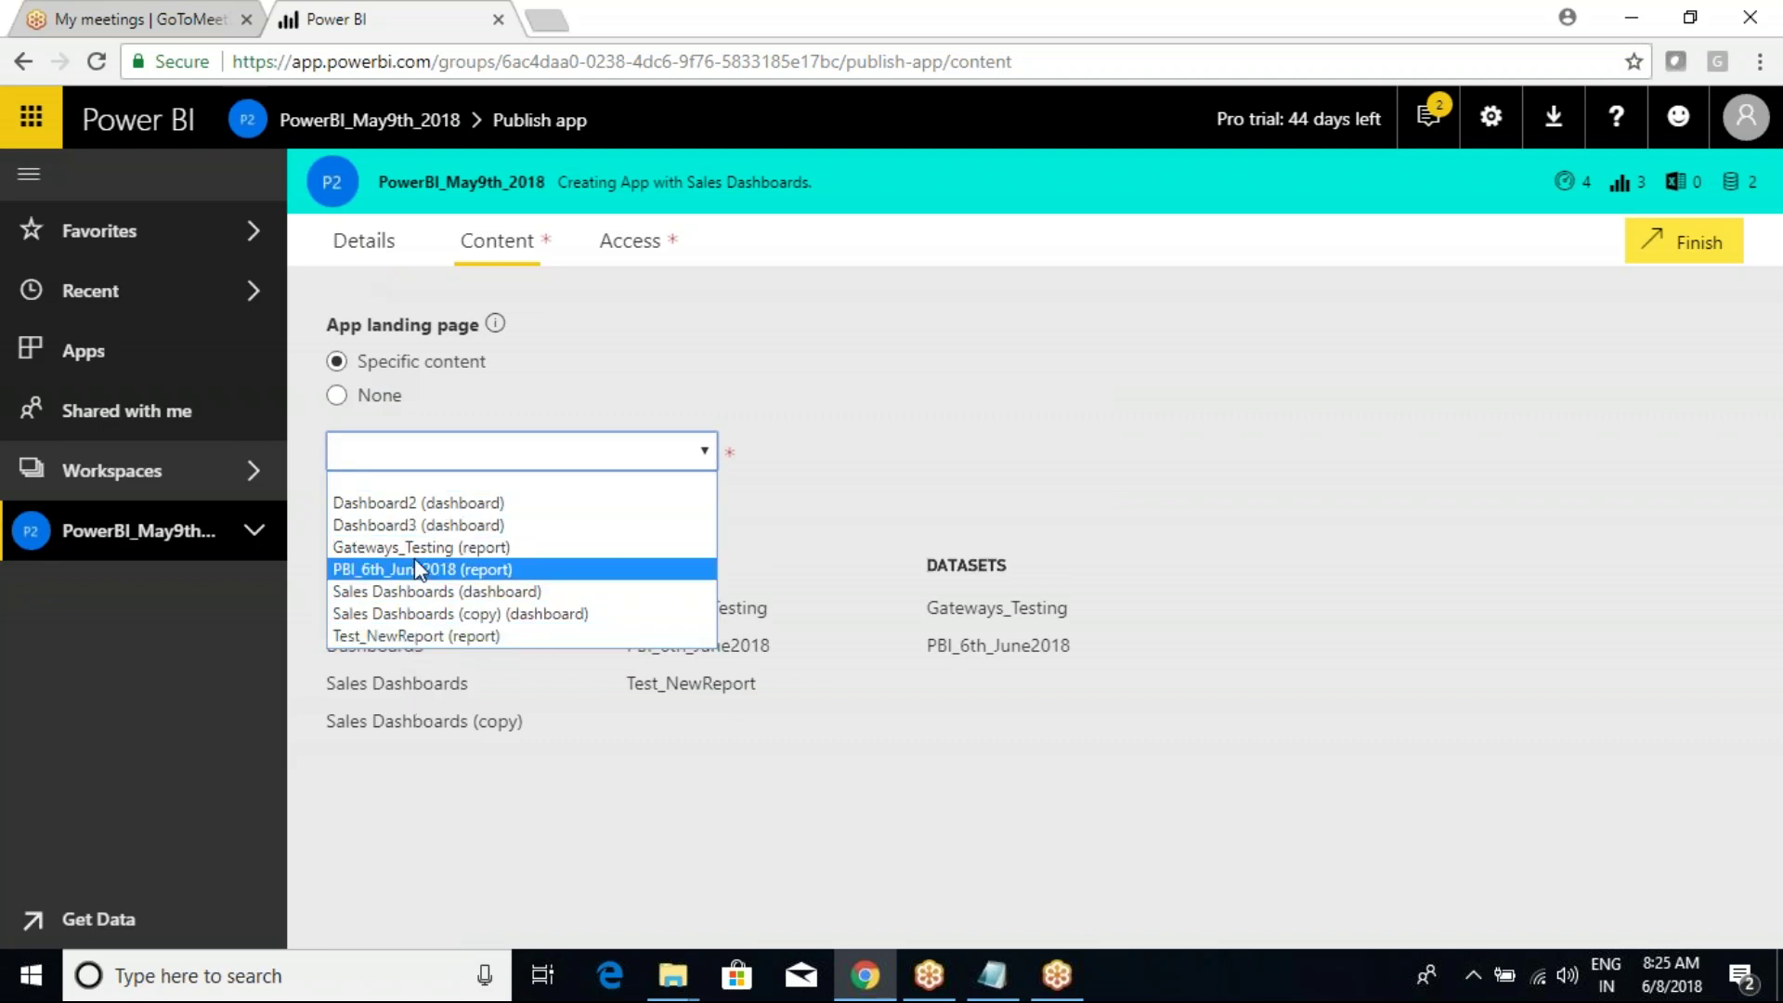
left_click(428, 592)
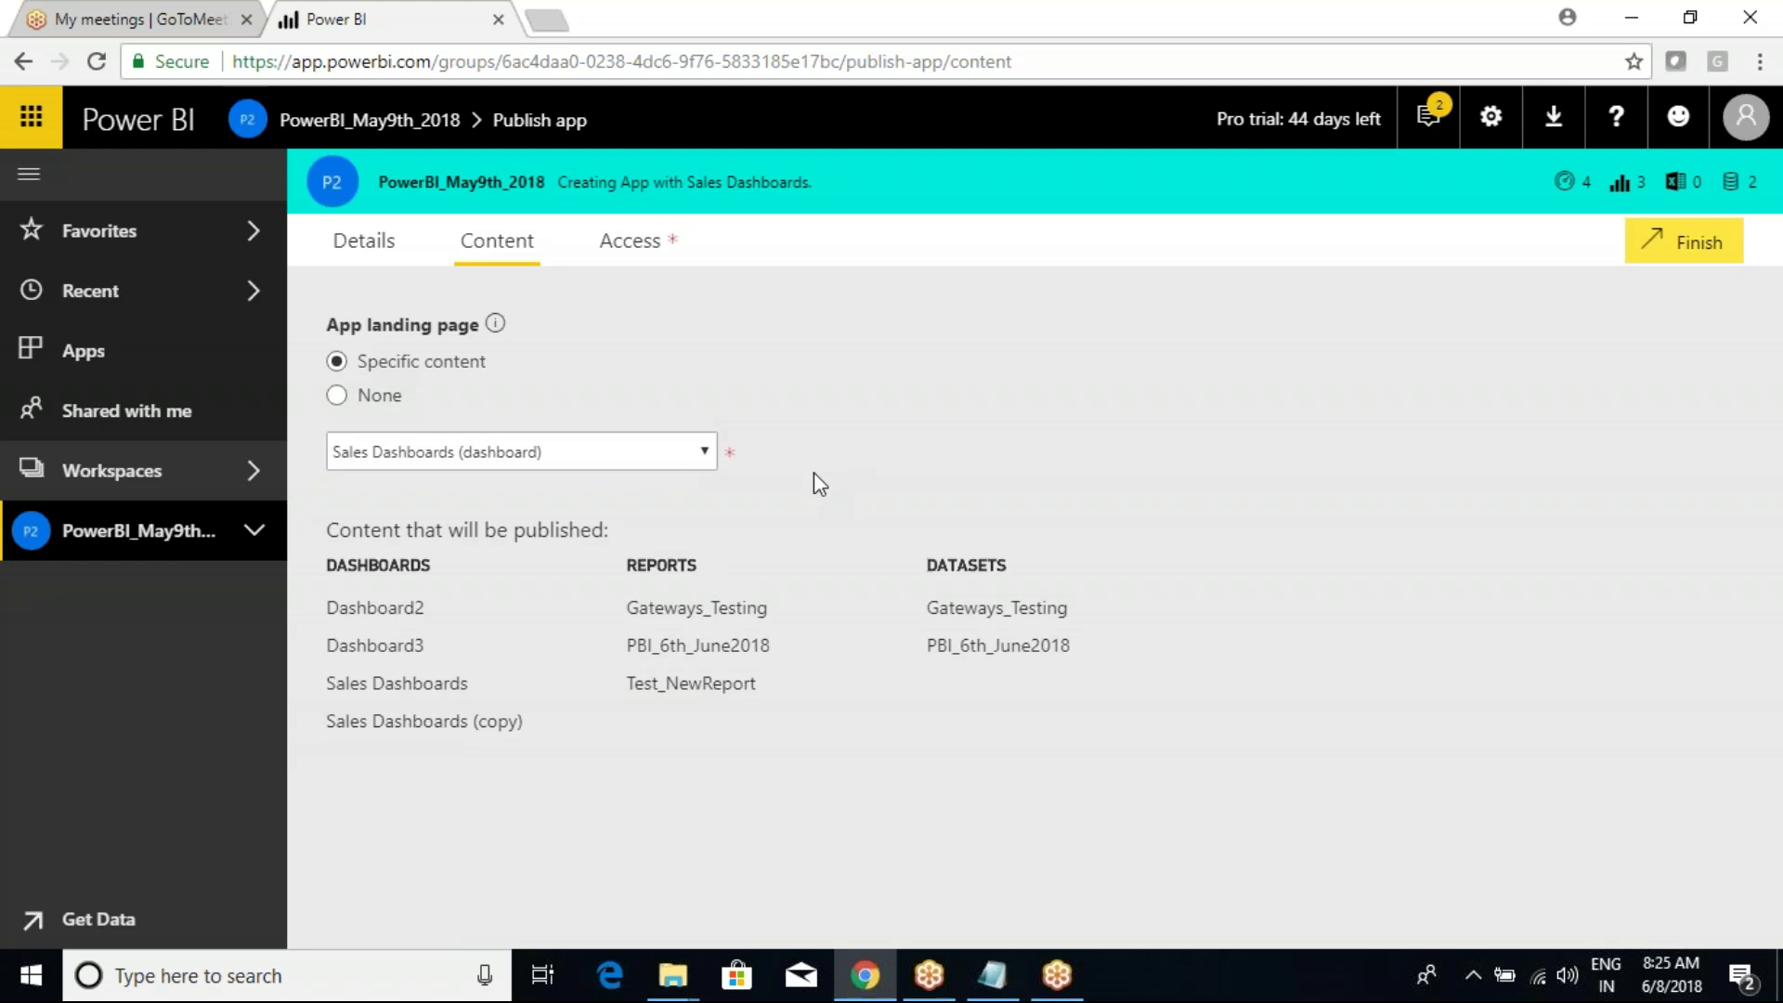
Step: Examine the content that will be published and the landing page choices, keeping Sales Dashboards (dashboard) selected
mouse_move(309, 498)
left_mouse_down()
mouse_move(656, 695)
mouse_move(1150, 800)
left_mouse_up()
left_click_drag(448, 583, 477, 554)
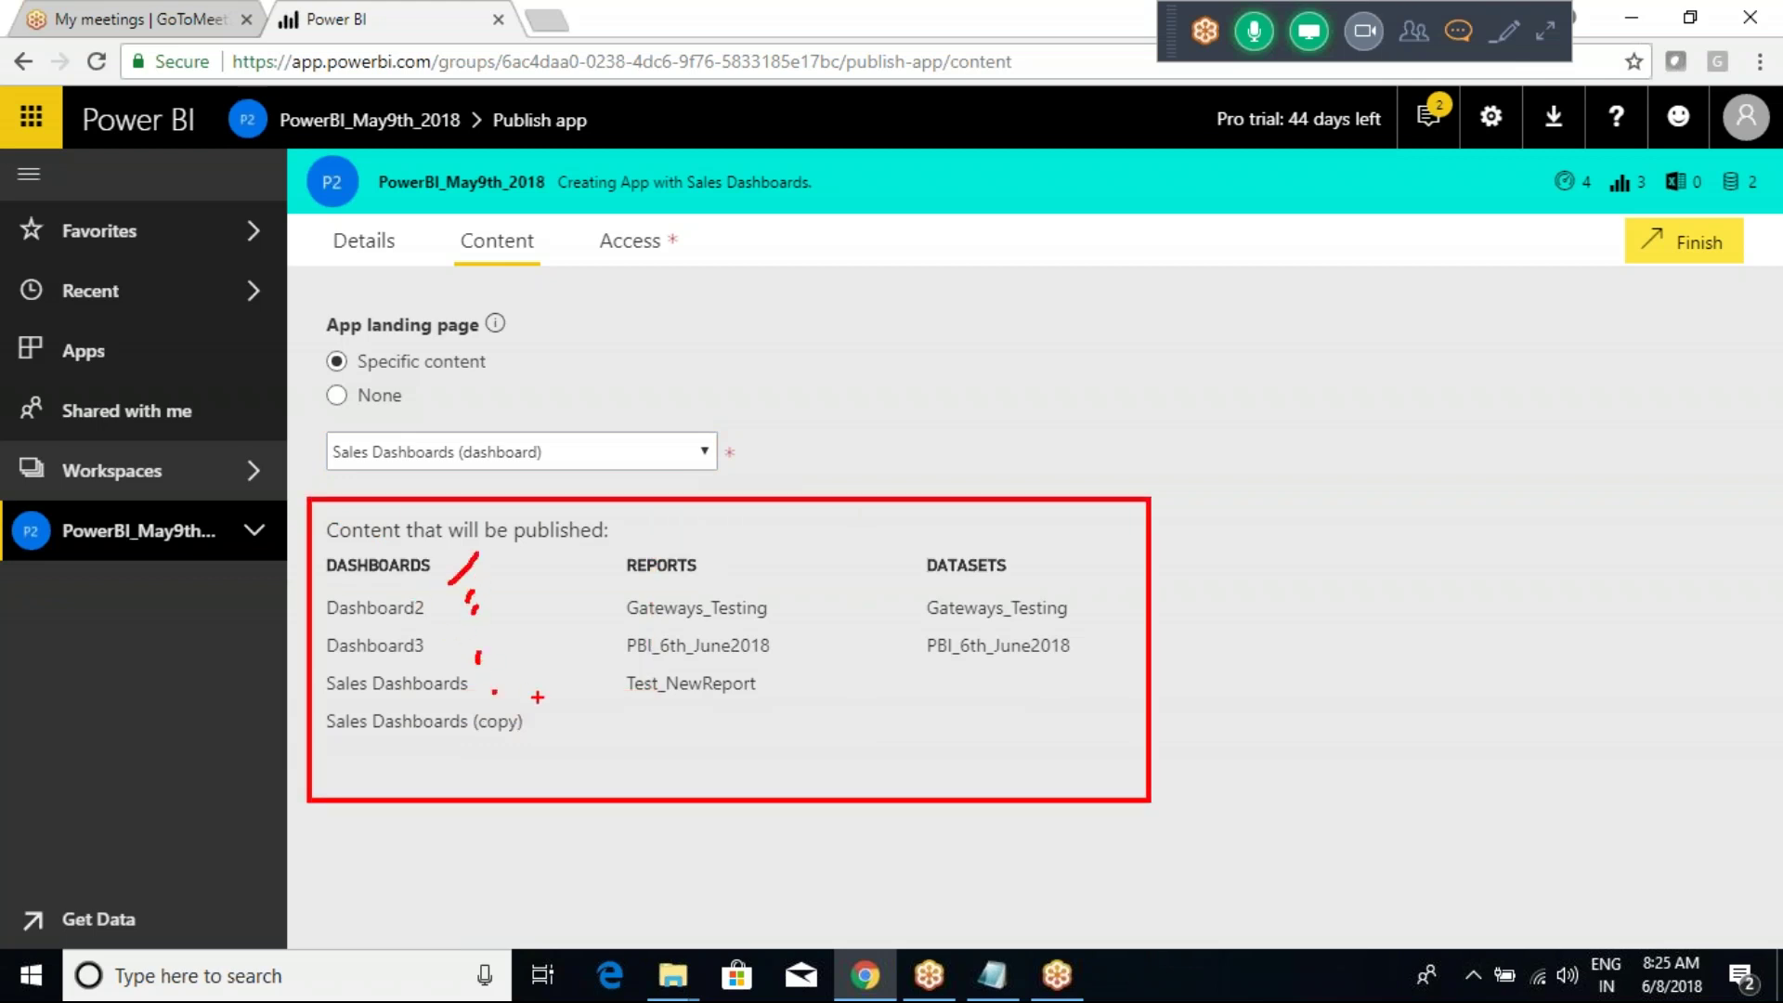
left_click_drag(1029, 603, 1067, 573)
right_click(845, 618)
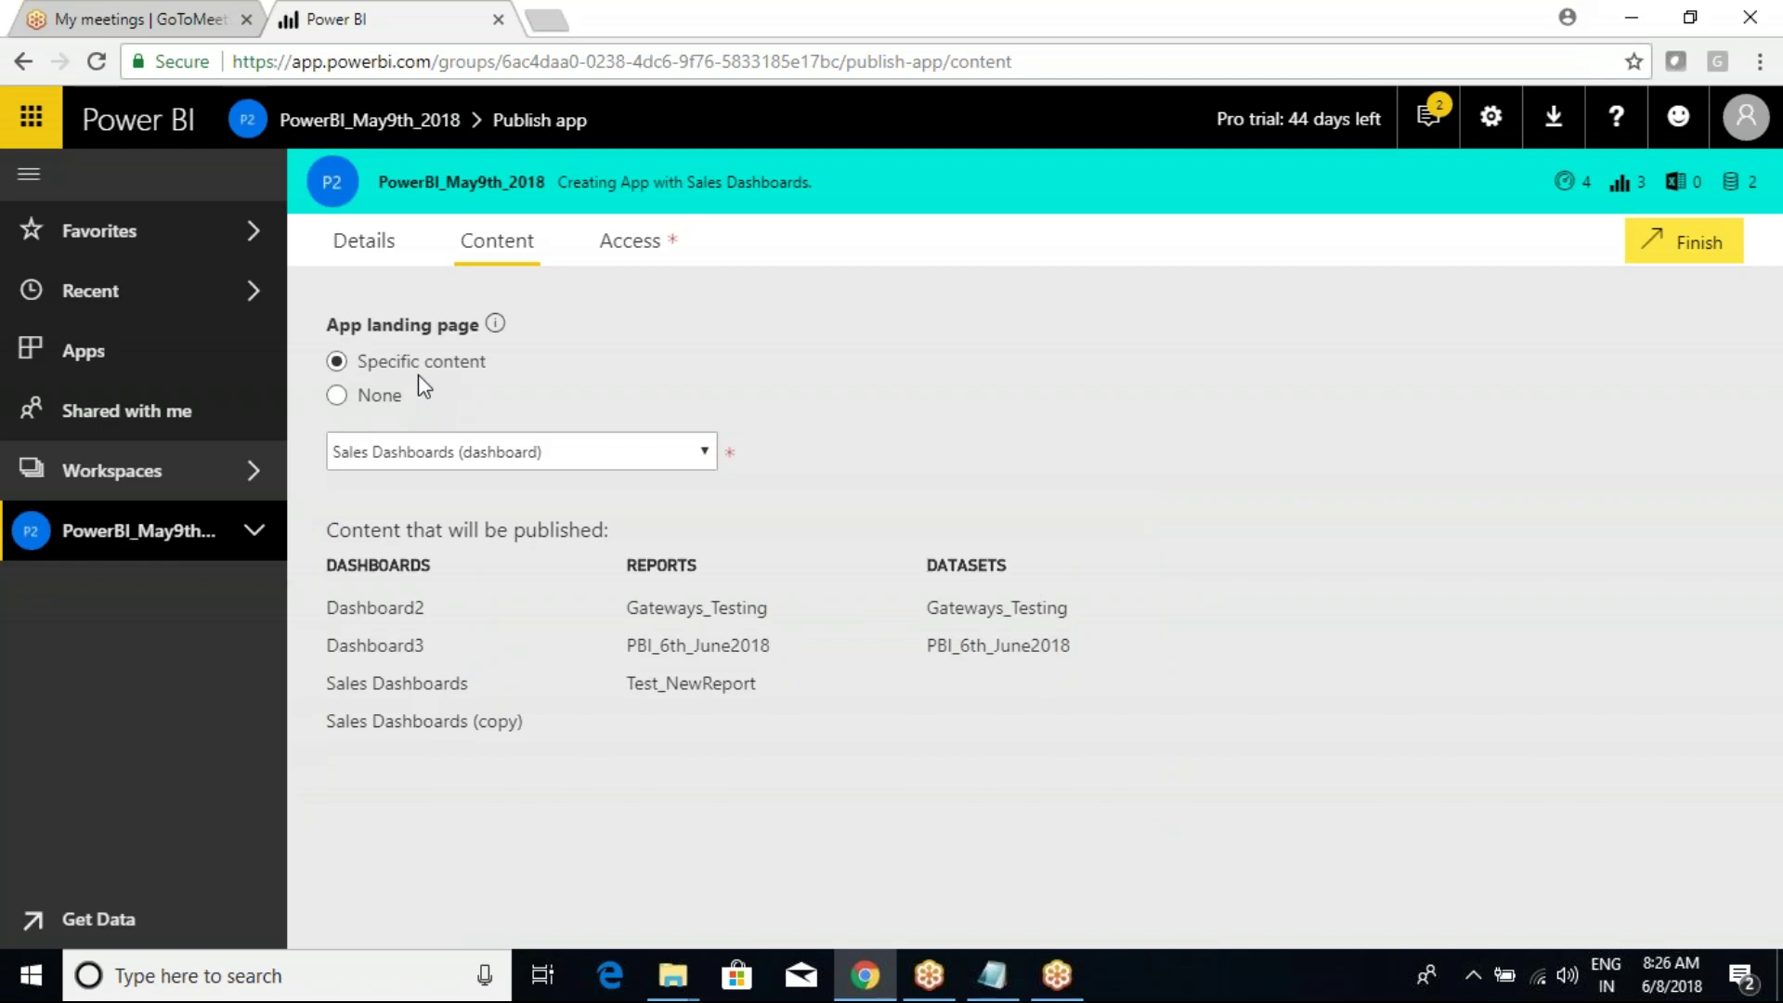
left_click(453, 449)
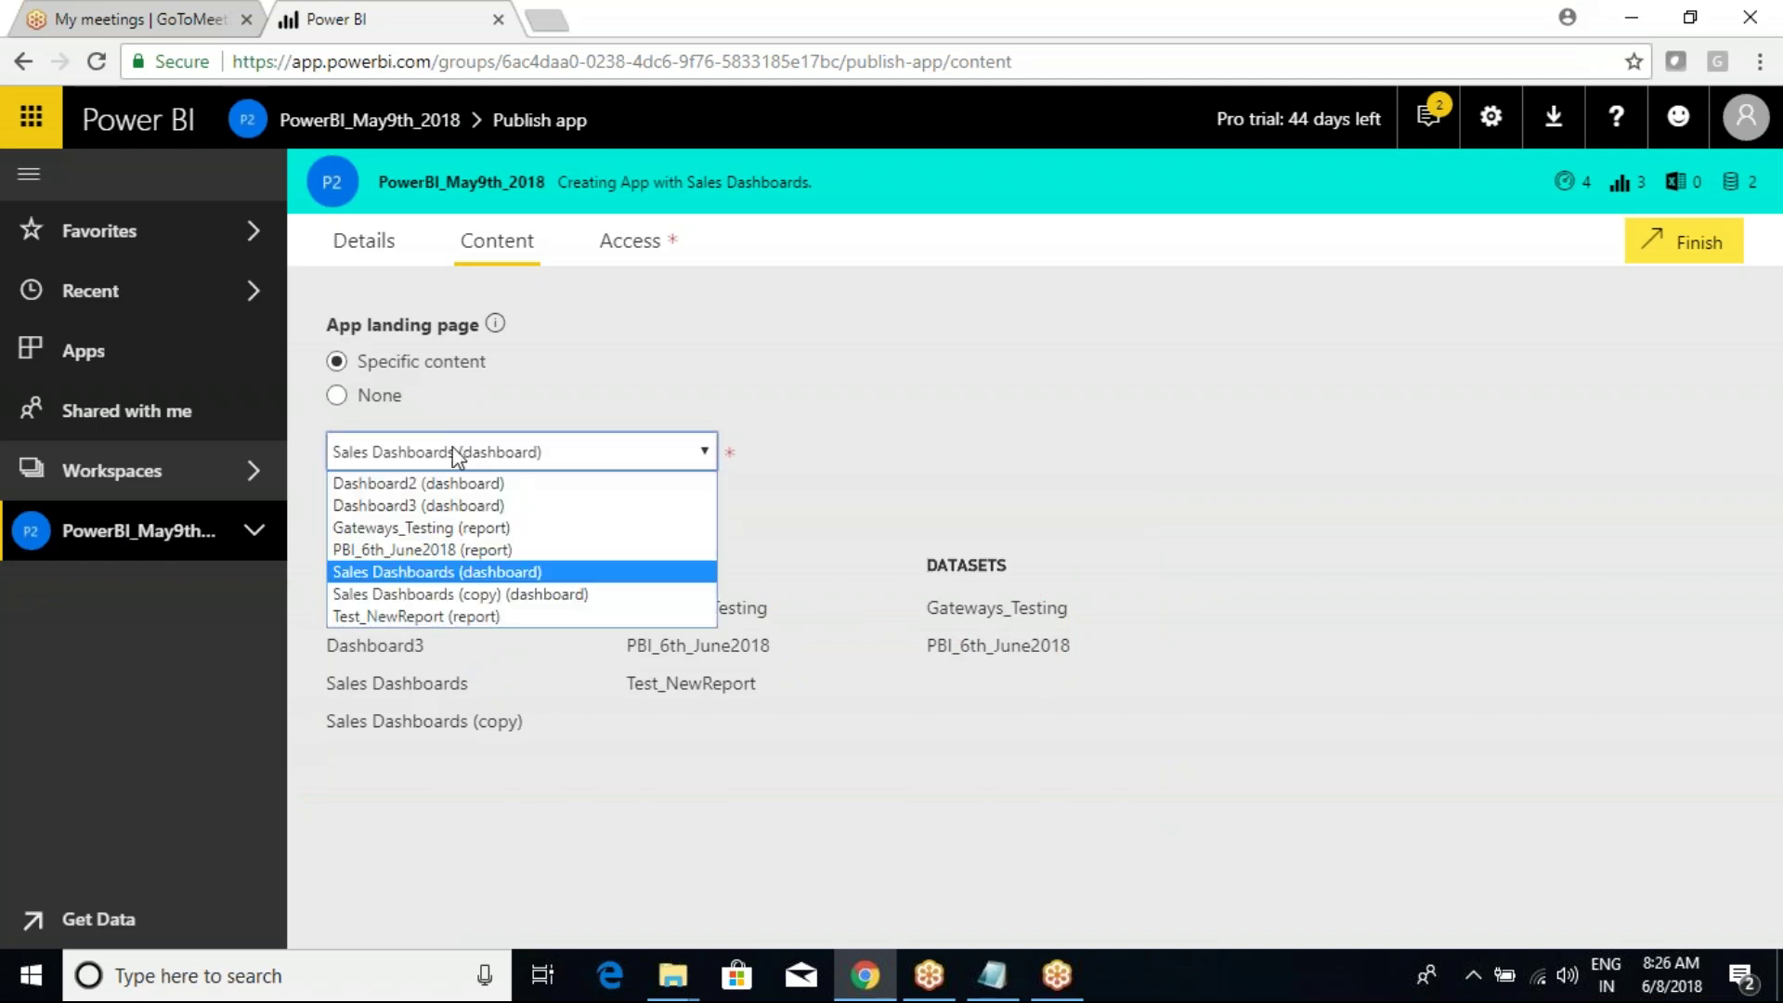
left_click(416, 573)
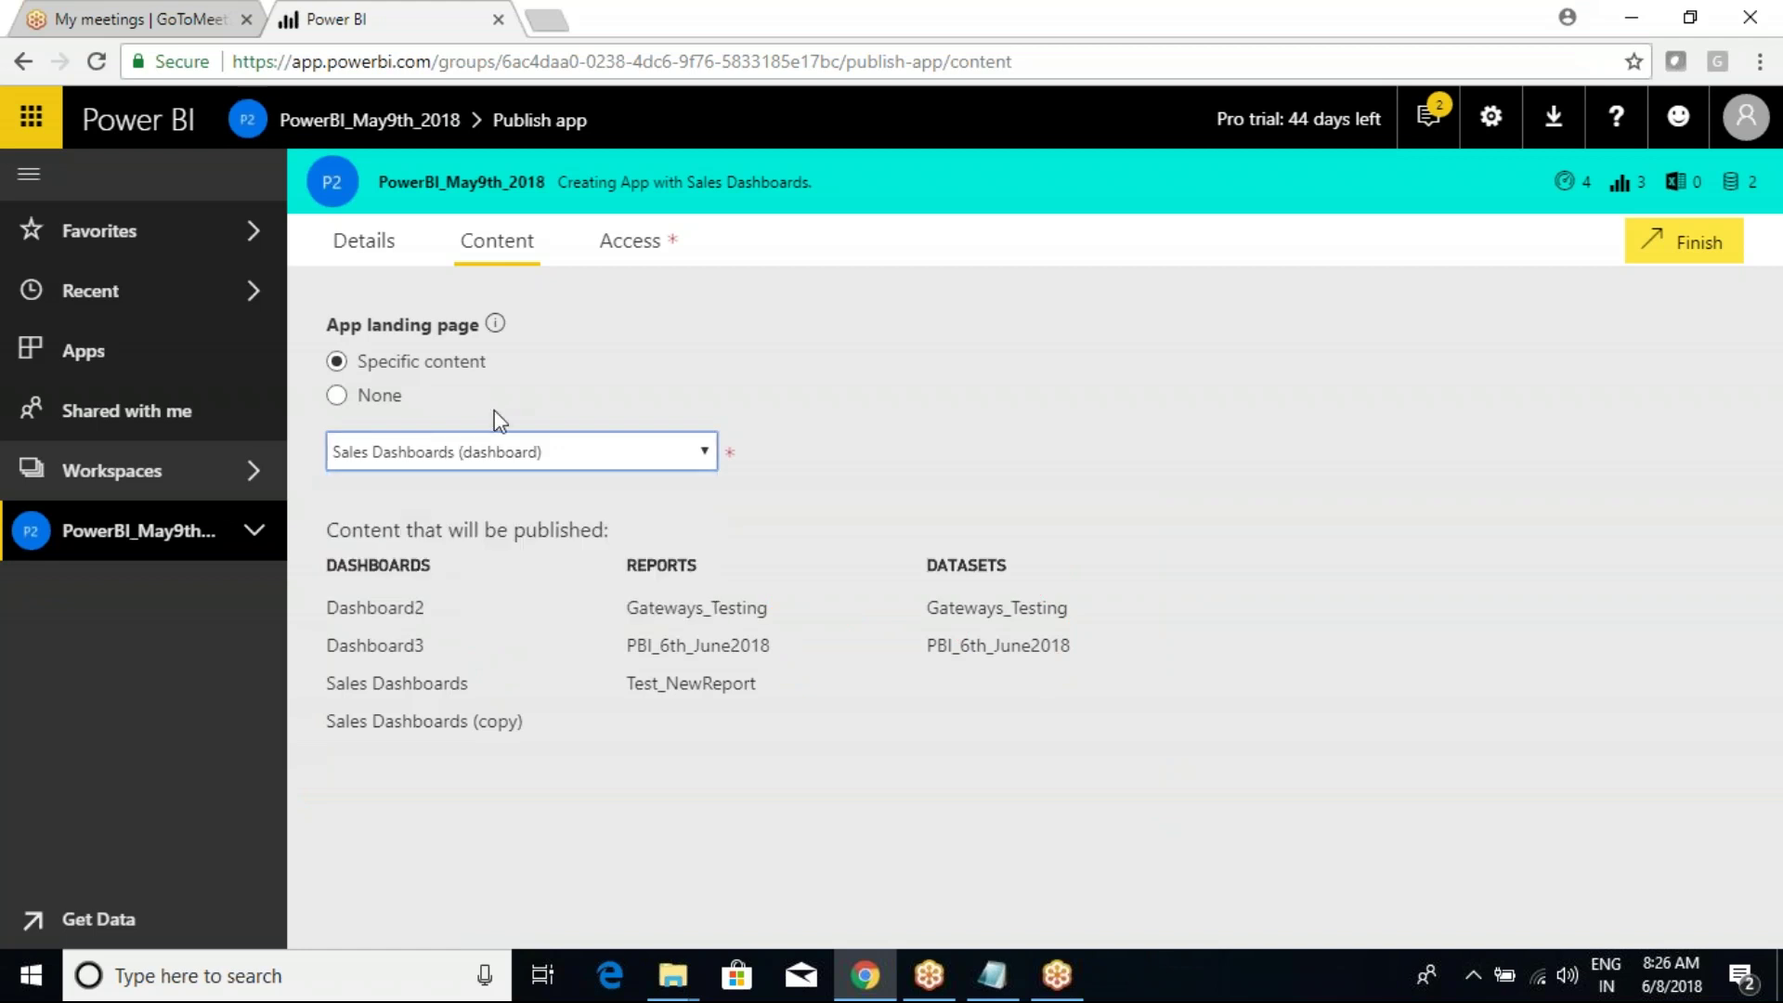
Step: Grant app access to specific individuals or group by adding one suggested person from the organization
left_click(620, 245)
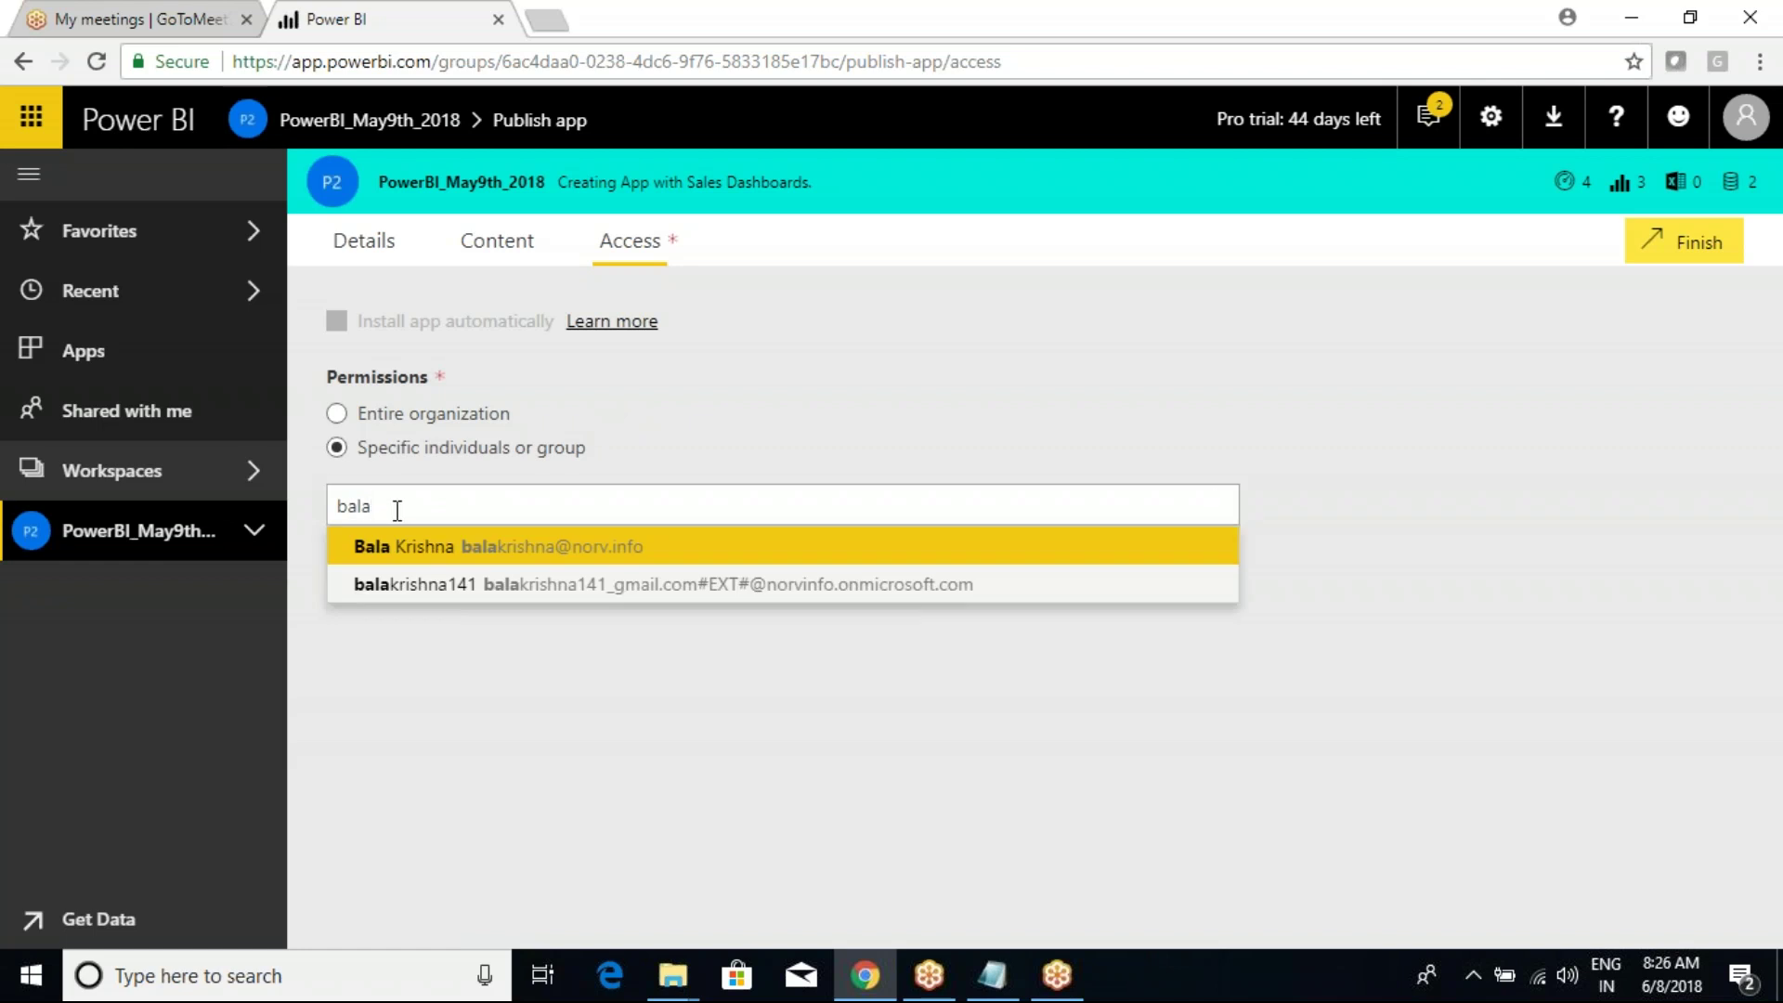
key("Return")
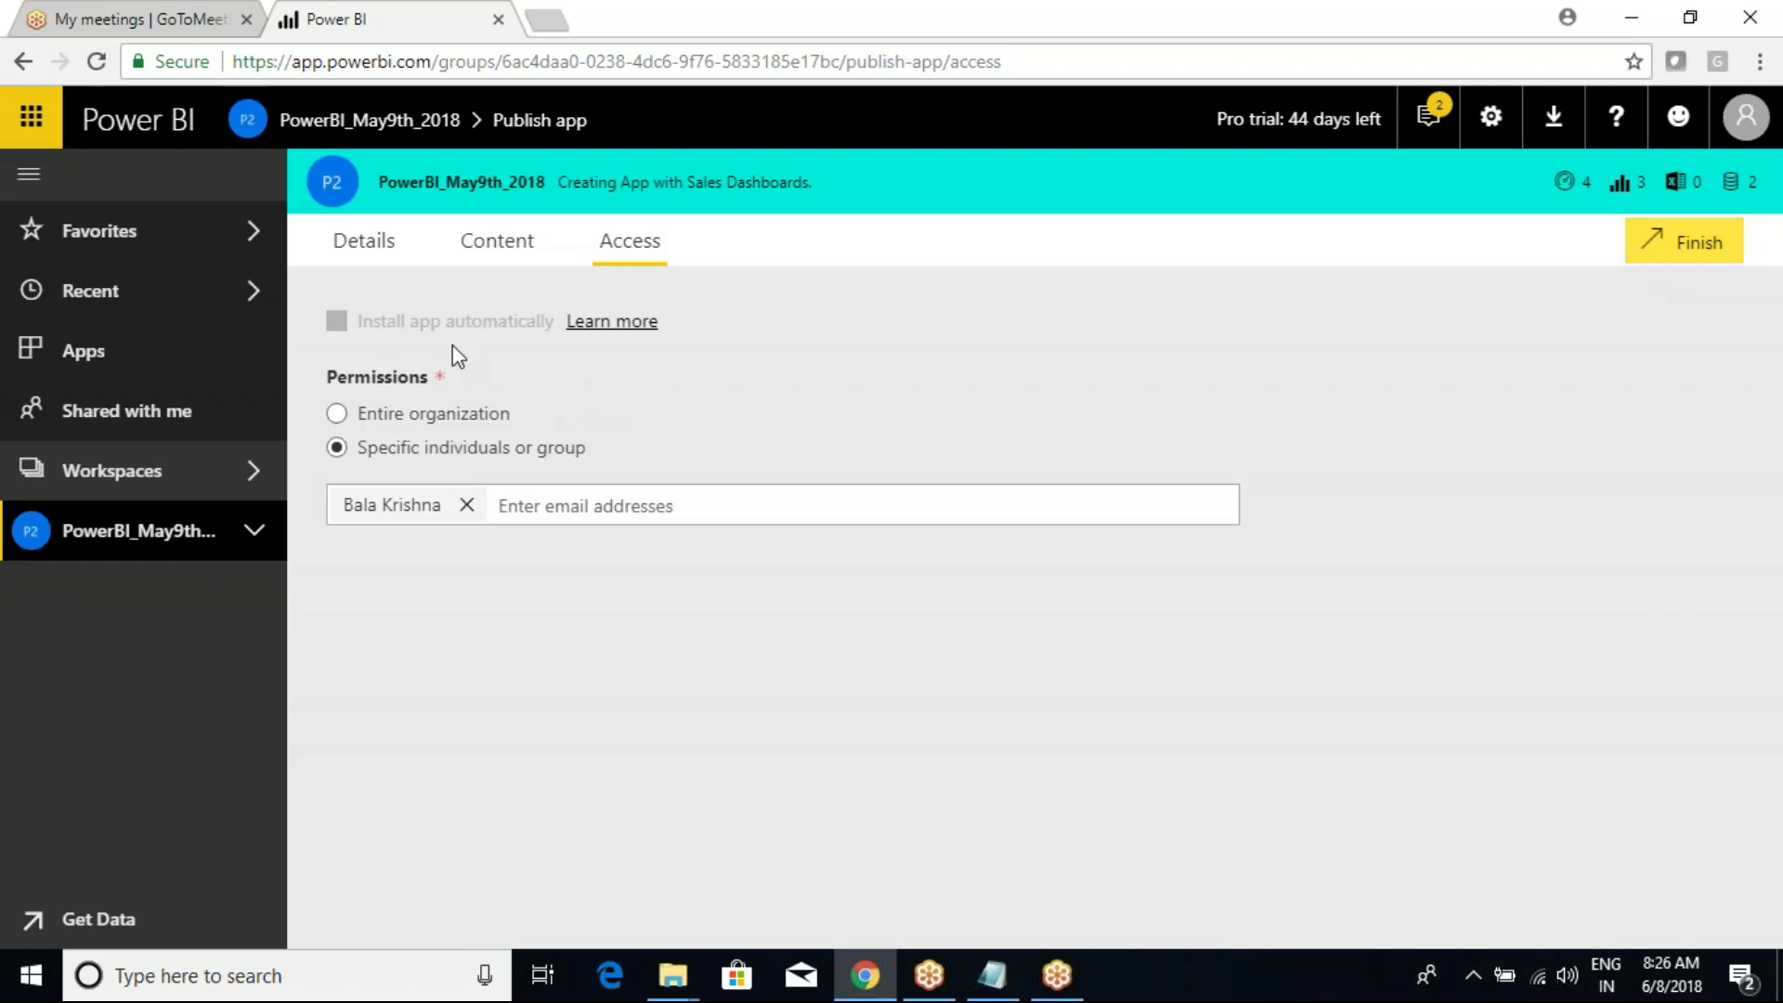
Step: Return to the app details, try the yellow background color and set it to red
left_click(357, 256)
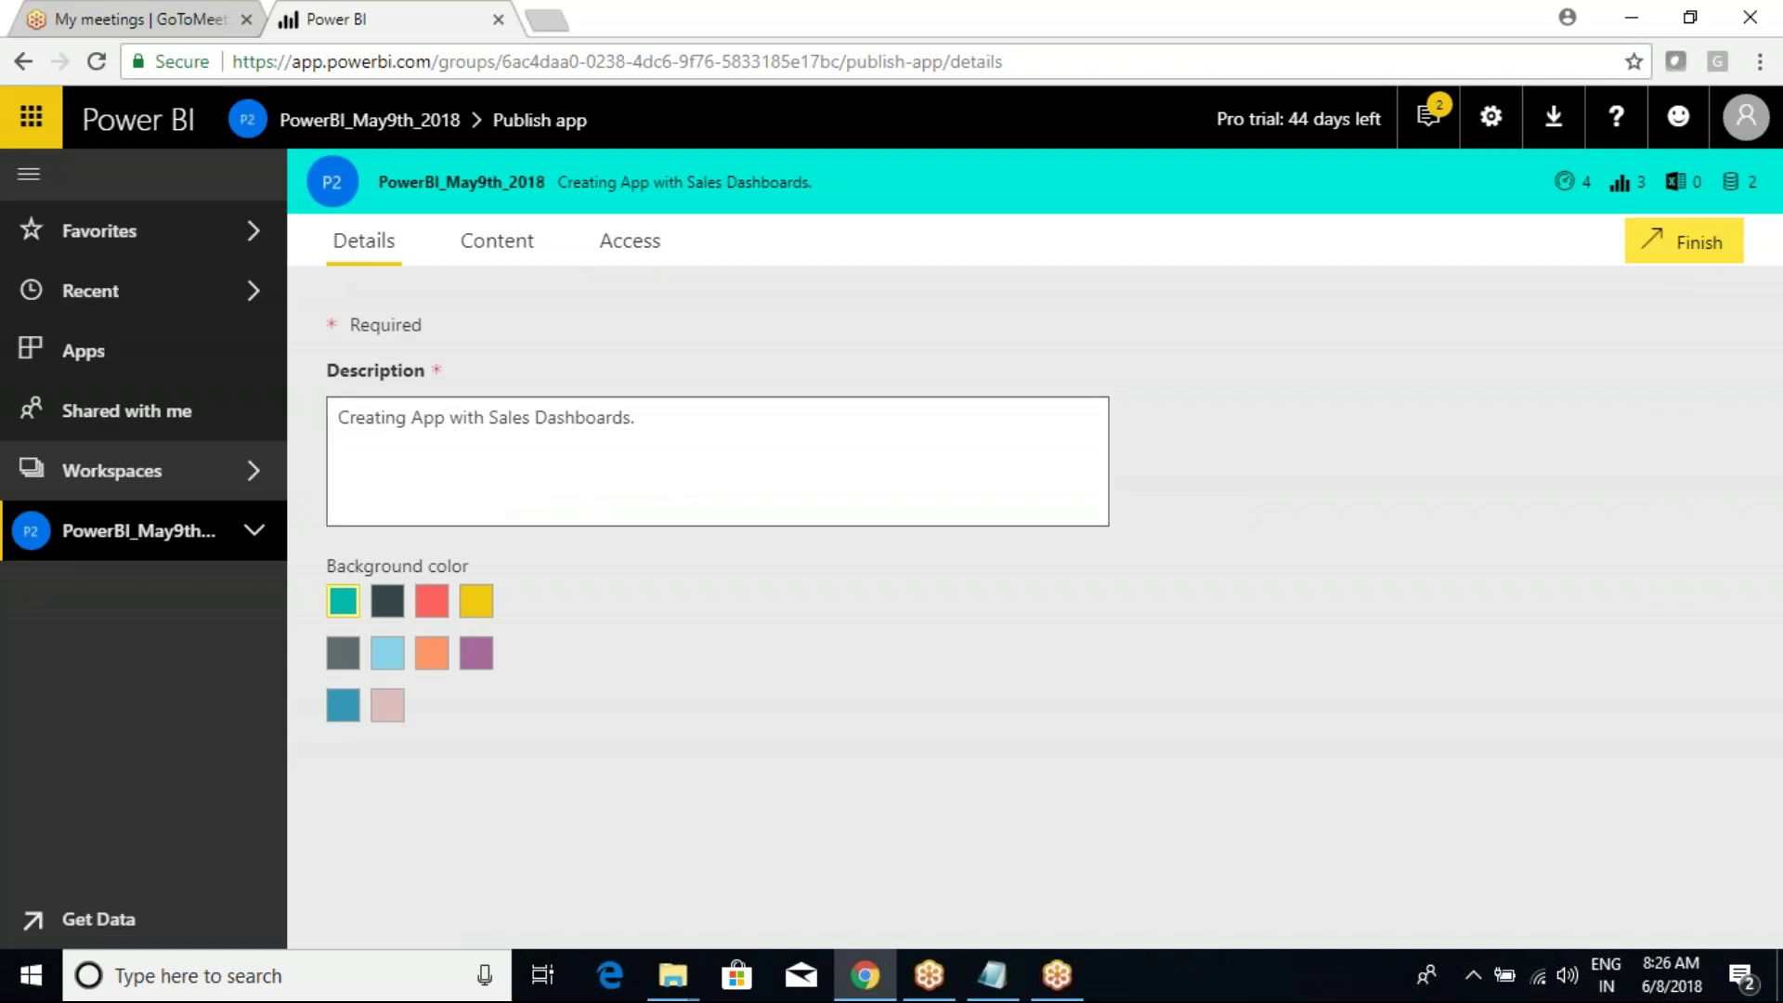
triple_click(649, 425)
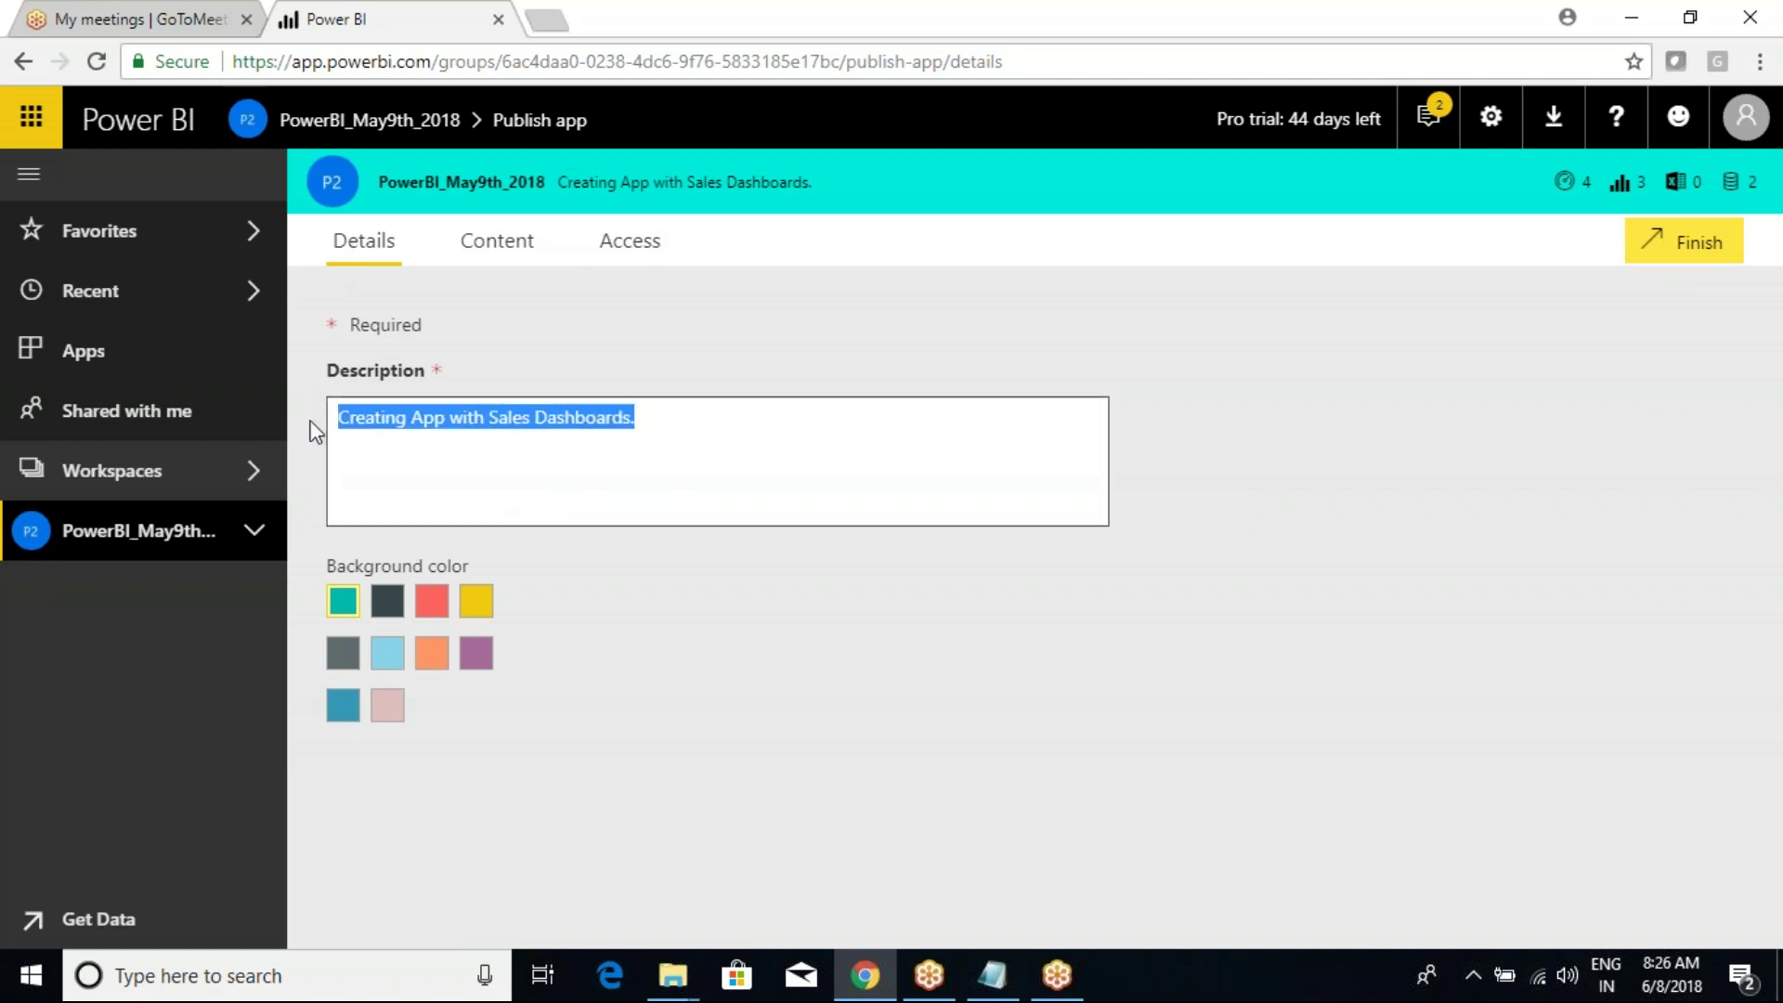
left_click(434, 608)
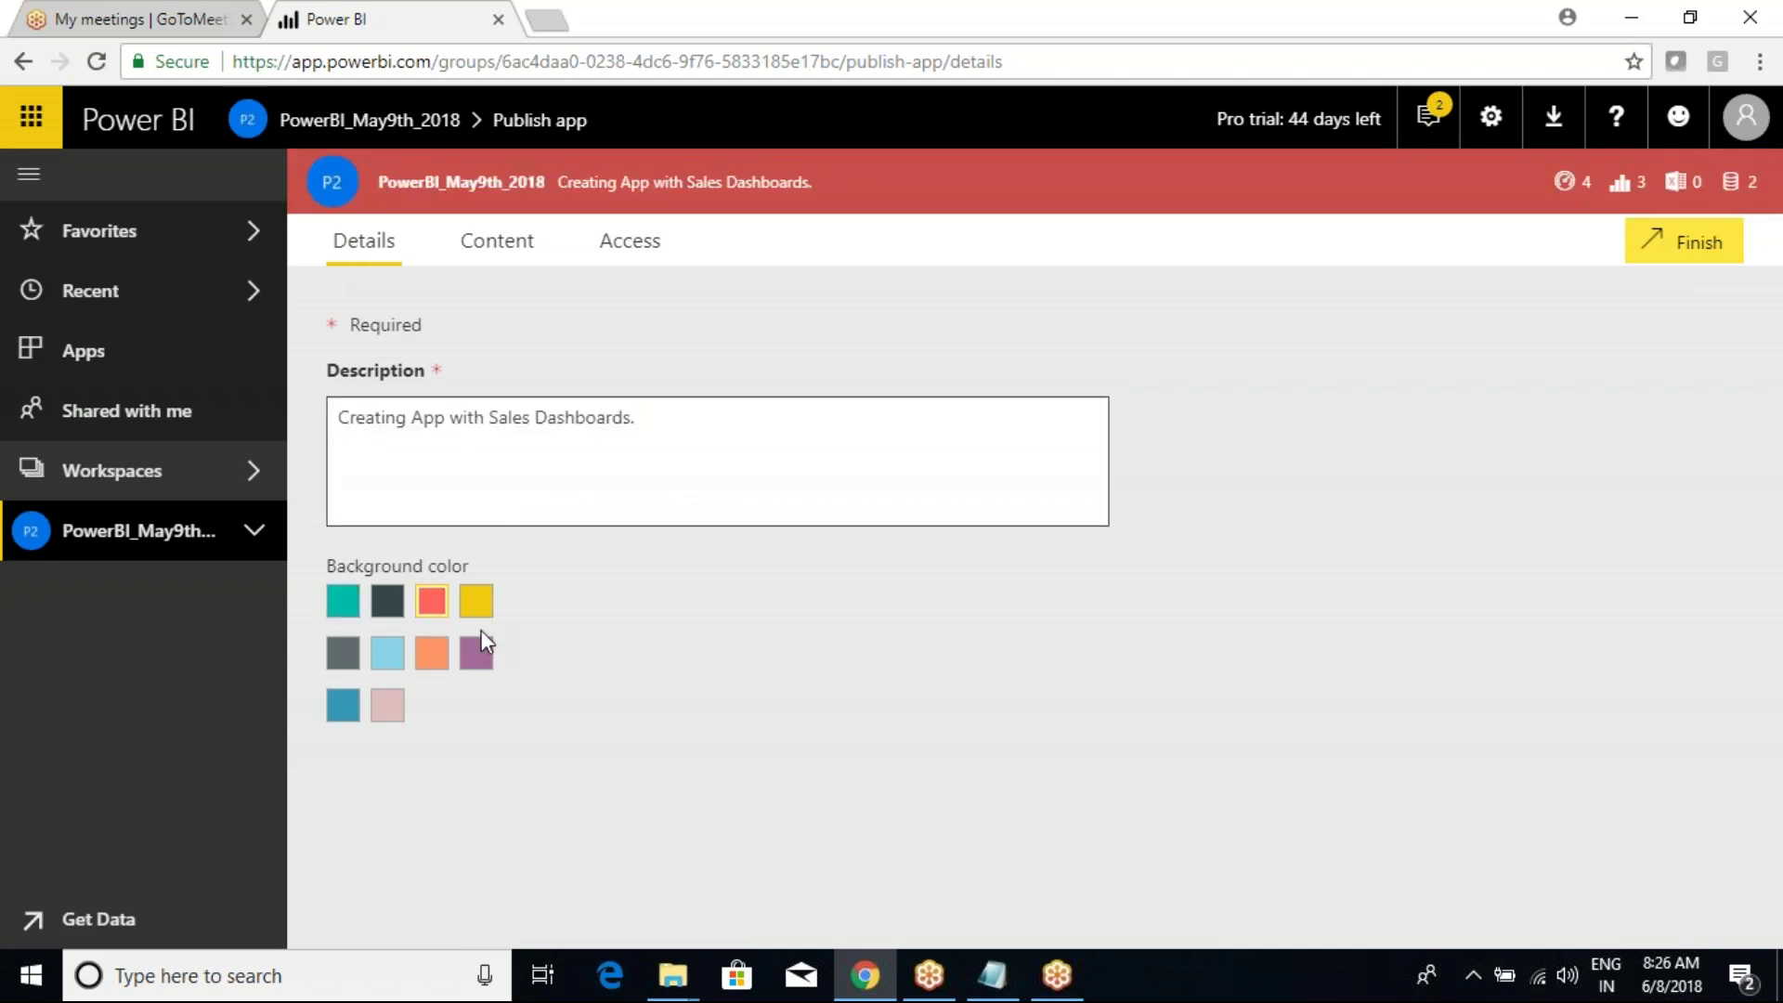
left_click(476, 603)
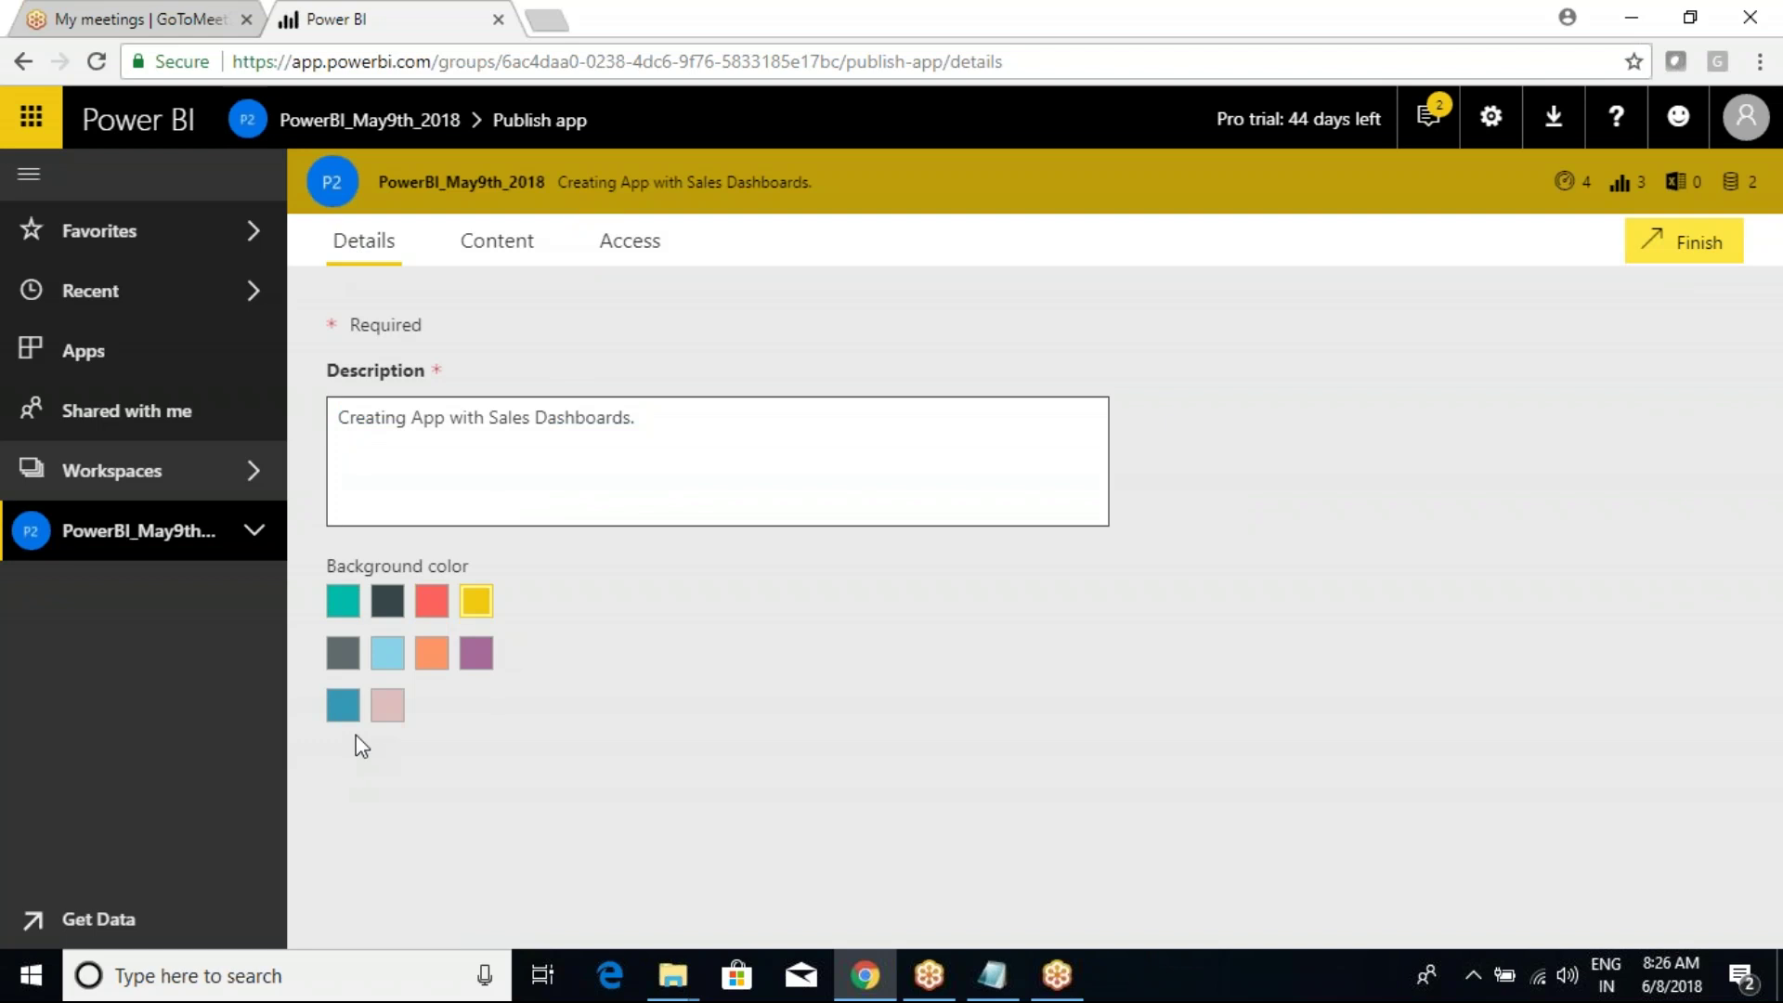
left_click(432, 601)
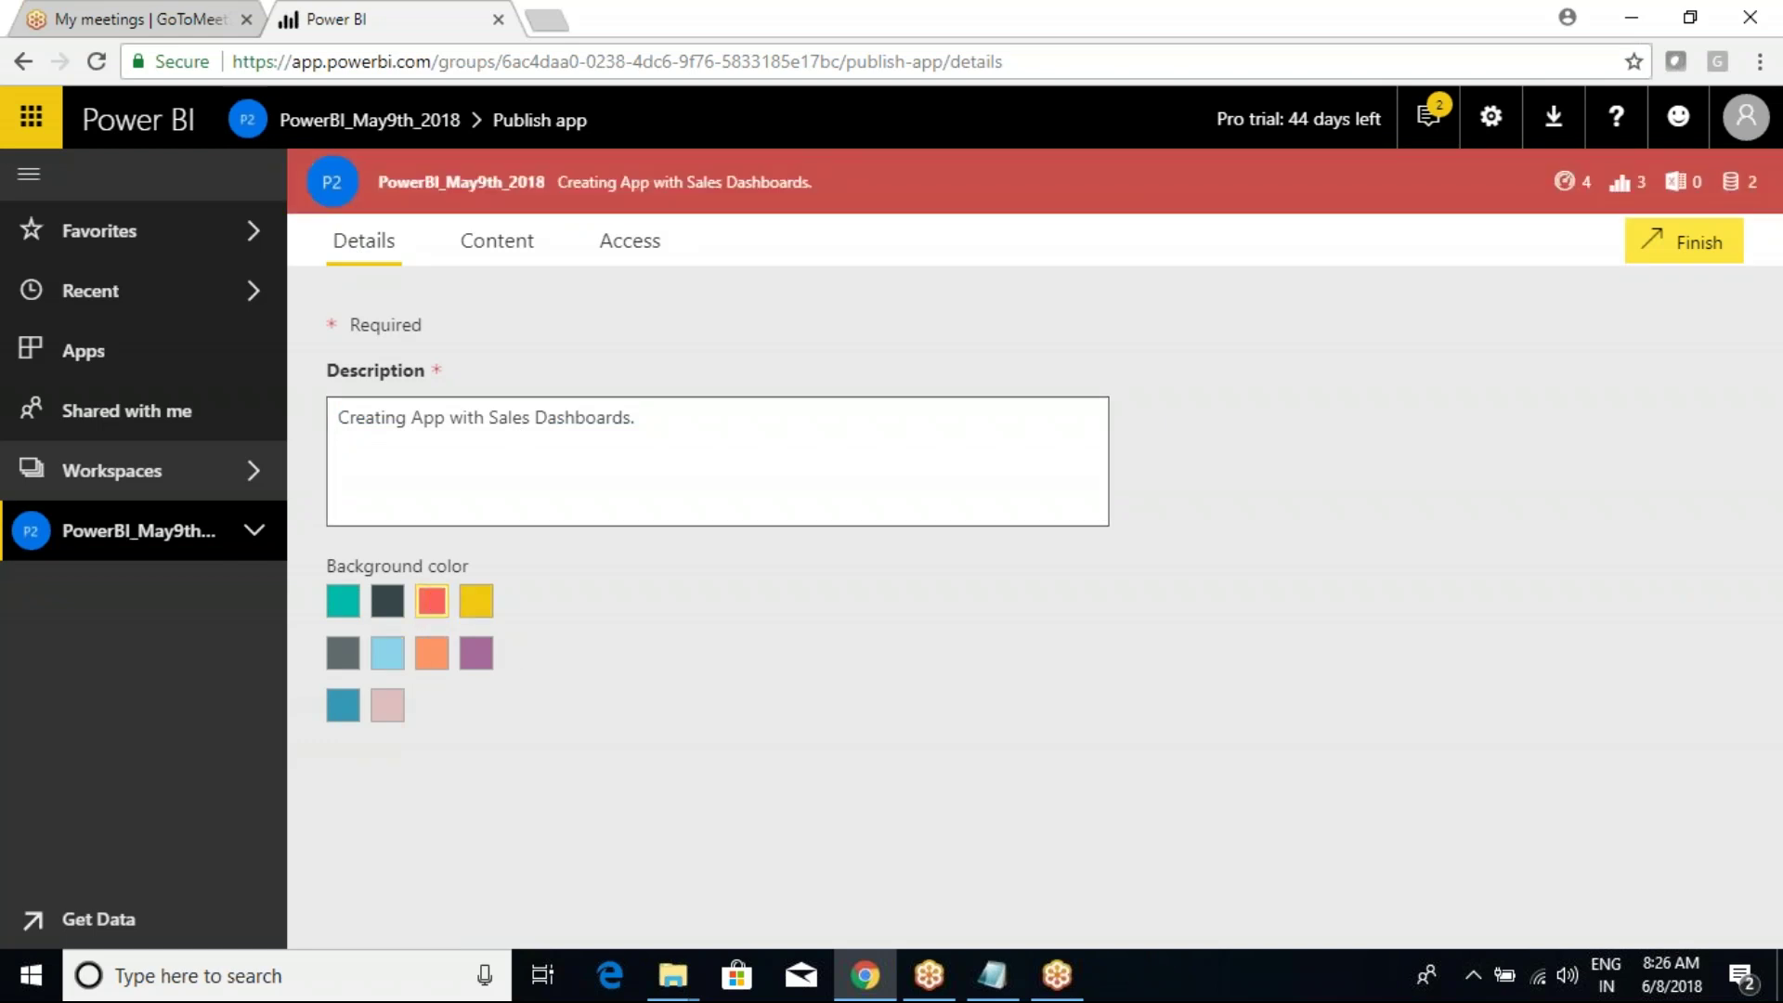
Step: Recheck the landing page options in the app's content settings, keeping Sales Dashboards (dashboard) as the choice
left_click(498, 251)
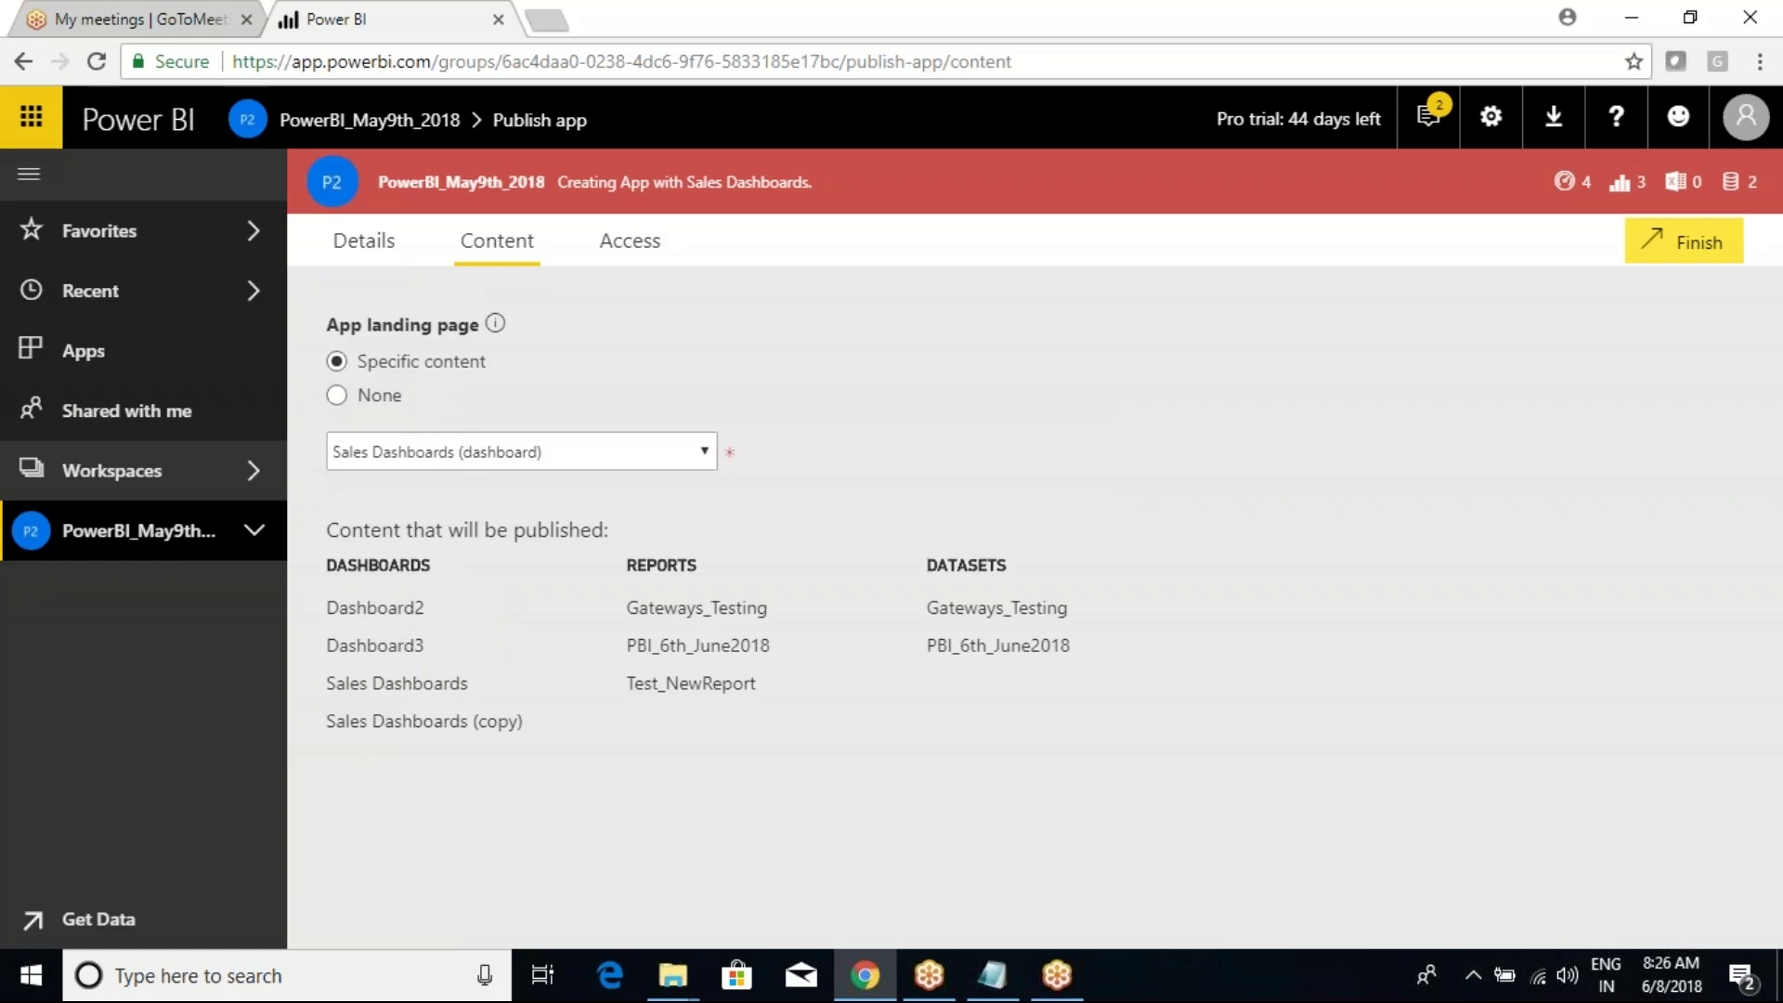
left_click(462, 455)
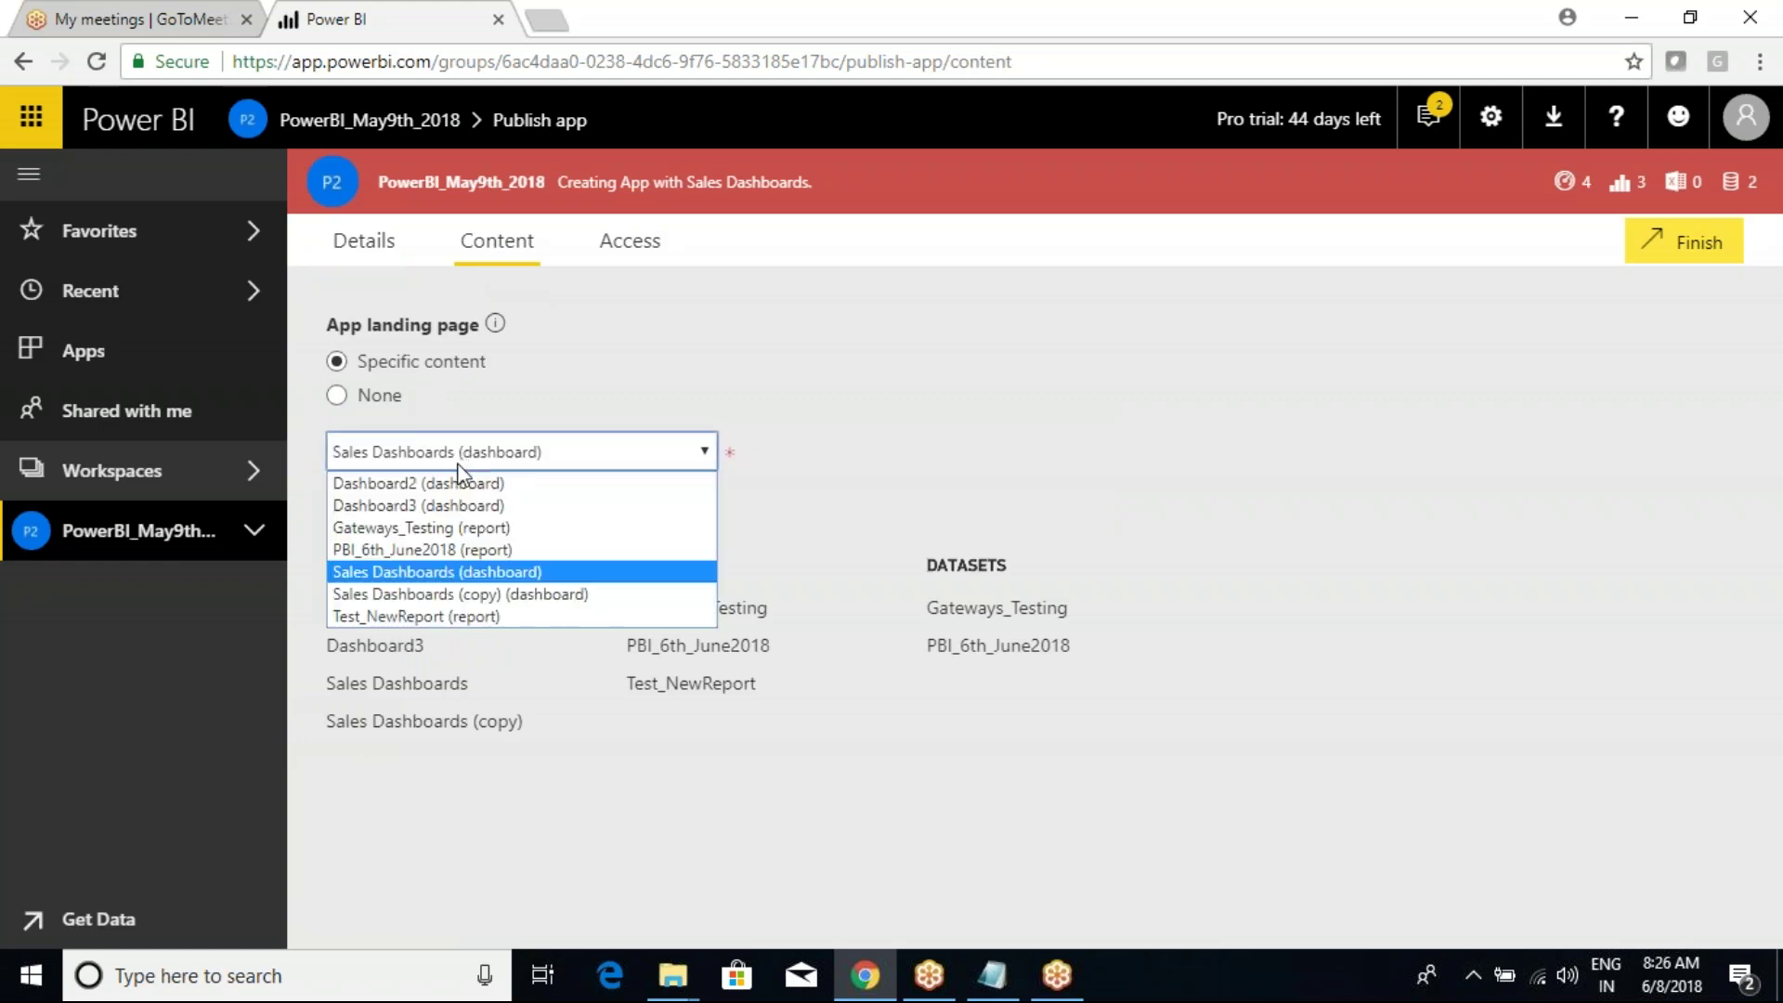
left_click(459, 570)
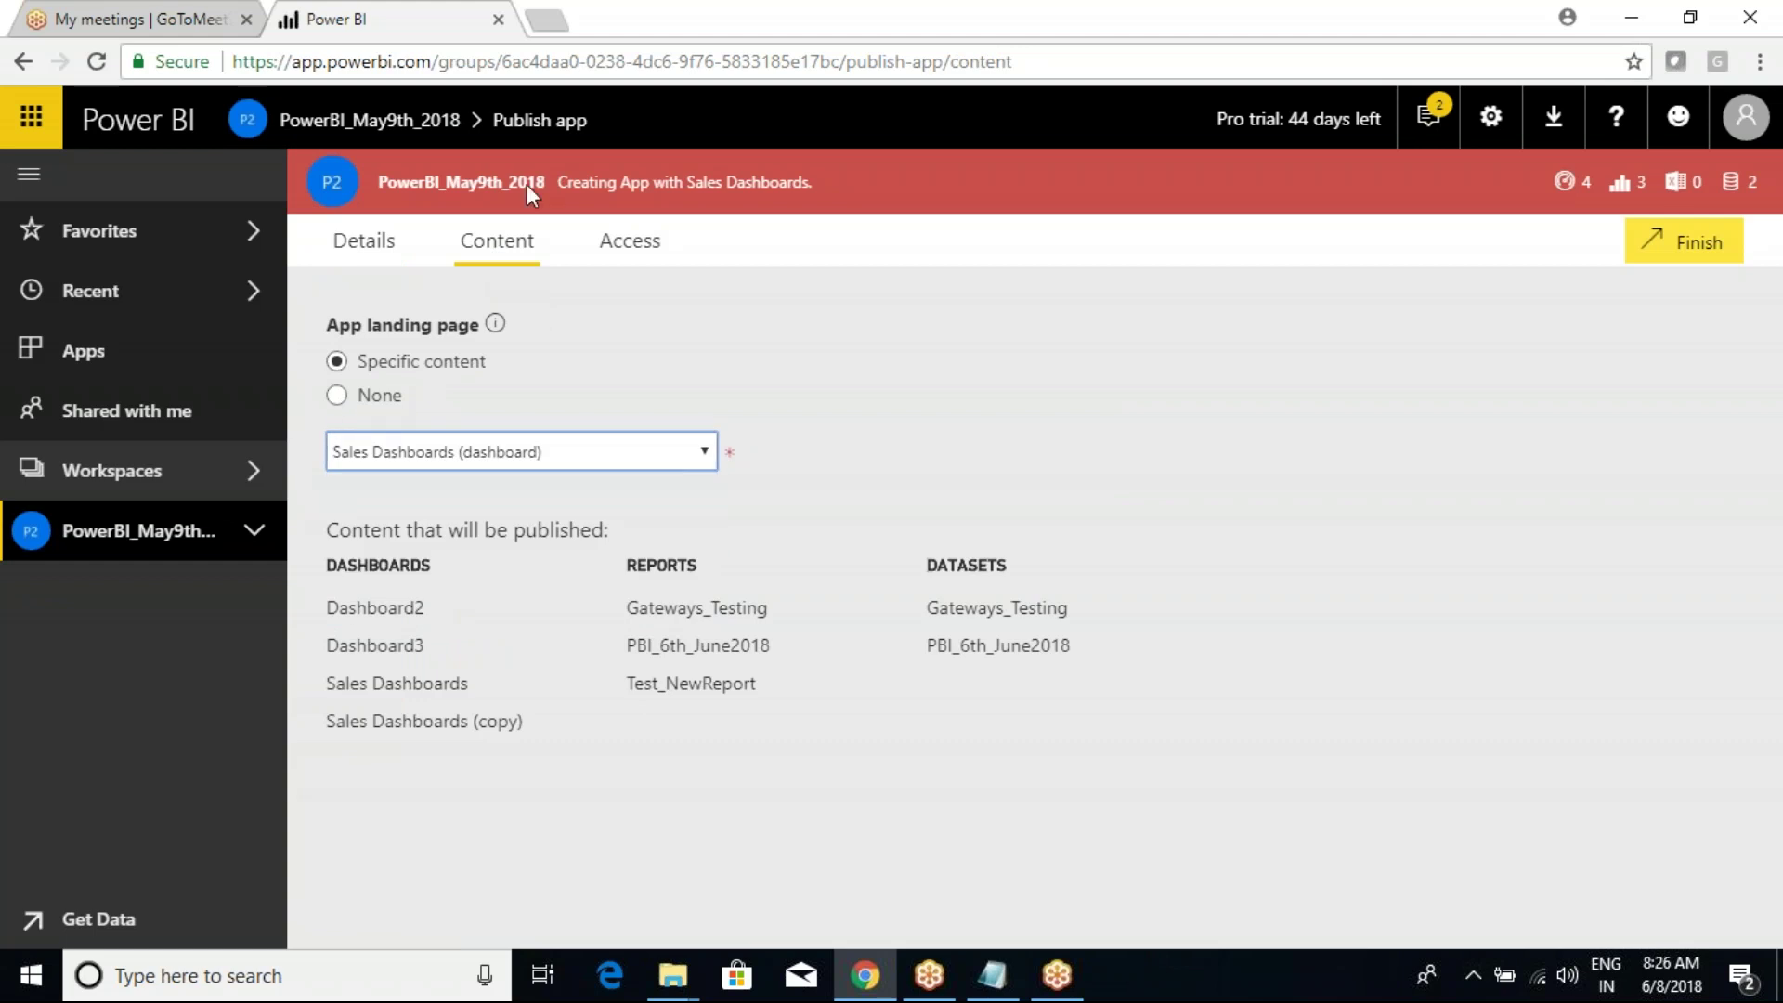
Step: Compare the app's permission options and grant access to the entire organization instead of specific individuals or group
left_click(630, 252)
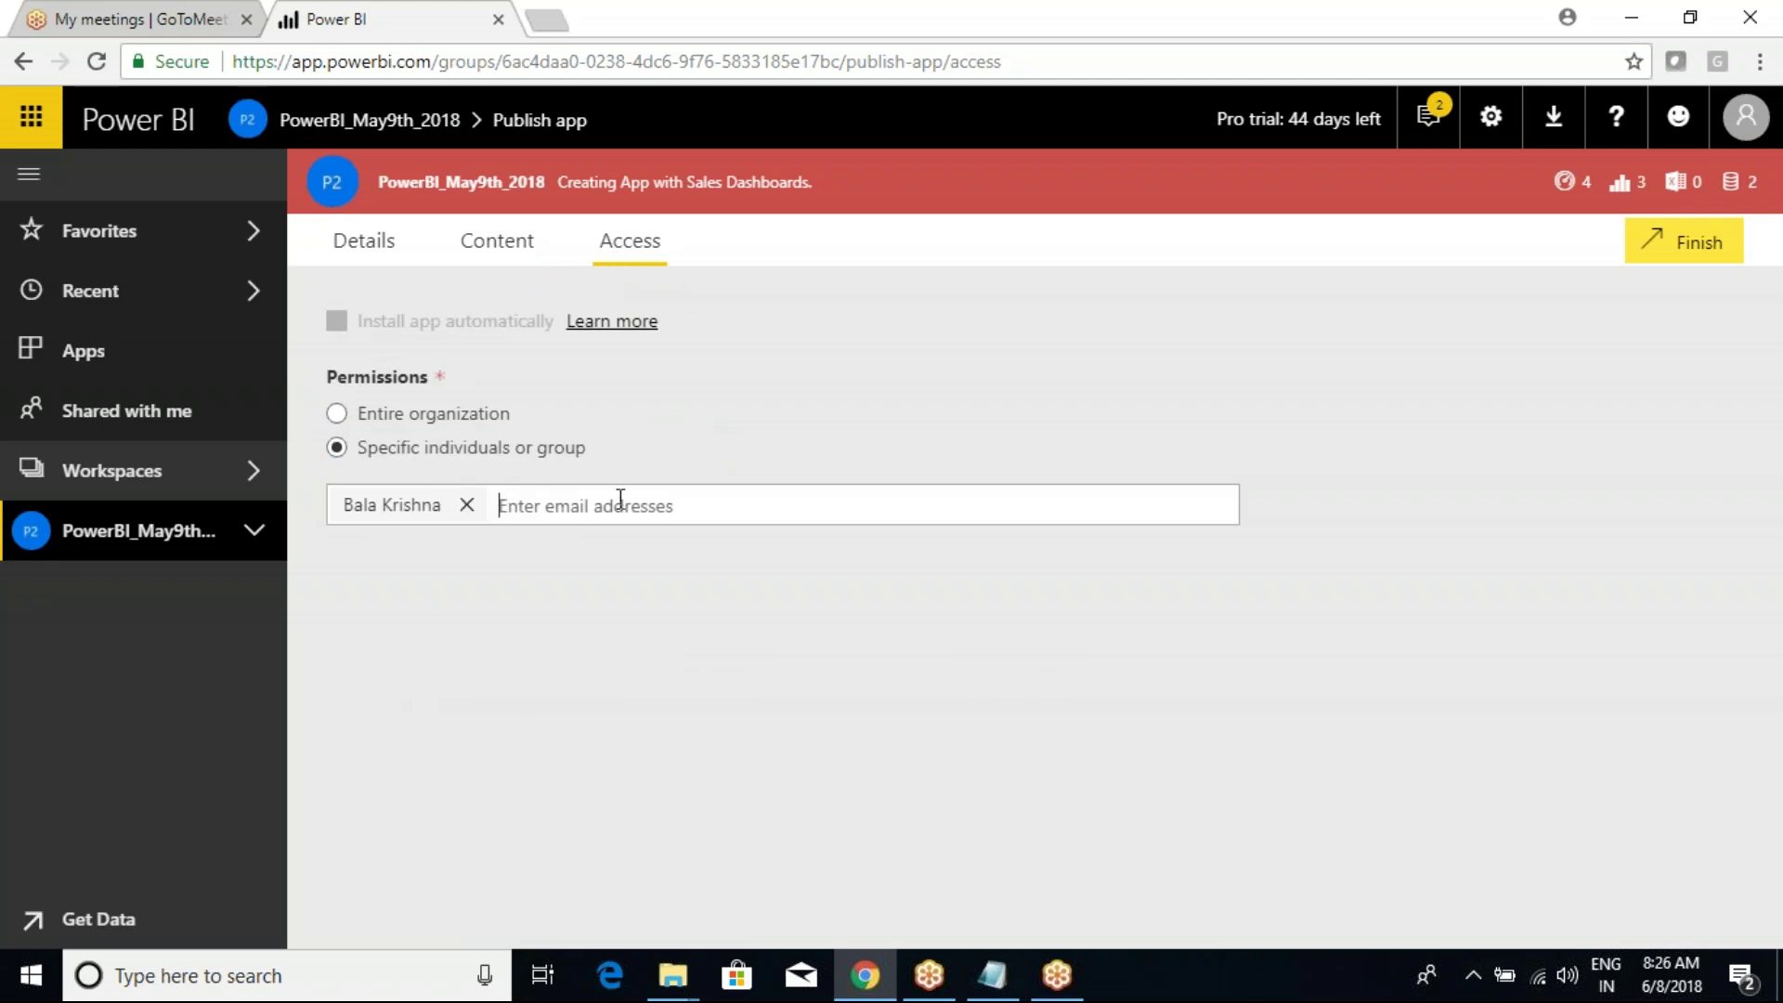
left_click(336, 414)
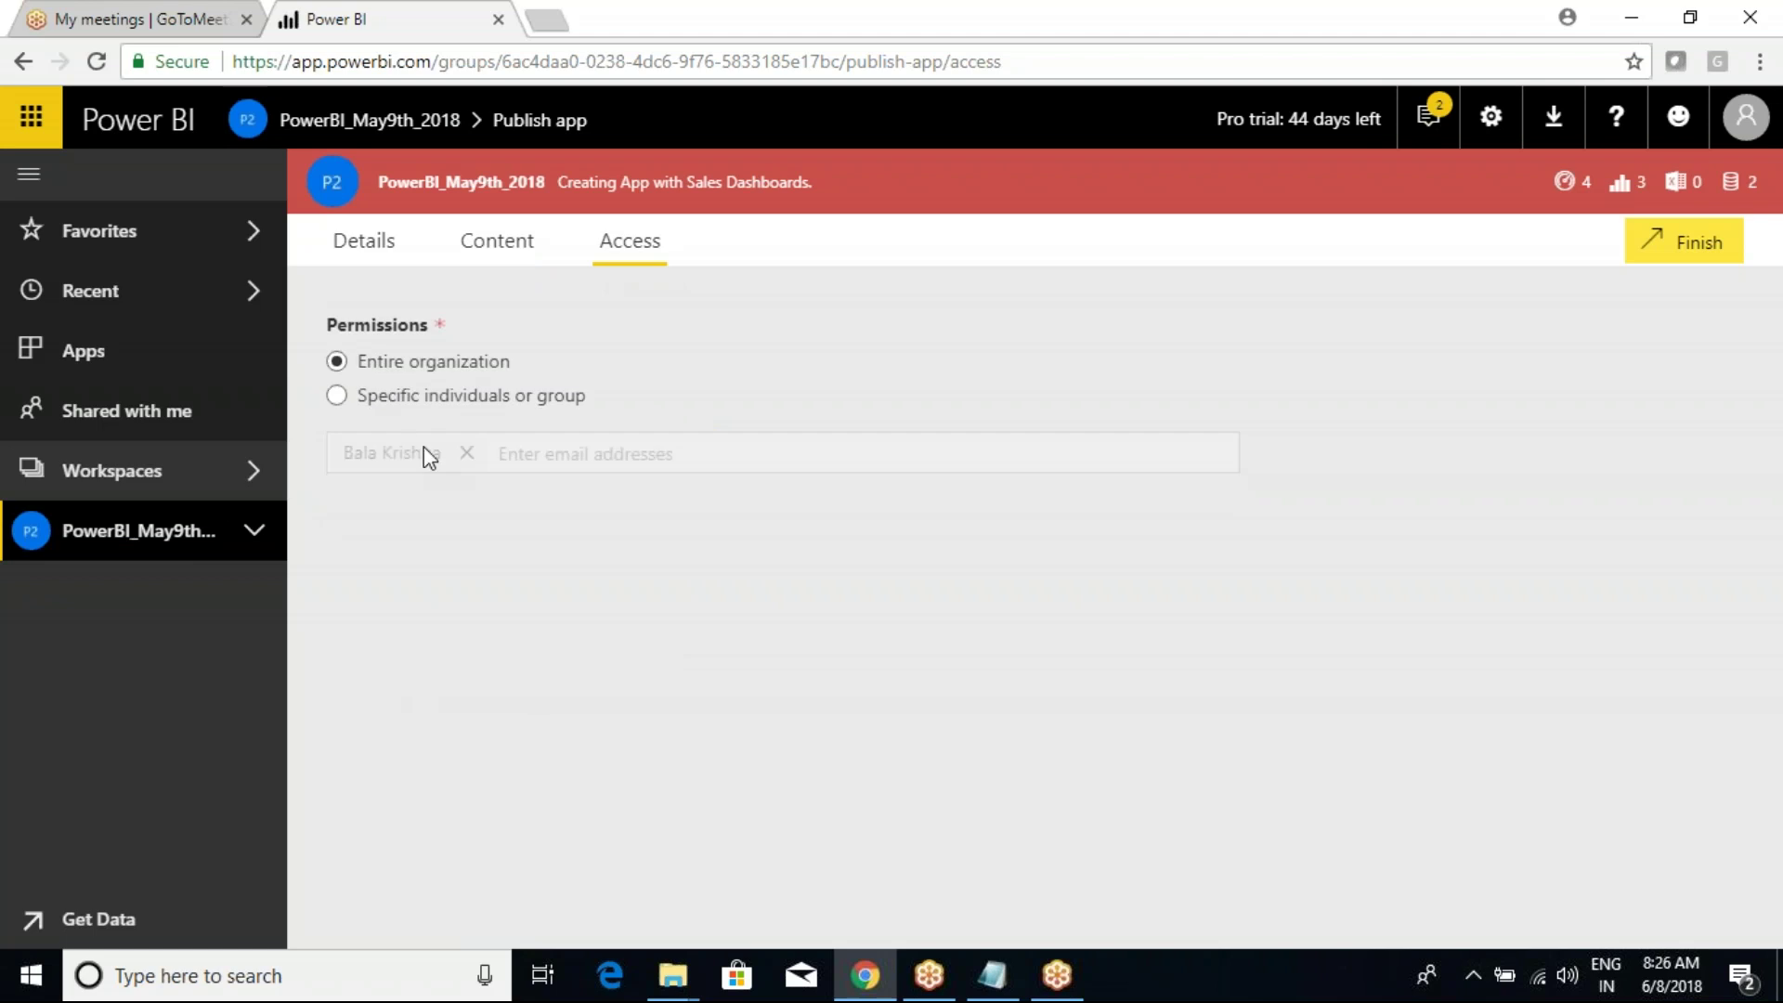
left_click(340, 398)
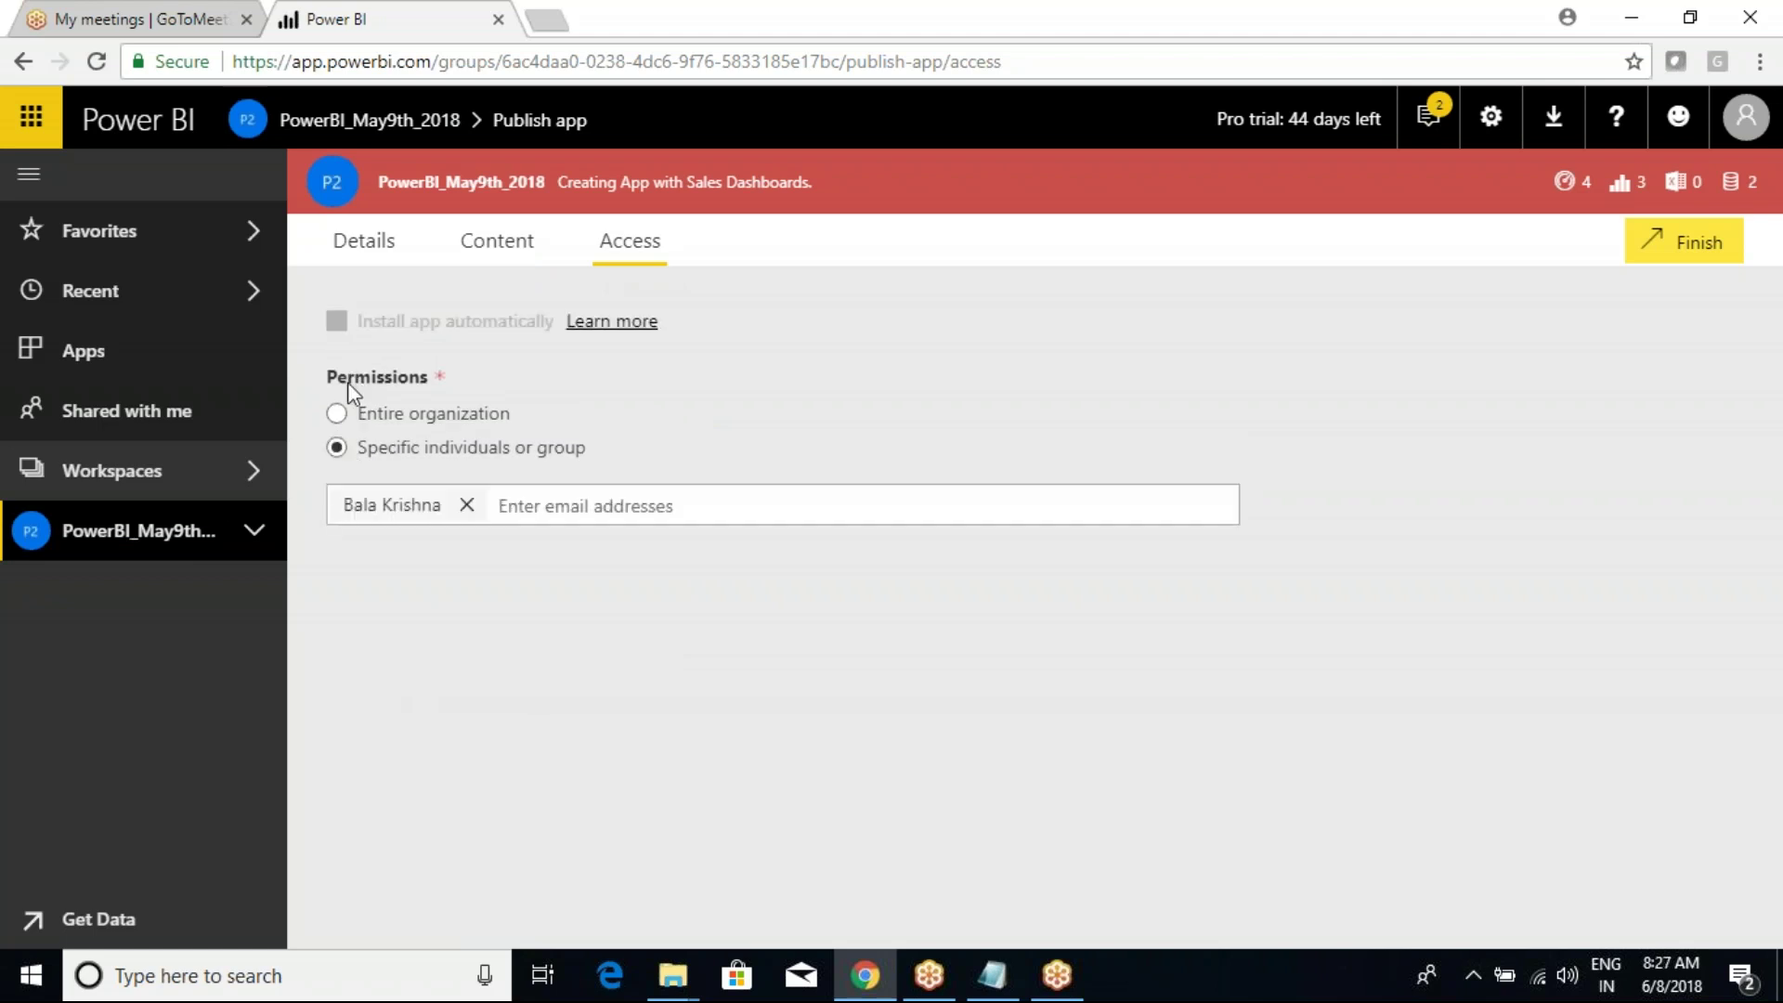
left_click(337, 413)
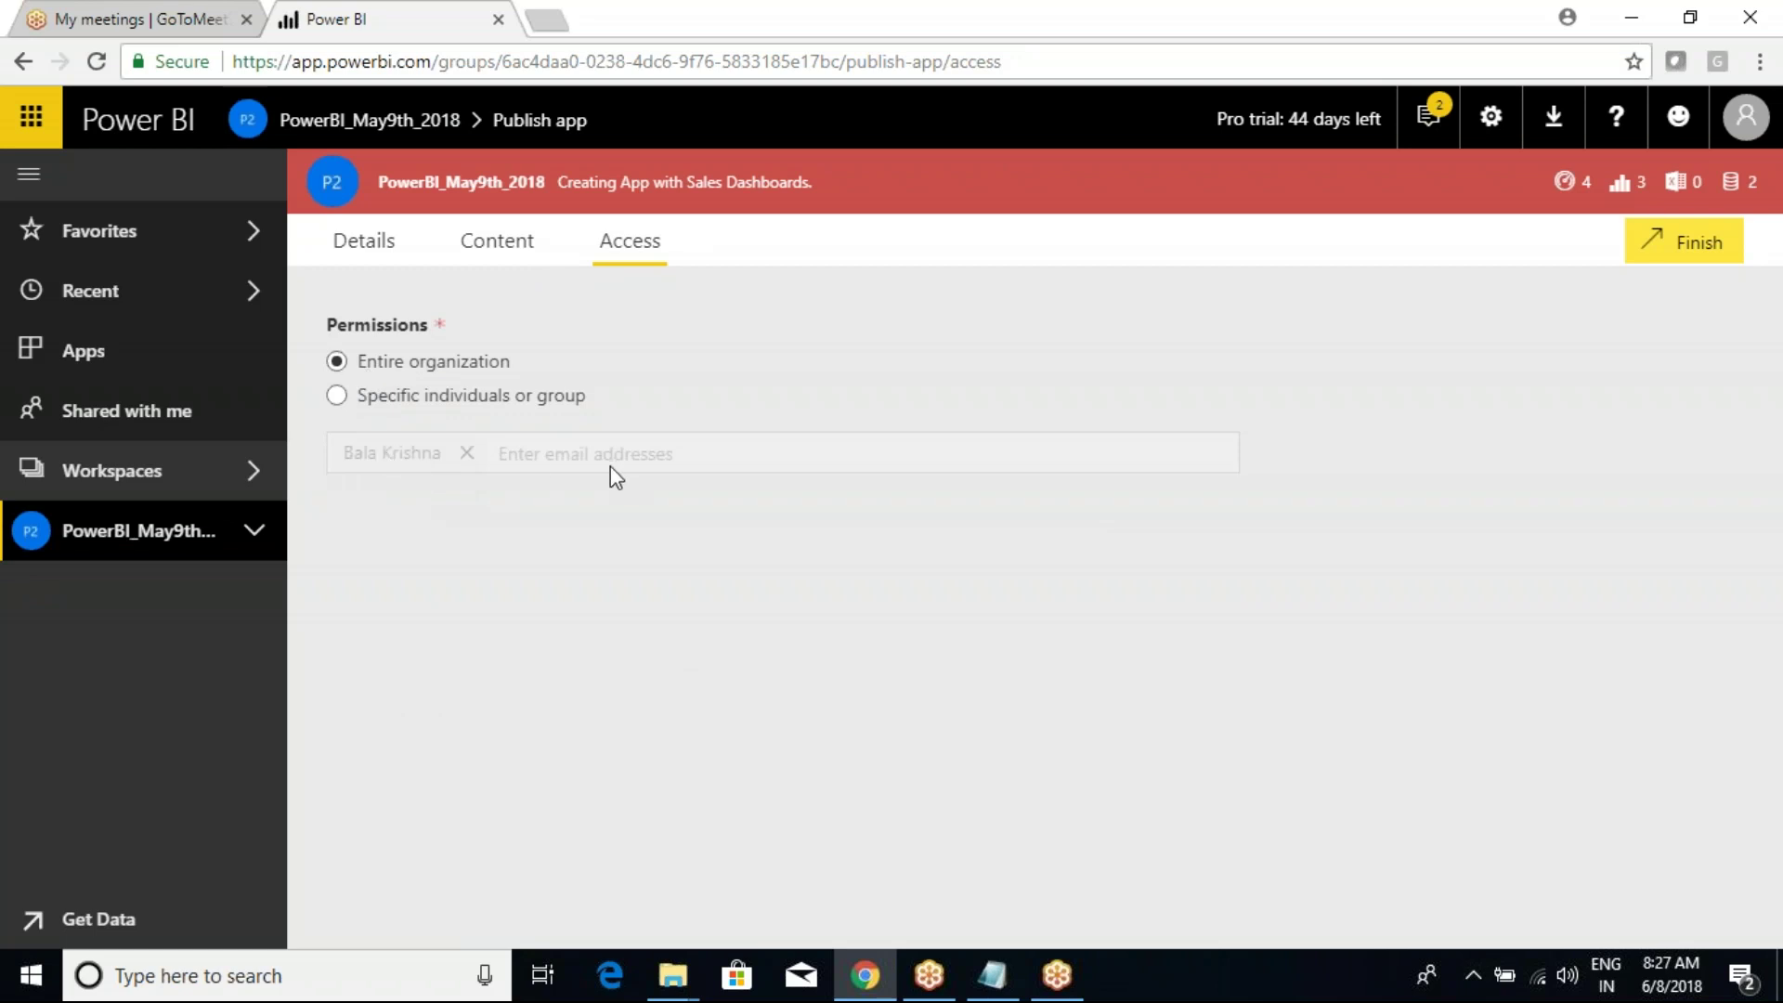
Step: Publish the PowerBI_May9th_2018 app, then copy its share link and open the published app
left_click(1688, 245)
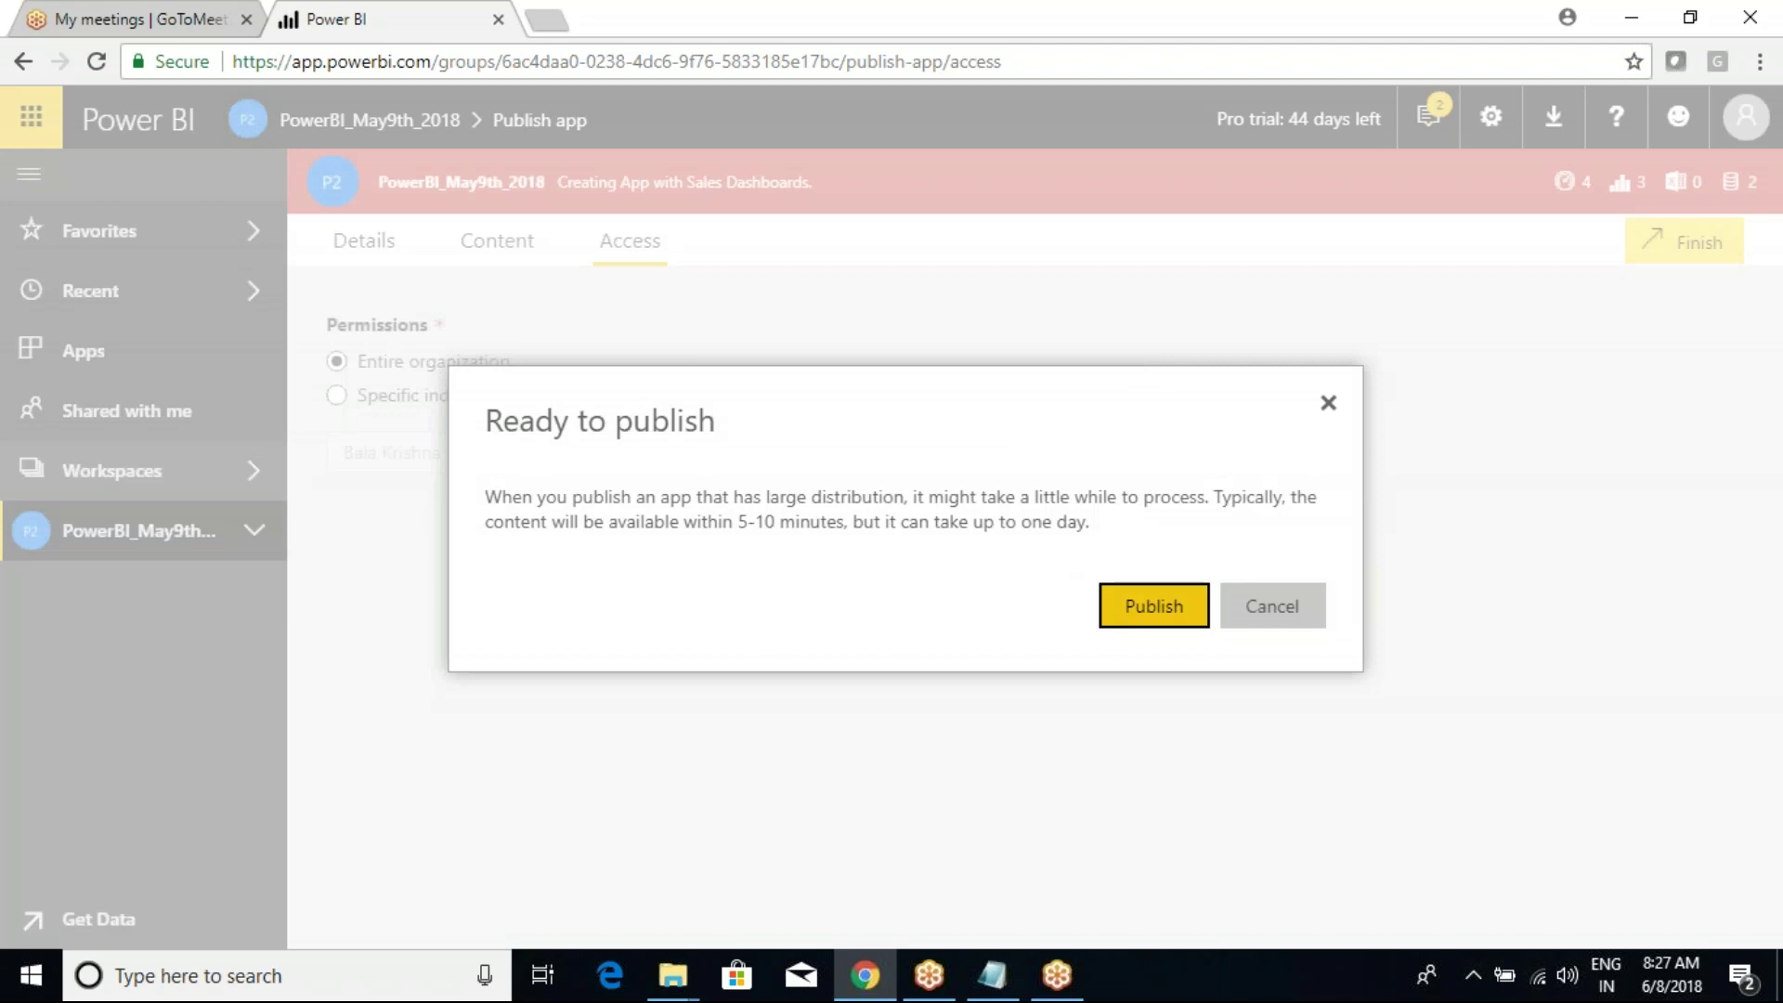
left_click(1126, 613)
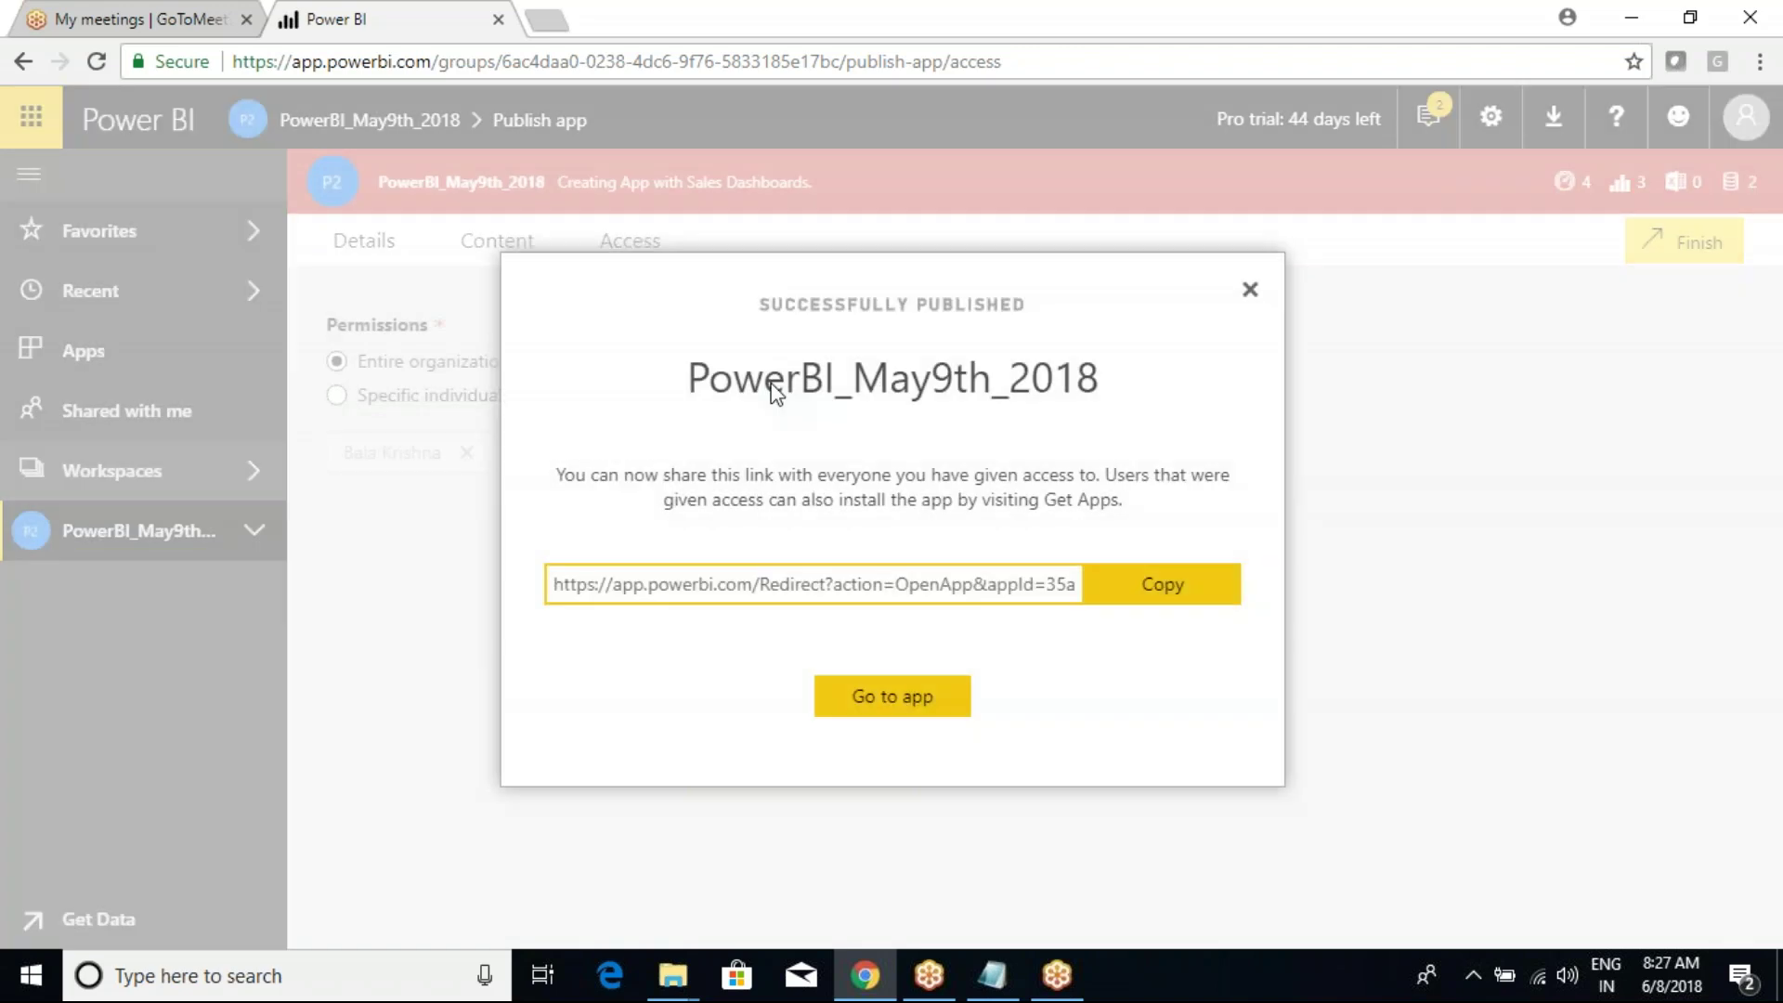
left_click(1134, 598)
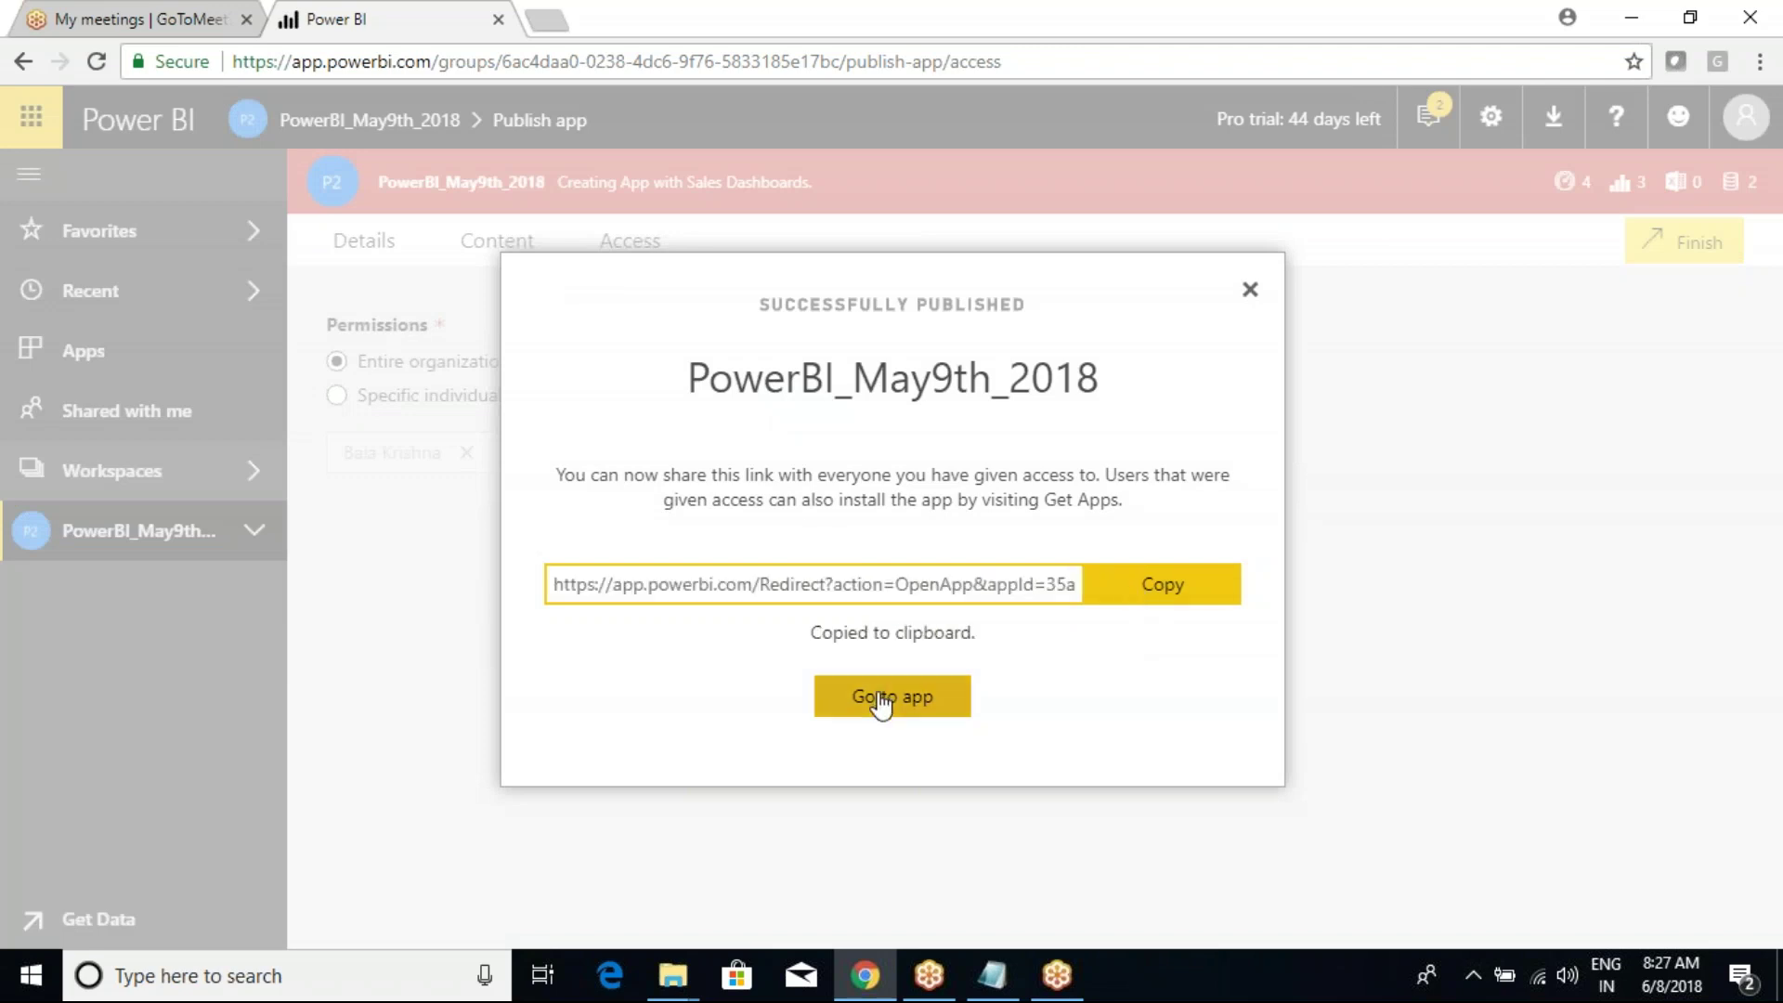
left_click(880, 701)
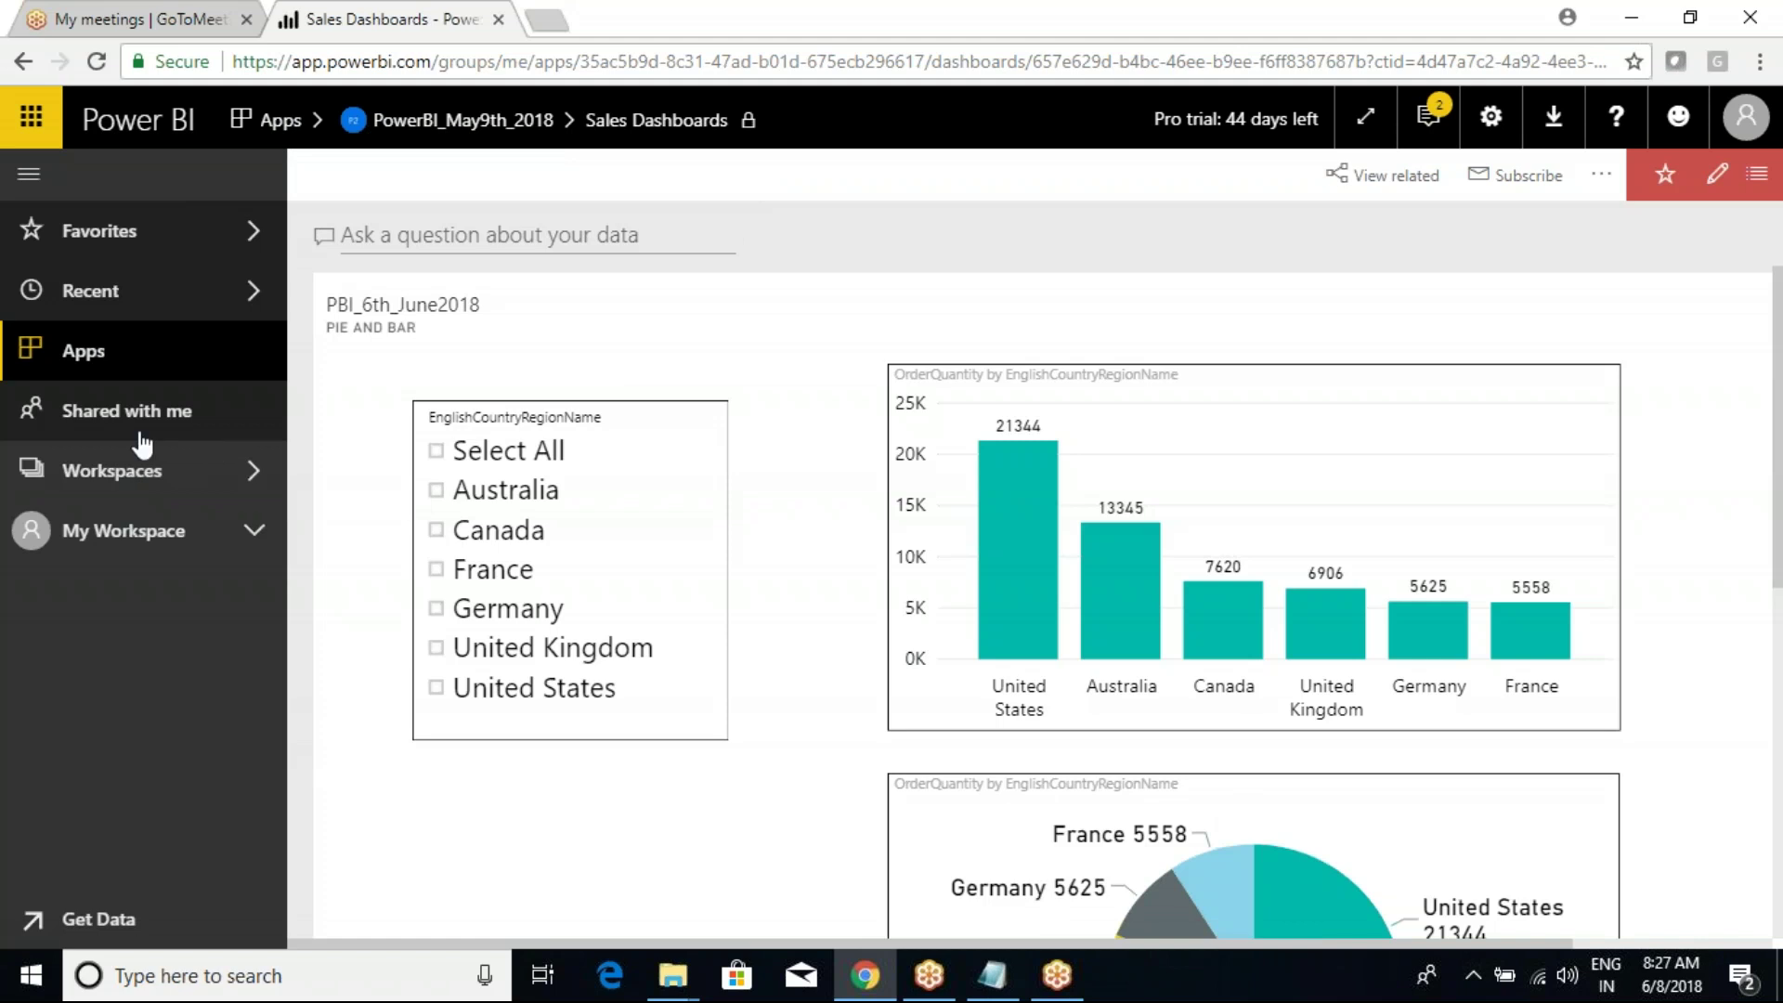
Step: Go to the list of apps and inspect the PowerBI_May9th_2018 app's tile and its available actions
left_click(110, 234)
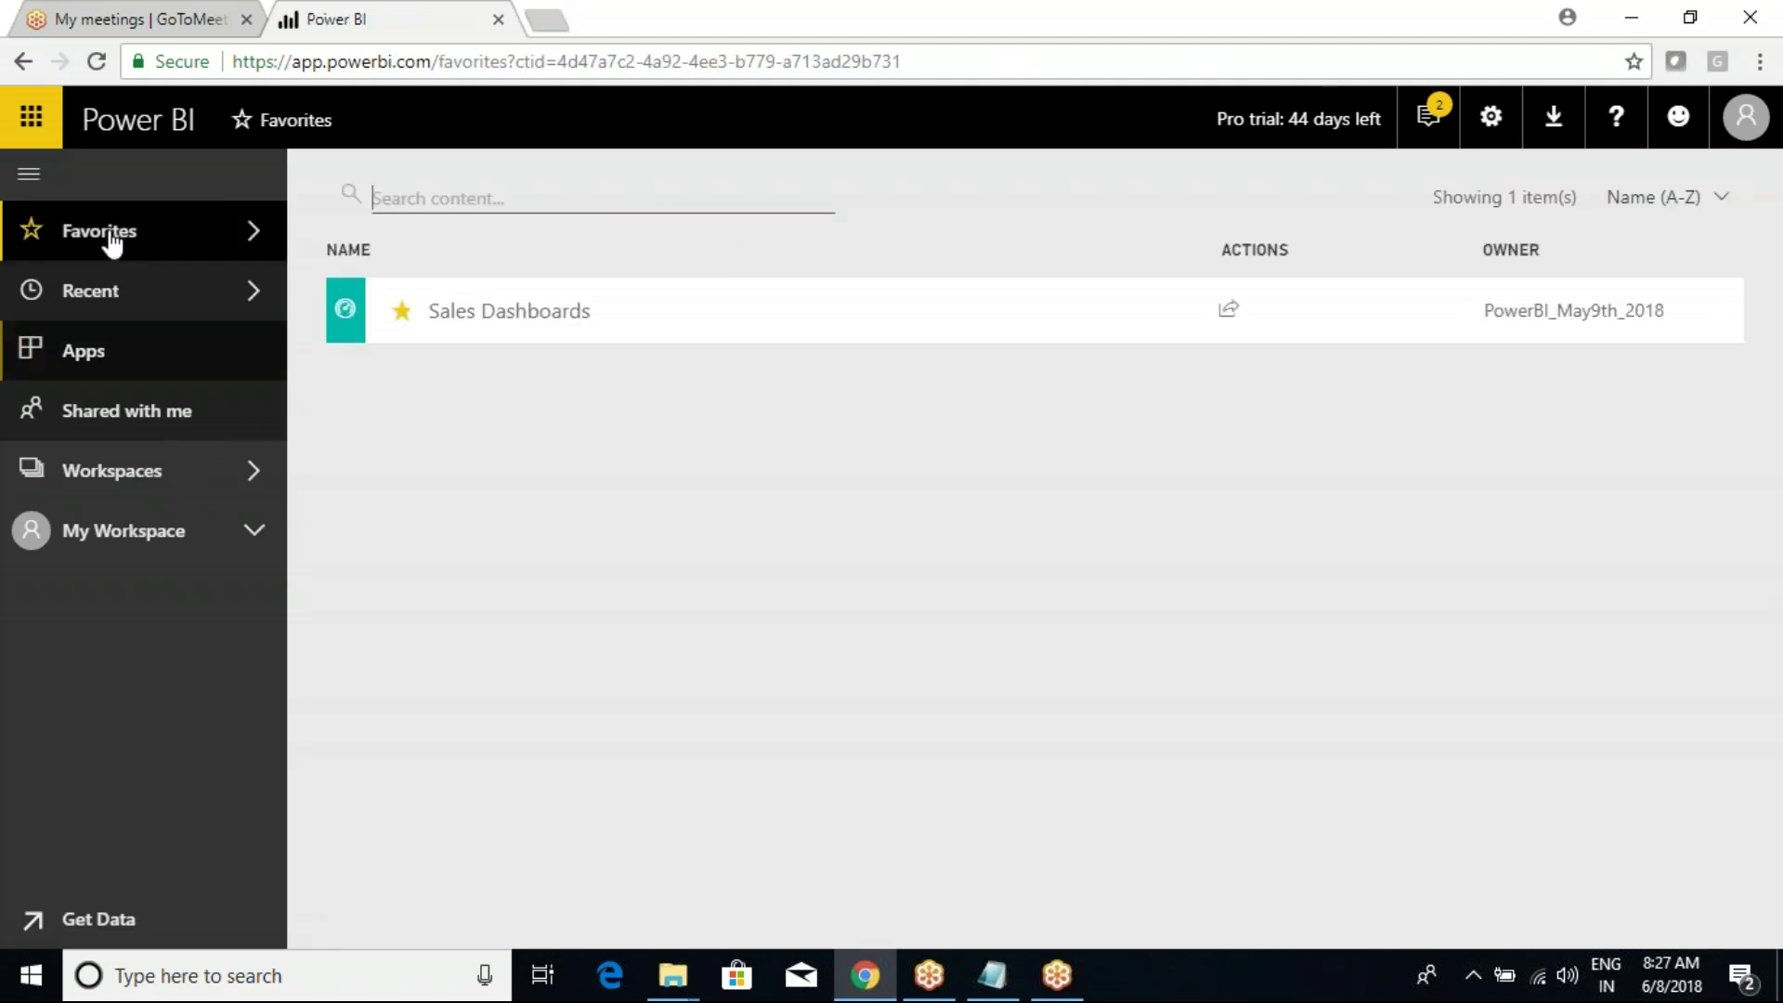
left_click(76, 358)
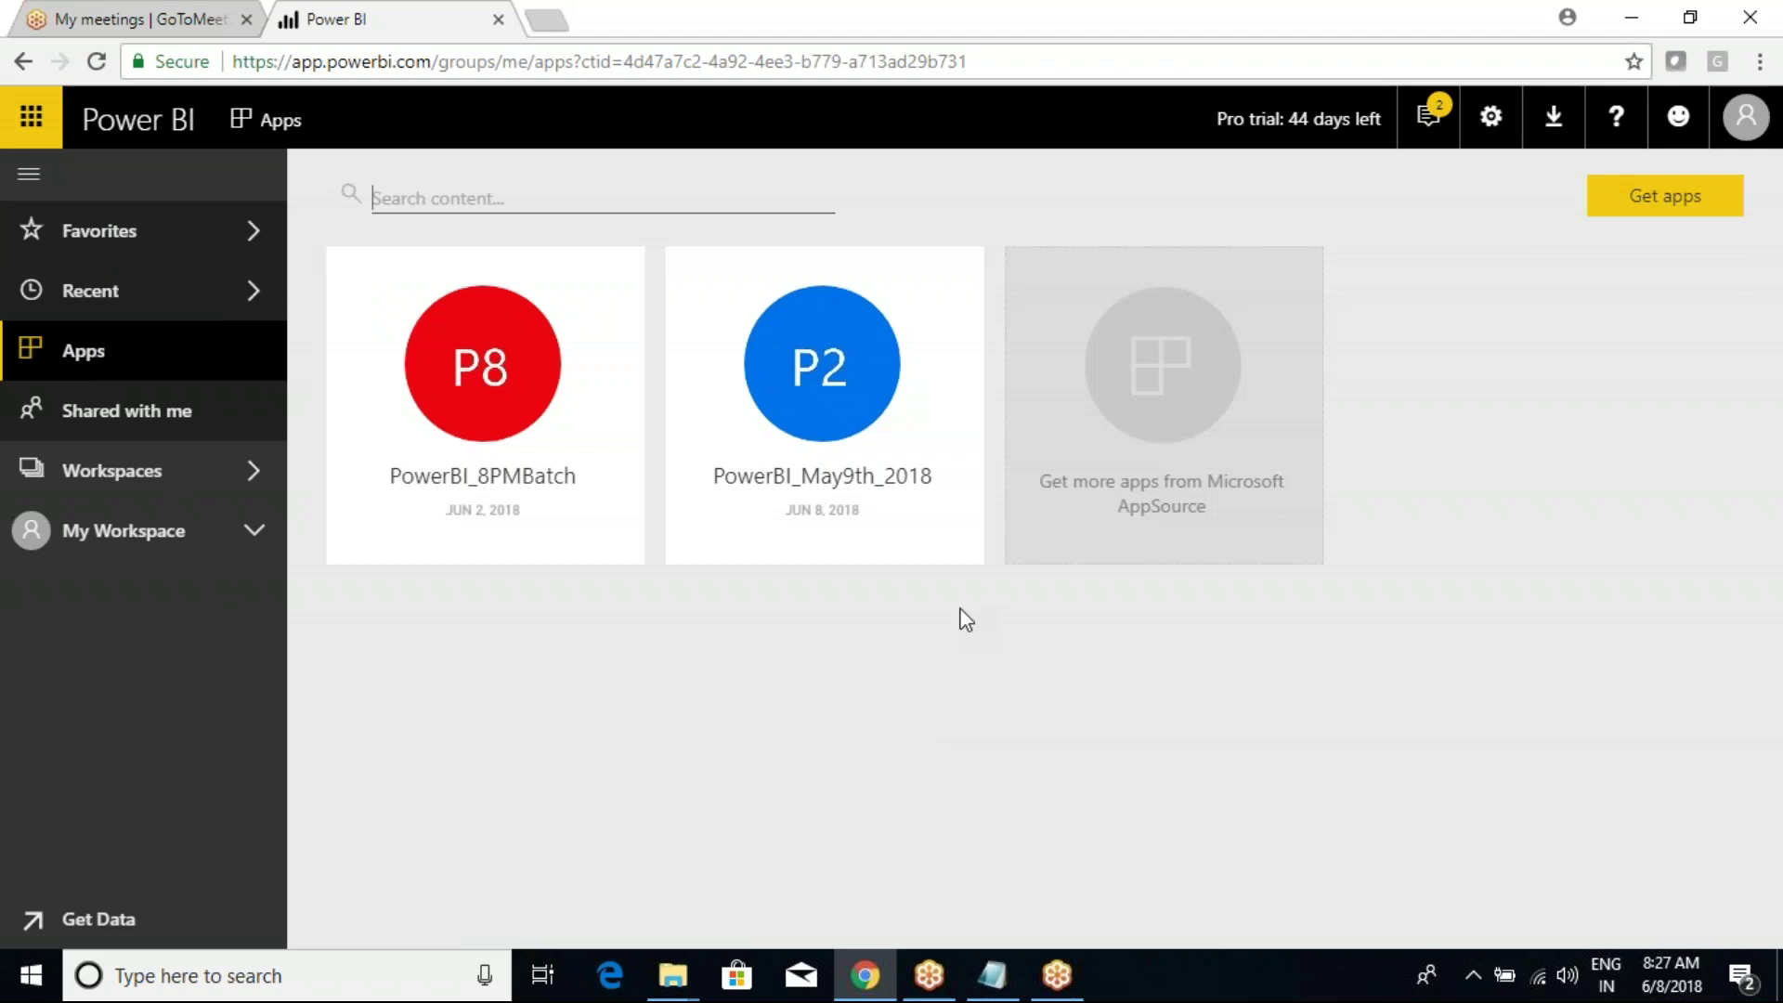
mouse_move(855, 470)
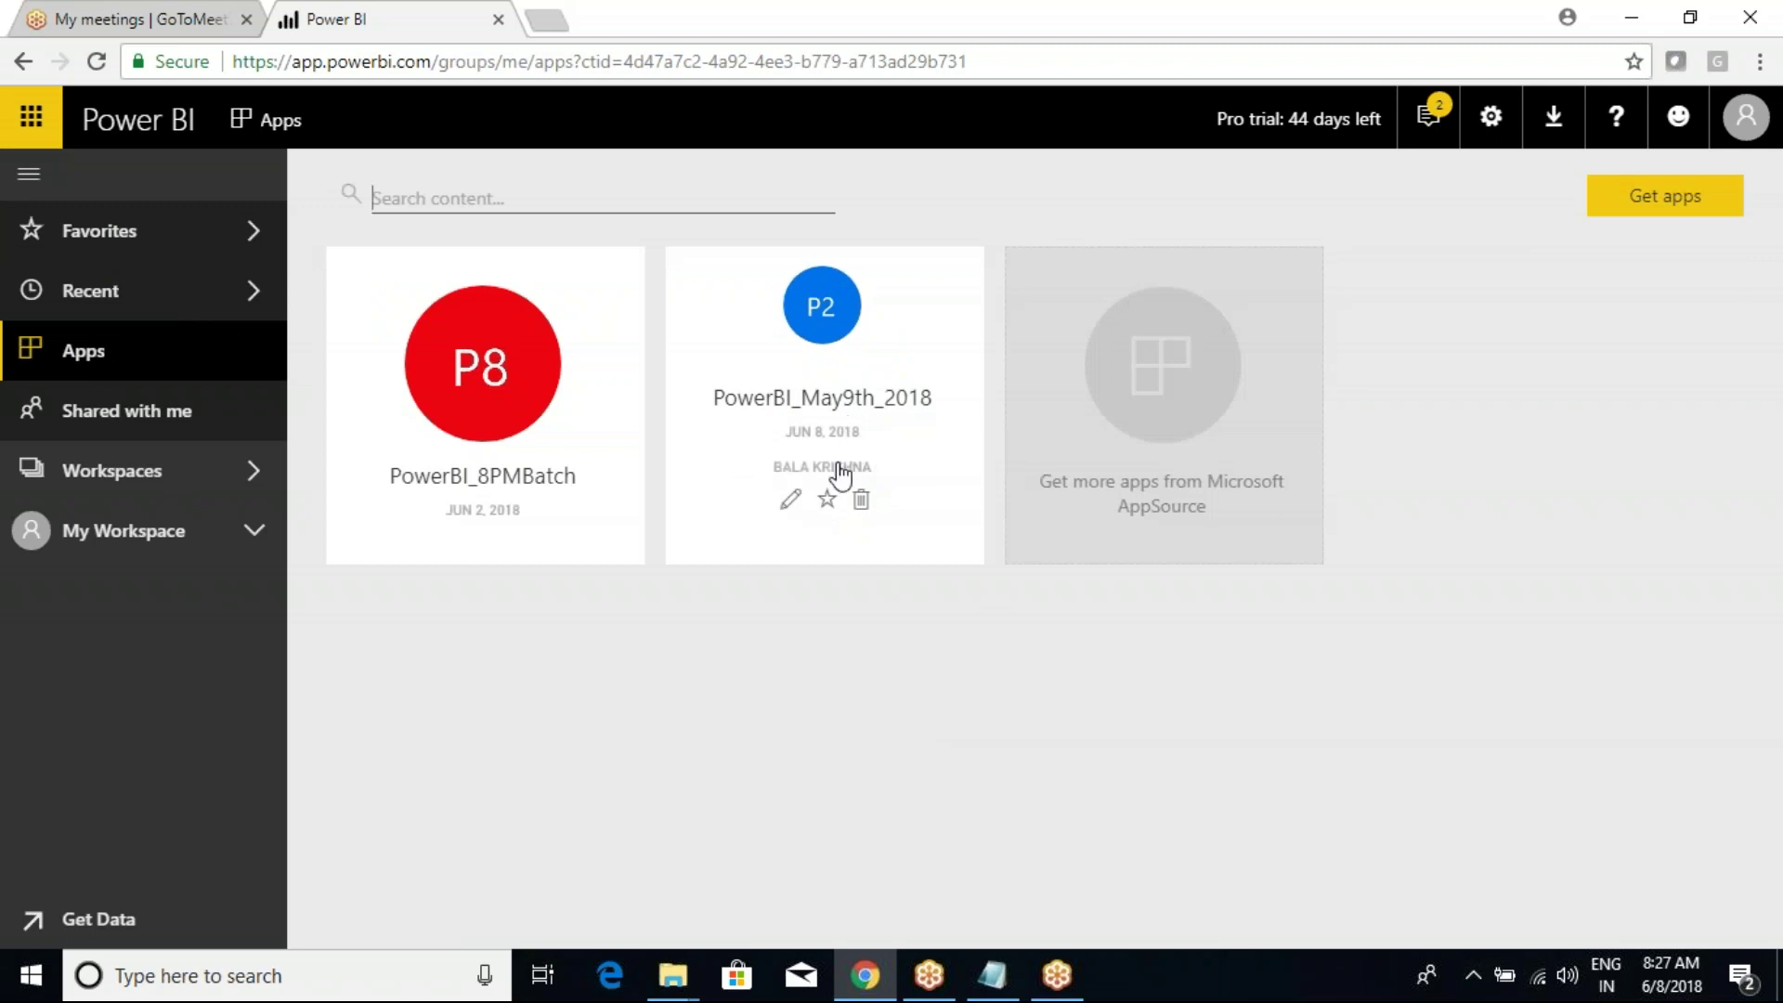
mouse_move(824, 506)
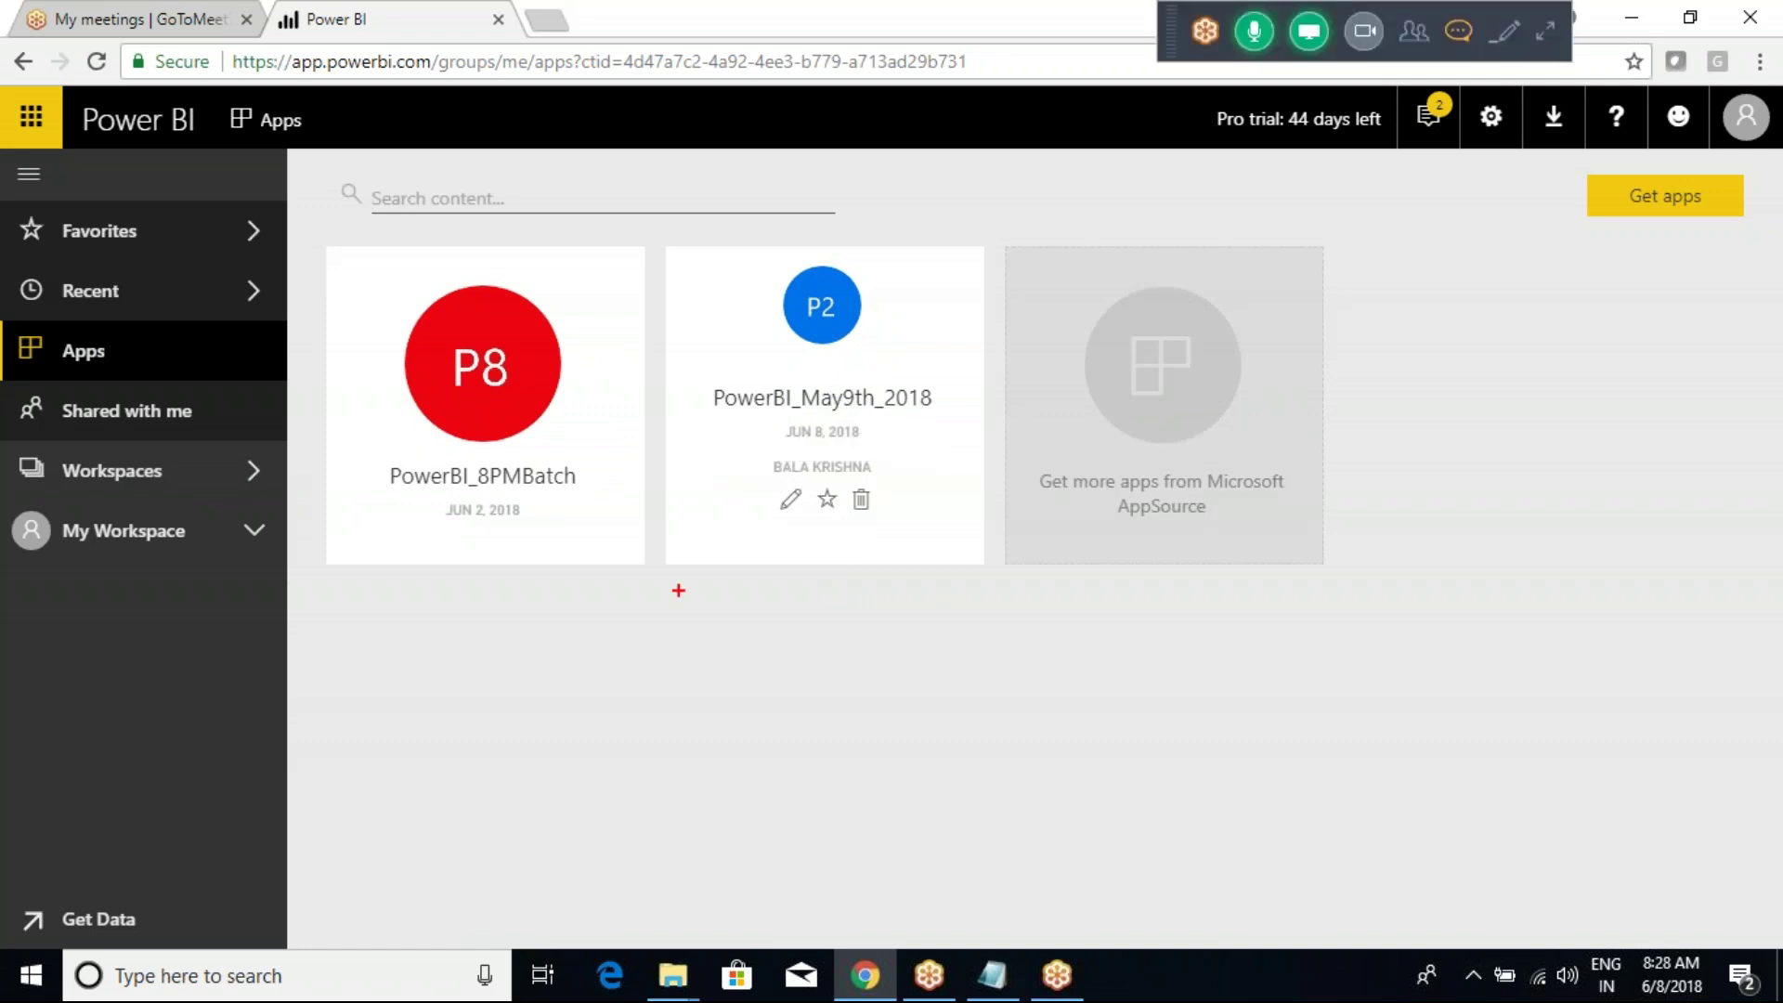
Step: Annotate the apps list with CP, App and Org notes, box the PowerBI_May9th_2018 name with a crossed-out arrow, and exit drawing
mouse_move(624, 631)
left_mouse_down()
mouse_move(725, 690)
mouse_move(814, 709)
left_mouse_up()
left_click_drag(835, 689, 838, 784)
left_click_drag(833, 683, 838, 710)
left_click_drag(952, 723, 1016, 703)
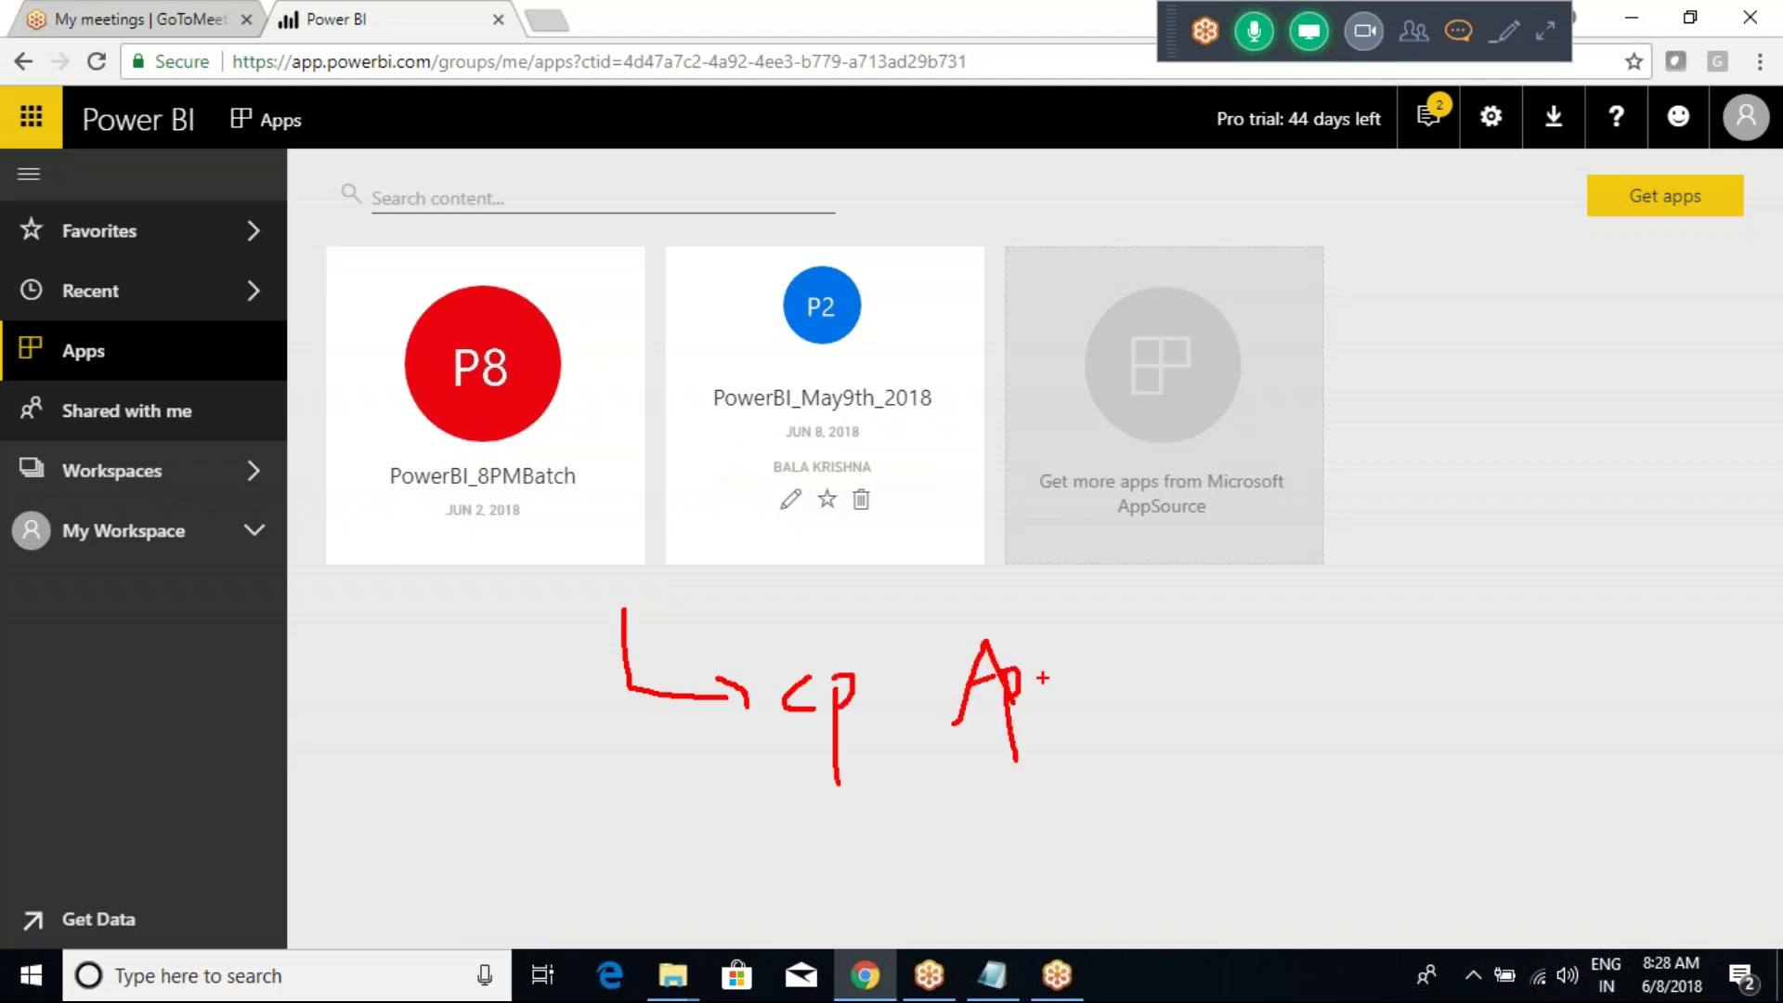
left_click_drag(1036, 655, 1052, 697)
mouse_move(1185, 630)
left_mouse_down()
mouse_move(1229, 678)
mouse_move(1234, 637)
mouse_move(1267, 691)
mouse_move(1239, 704)
mouse_move(1290, 663)
left_mouse_up()
mouse_move(806, 370)
left_mouse_down()
mouse_move(673, 375)
mouse_move(680, 445)
mouse_move(922, 451)
mouse_move(944, 379)
mouse_move(715, 394)
mouse_move(824, 421)
mouse_move(933, 491)
mouse_move(1022, 486)
mouse_move(985, 554)
left_mouse_up()
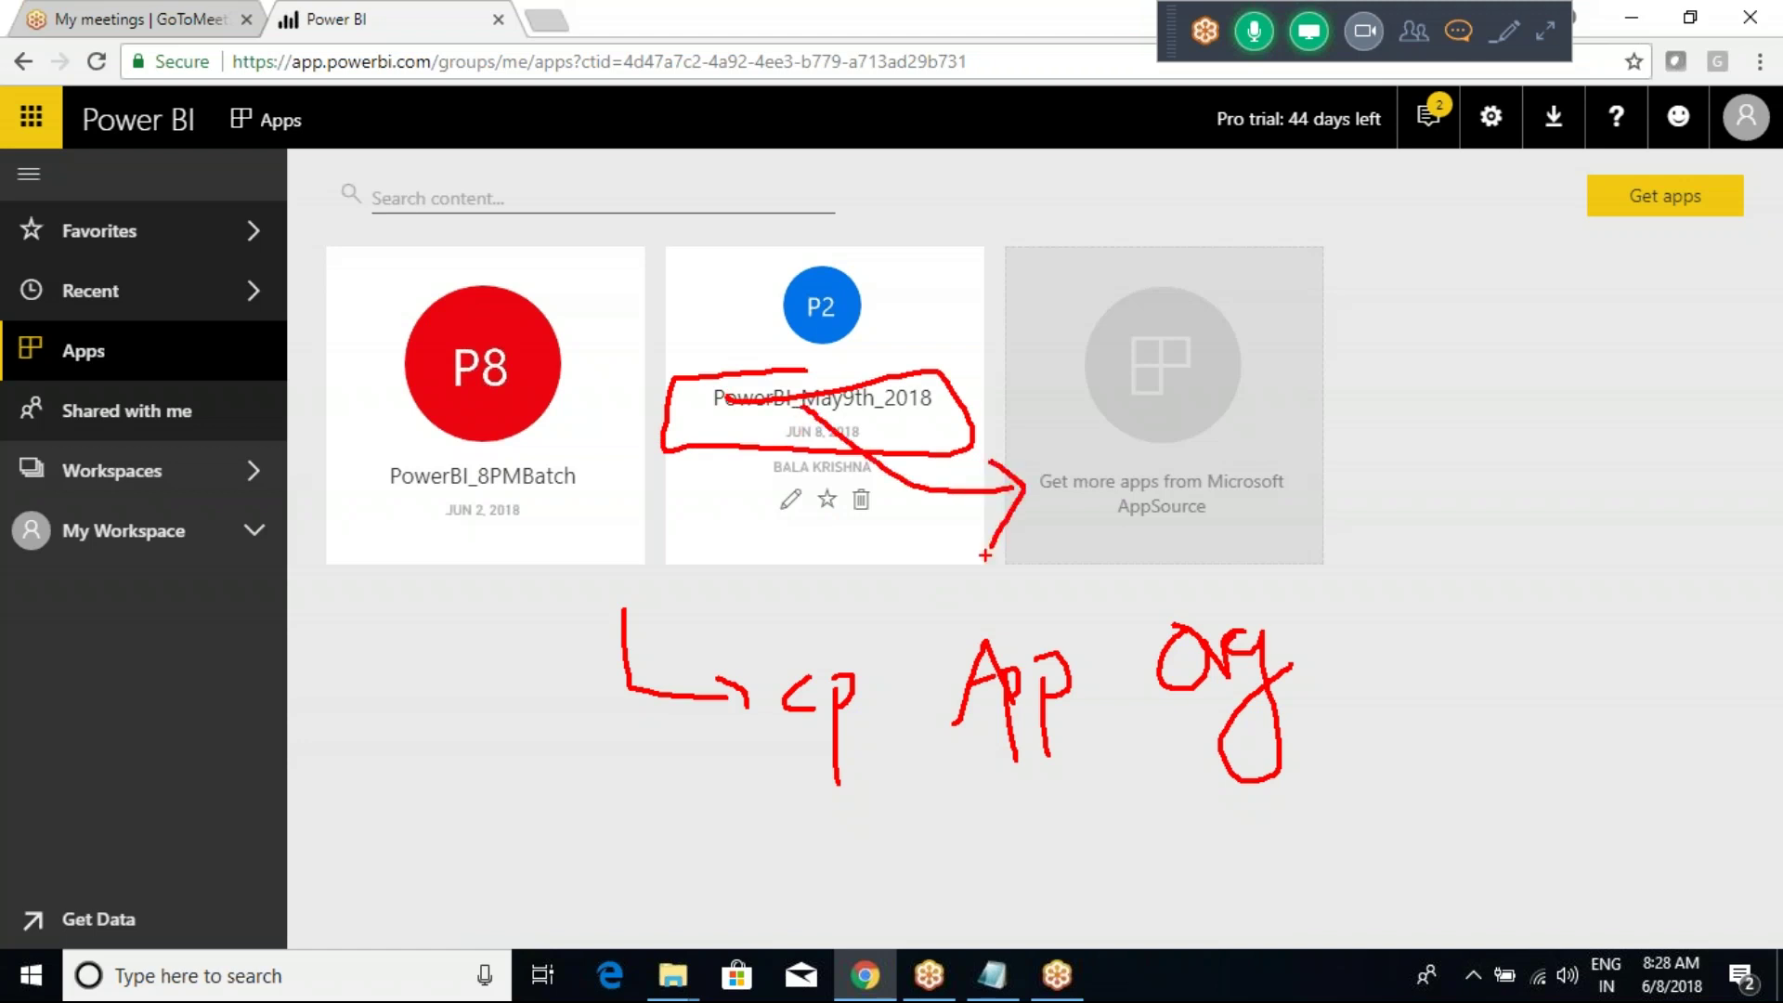
left_click_drag(986, 464, 1012, 540)
mouse_move(855, 645)
left_mouse_down()
mouse_move(726, 797)
mouse_move(865, 662)
left_mouse_up()
mouse_move(990, 631)
left_mouse_down()
mouse_move(951, 671)
mouse_move(1127, 805)
mouse_move(1010, 650)
left_mouse_up()
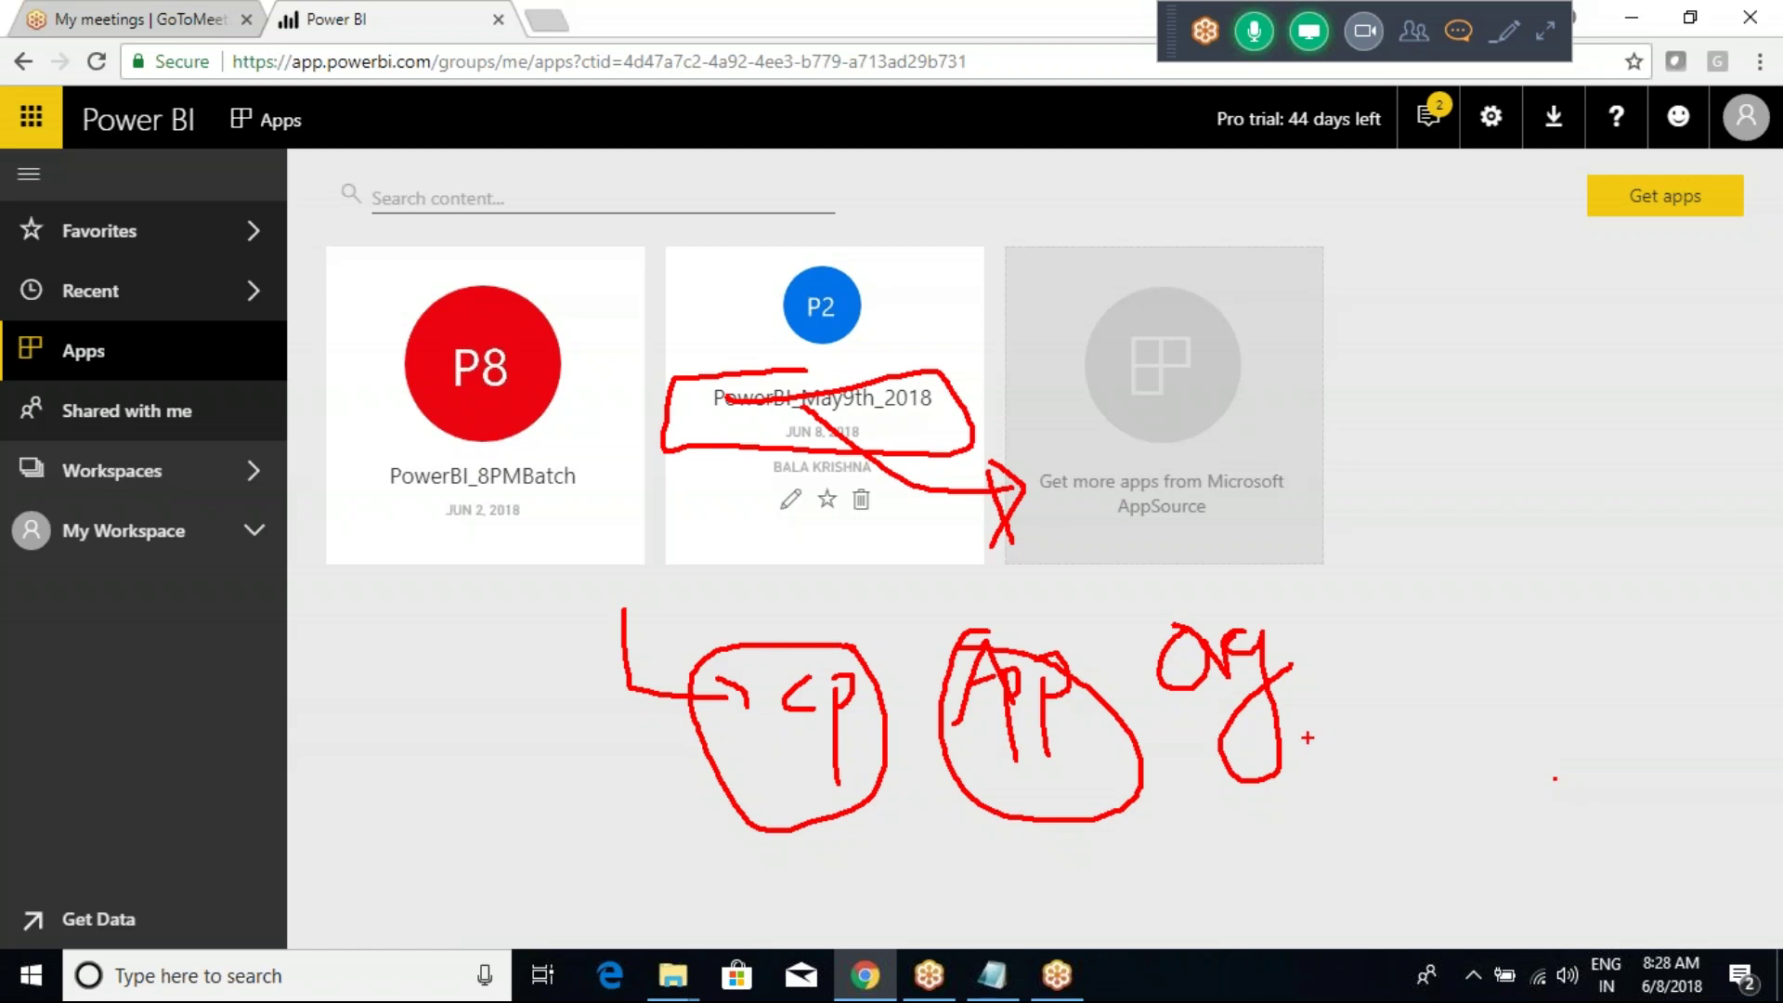
key("Escape")
Step: Open the PowerBI_May9th_2018 app, review its Sales Dashboards tiles and open the report behind the OrderQuantity donut tile
left_click(76, 357)
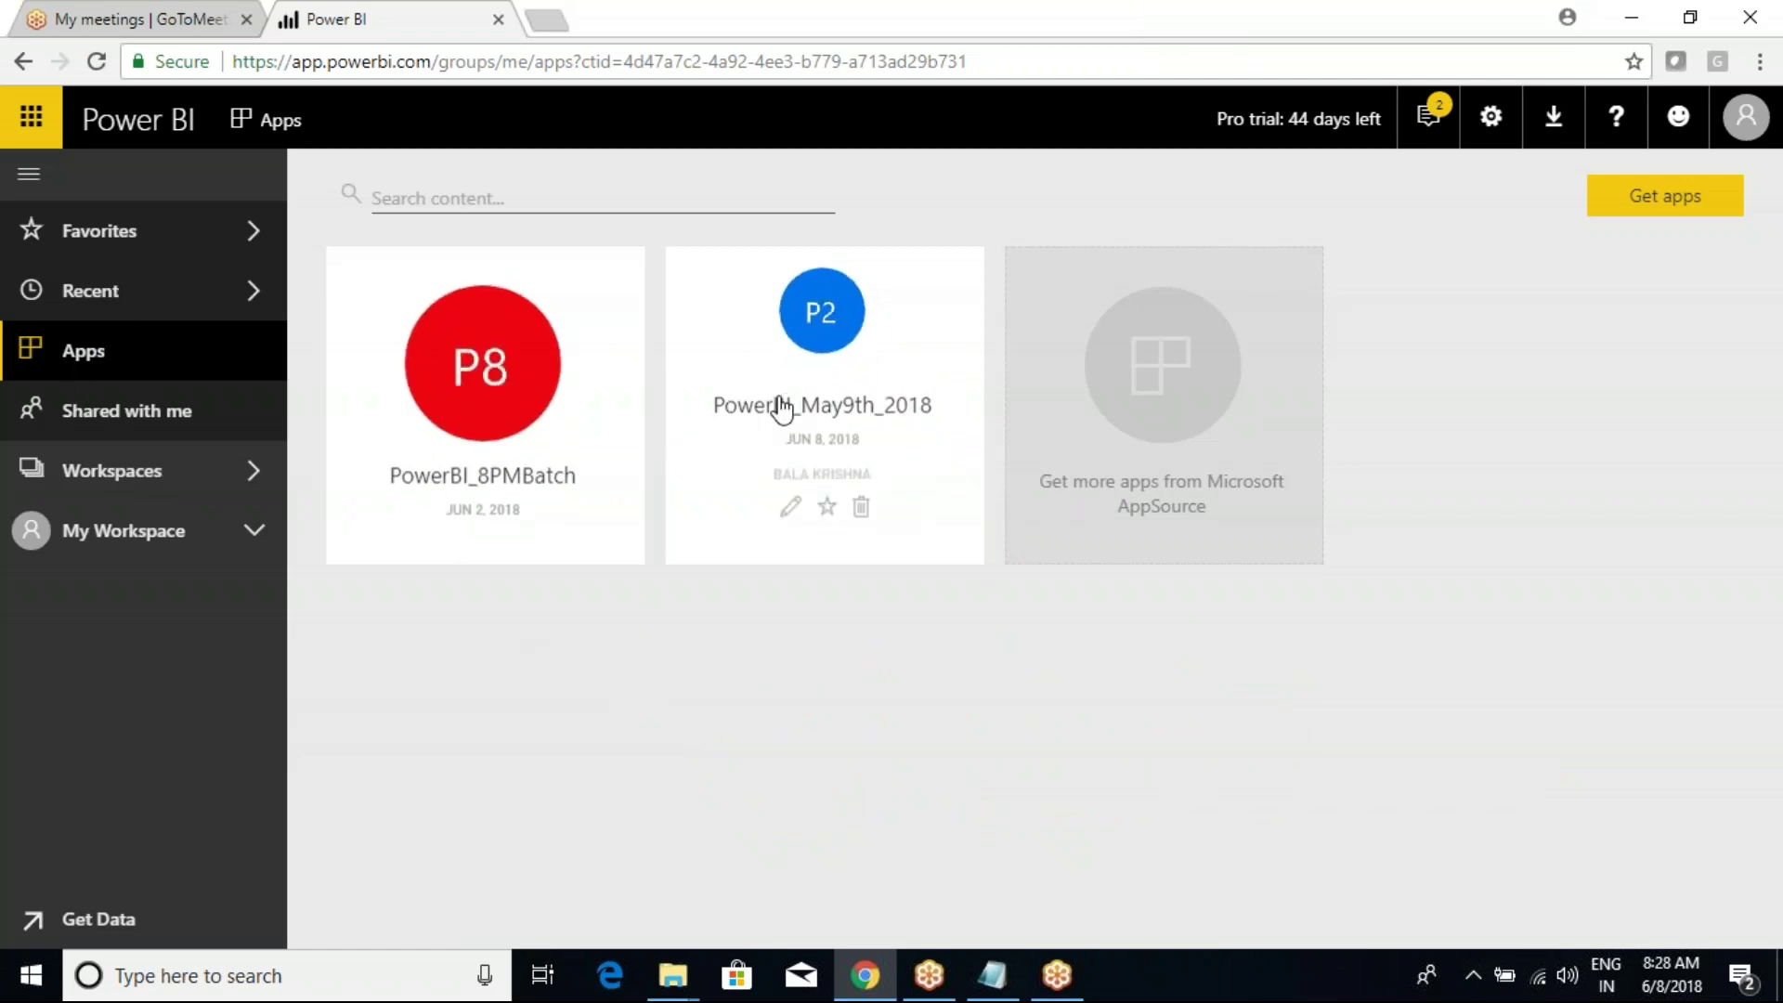
left_click(792, 430)
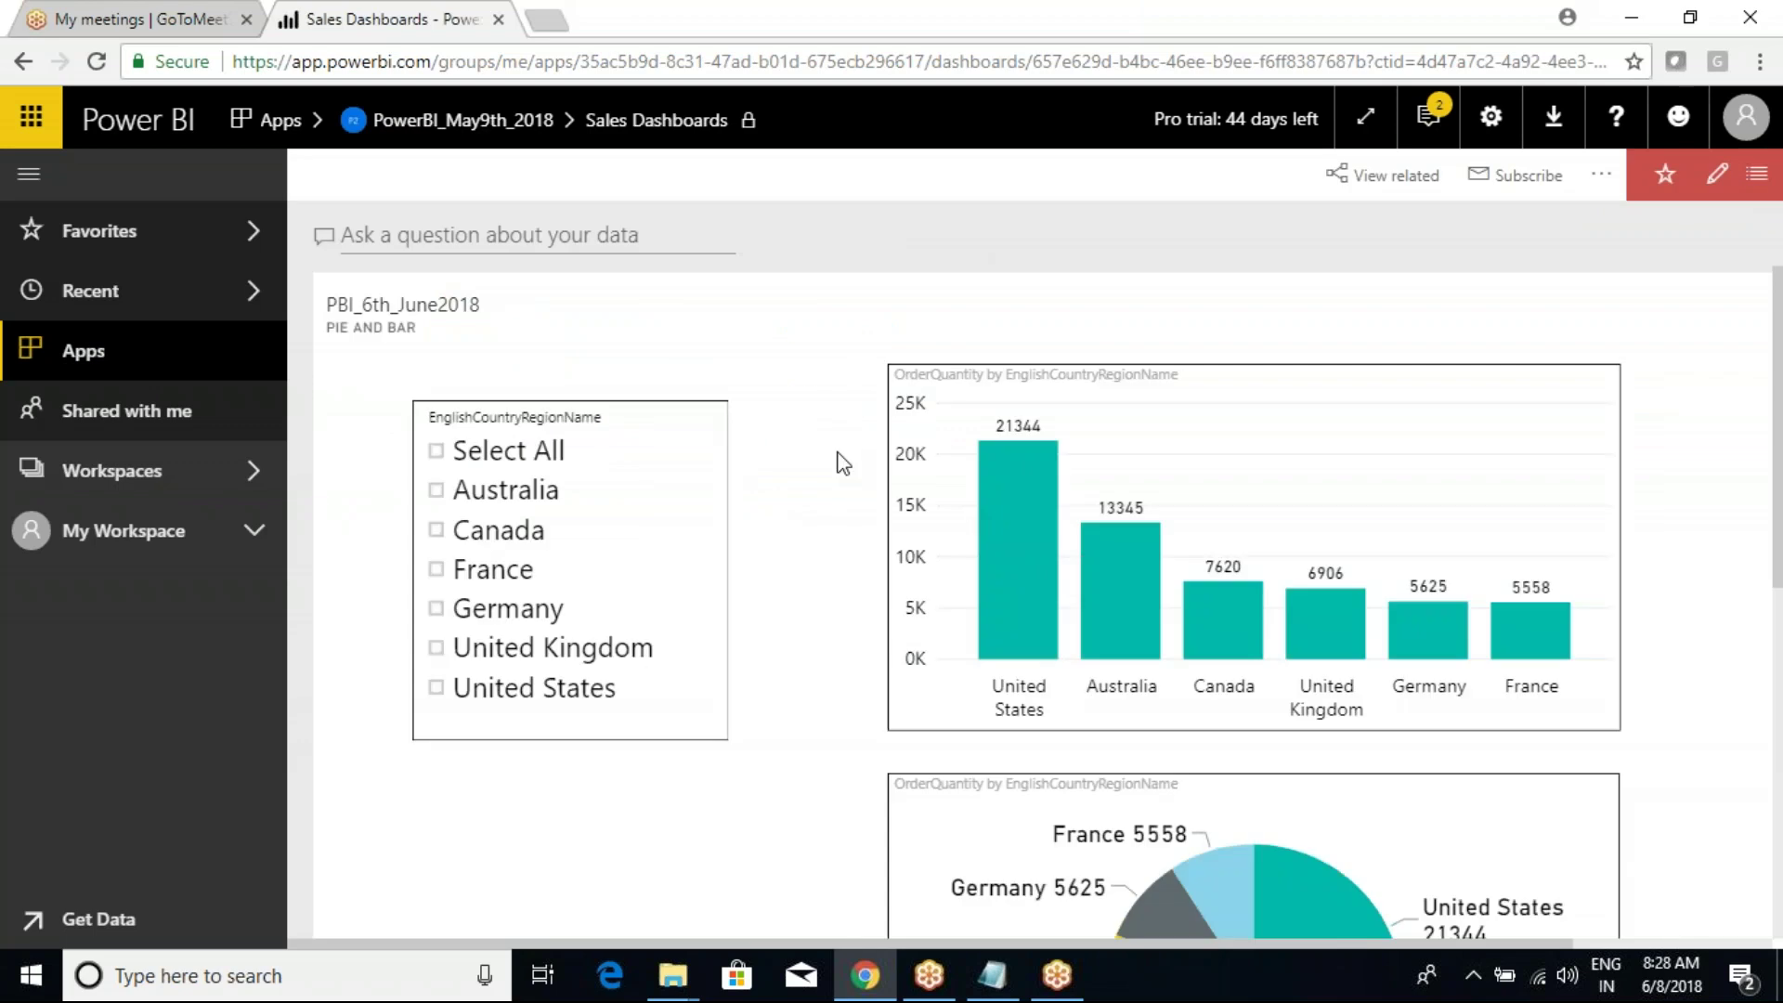
scroll(798, 557, "down", 7)
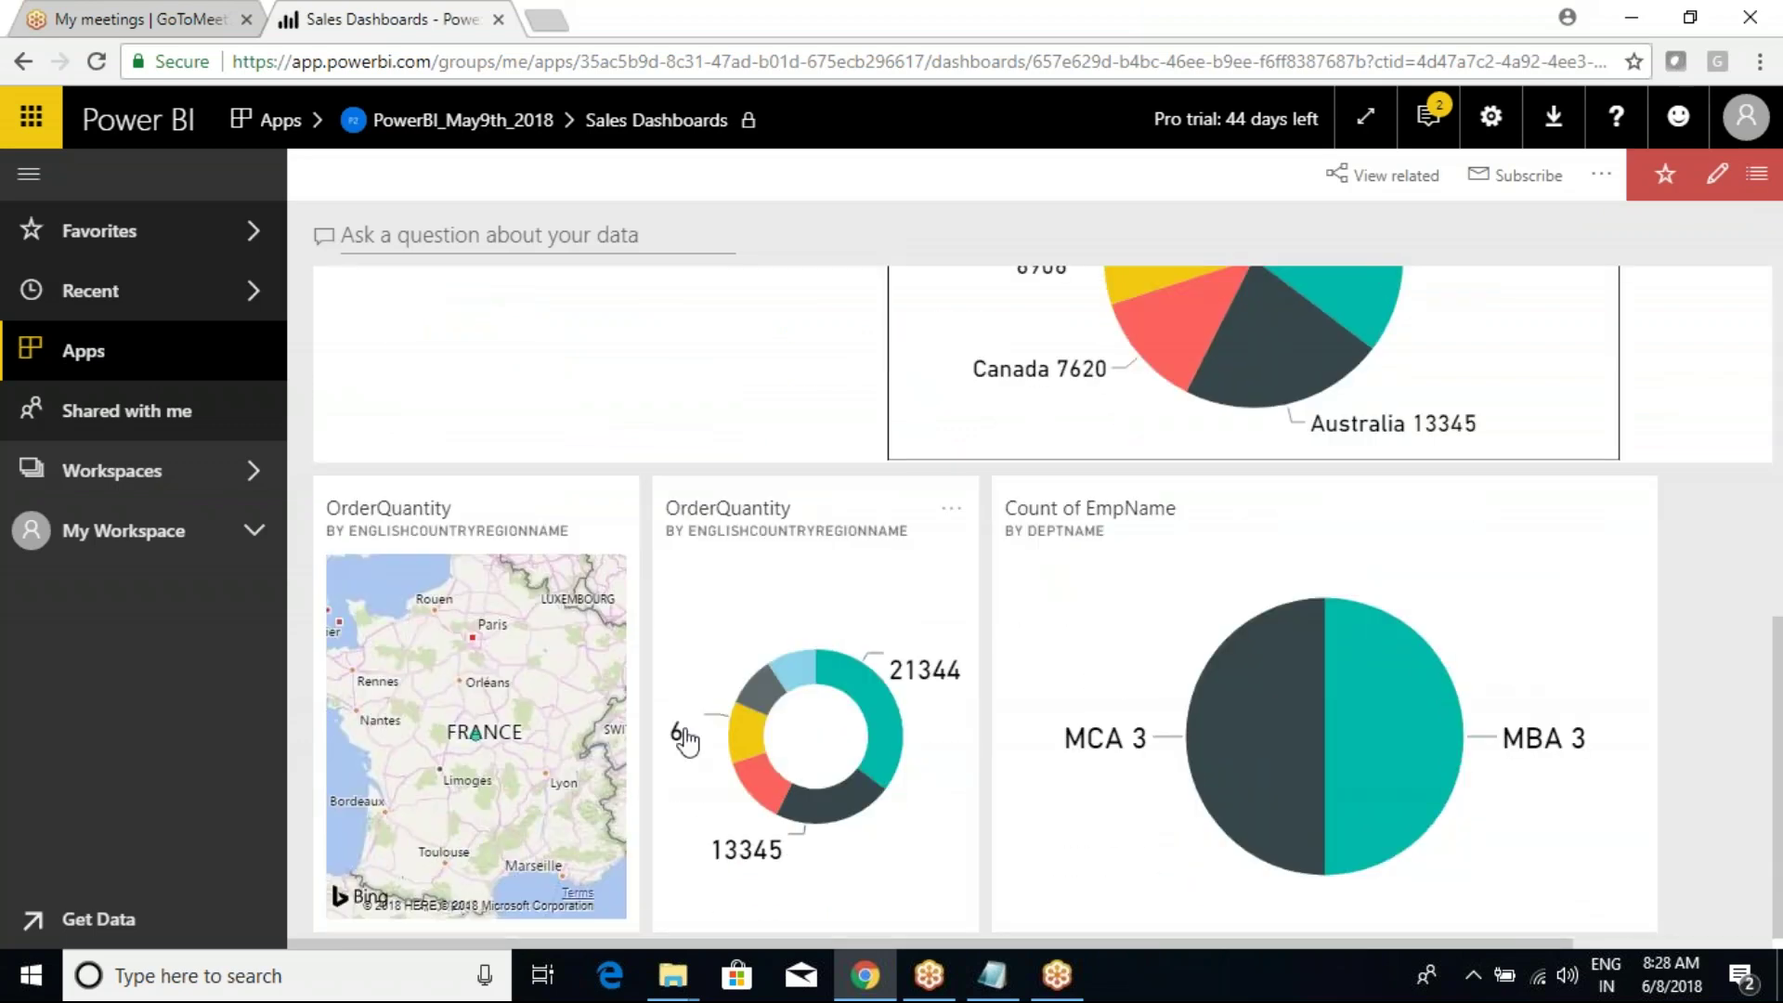
scroll(701, 534, "up", 7)
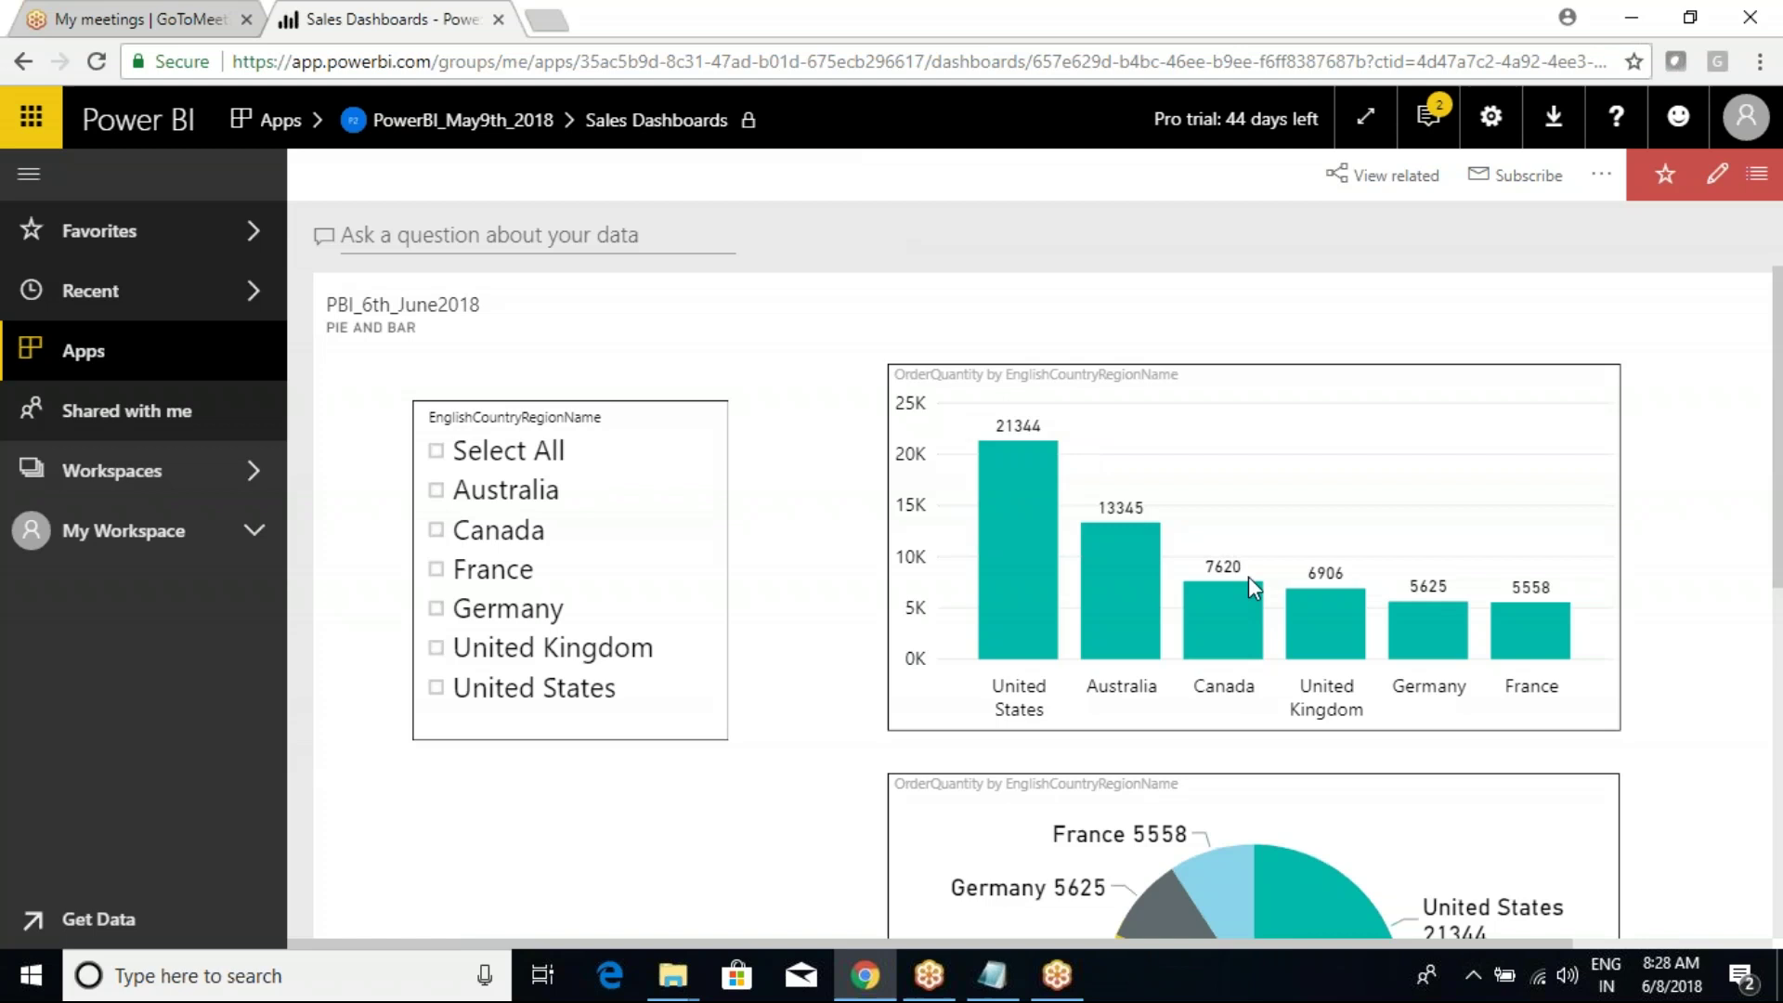
scroll(1247, 585, "down", 6)
left_click(895, 617)
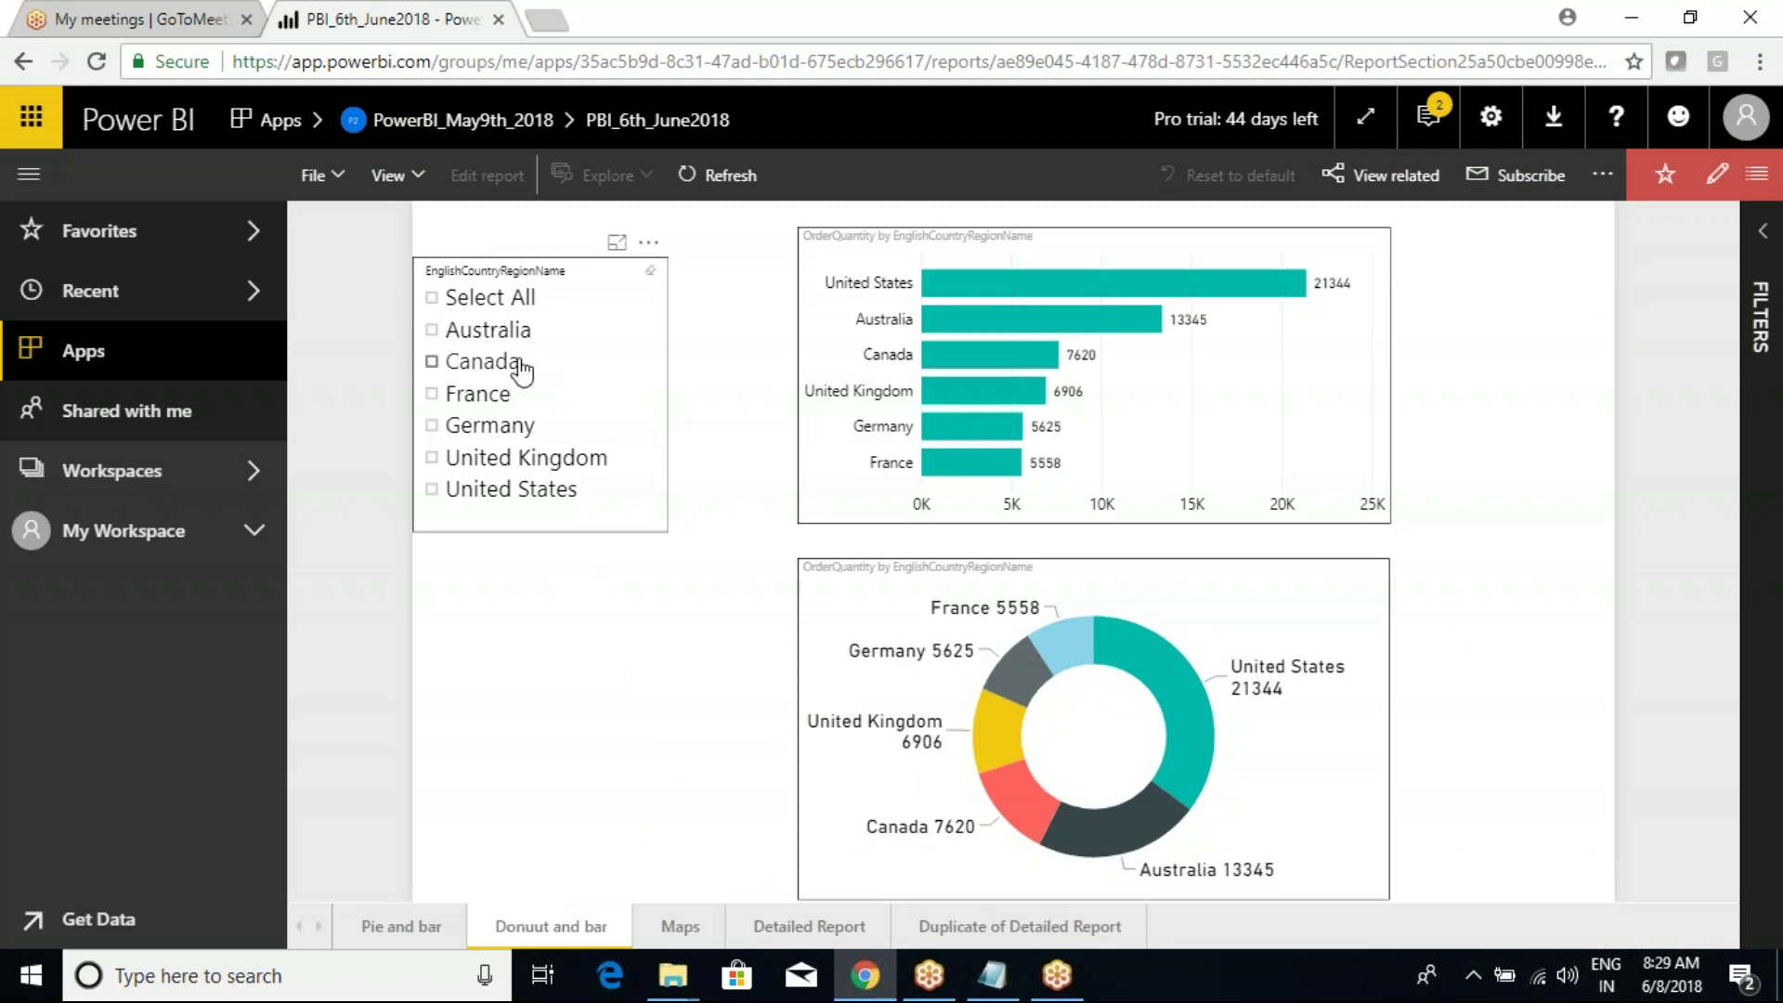
Step: Review Sales Dashboards in the PowerBI_May9th_2018 workspace, open the report behind its donut tile and view the Maps page
left_click(85, 354)
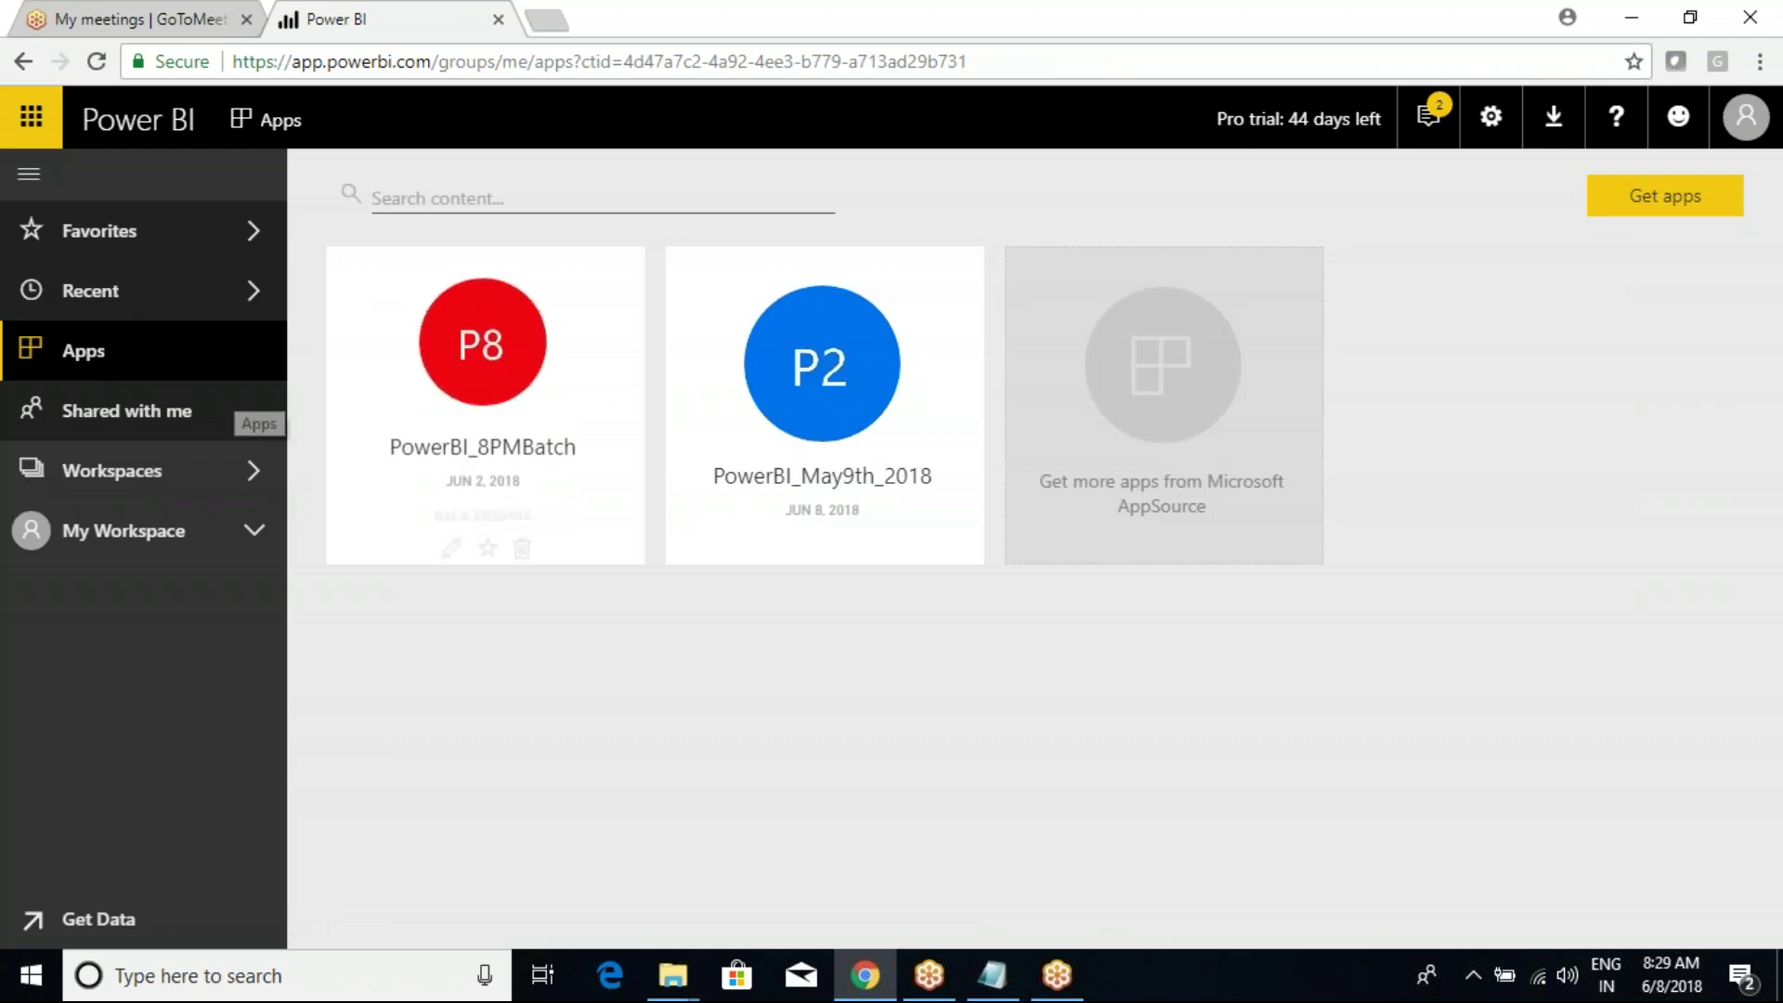
left_click(255, 470)
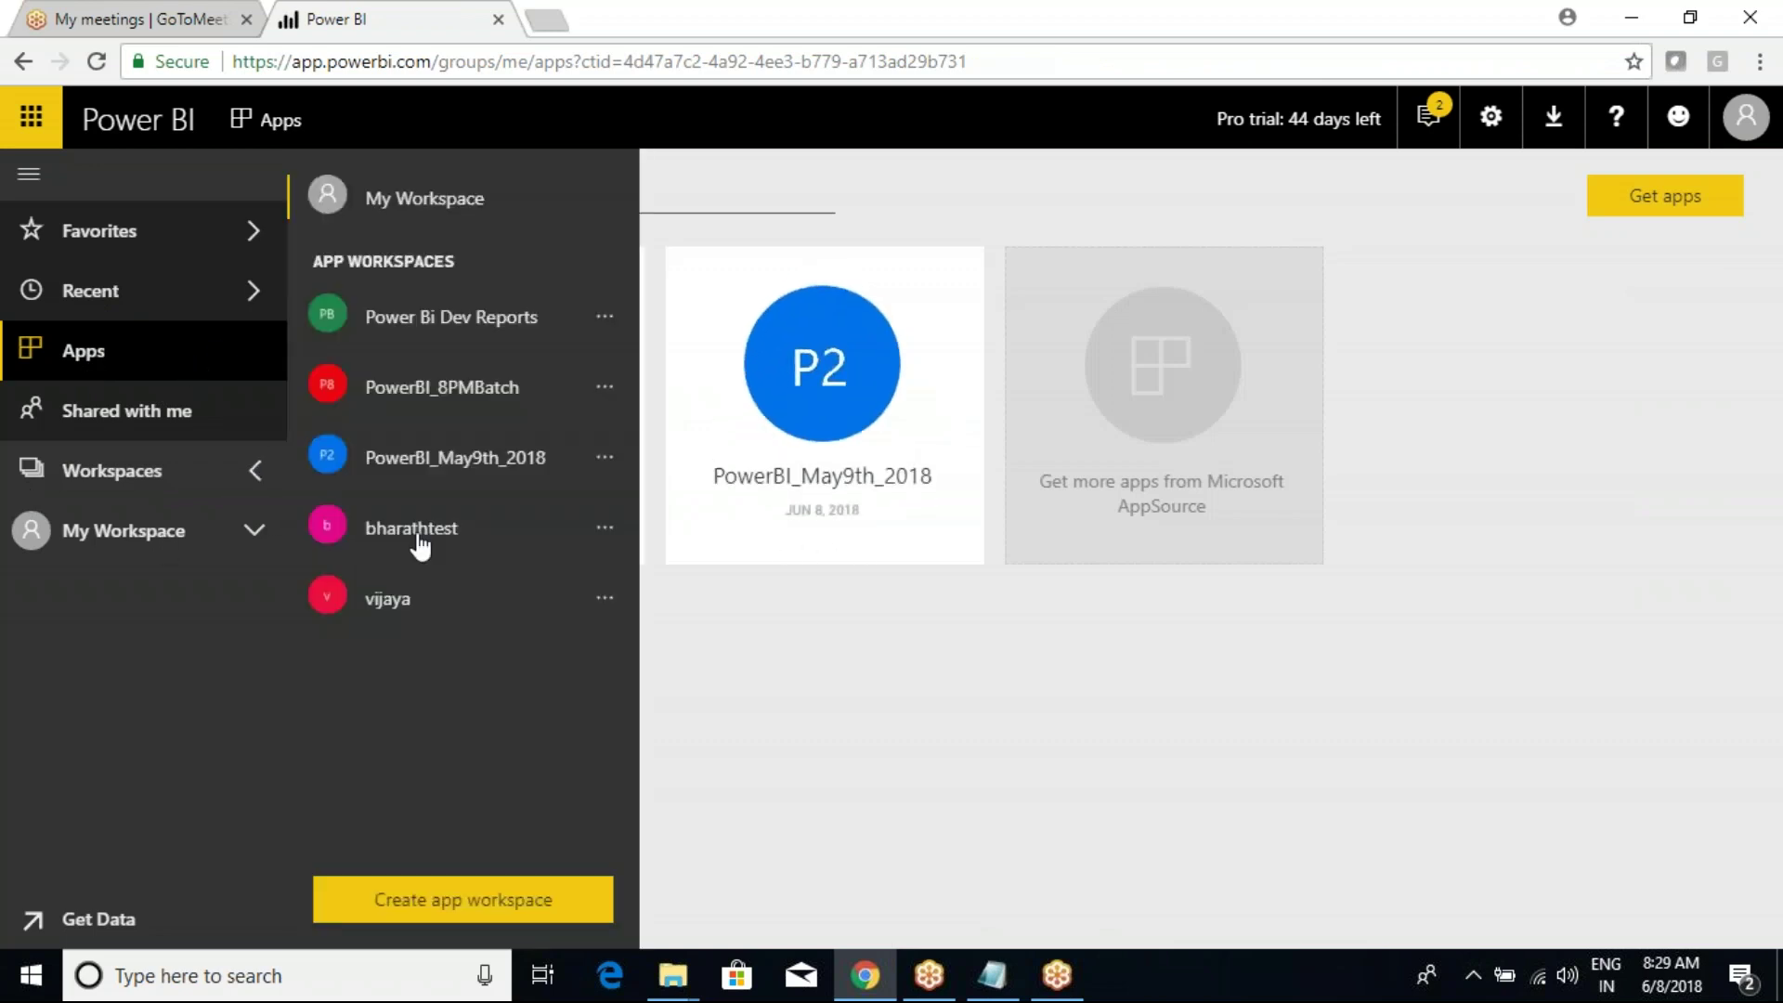
left_click(437, 469)
left_click(254, 530)
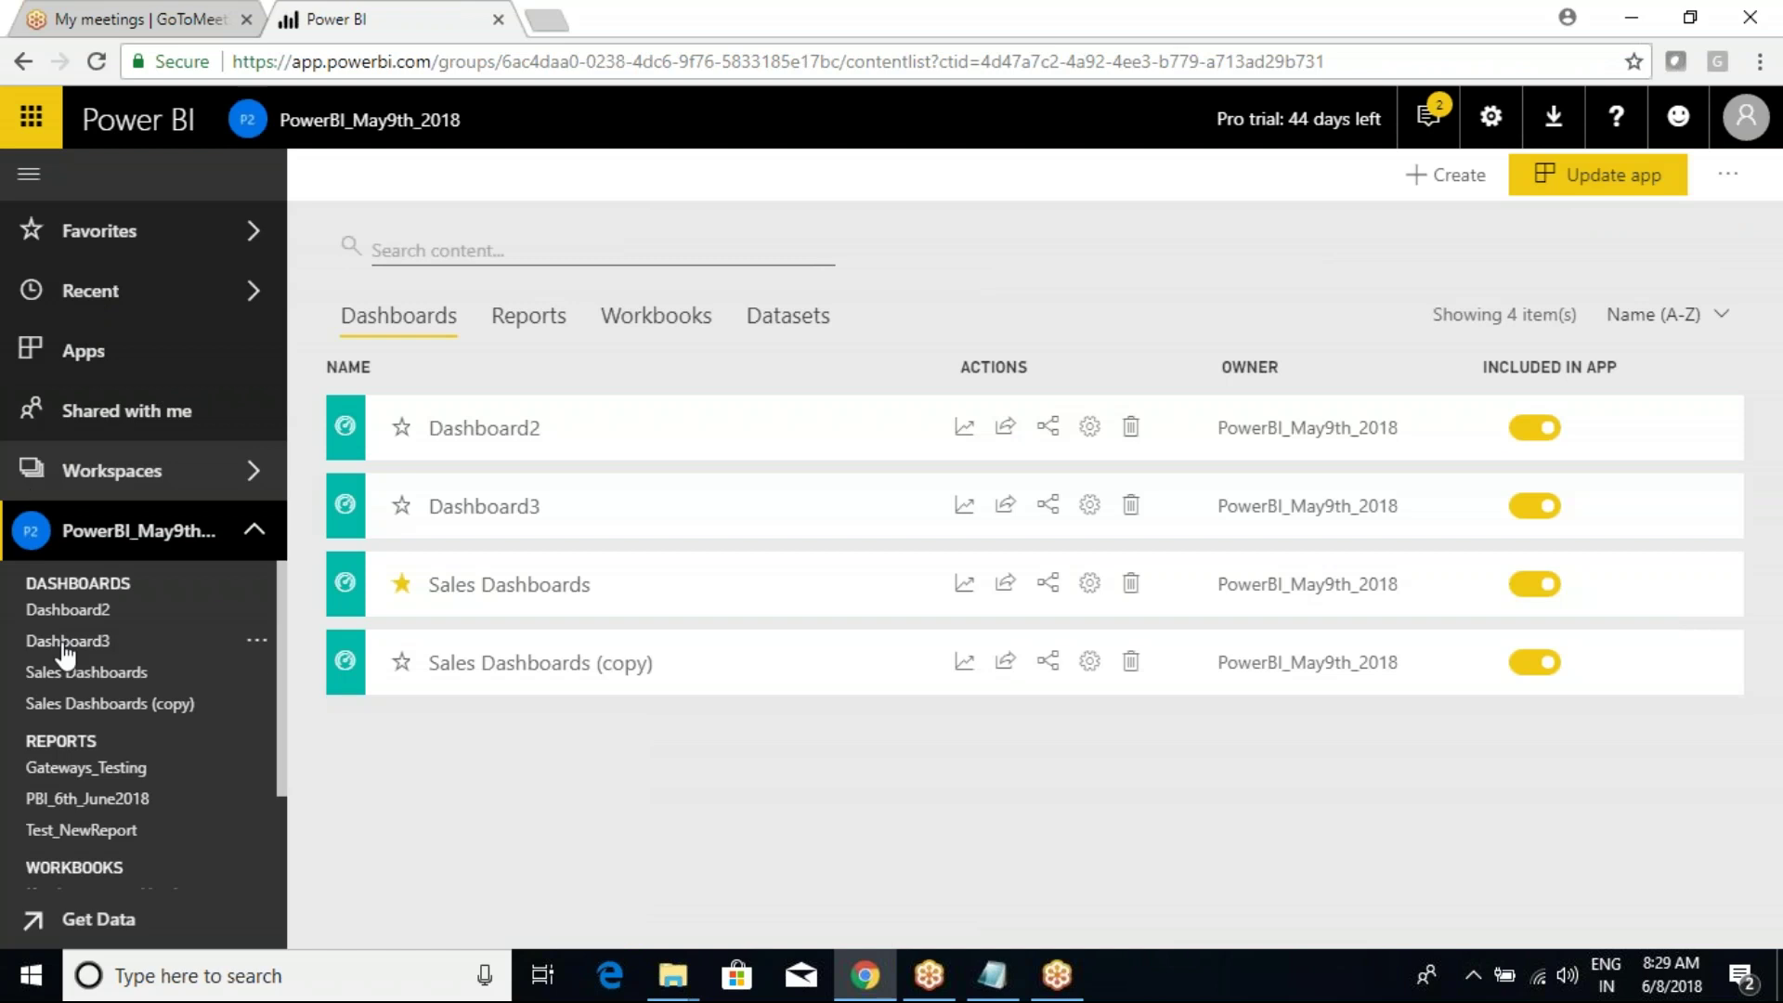
left_click(65, 661)
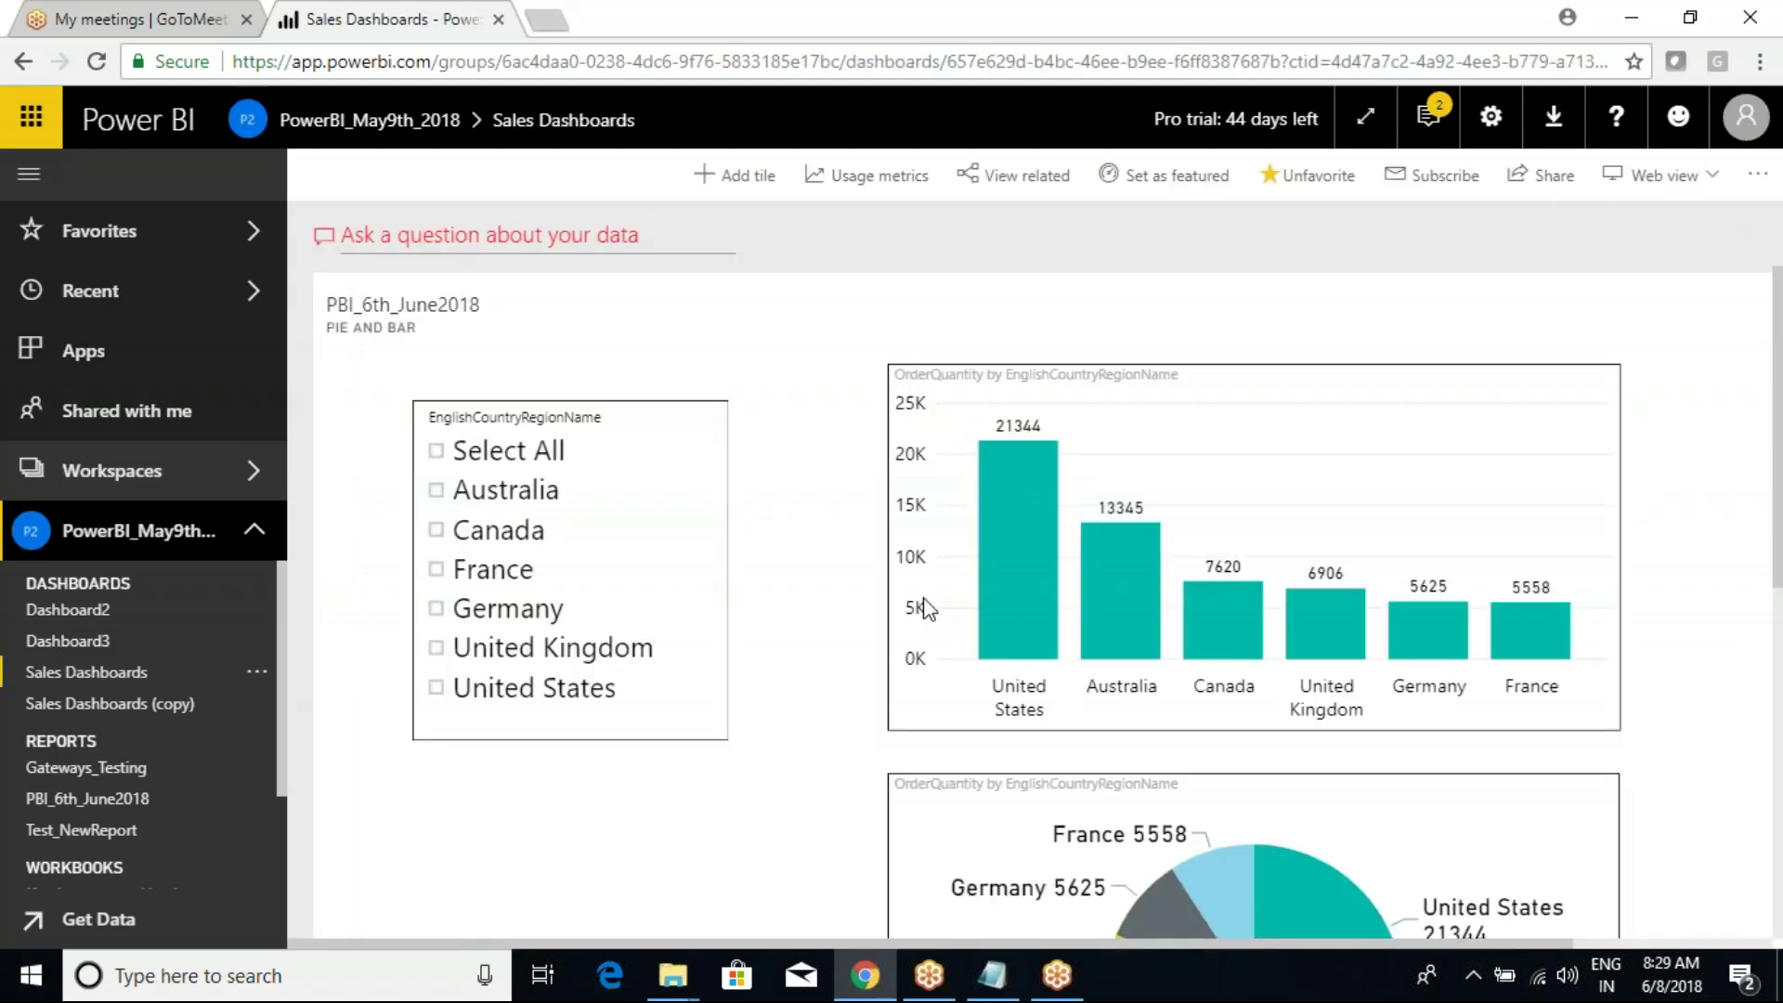
scroll(896, 613, "down", 8)
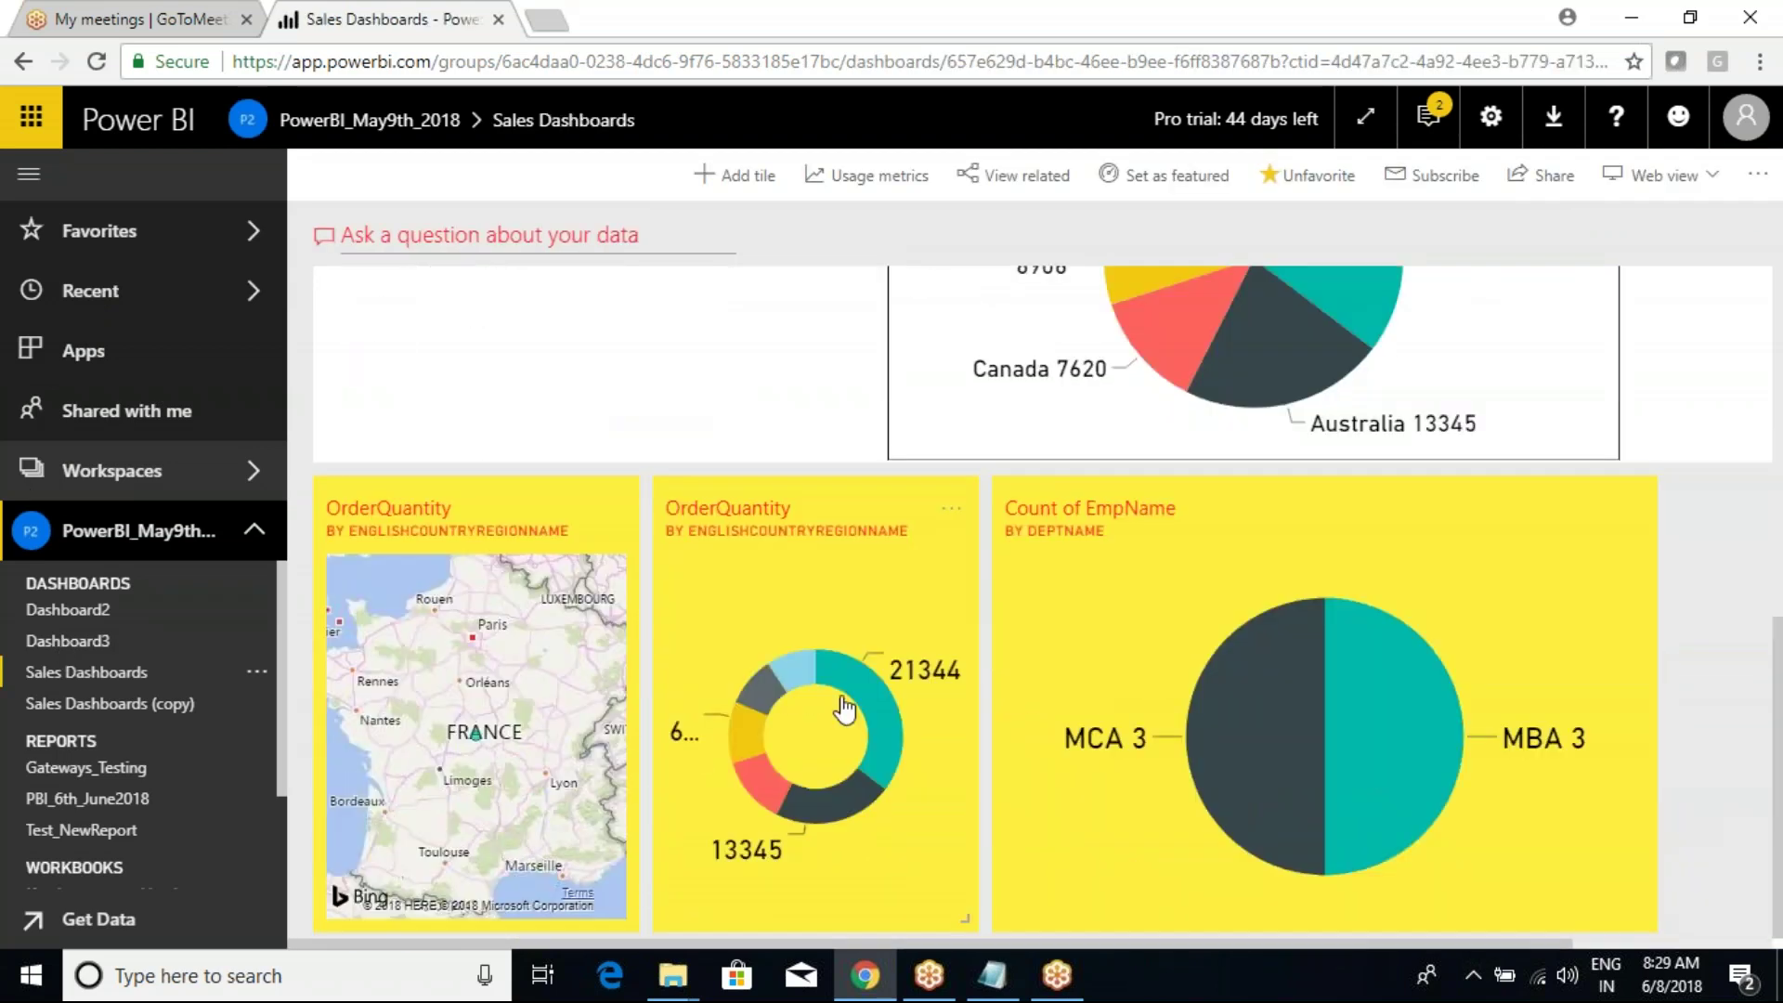
left_click(792, 661)
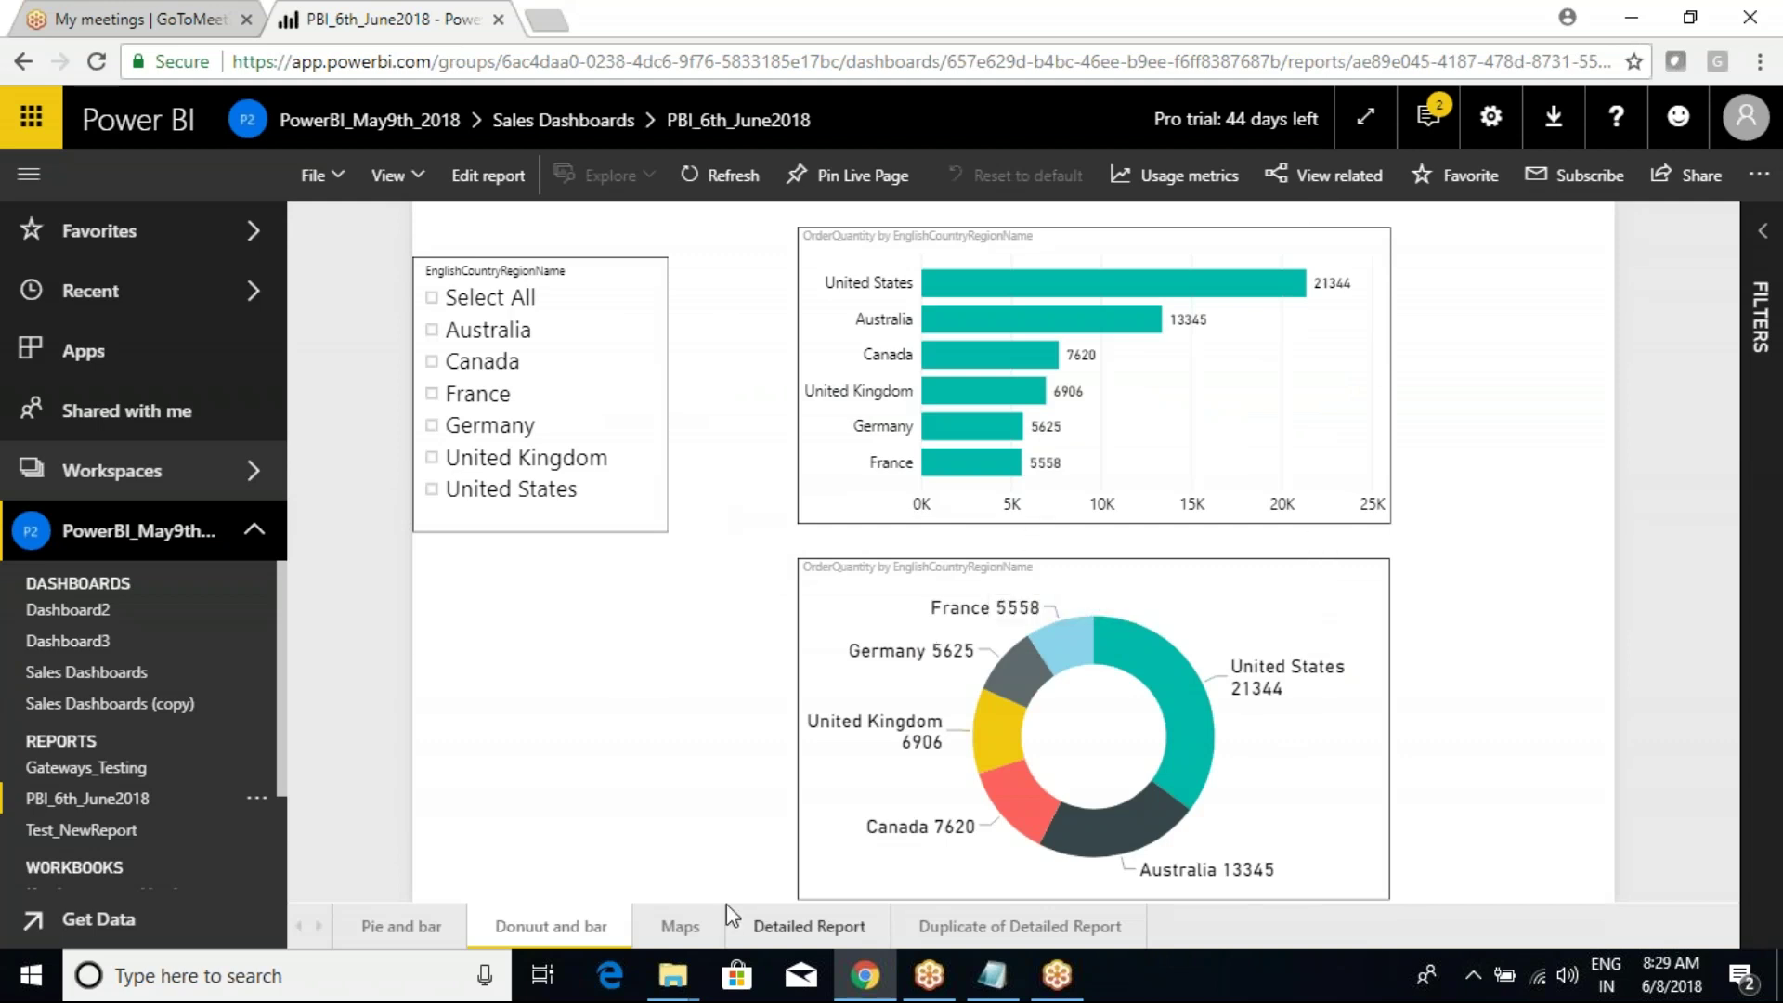
left_click(681, 926)
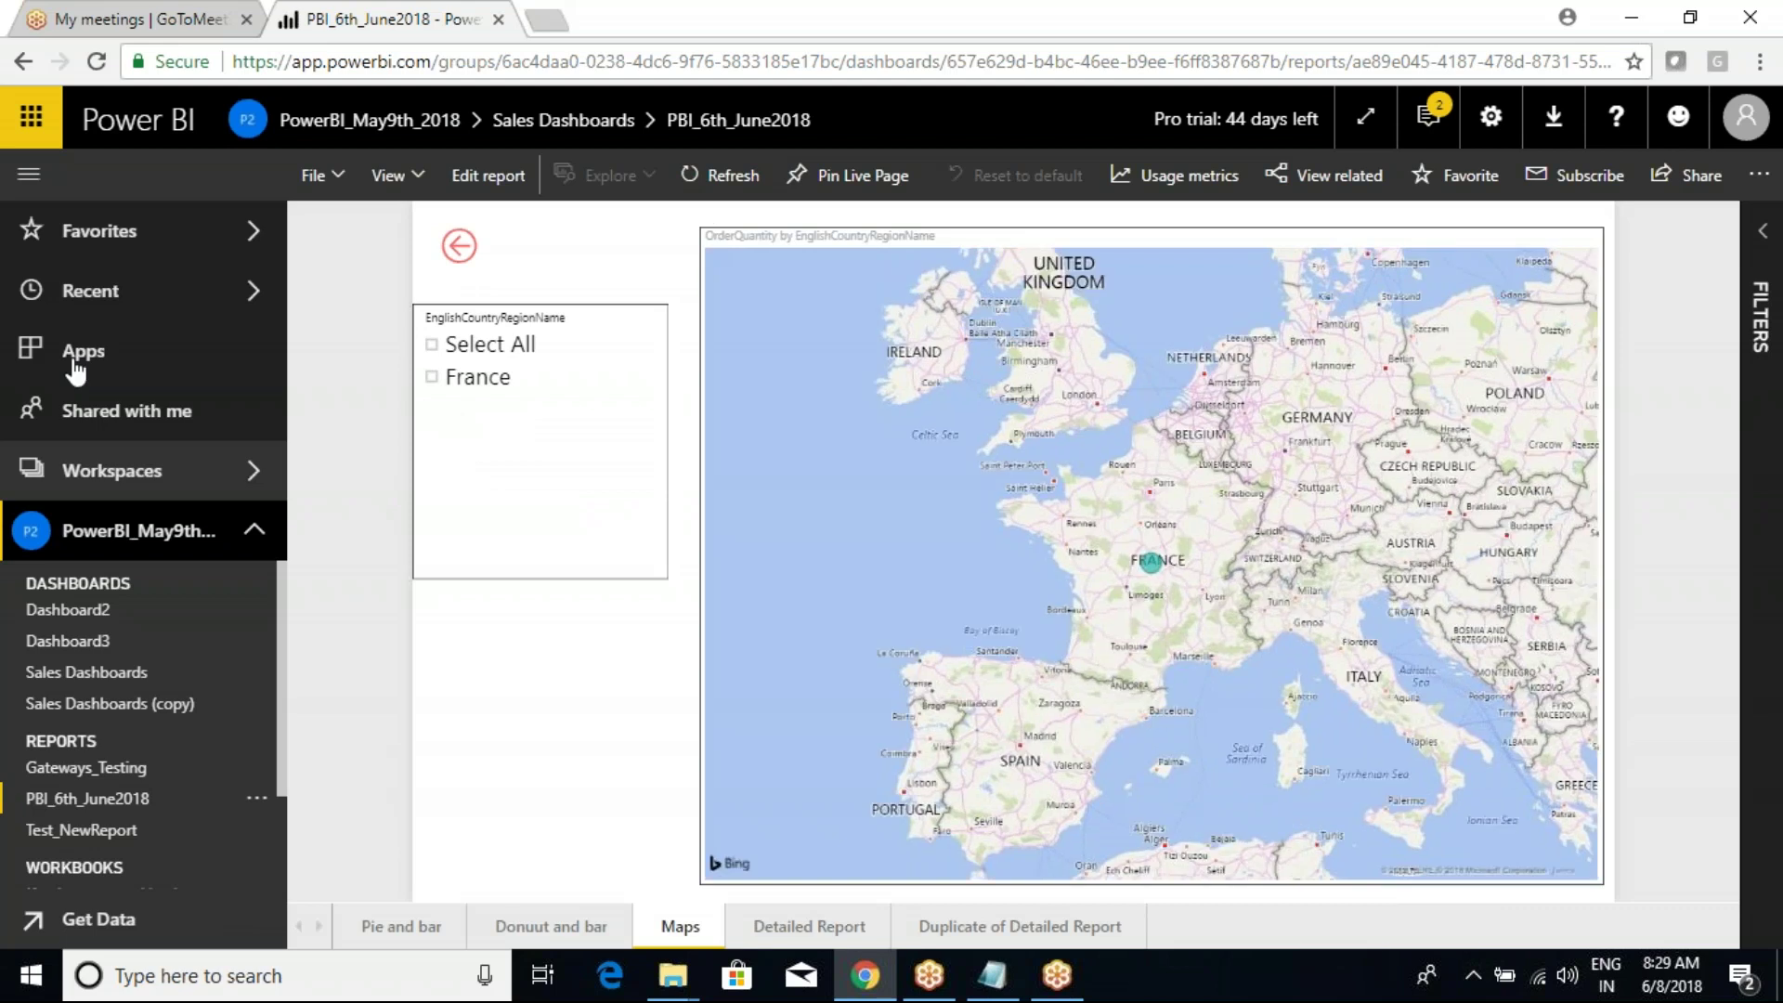
Step: Return to the PowerBI_May9th_2018 app, recheck its Sales Dashboards and open the donut tile's report for comparison with the workspace
left_click(76, 362)
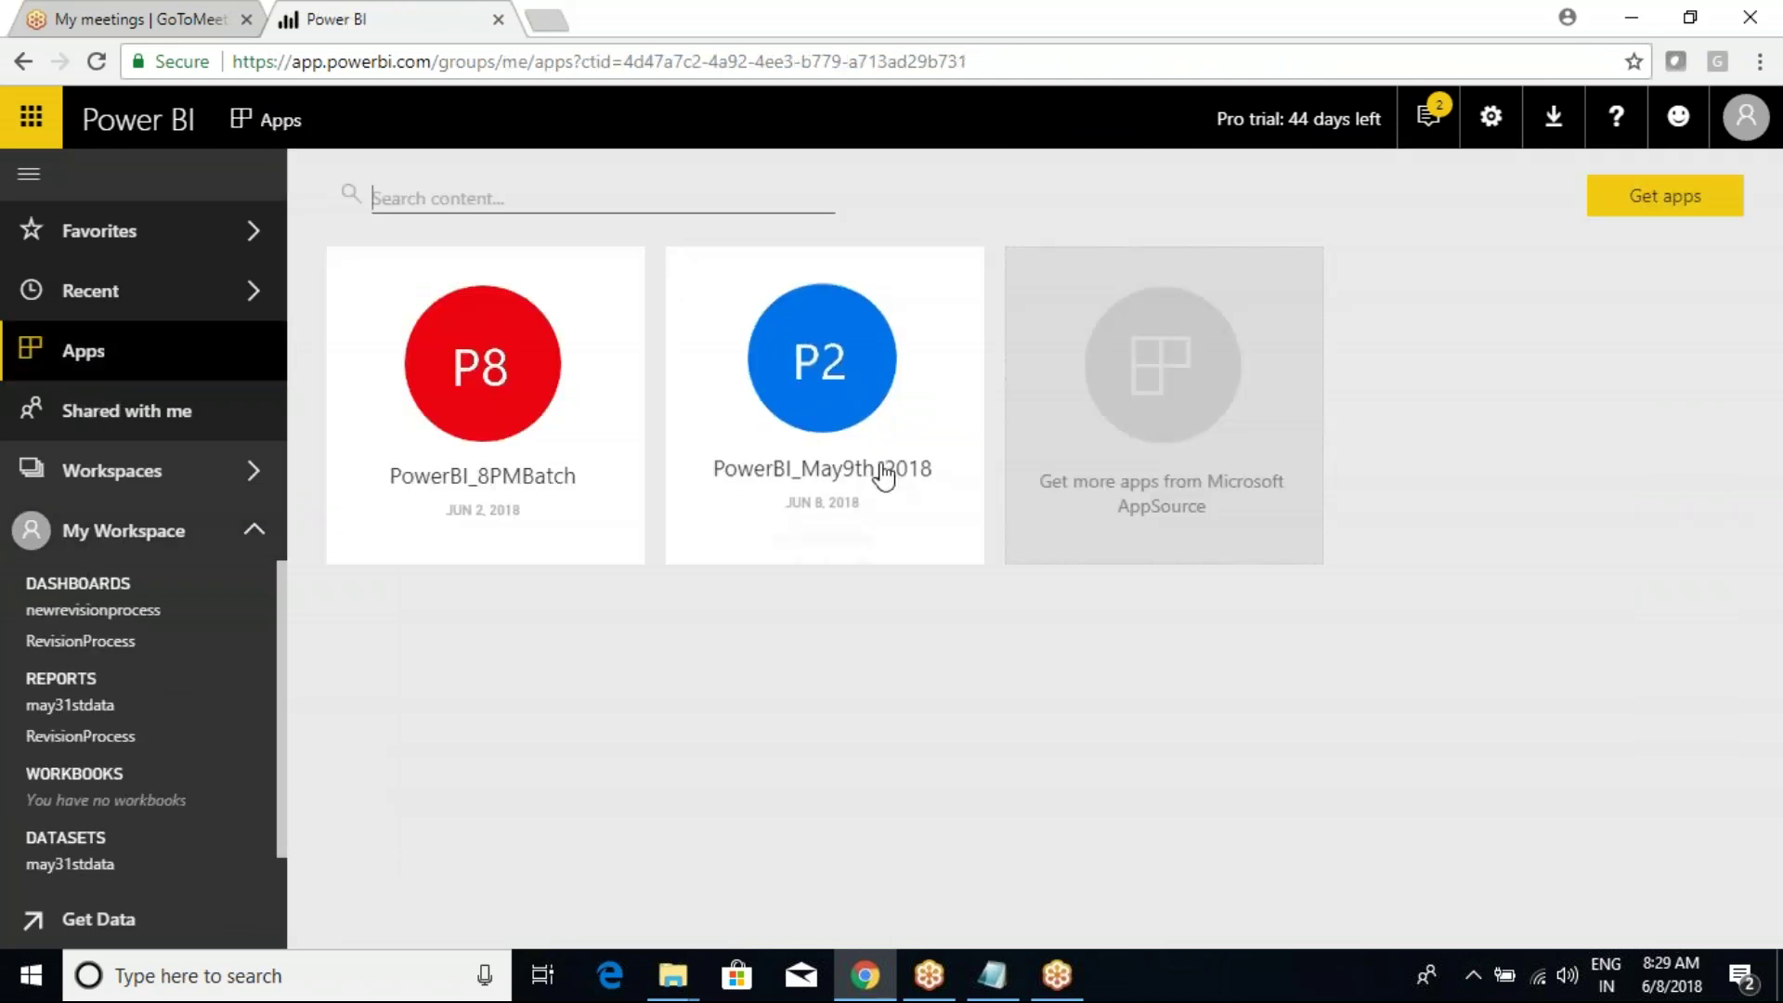
left_click(845, 388)
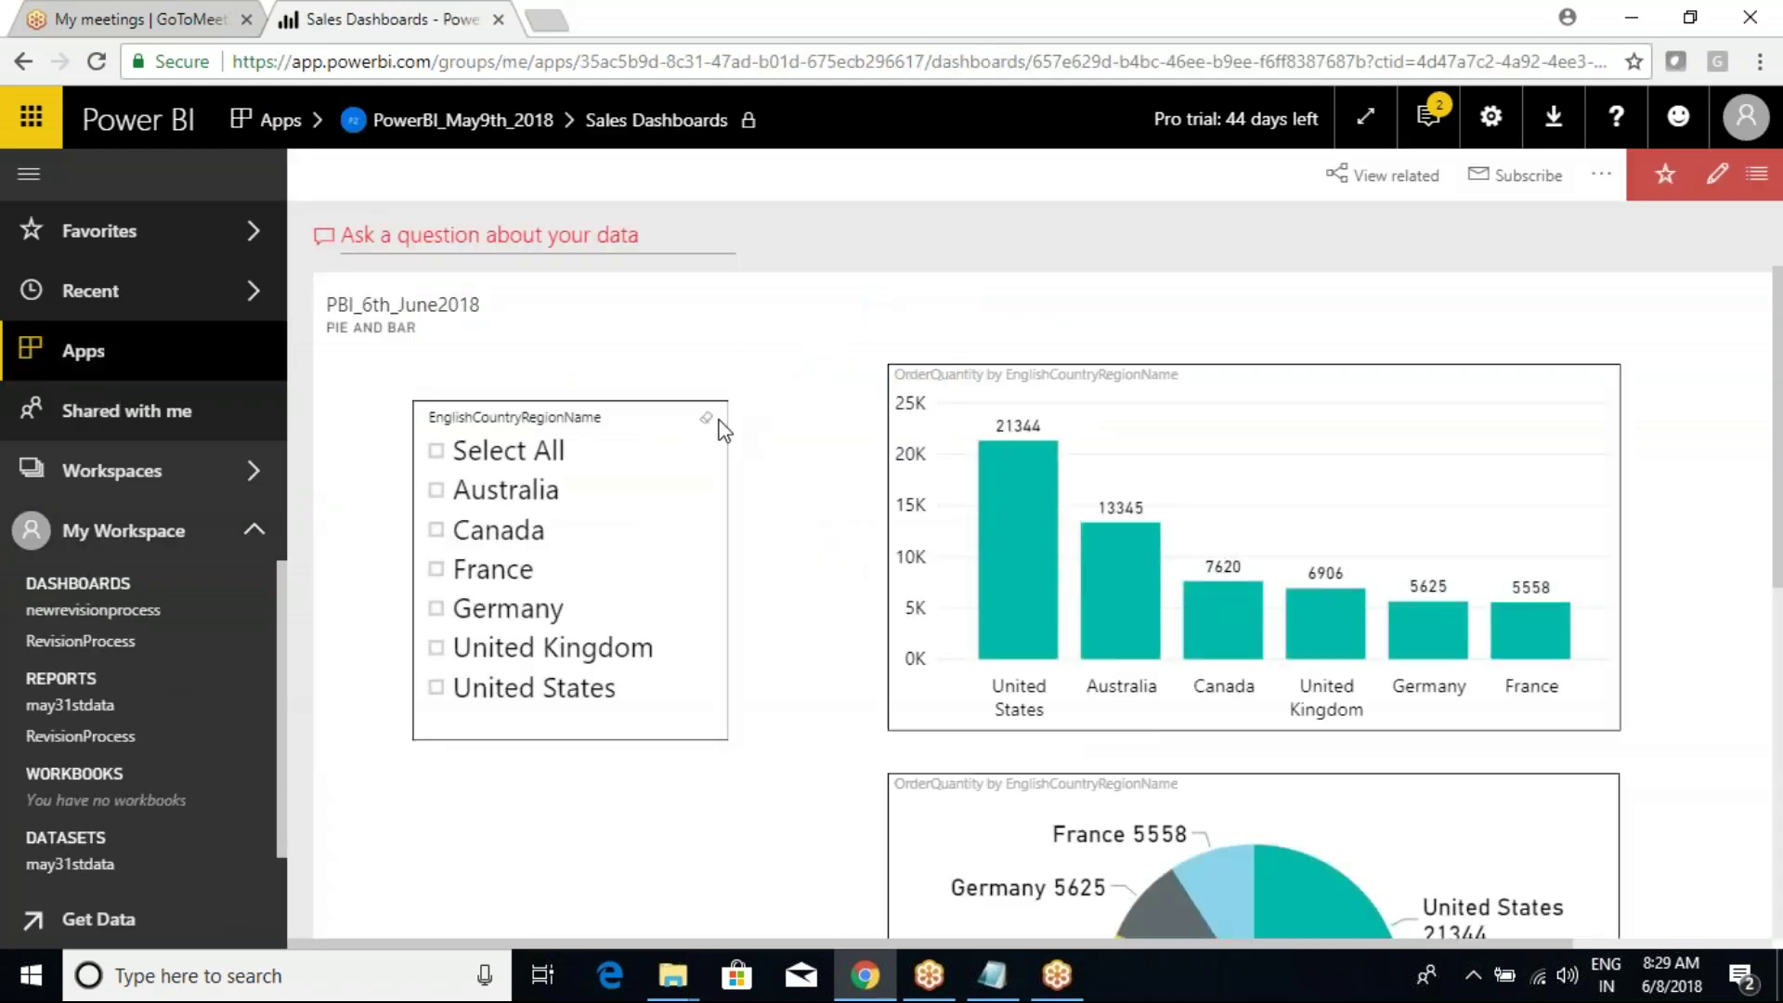
scroll(756, 567, "down", 7)
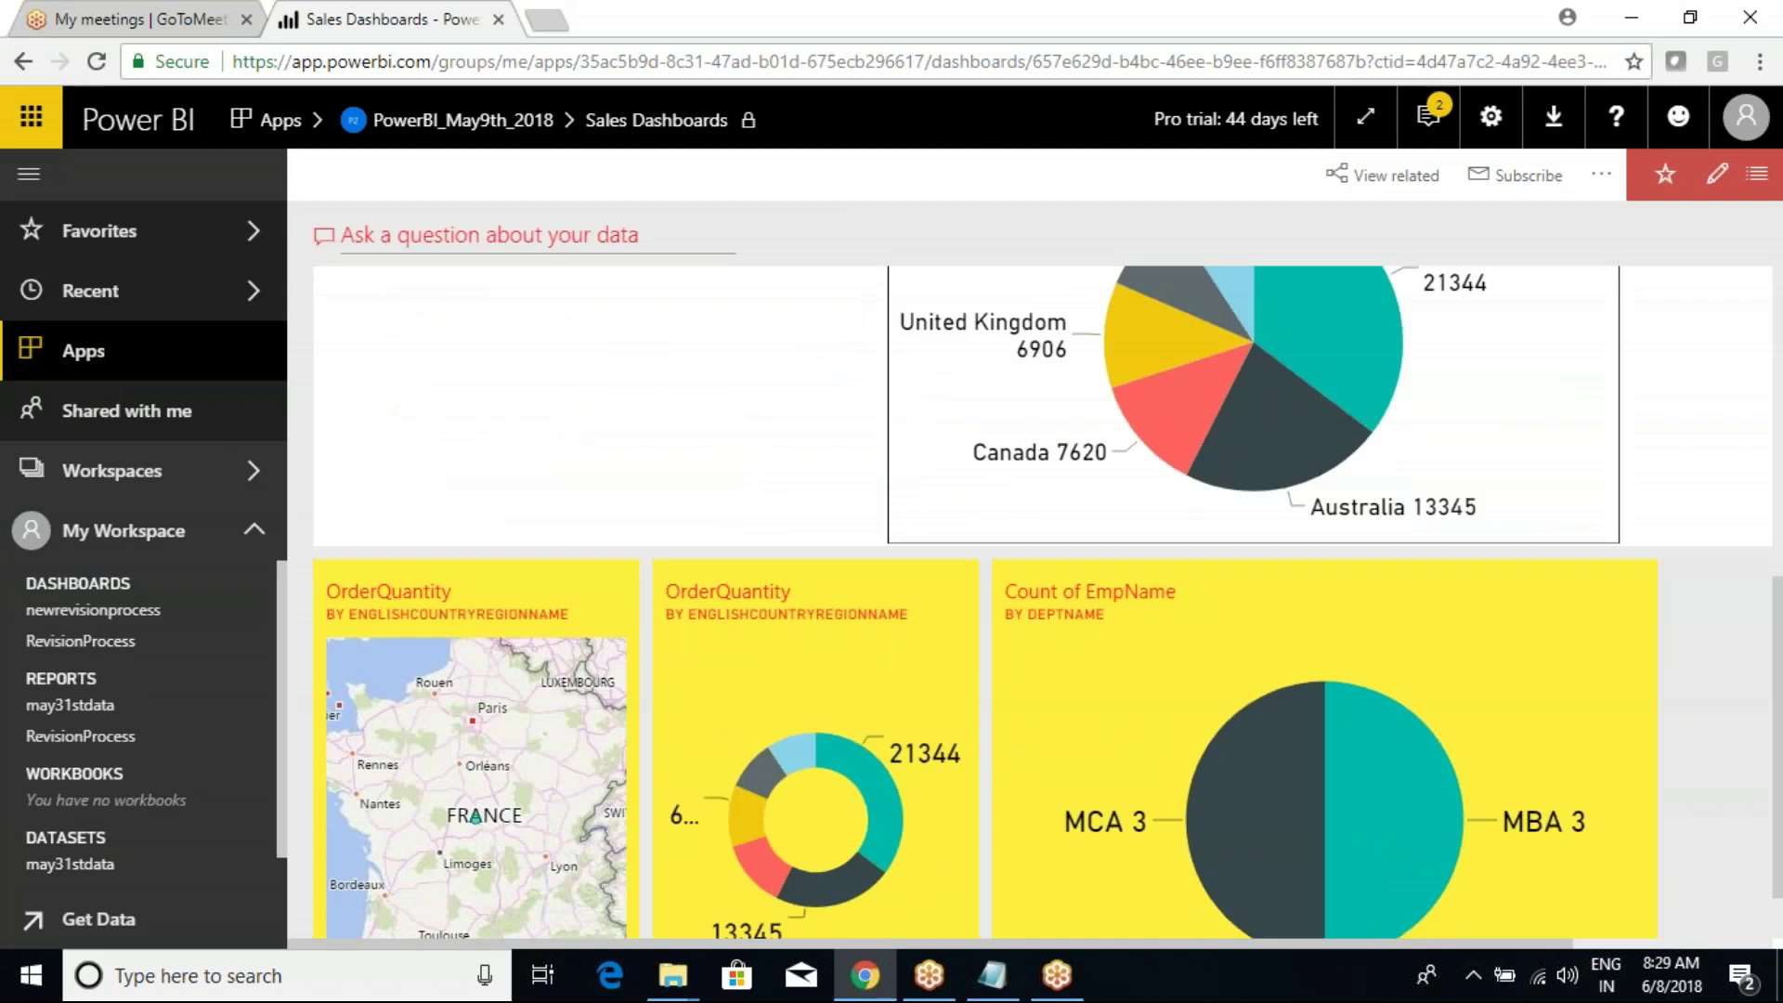
left_click(800, 766)
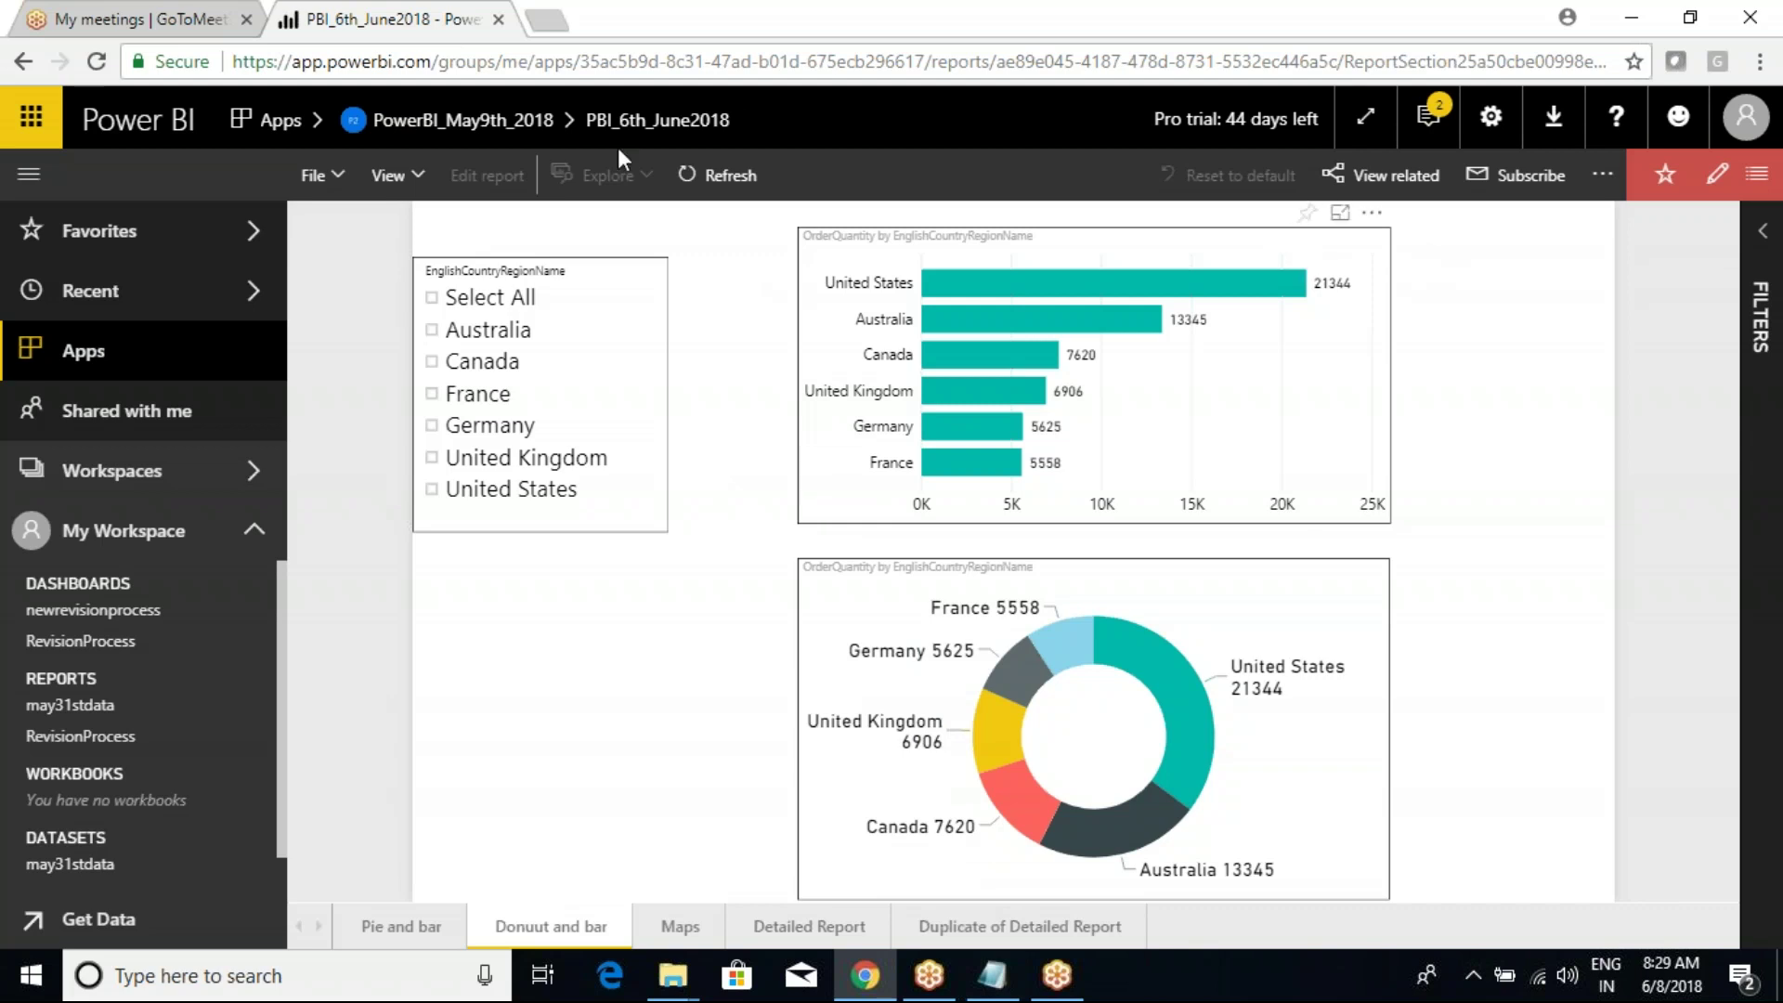
Step: Open the content pack creation form and outline its Select items to publish section with a rectangle annotation
left_click(1490, 116)
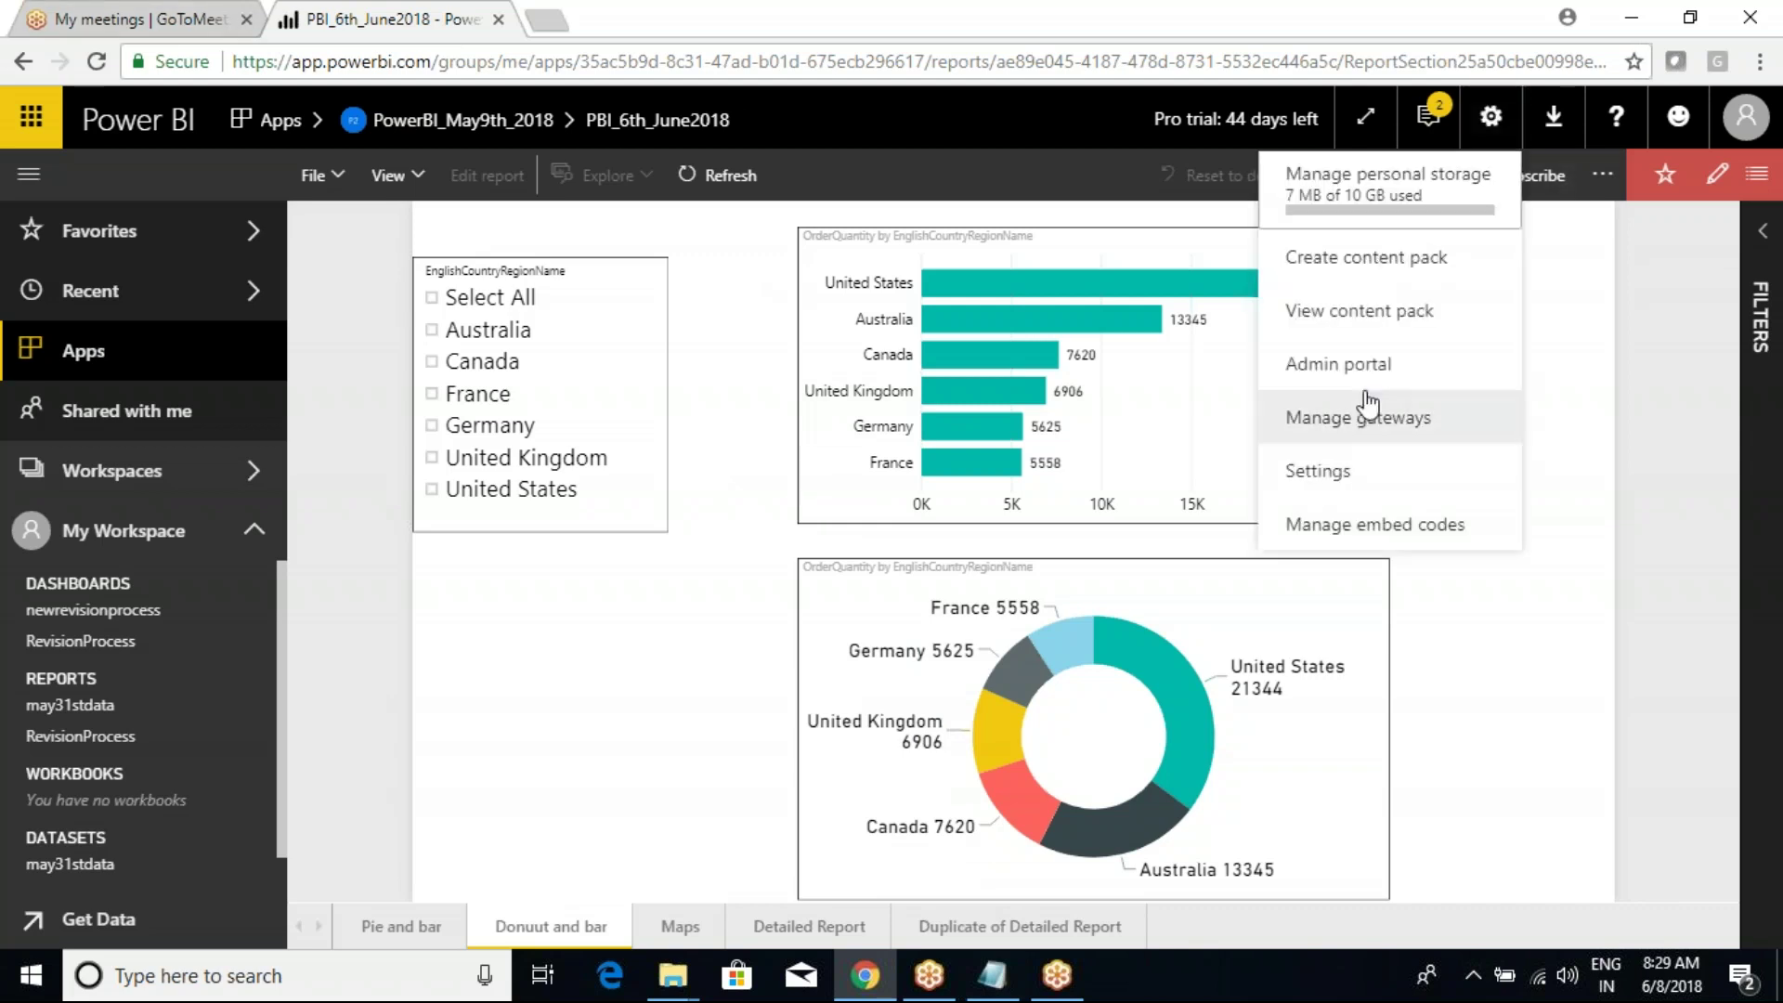
left_click(1347, 271)
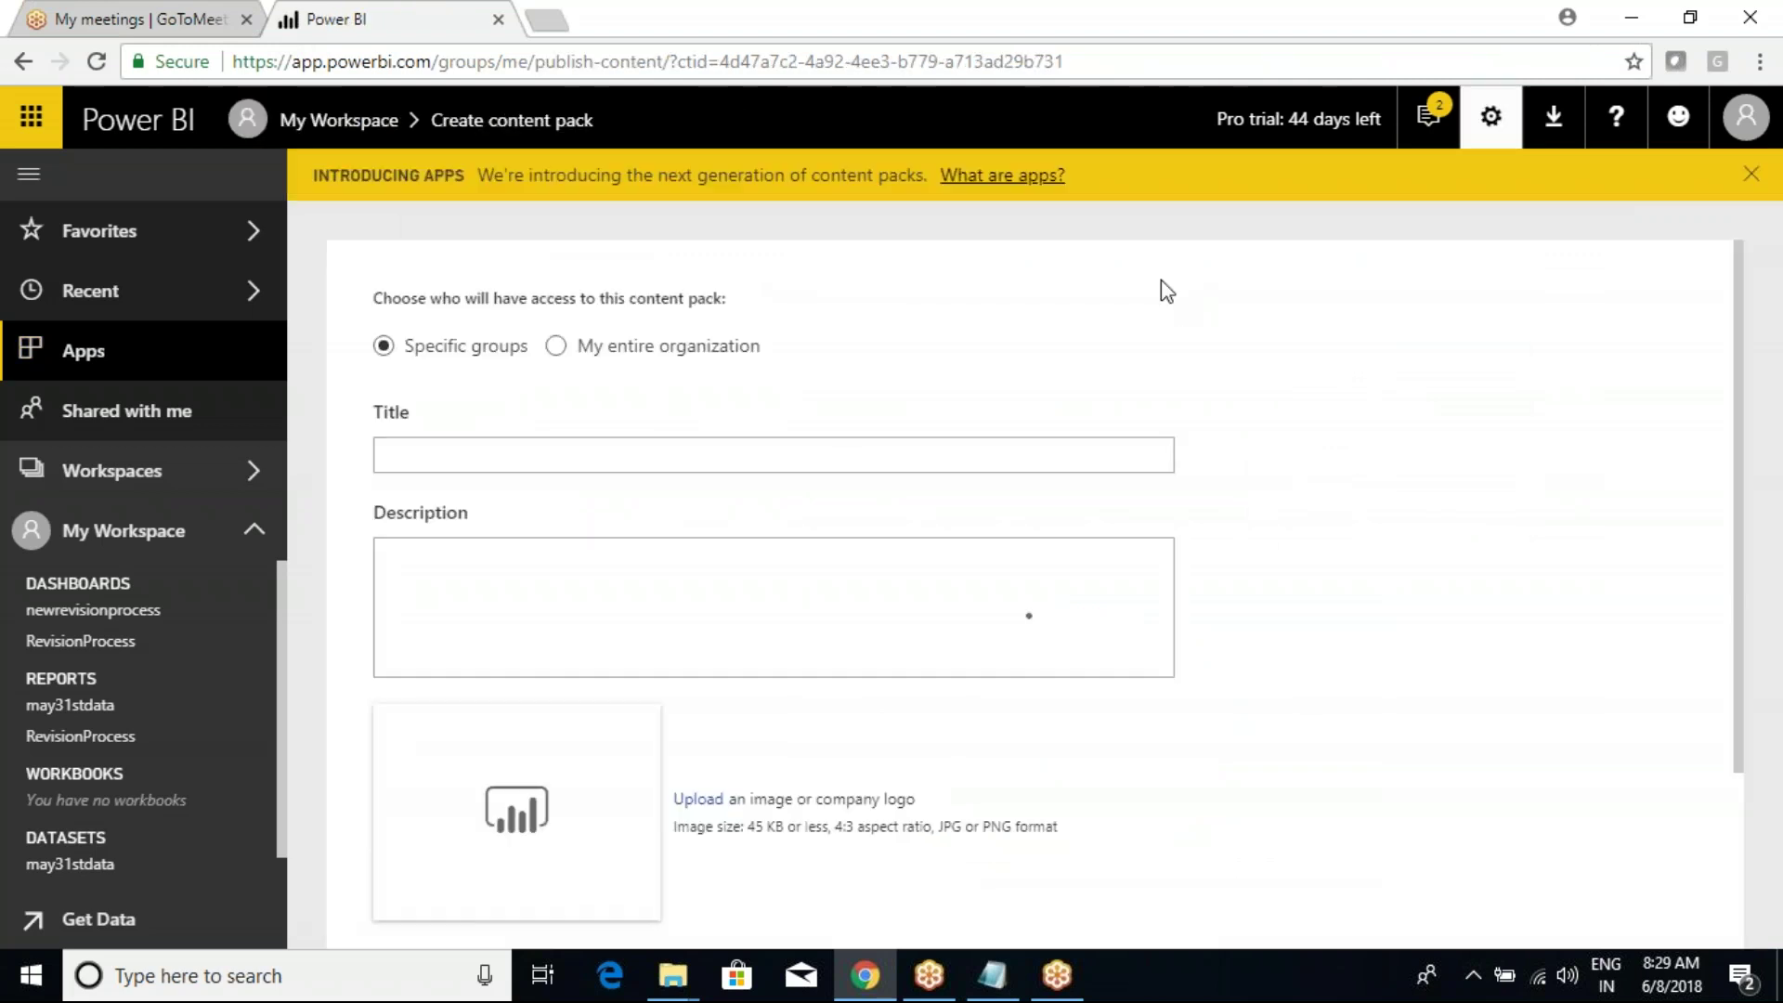
scroll(685, 420, "down", 4)
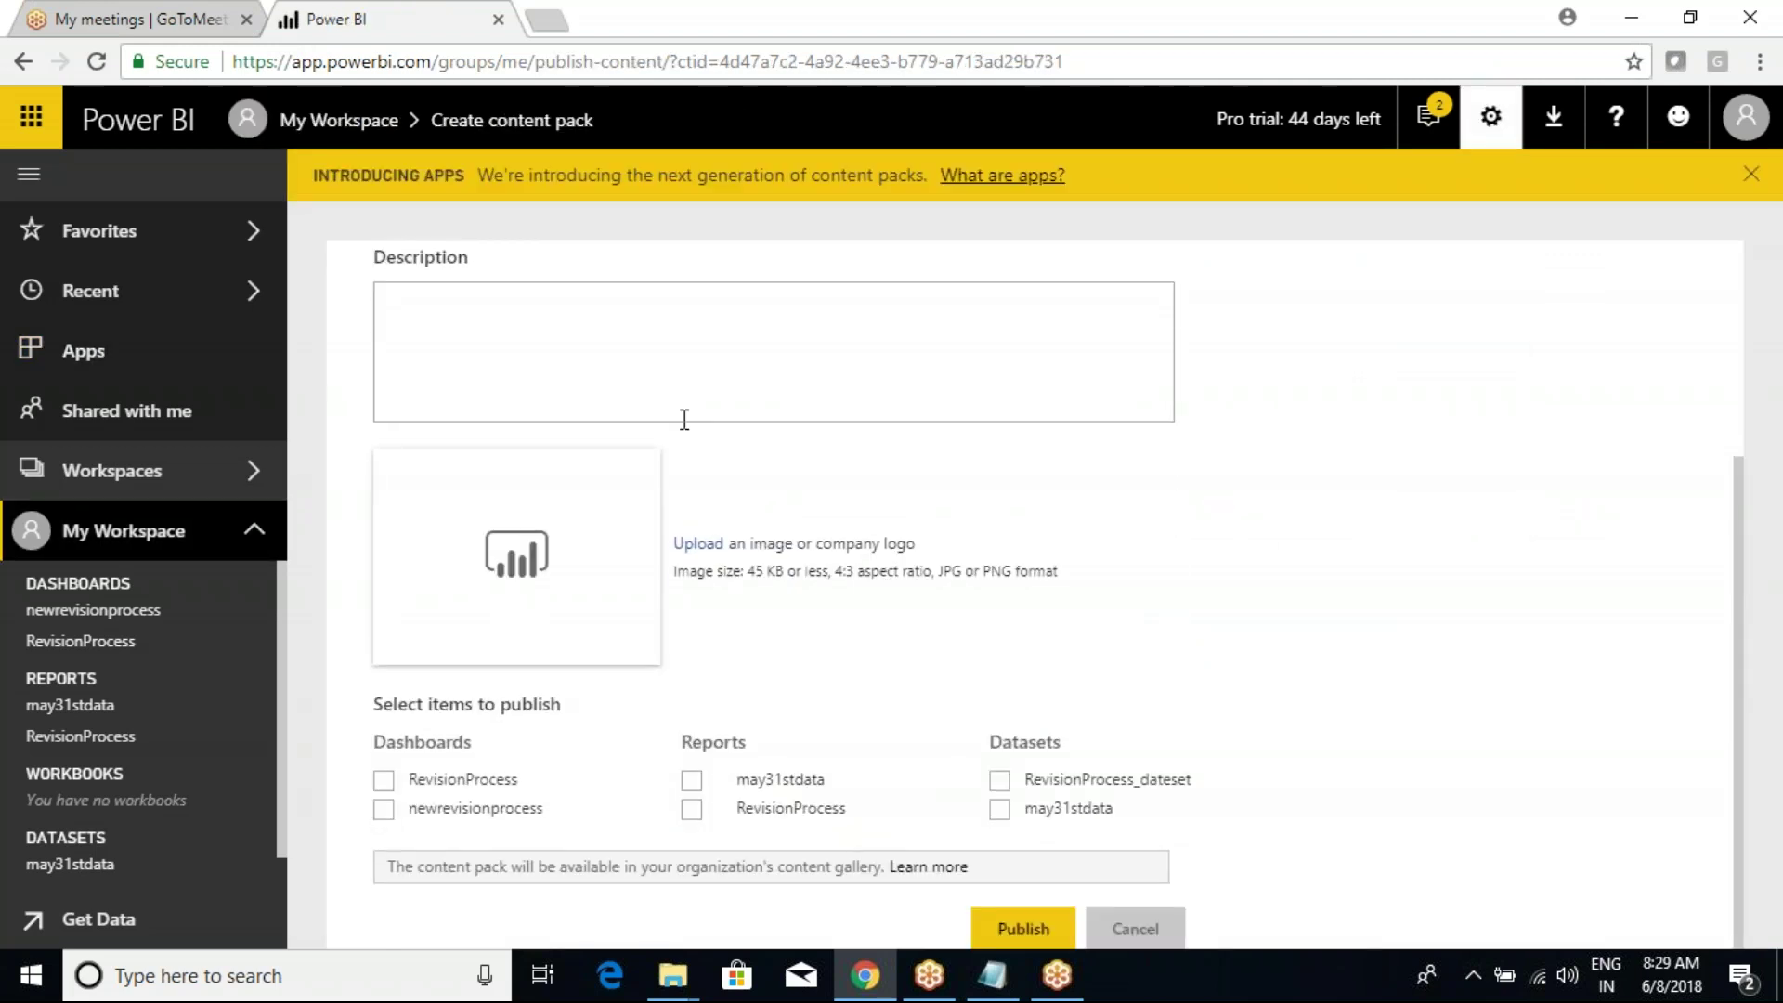
mouse_move(327, 638)
left_mouse_down()
mouse_move(497, 715)
mouse_move(876, 835)
mouse_move(1239, 864)
left_mouse_up()
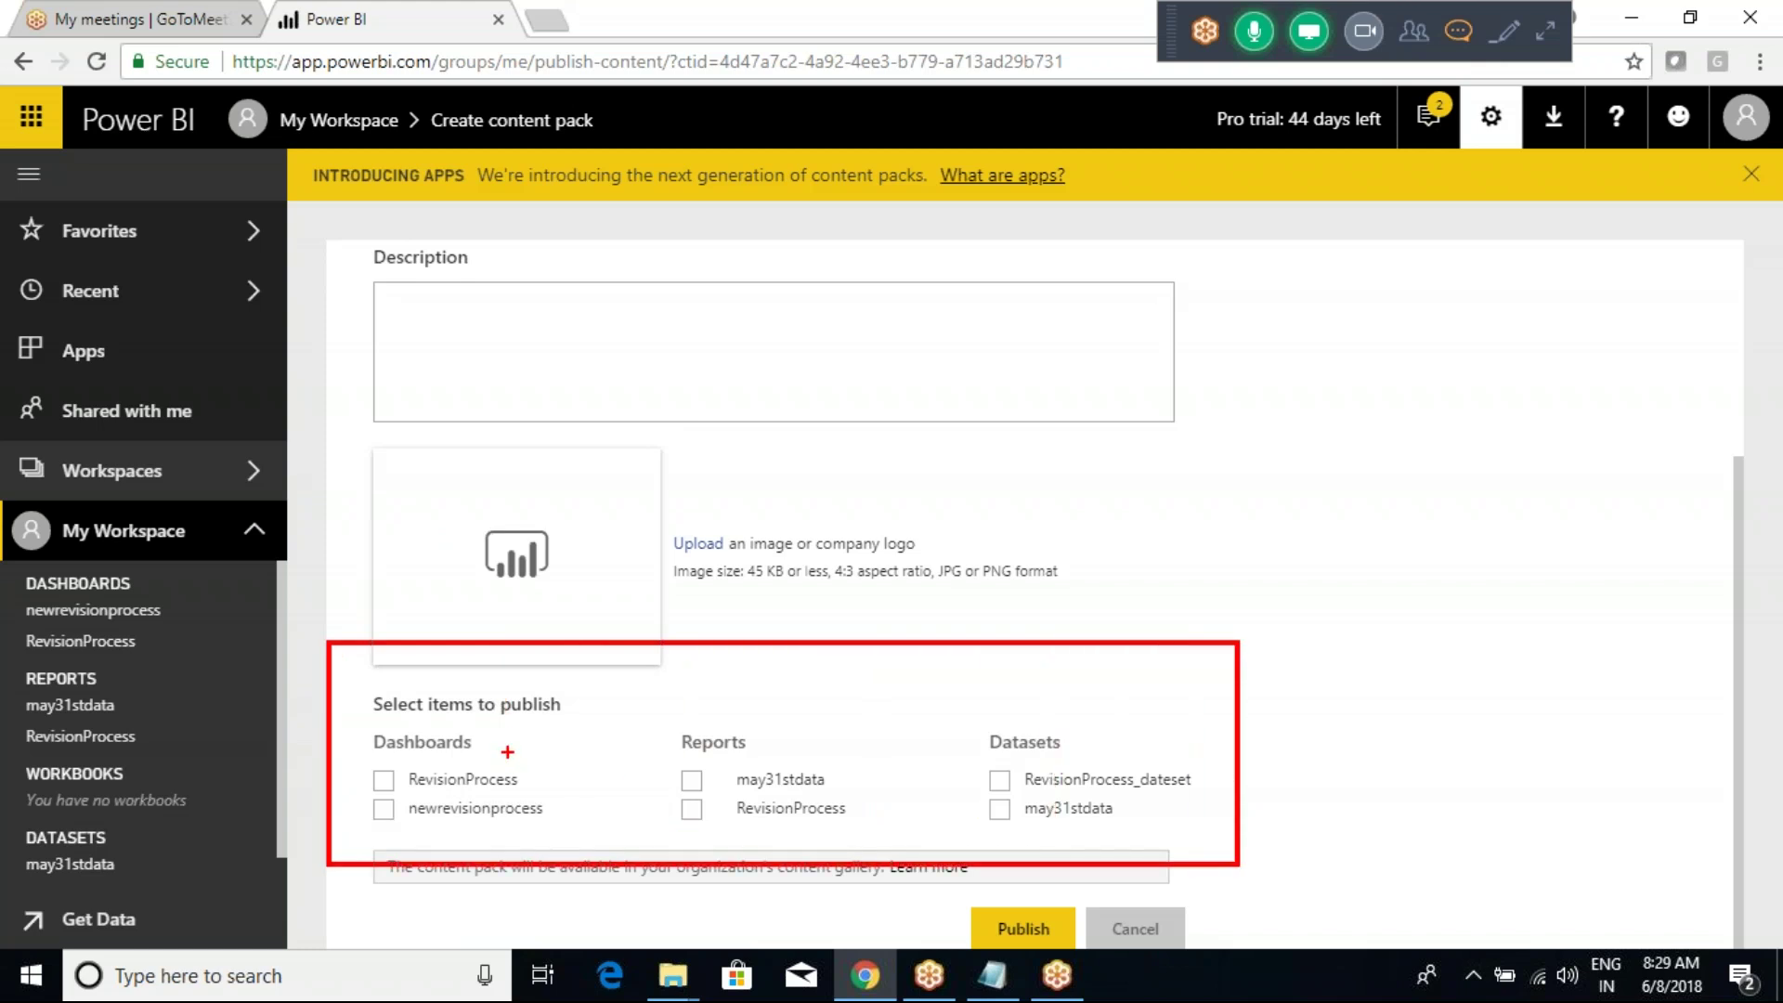
Step: Choose the RevisionProcess dashboard for the content pack and outline its linked report and dataset with temporary screen markings
left_click(384, 779)
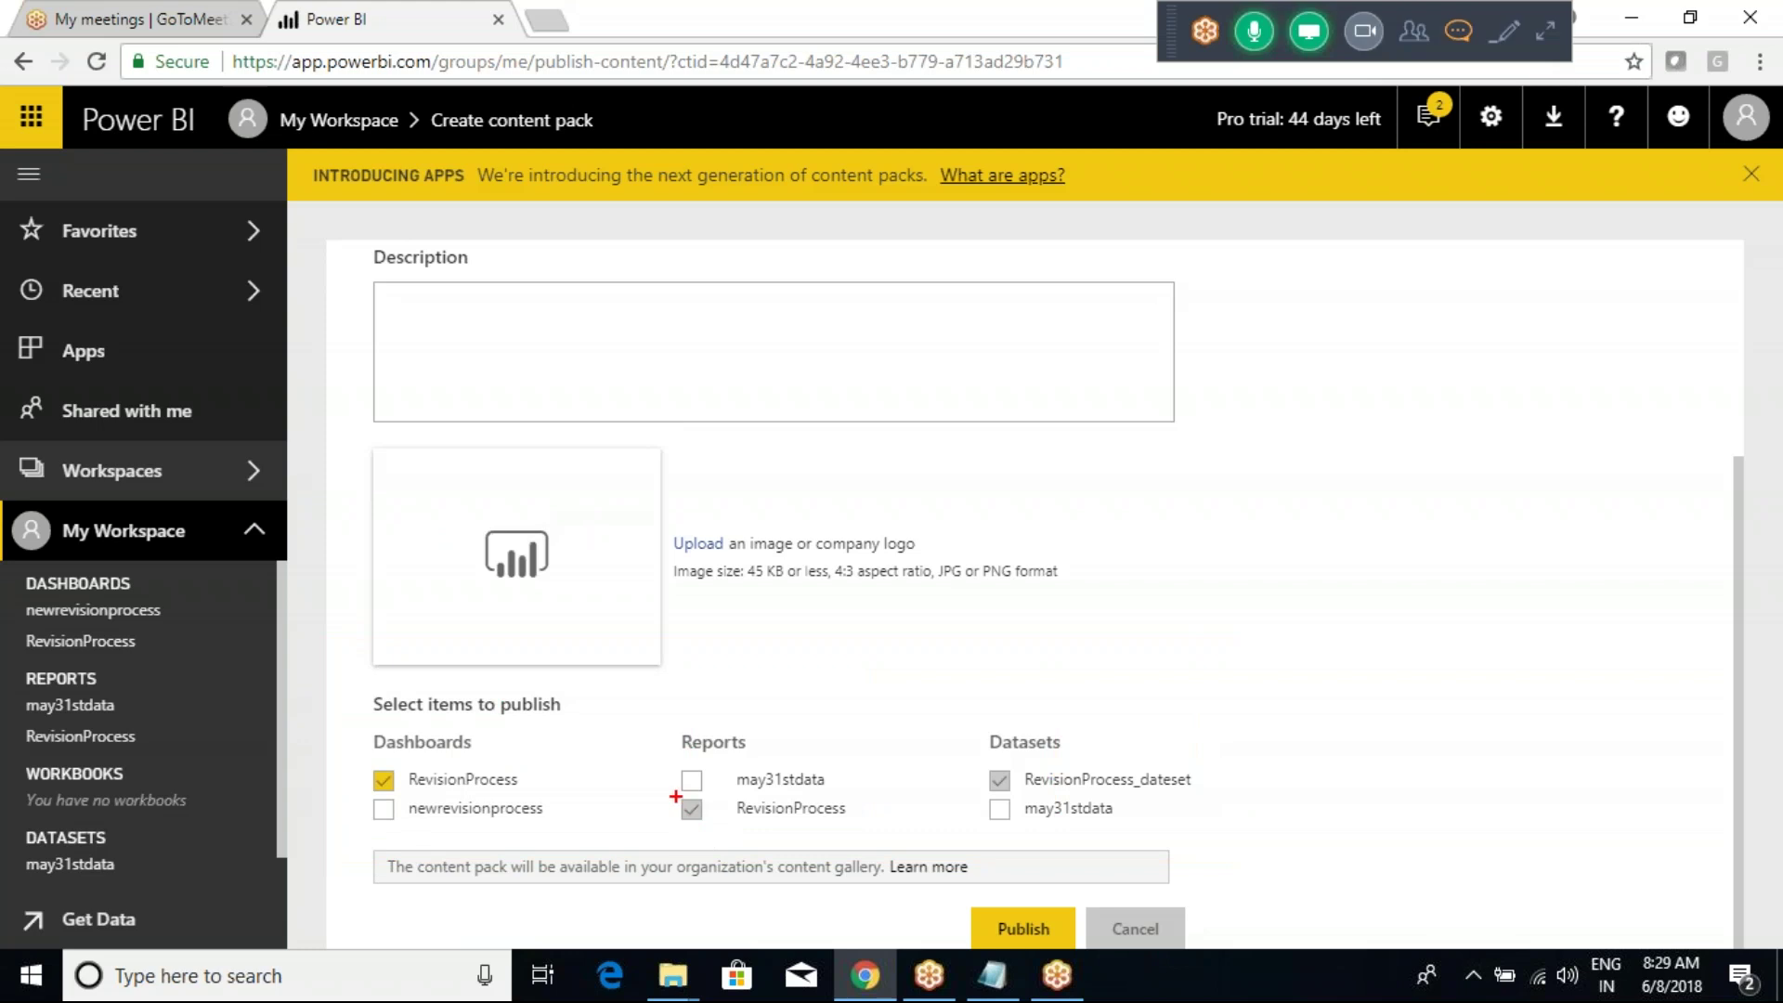
left_click_drag(657, 788, 913, 856)
mouse_move(966, 742)
left_mouse_down()
mouse_move(1175, 808)
mouse_move(1206, 800)
left_mouse_up()
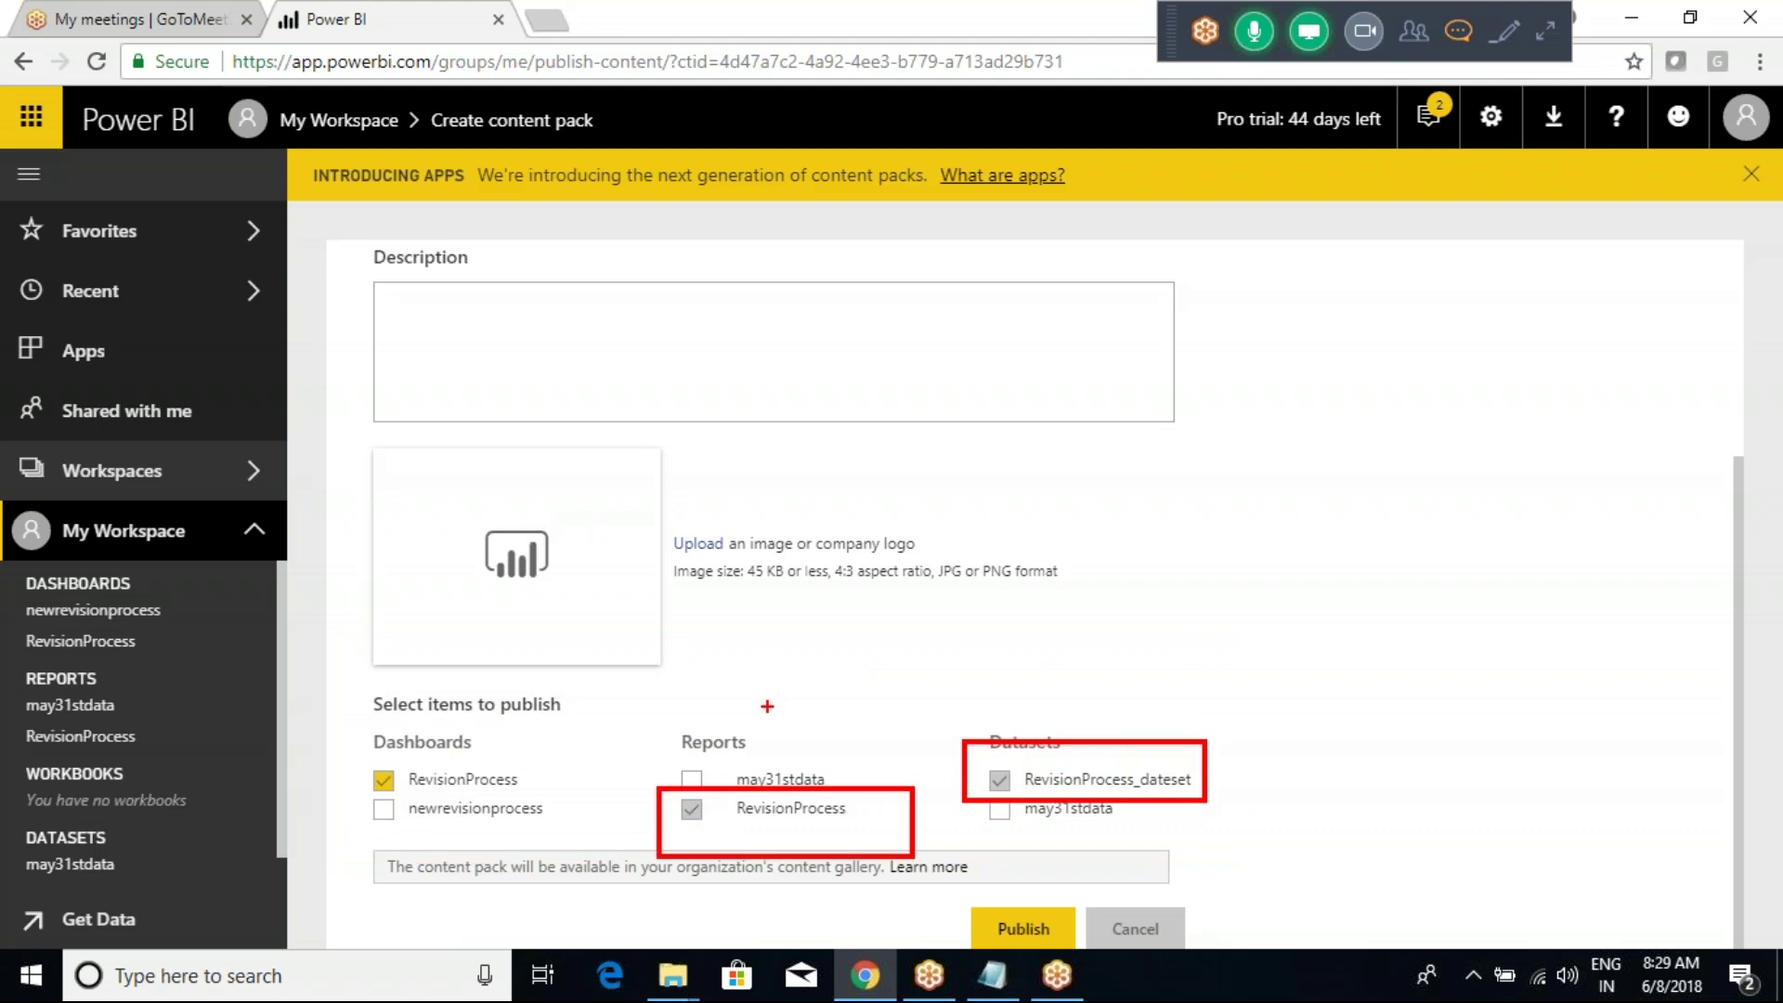
key("Escape")
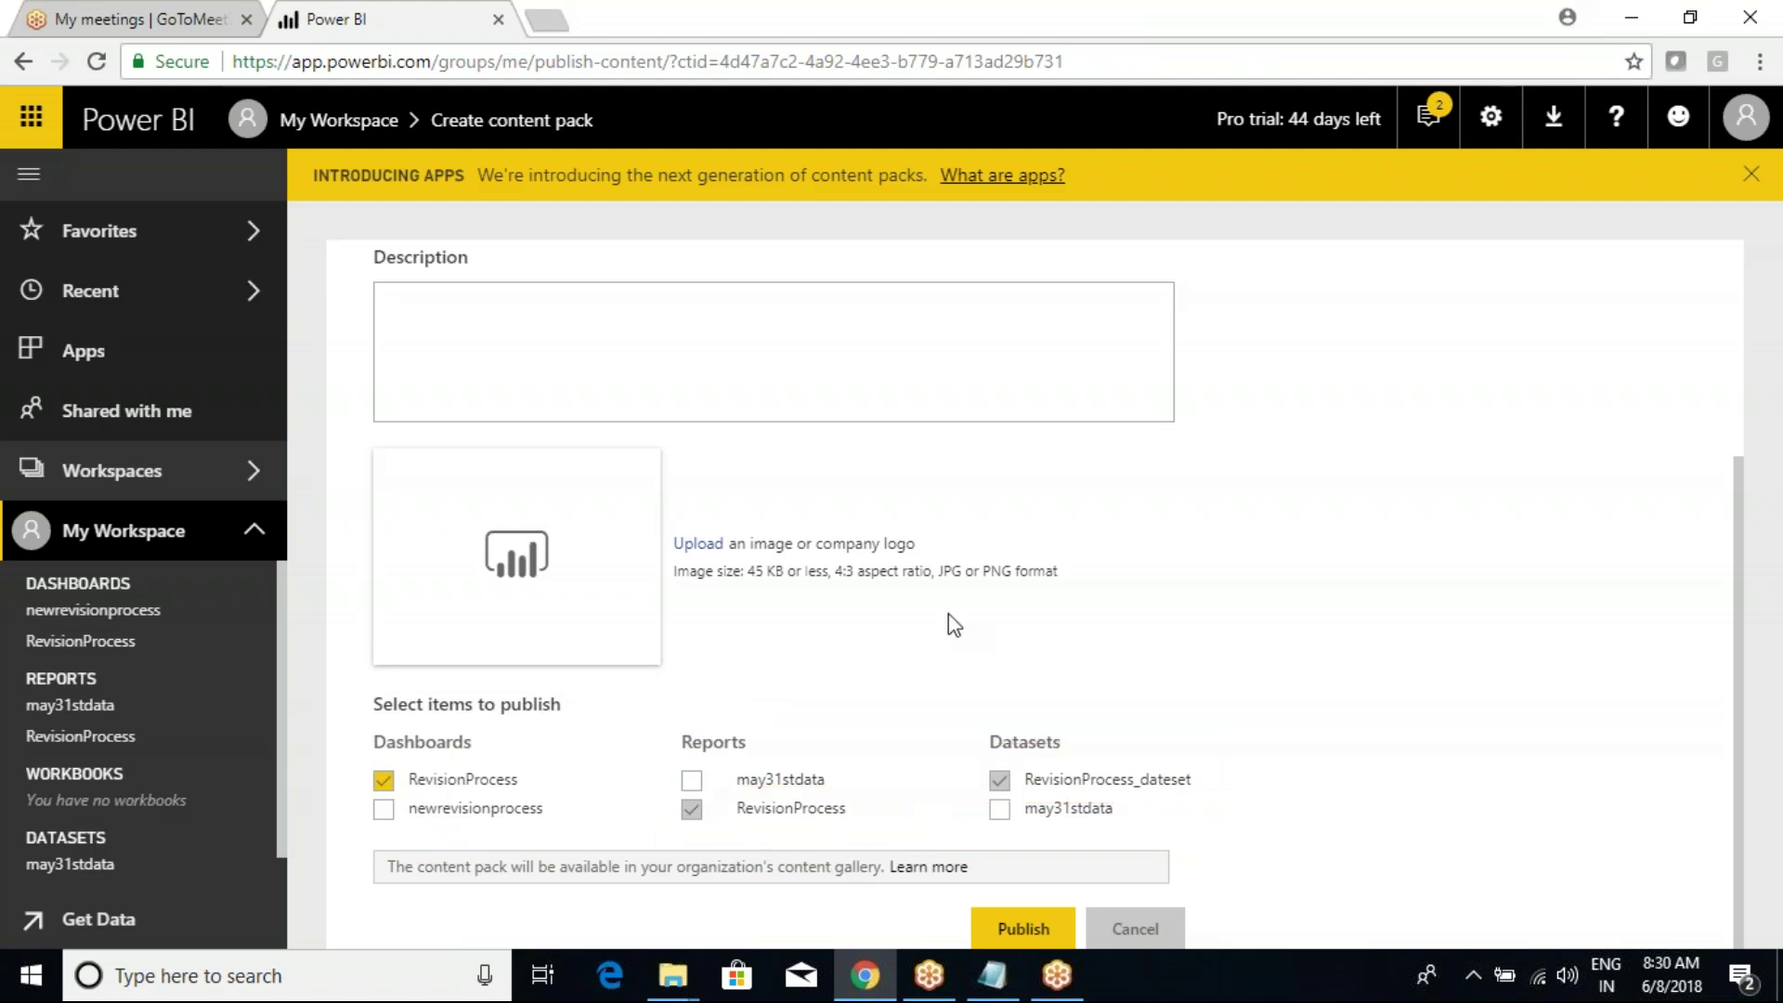
Step: Open the app update for the PowerBI_May9th_2018 workspace and view its content settings and landing page choices
scroll(951, 621, "up", 3)
left_click(158, 476)
left_click(409, 450)
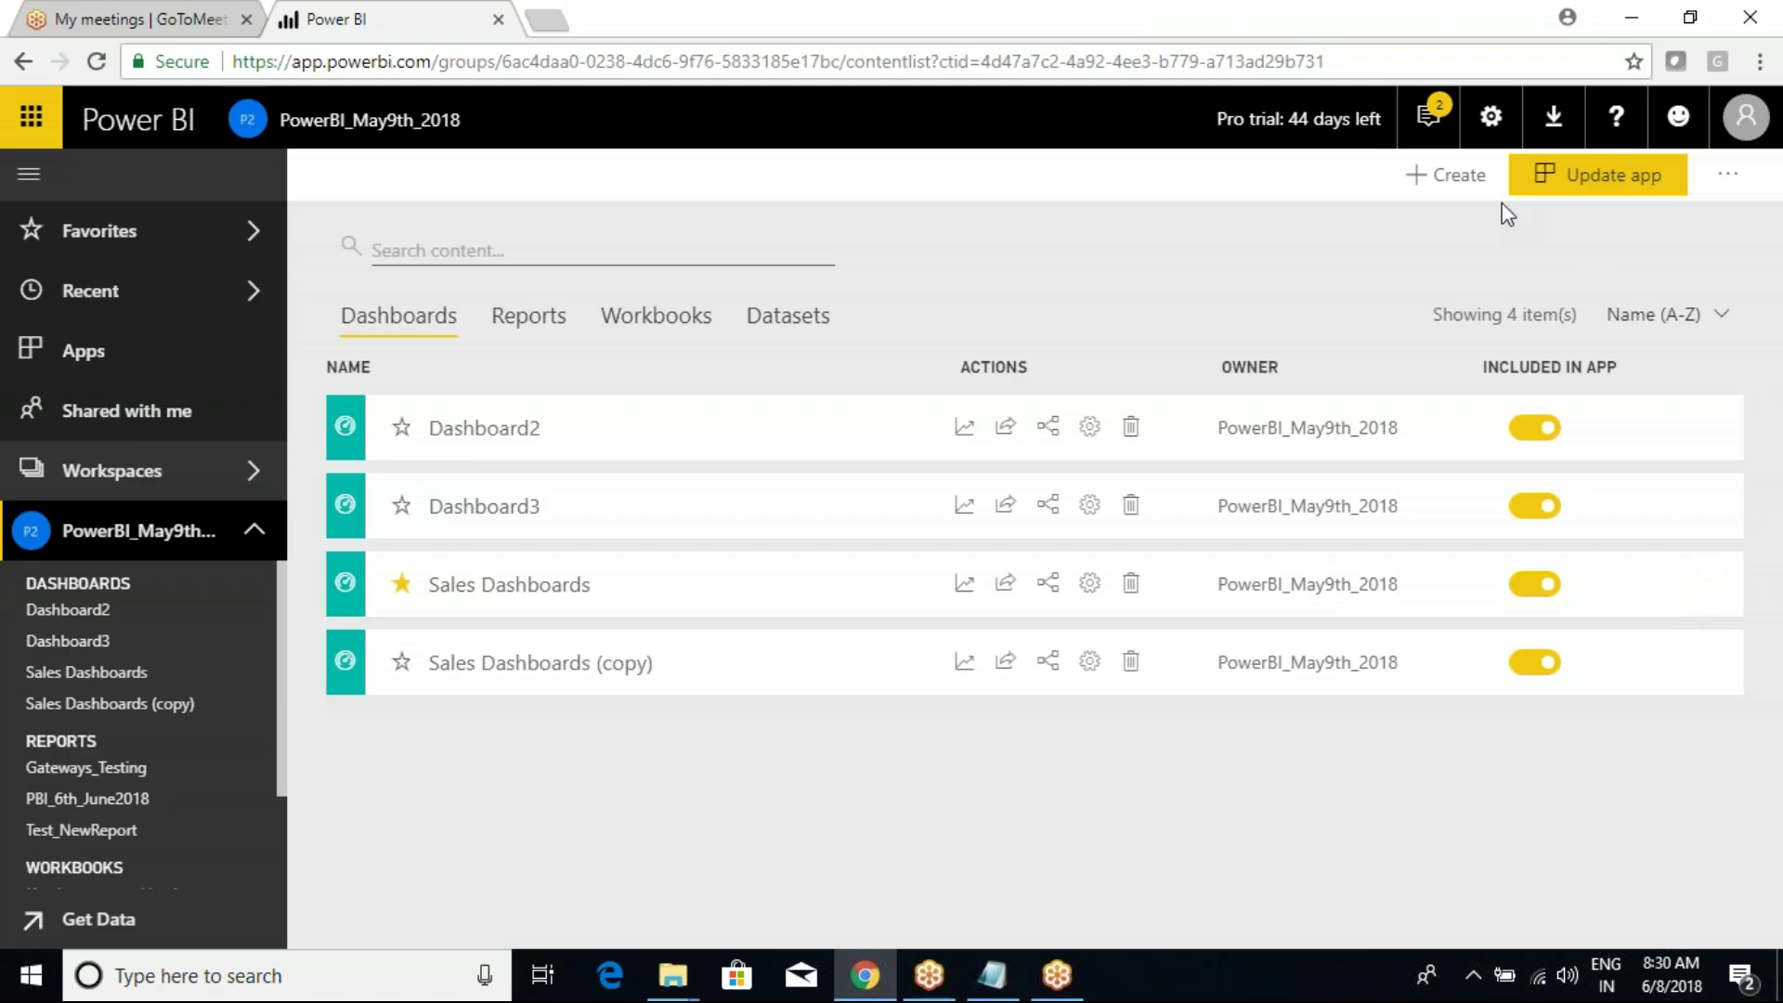
left_click(1590, 188)
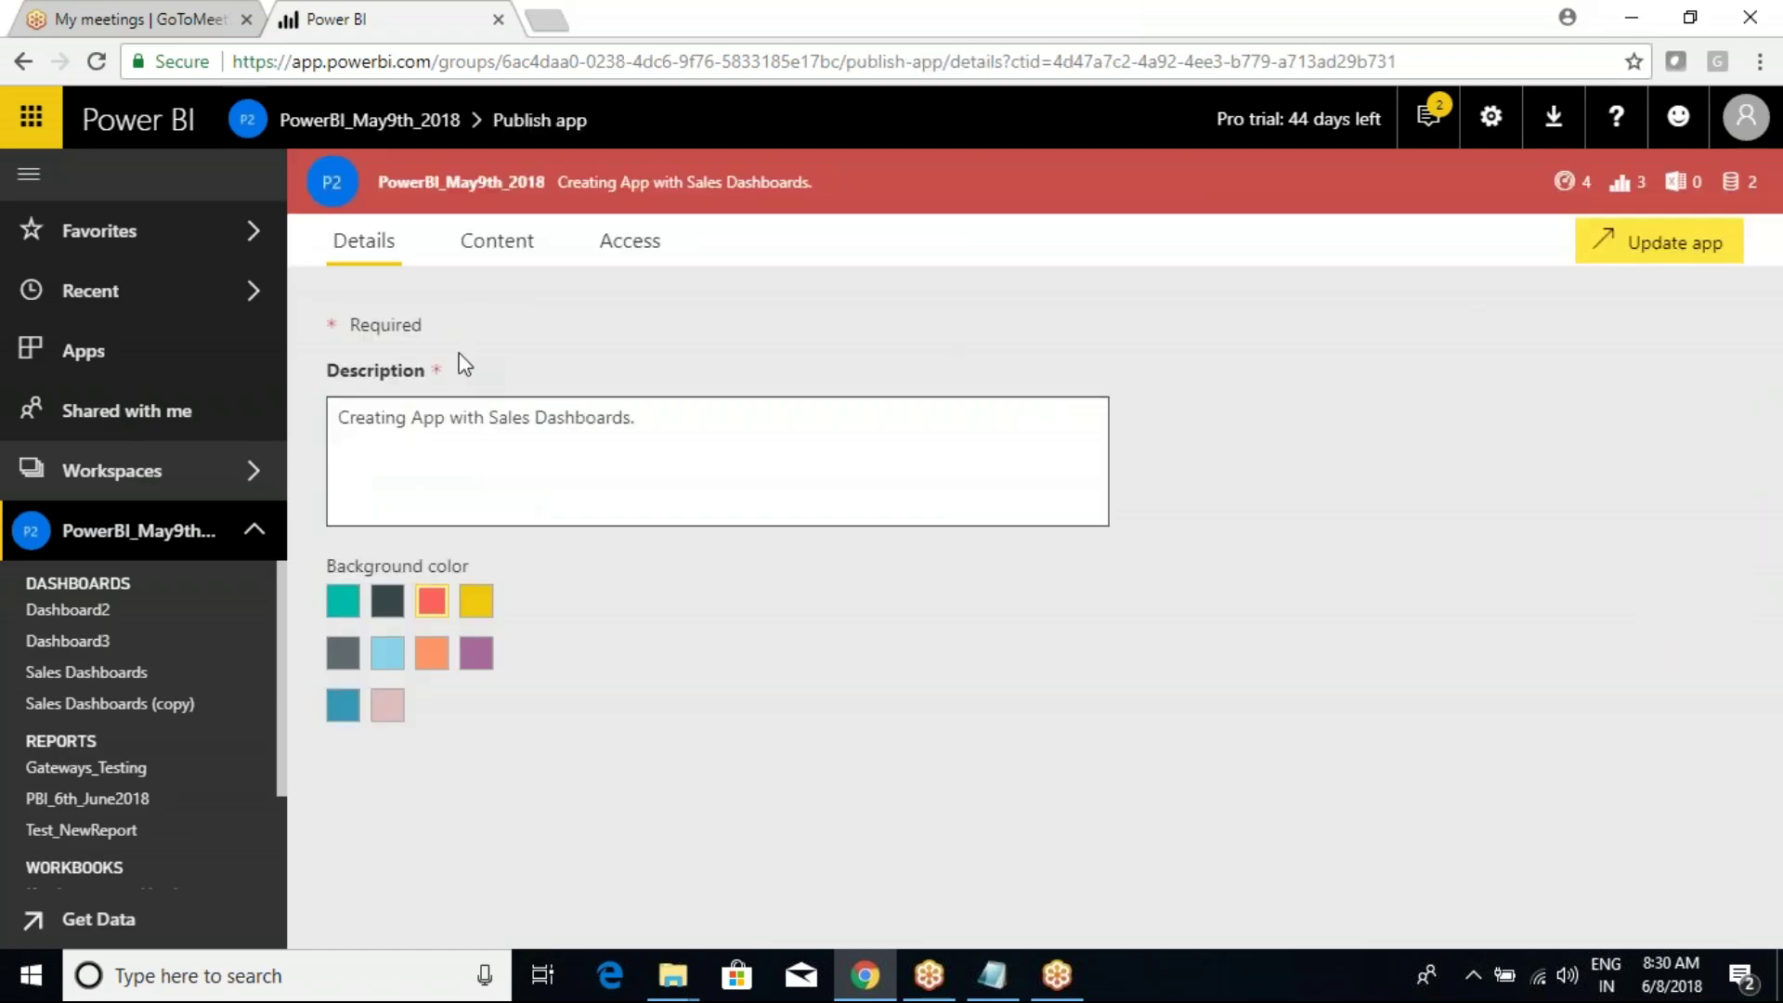
left_click(494, 247)
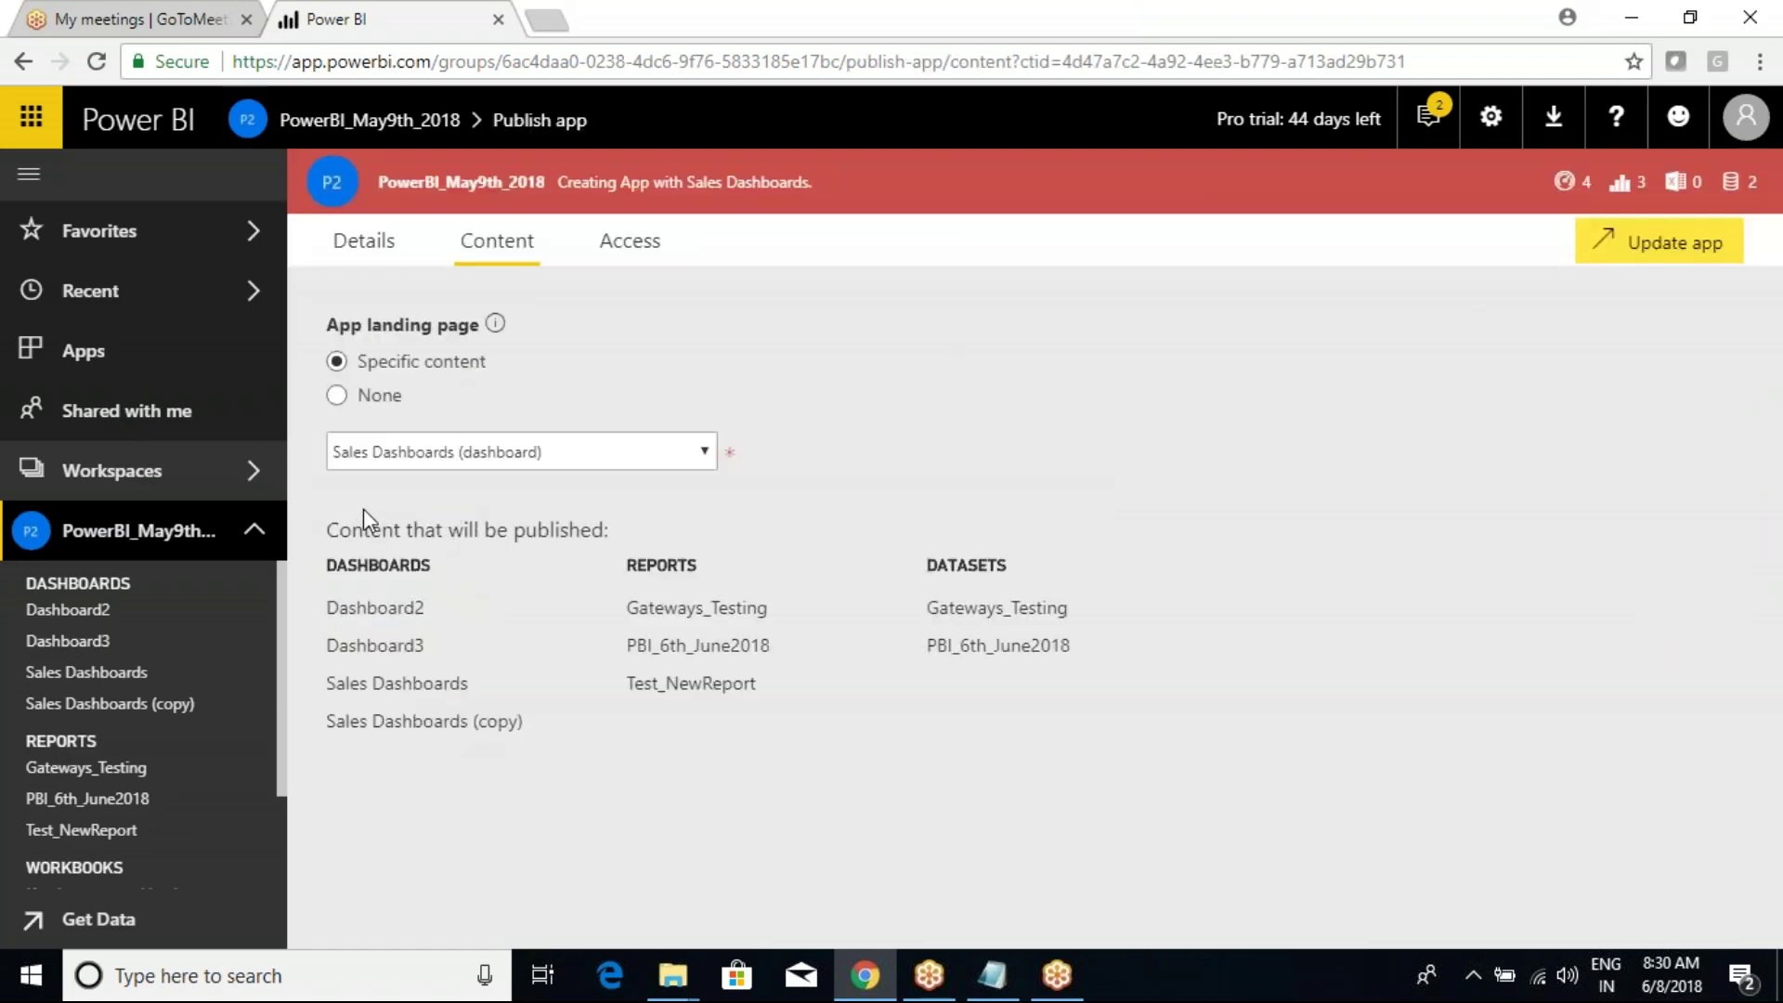
left_click(512, 452)
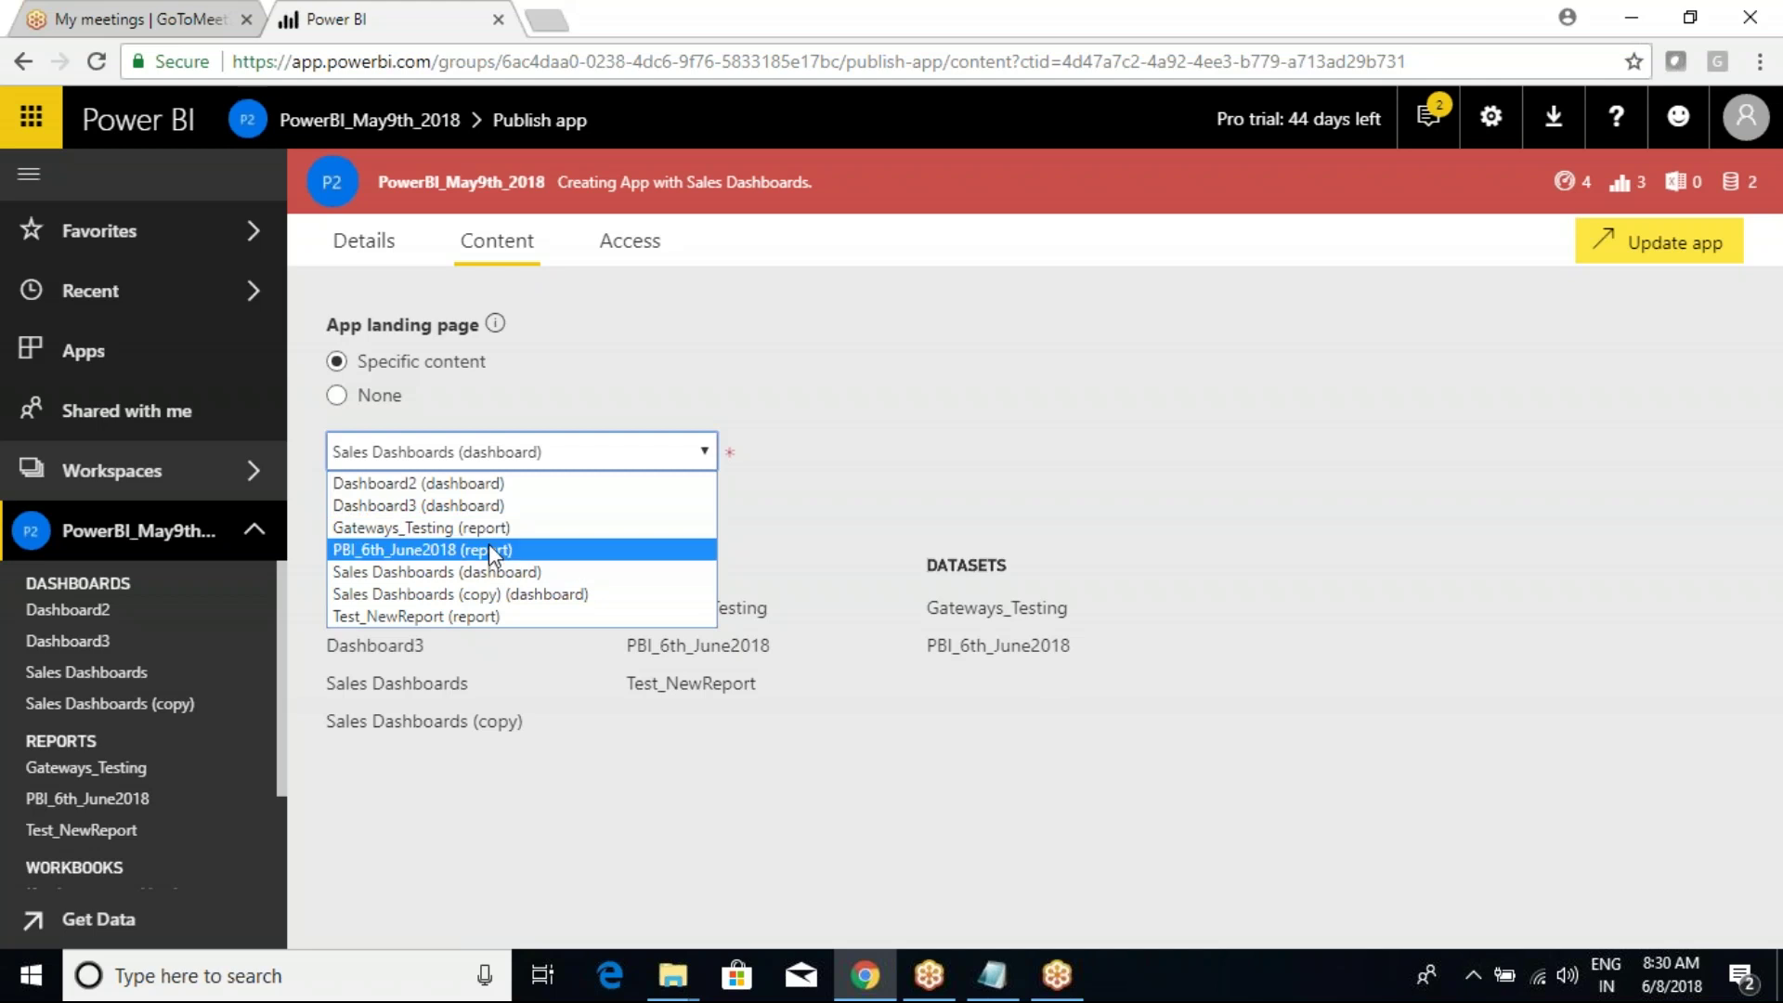
left_click(1091, 542)
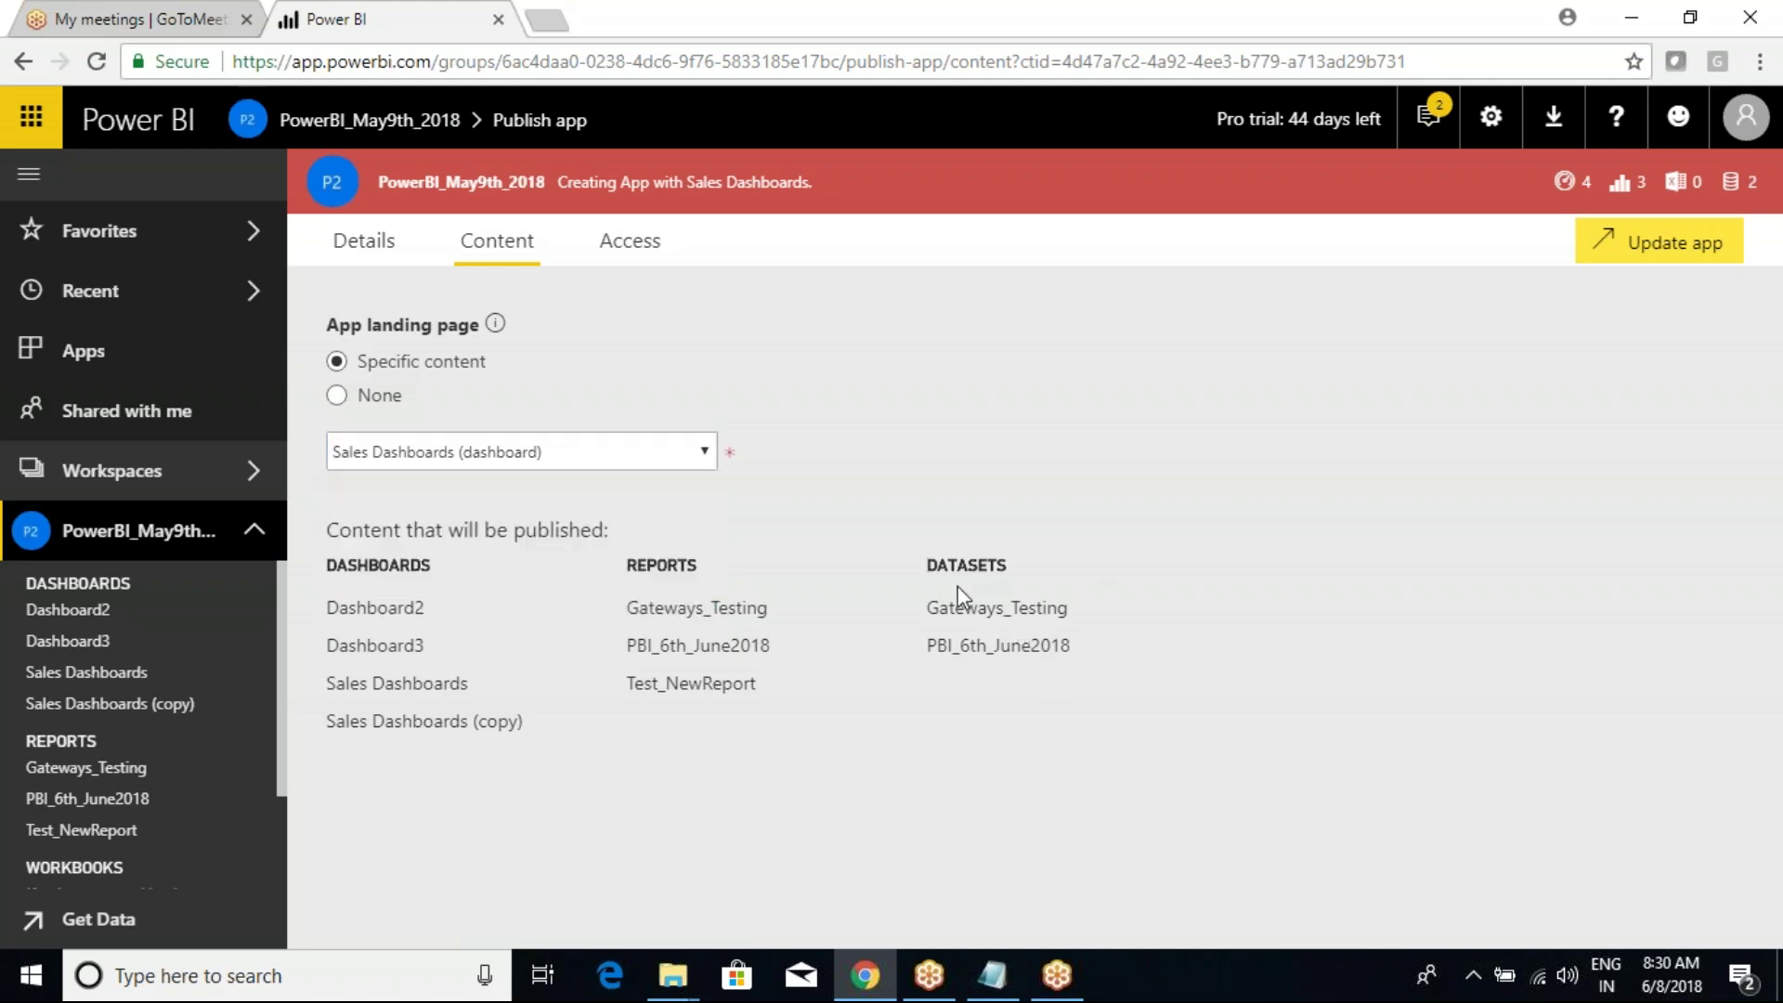
Step: Mark the dashboards, reports and datasets listed for publishing on screen, and recheck the landing page choices
left_click_drag(288, 517, 1131, 742)
left_click_drag(403, 613, 433, 582)
mouse_move(422, 629)
left_mouse_down()
mouse_move(452, 609)
mouse_move(389, 632)
mouse_move(389, 766)
left_mouse_up()
left_click_drag(655, 578, 707, 815)
left_click_drag(972, 599, 976, 794)
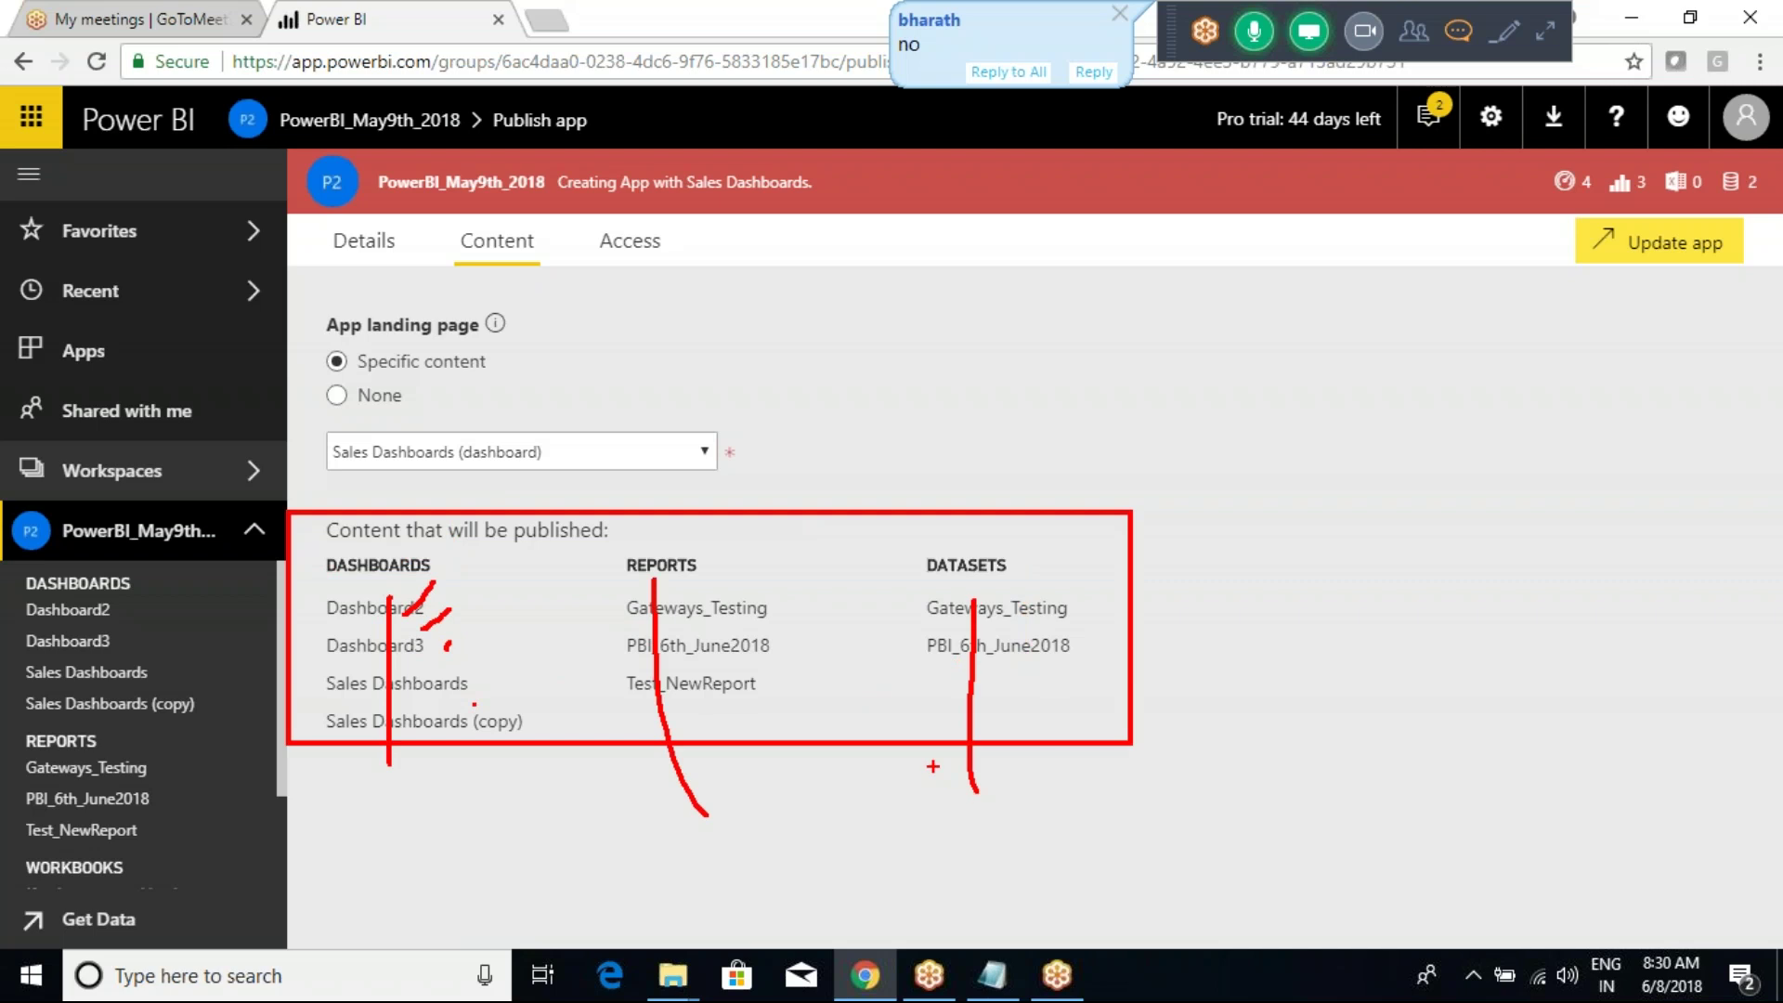
left_click(532, 453)
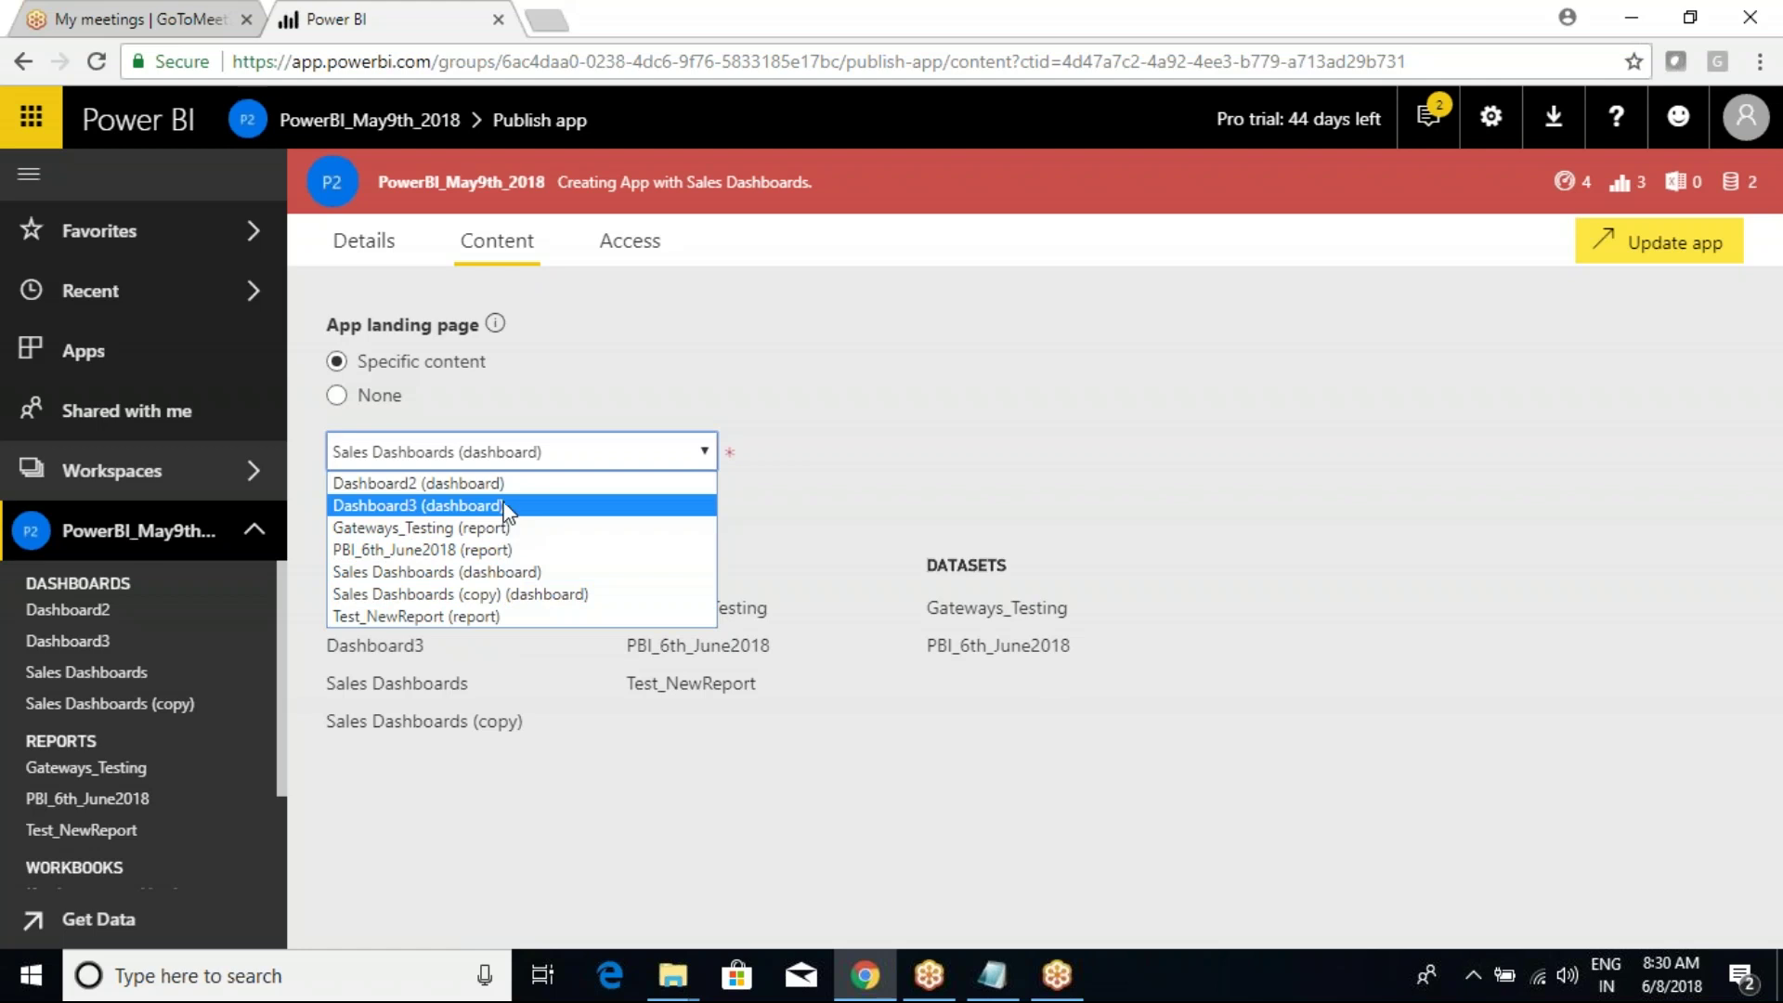
left_click(787, 445)
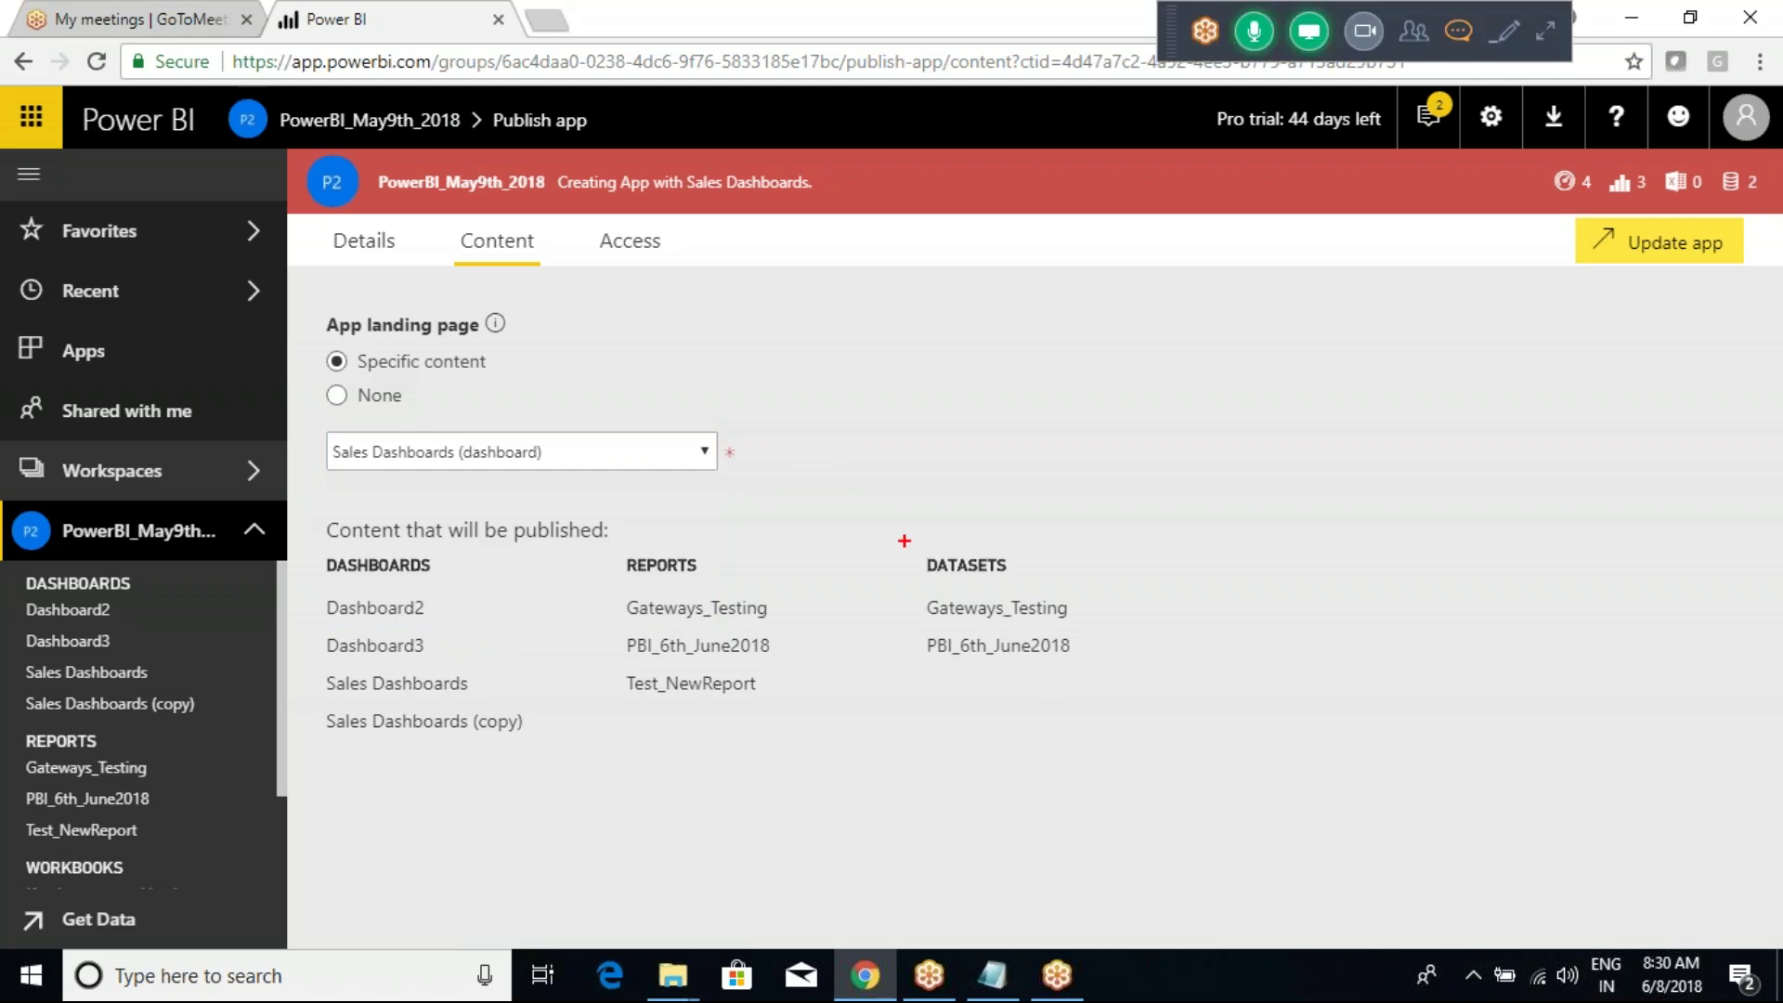
Step: Outline the datasets separately from the dashboards and reports with screen markings, then clear all the markings
mouse_move(887, 509)
left_mouse_down()
mouse_move(1058, 734)
mouse_move(1202, 717)
left_mouse_up()
left_click_drag(1110, 582, 1170, 484)
left_click_drag(1165, 621, 1231, 518)
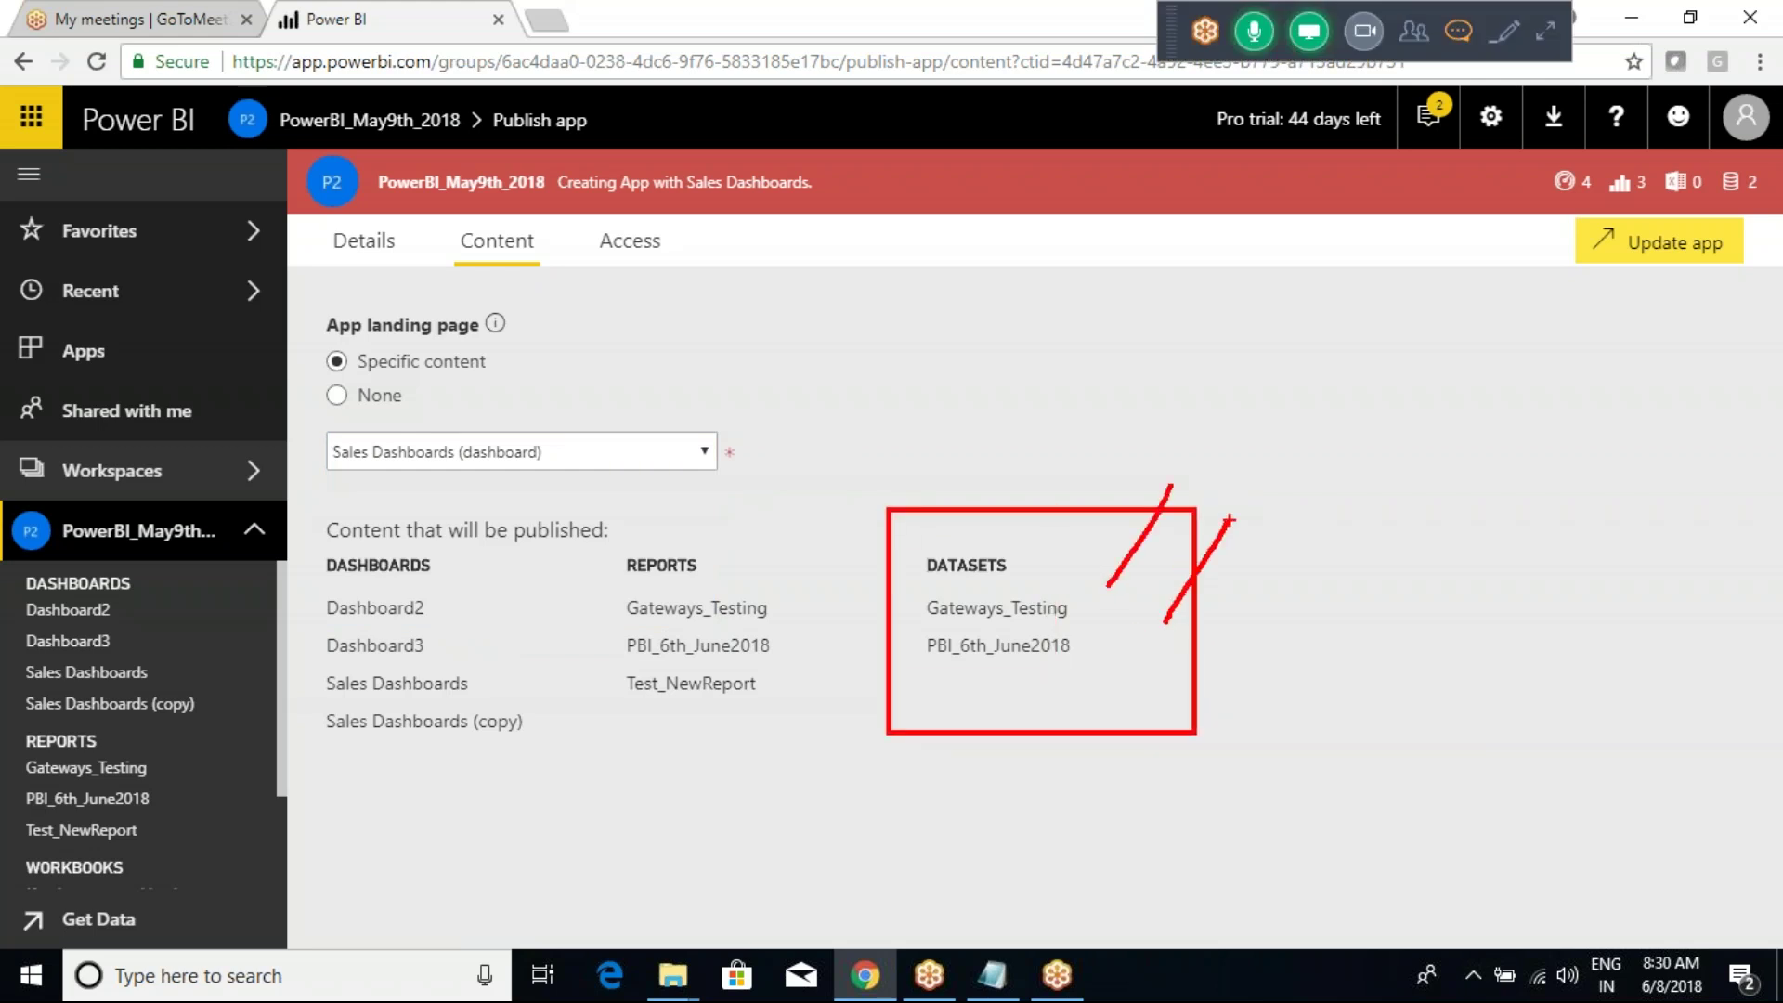
mouse_move(1017, 405)
left_mouse_down()
mouse_move(1029, 528)
mouse_move(1007, 524)
mouse_move(1050, 536)
left_mouse_up()
left_click_drag(1095, 411, 1105, 524)
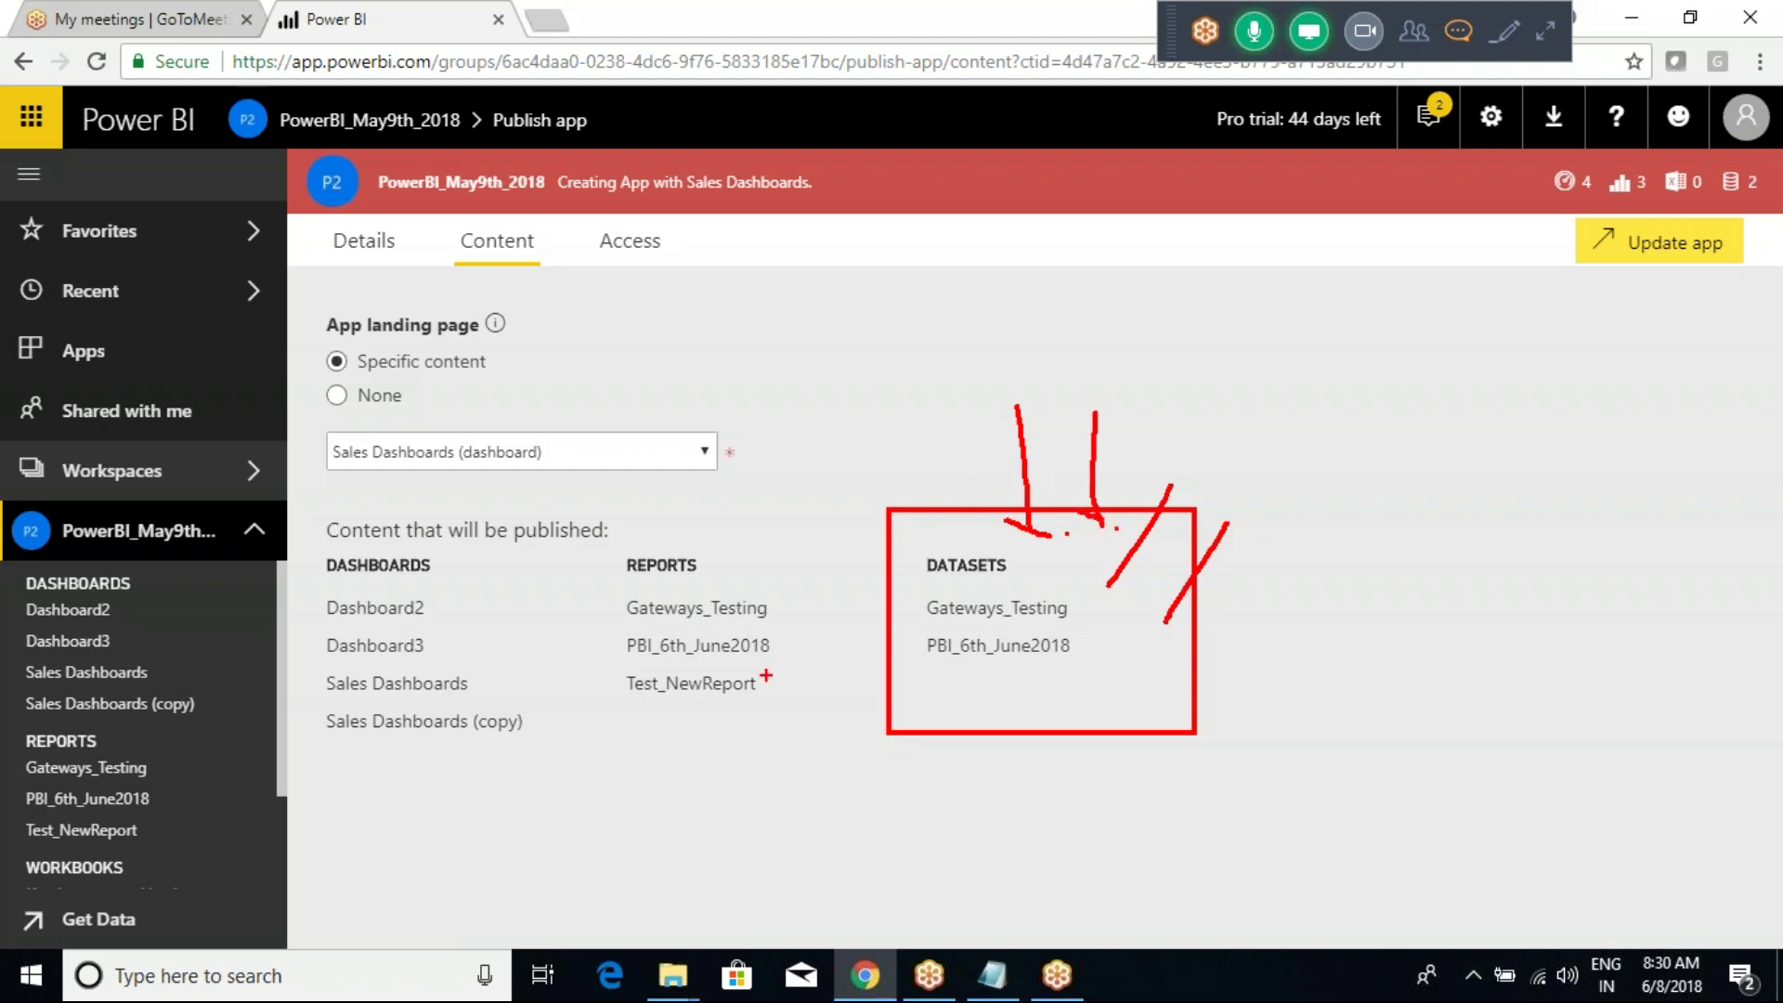
mouse_move(307, 507)
left_mouse_down()
mouse_move(485, 660)
mouse_move(814, 779)
left_mouse_up()
left_click_drag(845, 251, 934, 279)
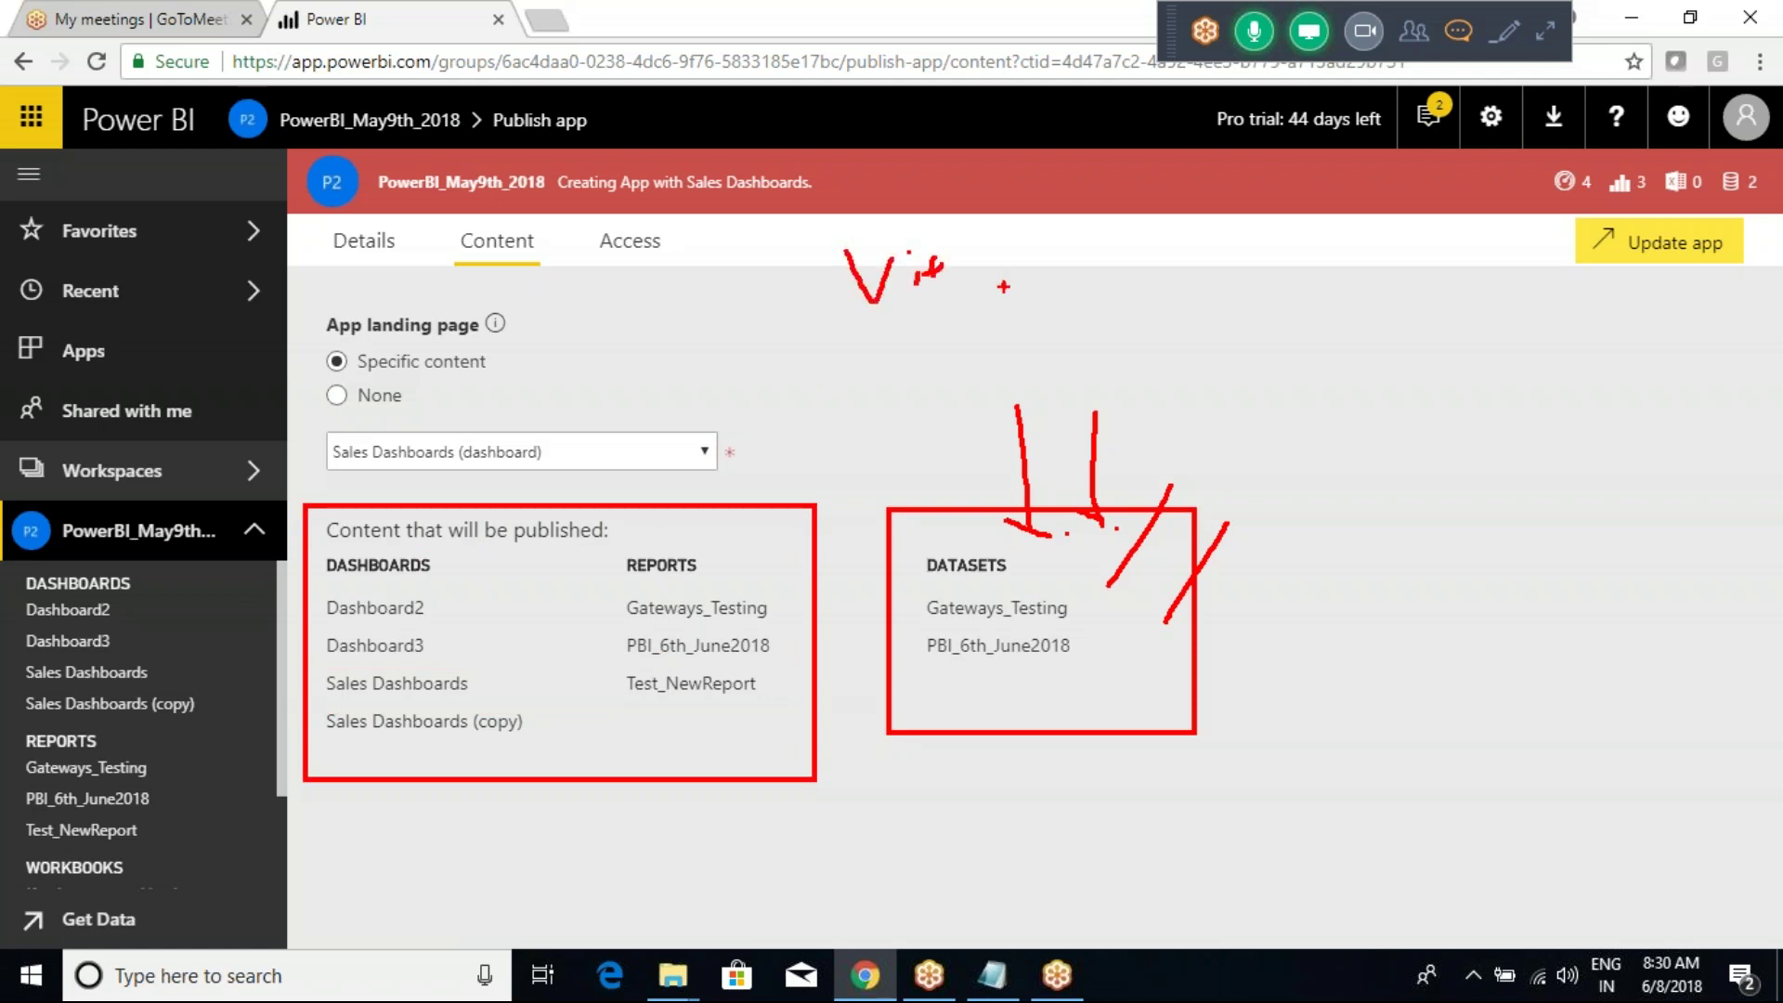
key("Escape")
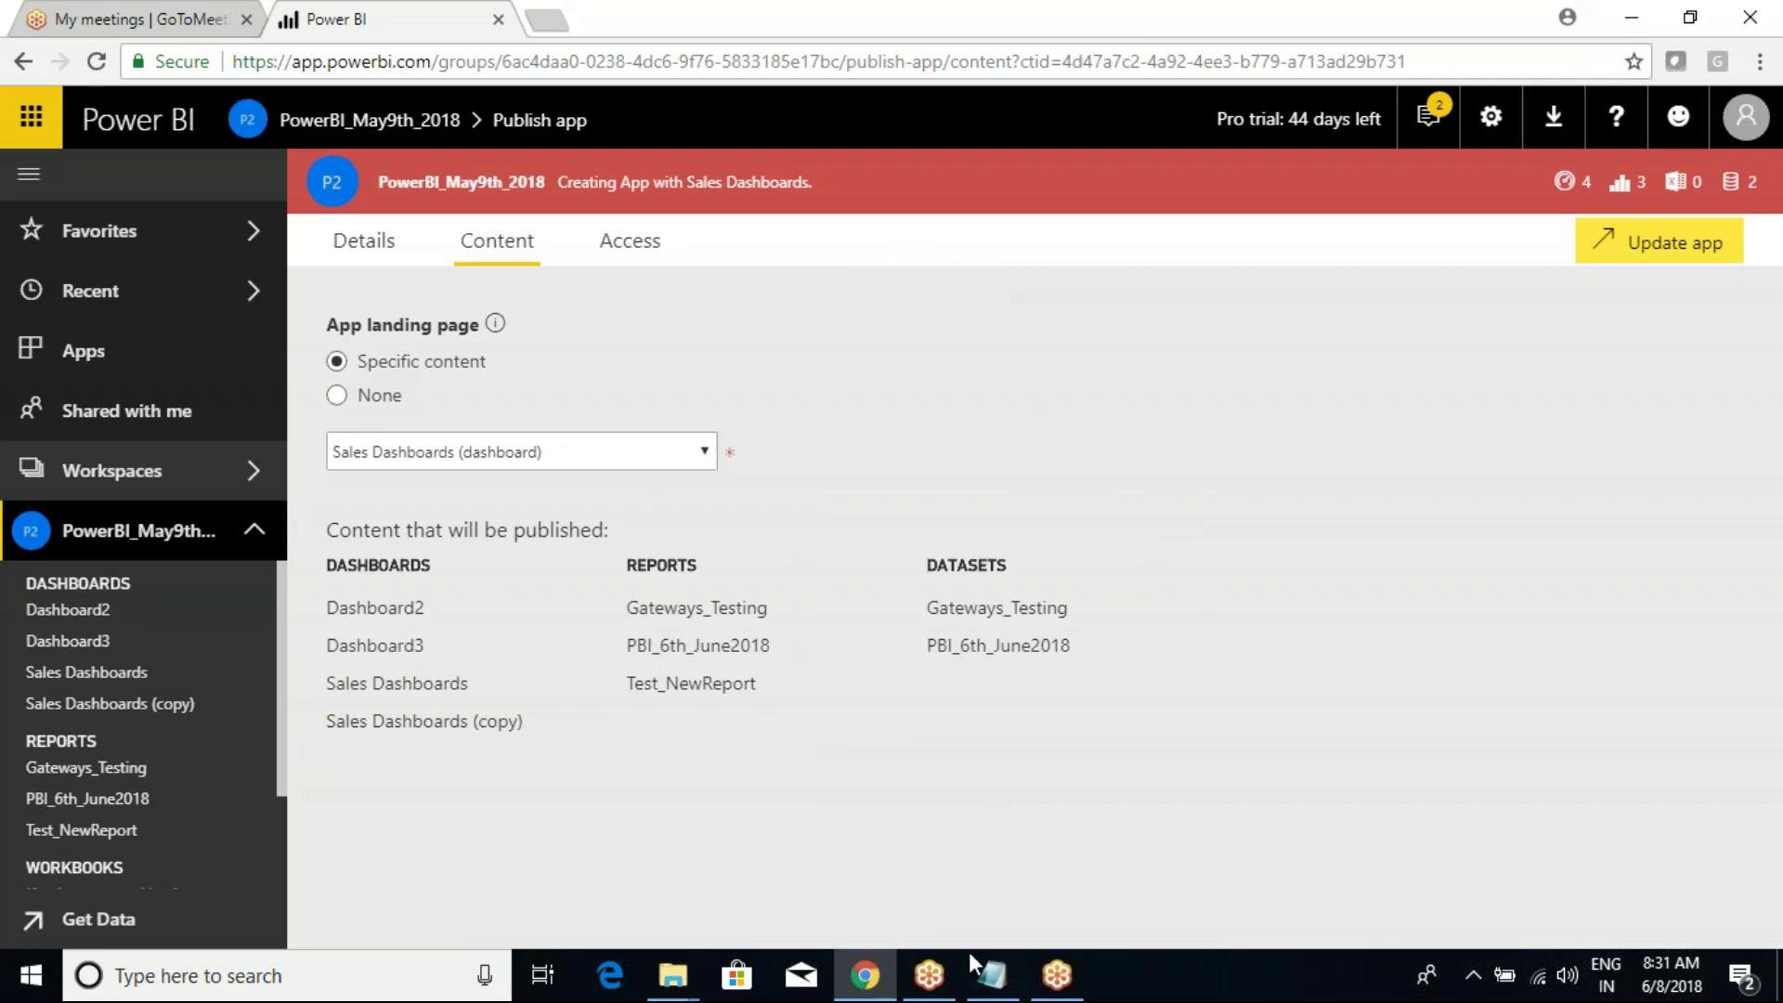
Step: Switch to the Class Notes file in Notepad and add a "Diff:" heading below the Apps notes
left_click(992, 975)
left_click(554, 515)
left_click(1171, 517)
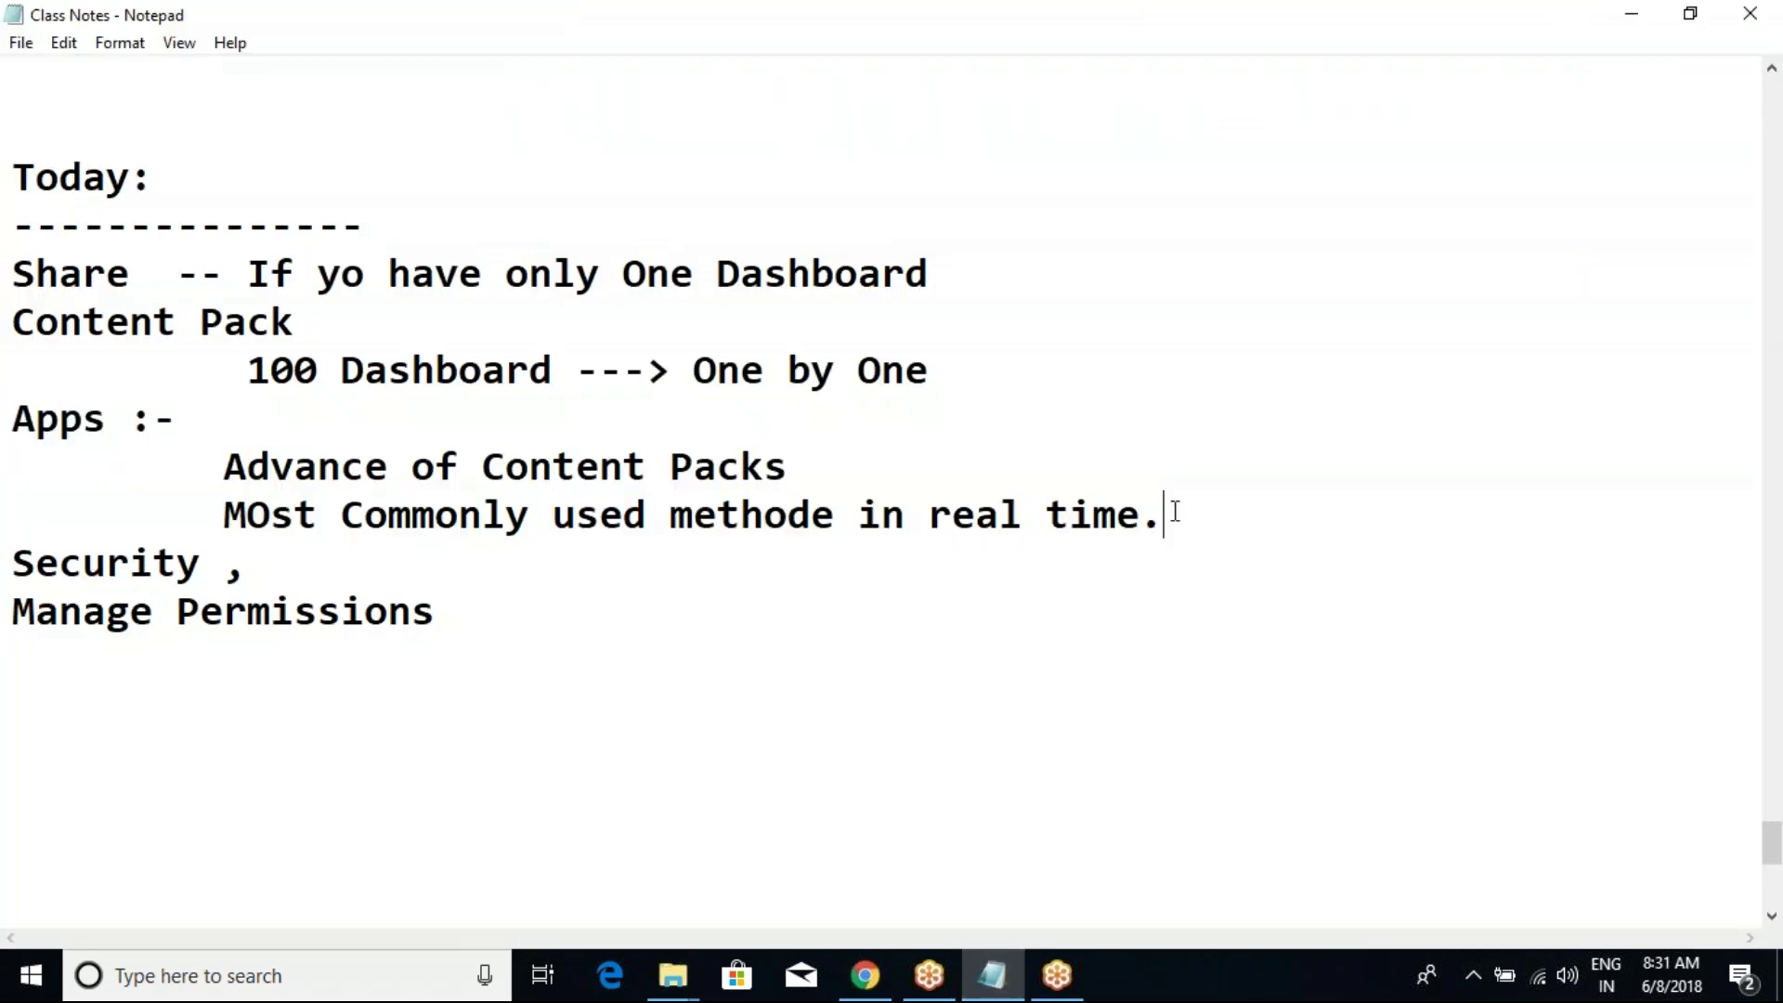
key("Return")
key("Return")
key("Return")
type("Diff:")
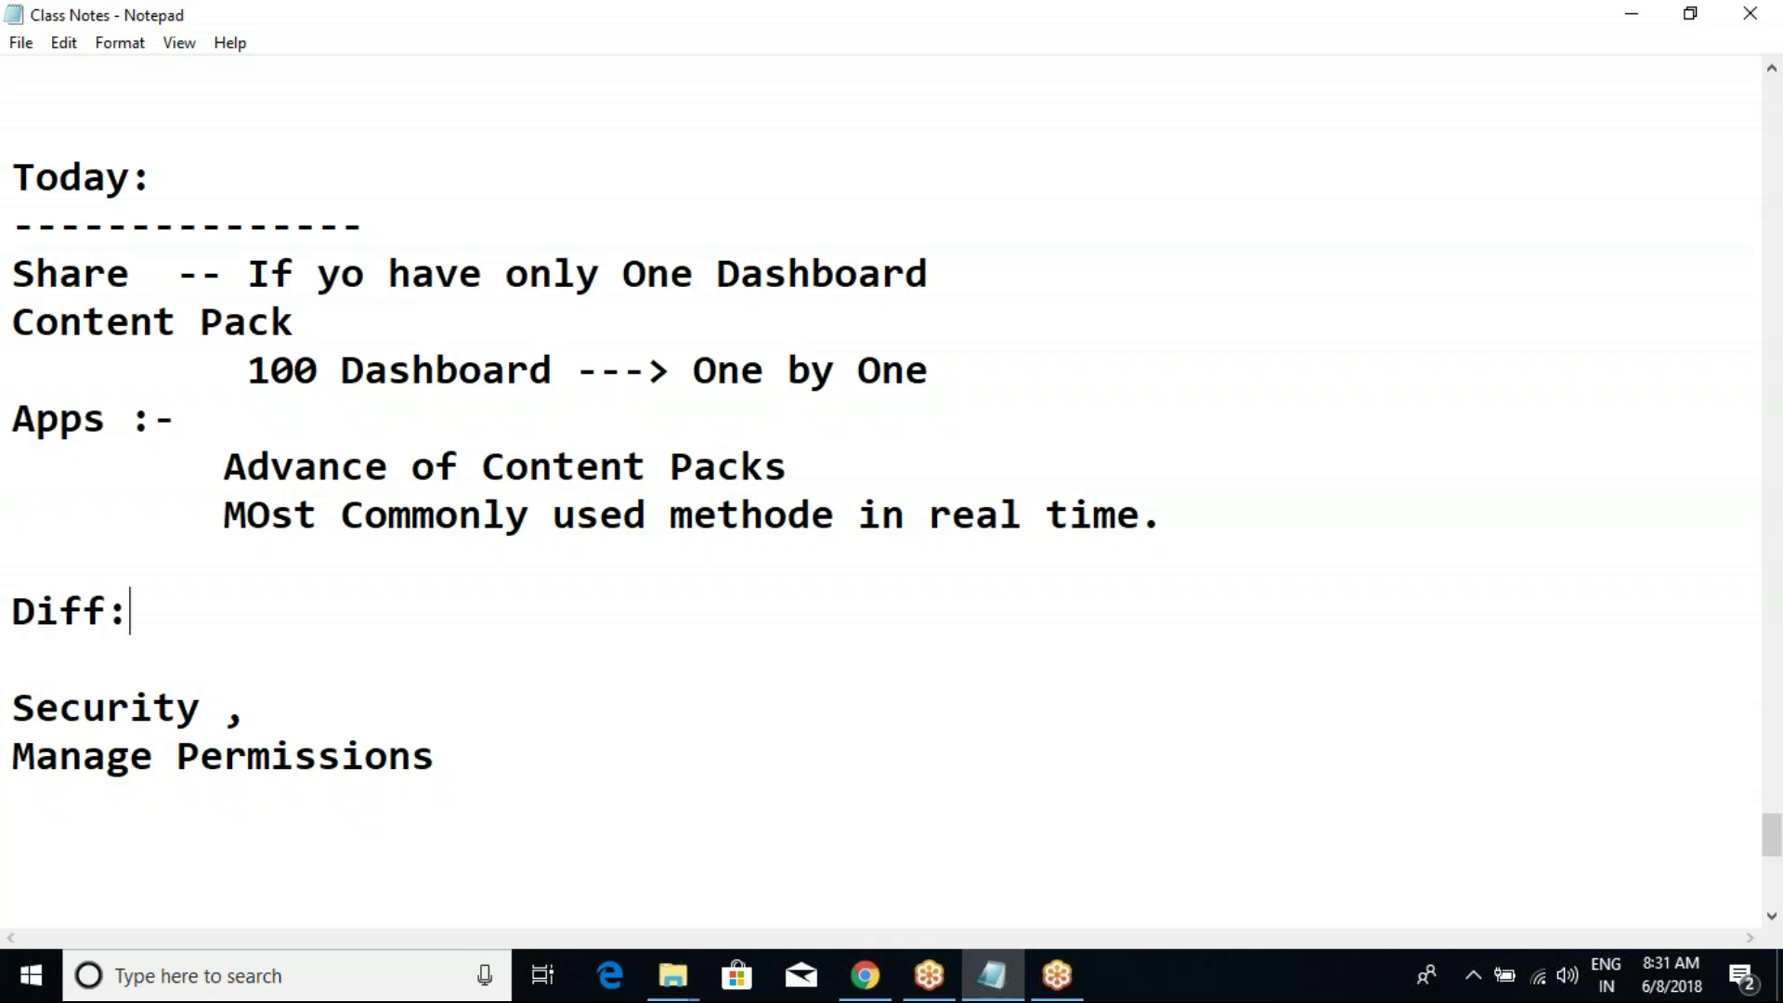
key("Return")
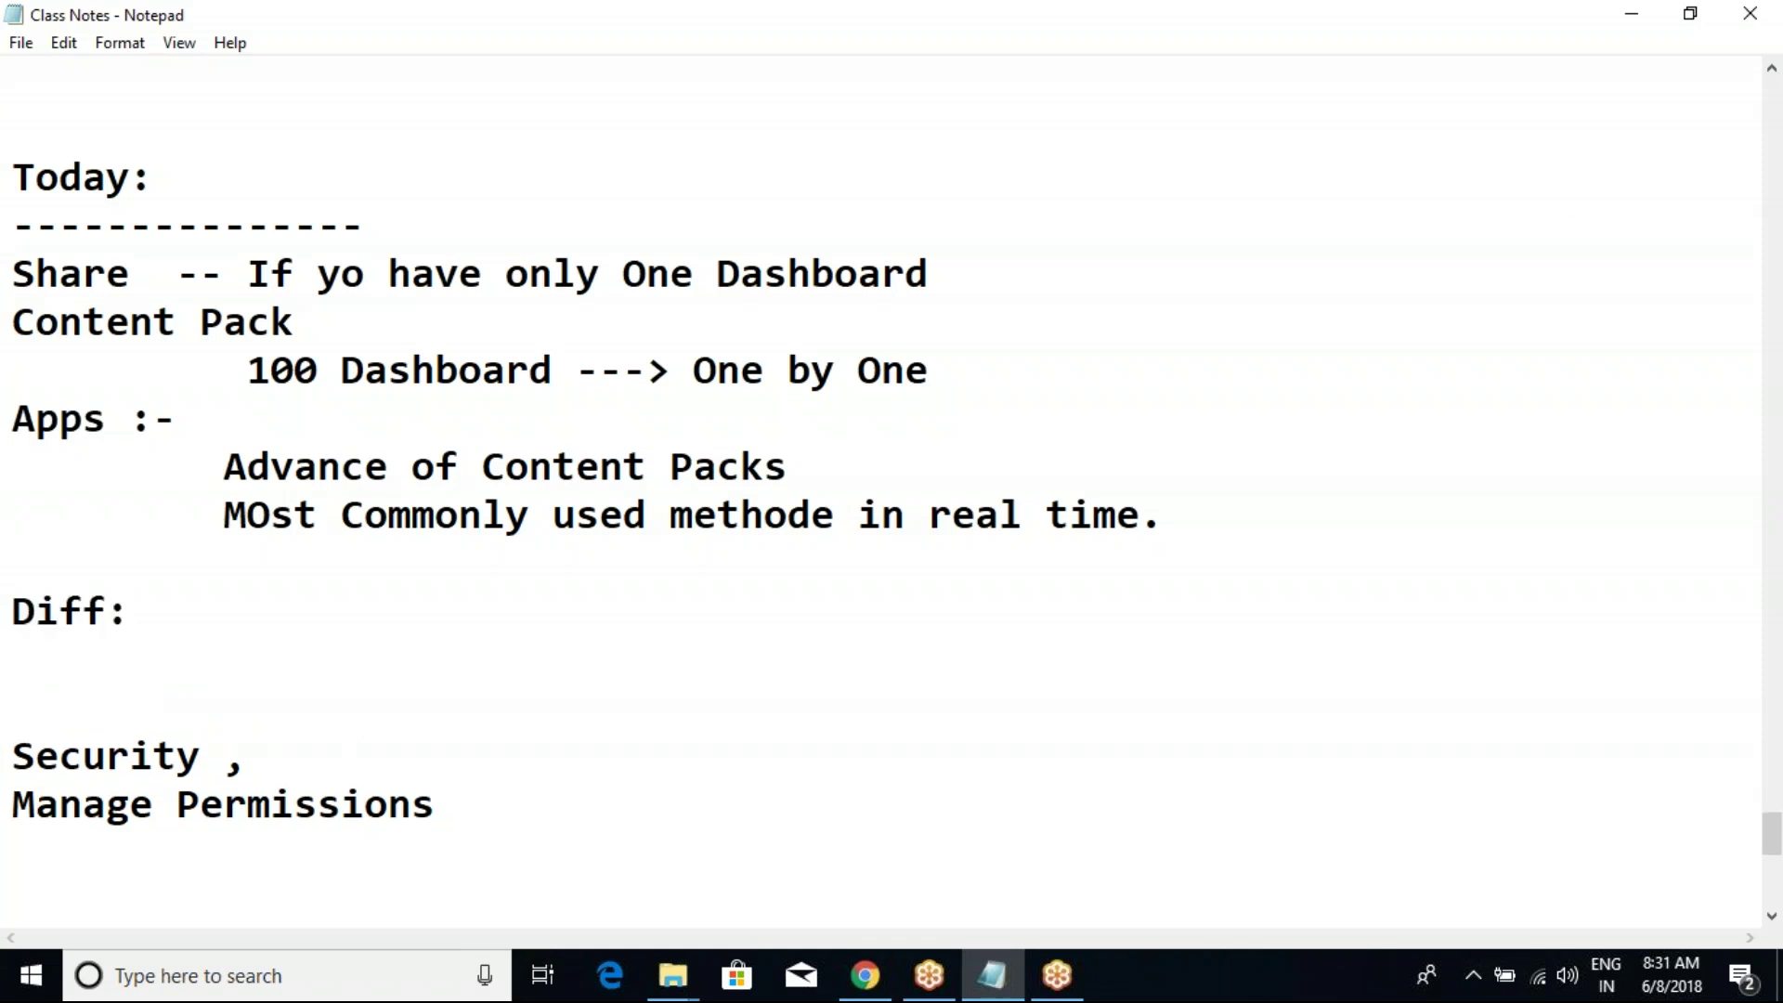
Step: Add the line "Content pack will have everything like Dashboards,reports,DataSet" under the Diff heading
type("Conten")
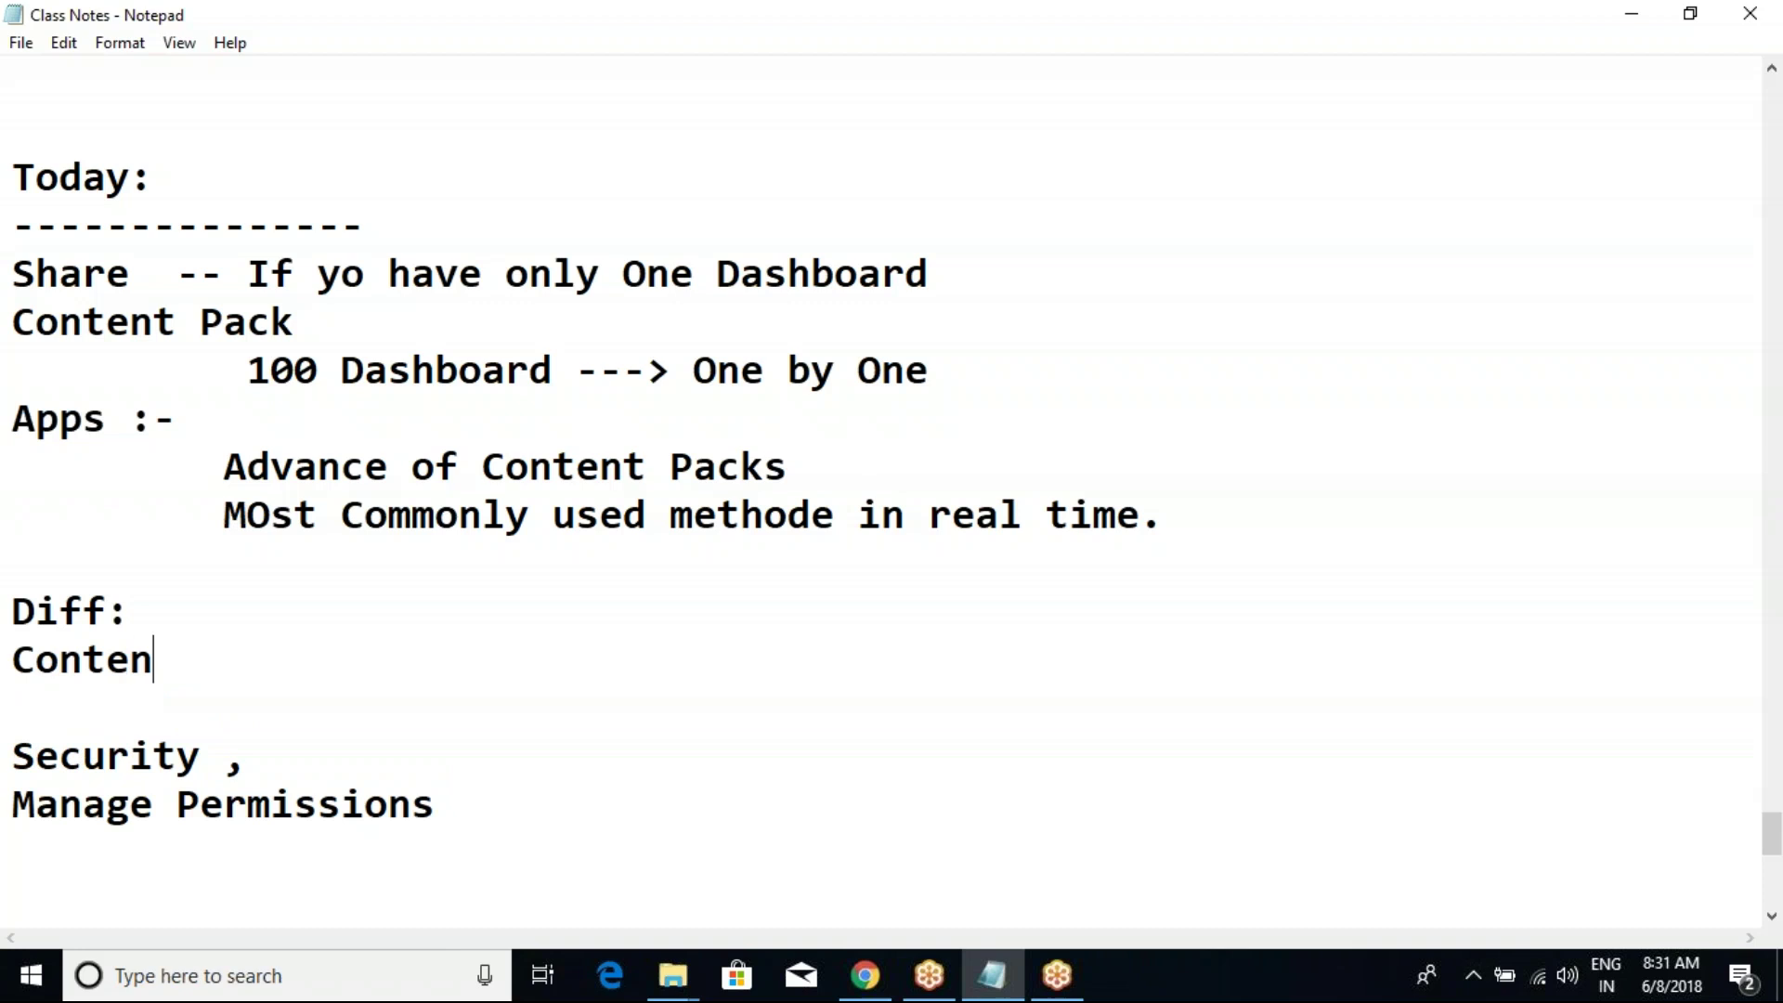
type("t pack ")
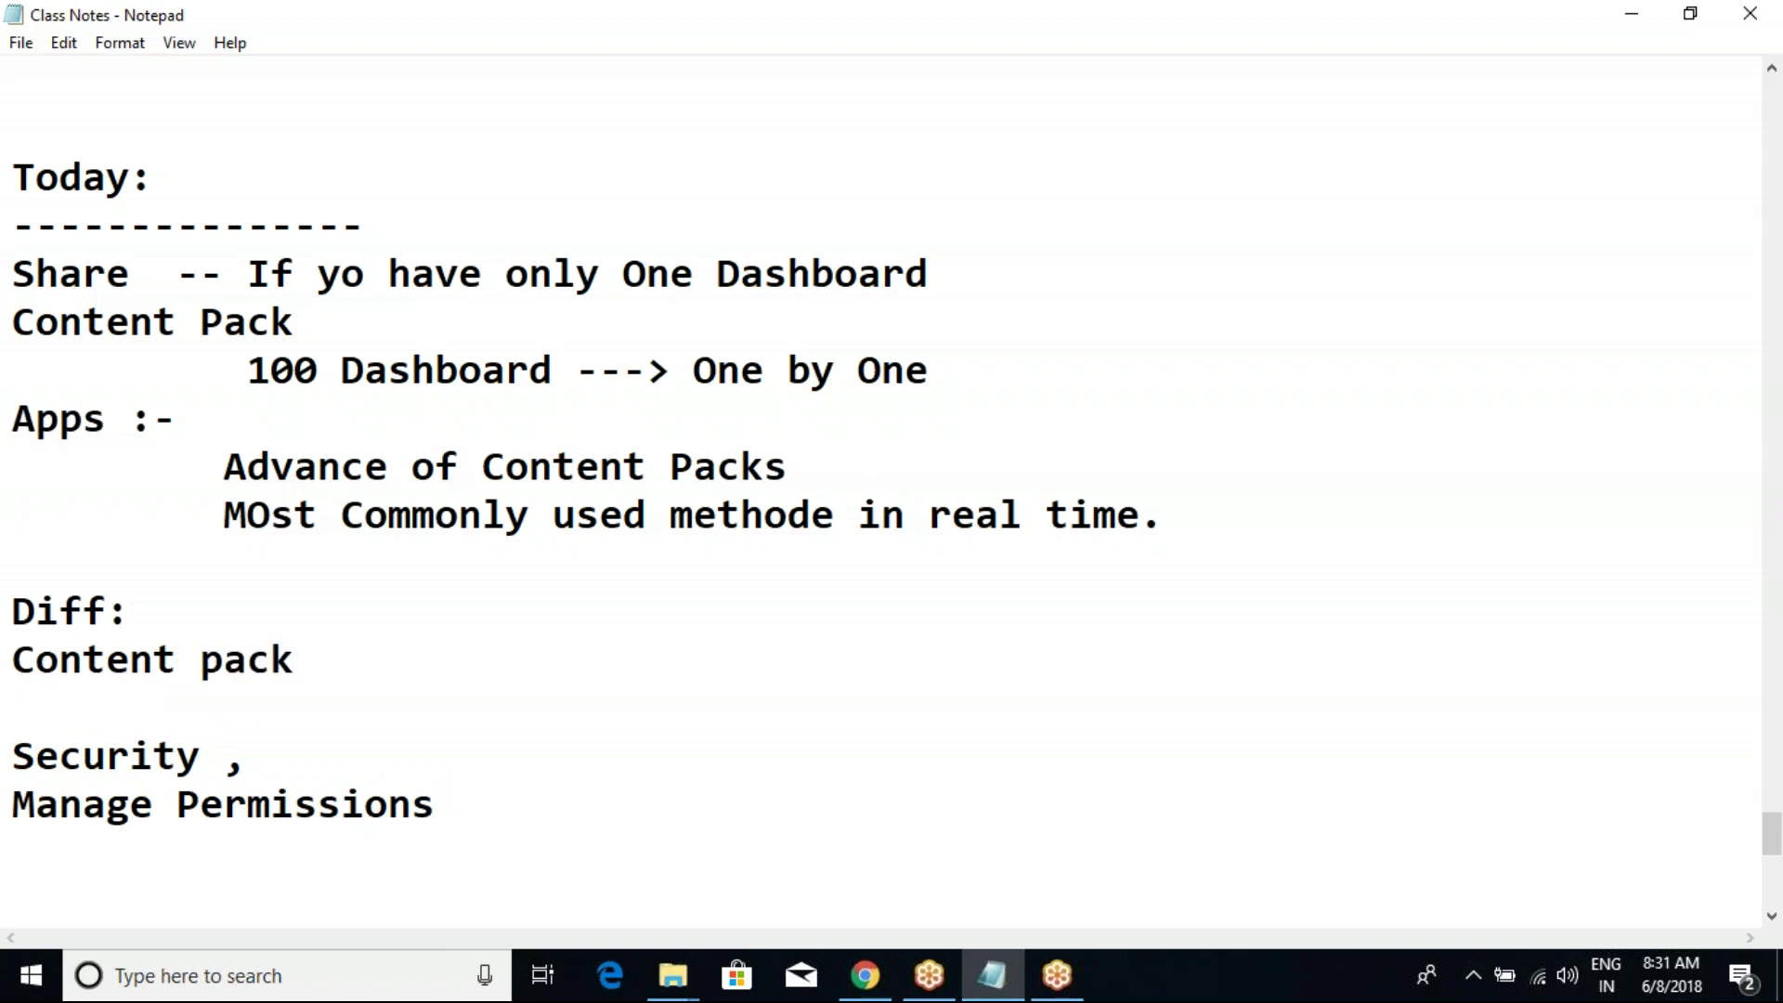
type("will")
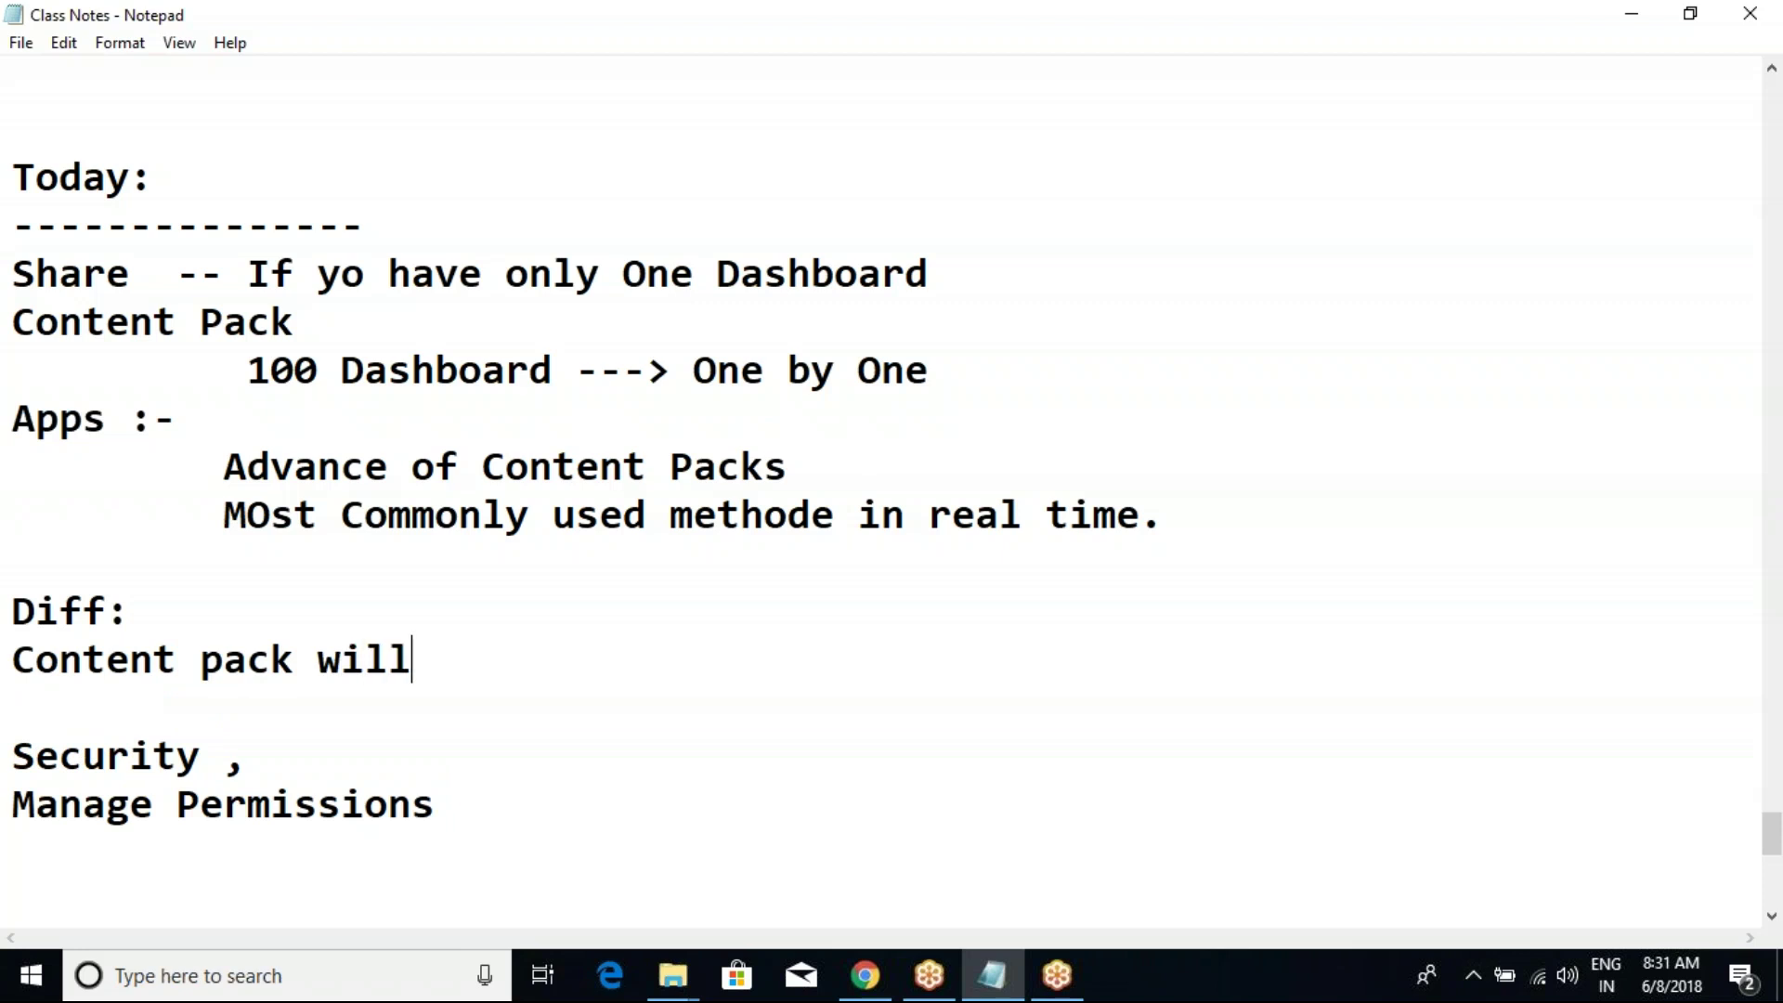
type(" have ev")
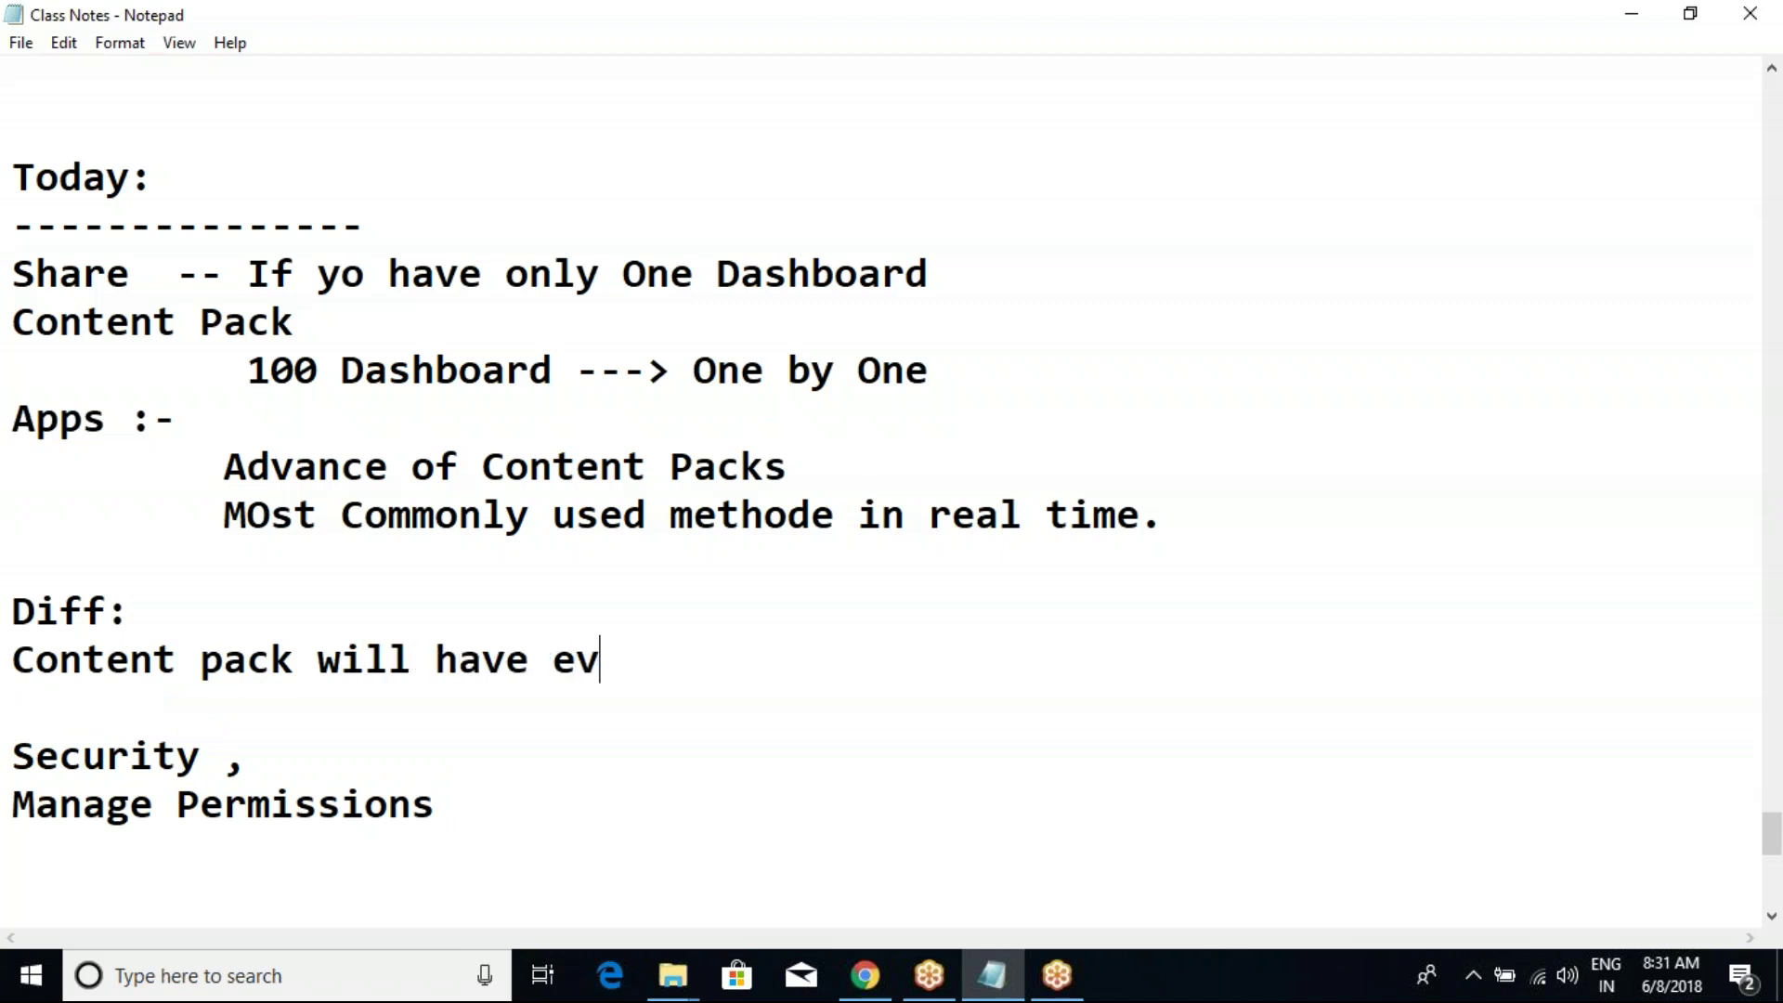
type("erything l")
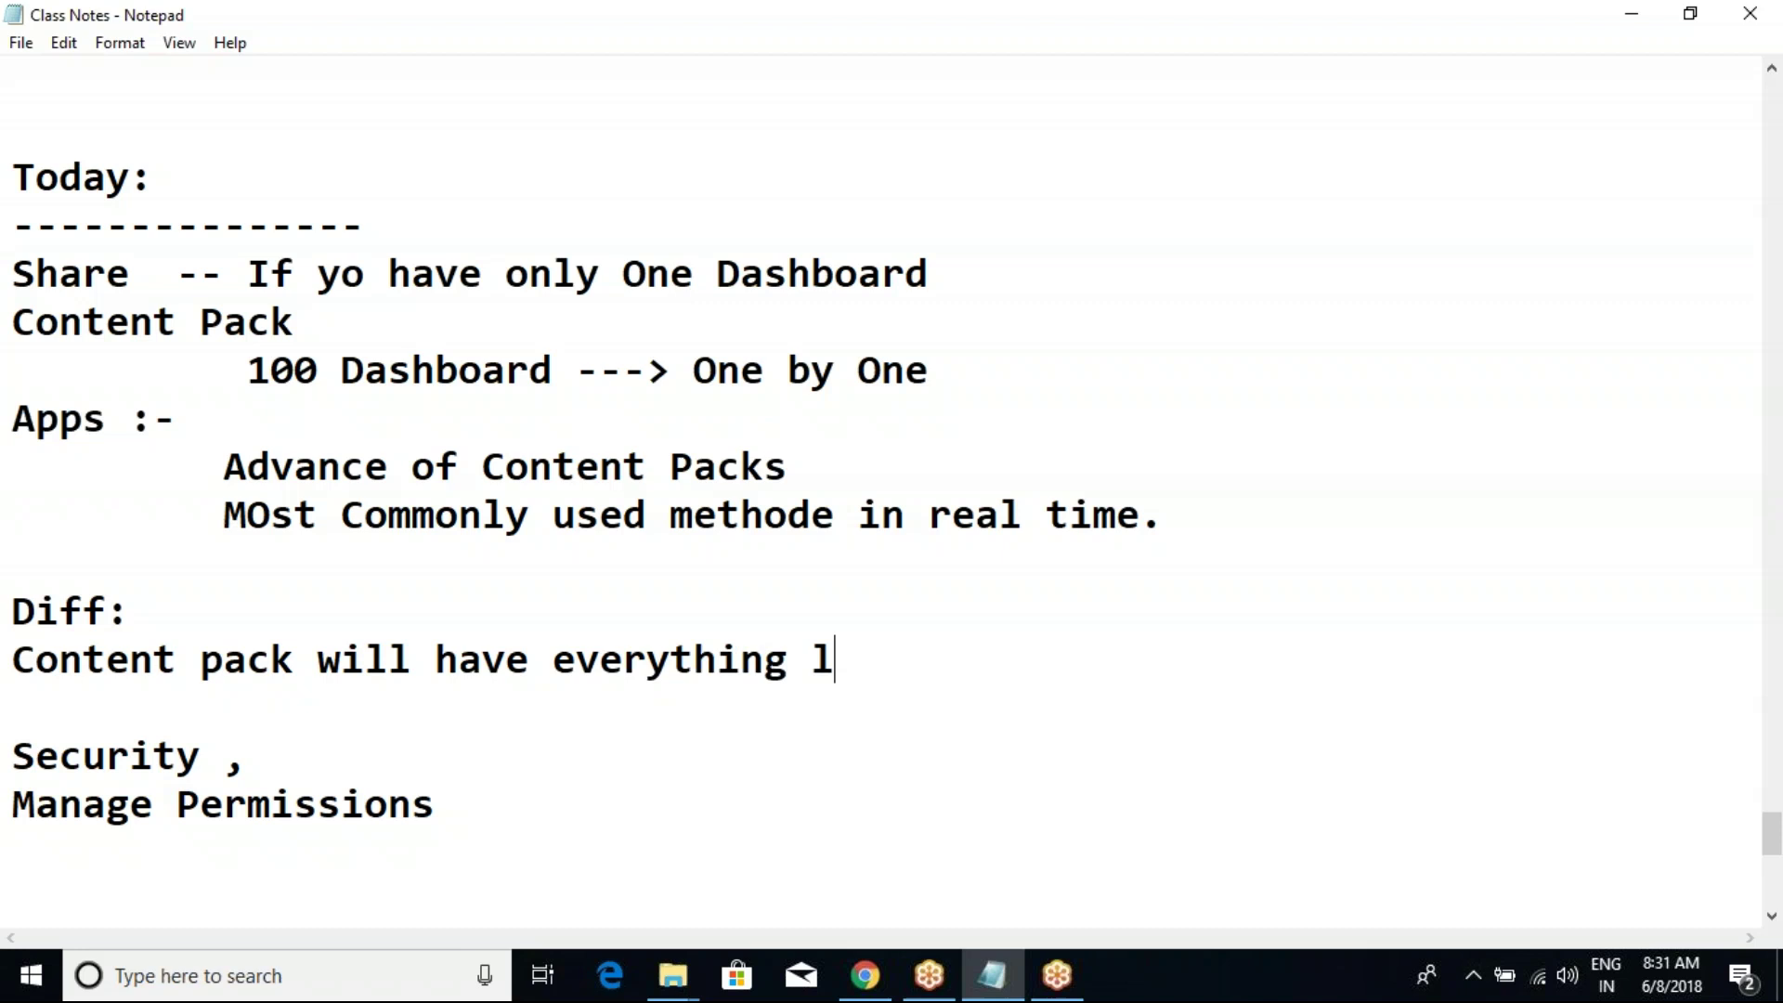
type("ike Dashboards,reports,DataSet")
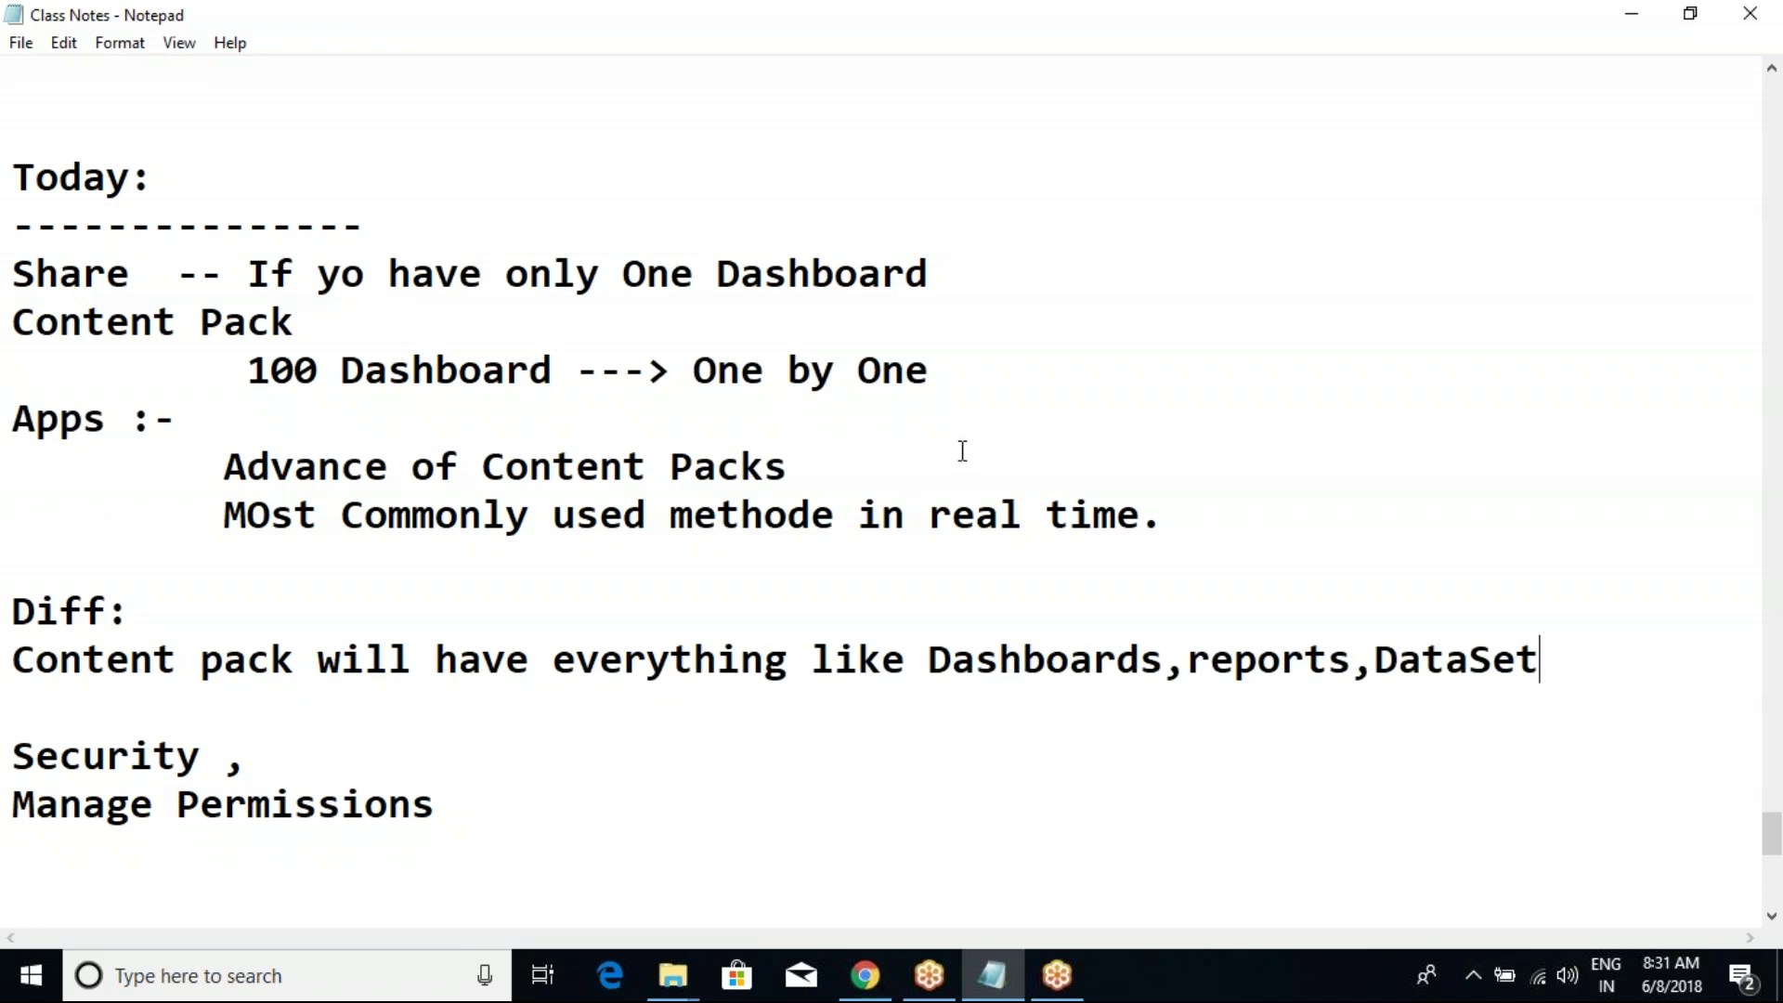
key("Return")
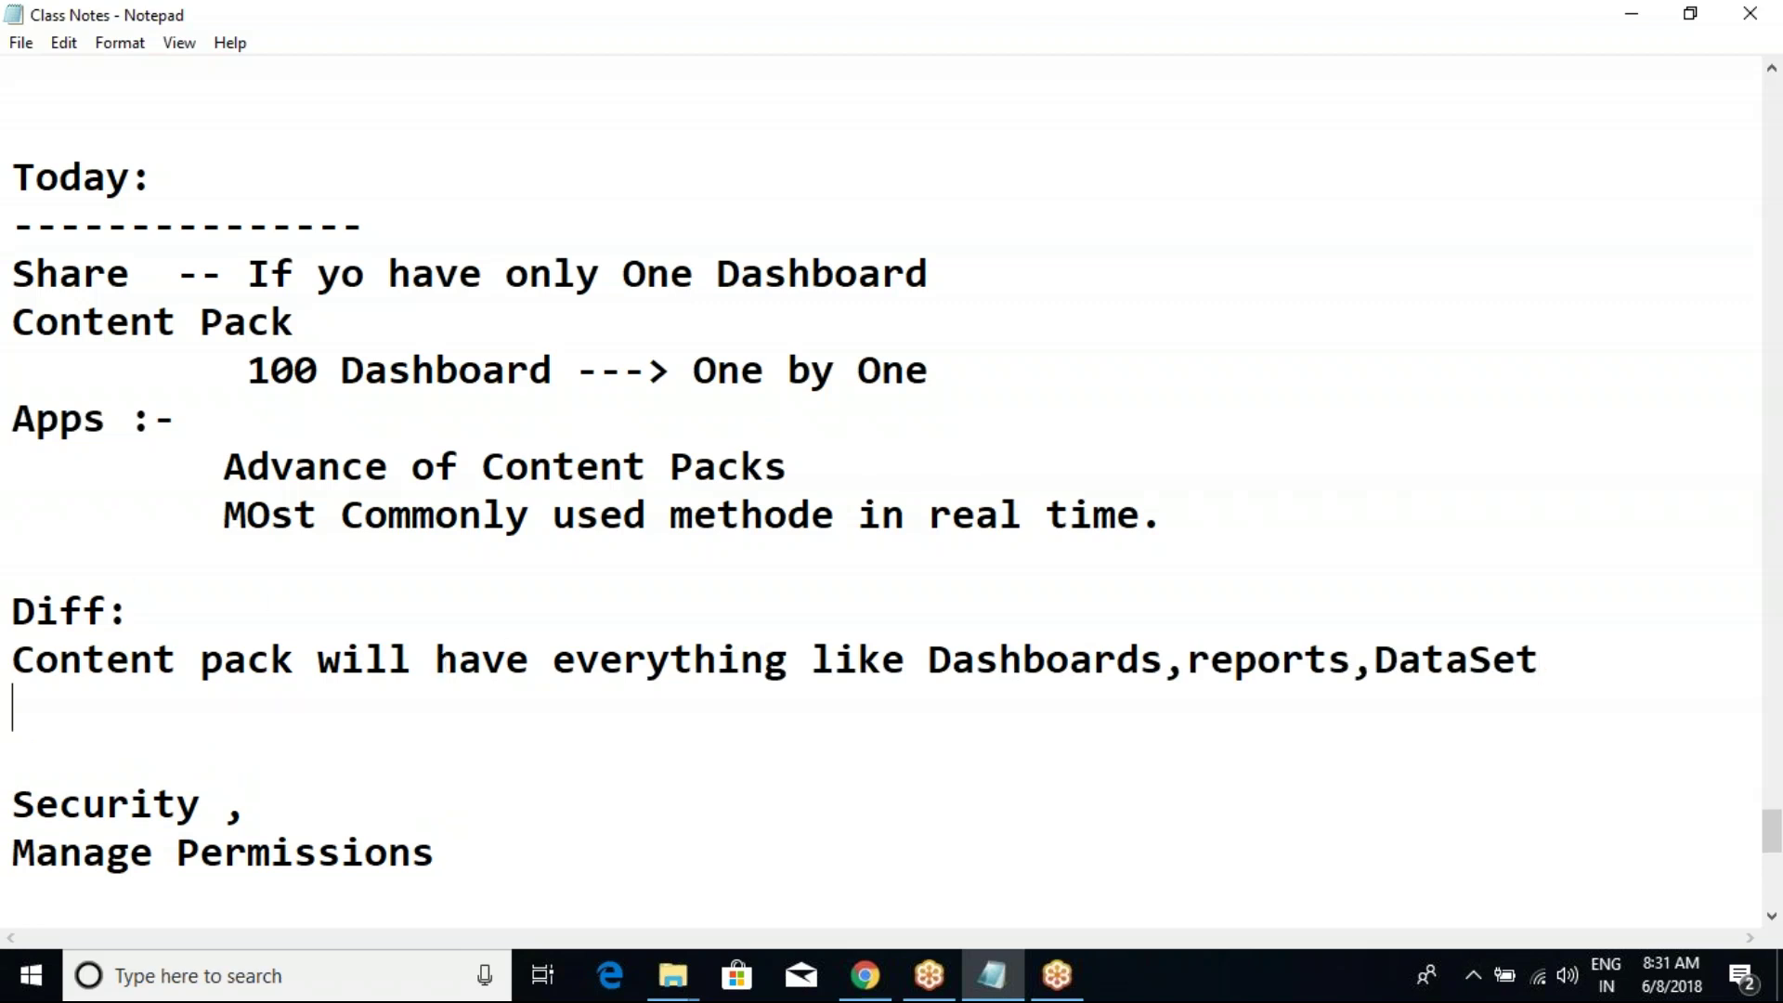
Step: Add the line "Apps -- > Can share either Dashboards OR Reports" below the content pack line
type("App")
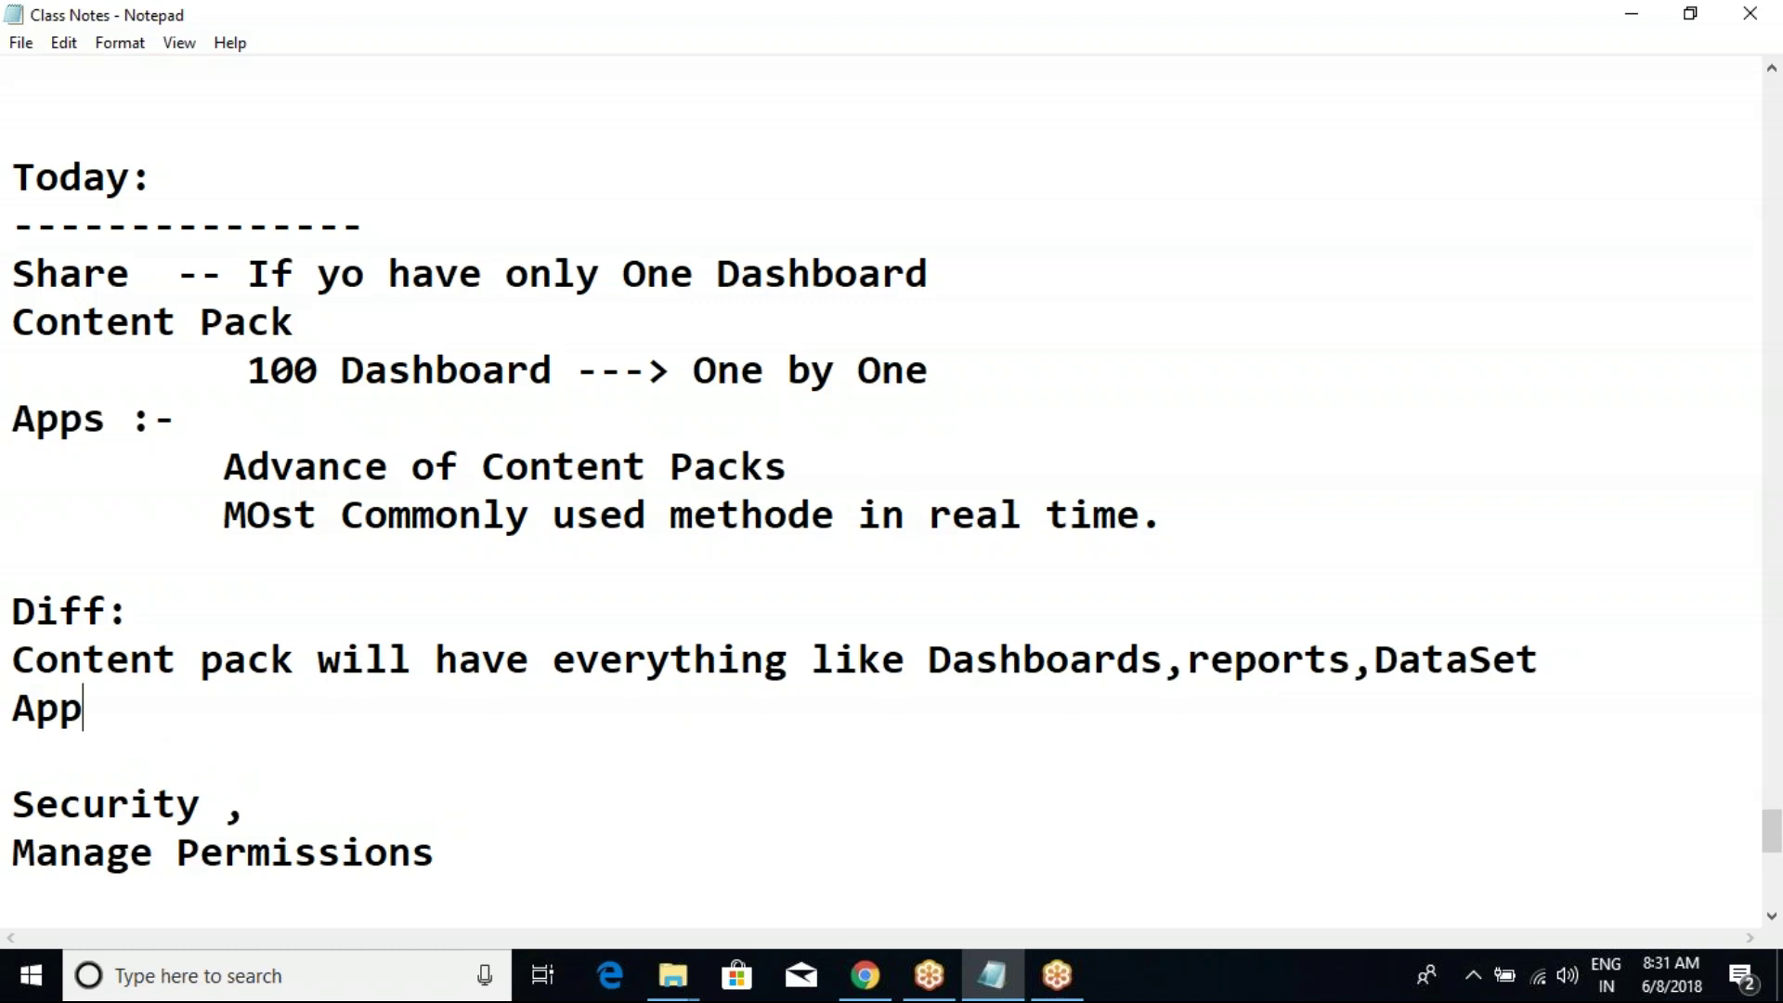
type("s,")
key("BackSpace")
key("BackSpace")
type("-- > Can ")
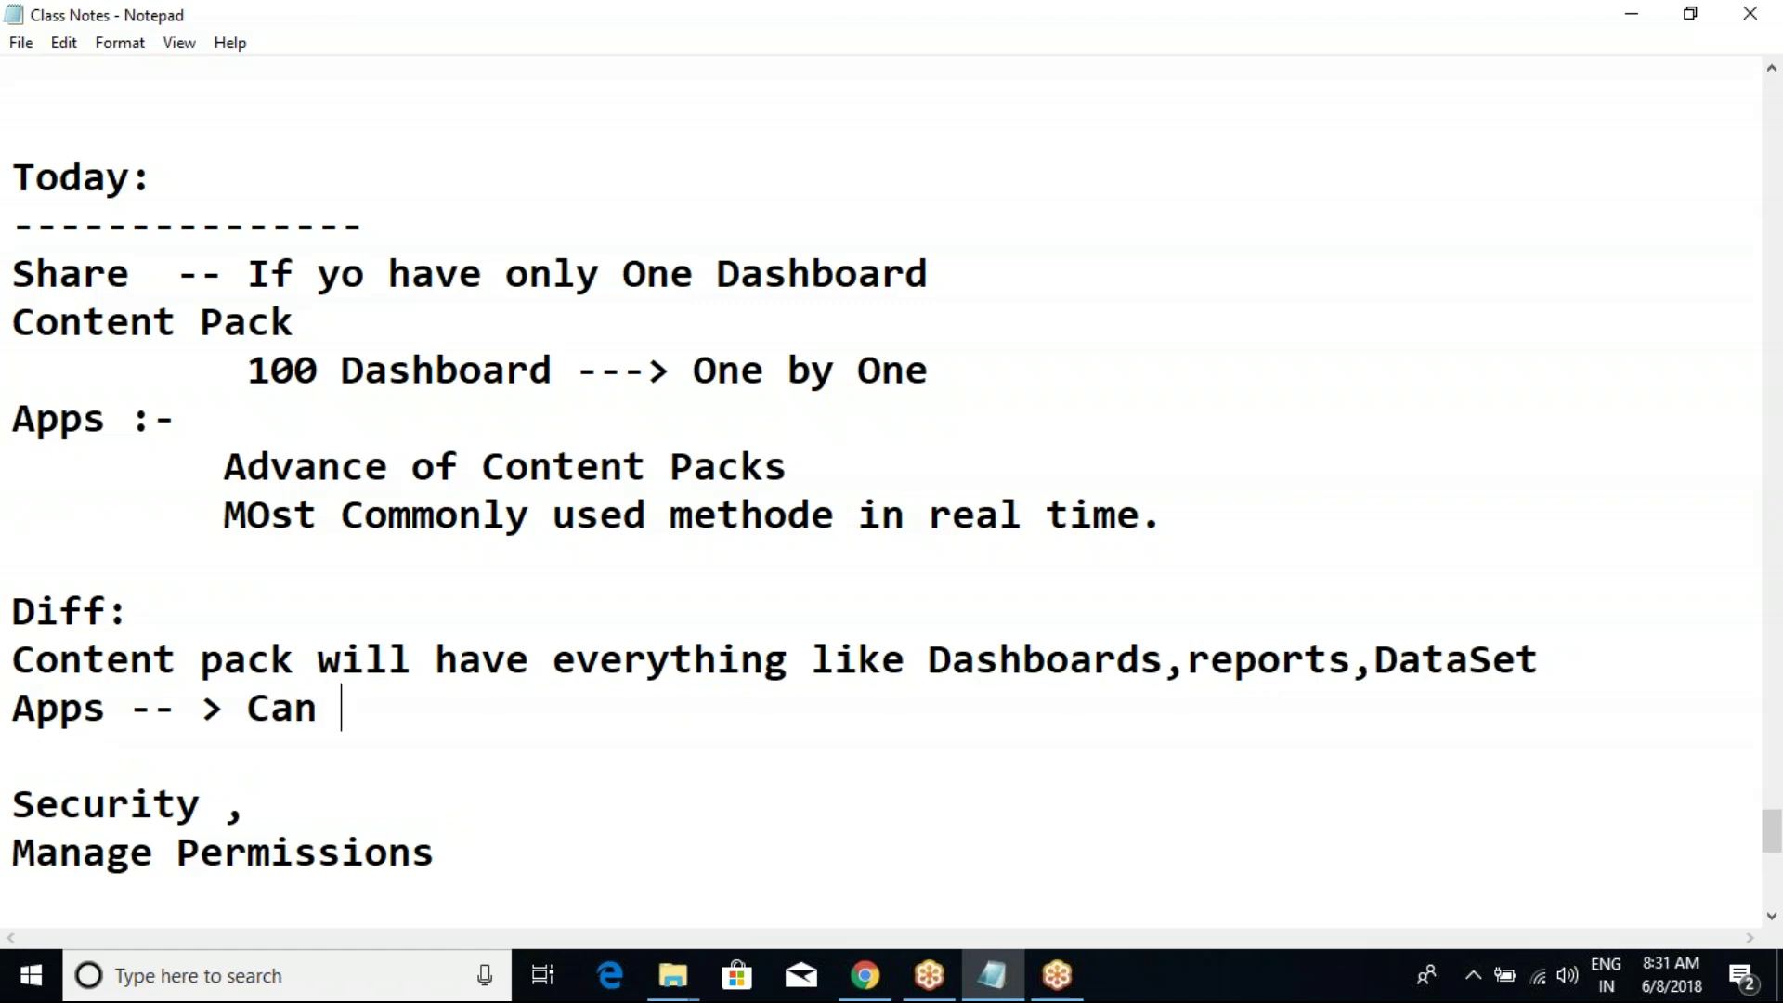
type("share eith")
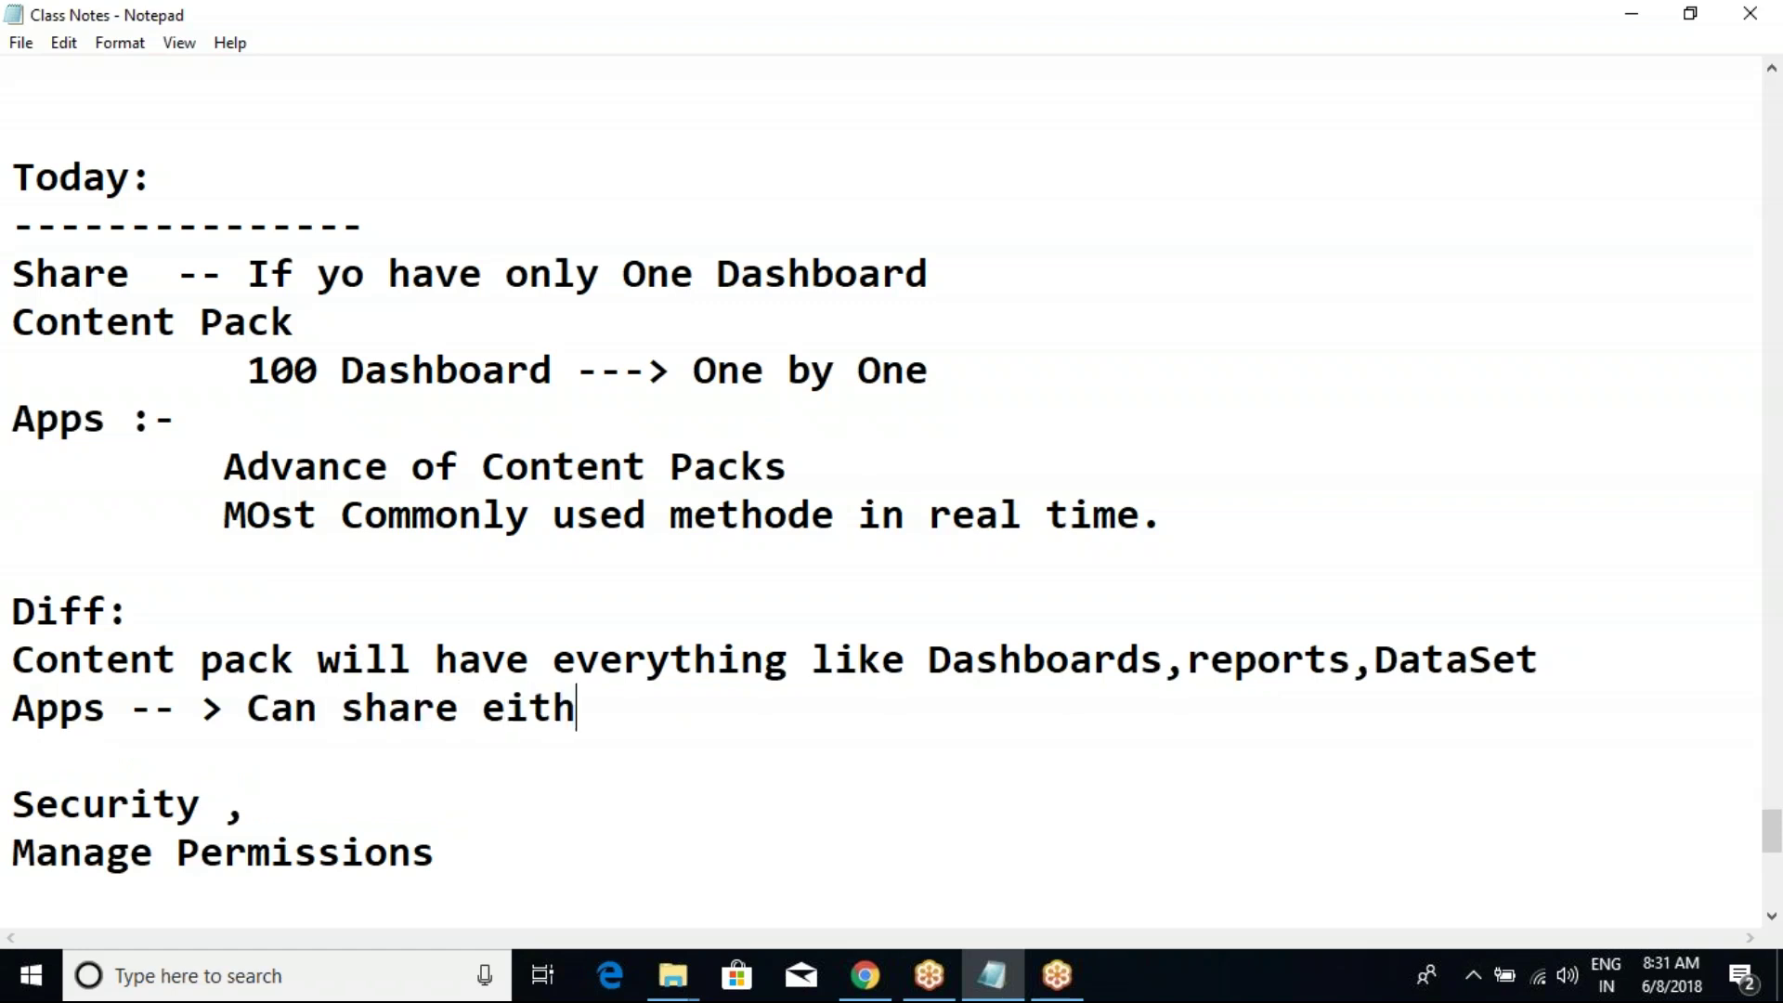
type("er Dashbo")
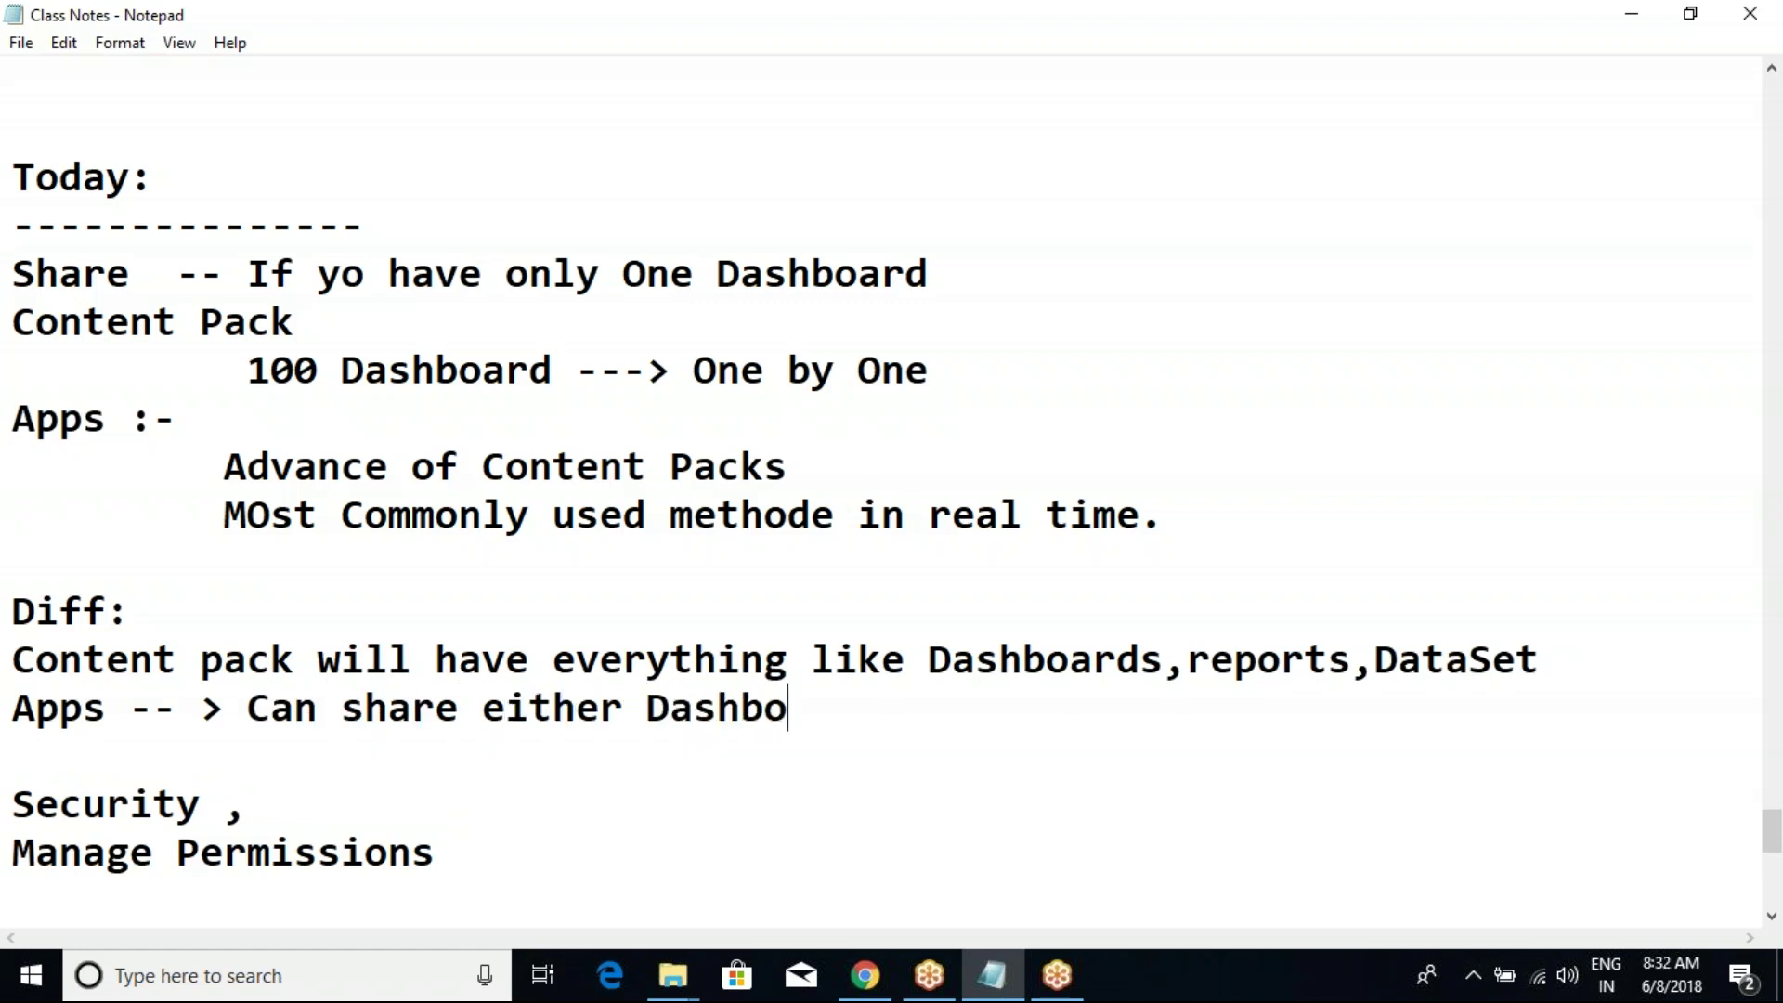
type("ards OR ")
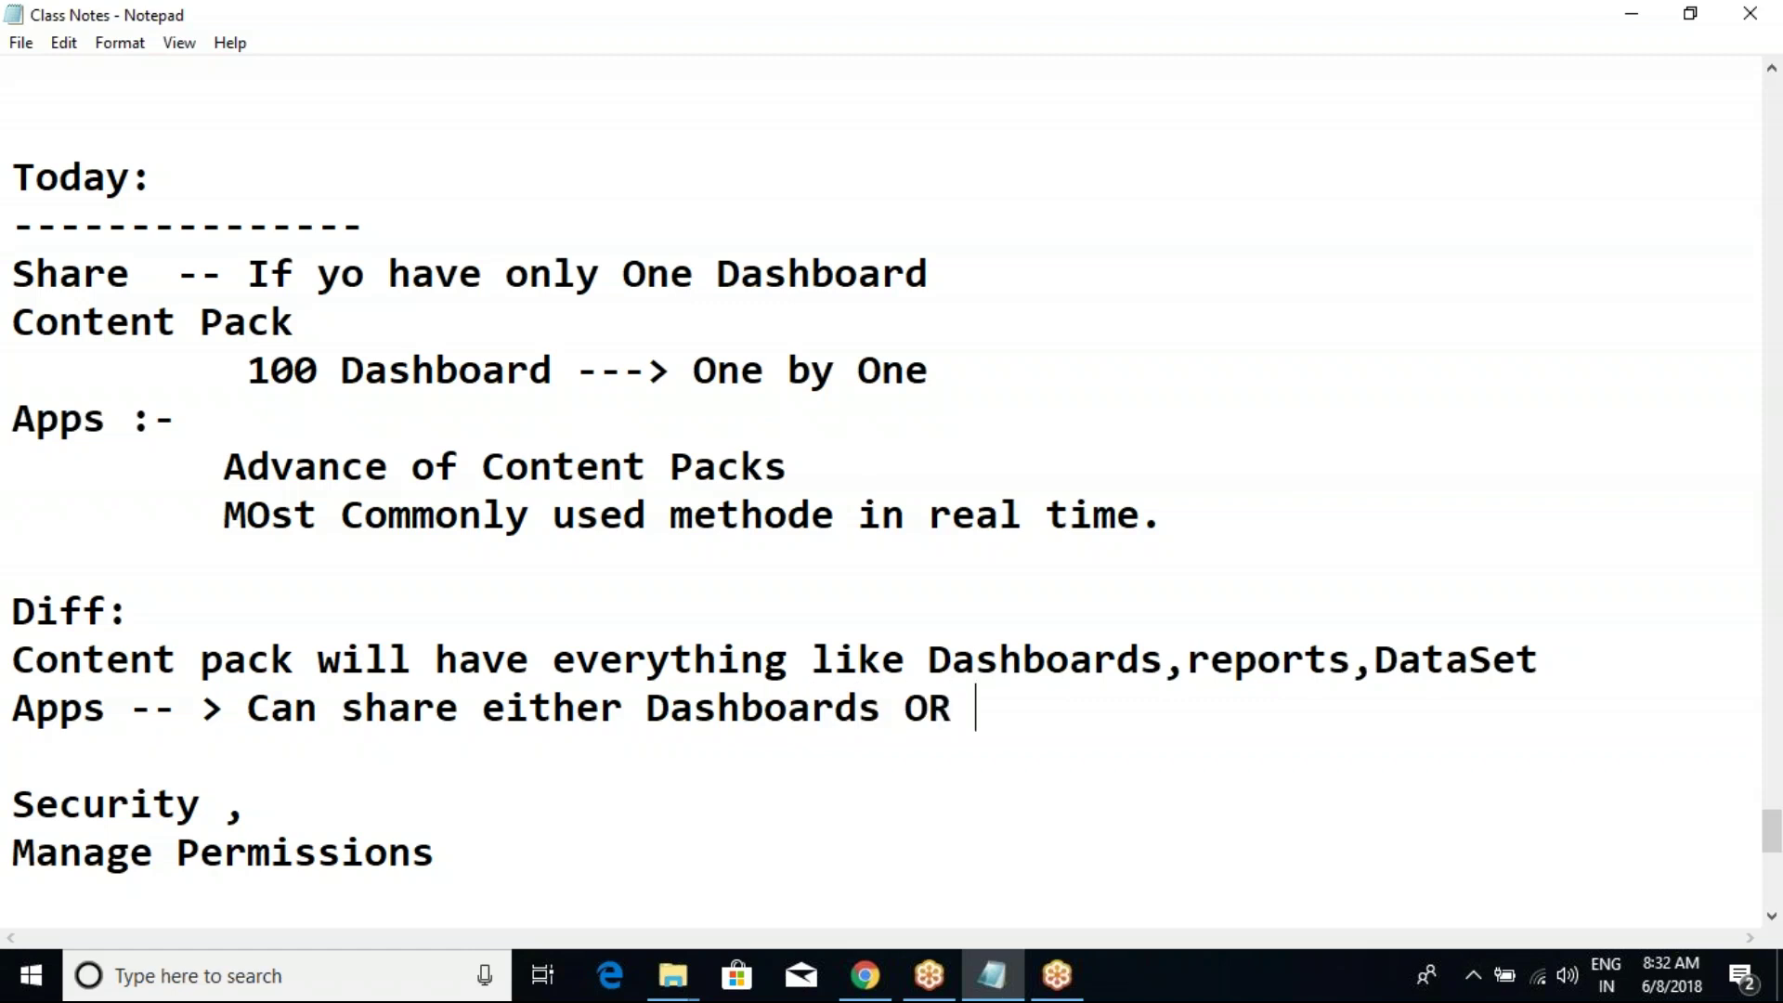
type("Reports")
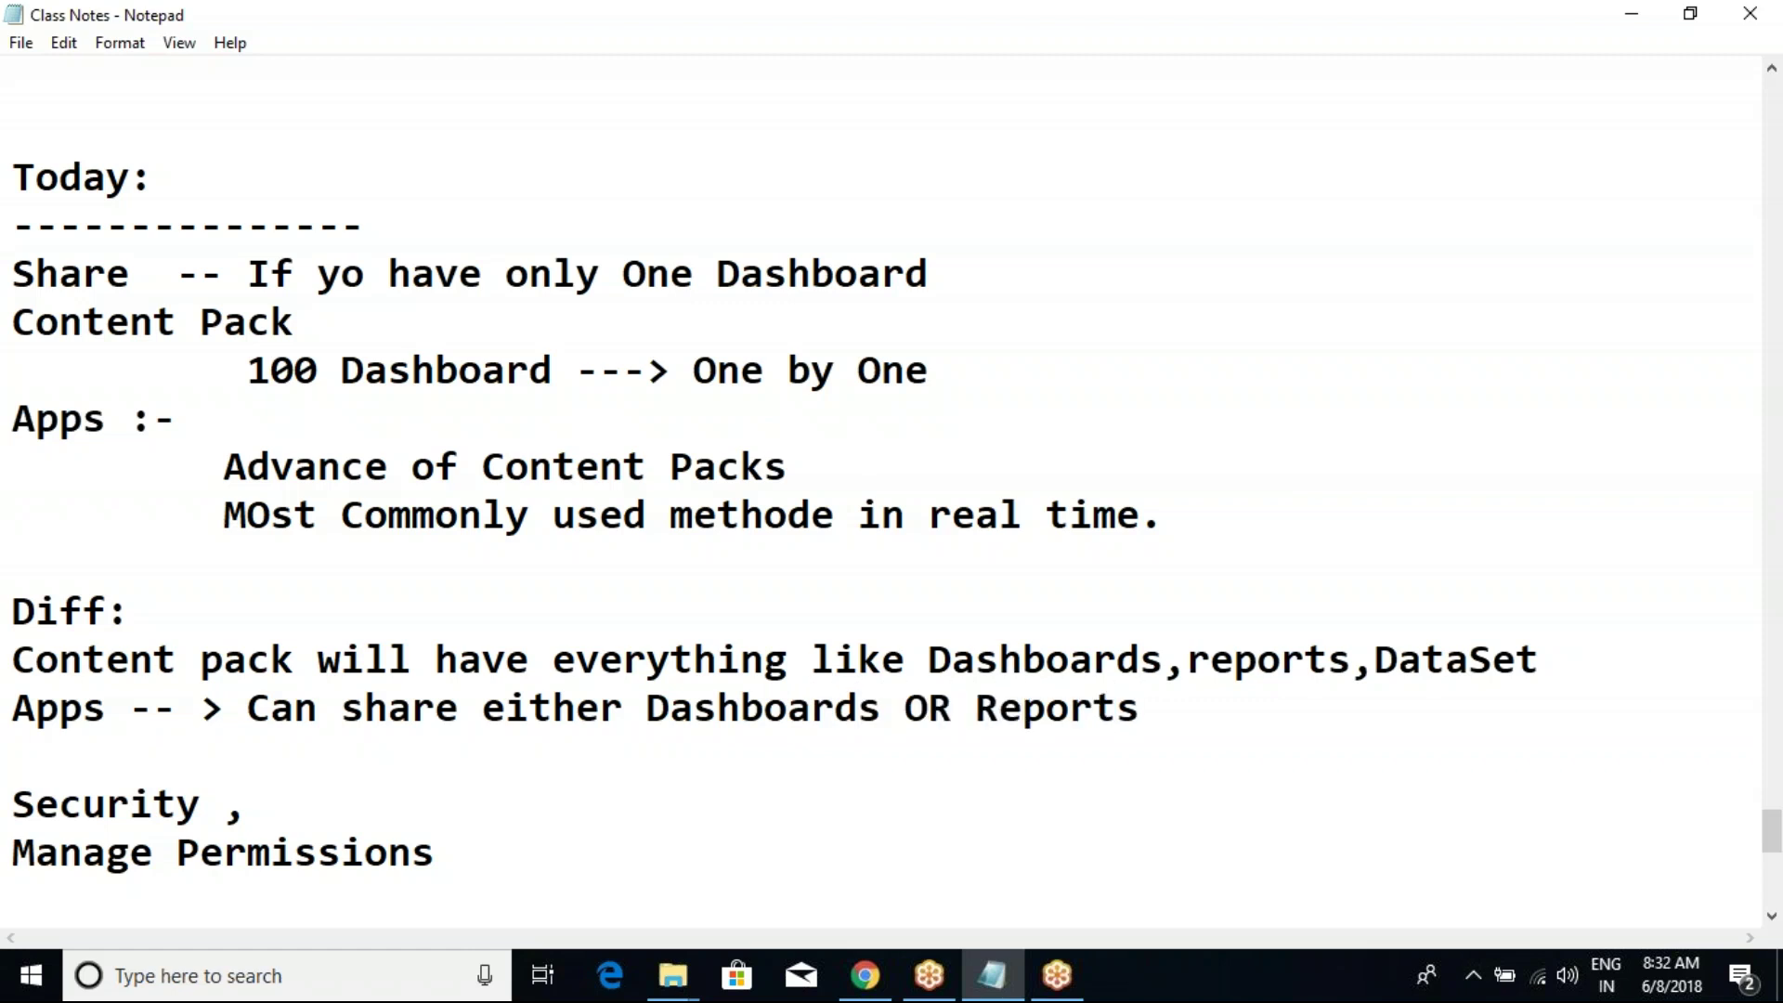
Step: Complete the Apps line under the Diff heading with "but Not Dataset"
type("not")
key("BackSpace")
key("BackSpace")
key("BackSpace")
type("bi")
key("BackSpace")
type("ut Not ")
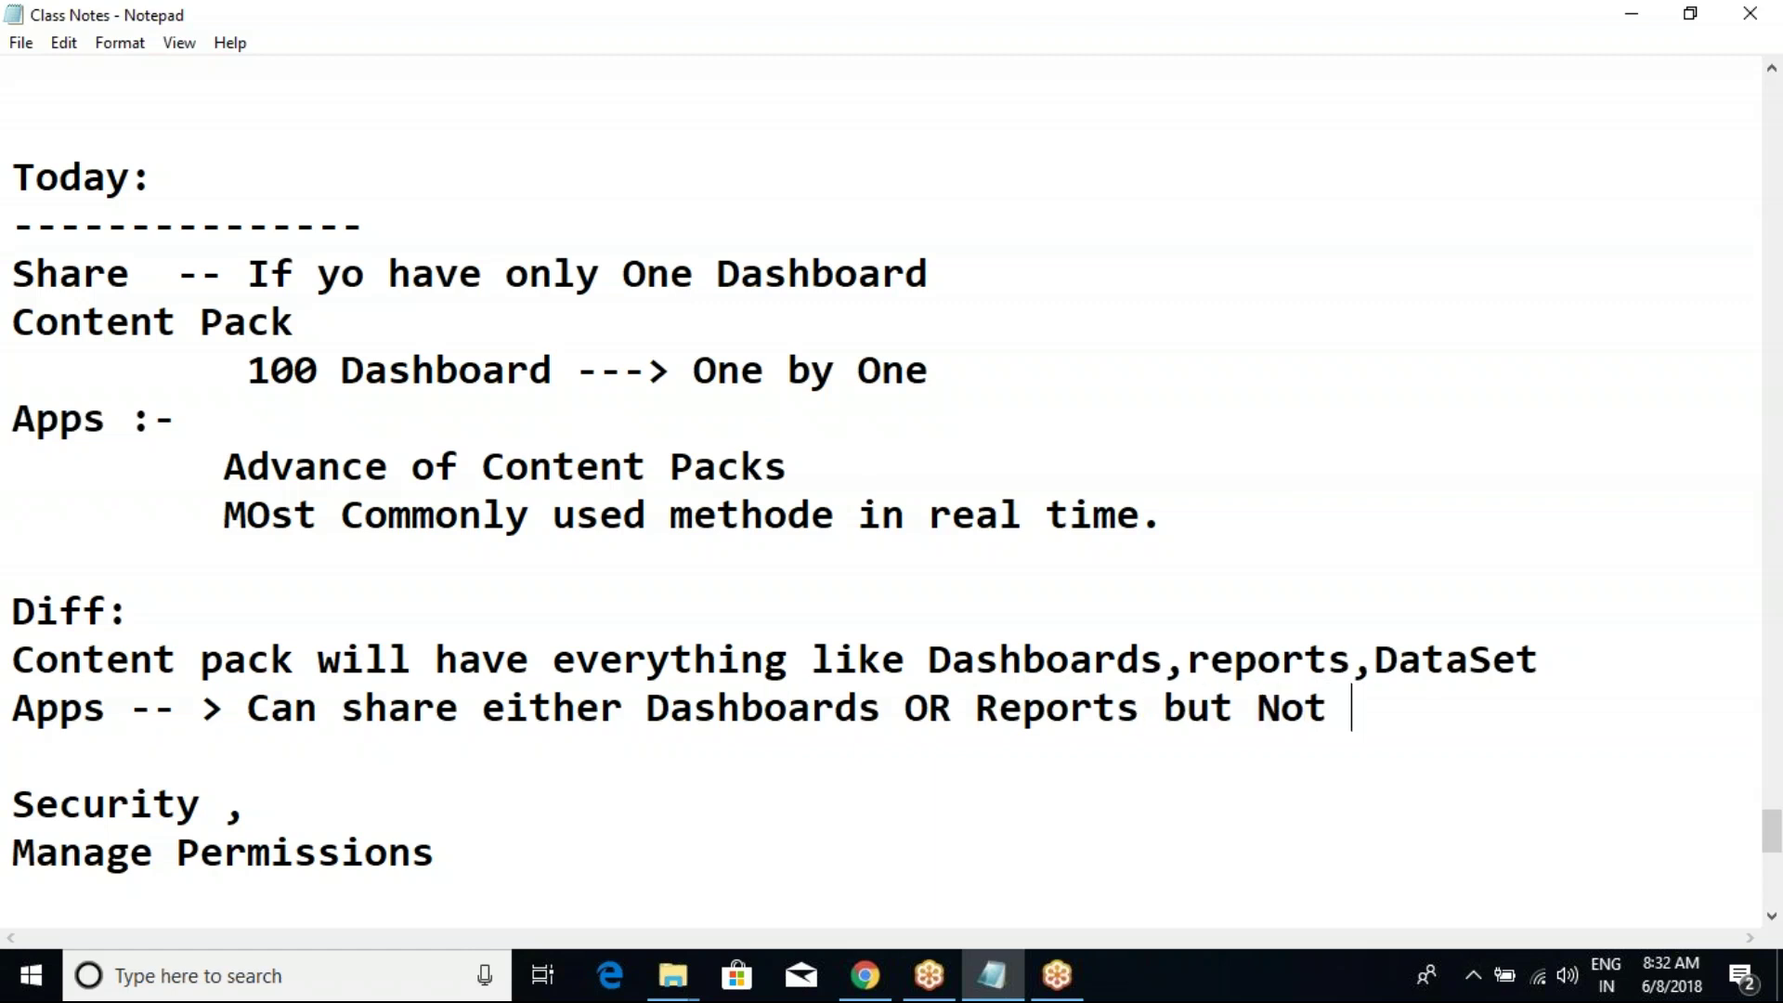
type("Data")
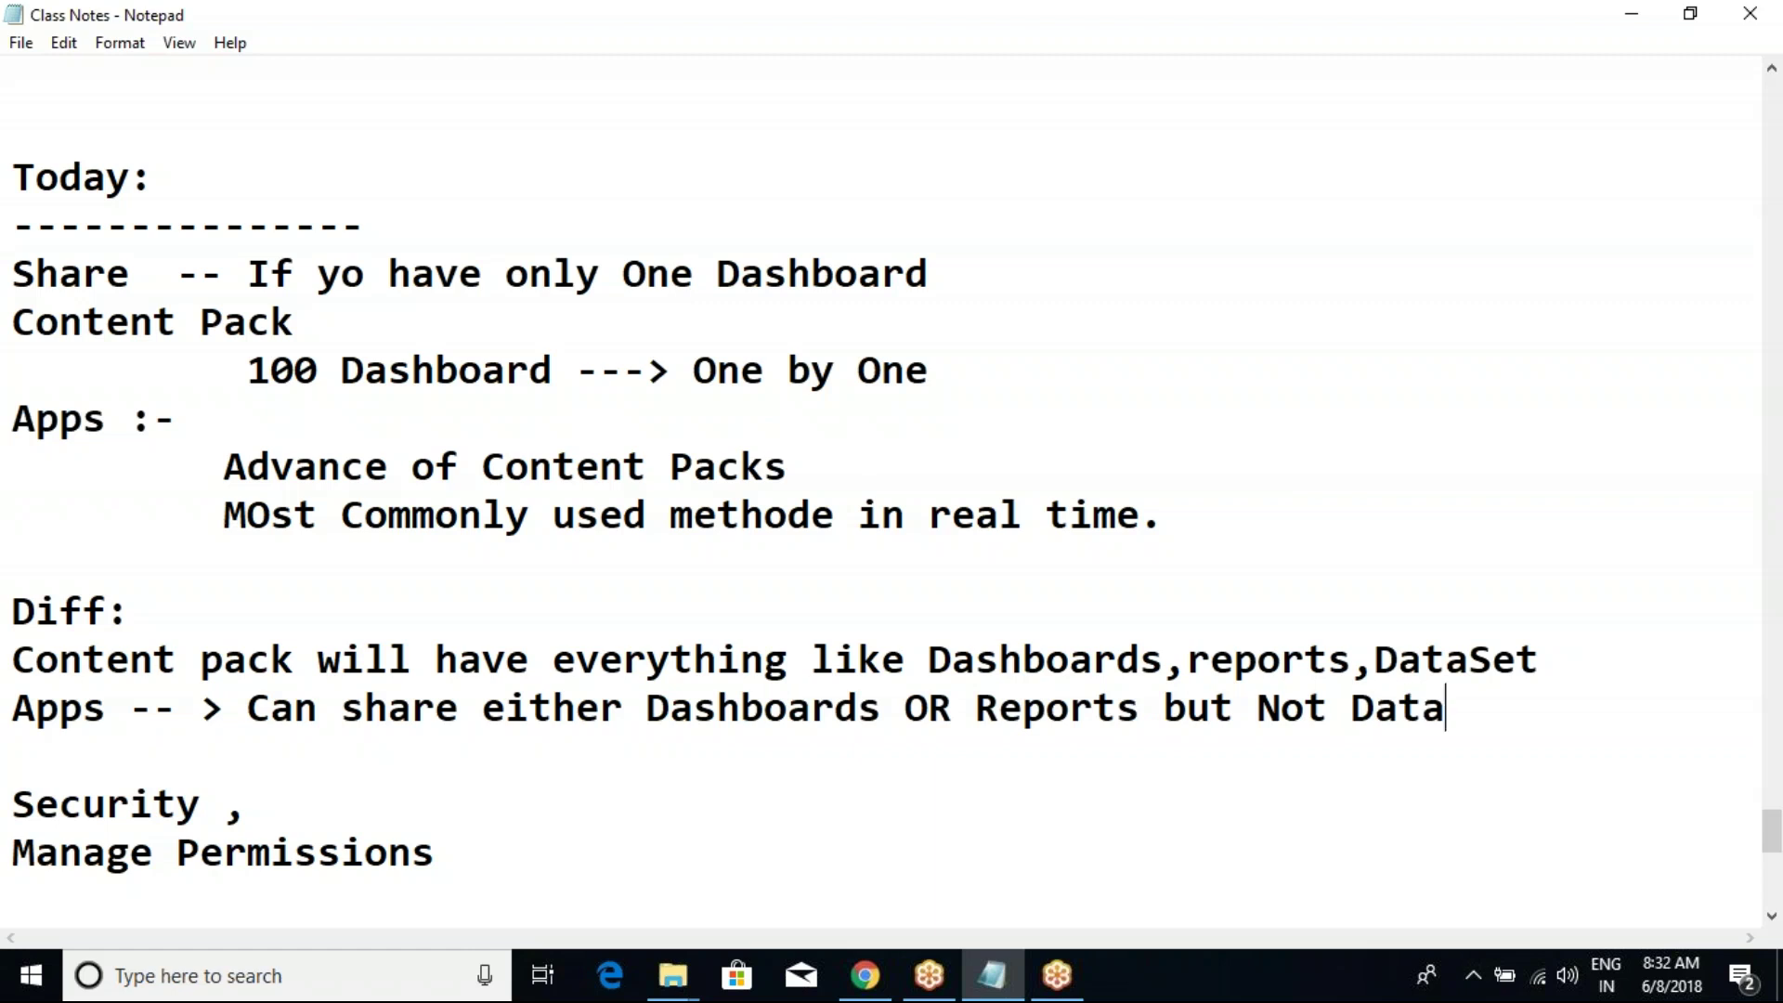
type("set")
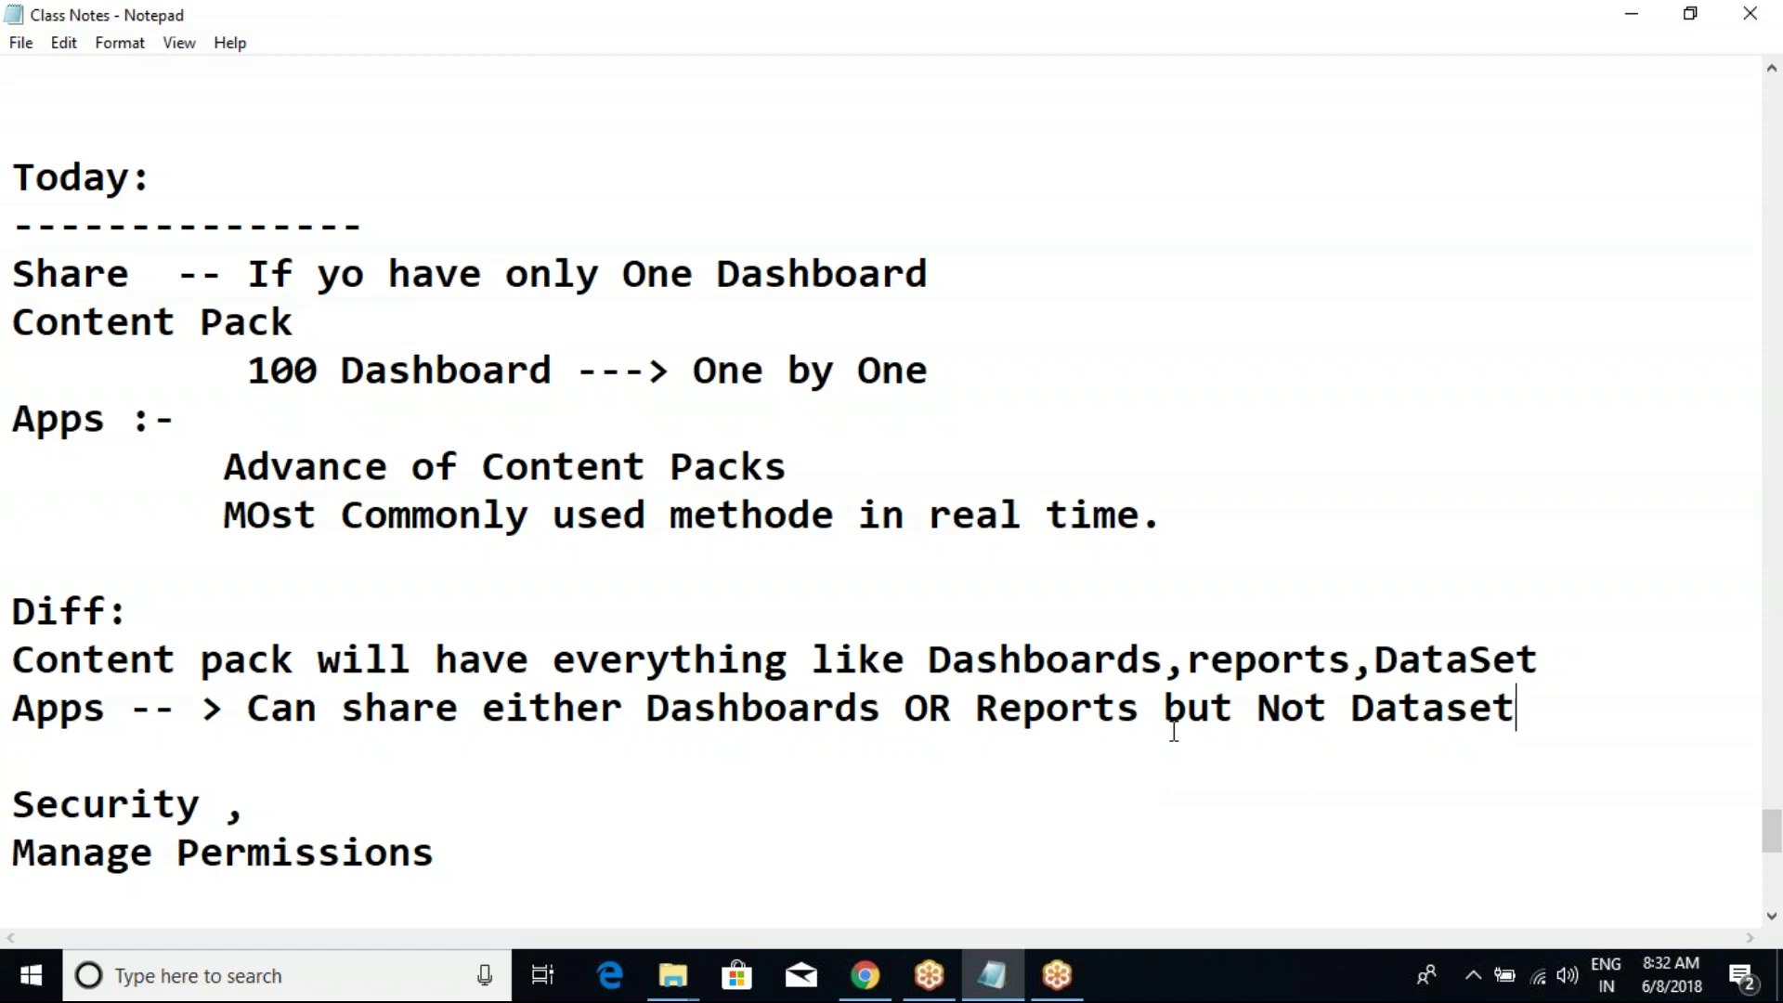
Step: Review the Apps difference line and the Share and Content Pack notes by highlighting their text
left_click_drag(1517, 709, 11, 710)
left_click_drag(13, 274, 583, 274)
left_click(599, 274)
left_click_drag(81, 322, 506, 370)
left_click(506, 370)
left_click_drag(955, 378, 205, 288)
left_click(100, 327)
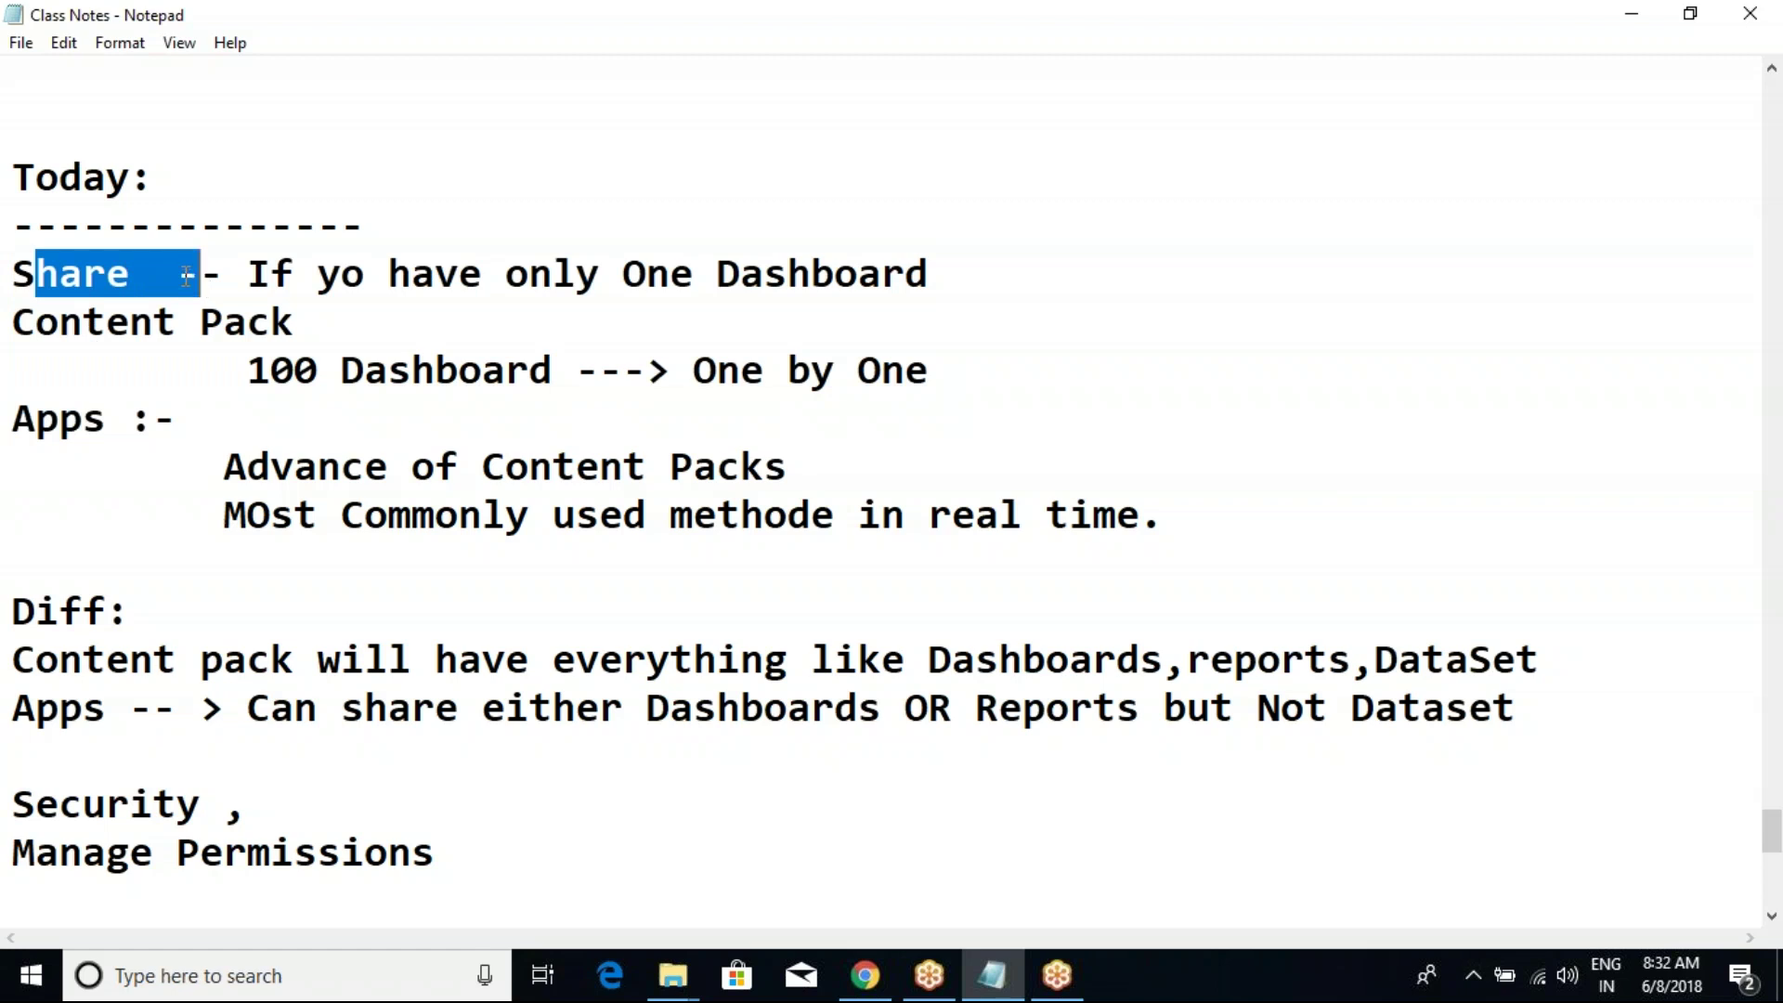
Step: Review the two comparison lines under the Diff heading by highlighting how the Apps and Content pack lines begin
left_click(185, 276)
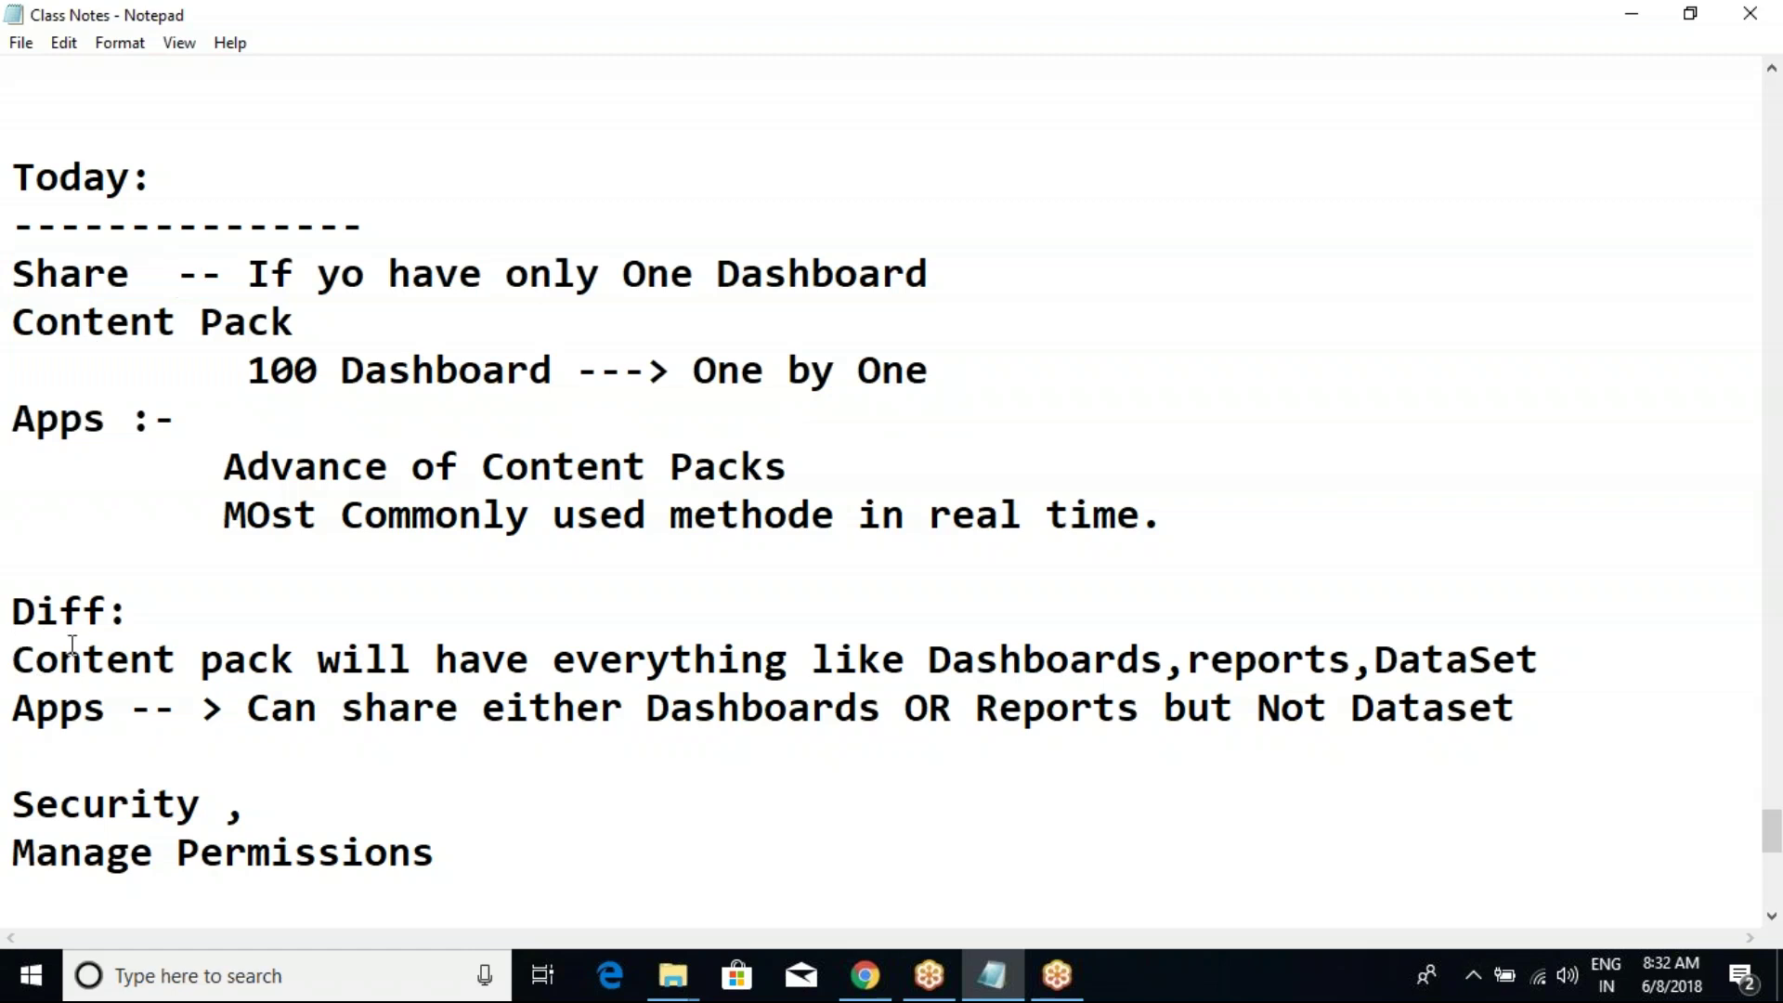
left_click_drag(13, 708, 245, 710)
left_click(245, 710)
left_click_drag(13, 659, 434, 659)
left_click(436, 660)
Step: Start a note below the "100 Dashboard ---> One by One" line reading "If you are a Developer, You would like to share"
left_click(1032, 364)
key("Return")
key("Return")
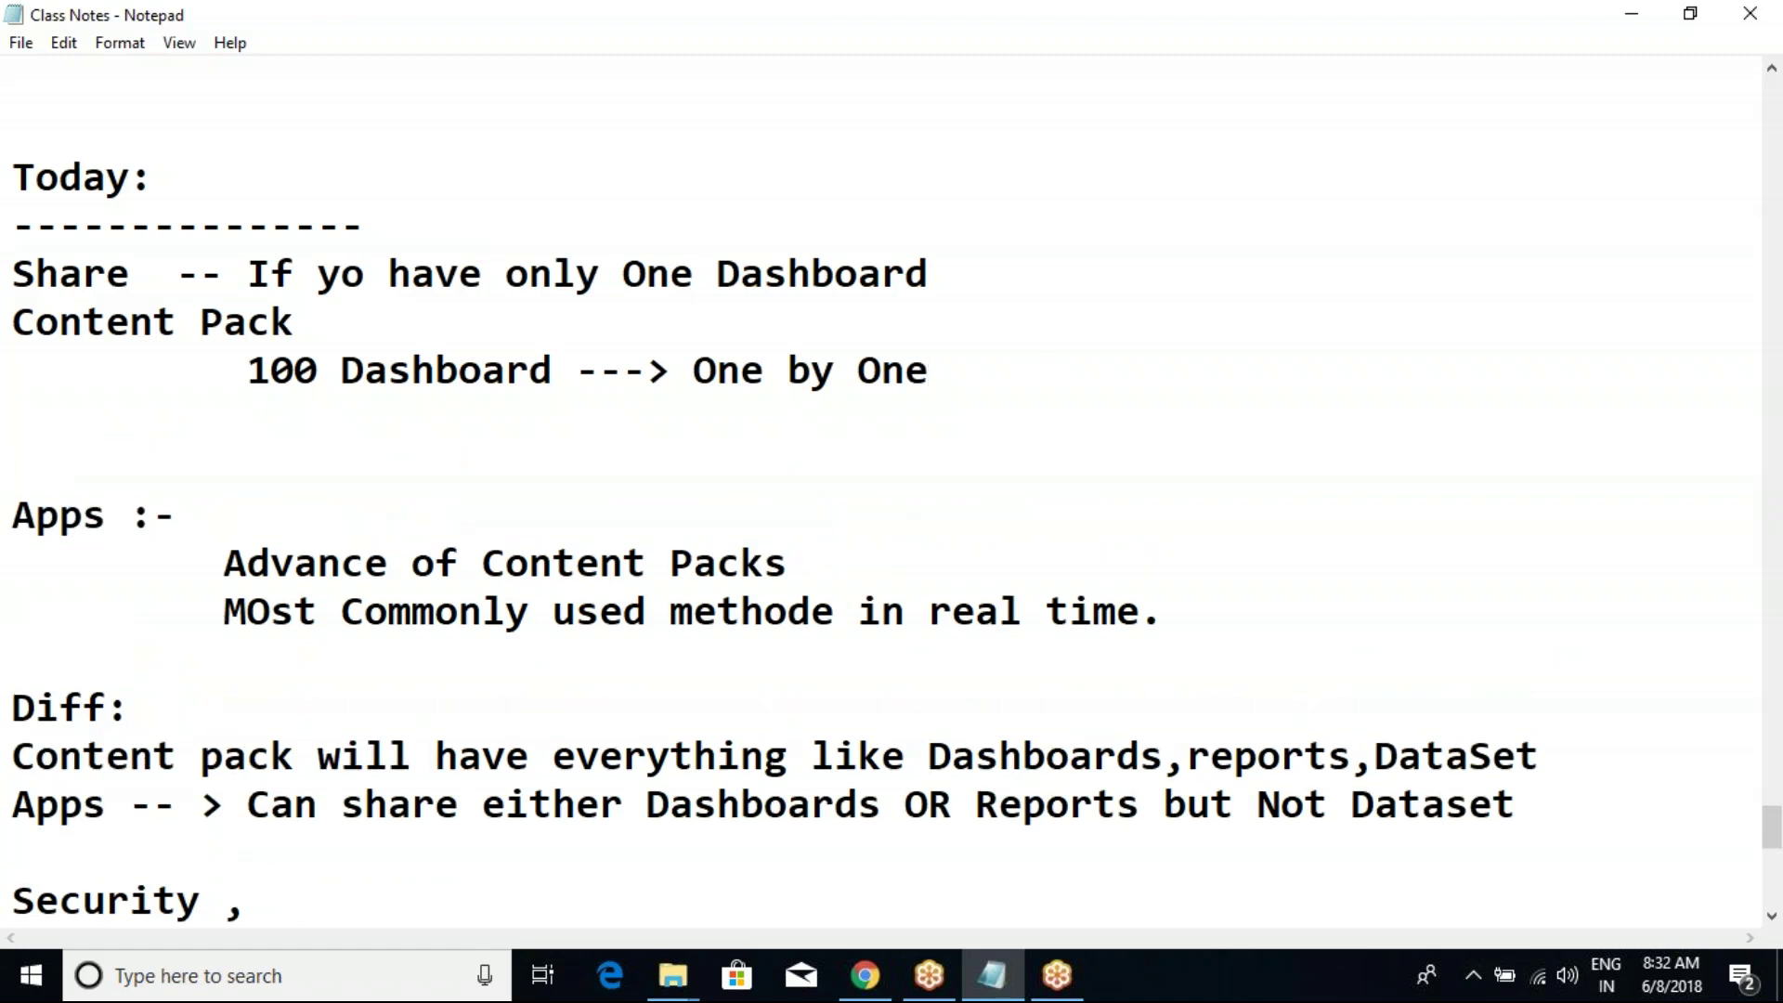
type("If you are")
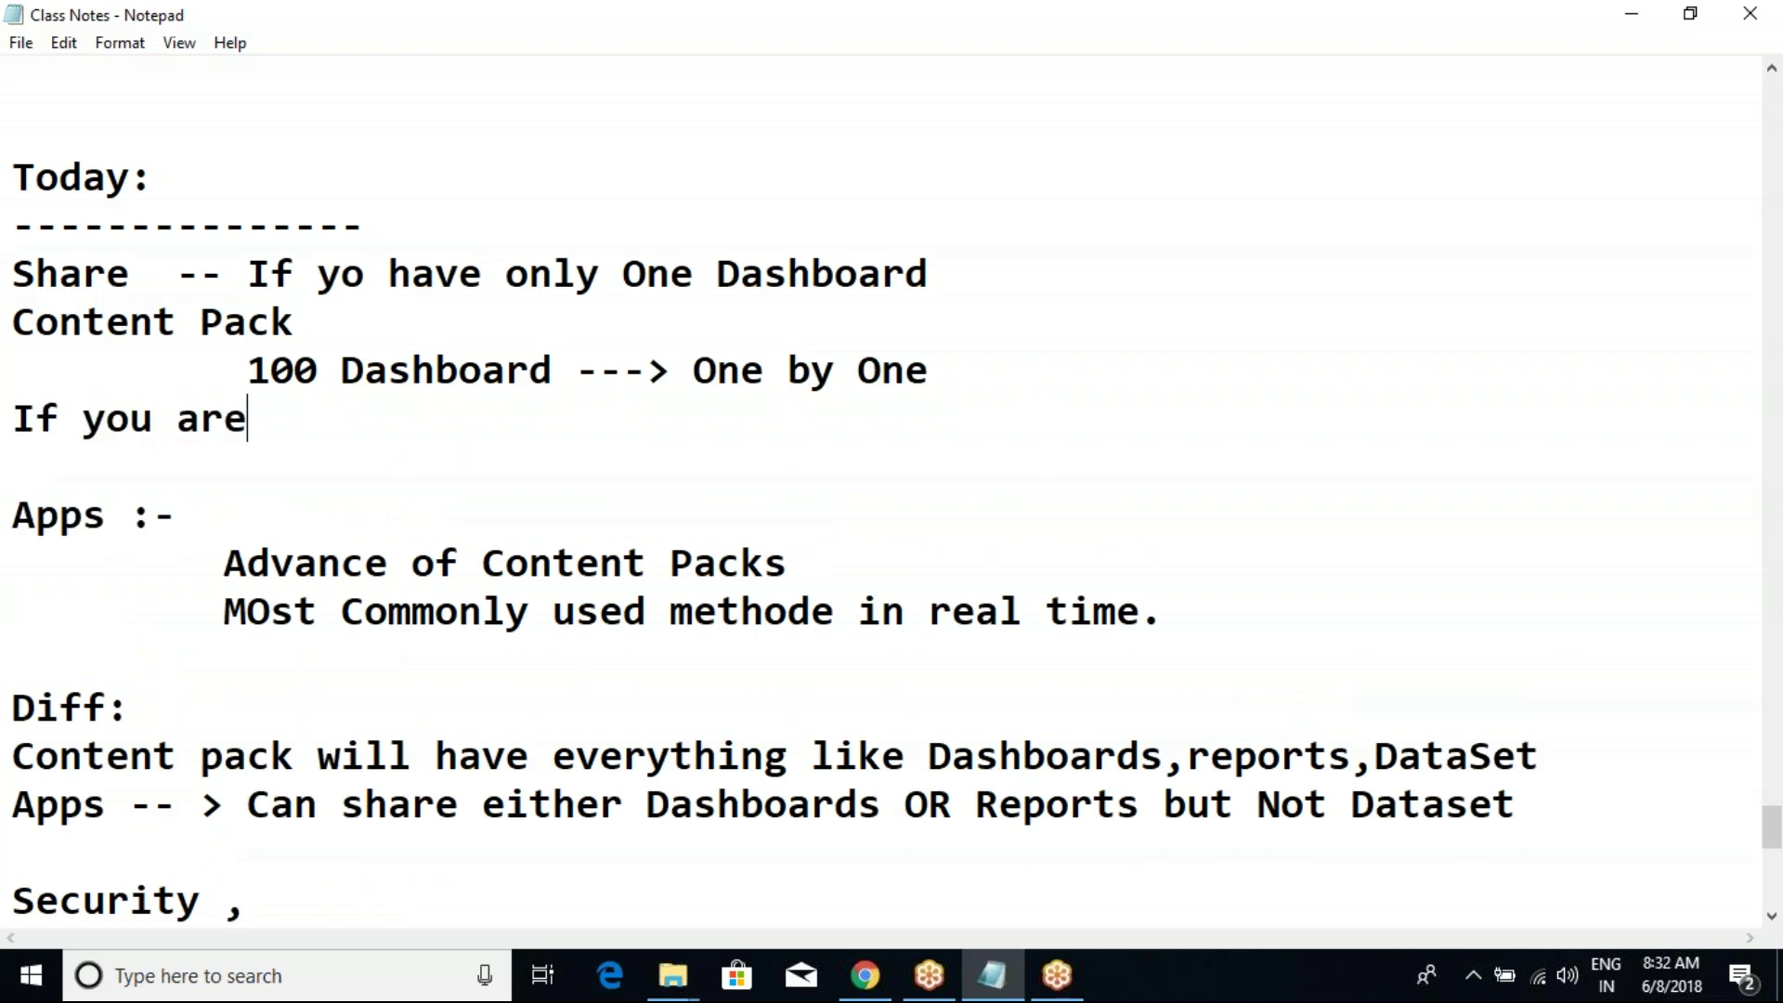
type(" a Develop")
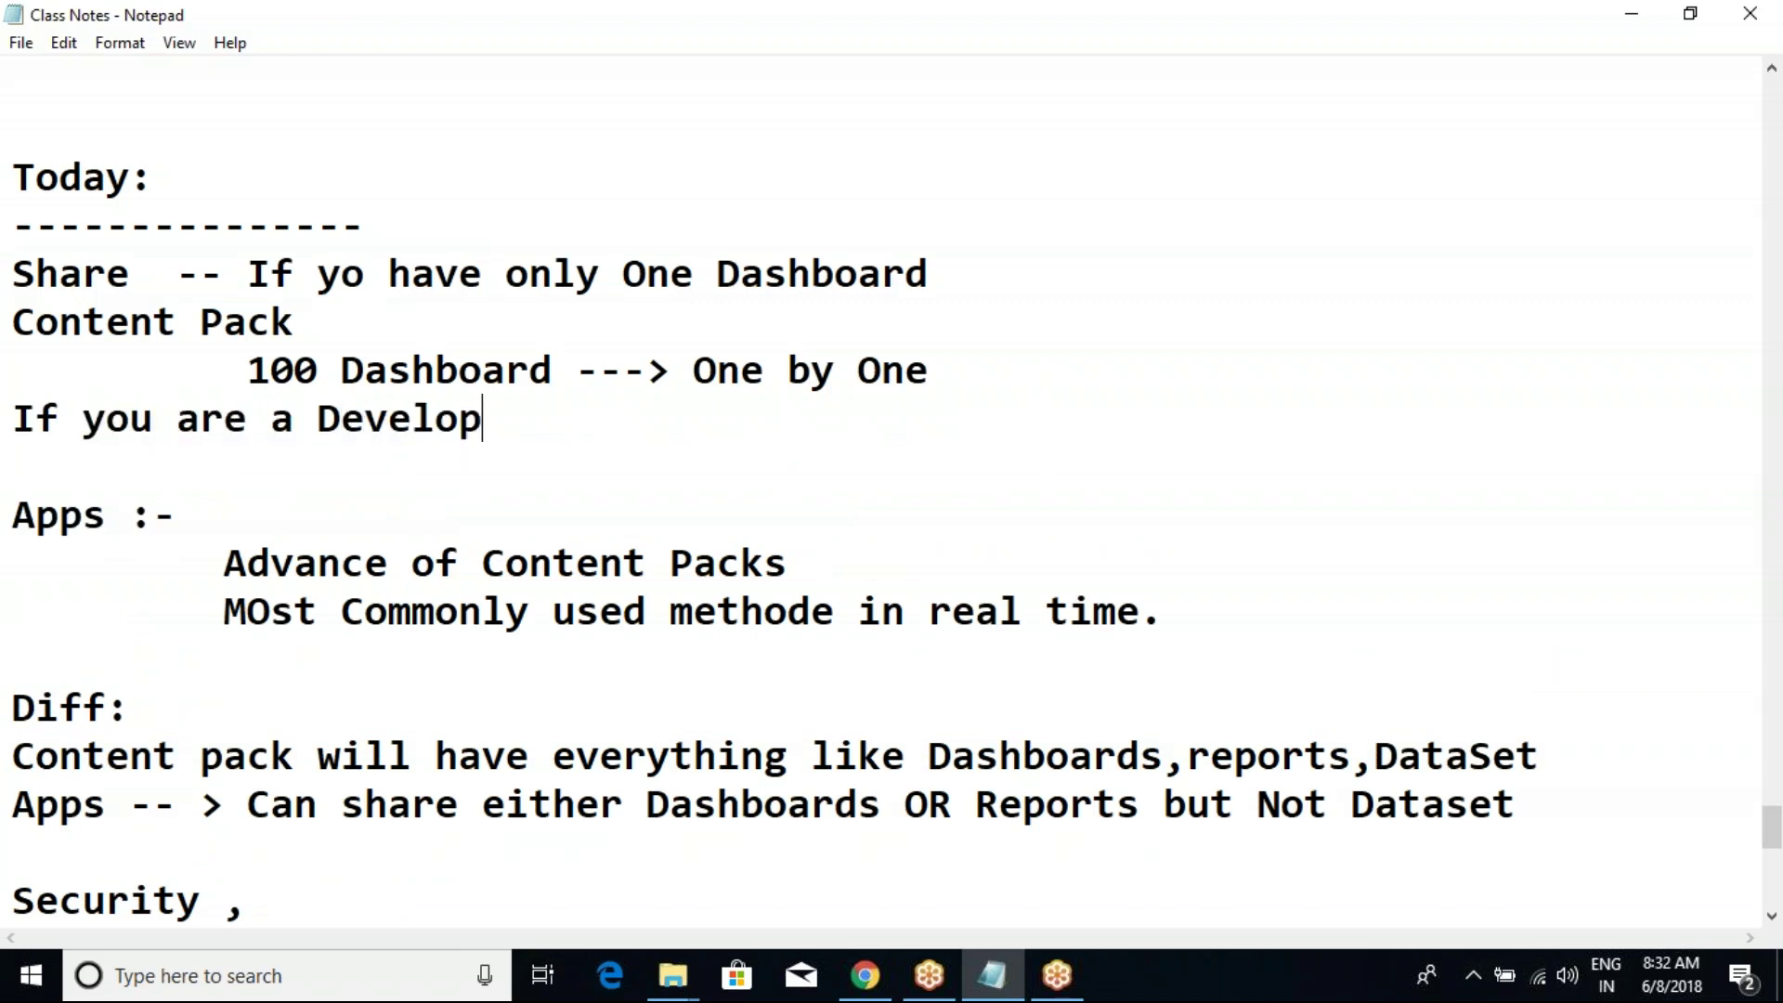
type("er,")
type("You would lkike")
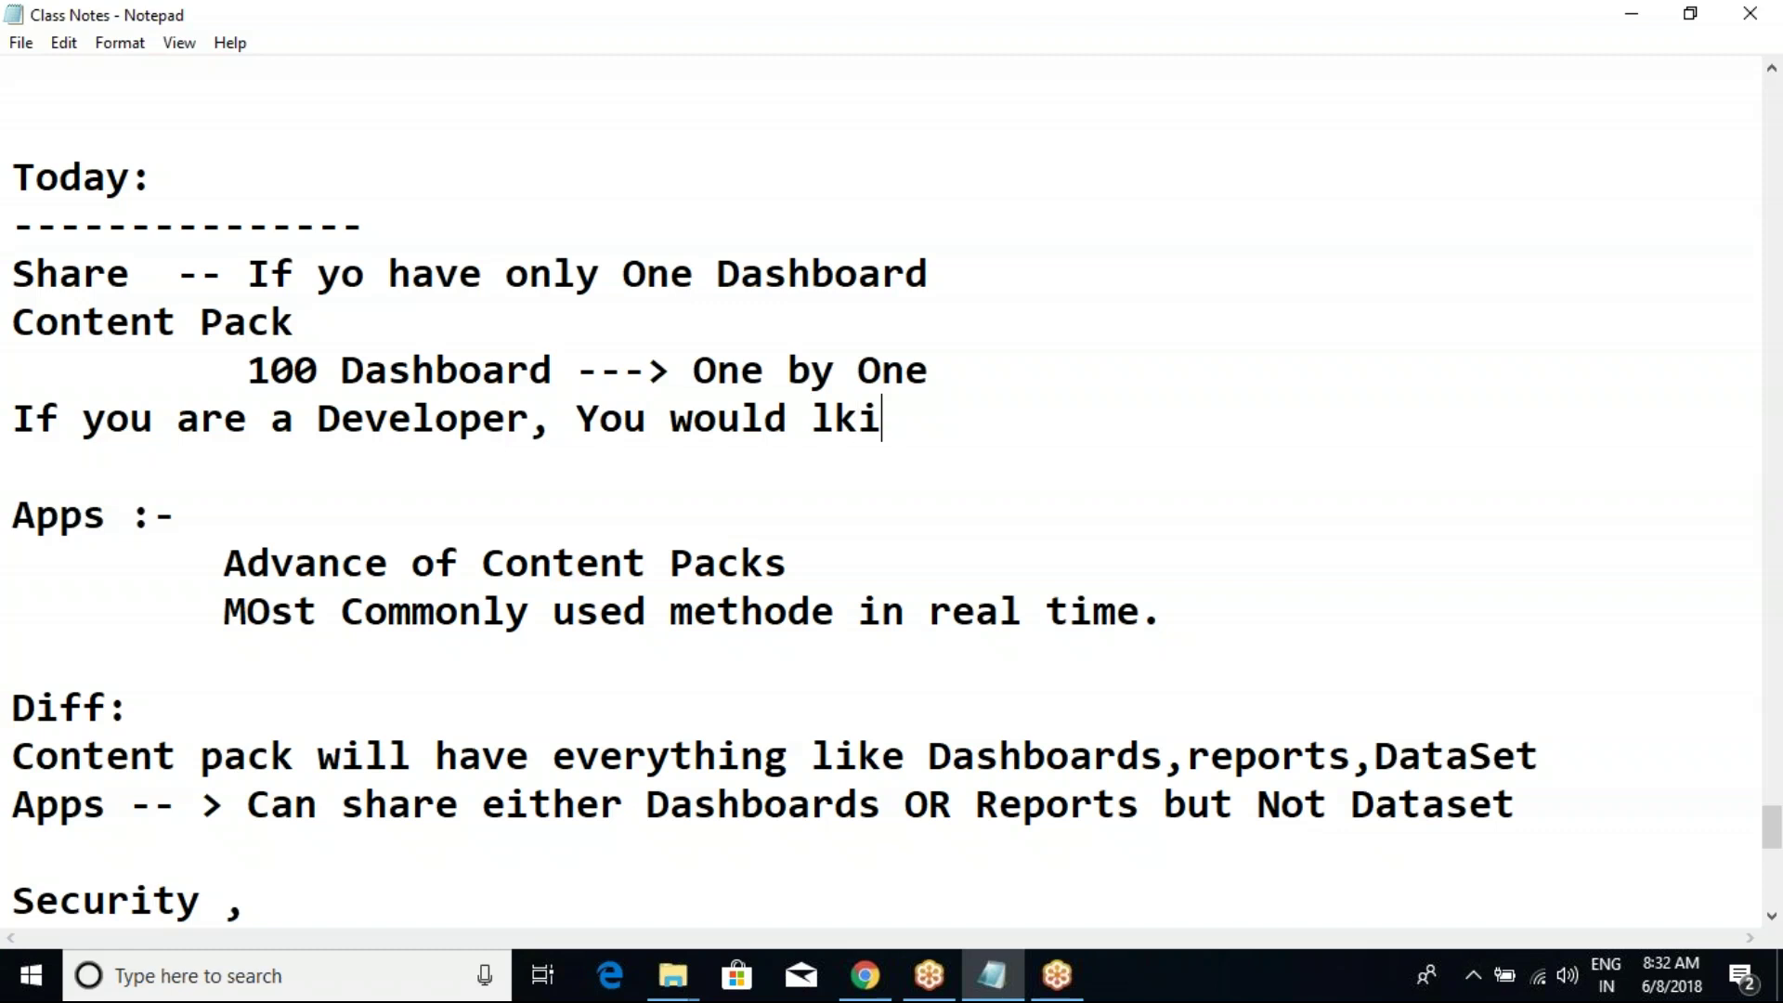
key("BackSpace")
key("BackSpace")
key("BackSpace")
key("BackSpace")
type("ike to share ")
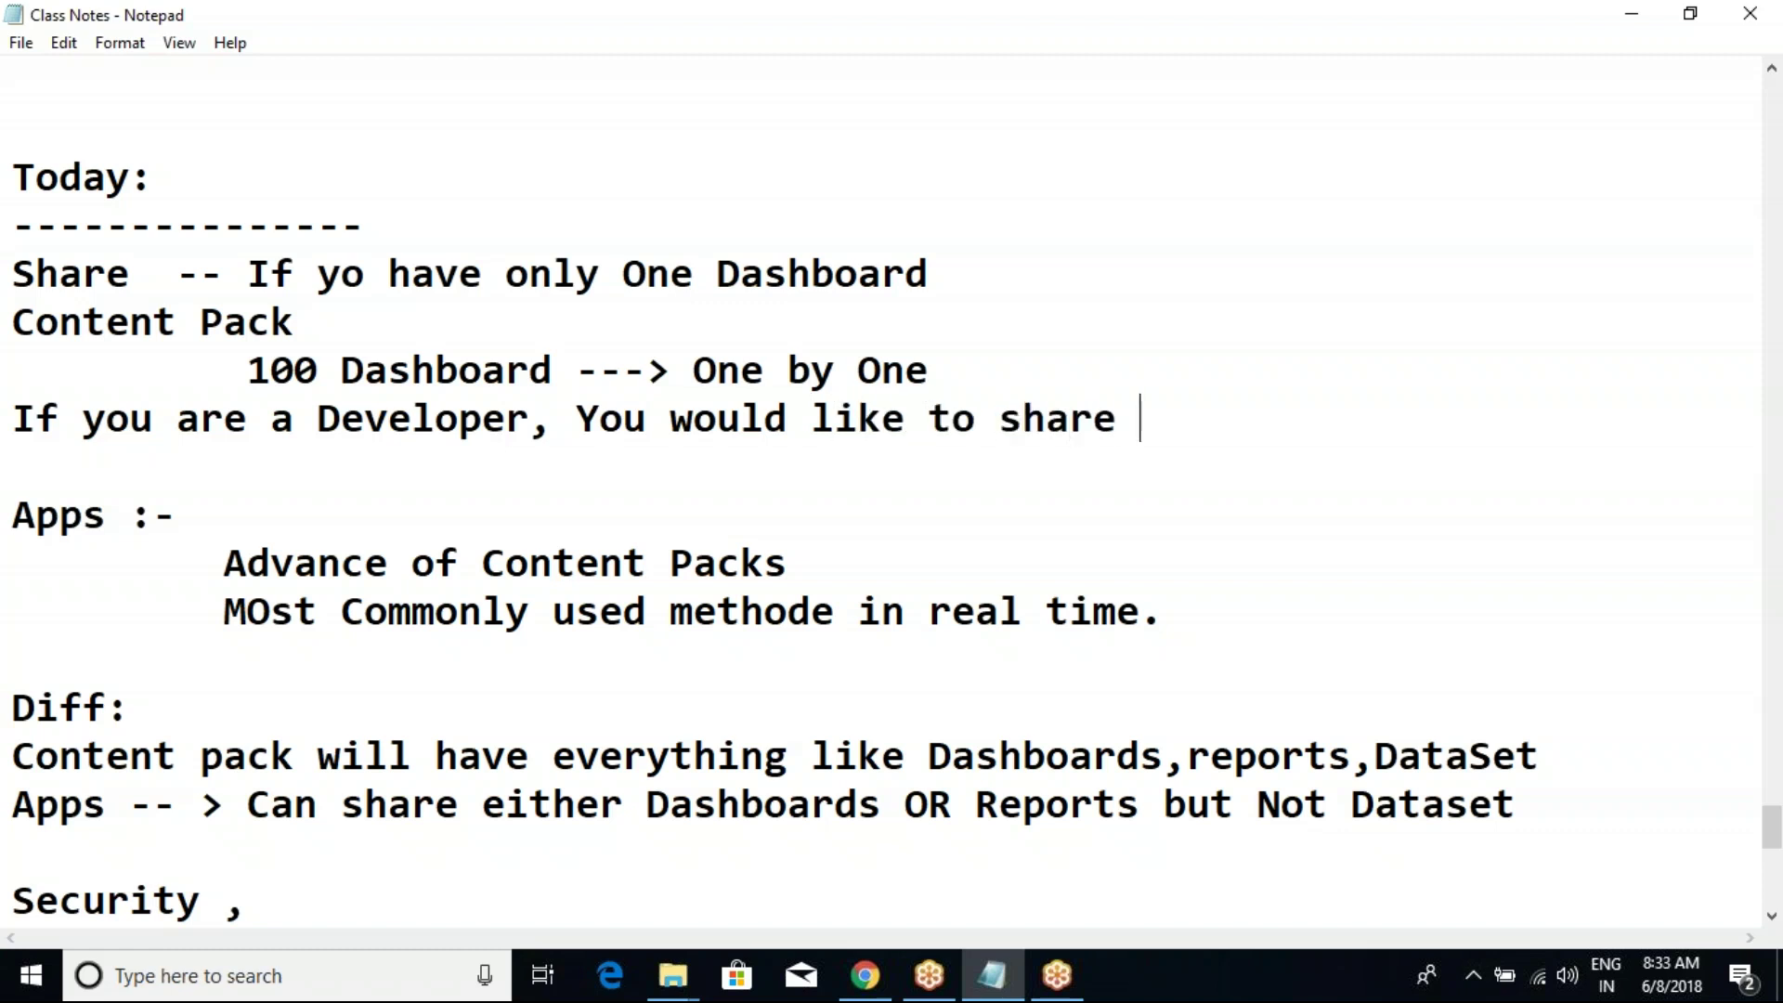
Step: Complete the developer note with "your workload with your Team mates", breaking onto a second line before "workload"
type("your workl")
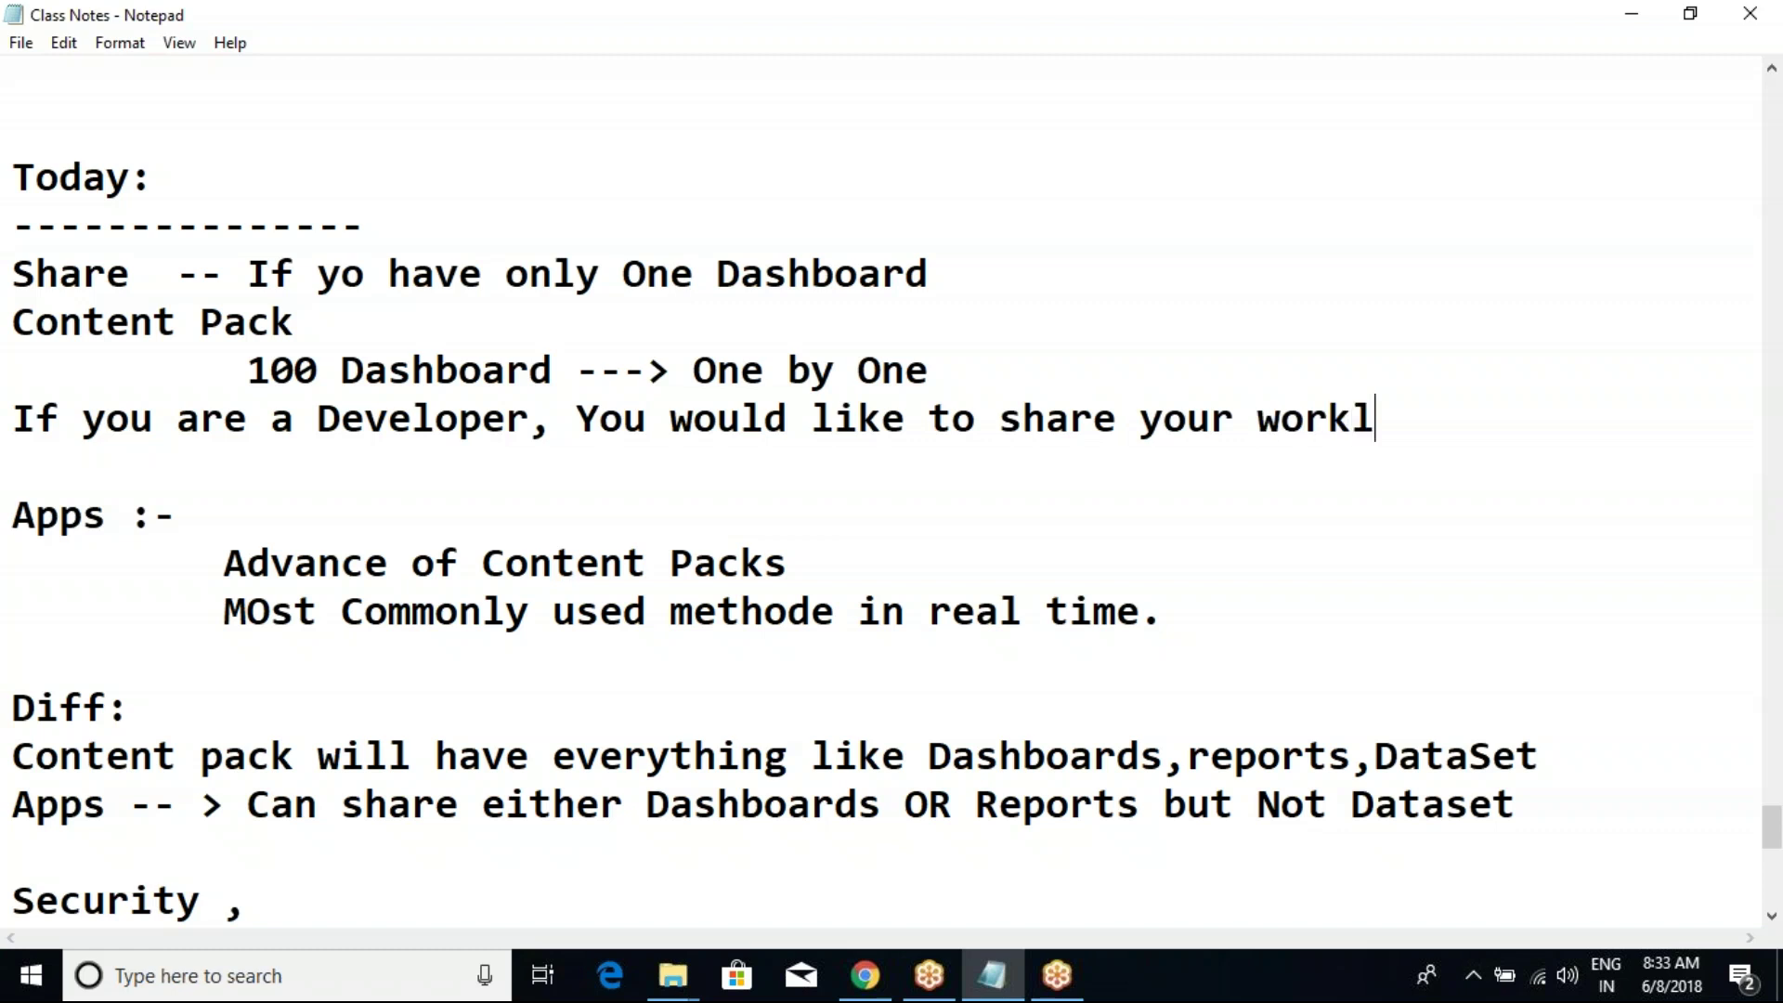
type("oad with your")
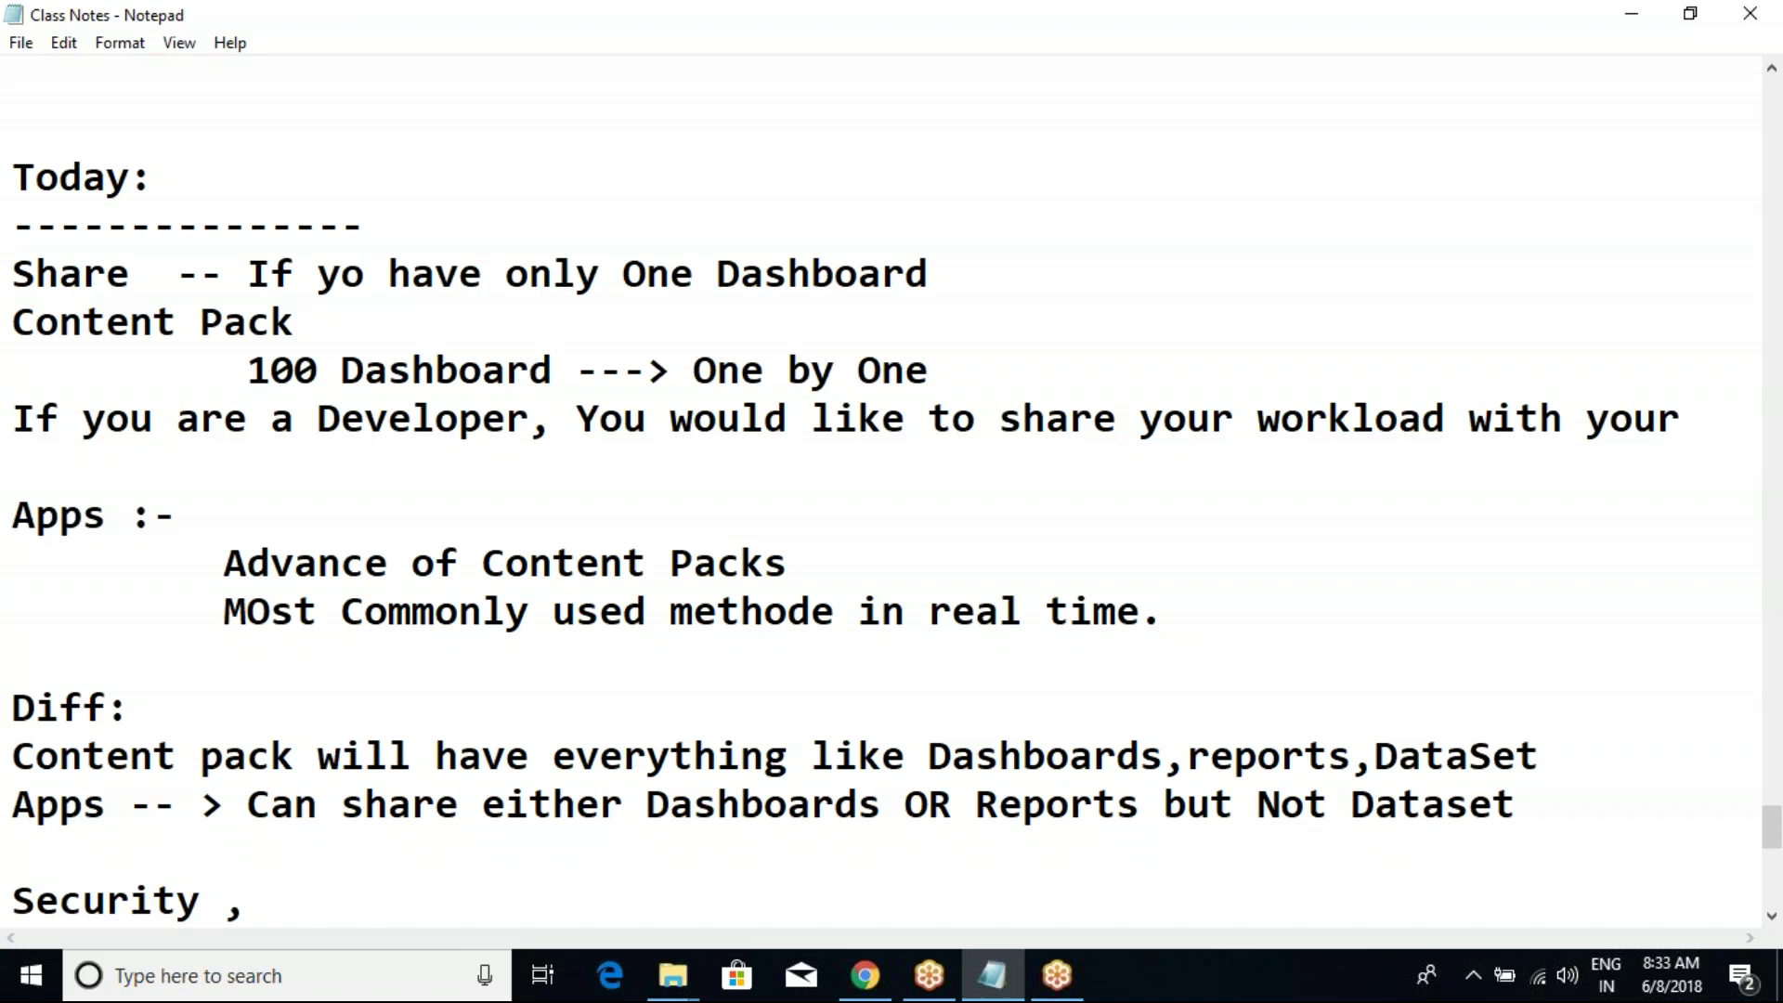
left_click(1257, 419)
type("b")
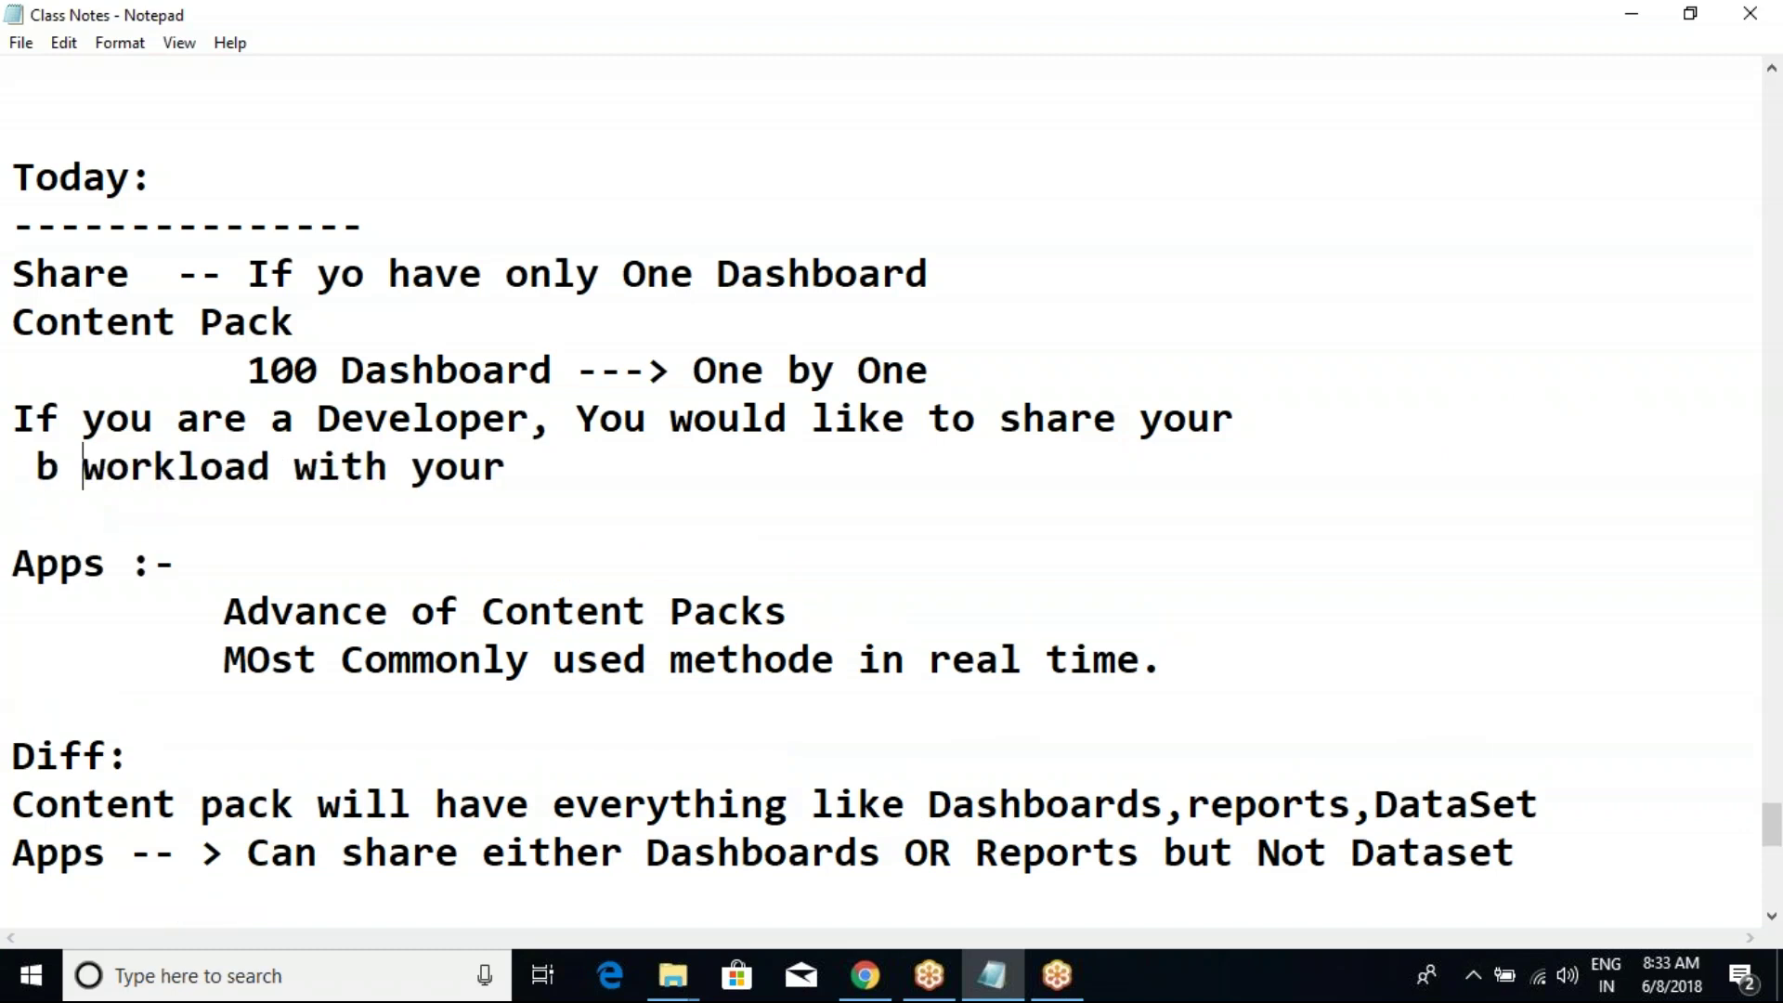
key("BackSpace")
key("BackSpace")
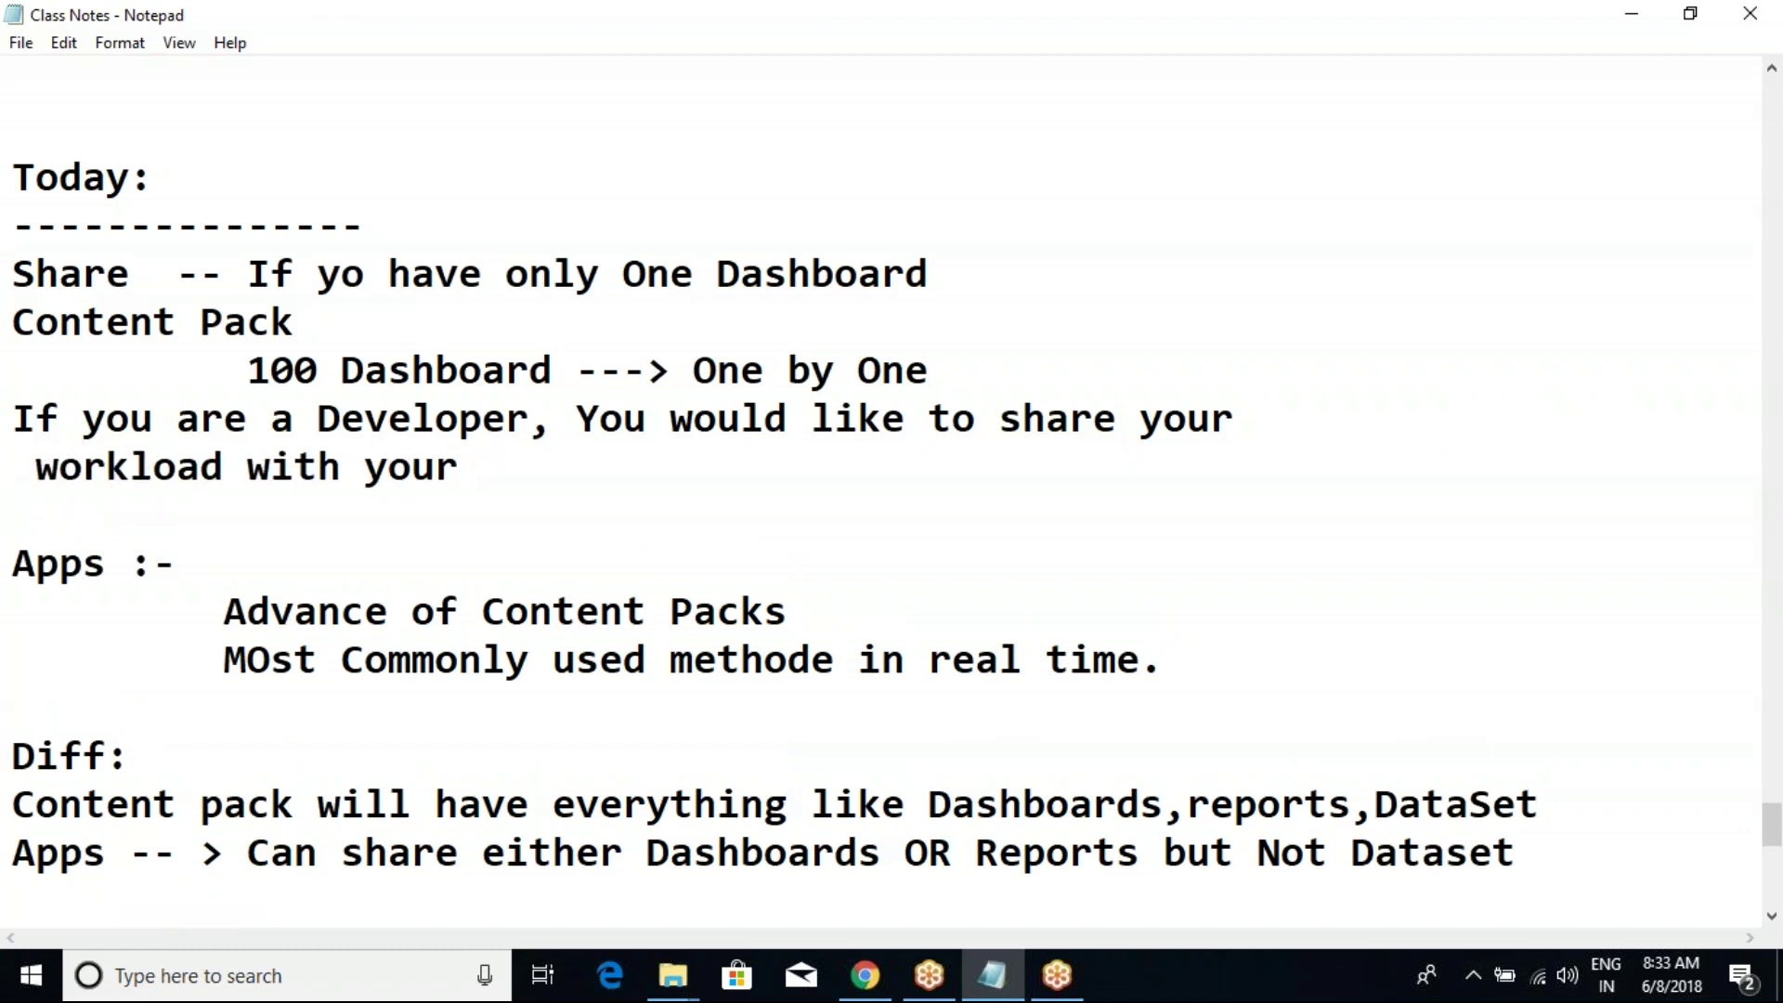
left_click(517, 473)
type("Team mates")
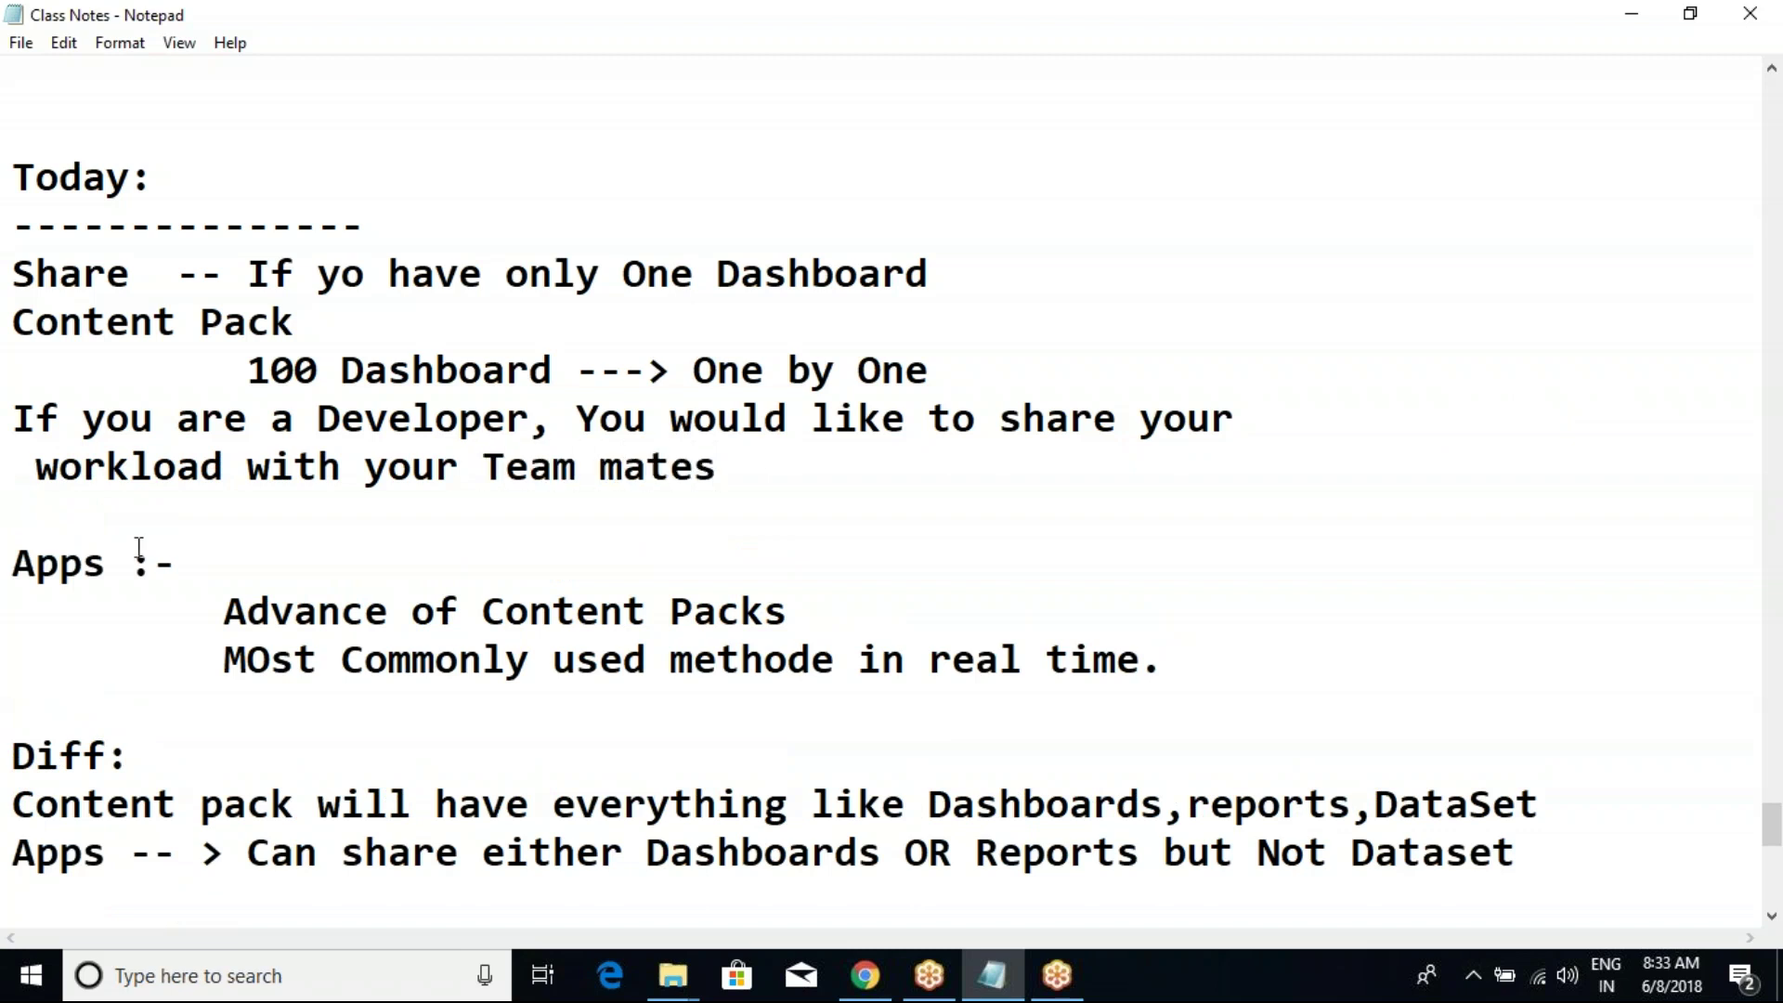
Step: Review the developer note about sharing workload together with the Content Pack heading by highlighting their text
left_click_drag(14, 417, 721, 478)
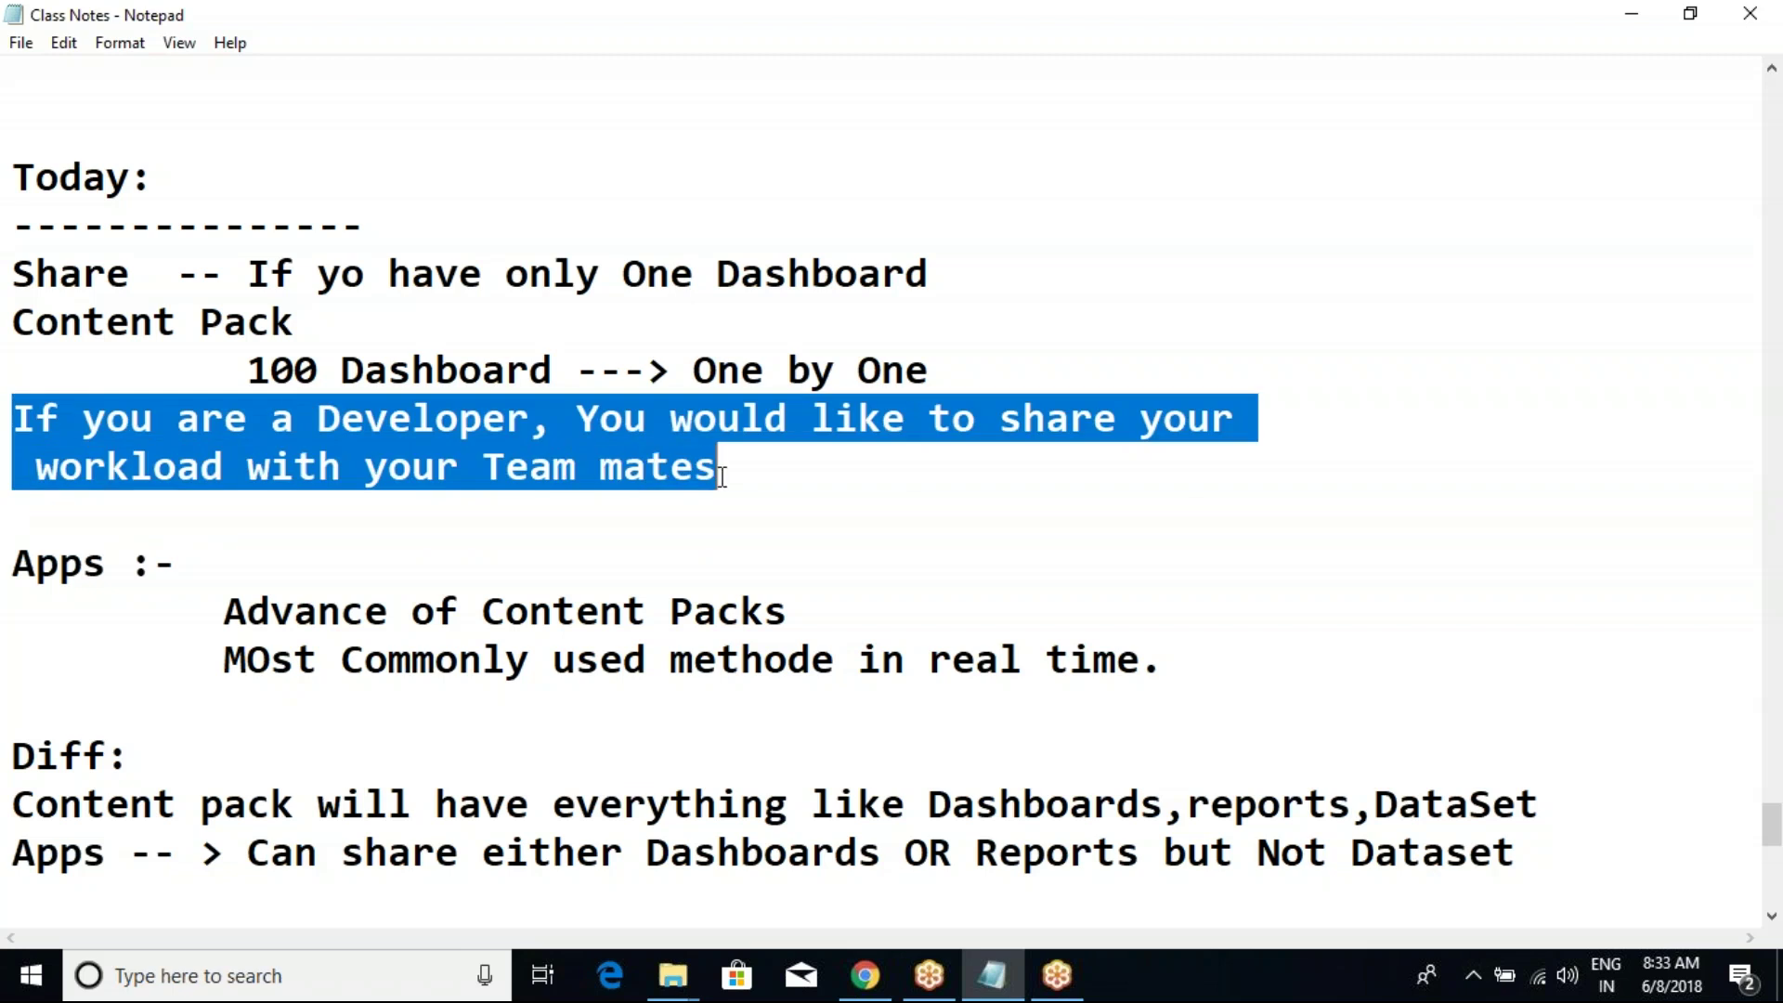
left_click(666, 472)
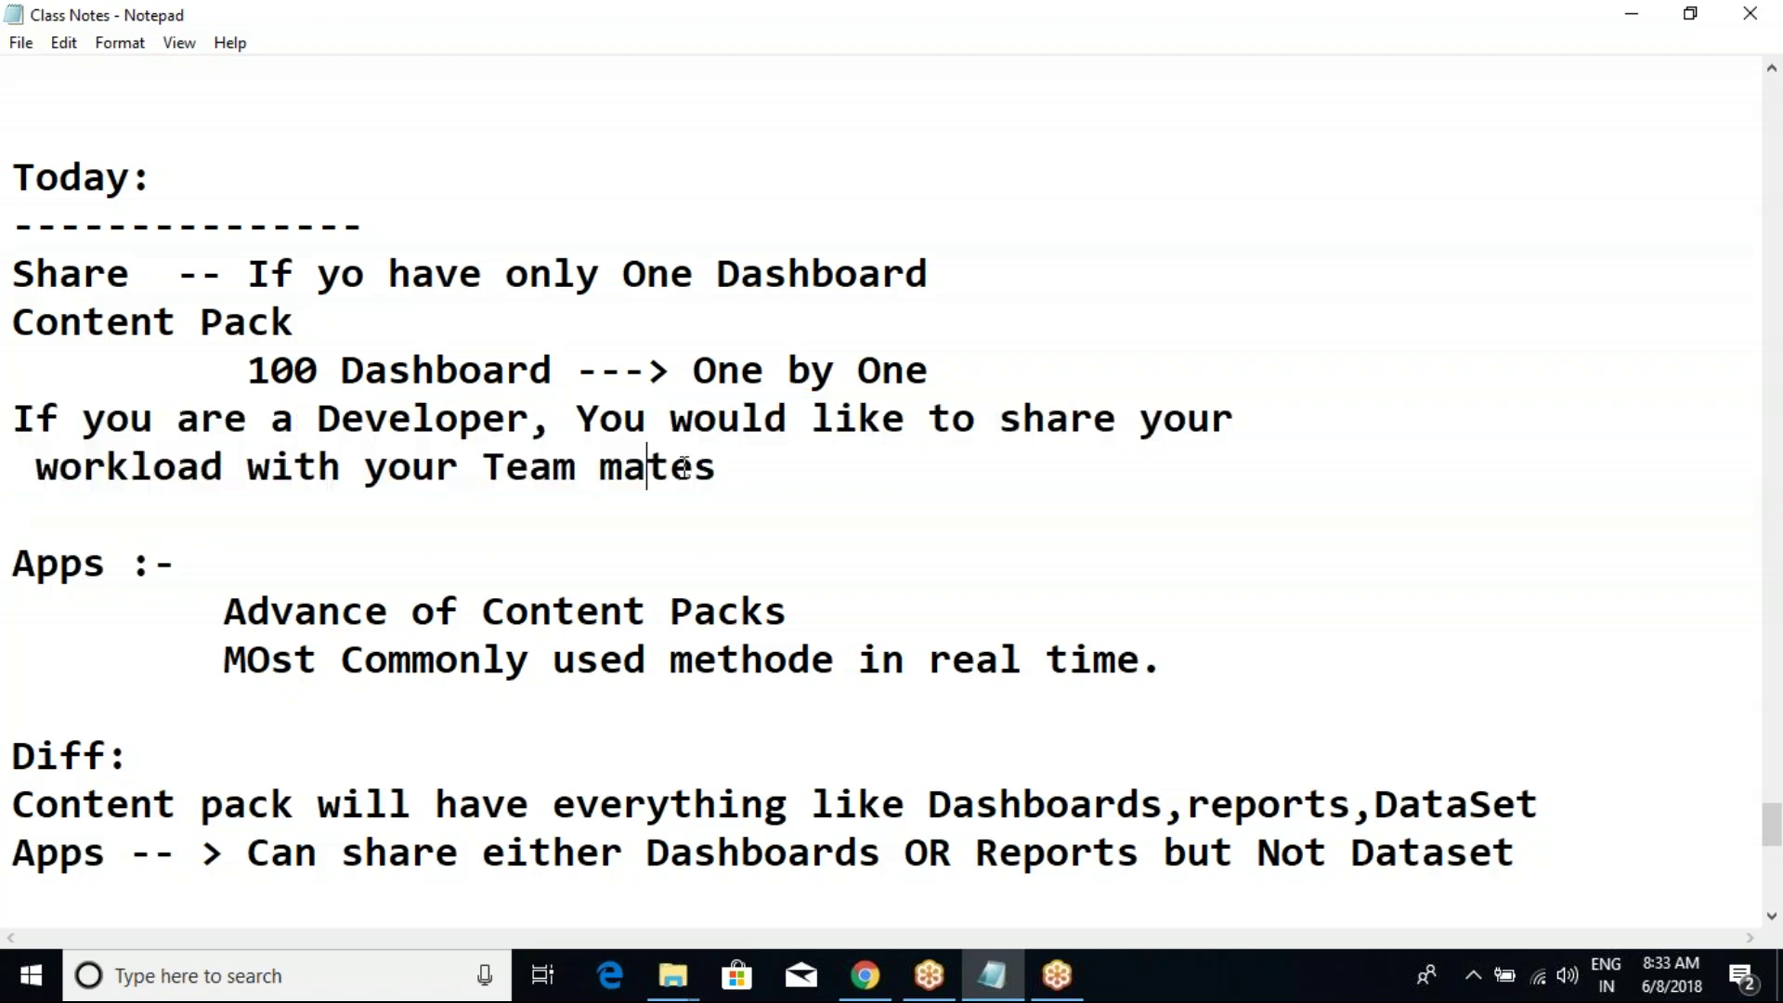
left_click_drag(724, 471, 11, 423)
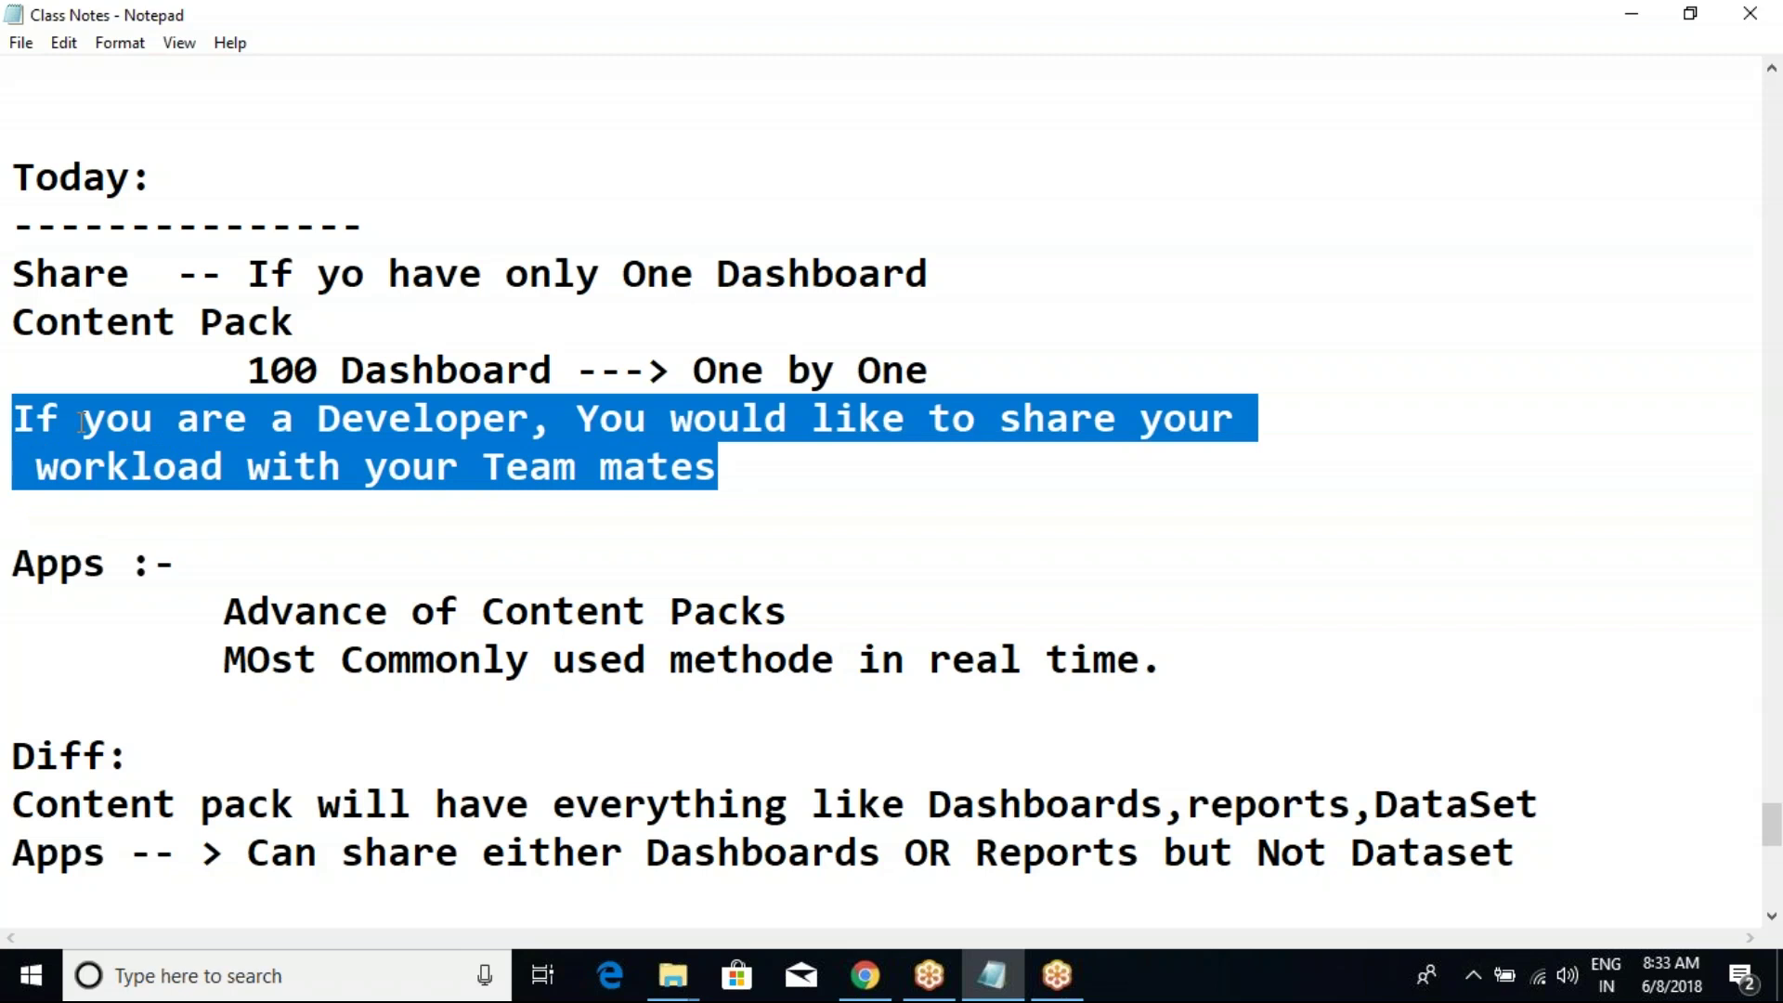
left_click(806, 461)
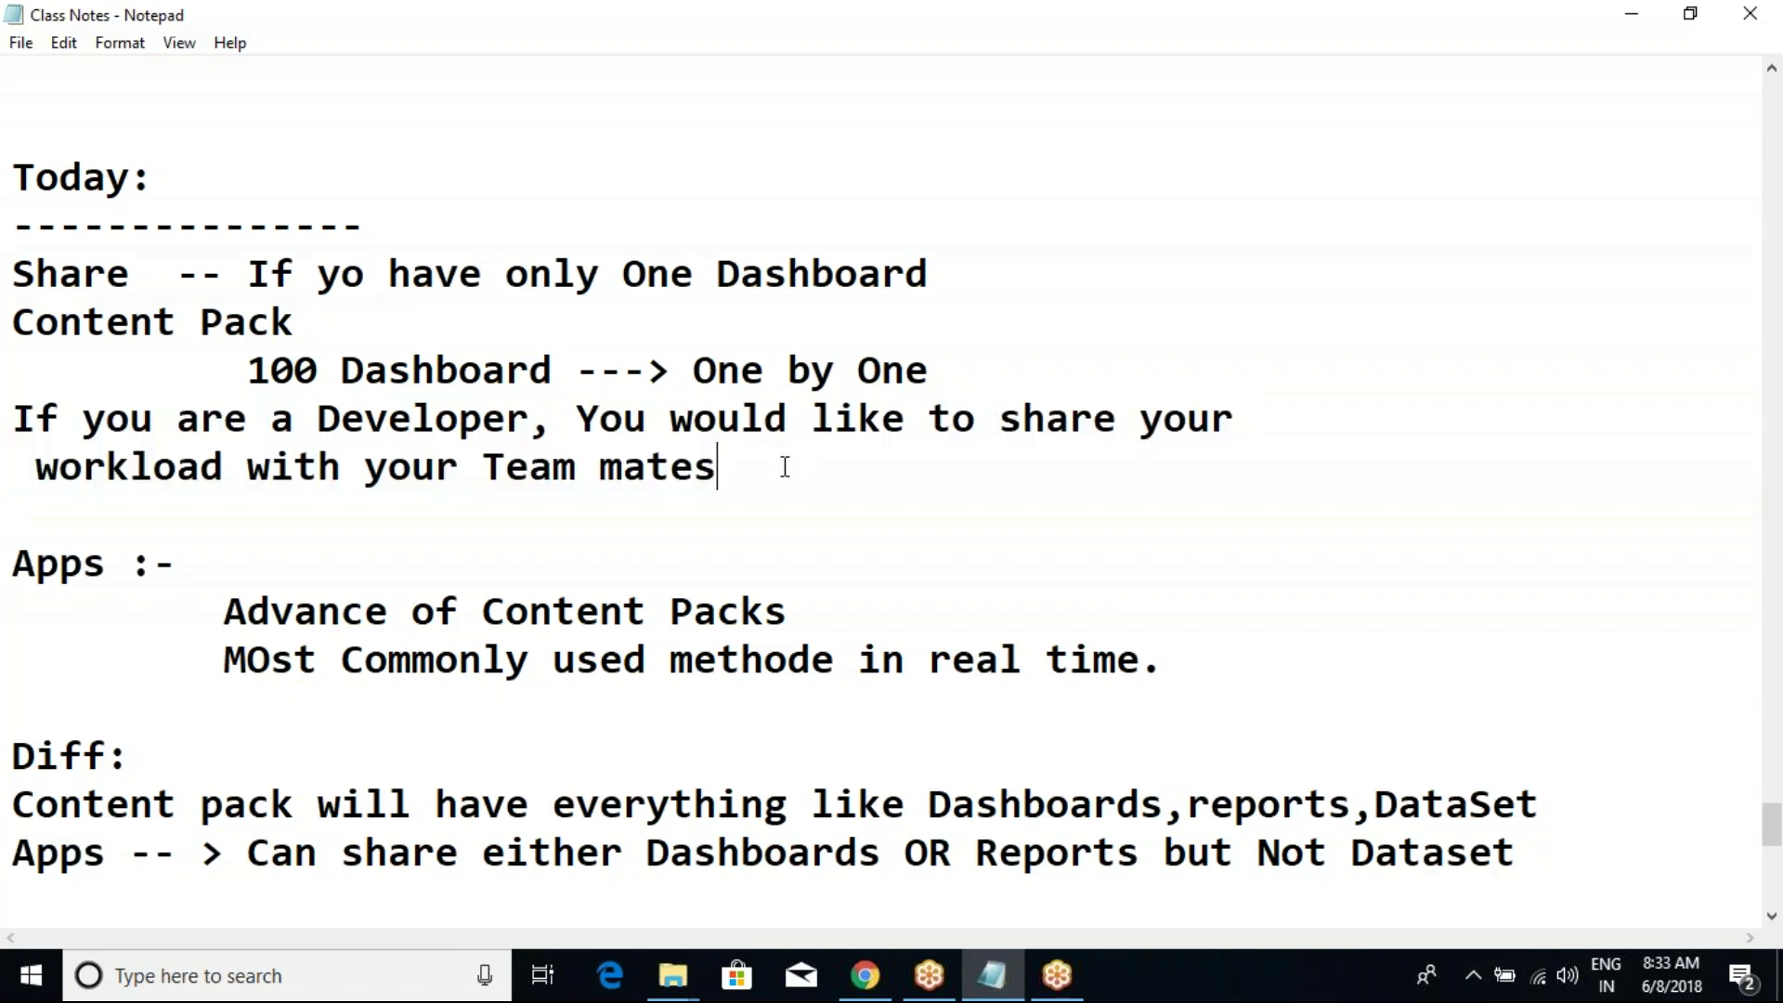
left_click_drag(768, 461, 11, 422)
left_click(11, 423)
left_click_drag(14, 311, 332, 309)
left_click(59, 275)
left_click_drag(722, 467, 13, 417)
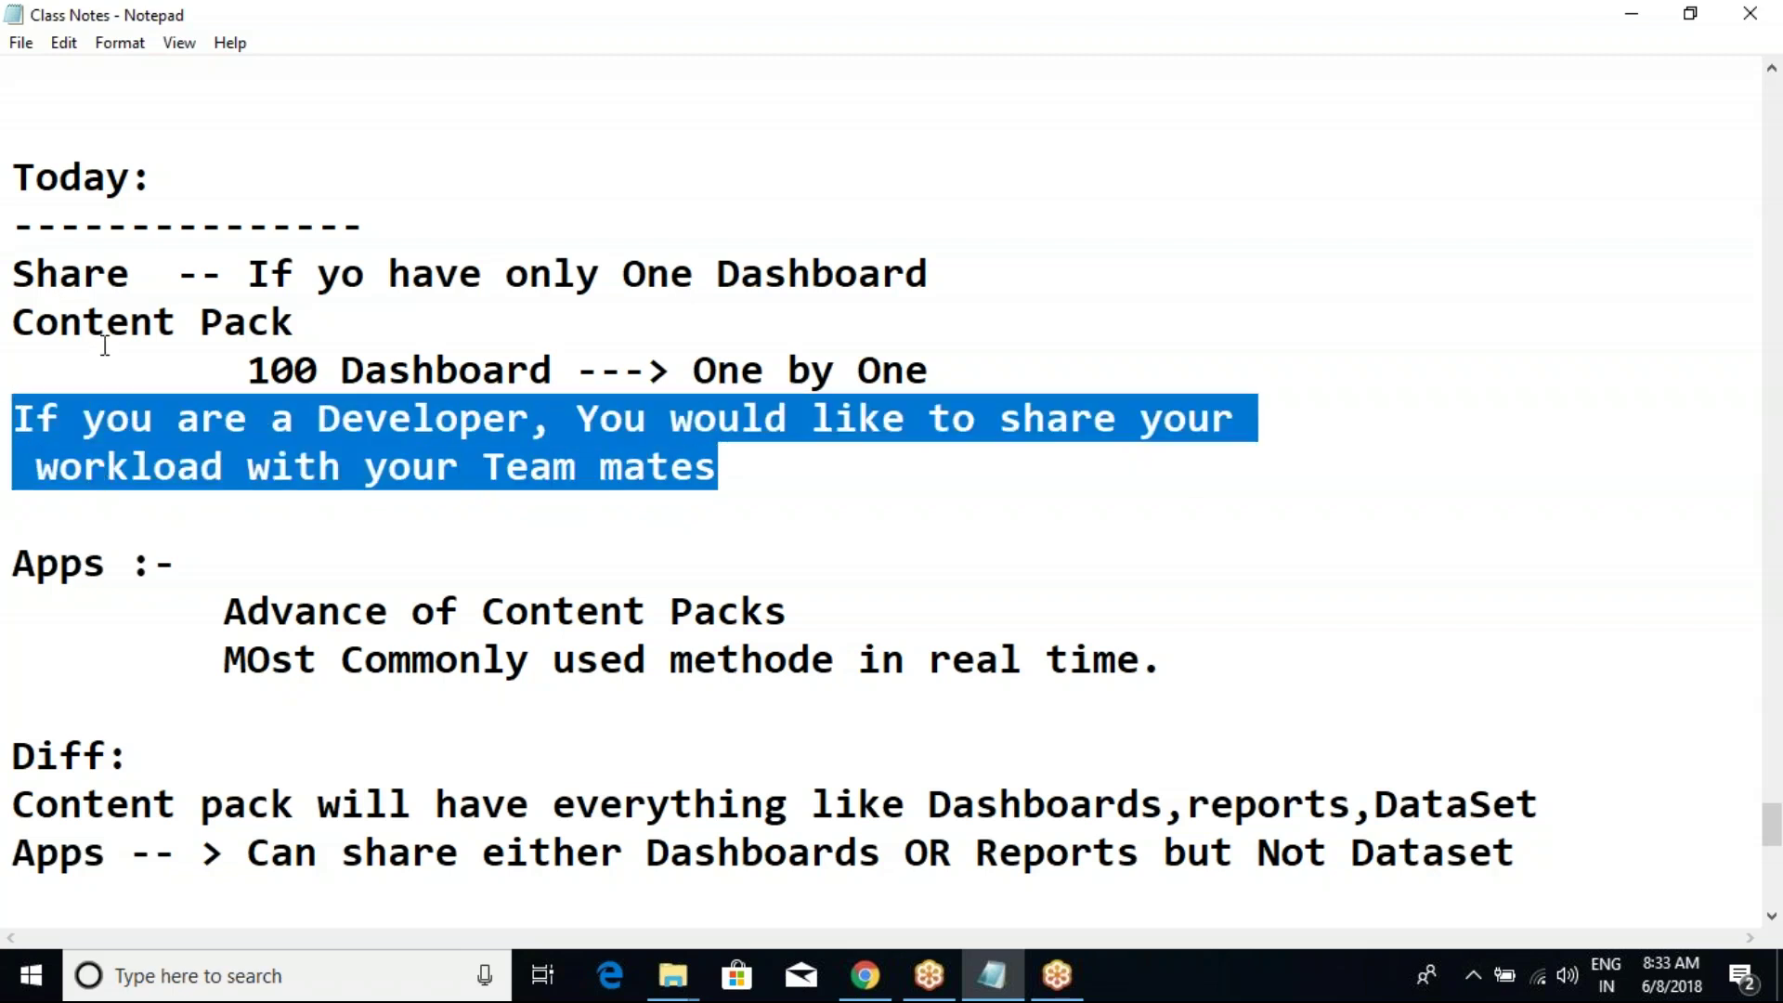
double_click(46, 325)
key("Right")
left_click_drag(14, 418, 11, 372)
left_click(715, 467)
left_click(175, 418)
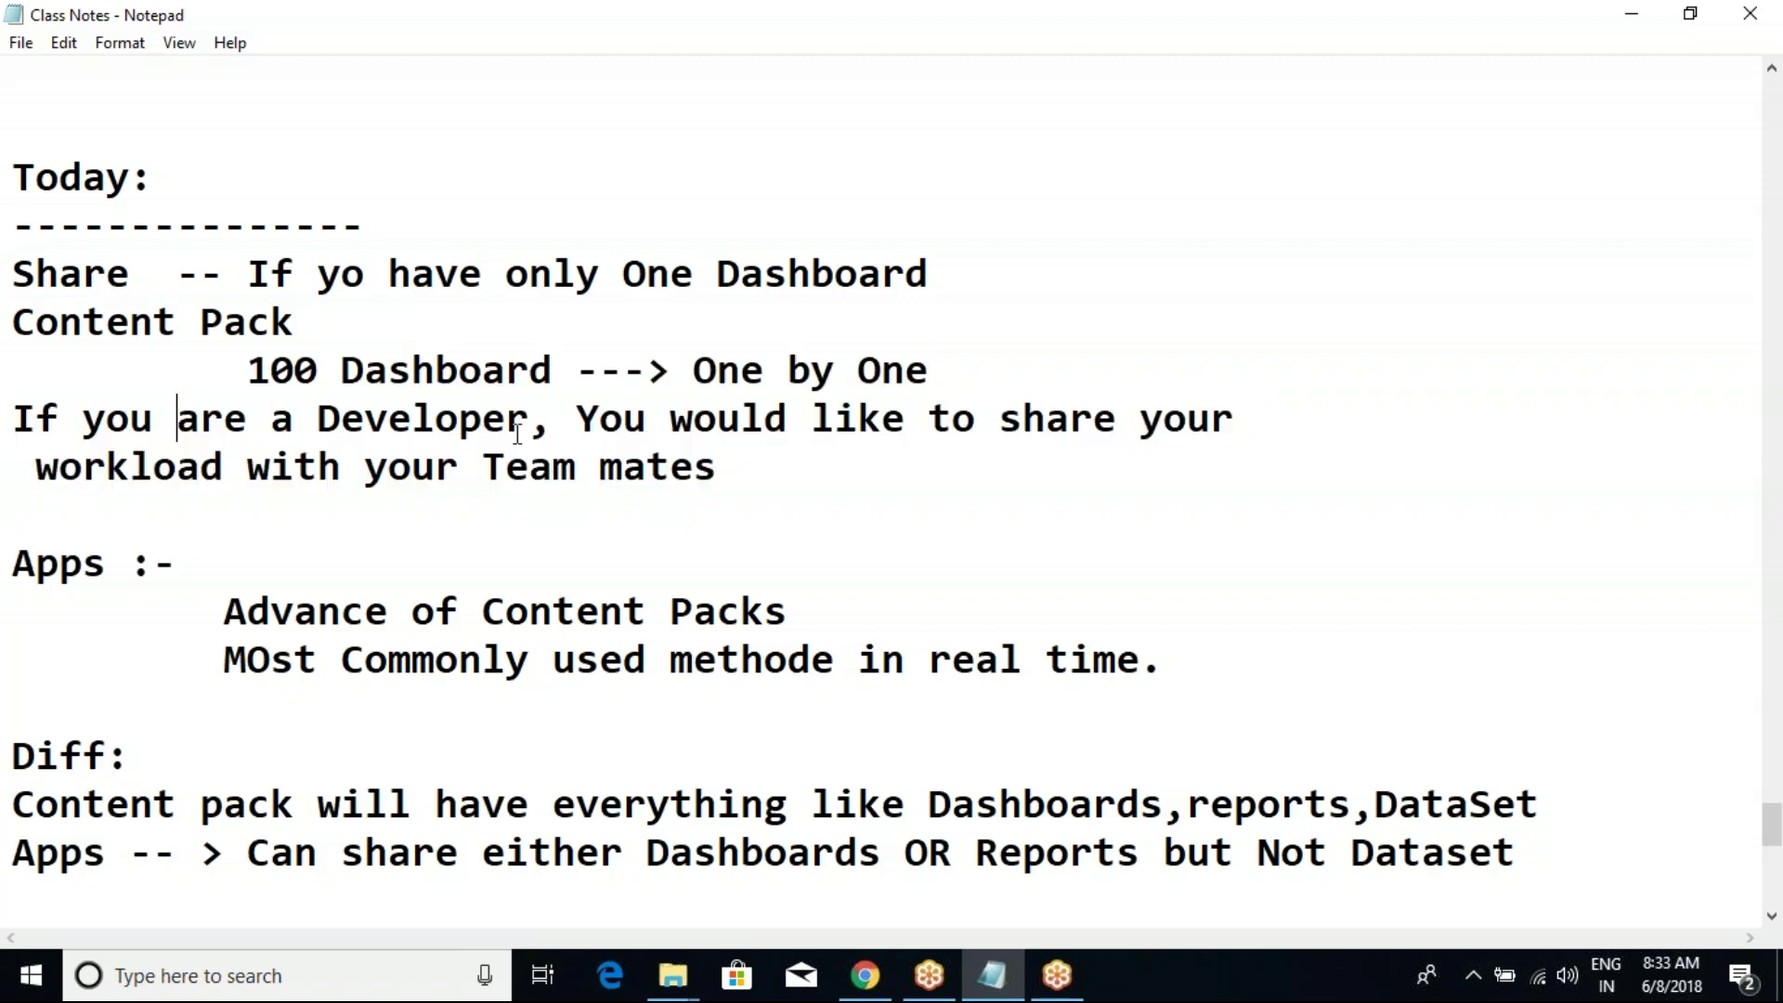
Step: Insert an extra empty line between the last Apps note and the Diff heading
left_click(185, 698)
key("Return")
key("Return")
key("Up")
key("BackSpace")
type("Dash")
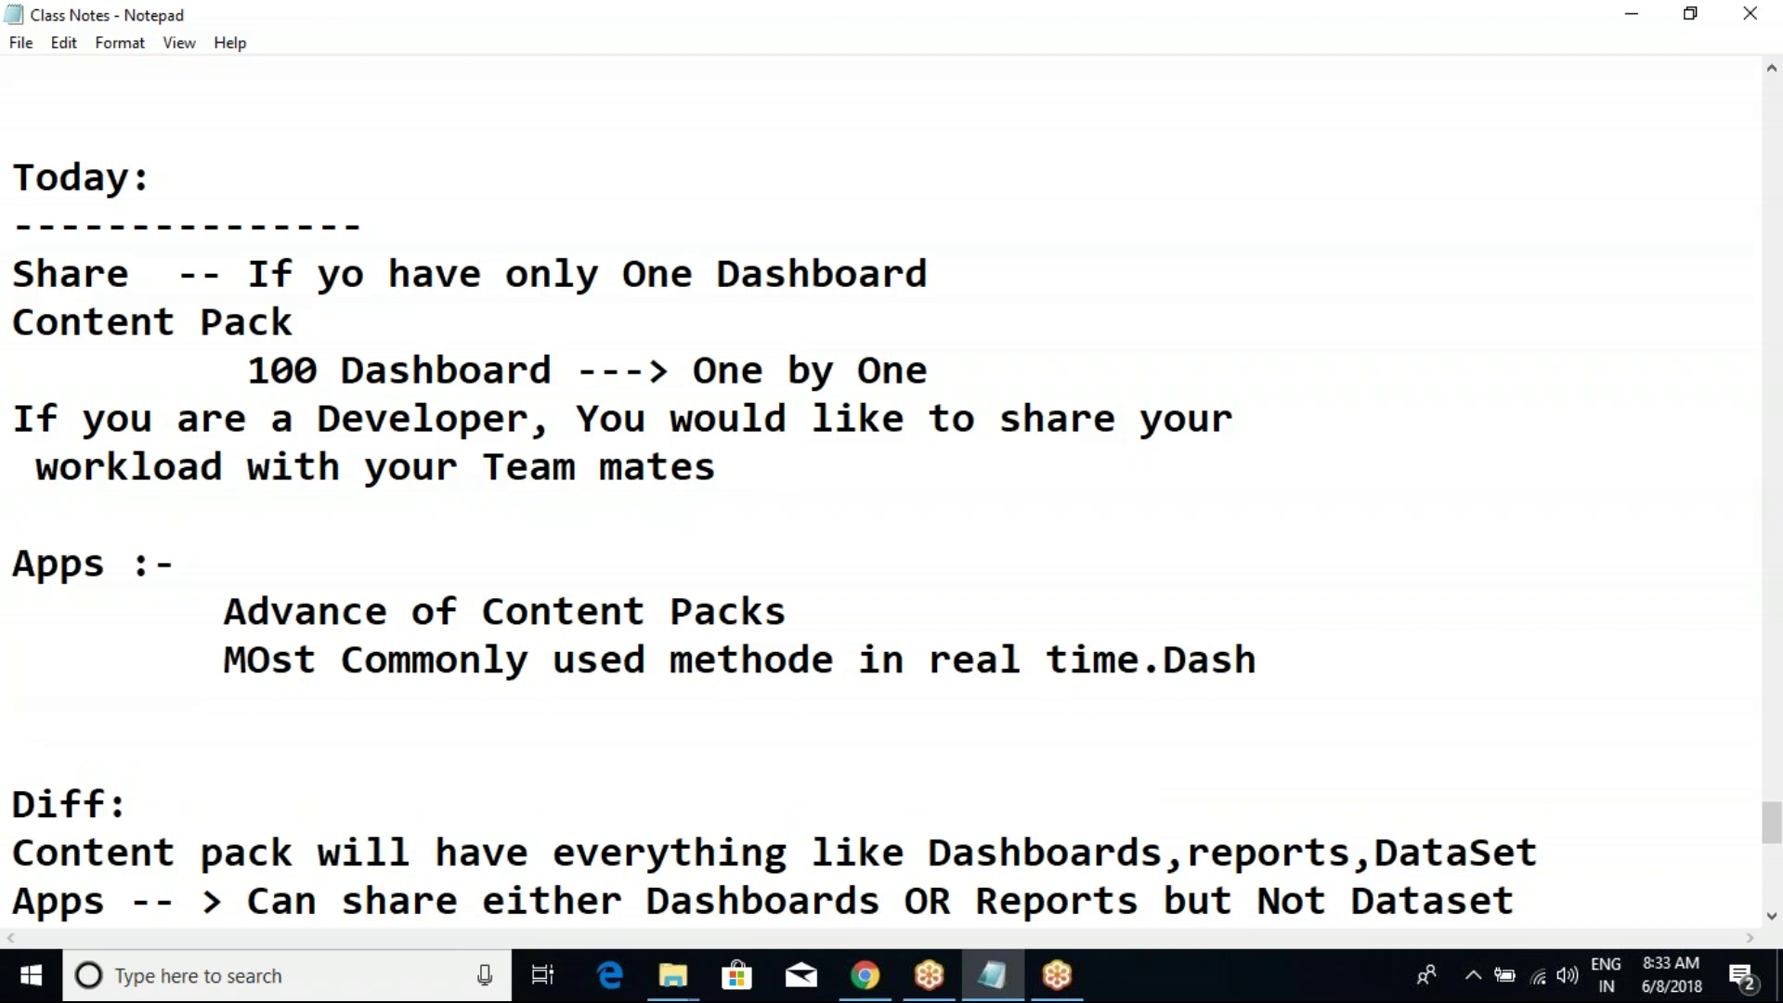
key("BackSpace")
key("BackSpace")
key("BackSpace")
key("BackSpace")
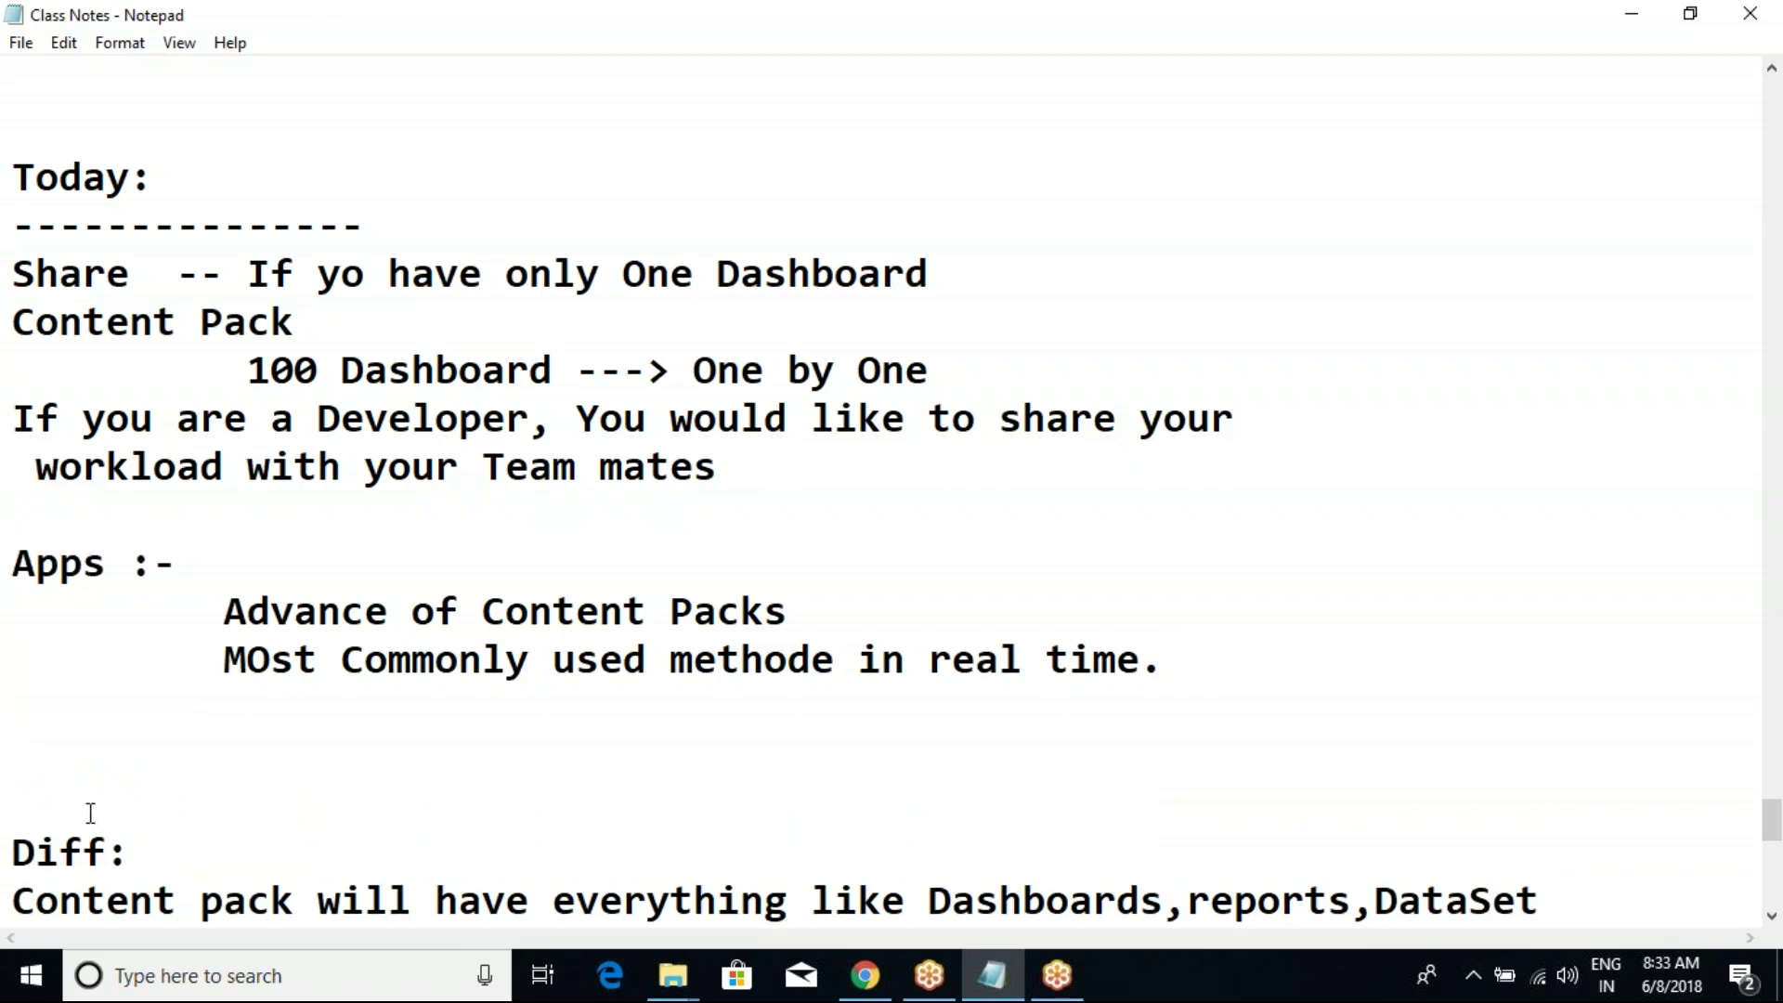
Step: Add the line "Dashboard Developemnt is completed and you would likr to share with Business" below the Apps notes
left_click(47, 718)
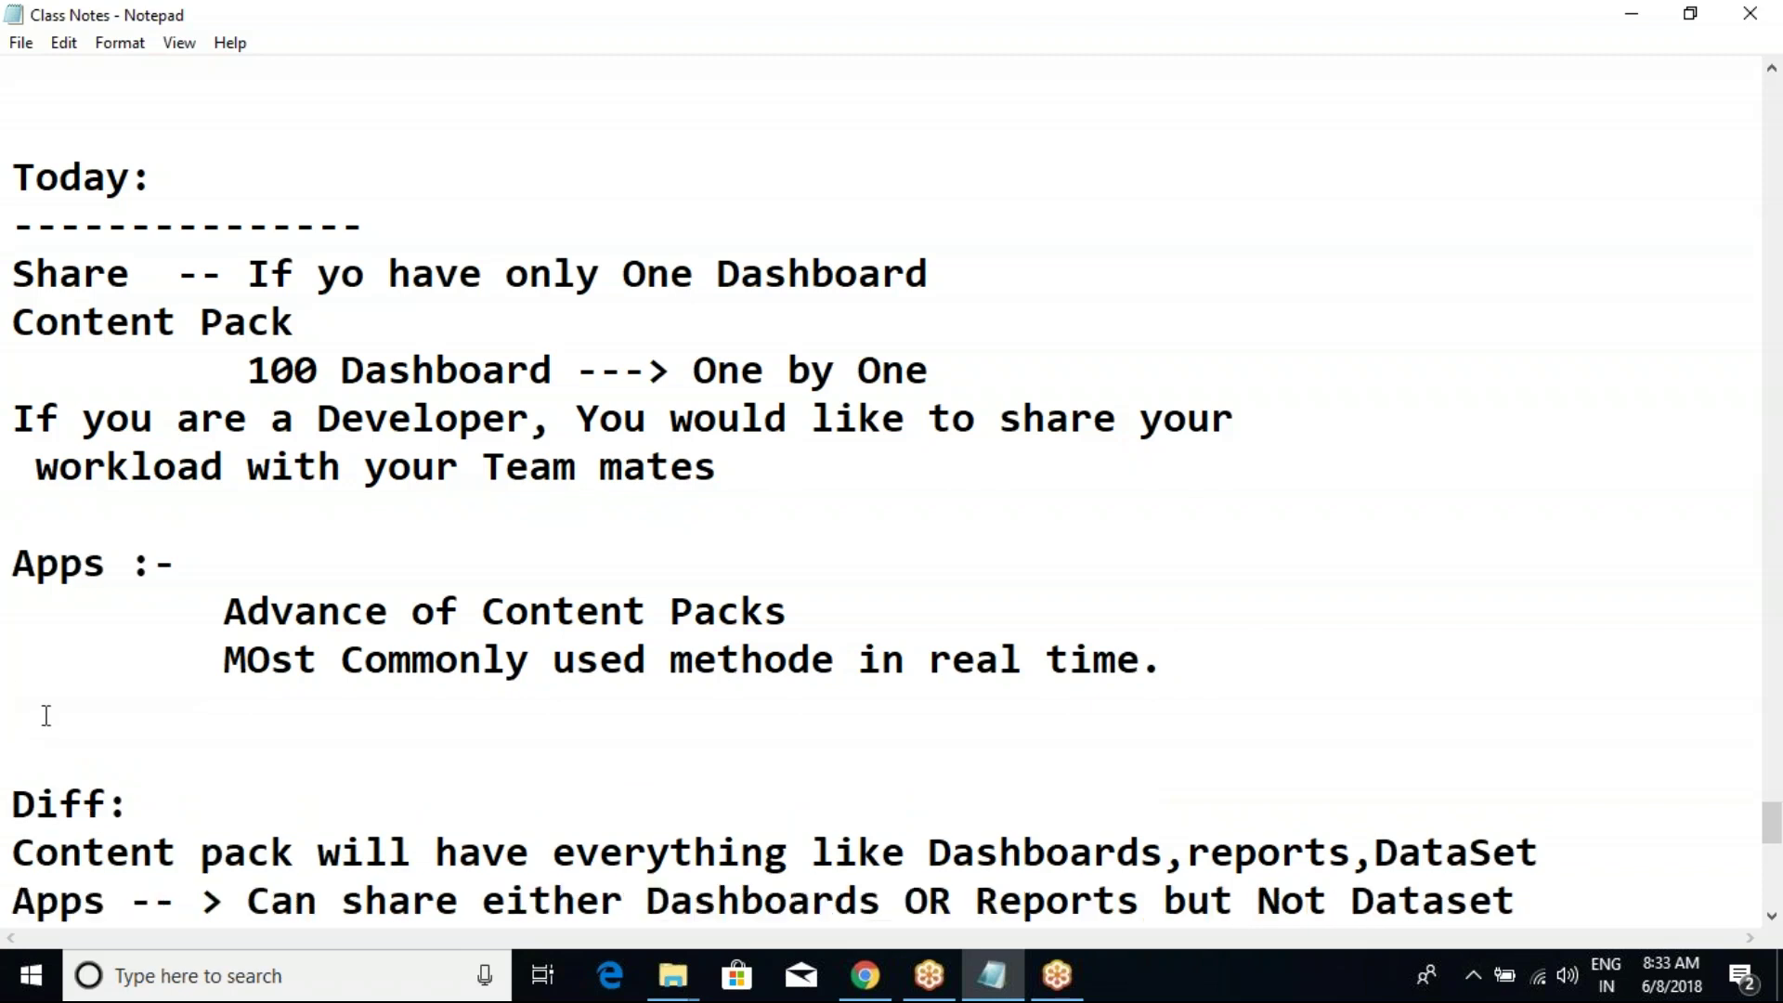
type("Dash")
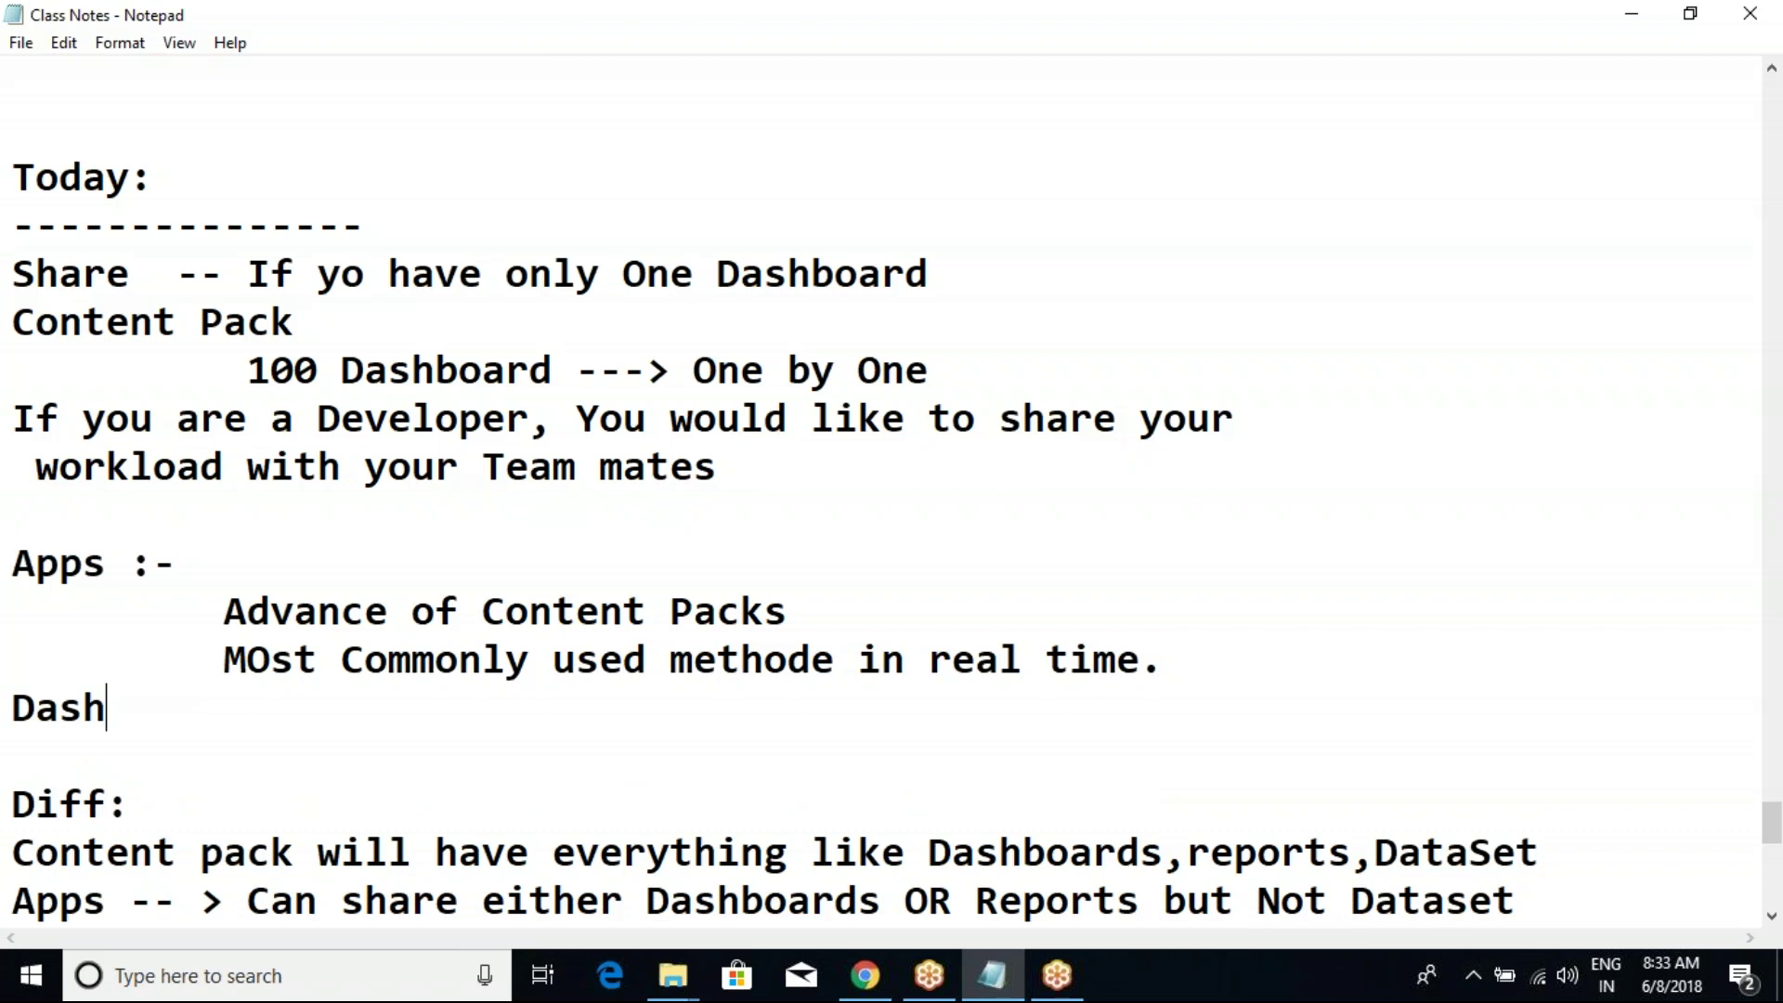
type("board Dev")
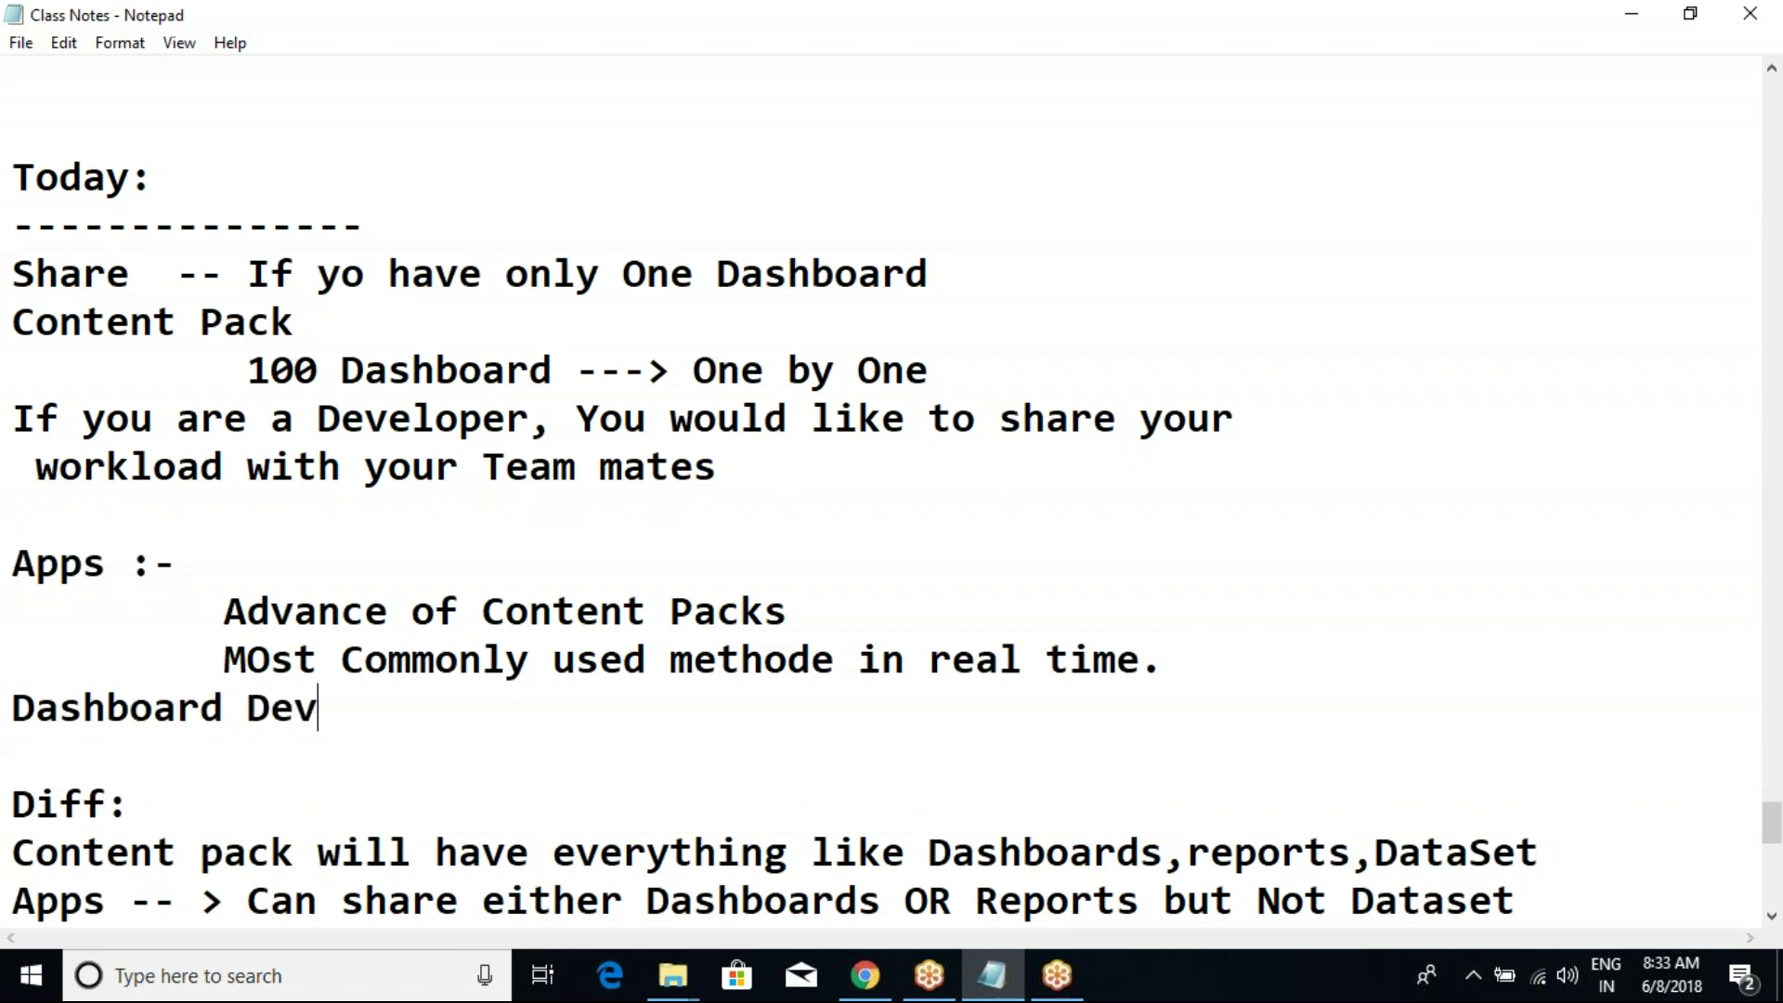
type("elopemnt ")
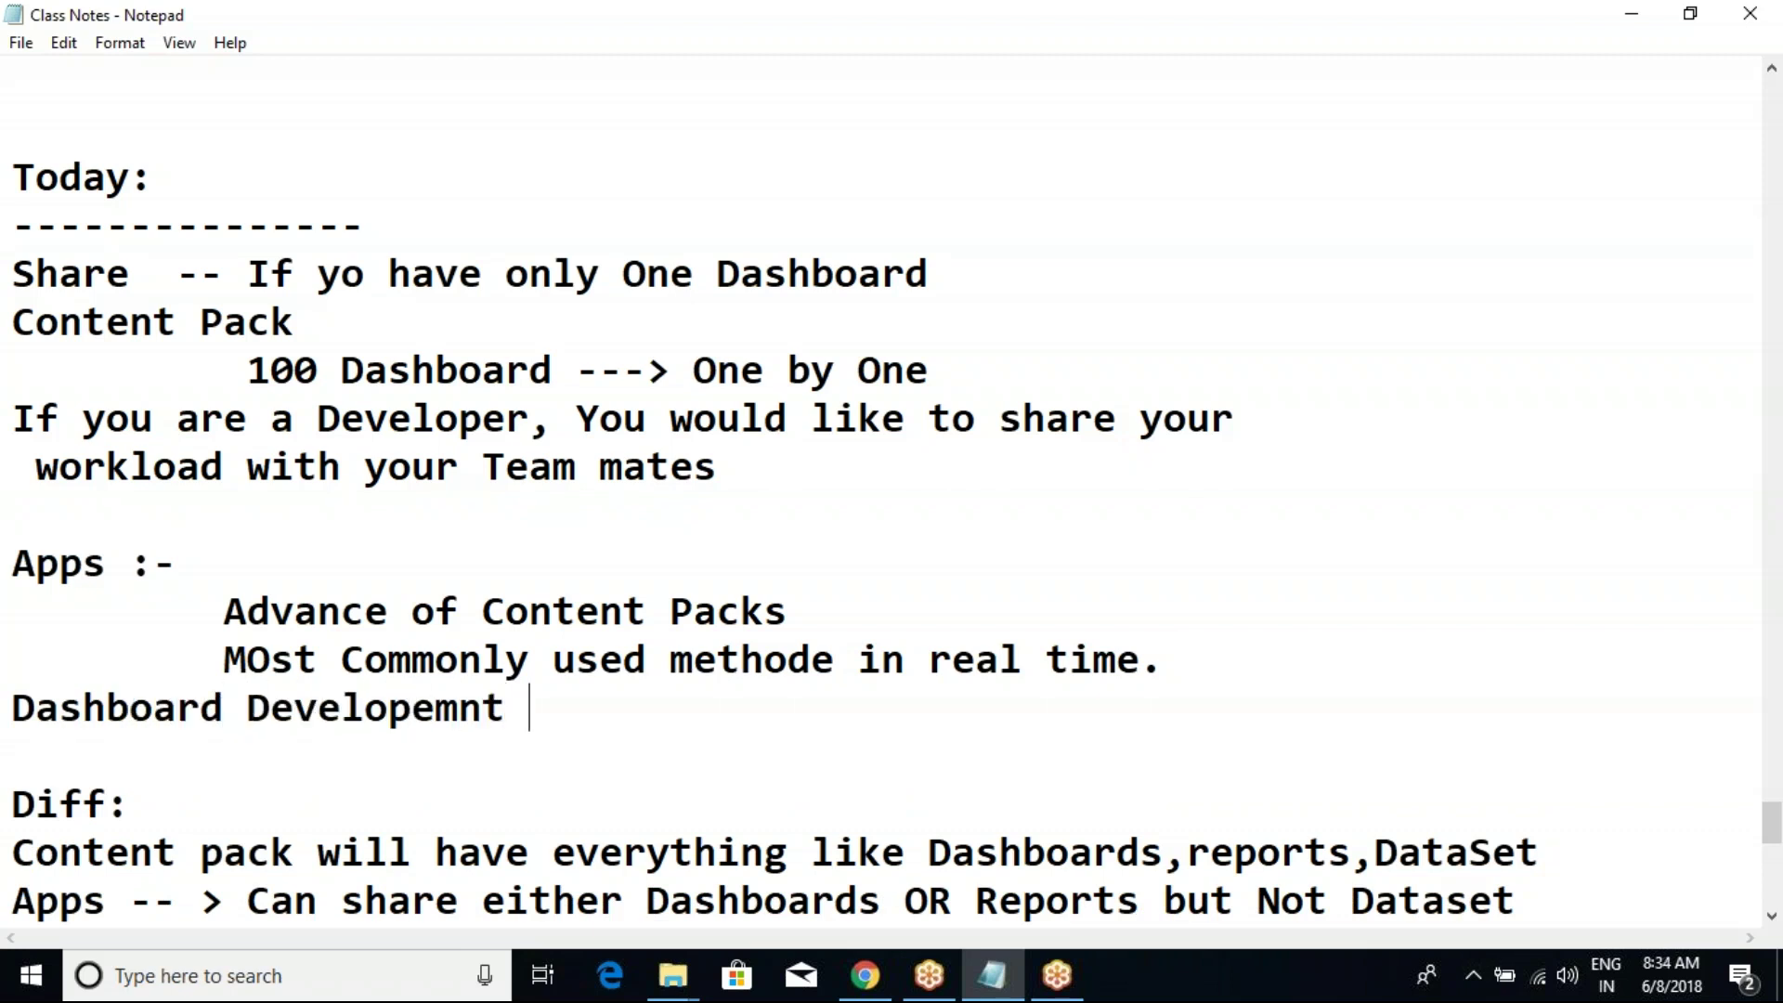
type("is complete")
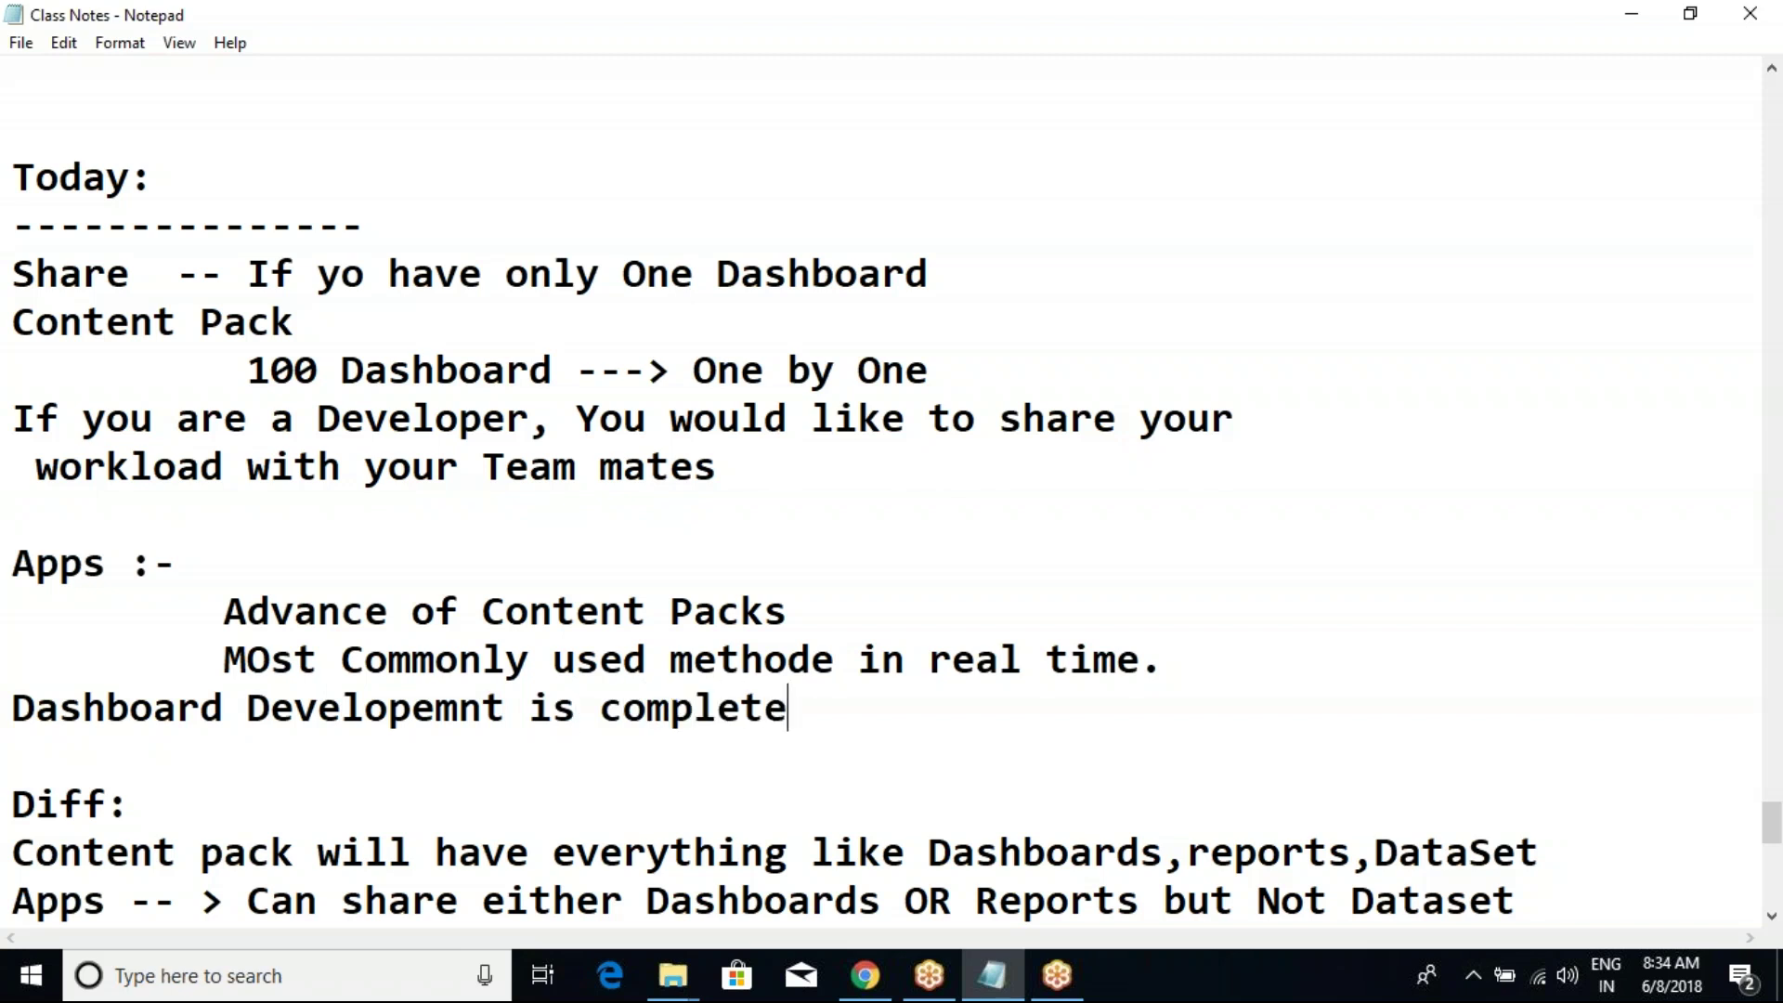
type("d and you wo")
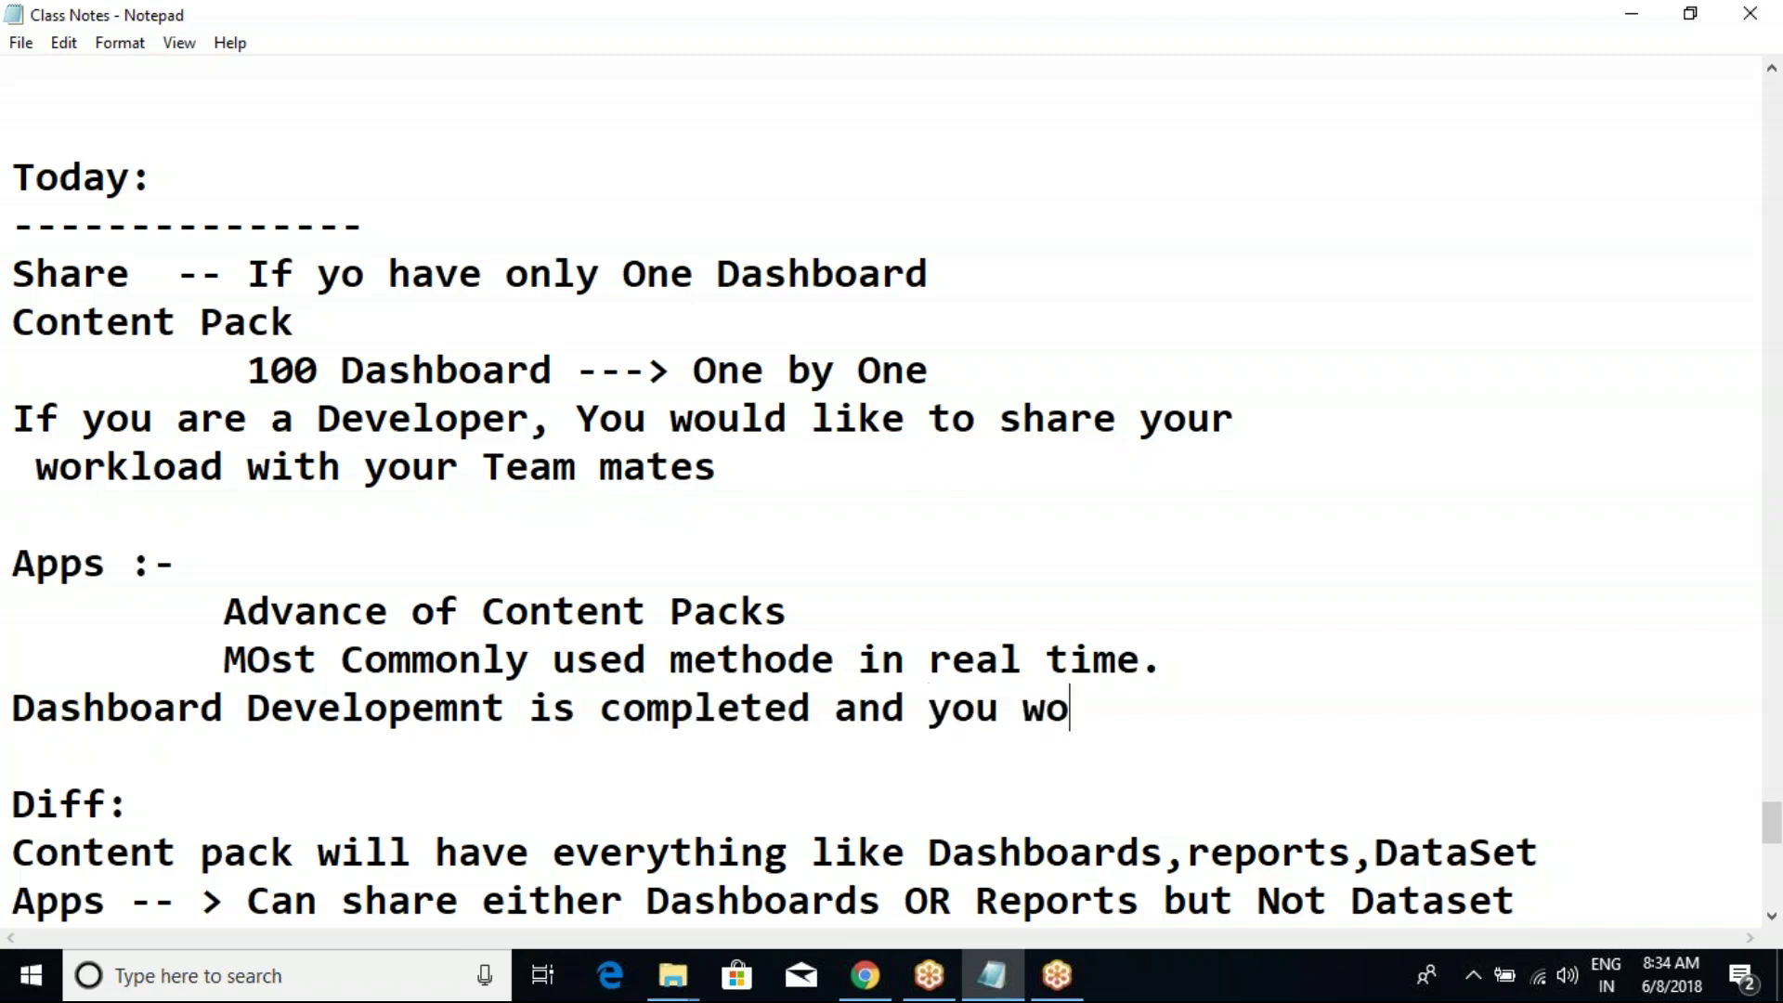
type("uld likr t")
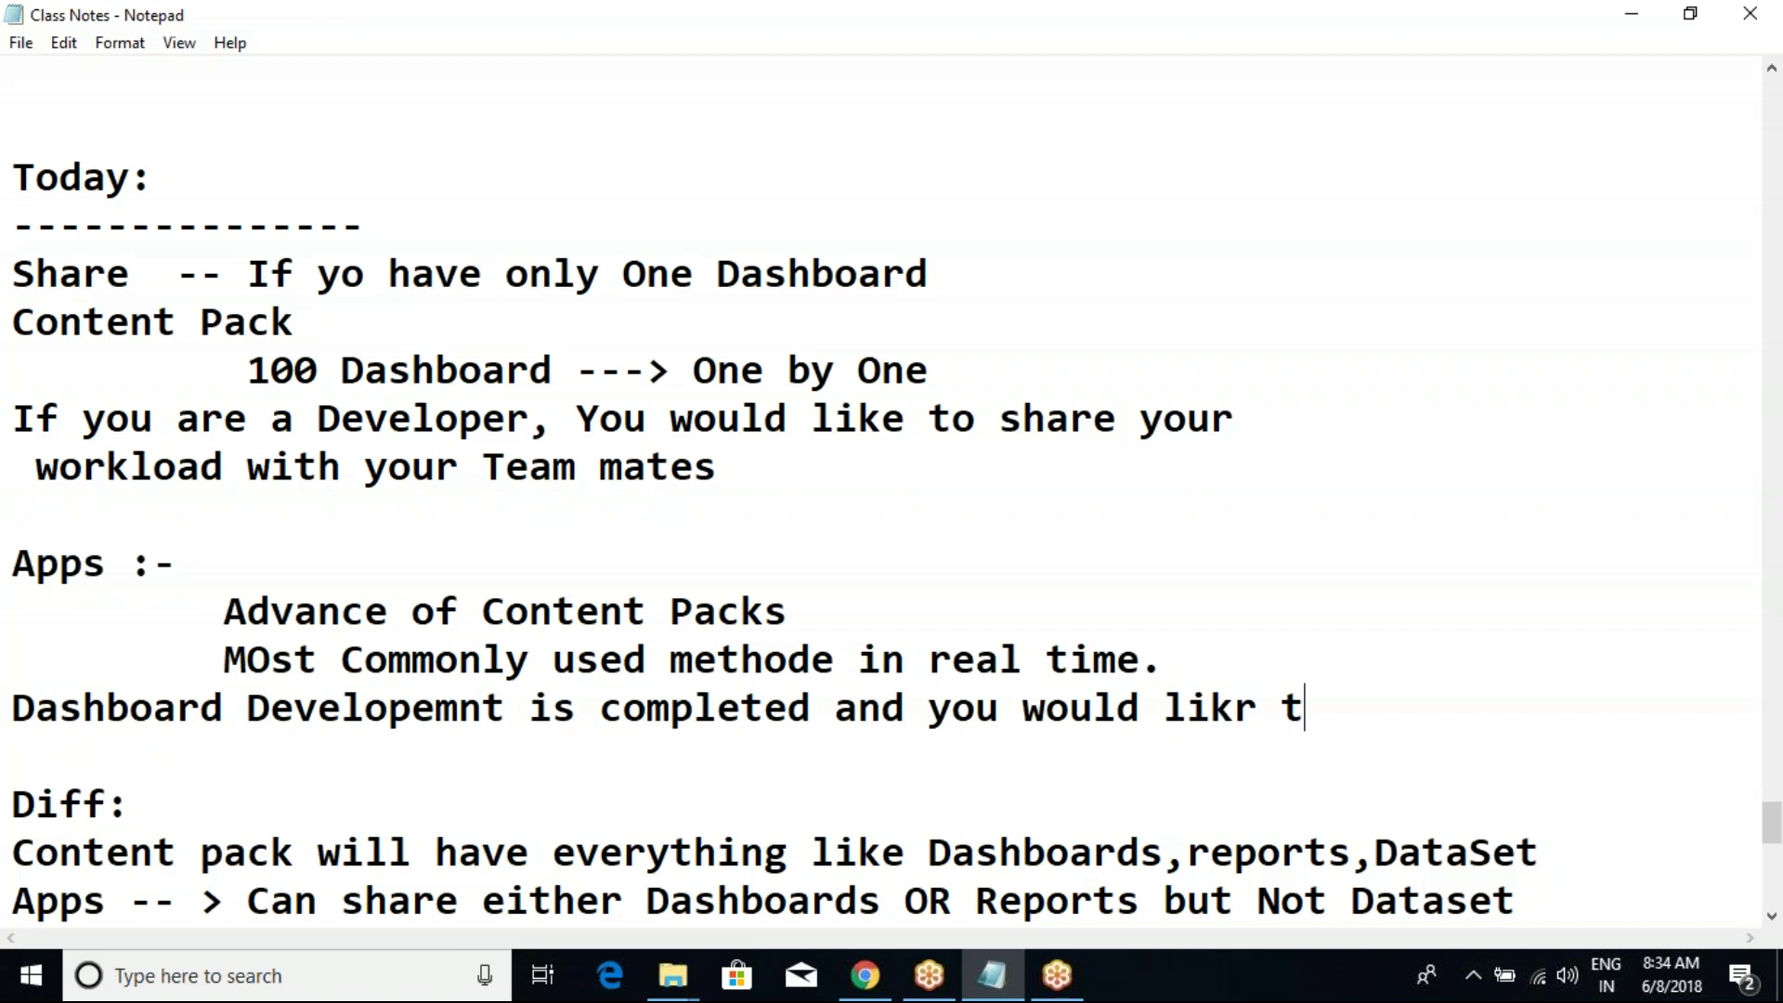
type("o share with ")
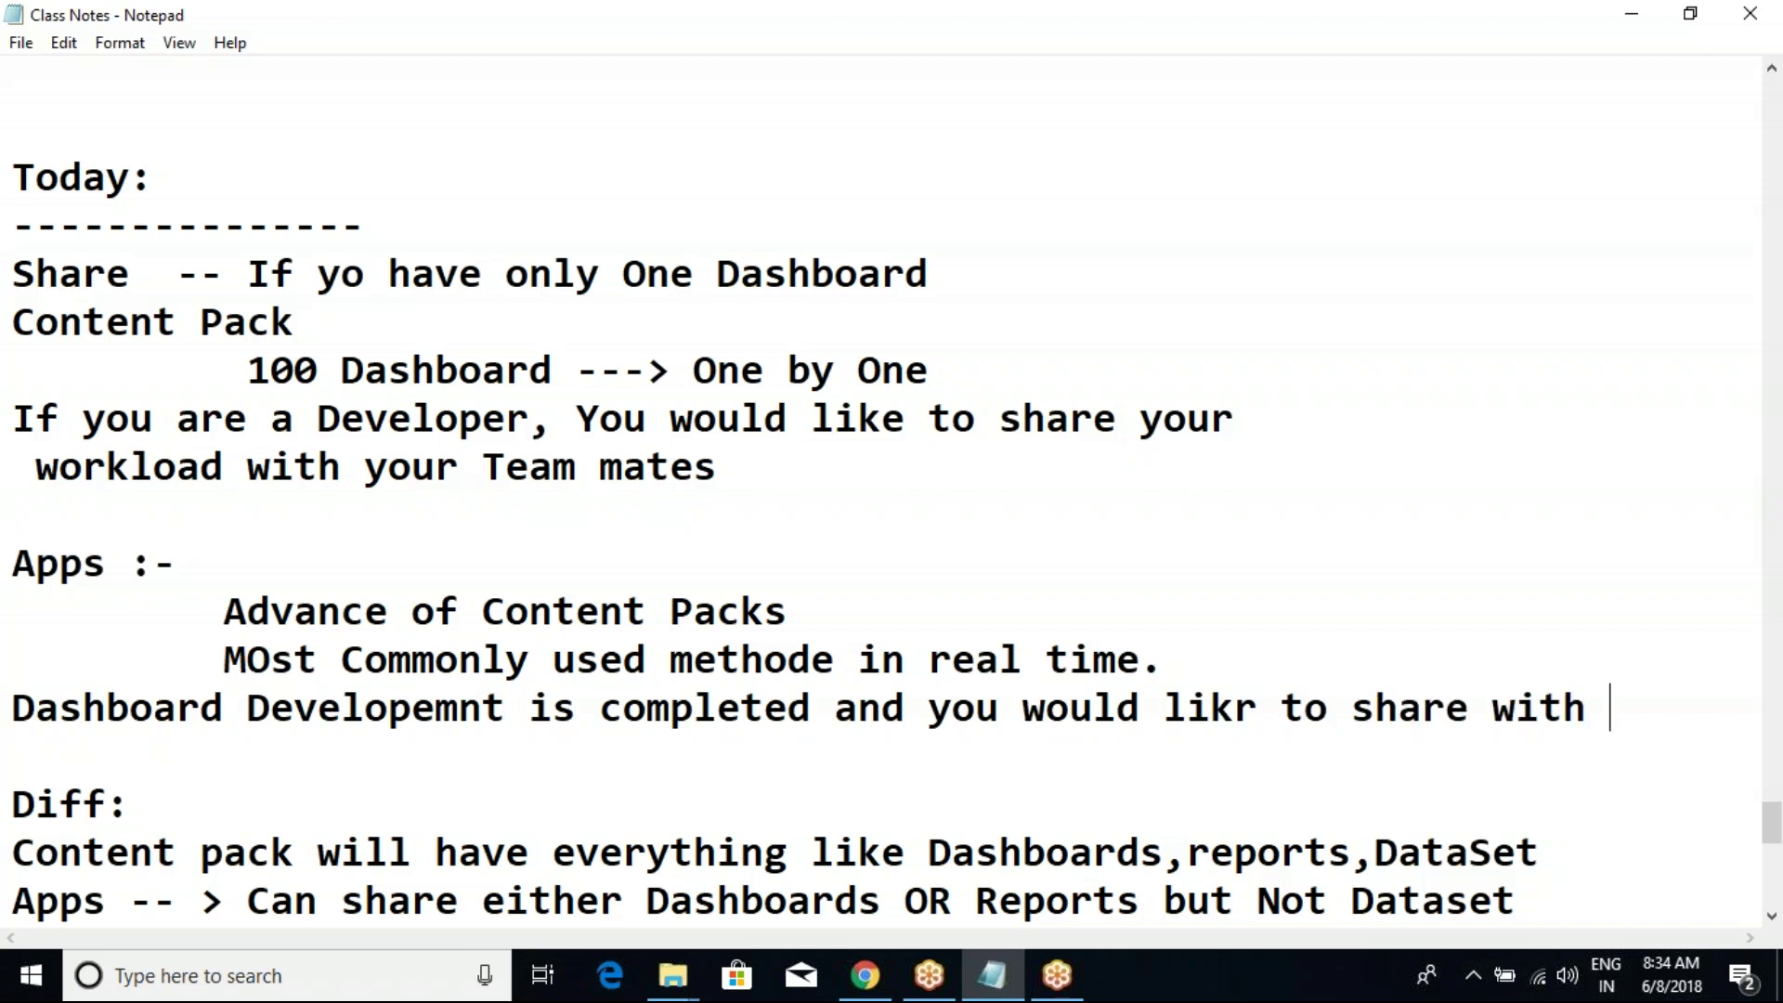
type("Business")
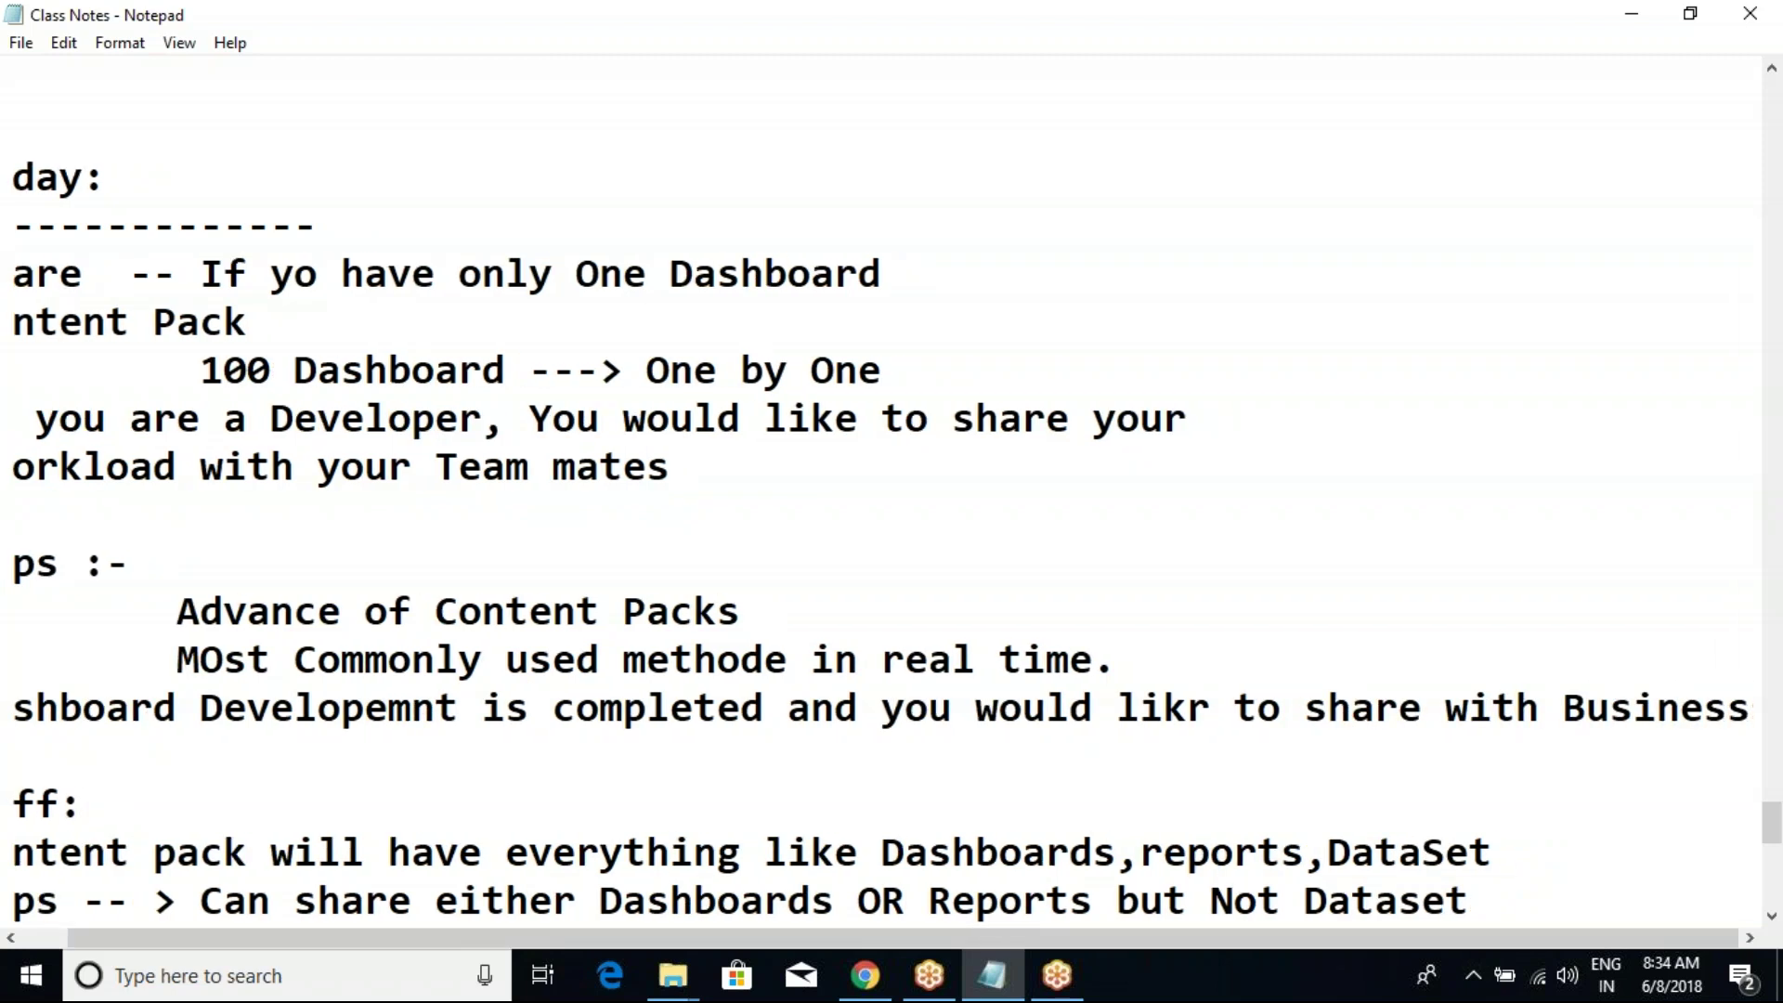
Step: Correct "likr" to "like" in the dashboard development note and break the line before "share with Business"
left_click(1201, 721)
key("BackSpace")
type("e")
left_click(1304, 709)
key("Return")
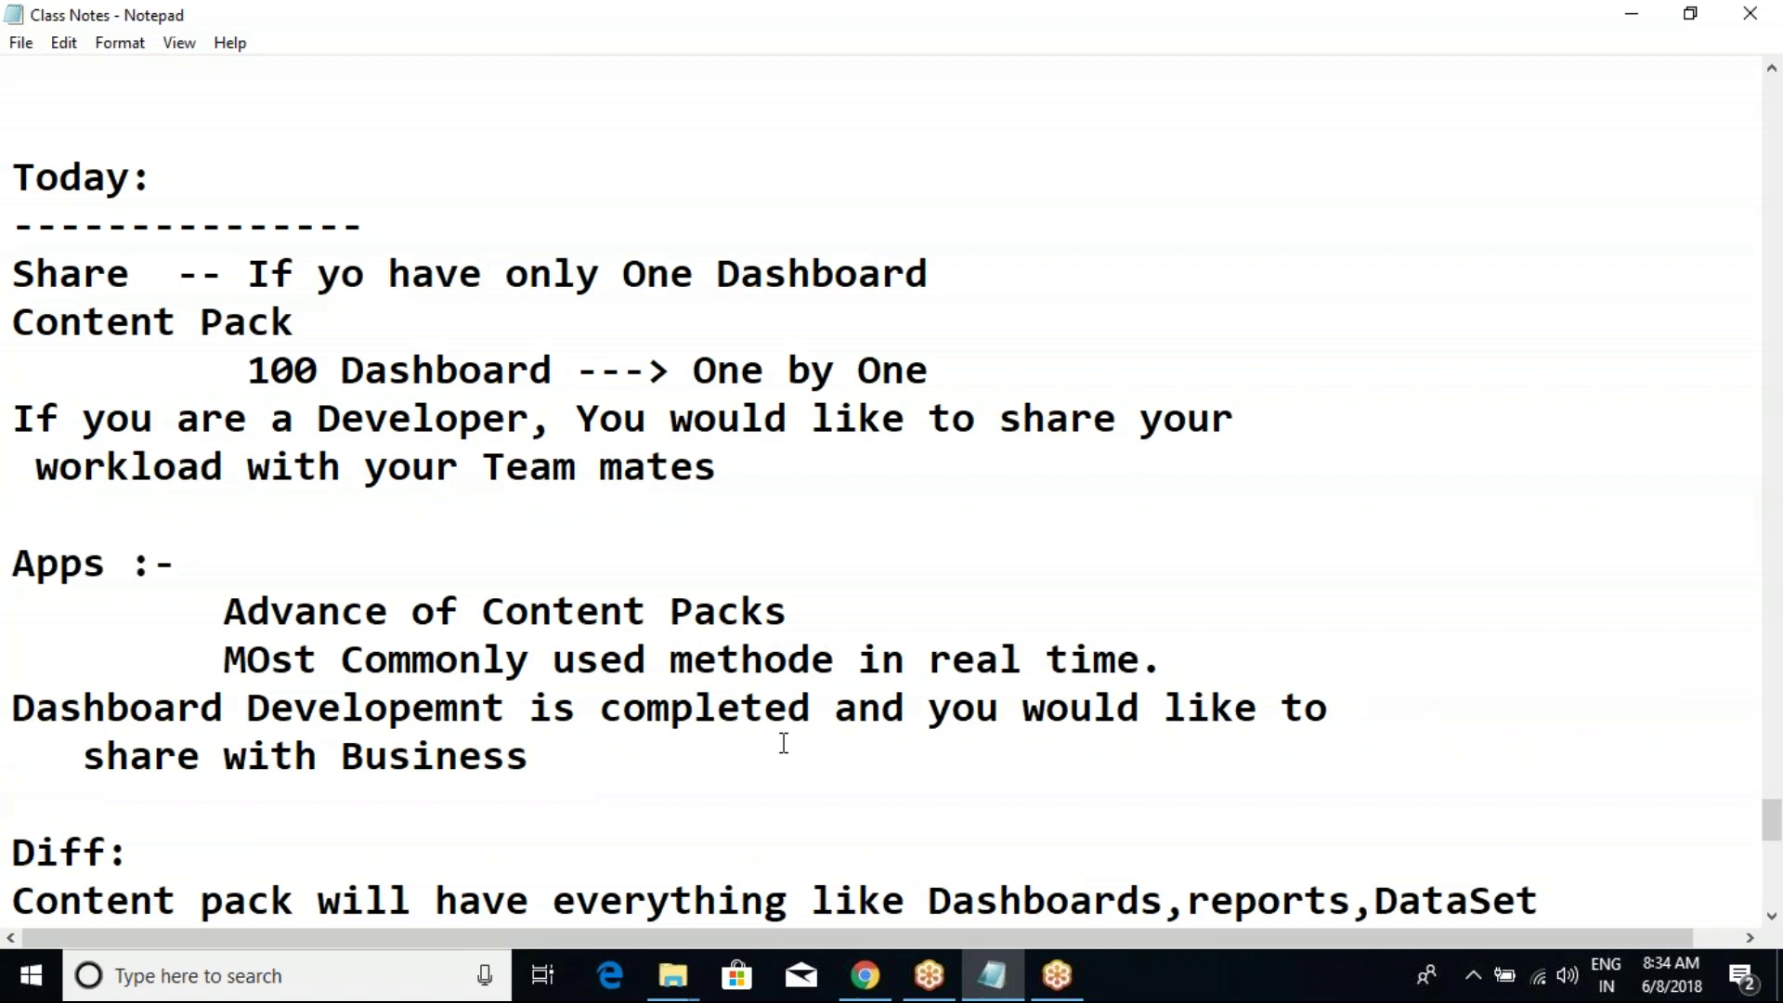
Step: End the dashboard development note with "Peoples" and insert an empty line above the note
type("Peoples")
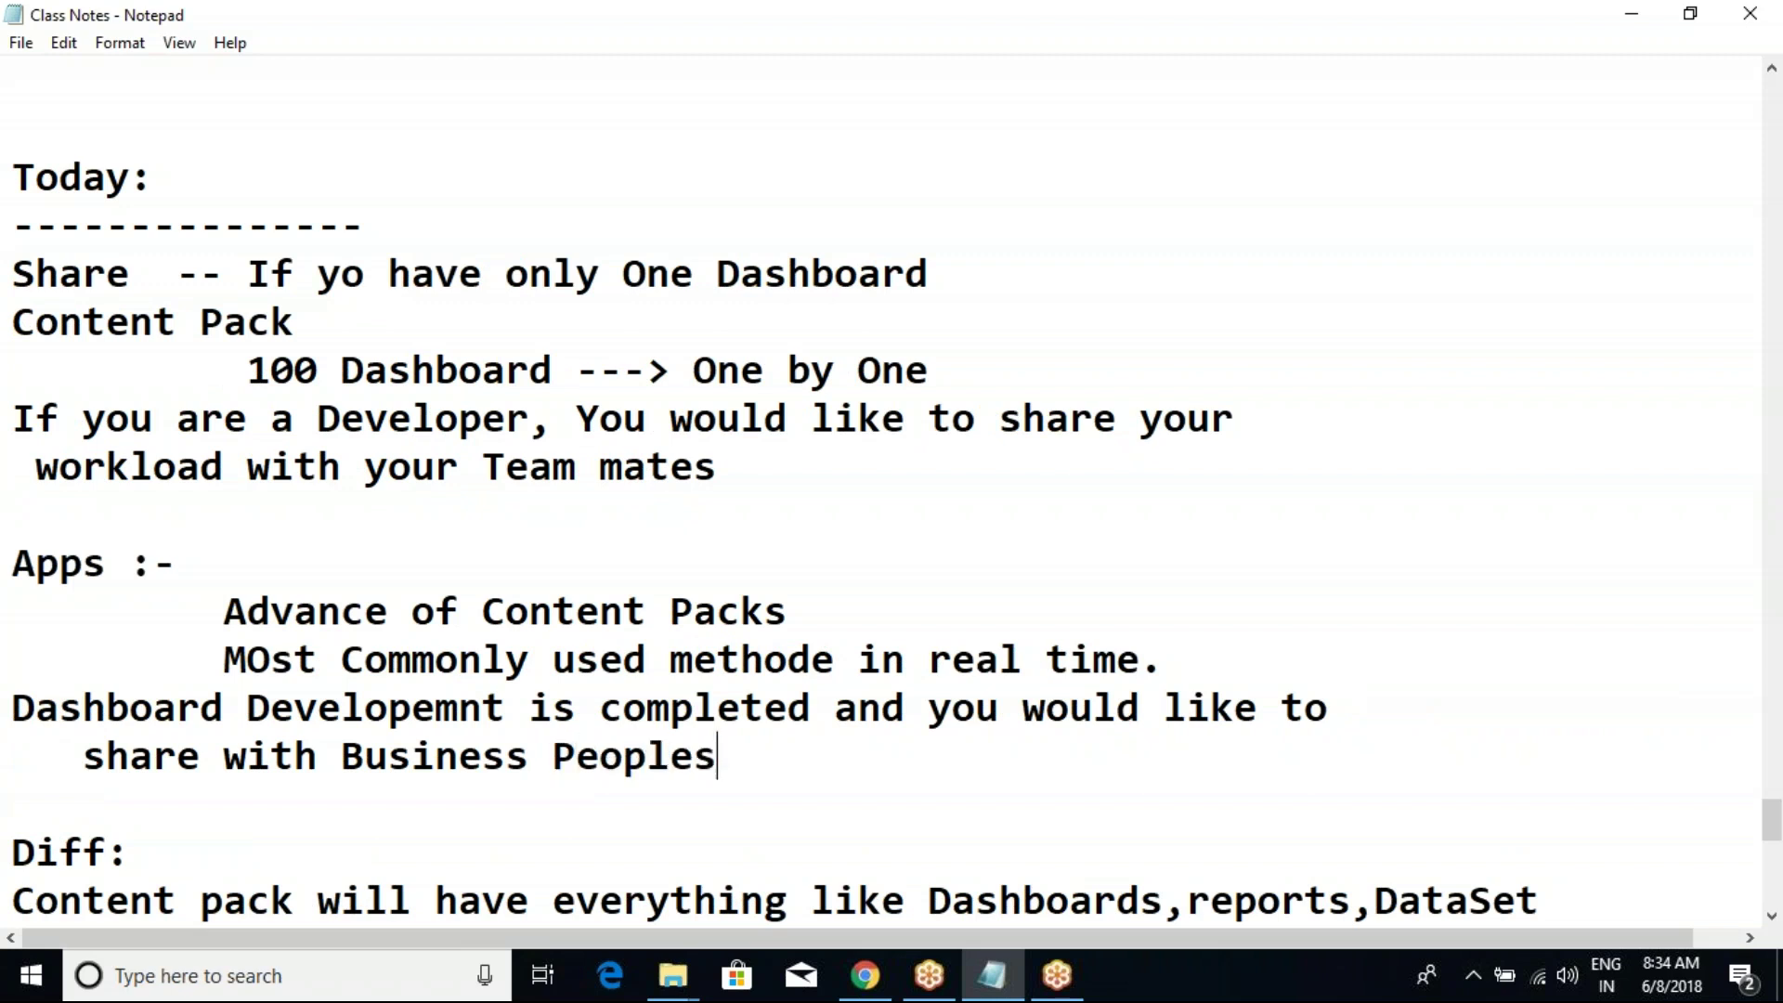
left_click(290, 660)
key("Left")
left_click(1180, 676)
key("Return")
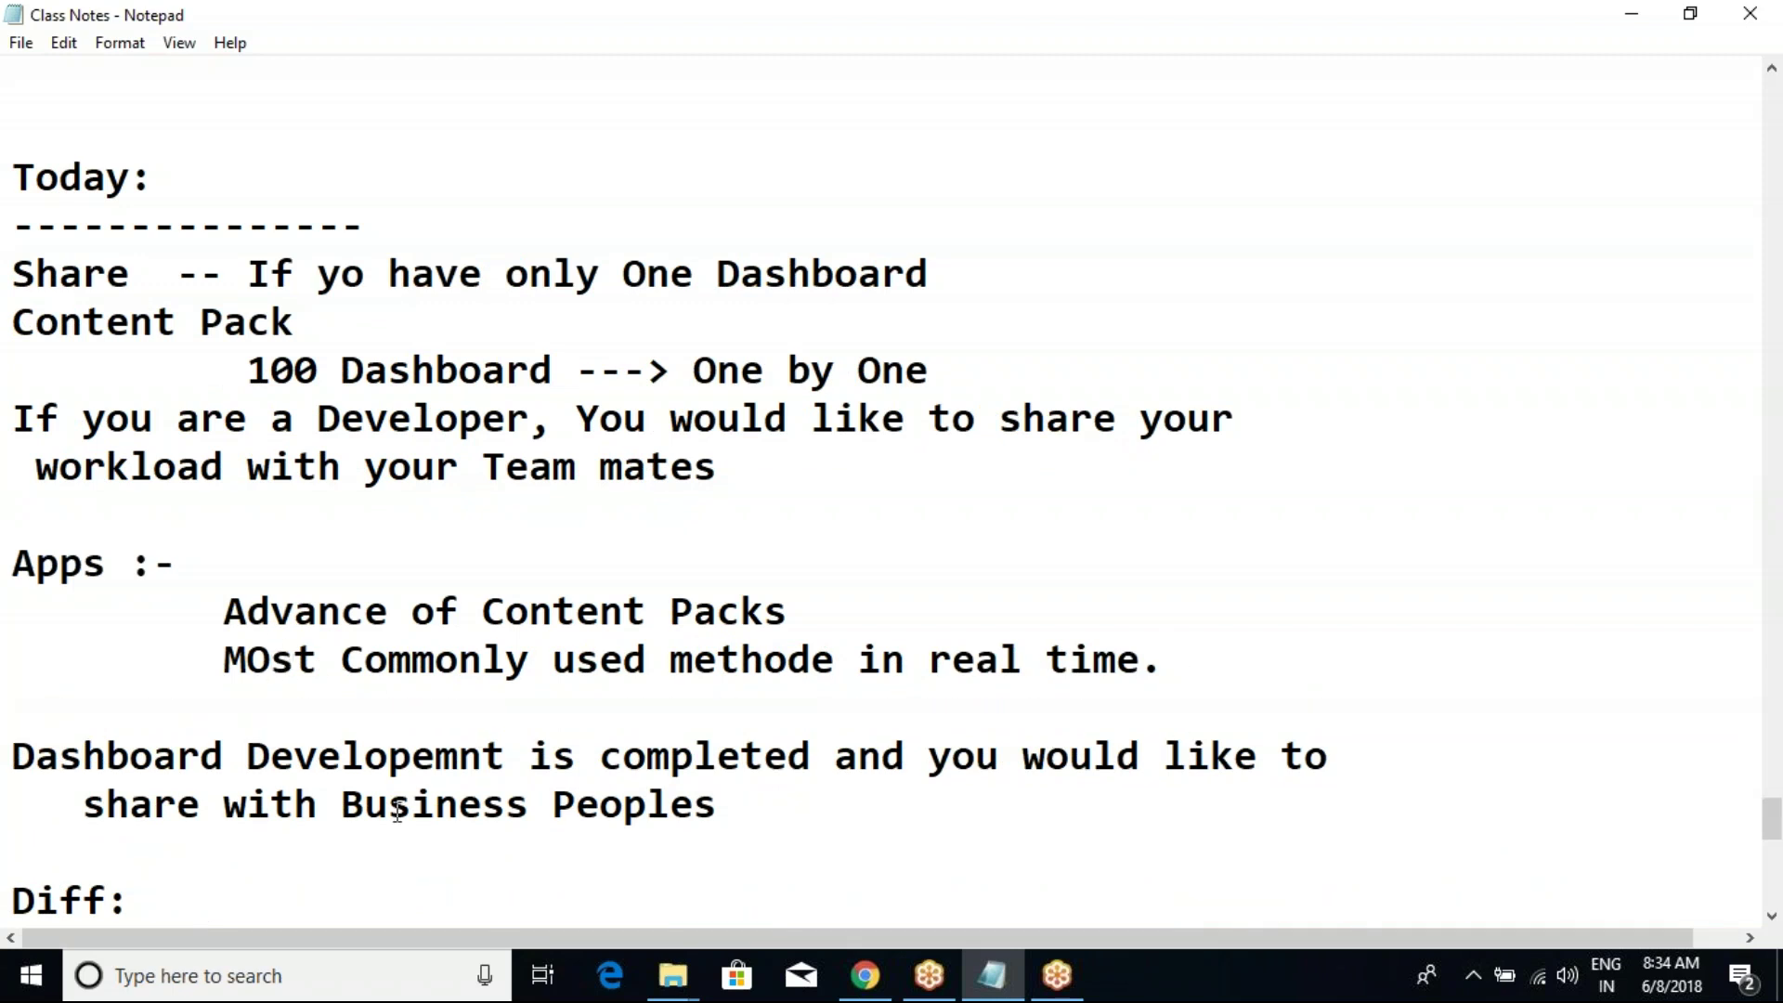
Step: Review the Apps notes, including the dashboard development note, and the Share and Content Pack notes by highlighting each block
left_click_drag(756, 792, 13, 757)
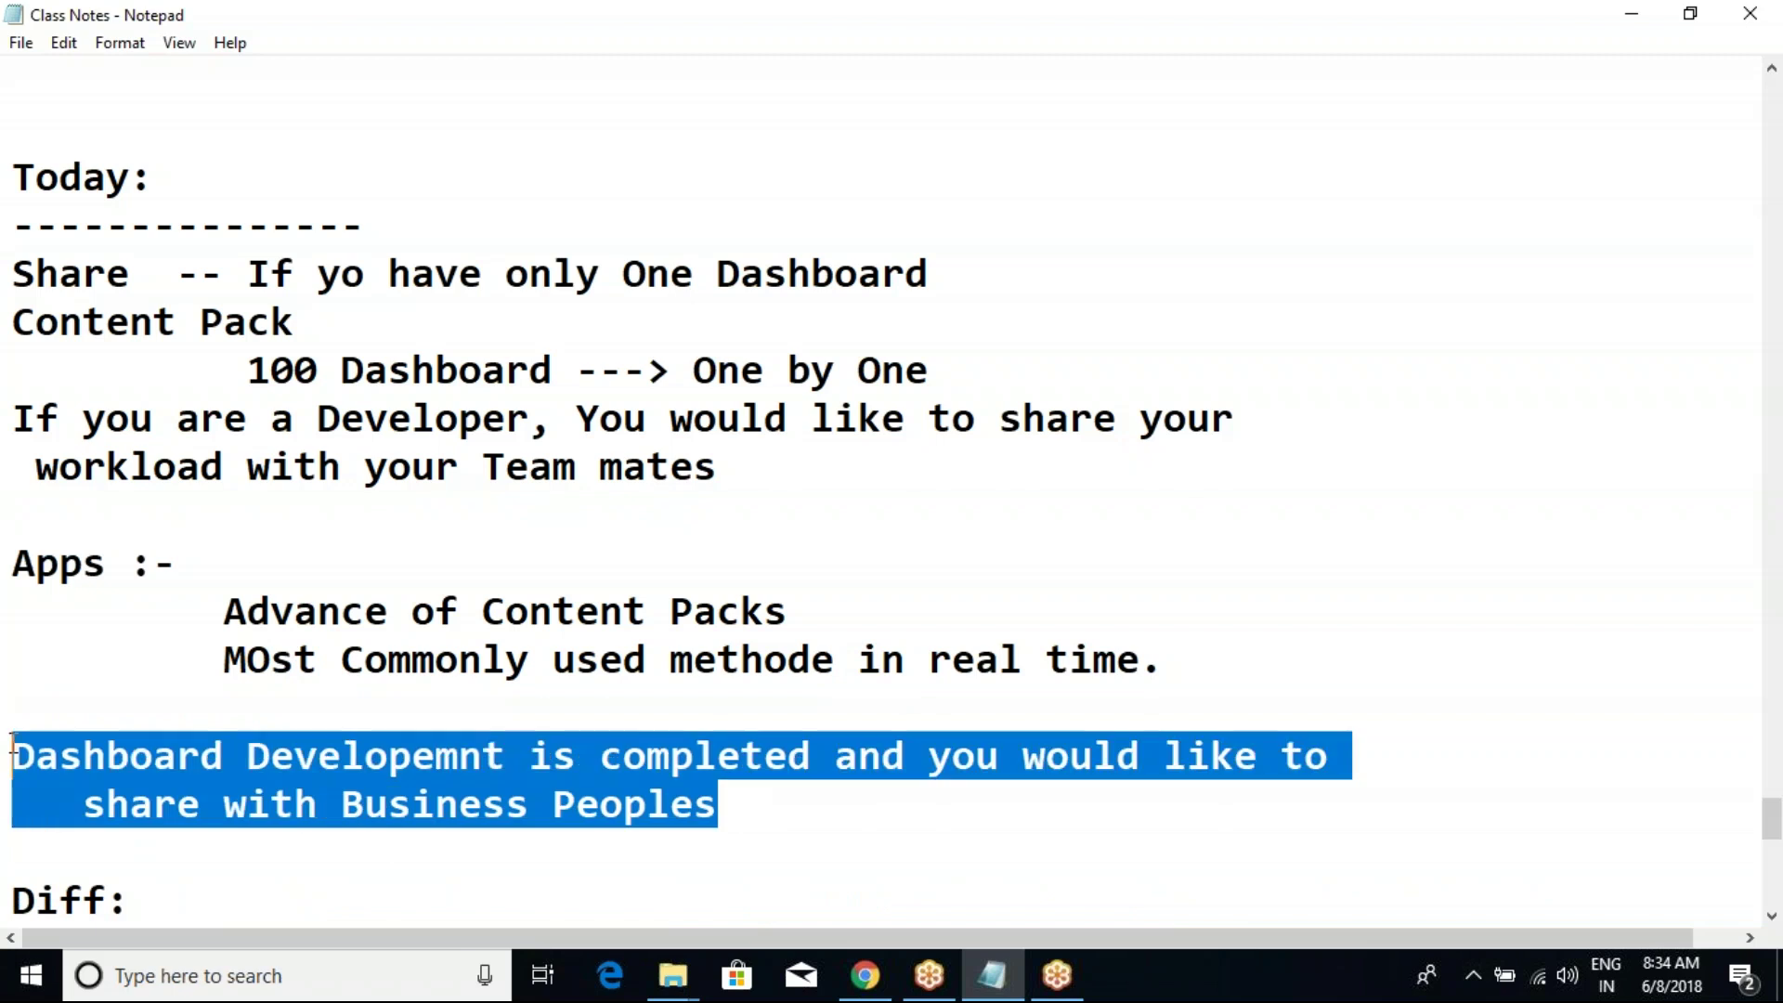
left_click(295, 660)
left_click(14, 564)
left_click_drag(15, 564, 682, 790)
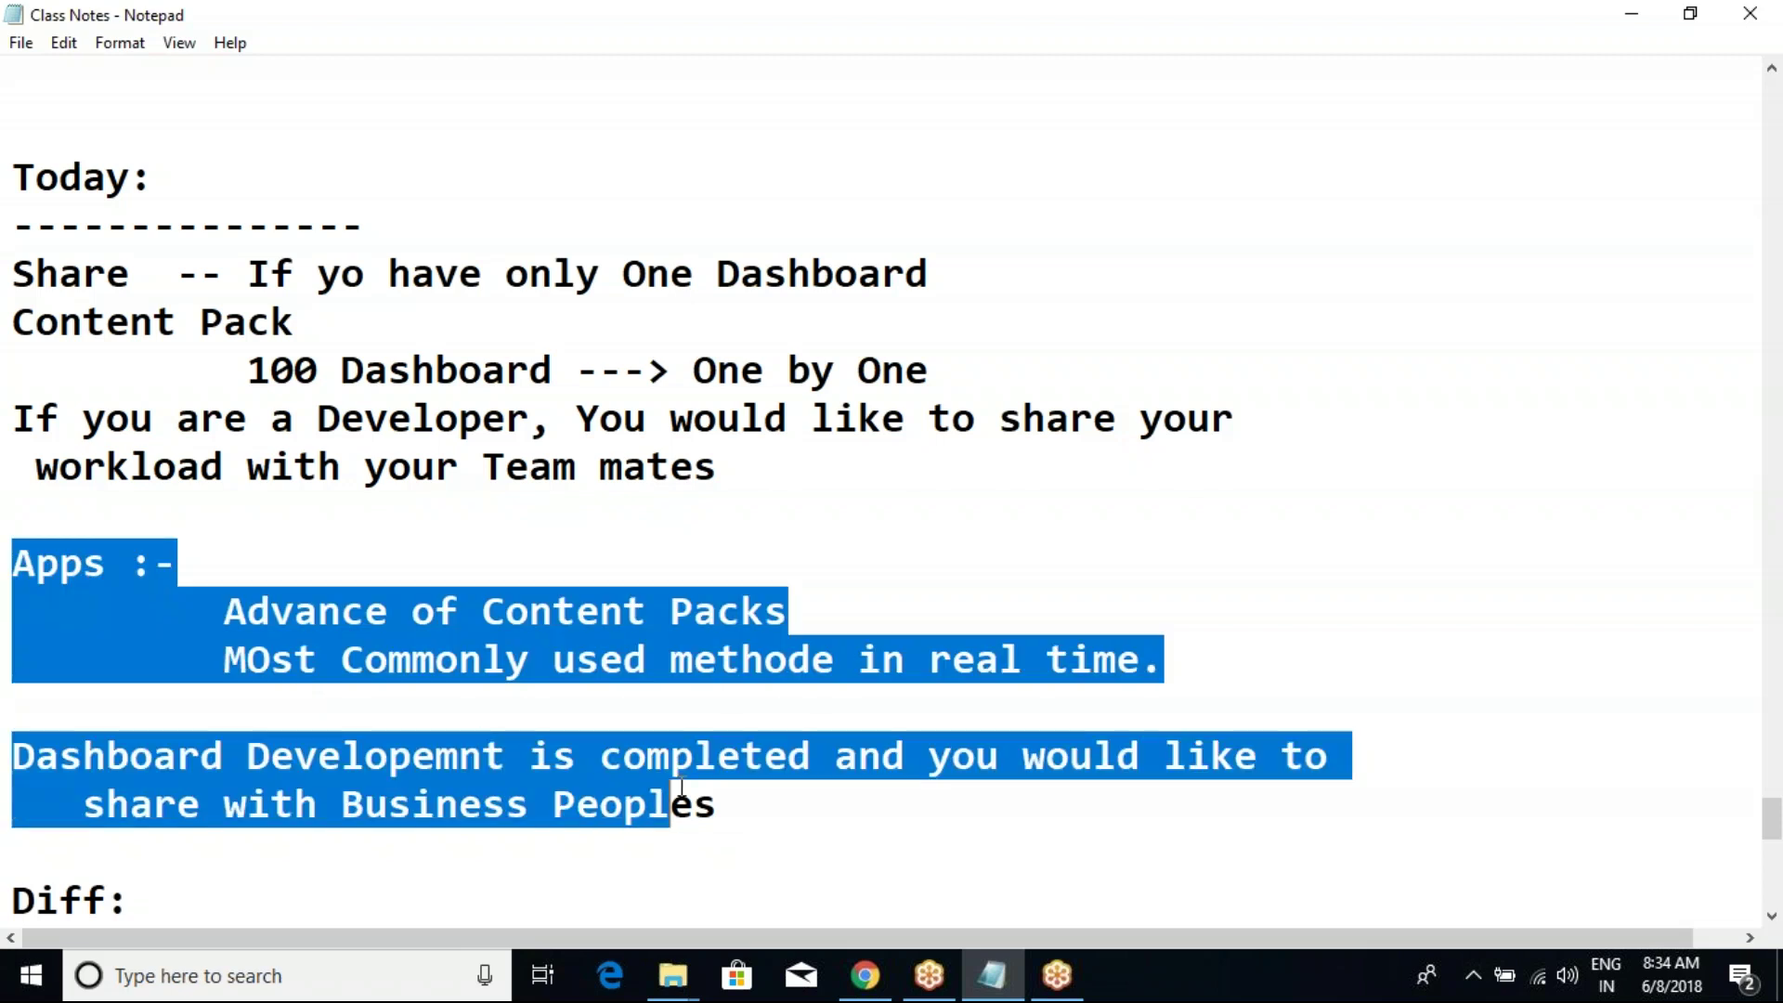
left_click(703, 776)
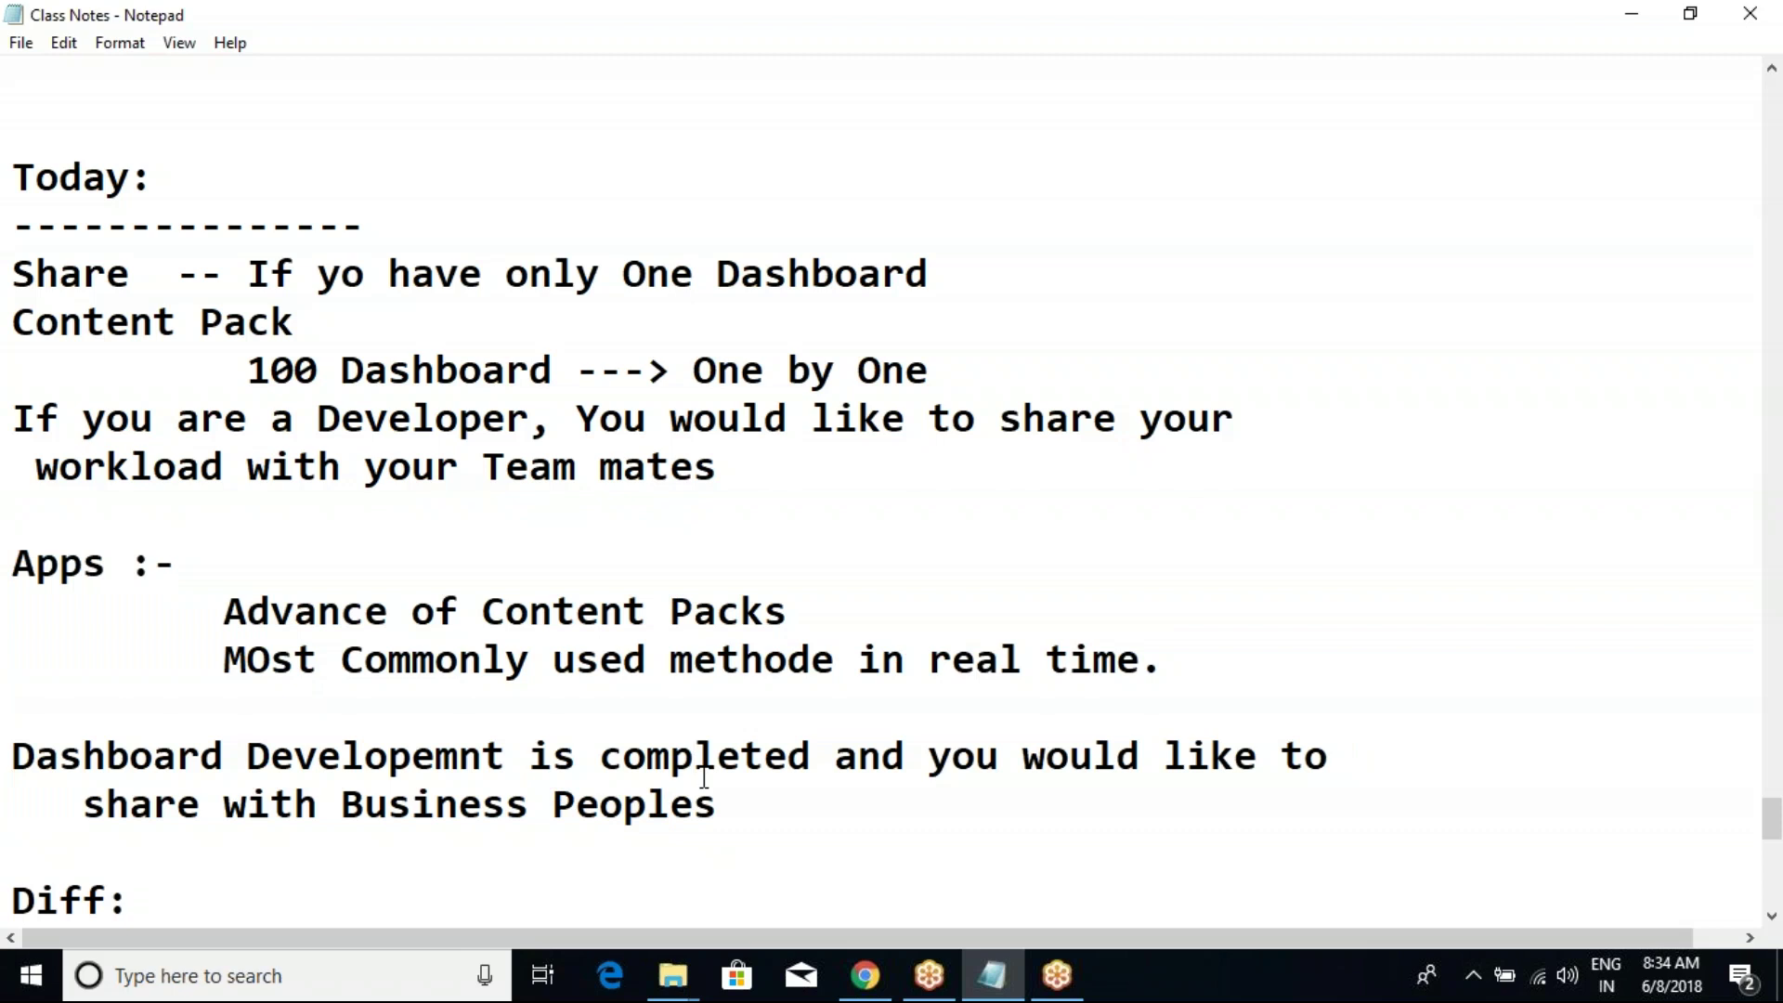
key("Up")
key("Up")
key("Up")
key("Up")
key("Home")
left_click(674, 780, "shift")
left_click(743, 806, "shift")
left_click(744, 806)
left_click(741, 468)
left_click(13, 279, "shift")
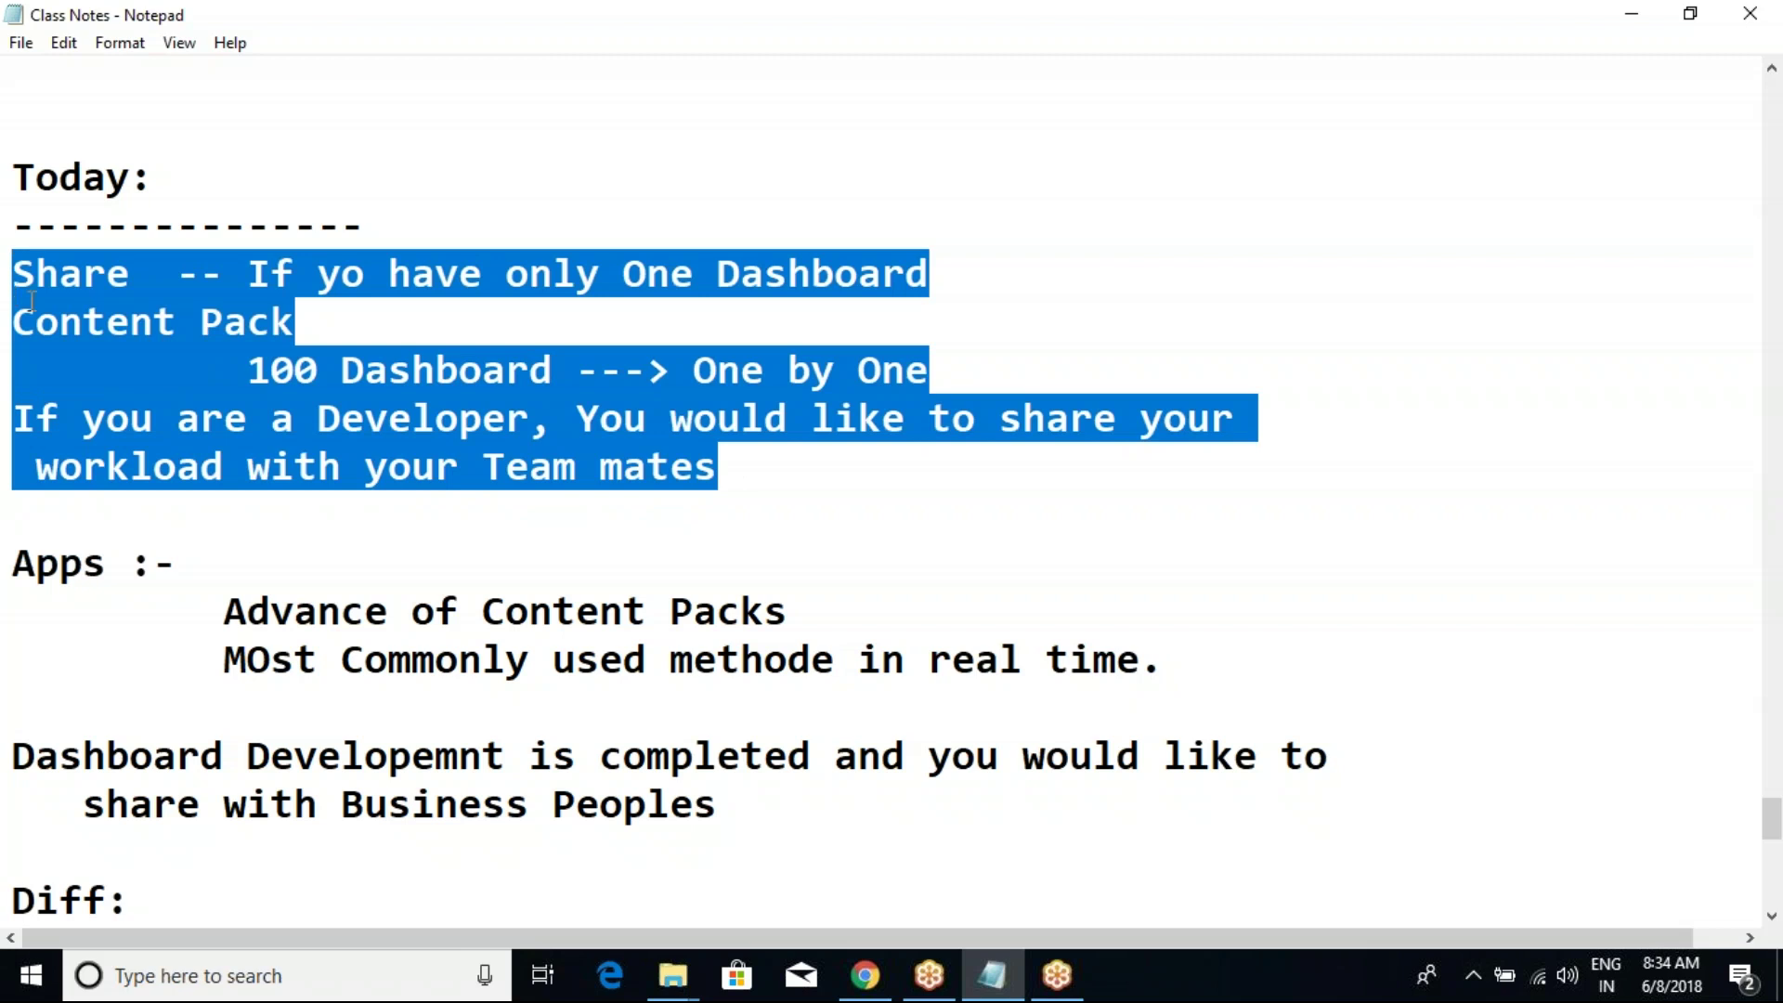
Step: Review the Share, Content Pack and Apps notes under Today by highlighting them individually and as one block, down to the Diff section
left_click(32, 302)
left_click(736, 475)
left_click(37, 277, "shift")
left_click(35, 278)
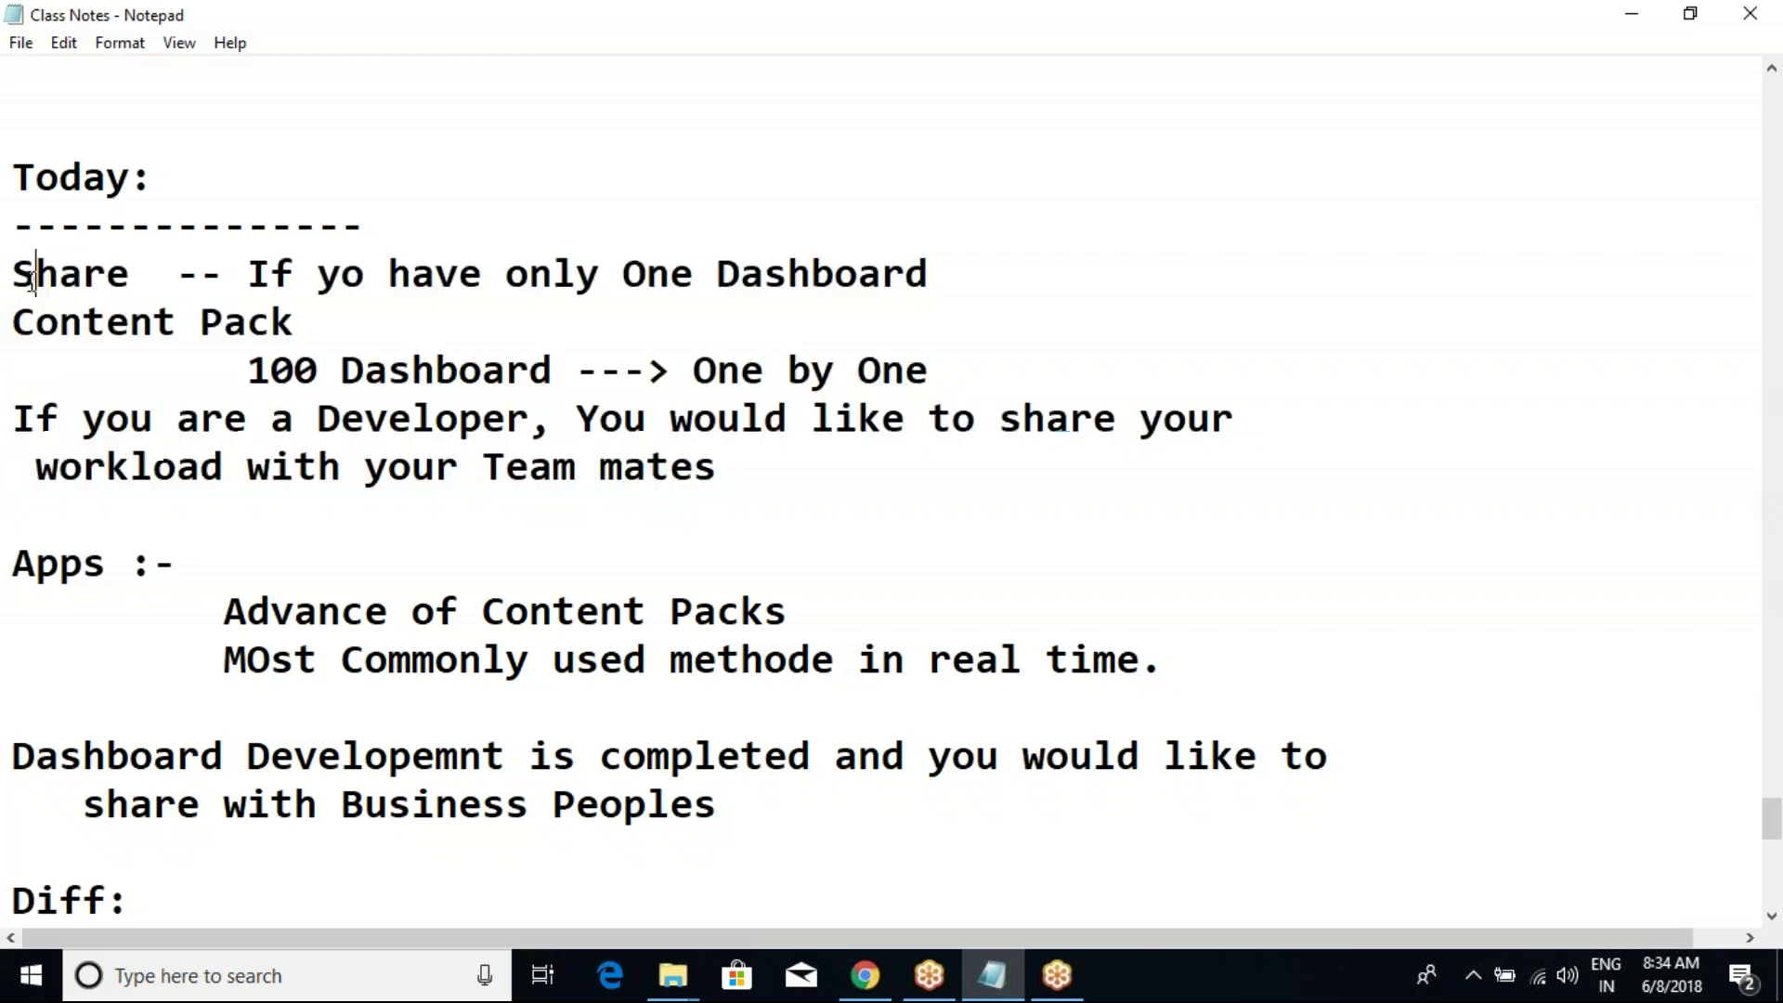
left_click_drag(13, 278, 135, 278)
left_click_drag(13, 324, 295, 427)
left_click(295, 428)
left_click_drag(13, 279, 148, 283)
left_click(174, 370)
left_click_drag(15, 324, 748, 507)
left_click(748, 507)
left_click_drag(768, 824, 11, 279)
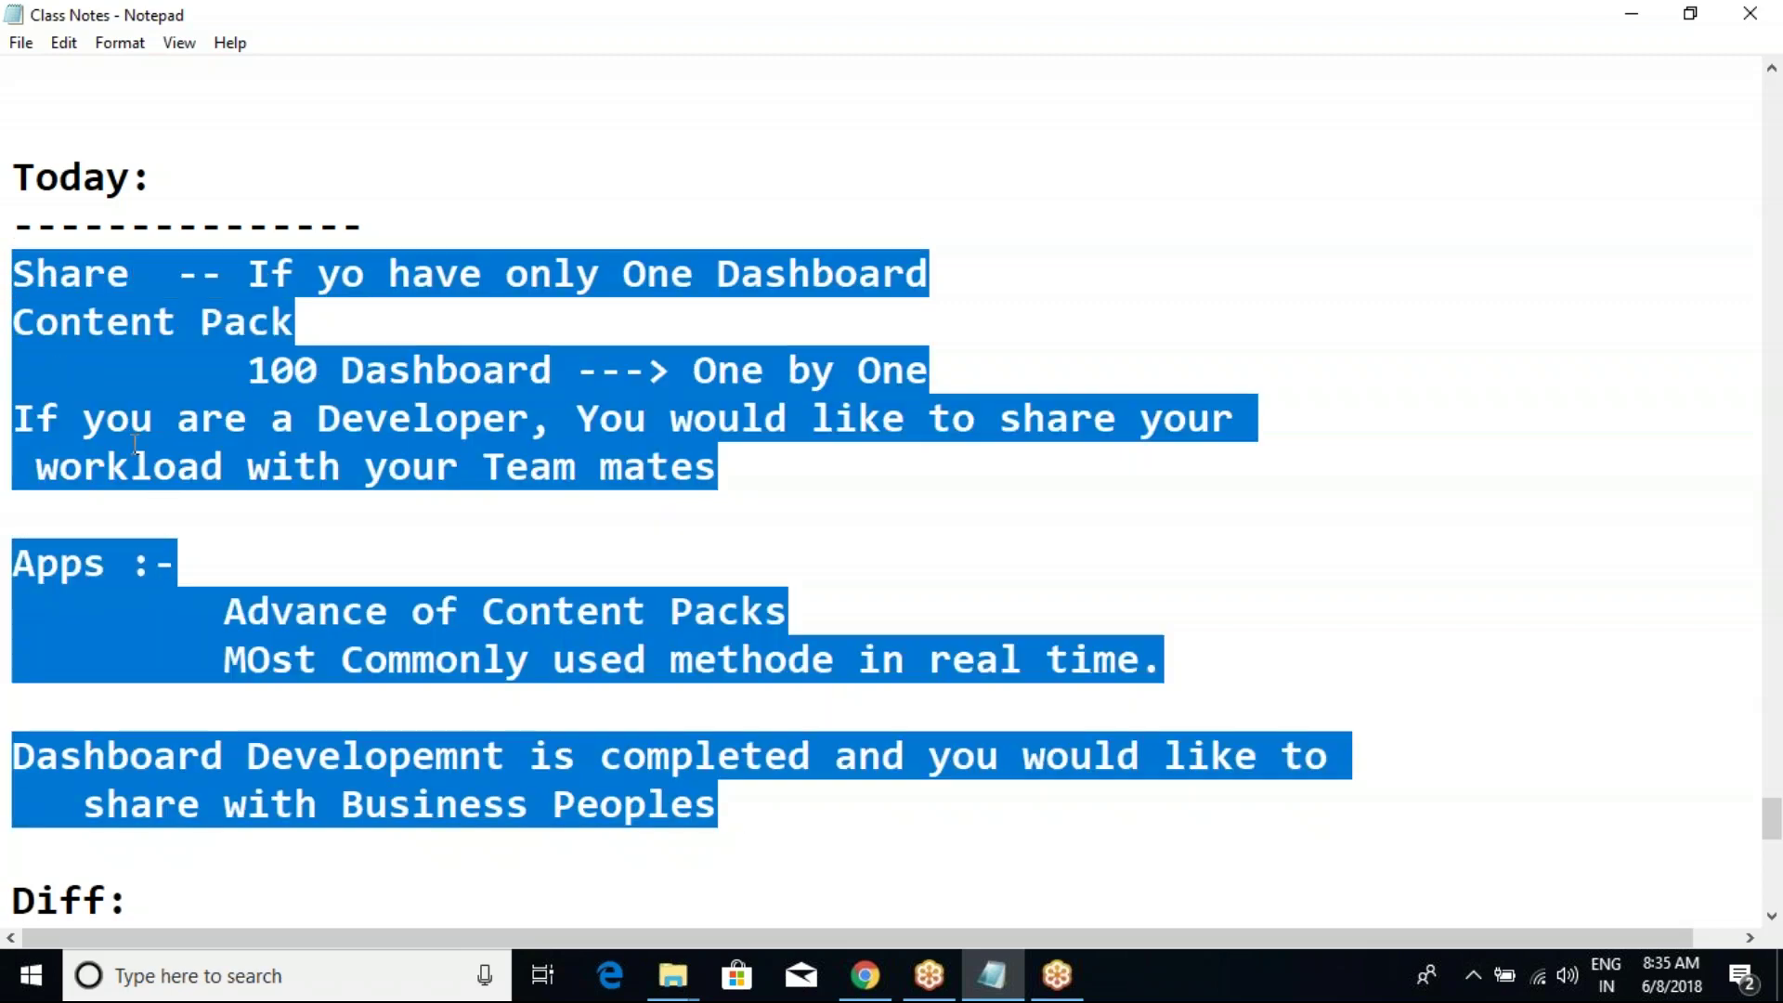
scroll(142, 452, "down", 2)
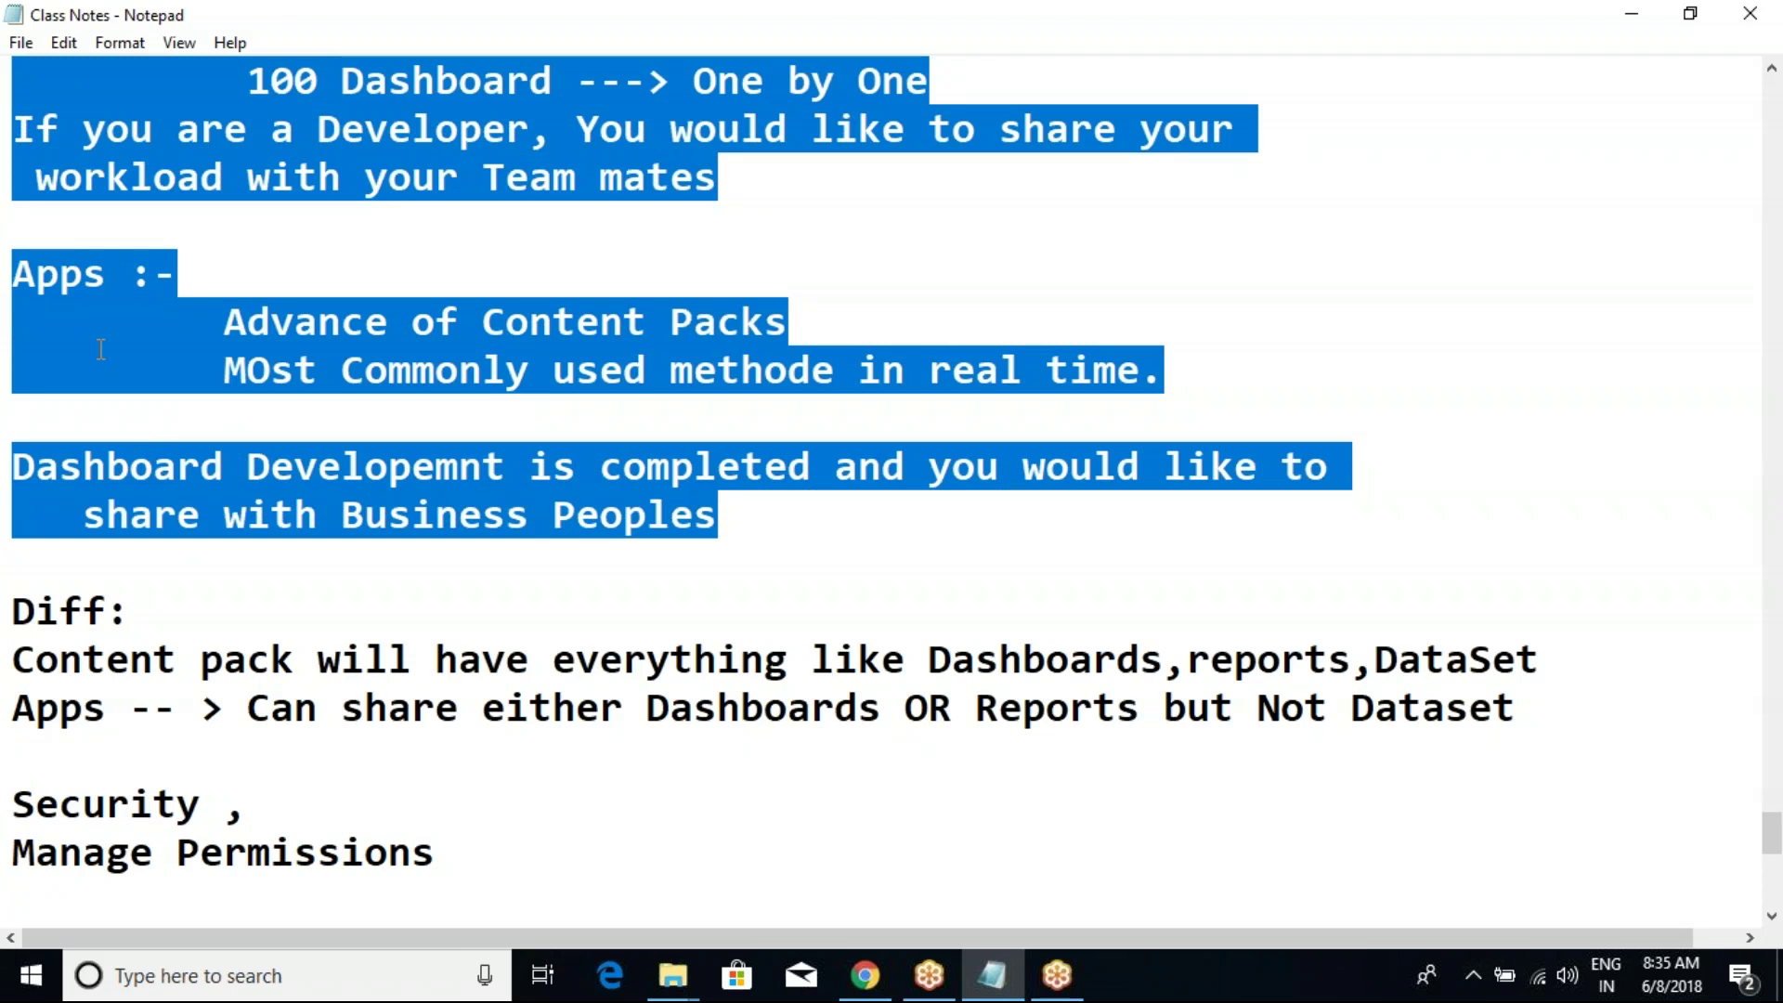
left_click(73, 408)
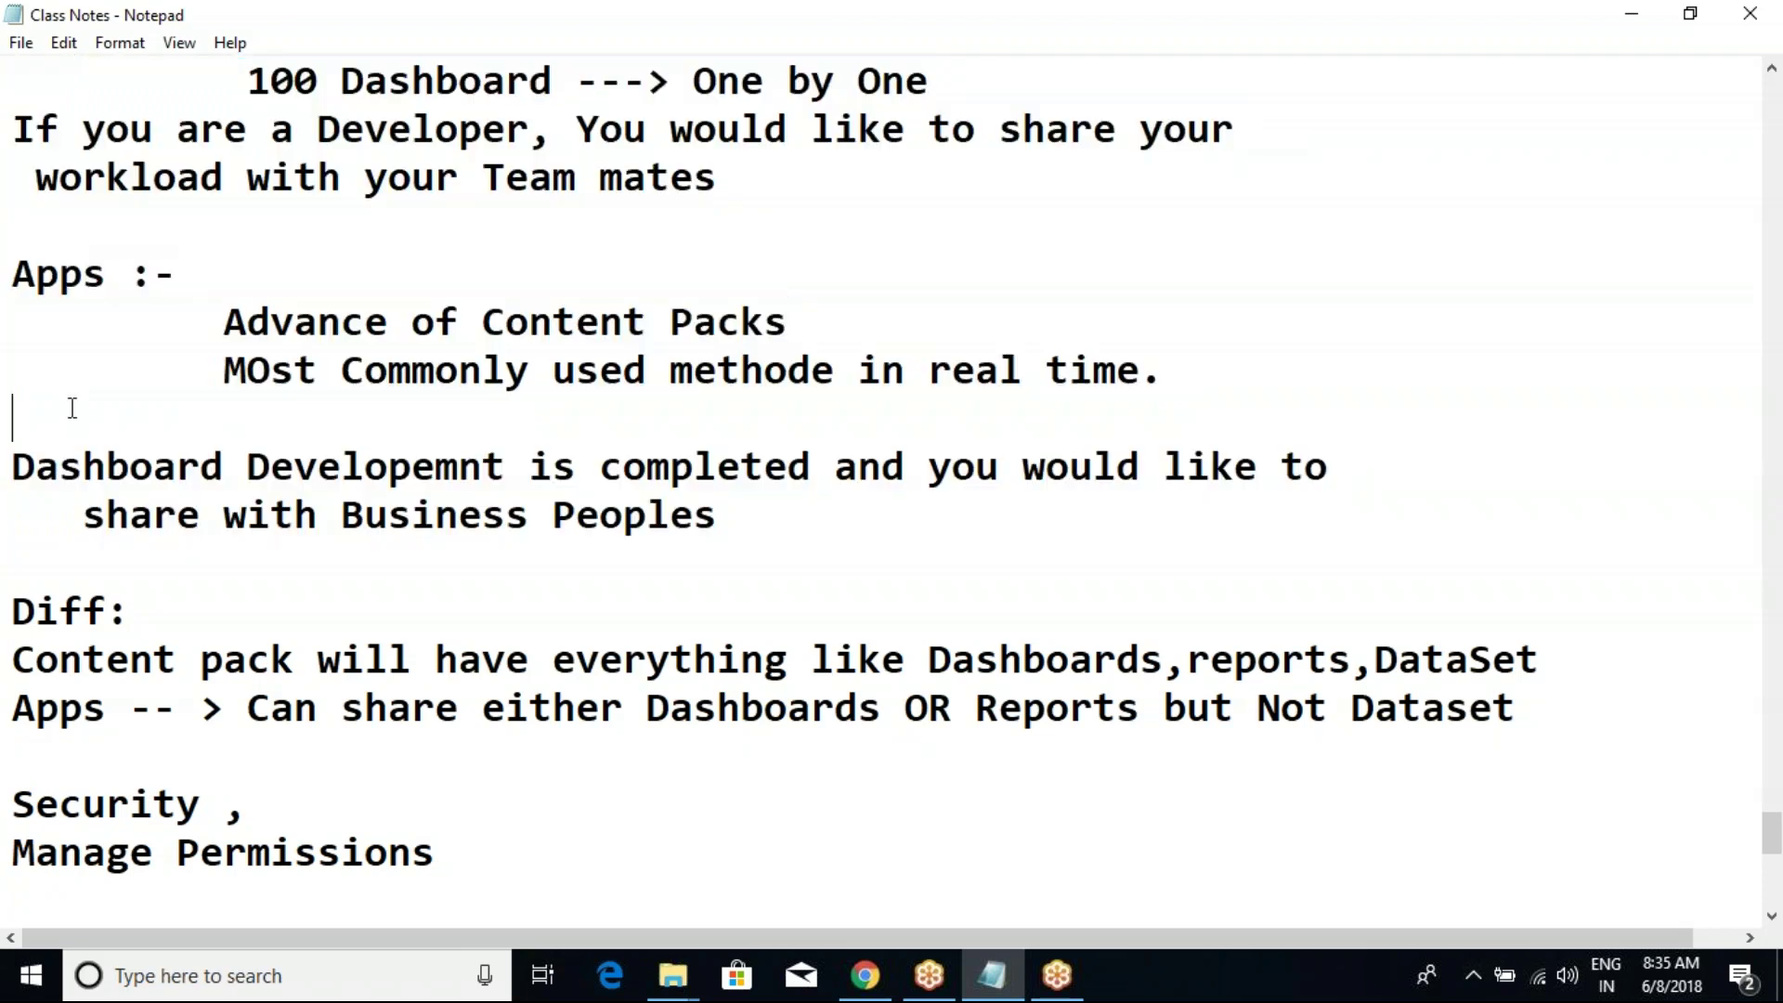
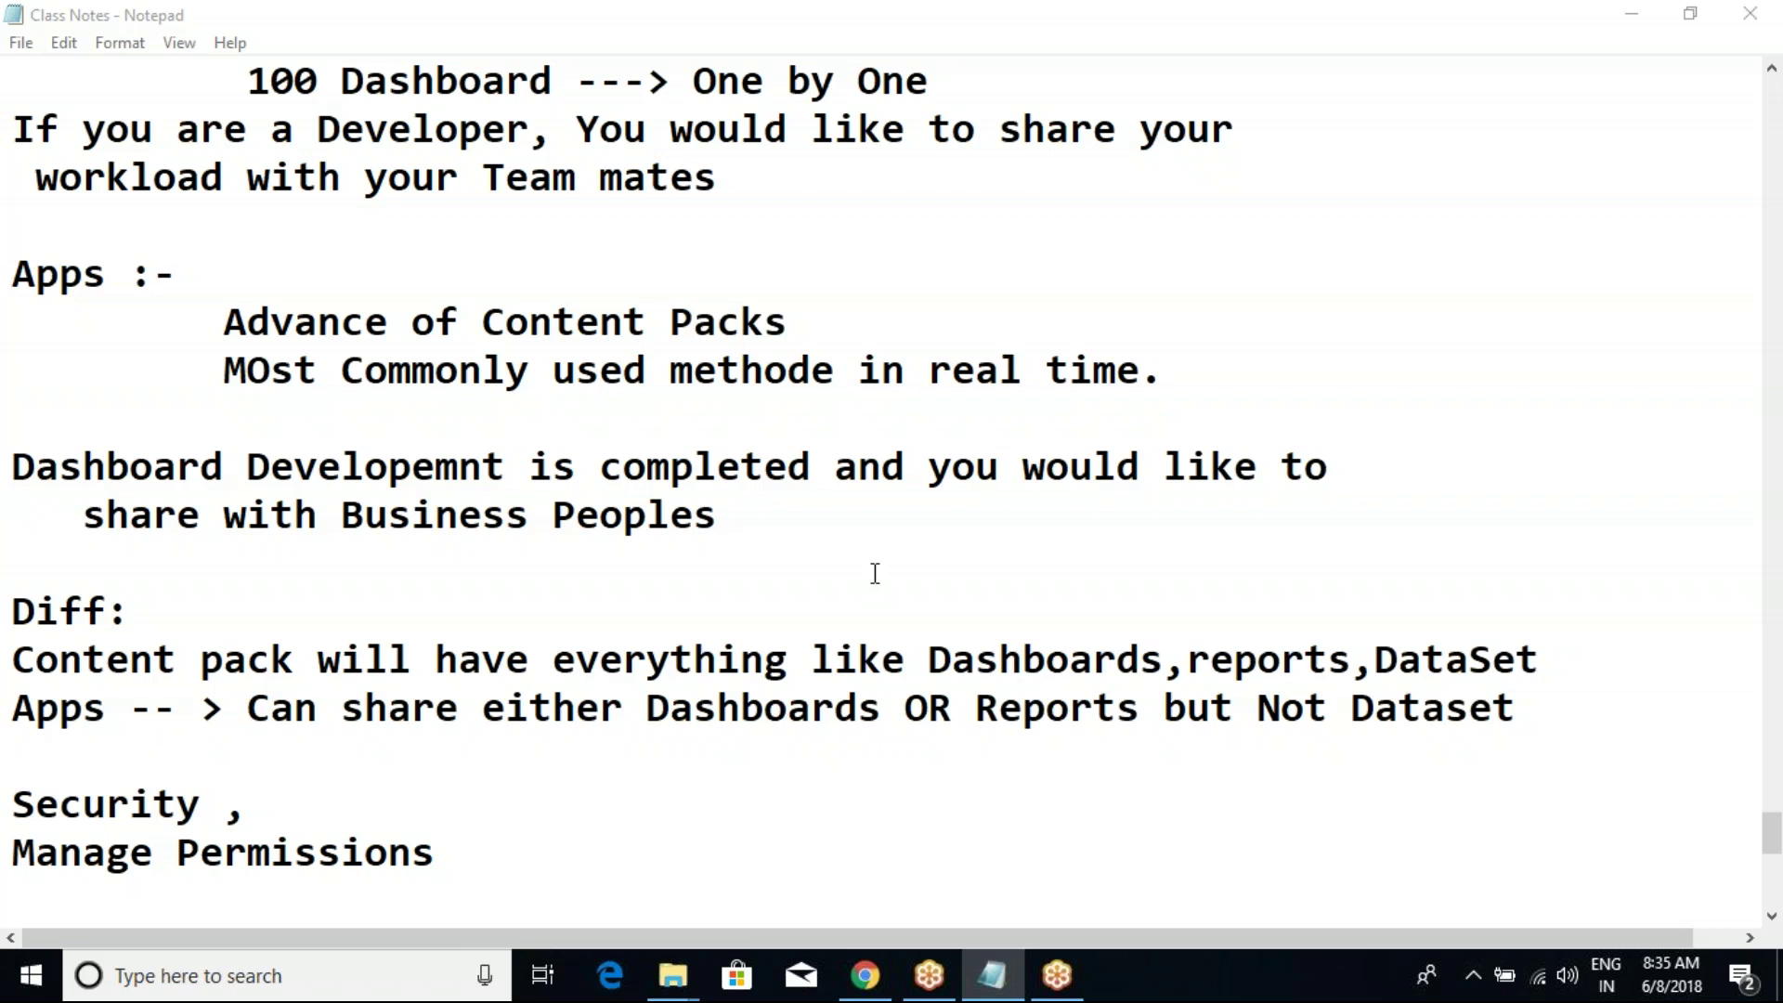
left_click(683, 405)
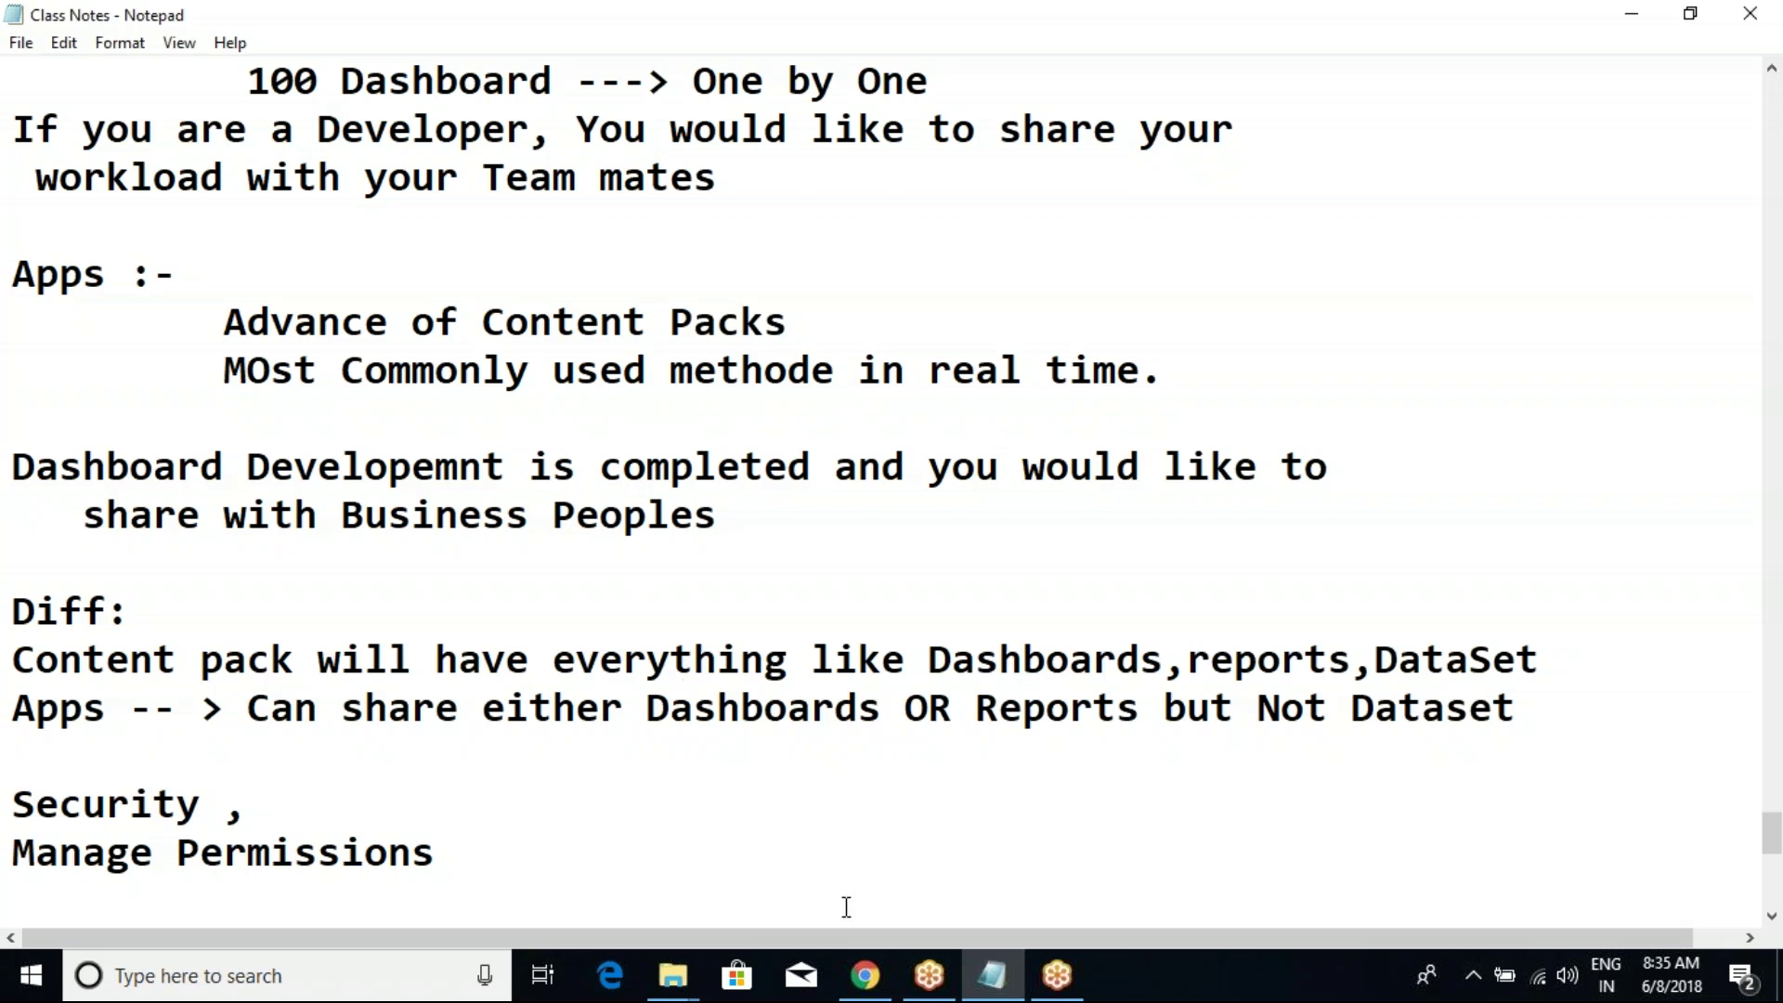
Step: Switch to Power BI in Chrome and examine the admin portal's capacity settings for Power BI Premium and Power BI Embedded
left_click(864, 976)
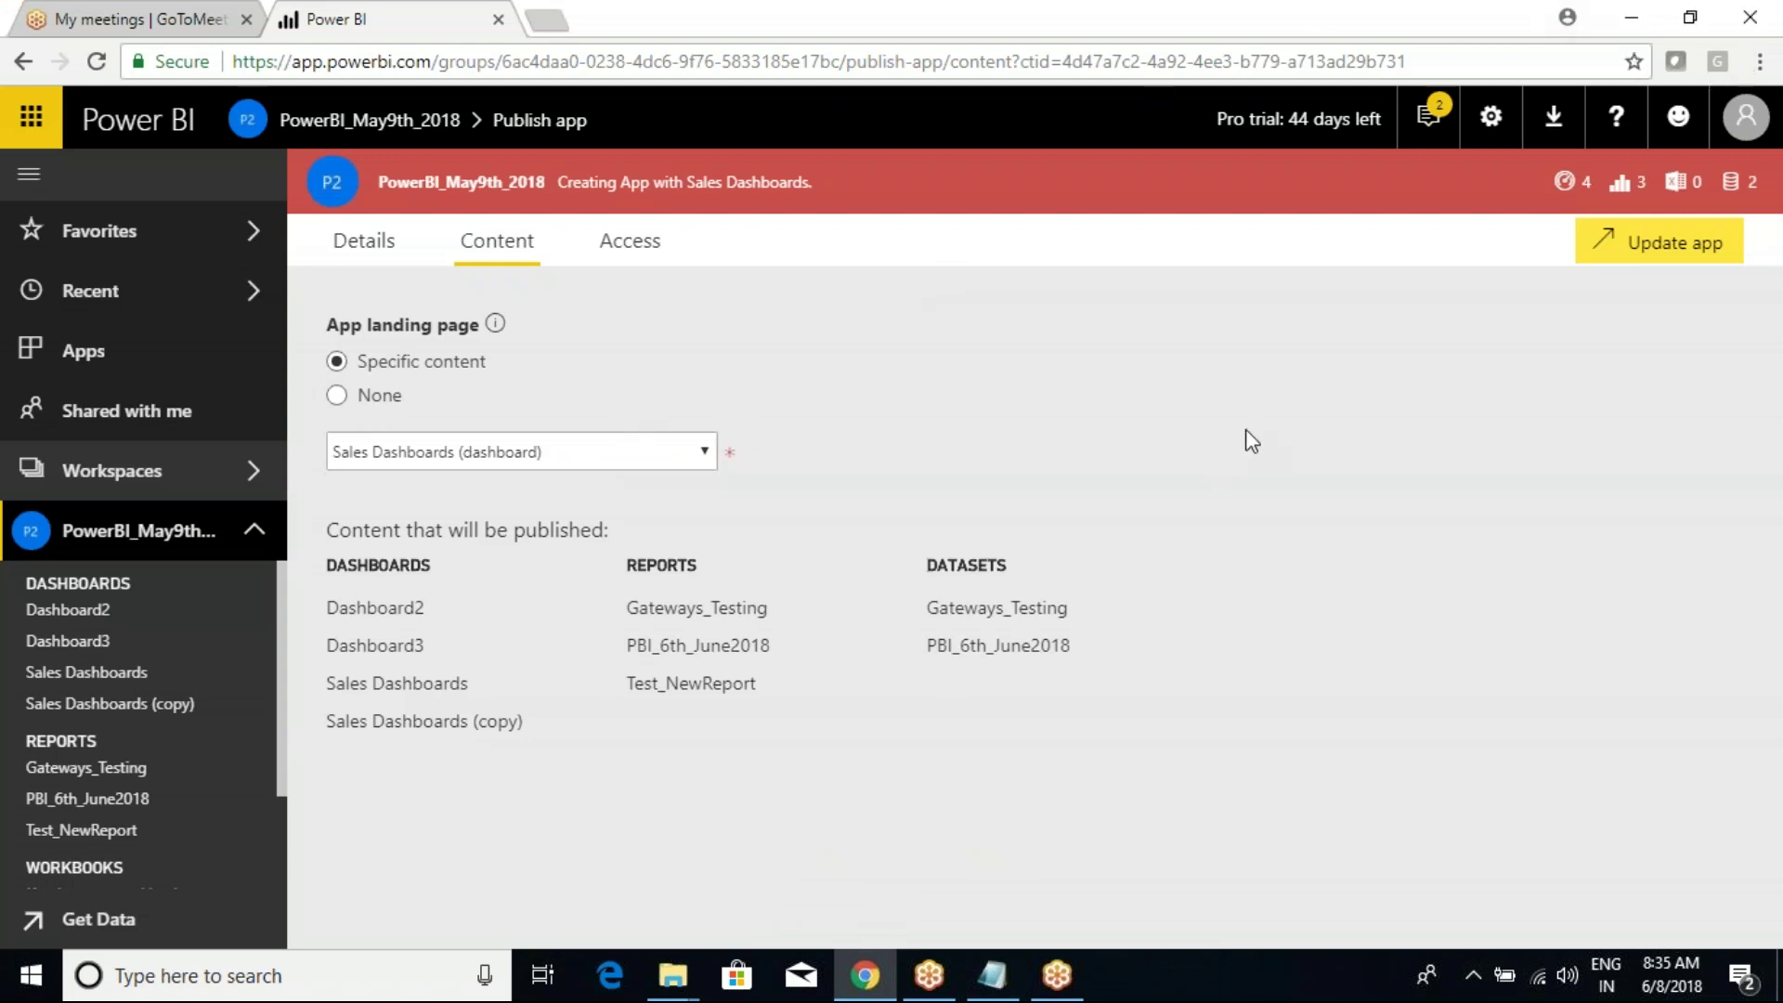
left_click(1490, 116)
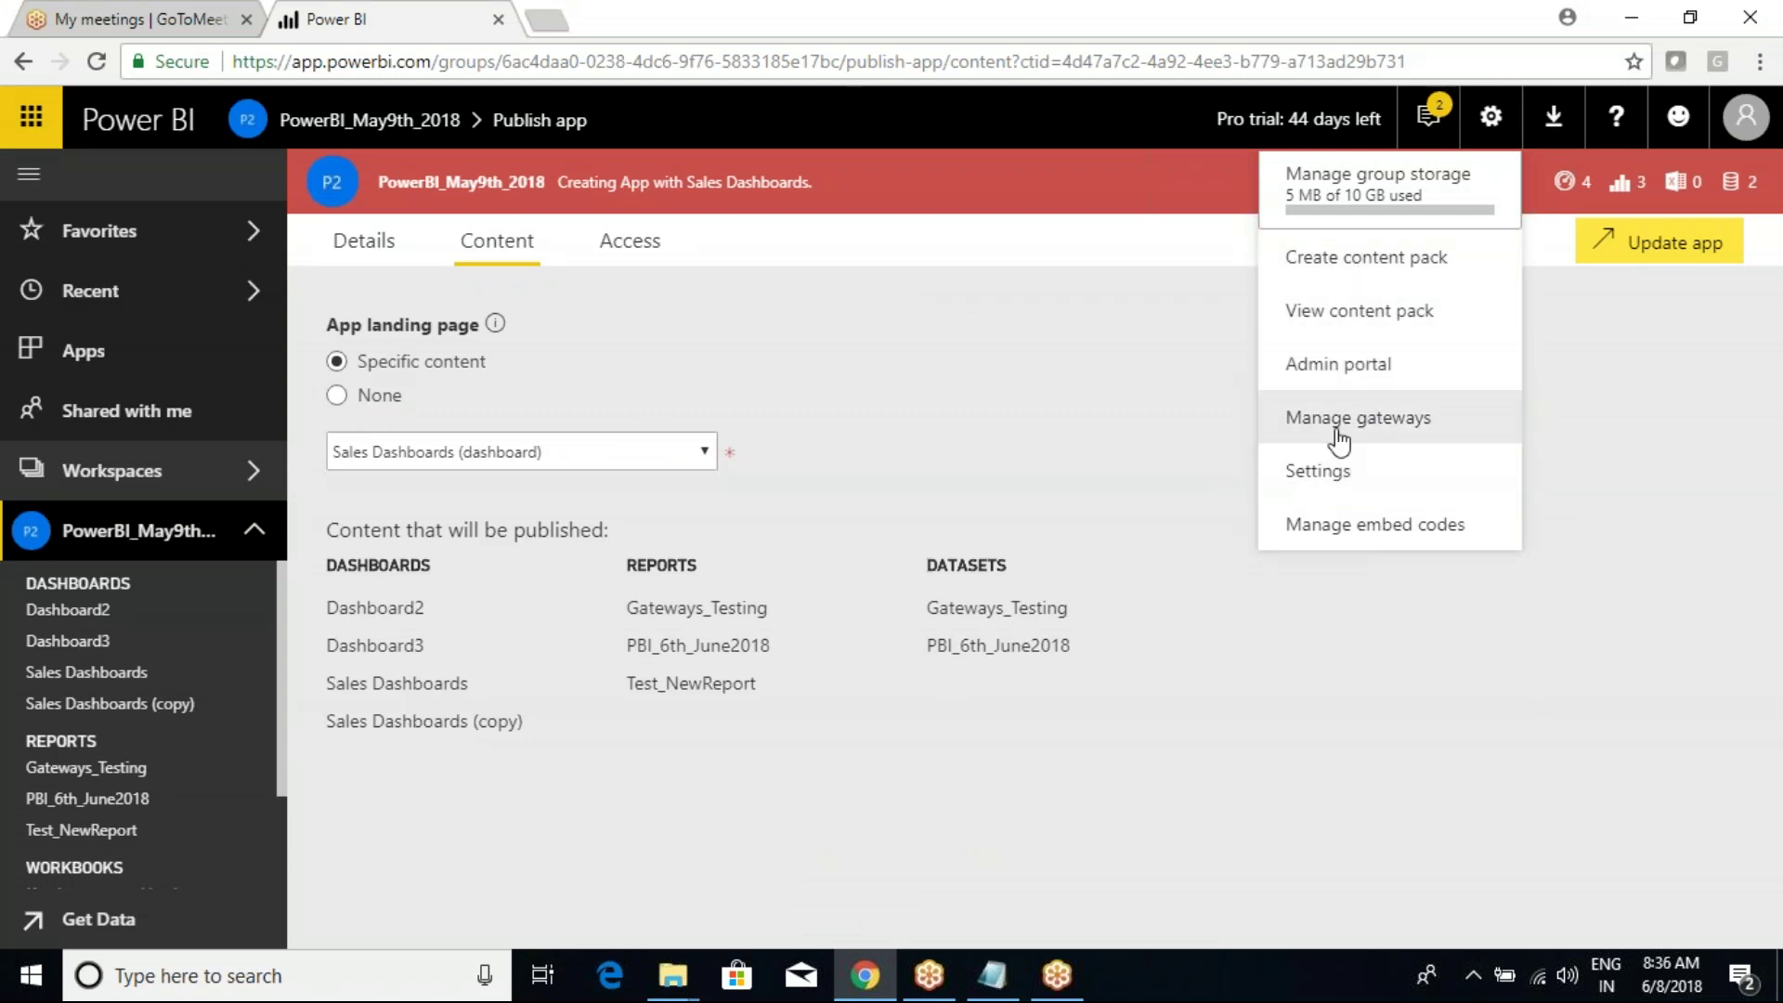
left_click(1334, 367)
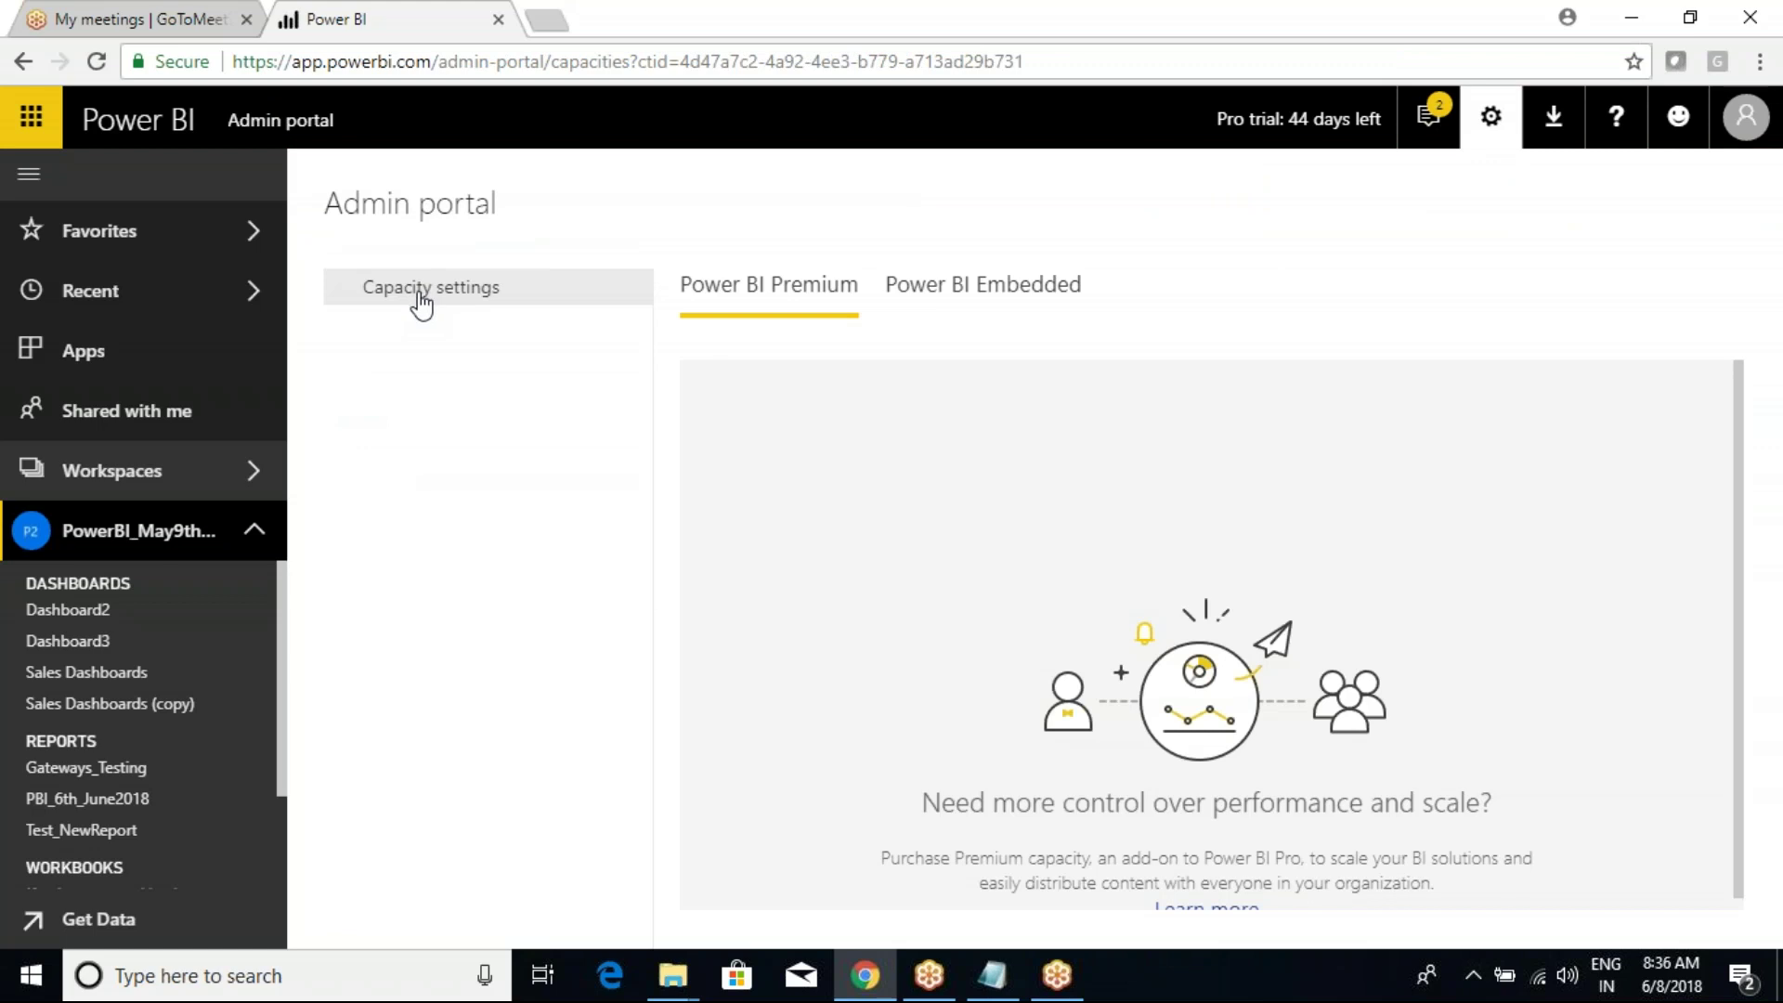
left_click(939, 294)
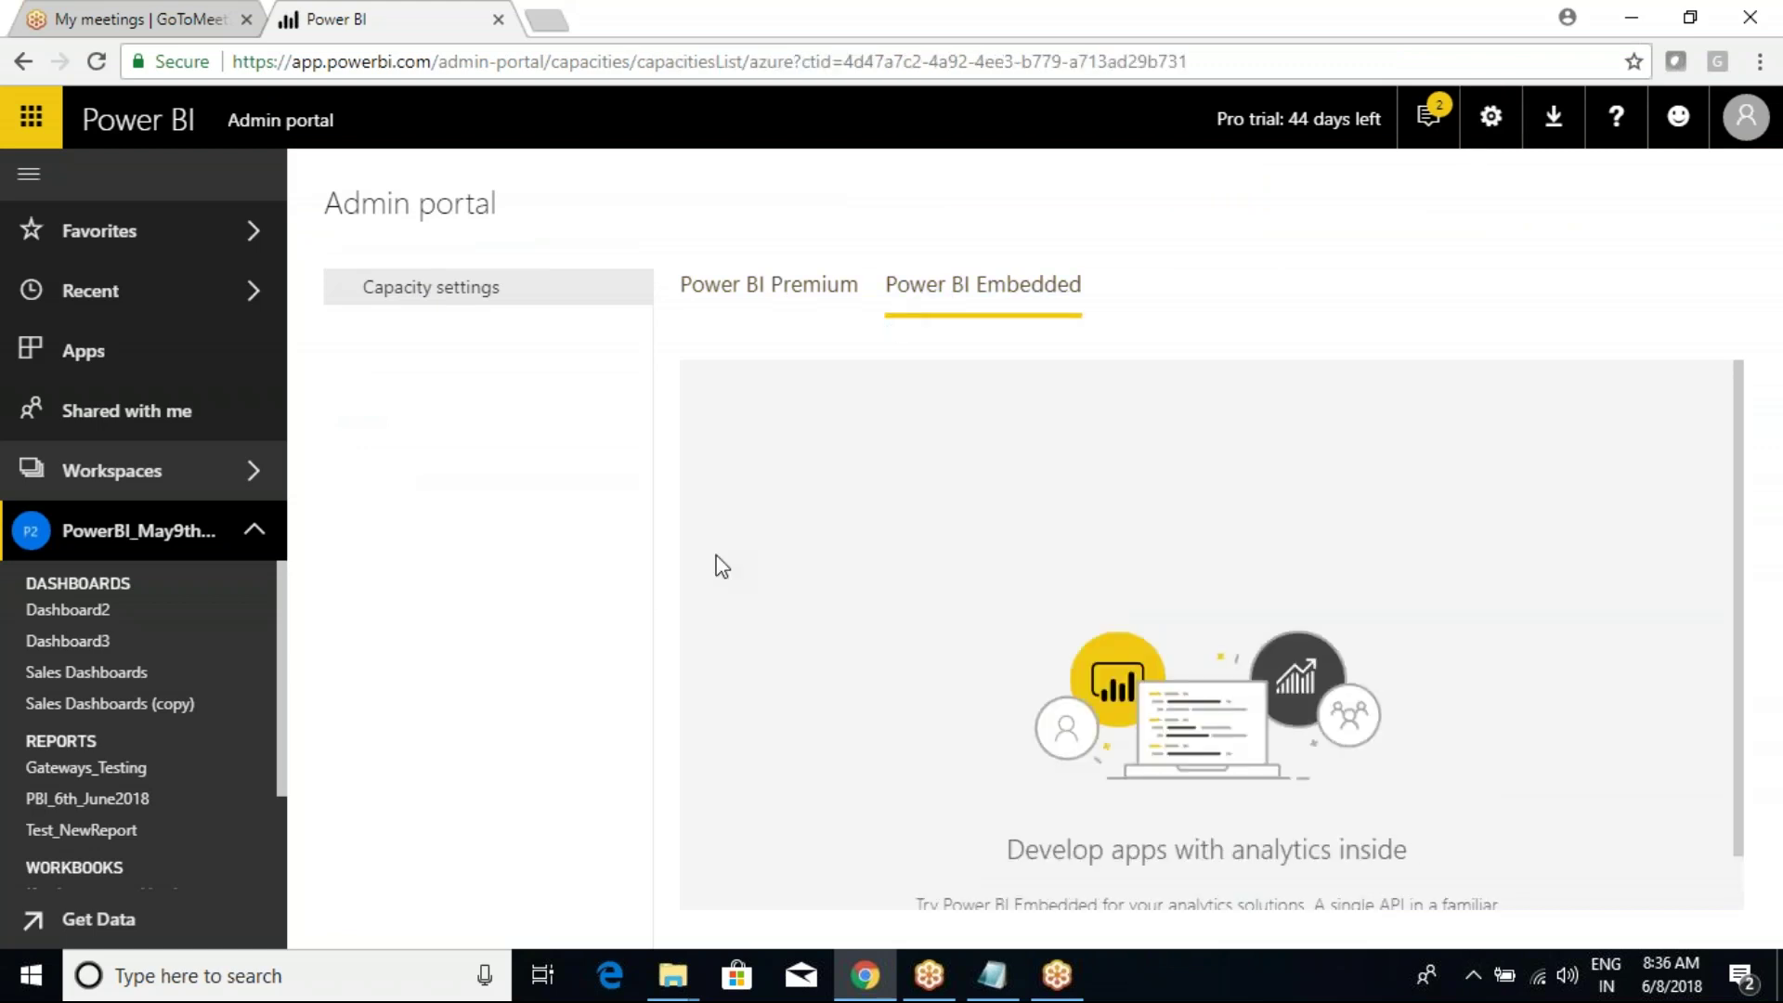
left_click(720, 295)
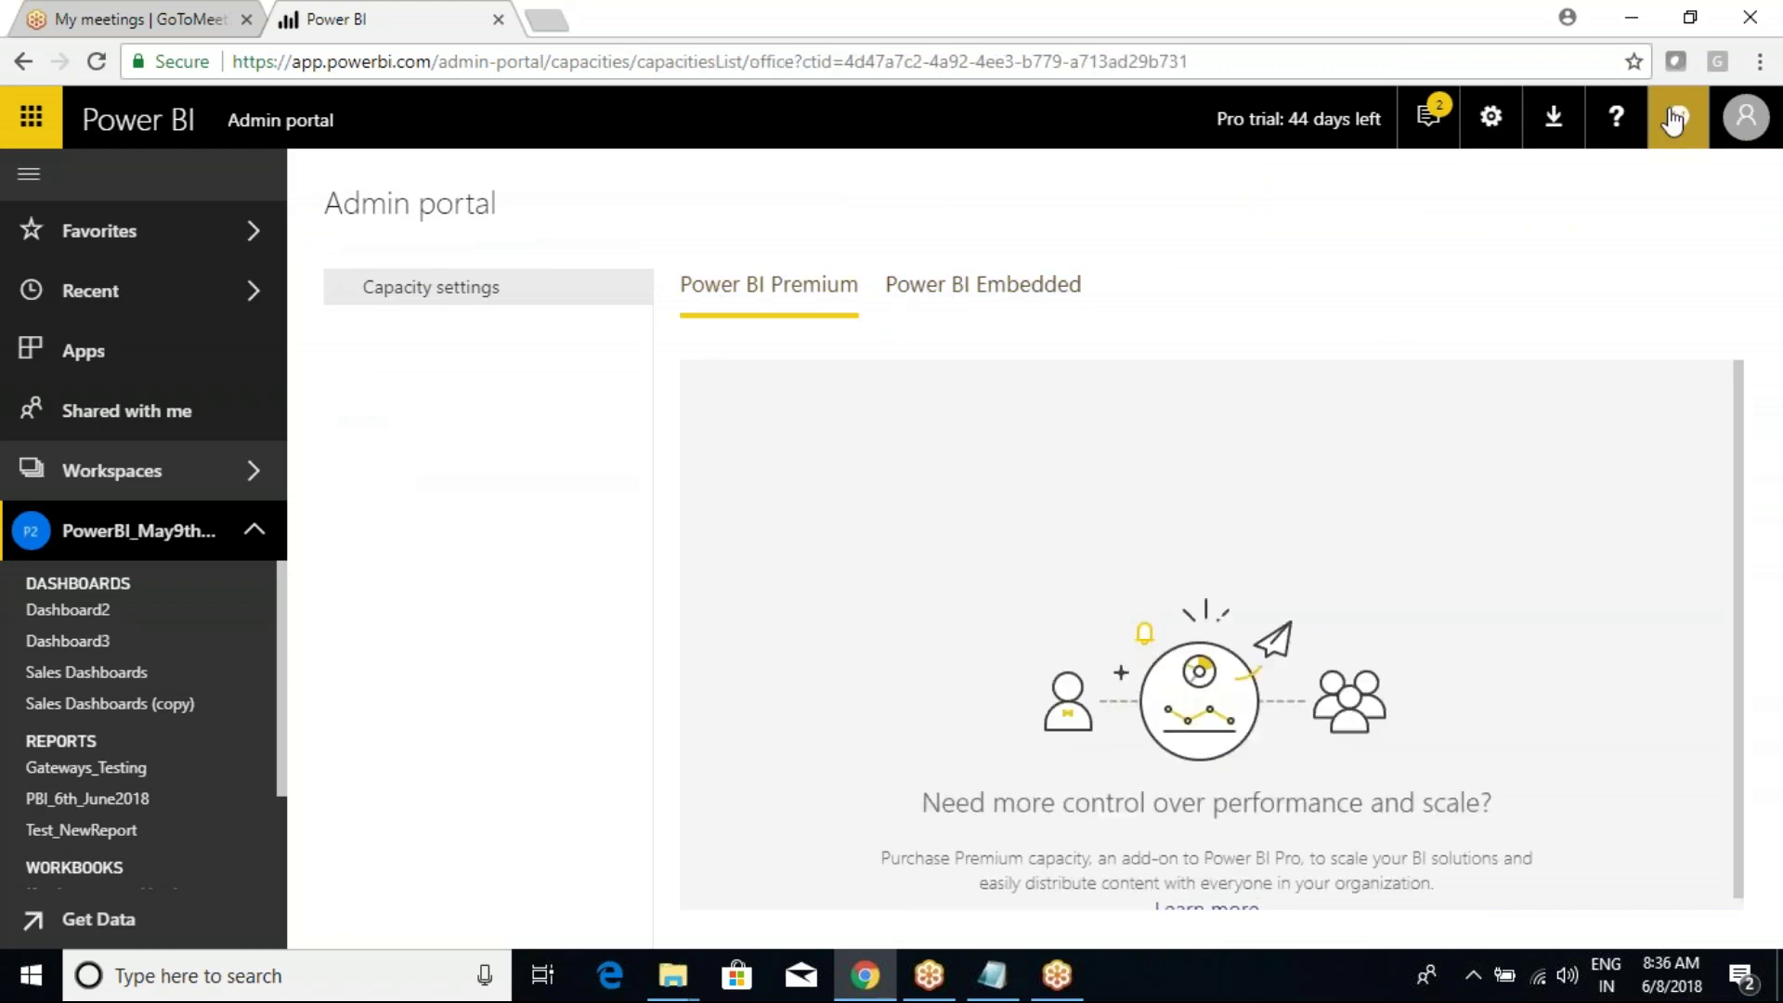
Step: Leave the admin portal and open the PowerBI_May9th_2018 app workspace
left_click(1487, 113)
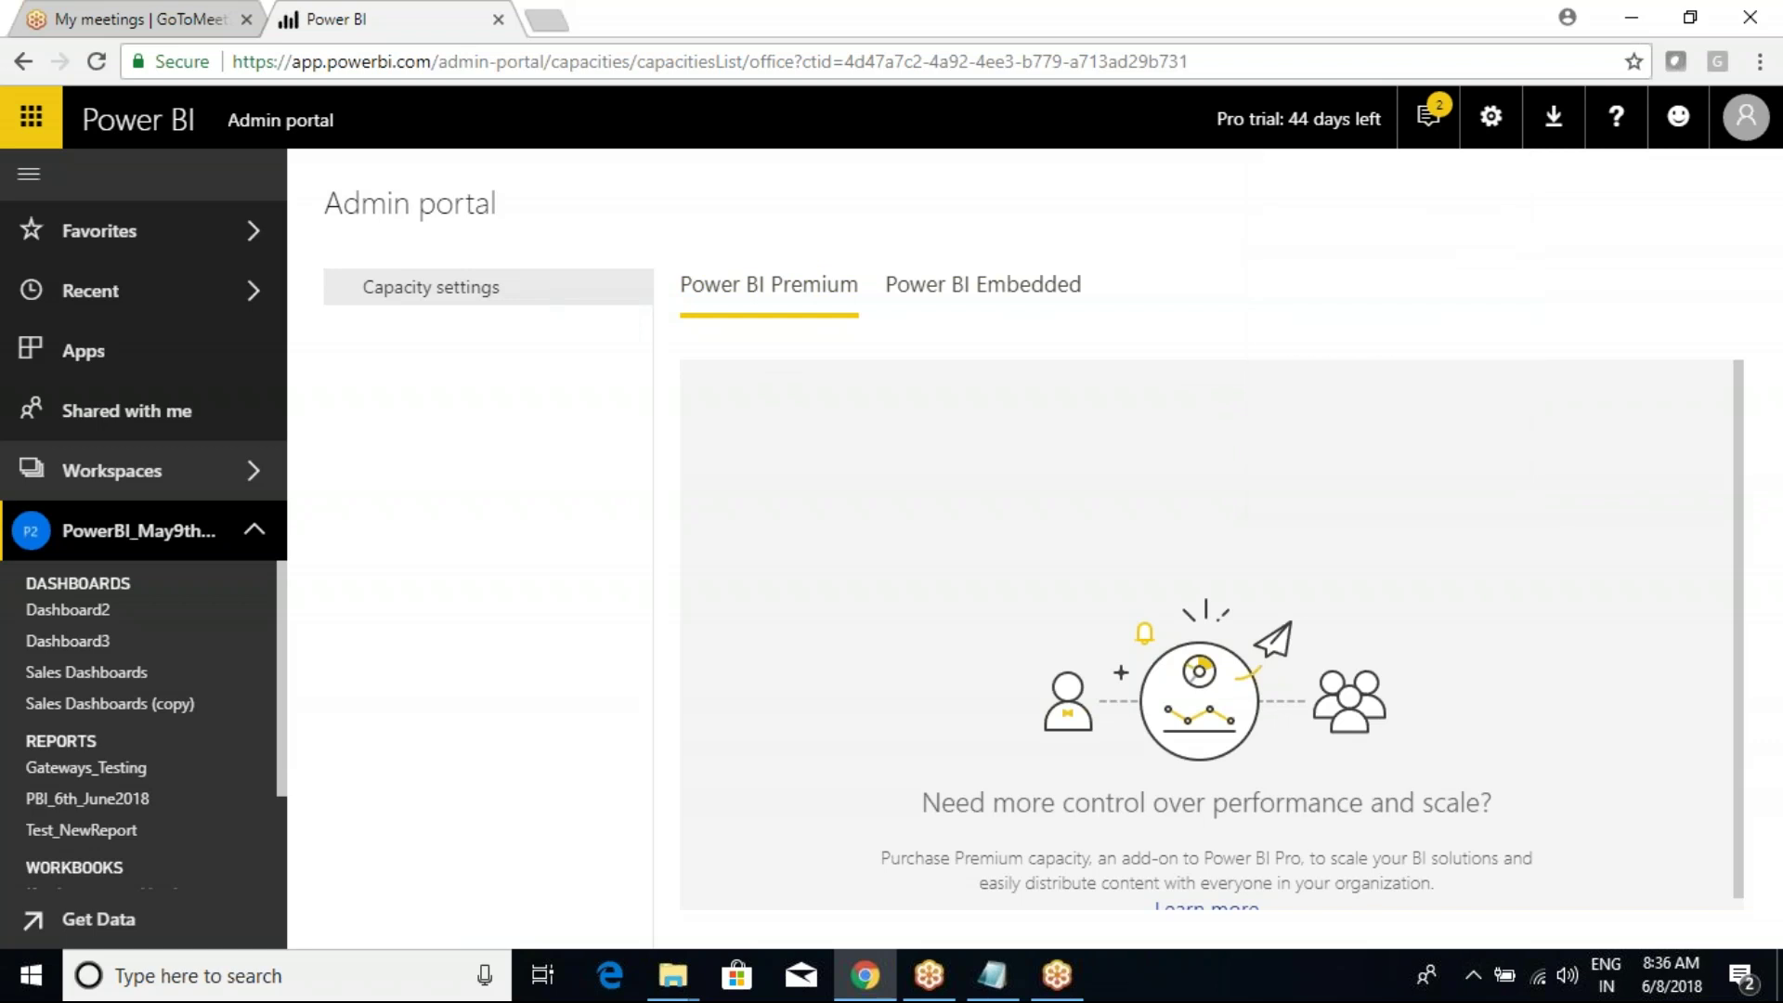
left_click(1334, 477)
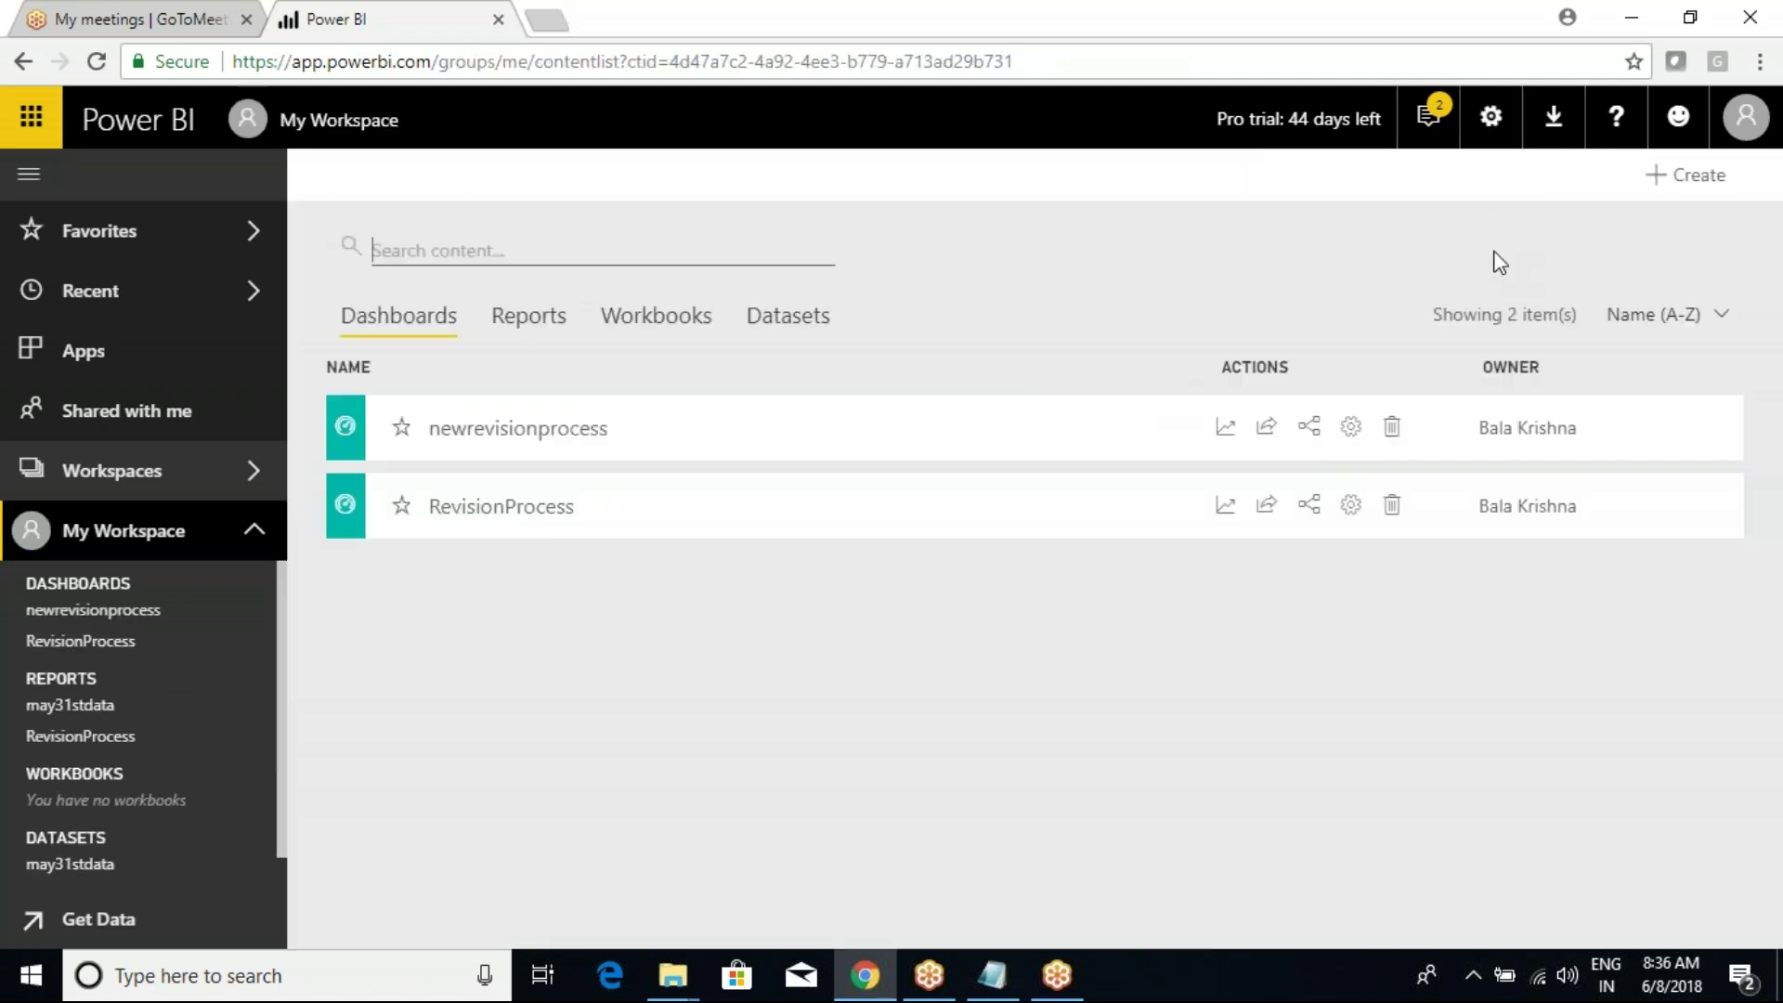
left_click(262, 471)
left_click(954, 617)
left_click(251, 475)
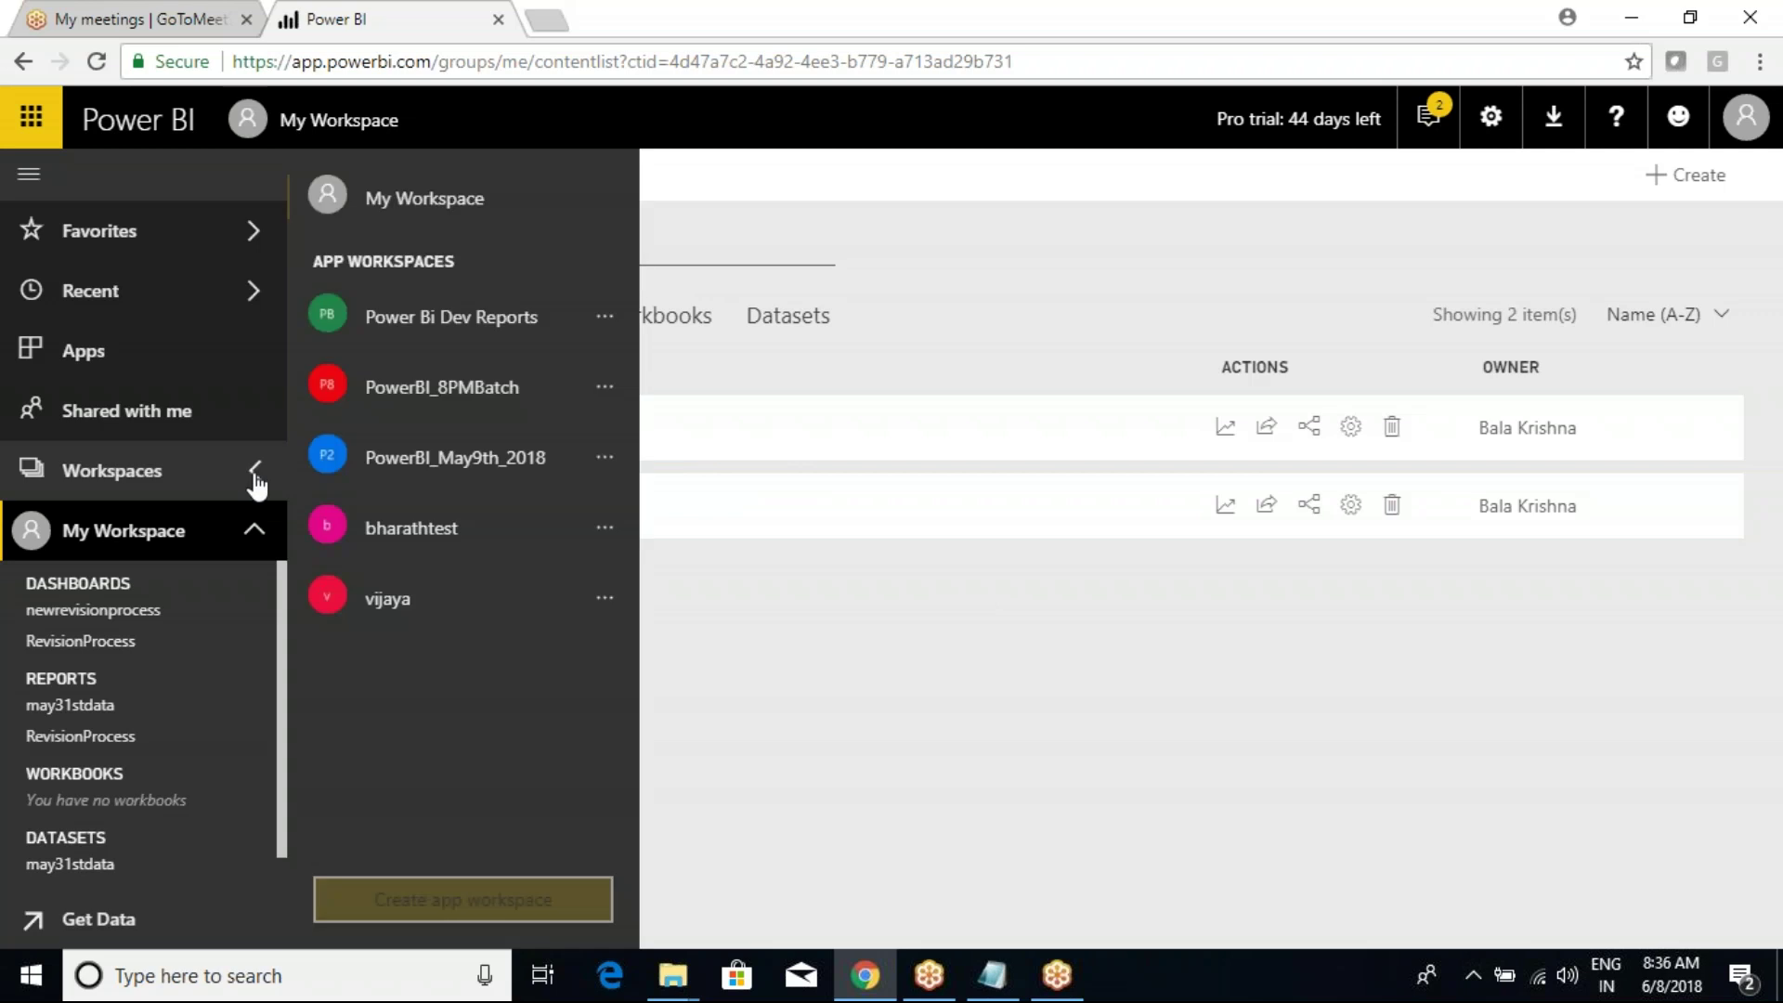
left_click(431, 459)
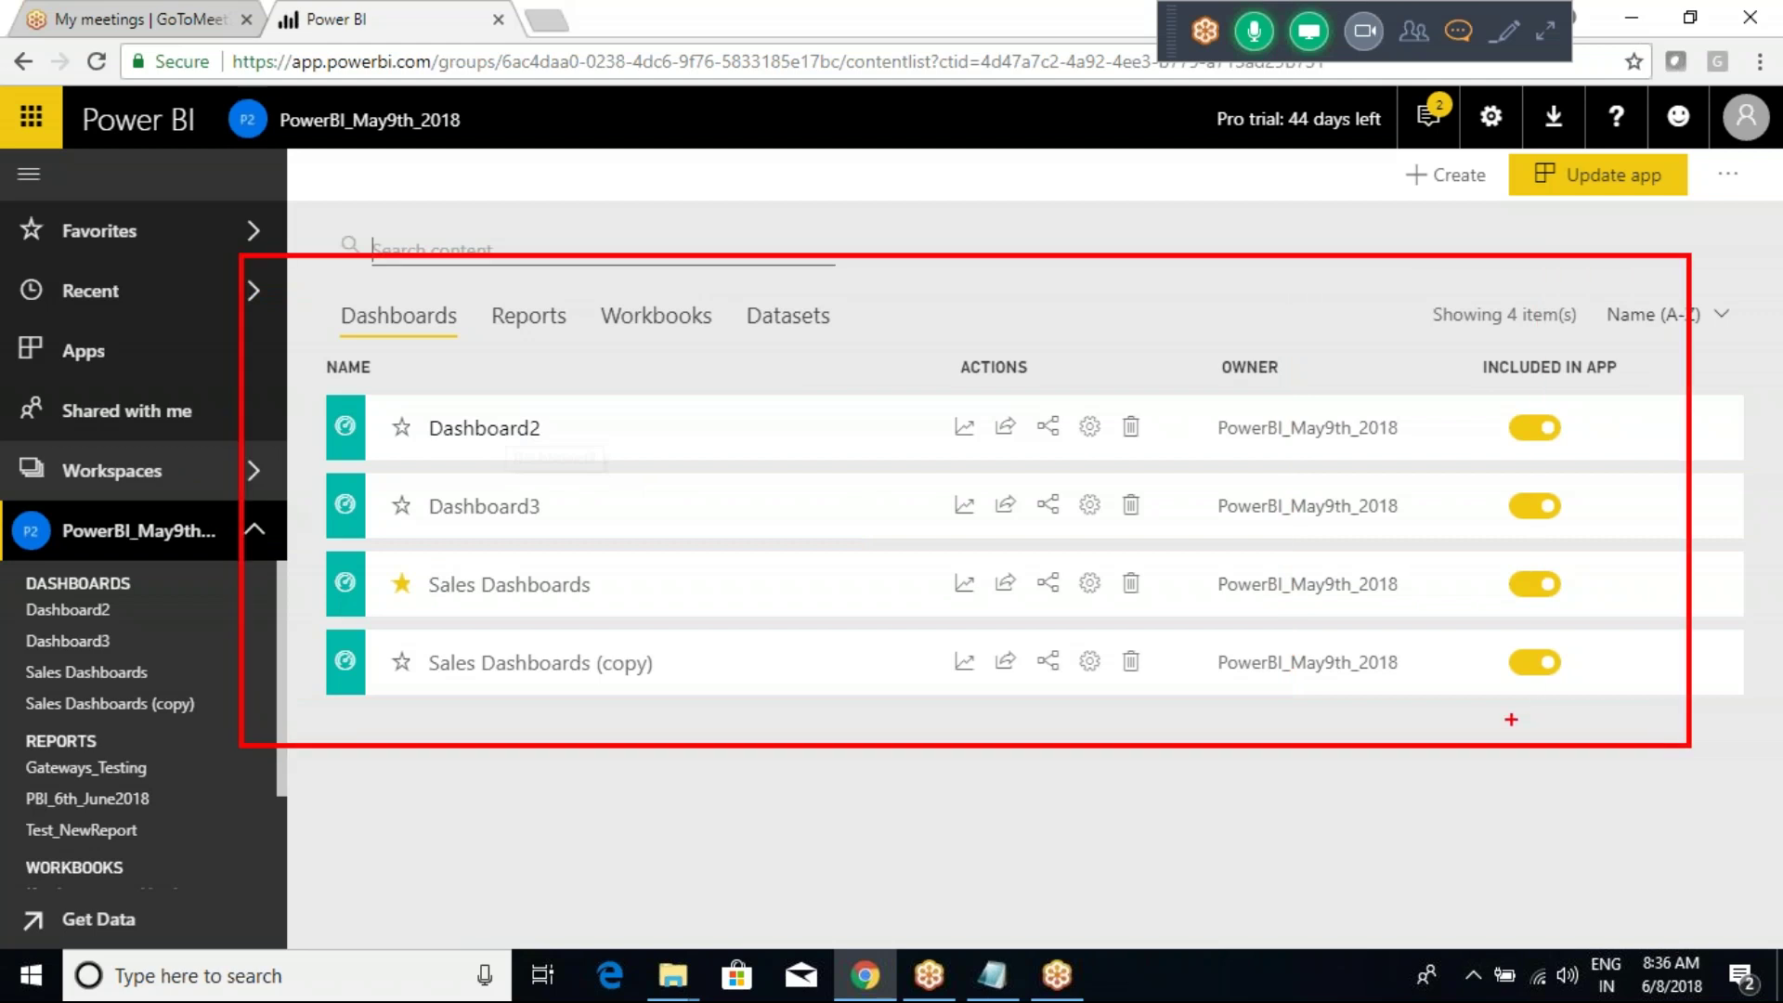
Step: Examine the workspace's general settings for privacy, language, closing the account, developer visuals and ArcGIS Maps for Power BI
left_click(1491, 121)
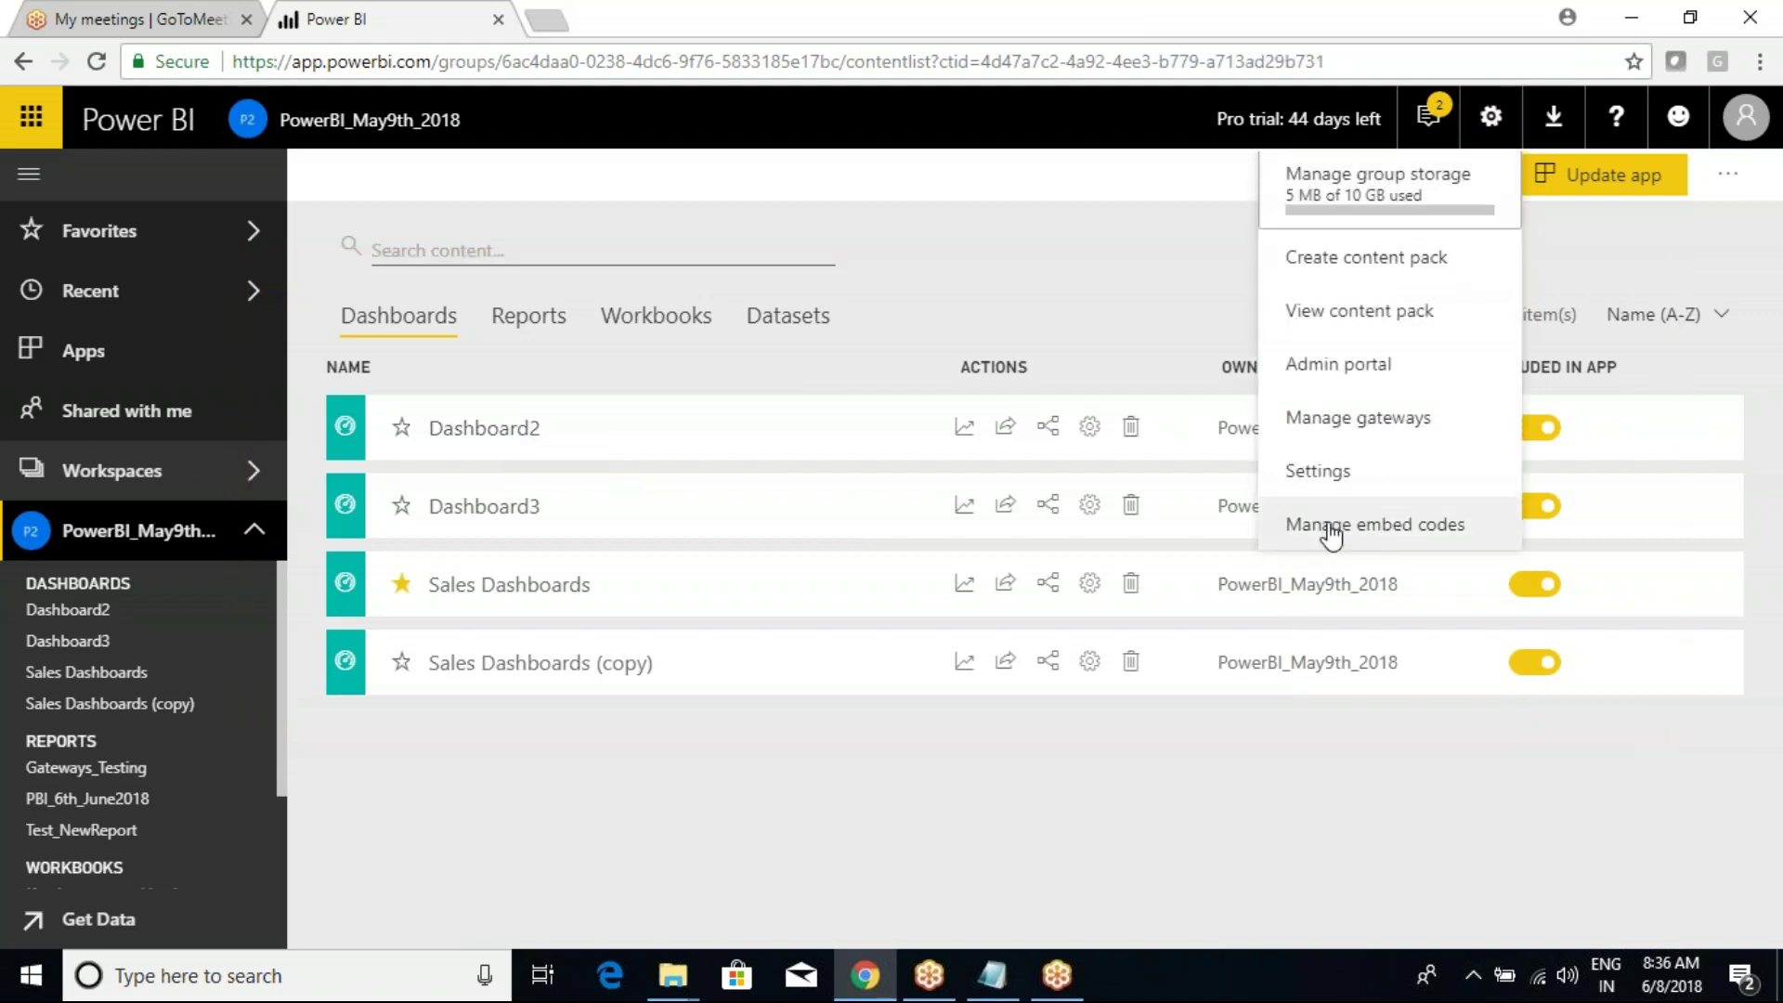
left_click(1311, 475)
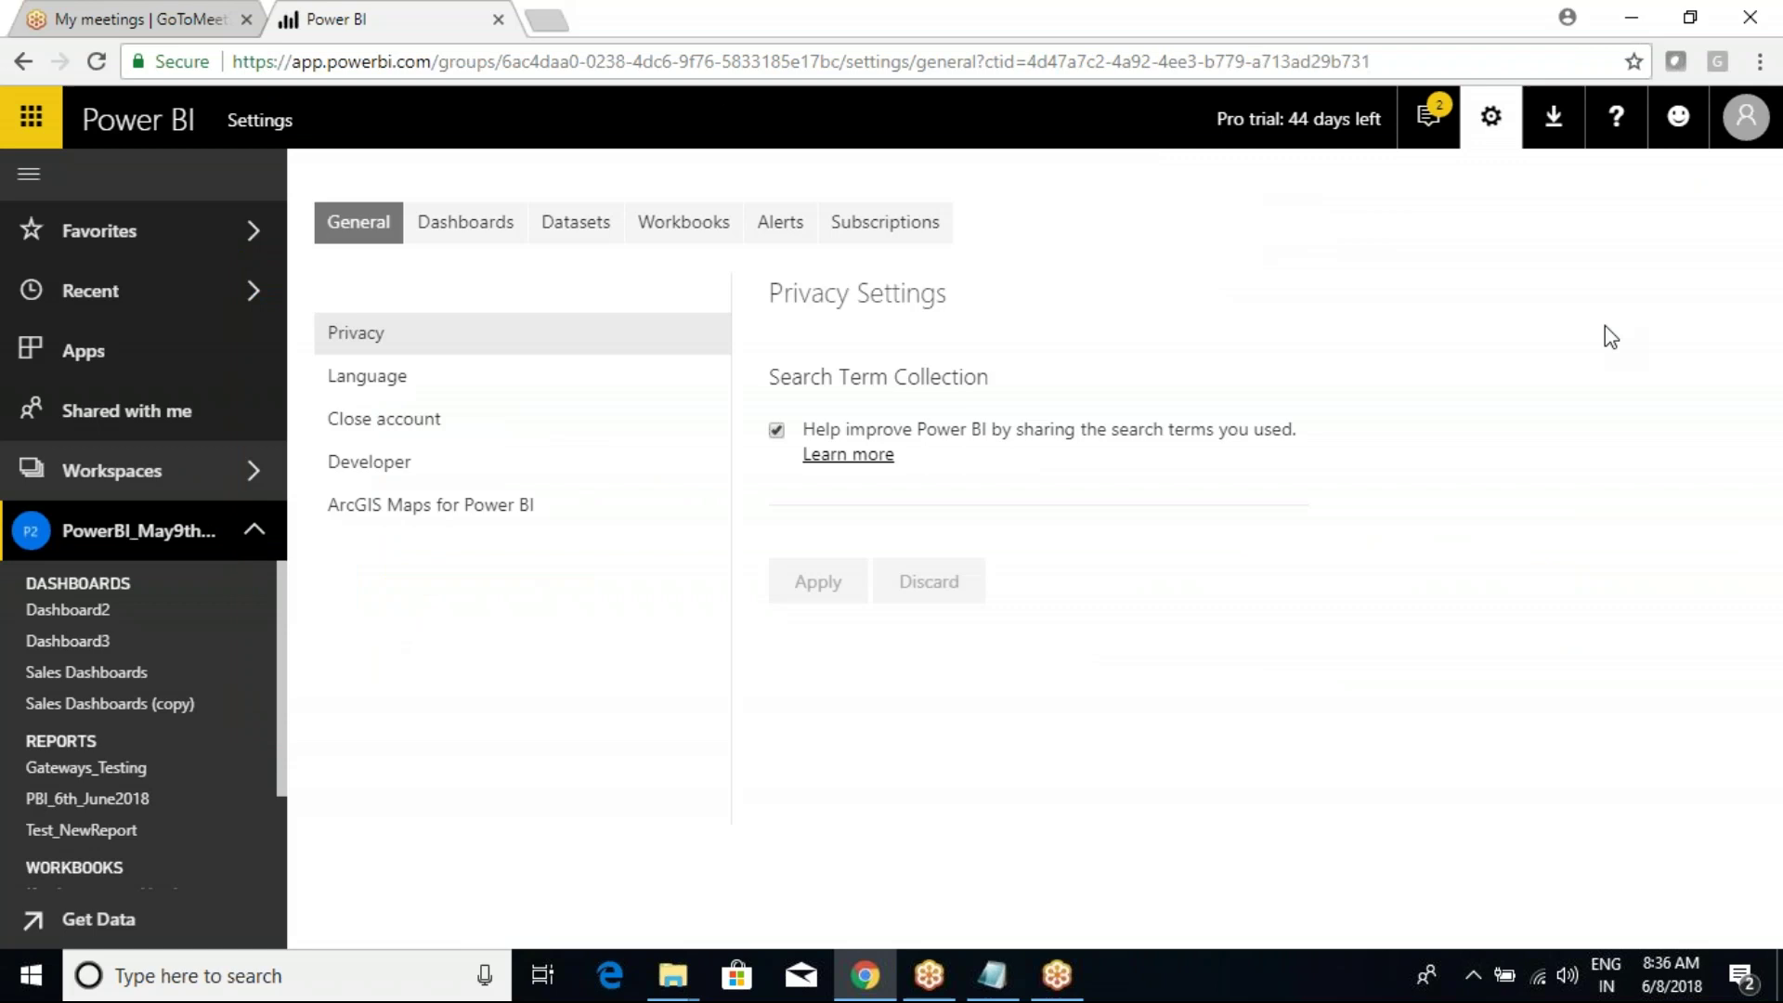
left_click(1498, 142)
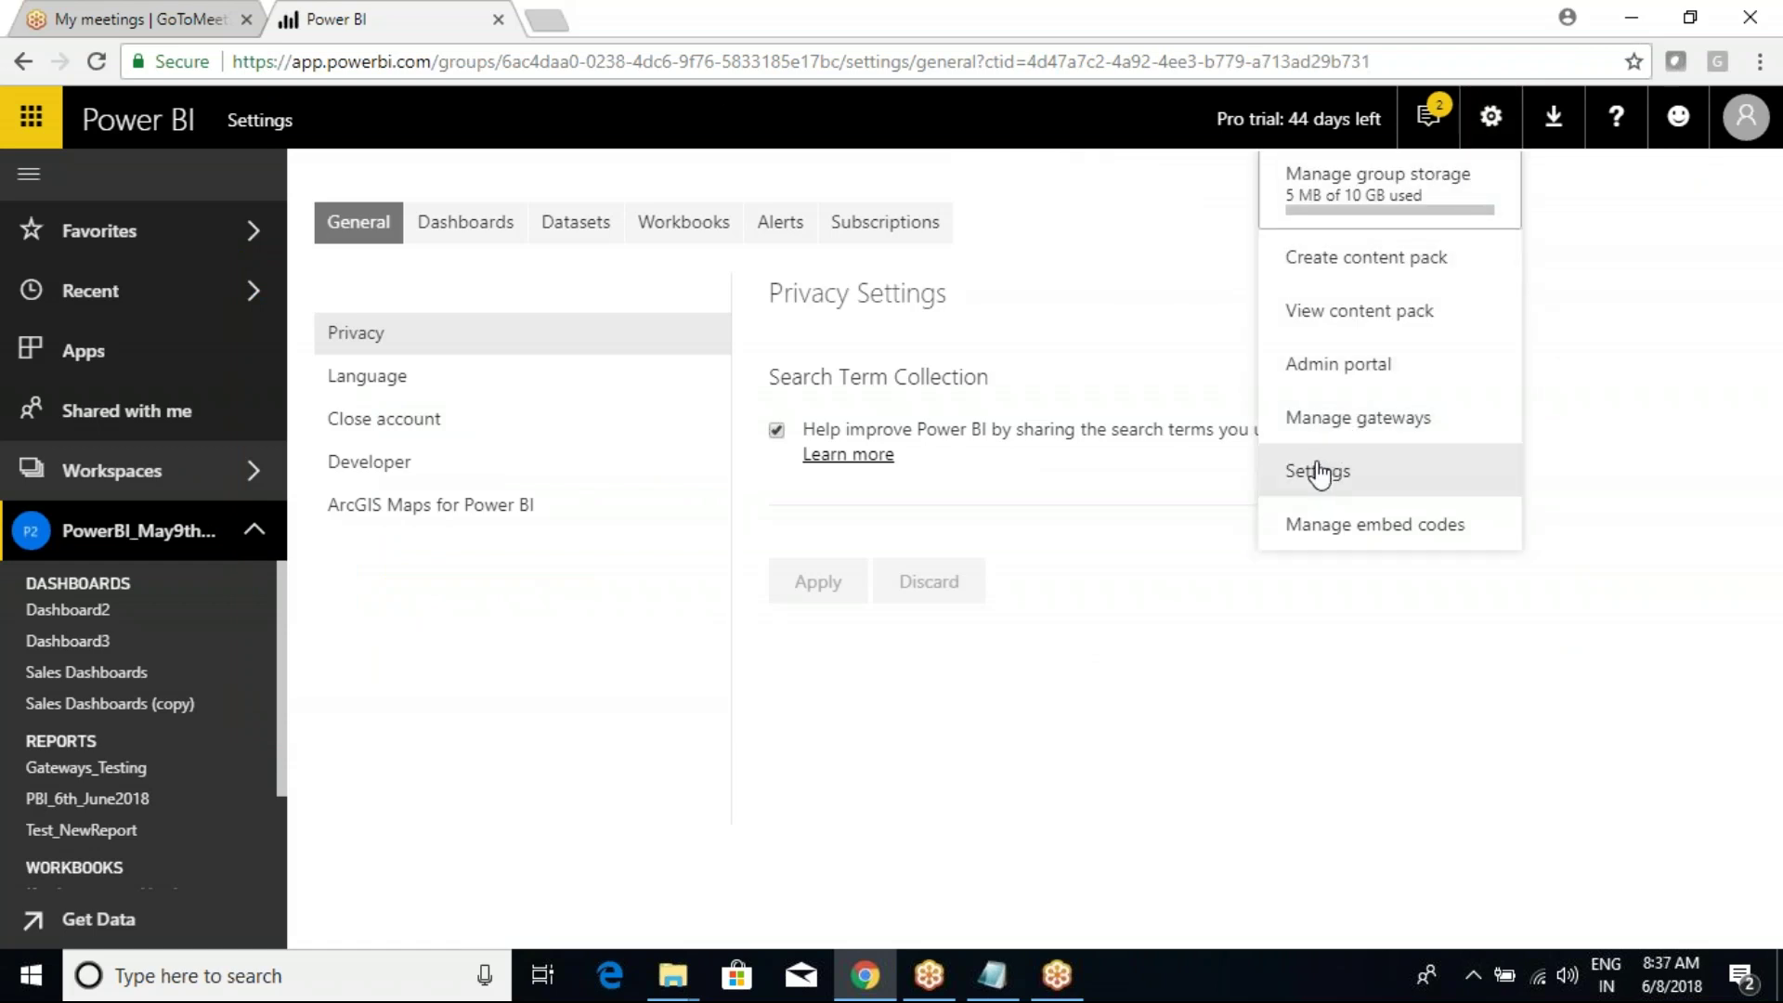
left_click(1179, 641)
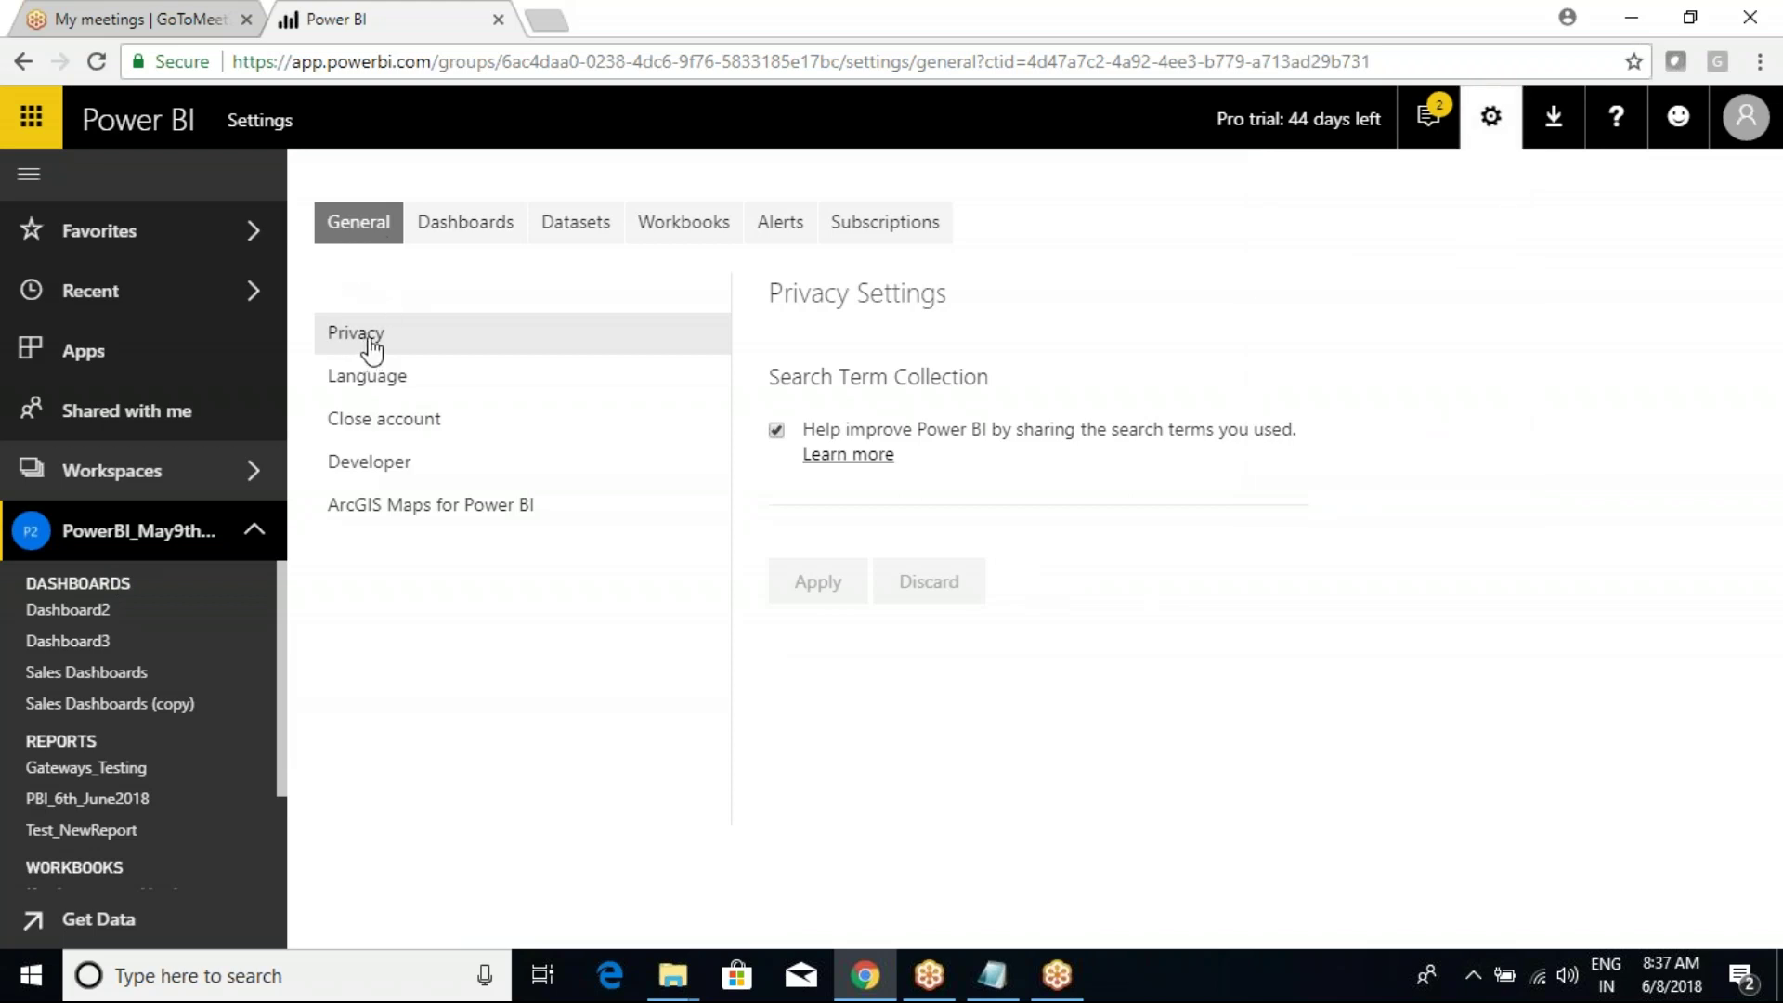
left_click(382, 376)
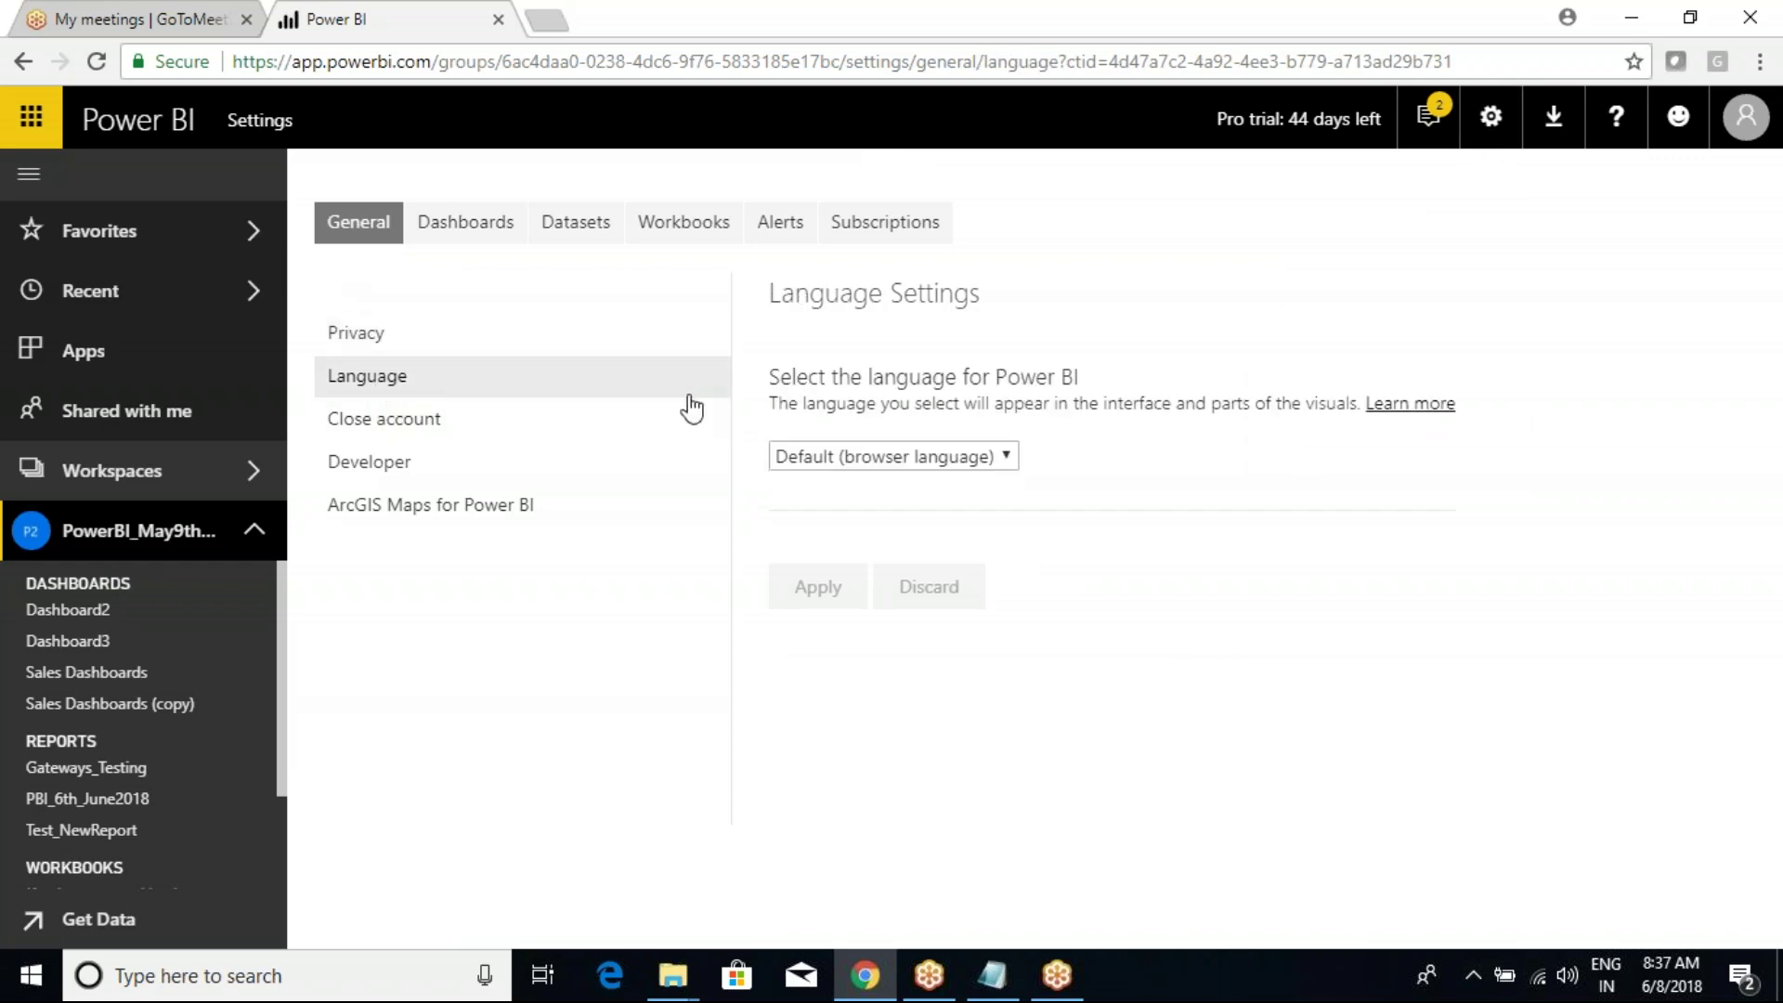
left_click(378, 429)
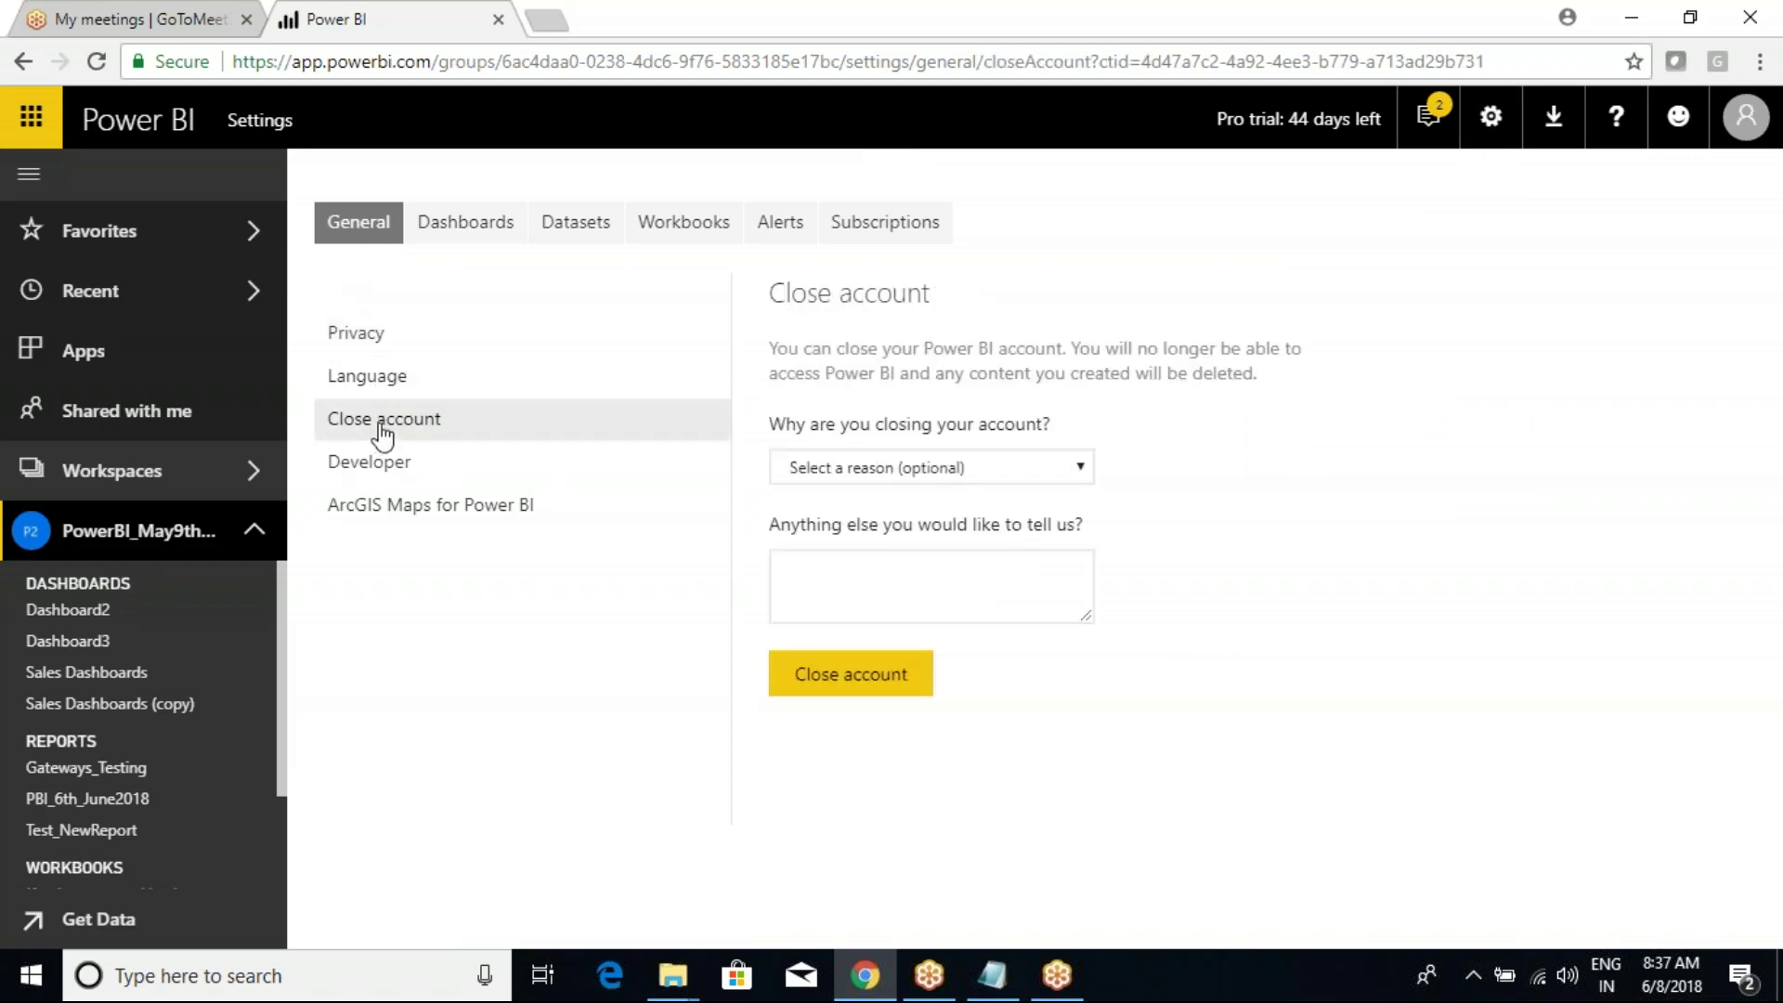
left_click(360, 476)
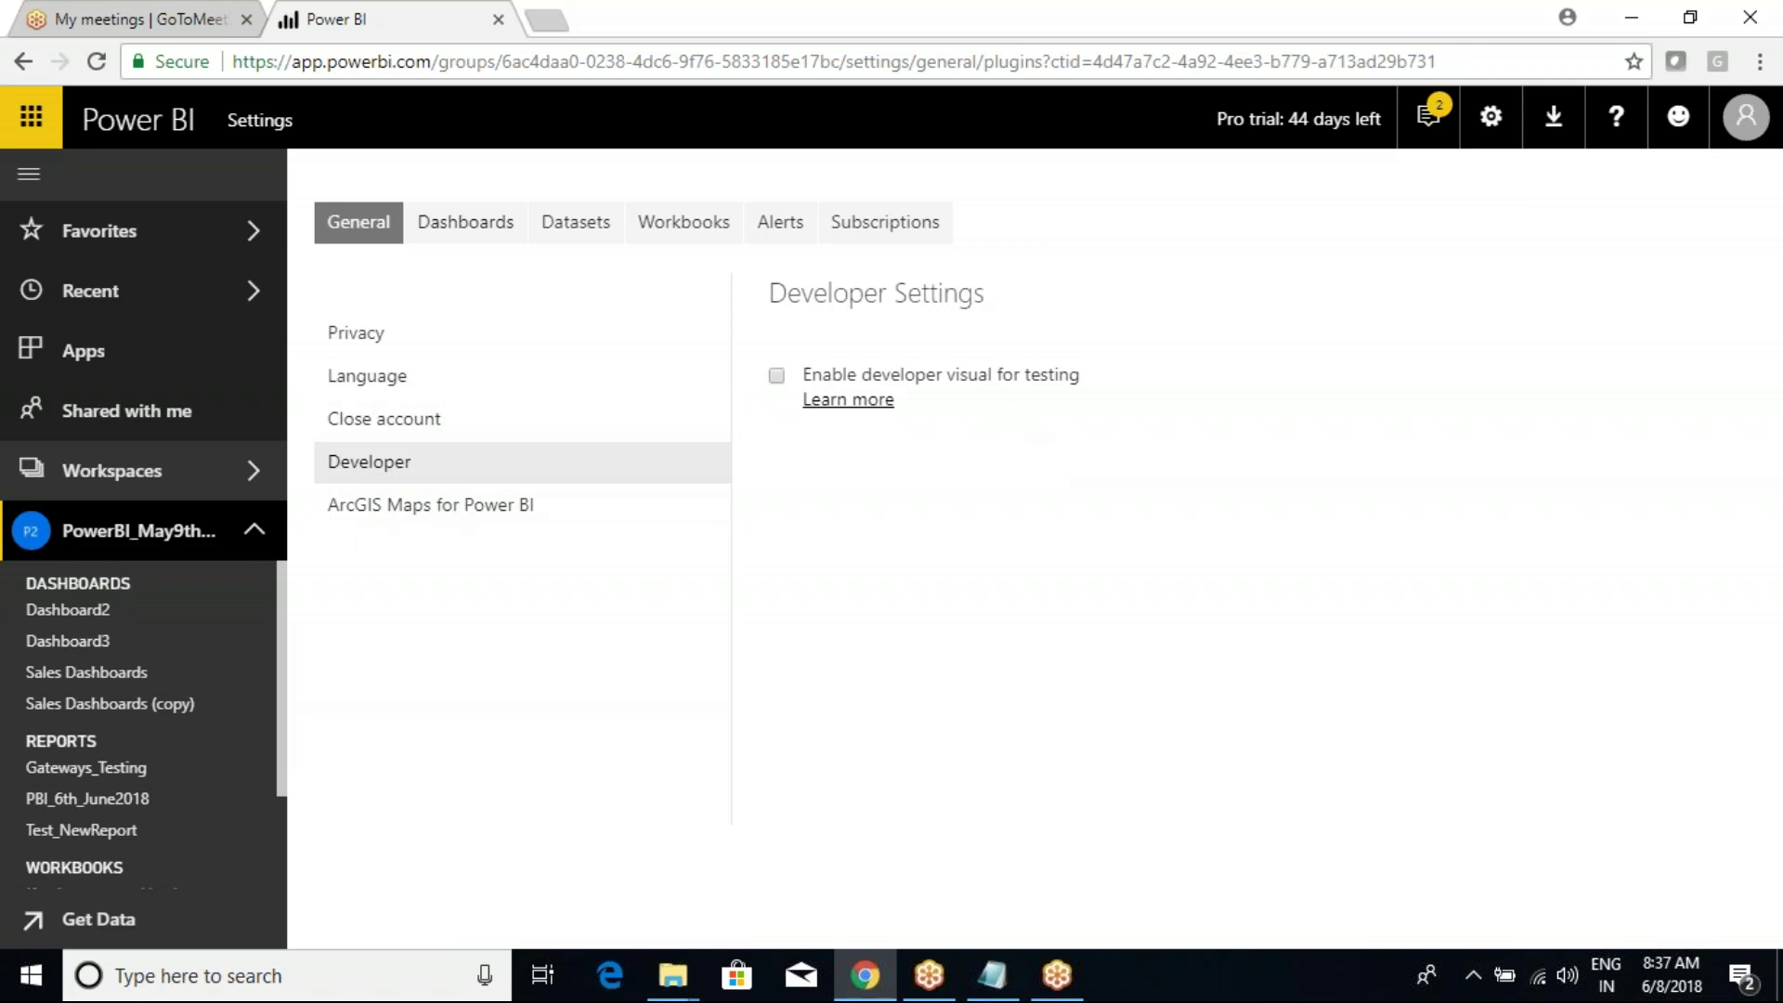
left_click(426, 511)
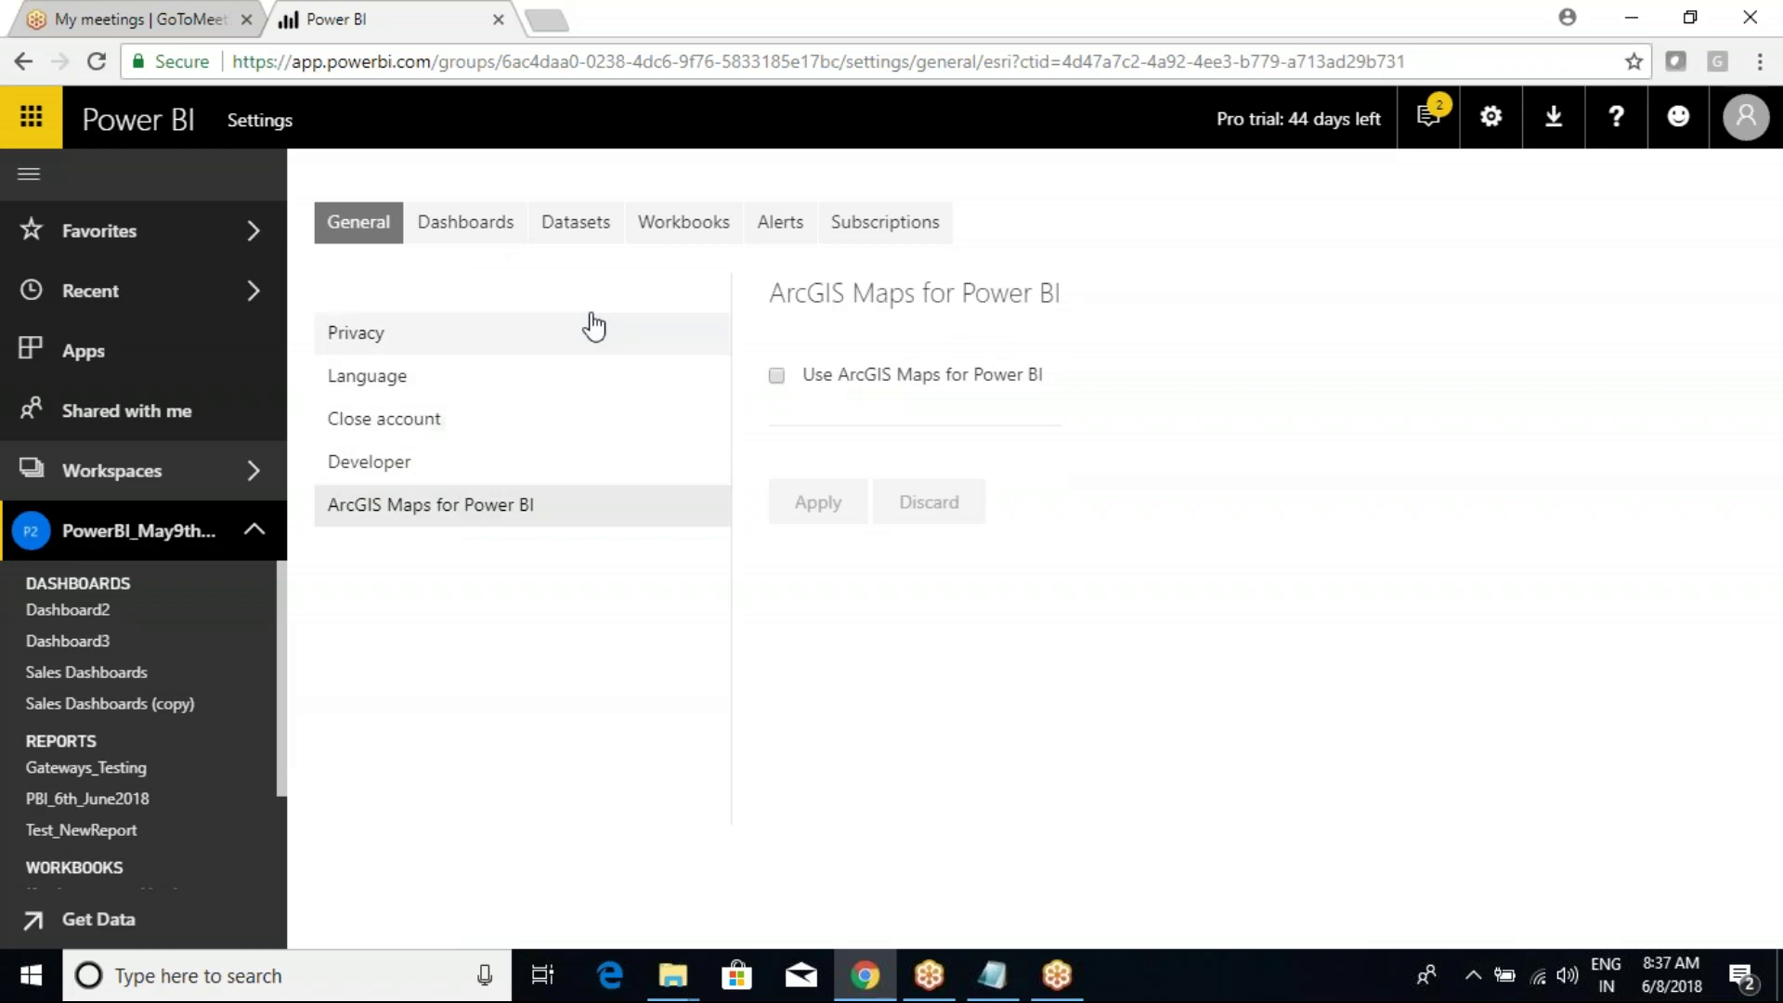
Step: Examine the dashboard and dataset settings, marking the dashboard list and the Gateways_Testing and PBI_6th_June2018 datasets
left_click(485, 232)
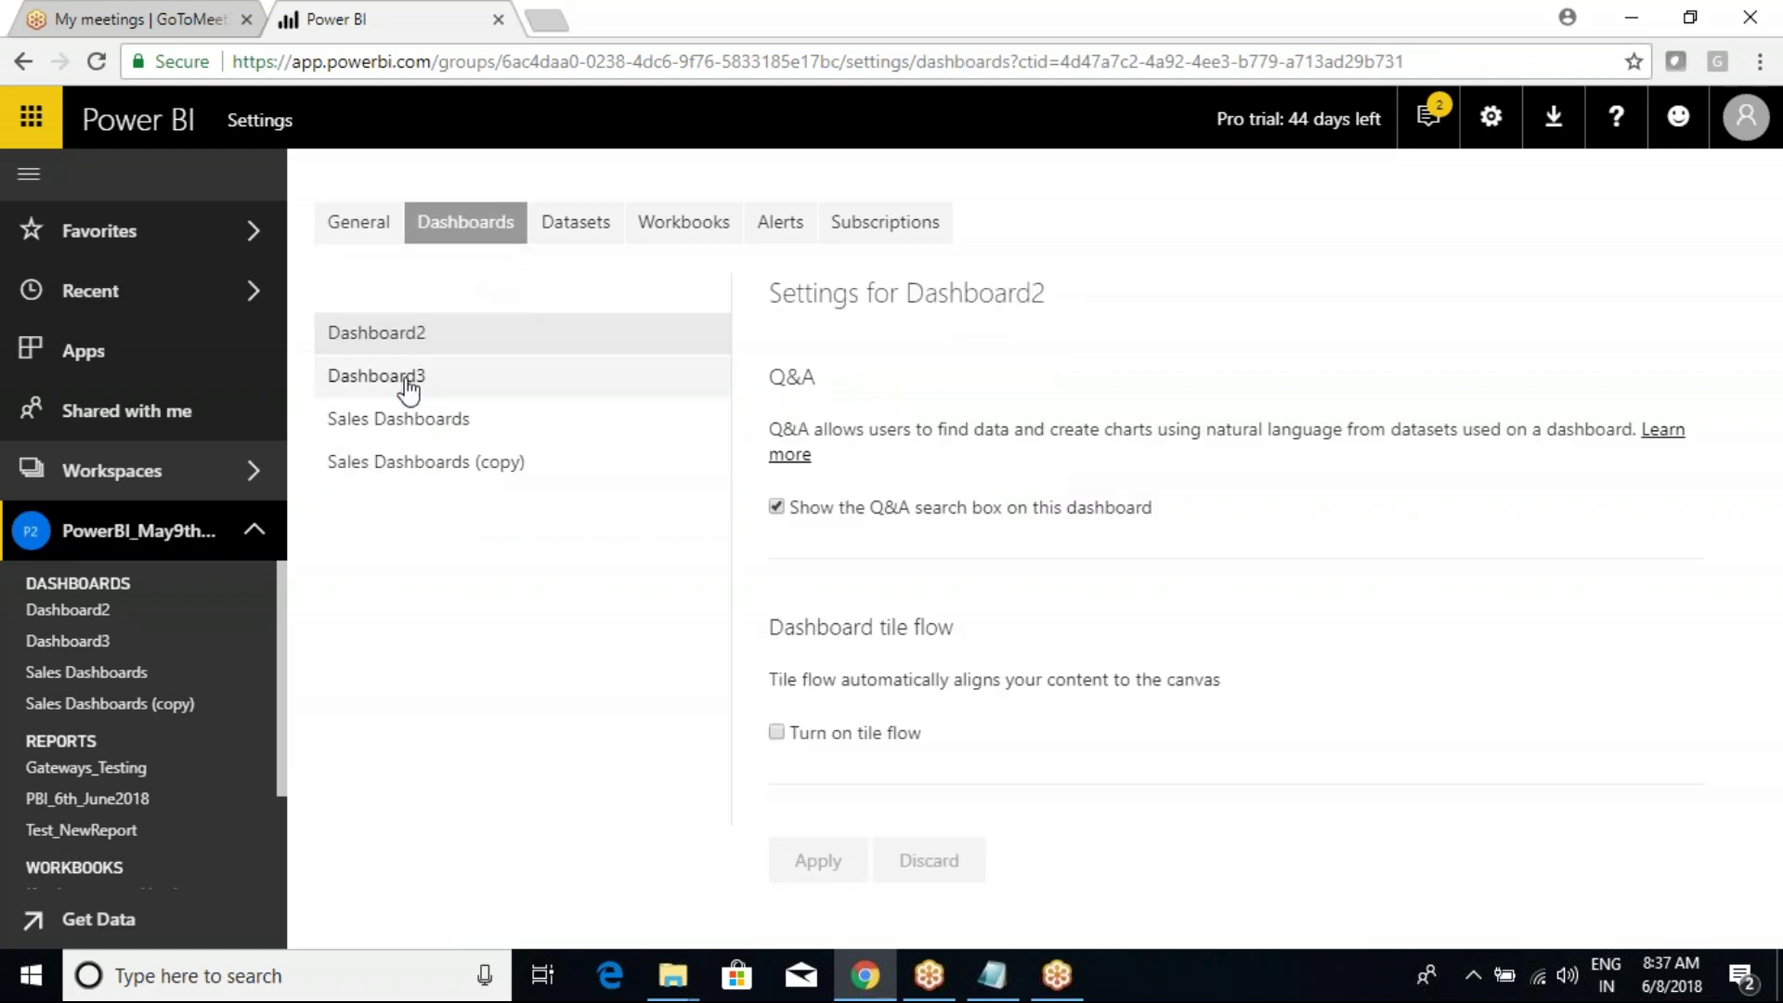
left_click_drag(285, 302, 613, 517)
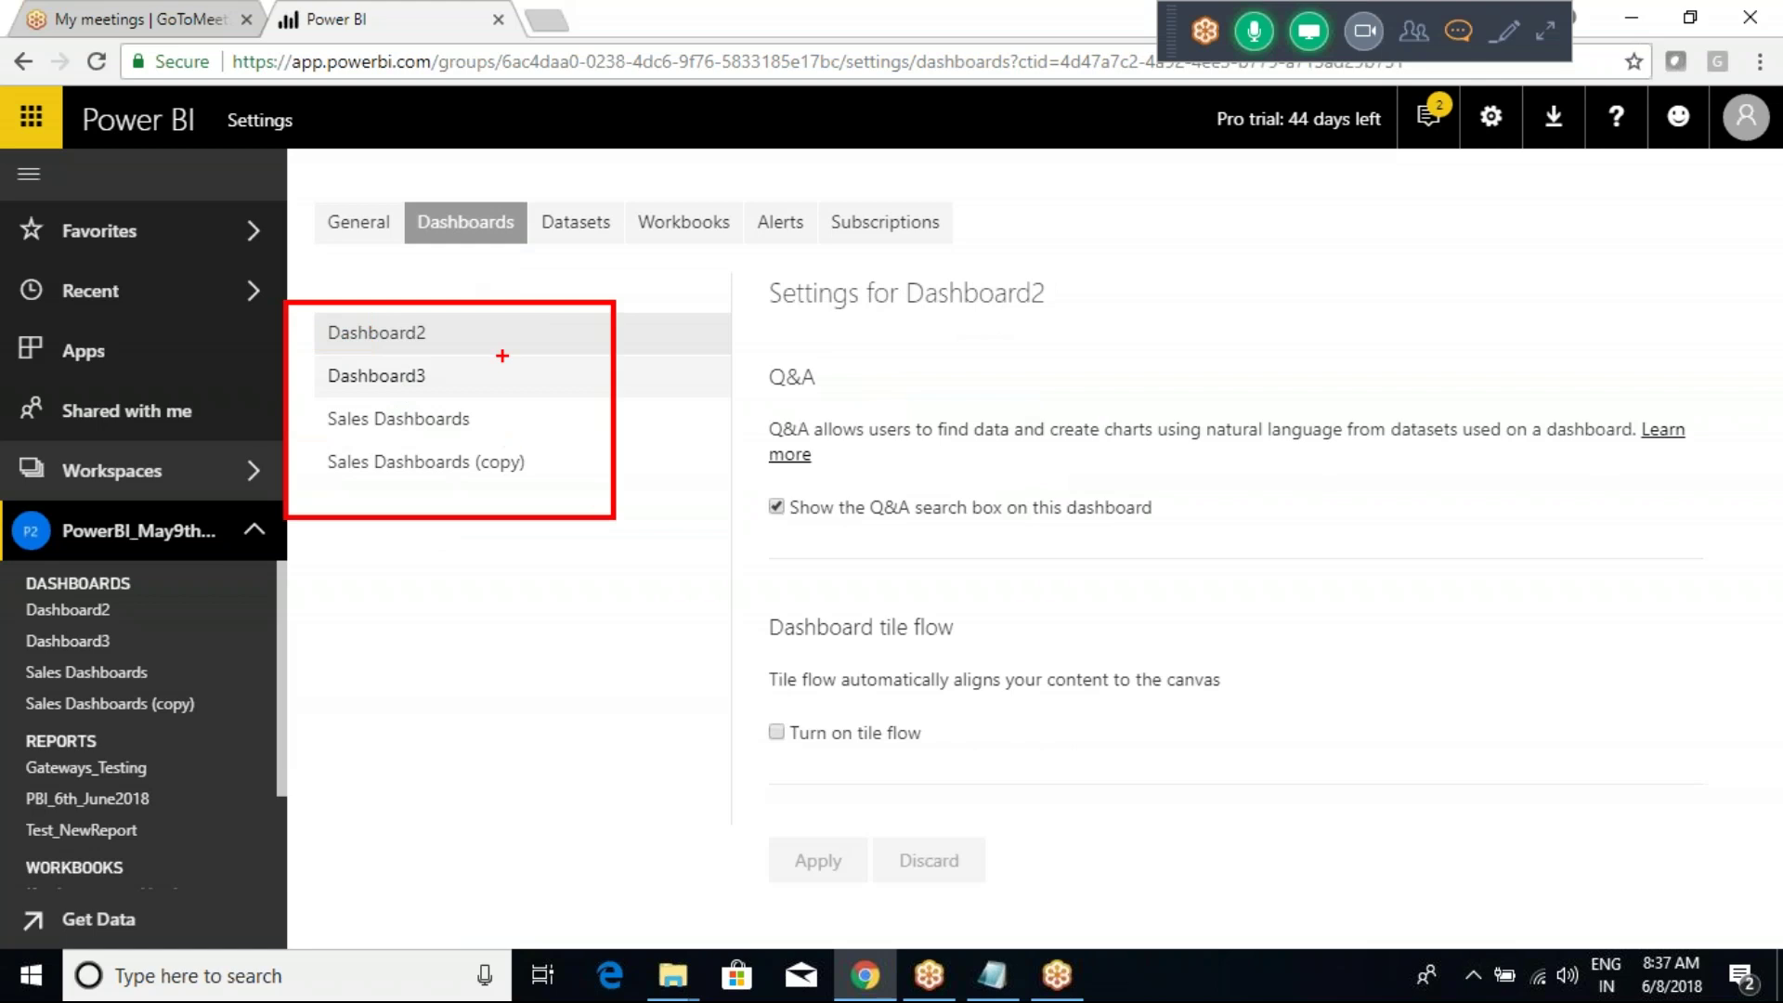
left_click(568, 231)
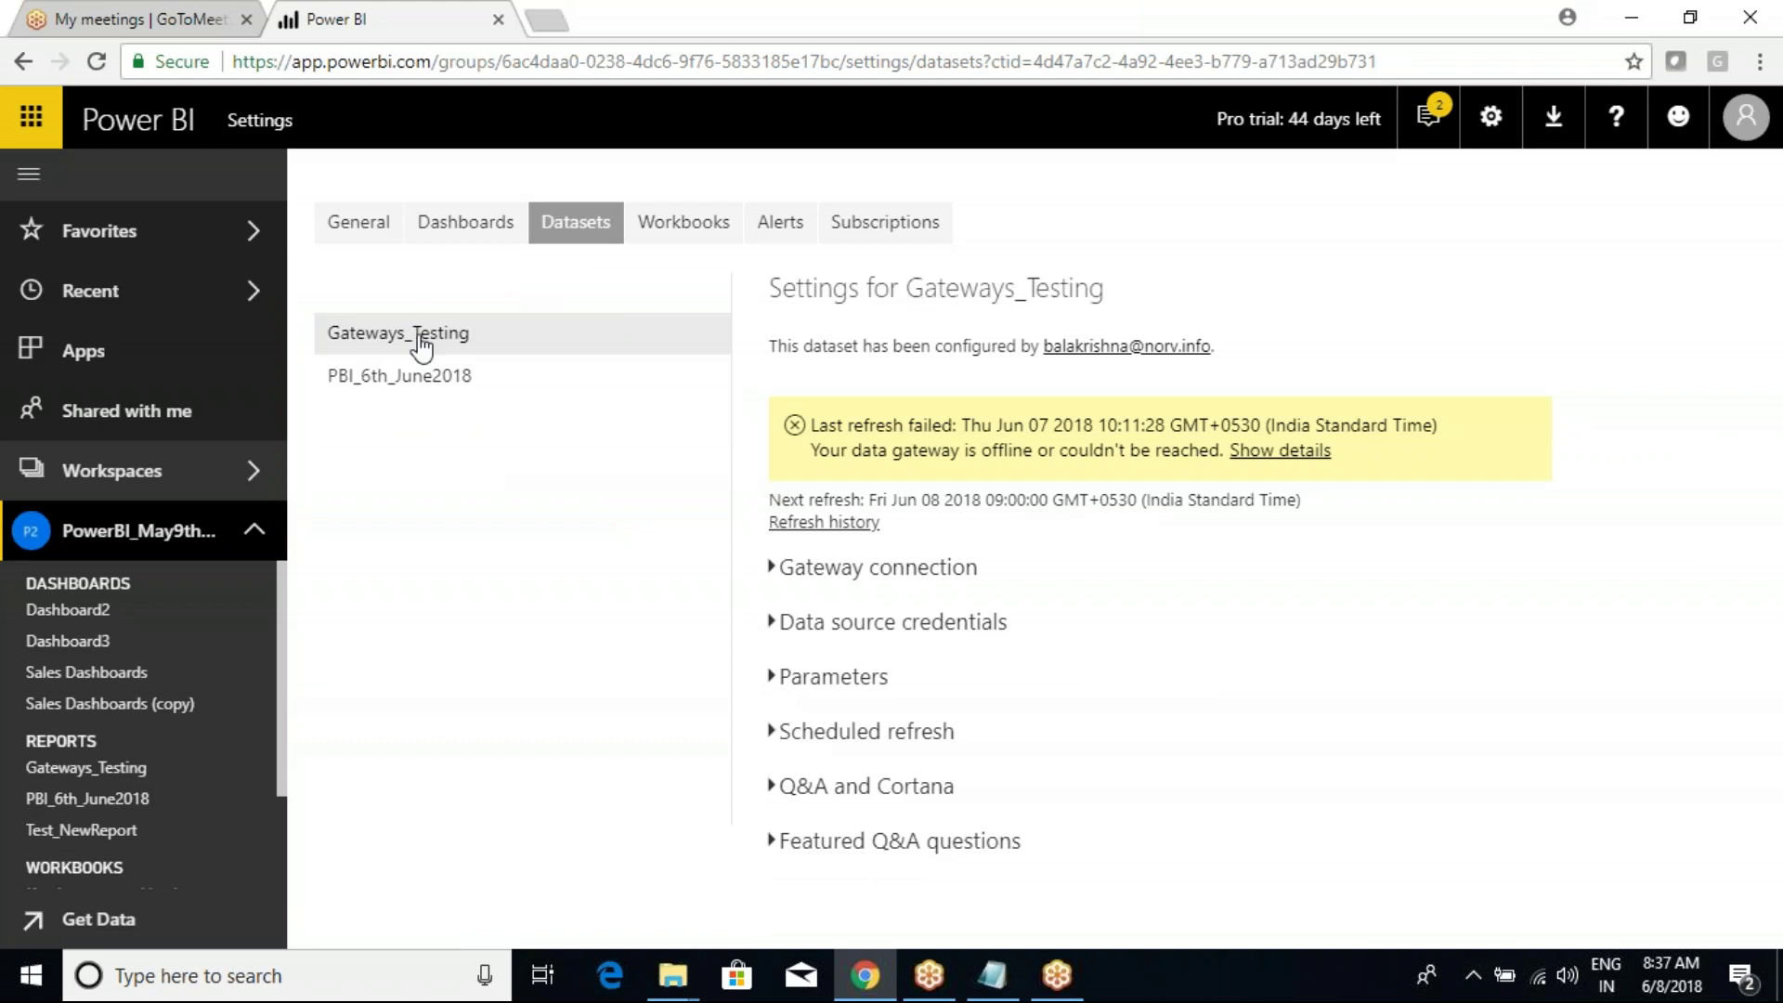
left_click_drag(306, 298, 537, 426)
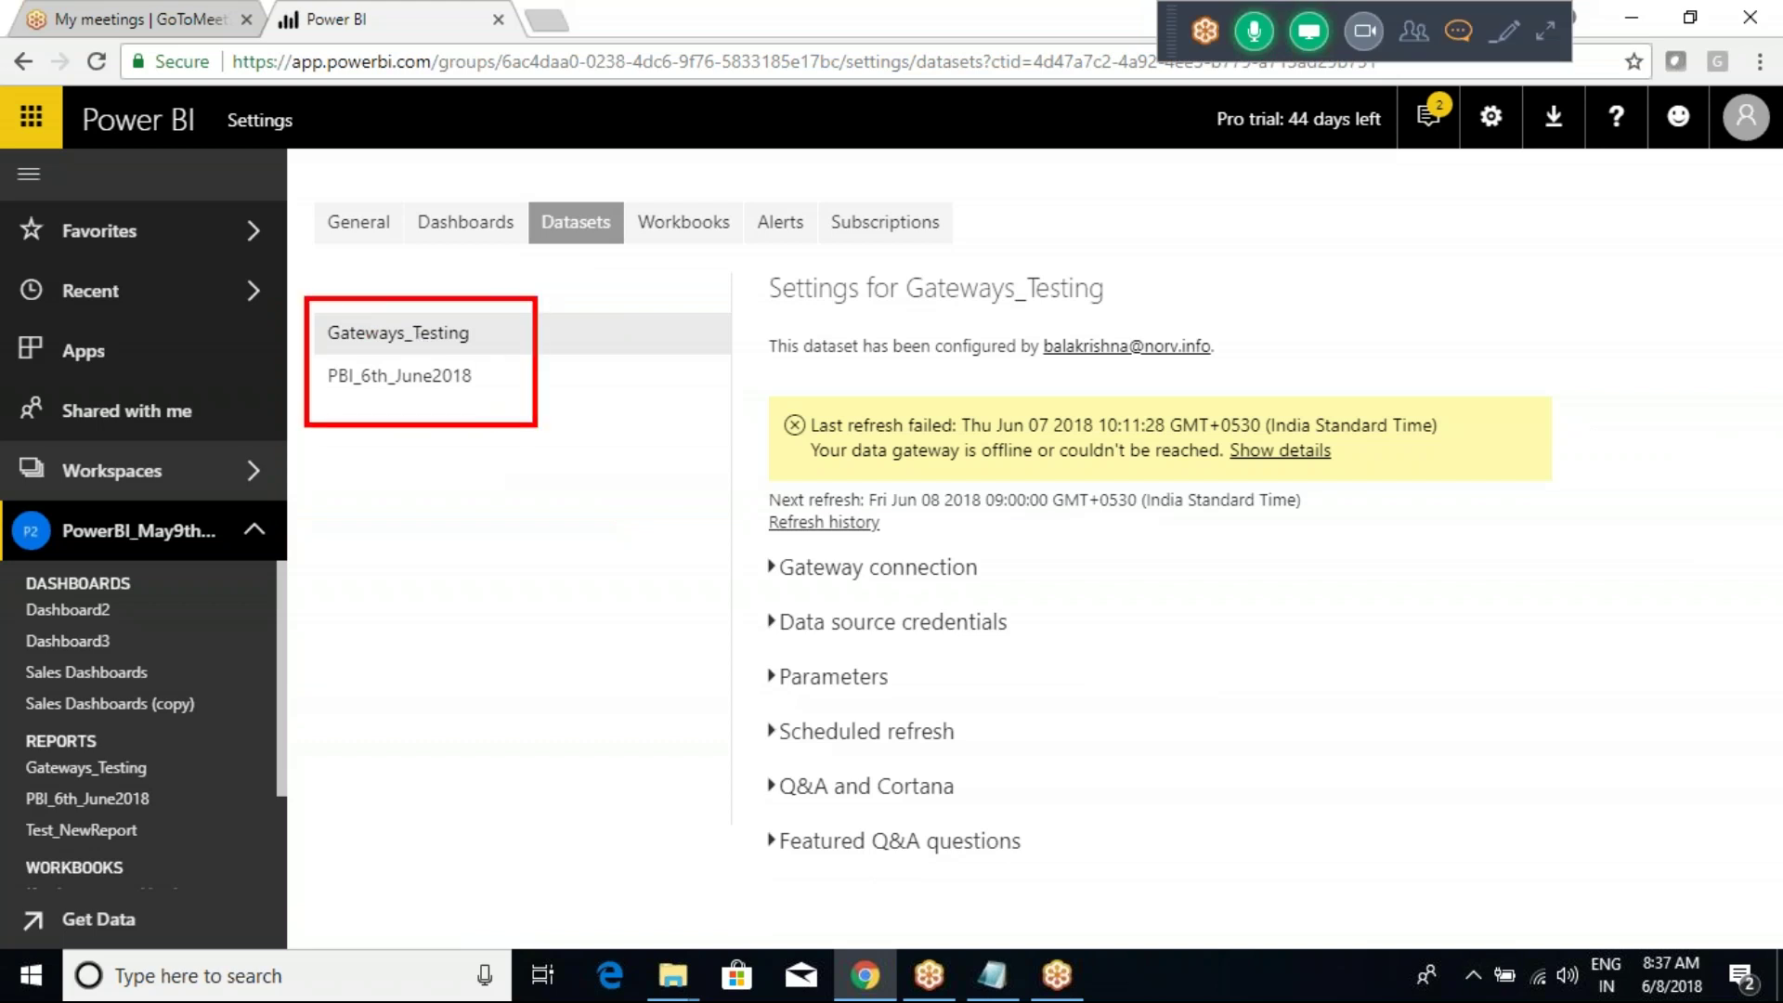
left_click_drag(489, 346, 517, 320)
left_click_drag(508, 388, 533, 381)
Step: Look through the workspace's workbook, alert and subscription settings
left_click(682, 232)
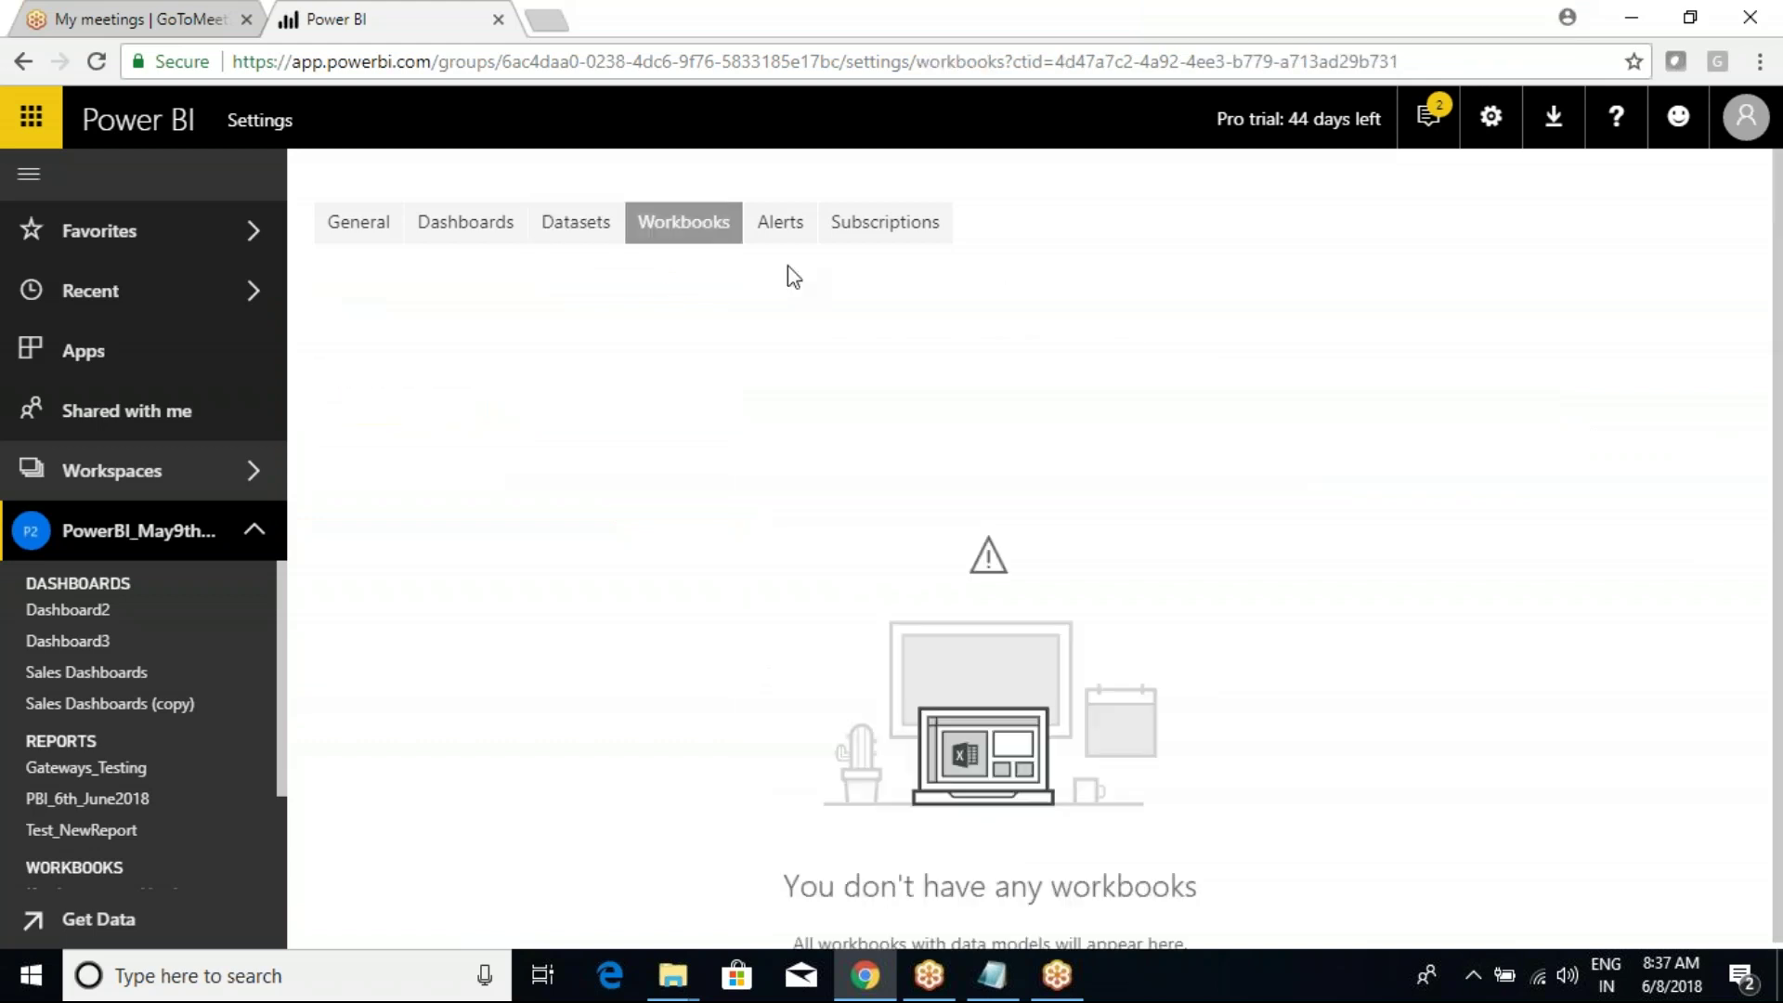
left_click(782, 228)
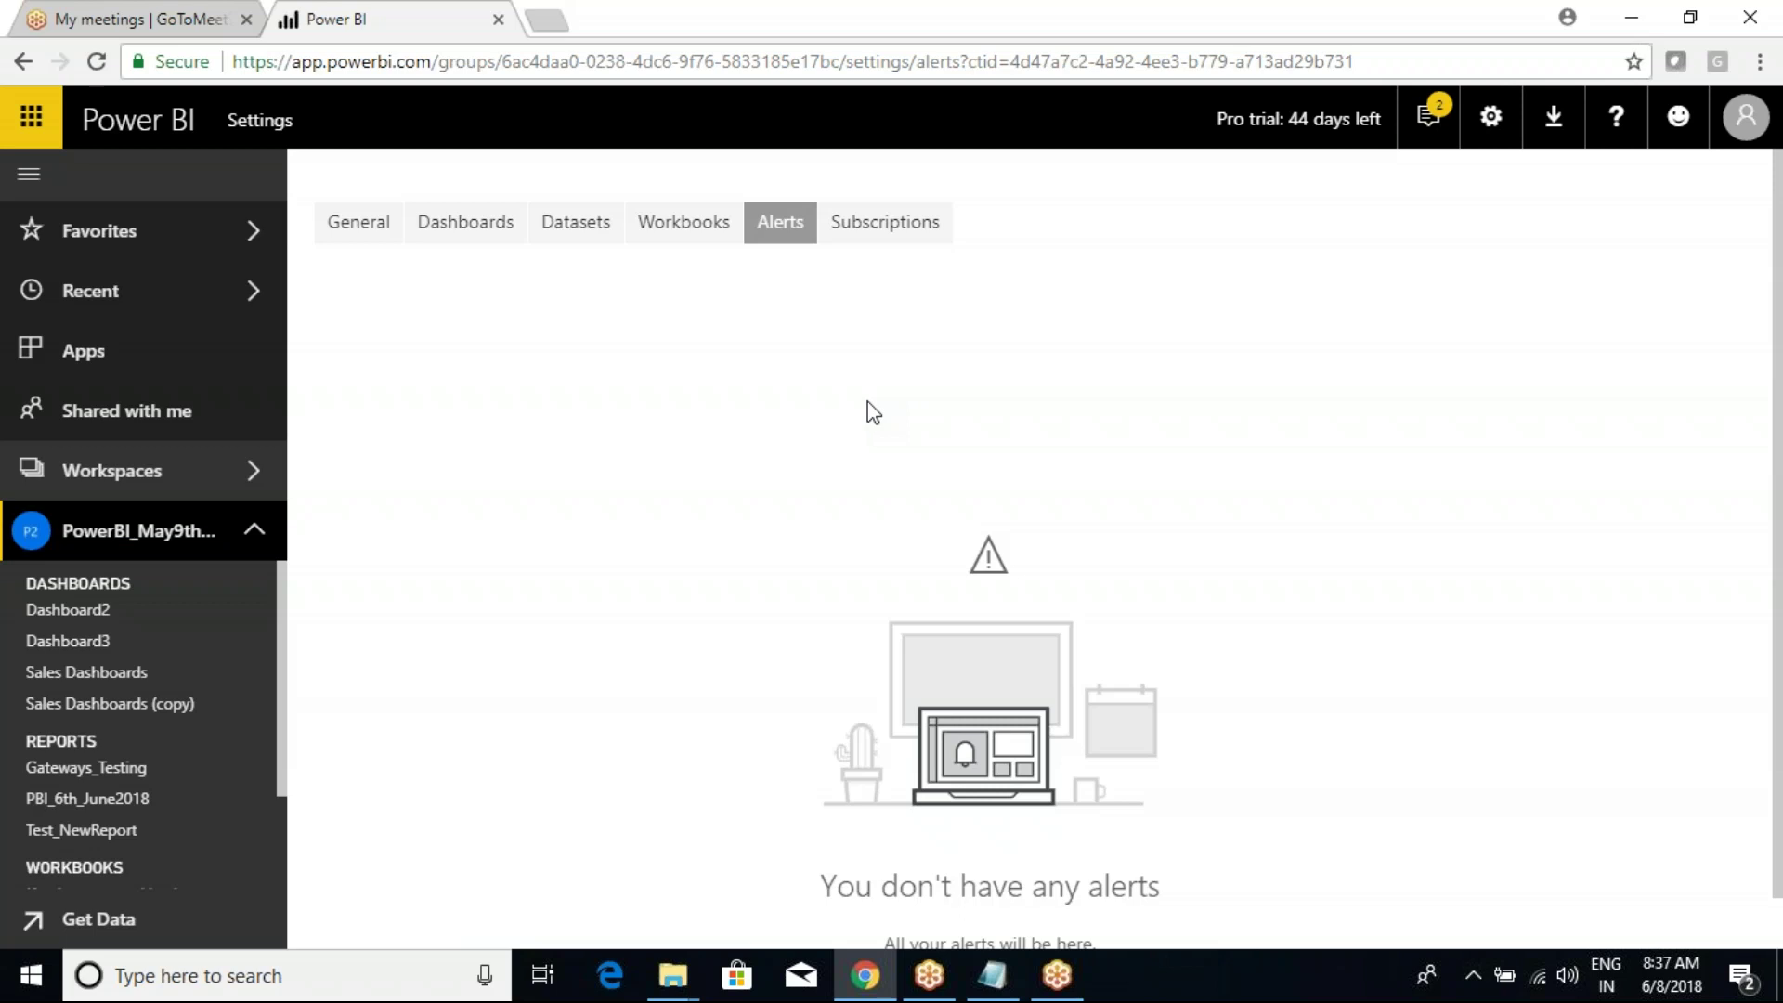
left_click(887, 223)
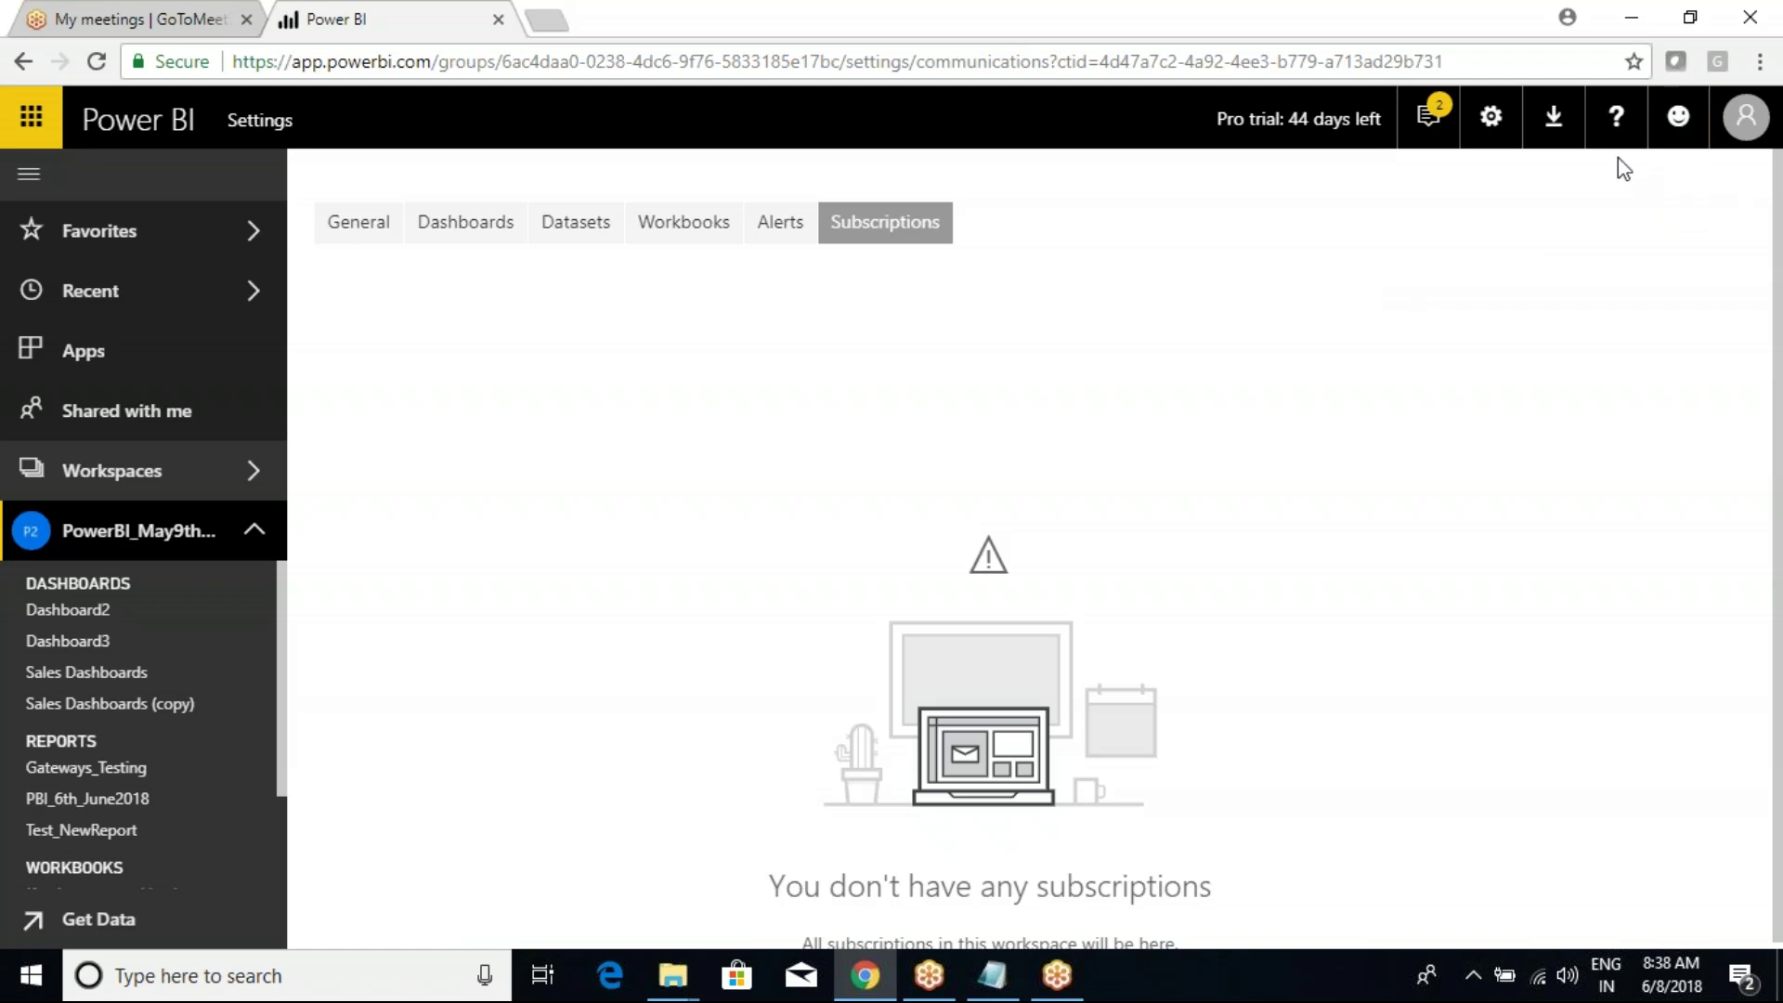
left_click(1489, 126)
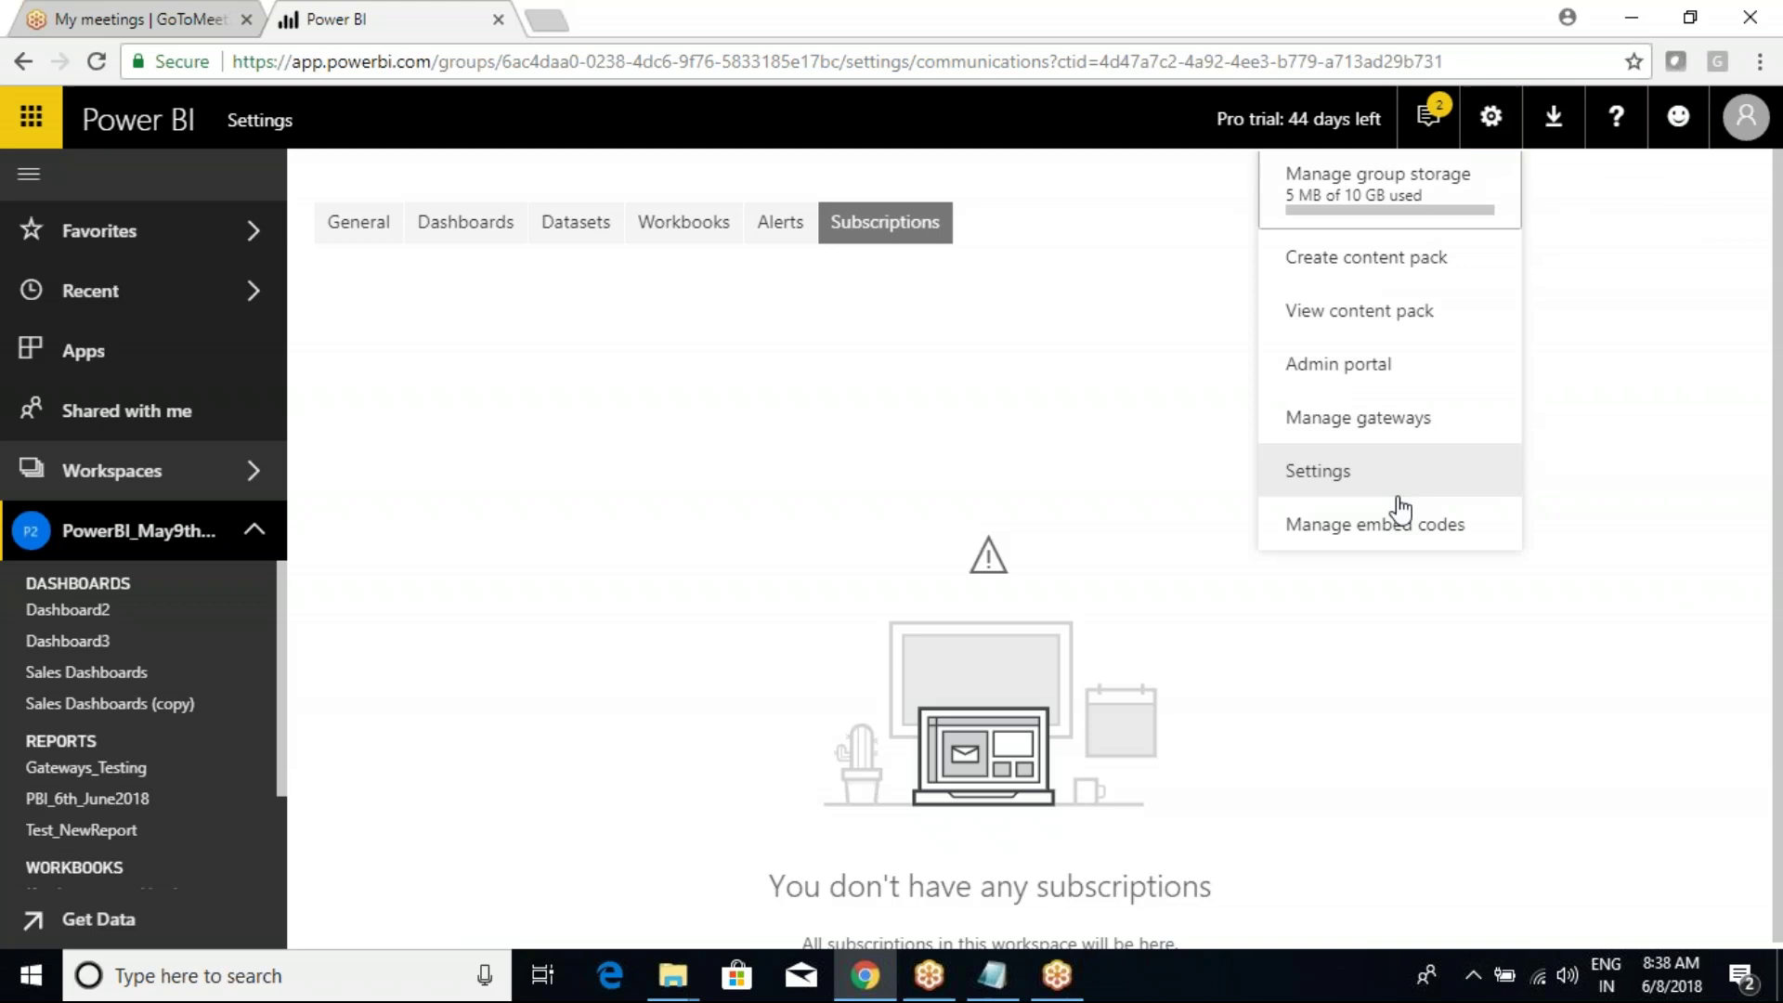
left_click(1678, 271)
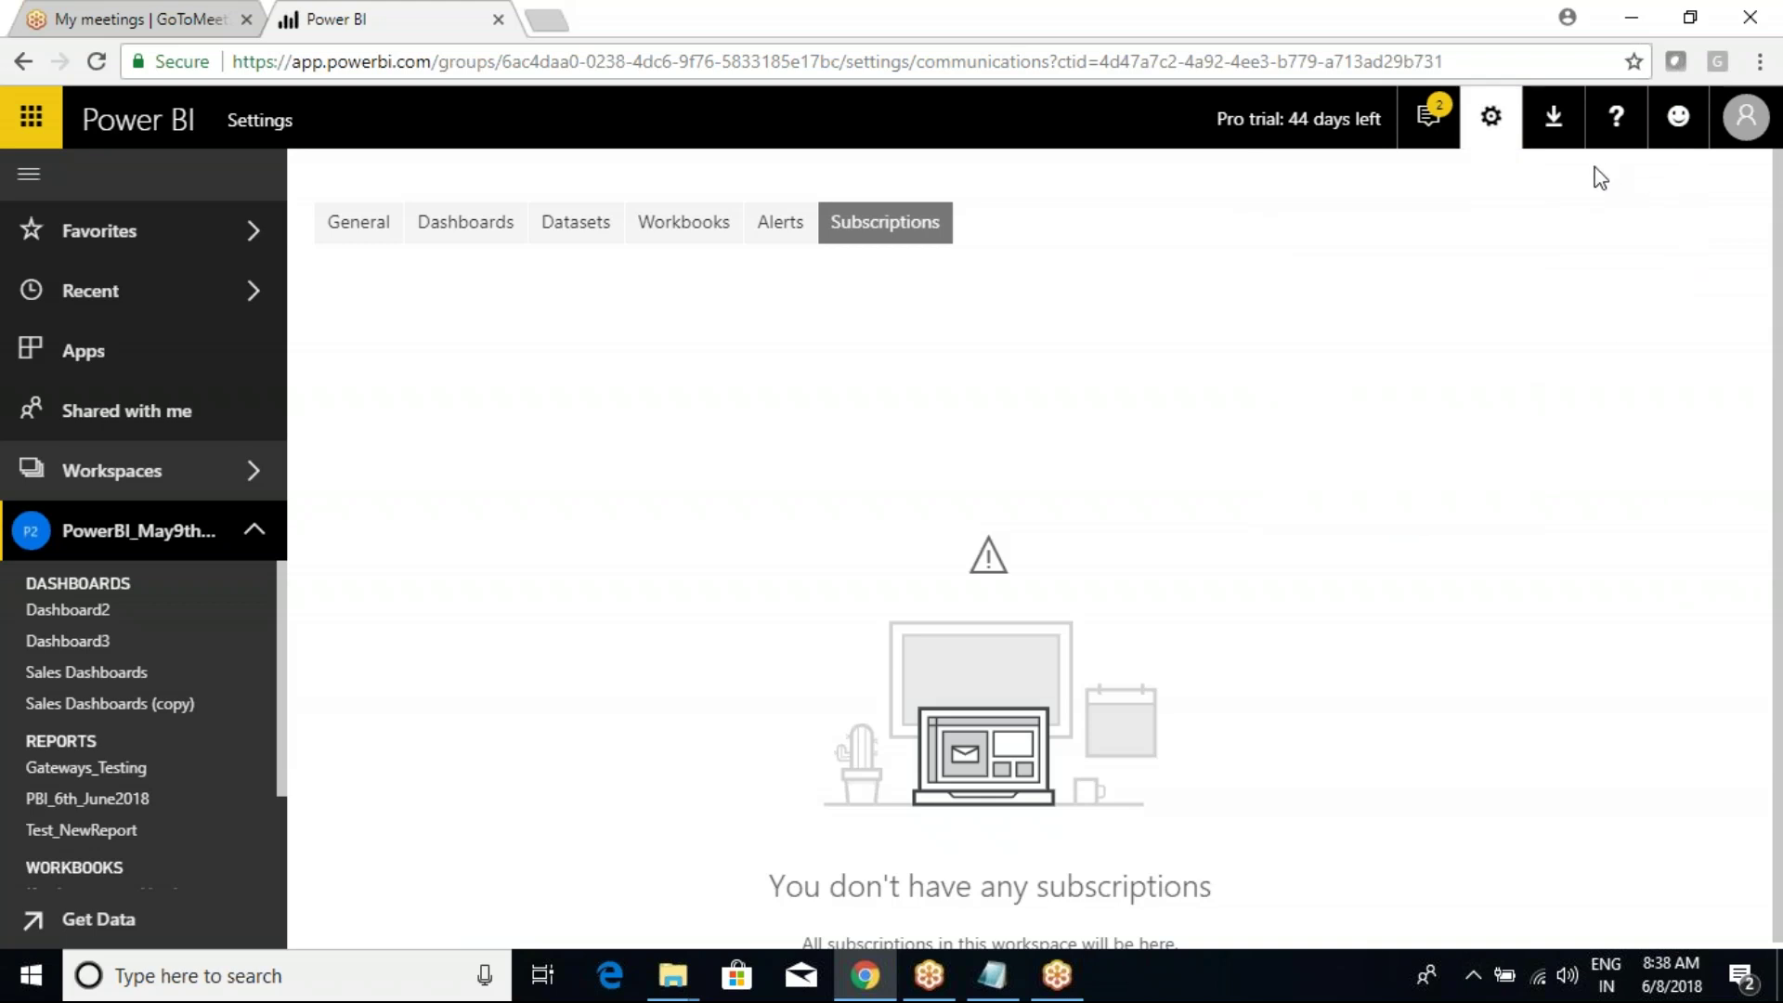
left_click(1744, 120)
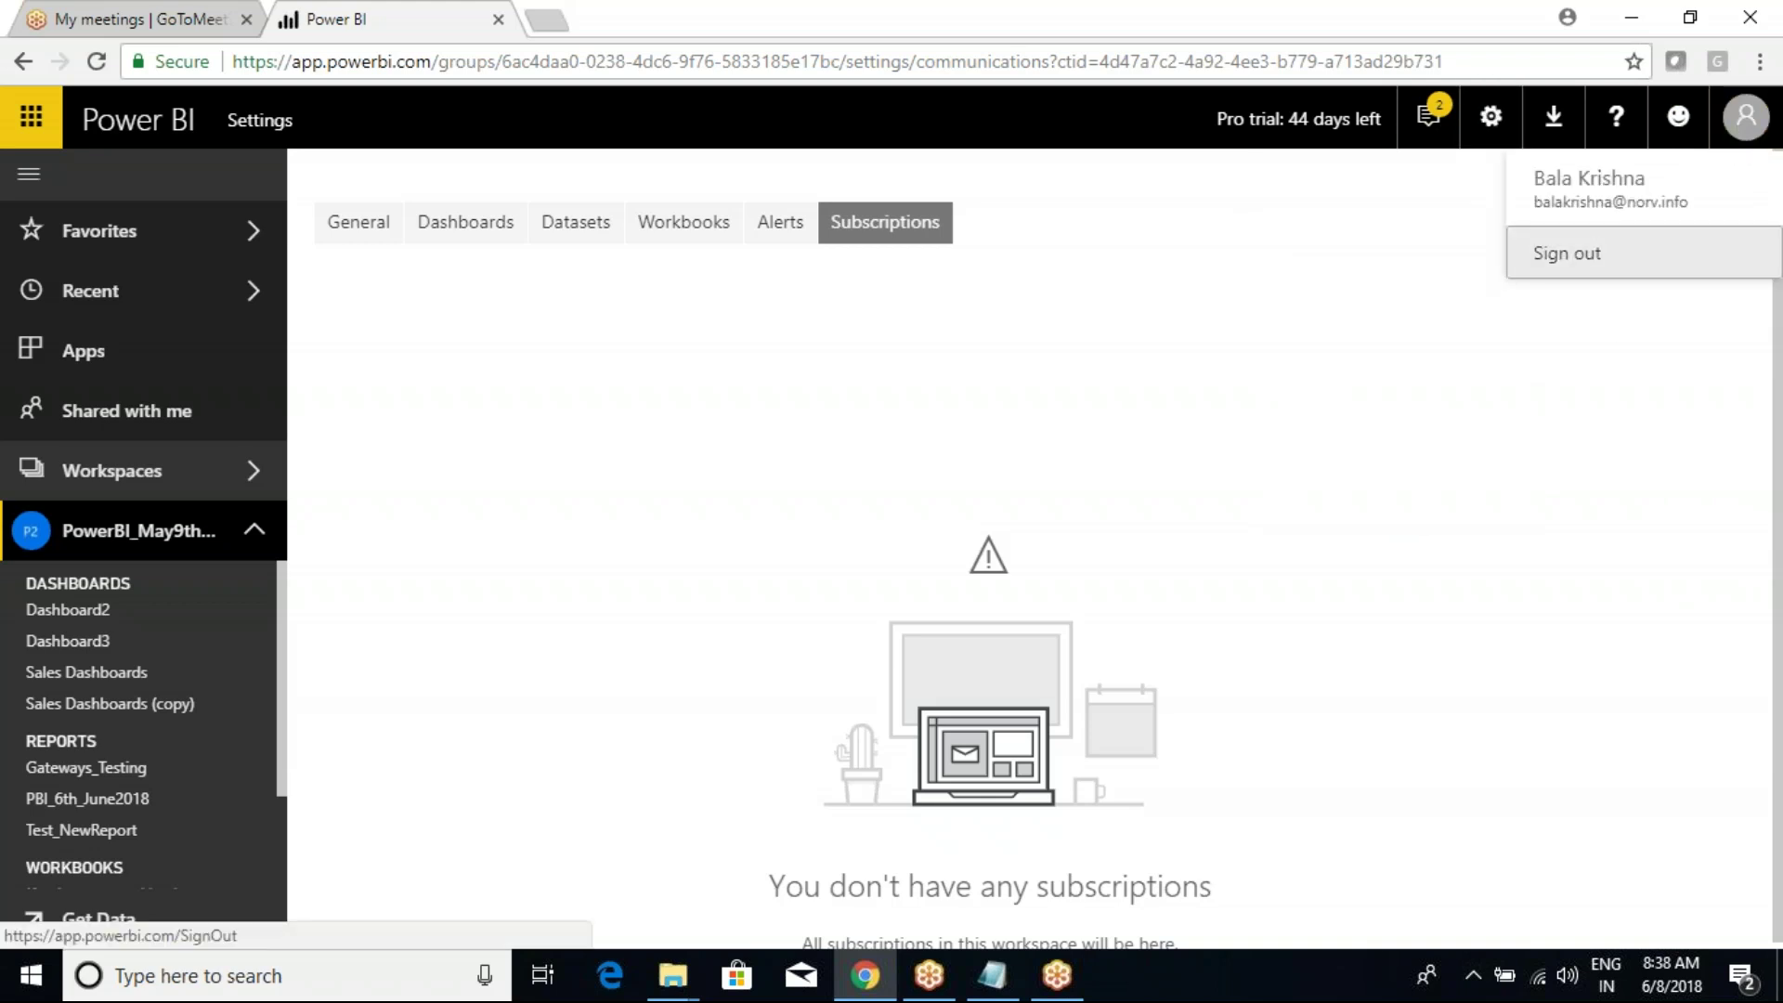
Step: Look at Dashboard2's additional options and the workspace's published content packs, ending on Dashboard2
left_click(93, 615)
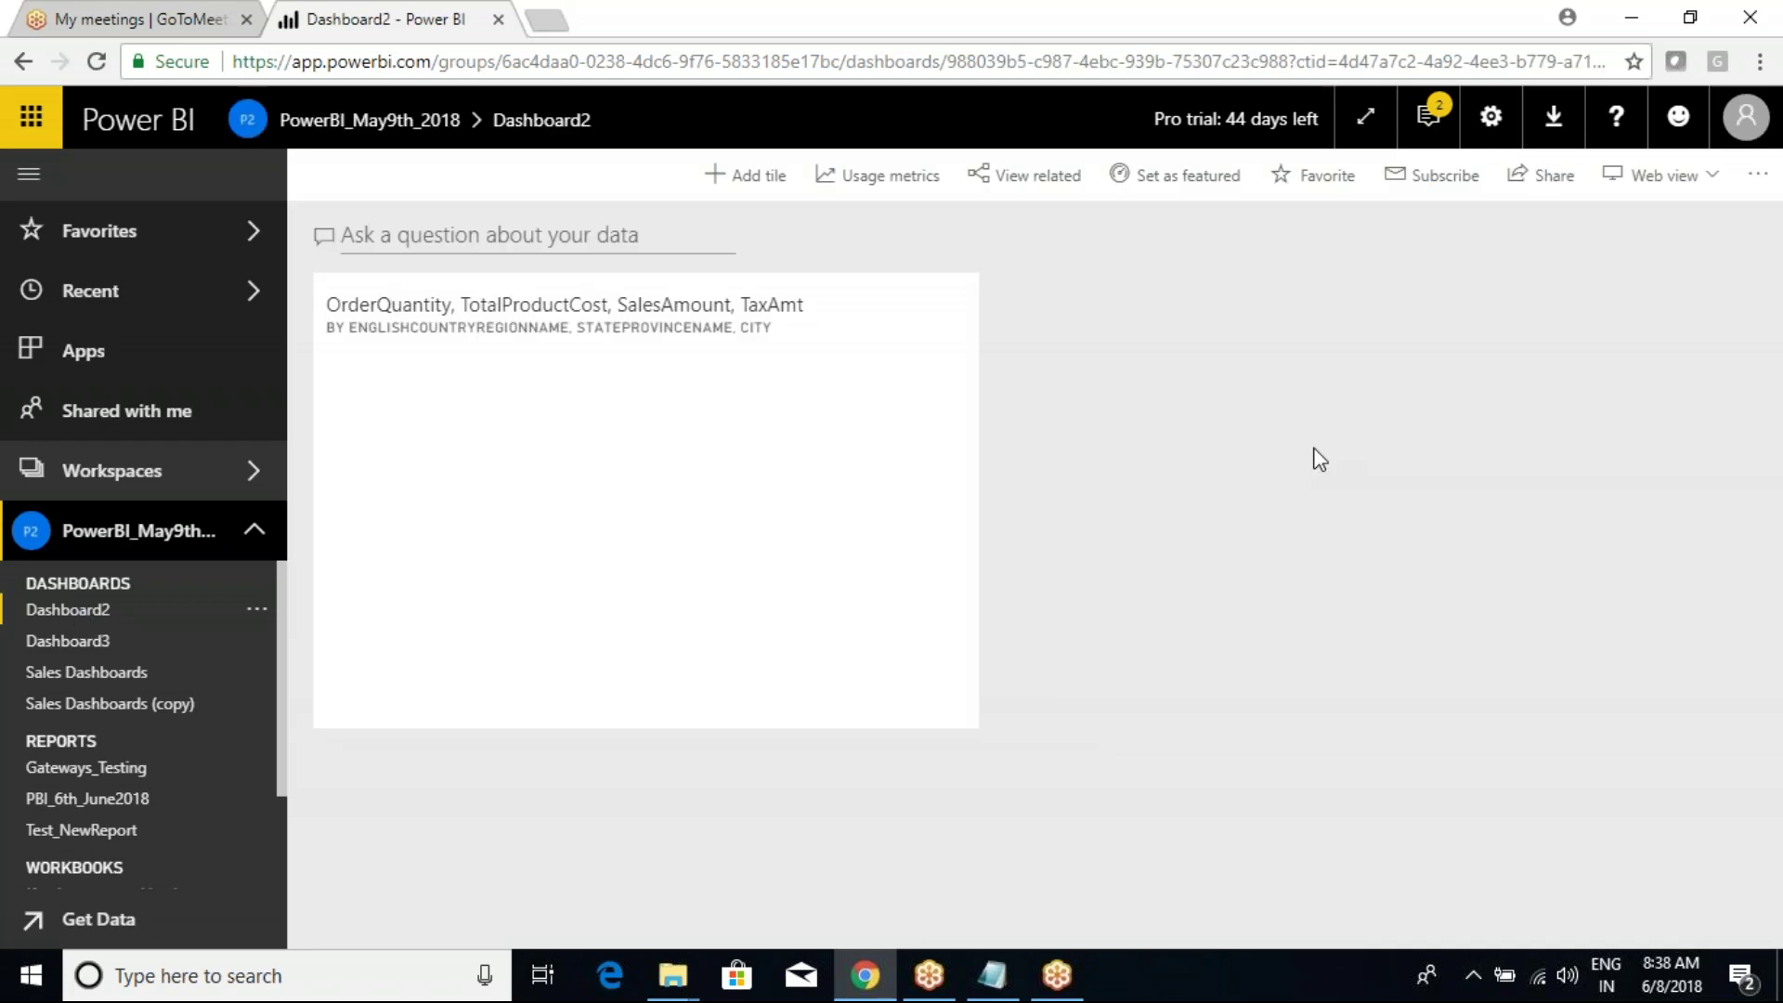
left_click(1757, 174)
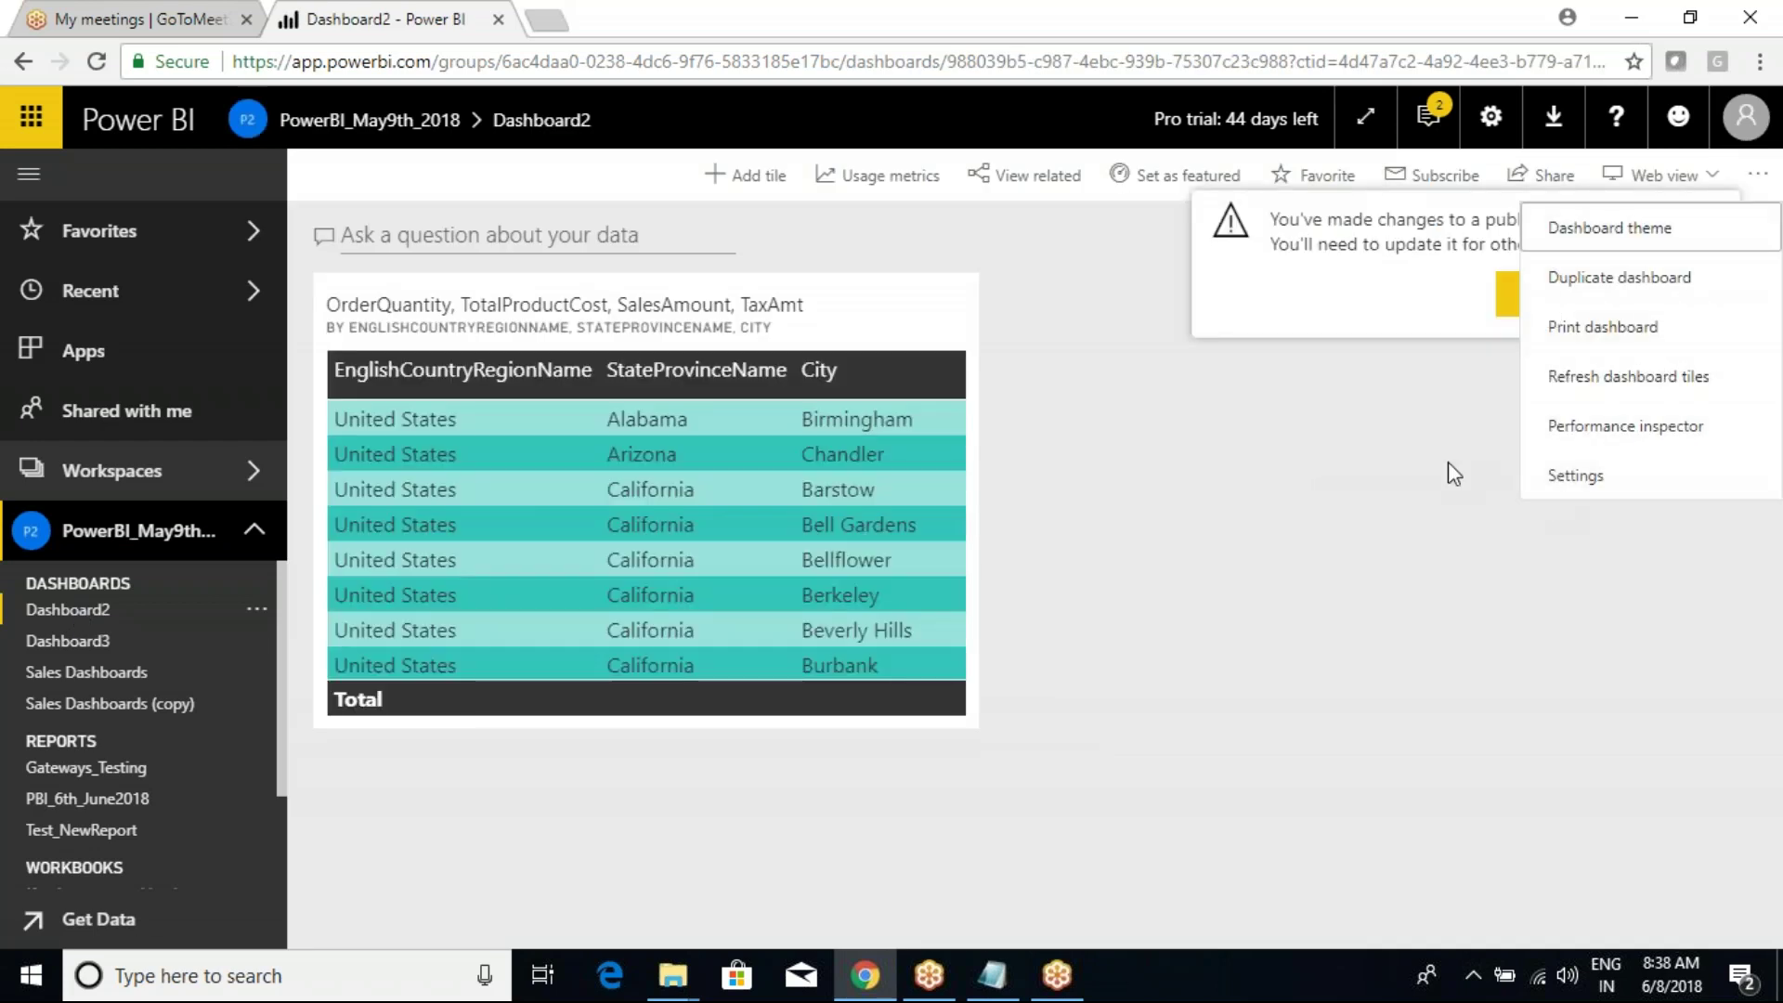
left_click(1416, 390)
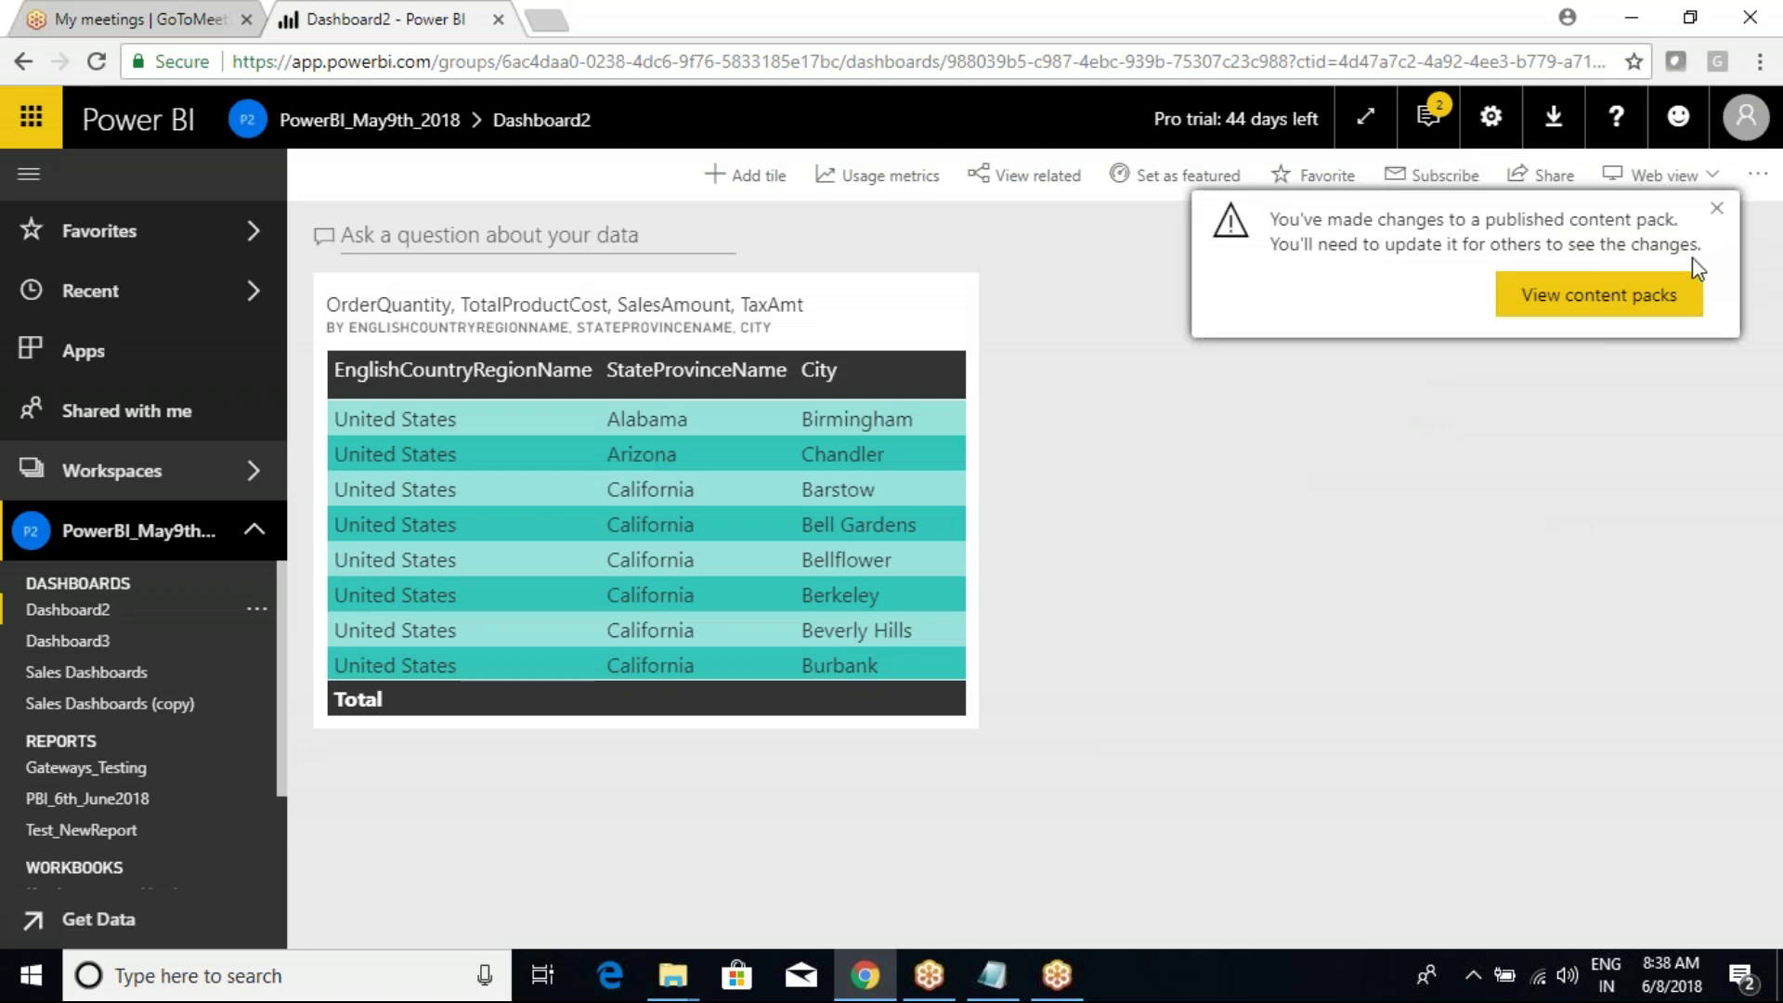
left_click(1639, 295)
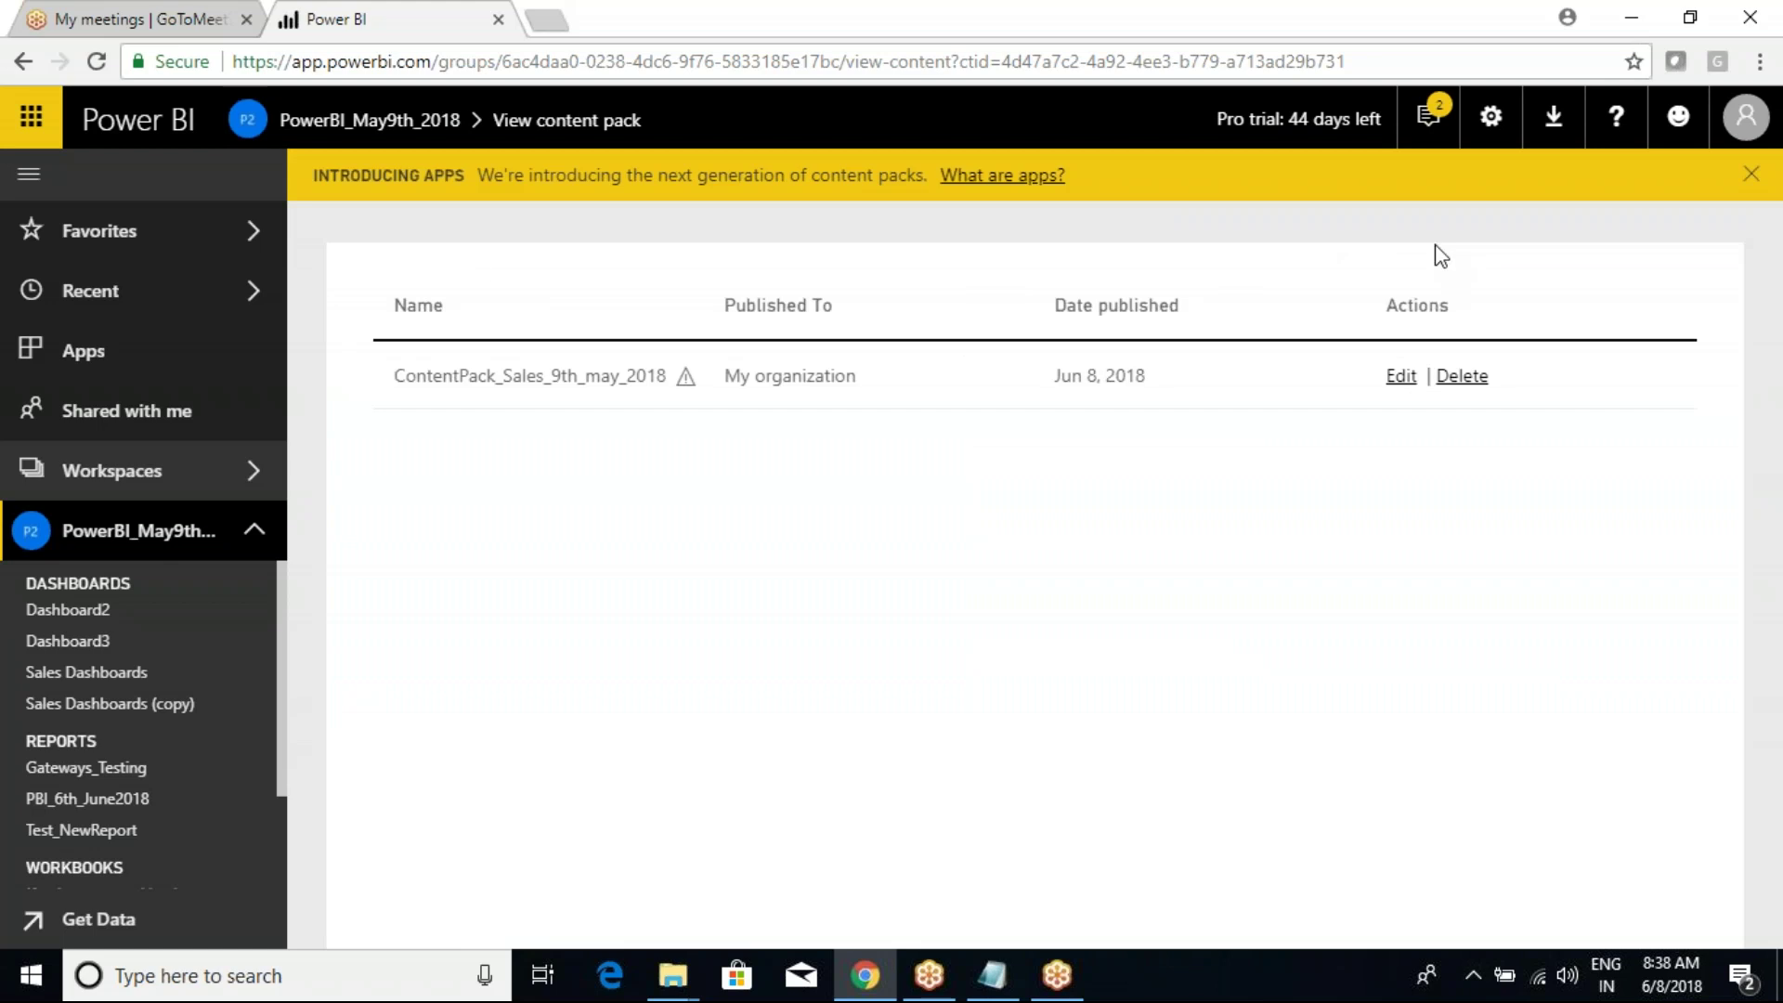
left_click(108, 617)
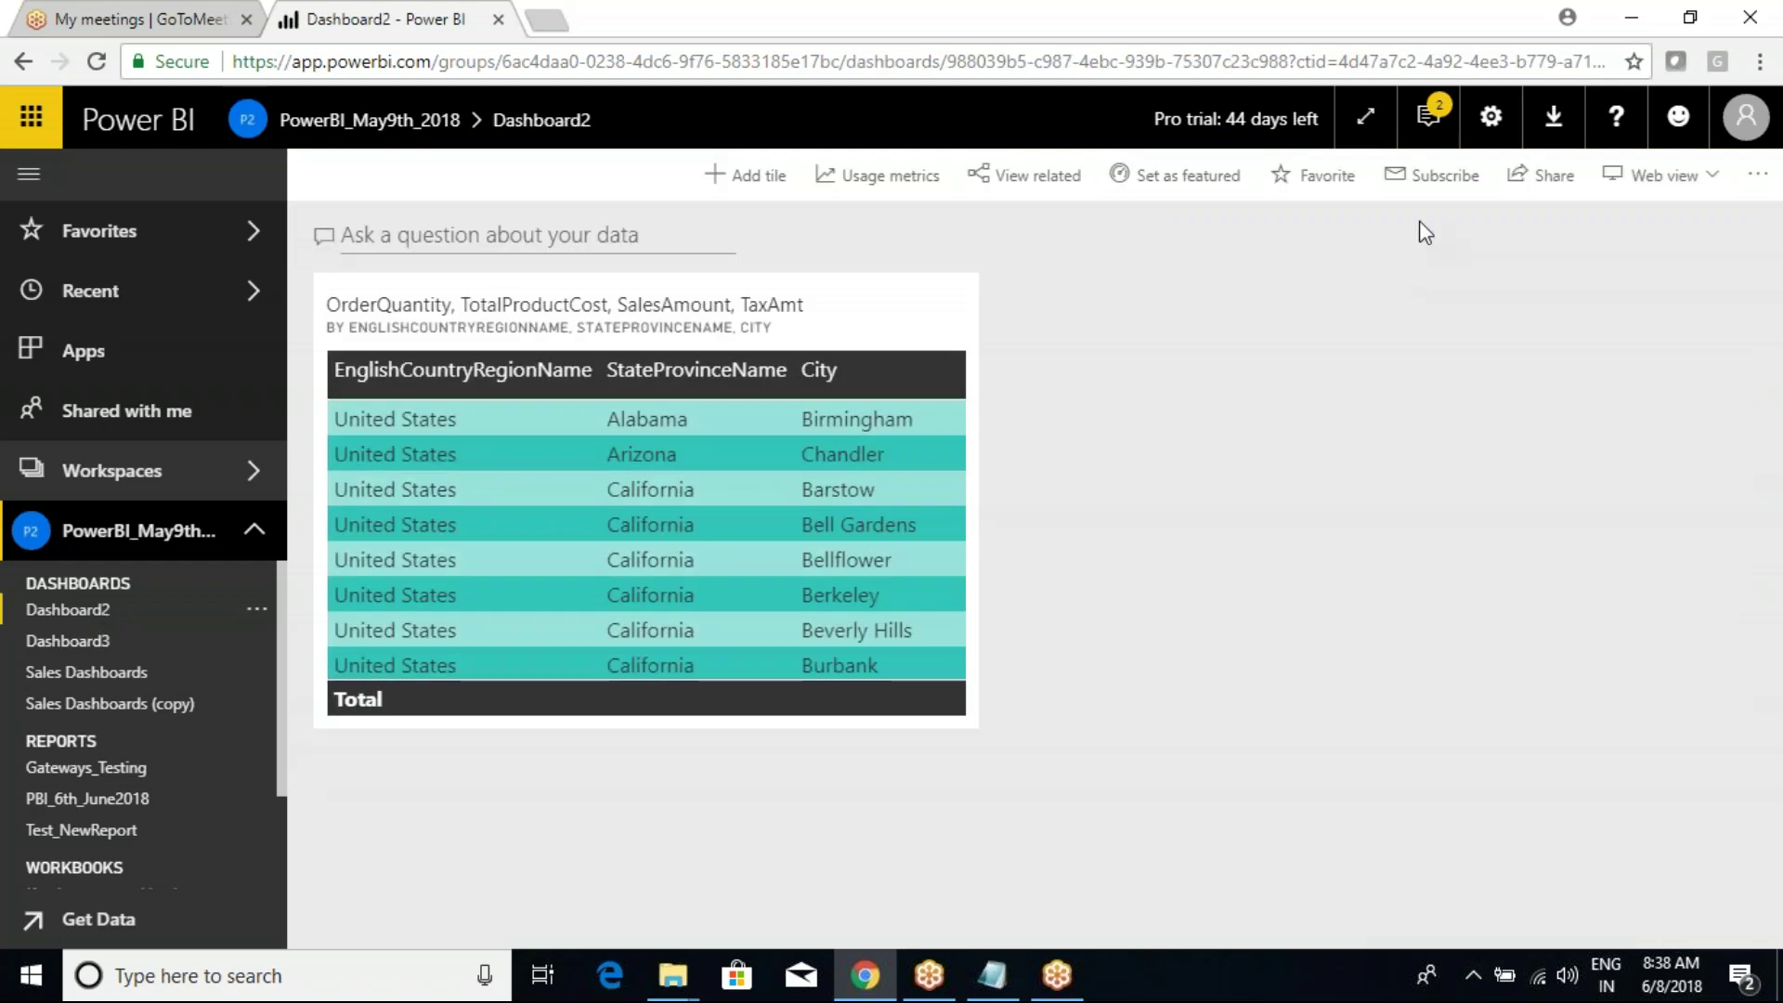
Step: Start an email subscription for Dashboard2 and examine its on/off state, recipients, message and dashboard access options
left_click(1434, 175)
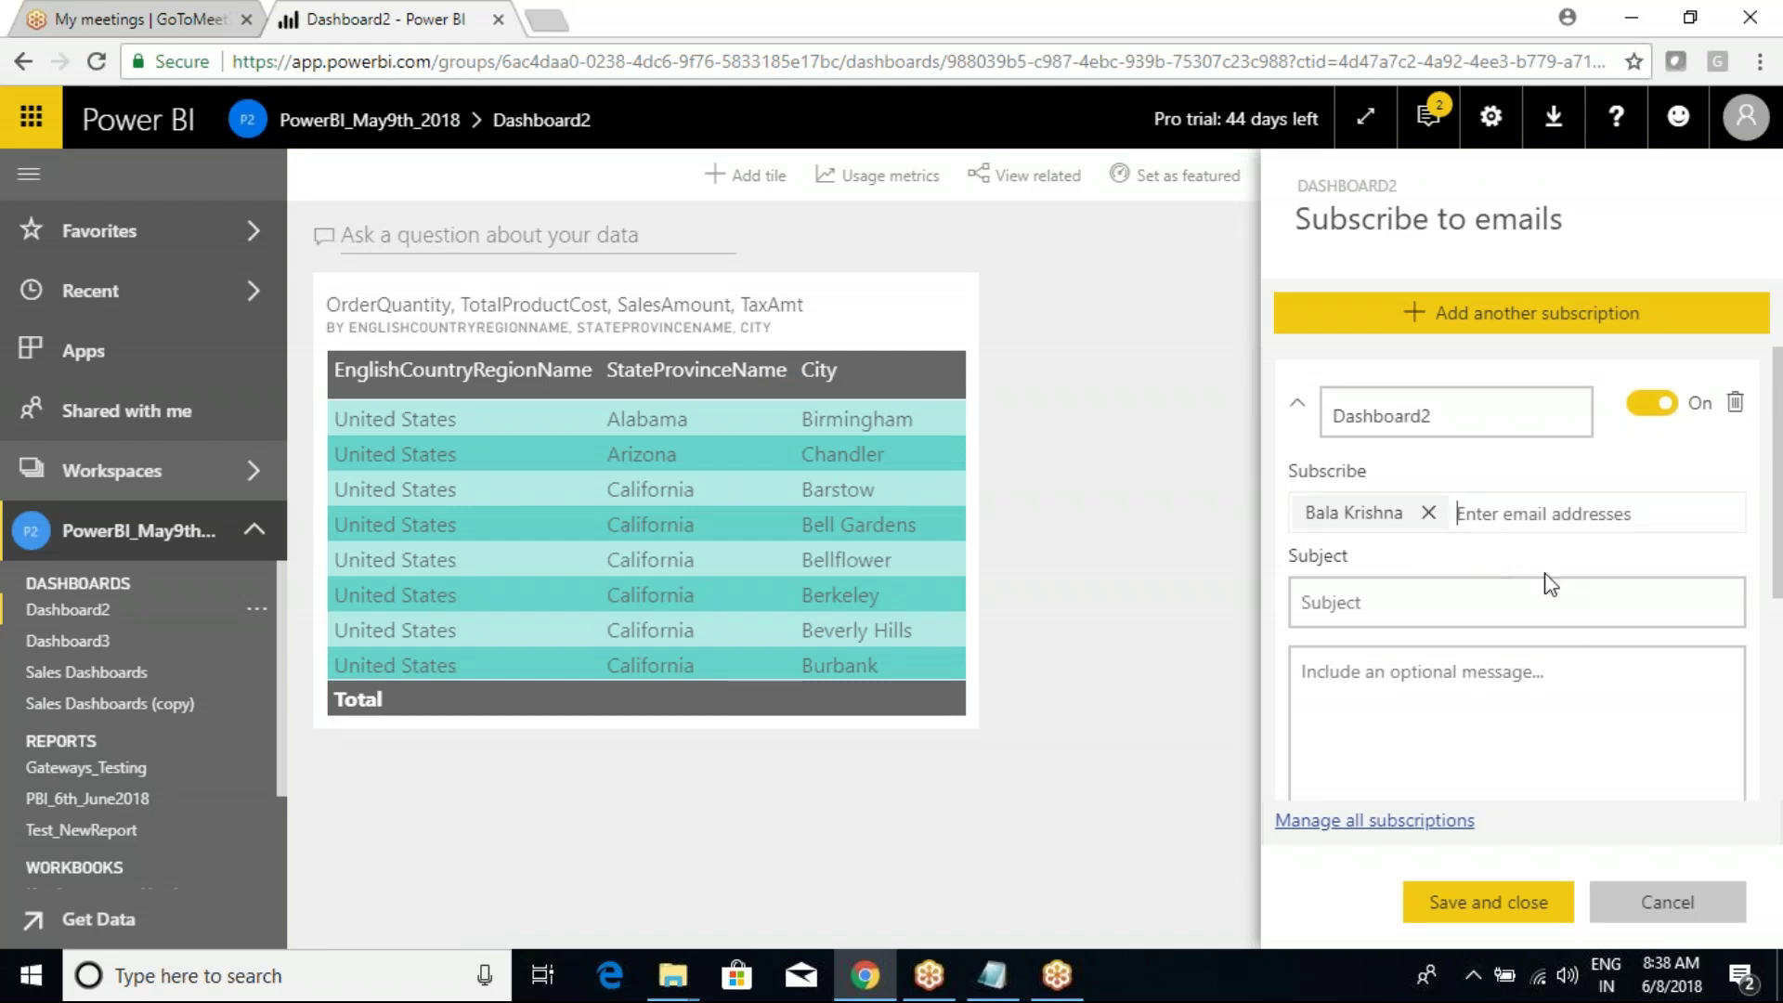
scroll(1492, 622, "down", 5)
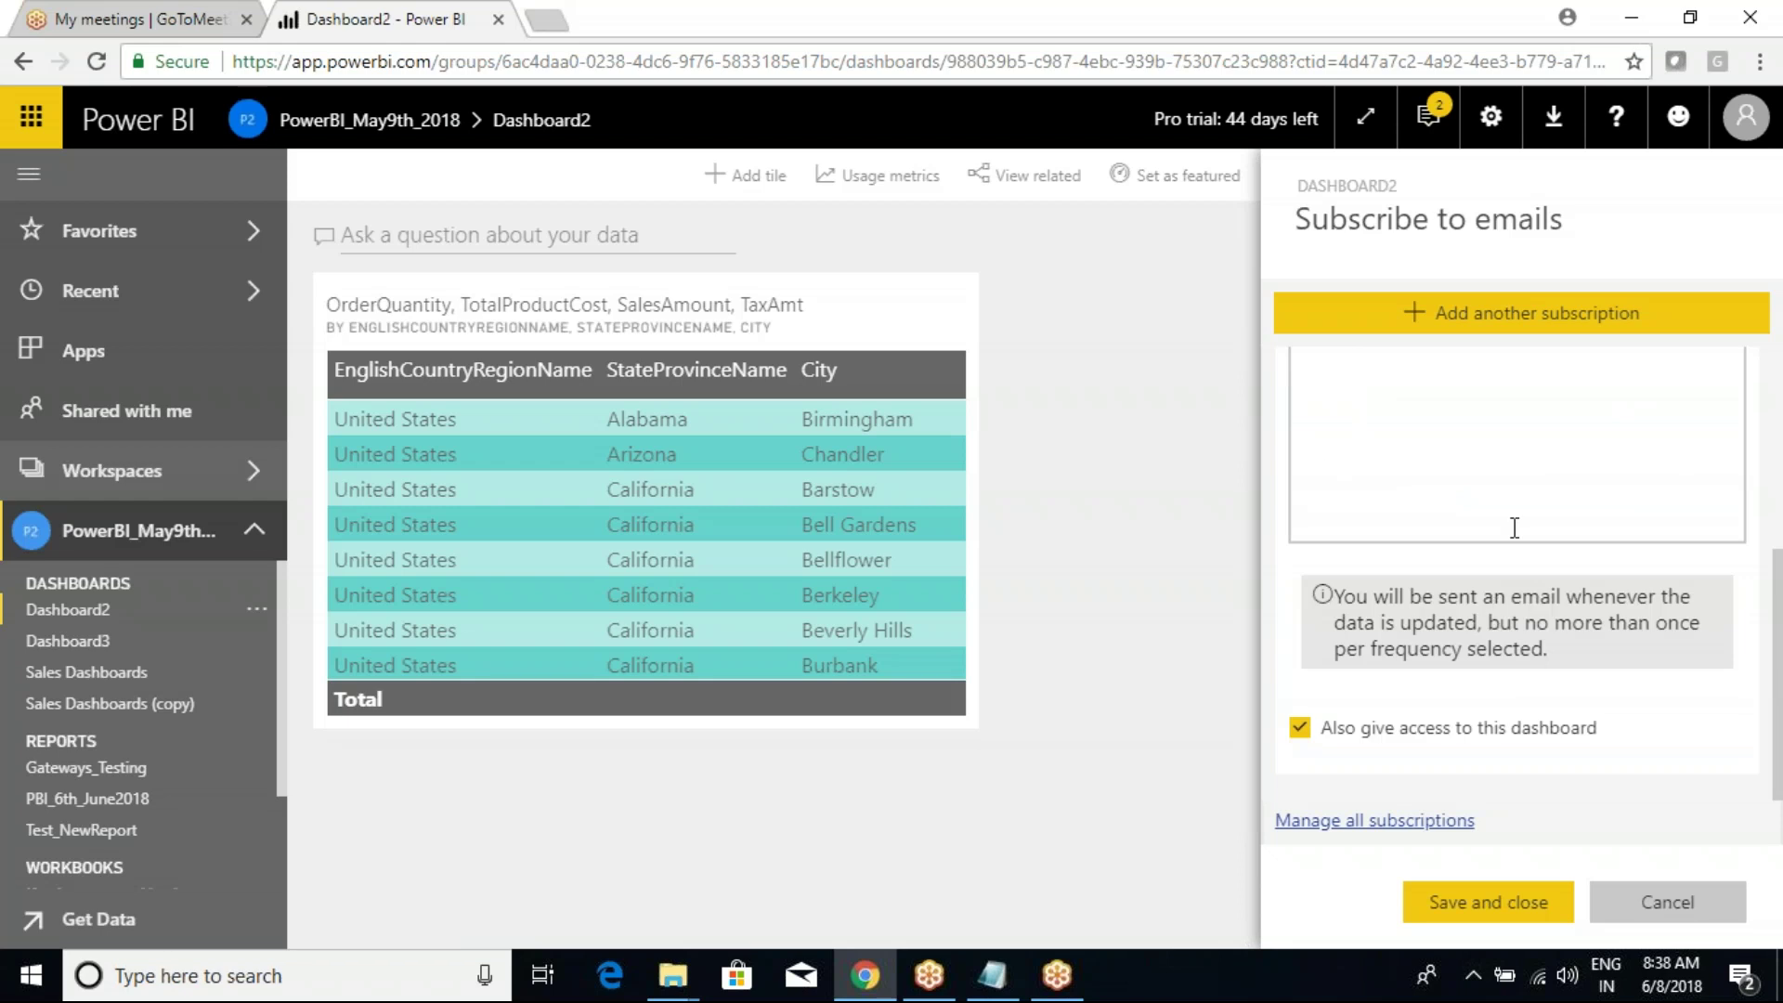
scroll(1513, 528, "up", 5)
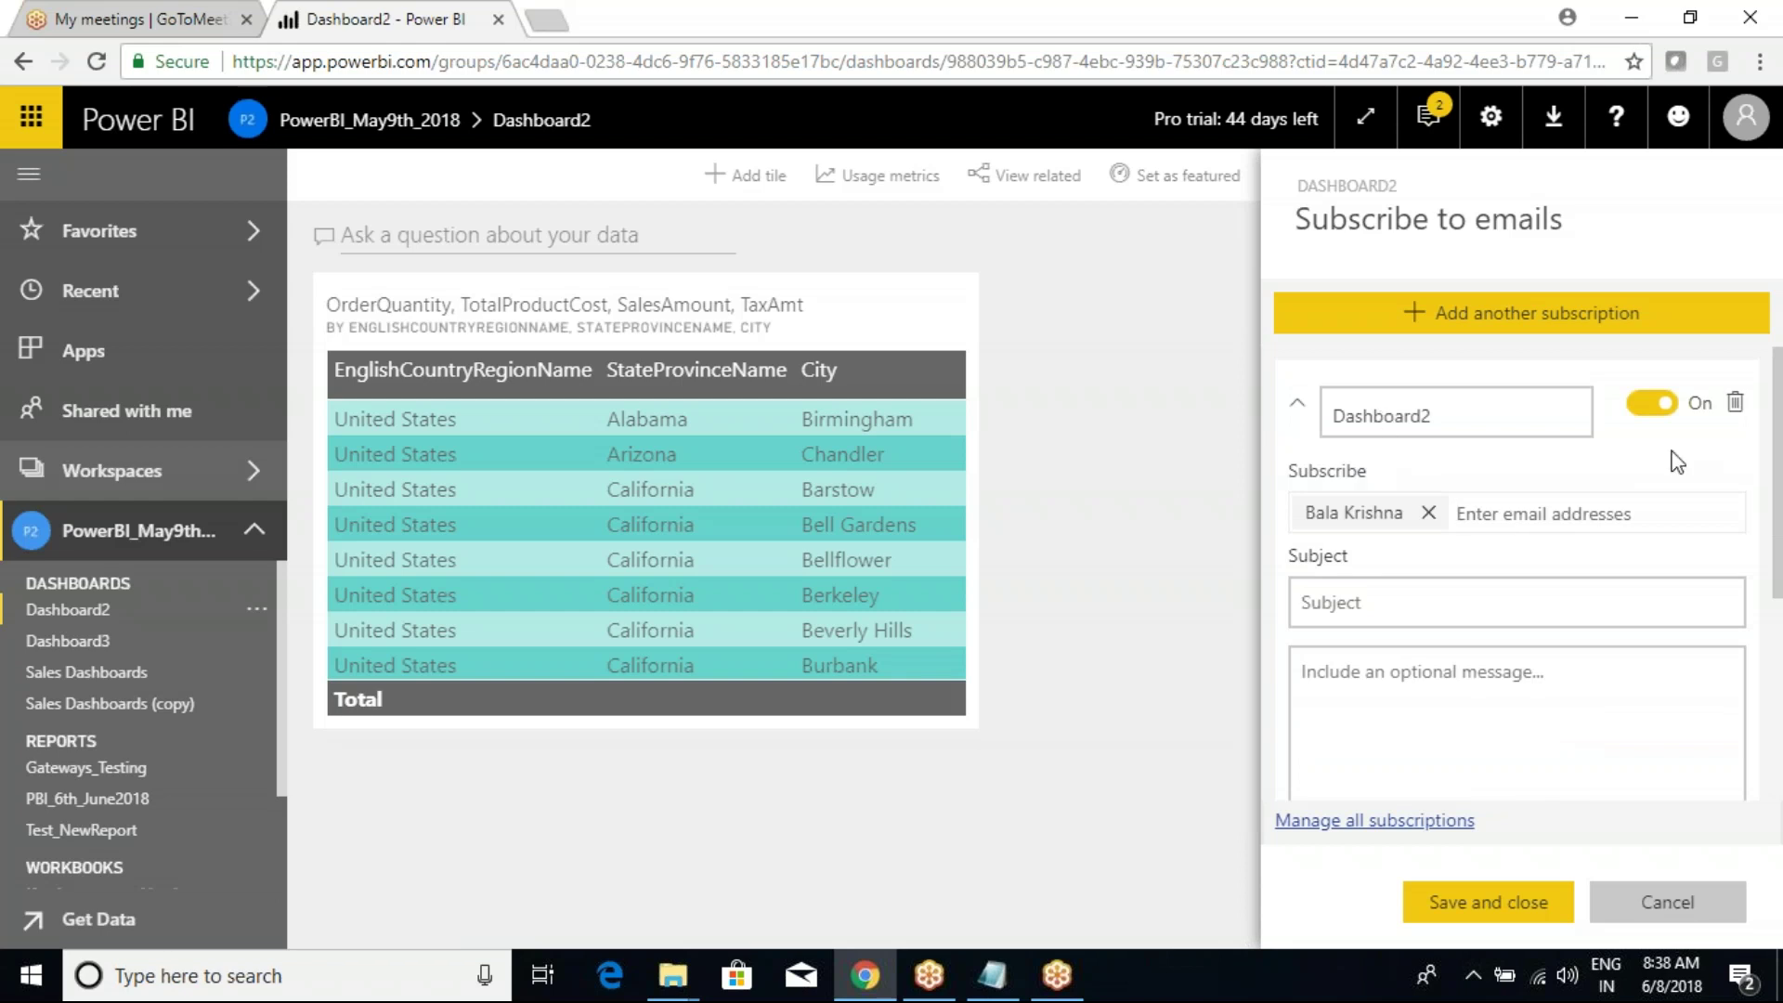
left_click(1654, 413)
left_click(1643, 406)
left_click(1304, 422)
left_click(1300, 411)
scroll(1411, 520, "down", 3)
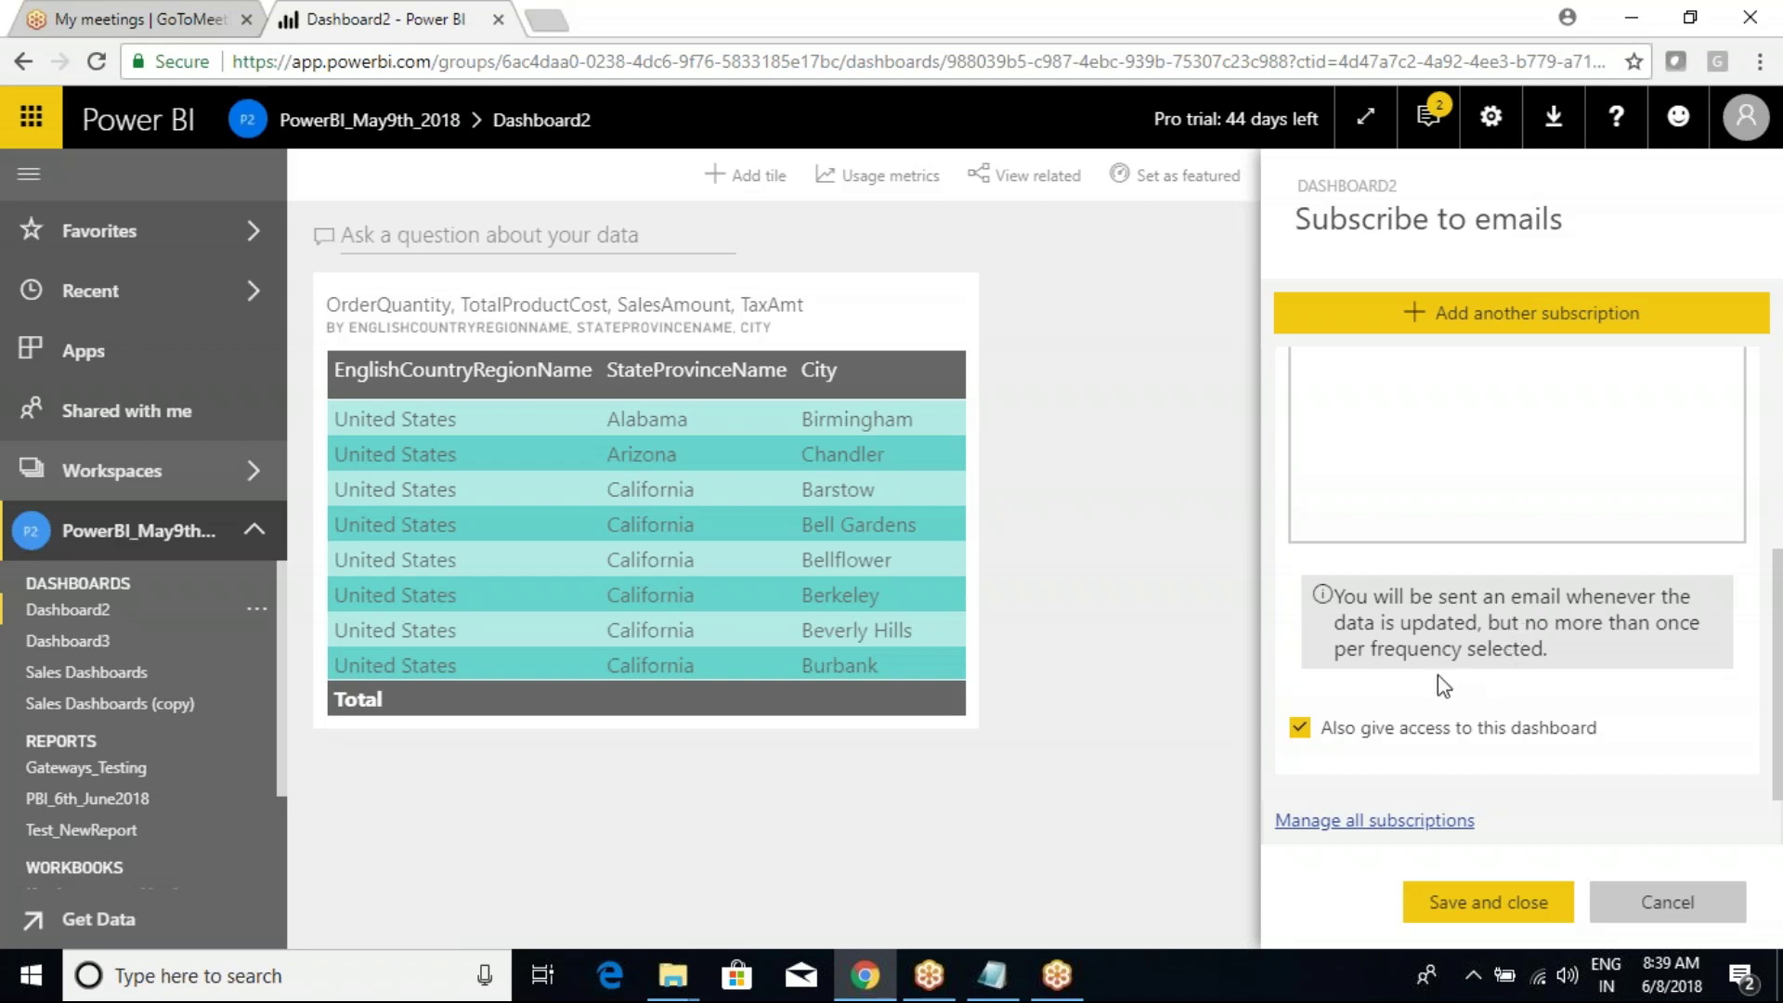
scroll(1419, 655, "up", 4)
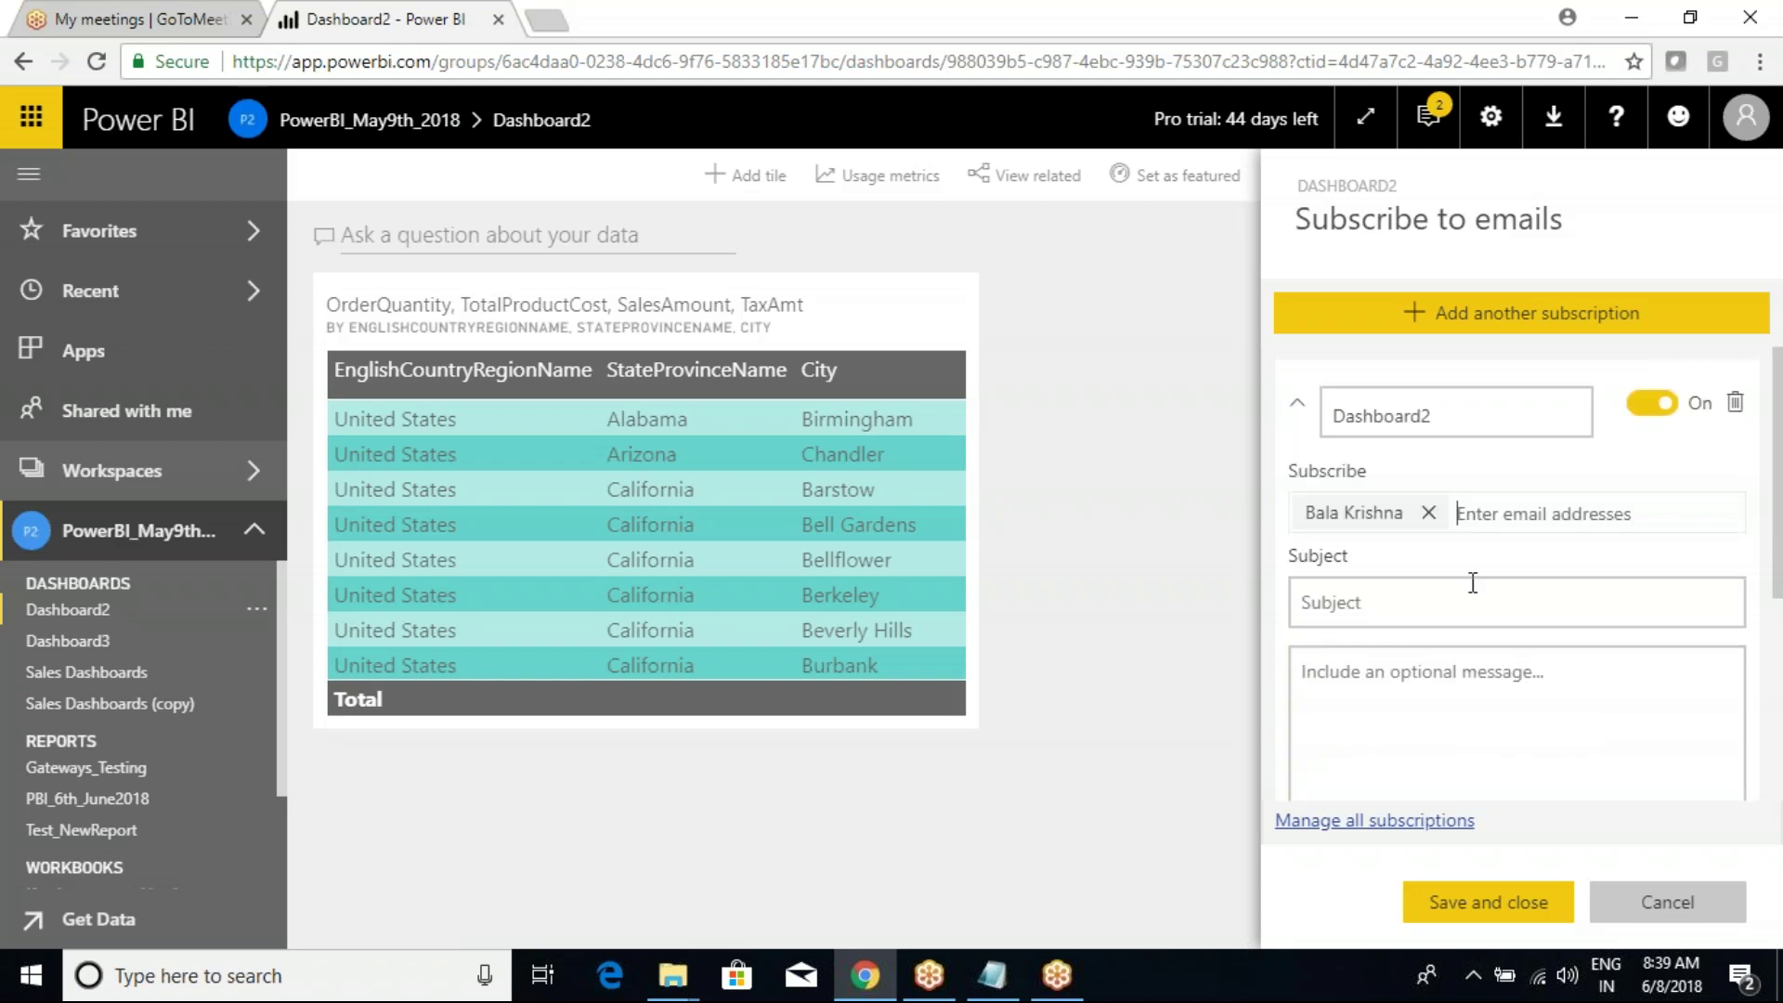
Step: Set the Dashboard2 subscription's subject to "Testing" and save the subscription
scroll(1473, 582, "down", 3)
scroll(1444, 459, "up", 3)
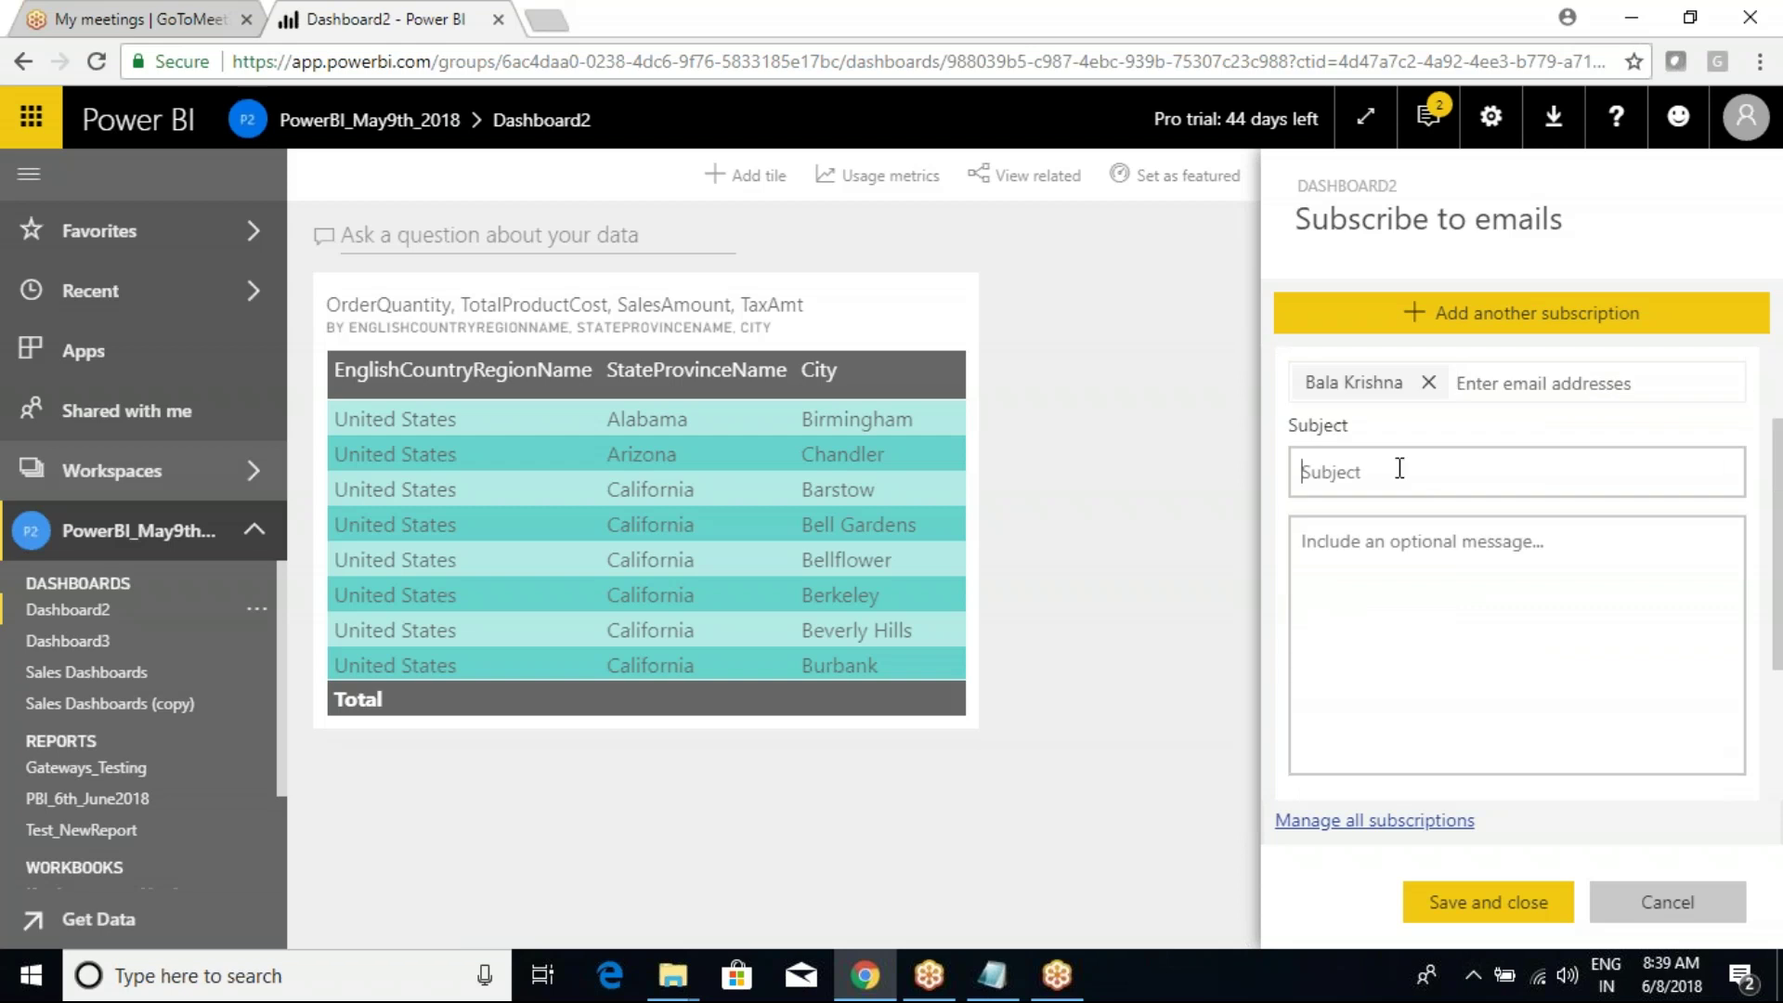
type("Testing")
scroll(1517, 462, "up", 2)
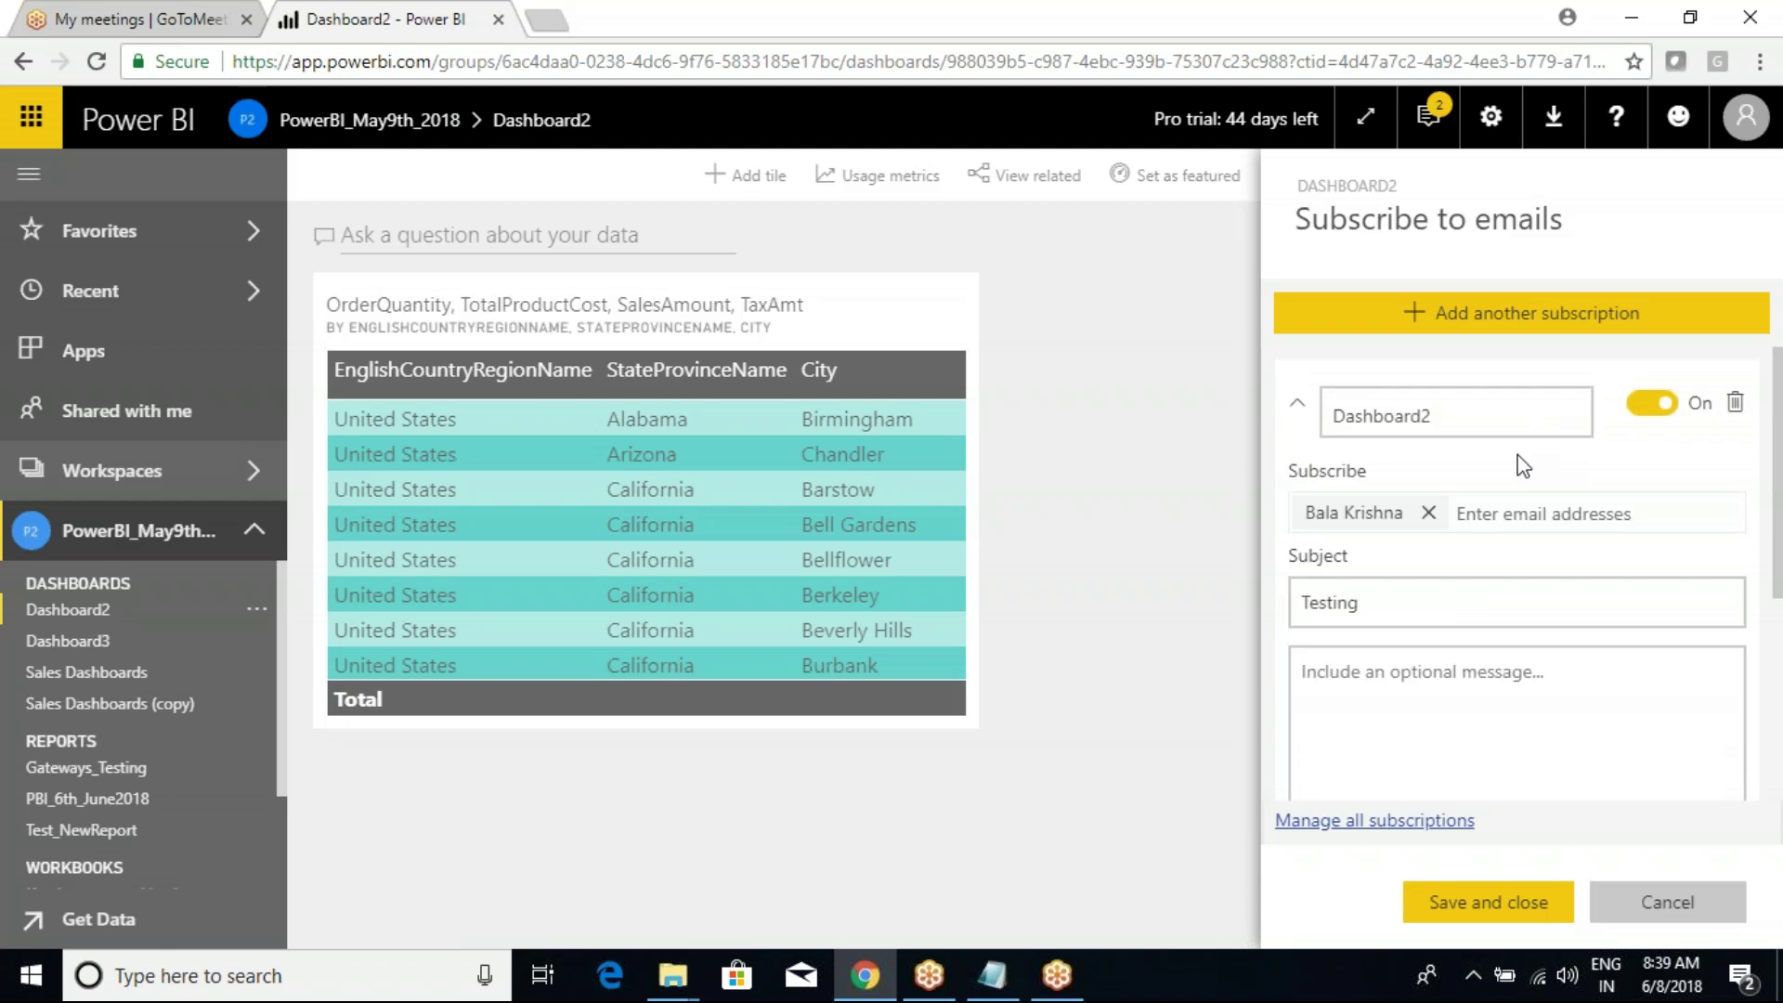
scroll(1483, 447, "down", 1)
scroll(1488, 455, "down", 3)
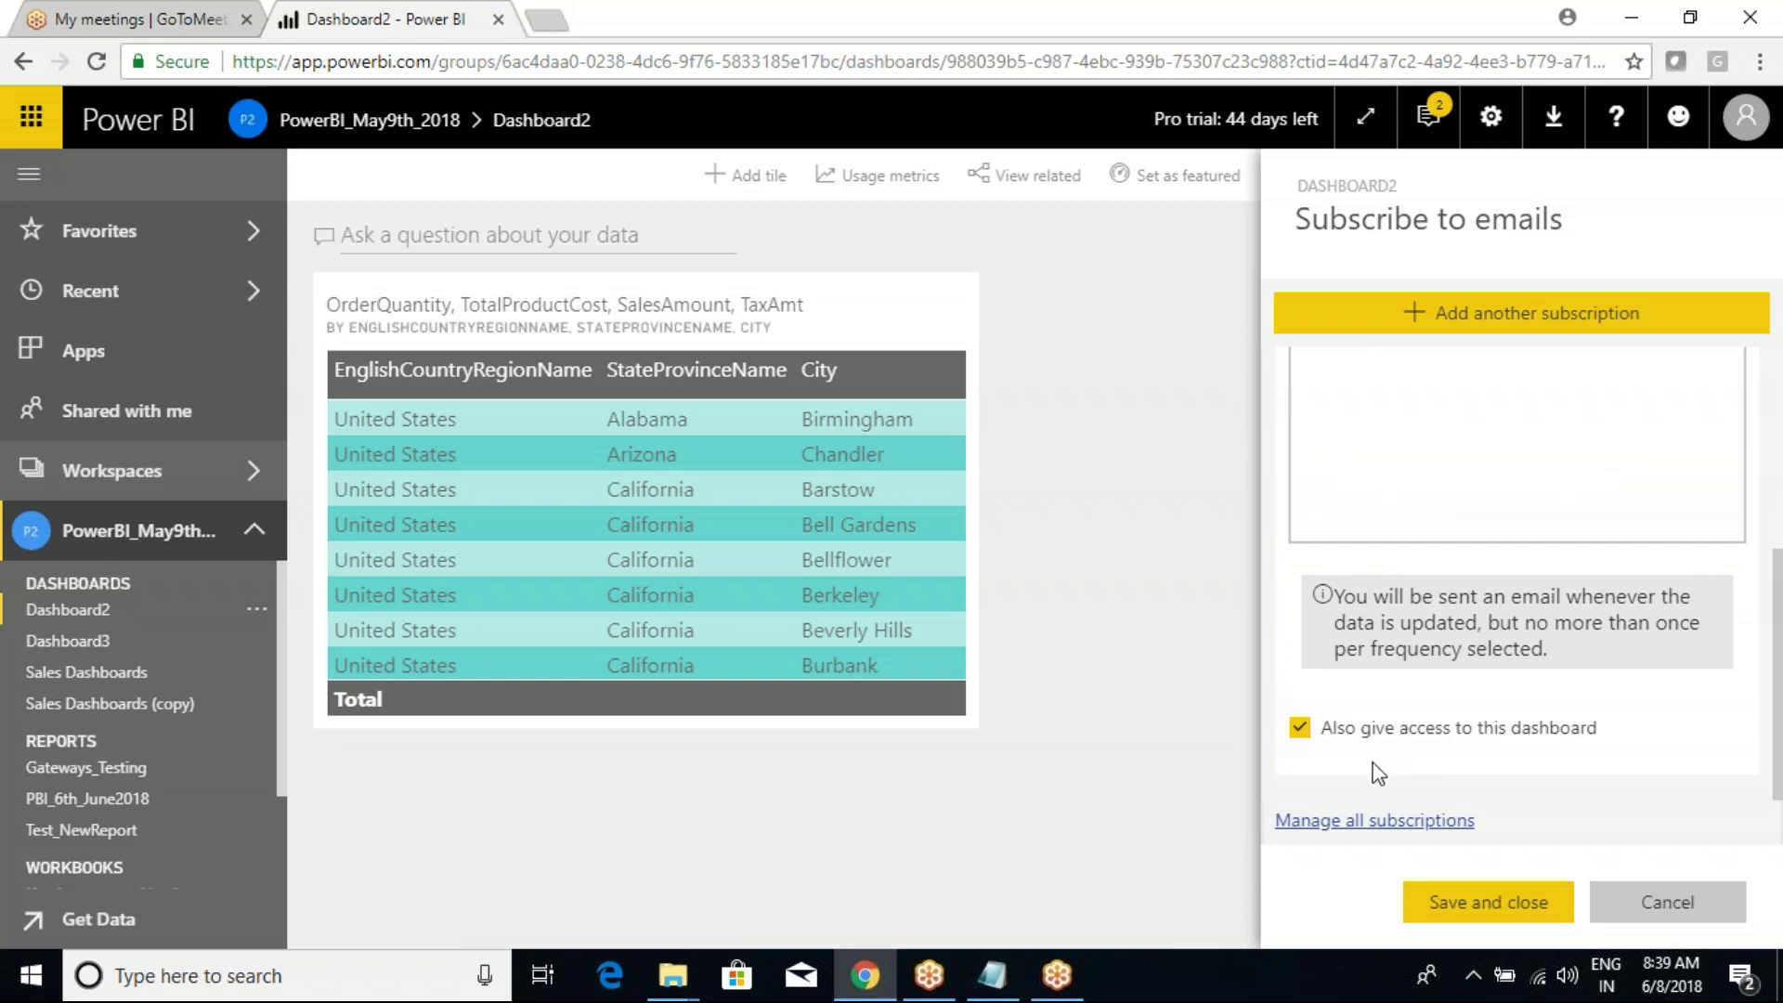
left_click(1486, 901)
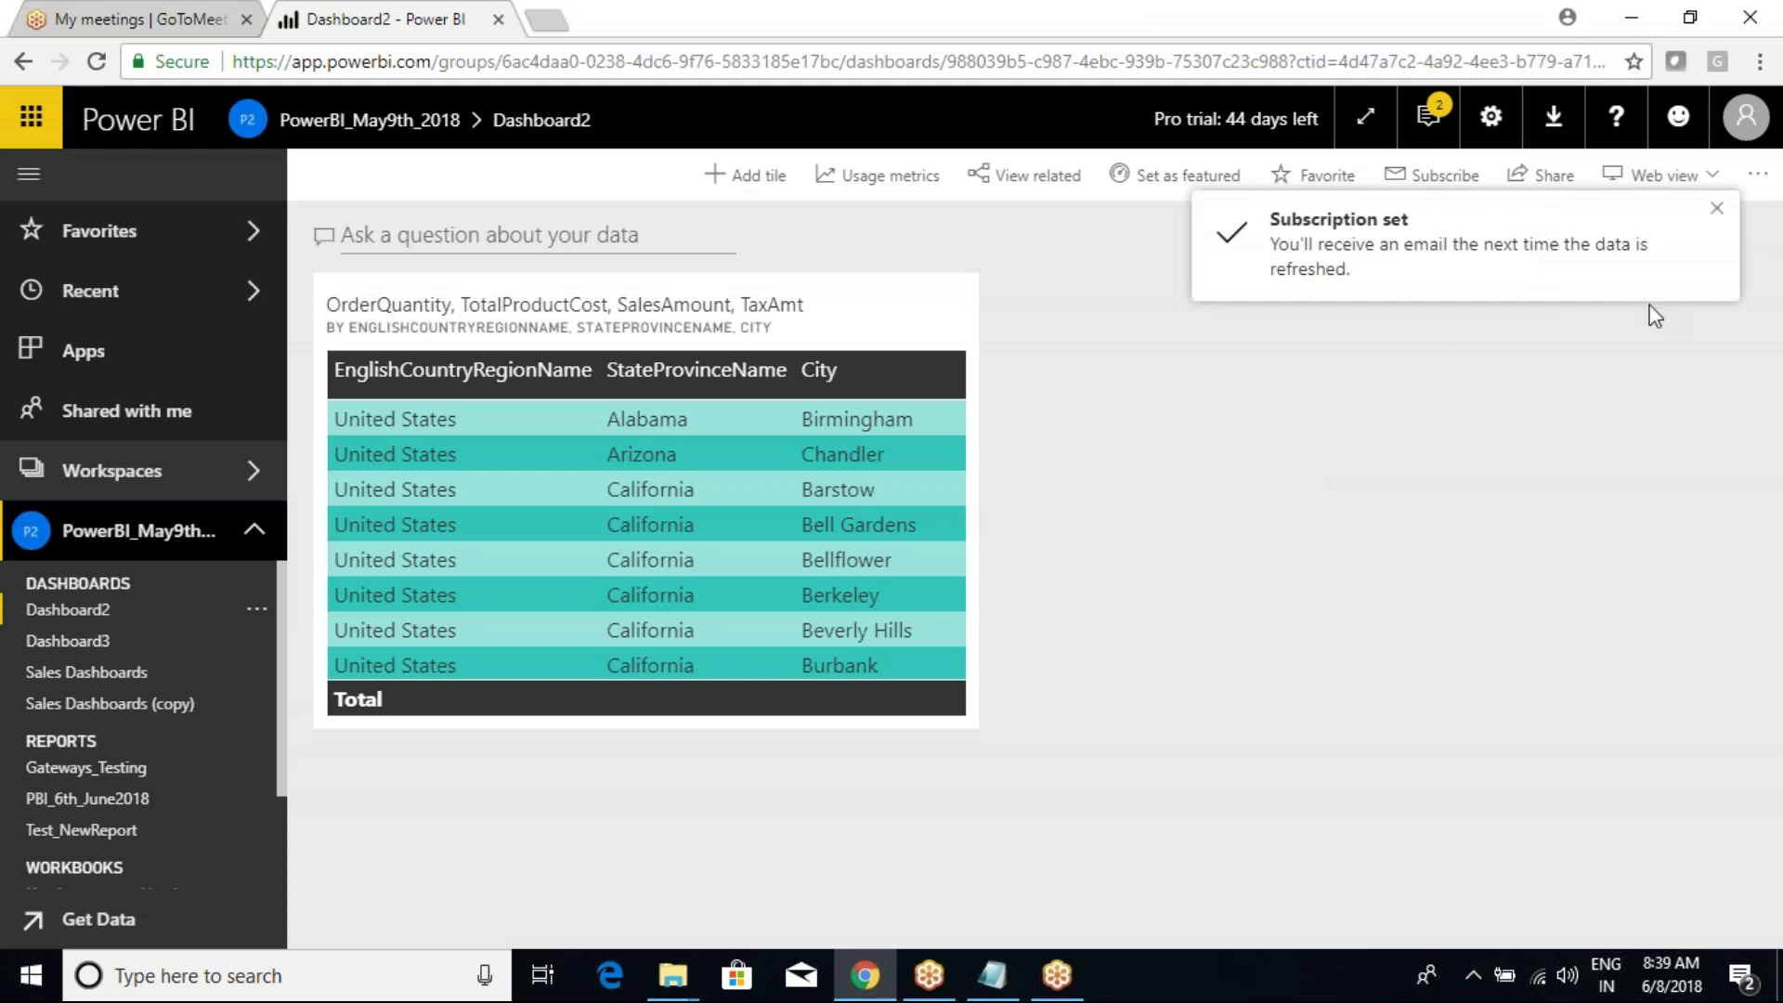
left_click(1716, 208)
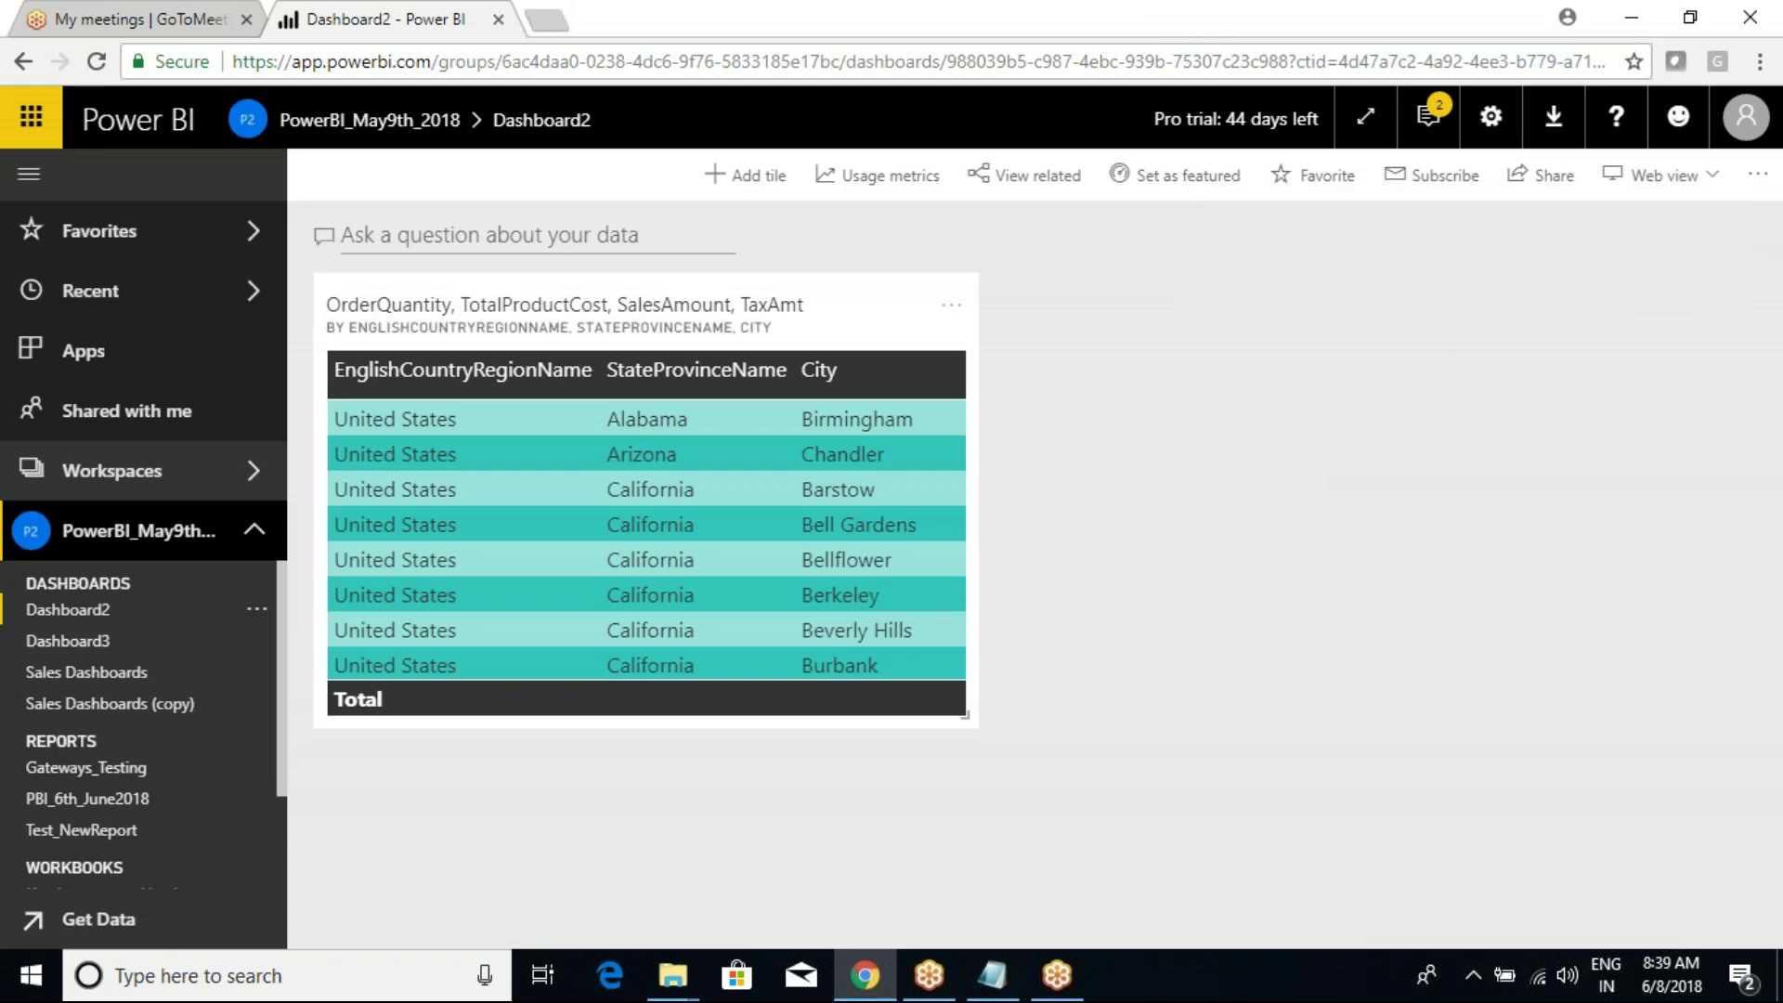
Step: View the subscriptions in the PowerBI_May9th_2018 workspace settings and mark the Dashboard2 entry with a red rectangle
left_click(118, 549)
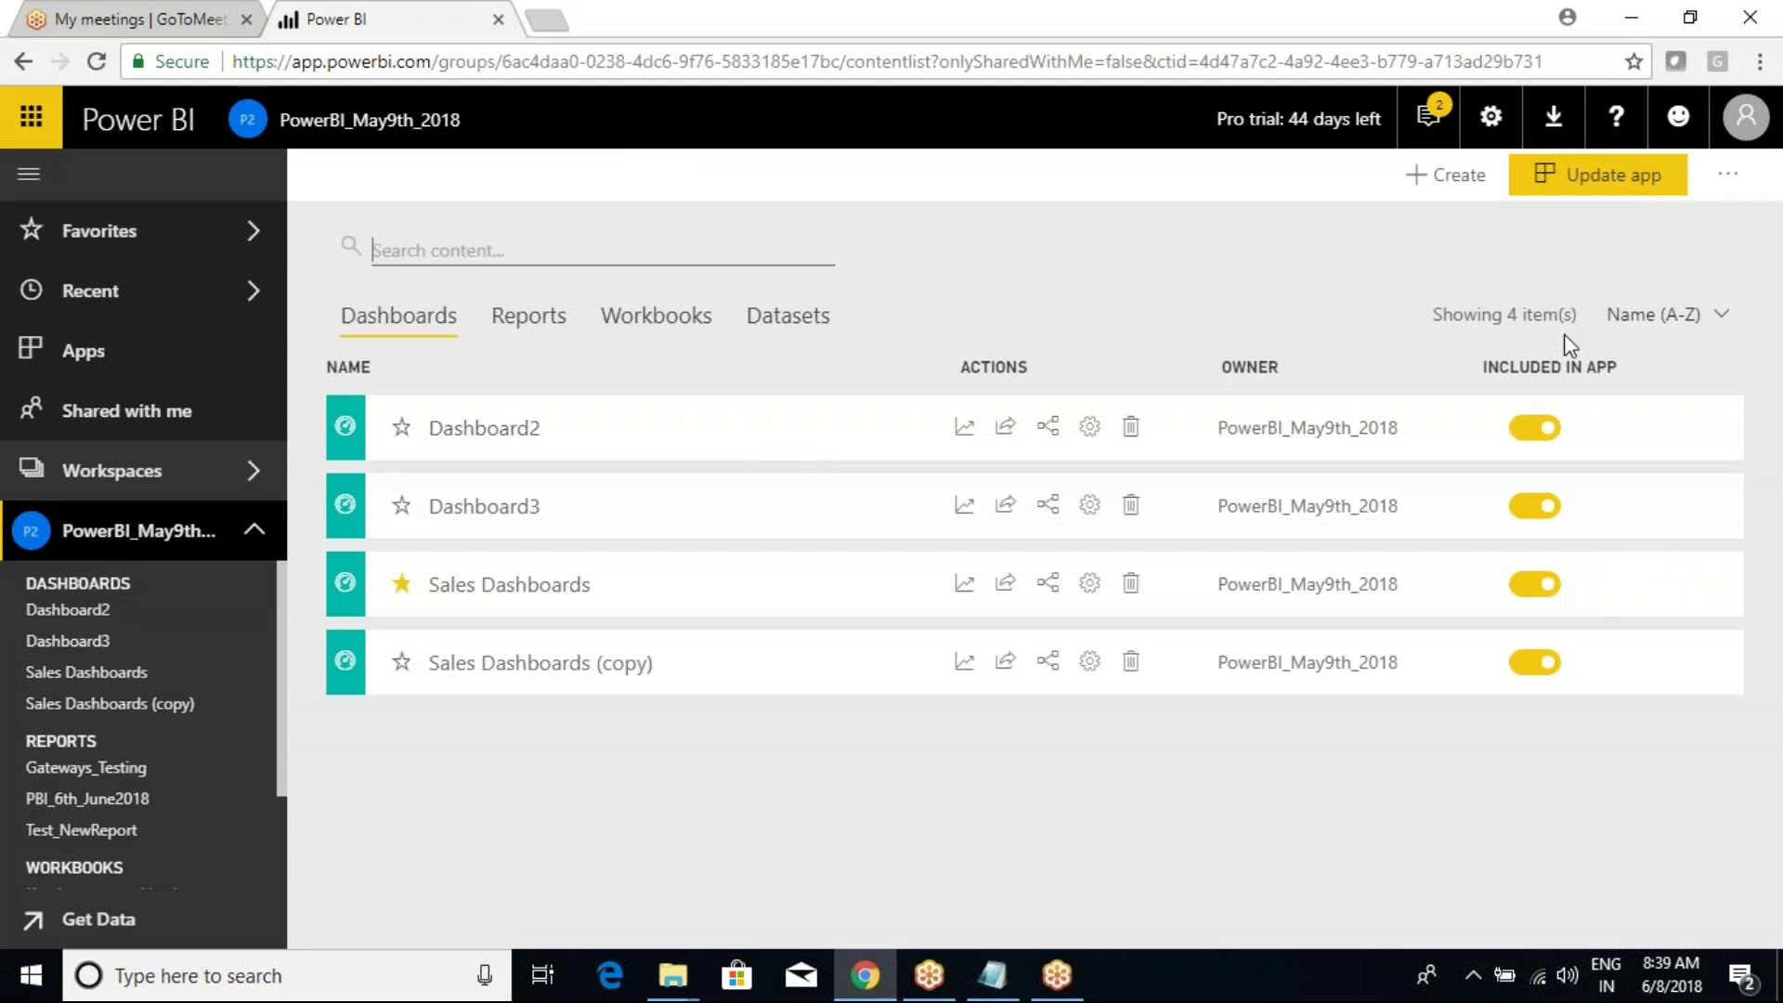
left_click(1490, 117)
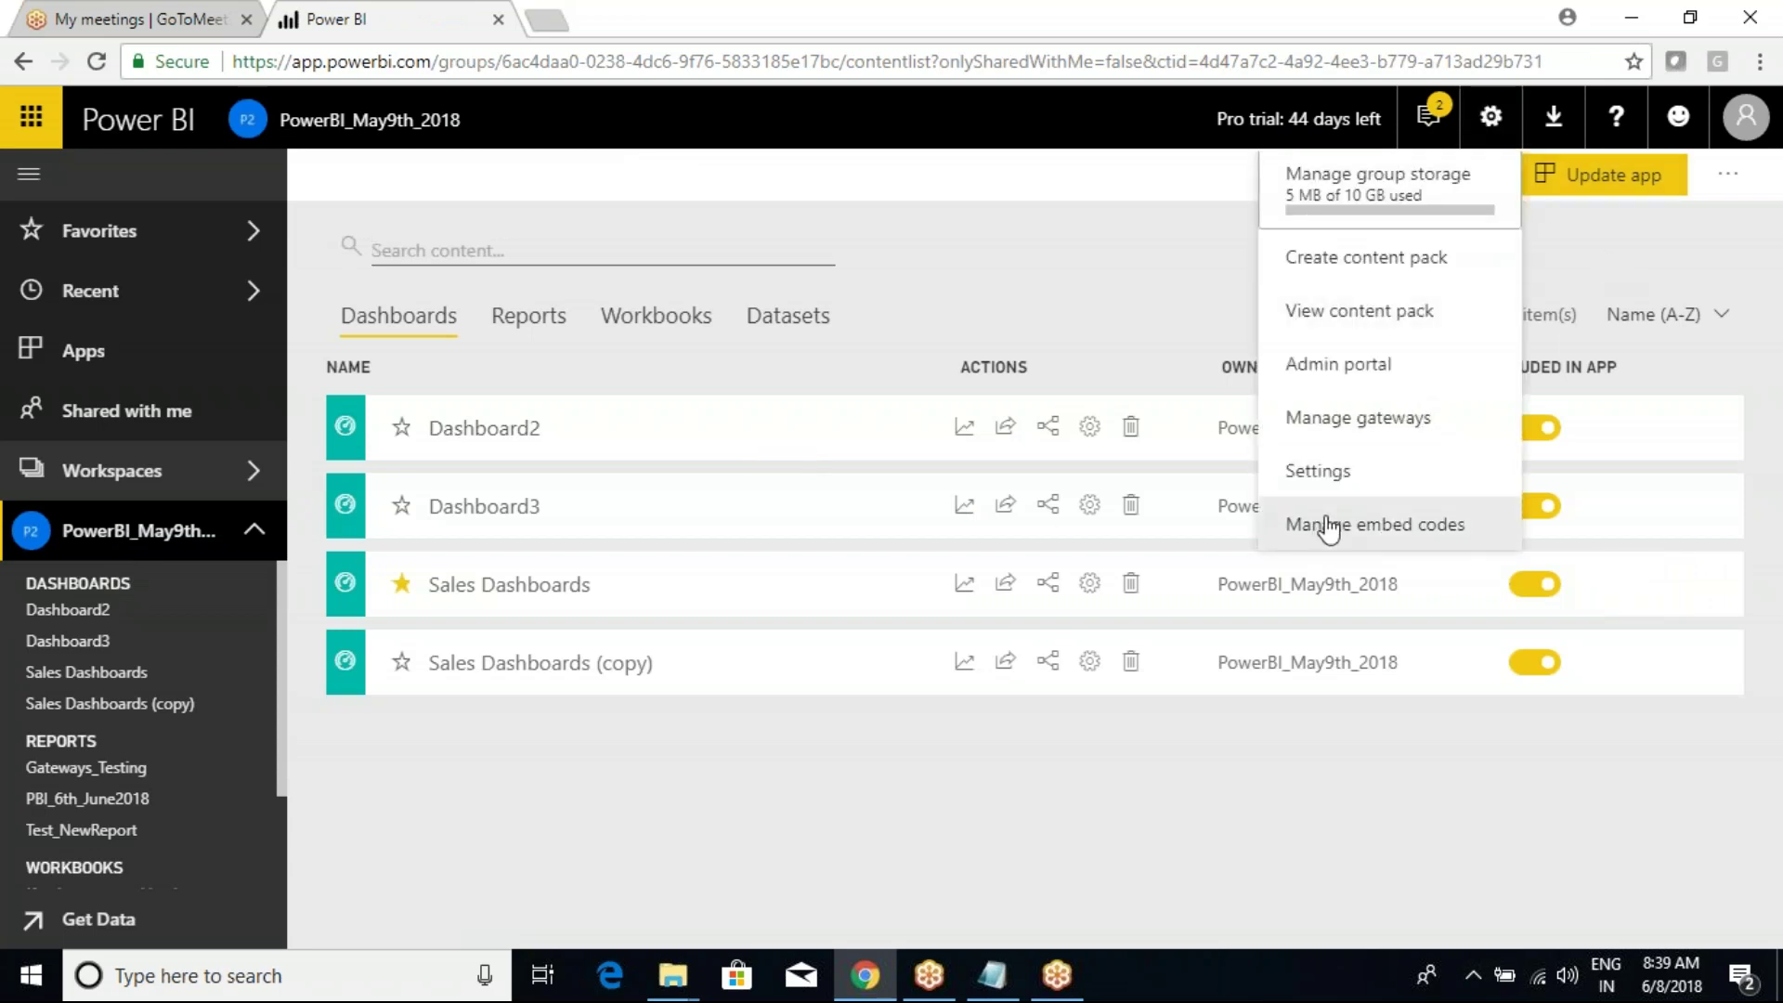
left_click(1342, 494)
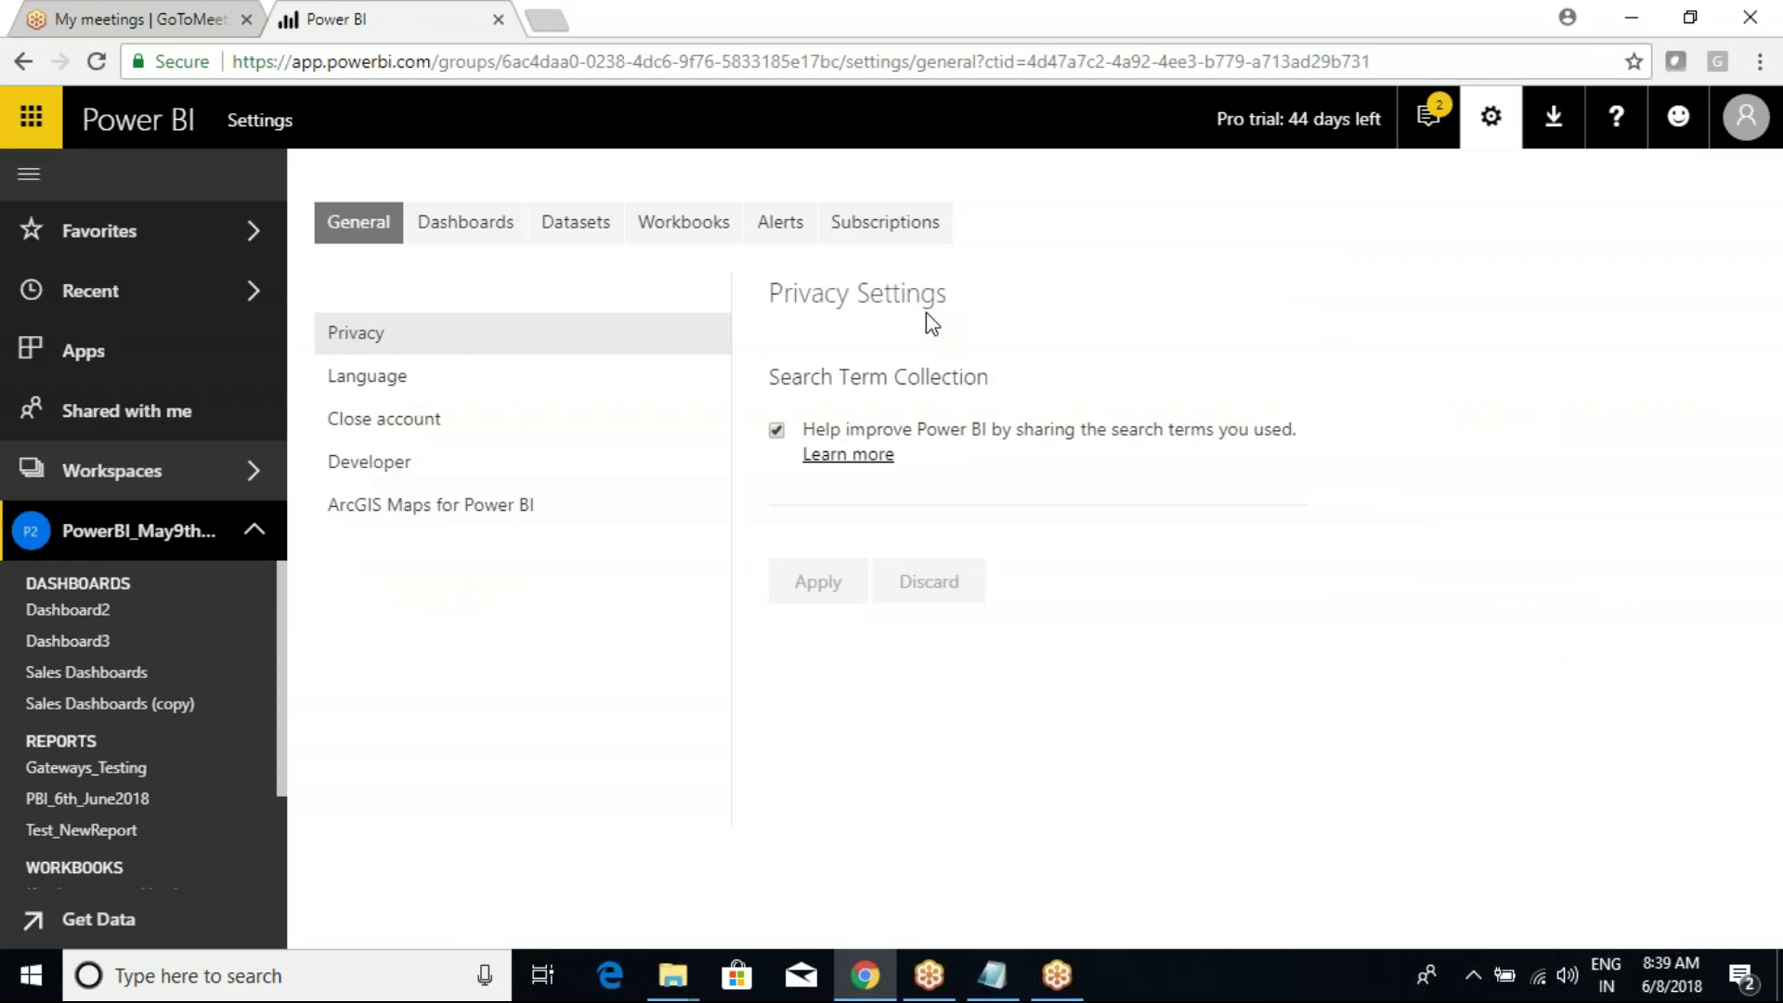
left_click(885, 222)
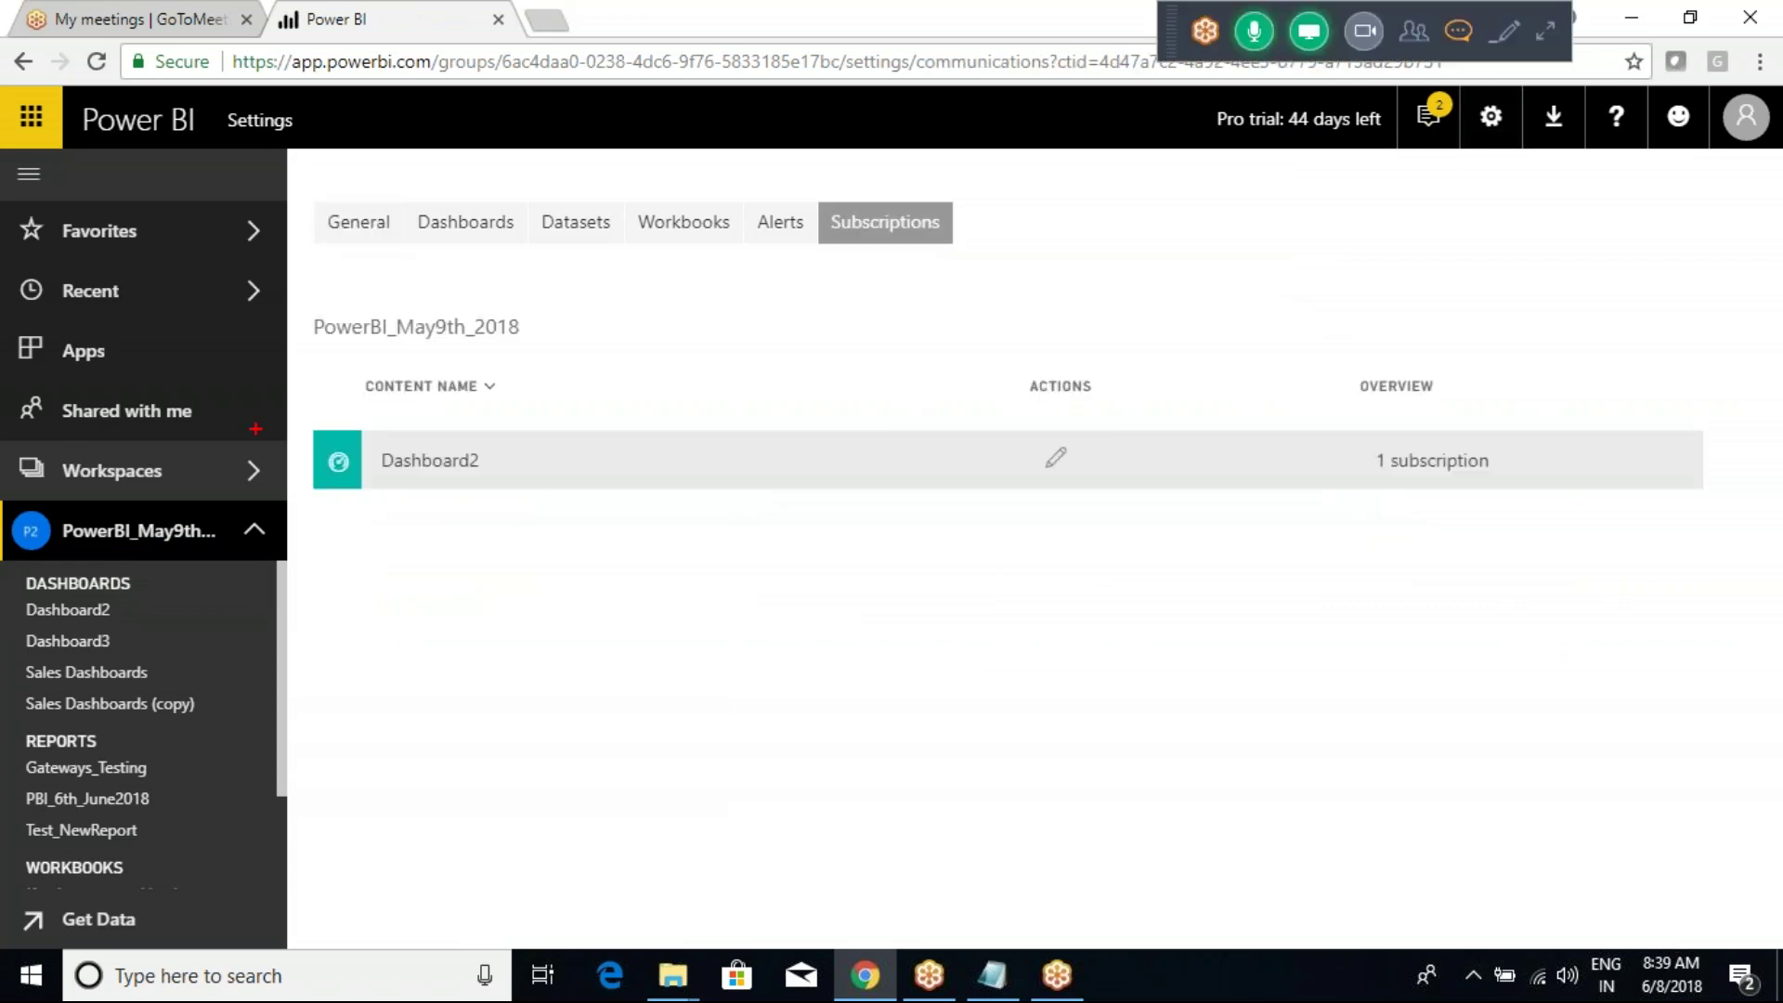
left_click_drag(276, 401, 1659, 539)
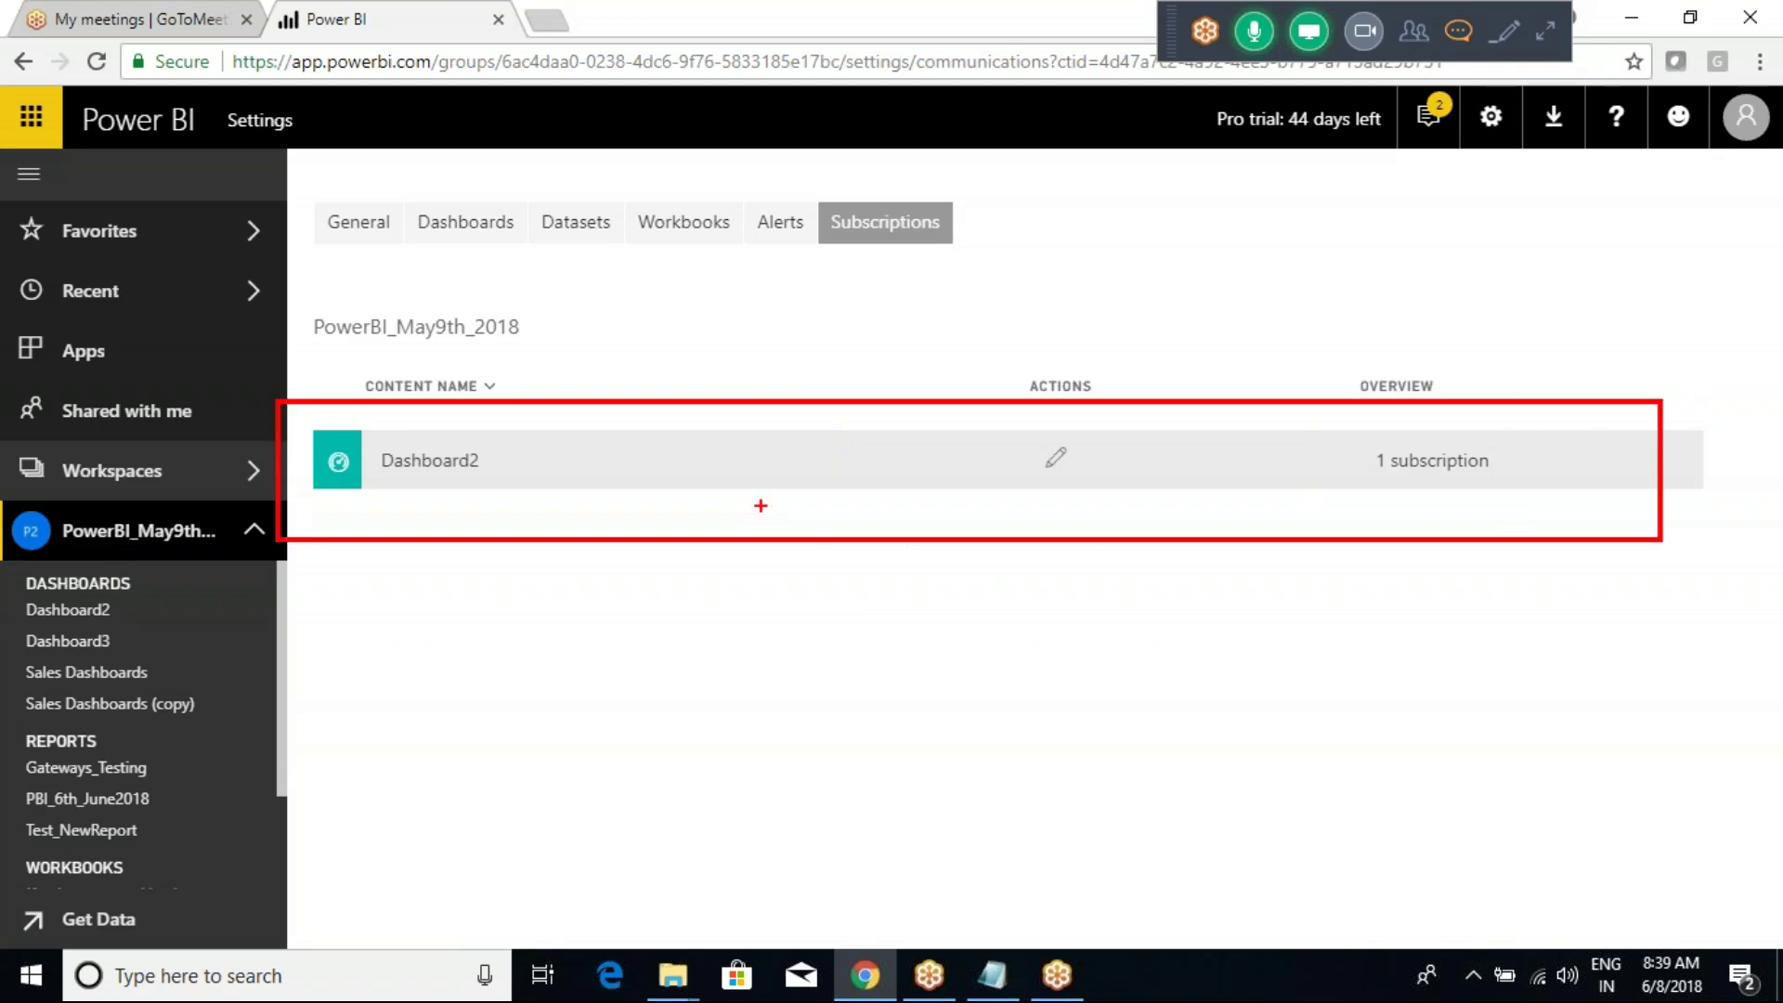
Step: Review the details of the saved Dashboard2 subscription and close it without changes
left_click(1056, 457)
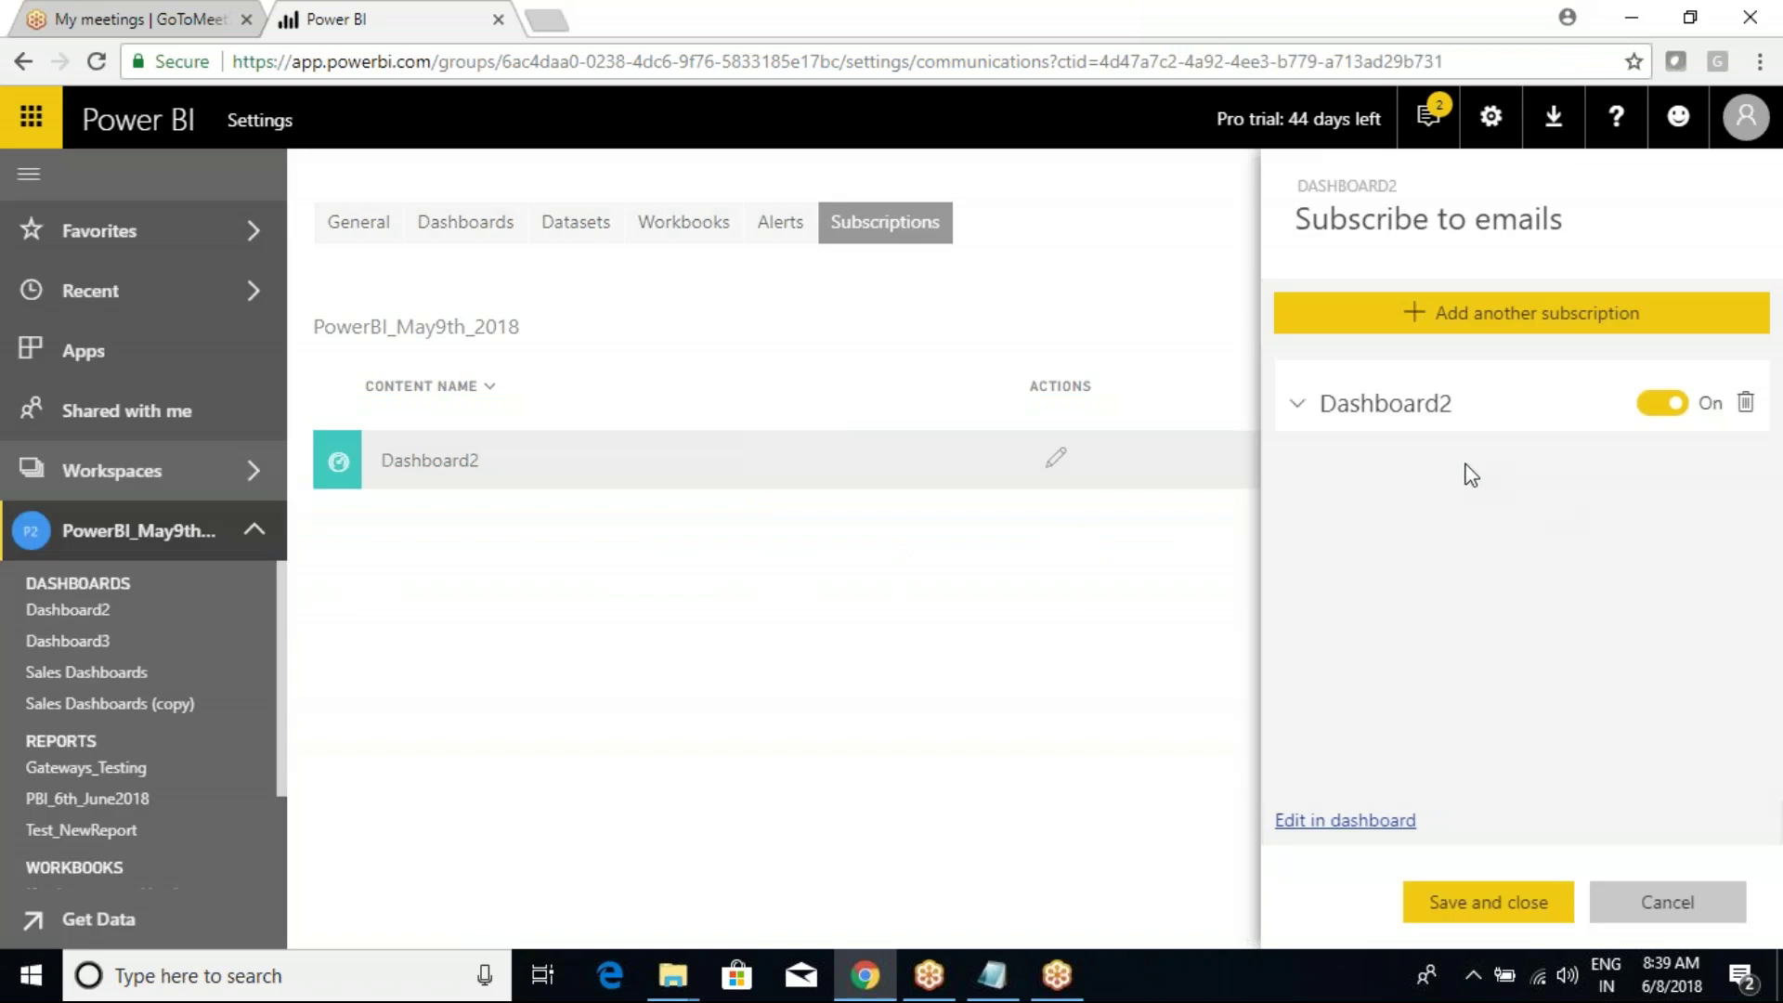
left_click(1304, 408)
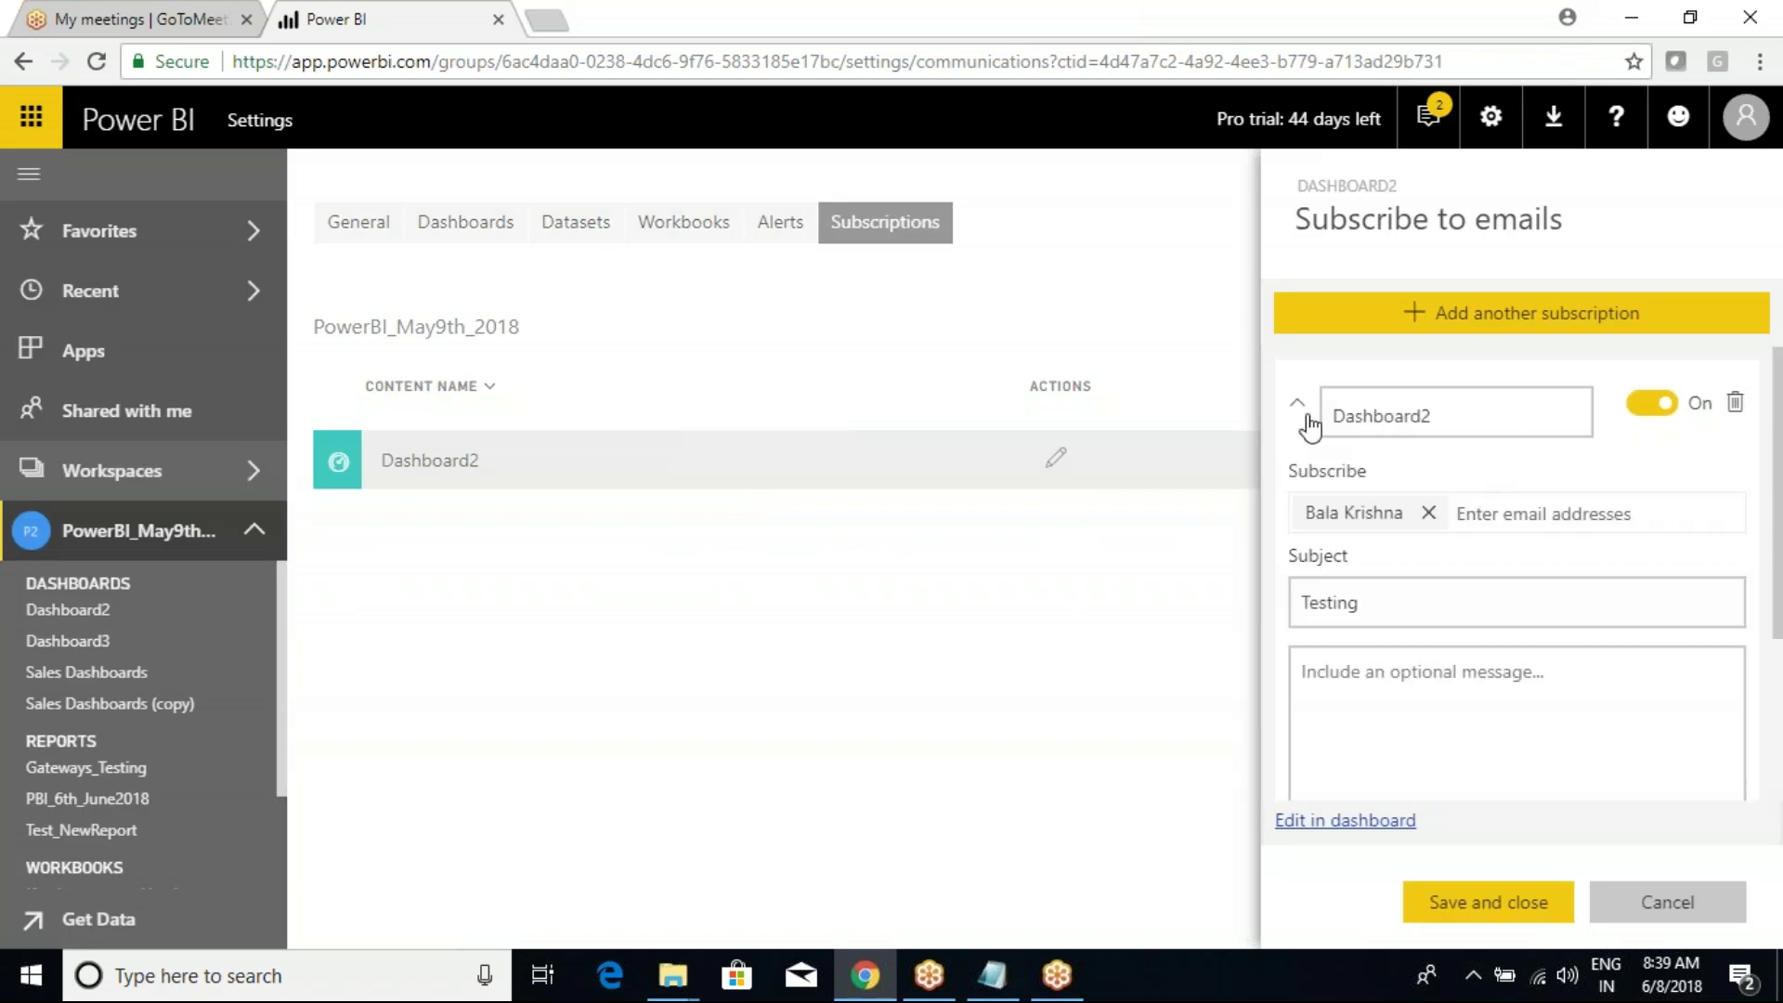
left_click(1505, 526)
left_click(1658, 899)
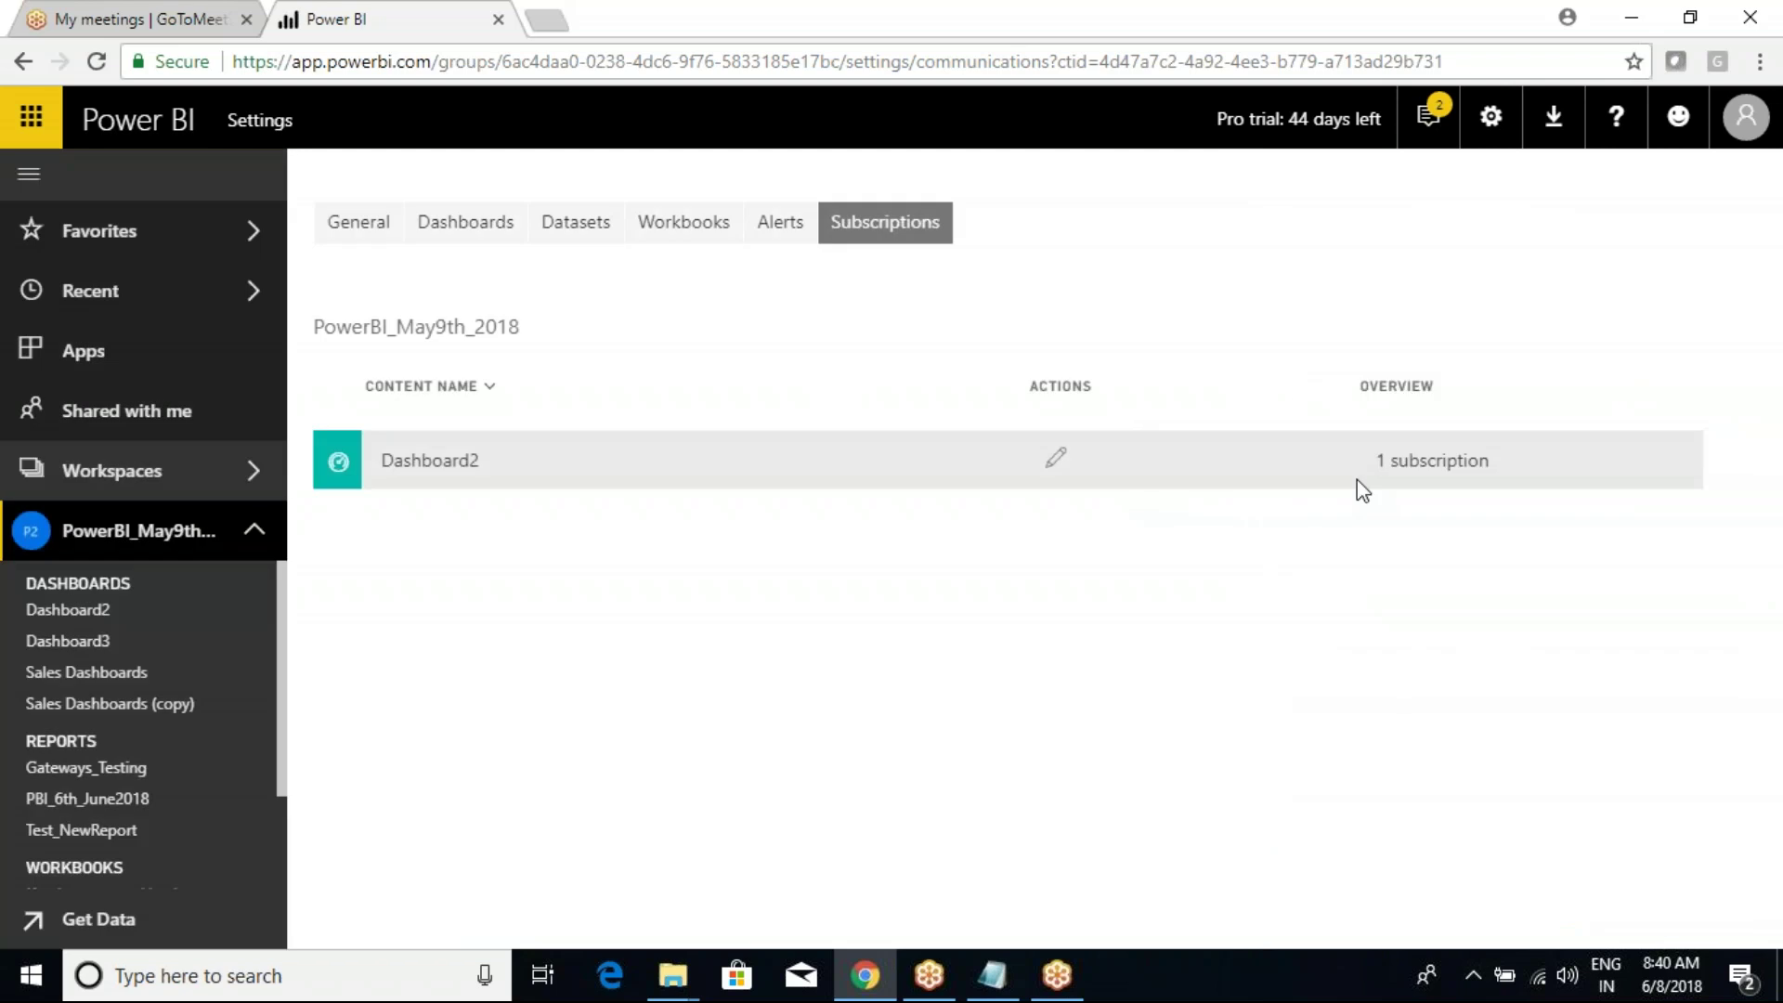
left_click(1493, 121)
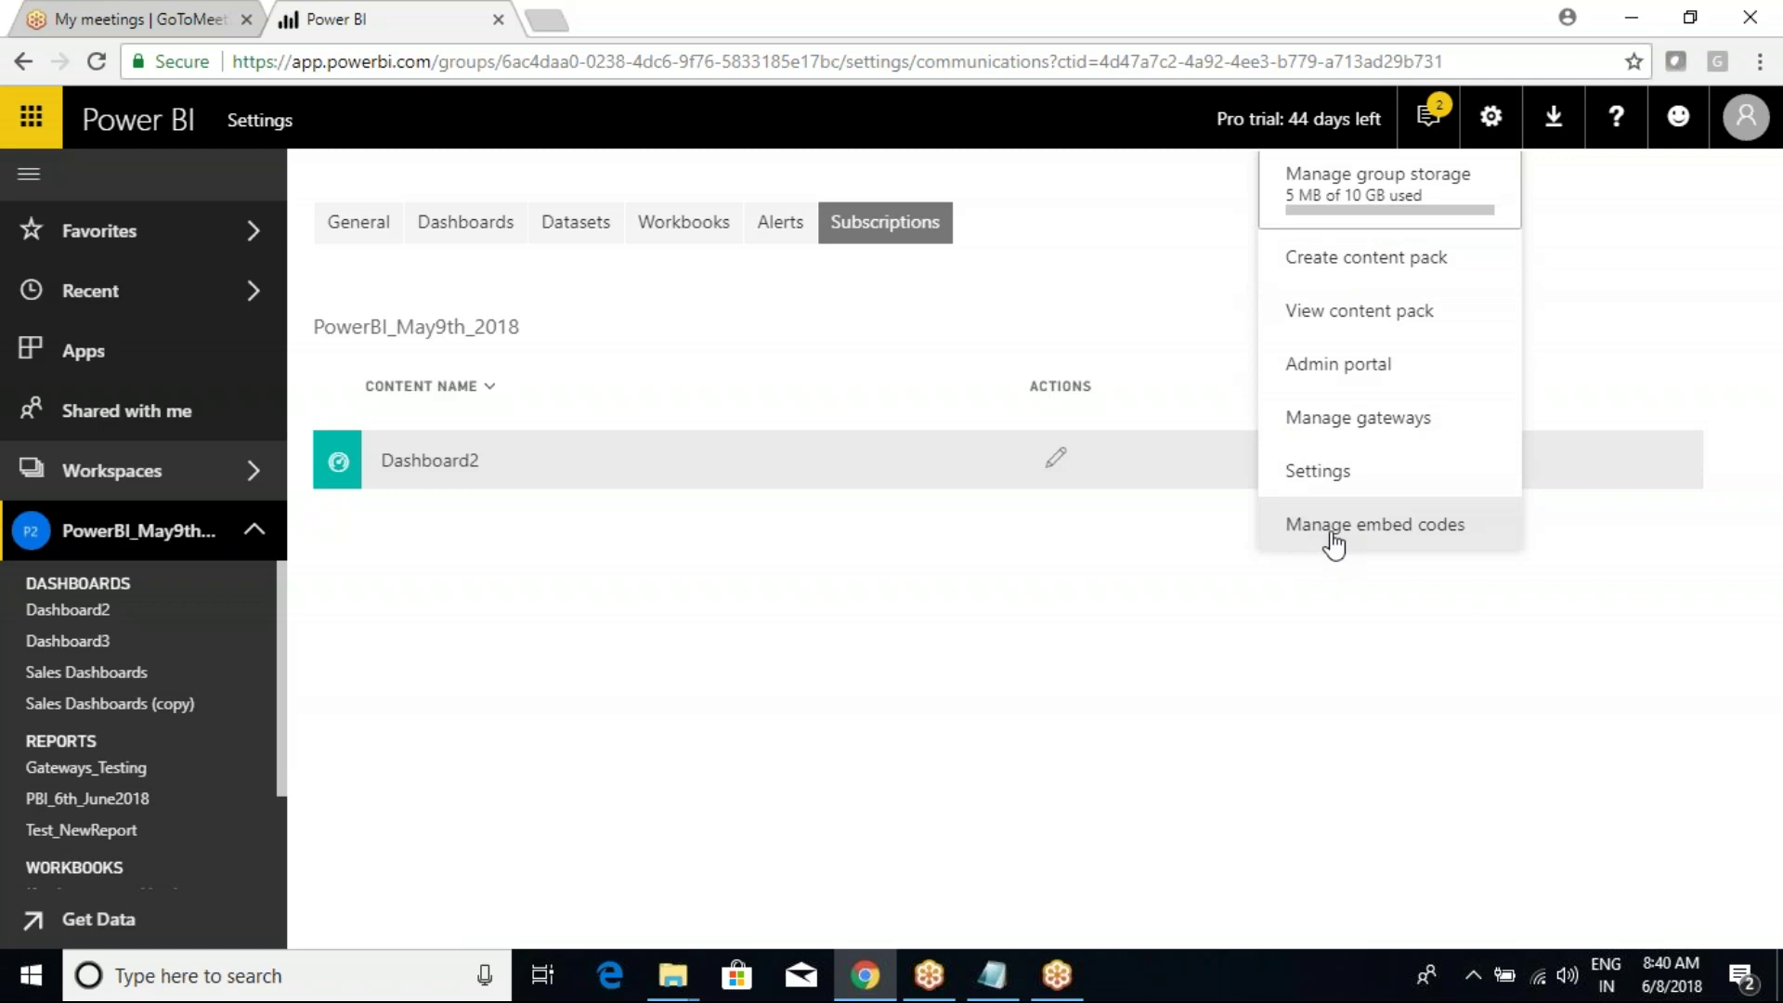
left_click(1553, 117)
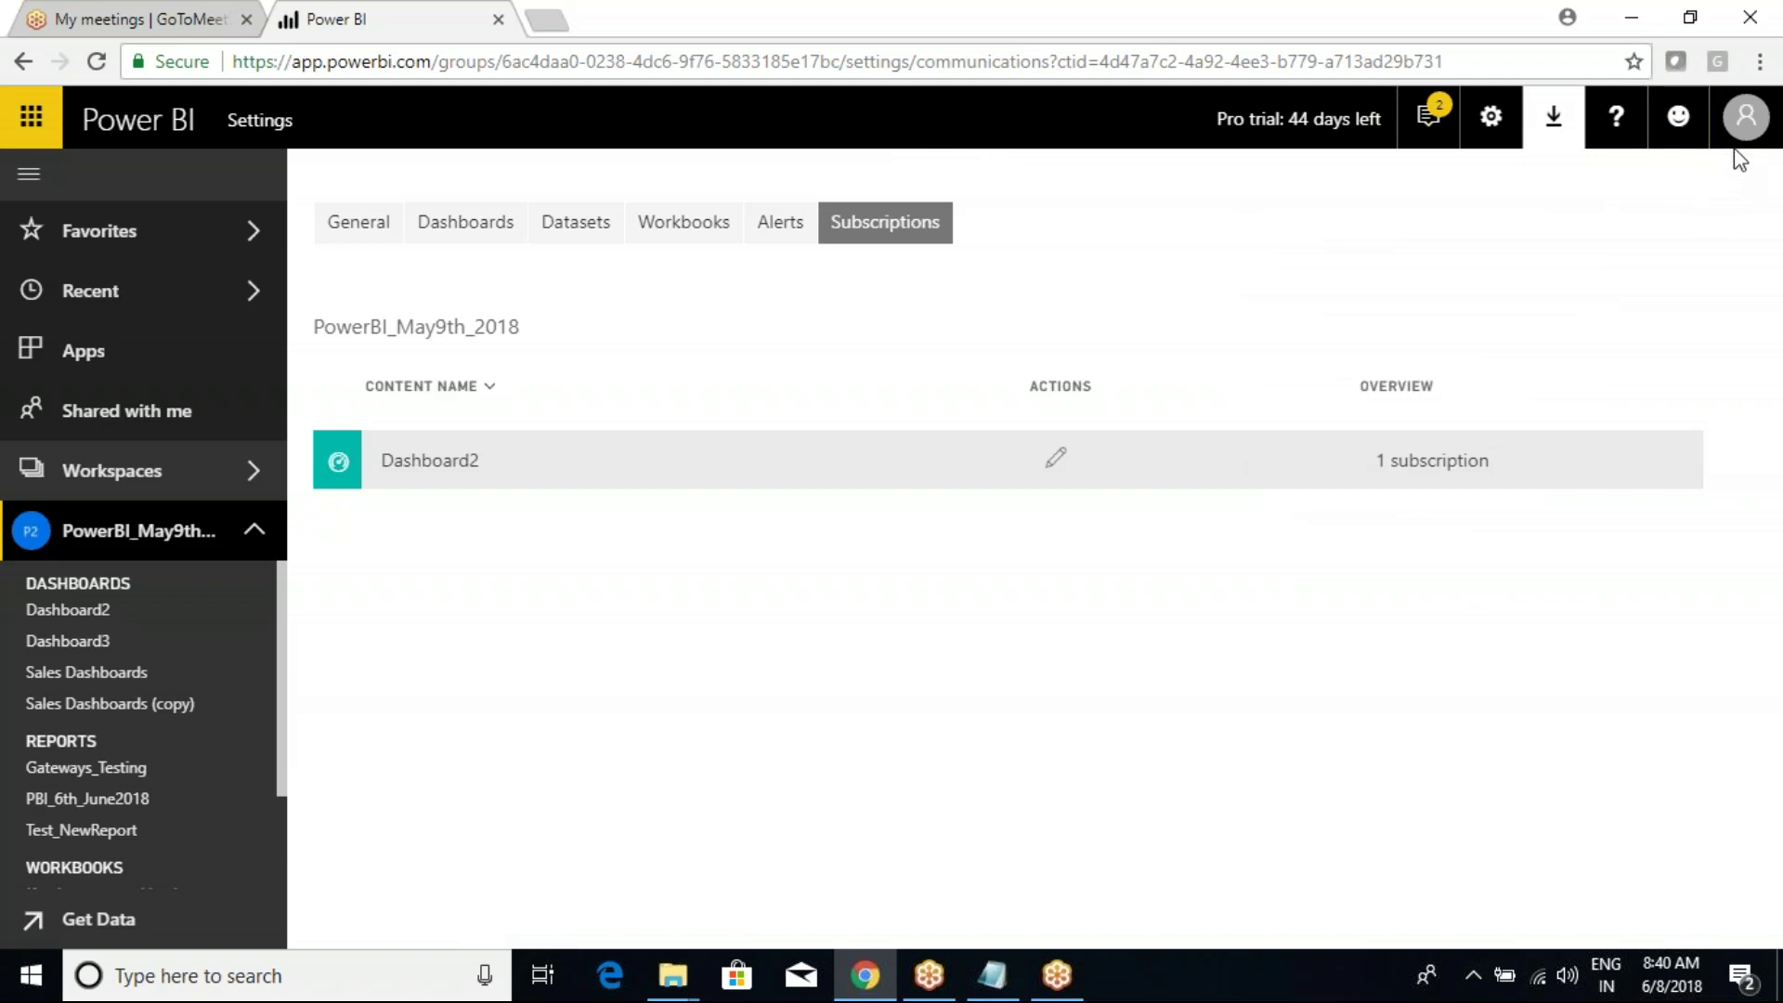
left_click(1745, 118)
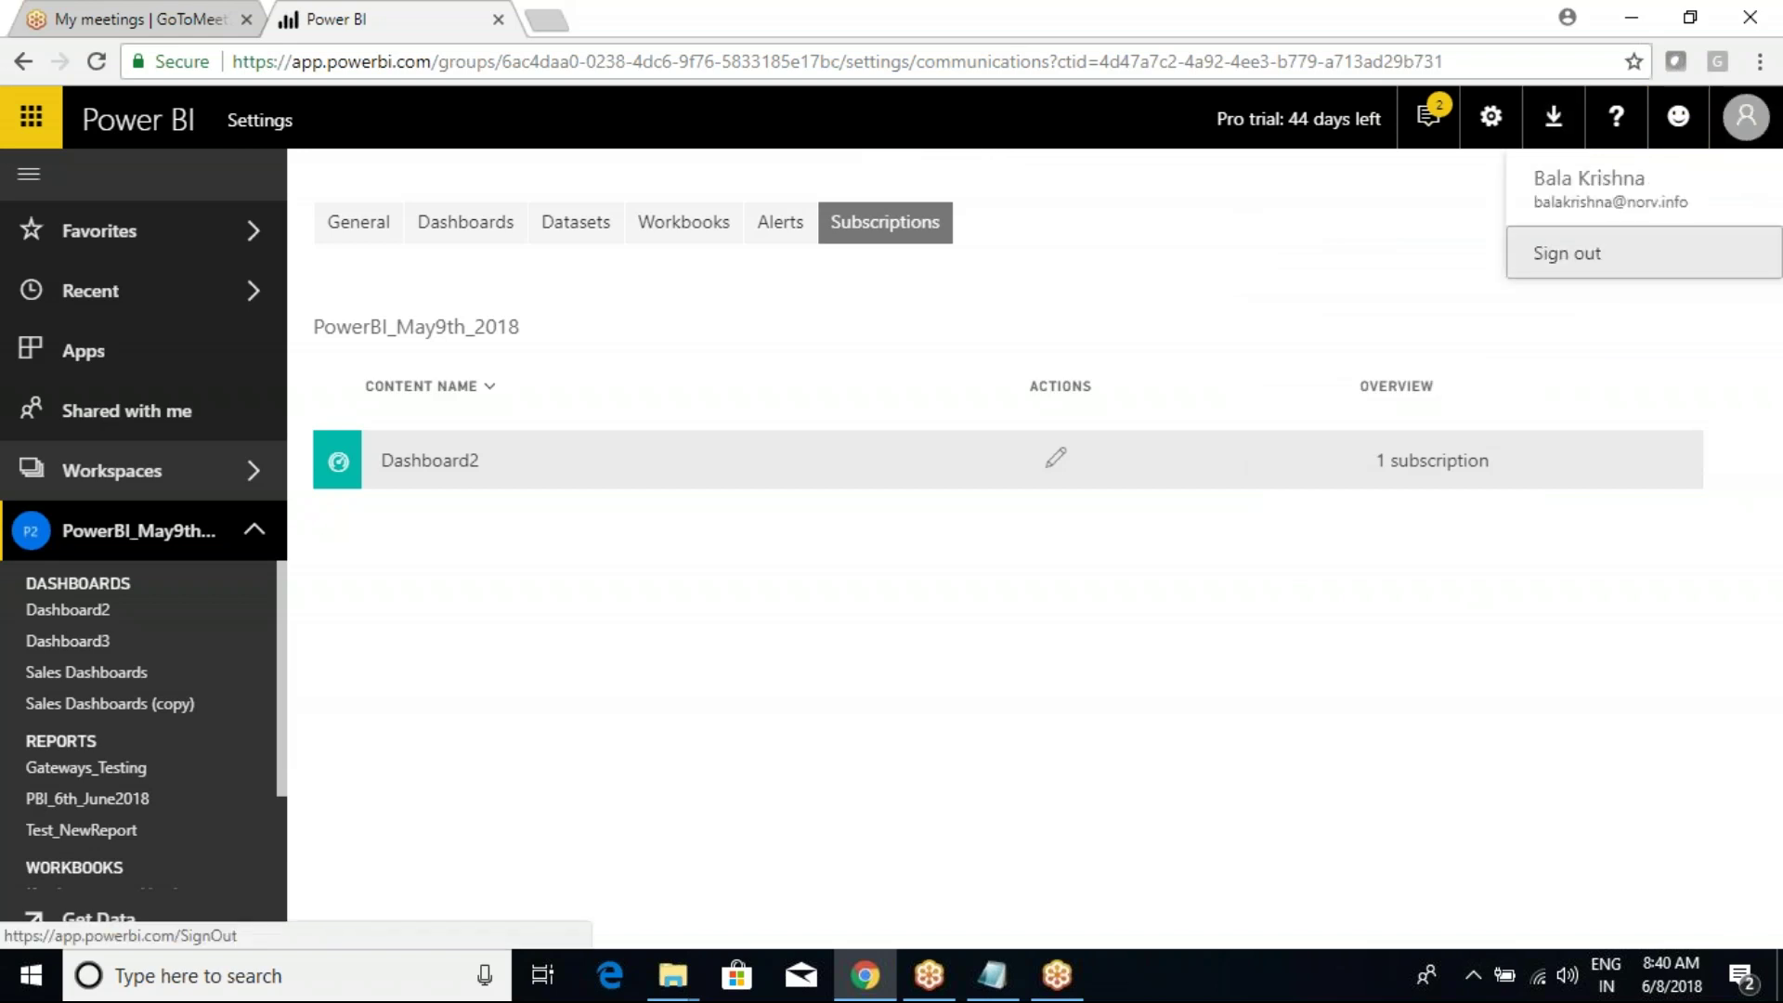
left_click(1657, 323)
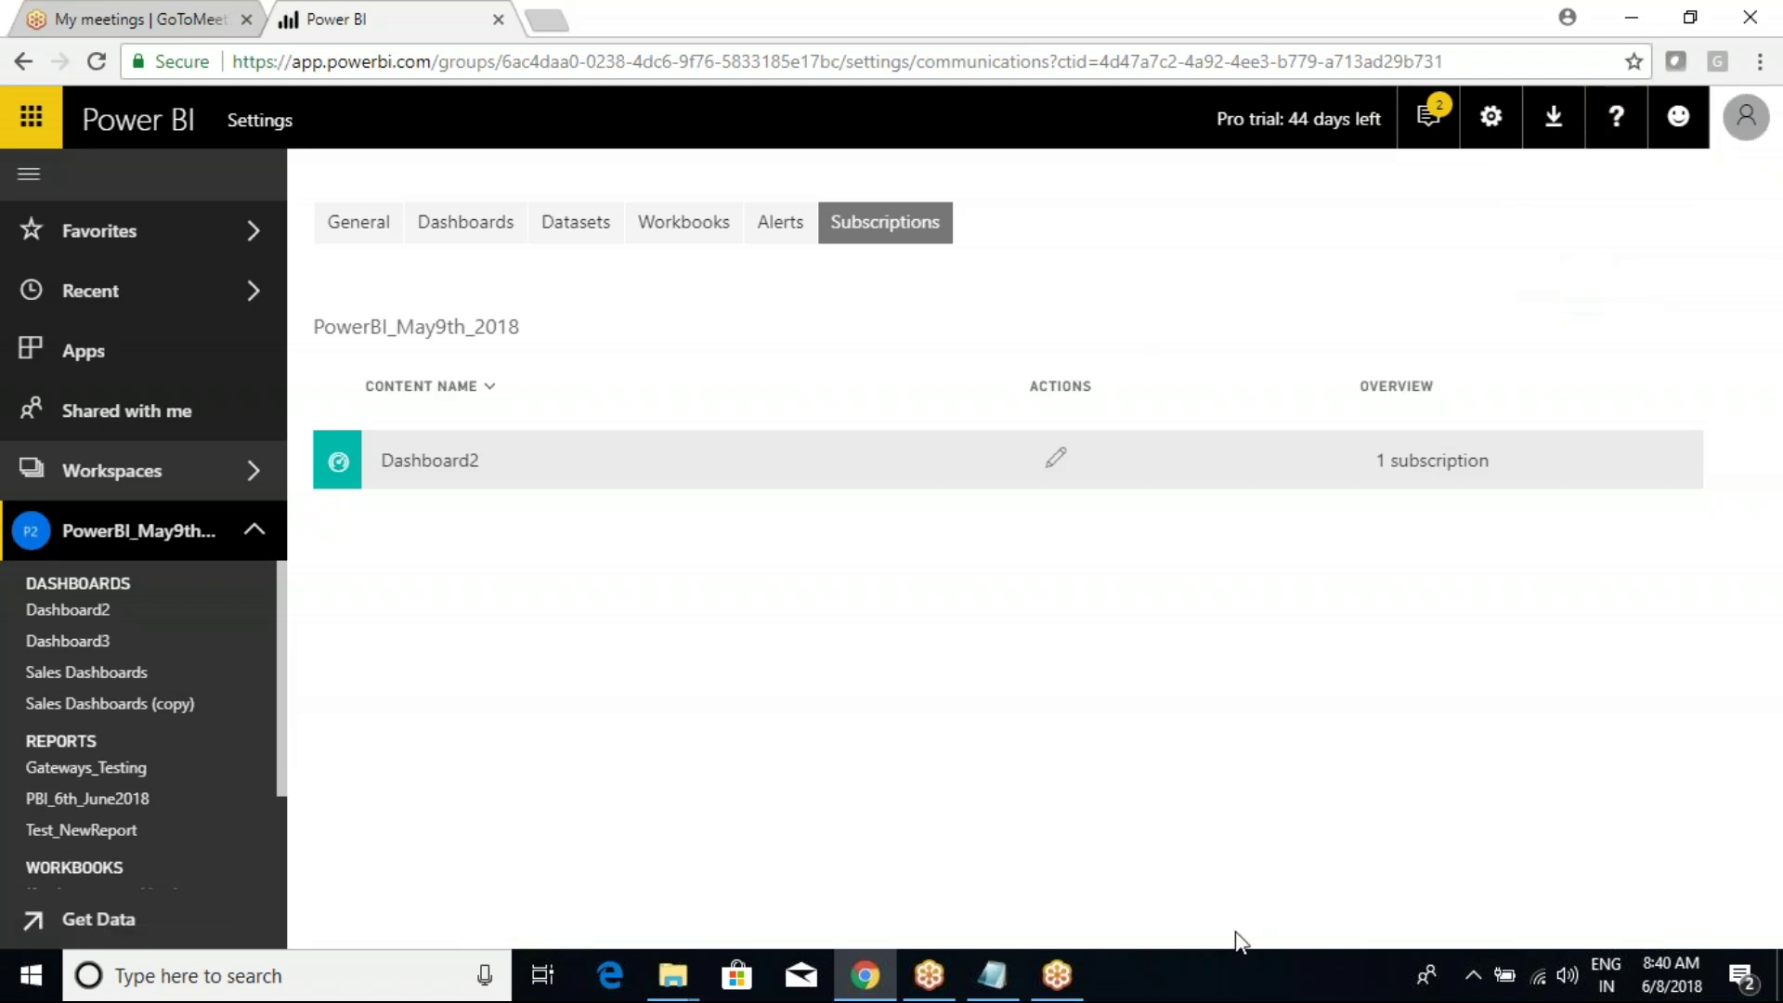
Step: Reopen Dashboard2, and in the Notepad class notes add the heading "Only These Options:-" with a dashed underline above "Security ,"
left_click(72, 613)
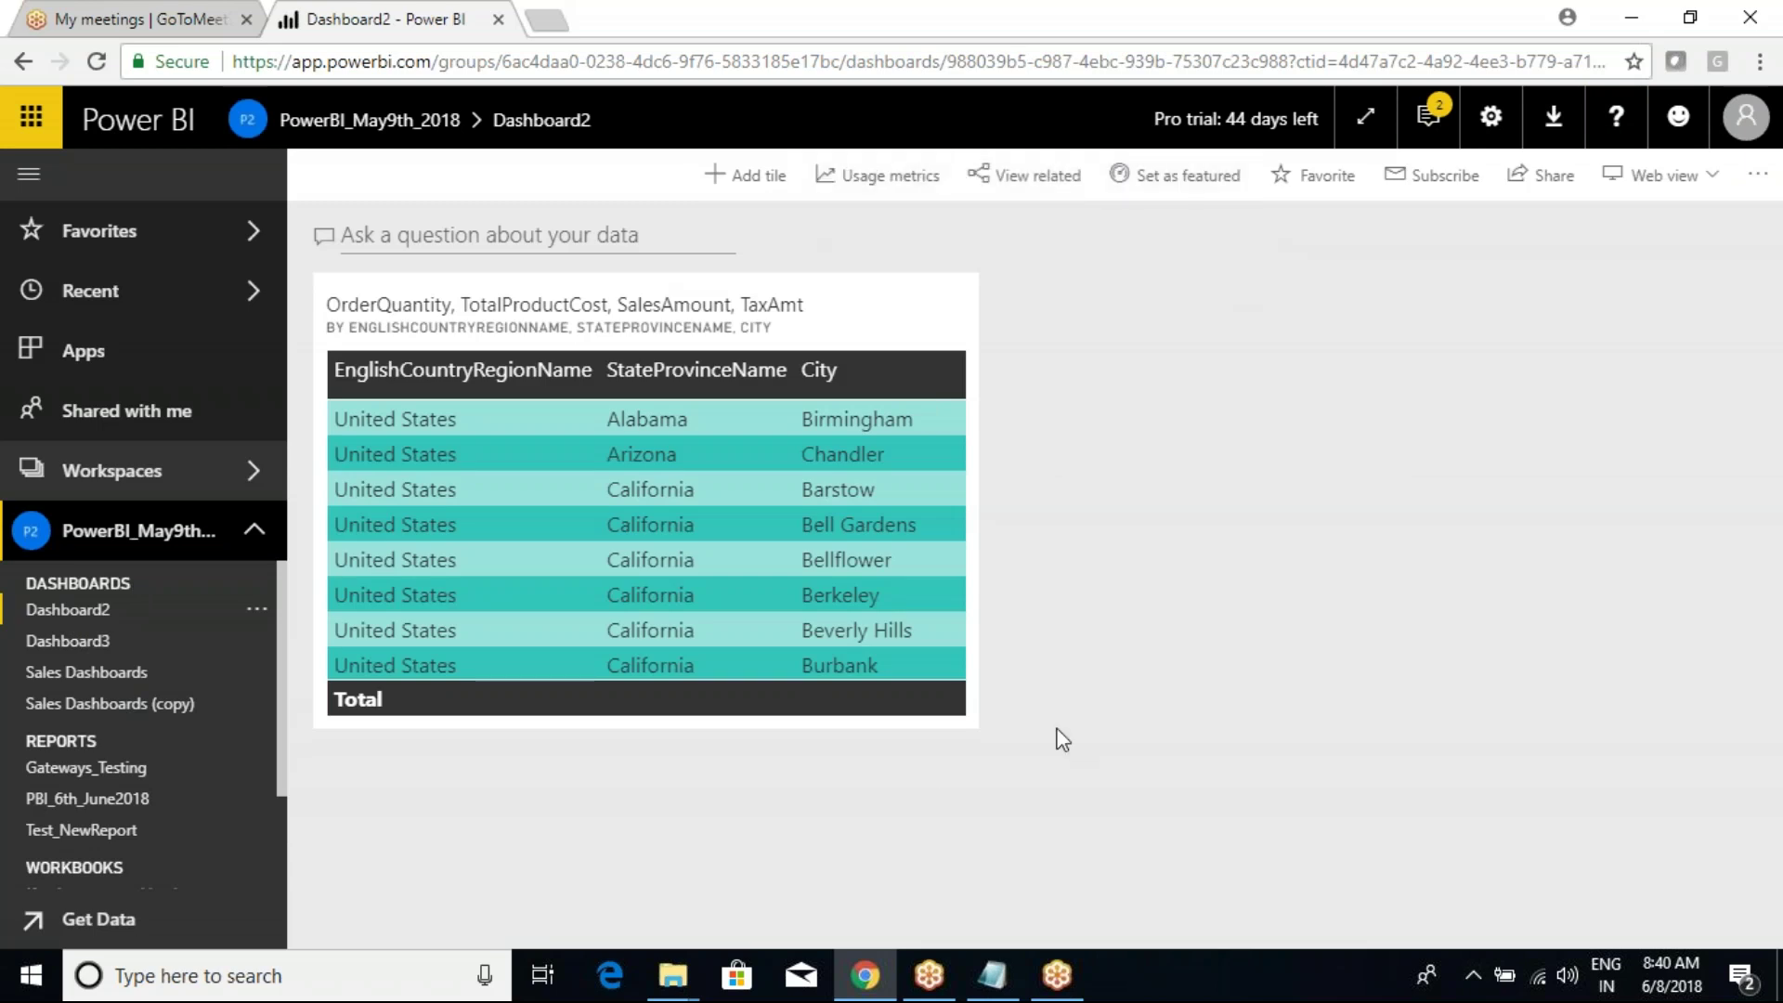
left_click(993, 975)
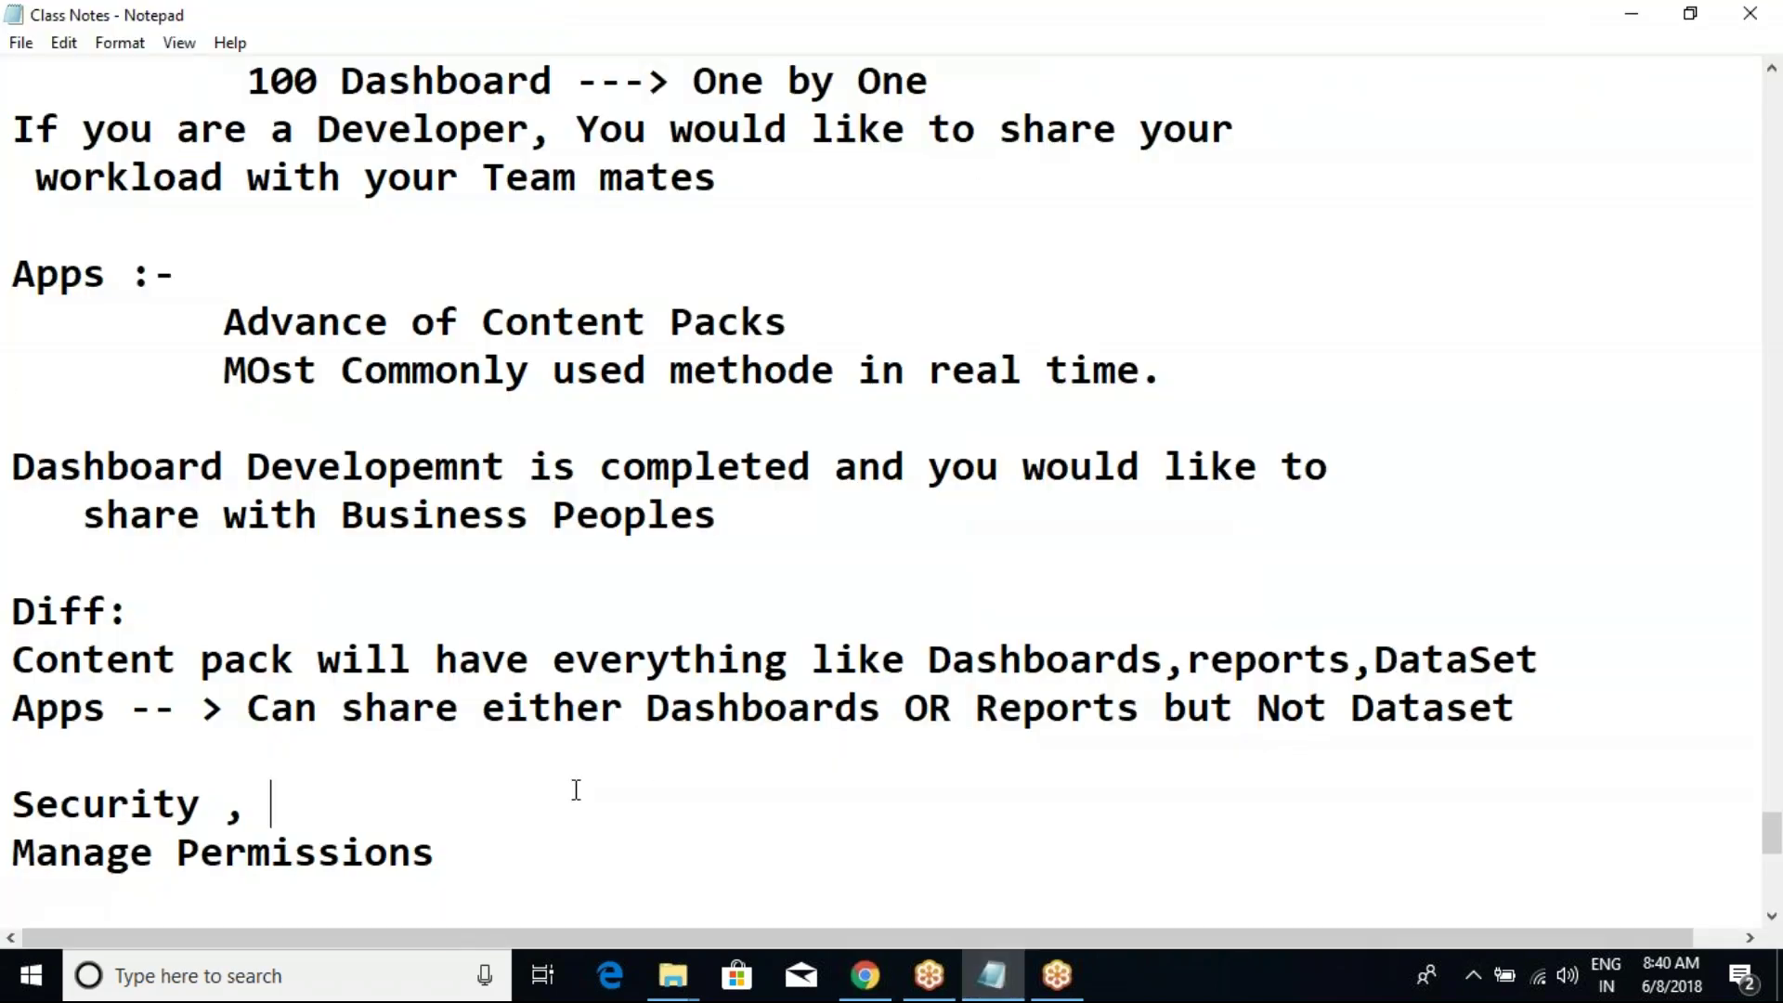
left_click(240, 761)
key("Return")
type("Only These Options:-")
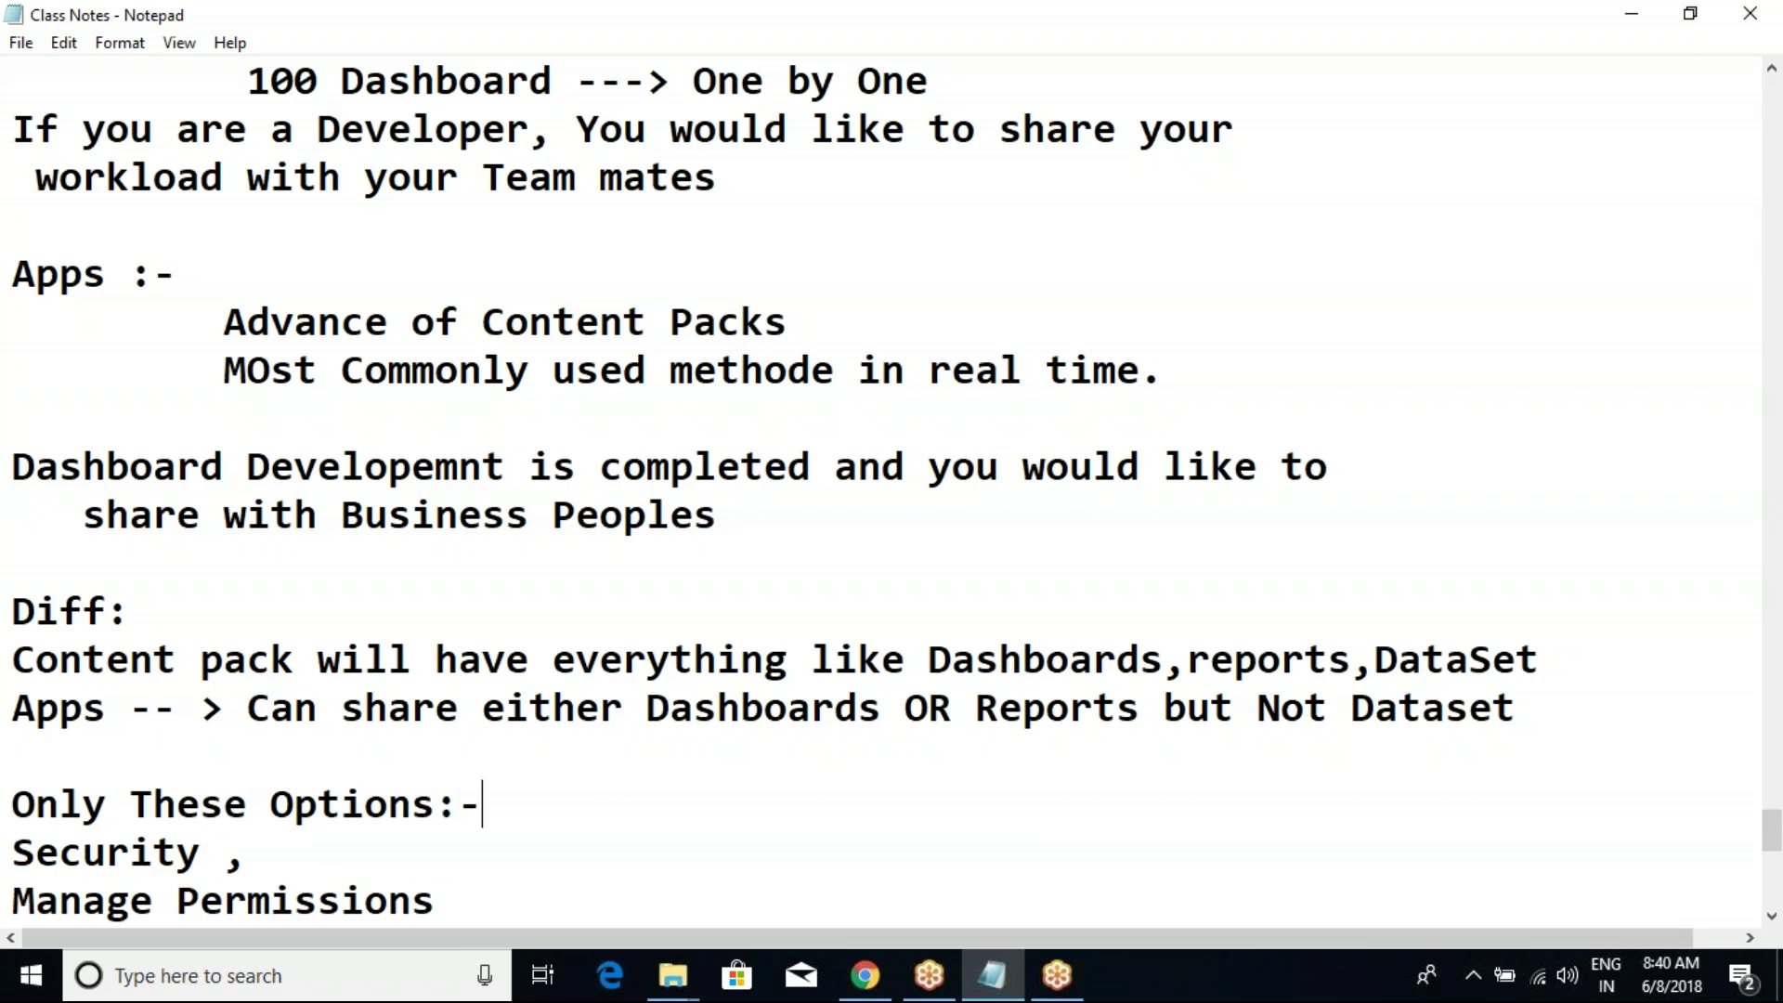
key("Return")
type("--------------------")
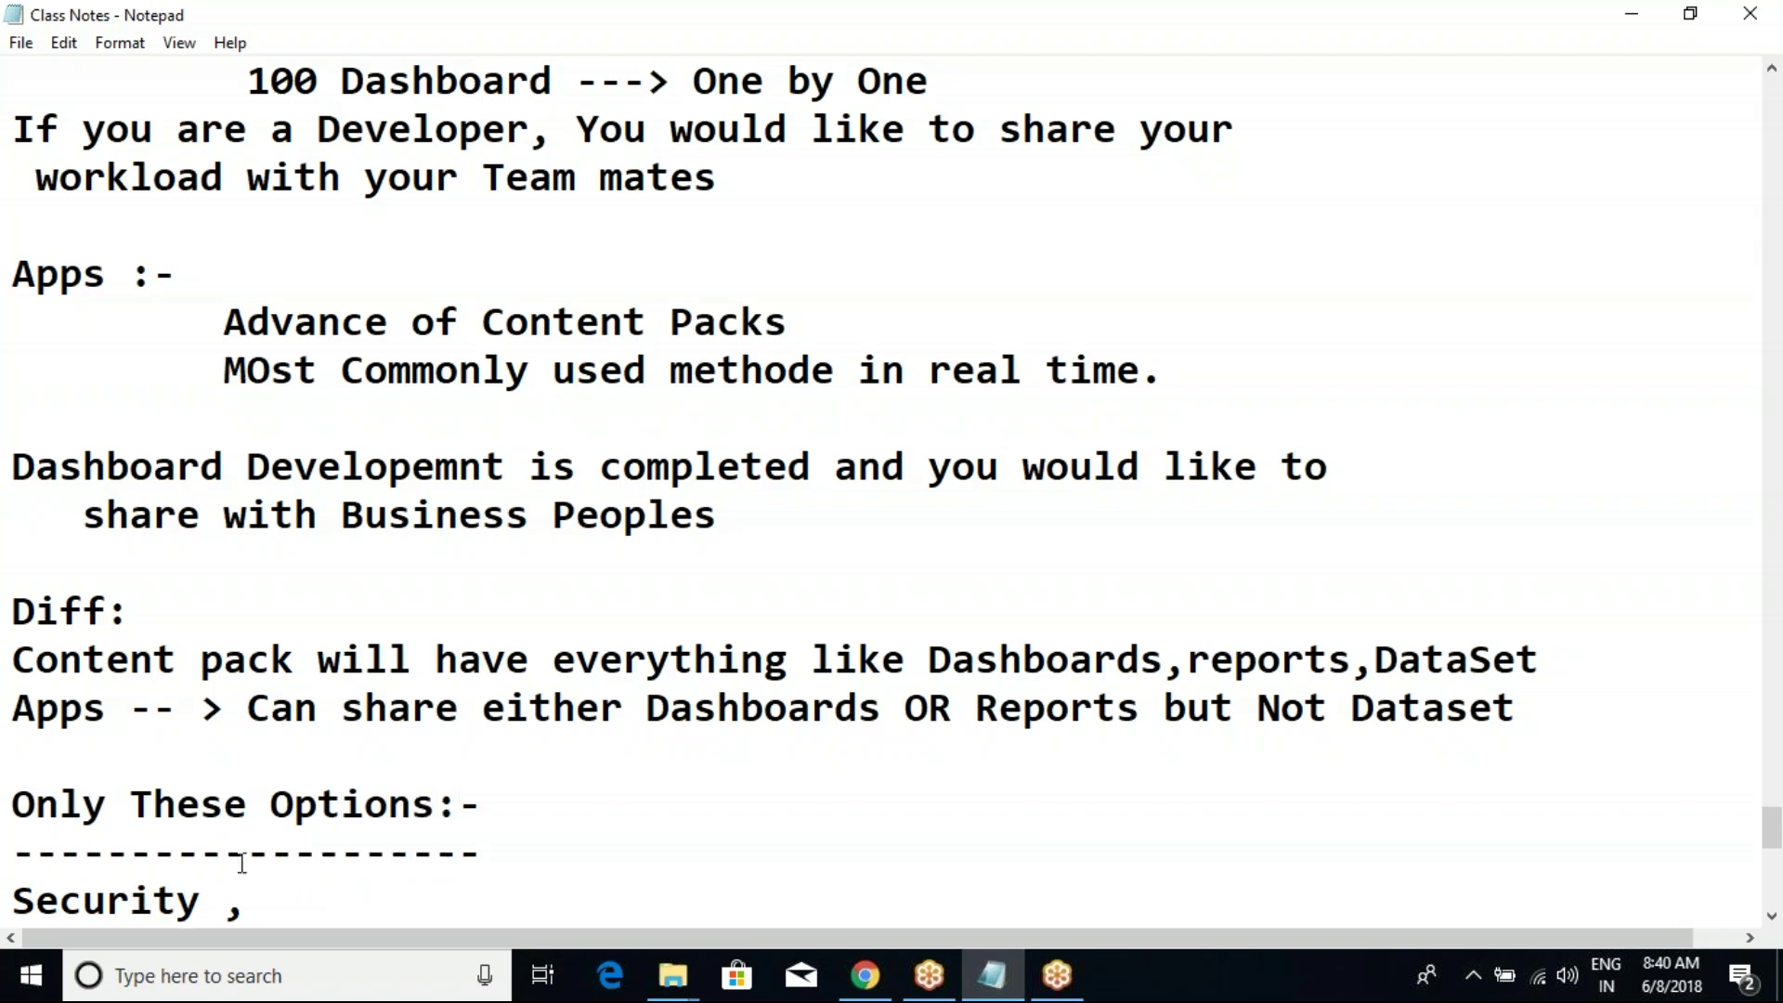
Step: Add "Embedded" on a new line below "Manage Permissions" in the class notes
scroll(203, 877, "down", 1)
scroll(202, 877, "down", 3)
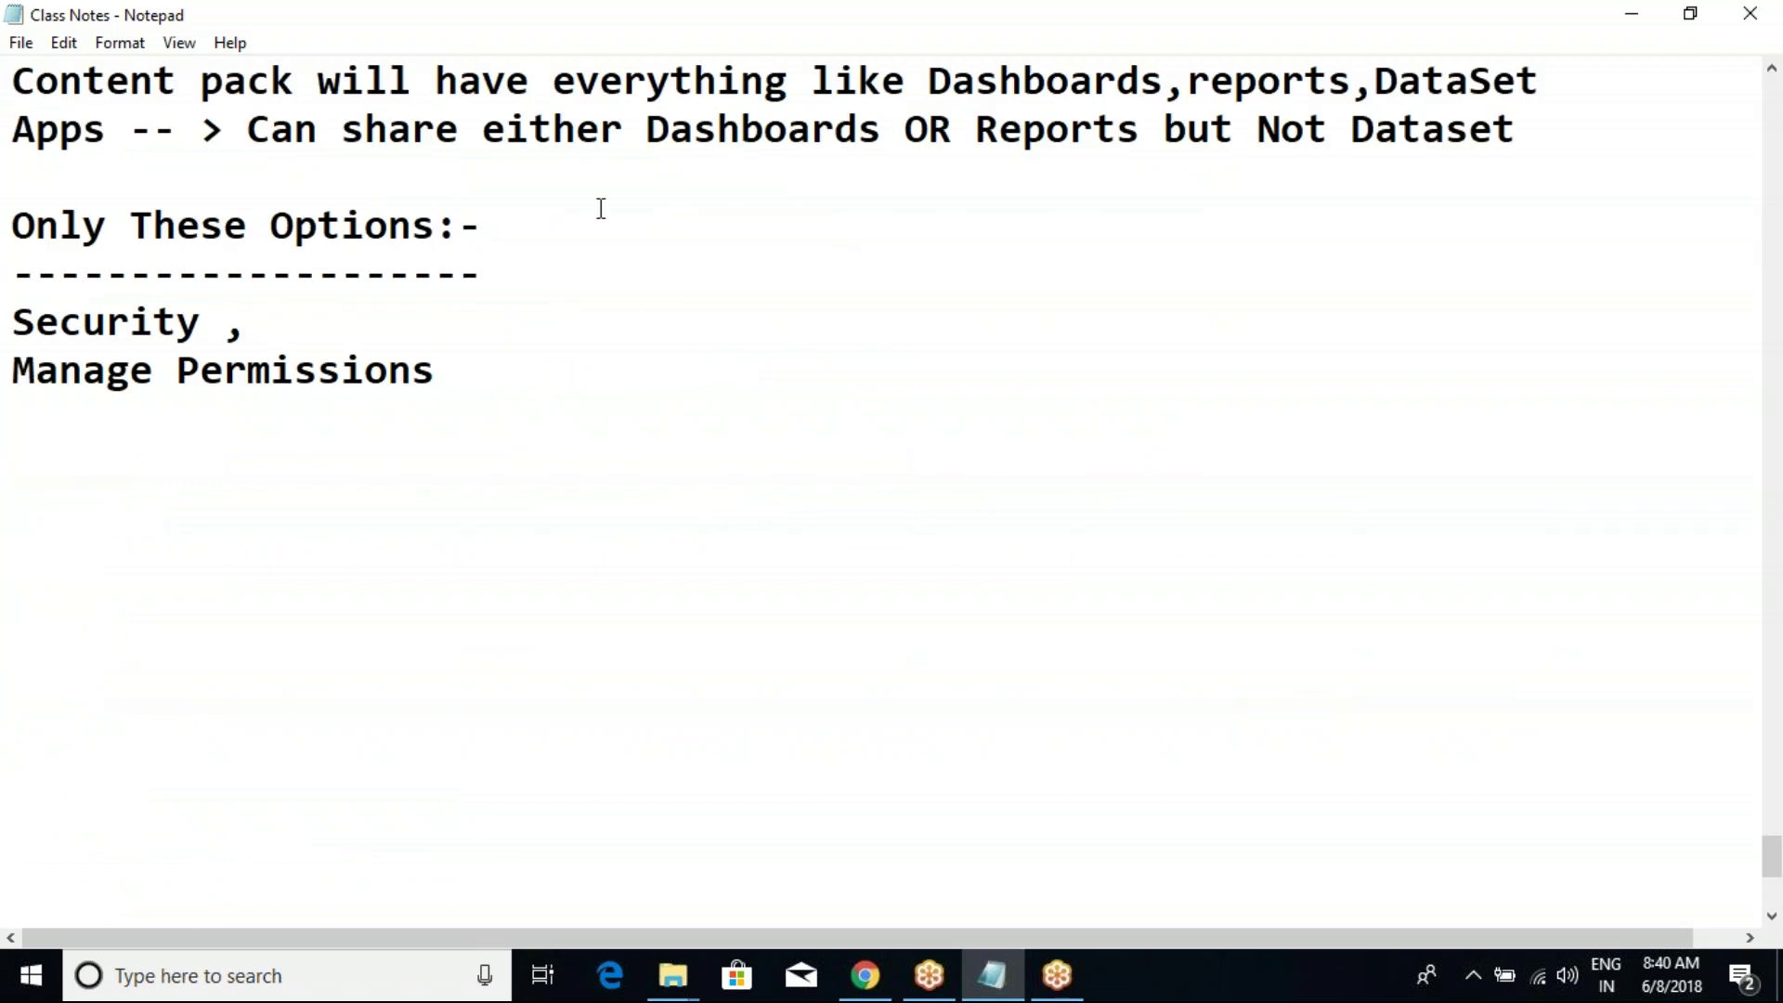
left_click(498, 232)
left_click(449, 374)
key("Return")
type("Embedded")
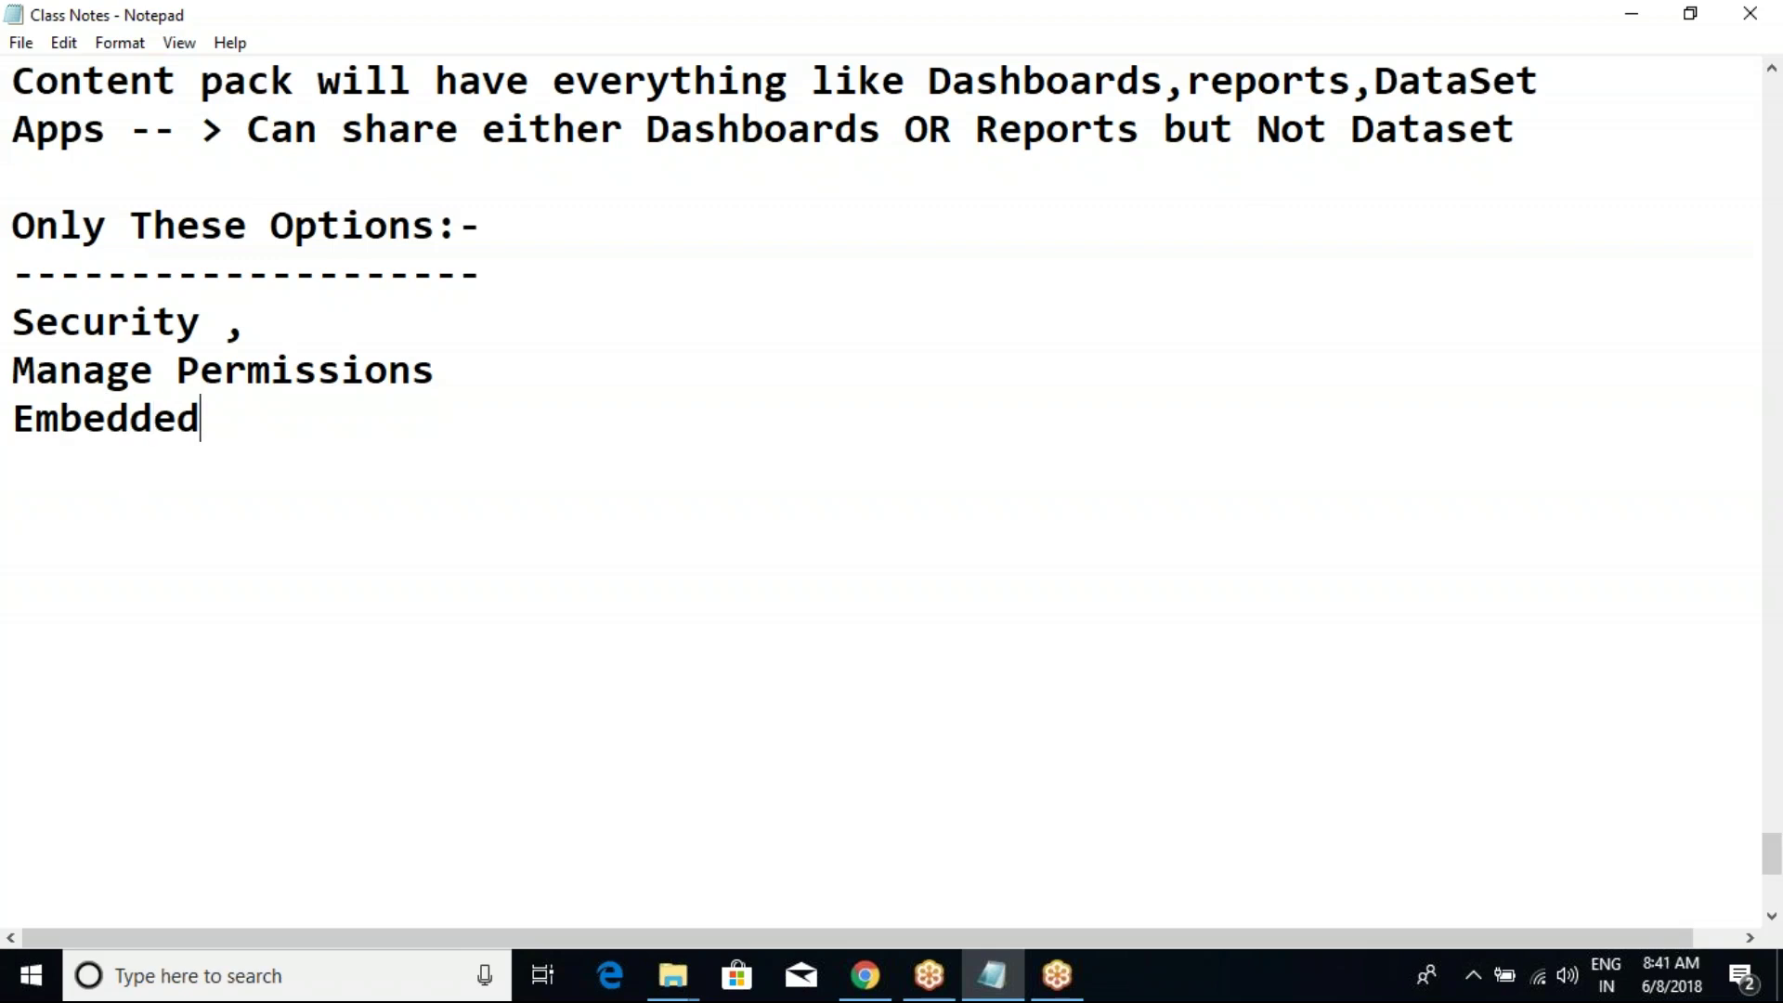
Step: Switch to Power BI, open the PBI_6th_June2018 dataset from the workspace and view its file options
key("alt+Tab")
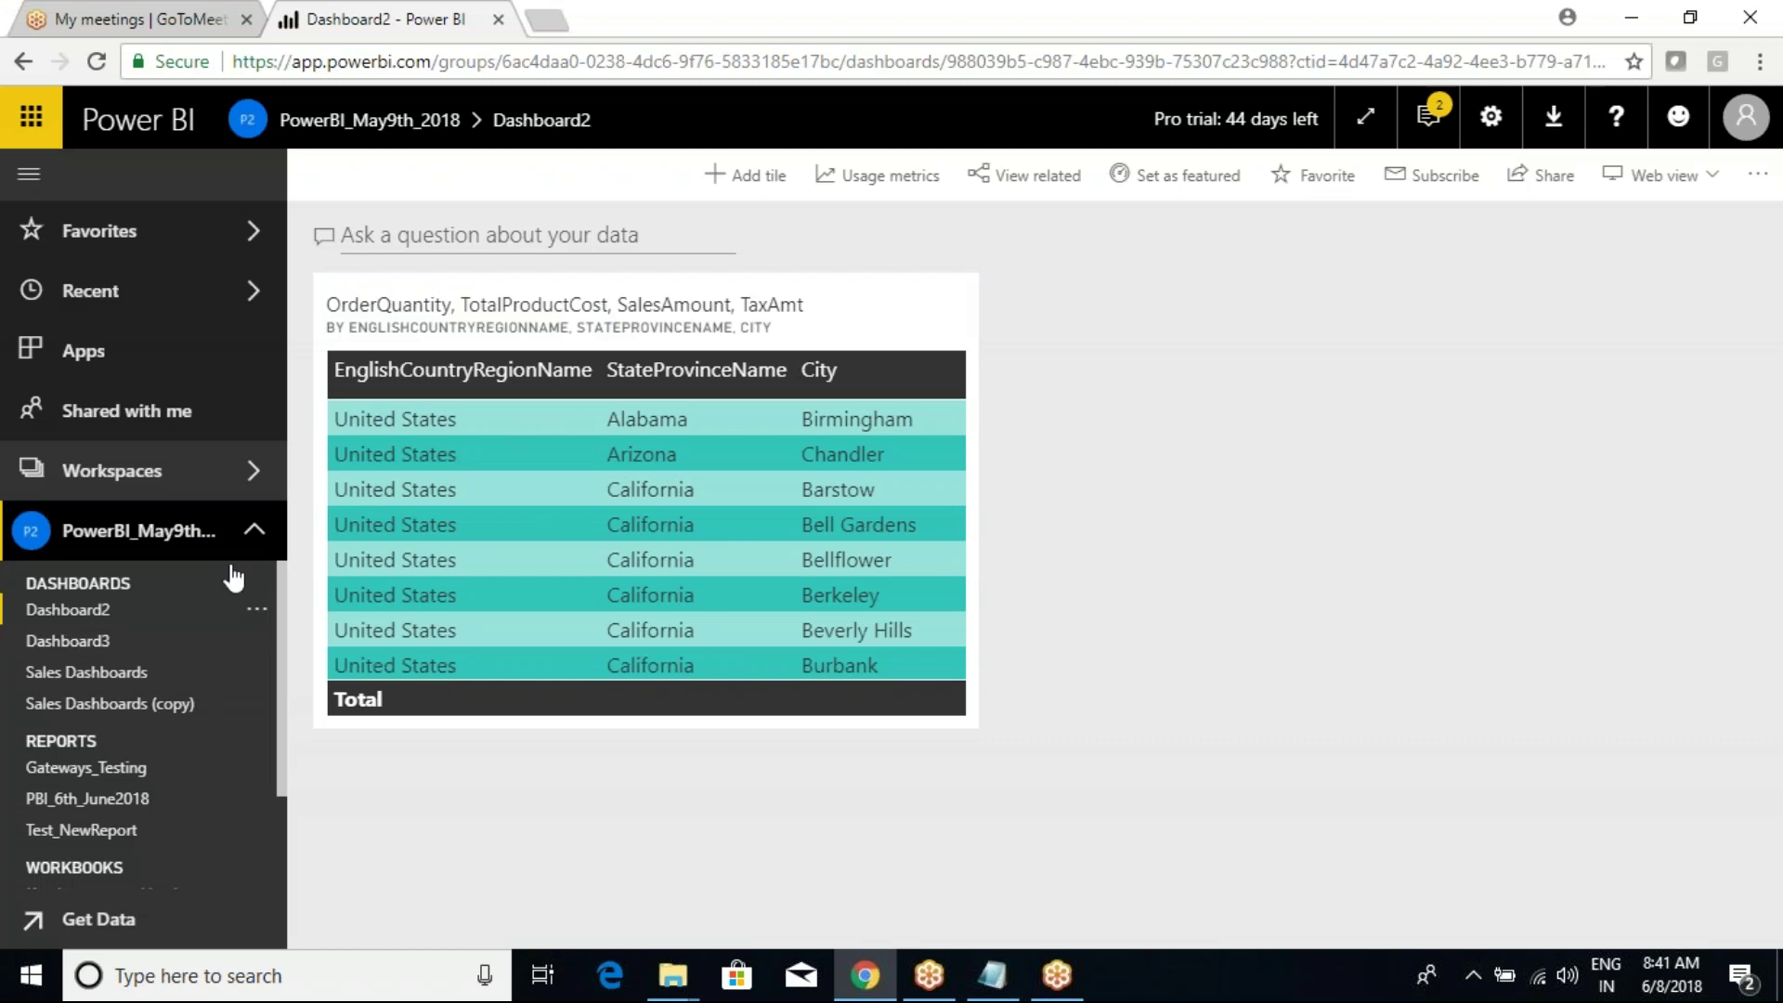
scroll(93, 785, "down", 2)
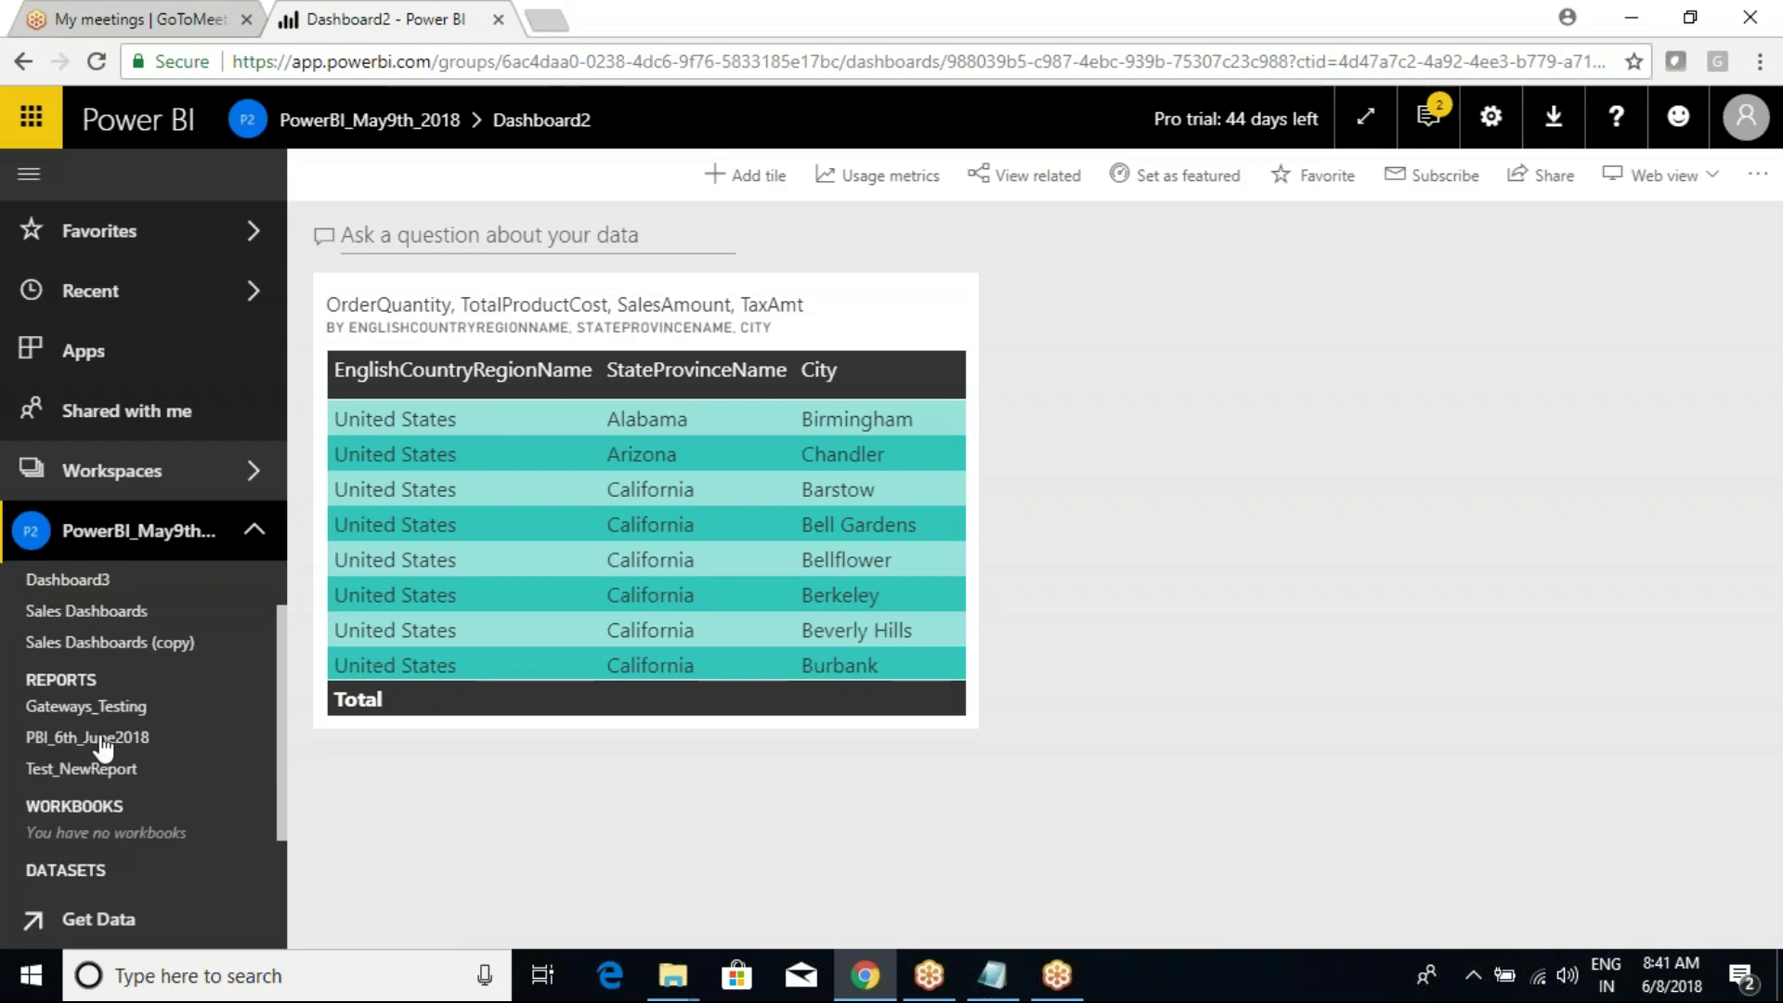
scroll(170, 730, "up", 2)
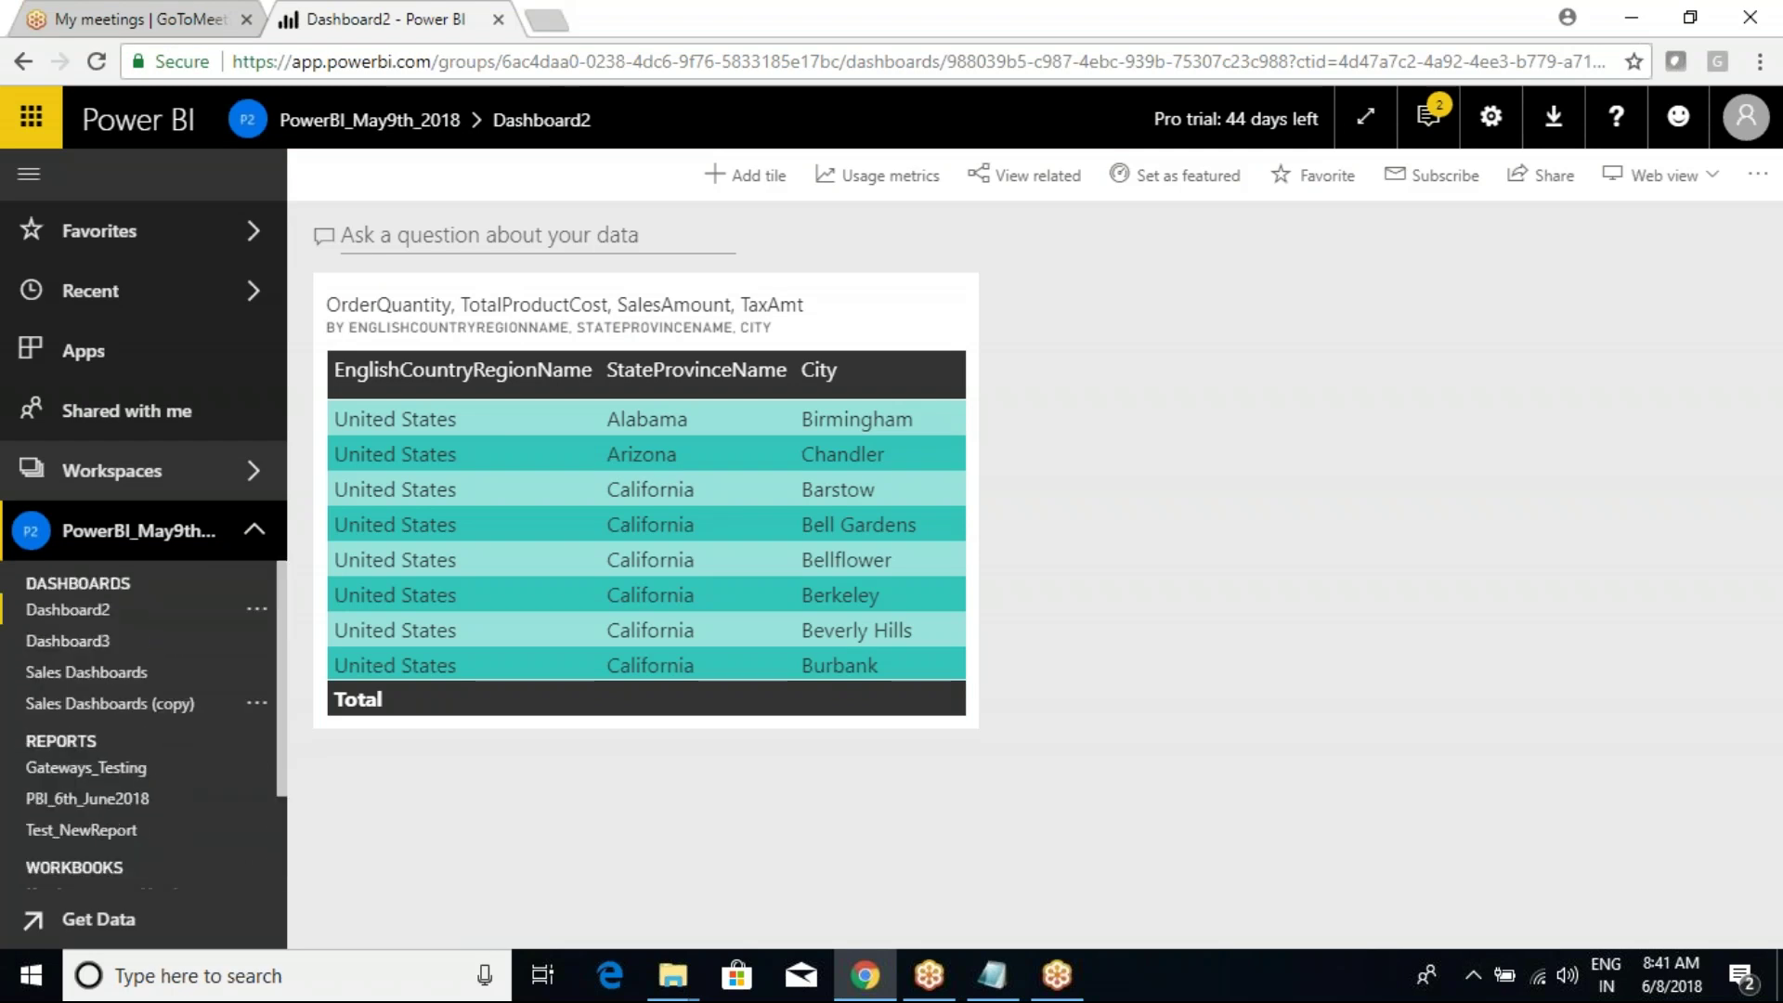
scroll(173, 713, "down", 1)
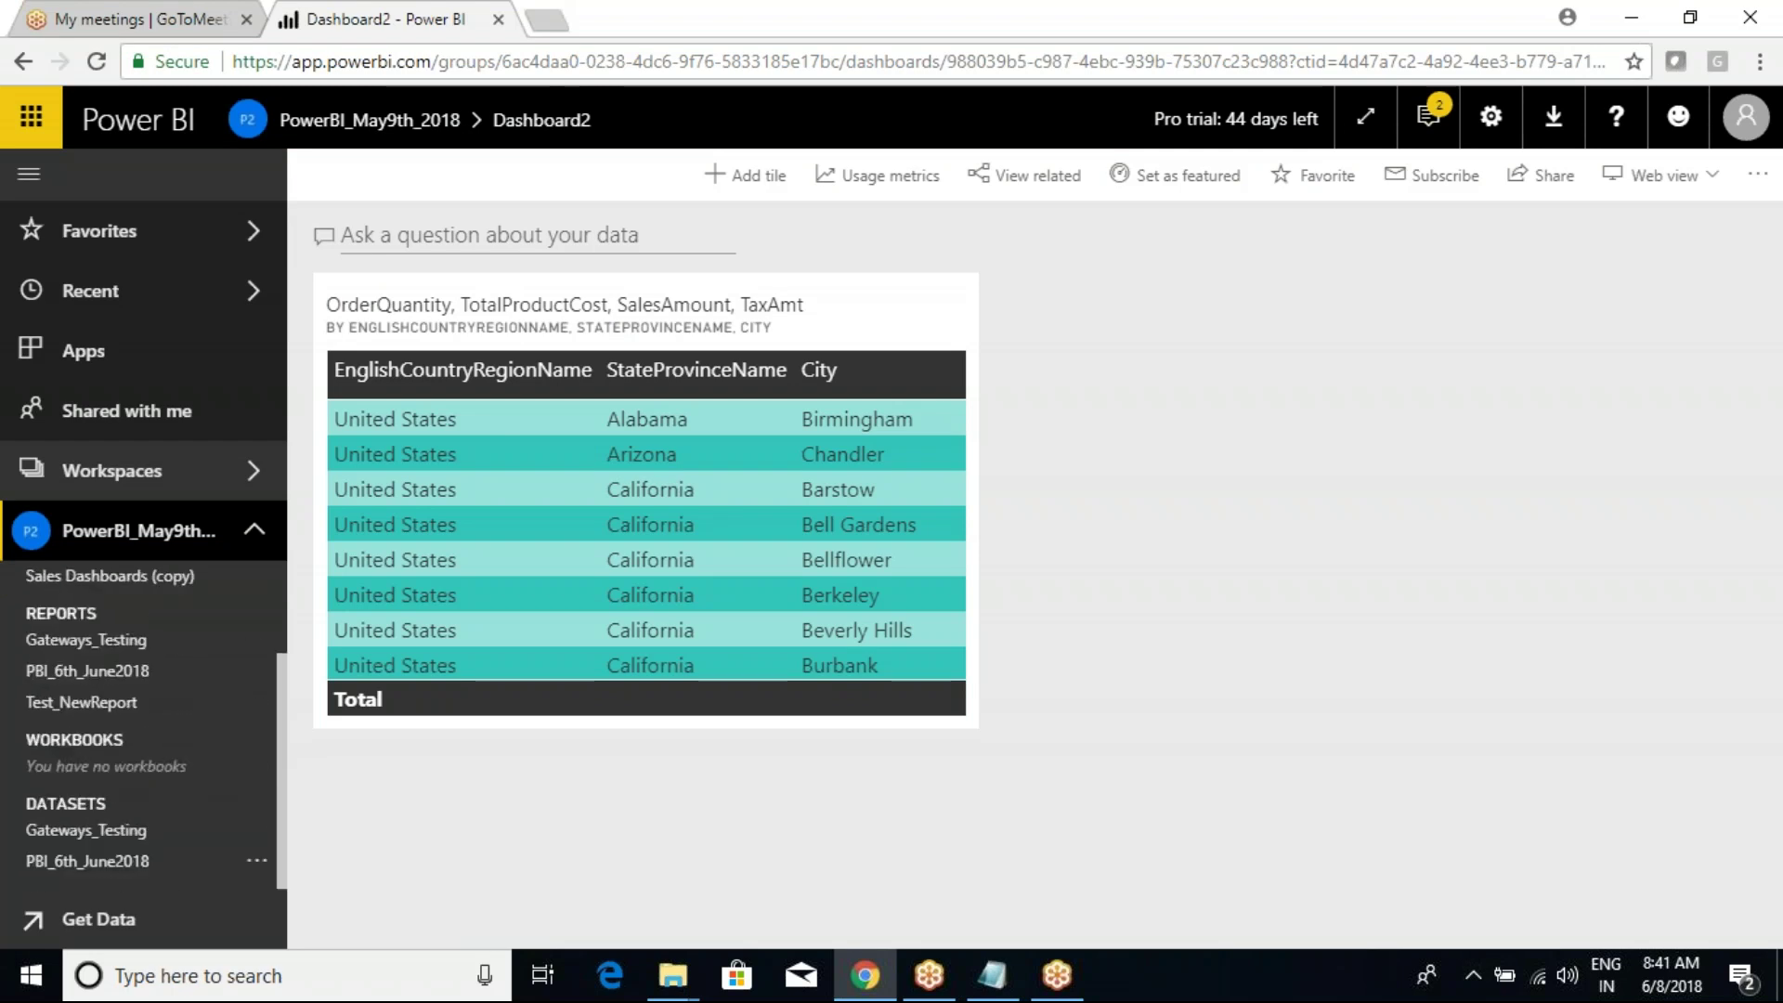
left_click(81, 860)
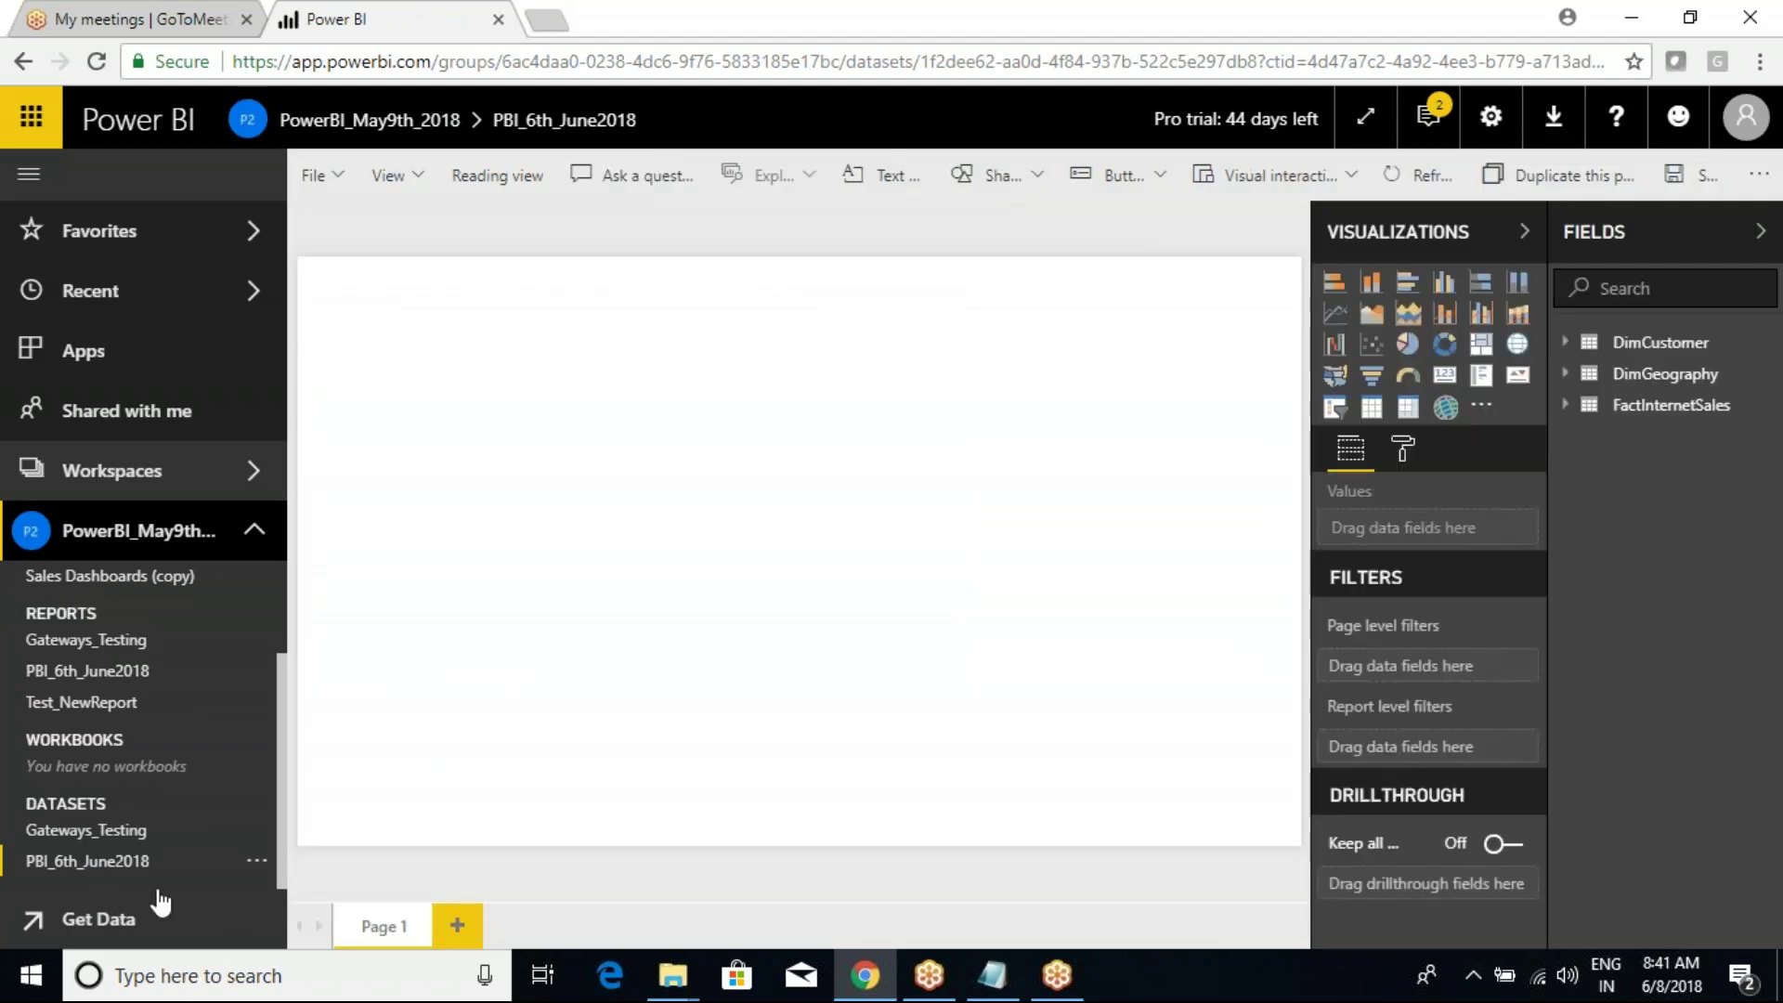
left_click(320, 178)
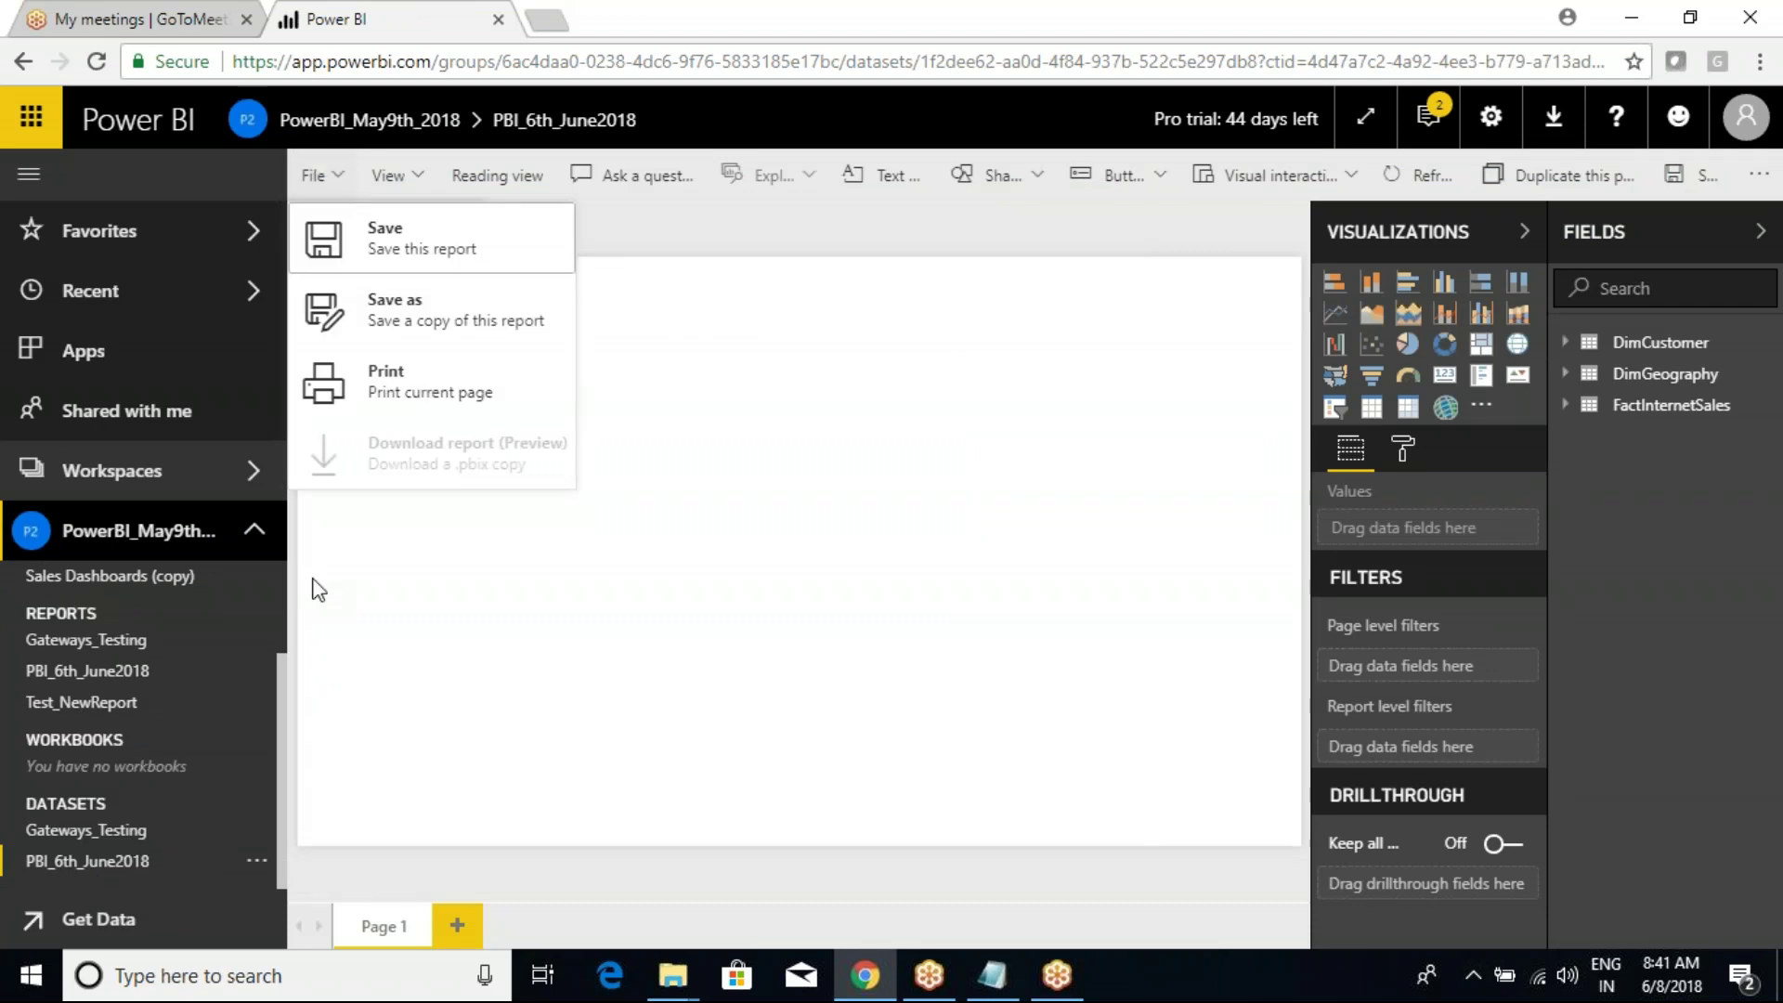
Step: Open the PBI_6th_June2018 report on the Pie and bar page, show its file options and mark "Publish to web" with a red rectangle
left_click(54, 674)
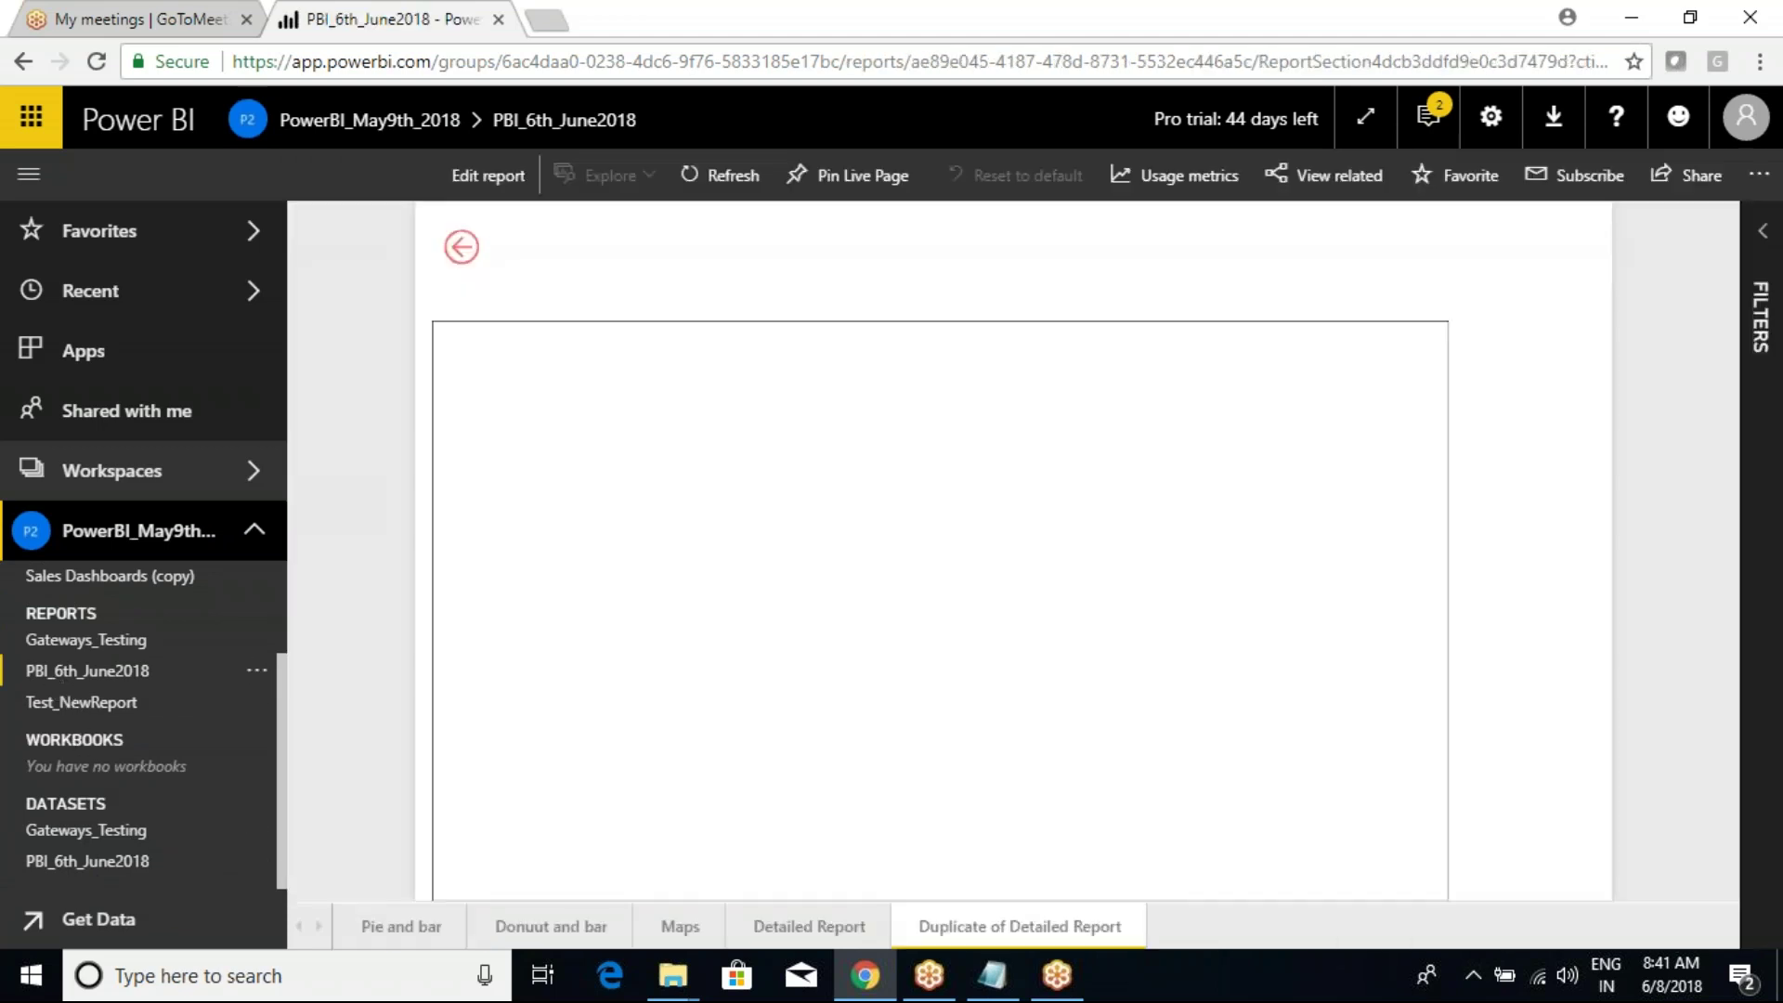
left_click(369, 930)
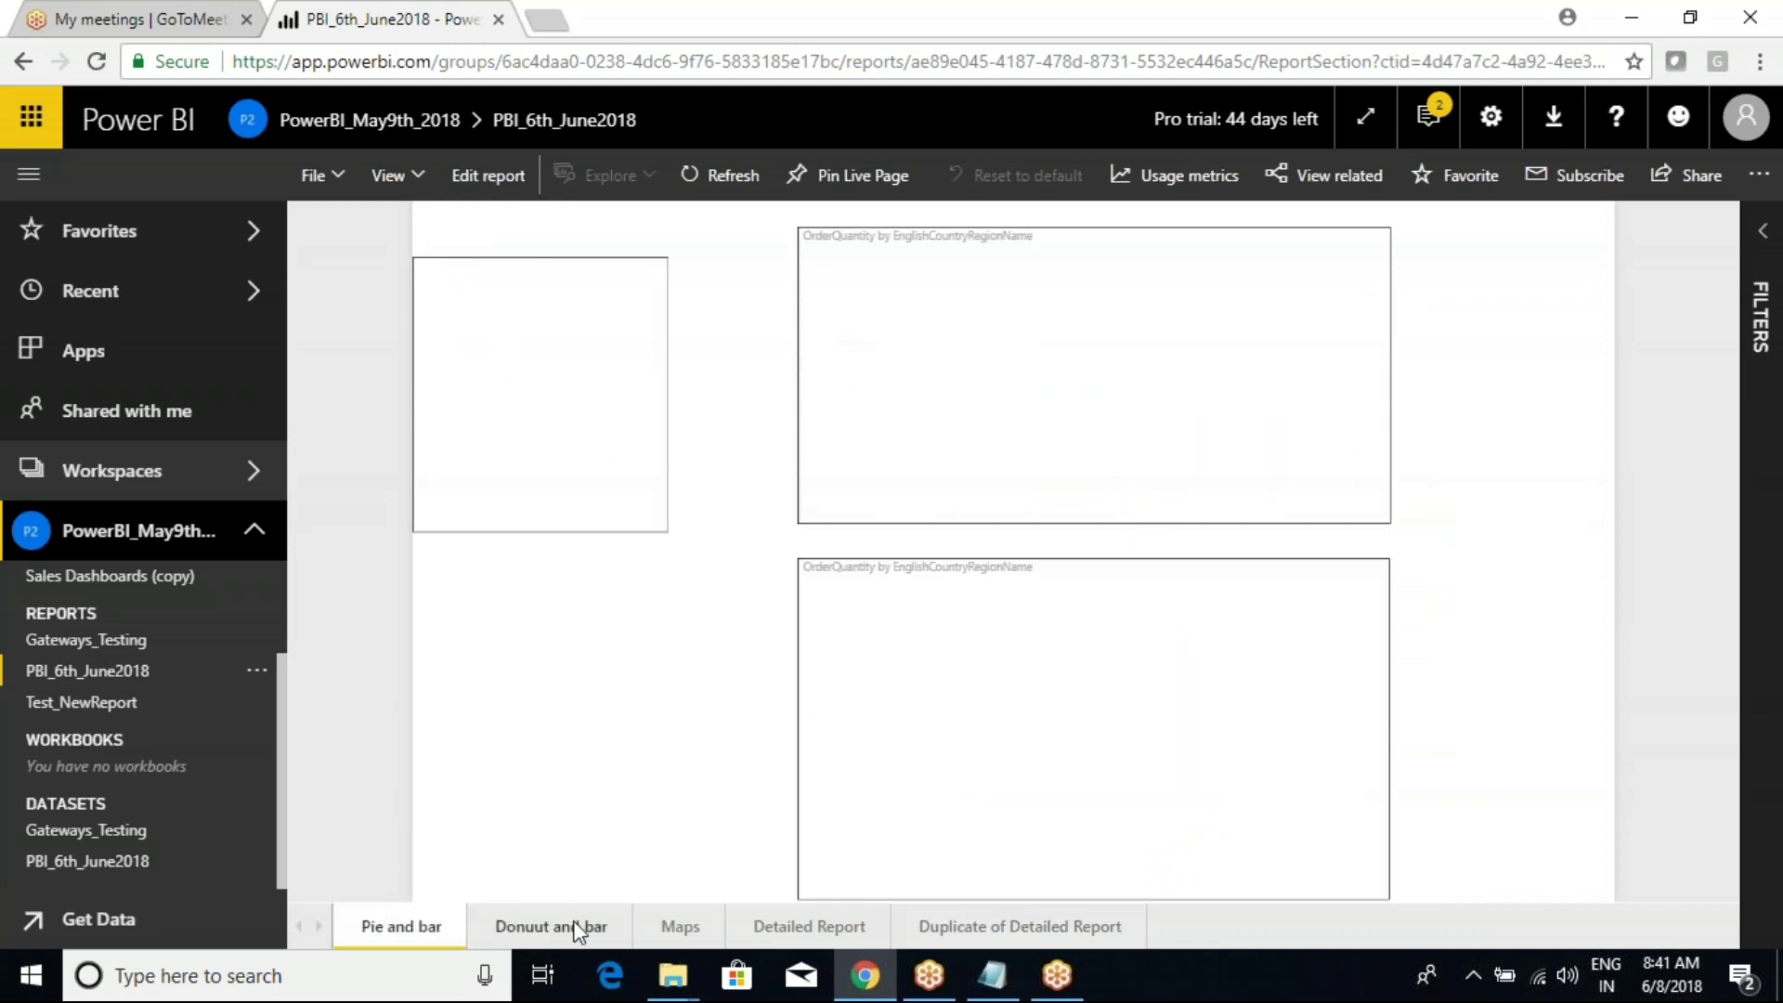
left_click(574, 927)
left_click(678, 925)
left_click(414, 926)
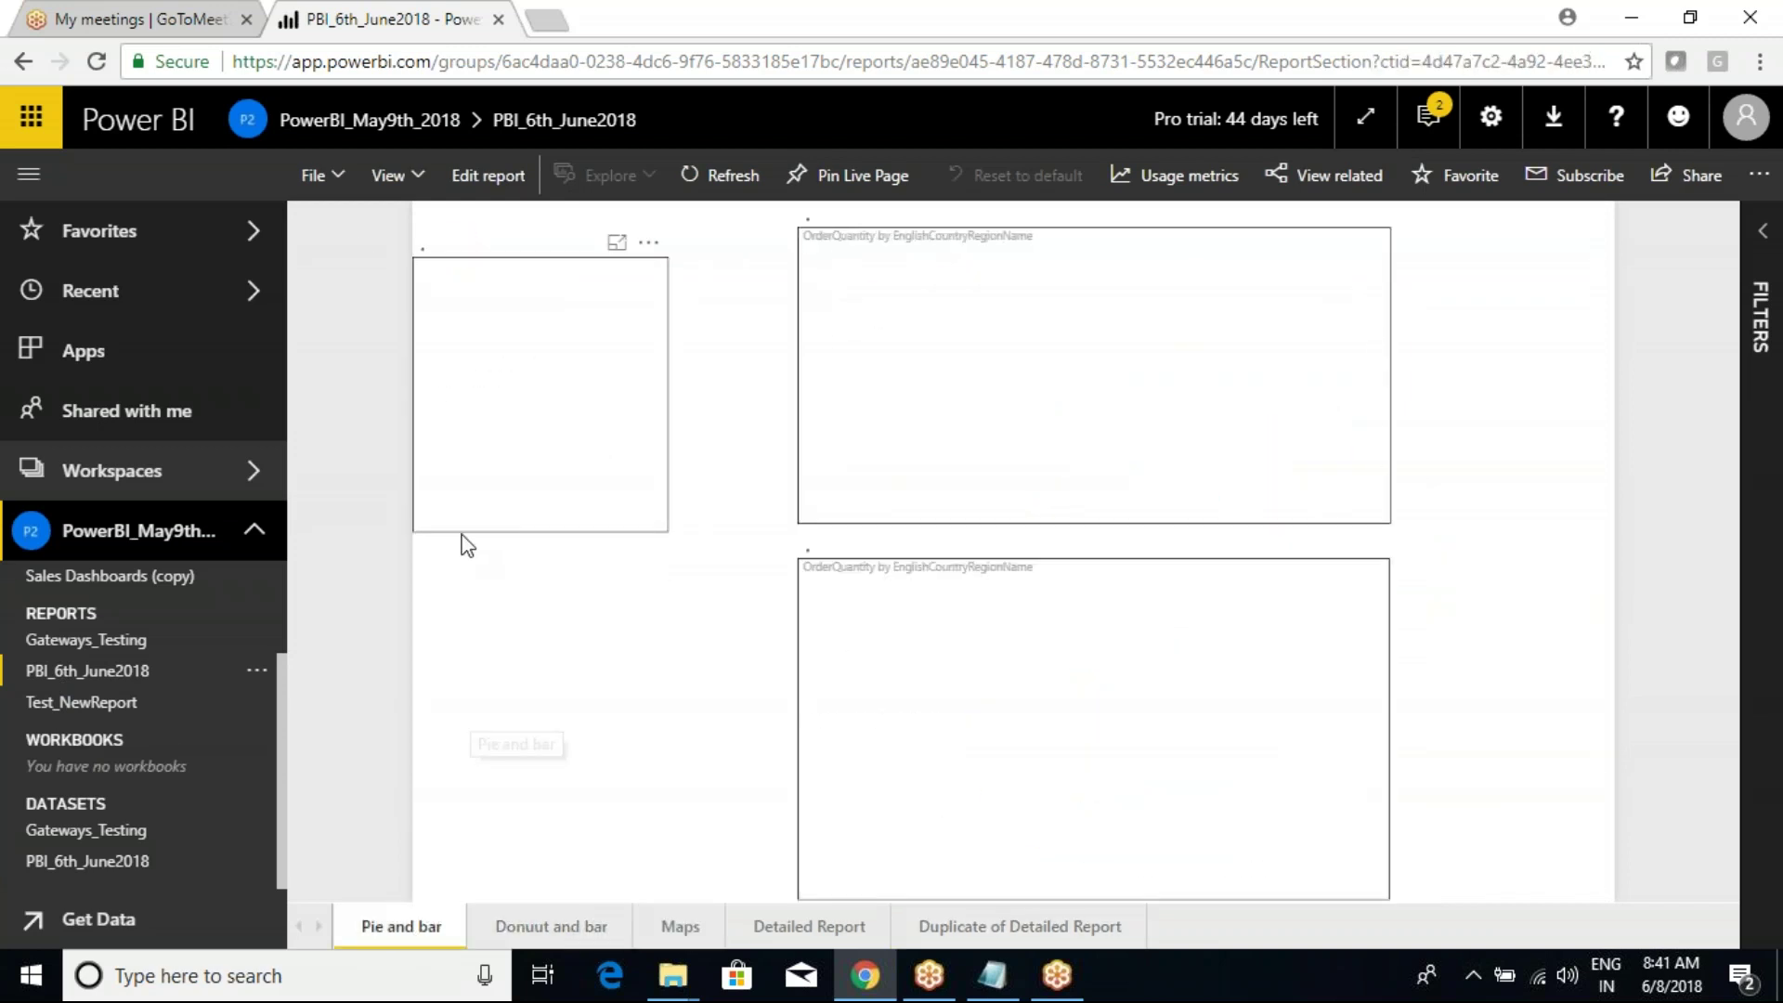
left_click(316, 175)
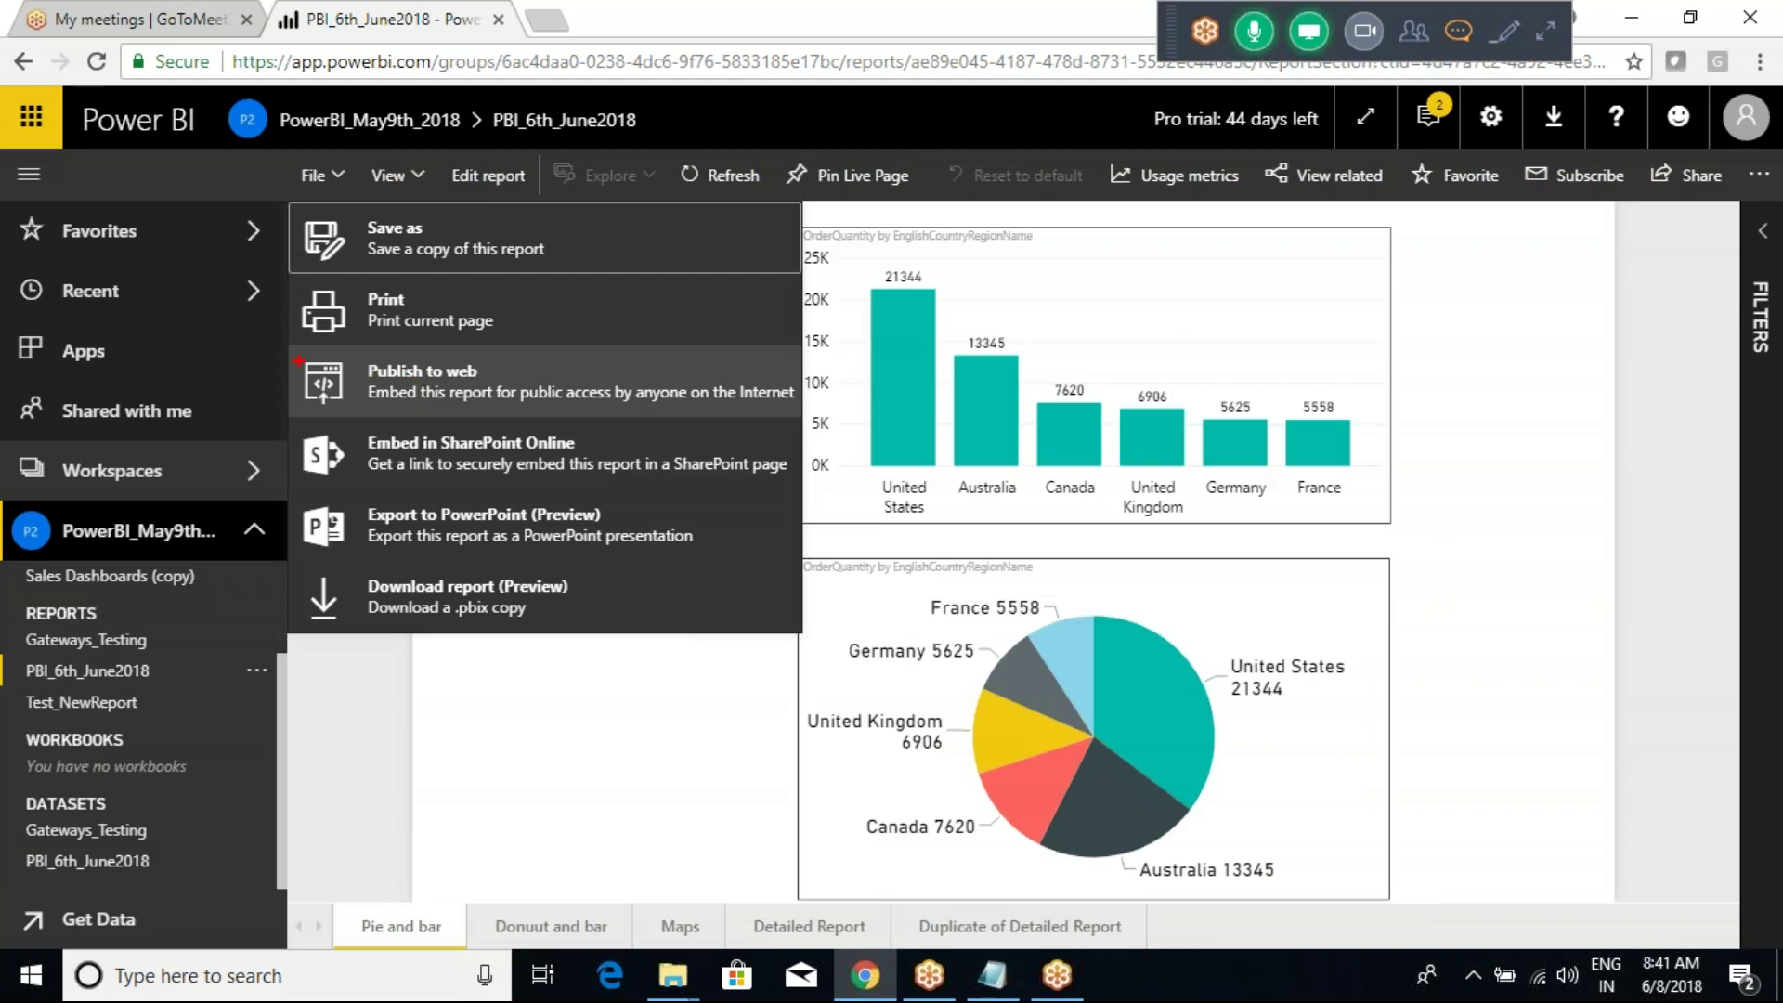
mouse_move(285, 349)
left_mouse_down()
mouse_move(543, 427)
mouse_move(772, 416)
left_mouse_up()
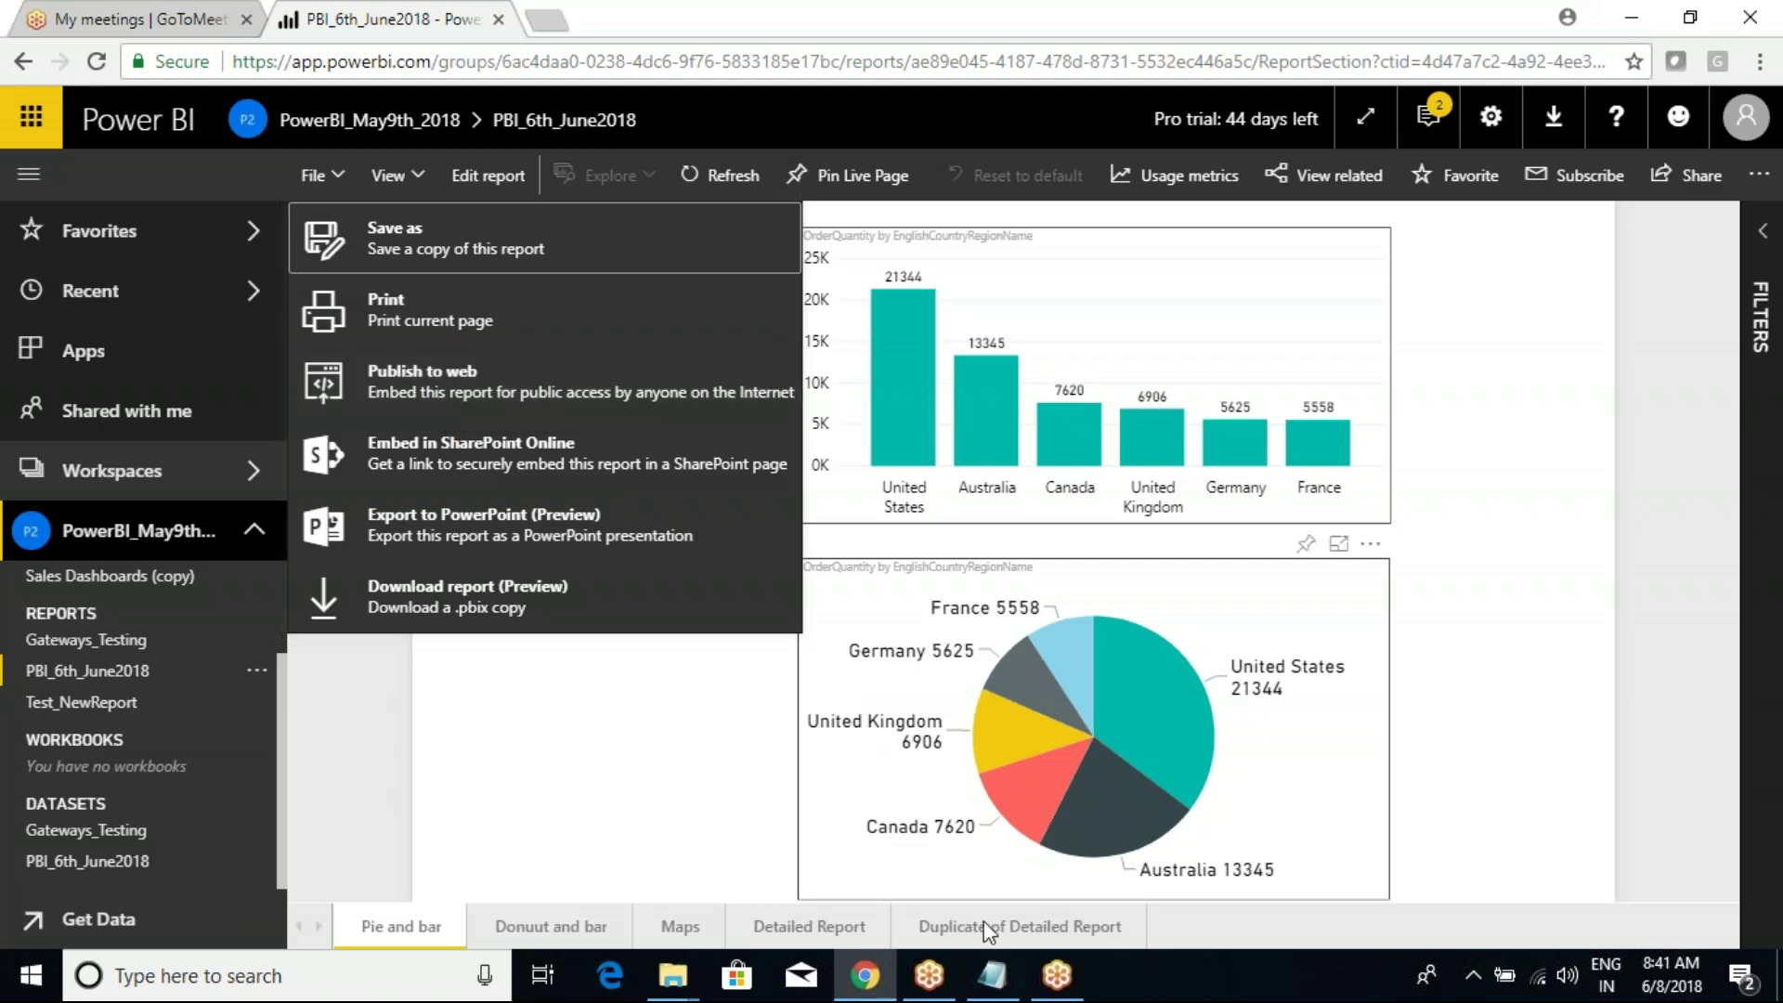
Step: Switch to the Notepad class notes and review the Share, Content Pack and Apps notes under "Today:", highlighting them
left_click(992, 975)
left_click(514, 529)
scroll(503, 535, "up", 3)
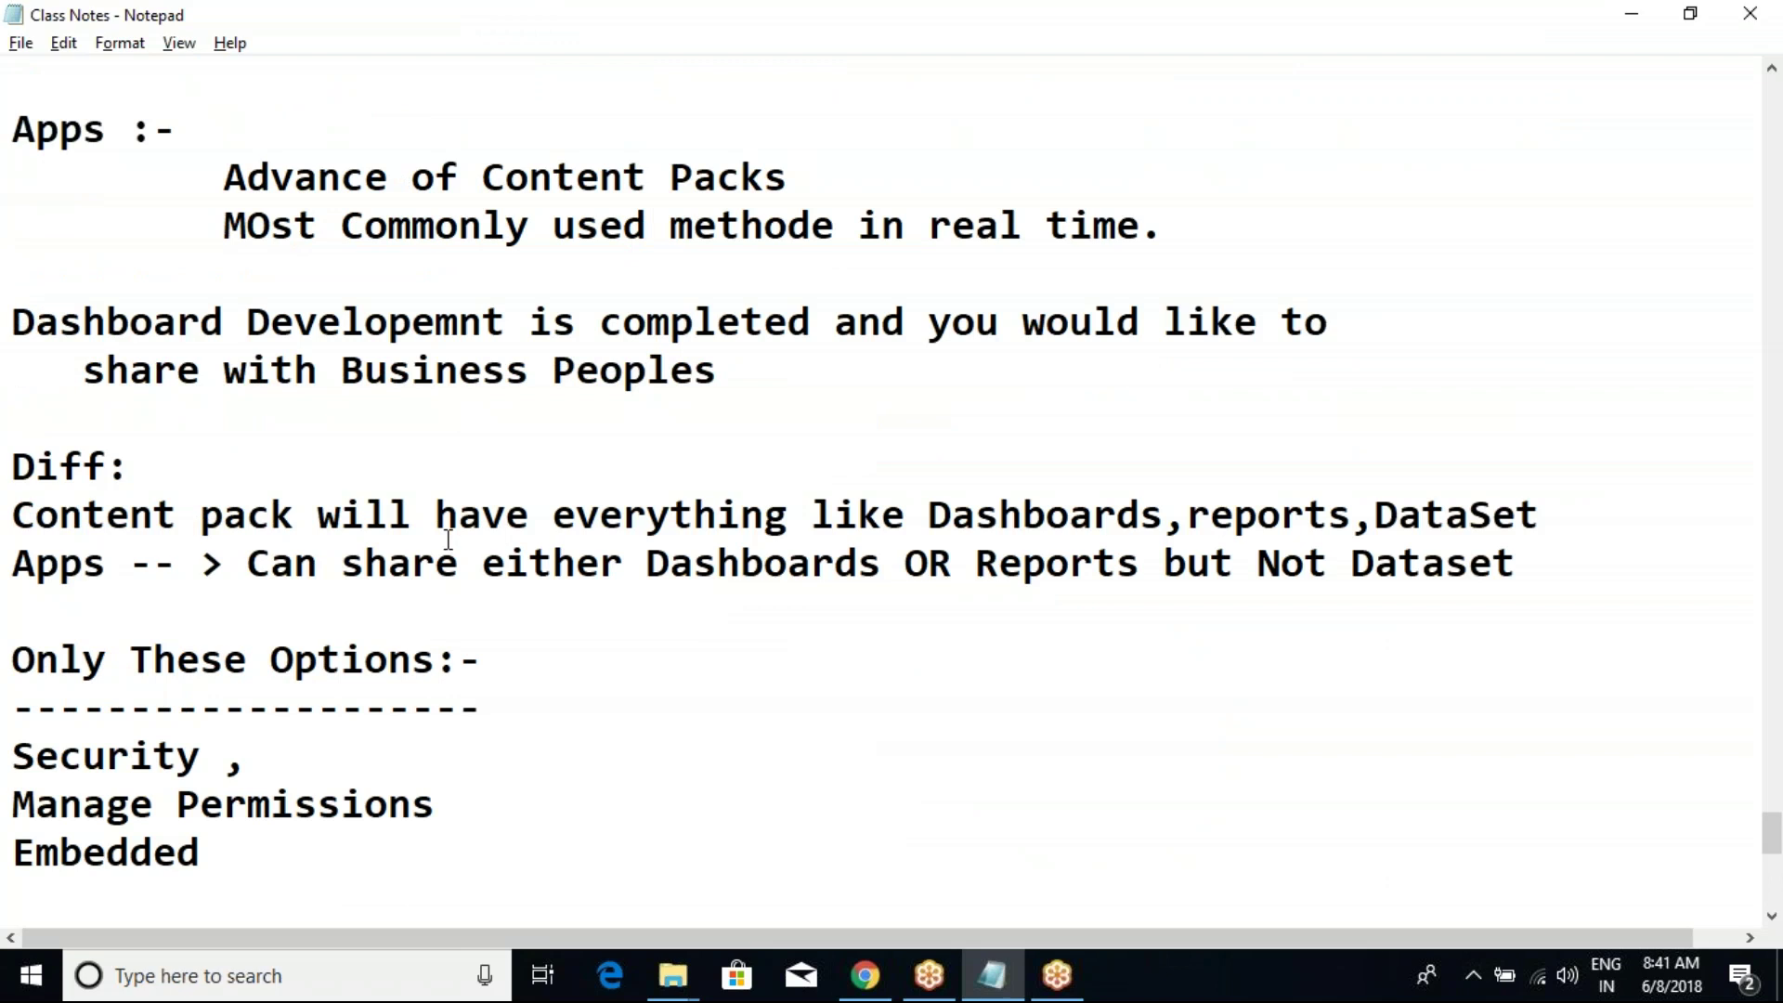
left_click_drag(15, 119, 167, 257)
left_click_drag(84, 323, 283, 409)
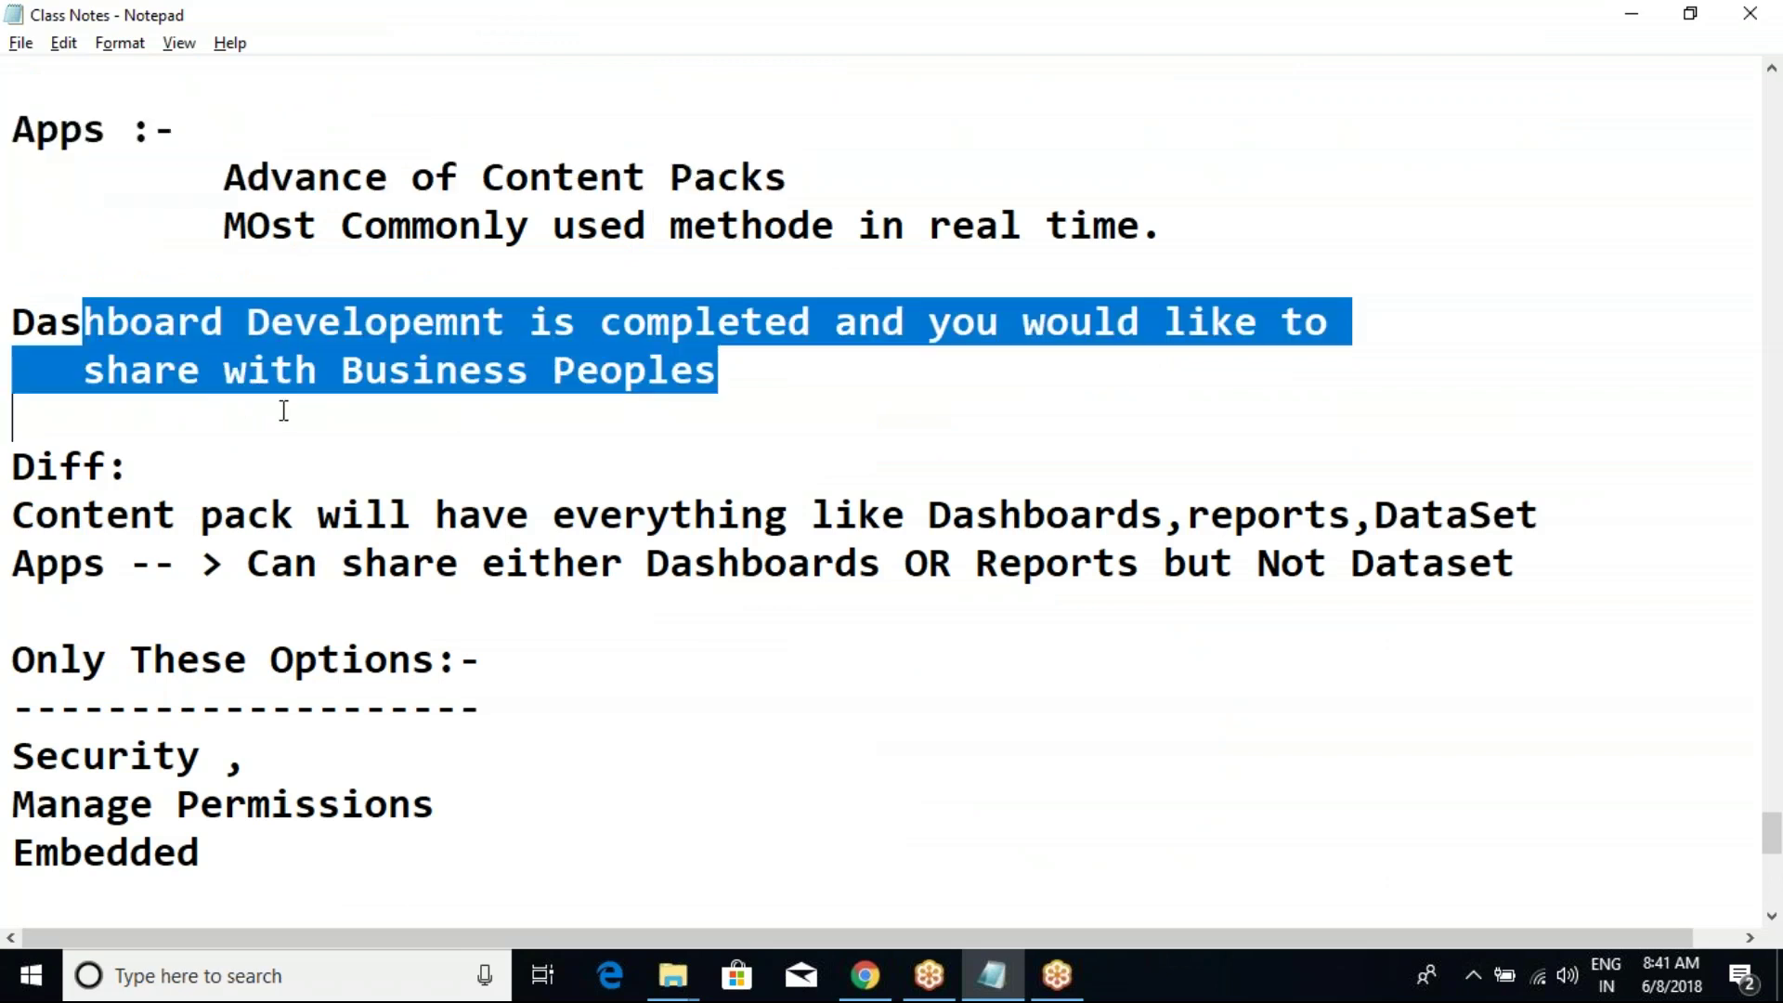
scroll(283, 410, "up", 3)
left_click_drag(13, 274, 138, 469)
left_click(138, 469)
left_click(1149, 670)
left_click_drag(1148, 671, 11, 276)
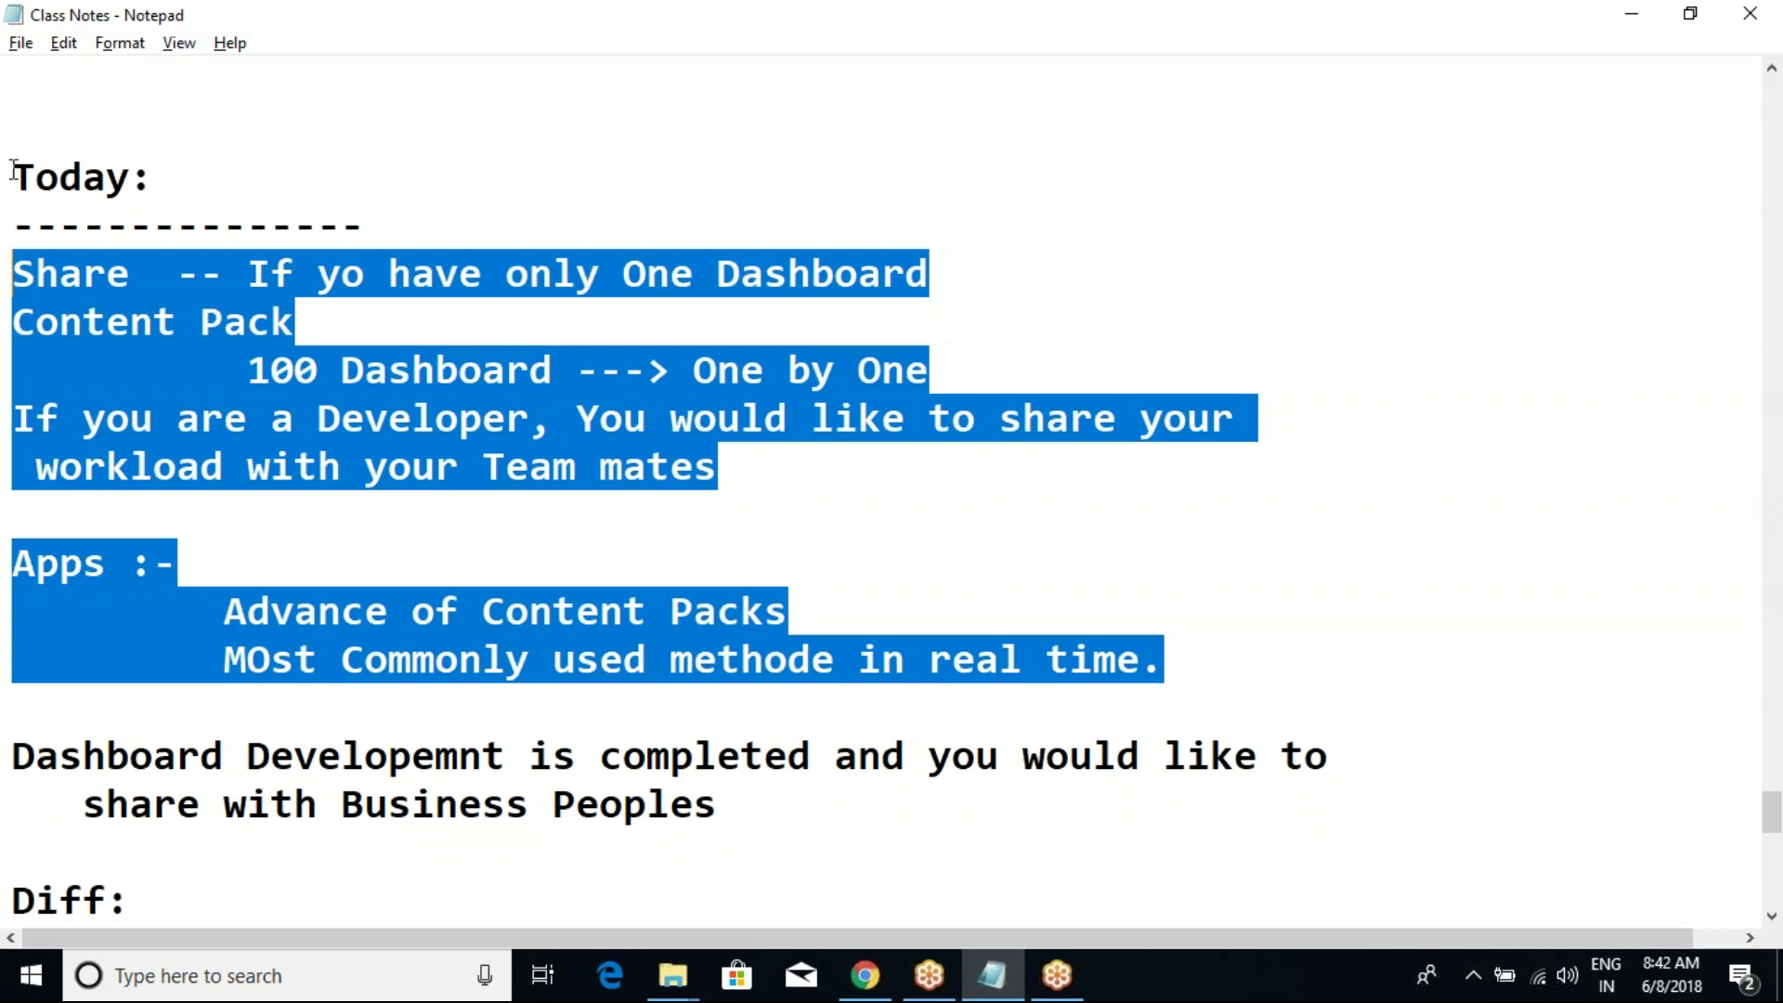
left_click(65, 320)
left_click_drag(13, 274, 1229, 677)
left_click(1126, 628)
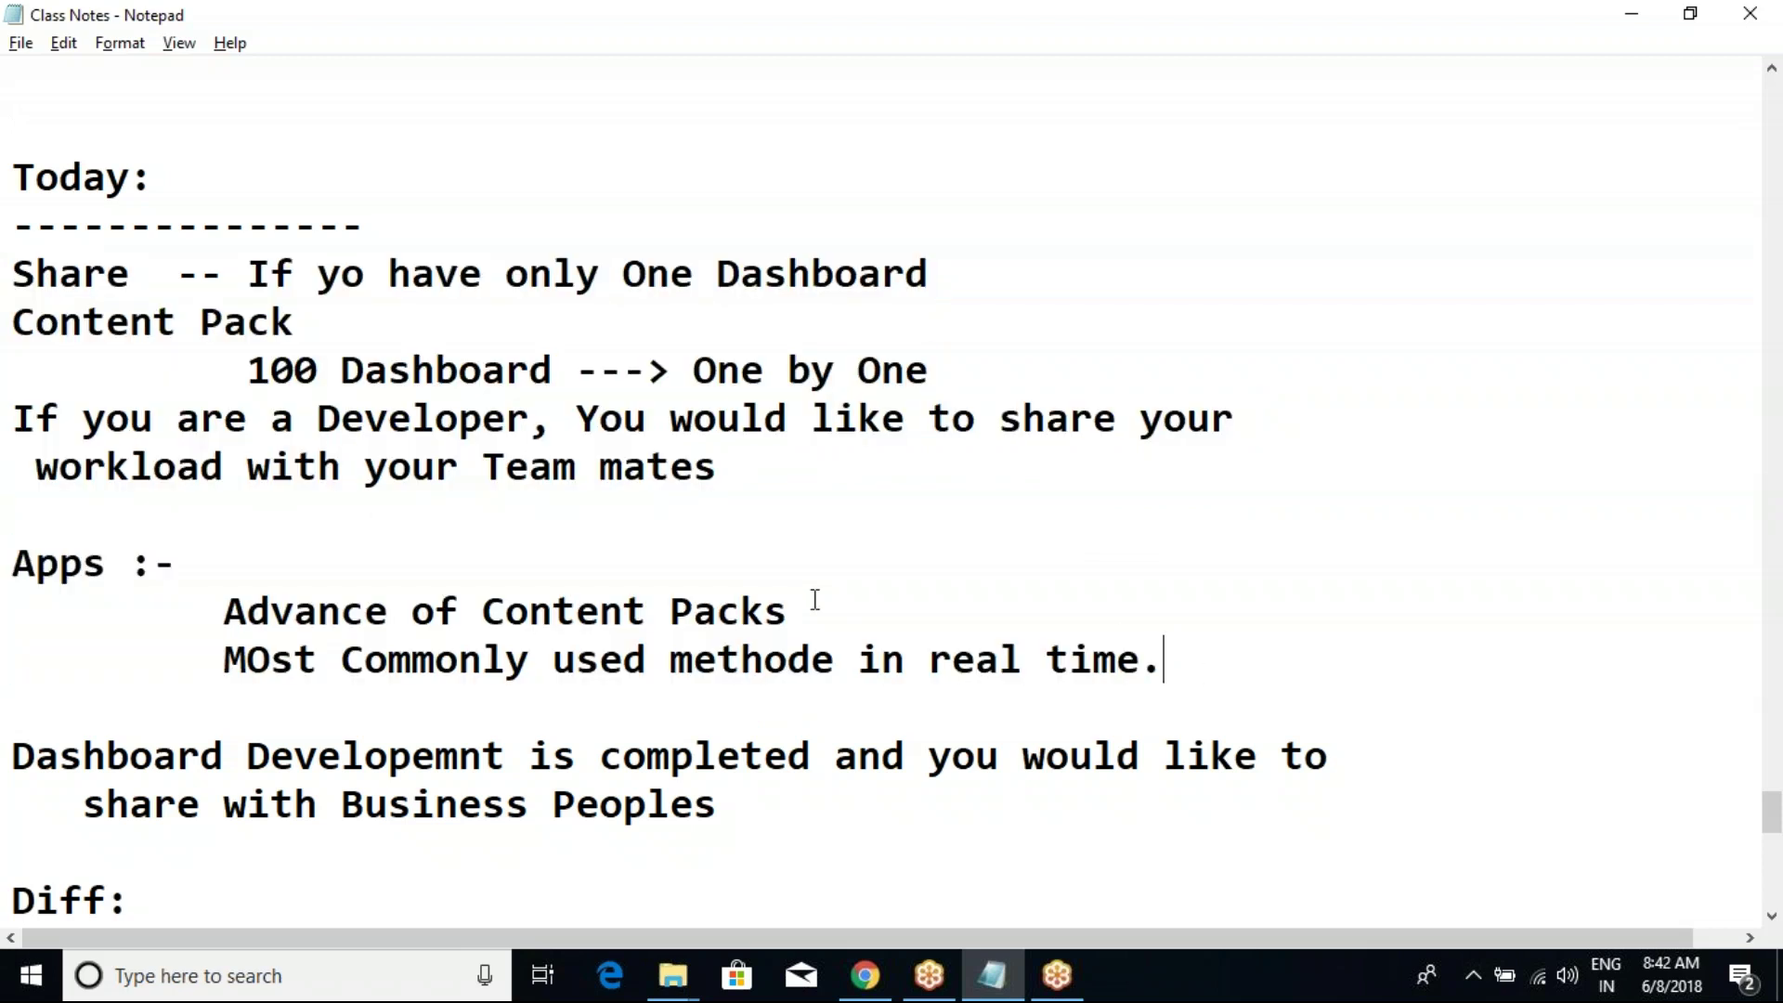
Step: Extend the "Embedded" line of the class notes with ":- i dont like to allow others/Third persons to view"
scroll(708, 743, "down", 4)
left_click(403, 706)
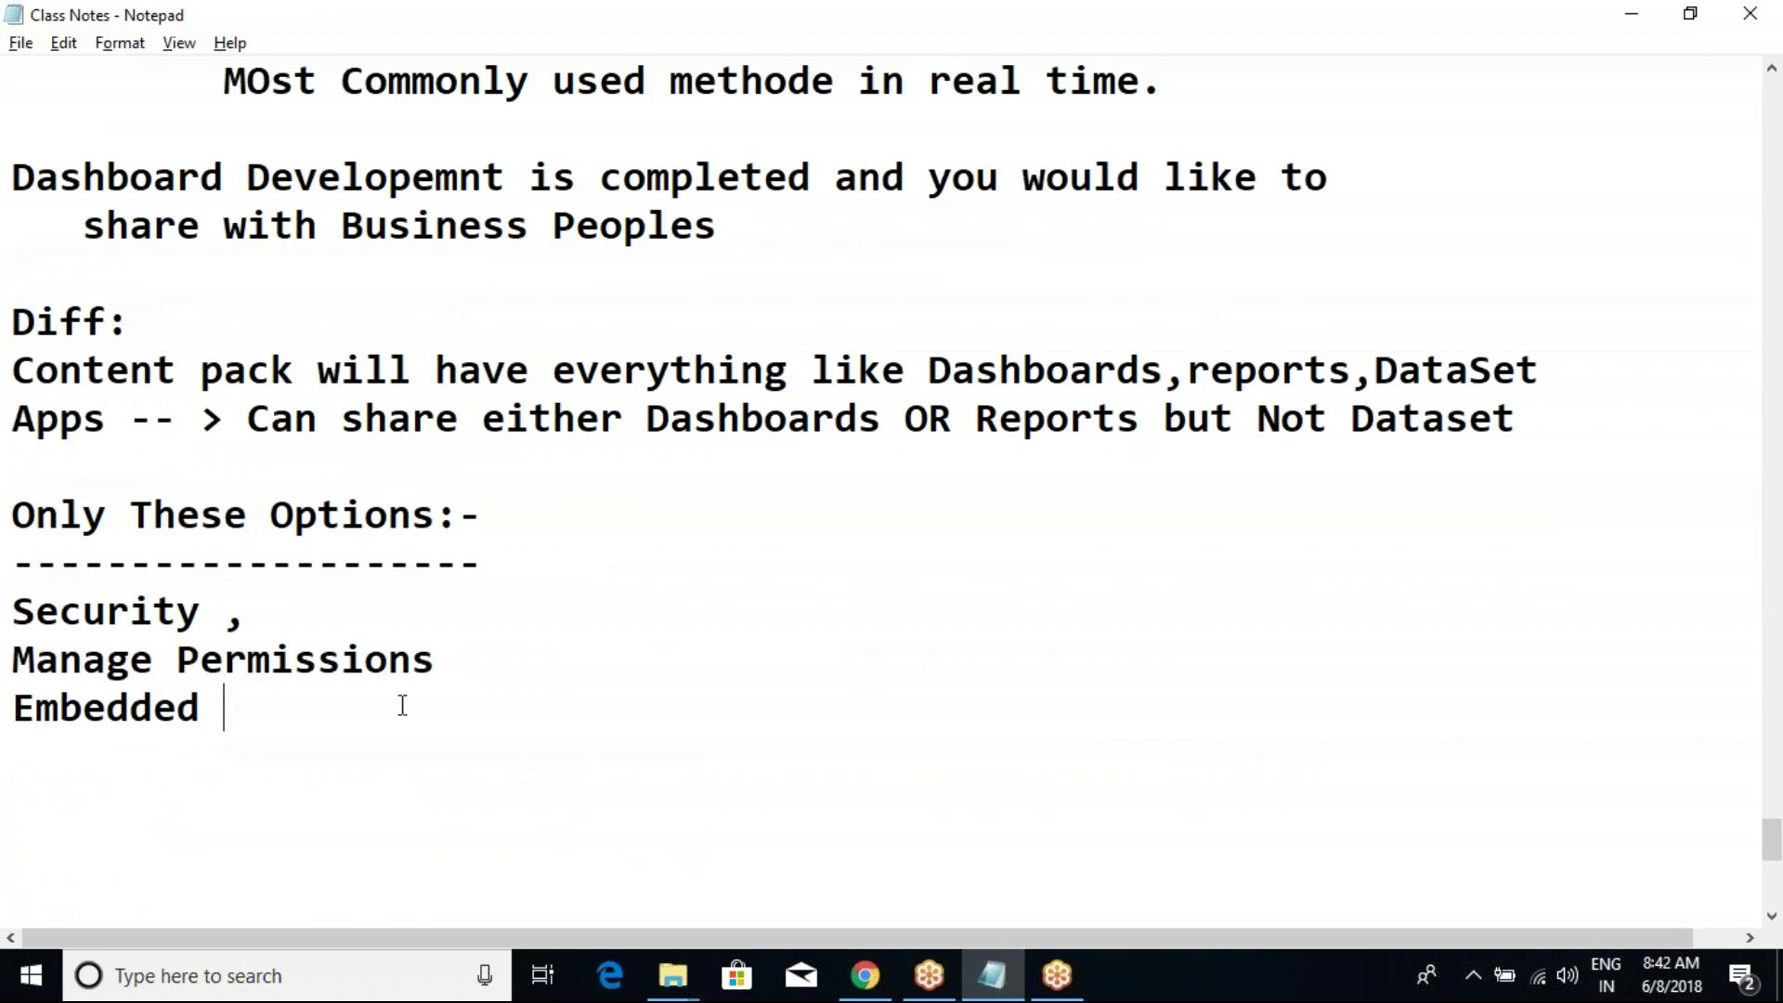
type(":- i dont like to ")
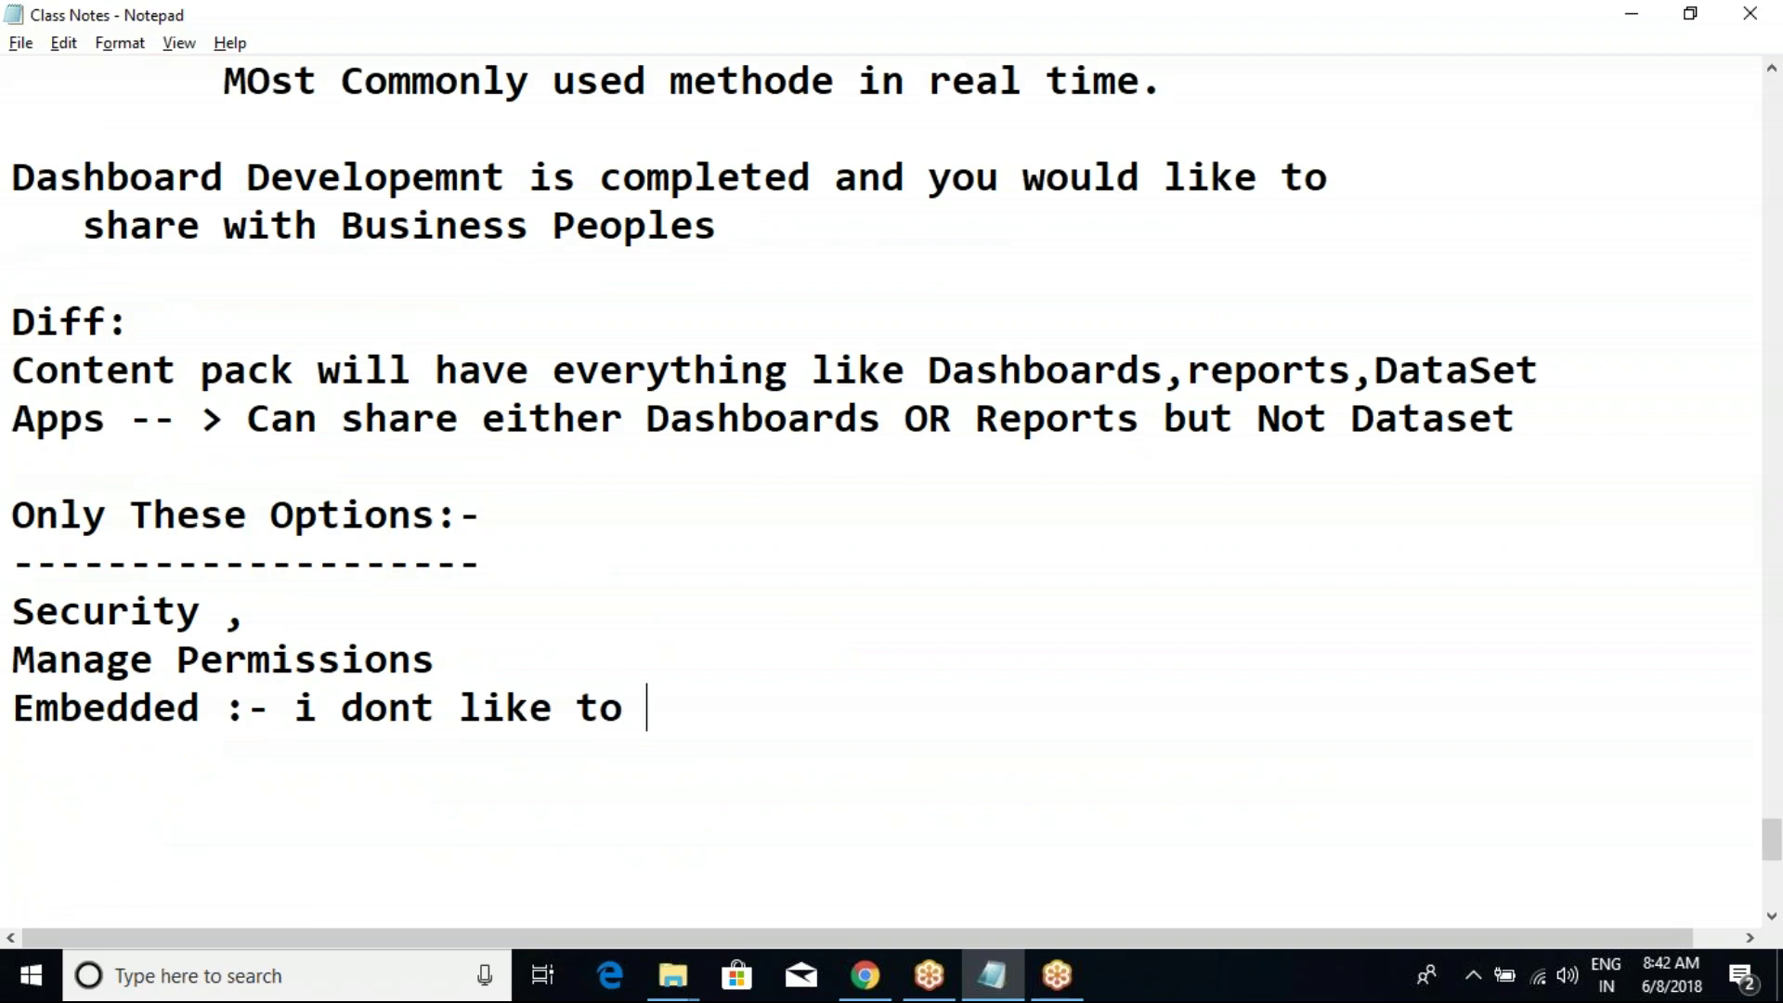
type("allow")
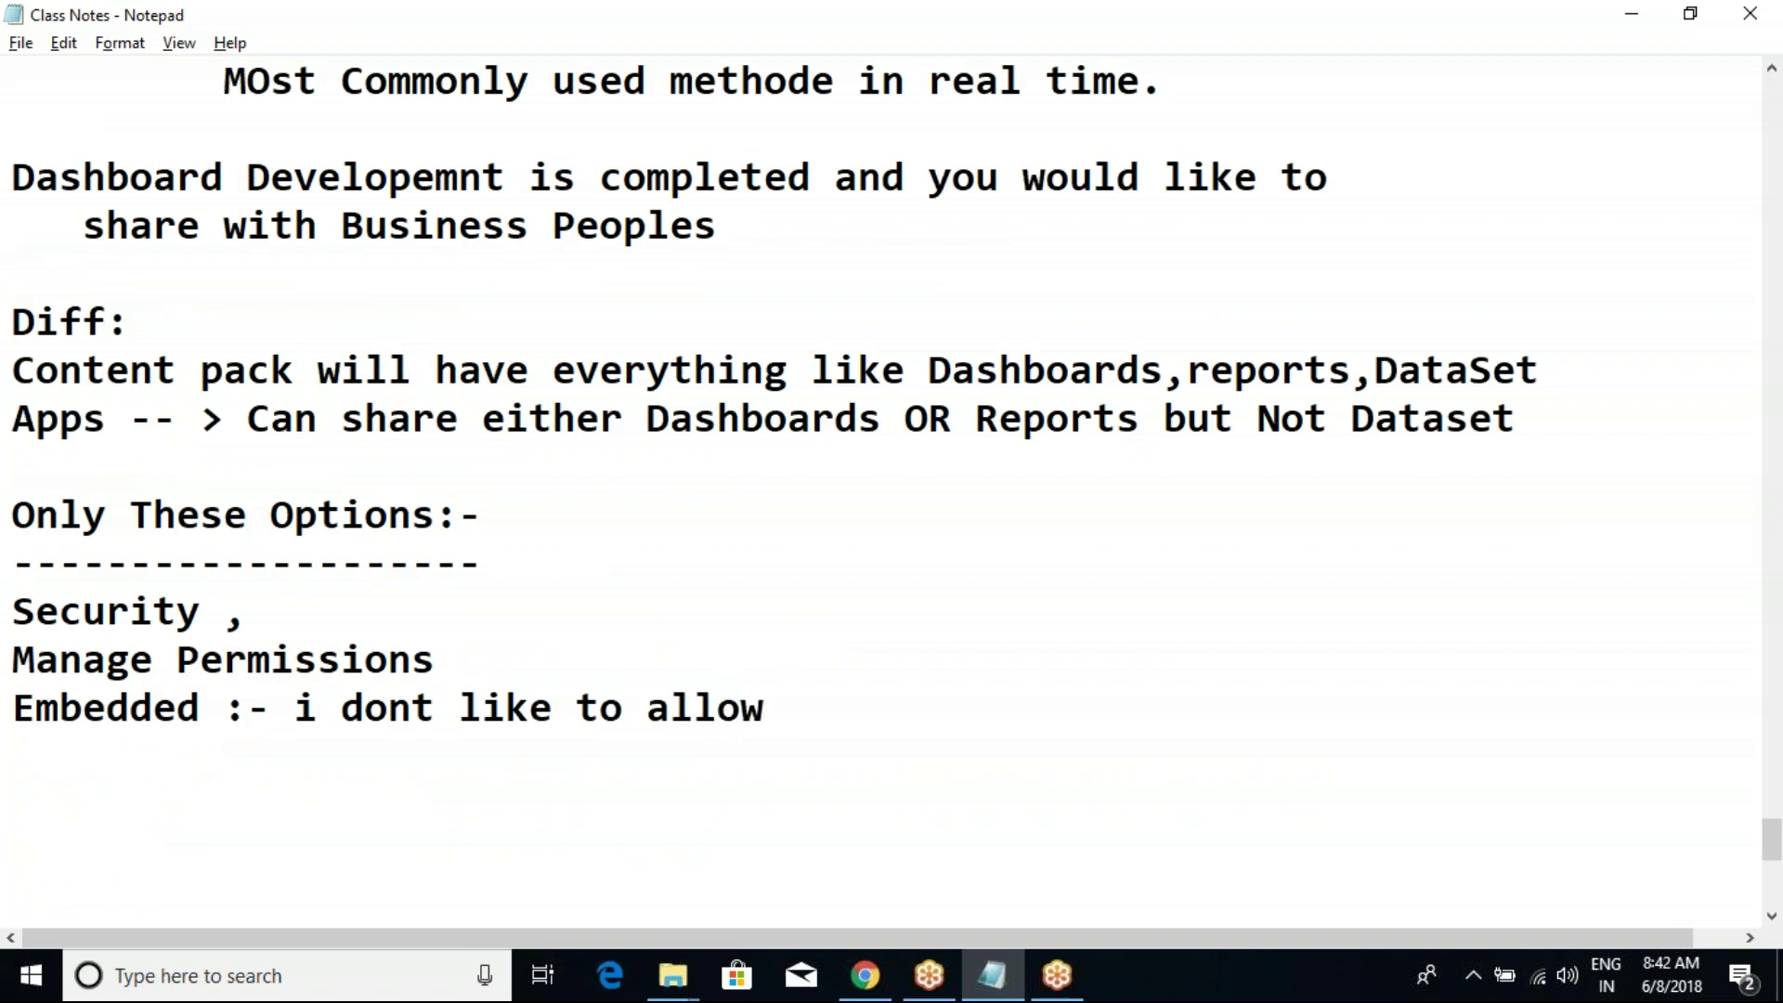
type(" others/Third persons to view my das")
key("BackSpace")
key("BackSpace")
key("BackSpace")
key("BackSpace")
key("BackSpace")
key("BackSpace")
key("BackSpace")
Step: Continue the Embedded note on an indented new line with "my Reports/Dashboards/datasets"
key("Return")
key("Tab")
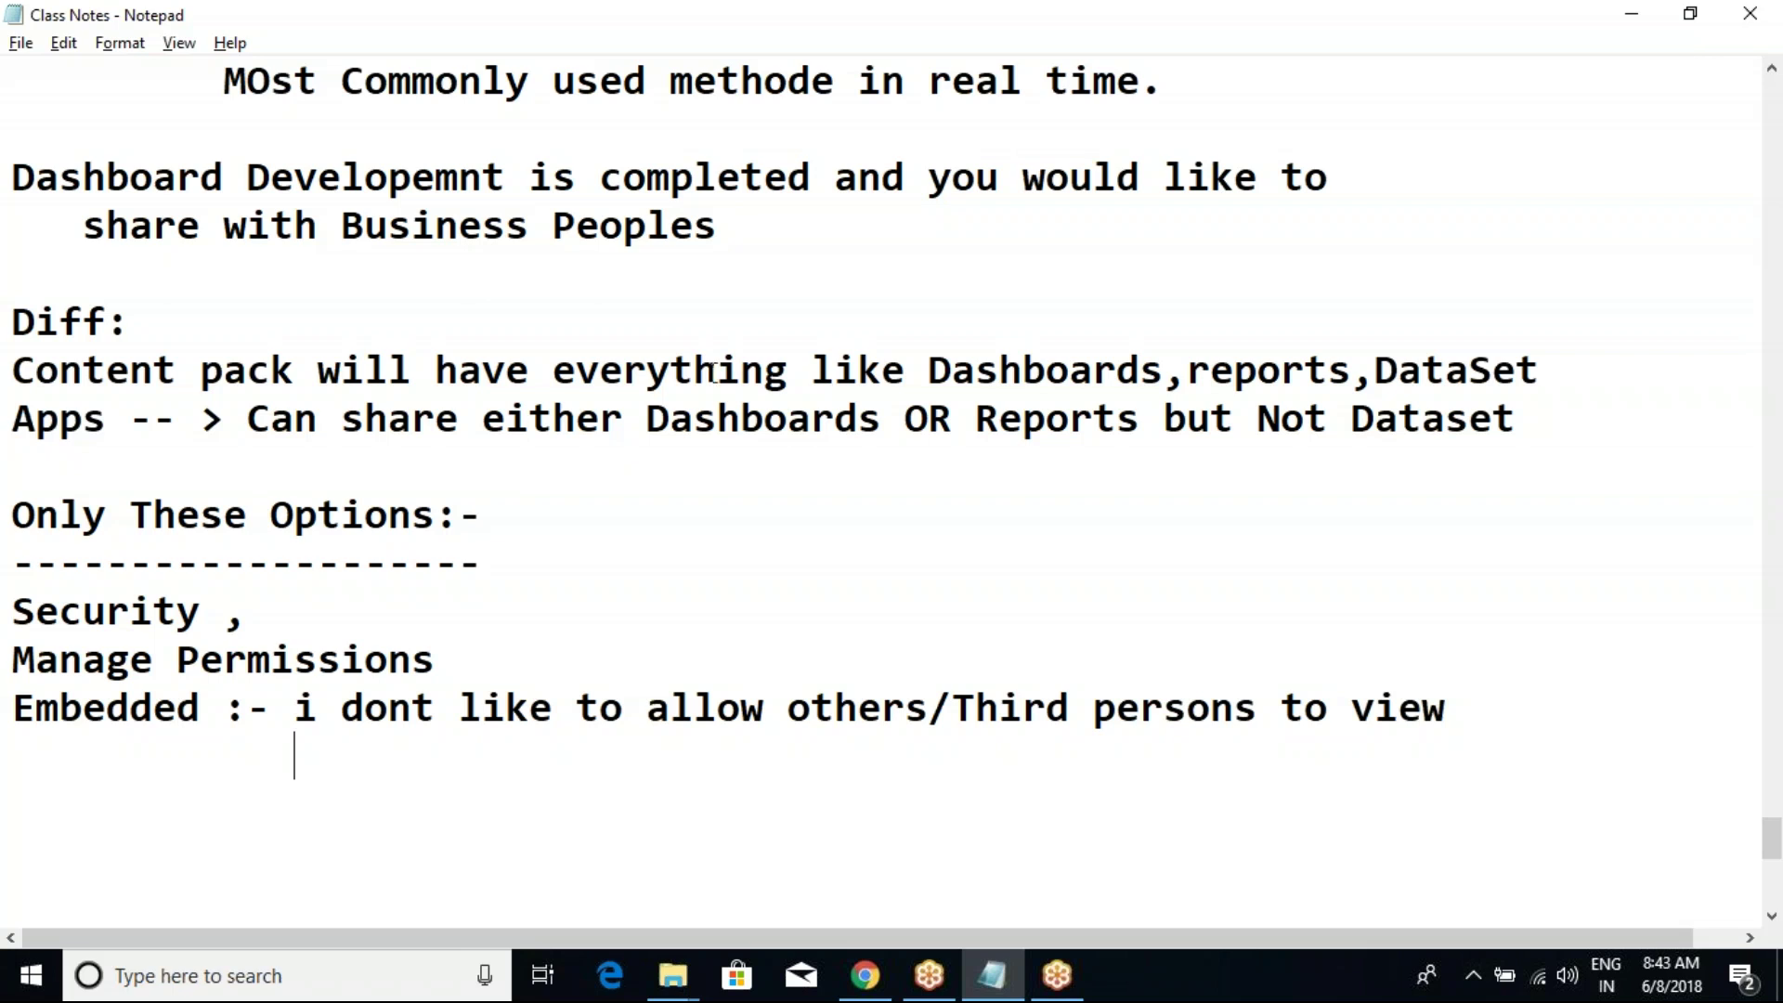
type("my Re")
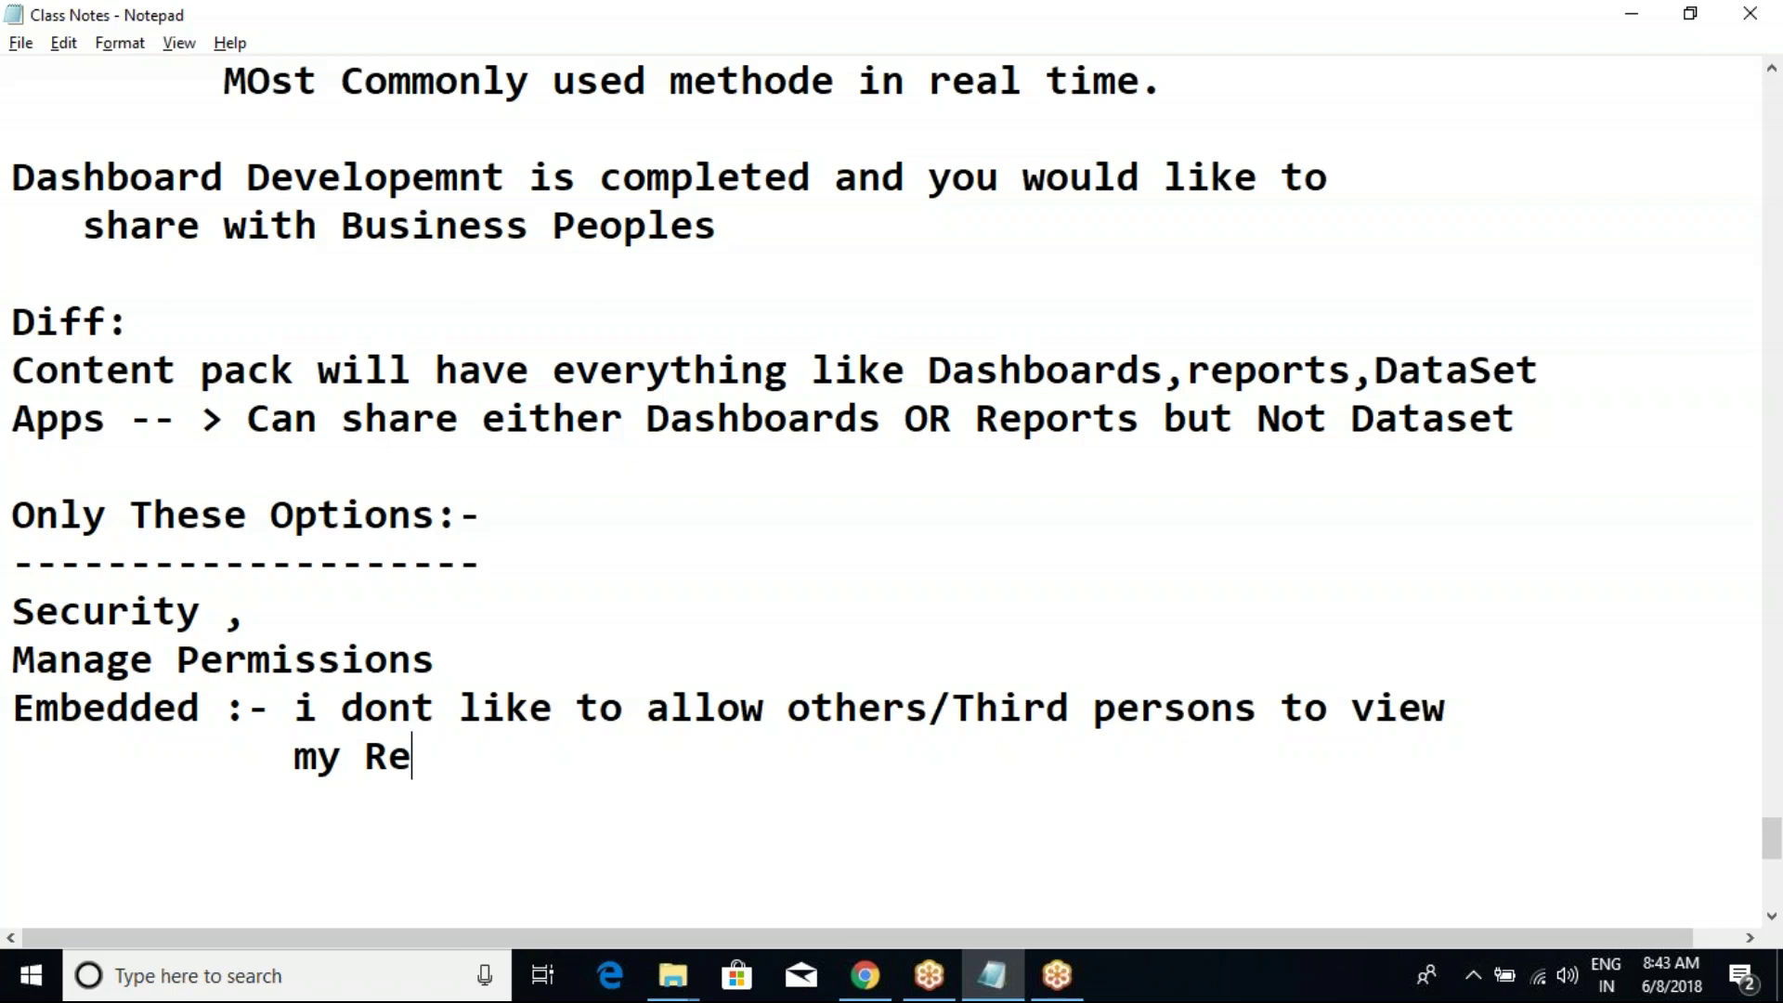
type("ports/Das")
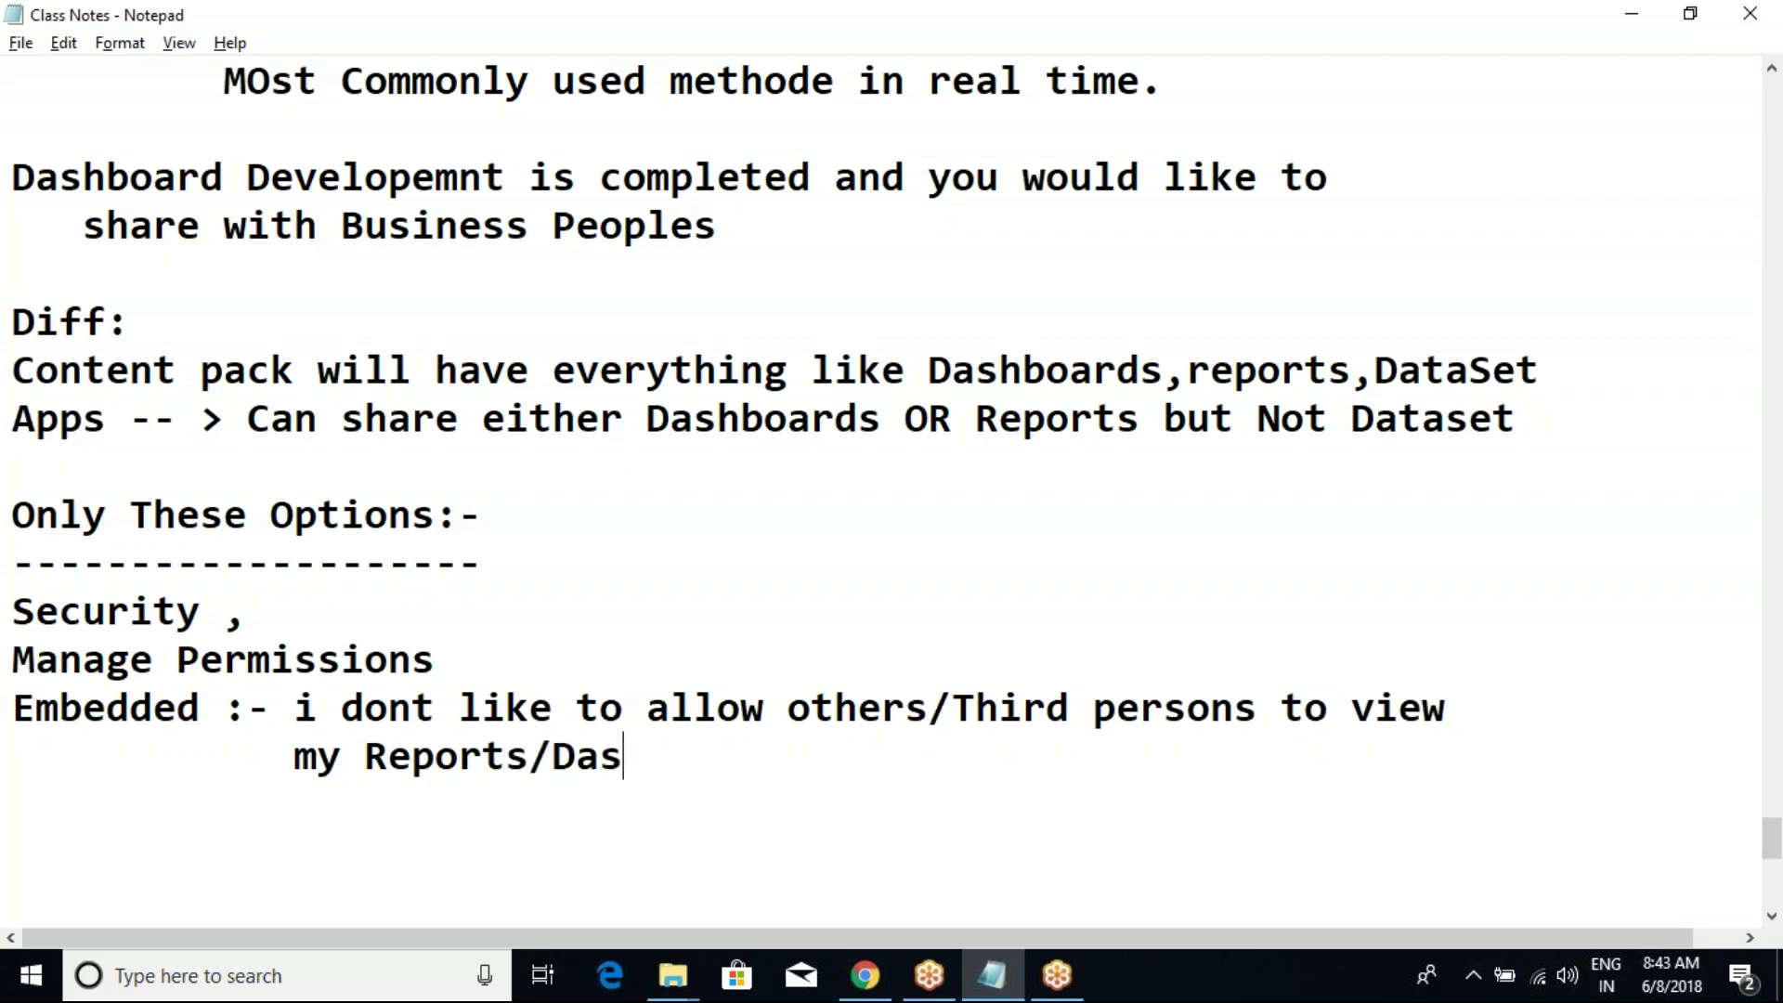
type("hboards/")
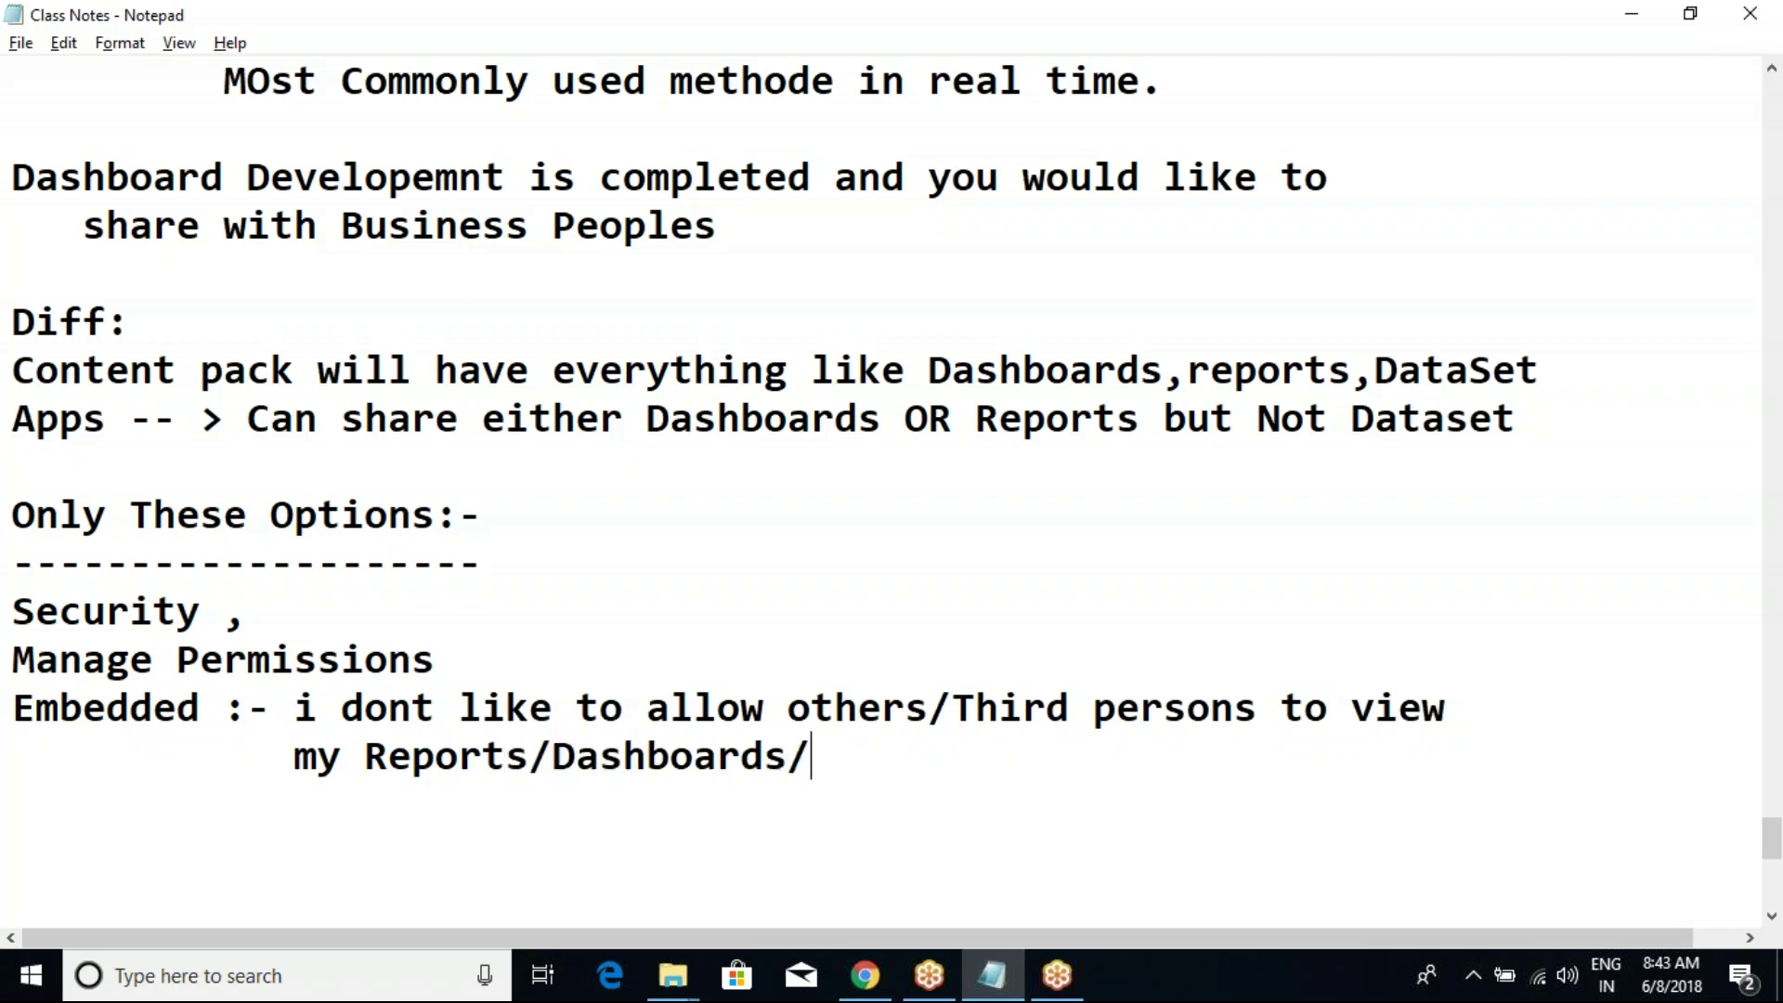
type("datas")
key("BackSpace")
type("datasets")
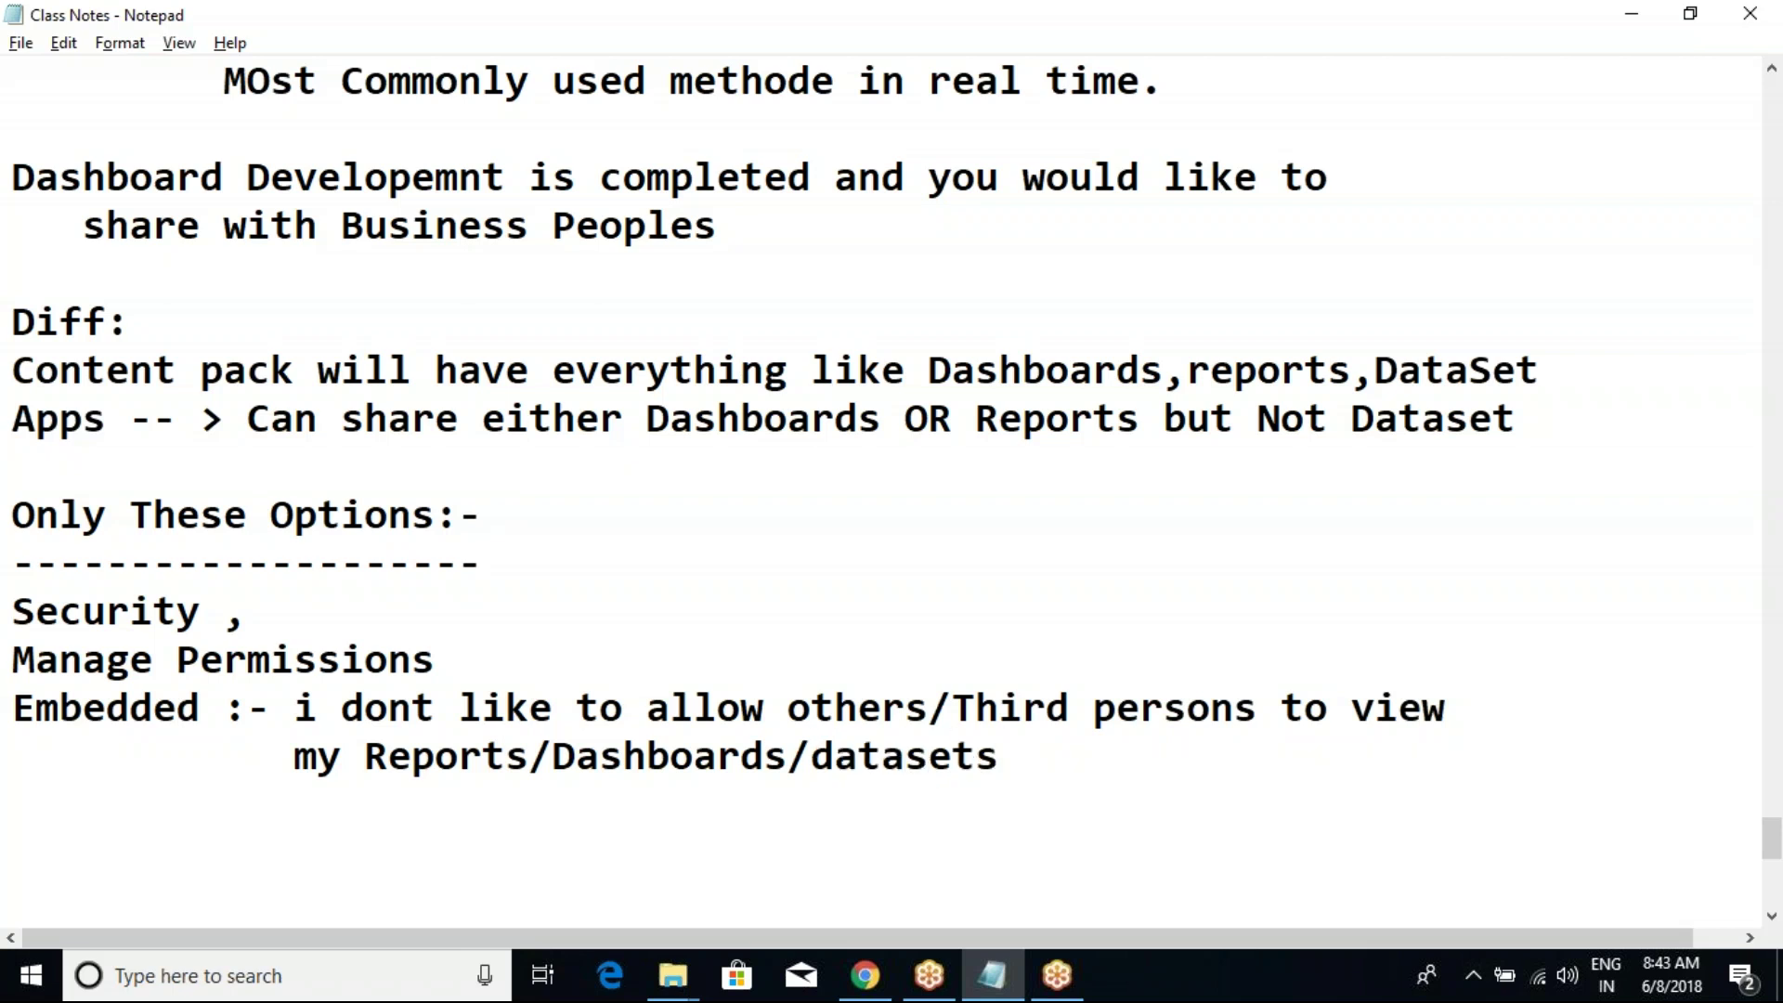
Step: Add the line "Then i can able to create Embedded and share with the others" to the Embedded note
key("Return")
type("Then i ca")
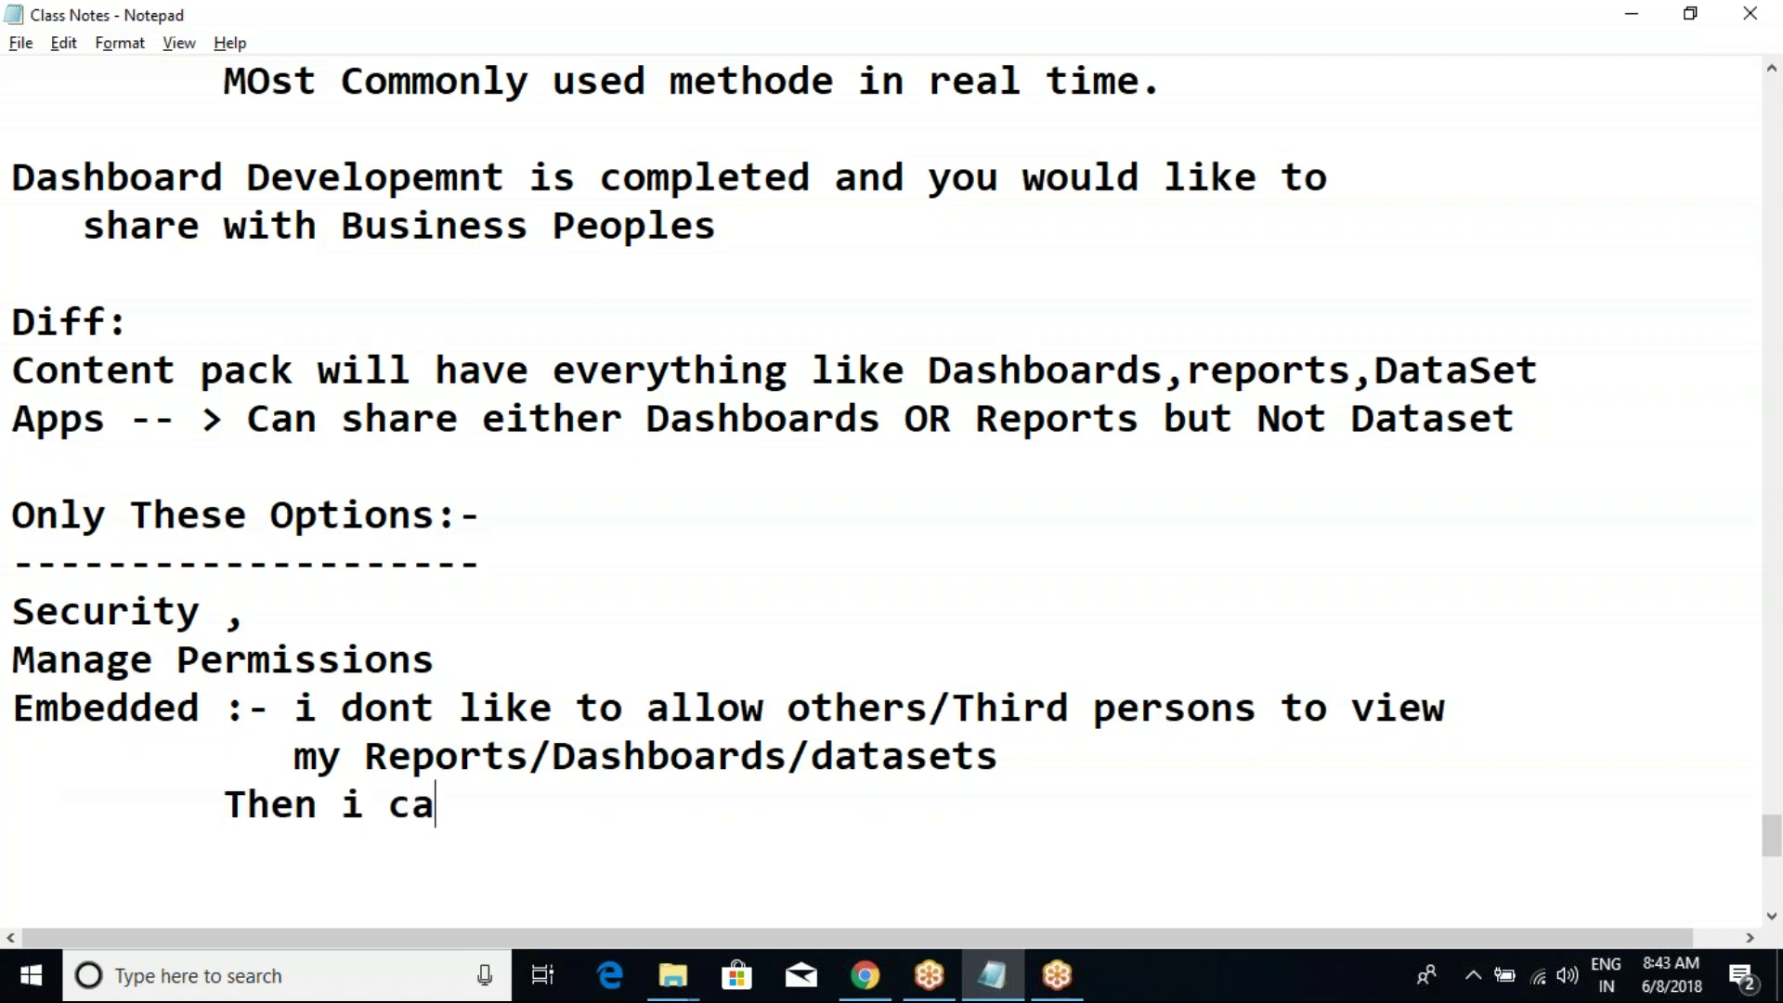
type("n able to c")
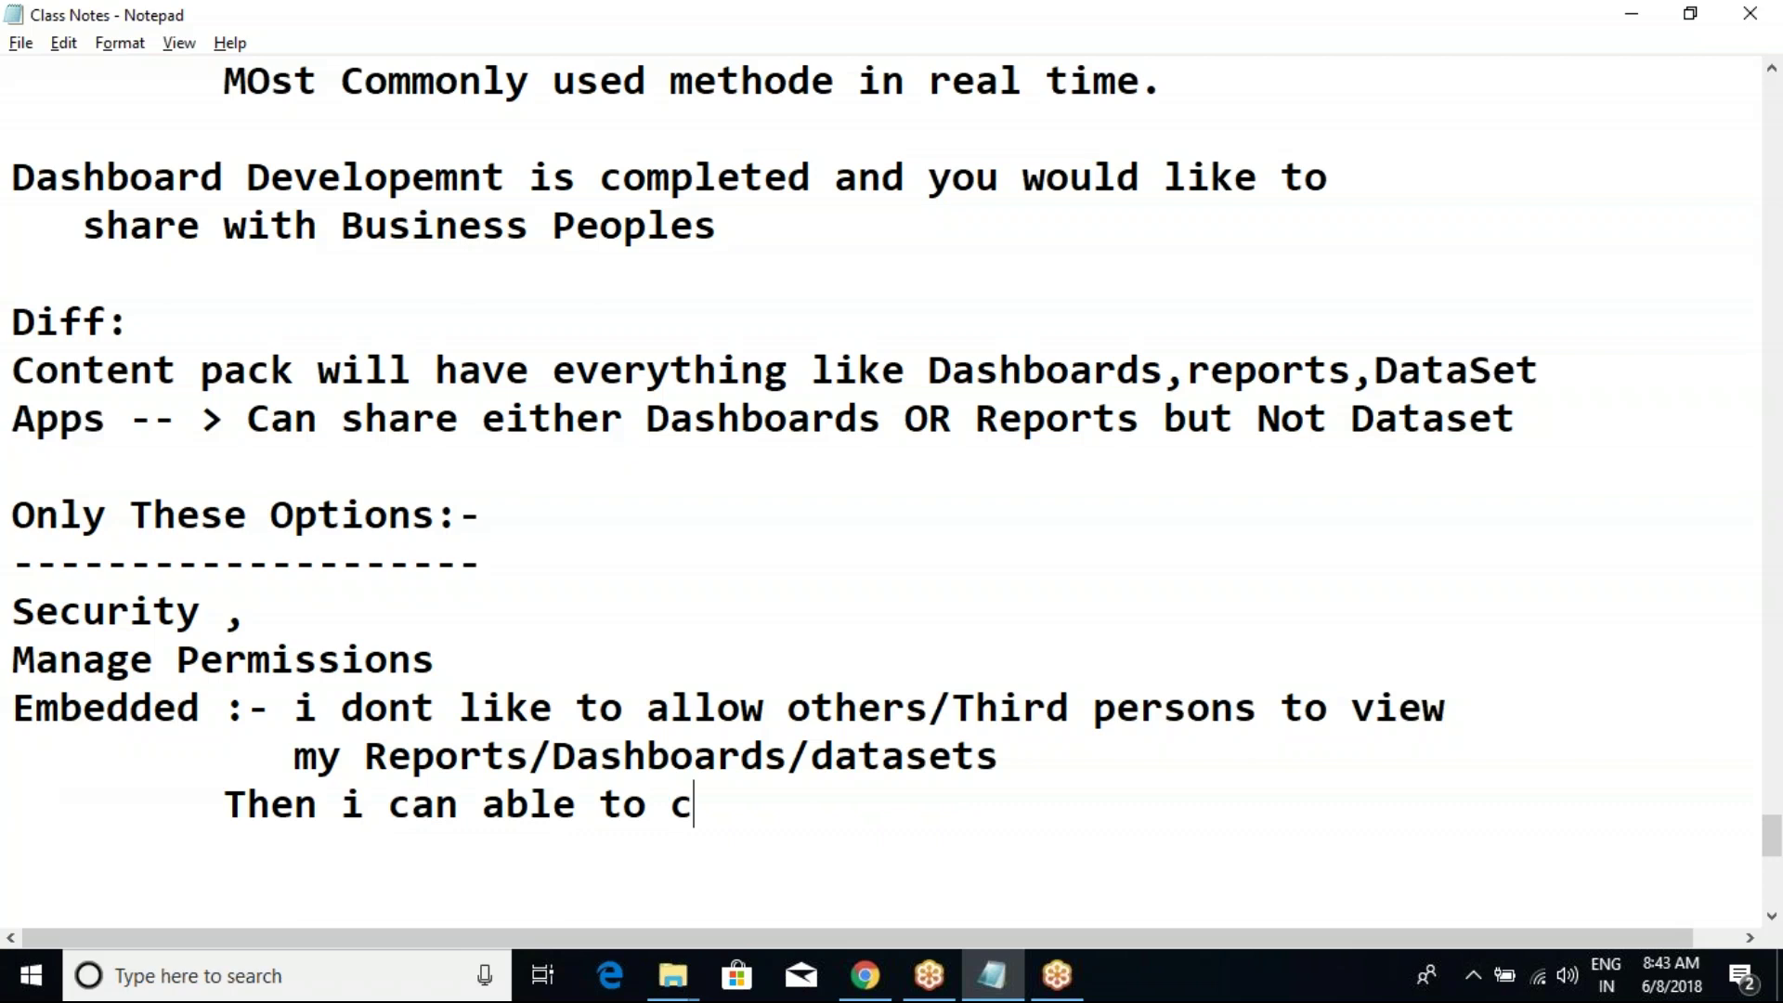
type("reate Embedded ")
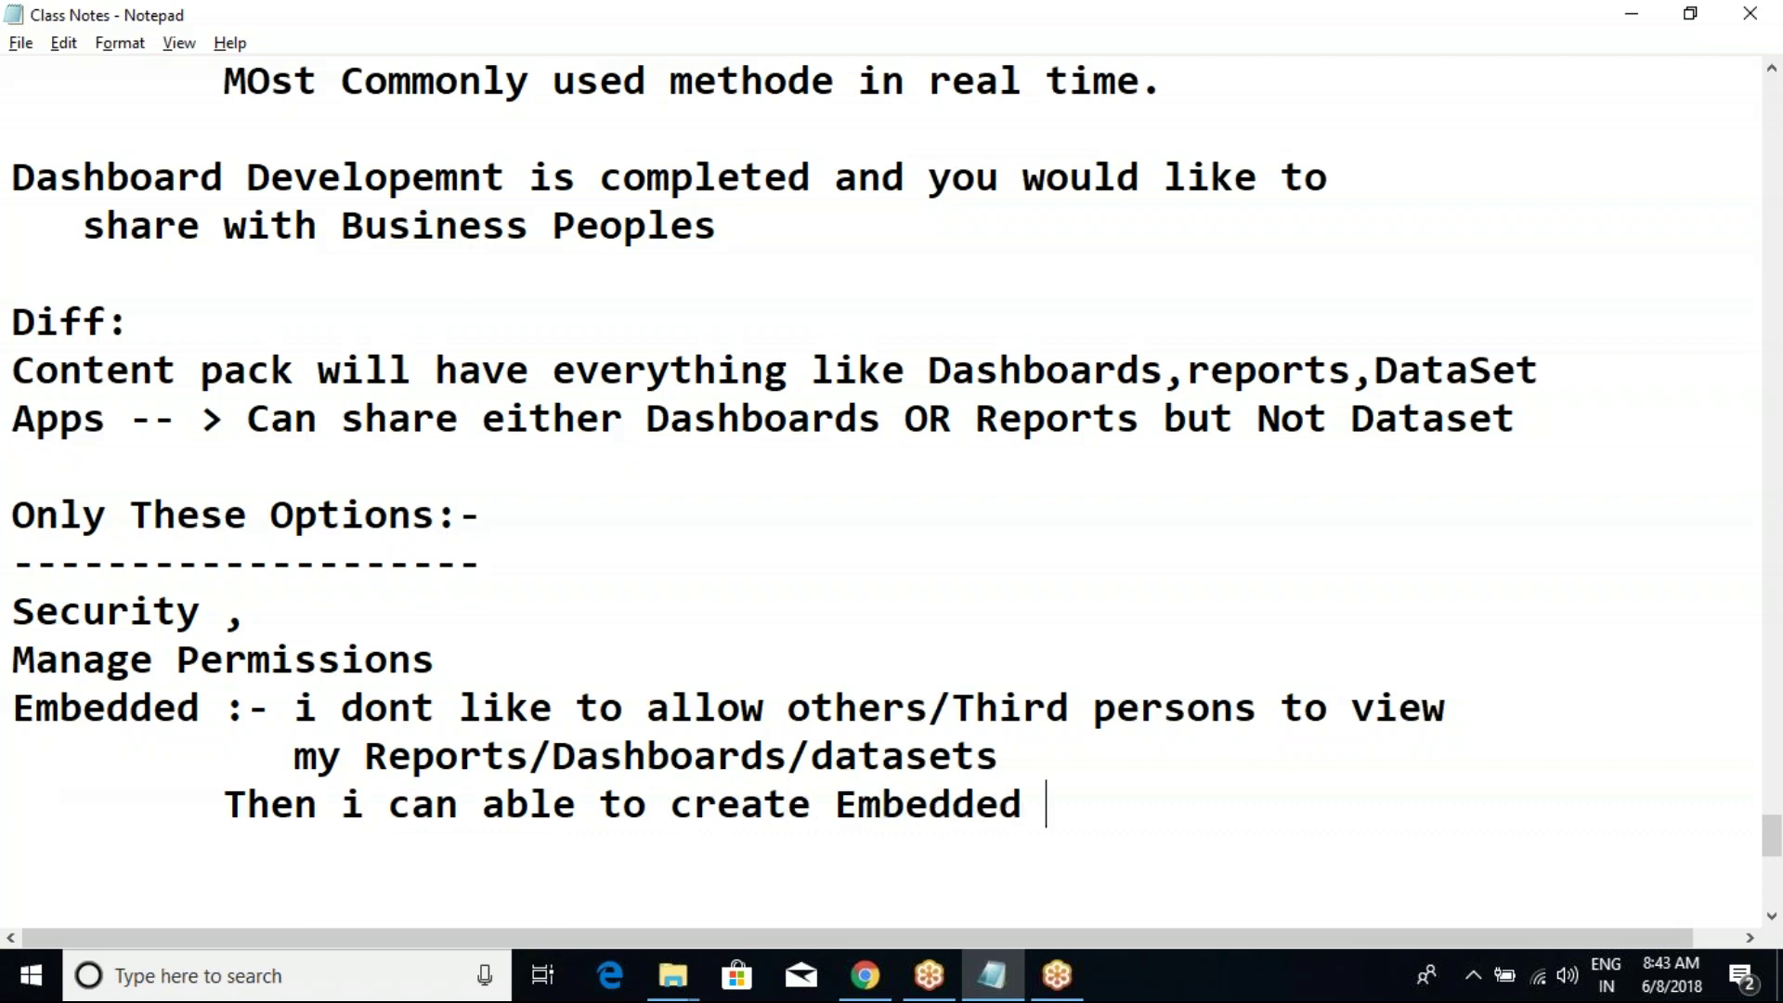
type("and share with")
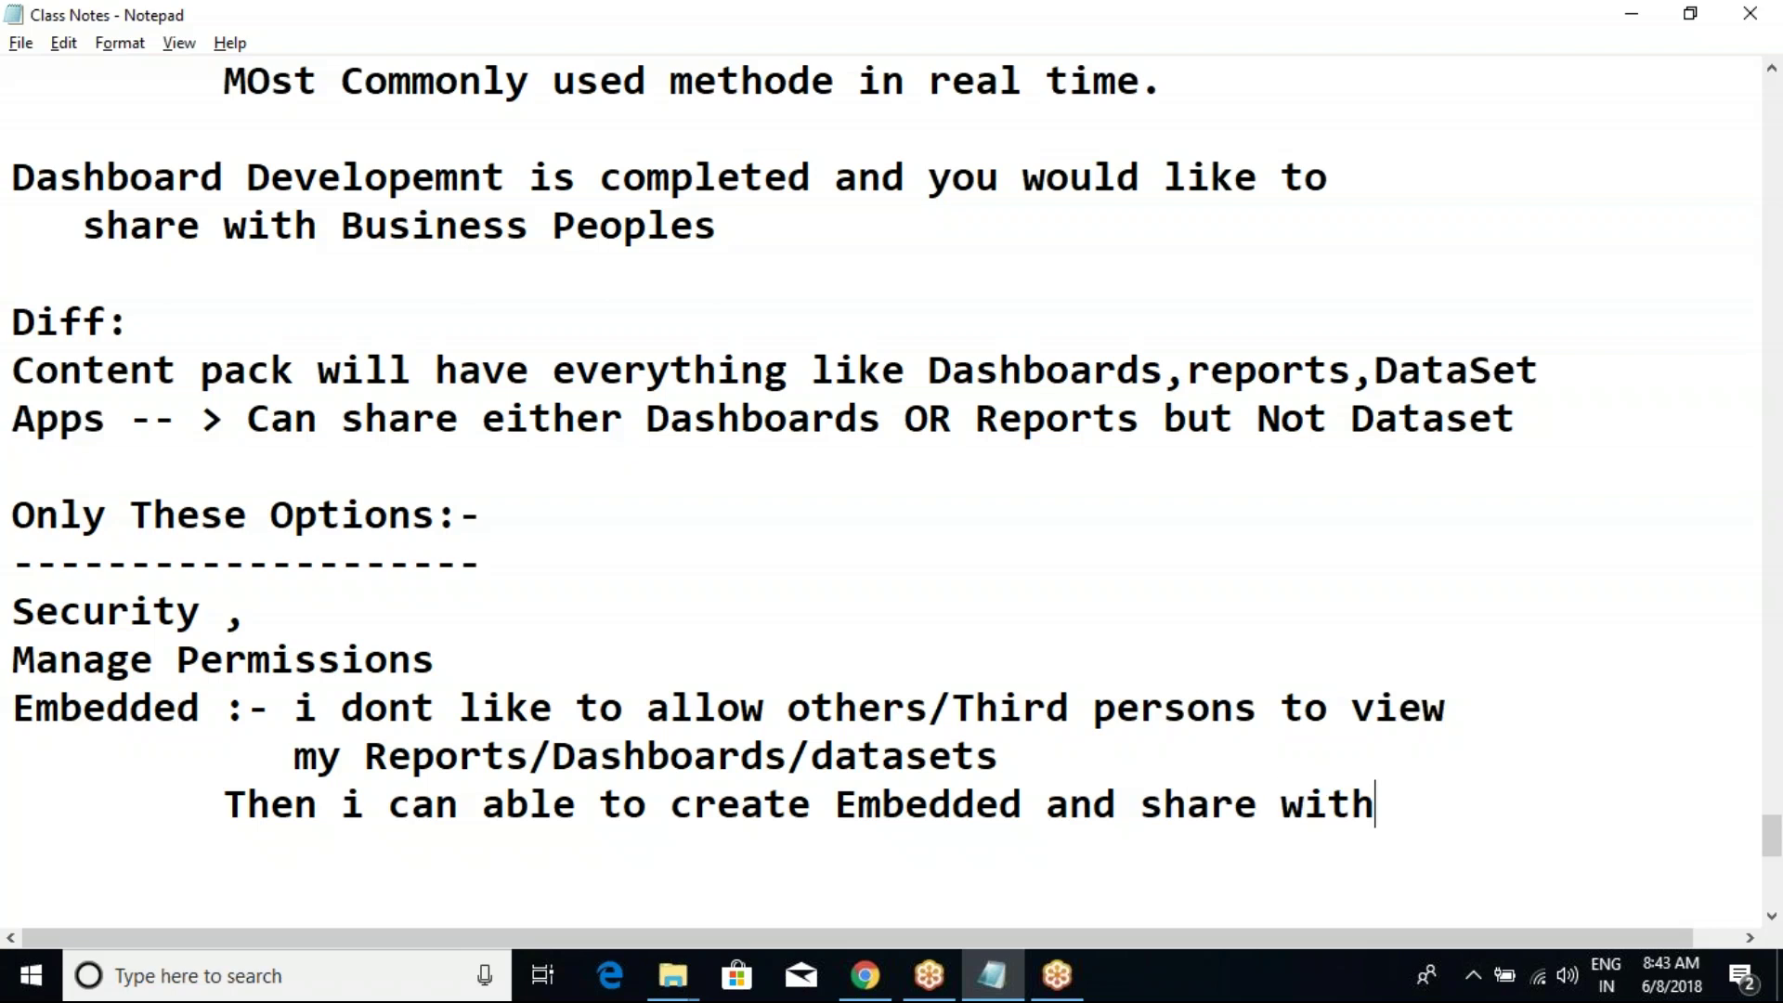
type(" the others")
key("Return")
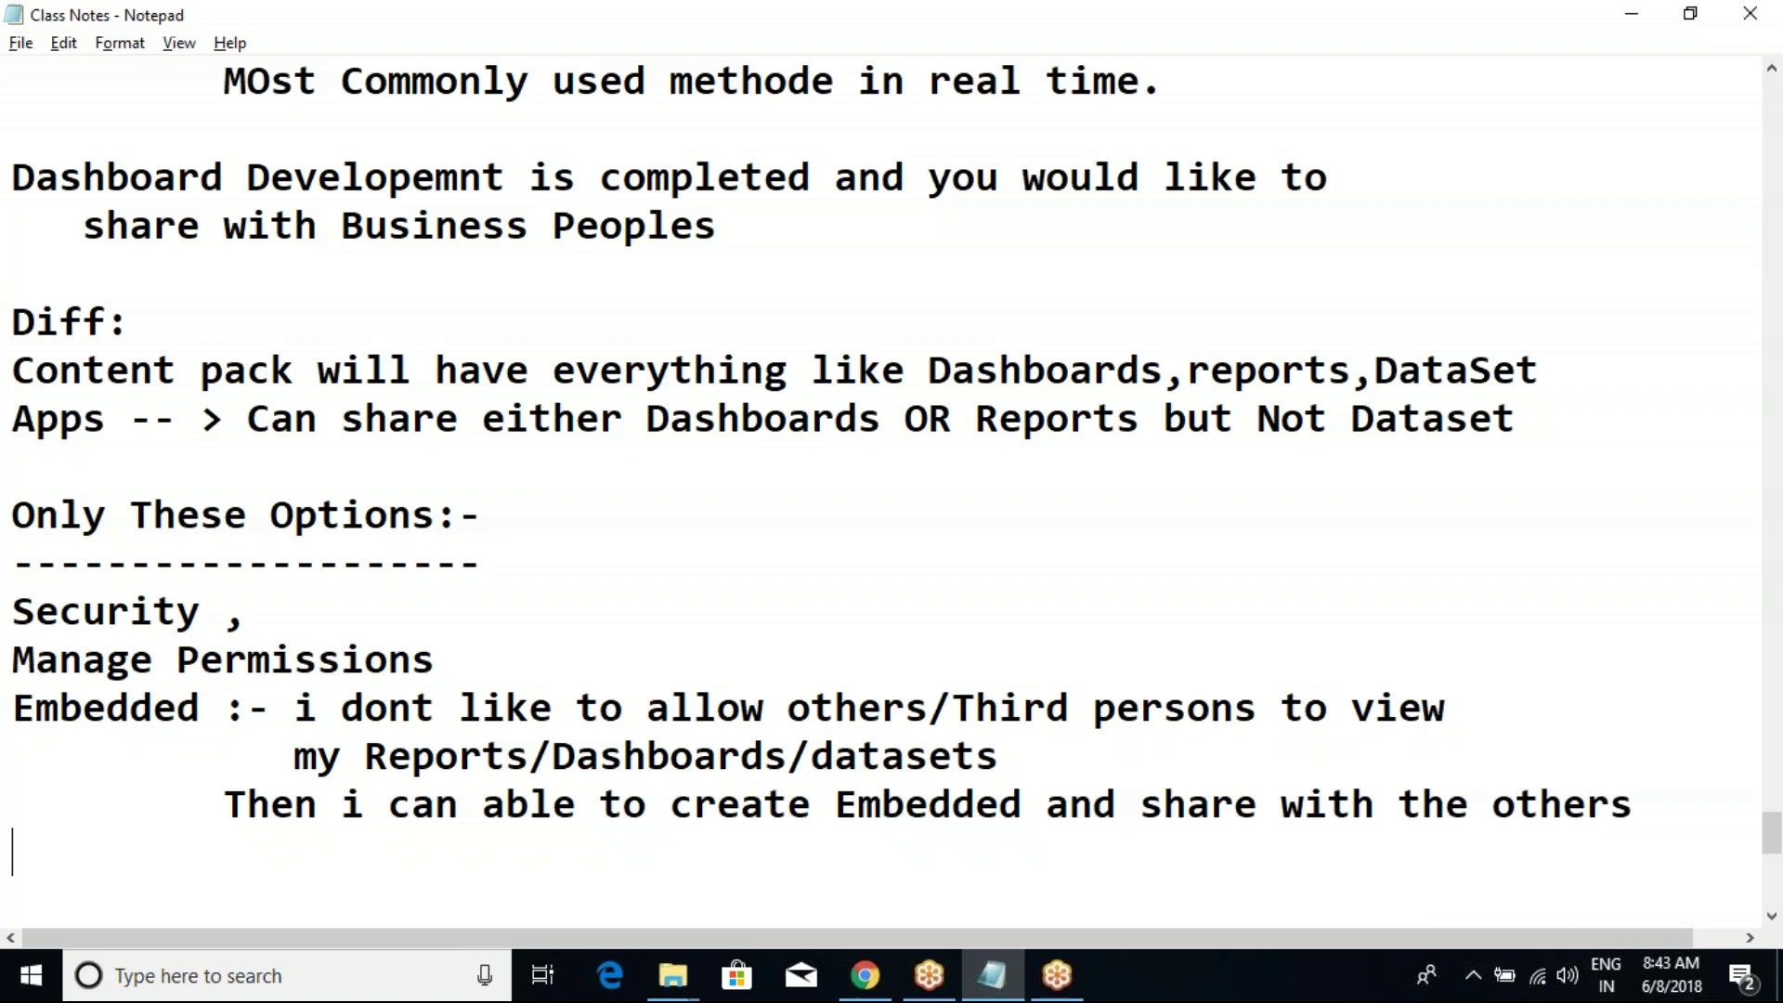
Step: Review the three-line Embedded explanation in the class notes, highlighting its text
scroll(379, 528, "down", 3)
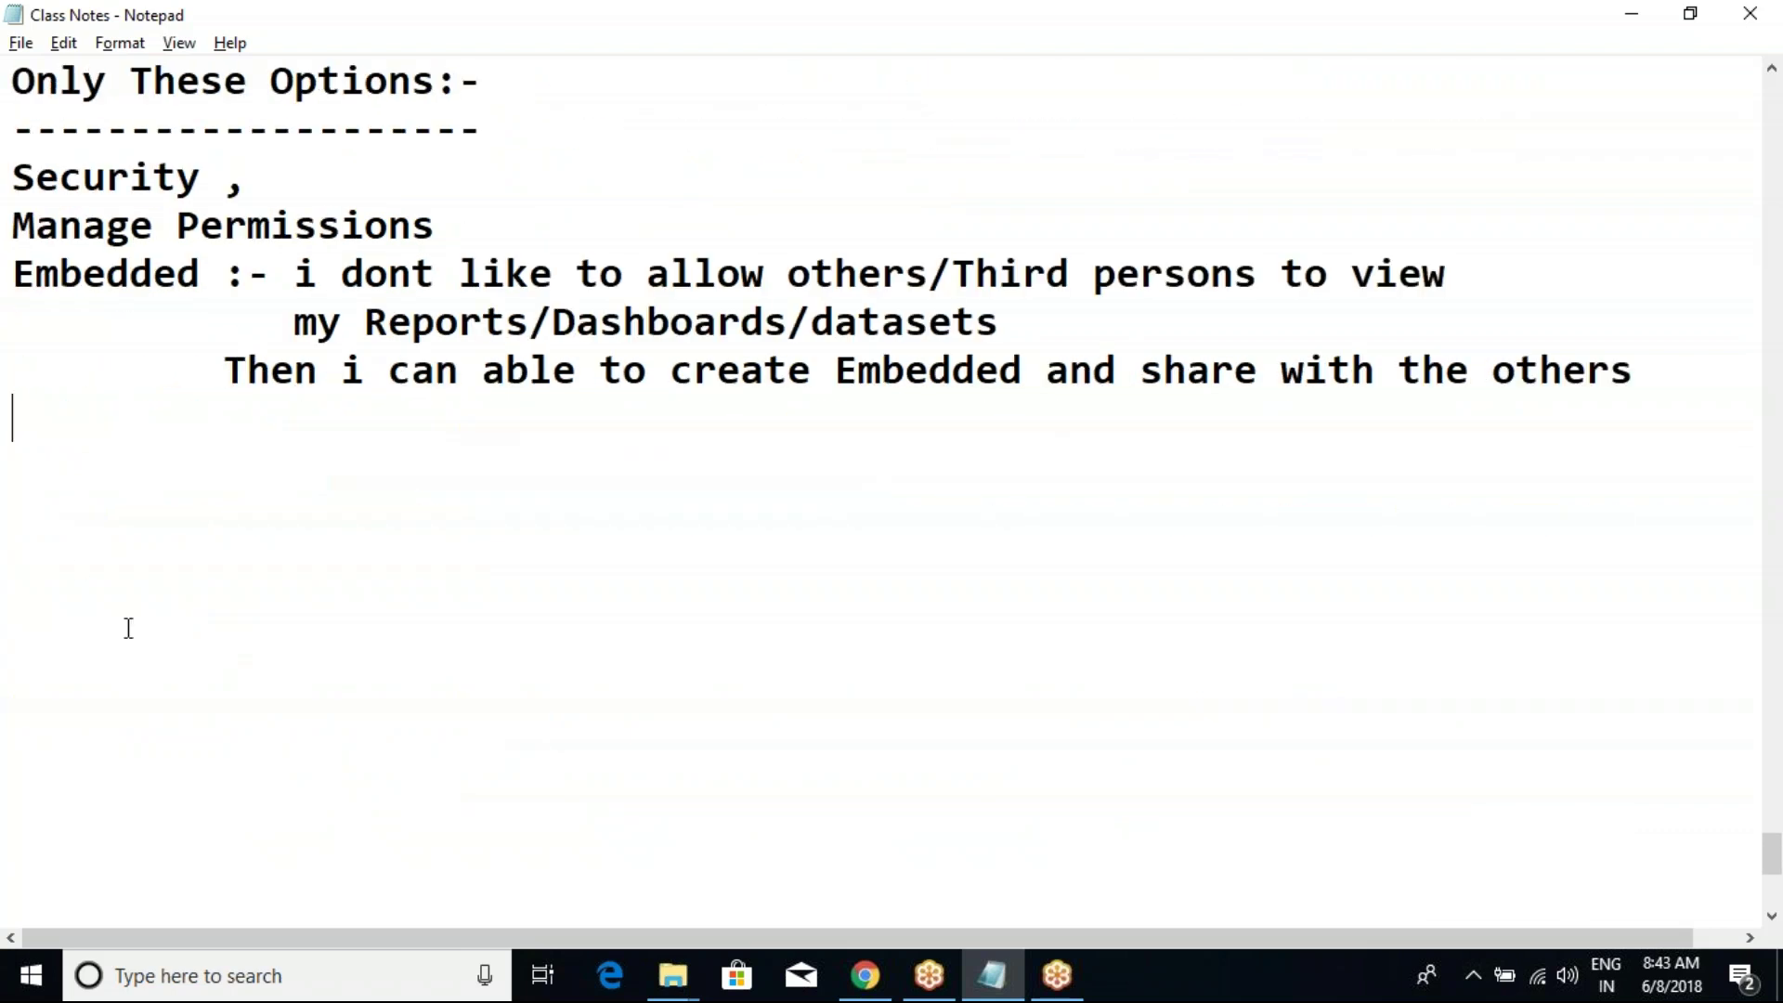
left_click_drag(187, 398, 425, 402)
left_click(231, 366)
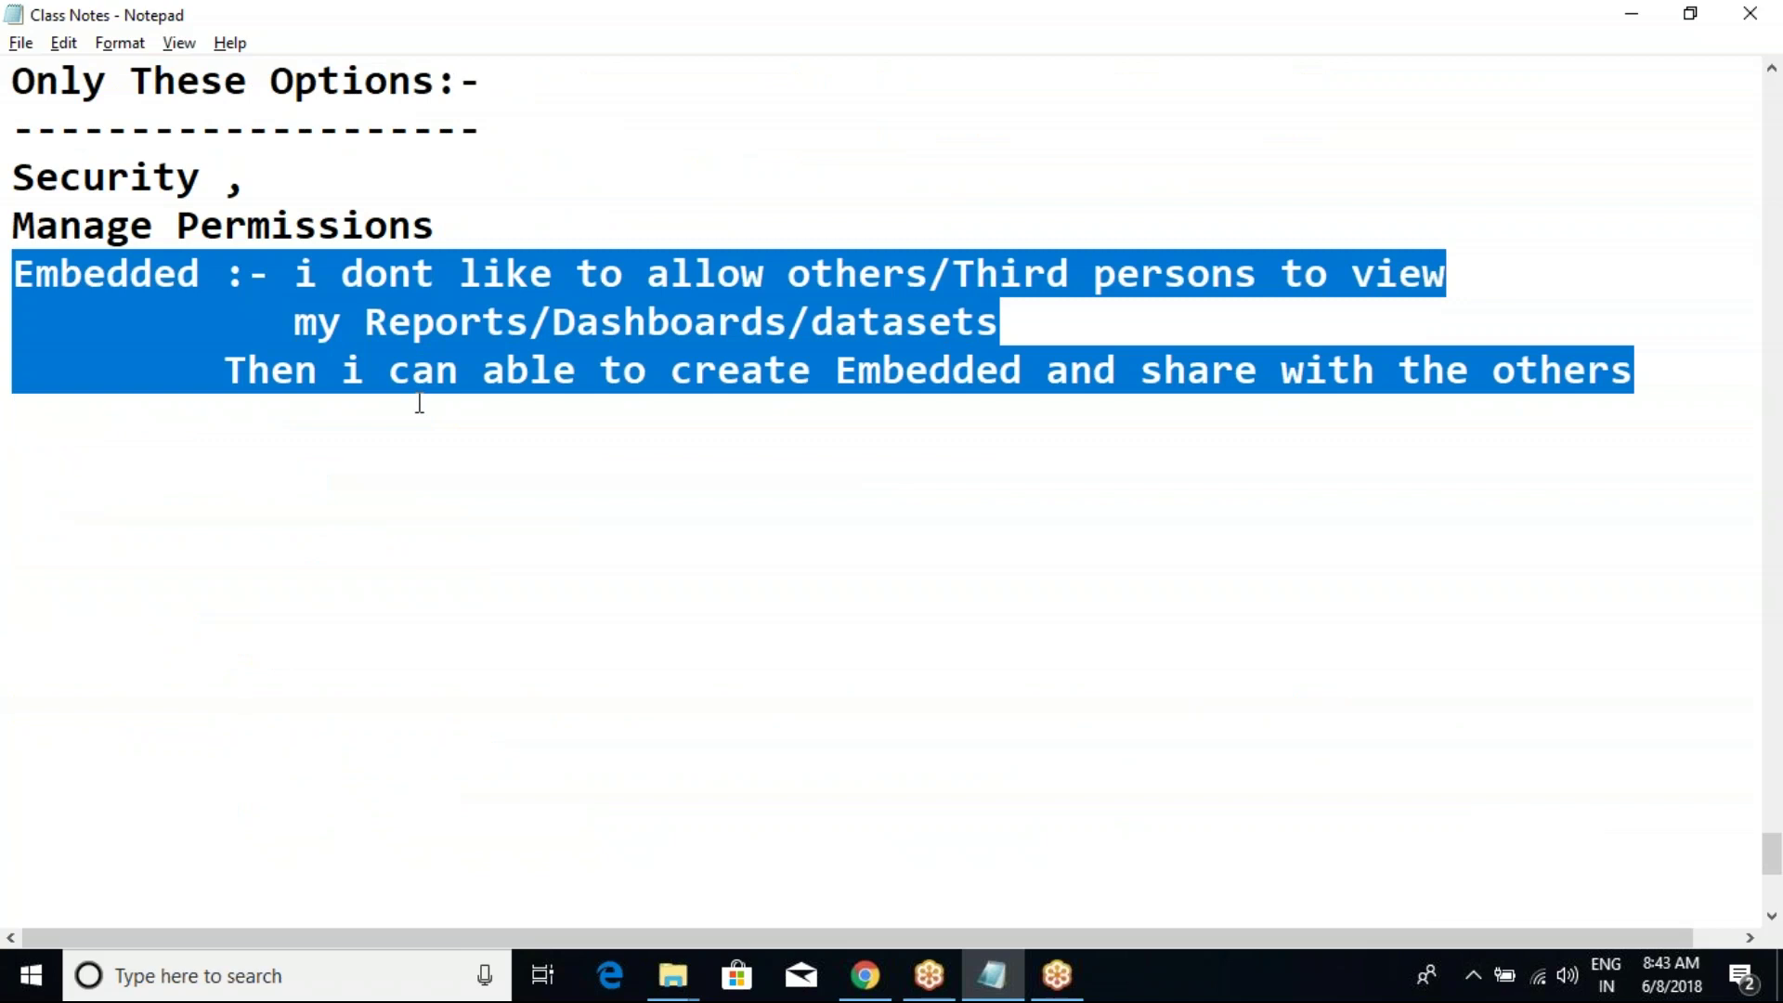
left_click(373, 447)
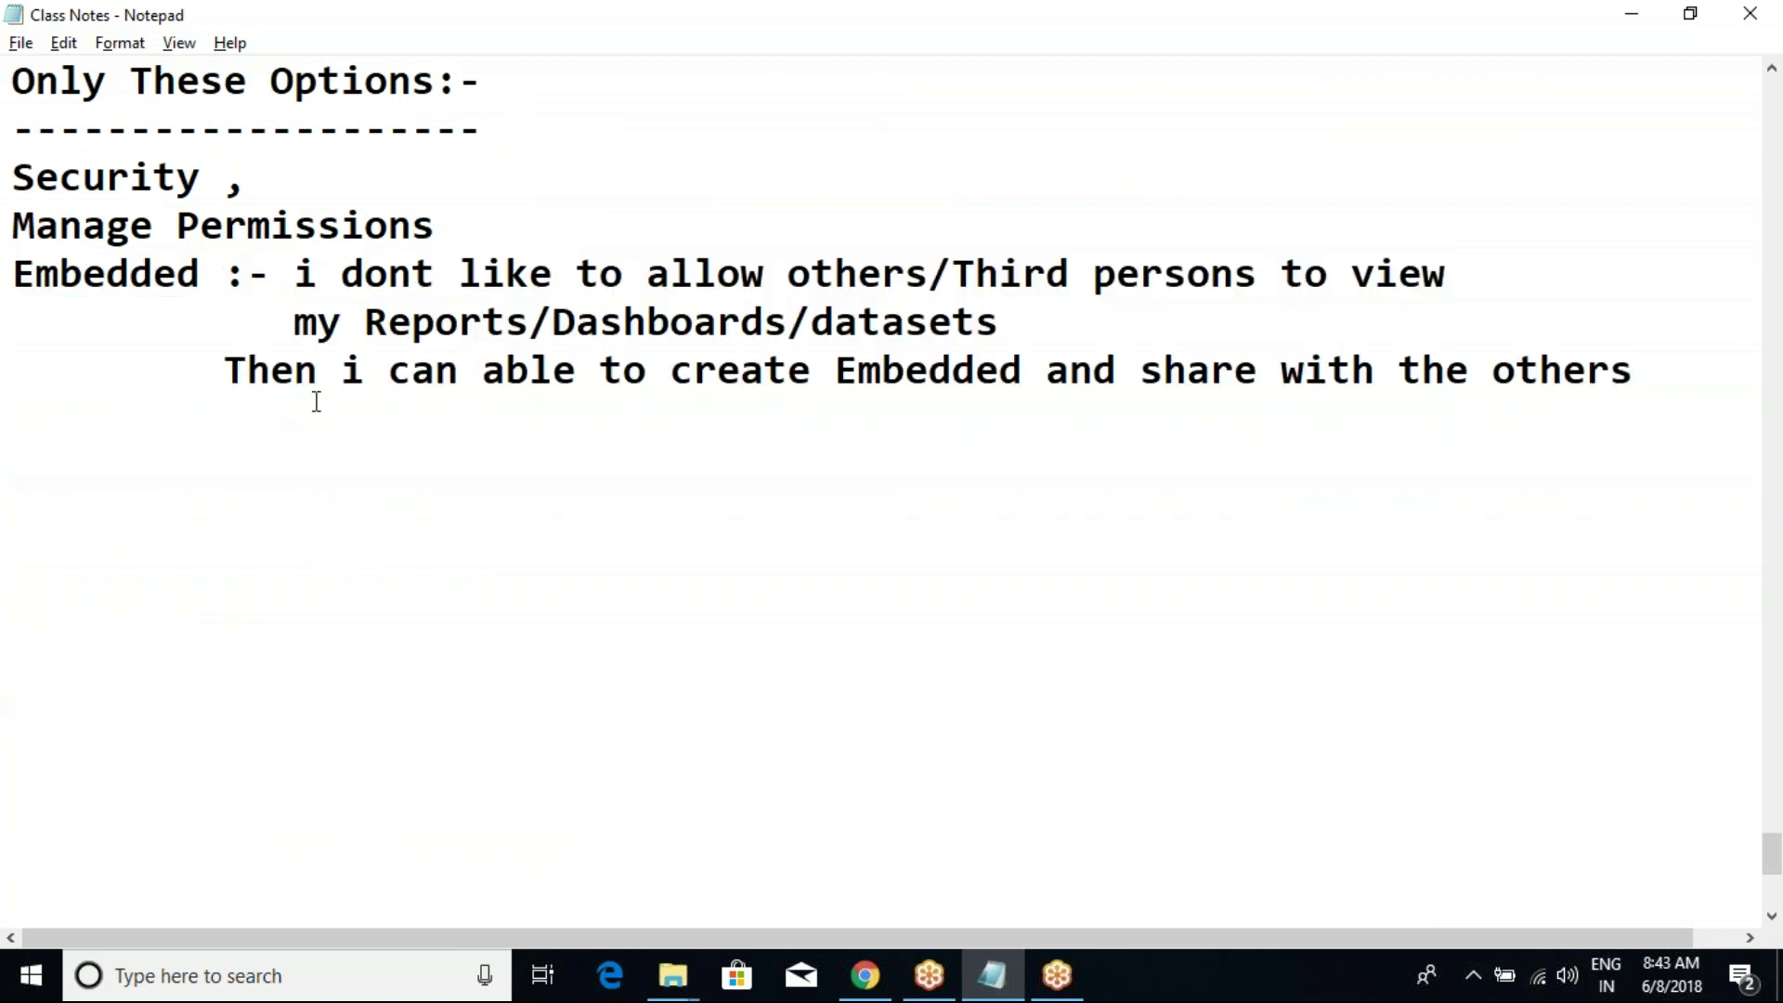
left_click_drag(15, 273, 256, 284)
left_click(247, 279)
left_click_drag(224, 371, 1460, 376)
left_click(1460, 376)
key("Down")
Step: Switch from the class notes back to the PBI_6th_June2018 report in Power BI
key("alt+Tab")
key("alt+Tab")
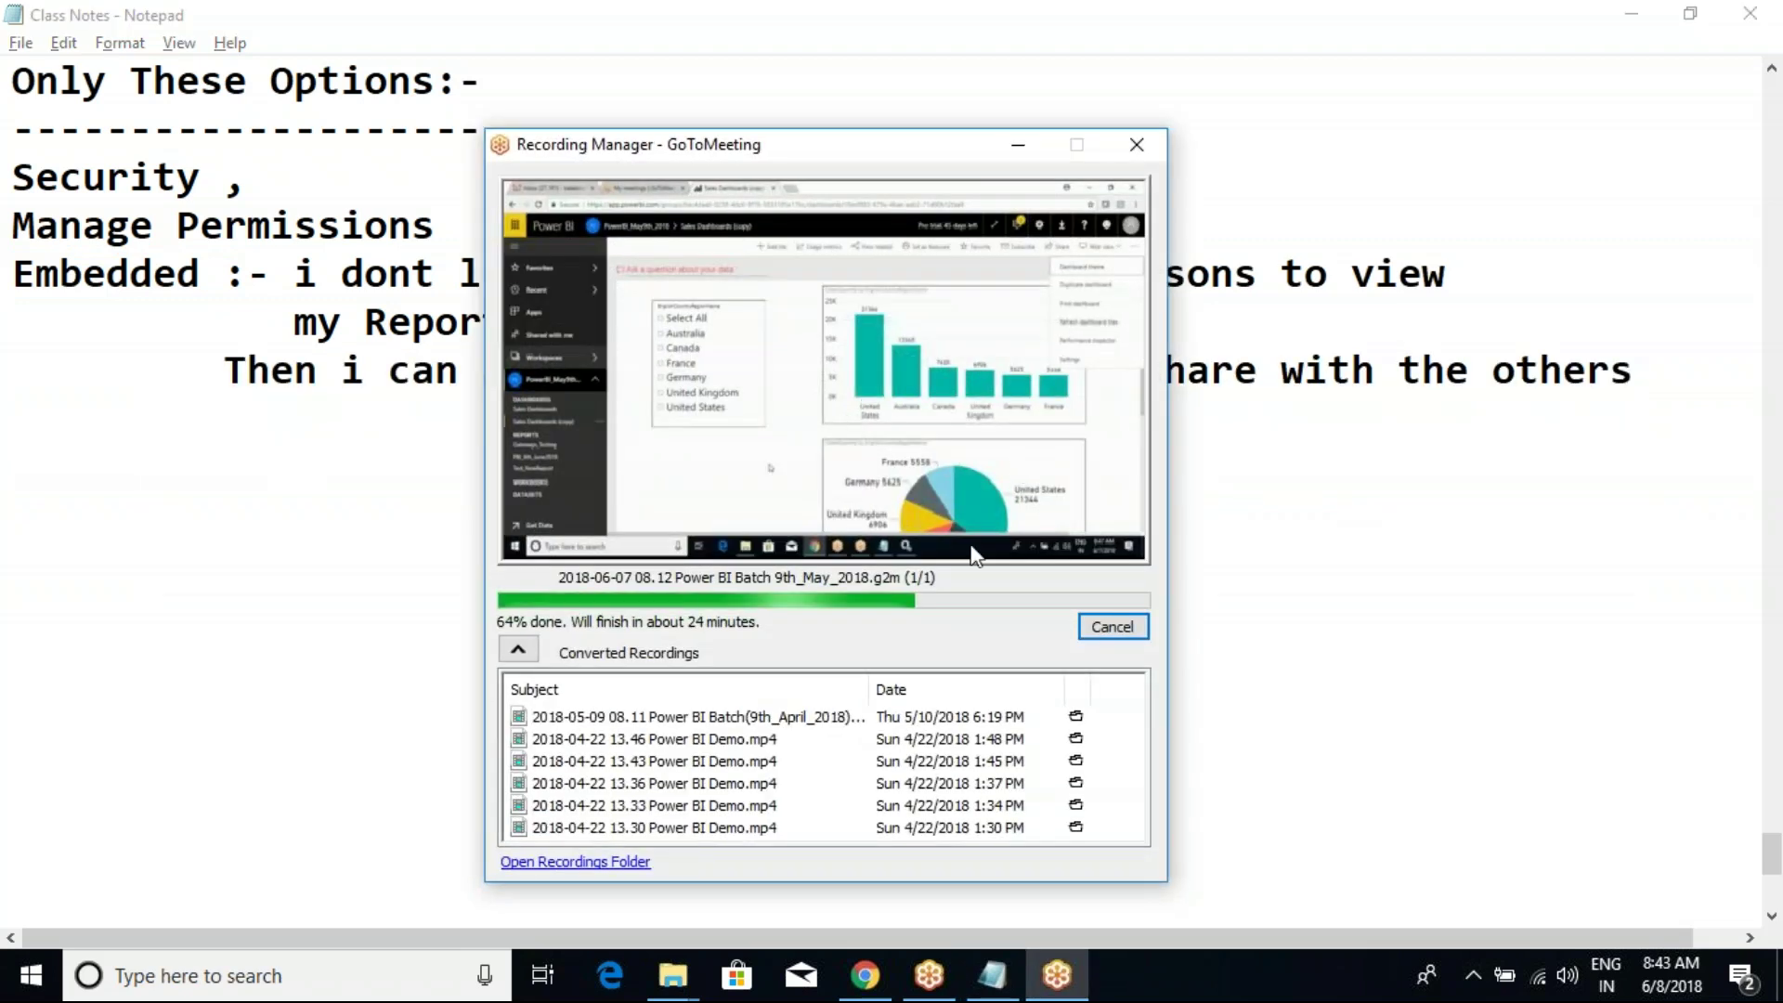
key("alt+Tab")
key("alt+Tab")
key("alt+Tab")
key("alt+Tab")
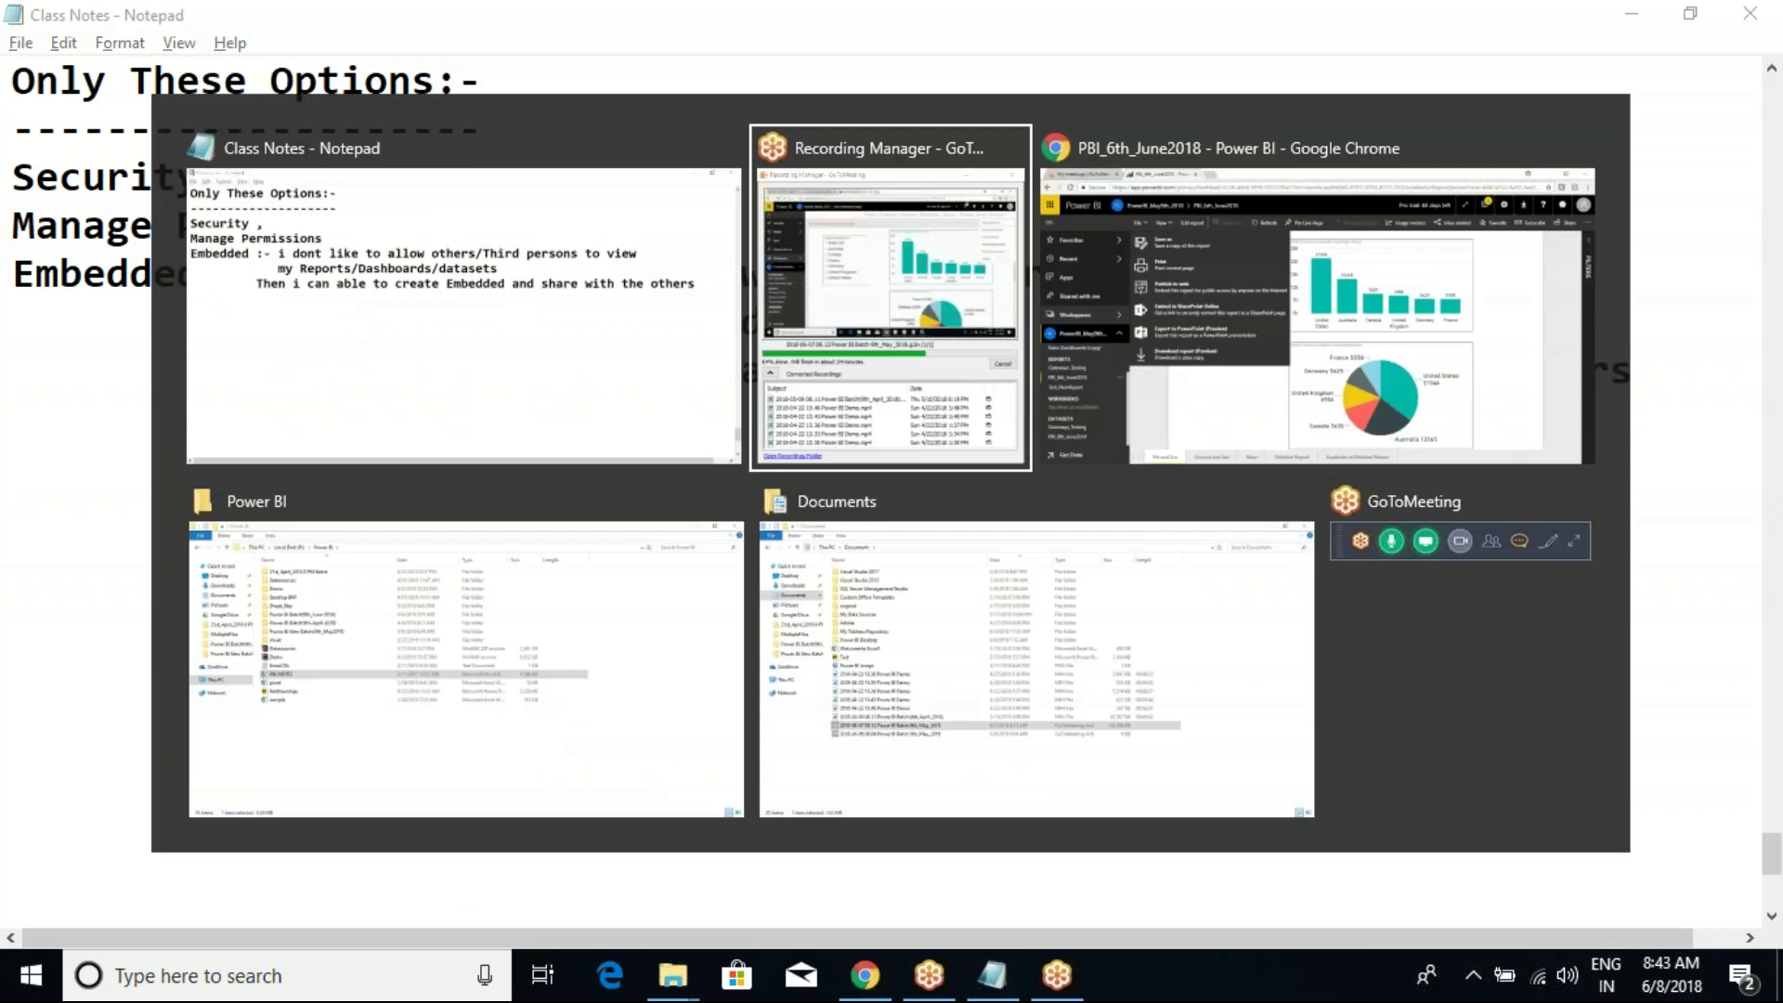
key("alt+Tab")
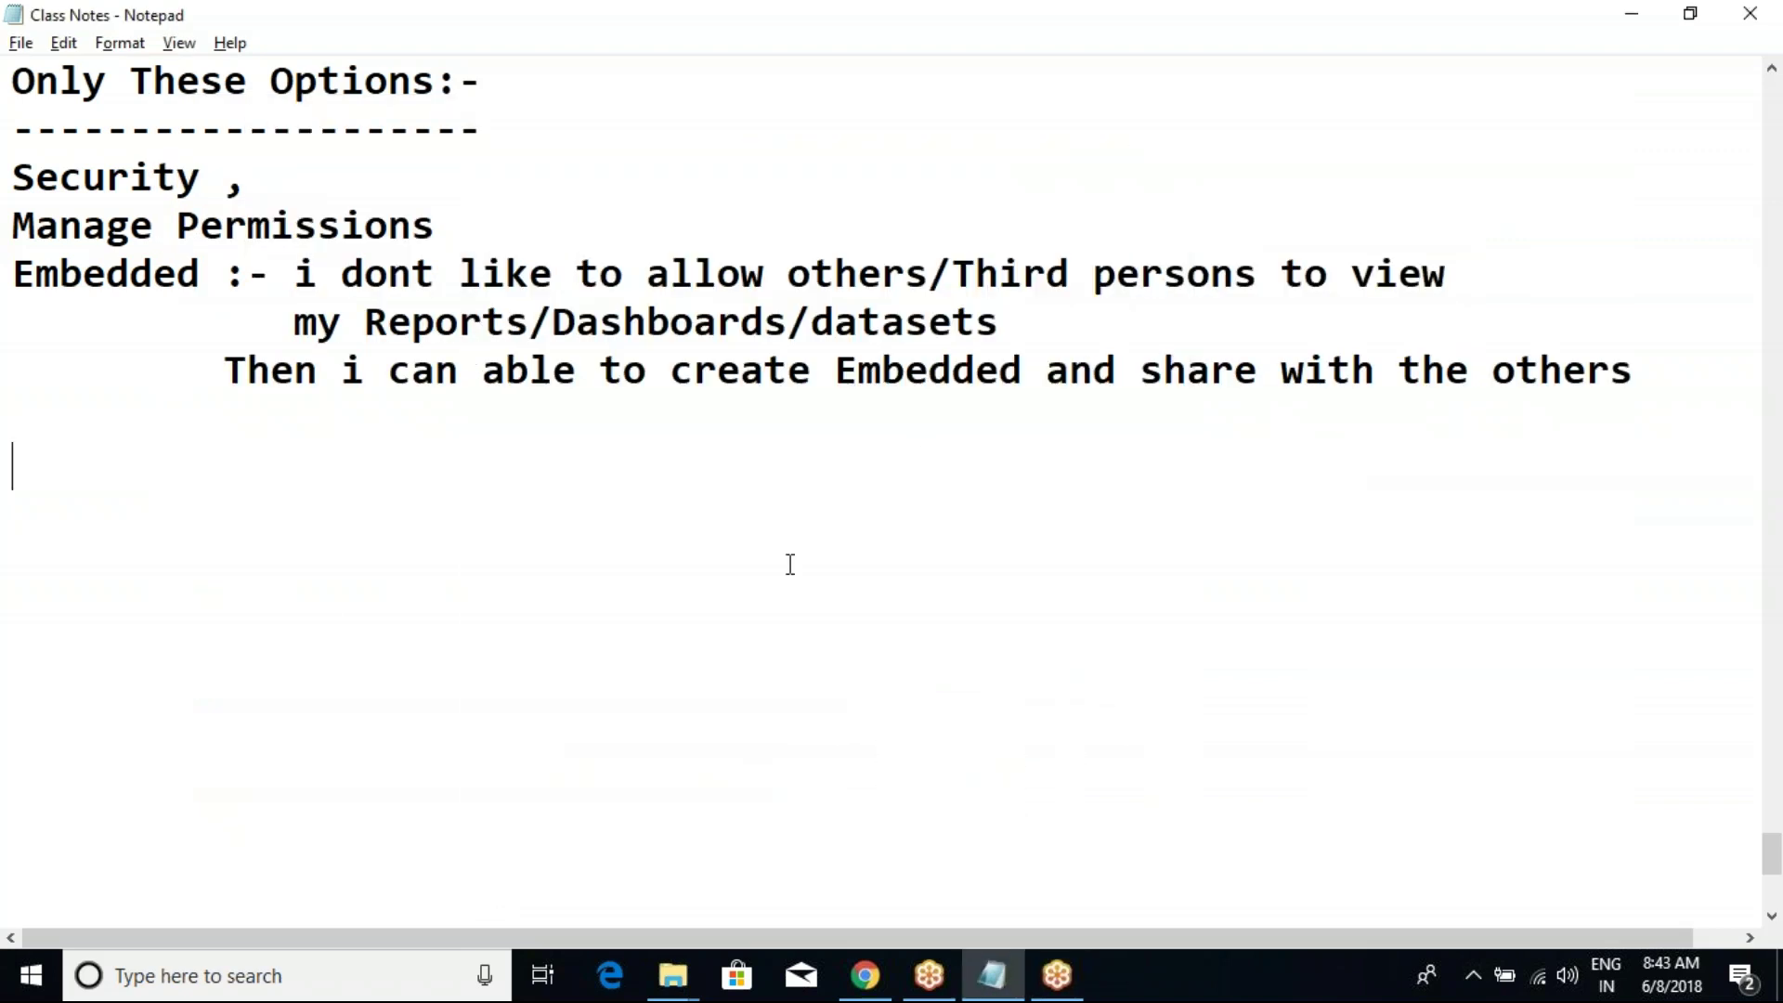
key("alt+Tab")
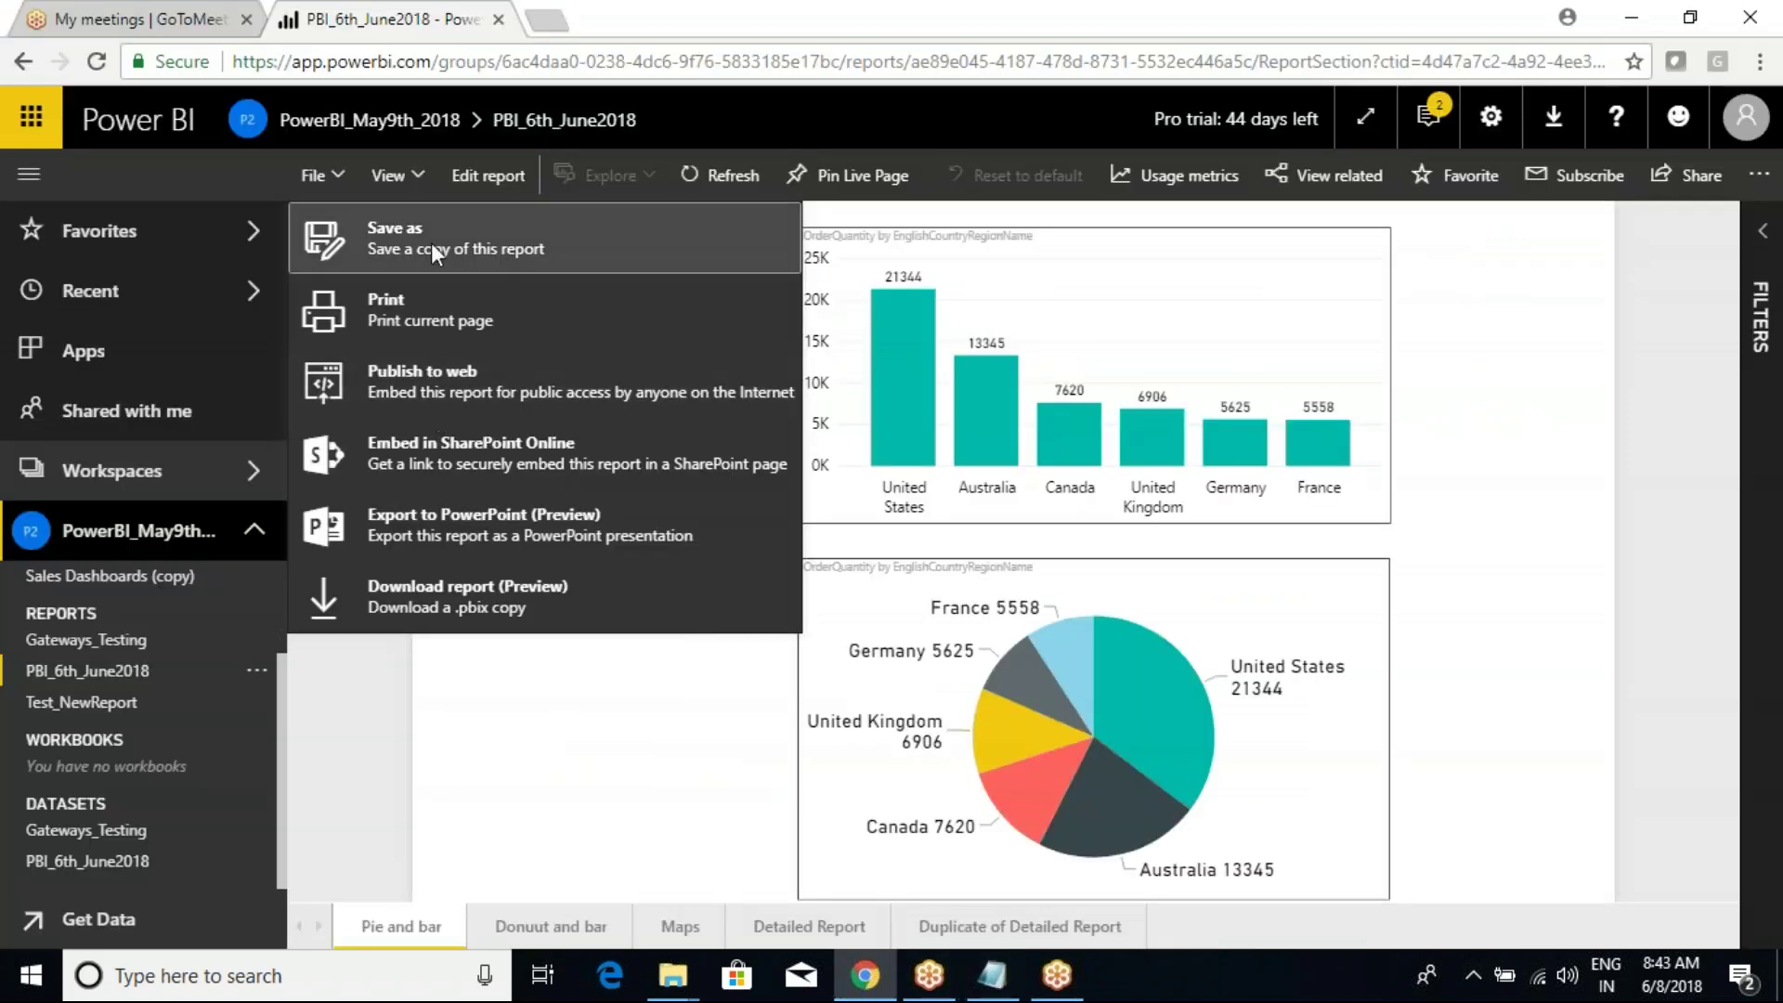
Step: Reopen the PBI_6th_June2018 report from the PowerBI_May9th_2018 workspace and display its Pie and bar page
left_click(739, 736)
left_click(162, 537)
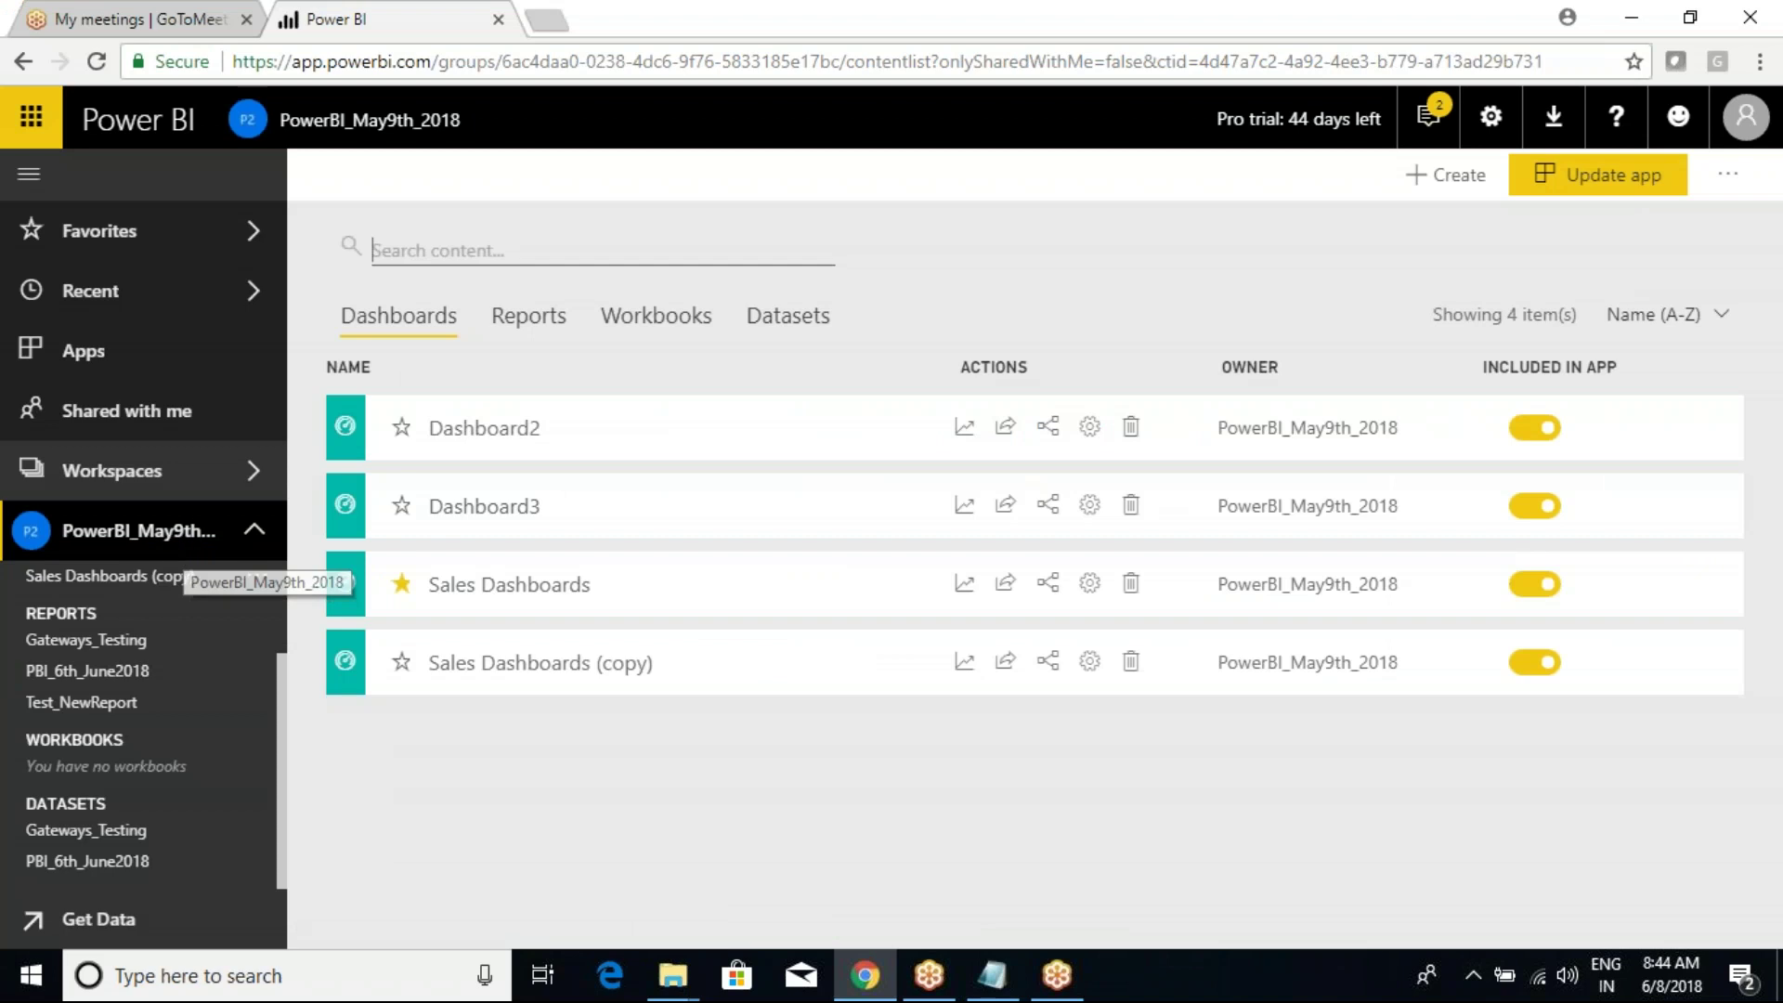
left_click(82, 672)
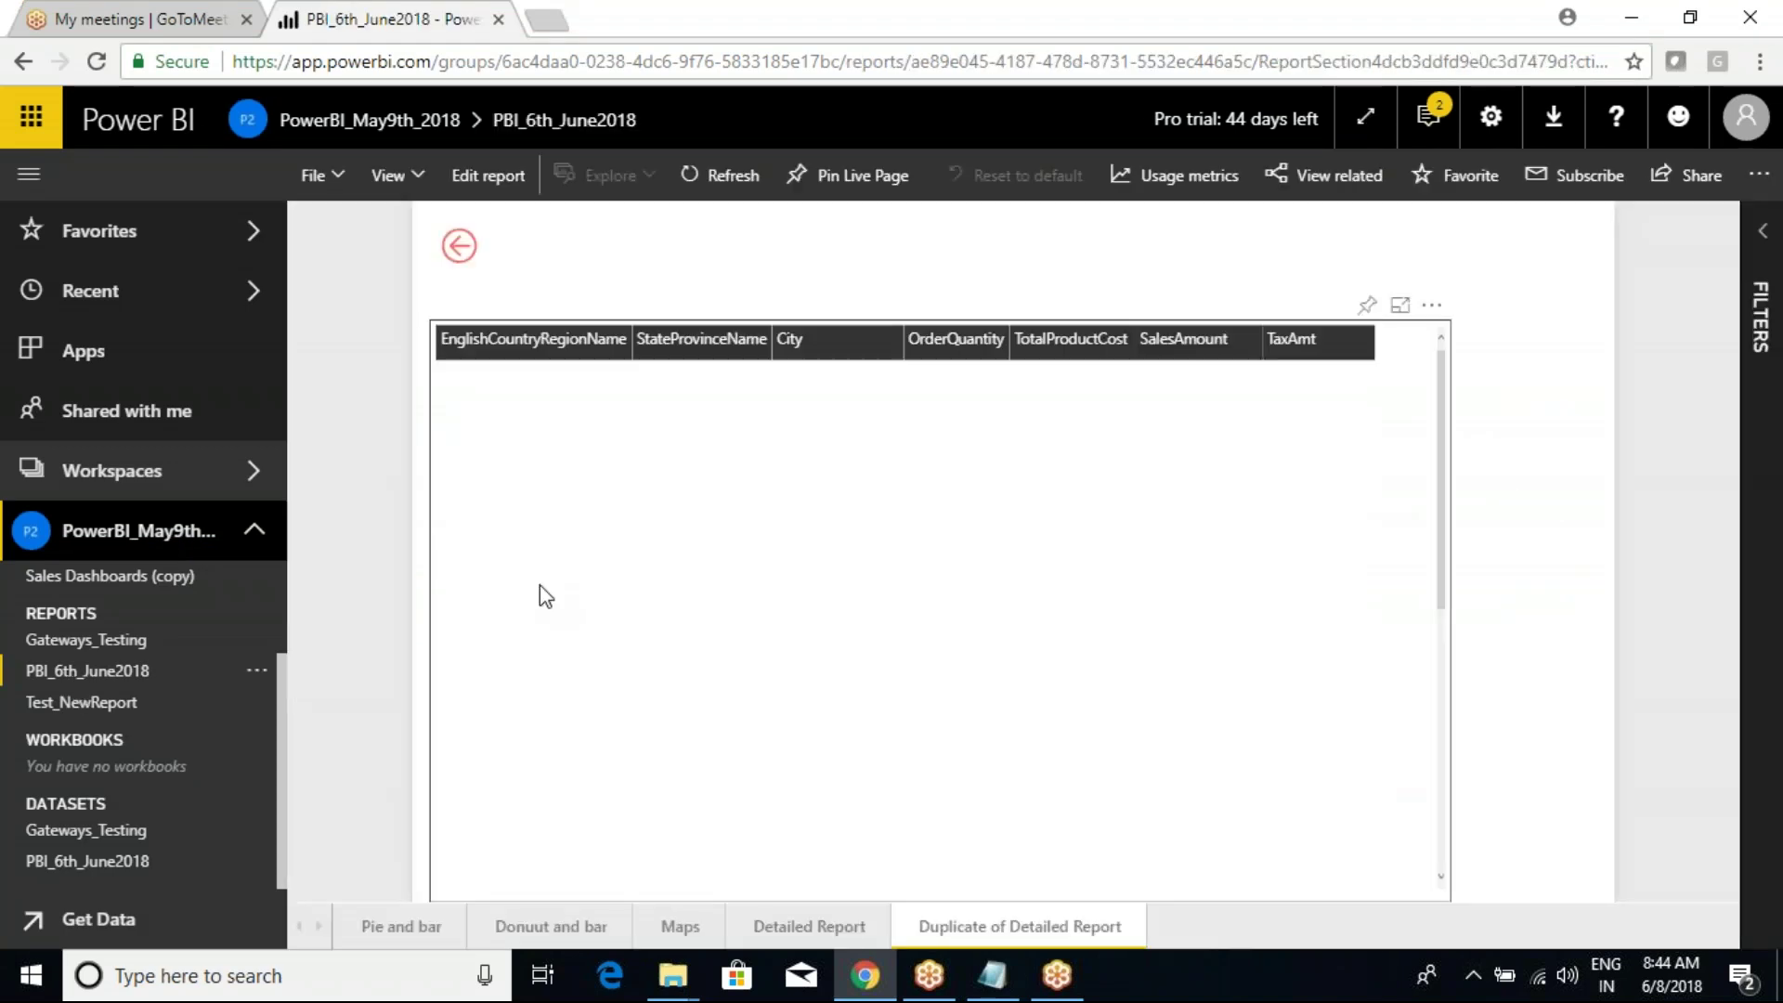
left_click(388, 924)
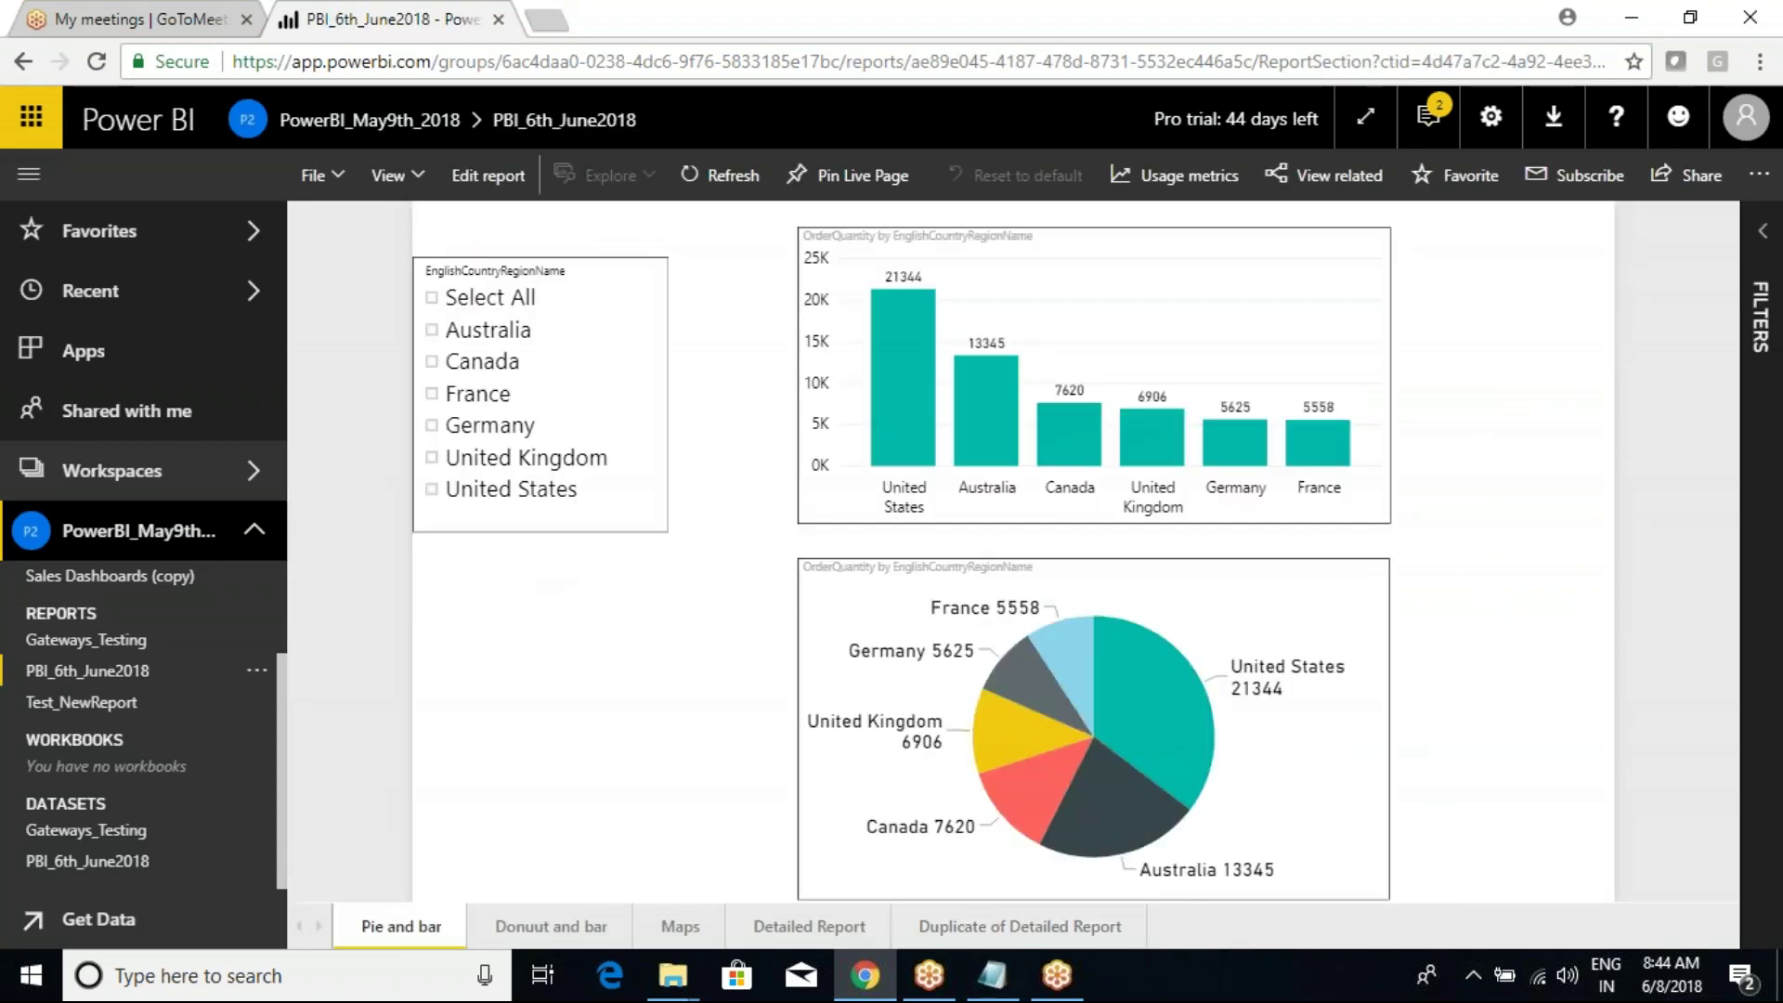
Step: Examine the Publish to web dialog's notice about embedding in a public website, and close it without creating an embed code
left_click(316, 174)
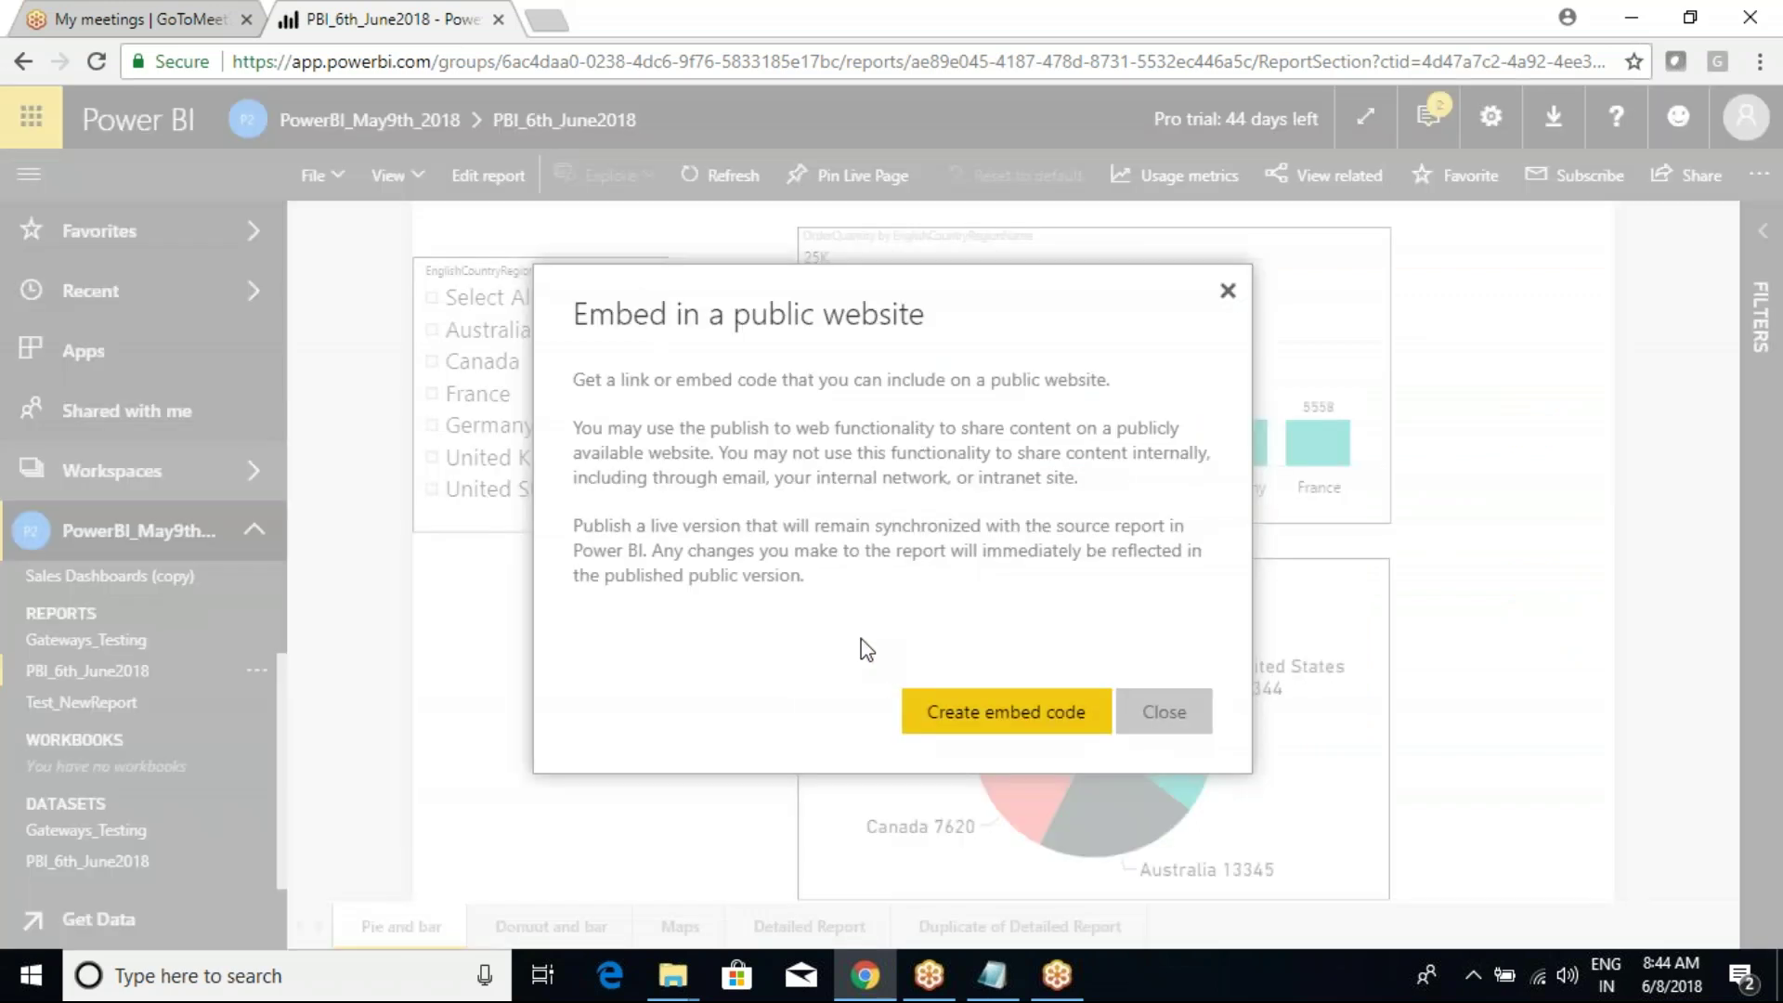
mouse_move(533, 276)
left_mouse_down()
mouse_move(756, 530)
mouse_move(1210, 784)
mouse_move(1239, 783)
left_mouse_up()
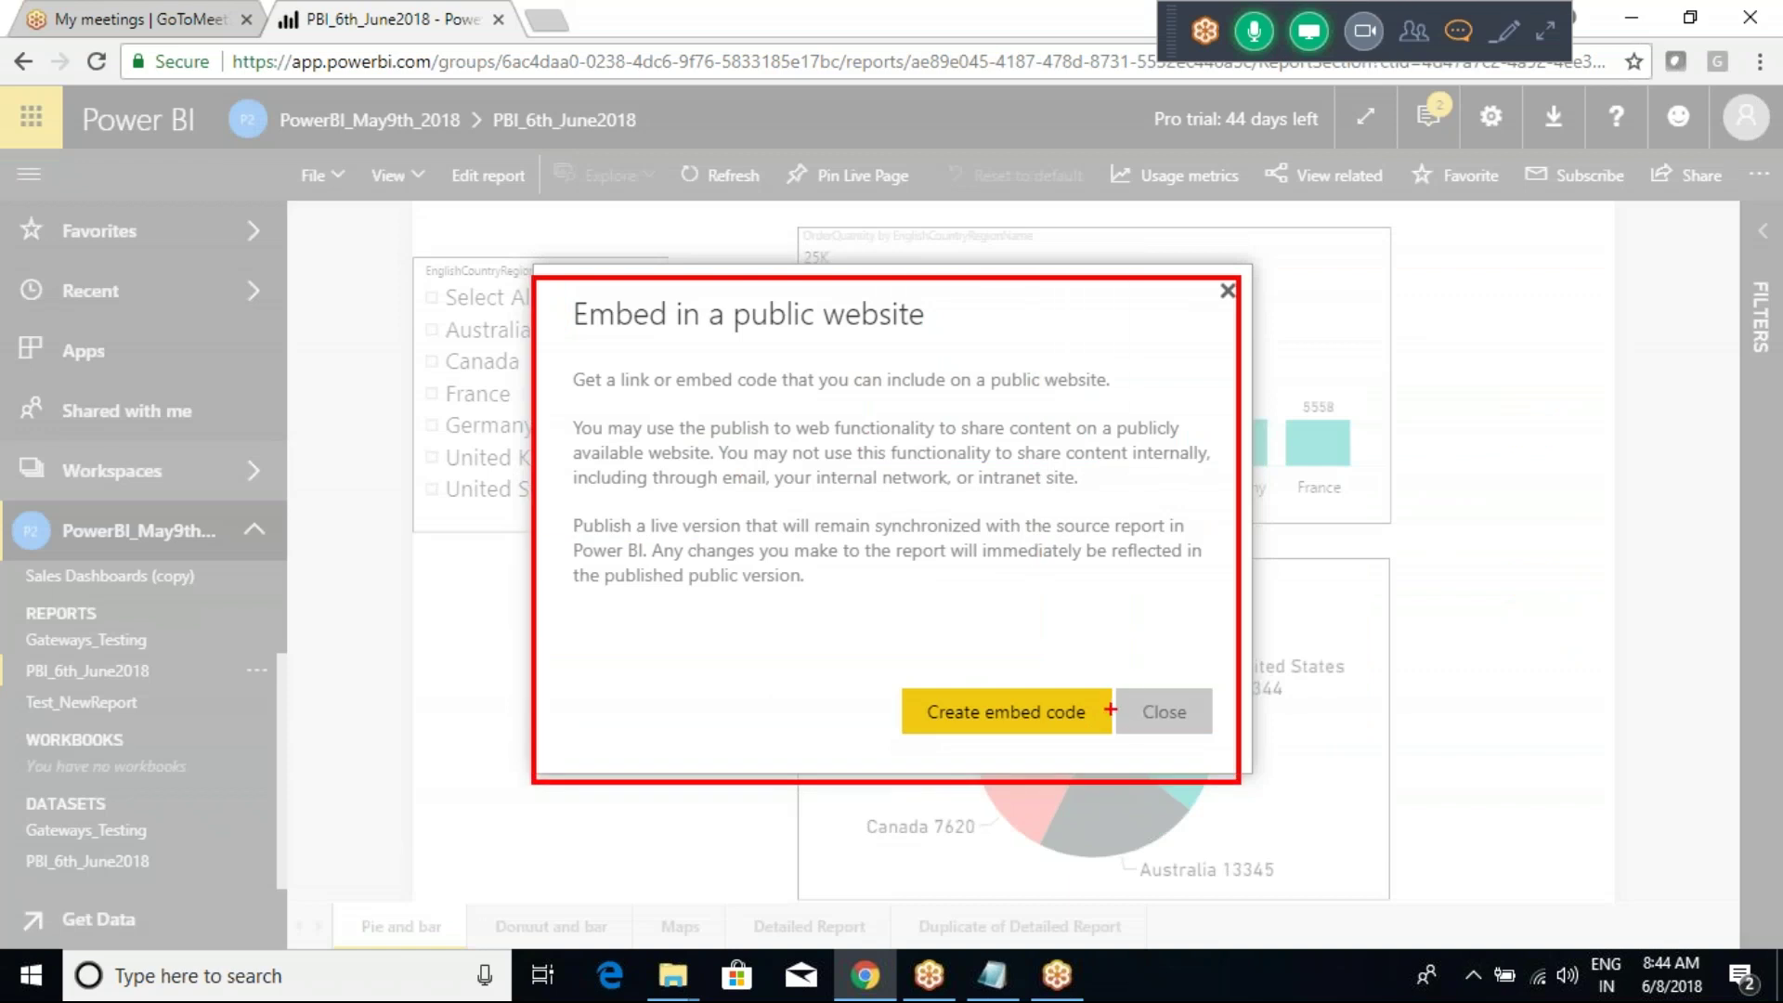
left_click(1226, 292)
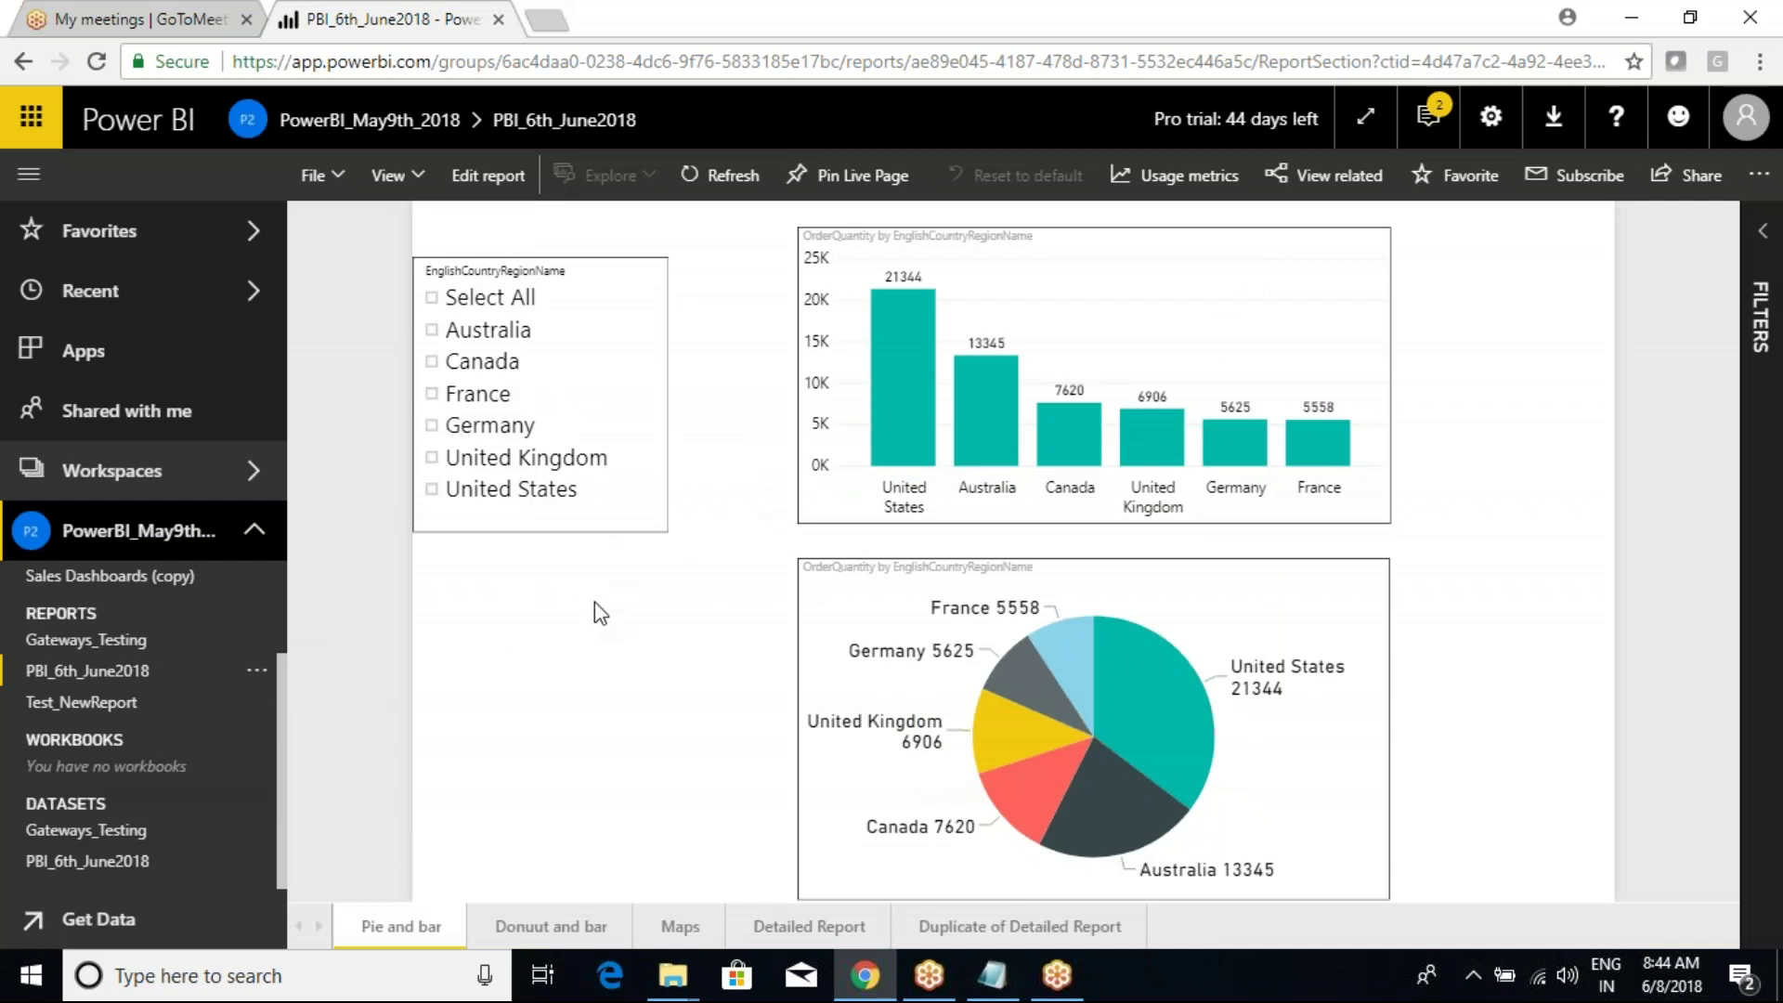
Step: View the embed codes management page for the PowerBI_May9th_2018 workspace and outline its content area
left_click(1490, 116)
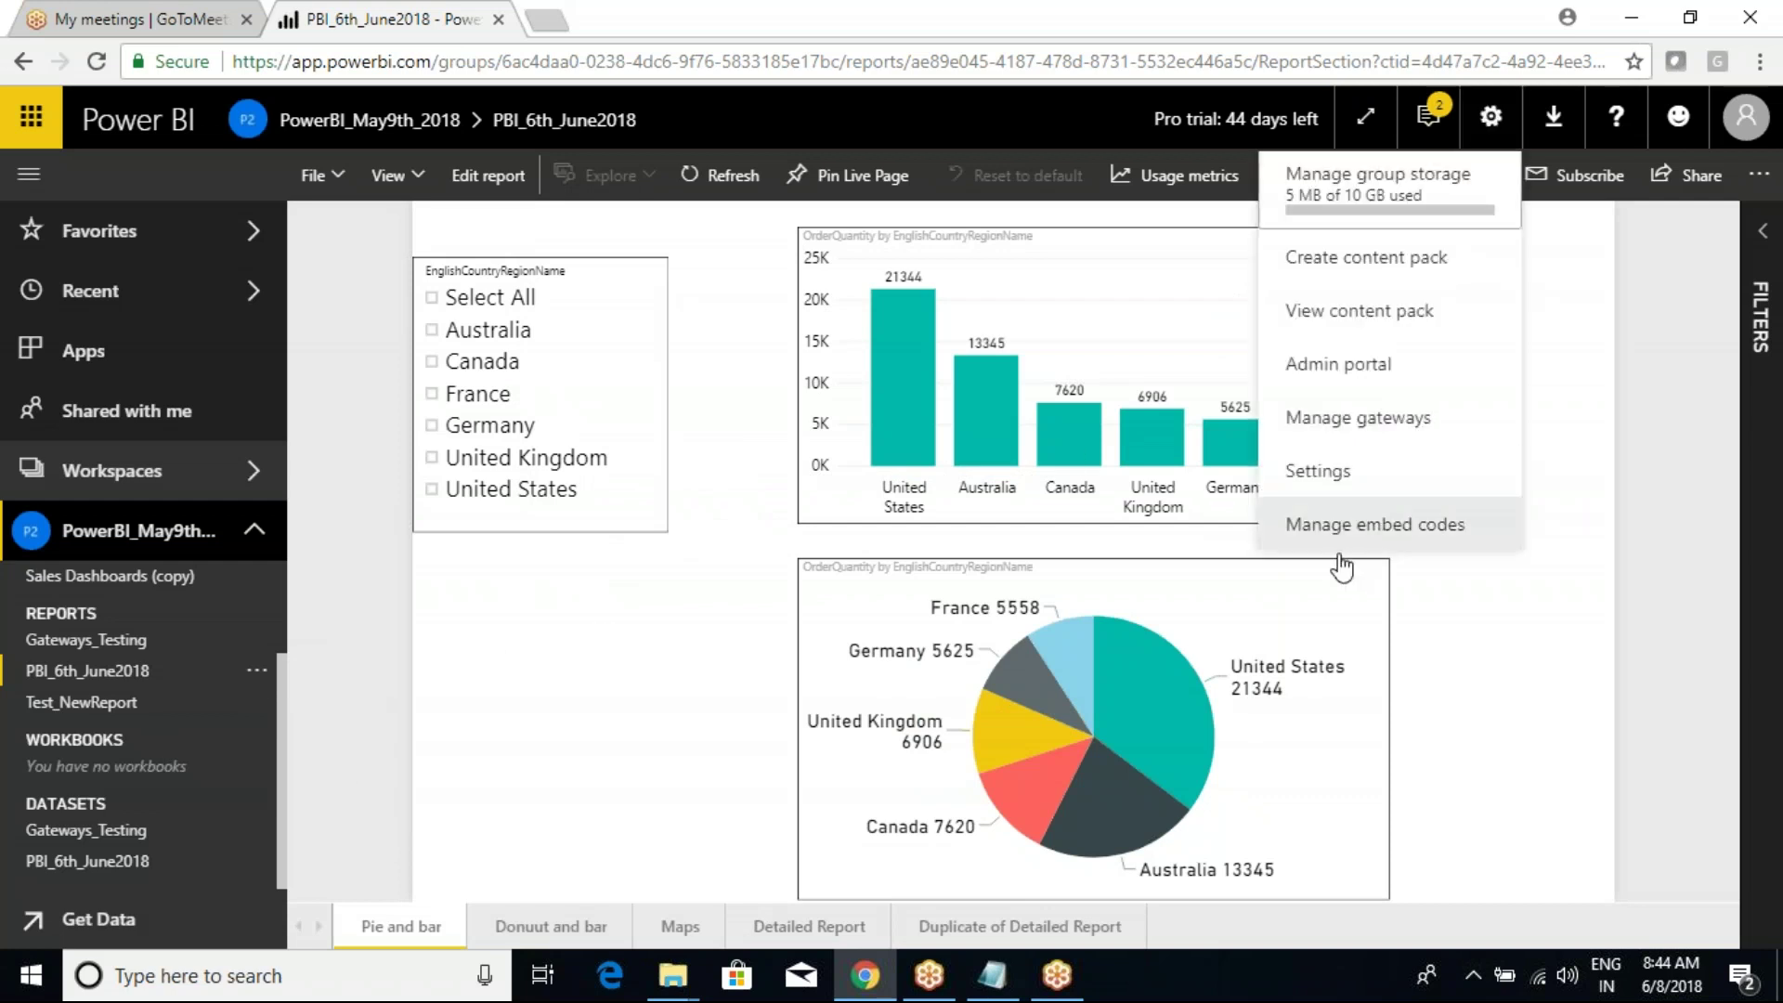
left_click(1373, 525)
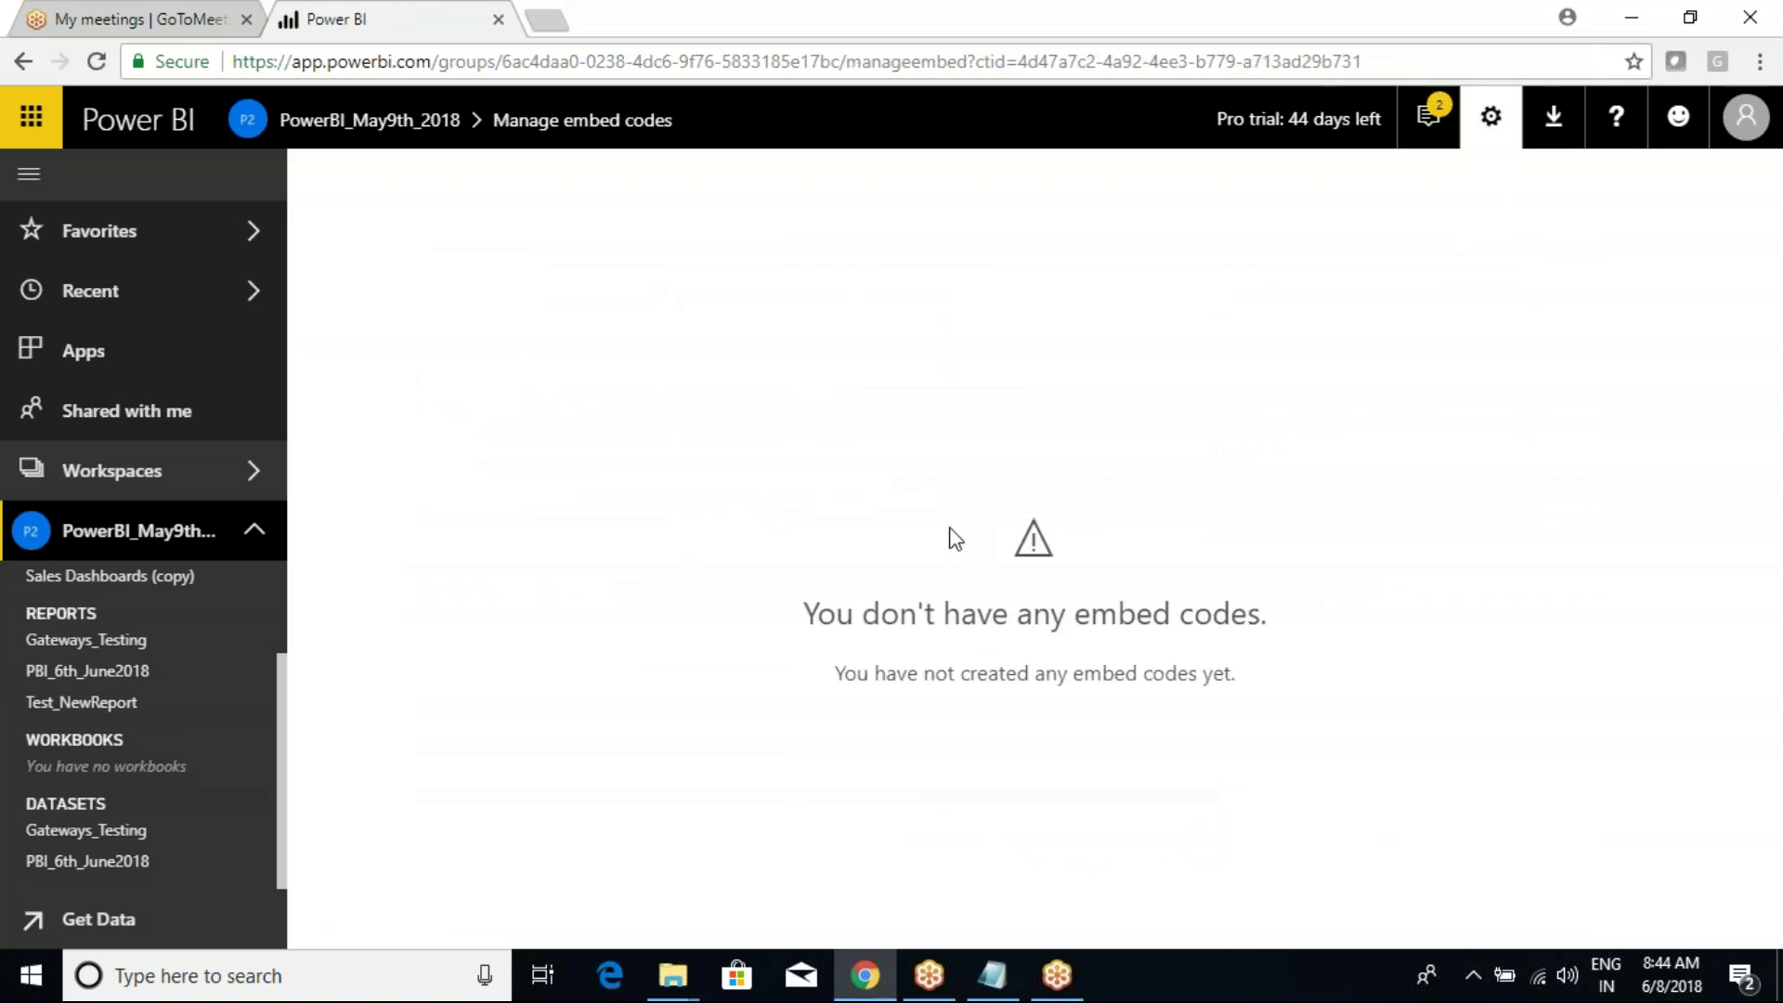
mouse_move(738, 501)
left_mouse_down()
mouse_move(1023, 690)
mouse_move(1409, 833)
left_mouse_up()
Step: Switch to the PowerBI_8PMBatch workspace and open its embed codes management page
left_click(220, 538)
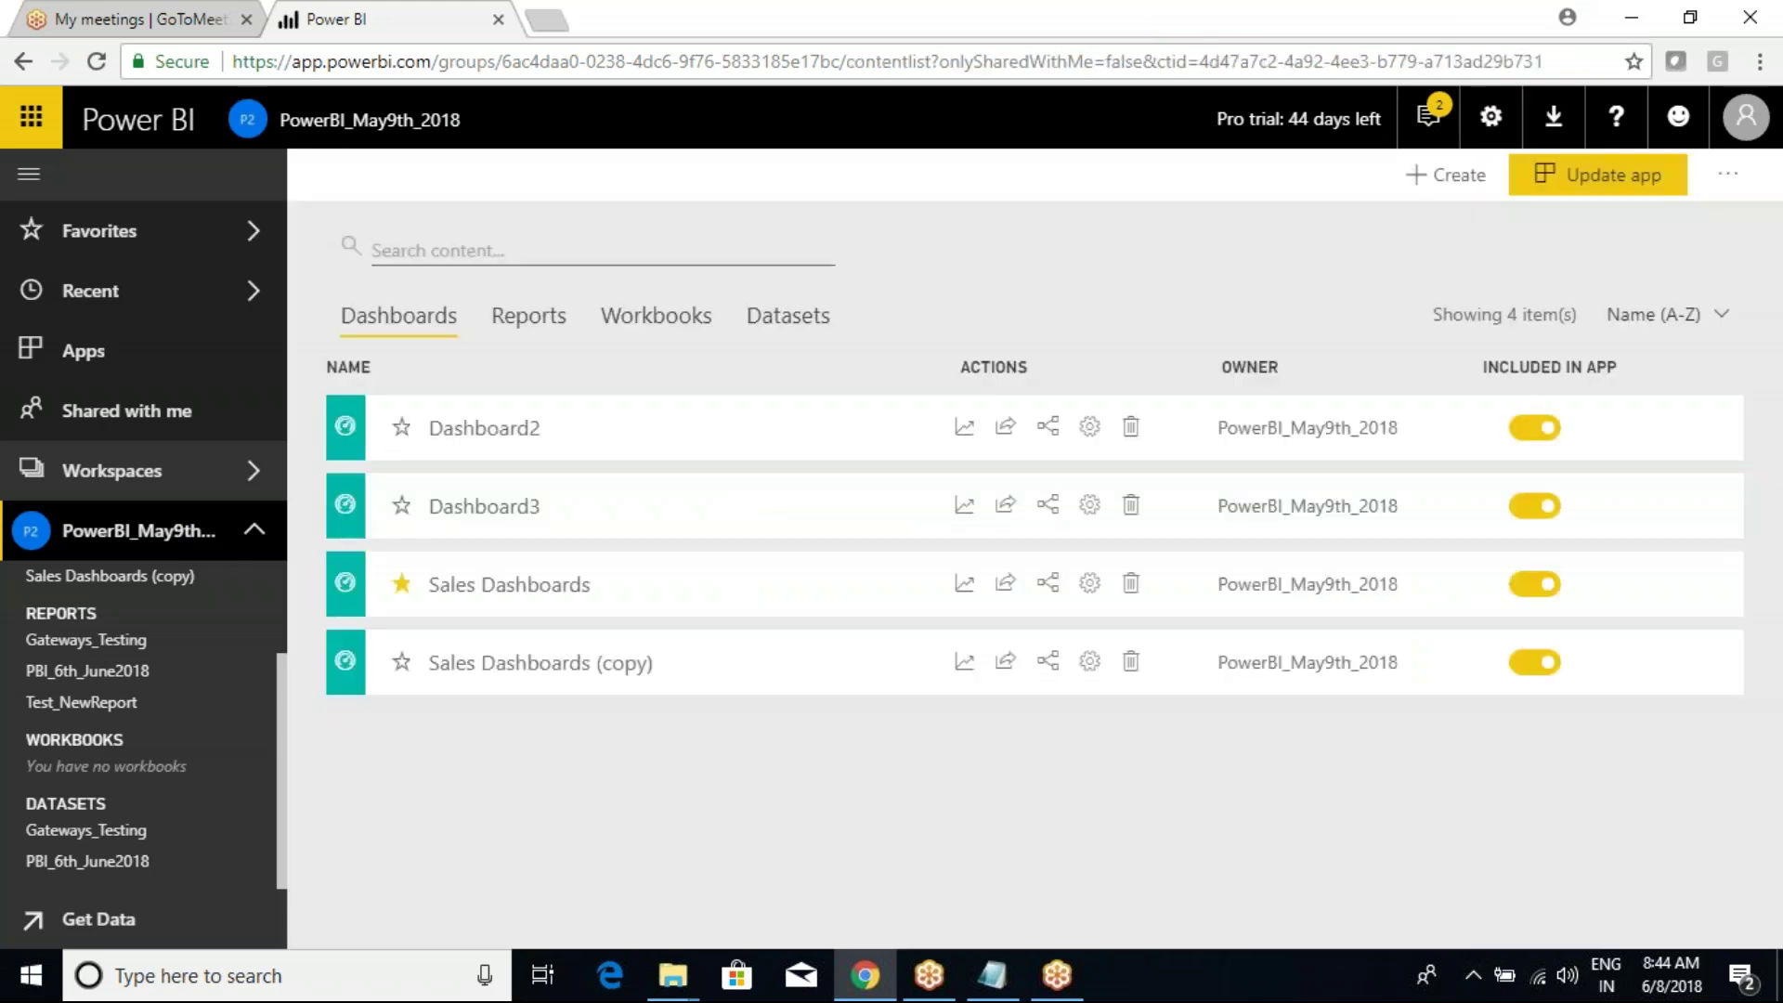
left_click(249, 476)
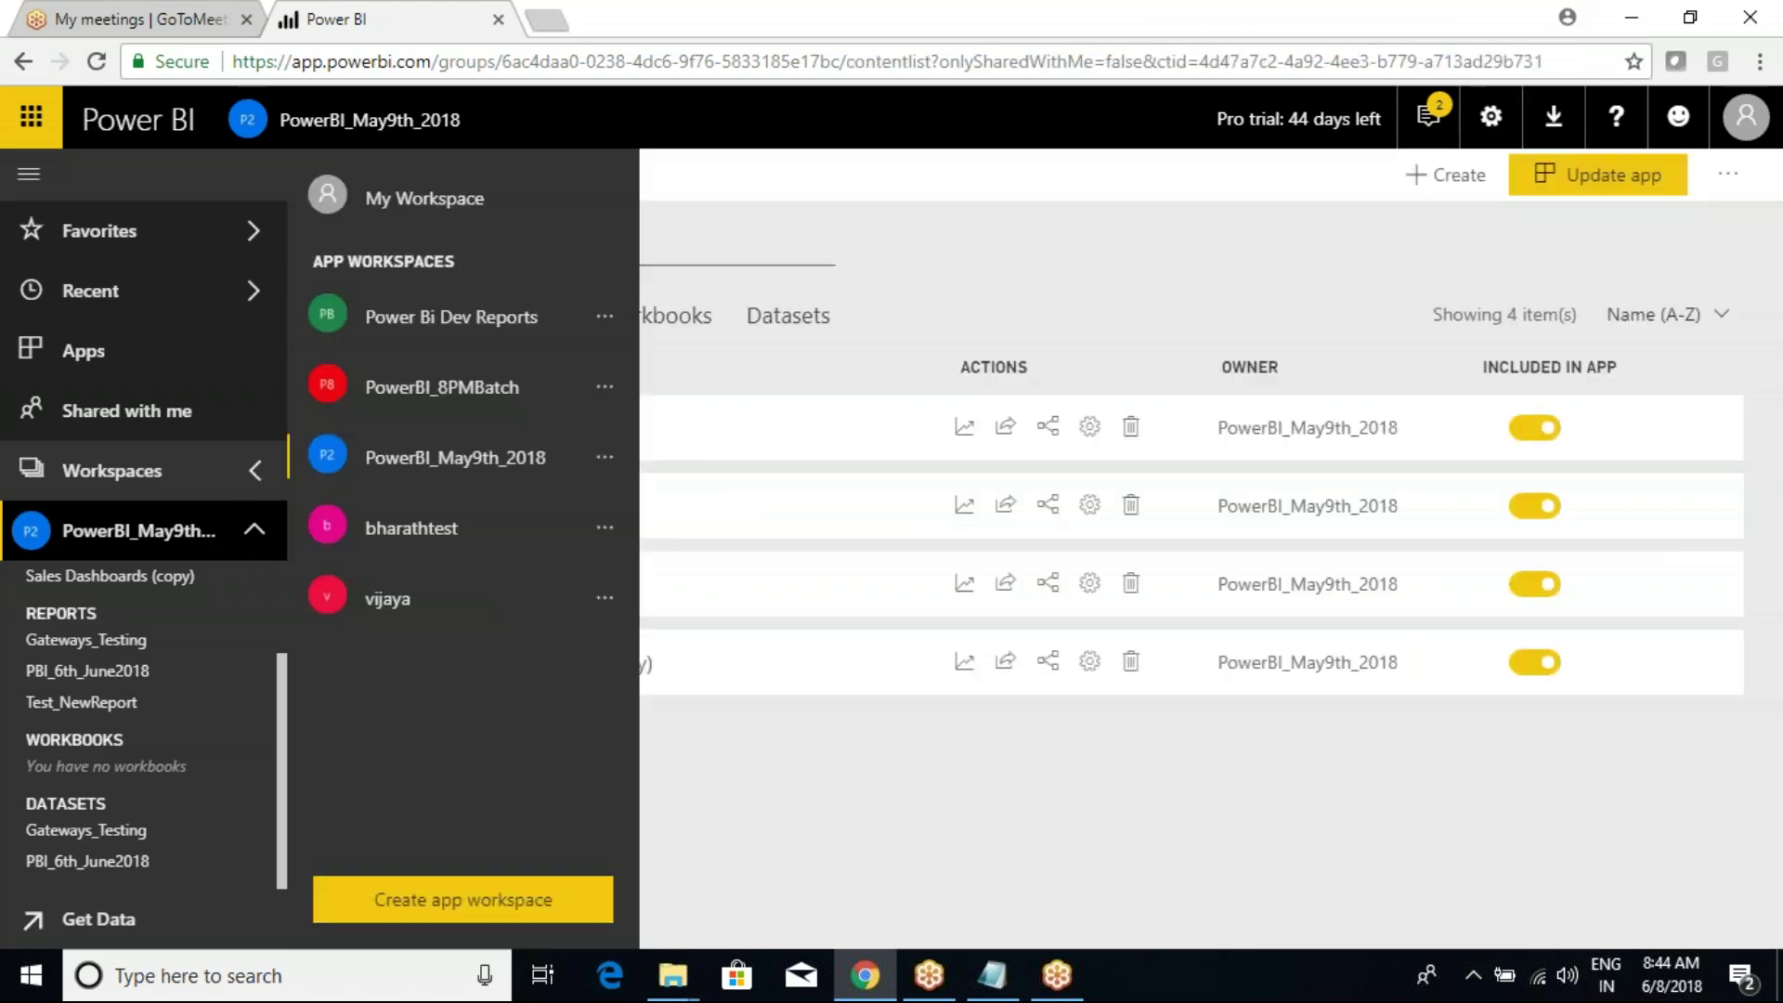
left_click(436, 388)
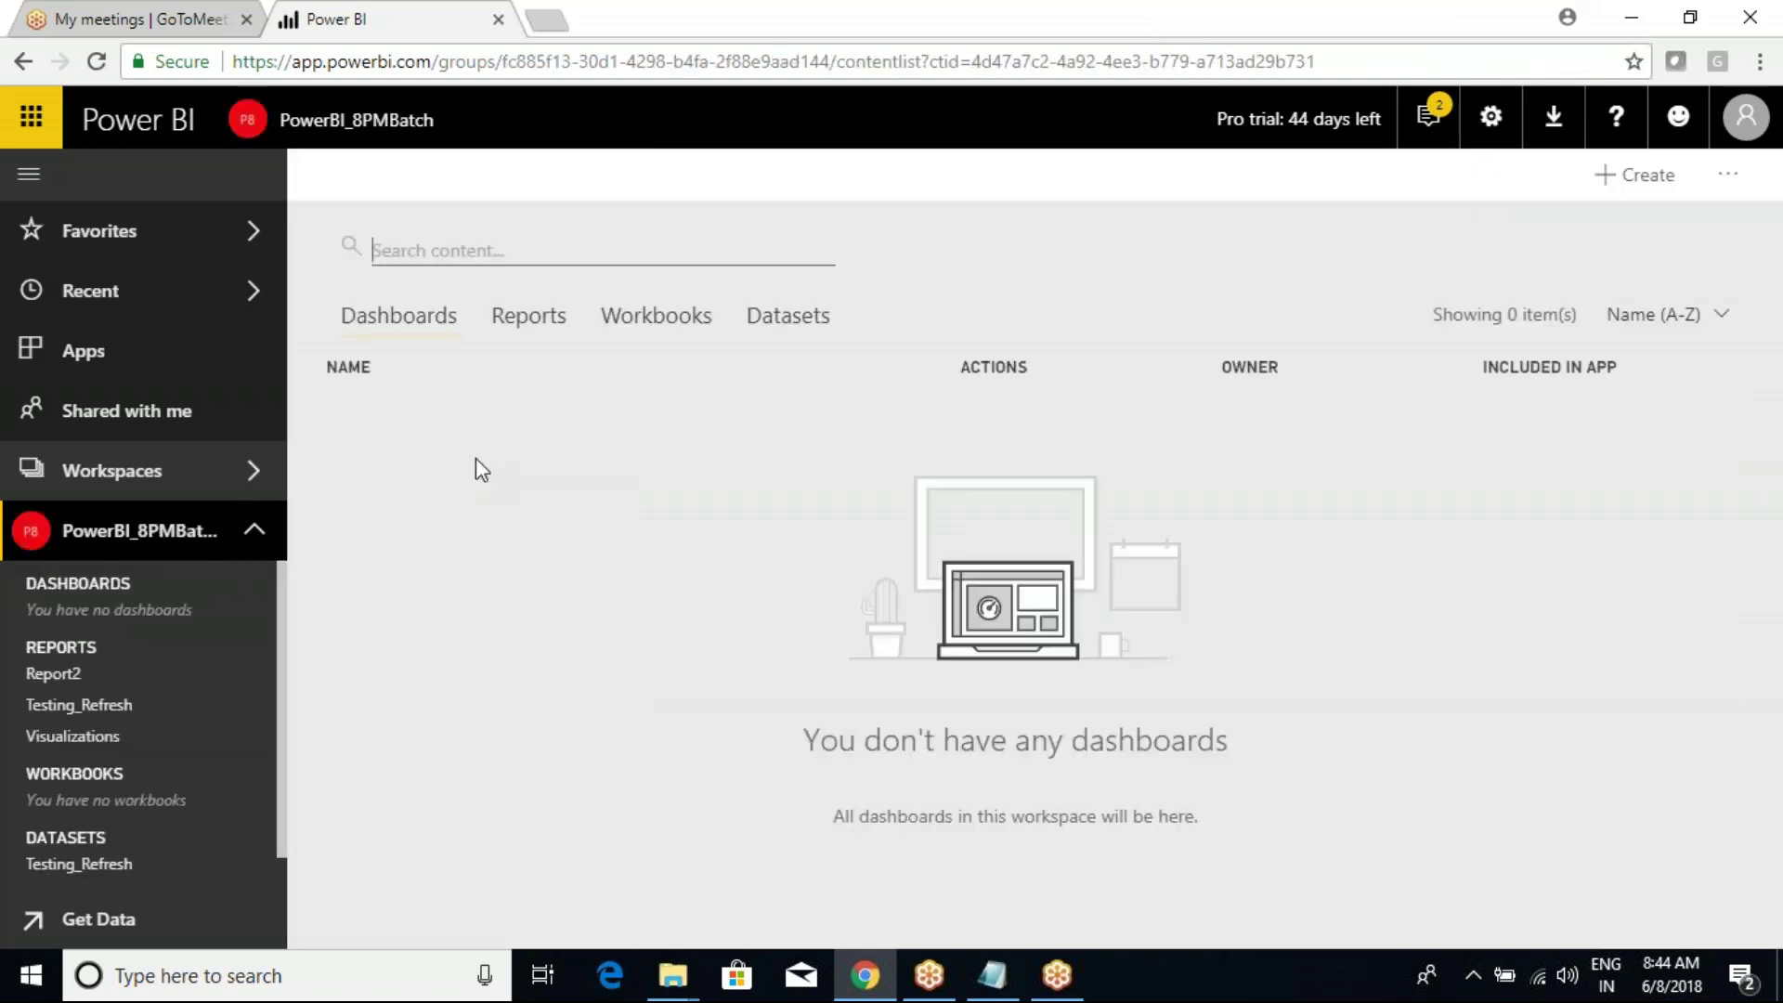
left_click(1490, 116)
left_click(1376, 521)
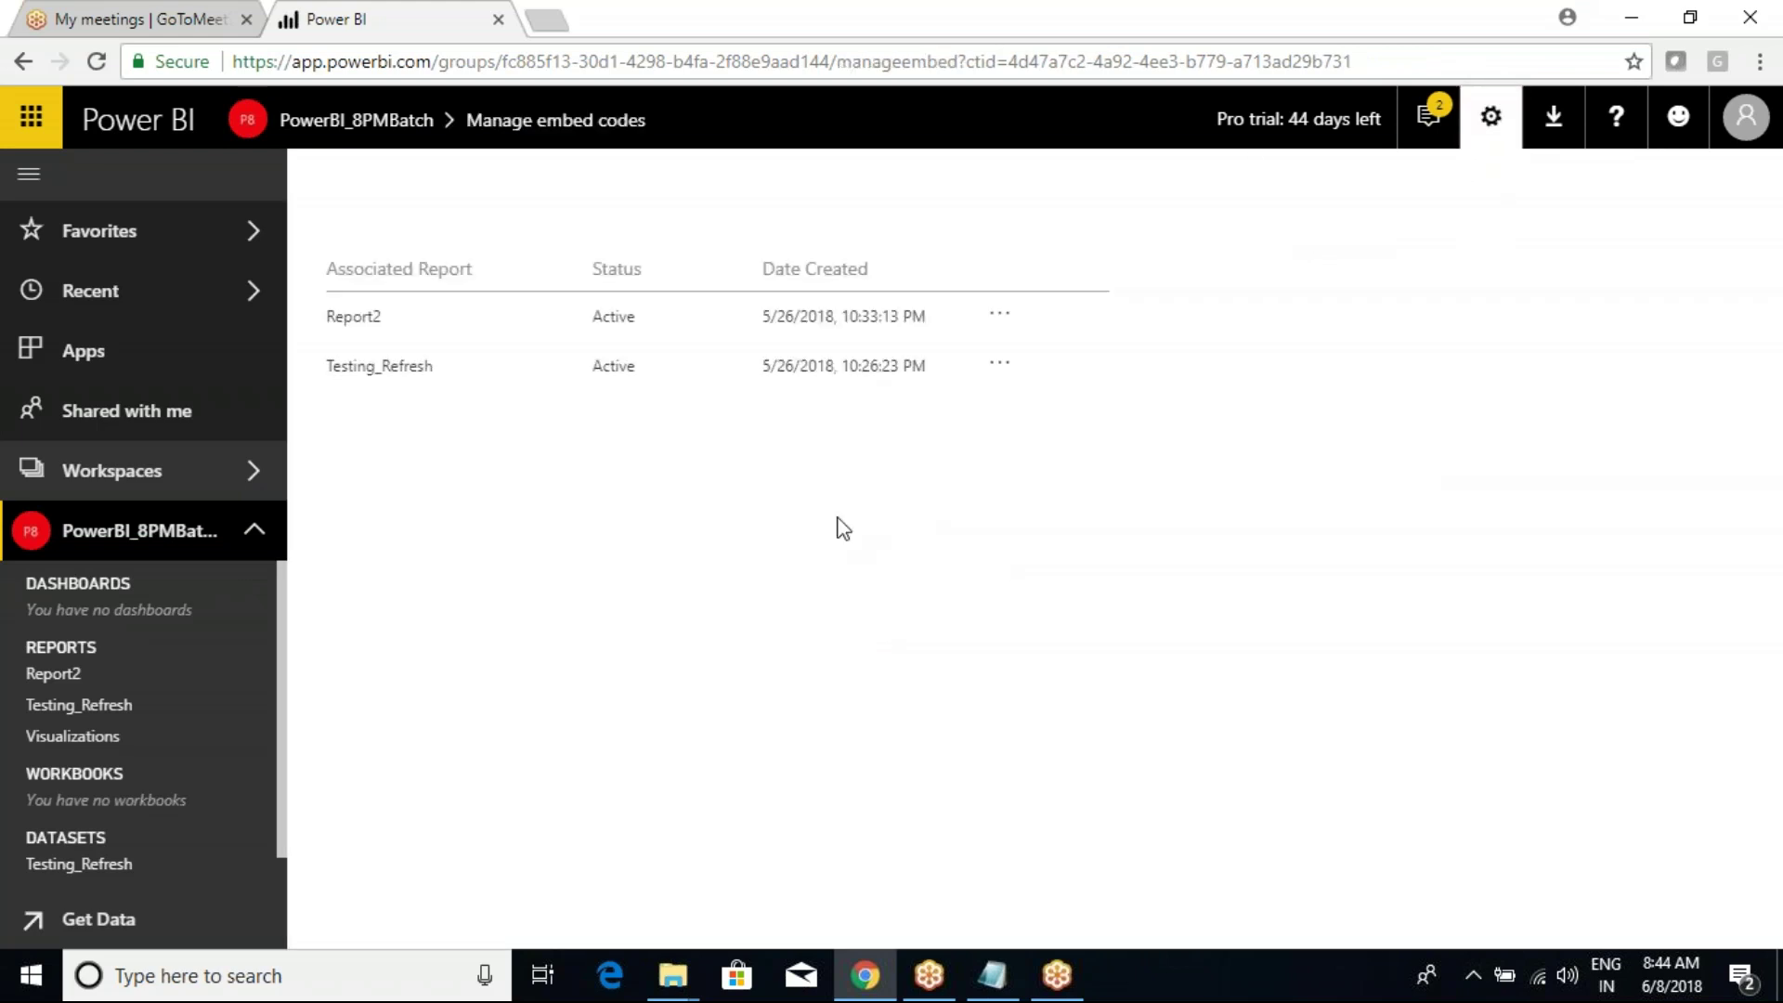
Step: Mark the Report2 and Testing_Refresh embed code entries with on-screen annotations and clear the markings
mouse_move(302, 226)
left_mouse_down()
mouse_move(465, 398)
mouse_move(1173, 444)
left_mouse_up()
left_click_drag(1018, 316, 1062, 266)
left_click_drag(1034, 367, 1063, 299)
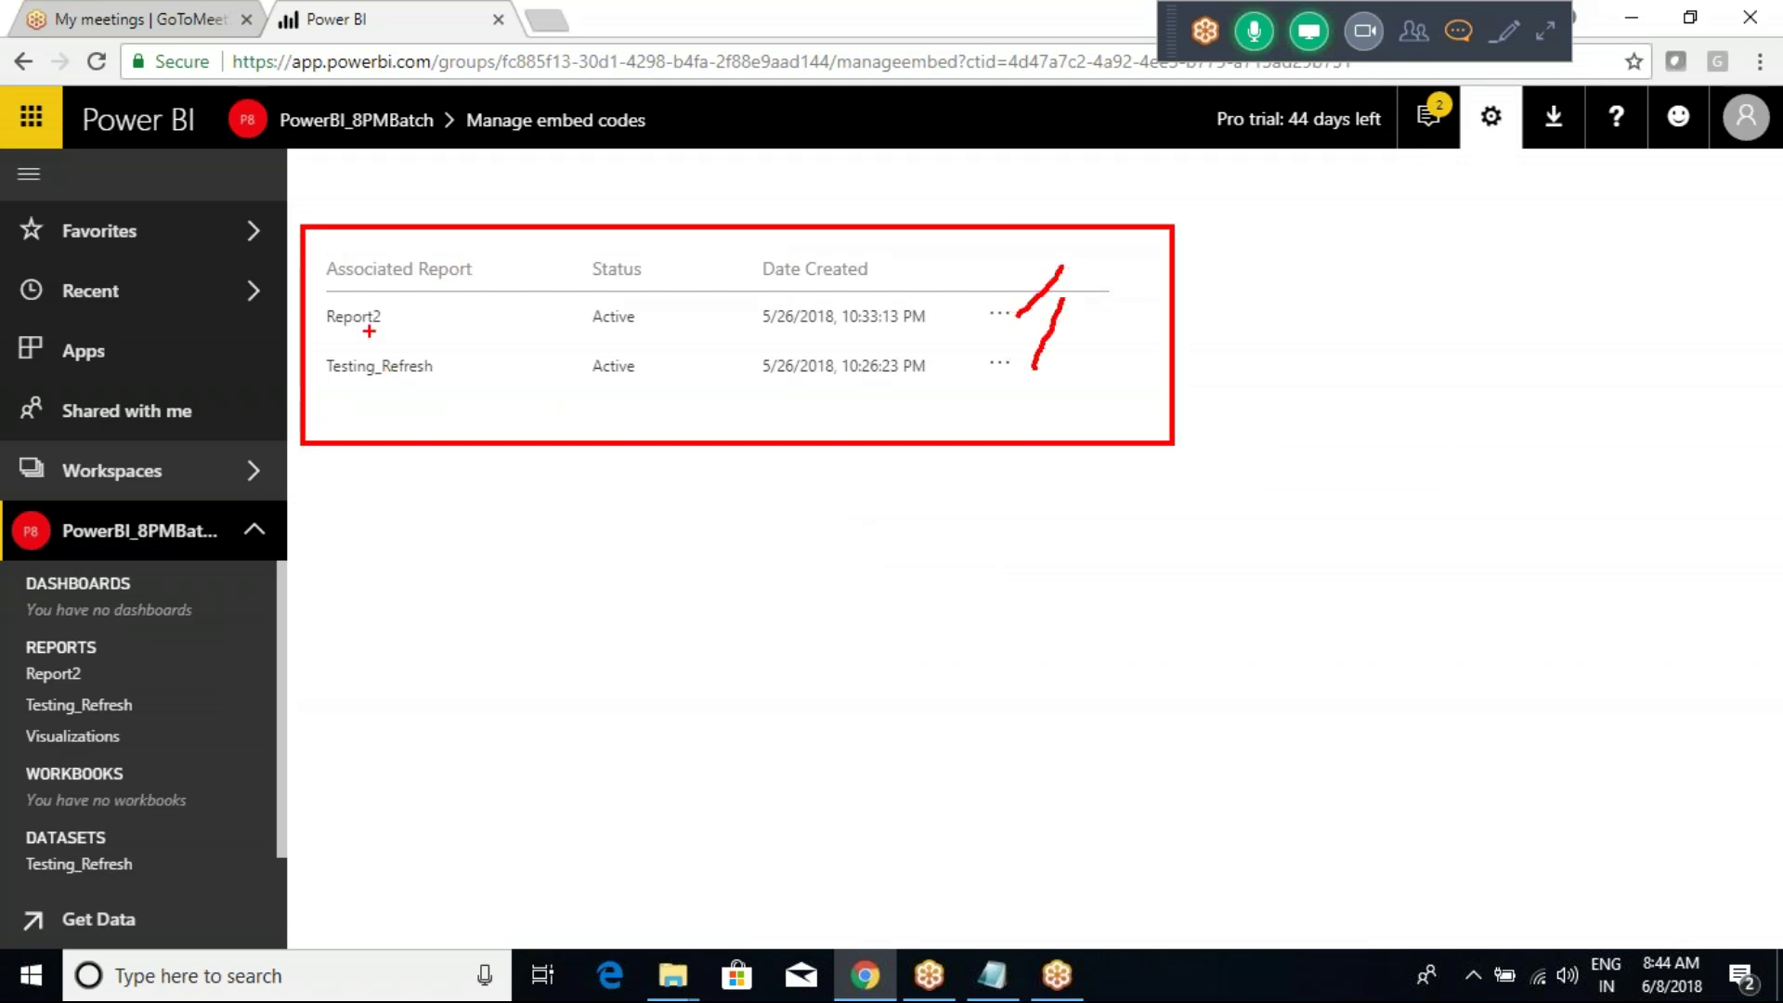
left_click_drag(377, 310, 410, 289)
left_click_drag(394, 387, 429, 368)
key("Escape")
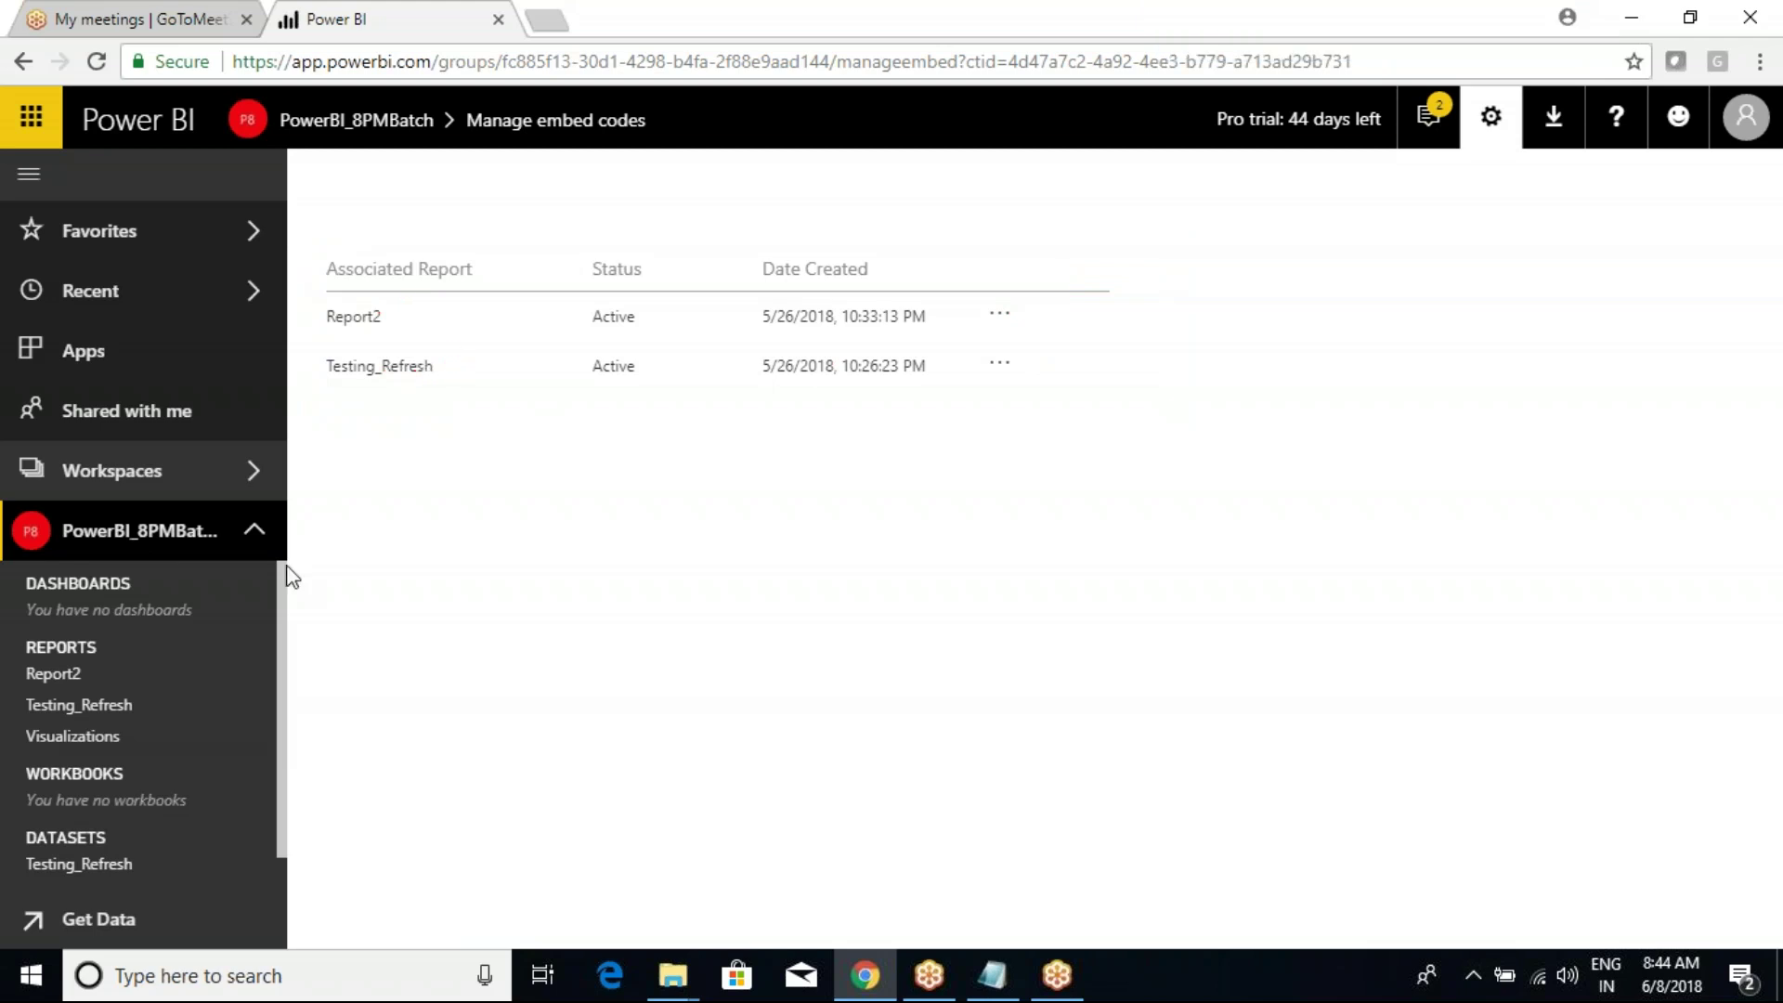
Step: Return to the PowerBI_May9th_2018 workspace and sketch annotations with arrows, handwritten labels and a brace over its content list
left_click(223, 478)
left_click(467, 461)
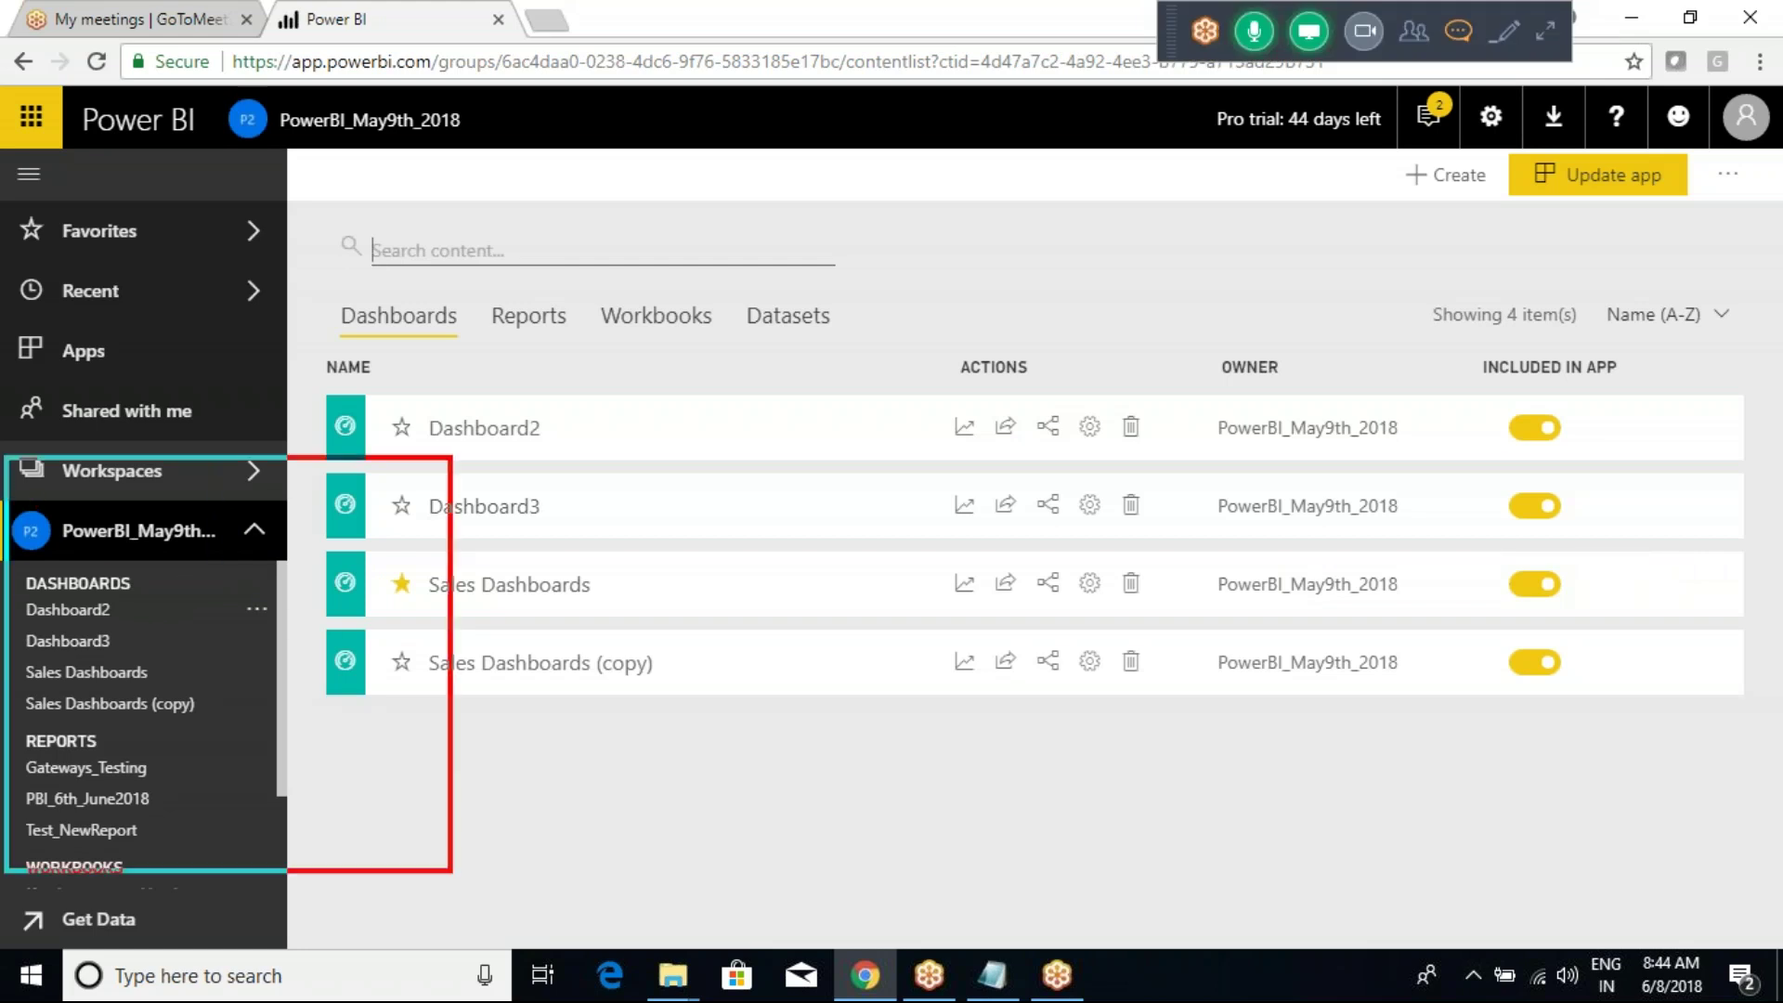
left_click_drag(233, 546, 323, 475)
mouse_move(260, 560)
left_mouse_down()
mouse_move(504, 688)
mouse_move(427, 711)
left_mouse_up()
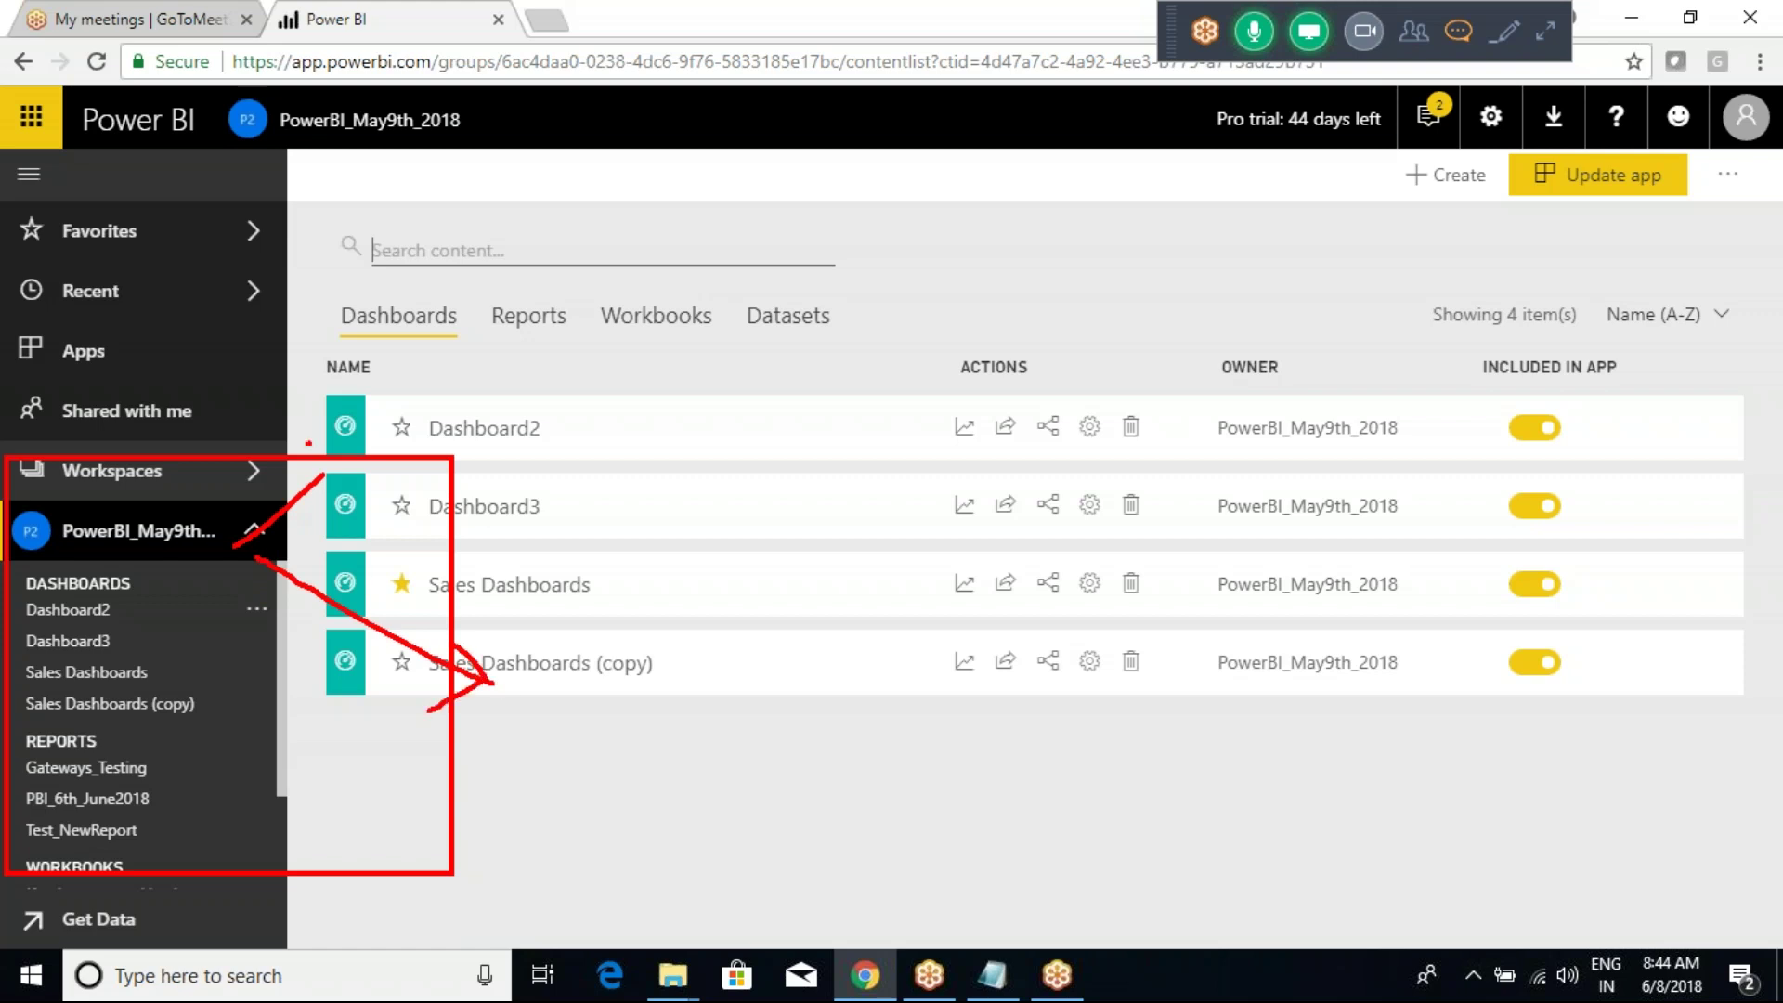
left_click_drag(357, 470, 323, 522)
mouse_move(497, 449)
left_mouse_down()
mouse_move(662, 461)
mouse_move(666, 422)
mouse_move(694, 414)
mouse_move(699, 441)
mouse_move(743, 453)
mouse_move(846, 425)
left_mouse_up()
left_click_drag(643, 543, 644, 568)
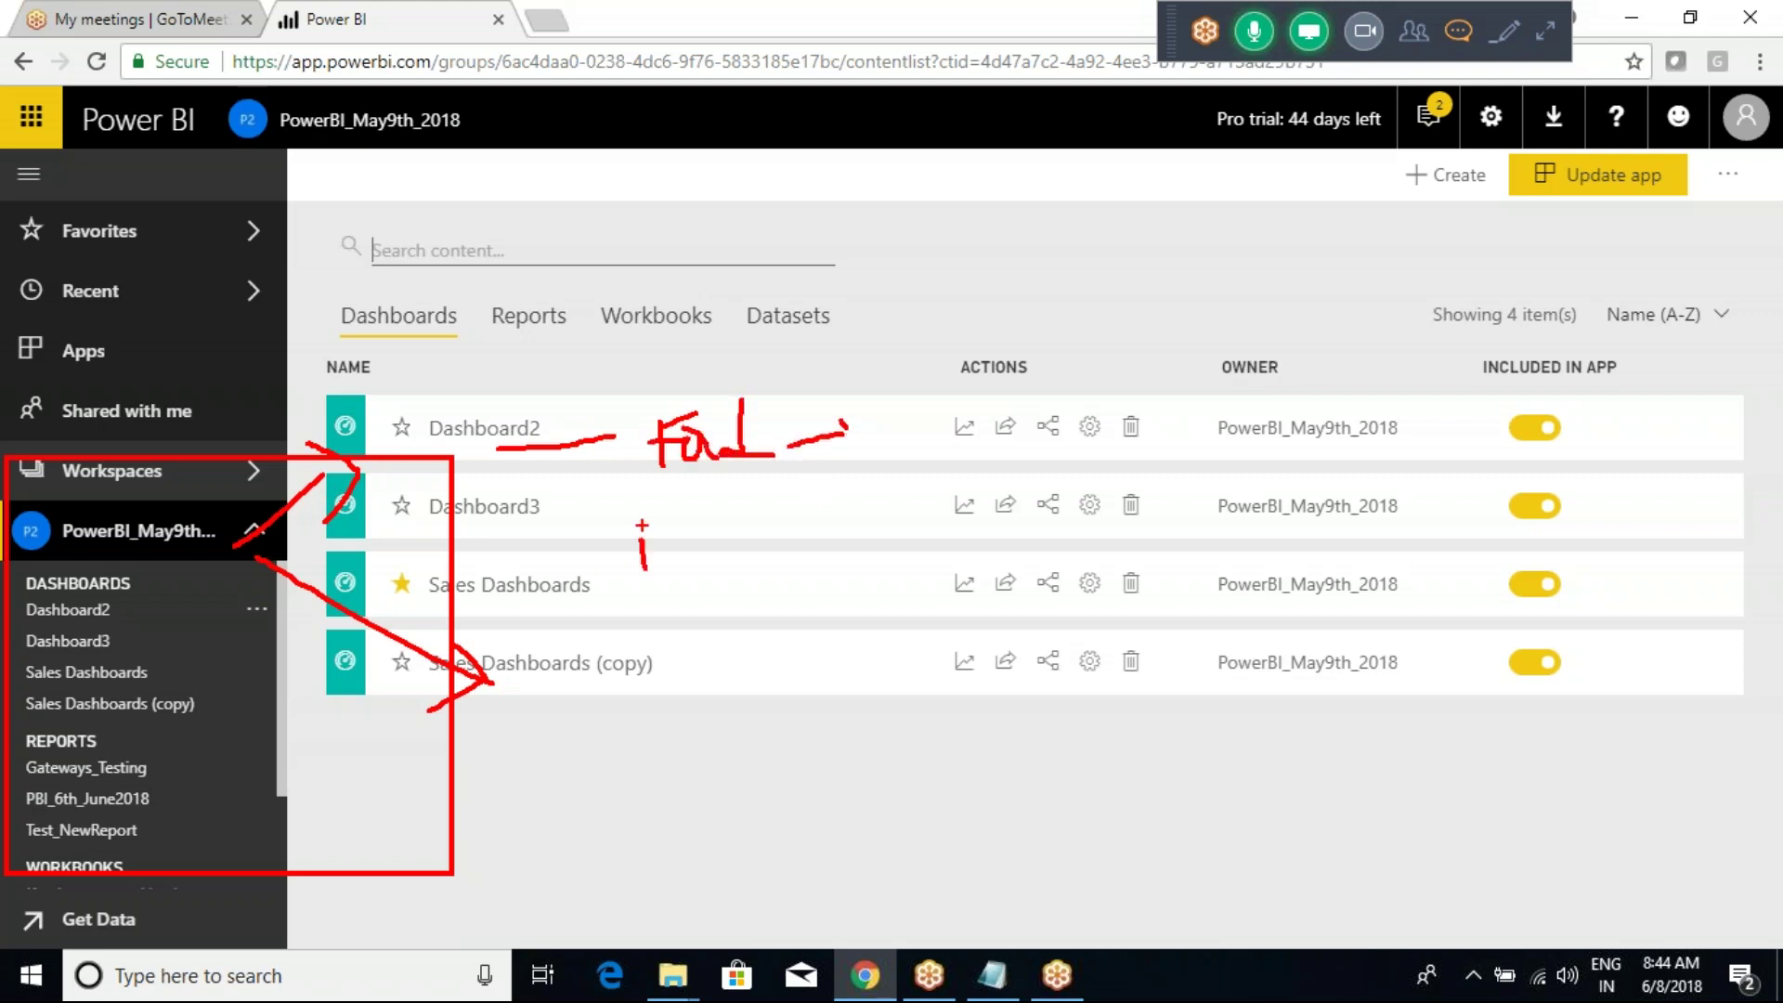
left_click(682, 615)
mouse_move(687, 652)
left_mouse_down()
mouse_move(689, 683)
mouse_move(696, 651)
left_mouse_up()
left_click_drag(951, 424, 975, 683)
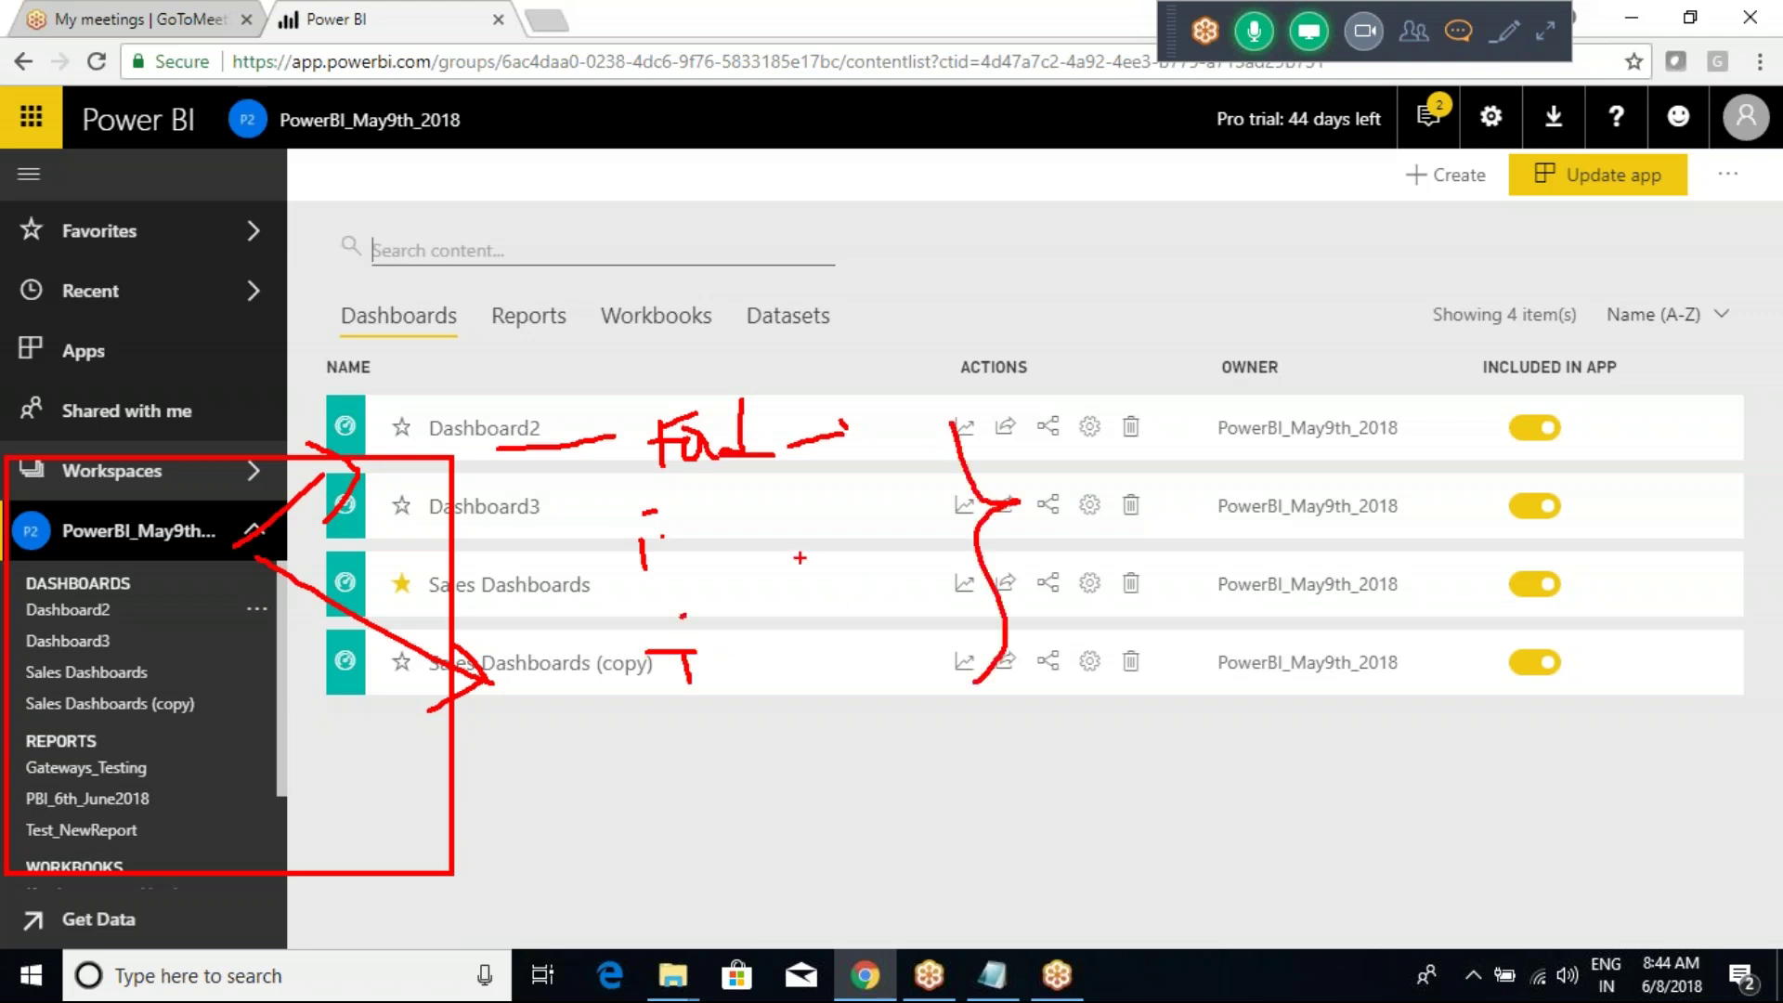
Step: Outline the three handwritten labels, add arrows beside the upper two, and clear all on-screen annotations
mouse_move(605, 472)
left_mouse_down()
mouse_move(819, 448)
mouse_move(612, 413)
left_mouse_up()
mouse_move(620, 492)
left_mouse_down()
mouse_move(657, 488)
mouse_move(669, 592)
mouse_move(599, 489)
left_mouse_up()
mouse_move(620, 604)
left_mouse_down()
mouse_move(794, 611)
mouse_move(606, 685)
mouse_move(624, 608)
left_mouse_up()
left_click_drag(757, 531, 875, 525)
mouse_move(863, 502)
left_mouse_down()
mouse_move(889, 520)
mouse_move(888, 557)
left_mouse_up()
mouse_move(764, 438)
left_mouse_down()
mouse_move(829, 388)
mouse_move(827, 461)
left_mouse_up()
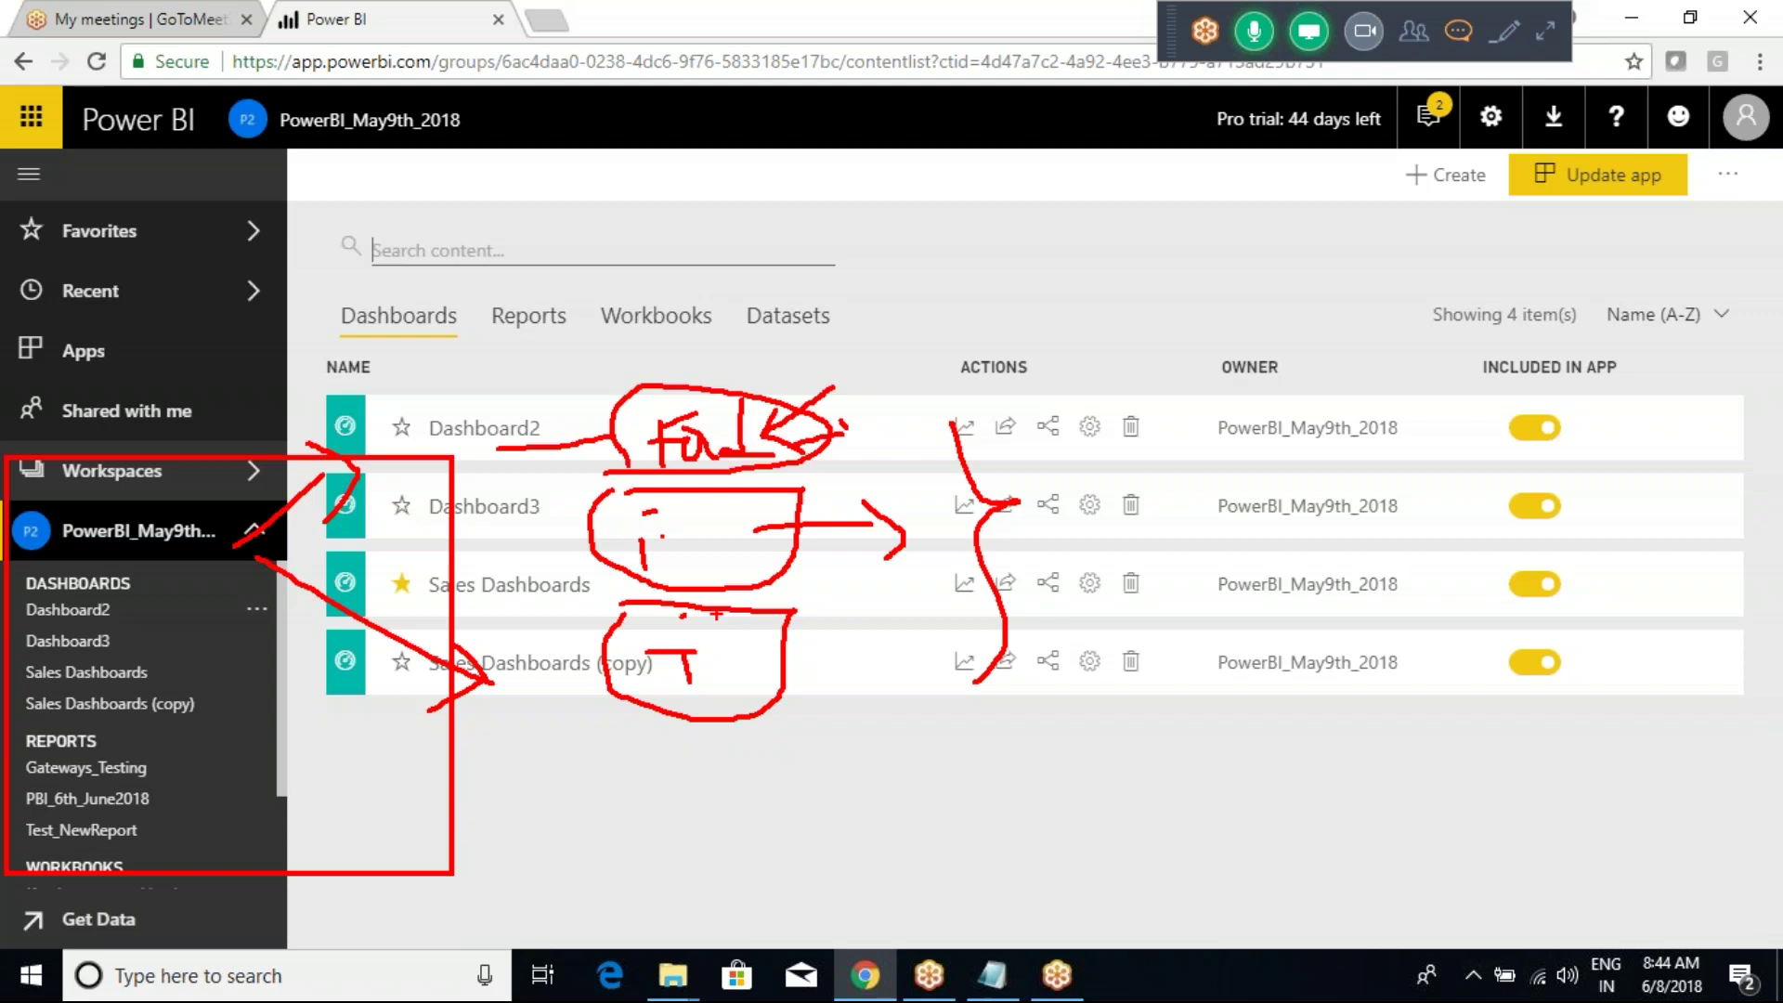
left_click_drag(612, 512, 615, 563)
mouse_move(764, 490)
left_mouse_down()
mouse_move(748, 564)
mouse_move(662, 564)
mouse_move(617, 691)
left_mouse_up()
mouse_move(800, 599)
left_mouse_down()
mouse_move(787, 711)
mouse_move(683, 729)
left_mouse_up()
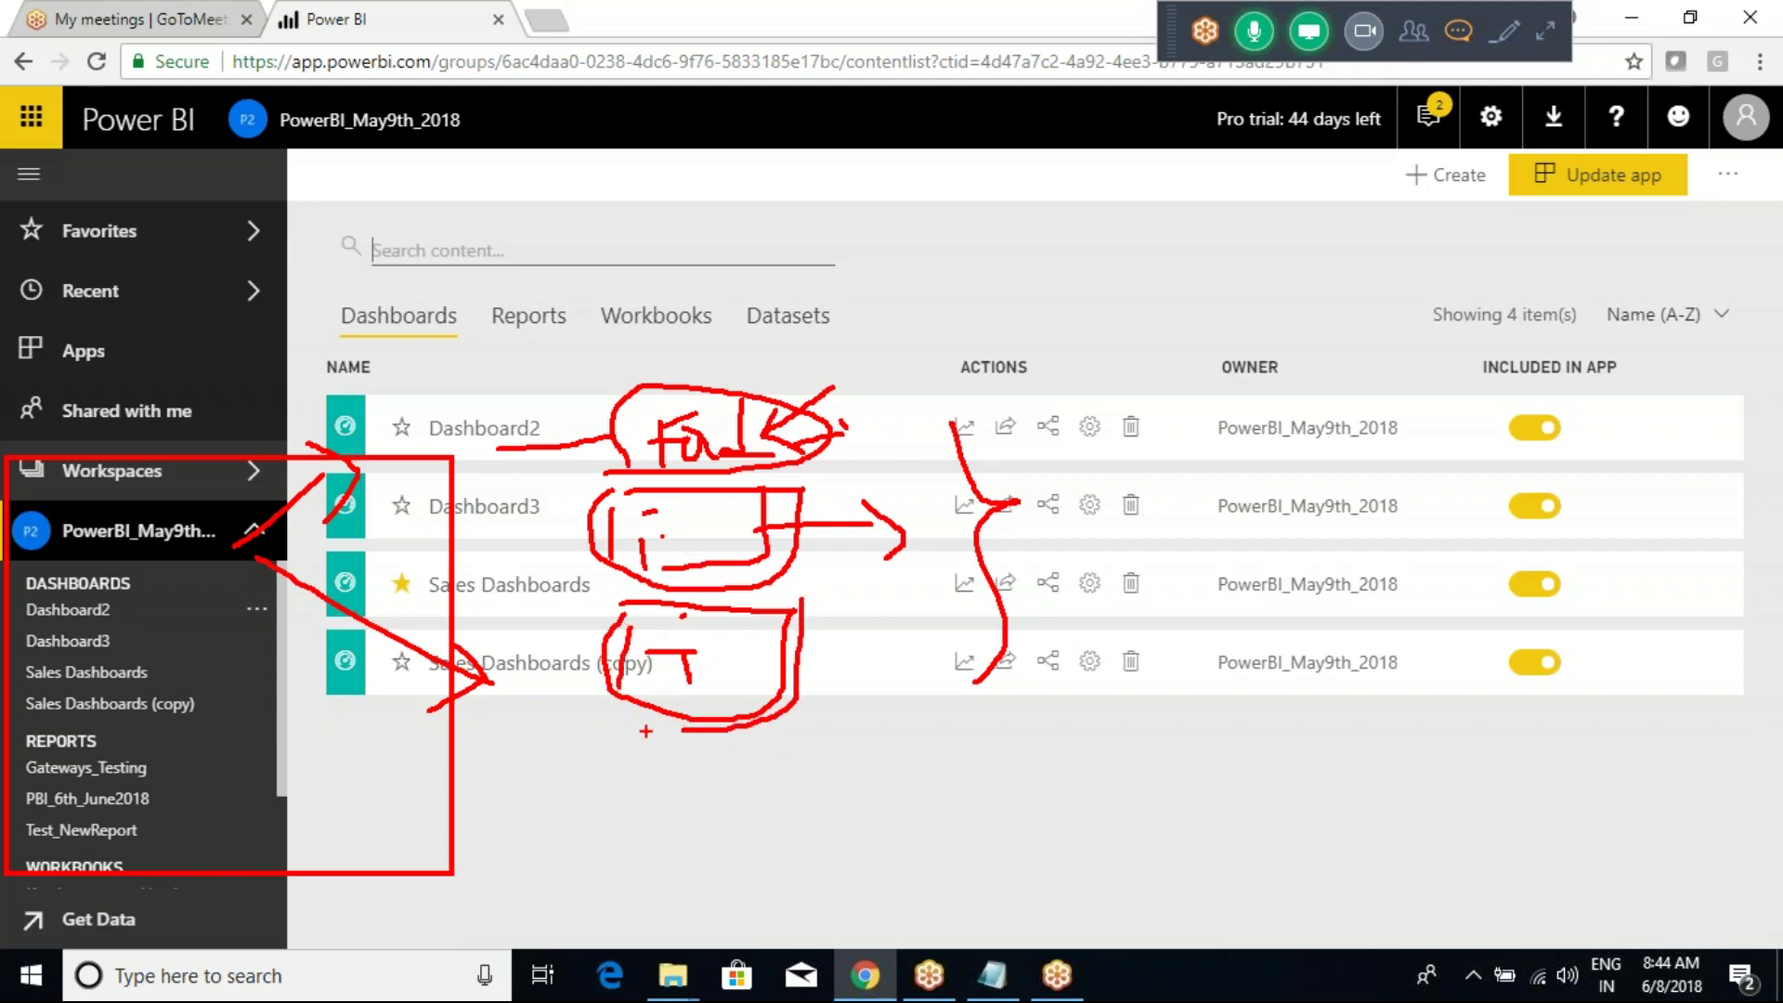
key("Escape")
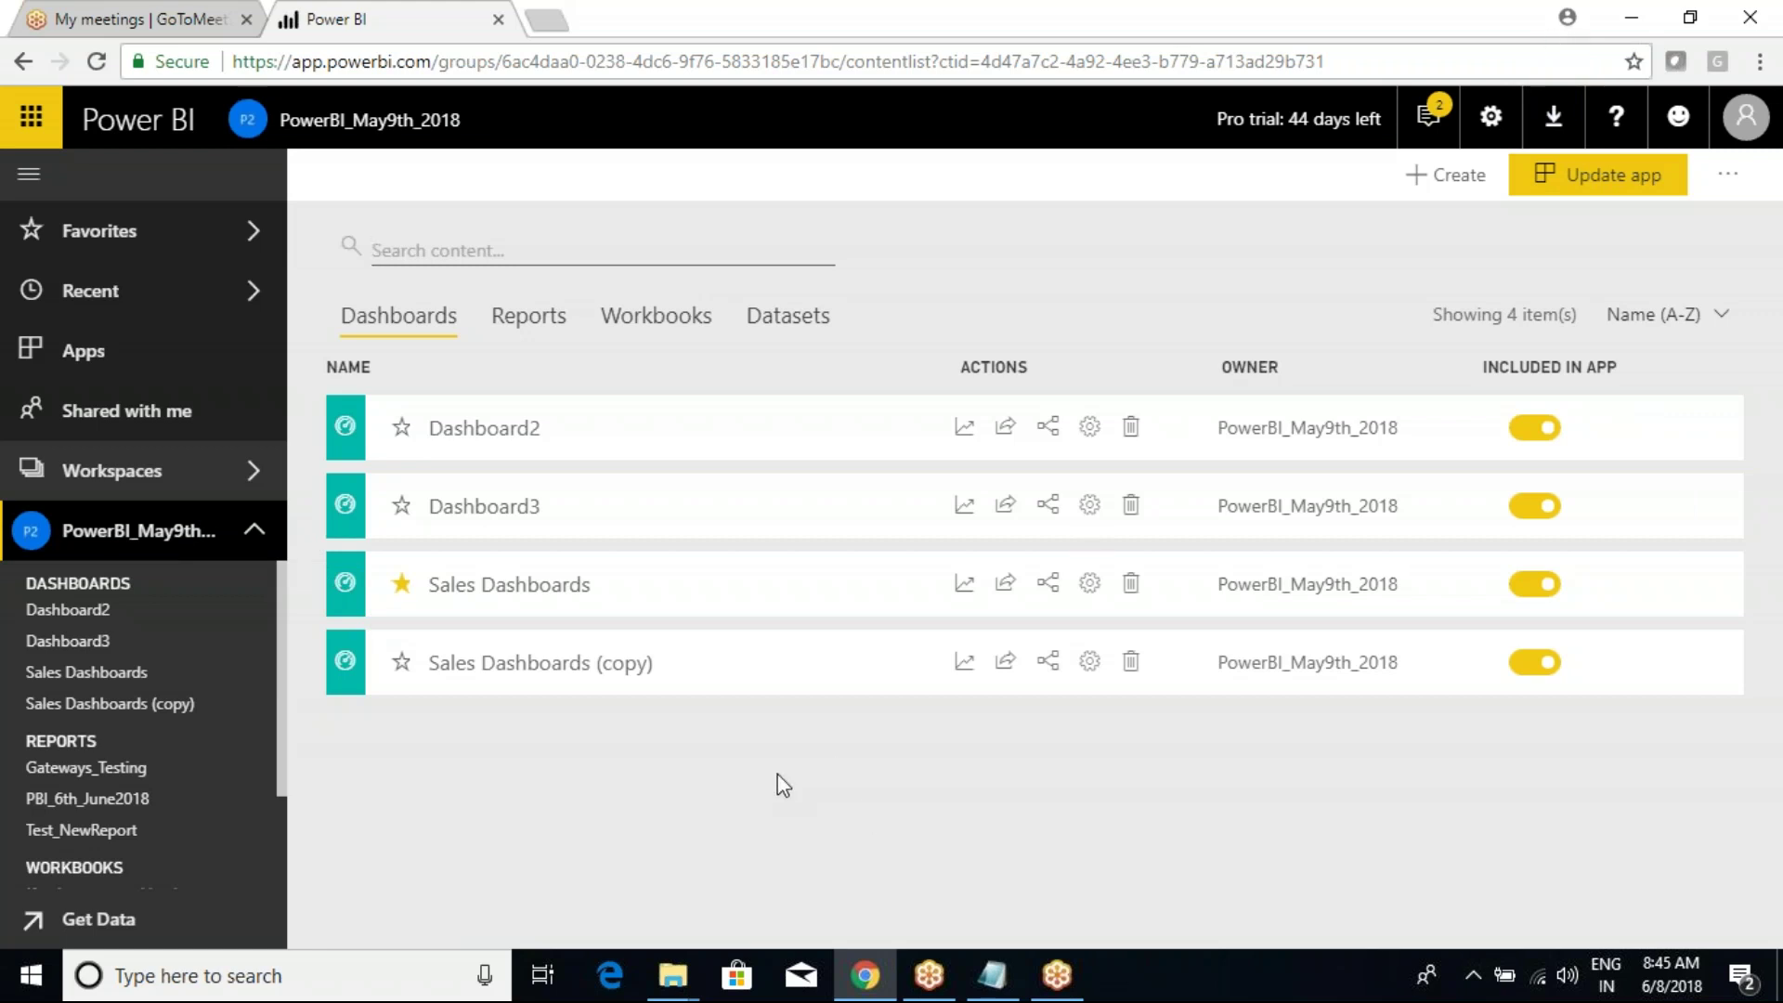
Step: Reselect the PowerBI_May9th_2018 workspace, expand its contents and open the PBI_6th_June2018 report
left_click(254, 531)
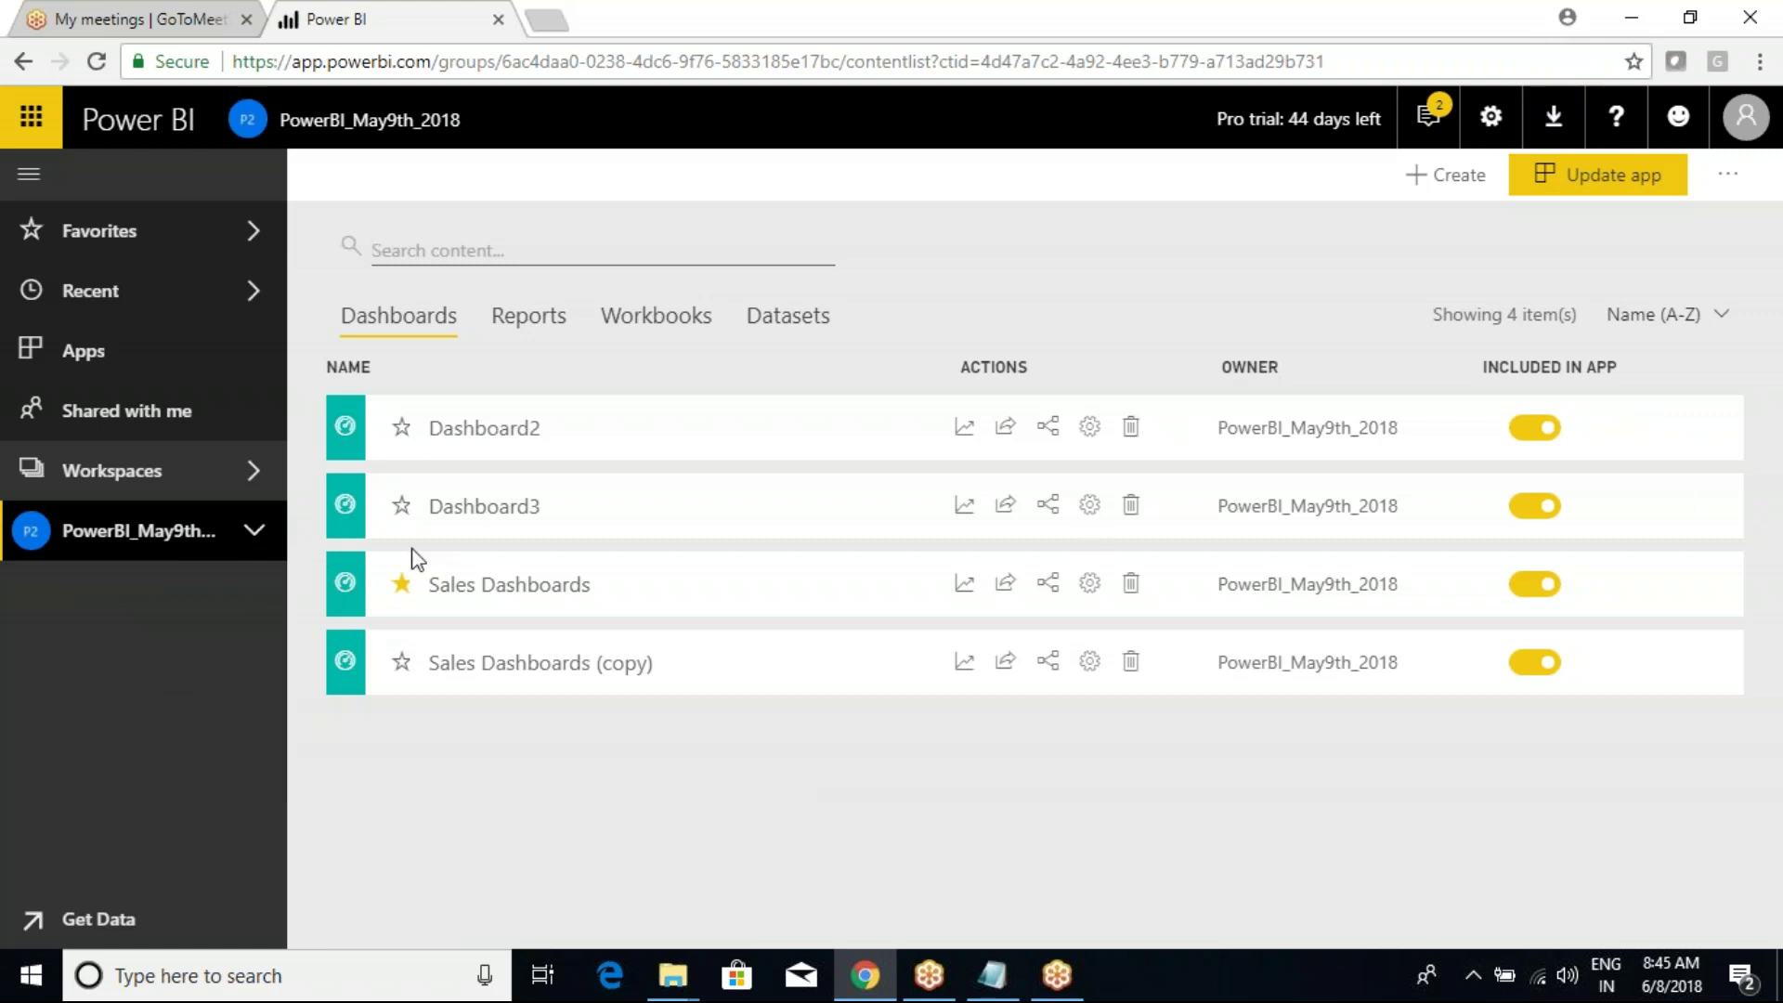
left_click(246, 485)
left_click(466, 477)
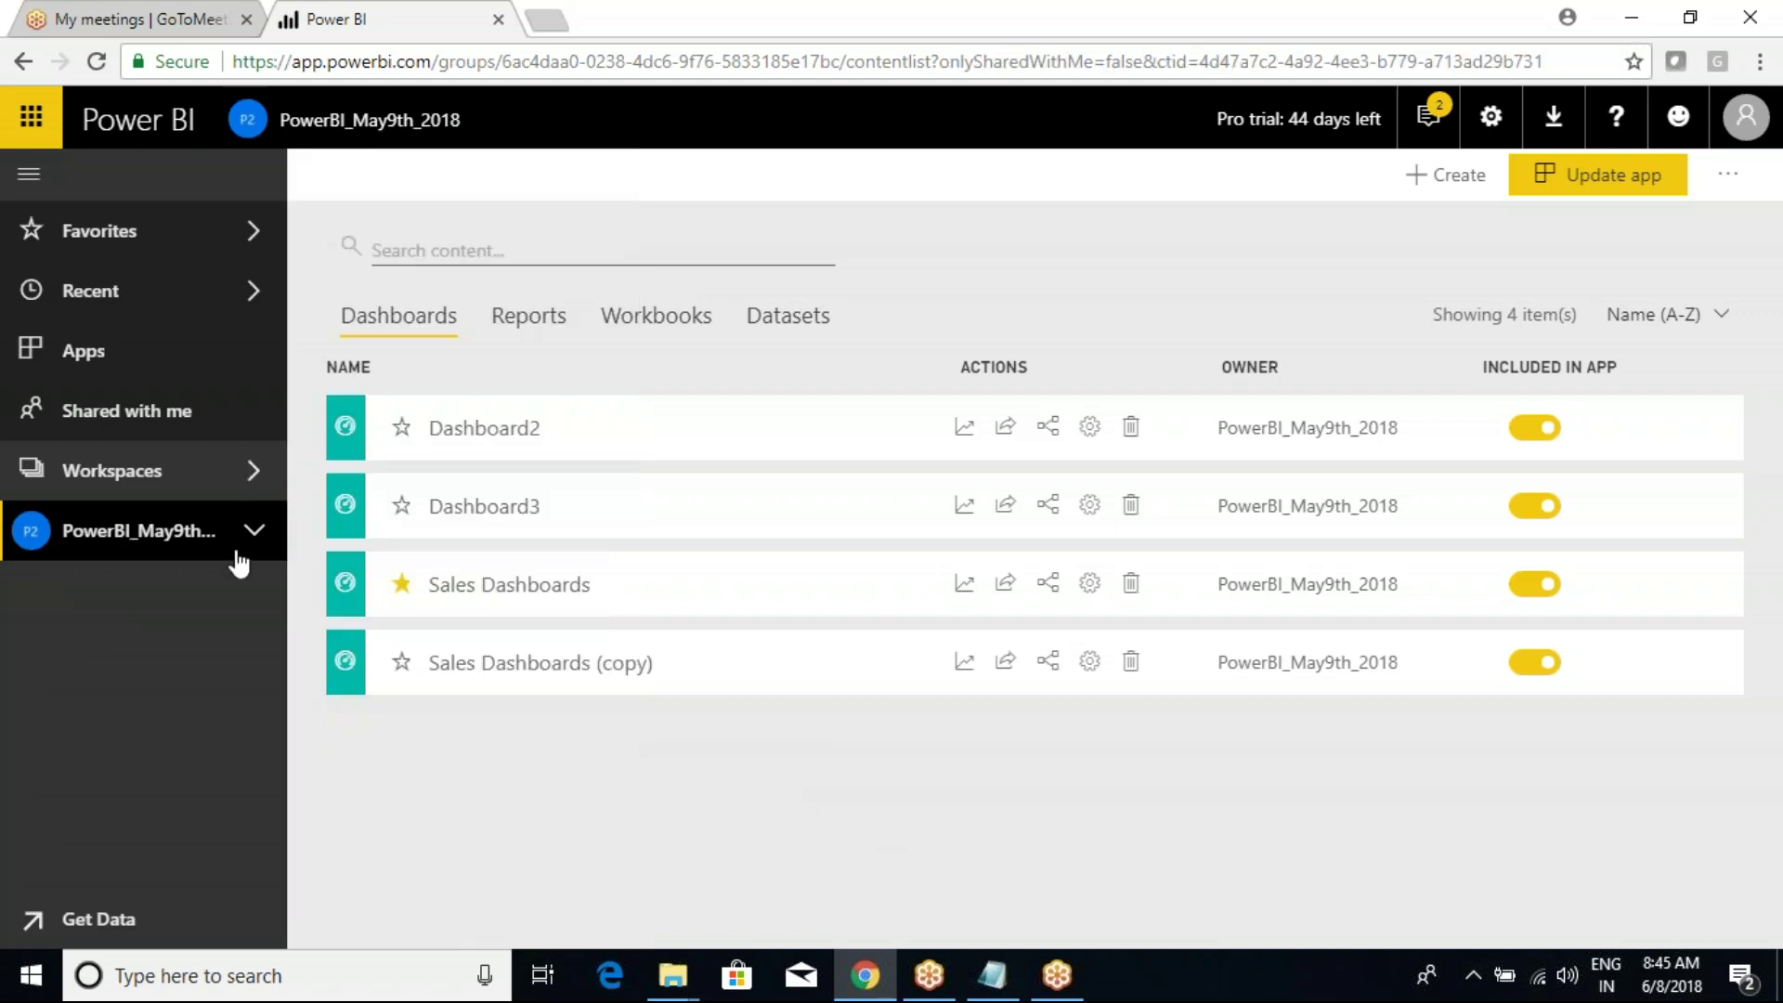
left_click(245, 546)
left_click(91, 802)
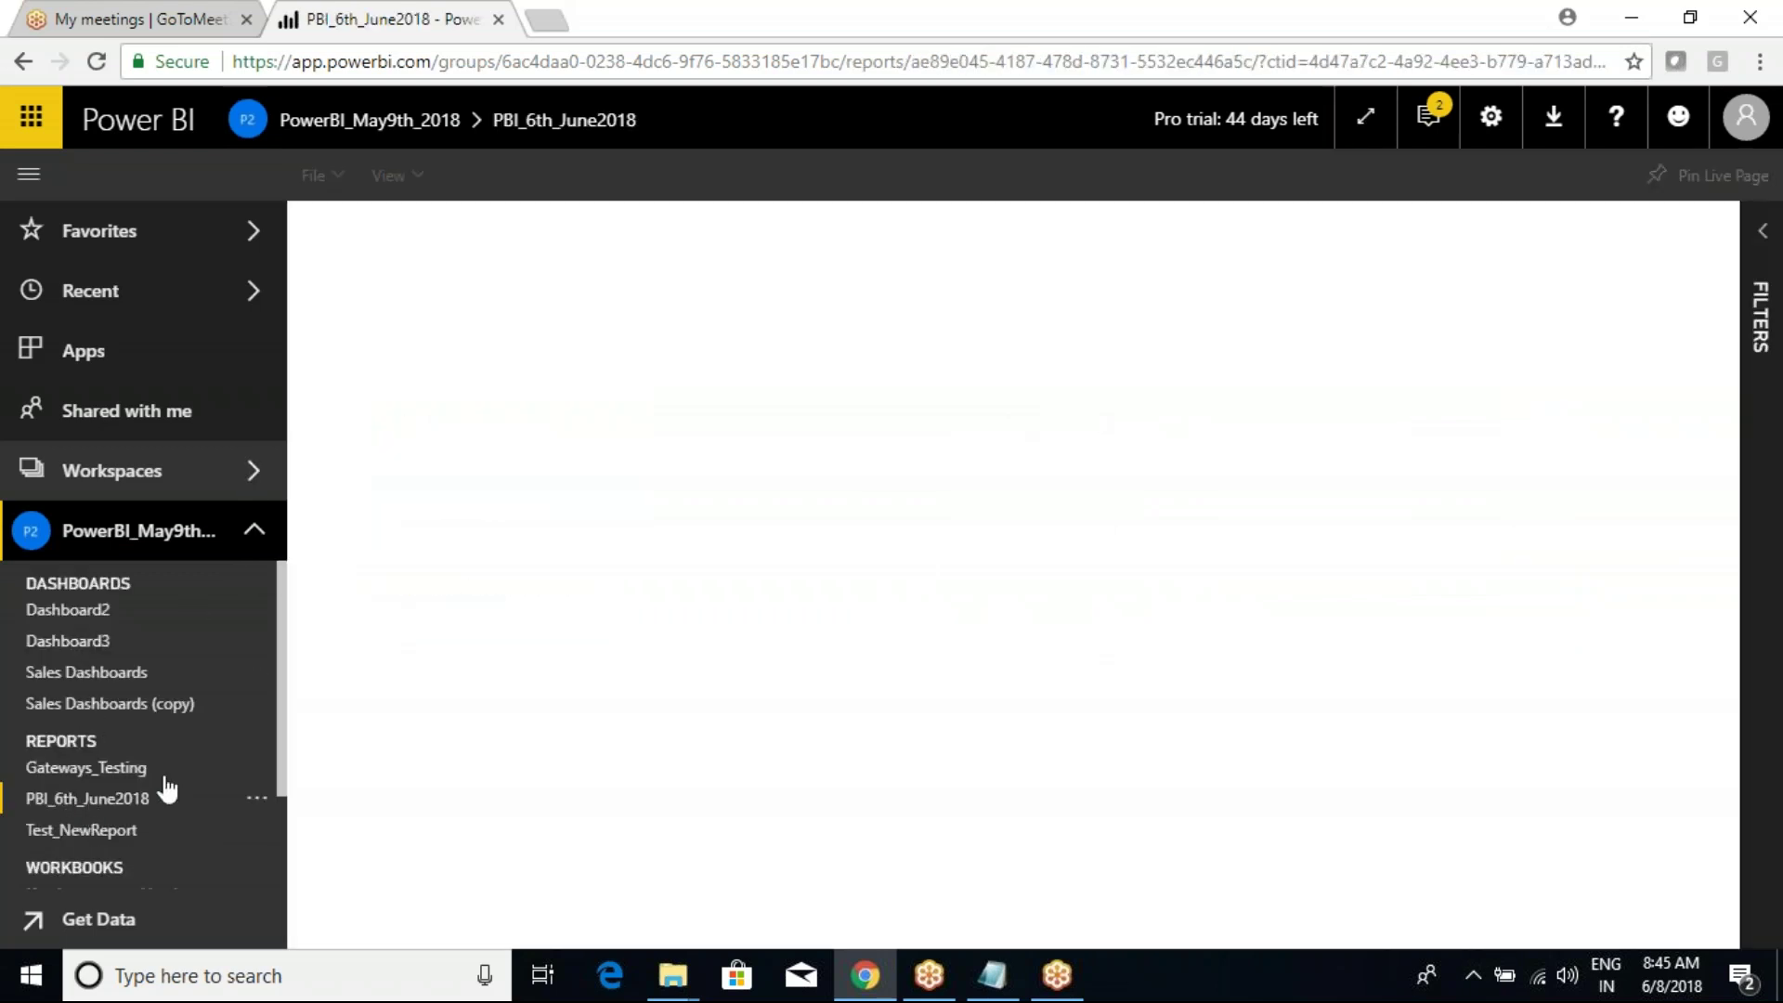
Step: Publish the PBI_6th_June2018 report to the web by creating and confirming a public embed code
left_click(313, 175)
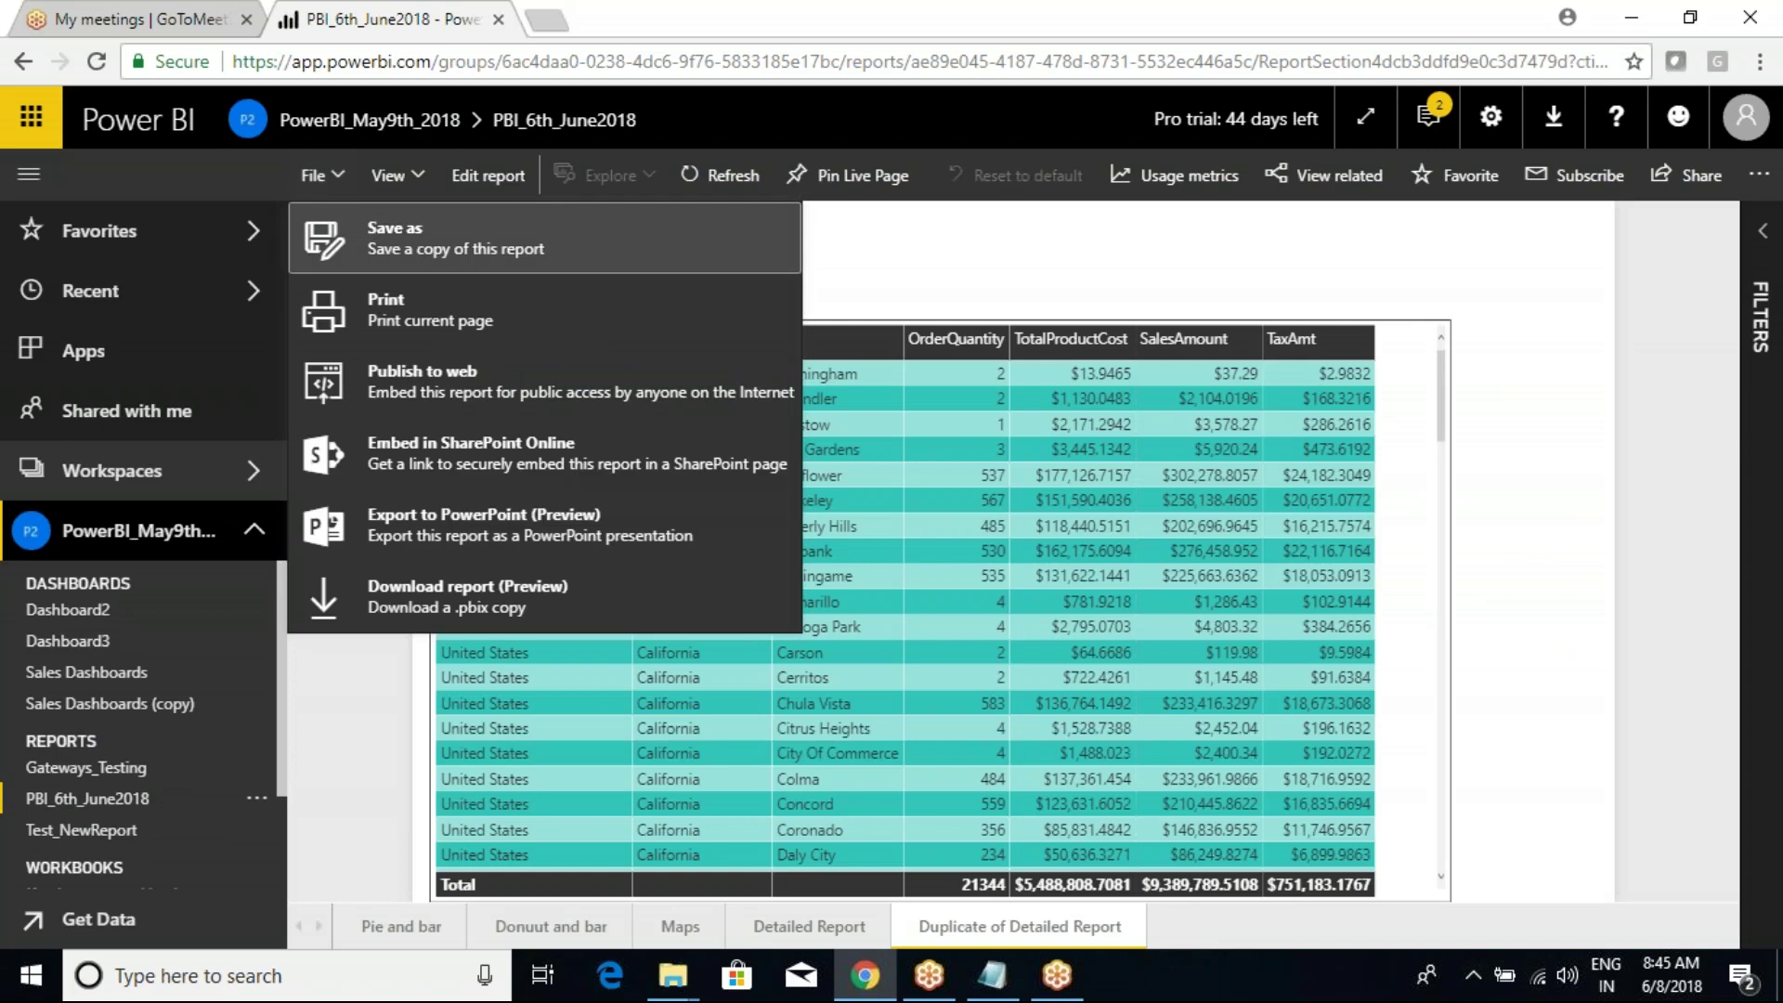
left_click(413, 388)
left_click(998, 698)
left_click(1056, 714)
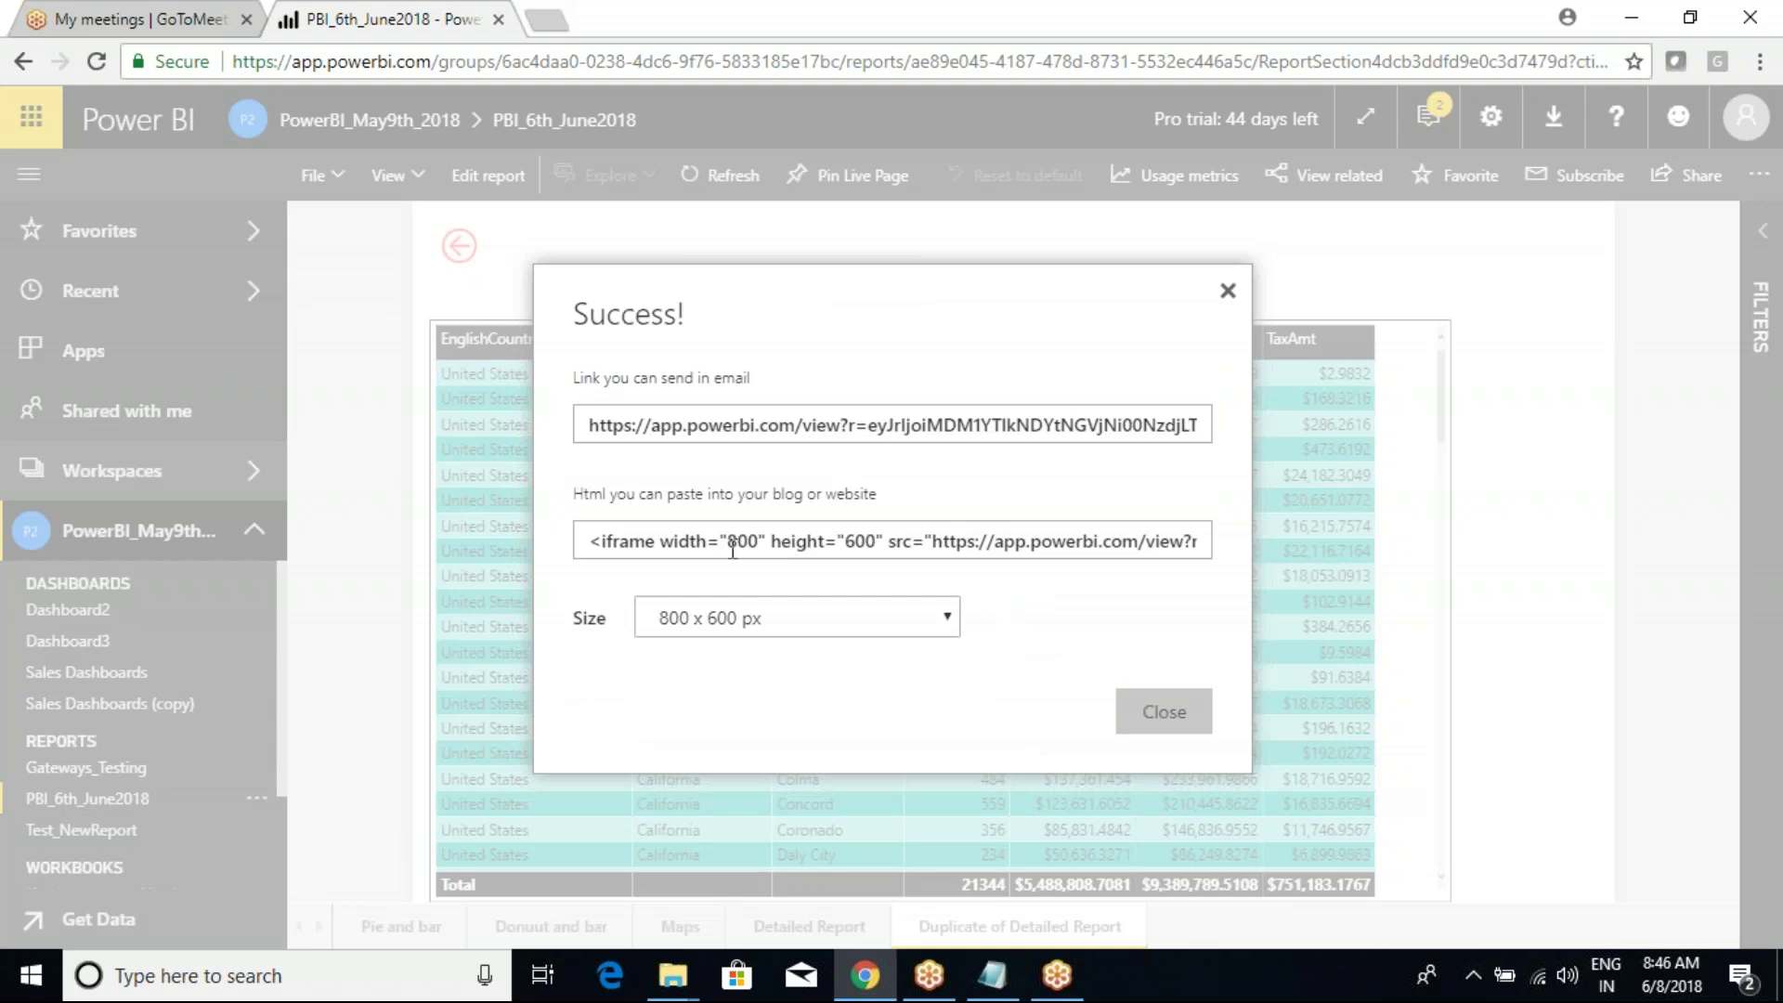
Step: Copy the published report's link meant for email and launch Internet Explorer
left_click(666, 424)
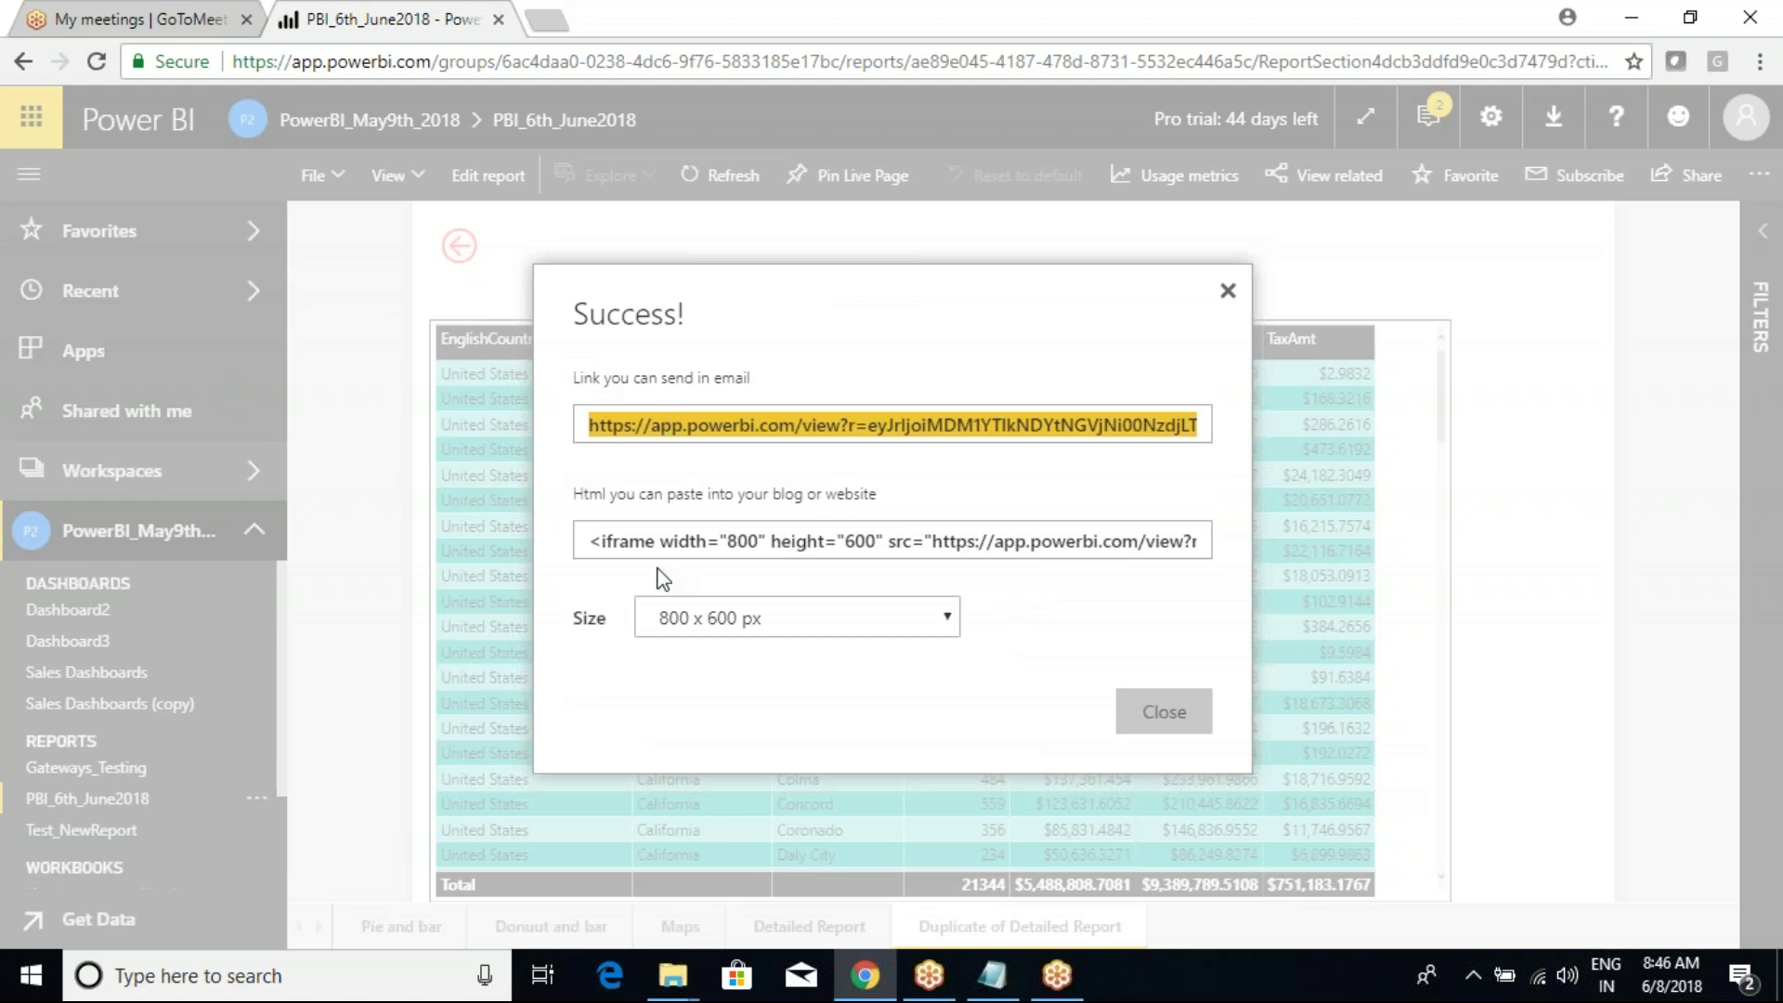
key("super")
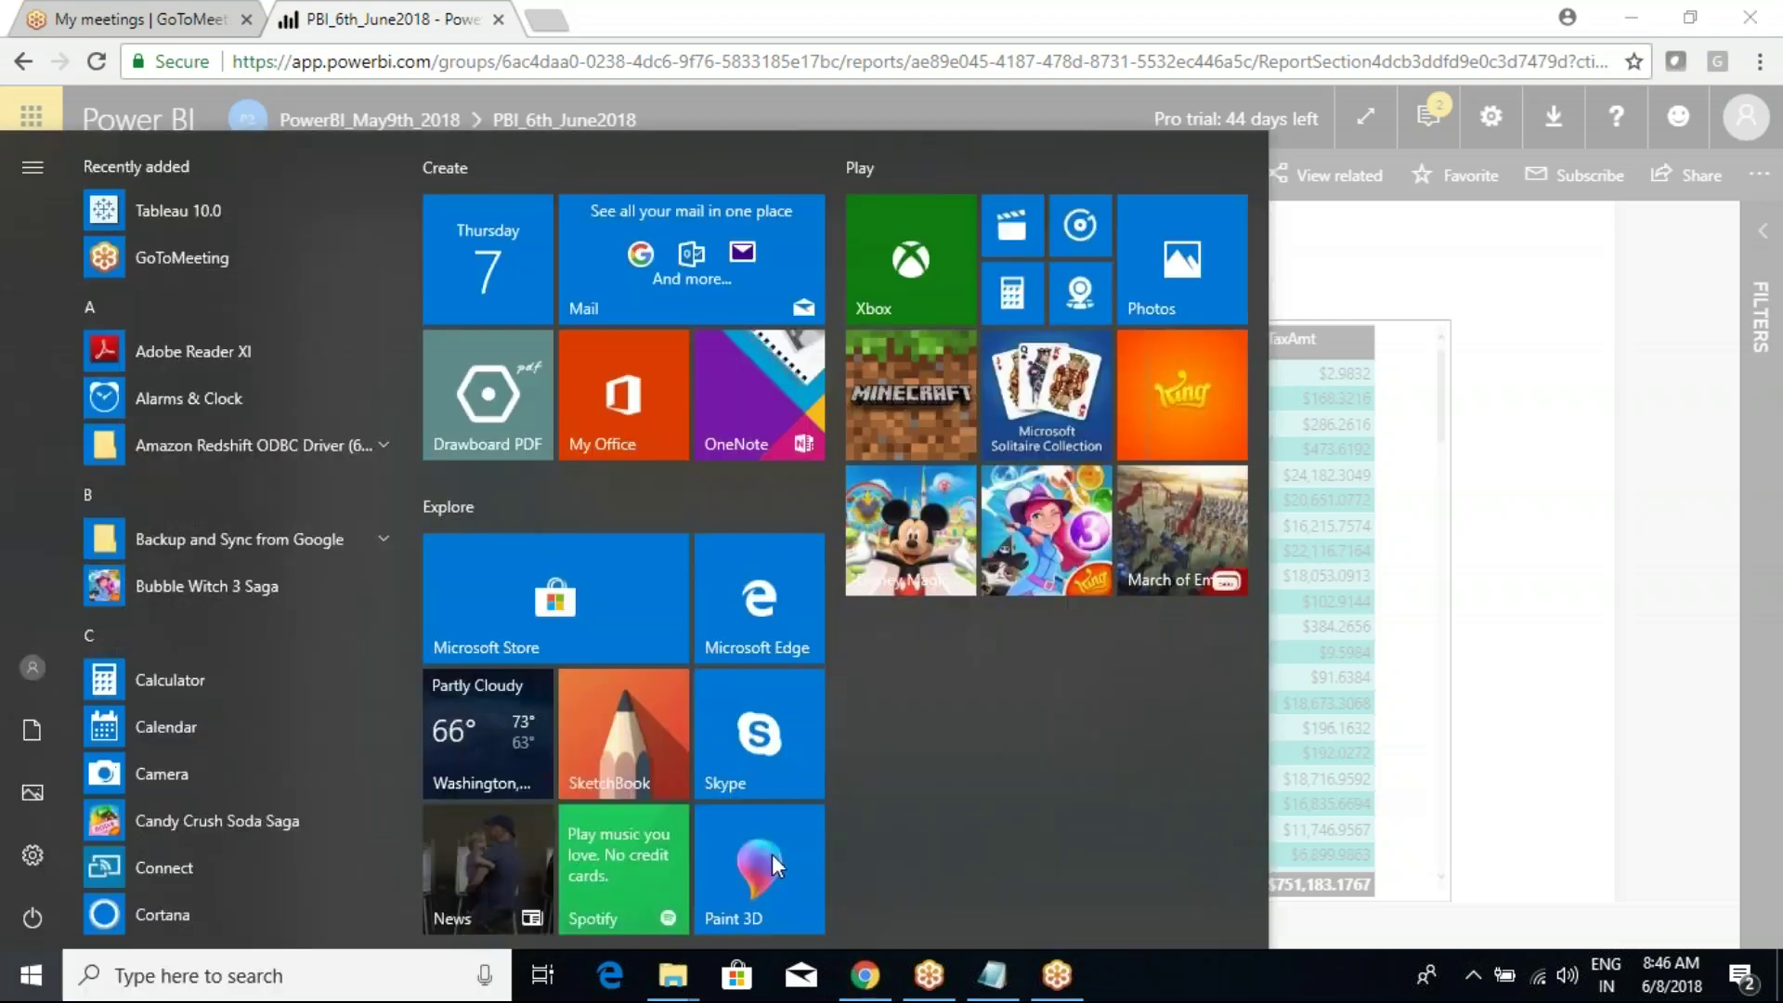
type("inter")
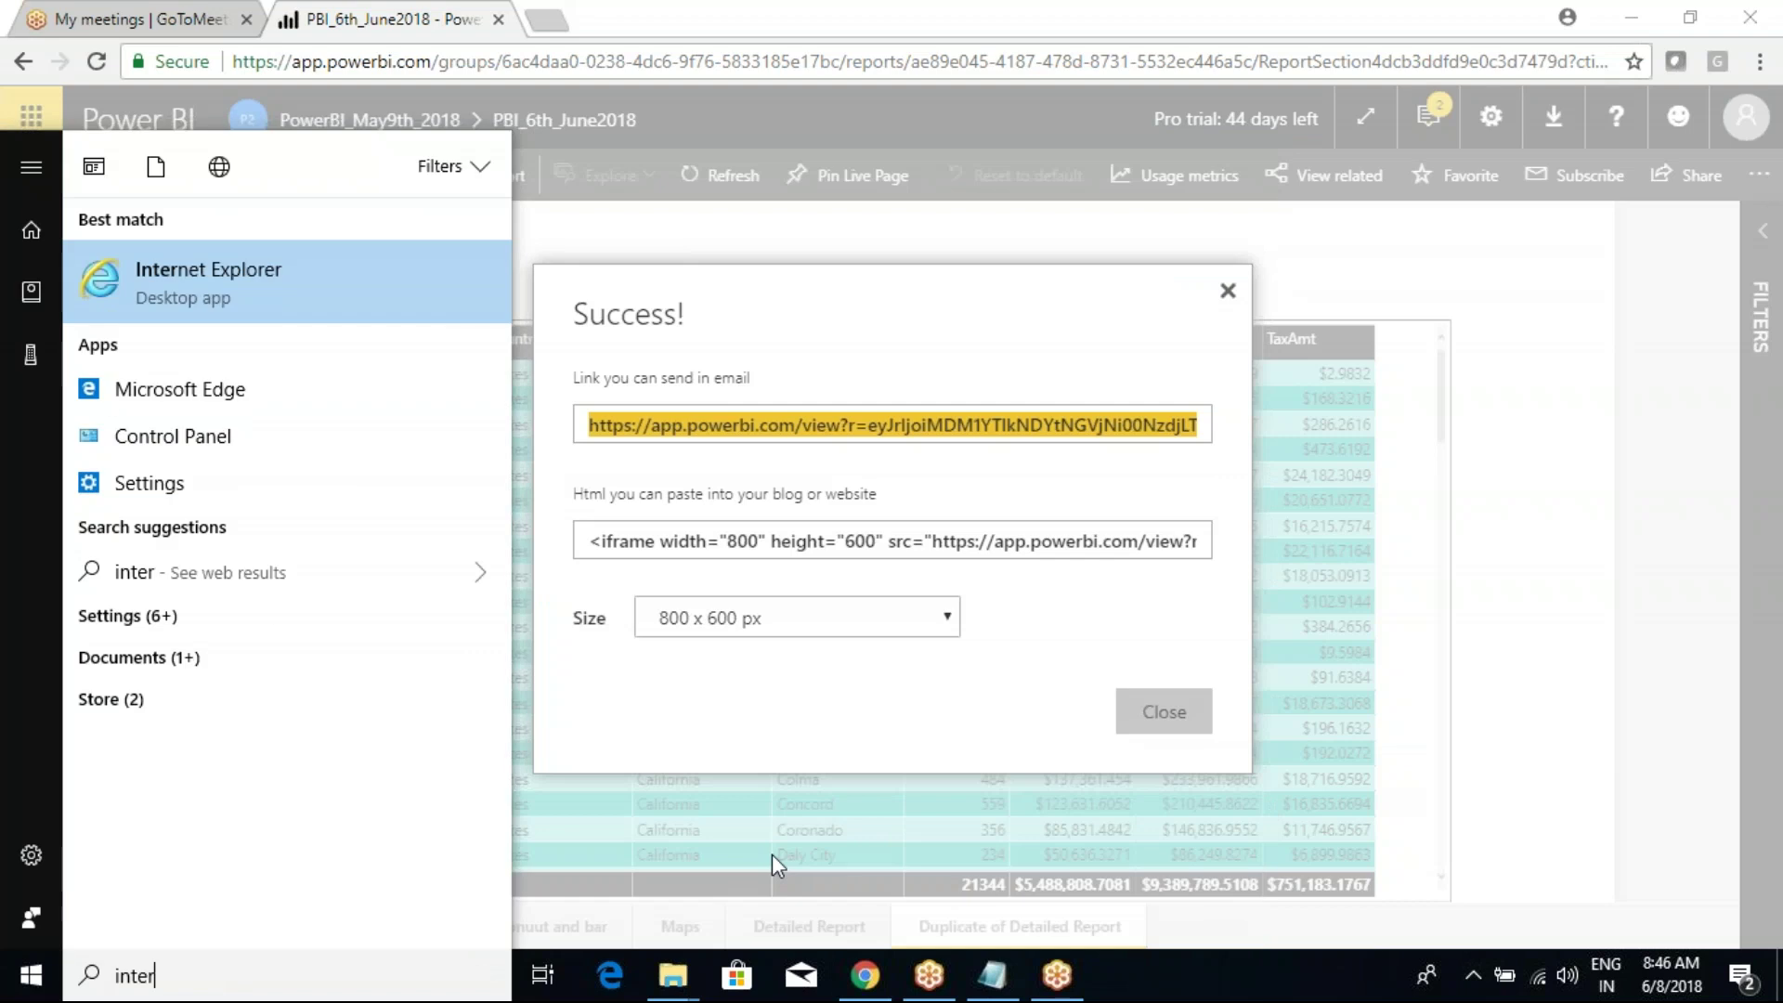
key("Return")
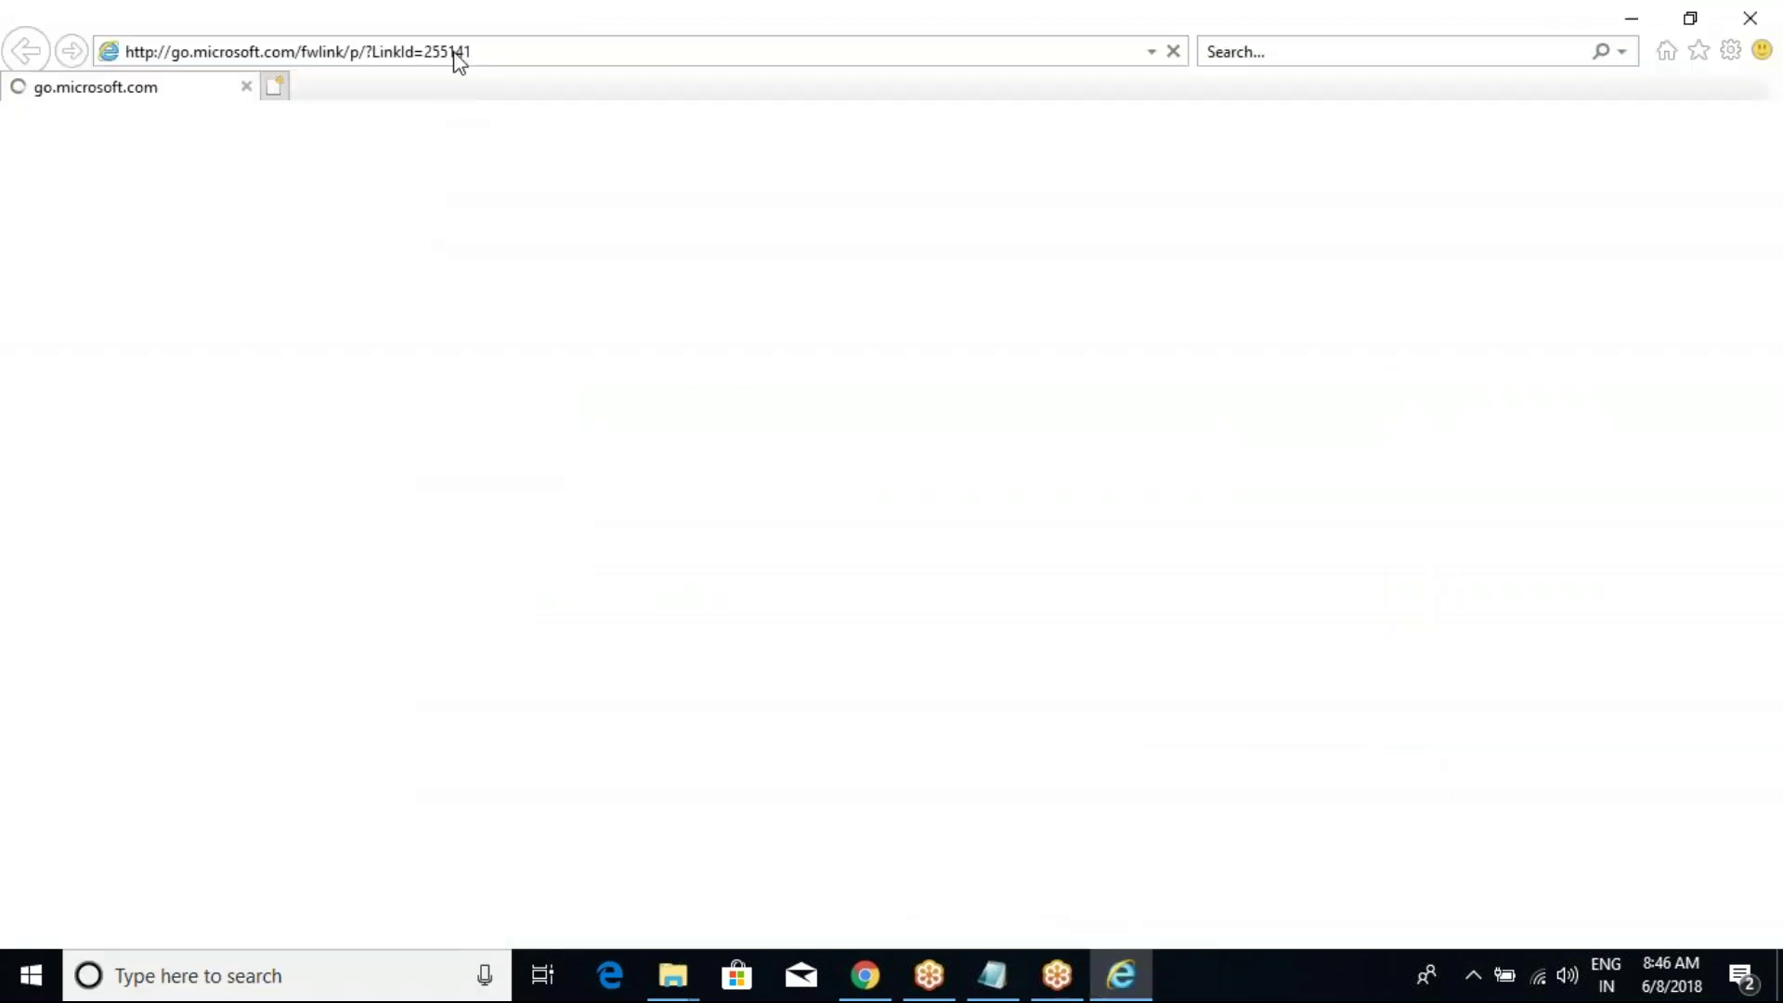
Step: Load the copied public report link in Internet Explorer
key("ctrl+v")
key("Return")
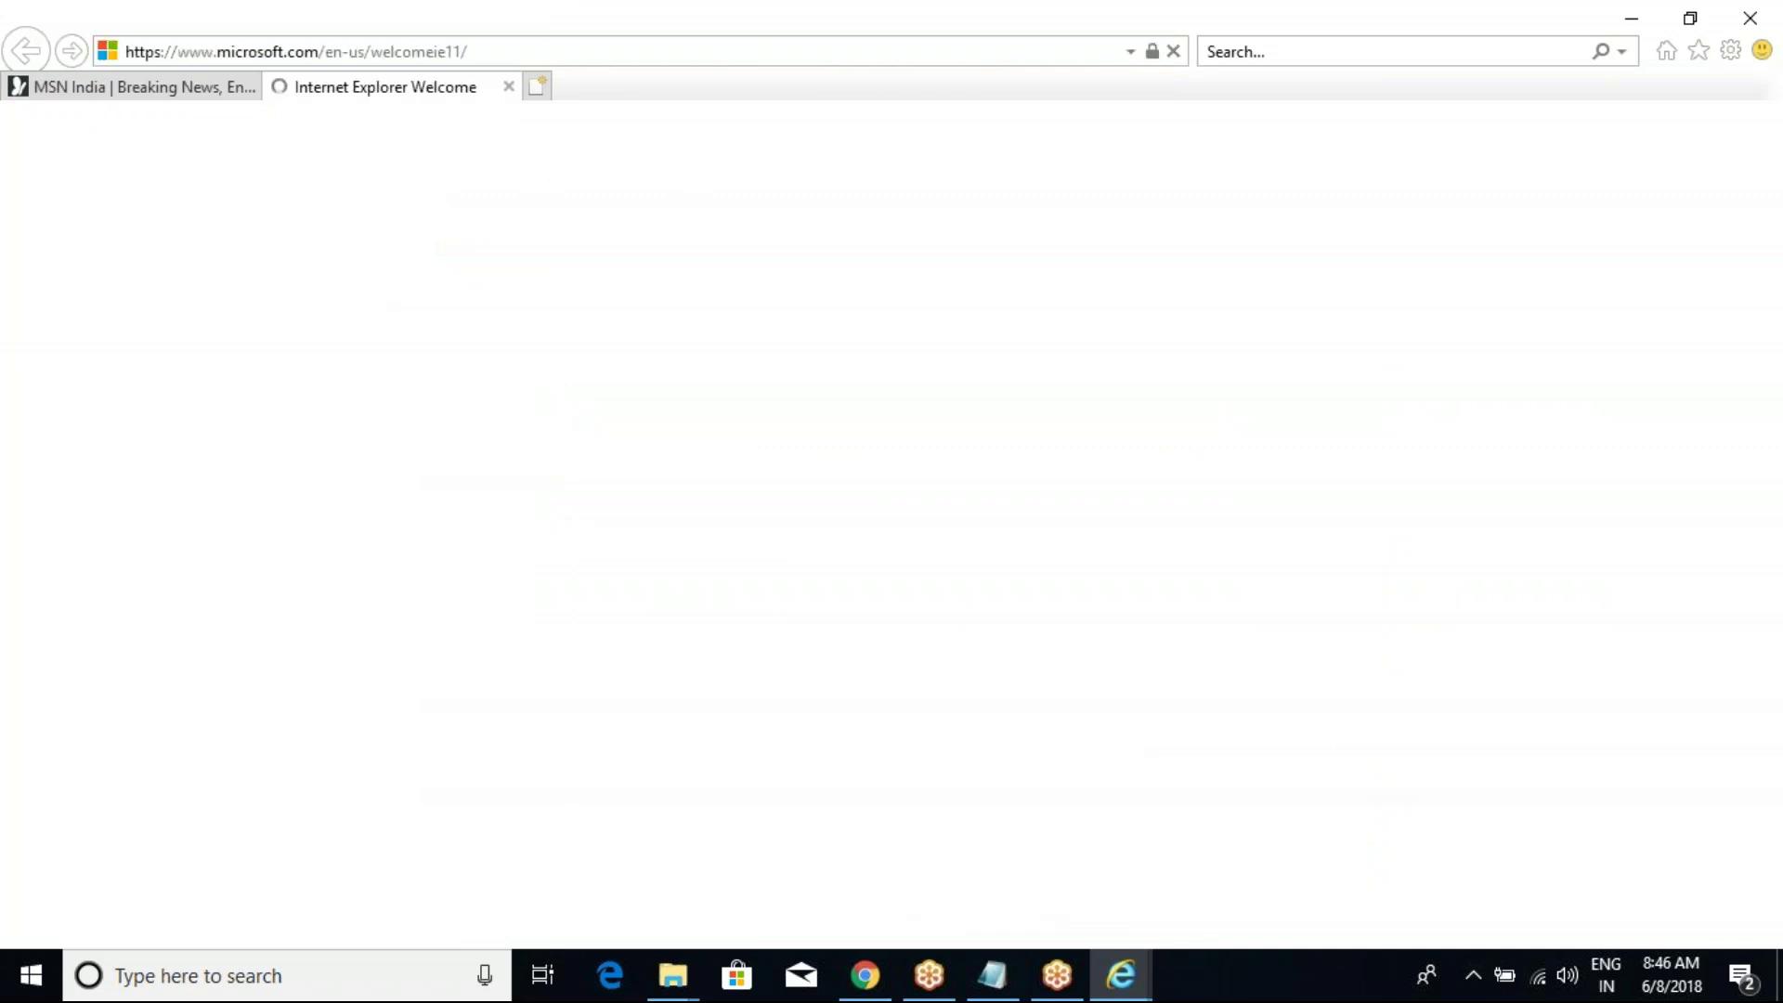
left_click(430, 53)
key("ctrl+v")
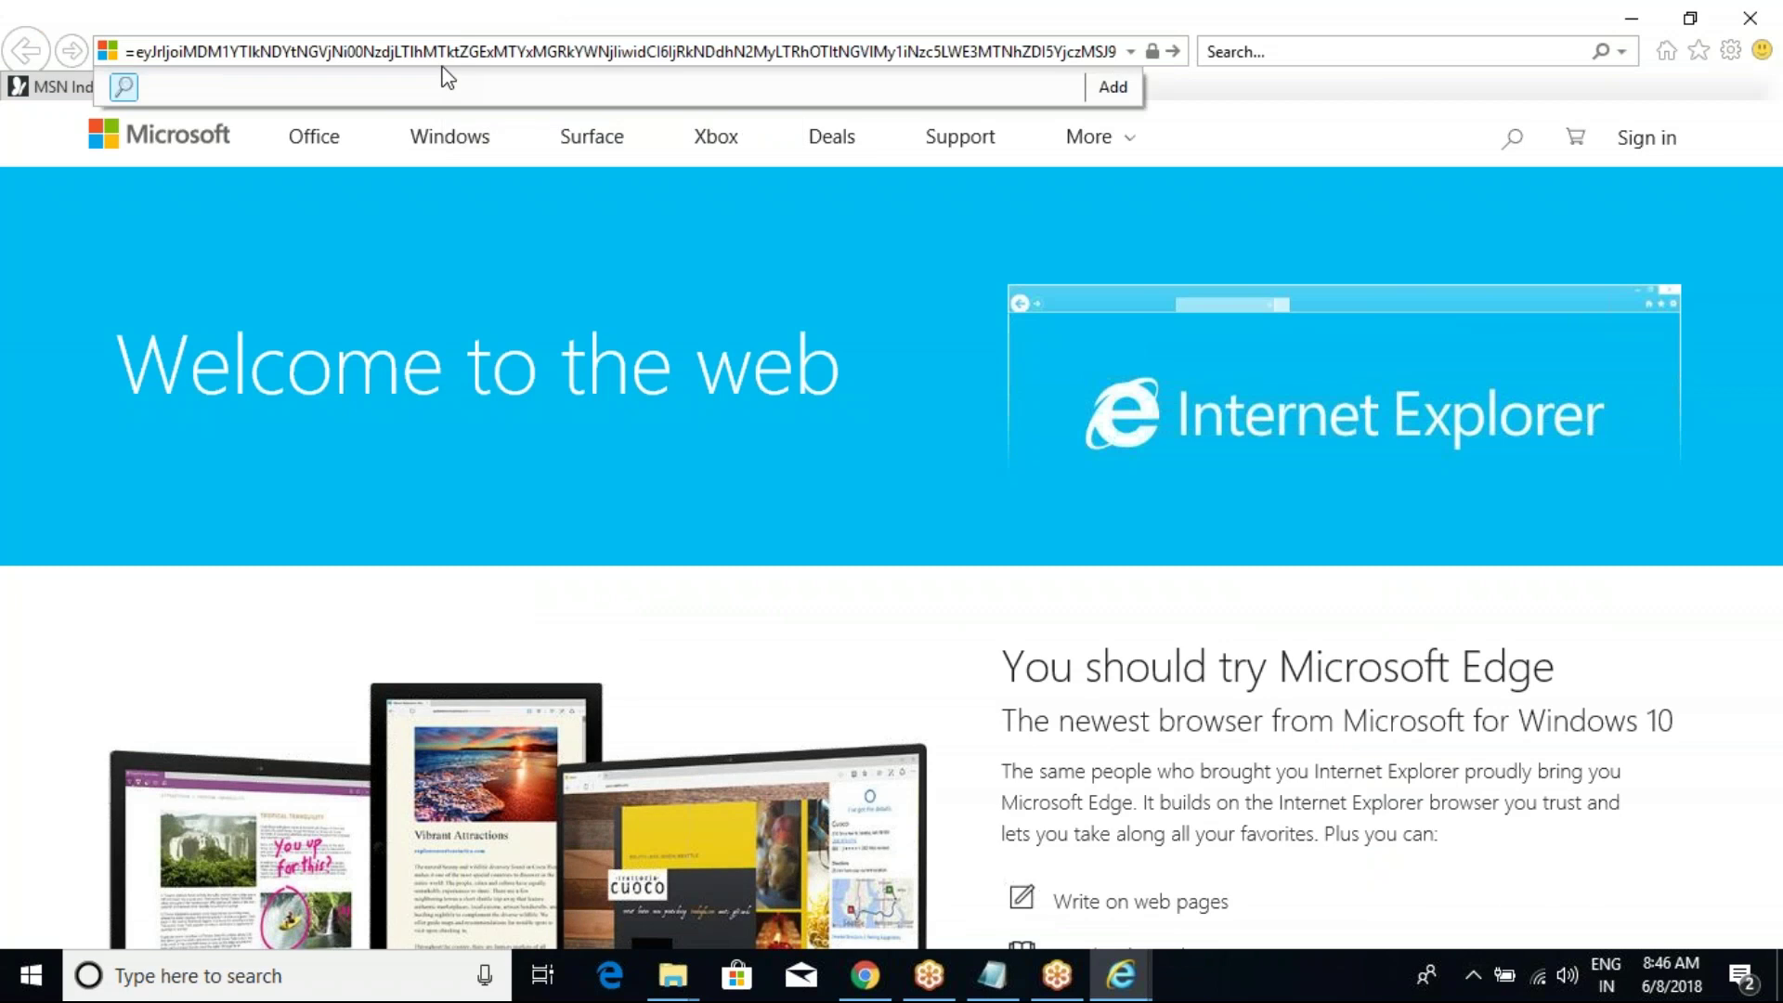
key("Return")
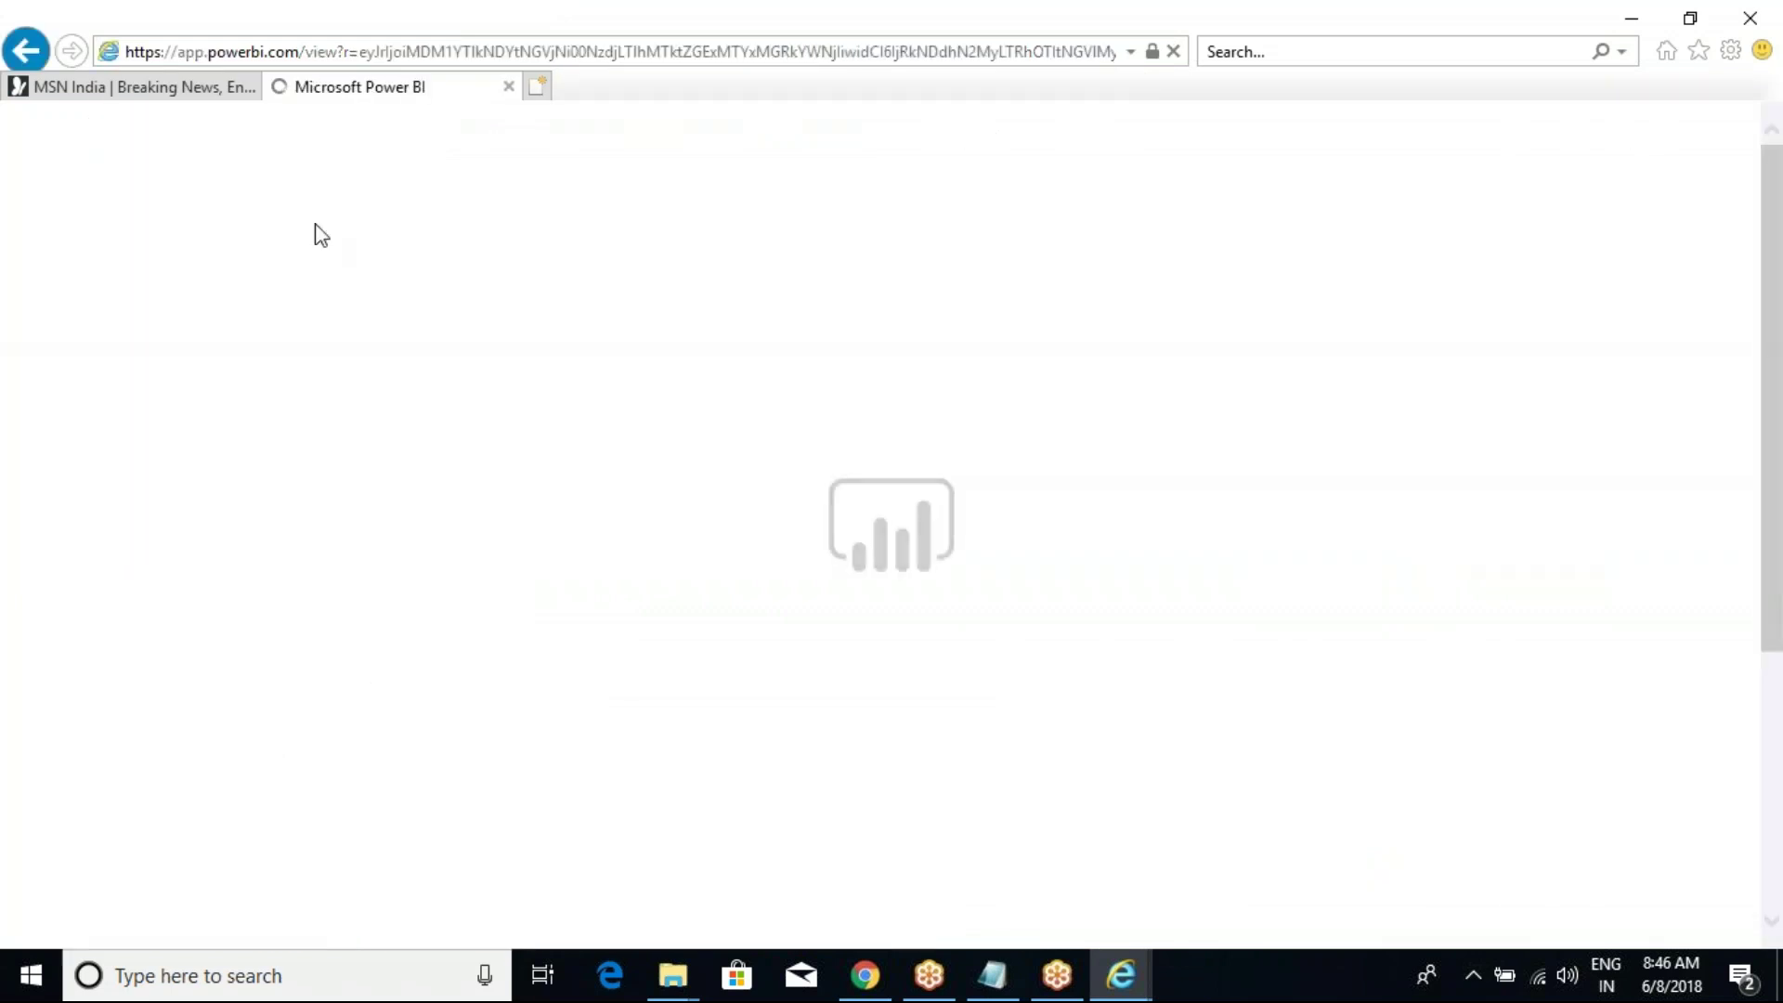
Step: Close the MSN India tab and go back to page 4 of the published report
left_click(232, 93)
left_click(247, 85)
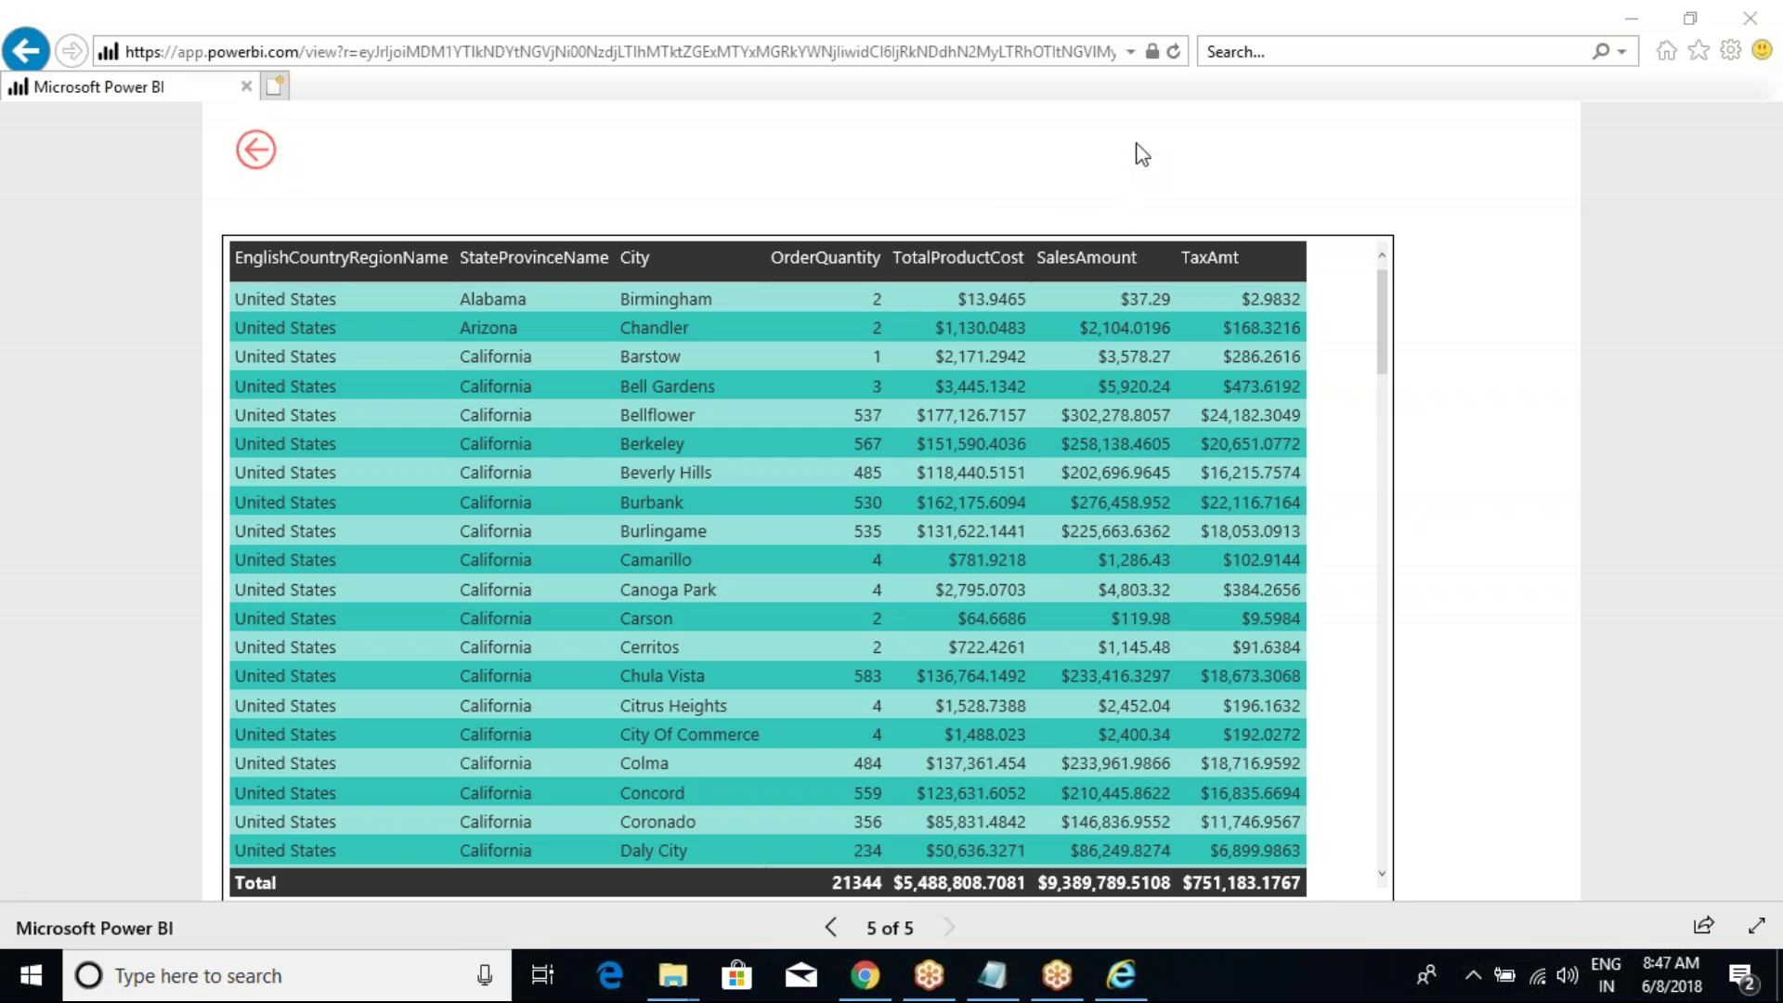
left_click(831, 928)
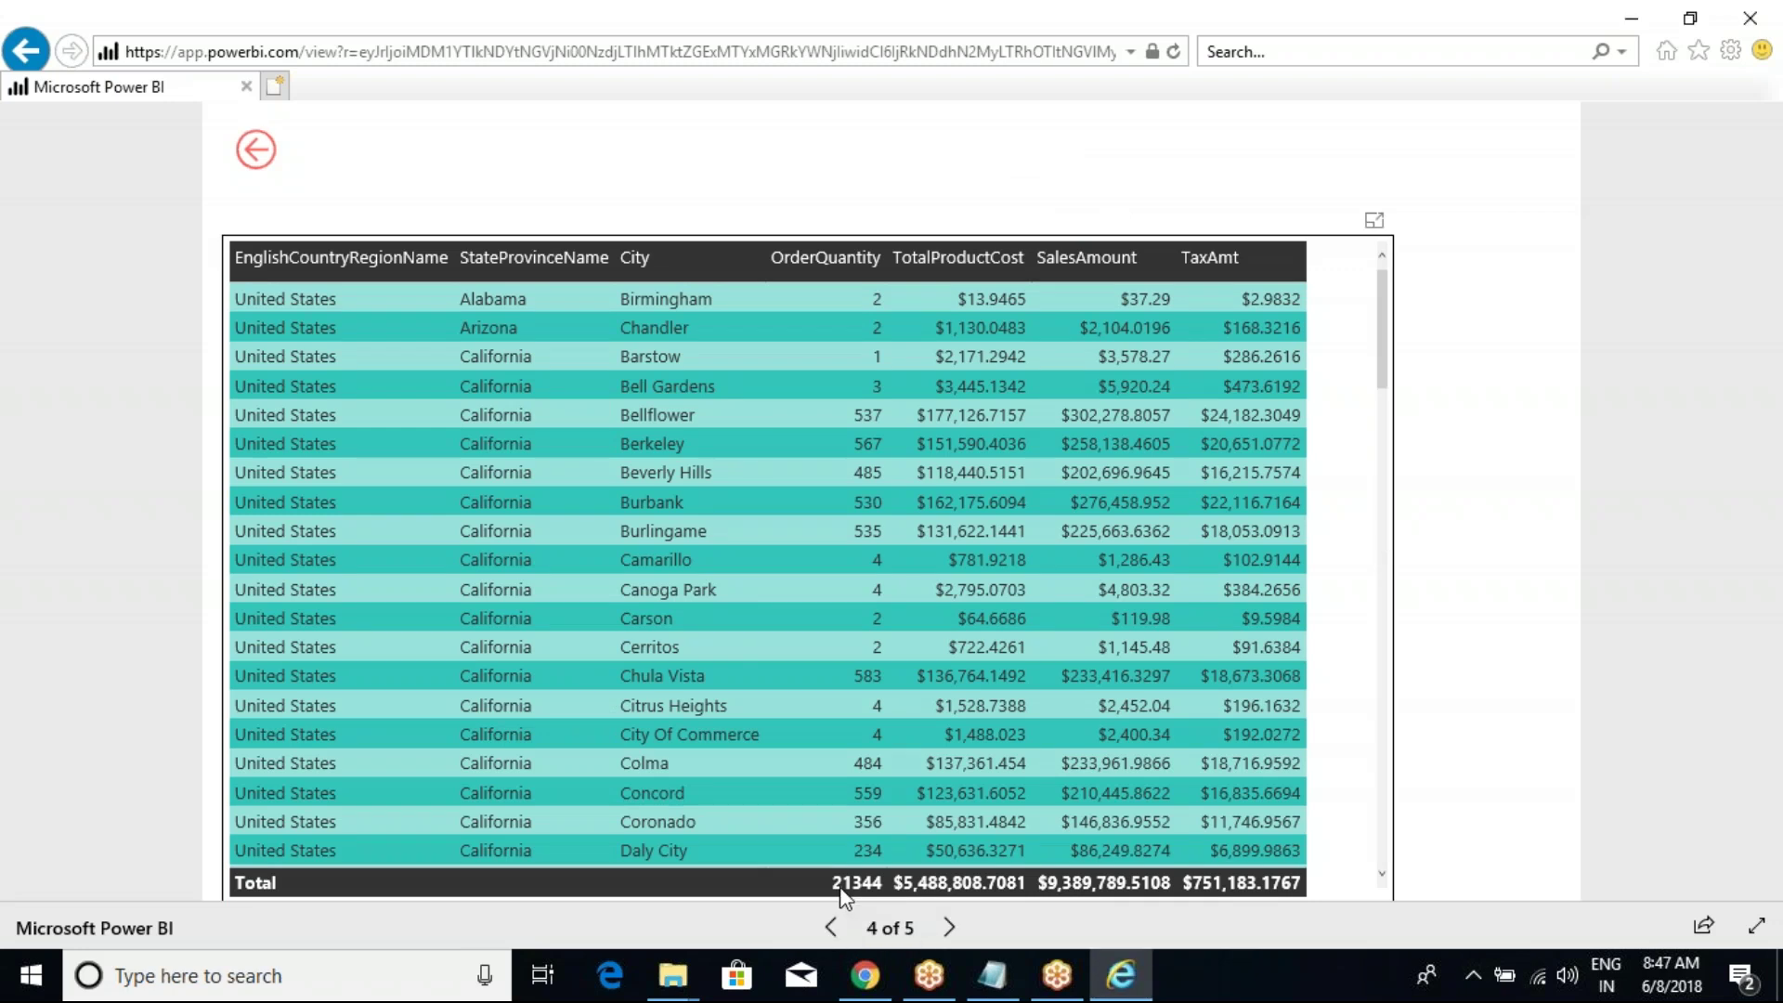
Step: Page back through the published report to its first page with the column and pie charts
left_click(832, 932)
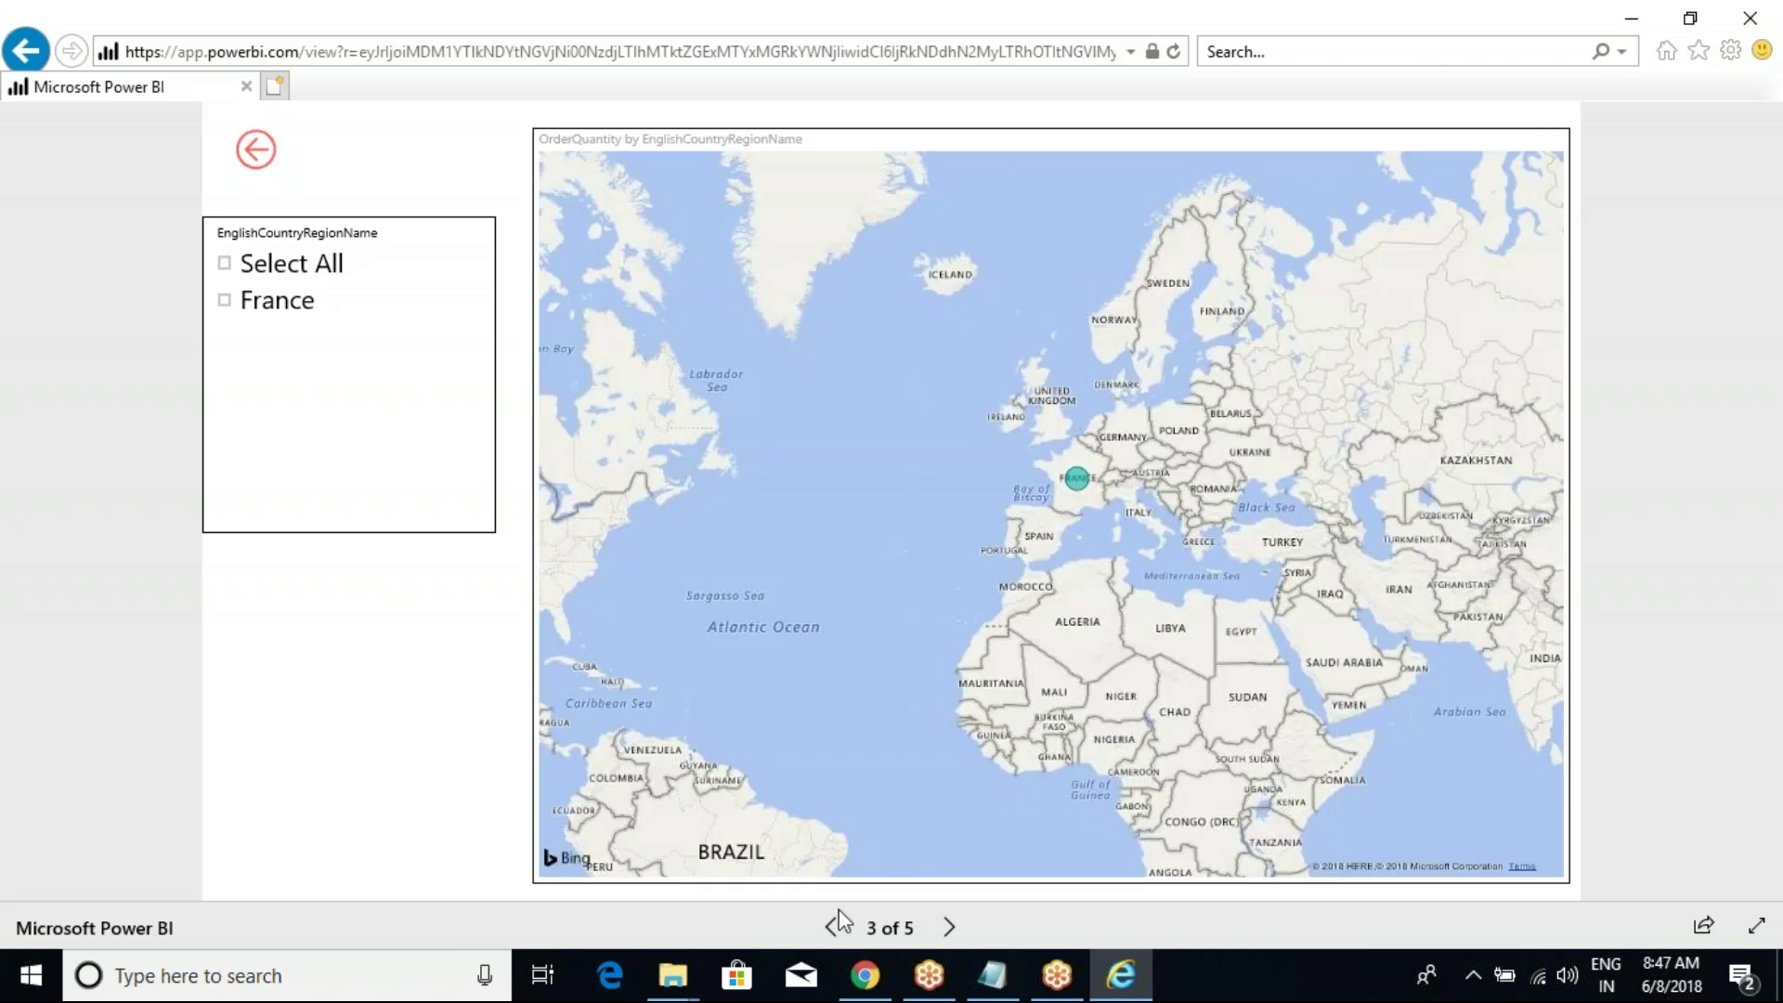
left_click(826, 929)
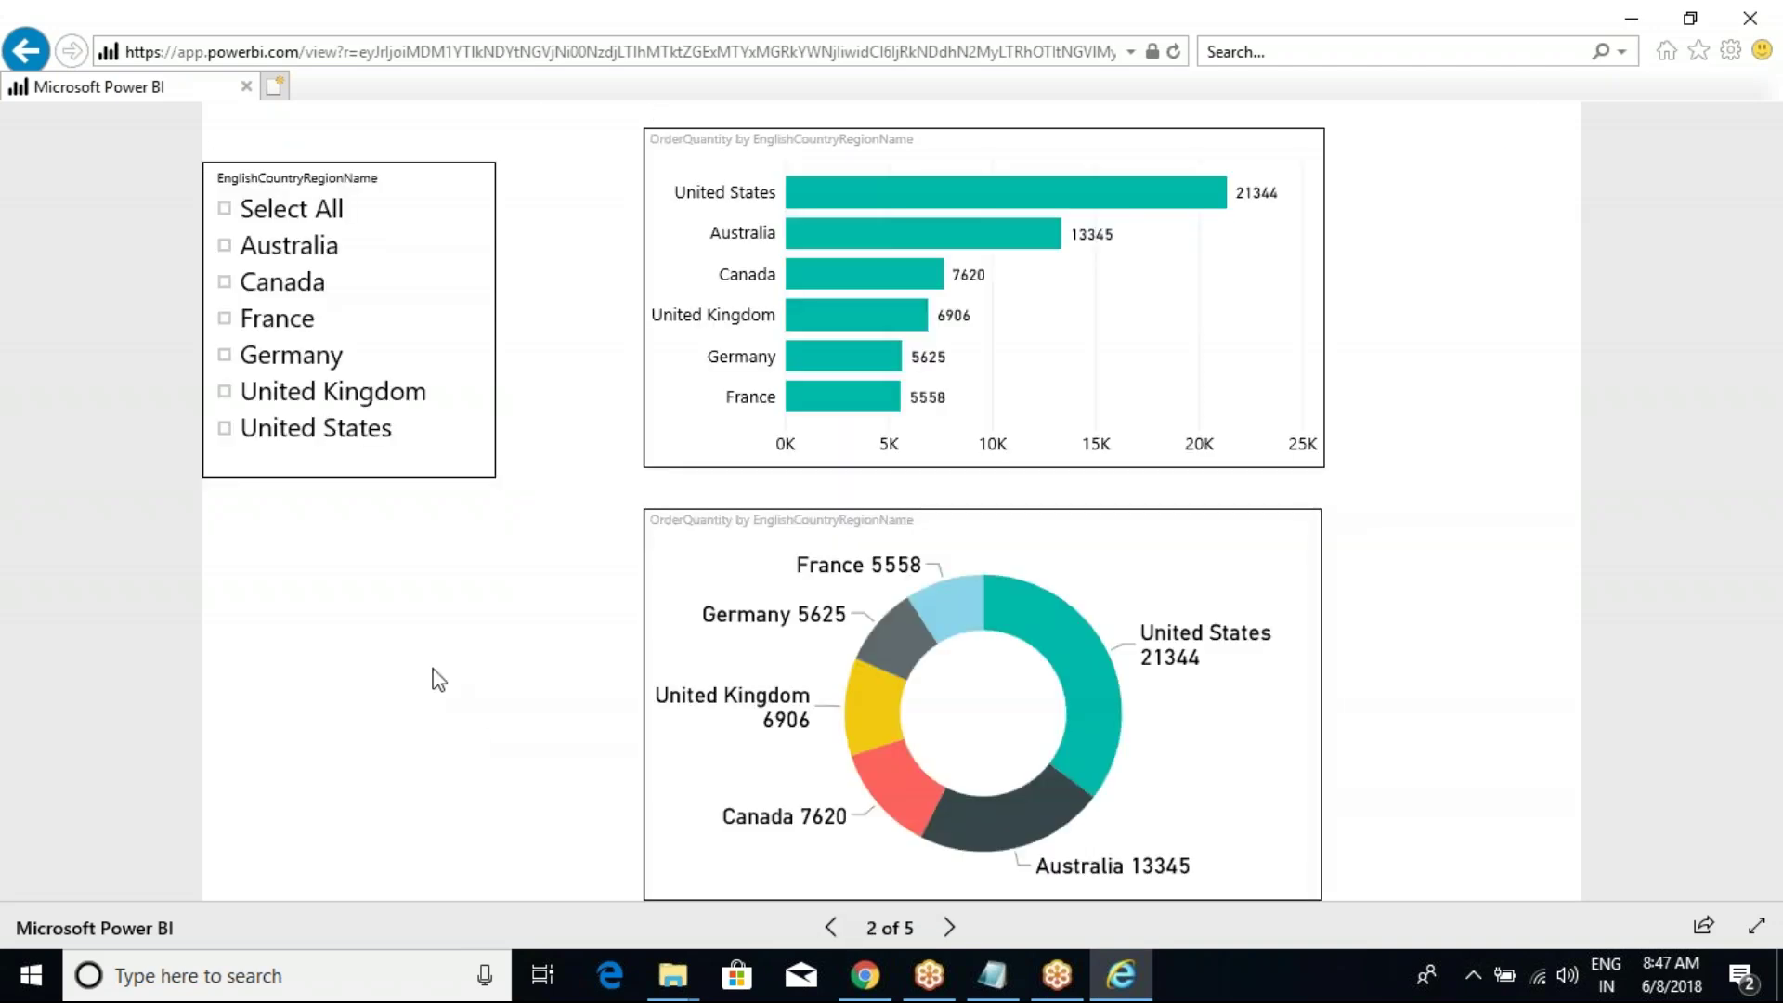
left_click(830, 927)
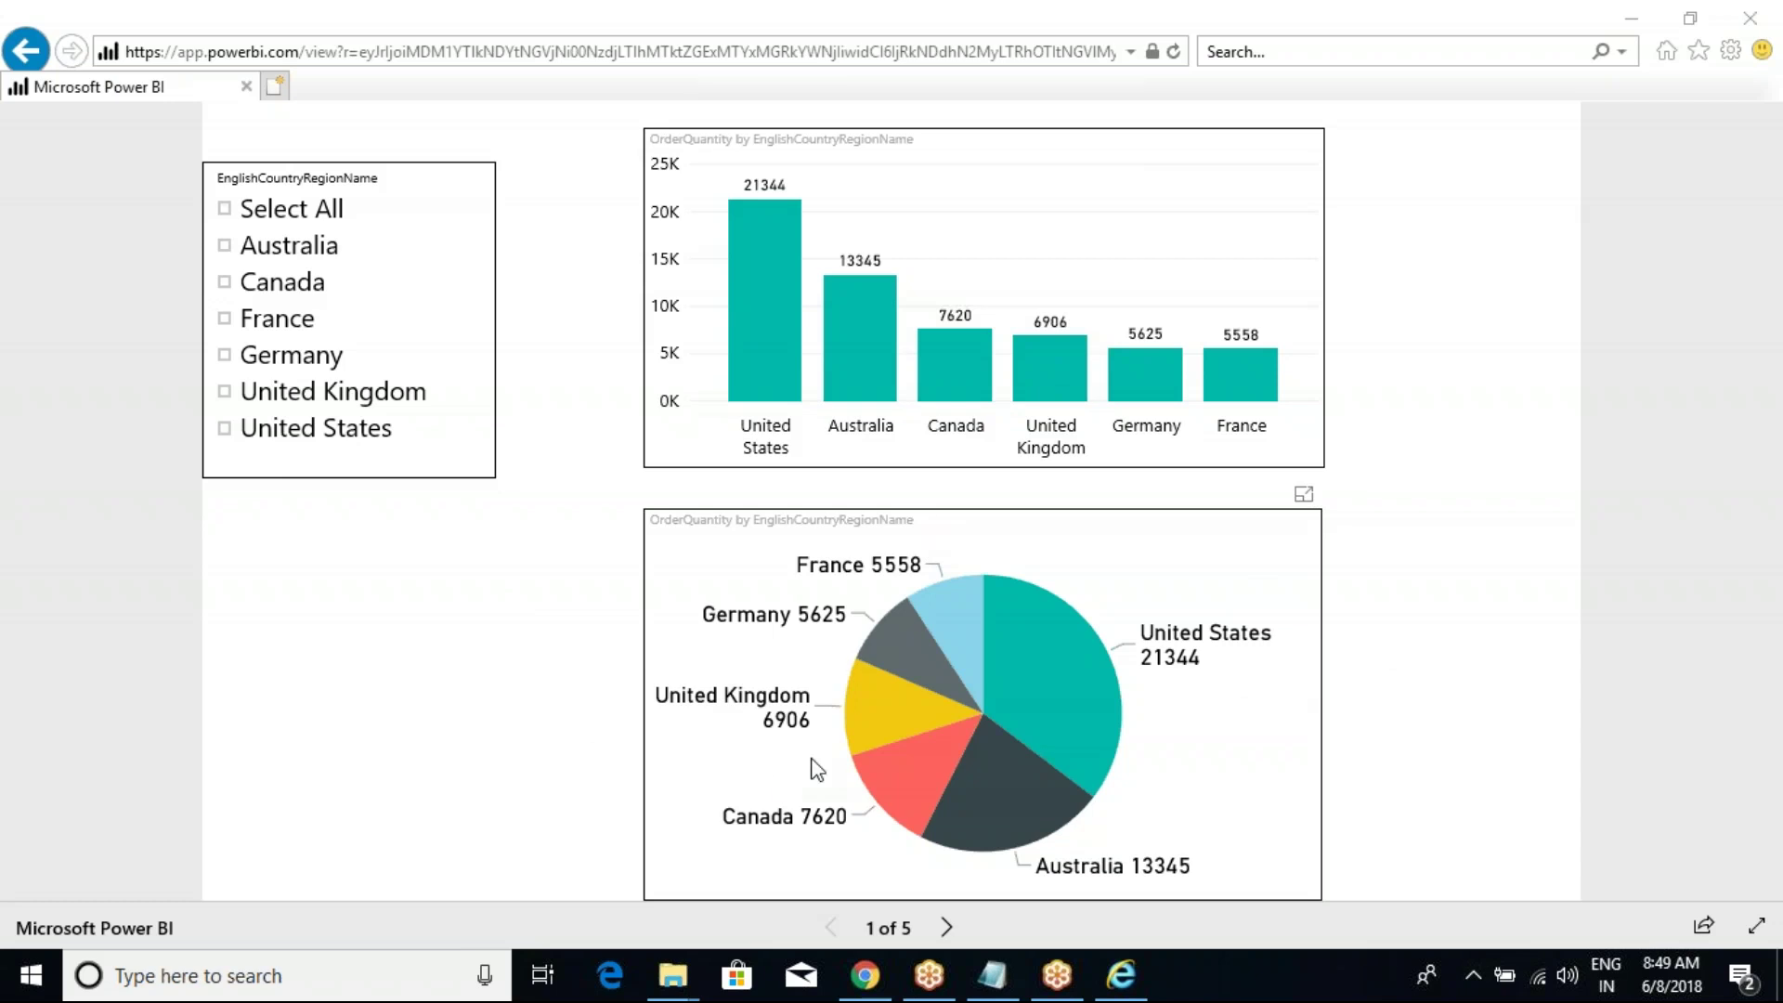
Step: Box the first three columns of the chart with the annotation pen, cross out their country labels, and clear the marks
mouse_move(942, 591)
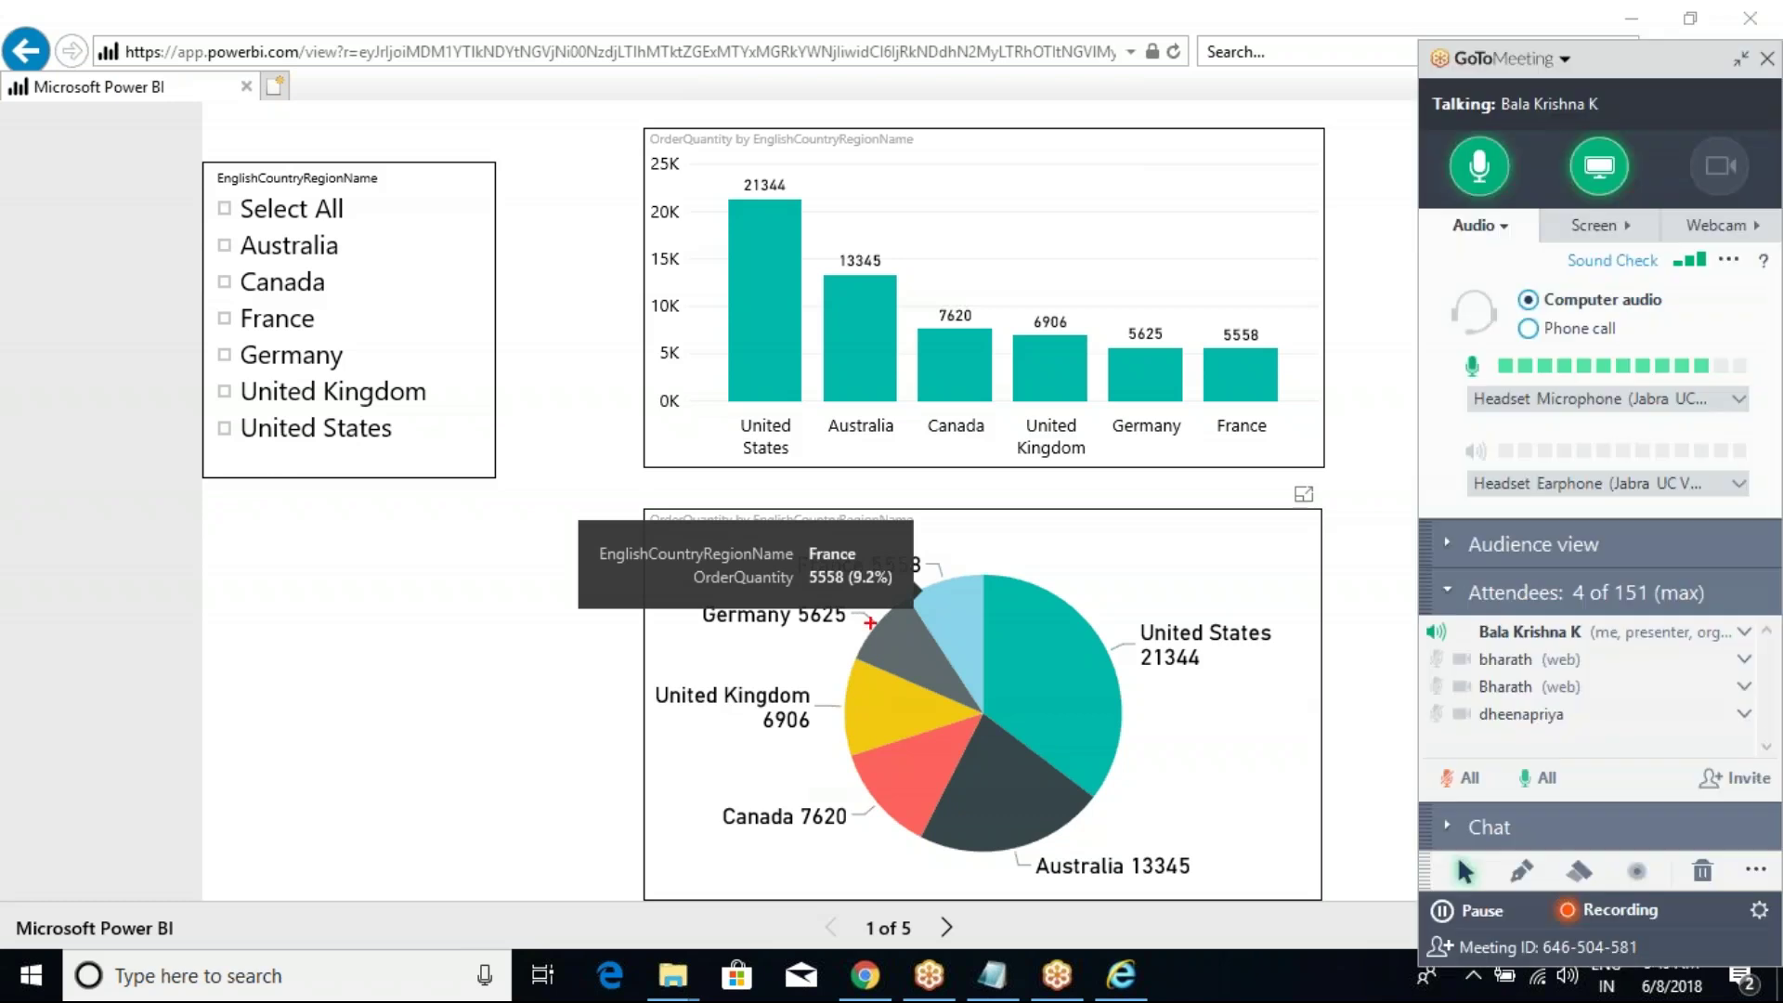
left_click_drag(710, 186, 994, 474)
left_click_drag(764, 408, 740, 437)
left_click_drag(724, 403, 782, 437)
mouse_move(868, 405)
left_mouse_down()
mouse_move(823, 448)
mouse_move(935, 443)
left_mouse_up()
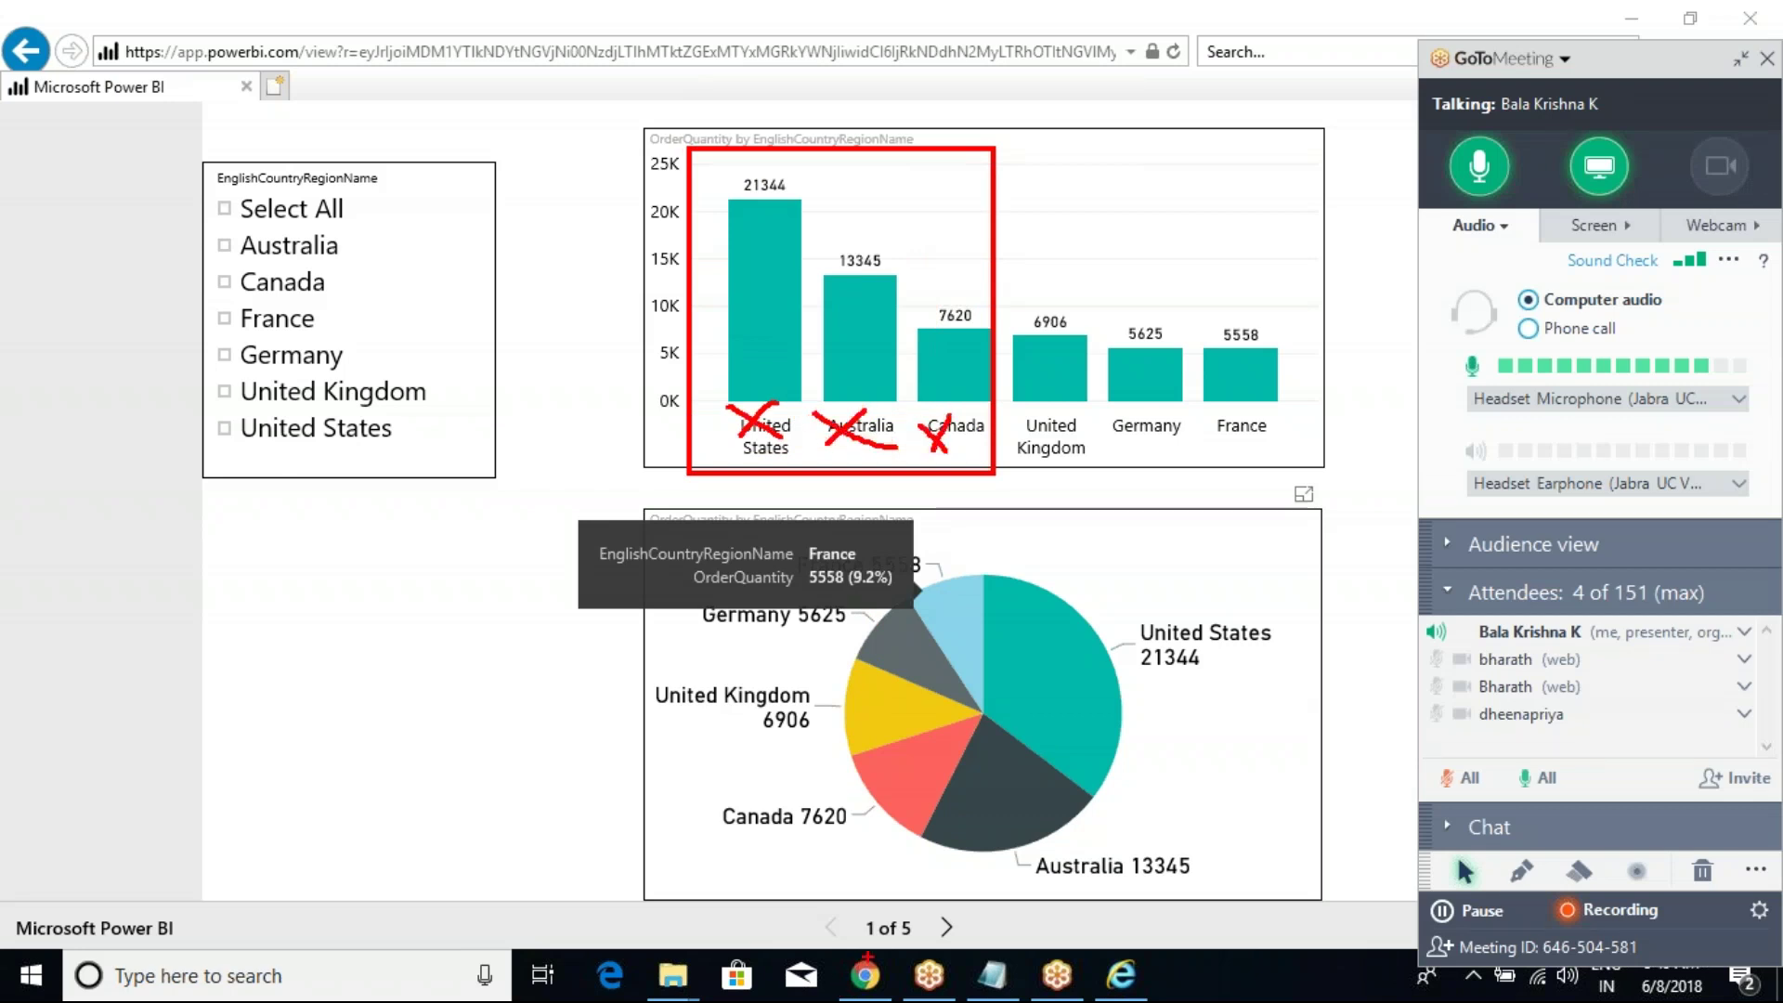
key("Escape")
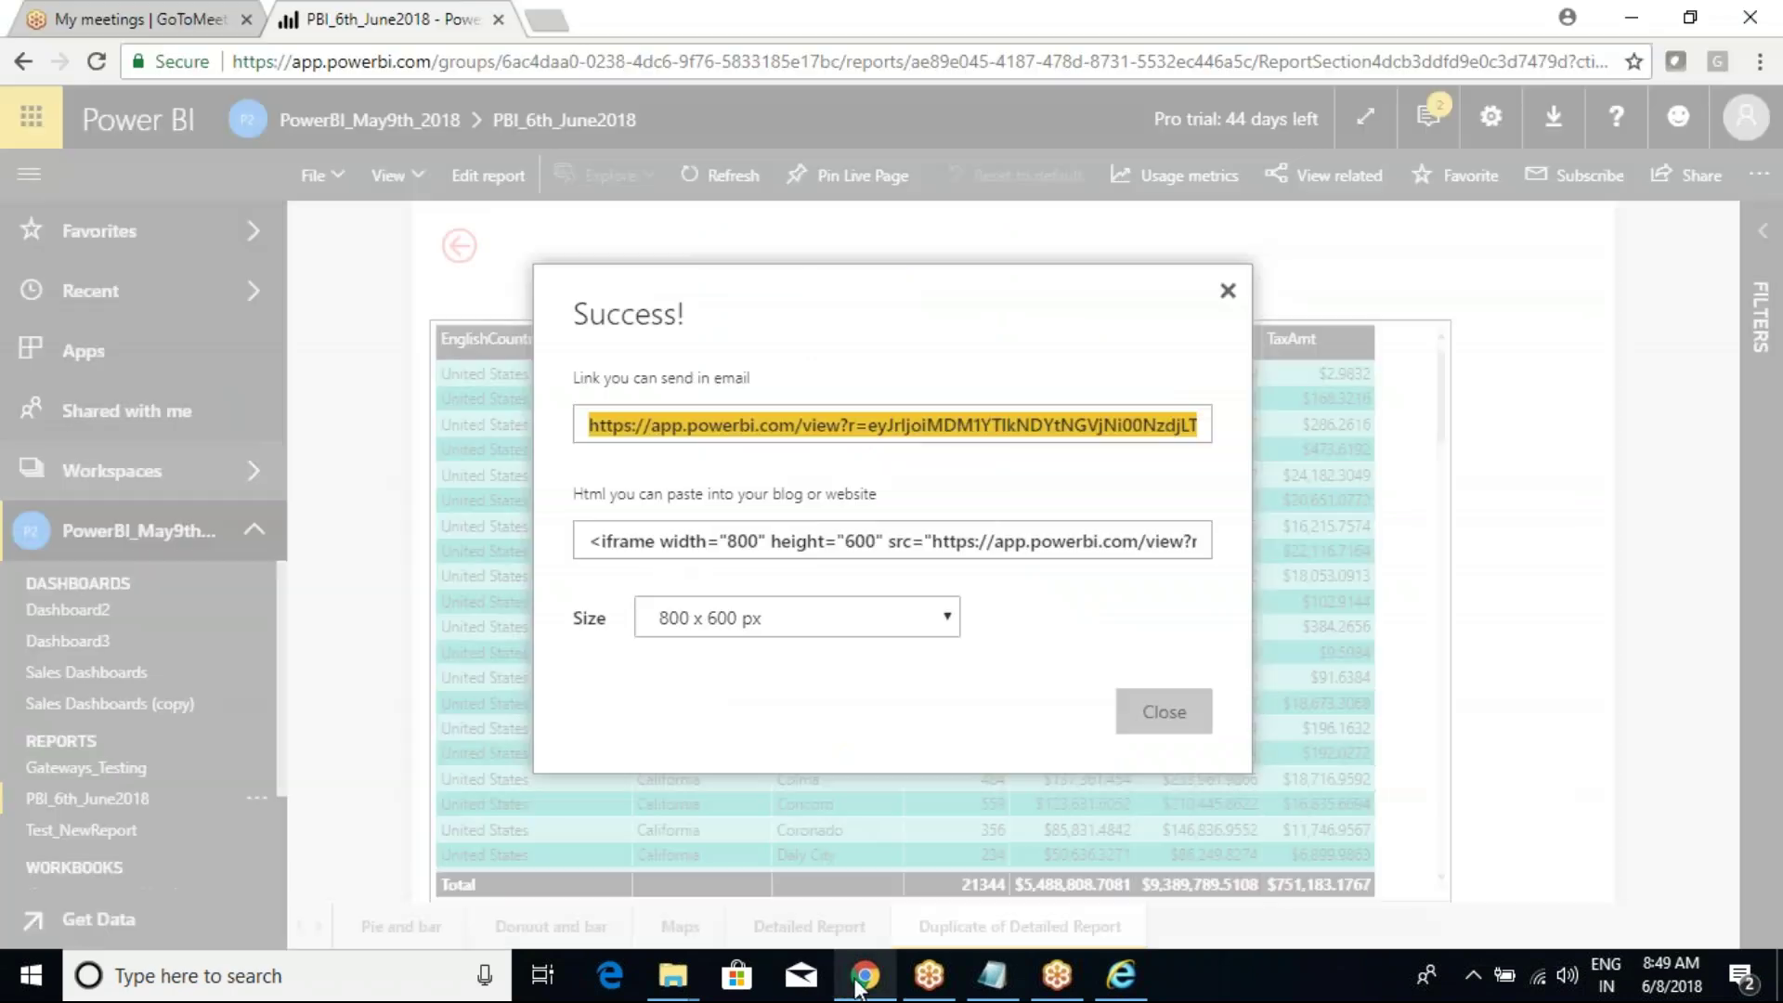
Step: Switch to Chrome, dismiss the publishing success dialog and show the Pie and bar page of the report
left_click(864, 975)
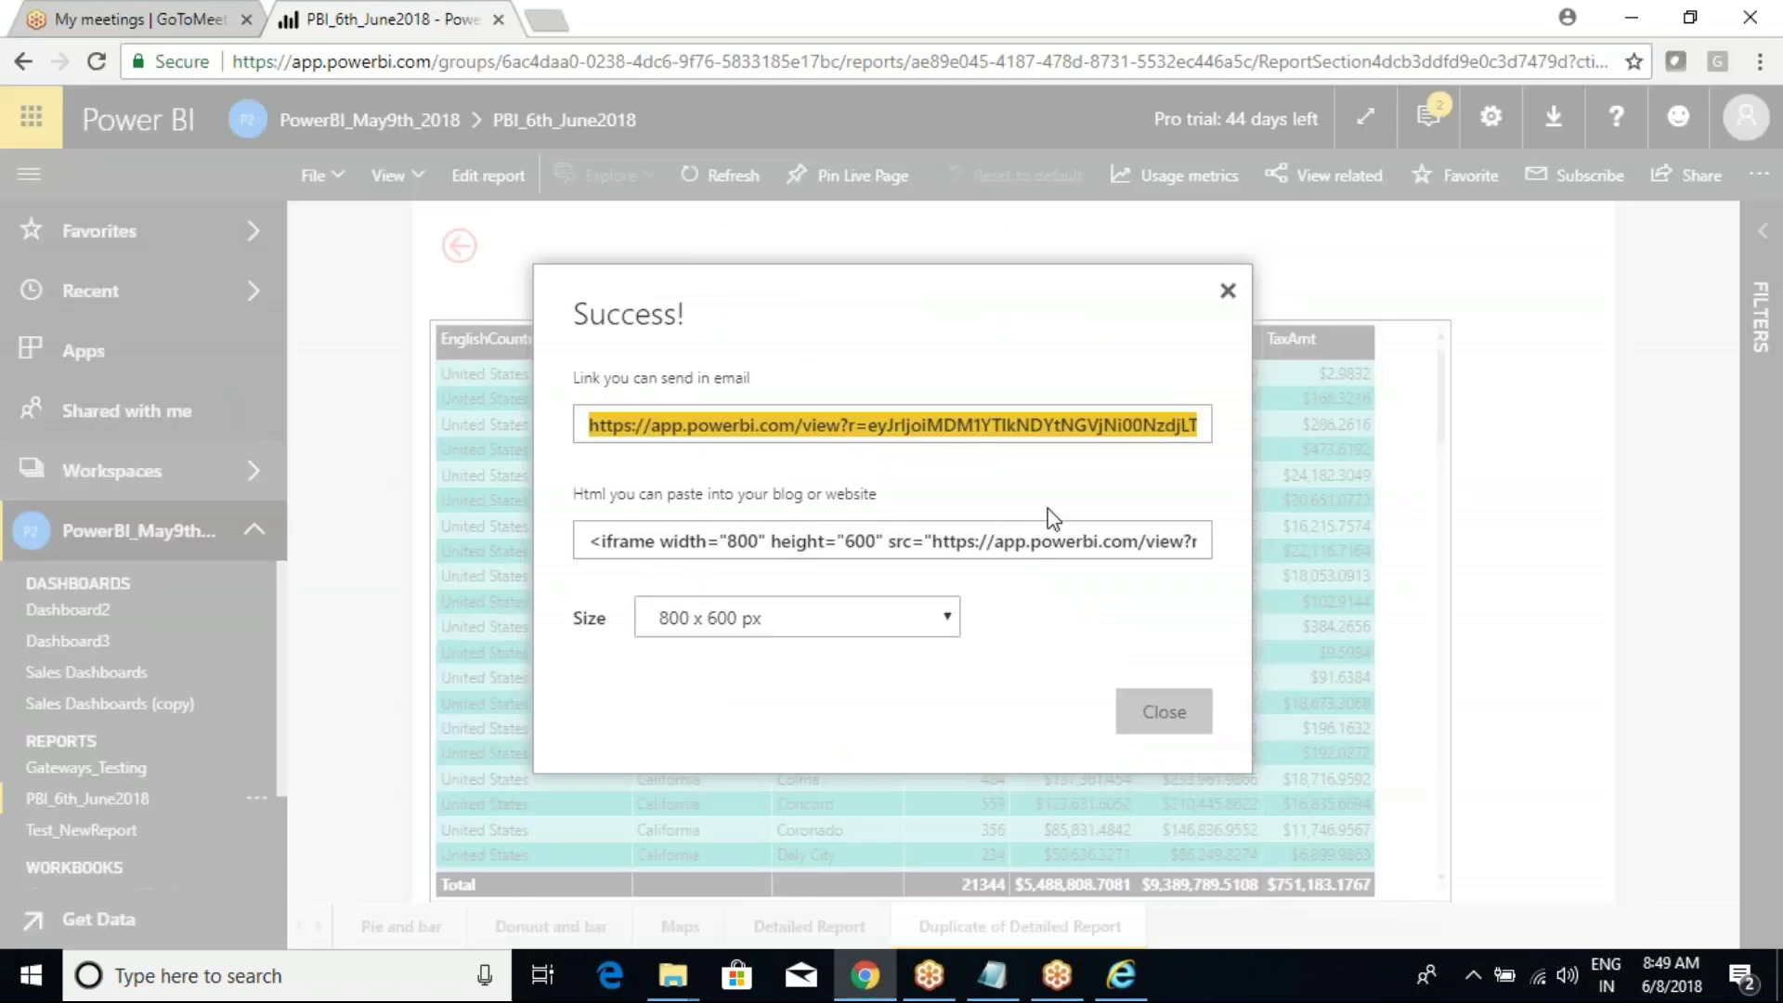
left_click(1227, 292)
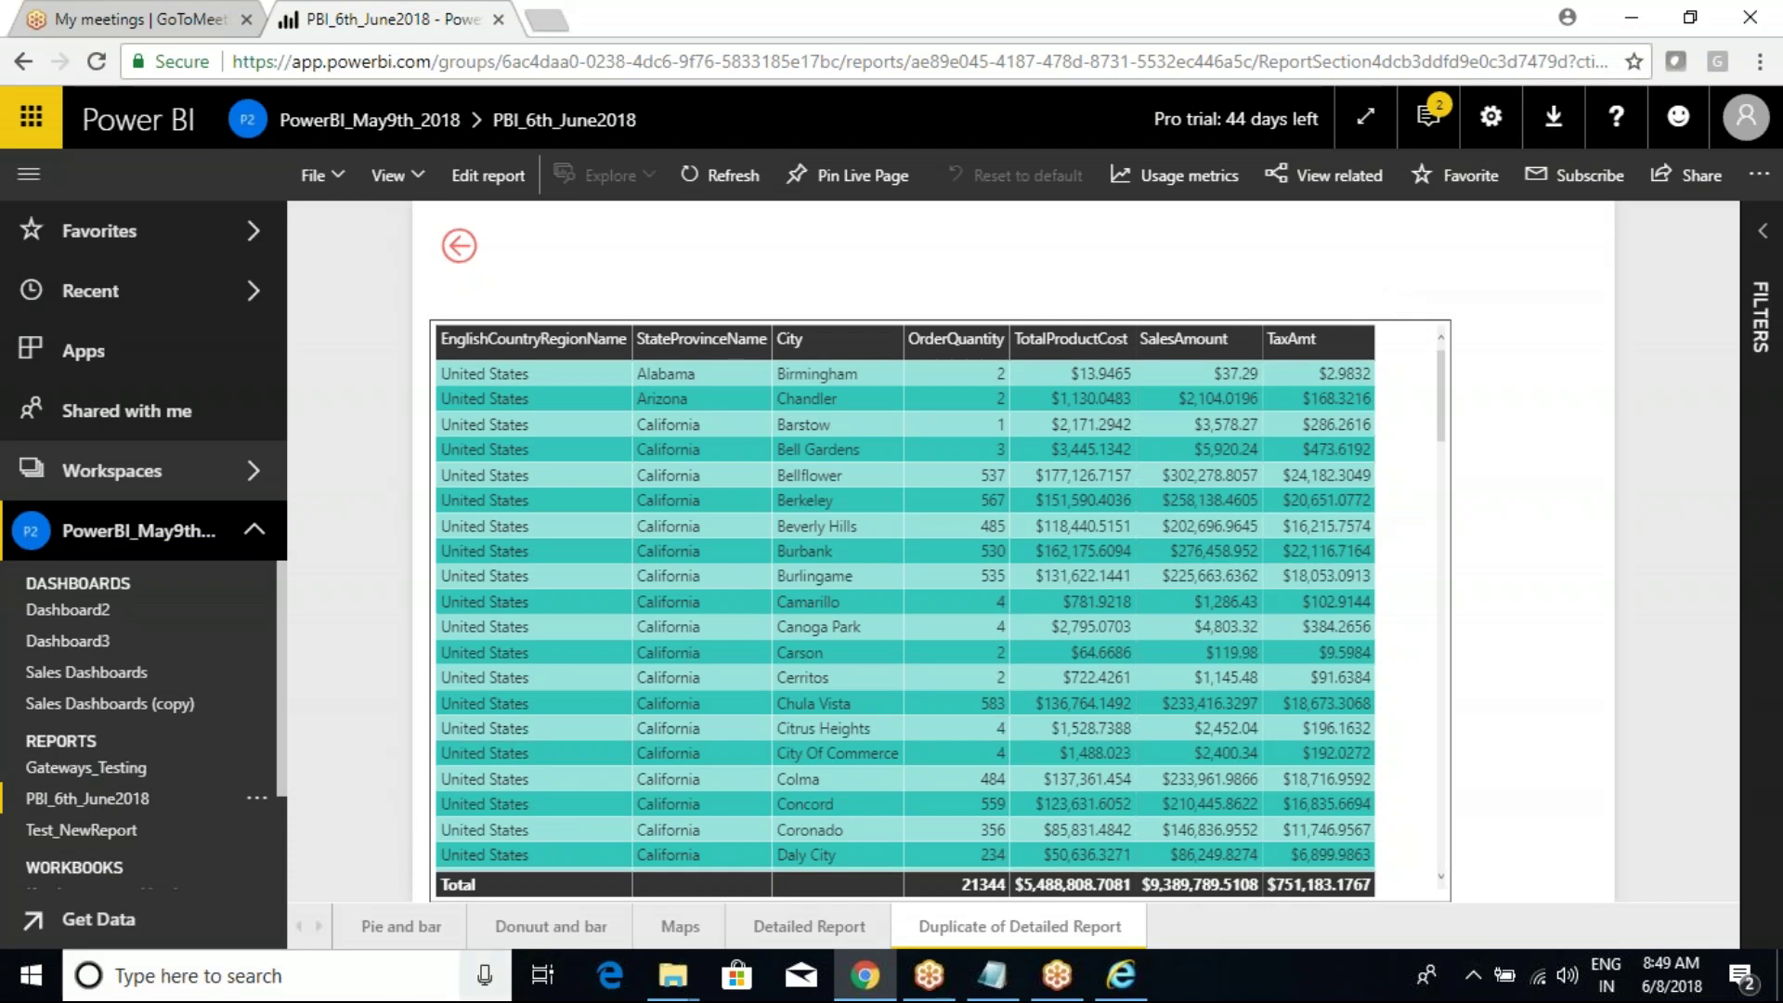
left_click(394, 930)
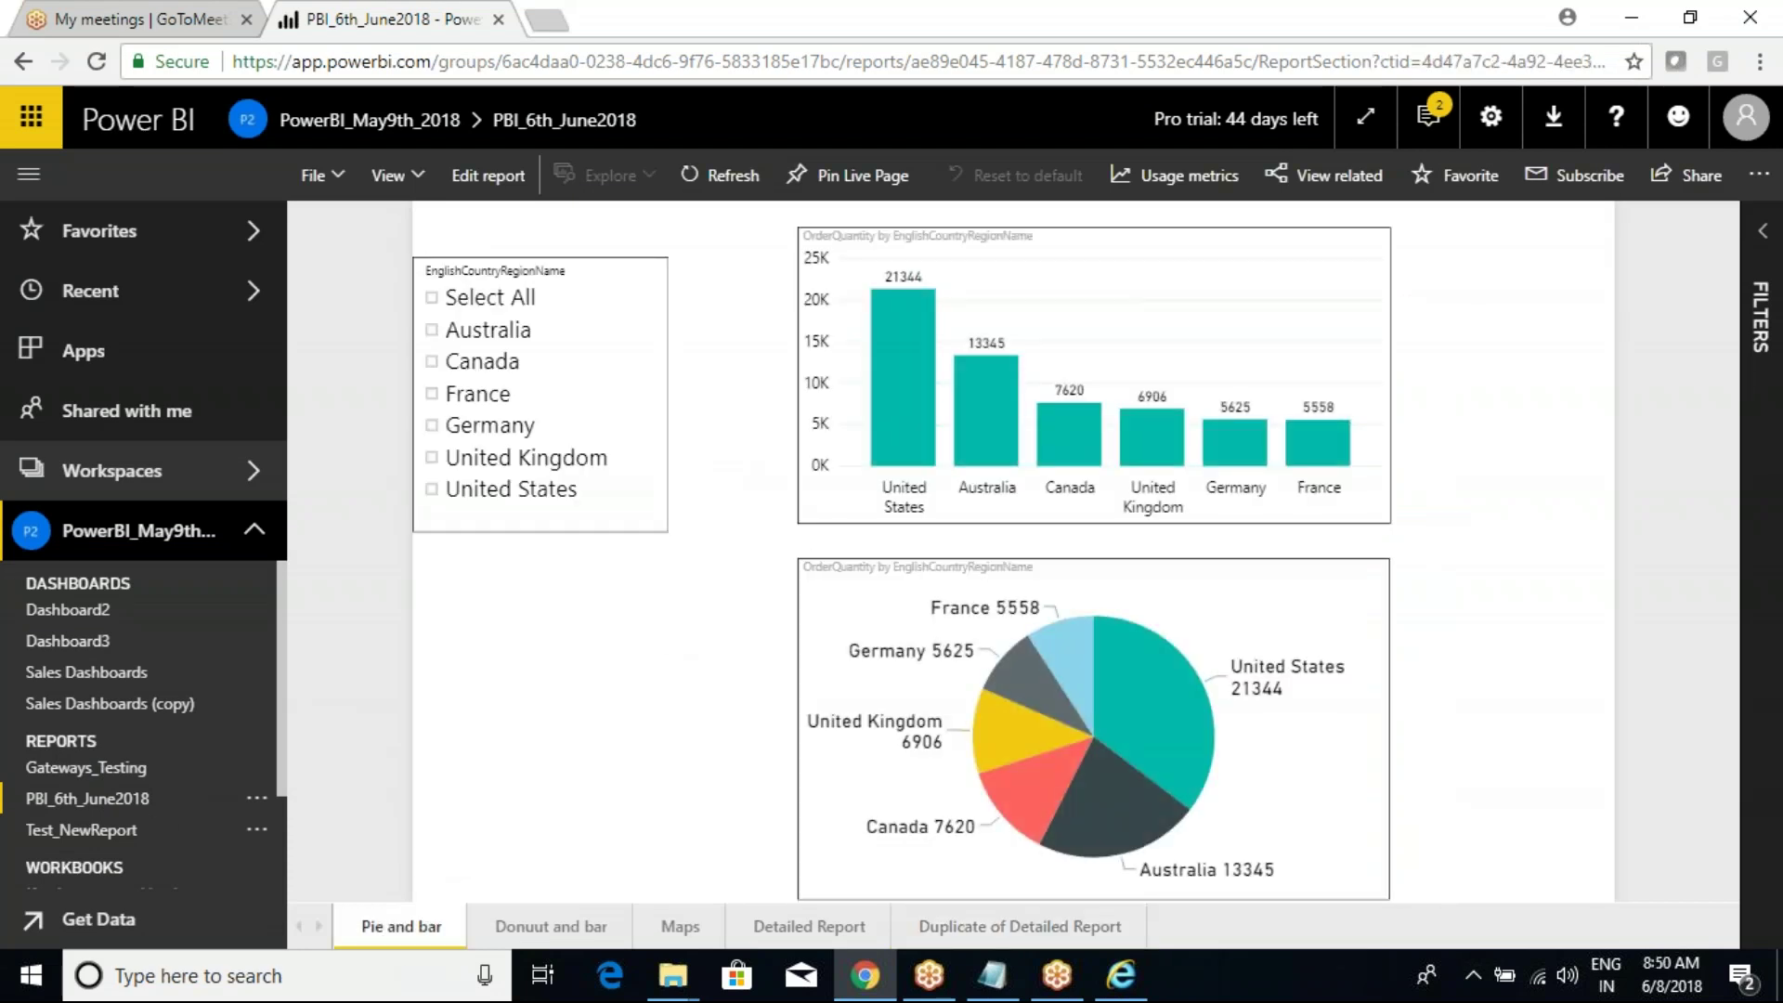
Step: Look at the options available for the PBI_6th_June2018 dataset, including its refresh choices, and close them
scroll(114, 817, "down", 2)
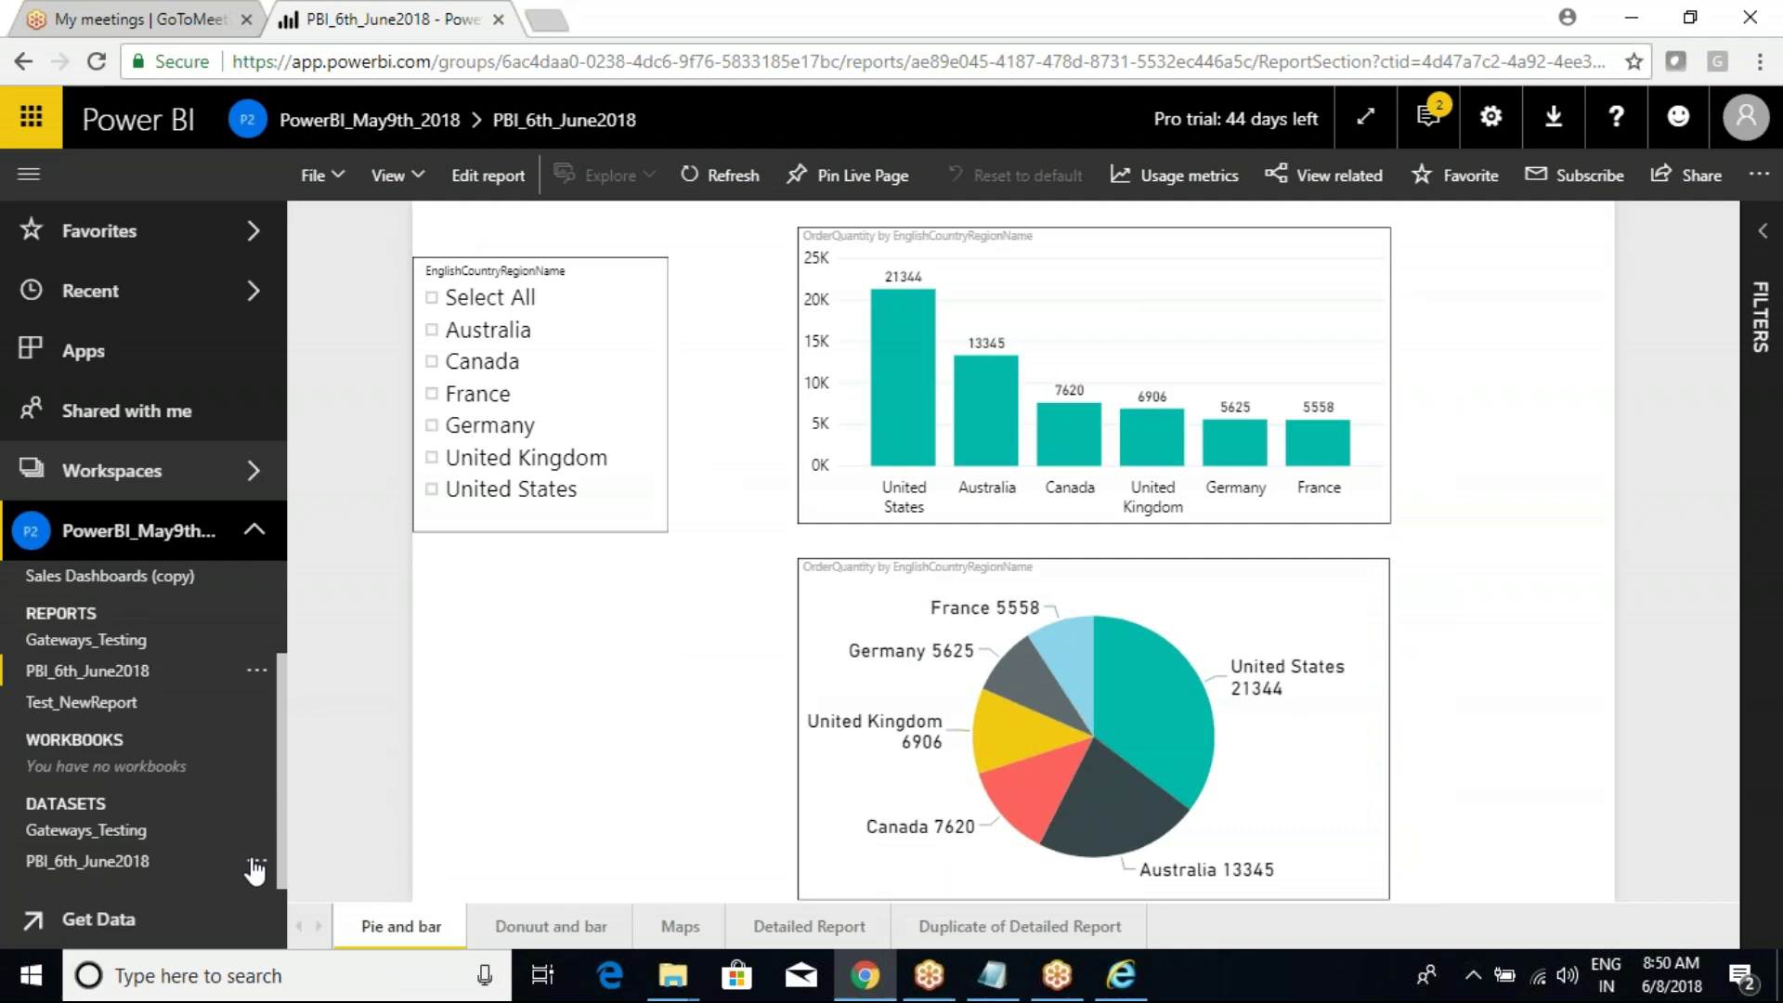
left_click(257, 860)
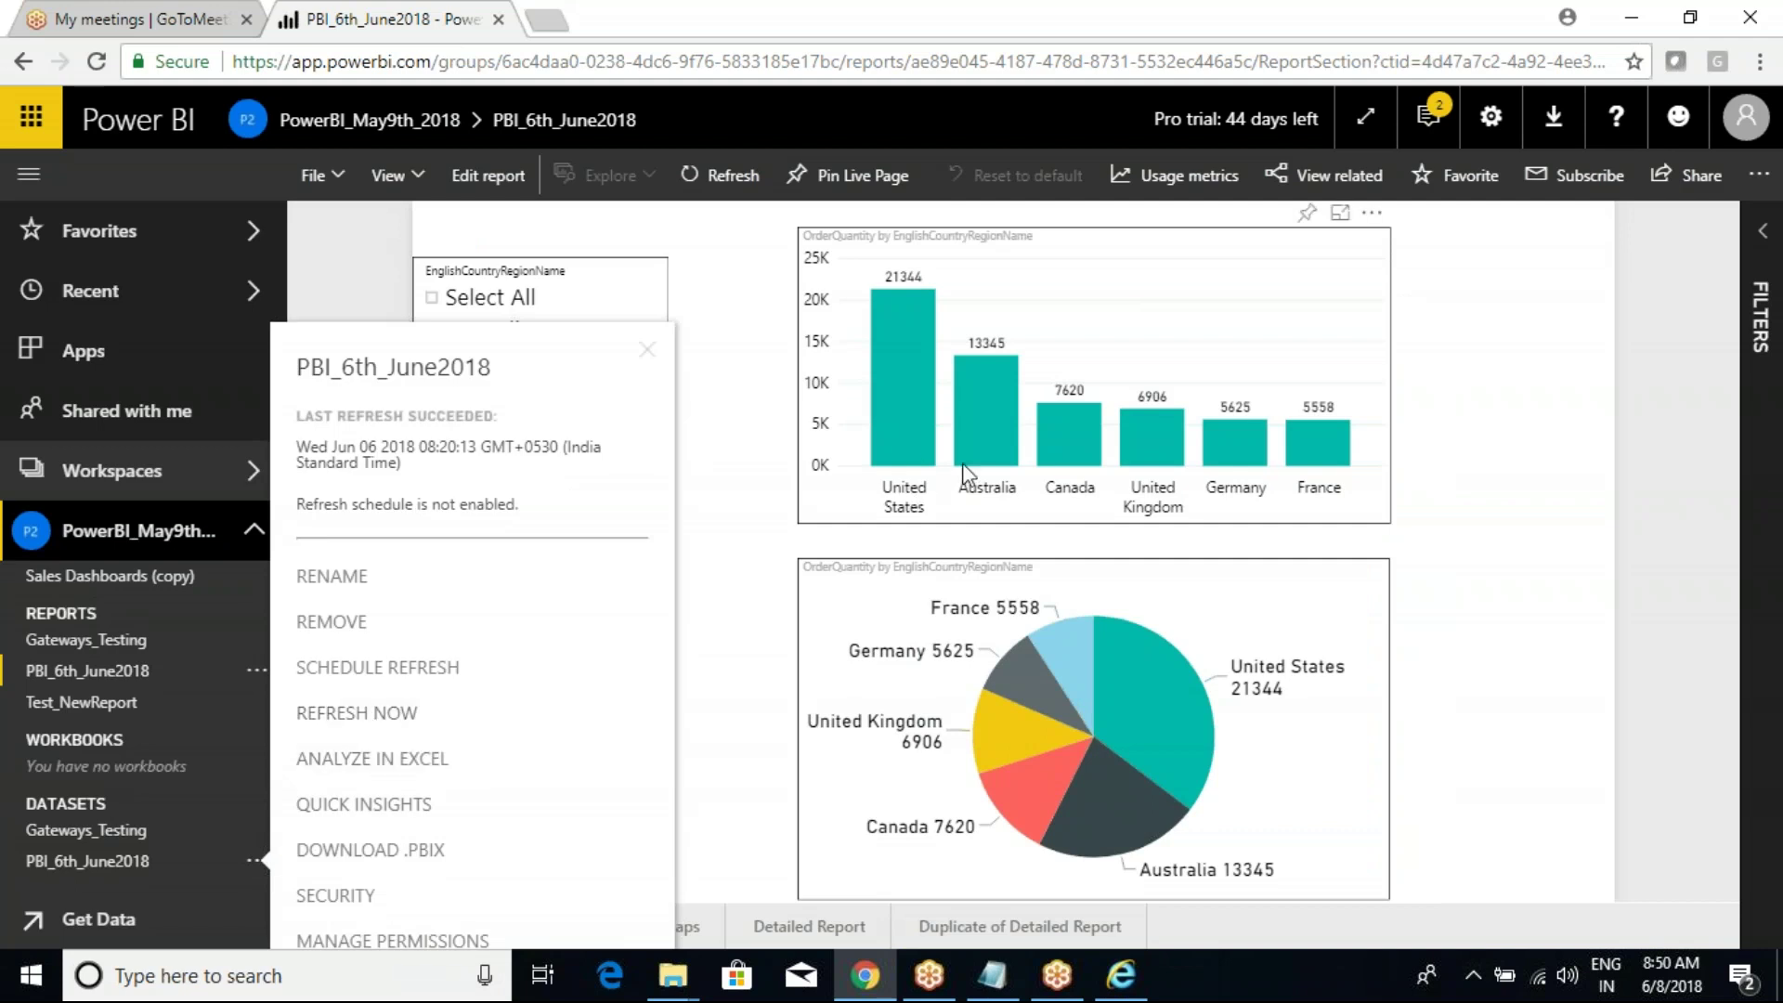
left_click(743, 232)
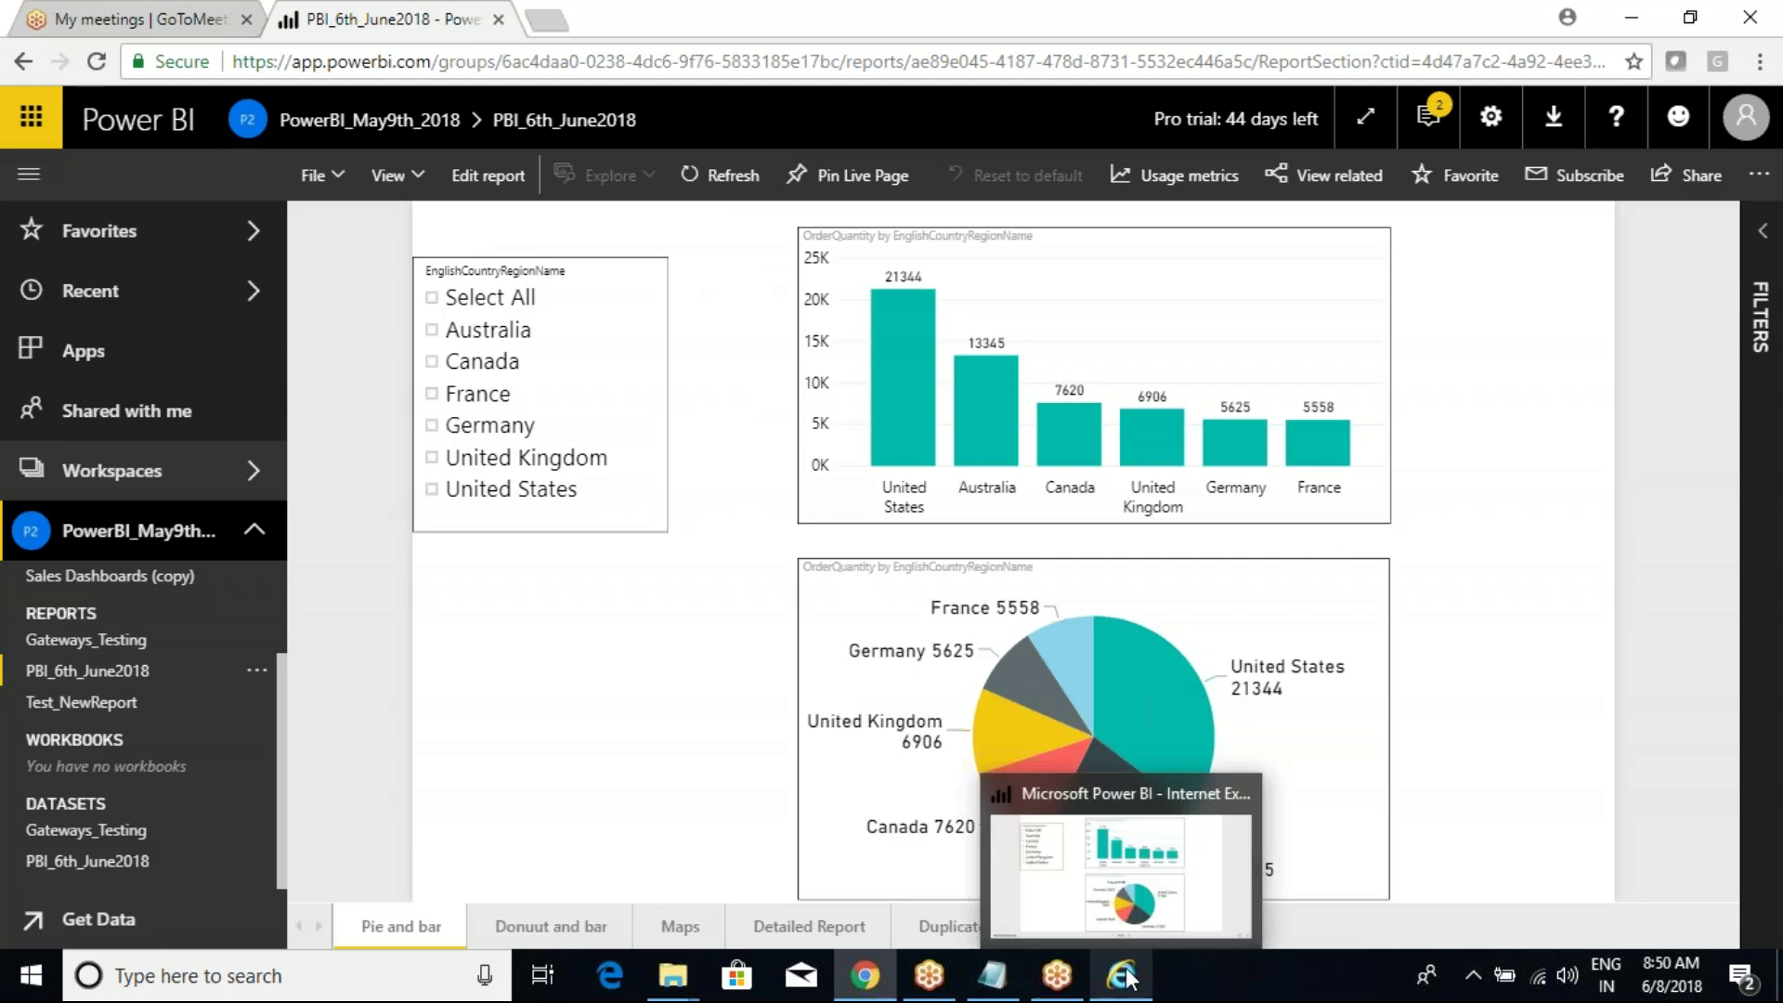
Step: Return to the published report in Internet Explorer and mark the United States, Australia and Canada columns with a box
left_click(1103, 903)
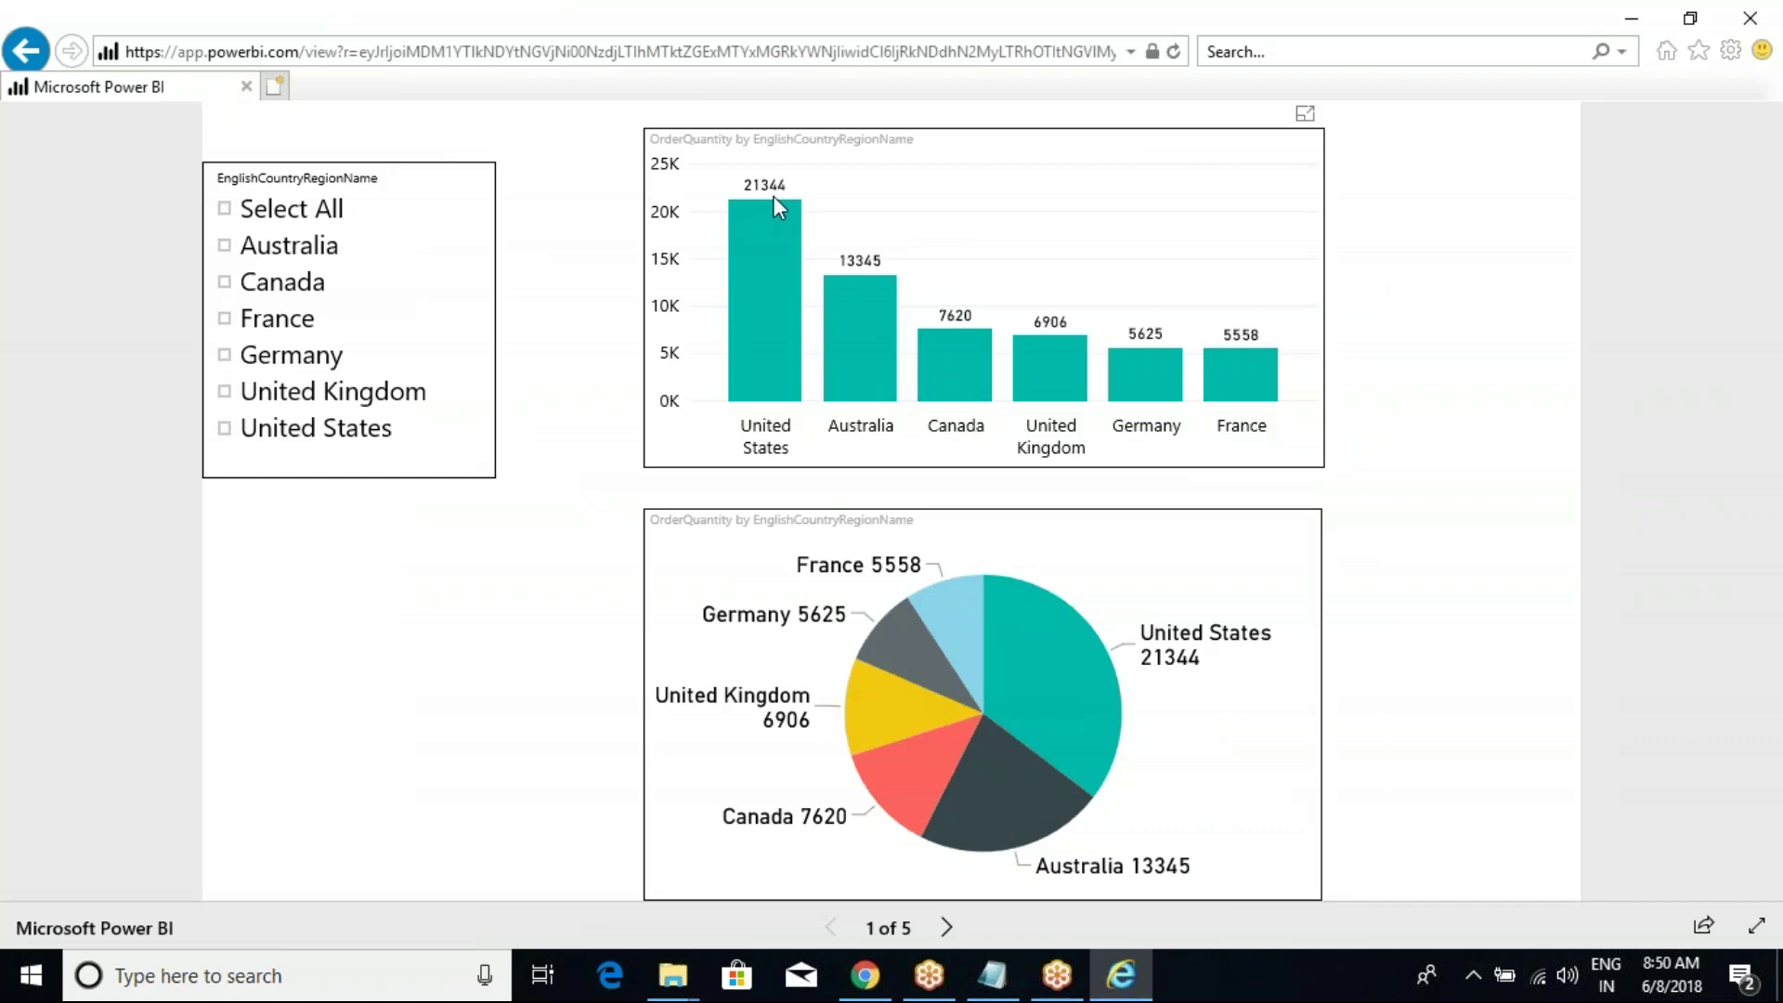
mouse_move(625, 120)
left_mouse_down()
mouse_move(788, 250)
mouse_move(1007, 496)
left_mouse_up()
left_click_drag(750, 289, 791, 193)
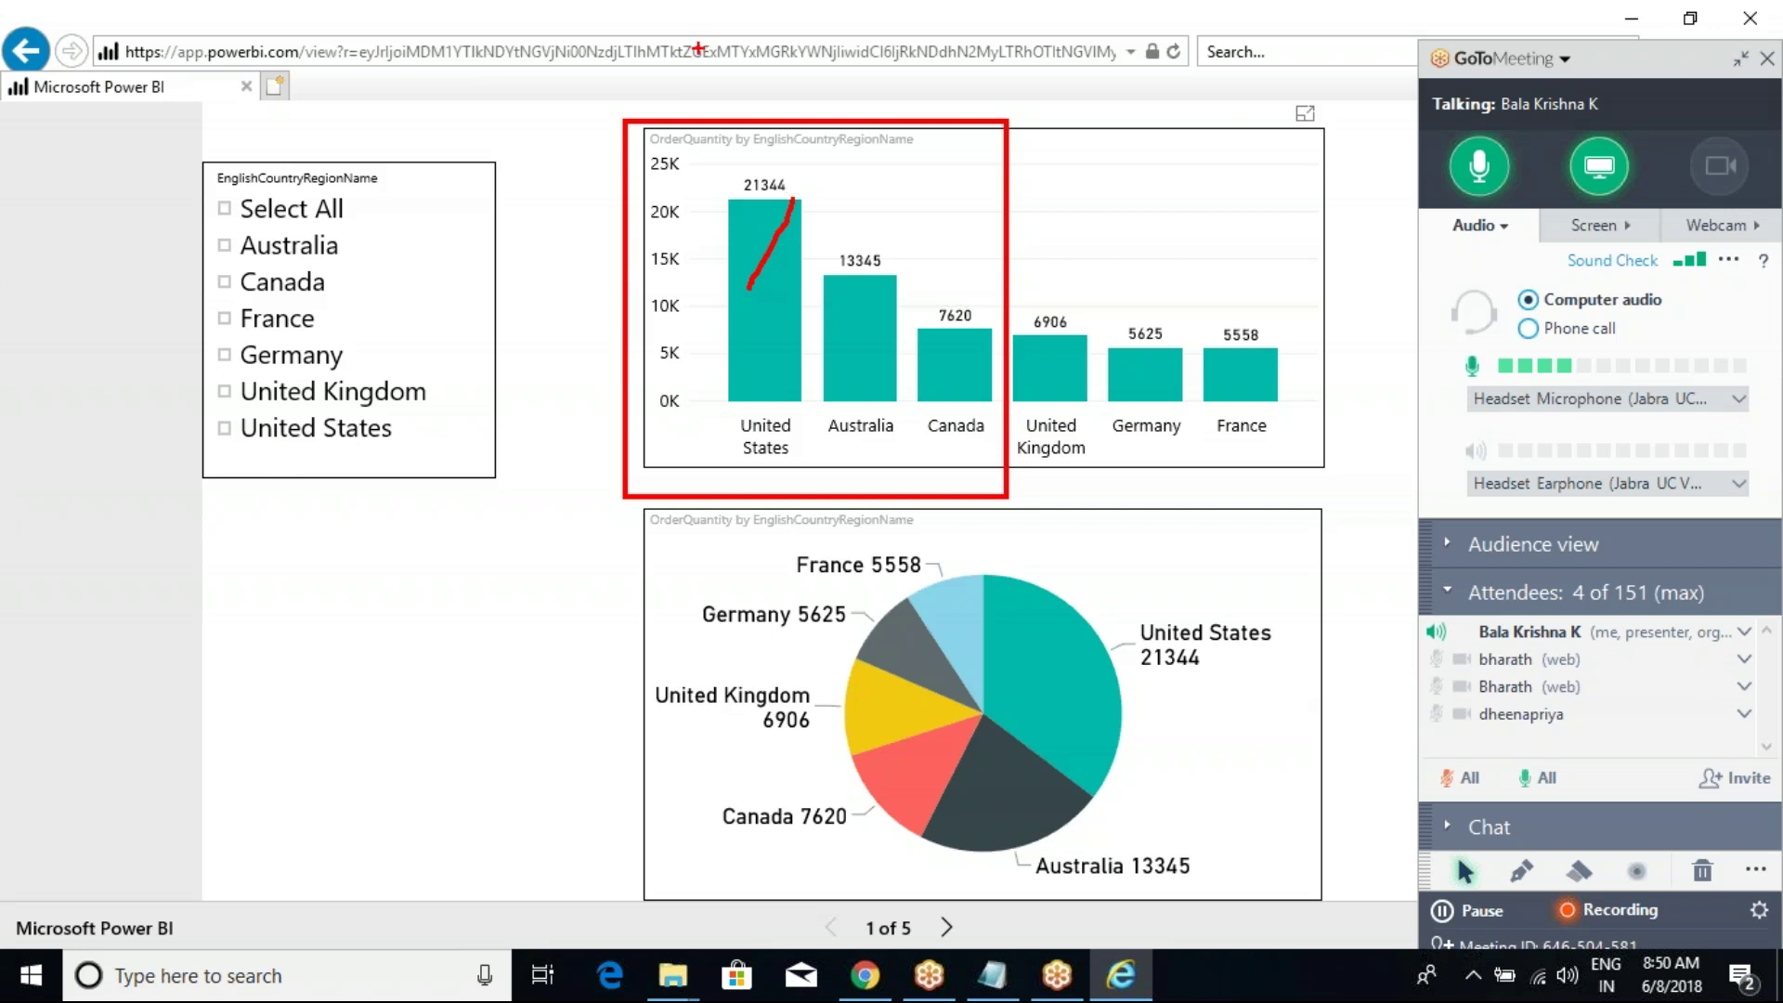
left_click(664, 51)
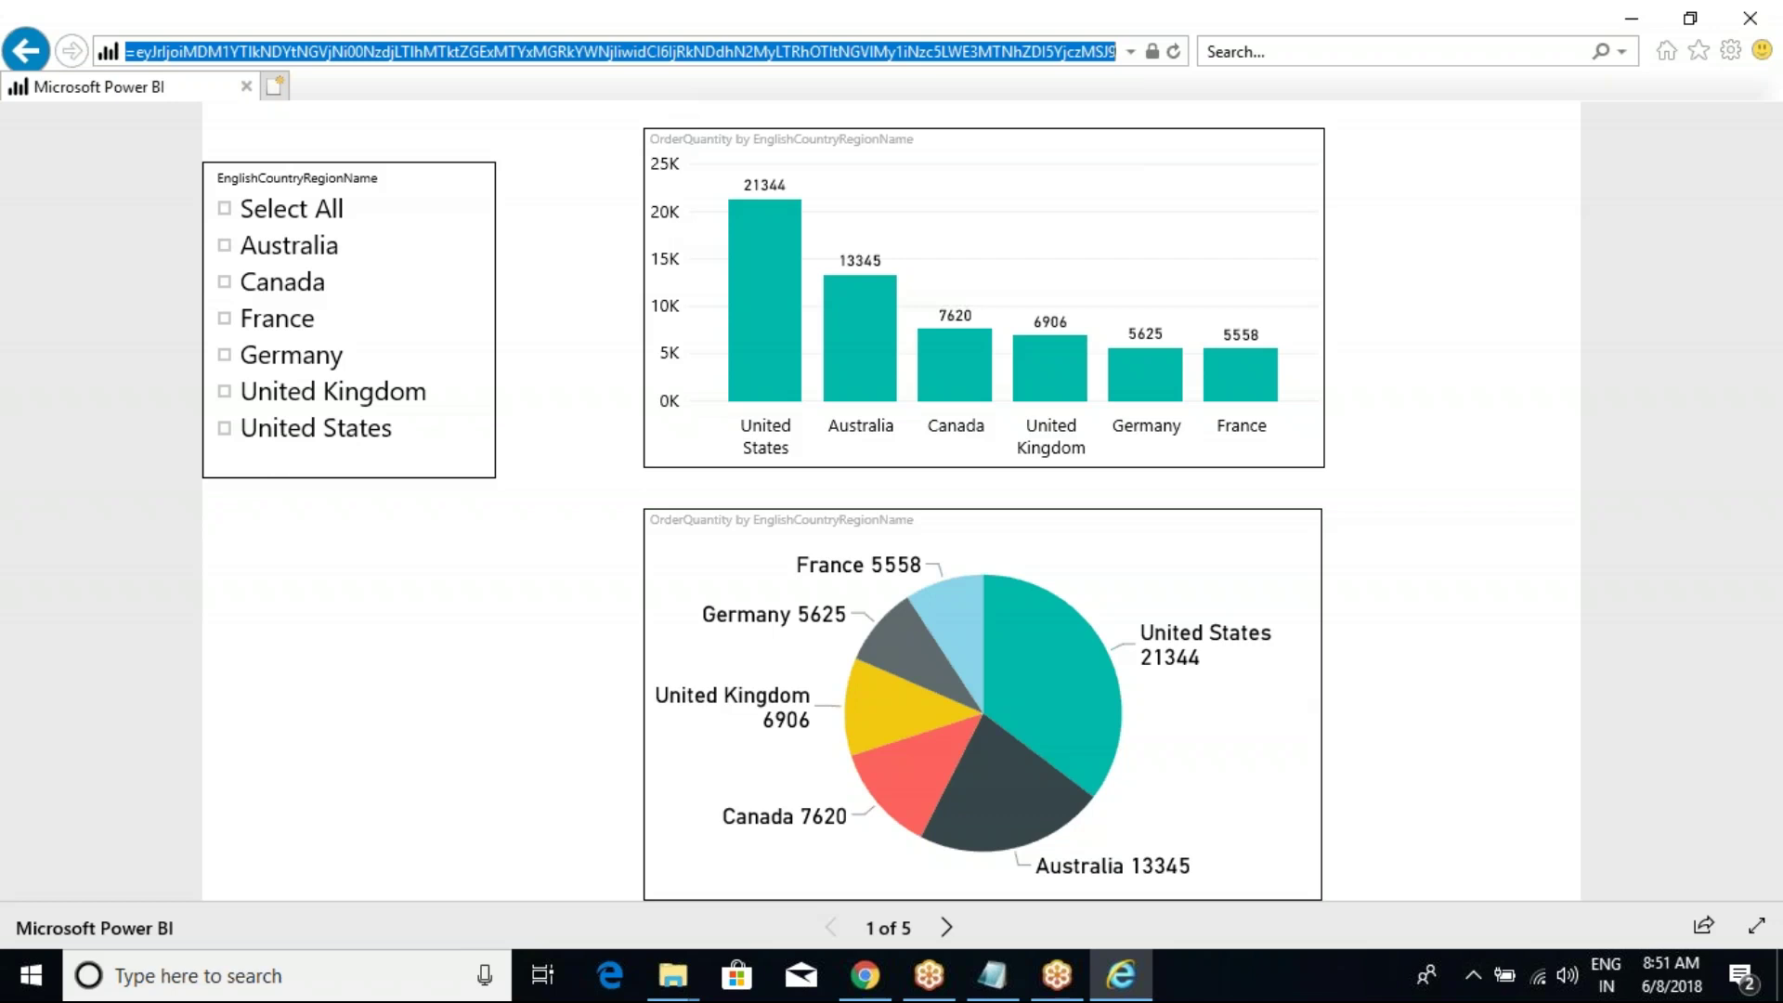
Step: Box the first three columns again, draw an arrow out from the United States column, and clear the annotations
mouse_move(748, 272)
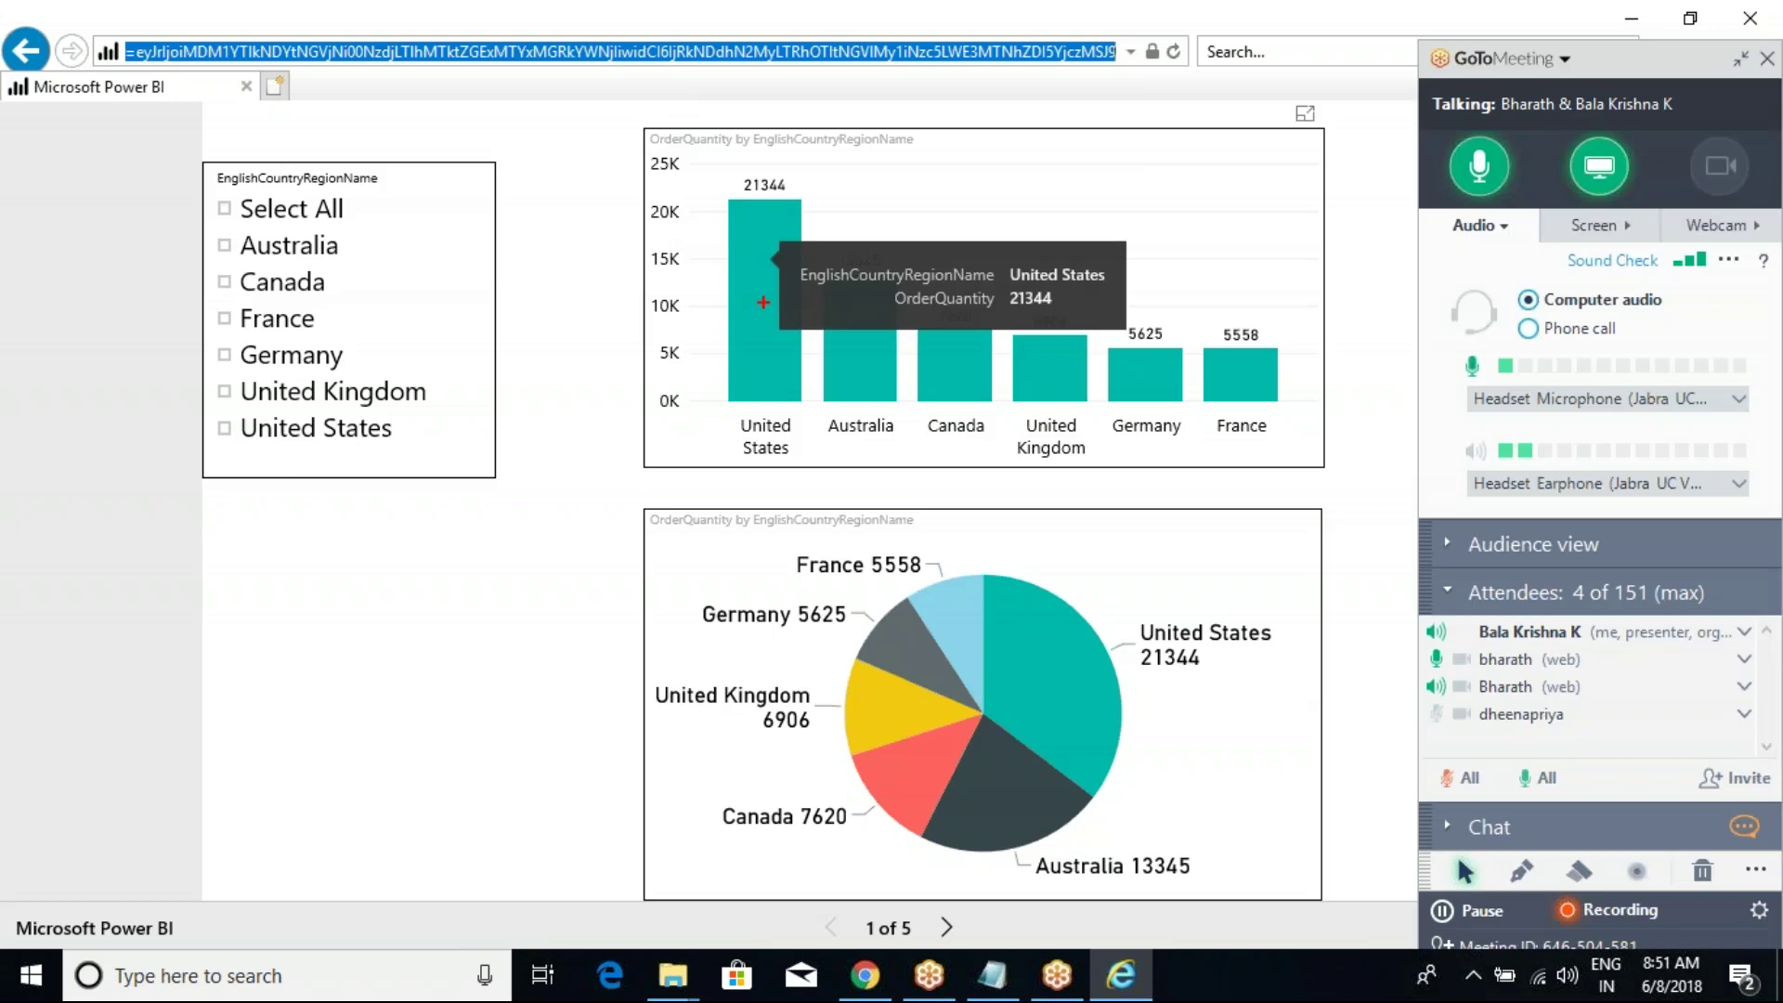
mouse_move(676, 130)
left_mouse_down()
mouse_move(914, 359)
mouse_move(970, 494)
left_mouse_up()
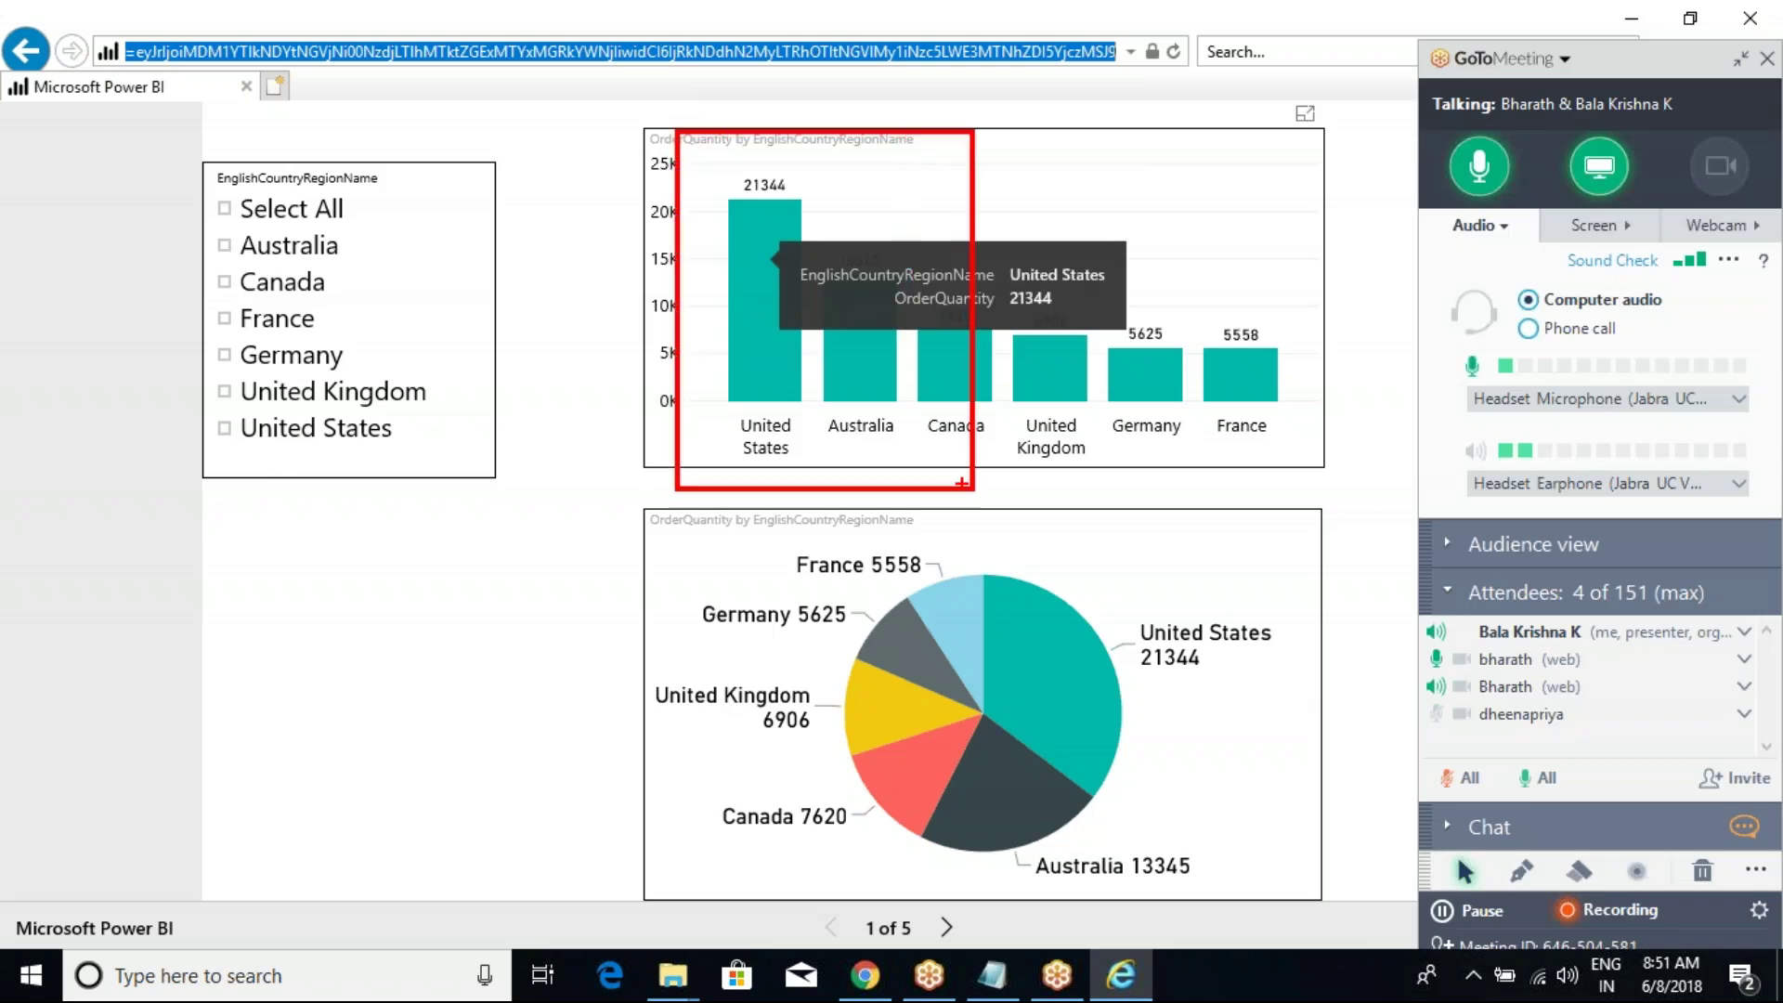
left_click(623, 238)
mouse_move(678, 144)
left_mouse_down()
mouse_move(916, 457)
mouse_move(983, 478)
left_mouse_up()
mouse_move(764, 383)
left_mouse_down()
mouse_move(520, 598)
mouse_move(583, 600)
mouse_move(527, 594)
mouse_move(557, 576)
mouse_move(588, 607)
left_mouse_up()
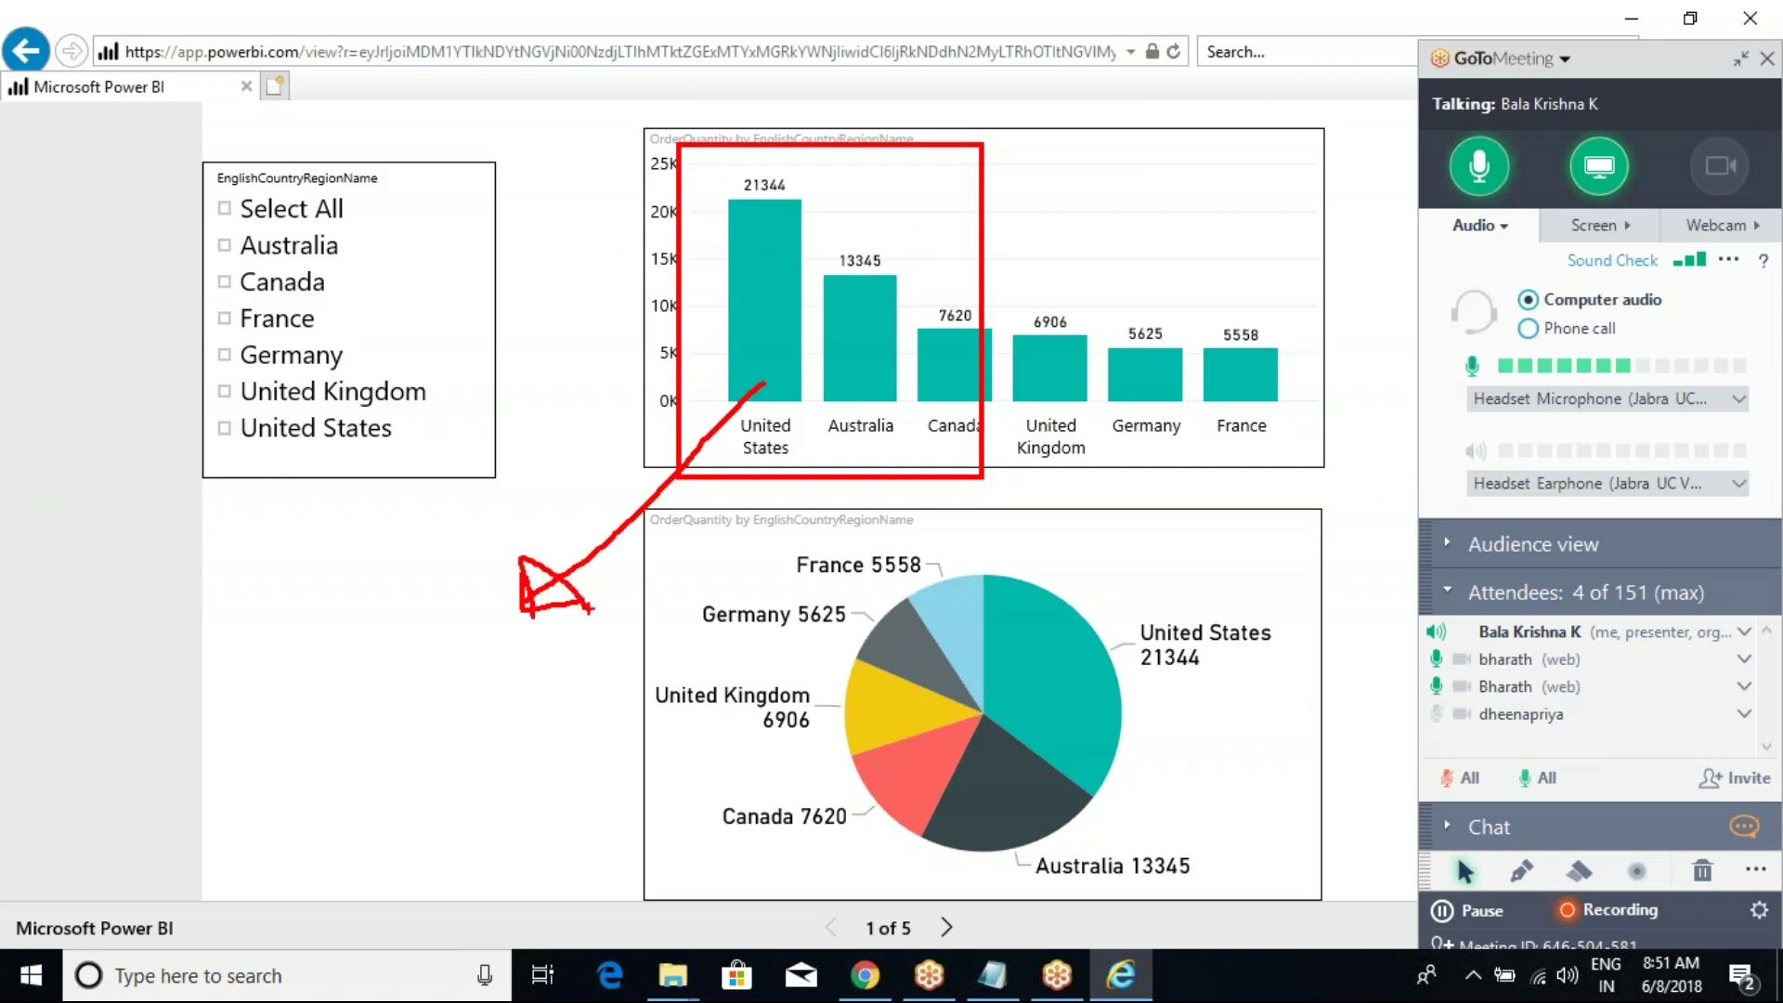
key("Escape")
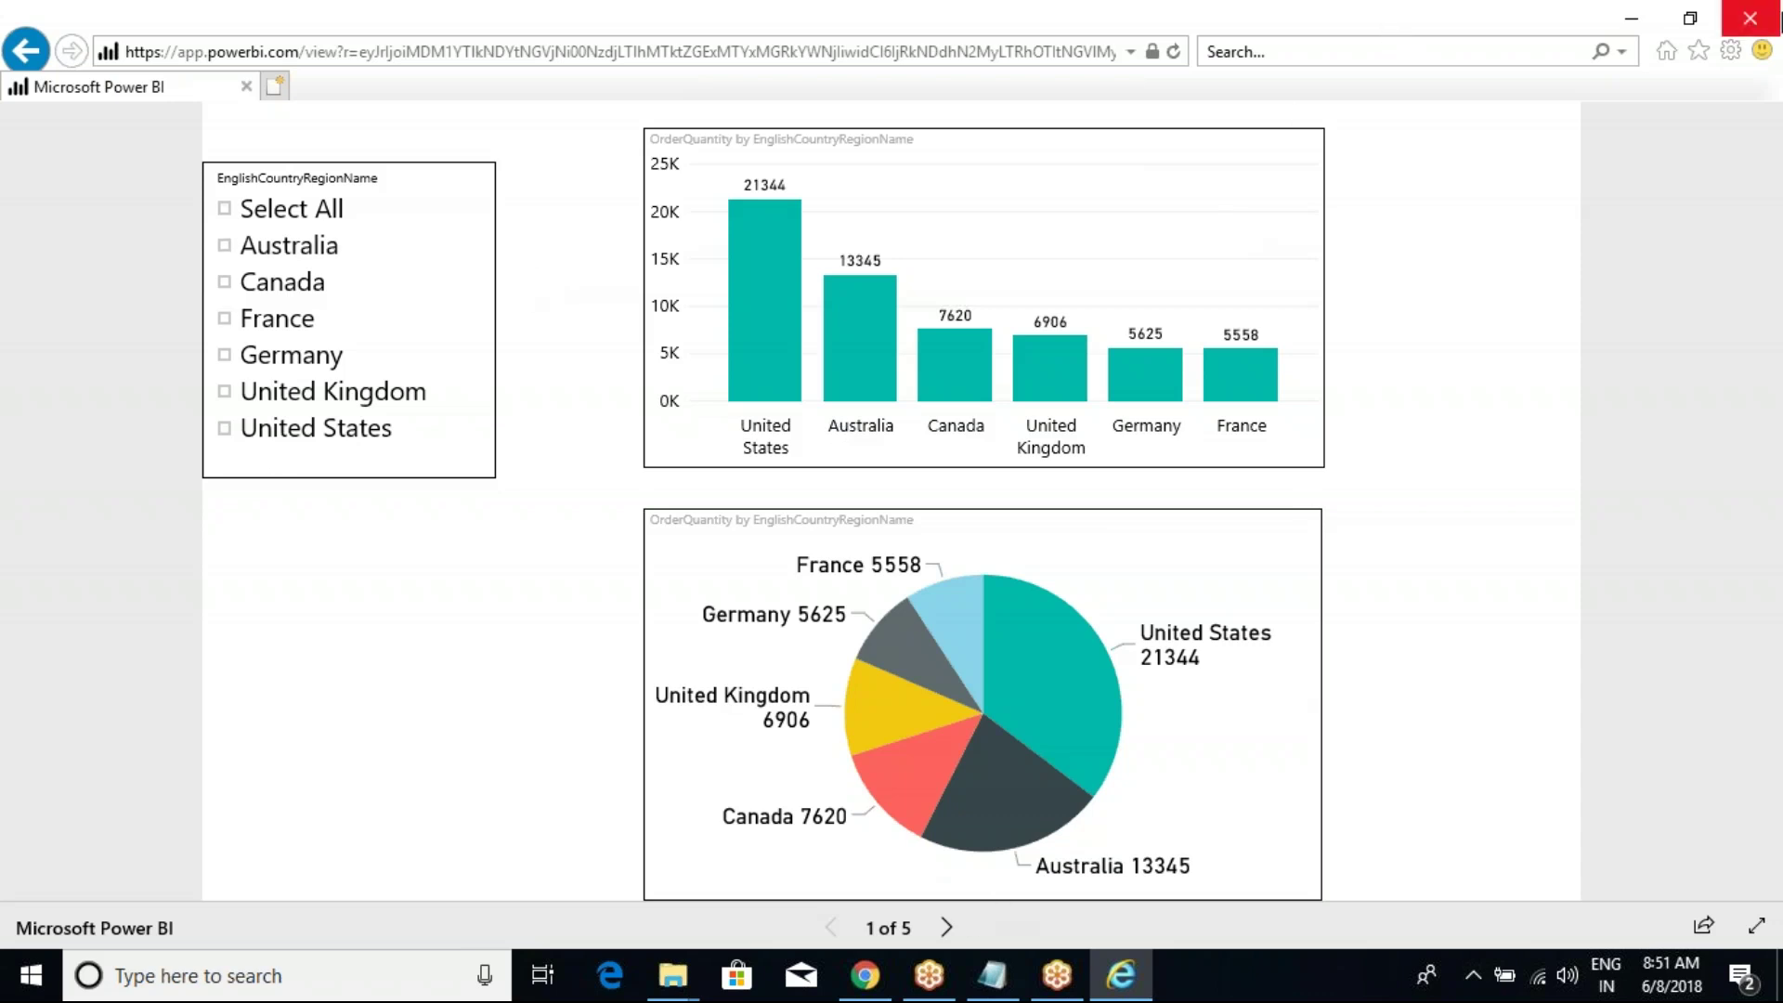
Step: Close Internet Explorer and open the embed code management page for the PowerBI_May9th_2018 workspace
left_click(1750, 19)
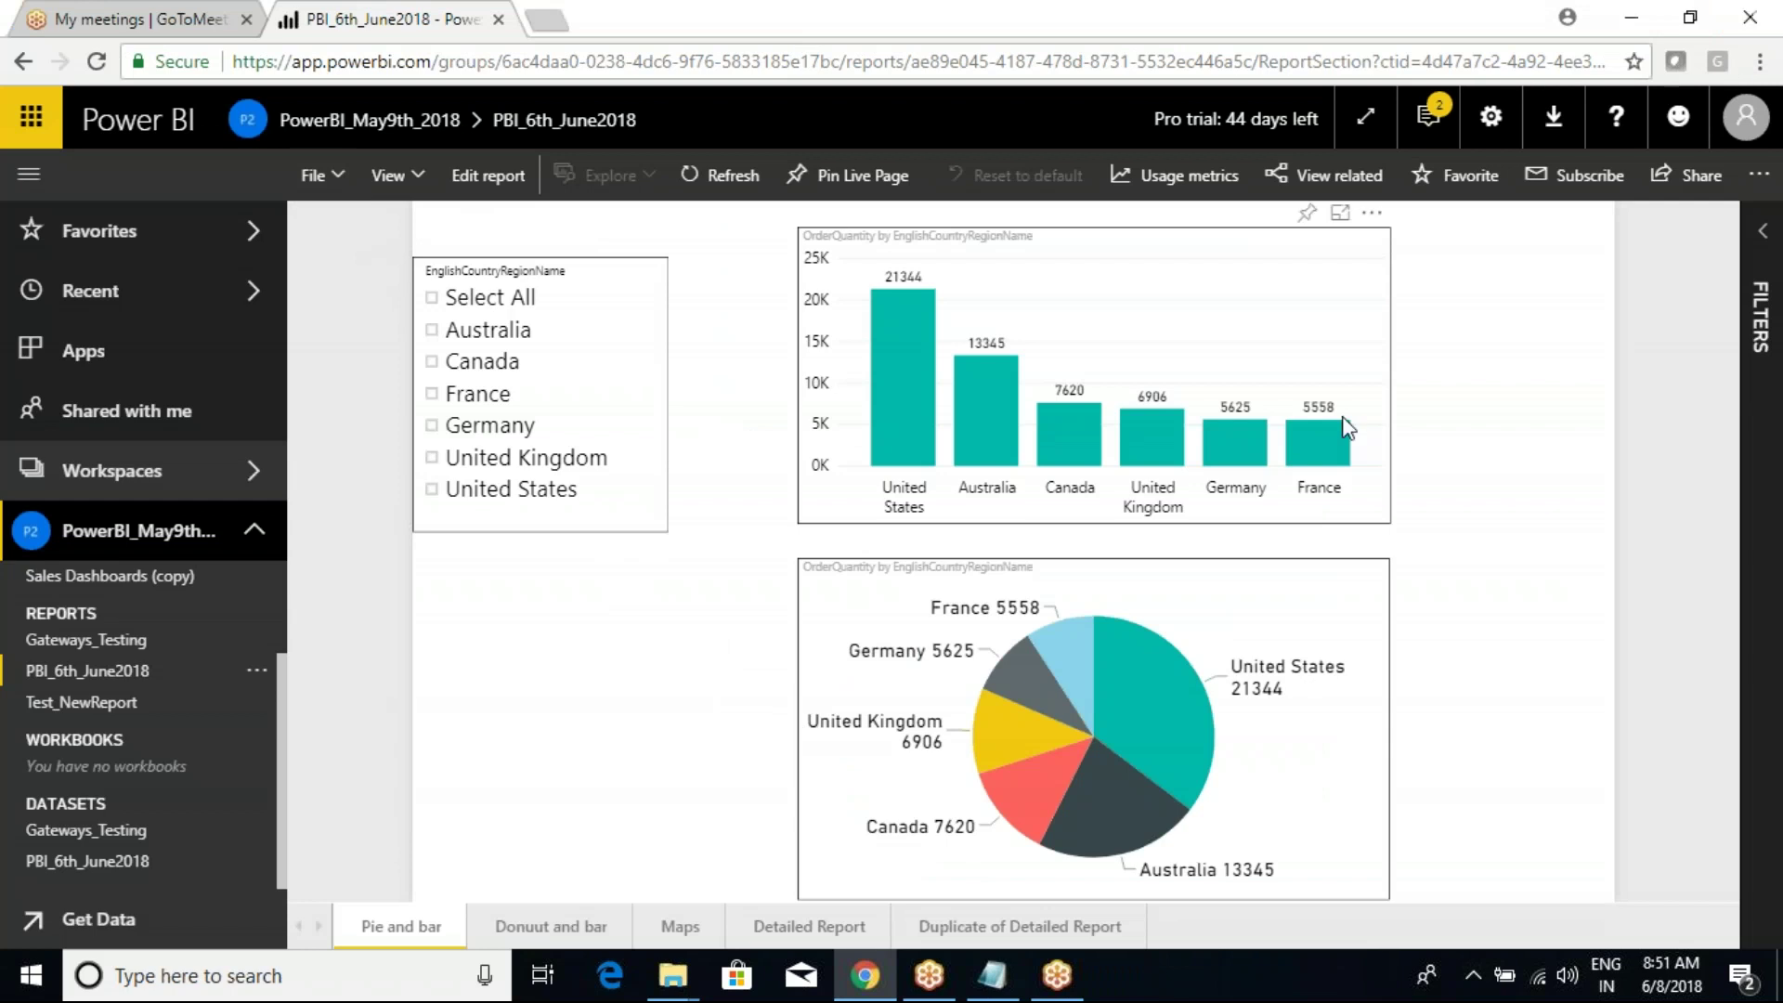
left_click(1490, 116)
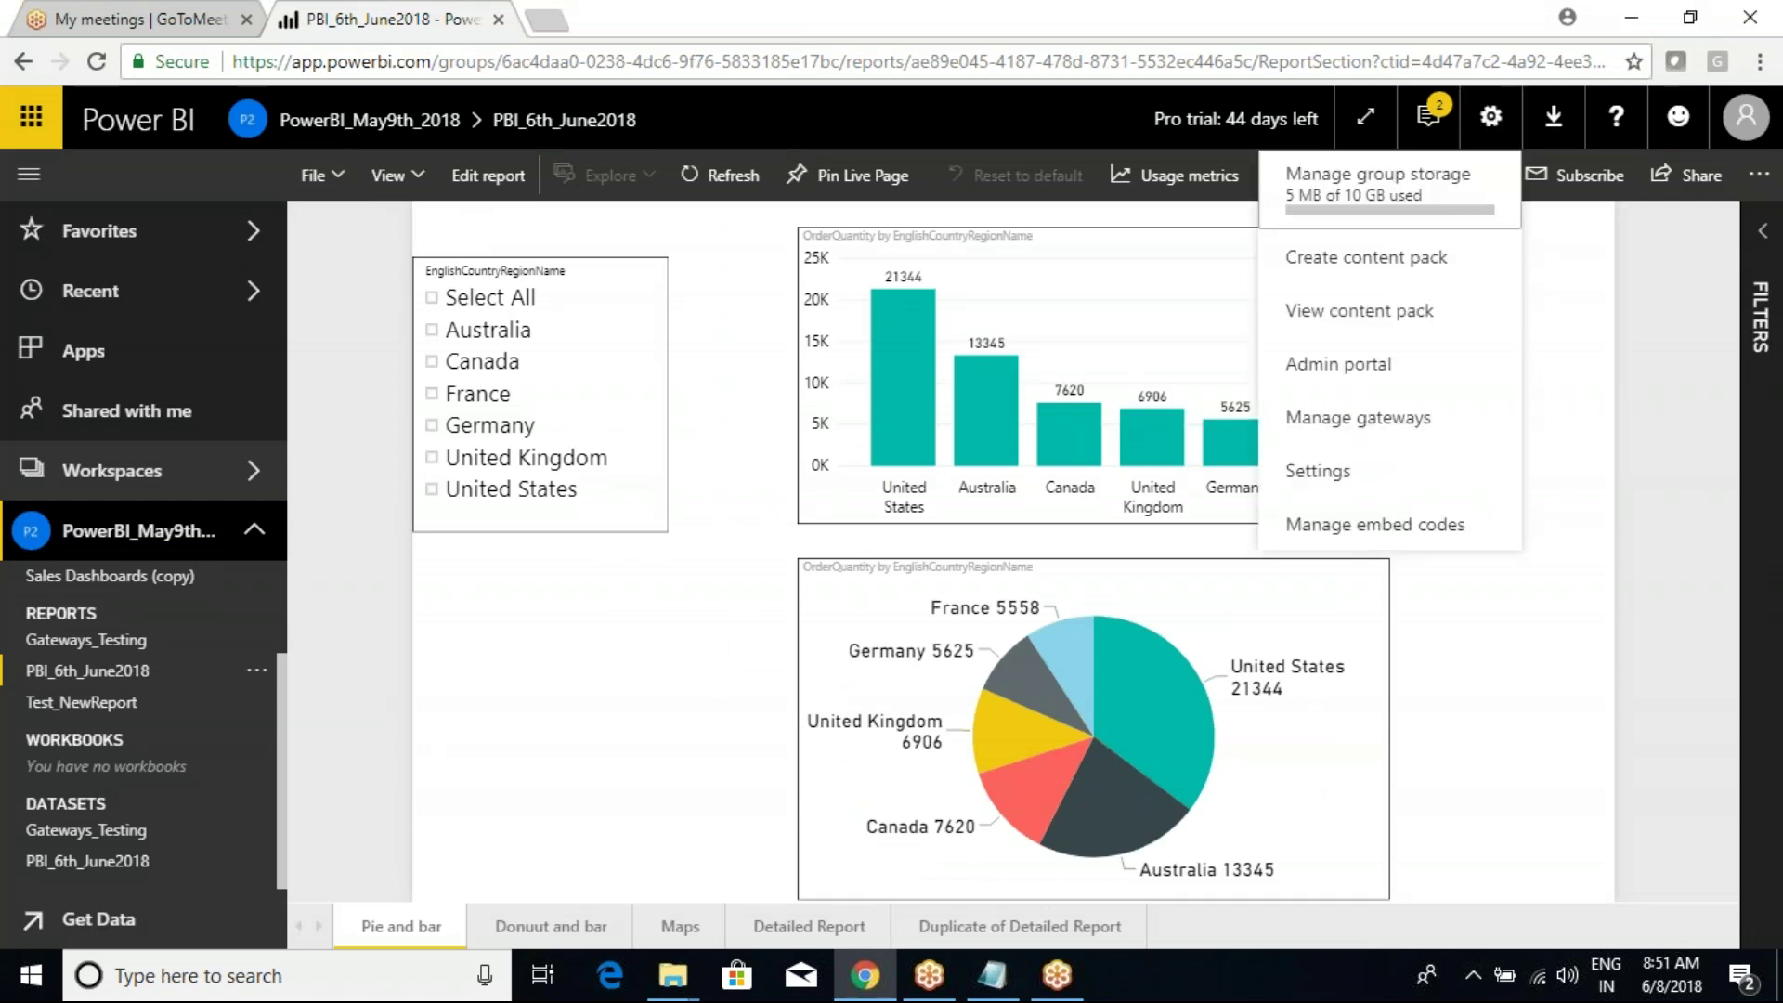
left_click(1374, 525)
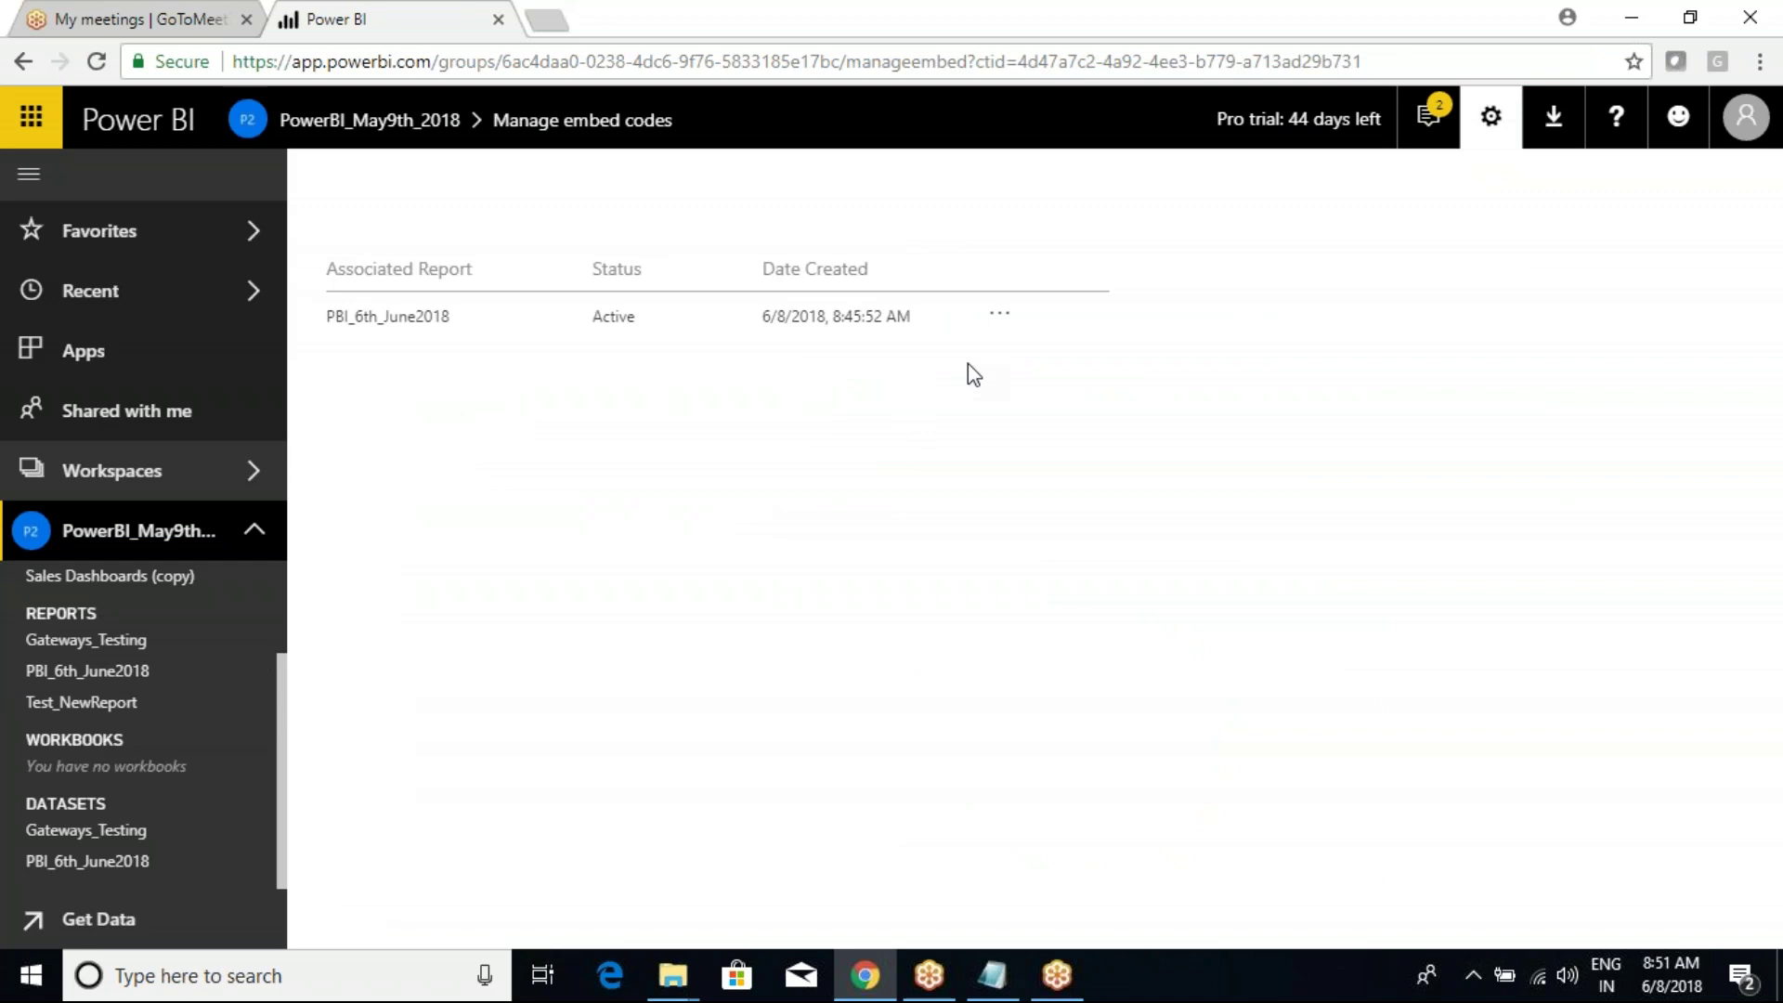
Step: Get the embed code of the PBI_6th_June2018 report and select its HTML snippet for a blog or website
left_click(1000, 316)
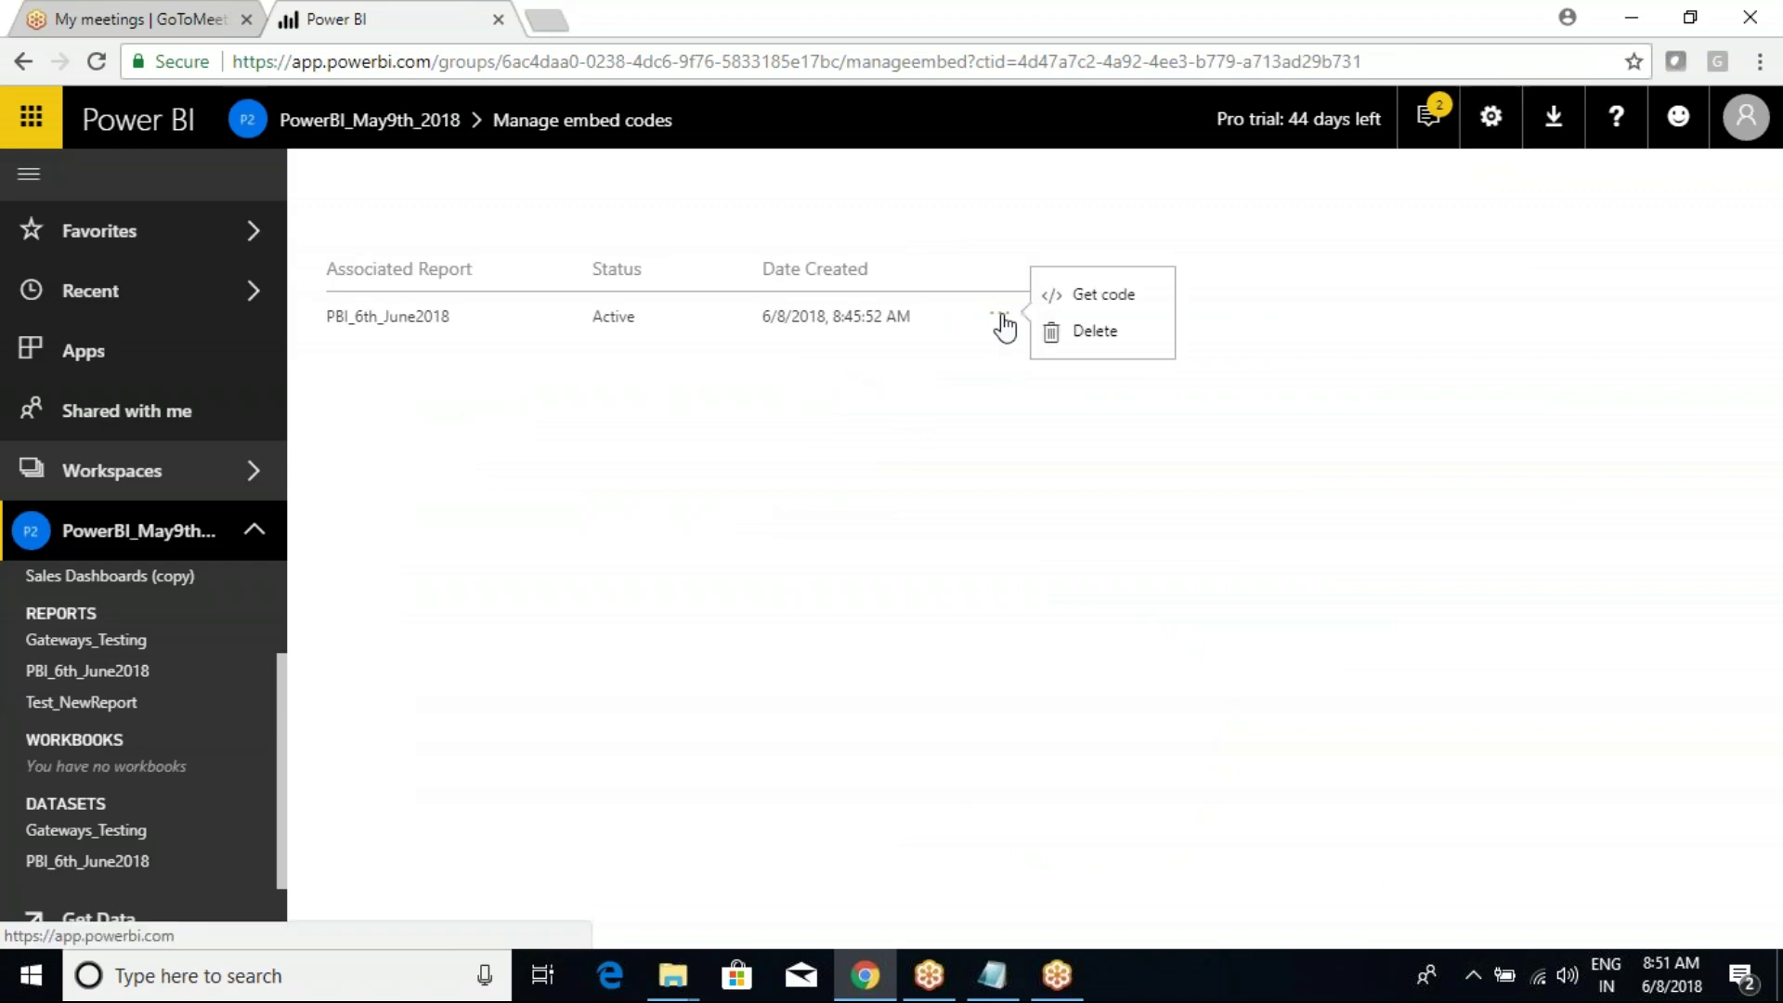
left_click(1104, 306)
left_click(731, 545)
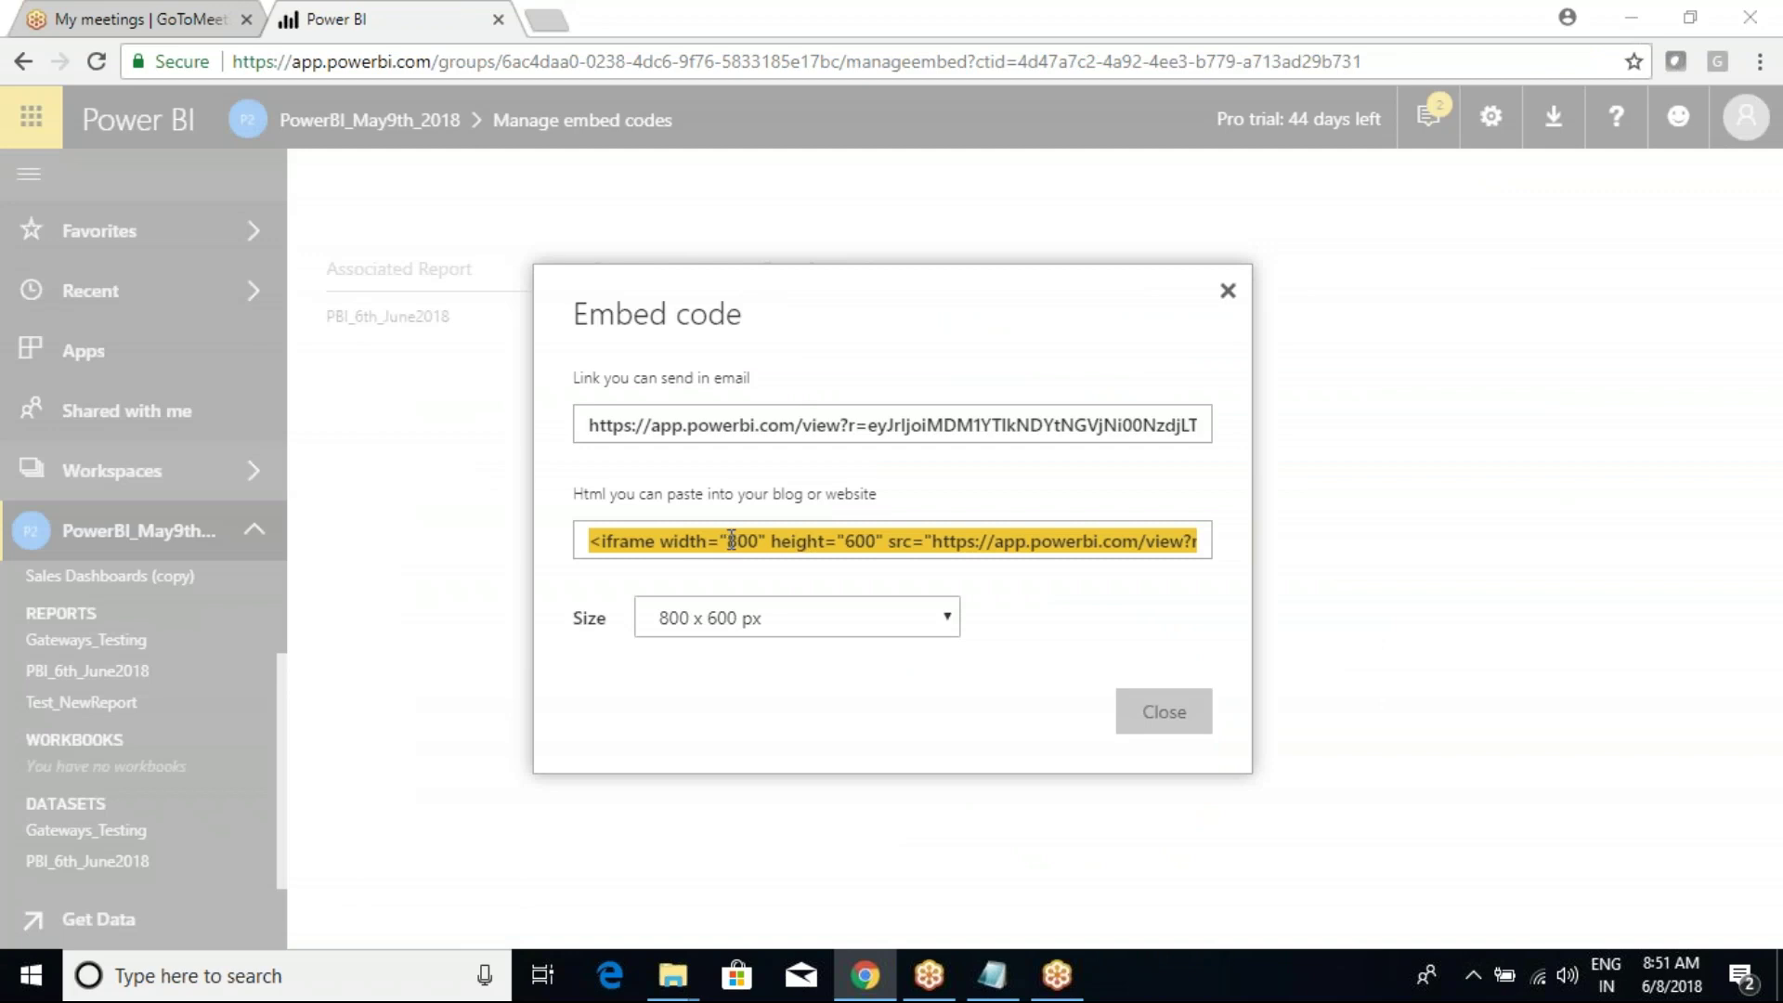
Step: Launch Notepad and paste the report's HTML iframe snippet into a blank document
key("super+r")
type("note")
key("Down")
key("Return")
key("ctrl+v")
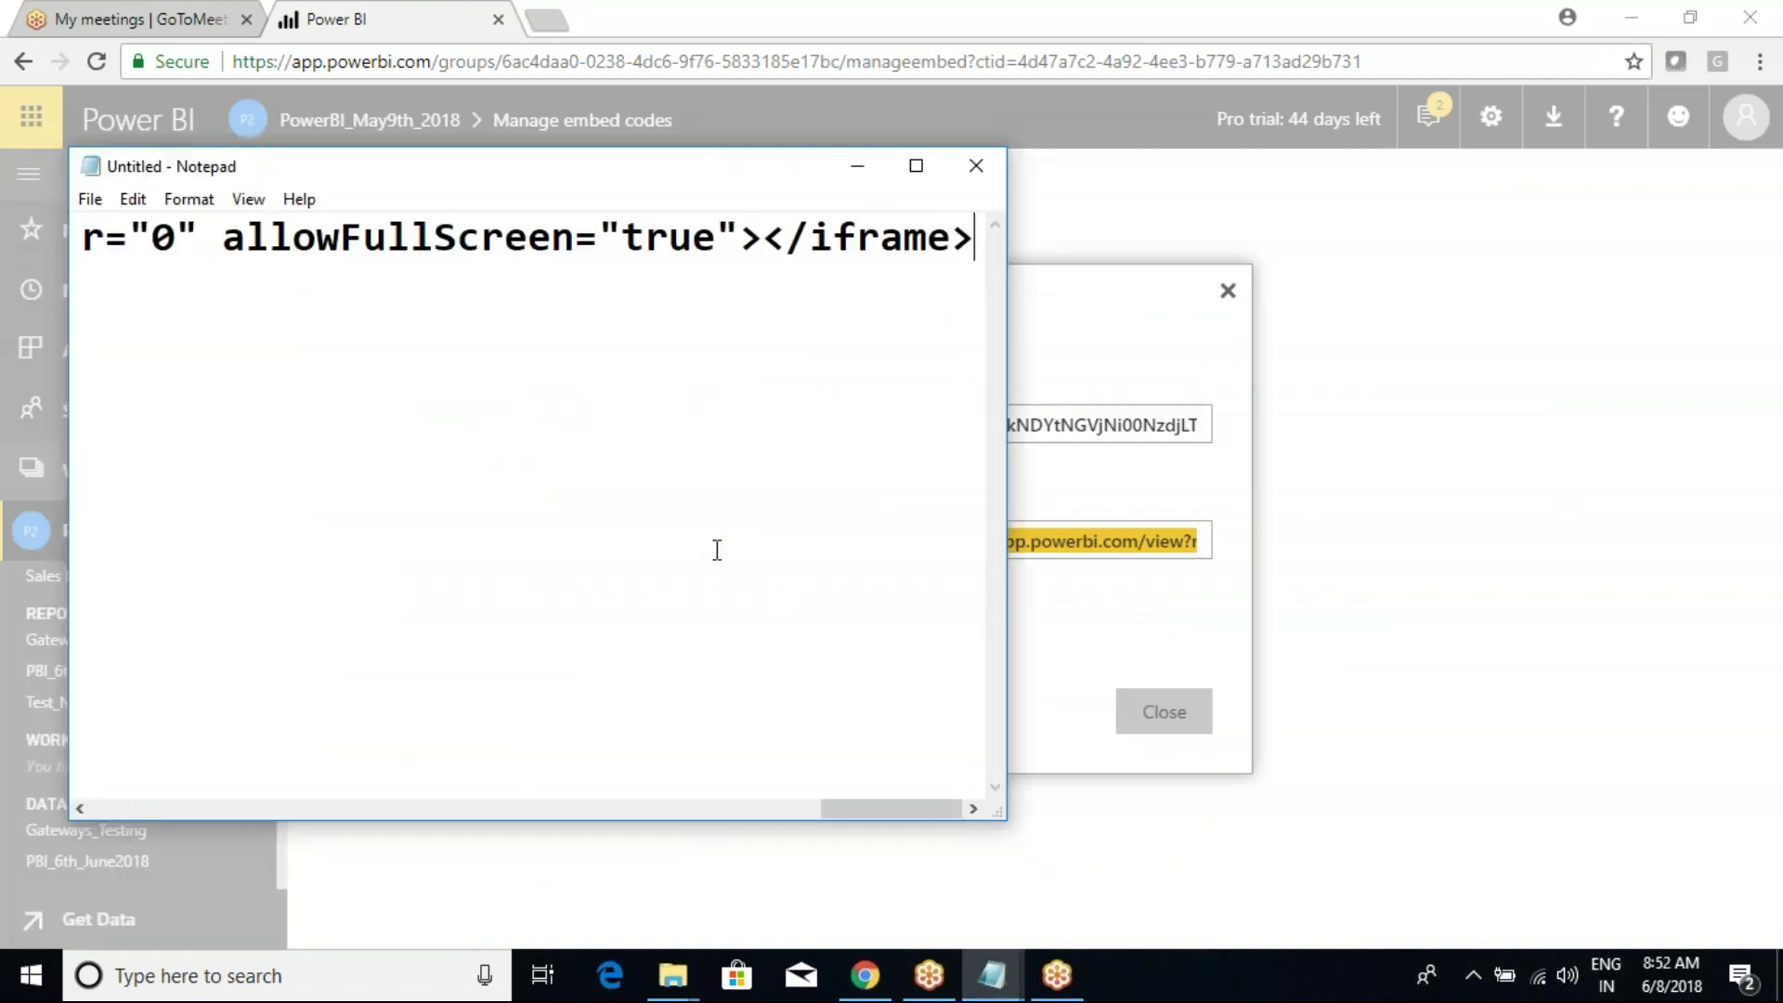
Step: Save the Notepad document to the Desktop as SalesDashboard.html with the All Files type
left_click(88, 199)
left_click(161, 319)
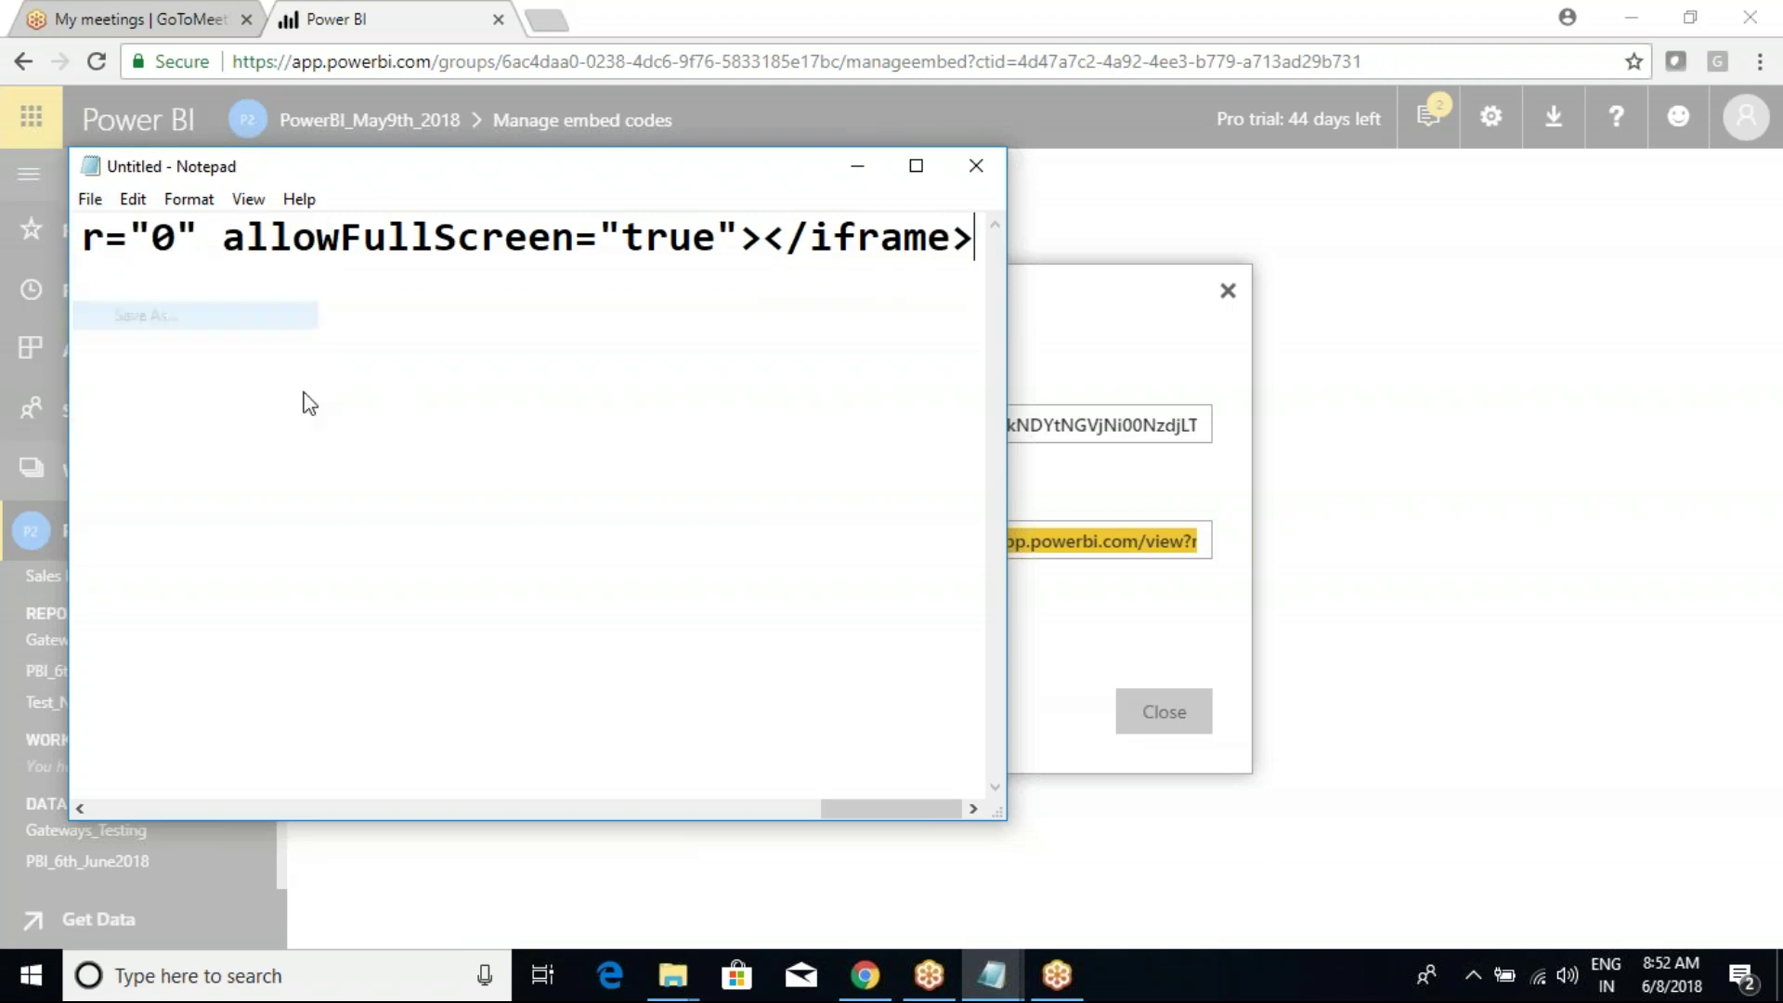
left_click(447, 735)
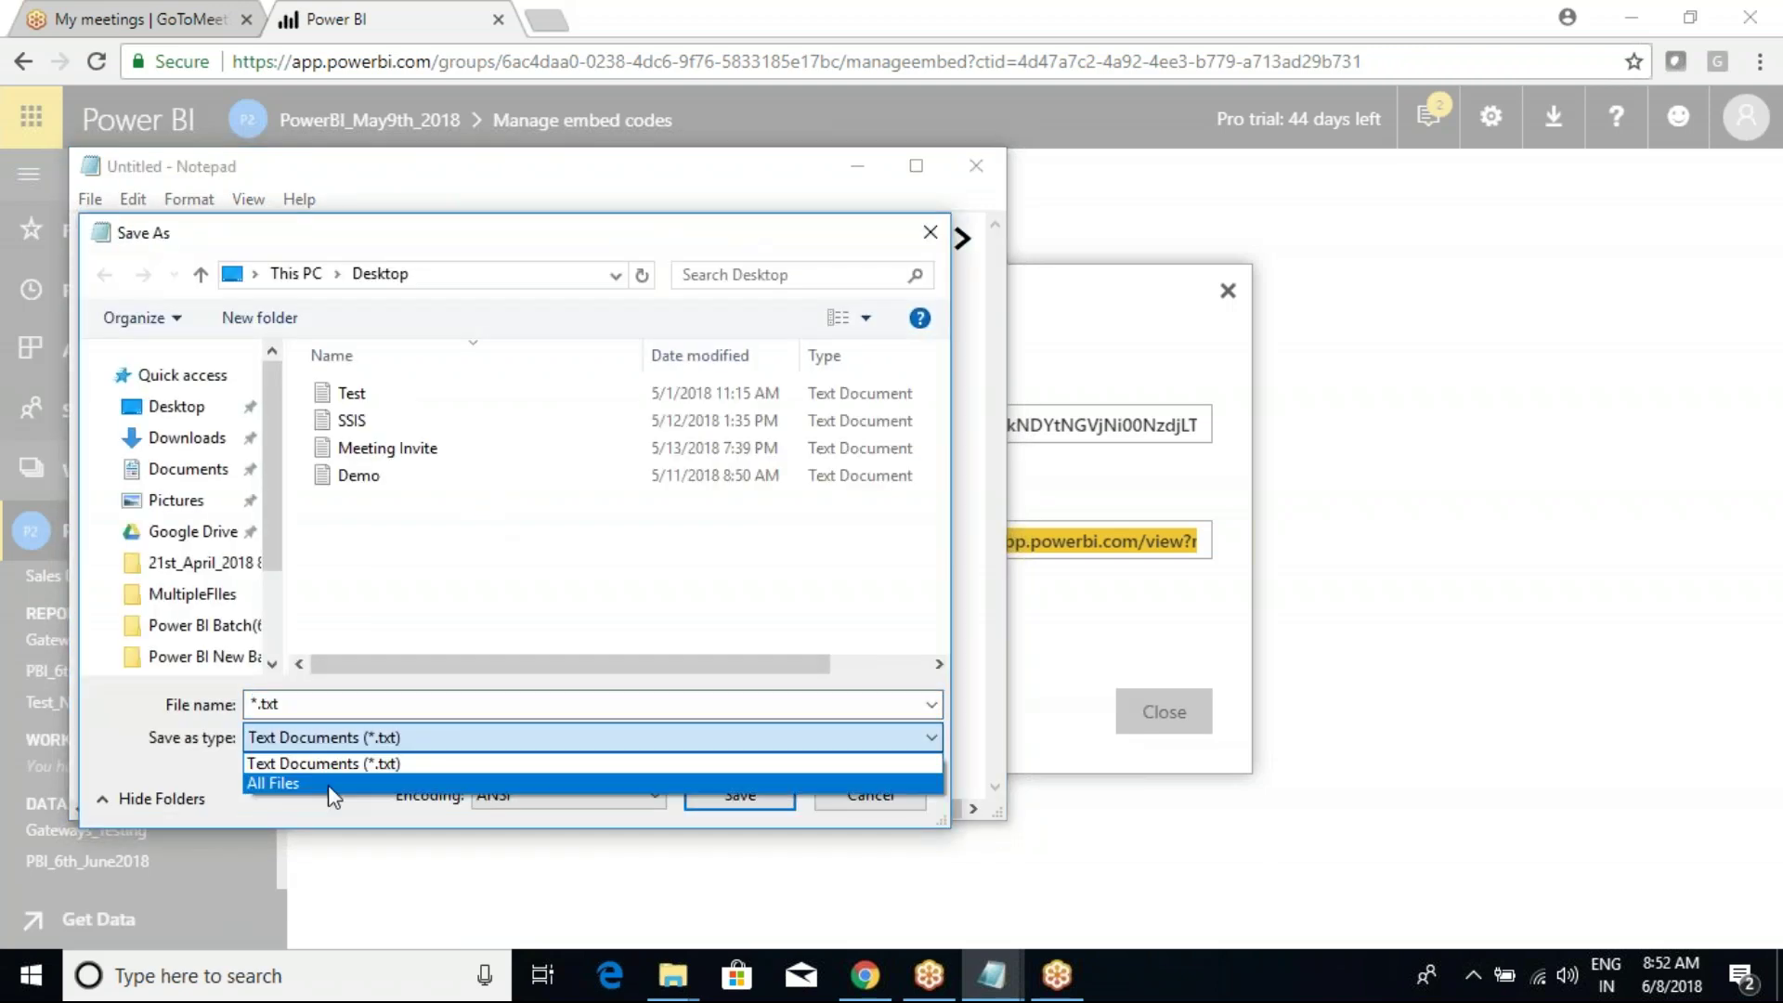
left_click(279, 785)
left_click(399, 703)
key("ctrl+a")
key("BackSpace")
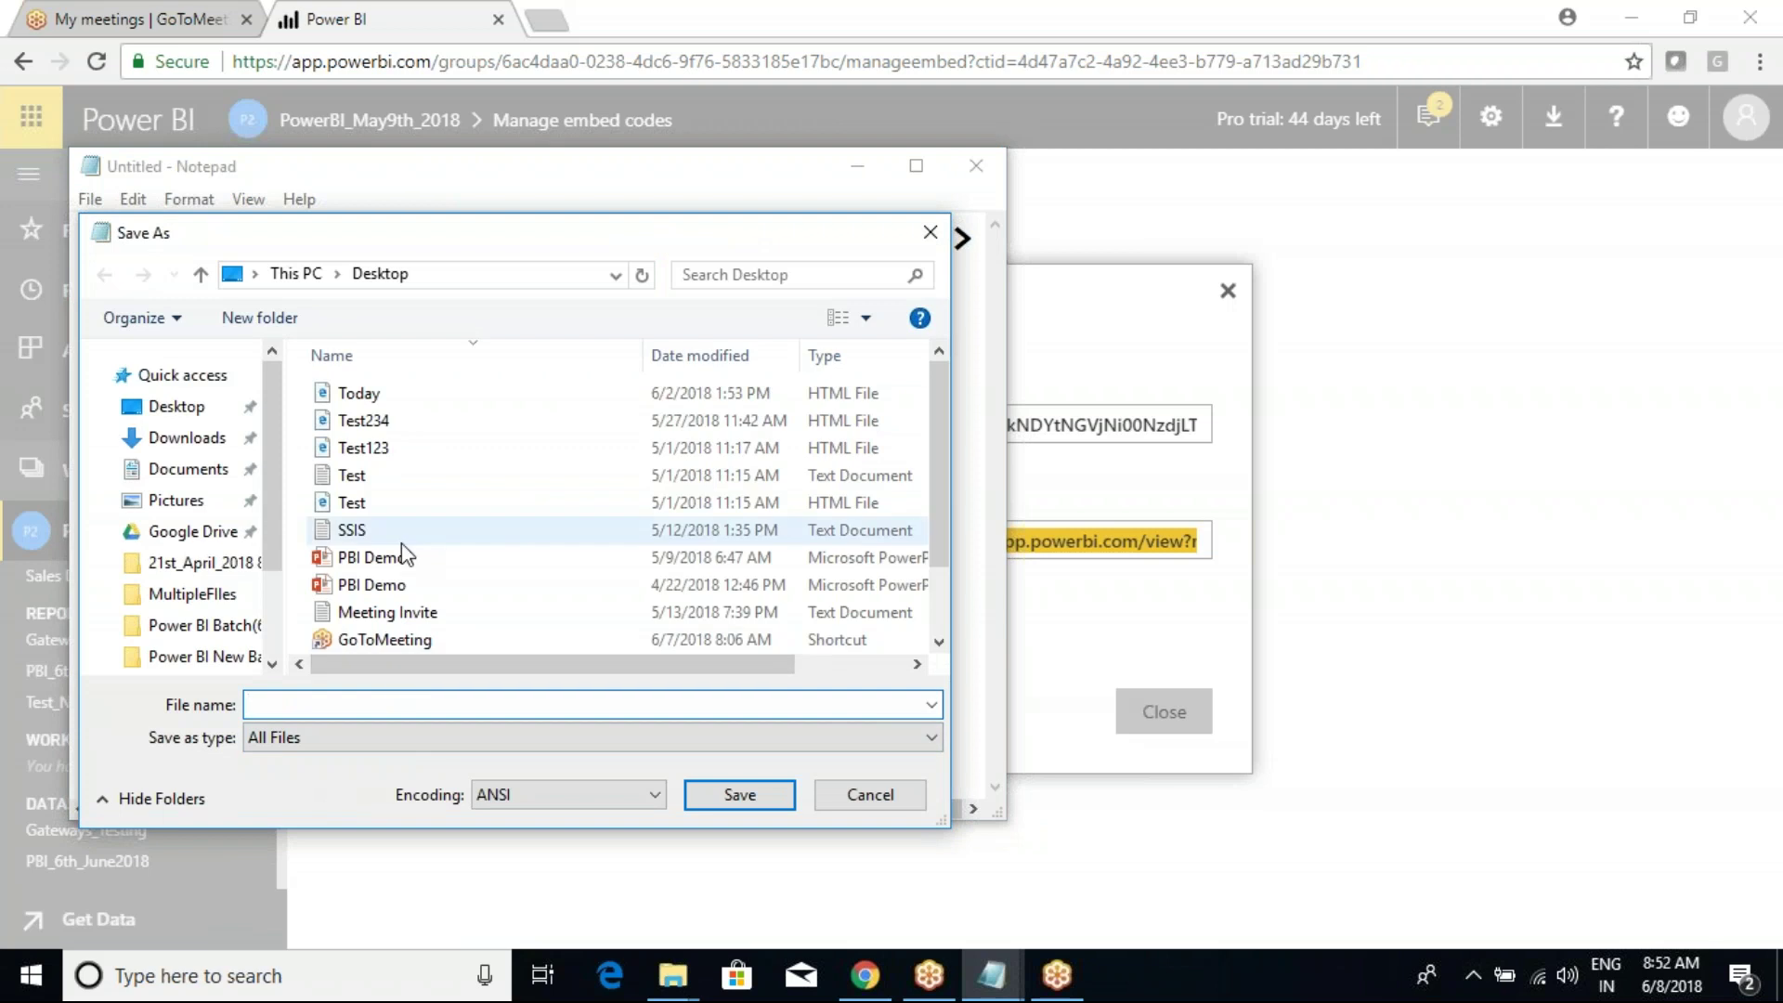
type("SalesDashboard.")
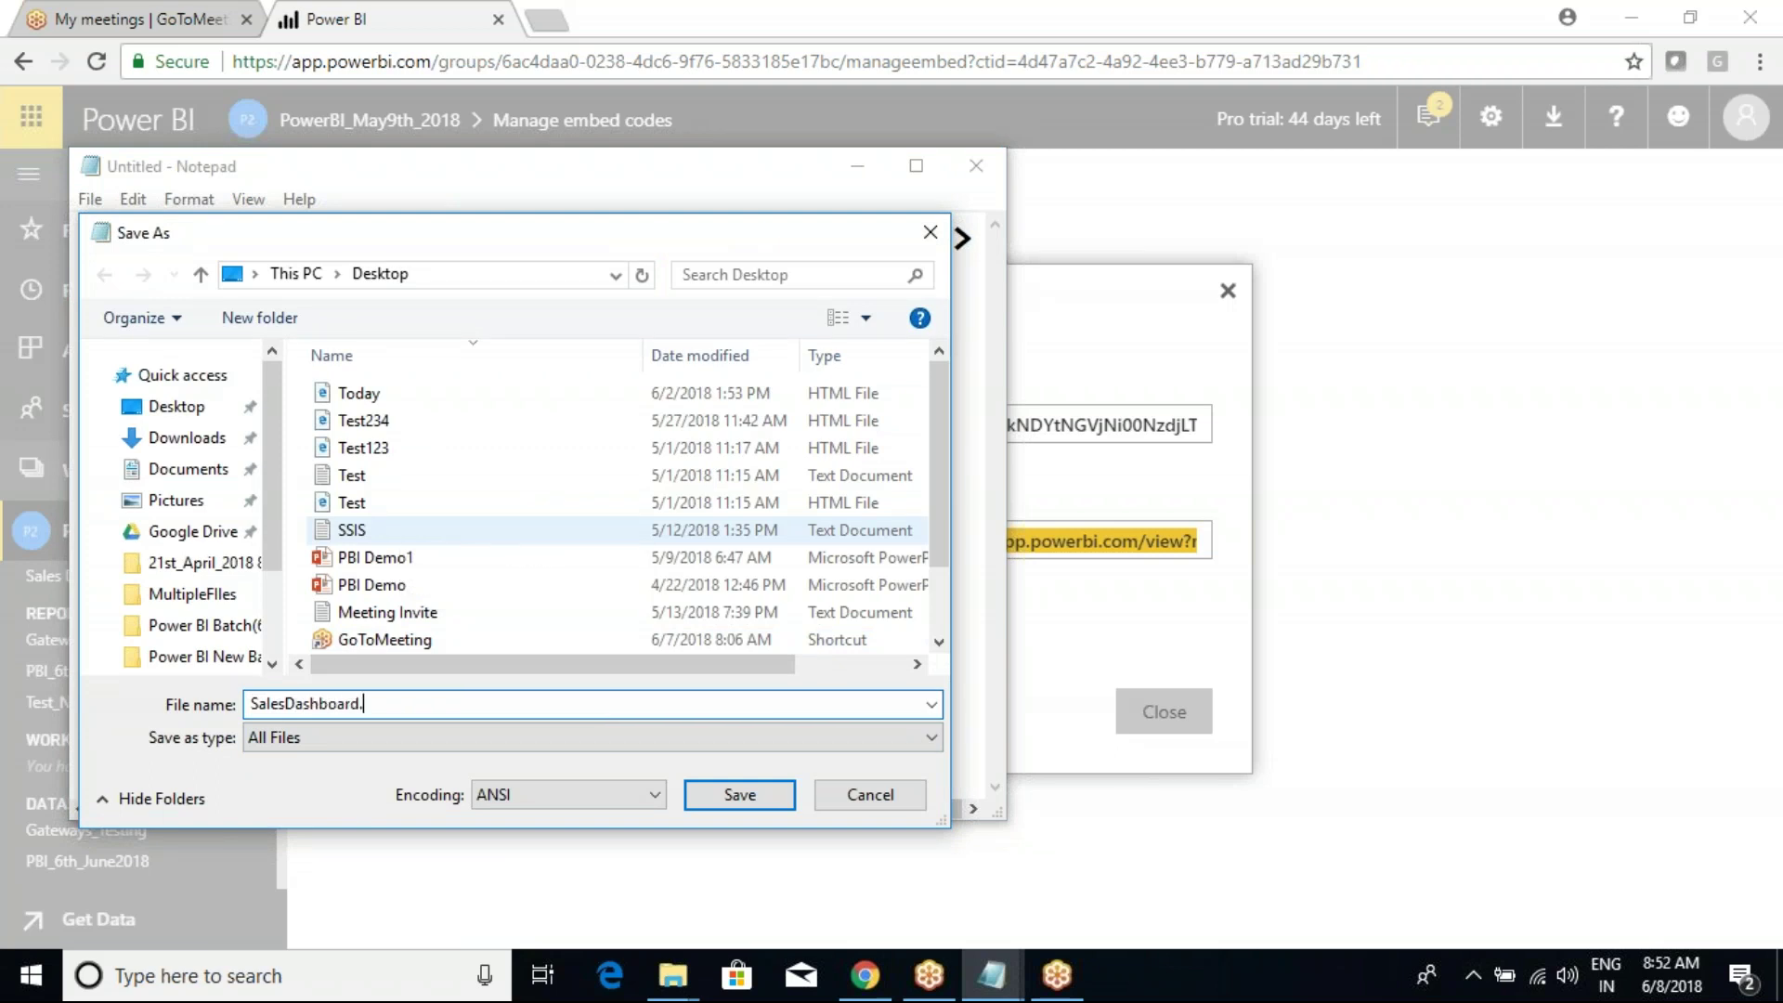
type("html")
left_click(740, 793)
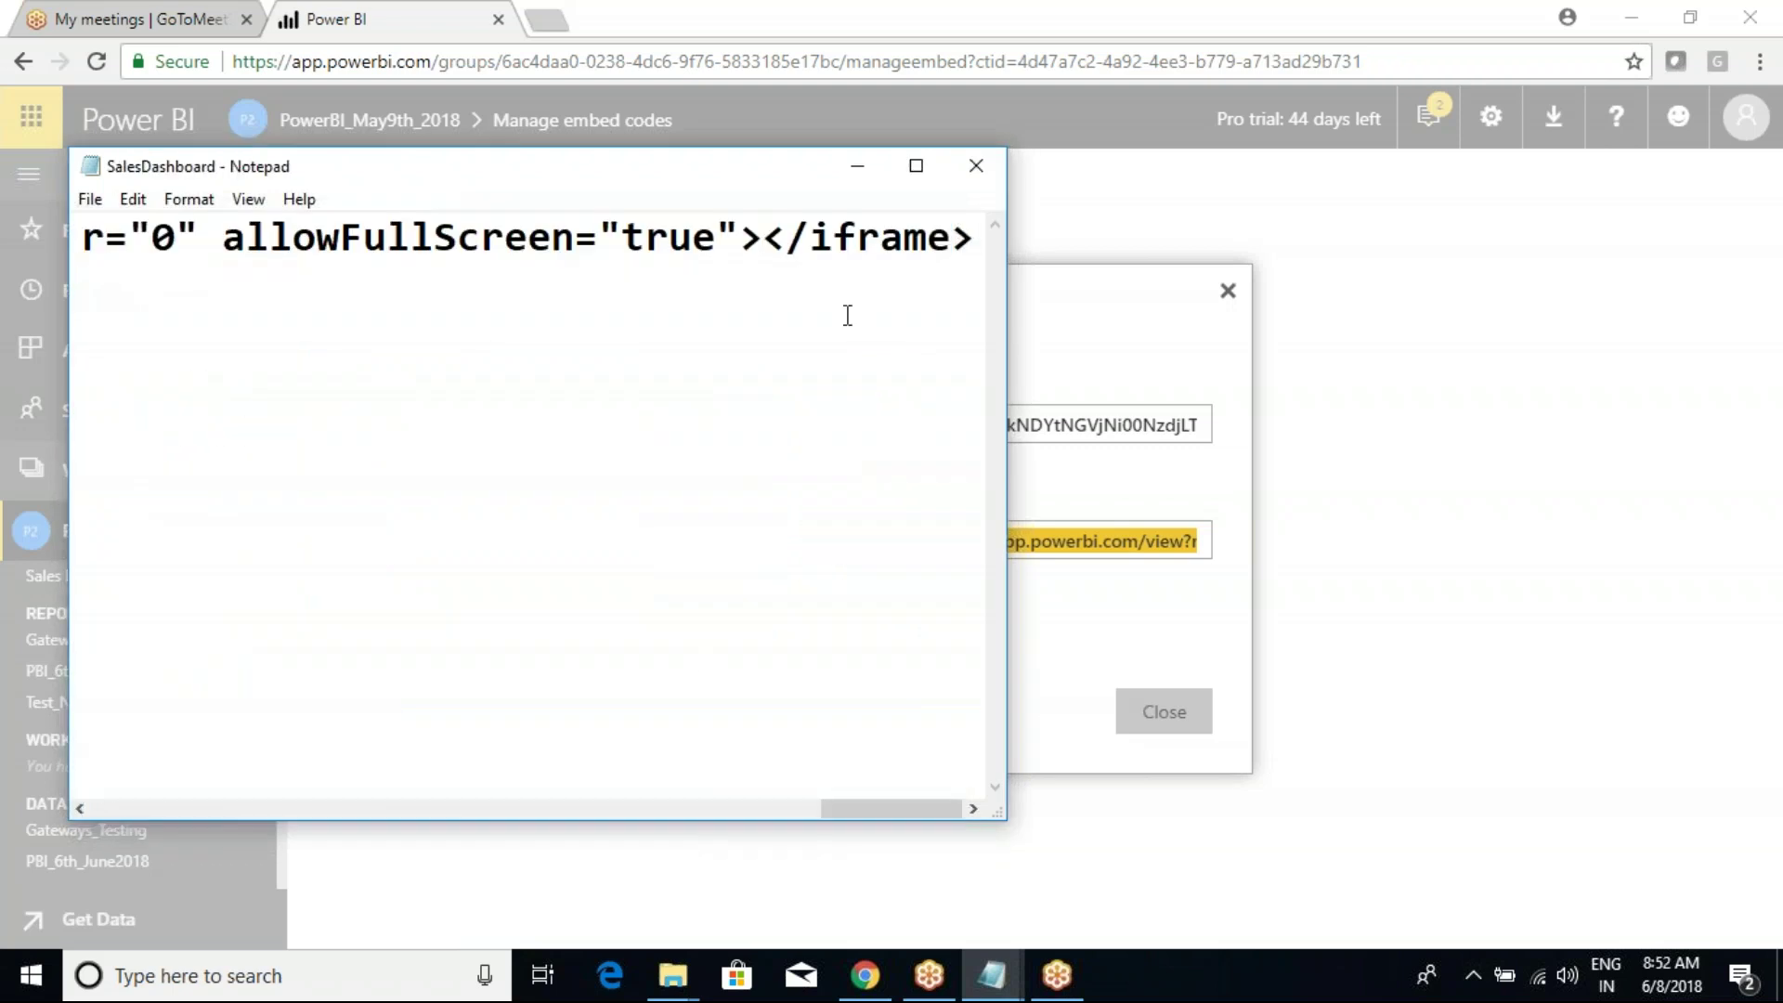
Step: Close Notepad and the embed code dialog, and open the SalesDashboard file from the desktop in the browser
left_click(976, 167)
left_click(1172, 719)
key("super+d")
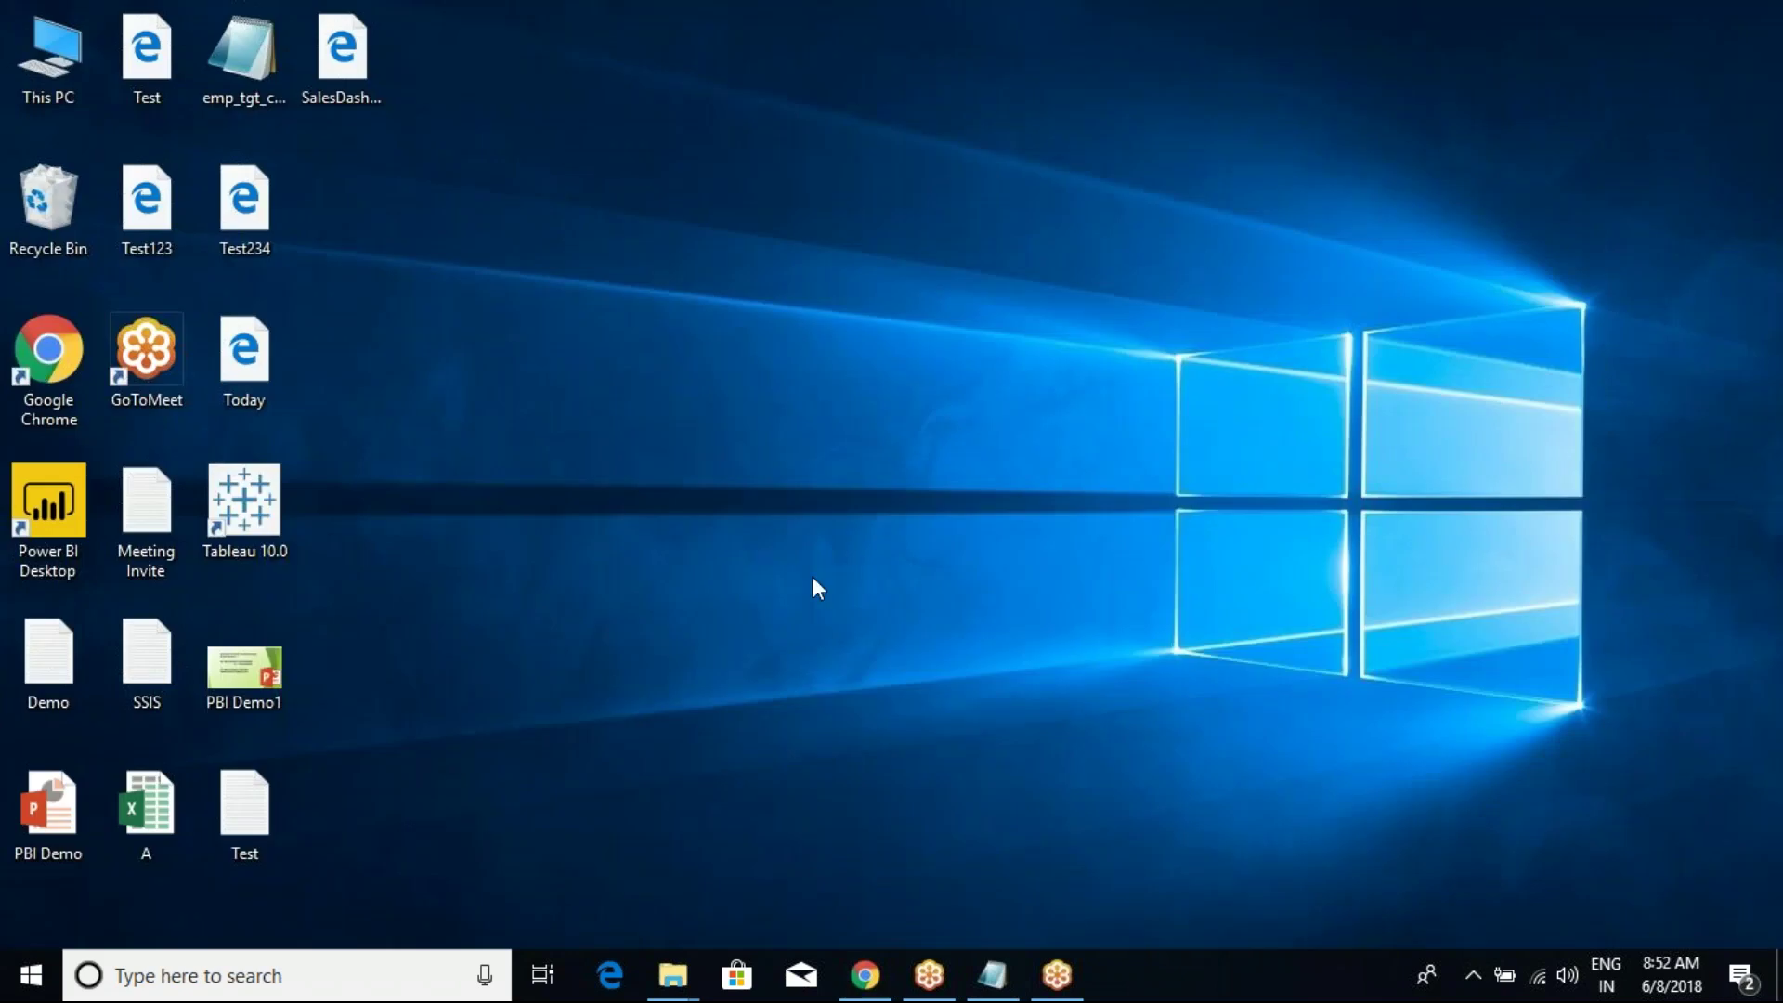
left_click(379, 126)
right_click(338, 18)
left_click(401, 34)
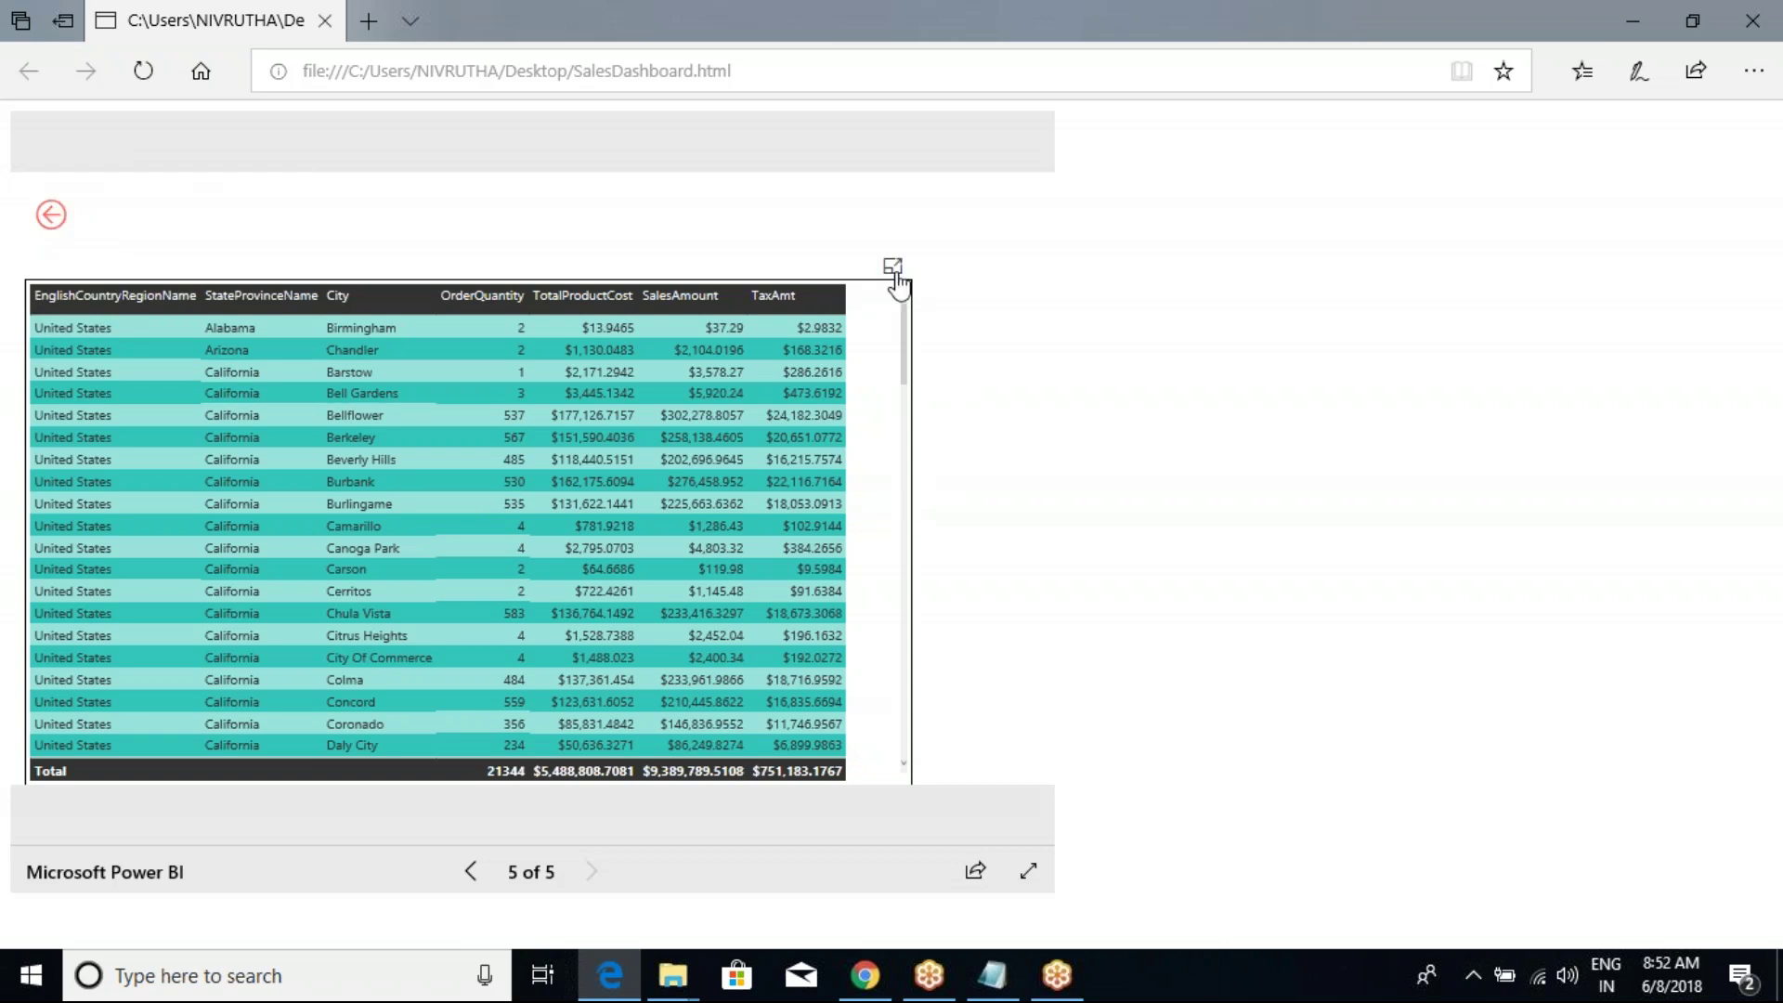
Step: View the embedded report's page 5 table in focus mode, return to the report and display its sharing options
left_click(897, 280)
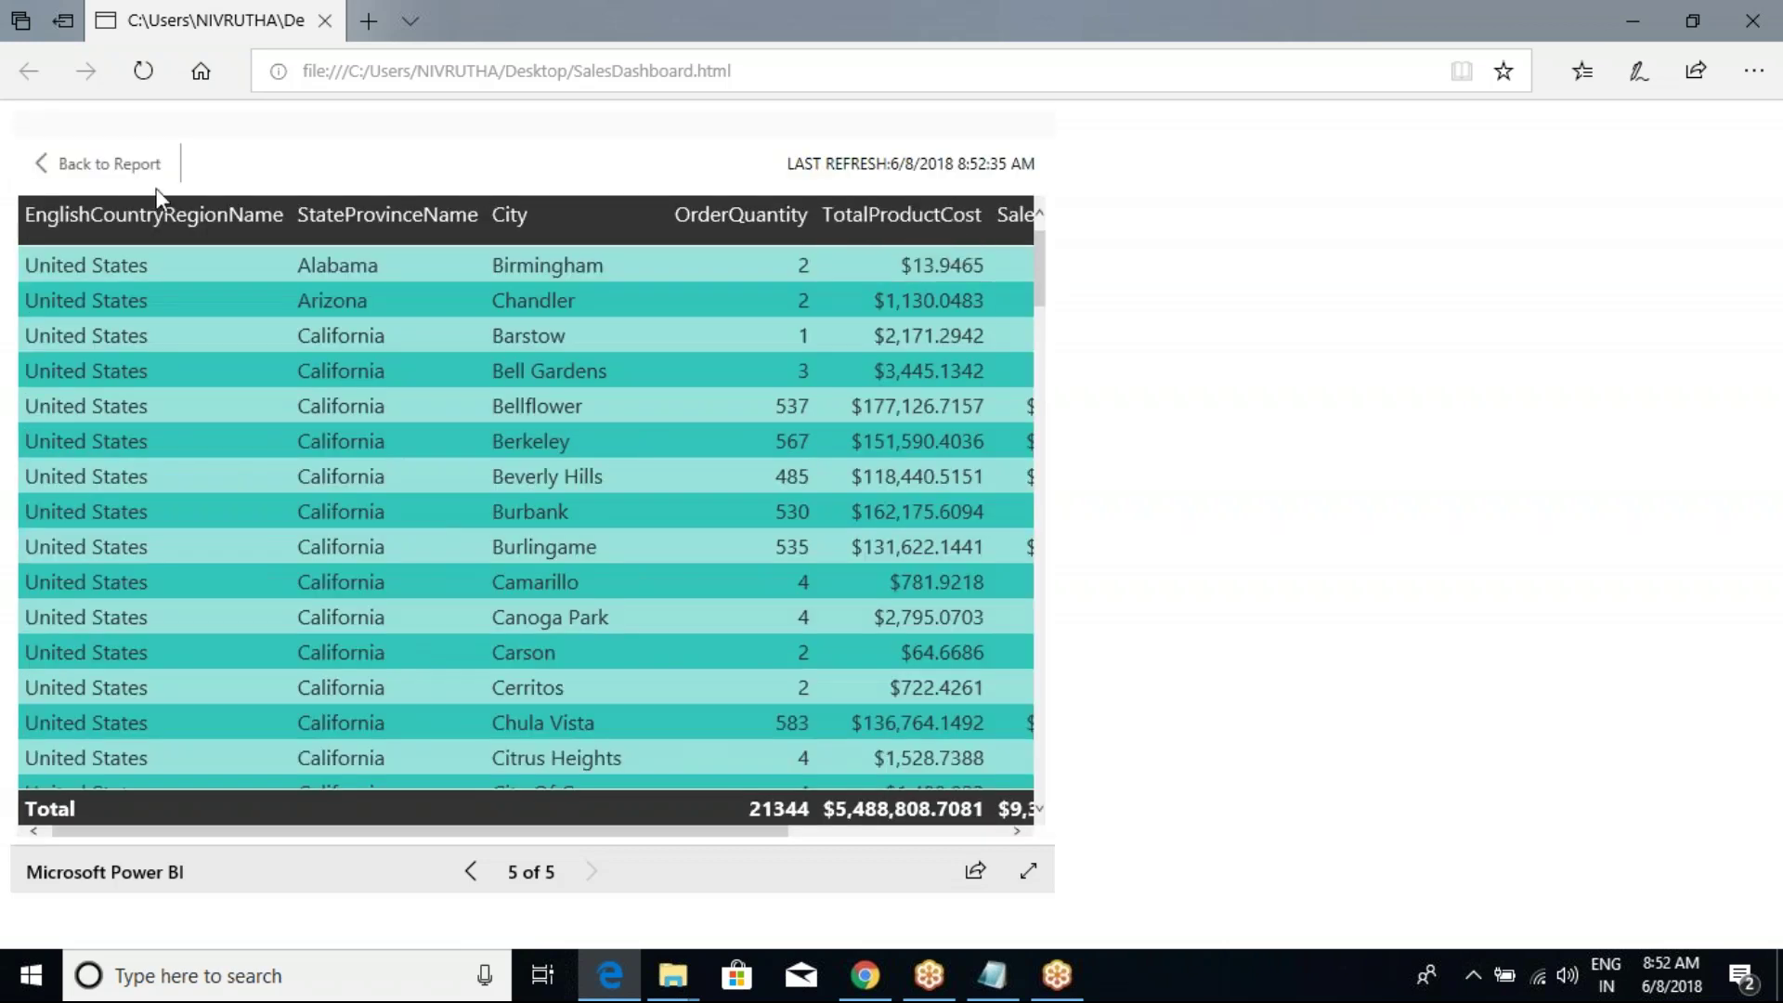
left_click(97, 167)
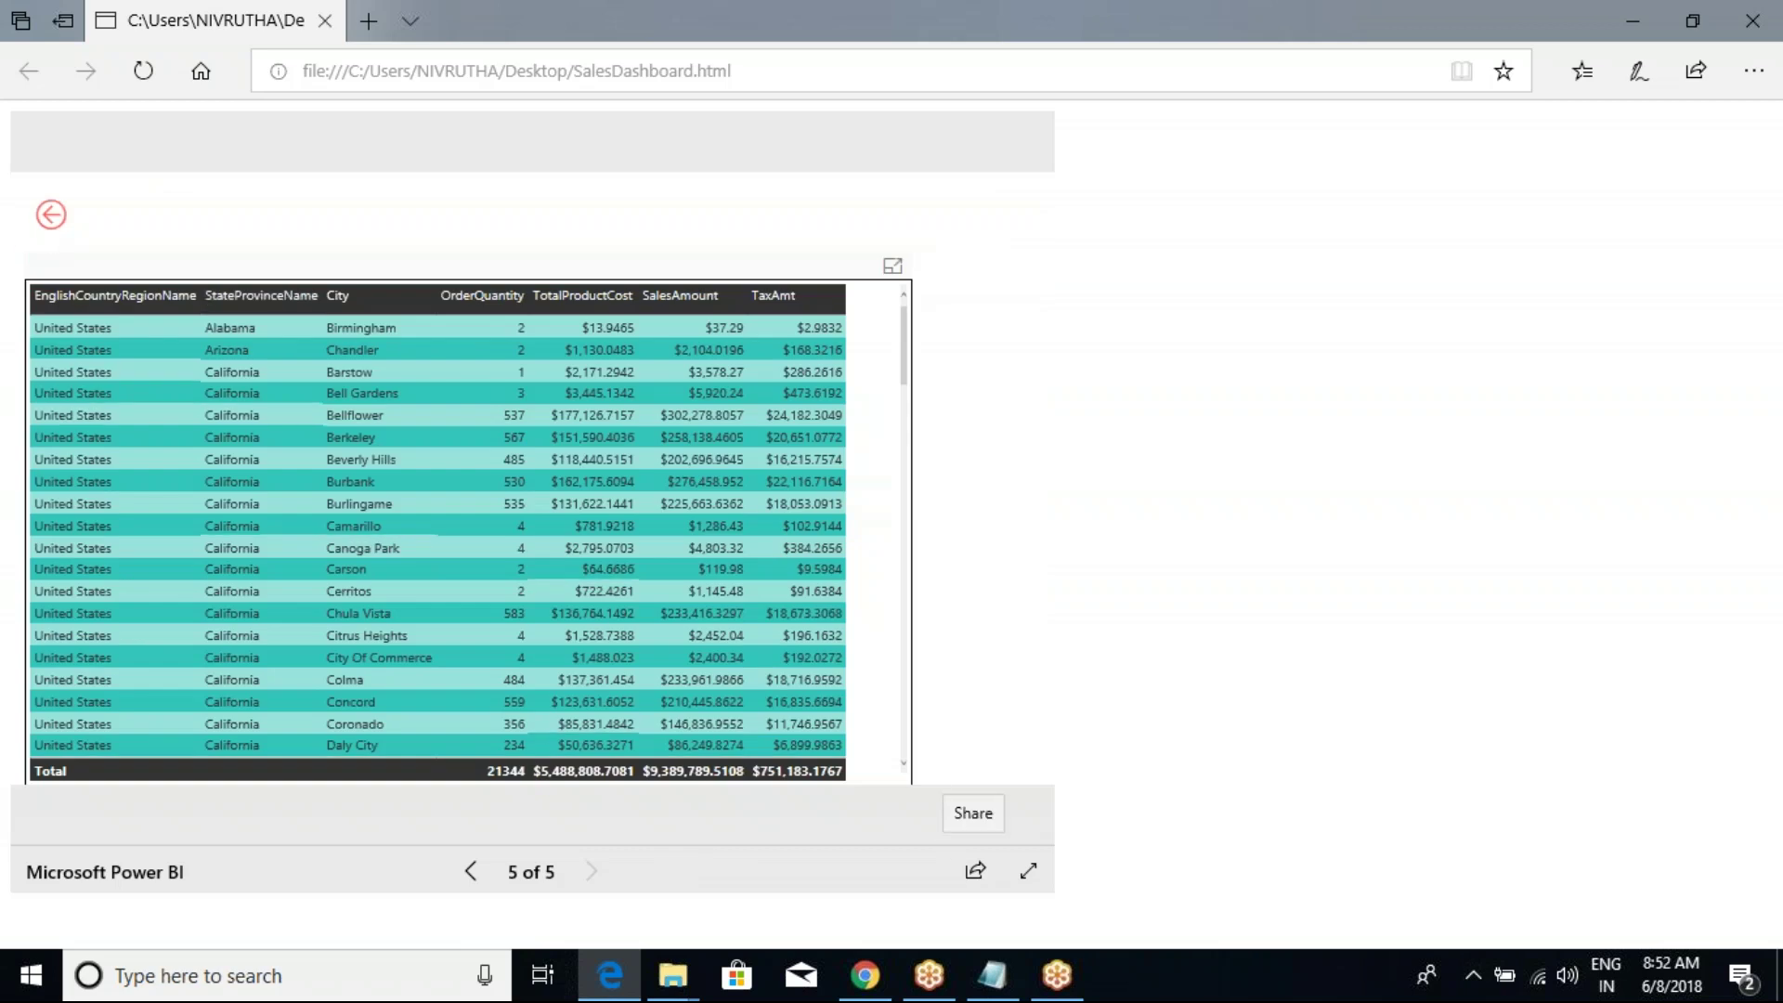
left_click(975, 873)
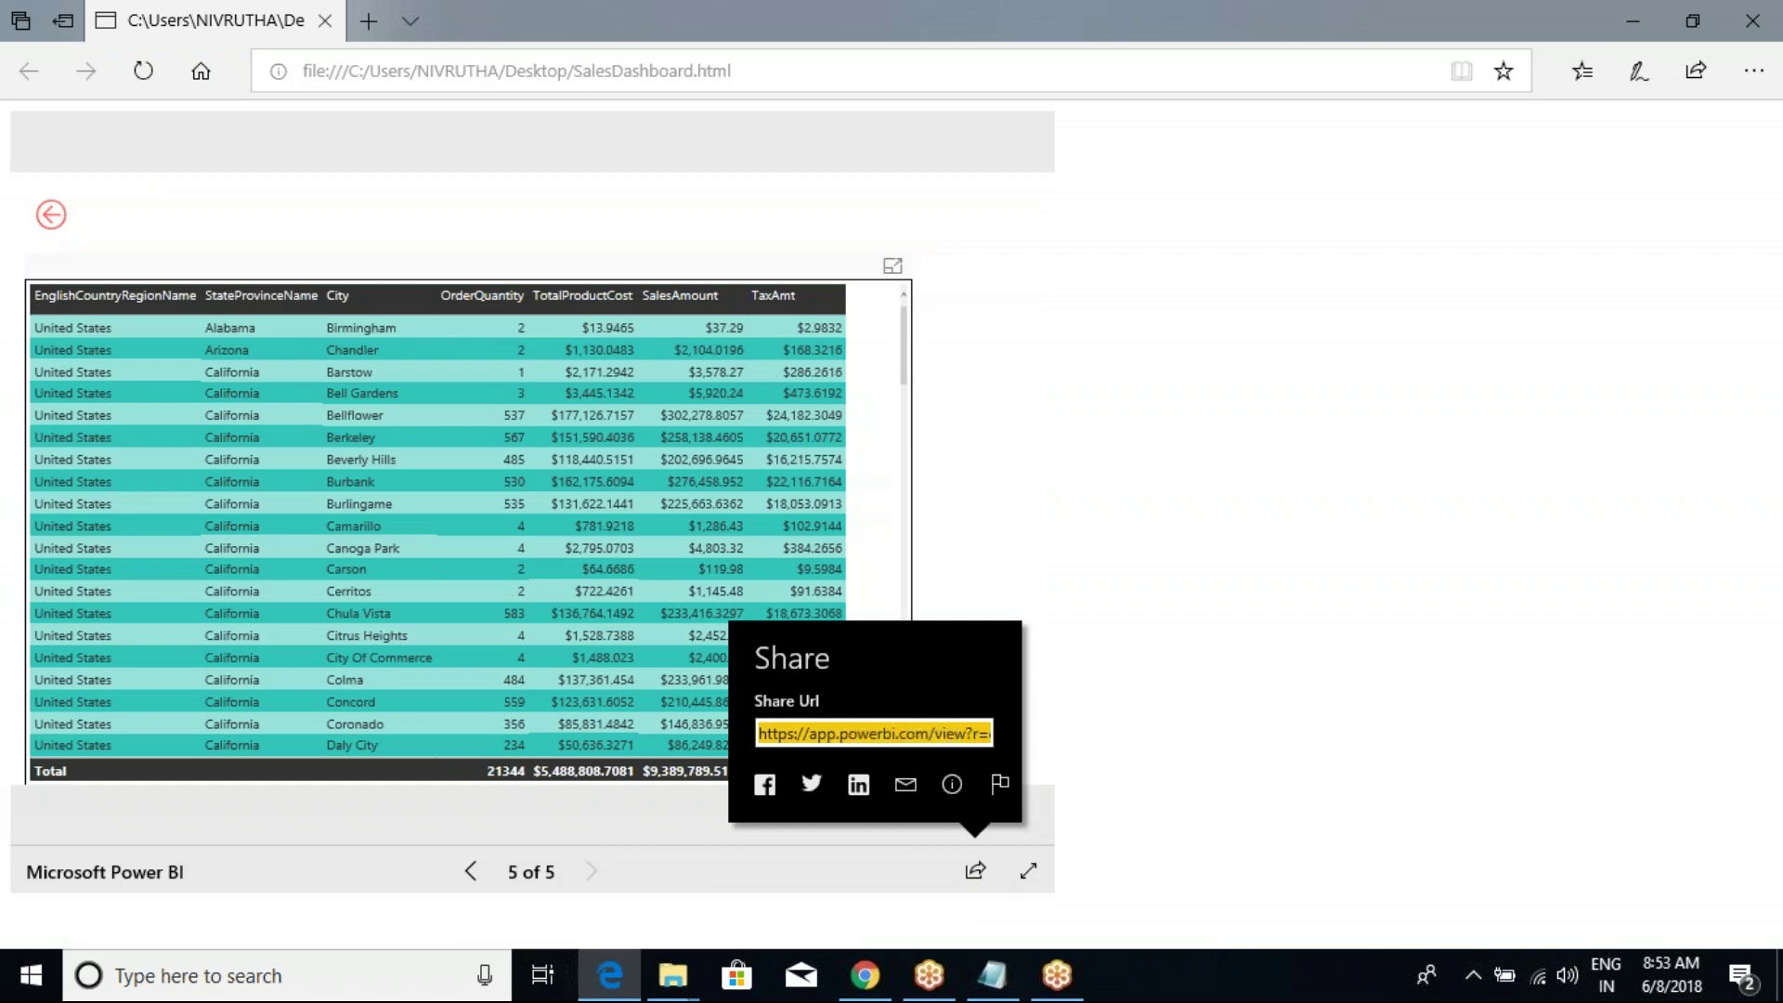
Step: Page back through the embedded report from page 5 to page 1, closing its sharing options
left_click(1112, 709)
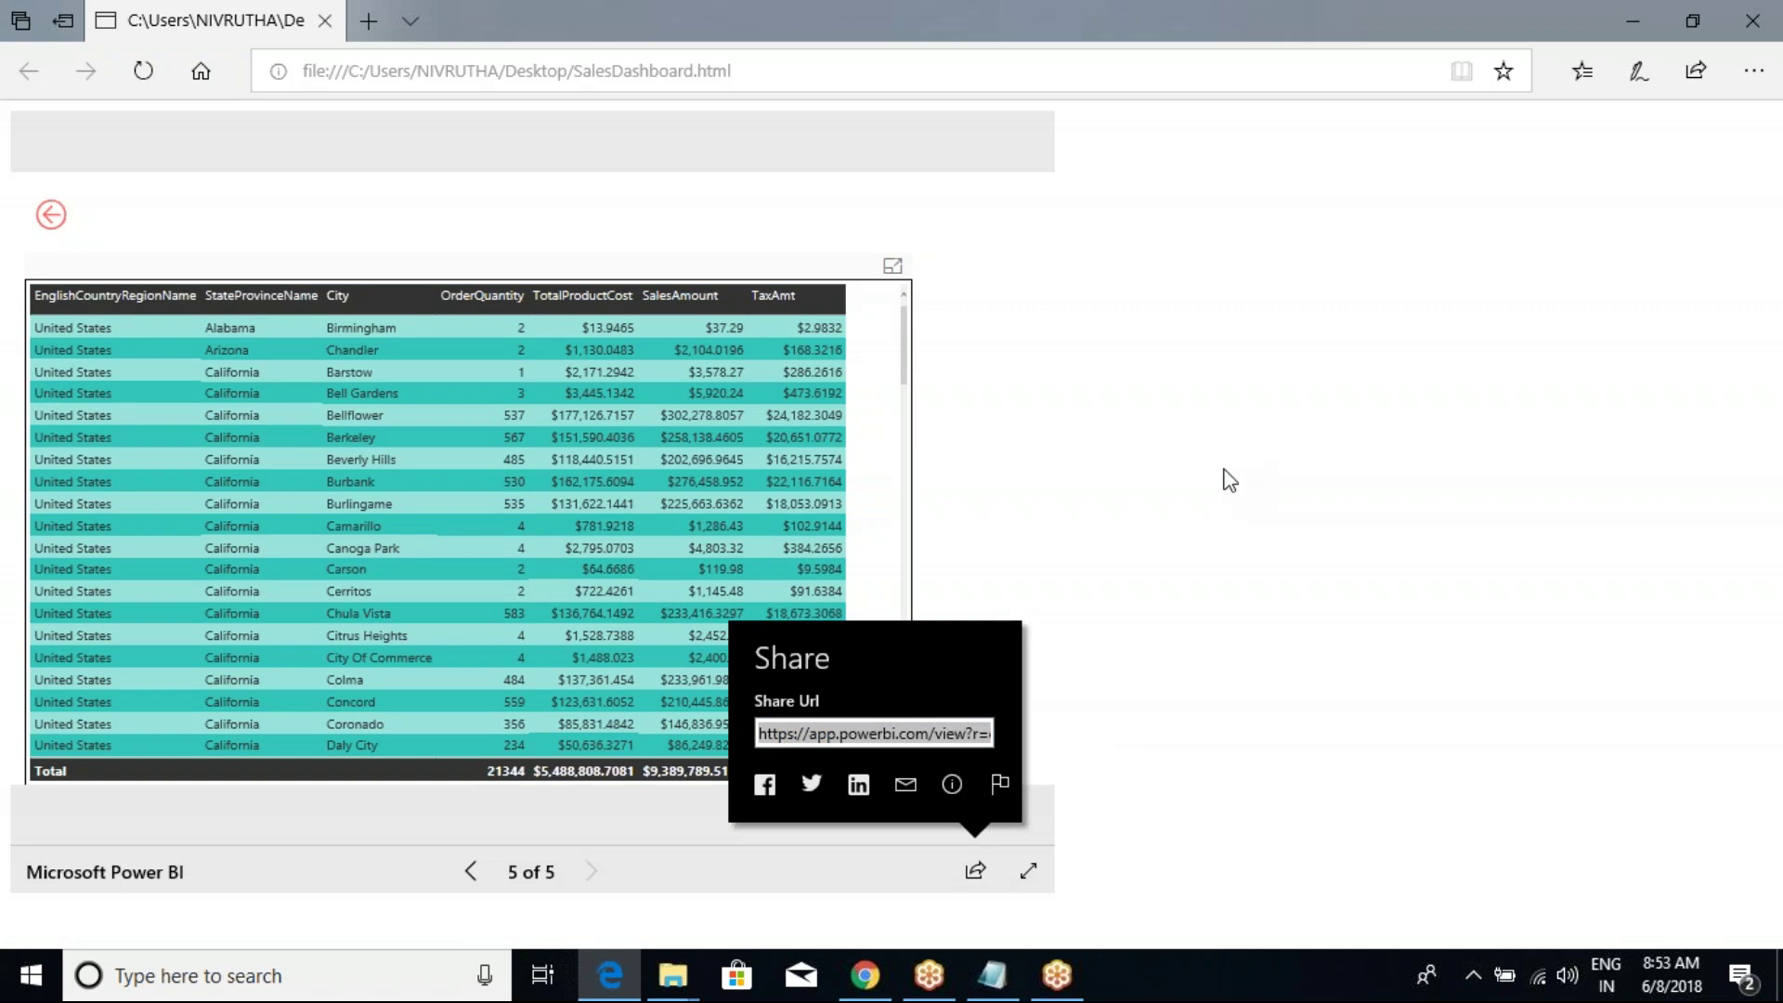
left_click(472, 873)
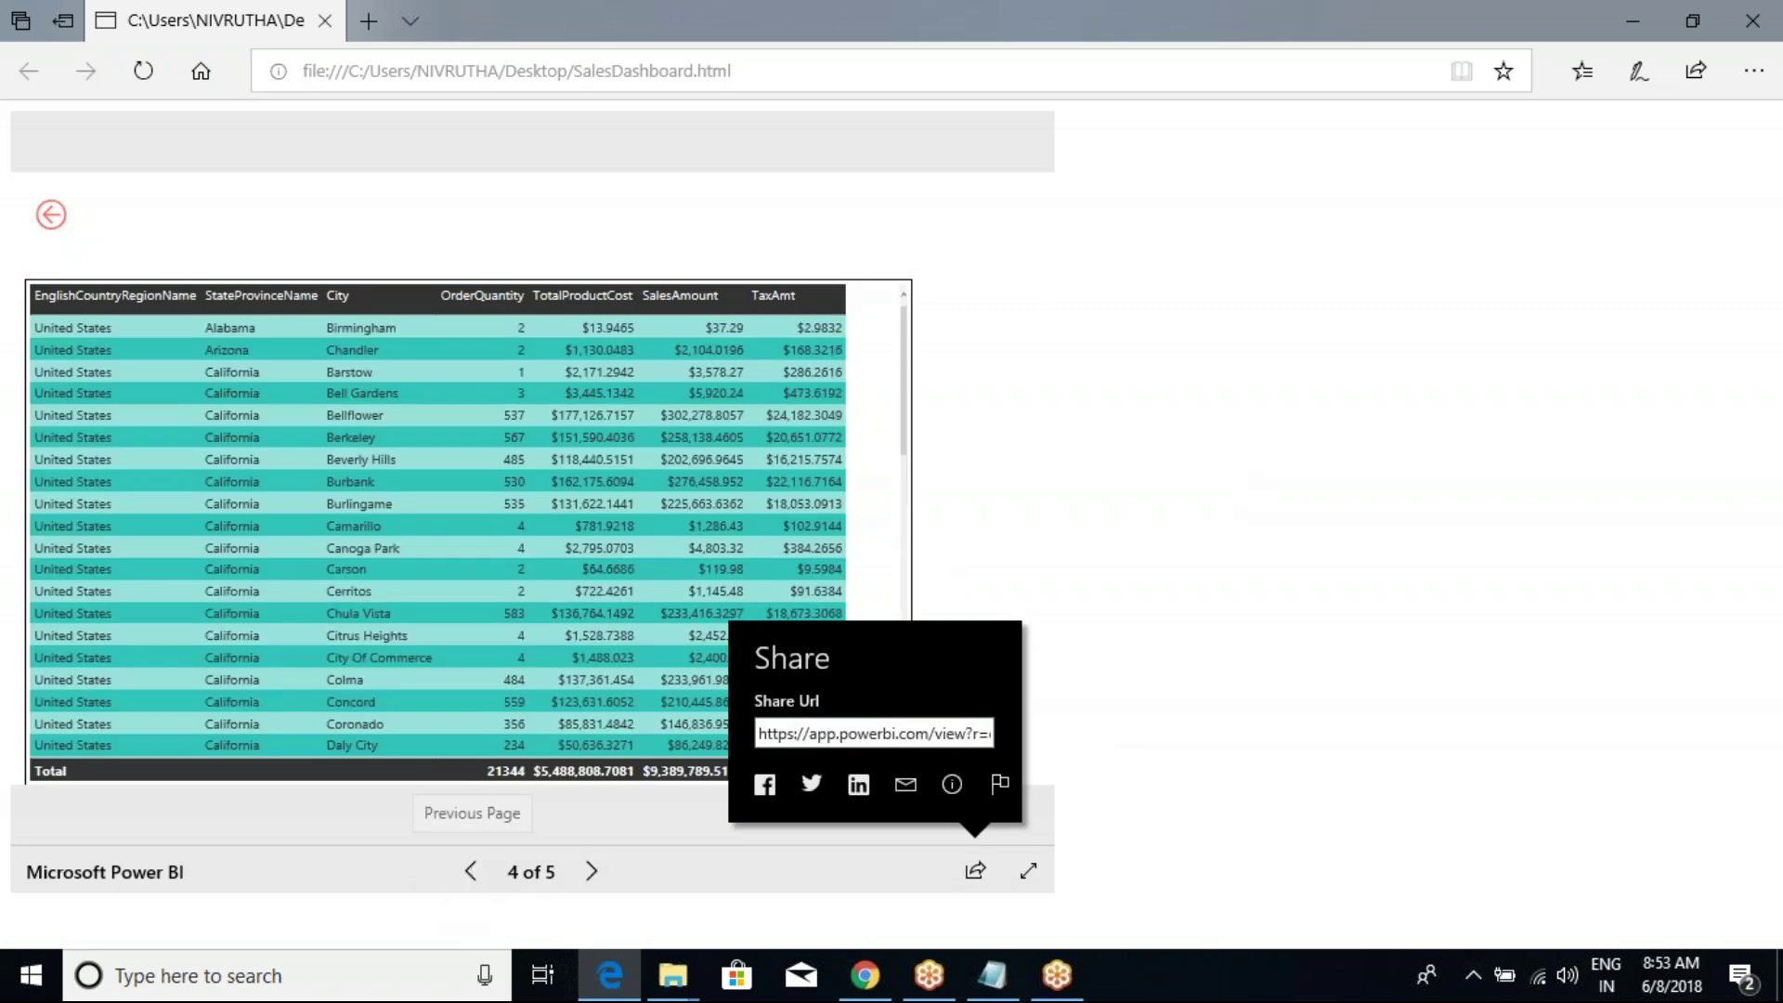
left_click(472, 873)
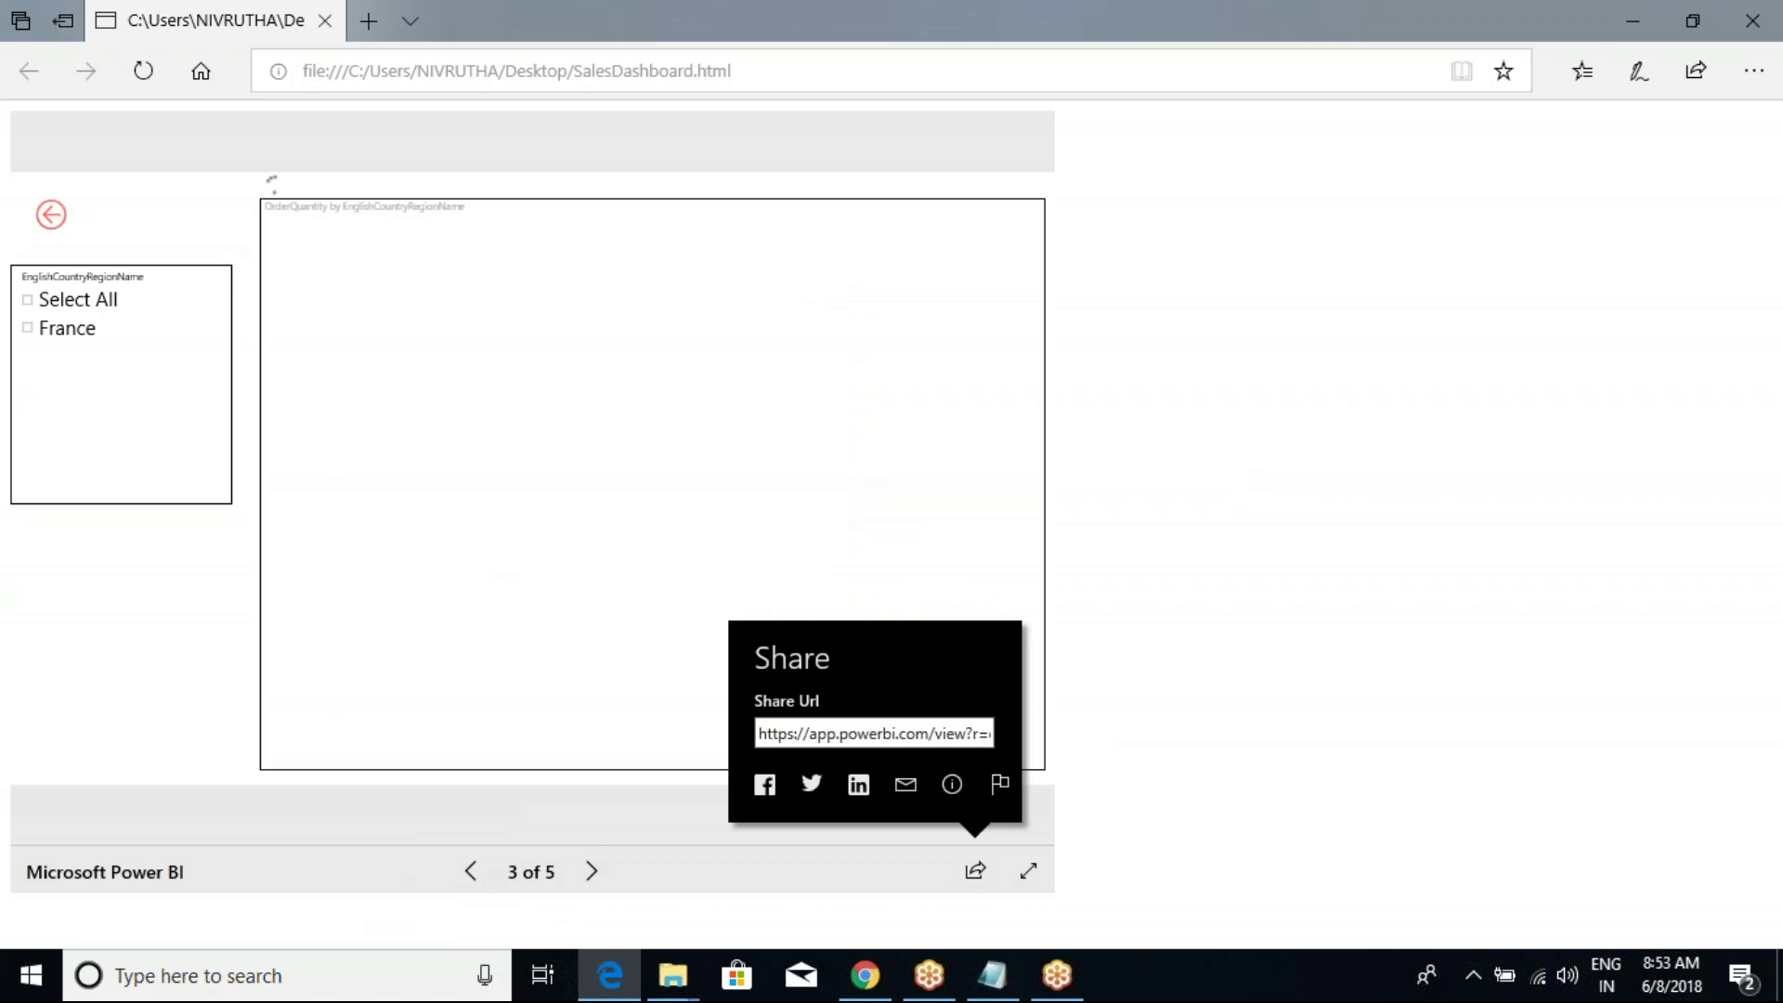
left_click(975, 870)
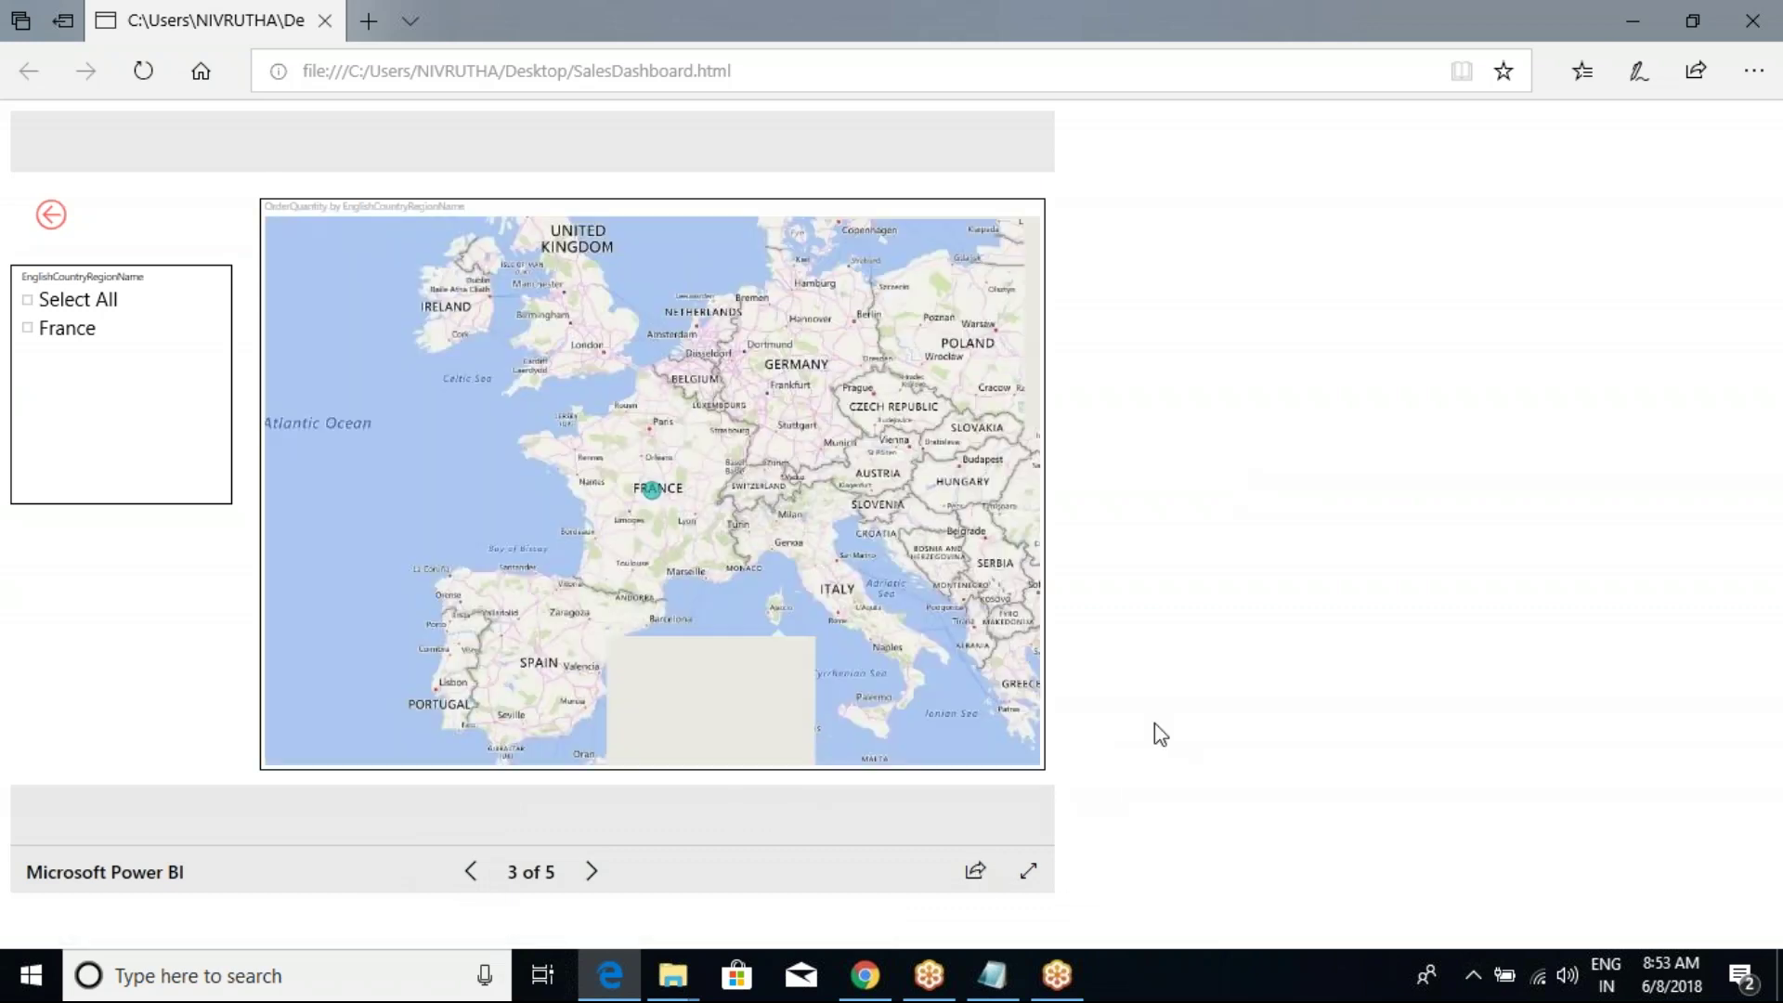
left_click(472, 873)
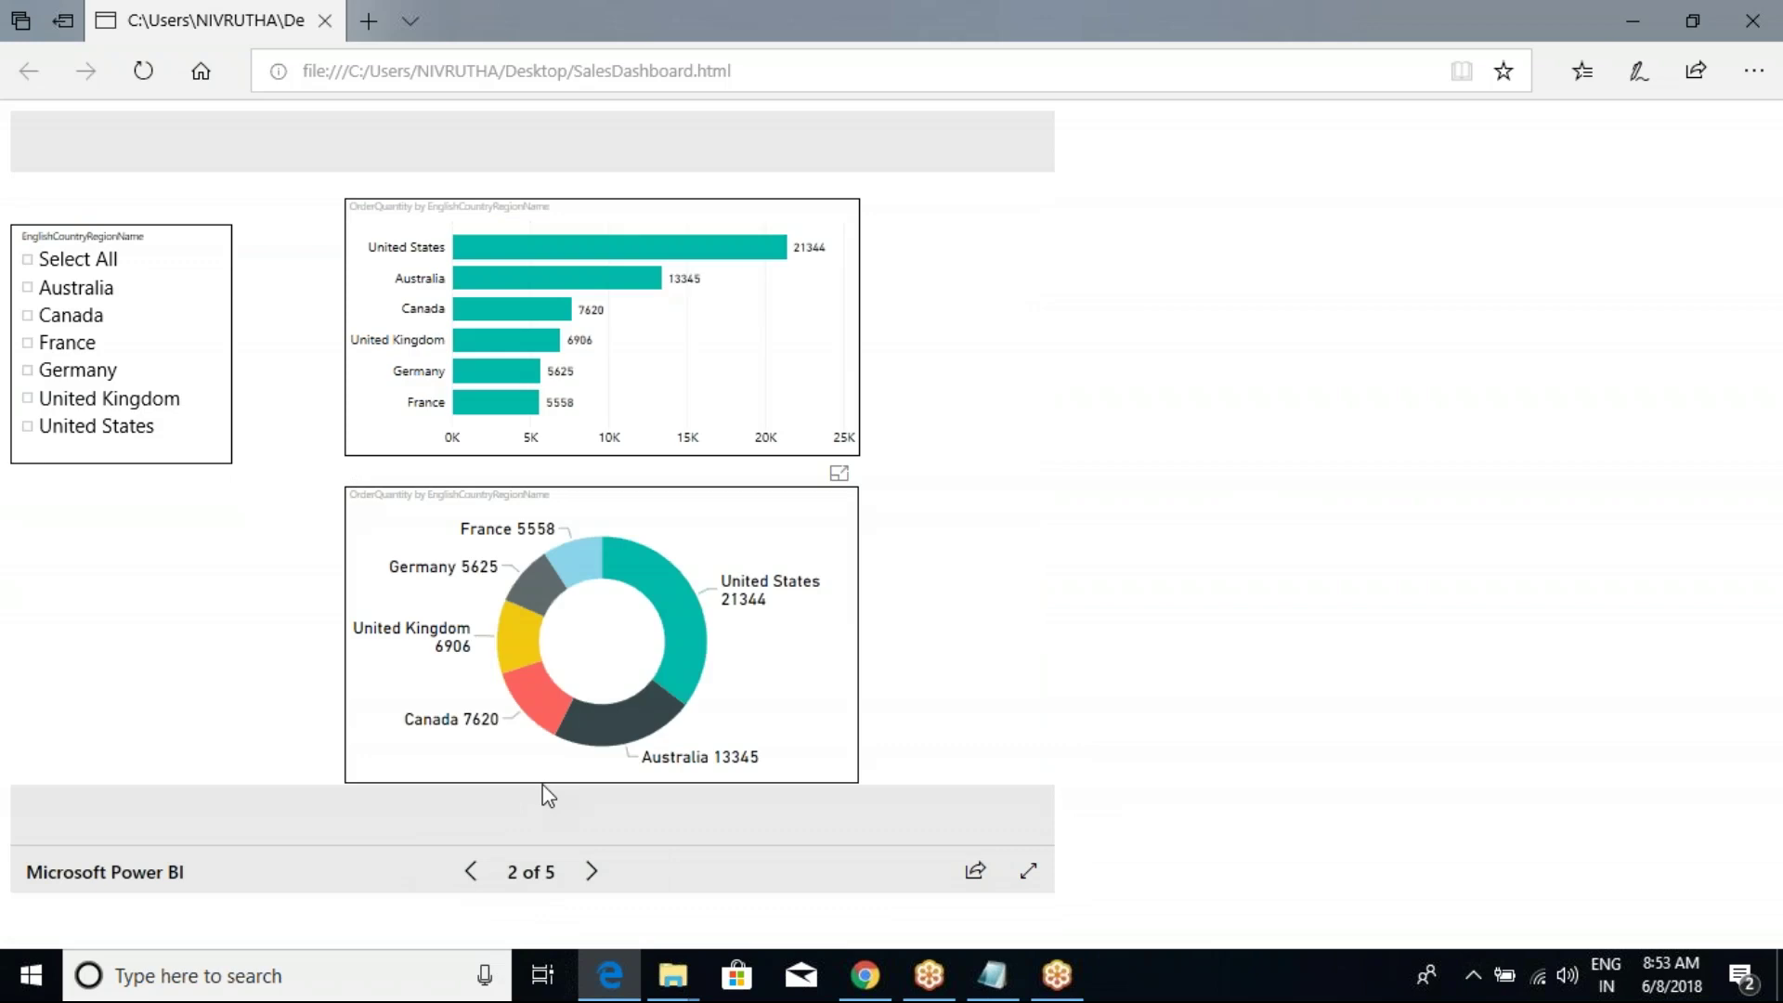
left_click(471, 873)
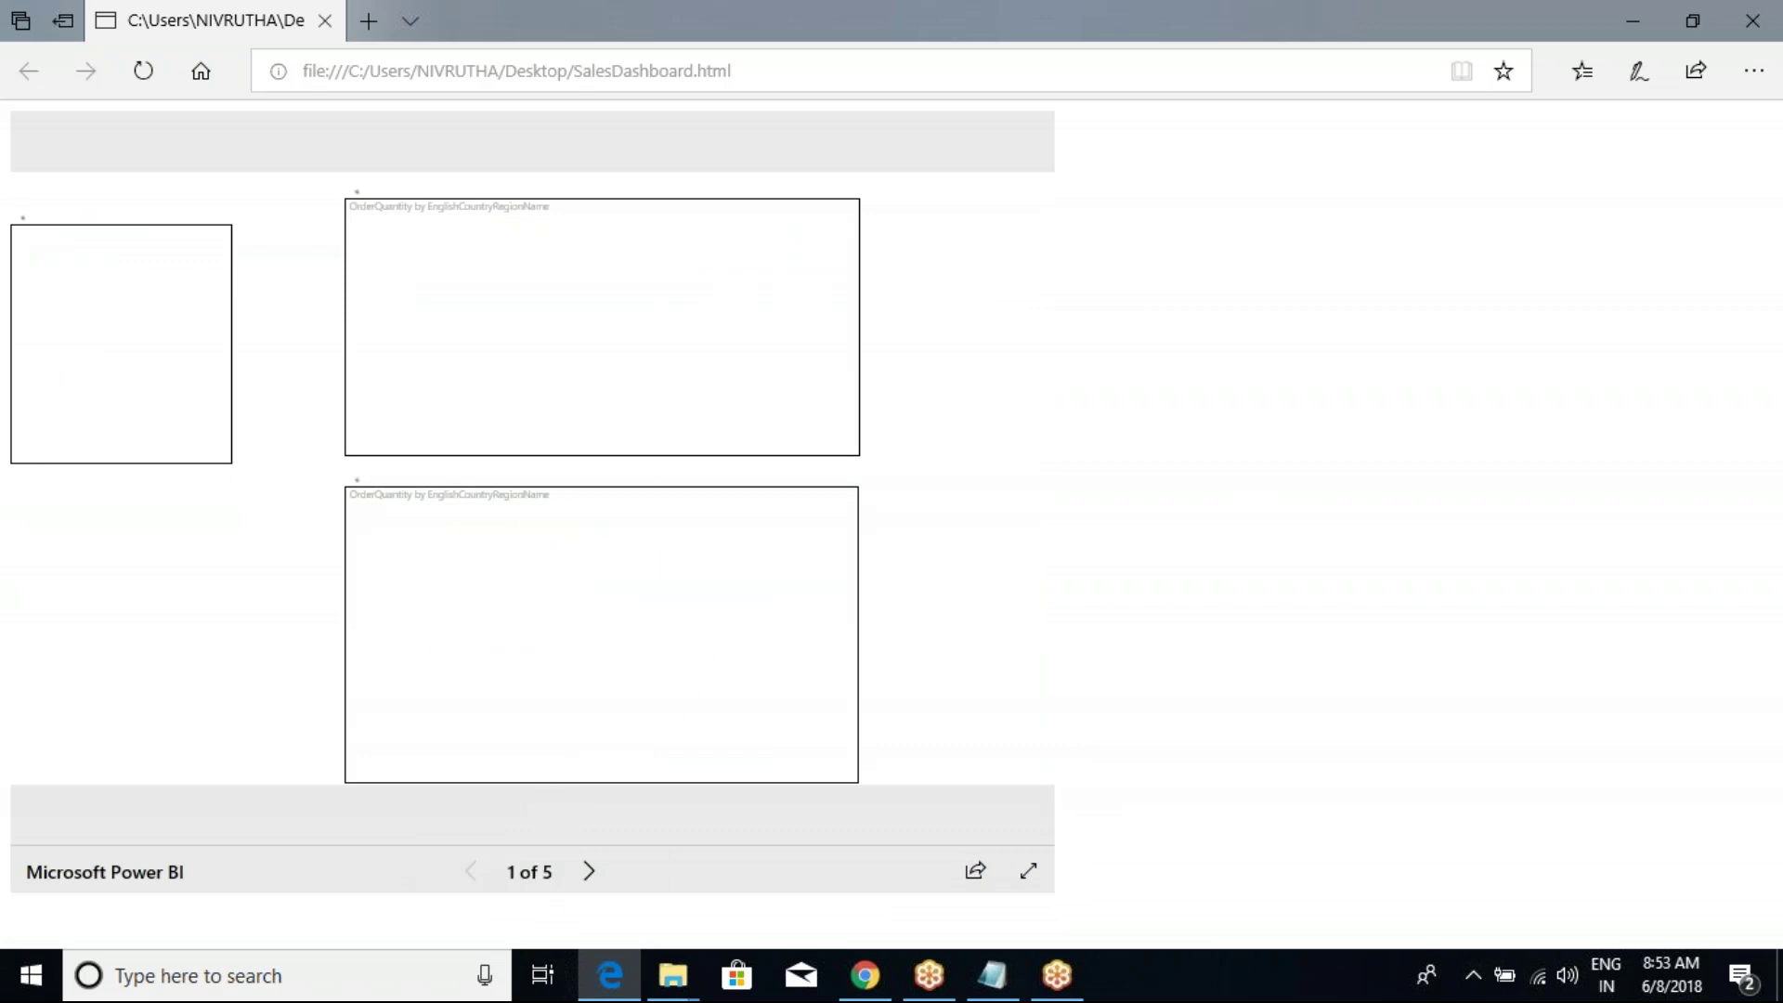
Step: Close the embedded report page and view the available actions for the SalesDashboard file on the desktop
left_click(324, 21)
right_click(340, 74)
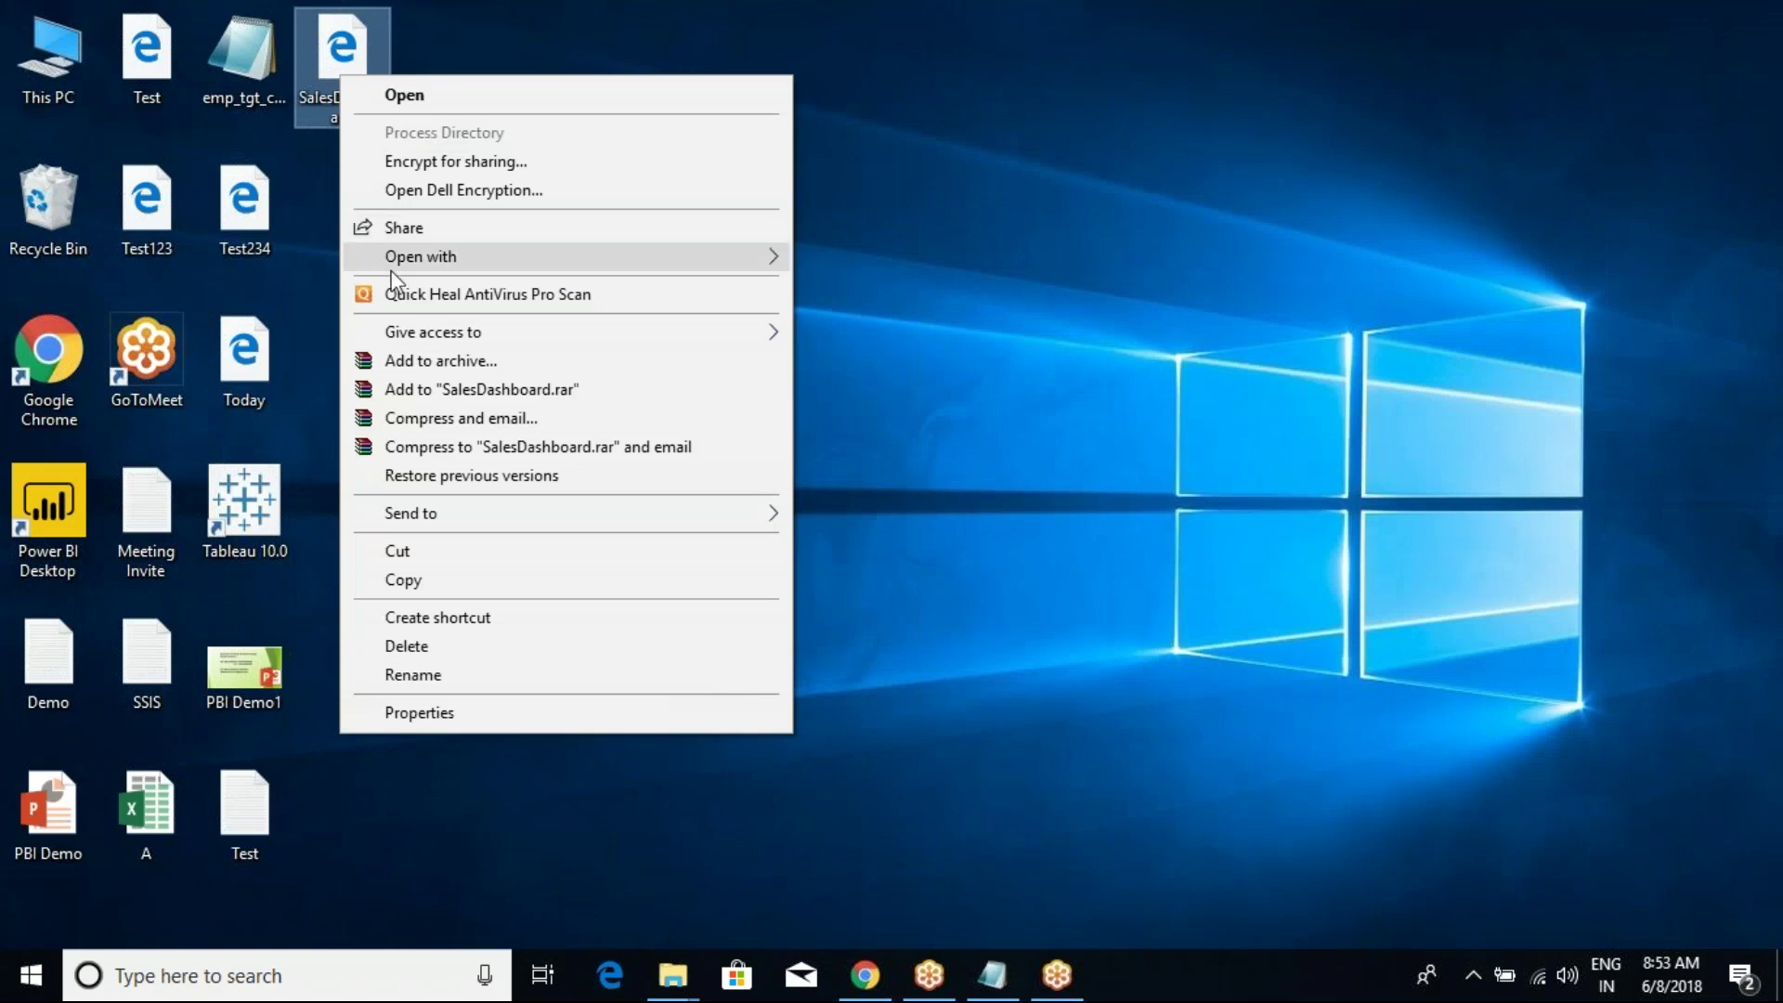
left_click(865, 243)
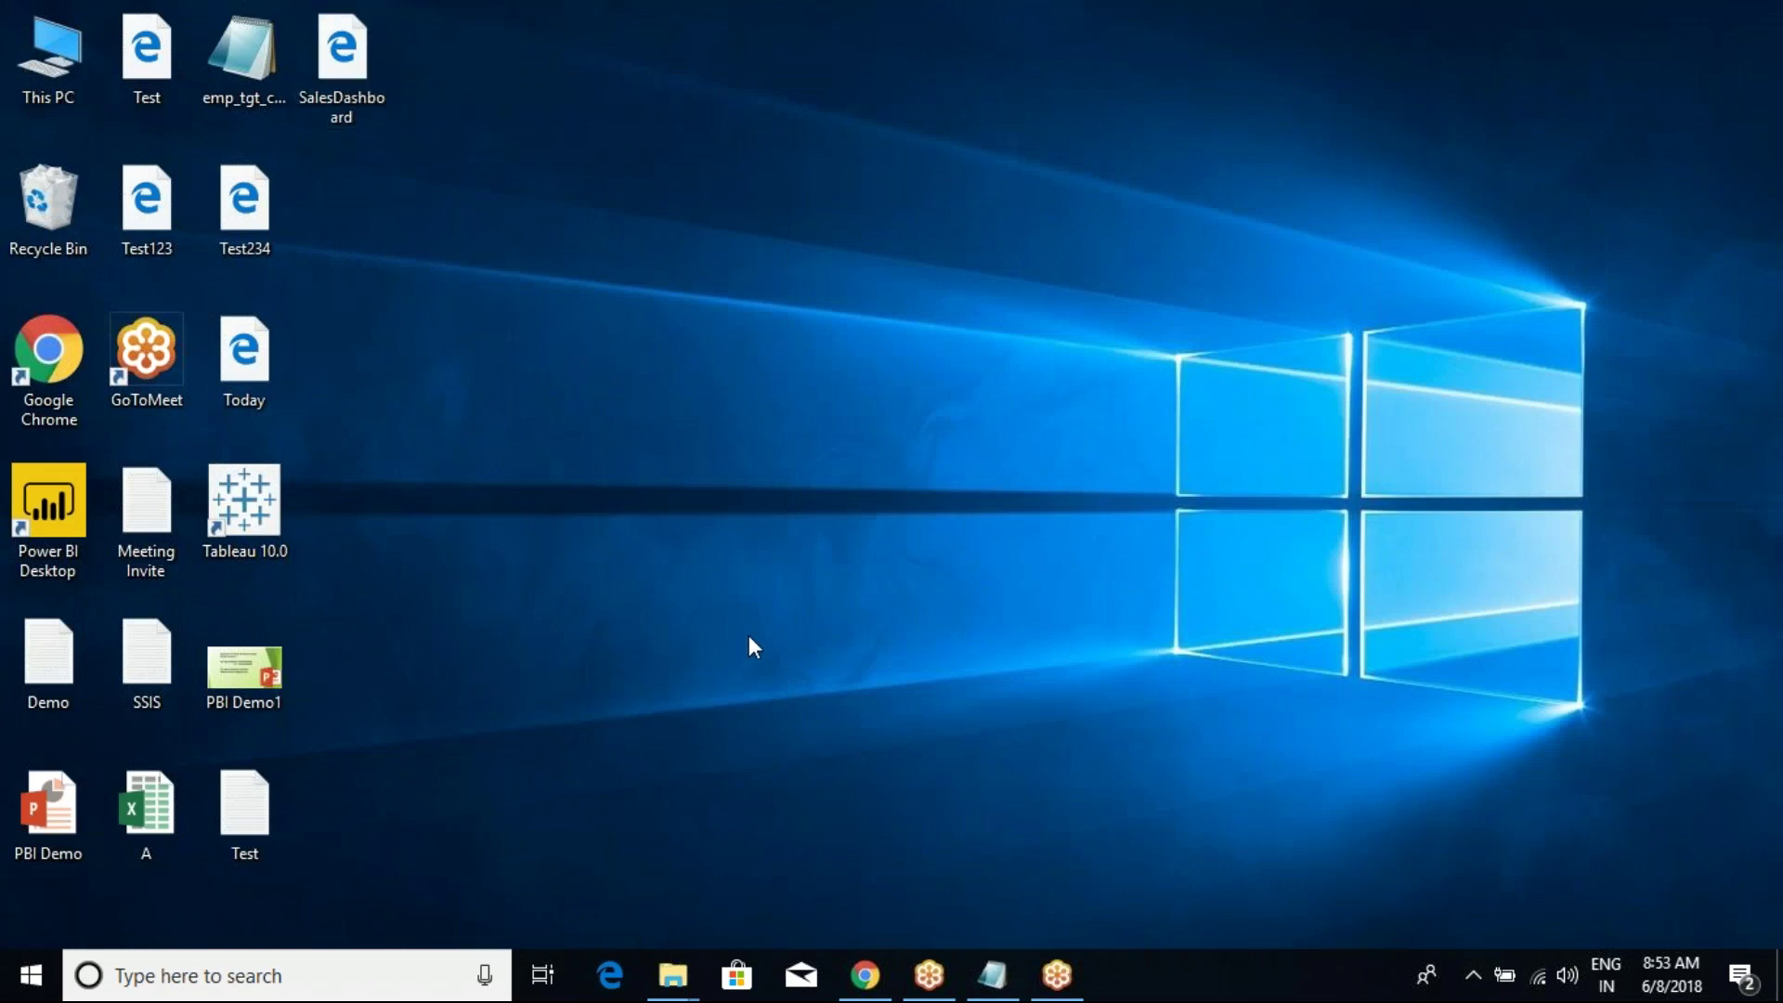
Step: Switch to Power BI in Chrome and open the Row-Level Security page of the PBI_6th_June2018 dataset
left_click(864, 975)
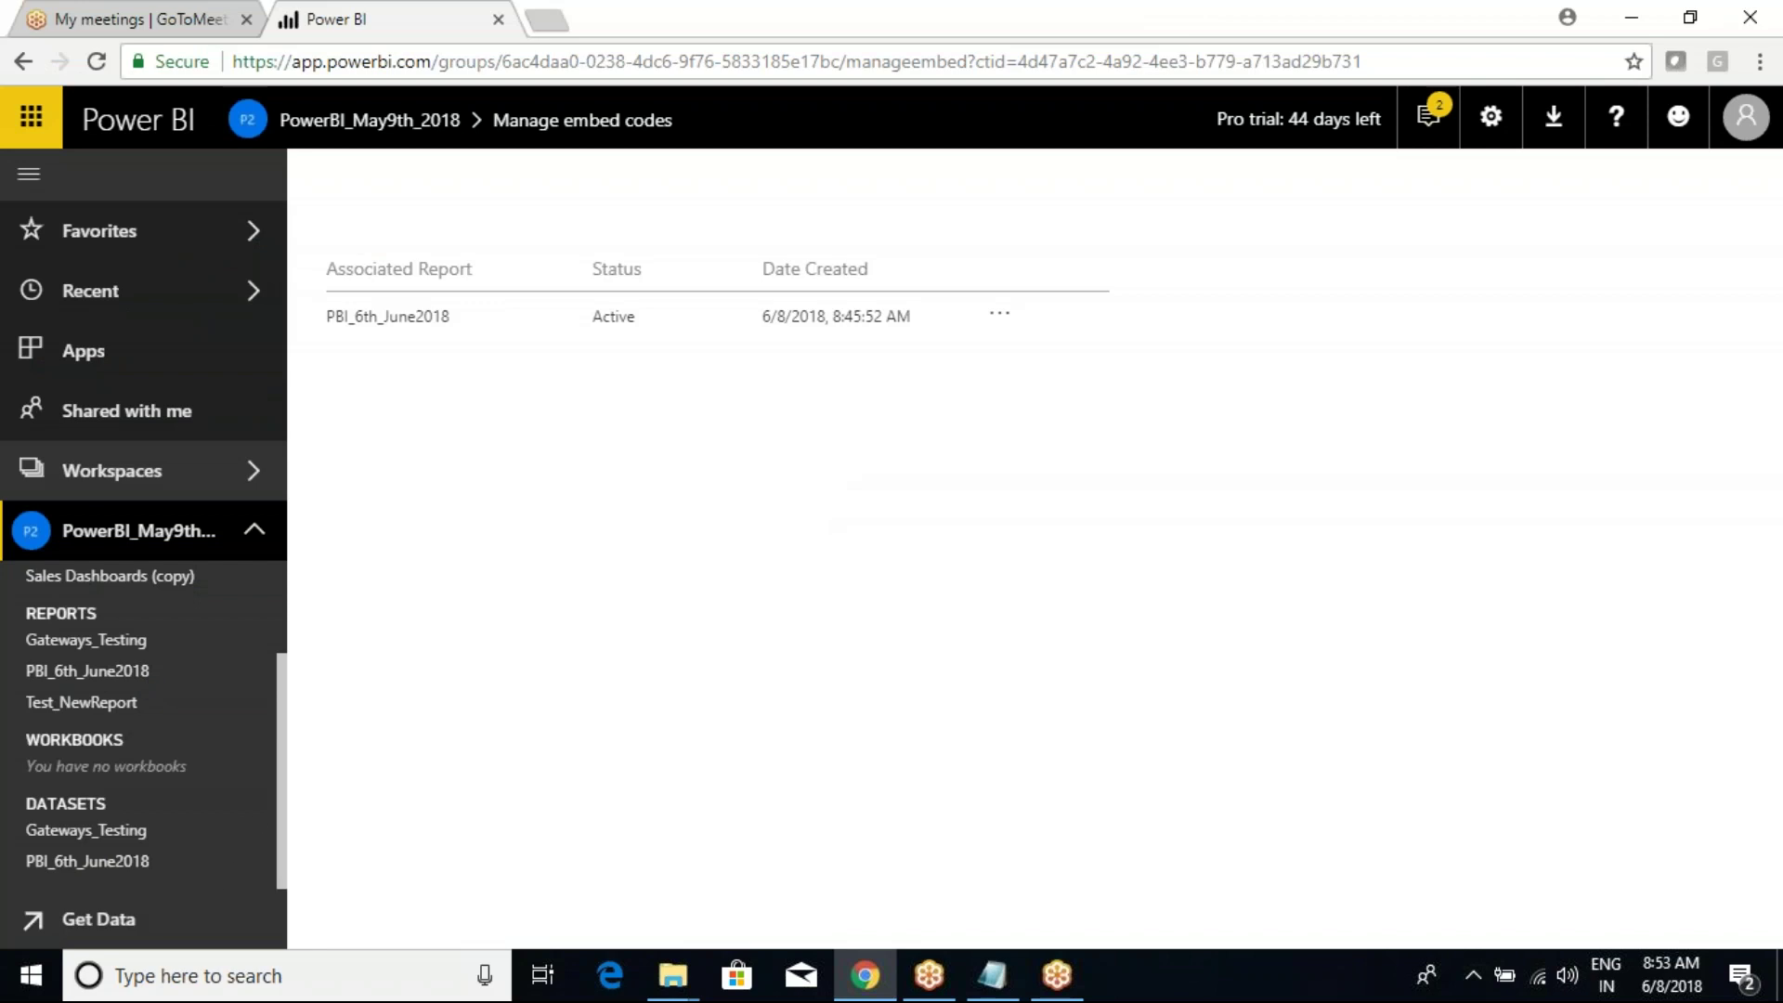
left_click(257, 672)
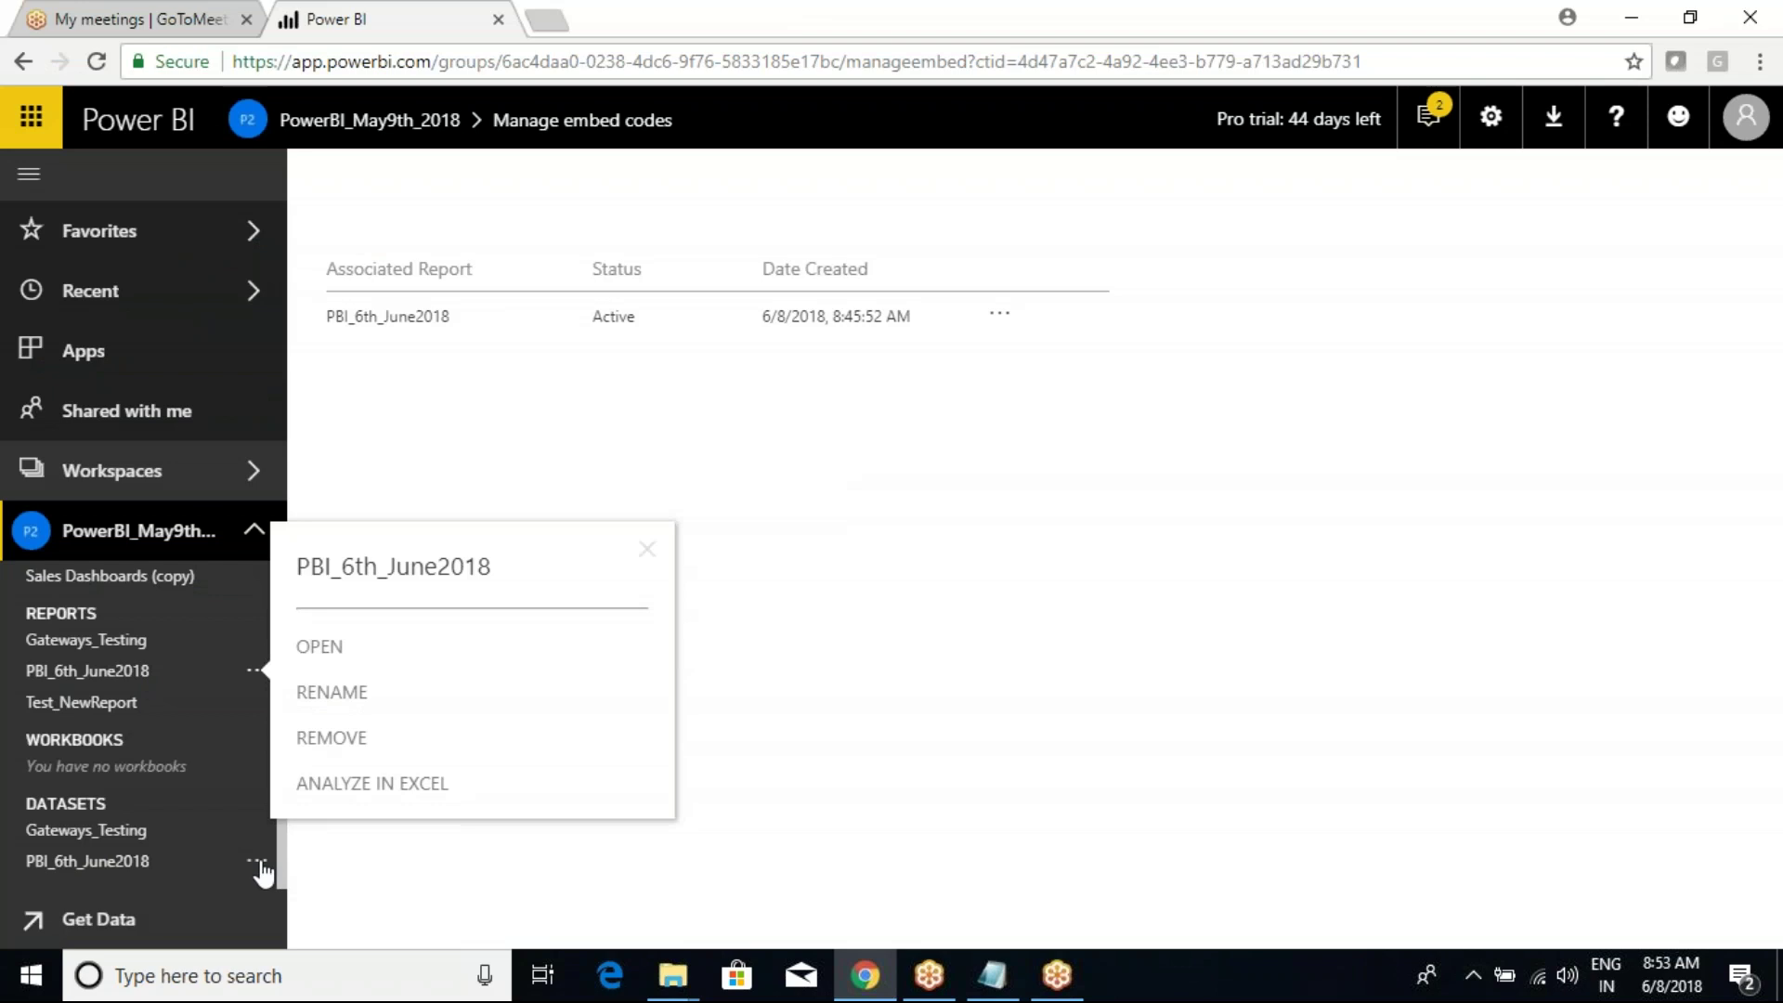
left_click(260, 863)
left_click(280, 895)
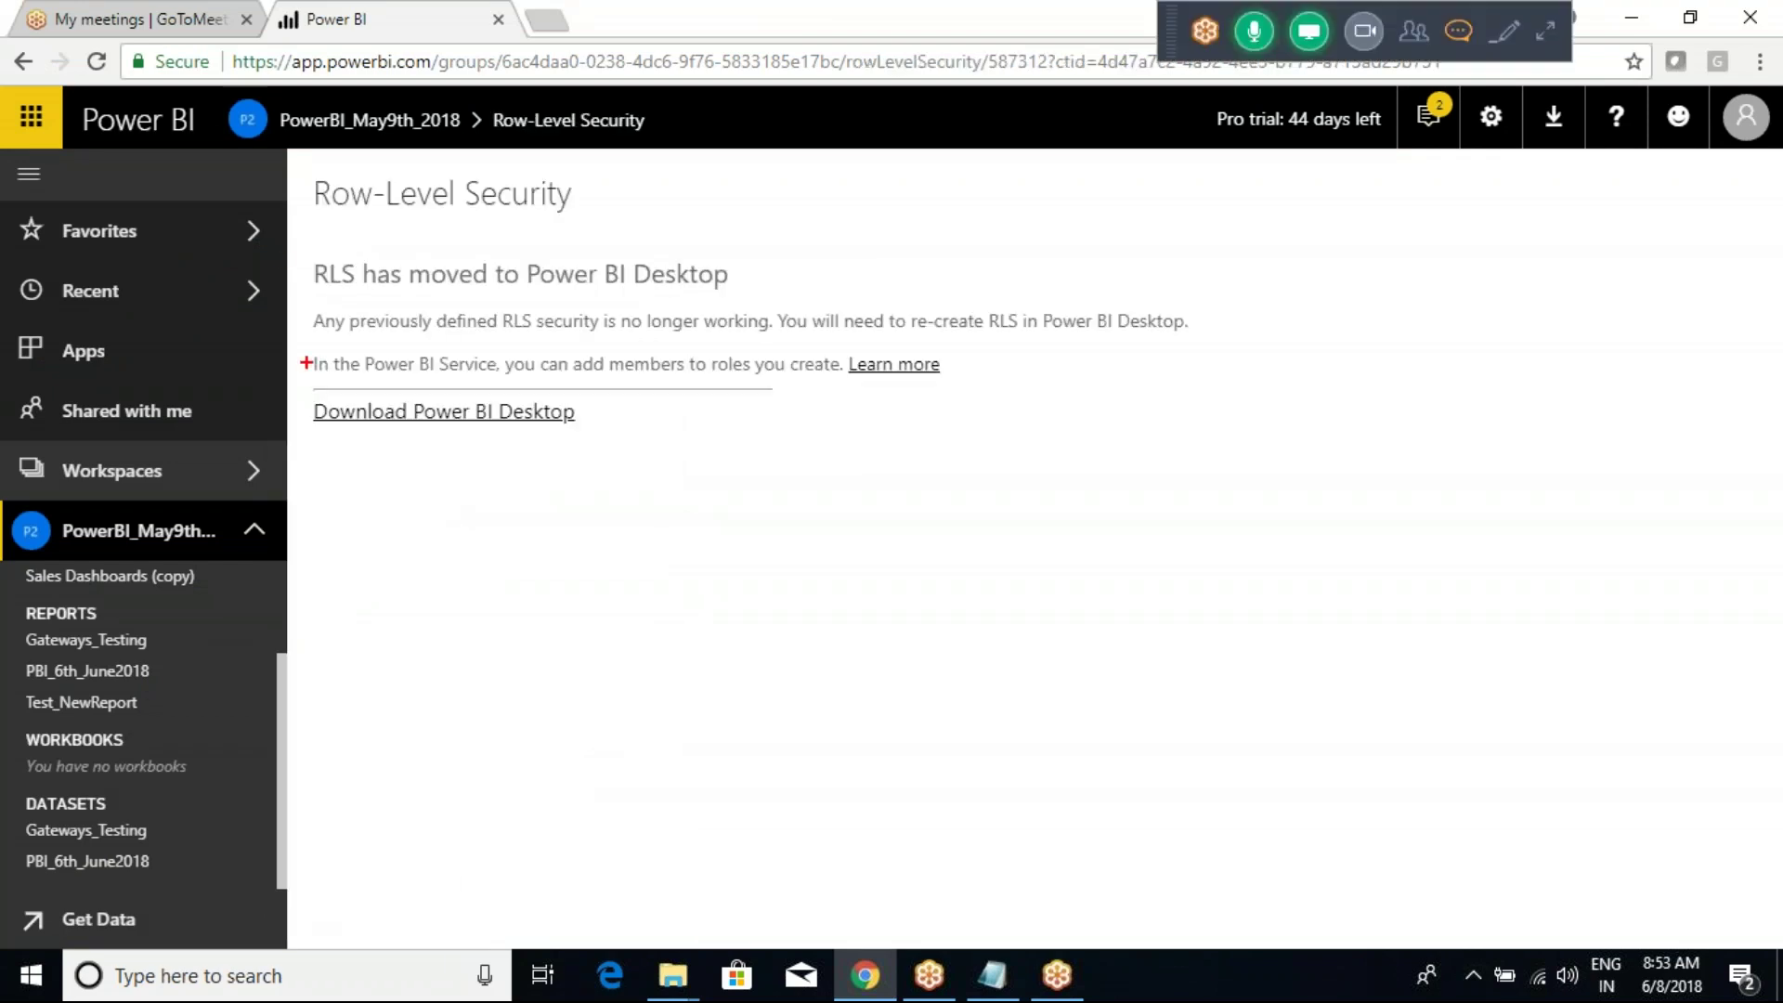
Step: Annotate the Row-Level Security page in red: box the notice, circle RLS, add handwritten notes and arrows between RLS and the notes
mouse_move(300, 163)
left_mouse_down()
mouse_move(496, 379)
mouse_move(1072, 494)
mouse_move(1221, 492)
left_mouse_up()
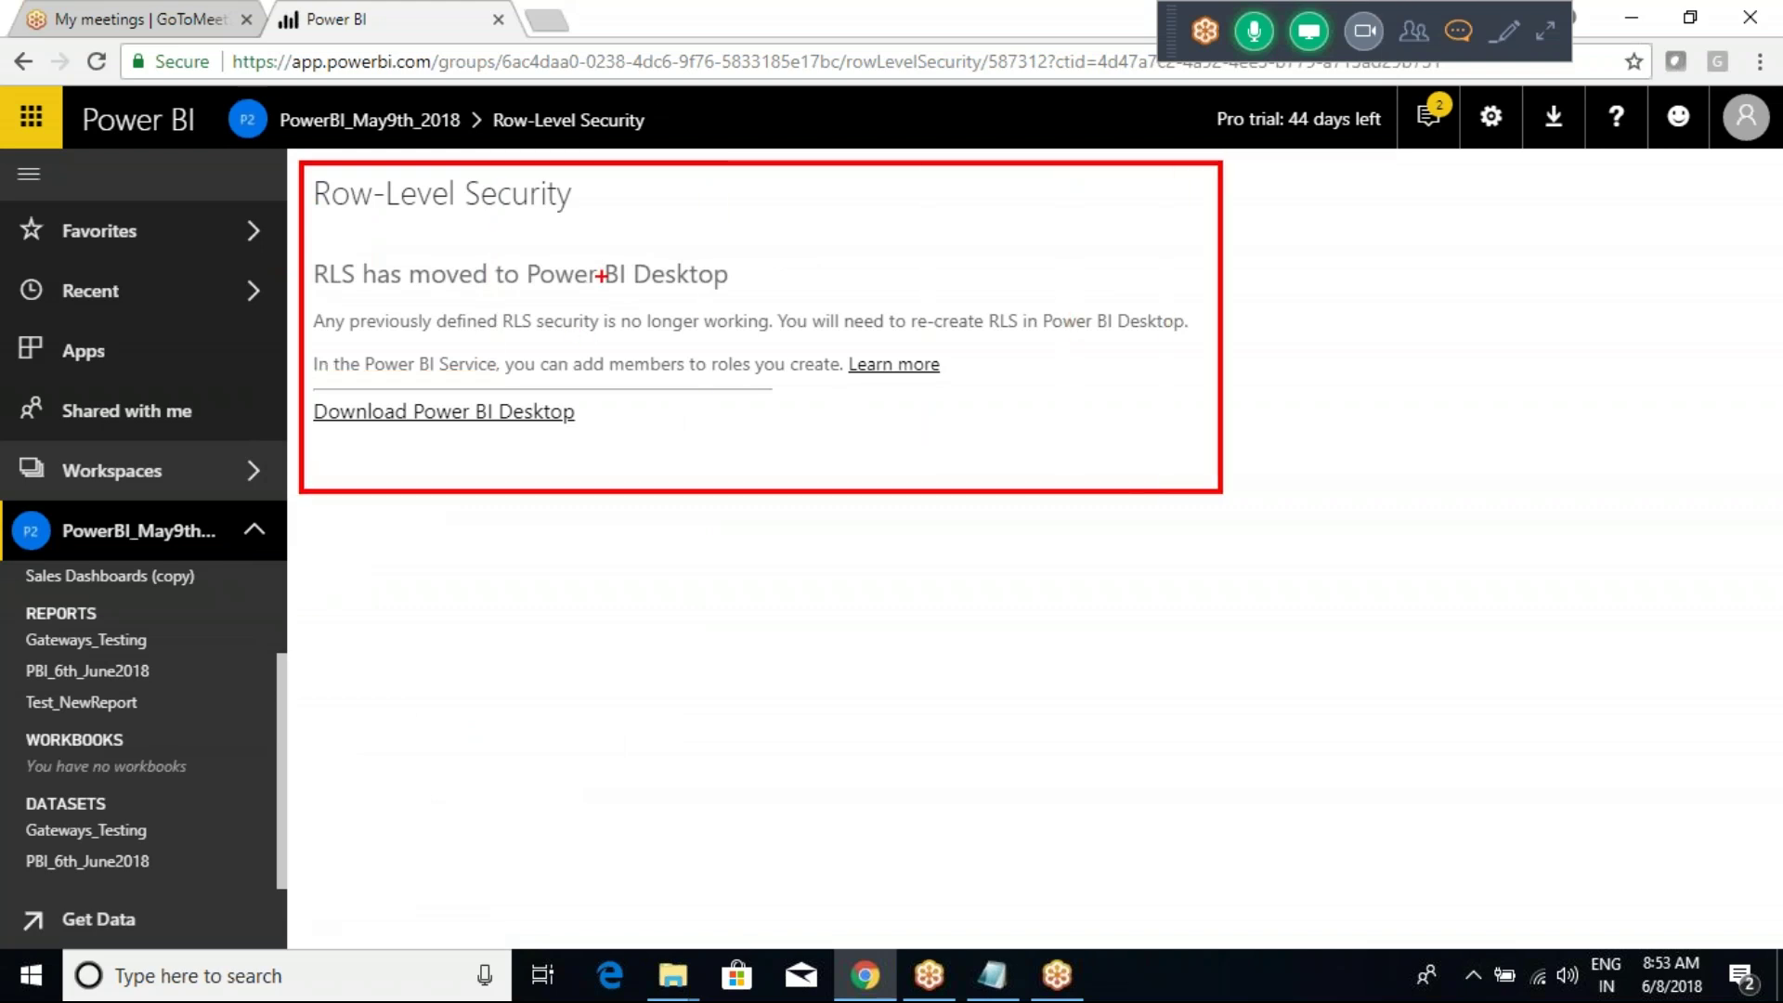
mouse_move(316, 254)
left_mouse_down()
mouse_move(335, 321)
mouse_move(327, 259)
left_mouse_up()
mouse_move(411, 306)
left_mouse_down()
mouse_move(652, 412)
mouse_move(859, 540)
left_mouse_up()
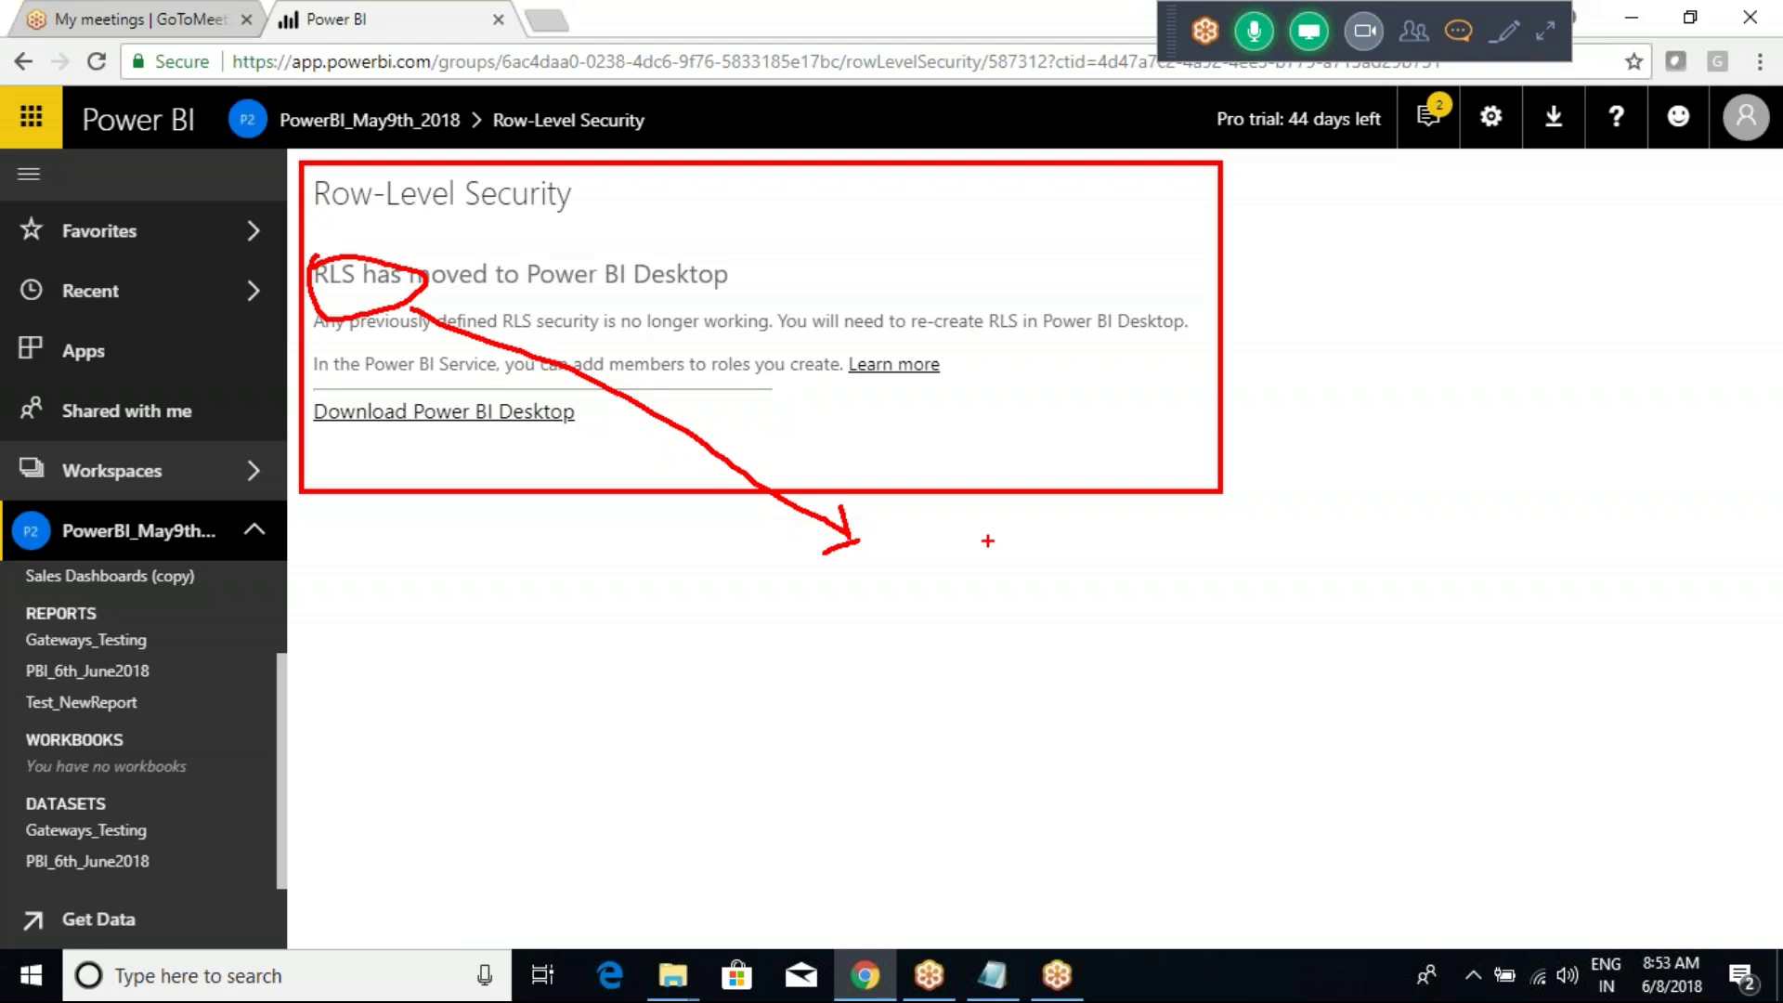
mouse_move(985, 530)
left_mouse_down()
mouse_move(985, 546)
mouse_move(1027, 548)
mouse_move(992, 568)
mouse_move(1060, 562)
mouse_move(1088, 555)
mouse_move(1087, 522)
mouse_move(1103, 582)
left_mouse_up()
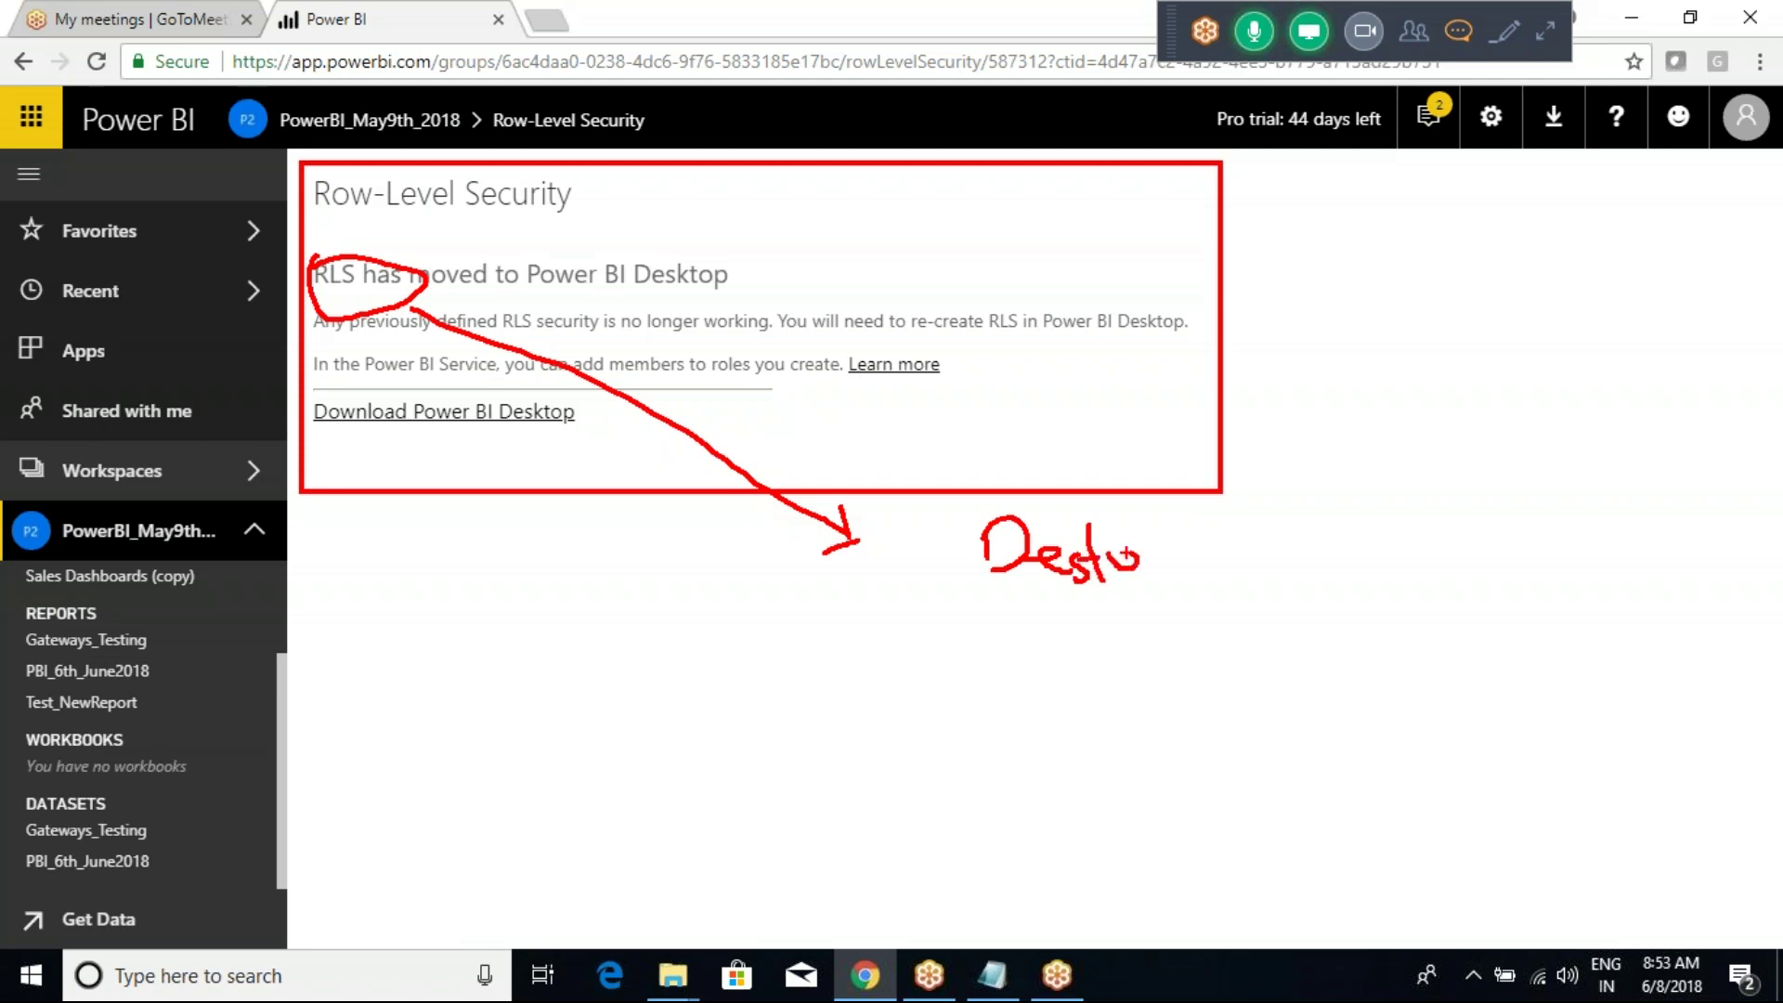
mouse_move(1256, 551)
left_mouse_down()
mouse_move(1253, 586)
mouse_move(1300, 568)
mouse_move(1295, 587)
left_mouse_up()
mouse_move(1330, 563)
left_mouse_down()
mouse_move(1335, 583)
mouse_move(1356, 579)
left_mouse_up()
mouse_move(1373, 574)
left_mouse_down()
mouse_move(1419, 621)
mouse_move(1551, 583)
left_mouse_up()
mouse_move(1249, 632)
left_mouse_down()
mouse_move(1242, 665)
mouse_move(1307, 661)
left_mouse_up()
left_click_drag(1329, 662, 1354, 666)
left_click_drag(1402, 675, 1443, 684)
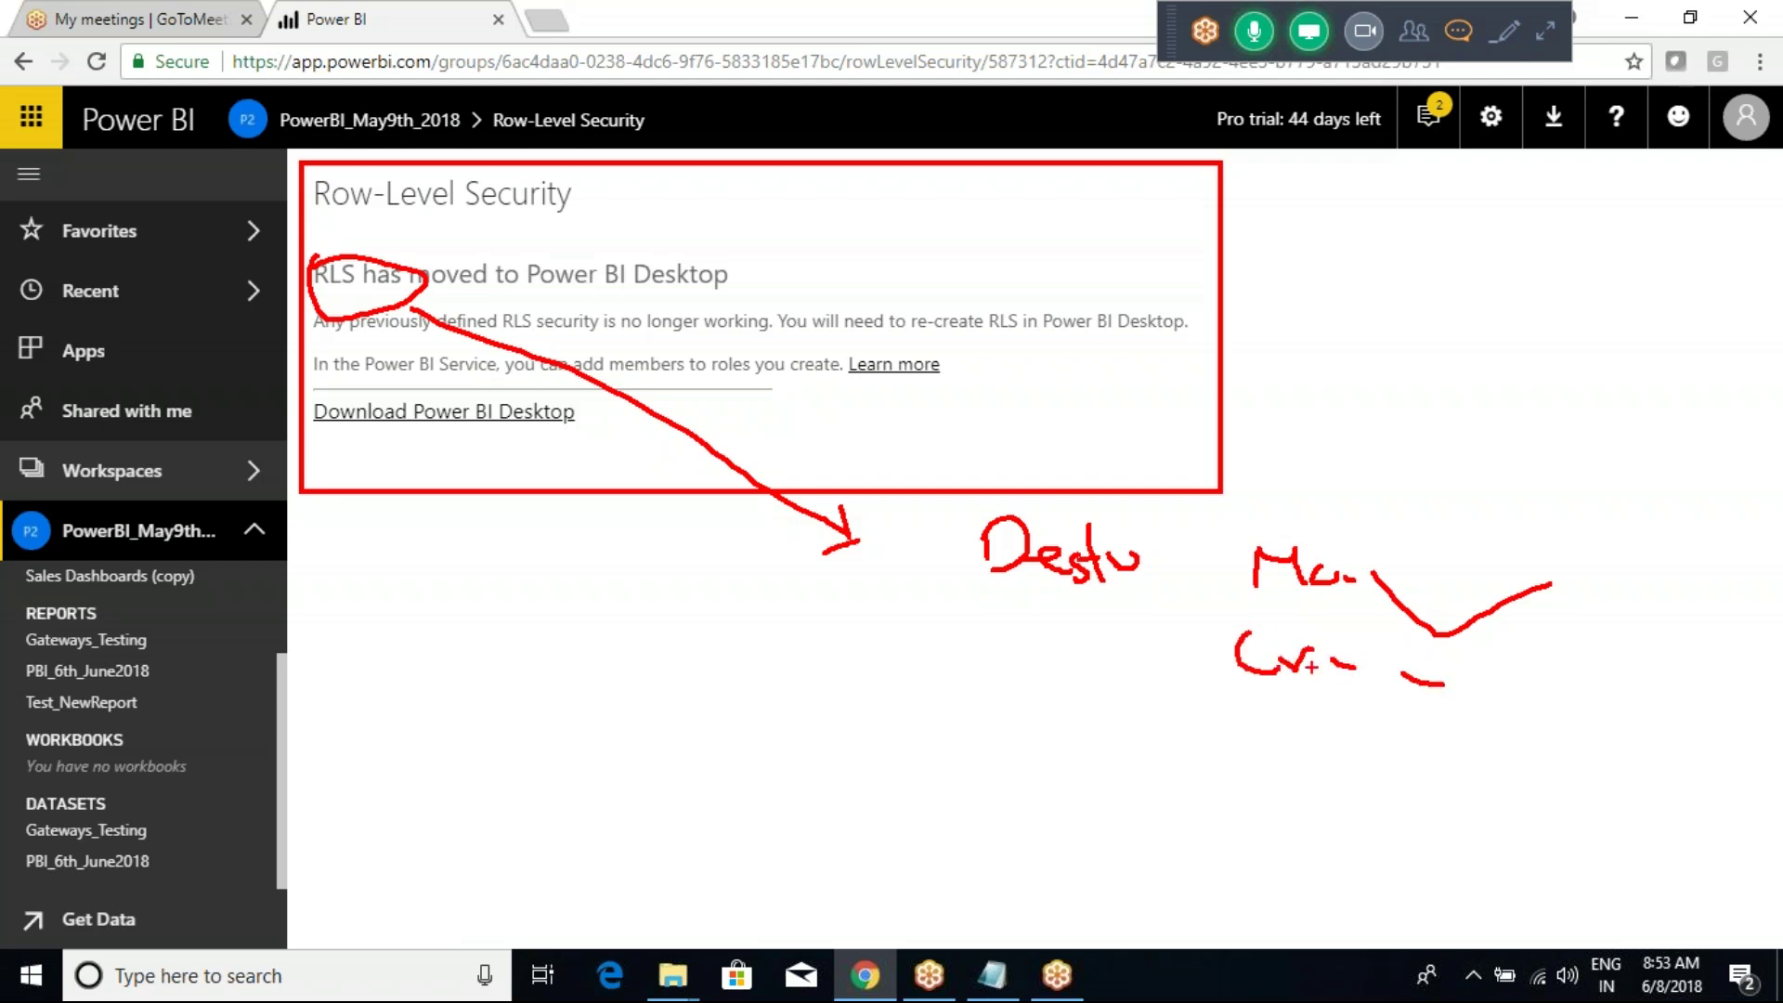
mouse_move(1176, 566)
left_mouse_down()
mouse_move(1214, 564)
mouse_move(1182, 565)
mouse_move(1225, 691)
mouse_move(1286, 692)
left_mouse_up()
left_click_drag(1148, 631, 1172, 631)
mouse_move(949, 635)
left_mouse_down()
mouse_move(937, 710)
mouse_move(469, 736)
mouse_move(379, 339)
mouse_move(336, 379)
mouse_move(435, 367)
left_mouse_up()
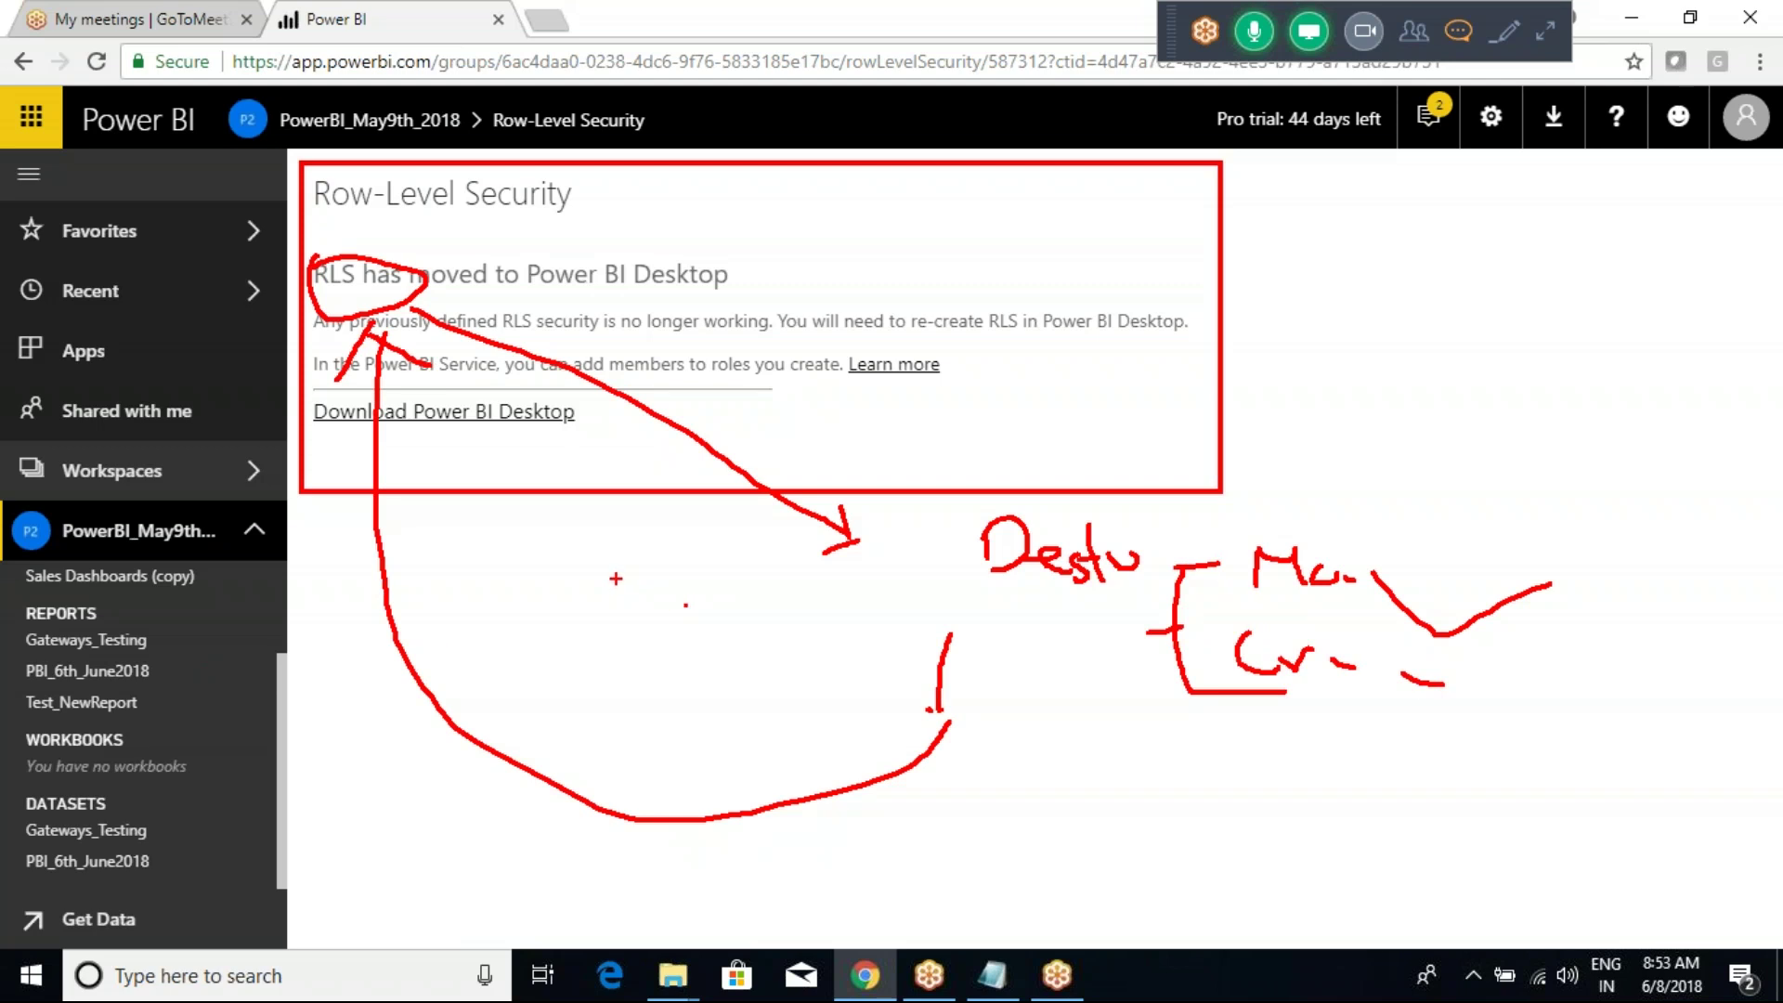
Step: Return to the PowerBI_May9th_2018 workspace's content list and briefly display the list of workspaces
left_click(263, 537)
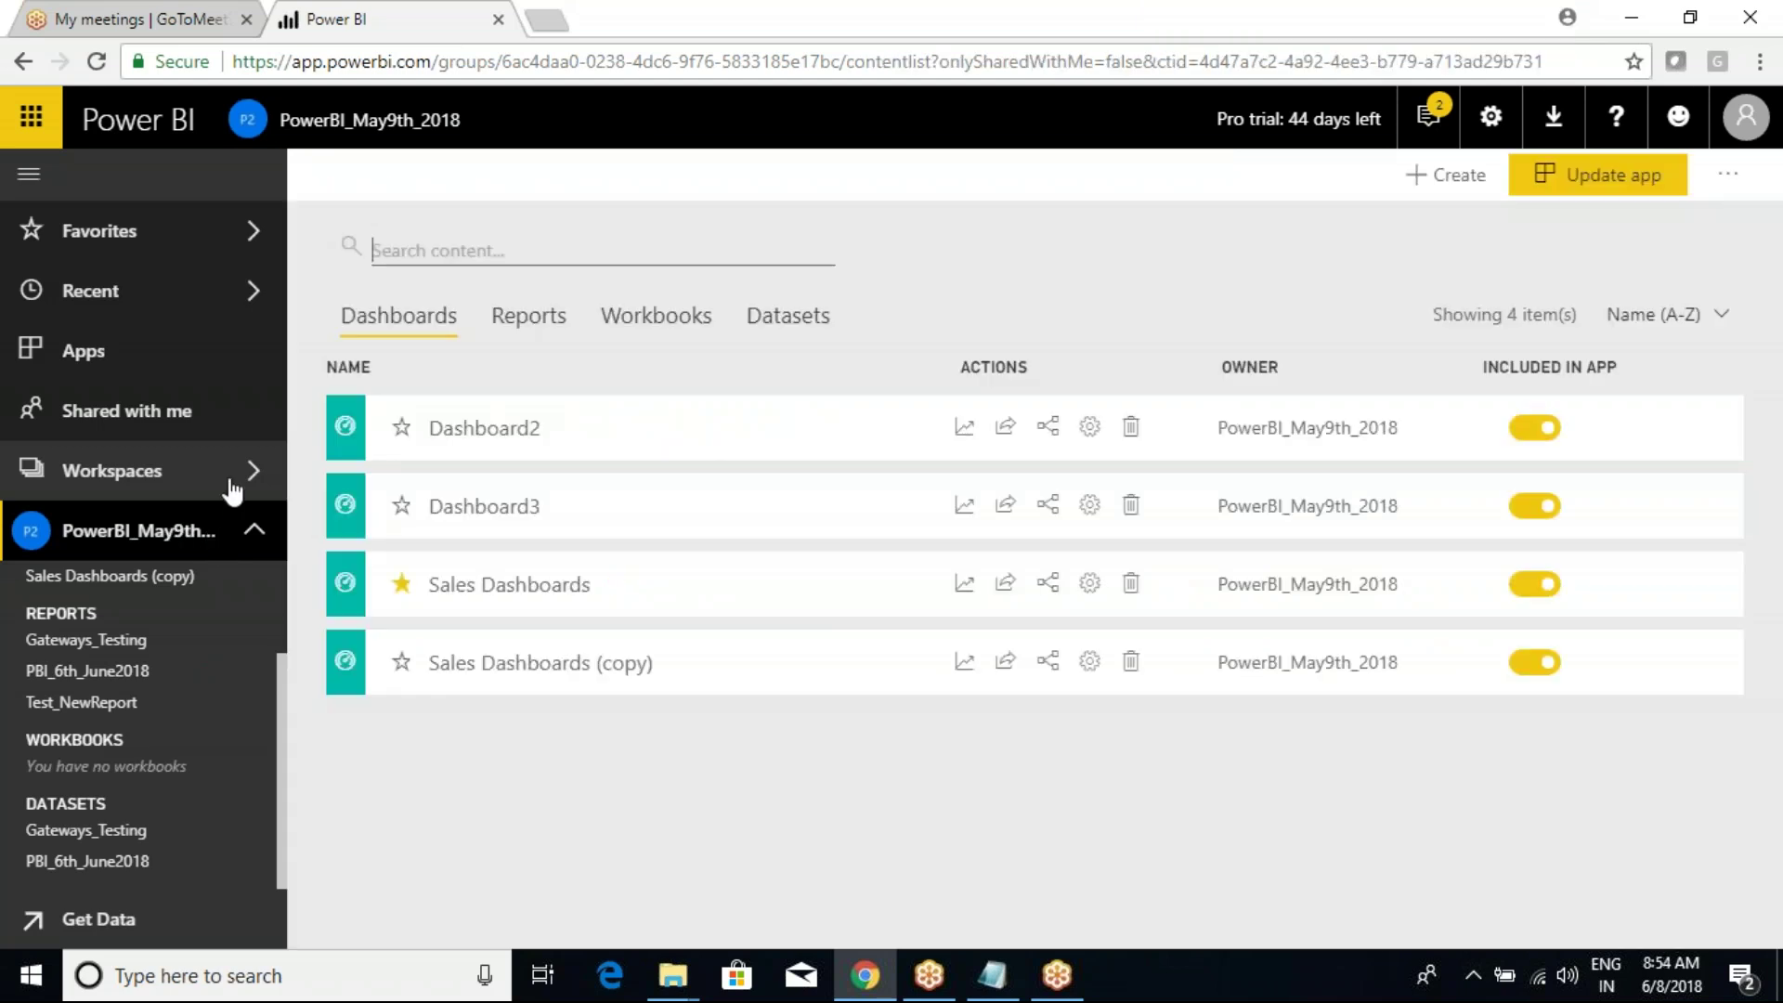
left_click(240, 478)
left_click(943, 266)
Step: Switch to the Class Notes in Notepad and move the "Only These Options:-" block with Security and Manage Permissions below the Embedded paragraph
left_click(975, 973)
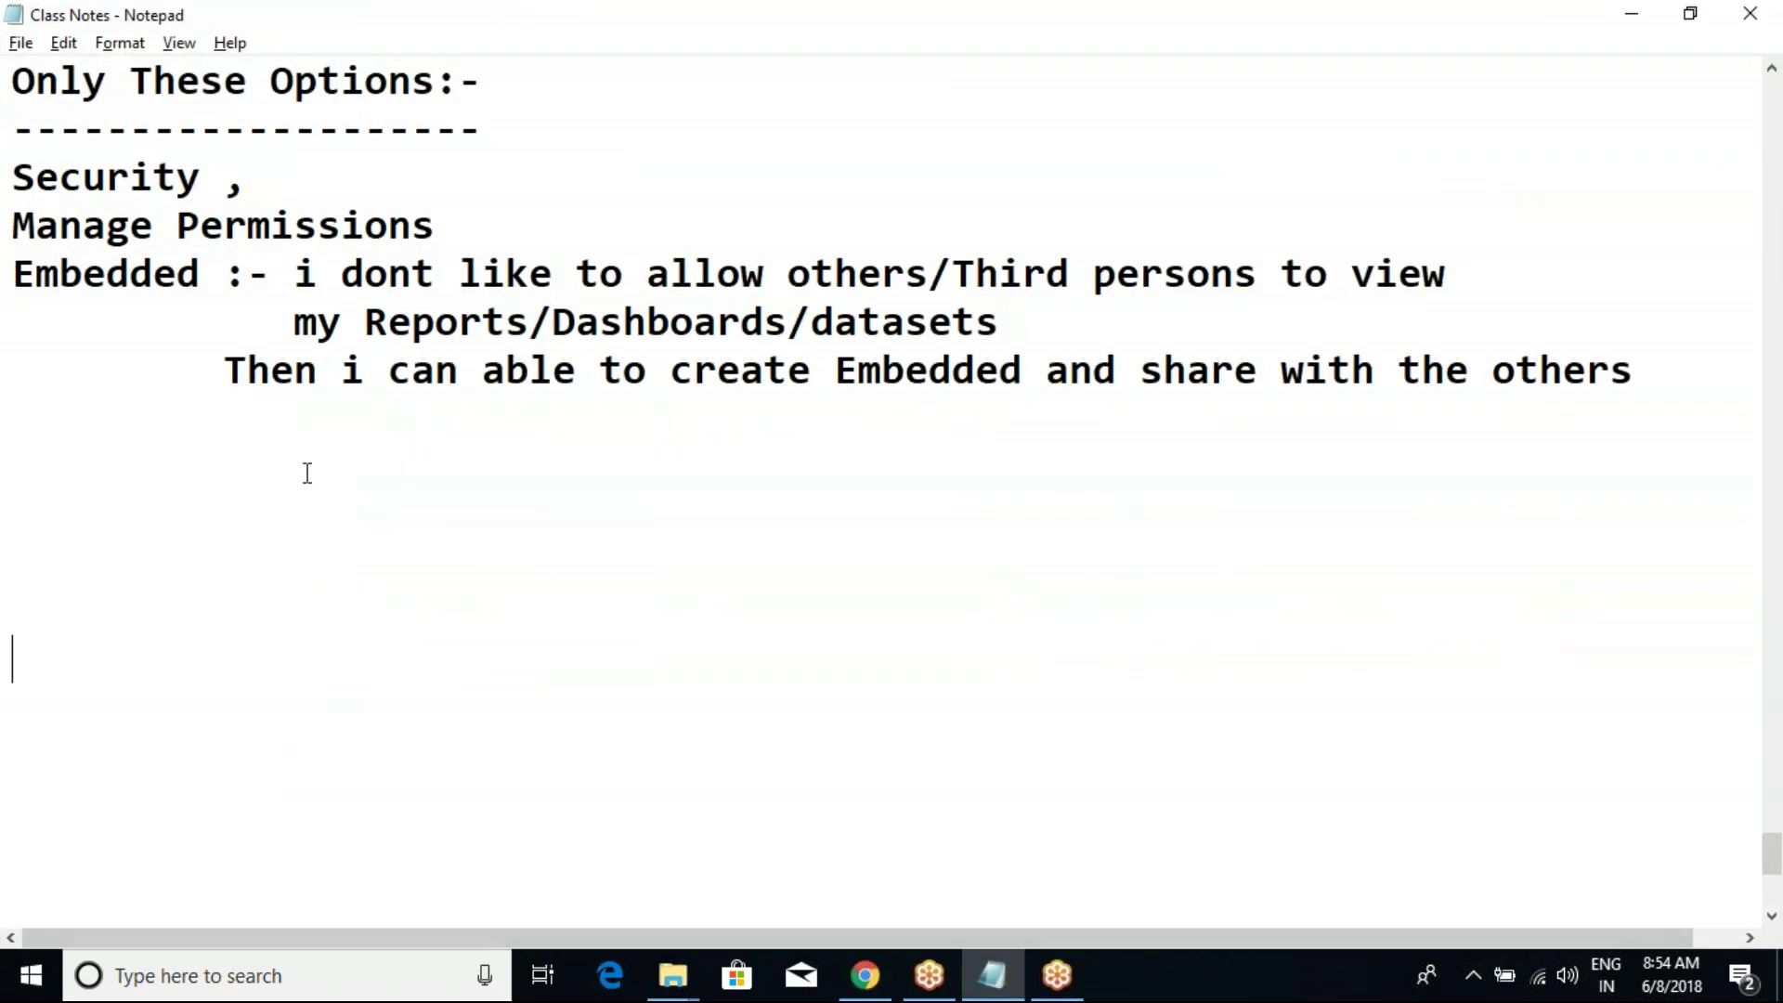
scroll(308, 473, "up", 5)
scroll(301, 476, "up", 3)
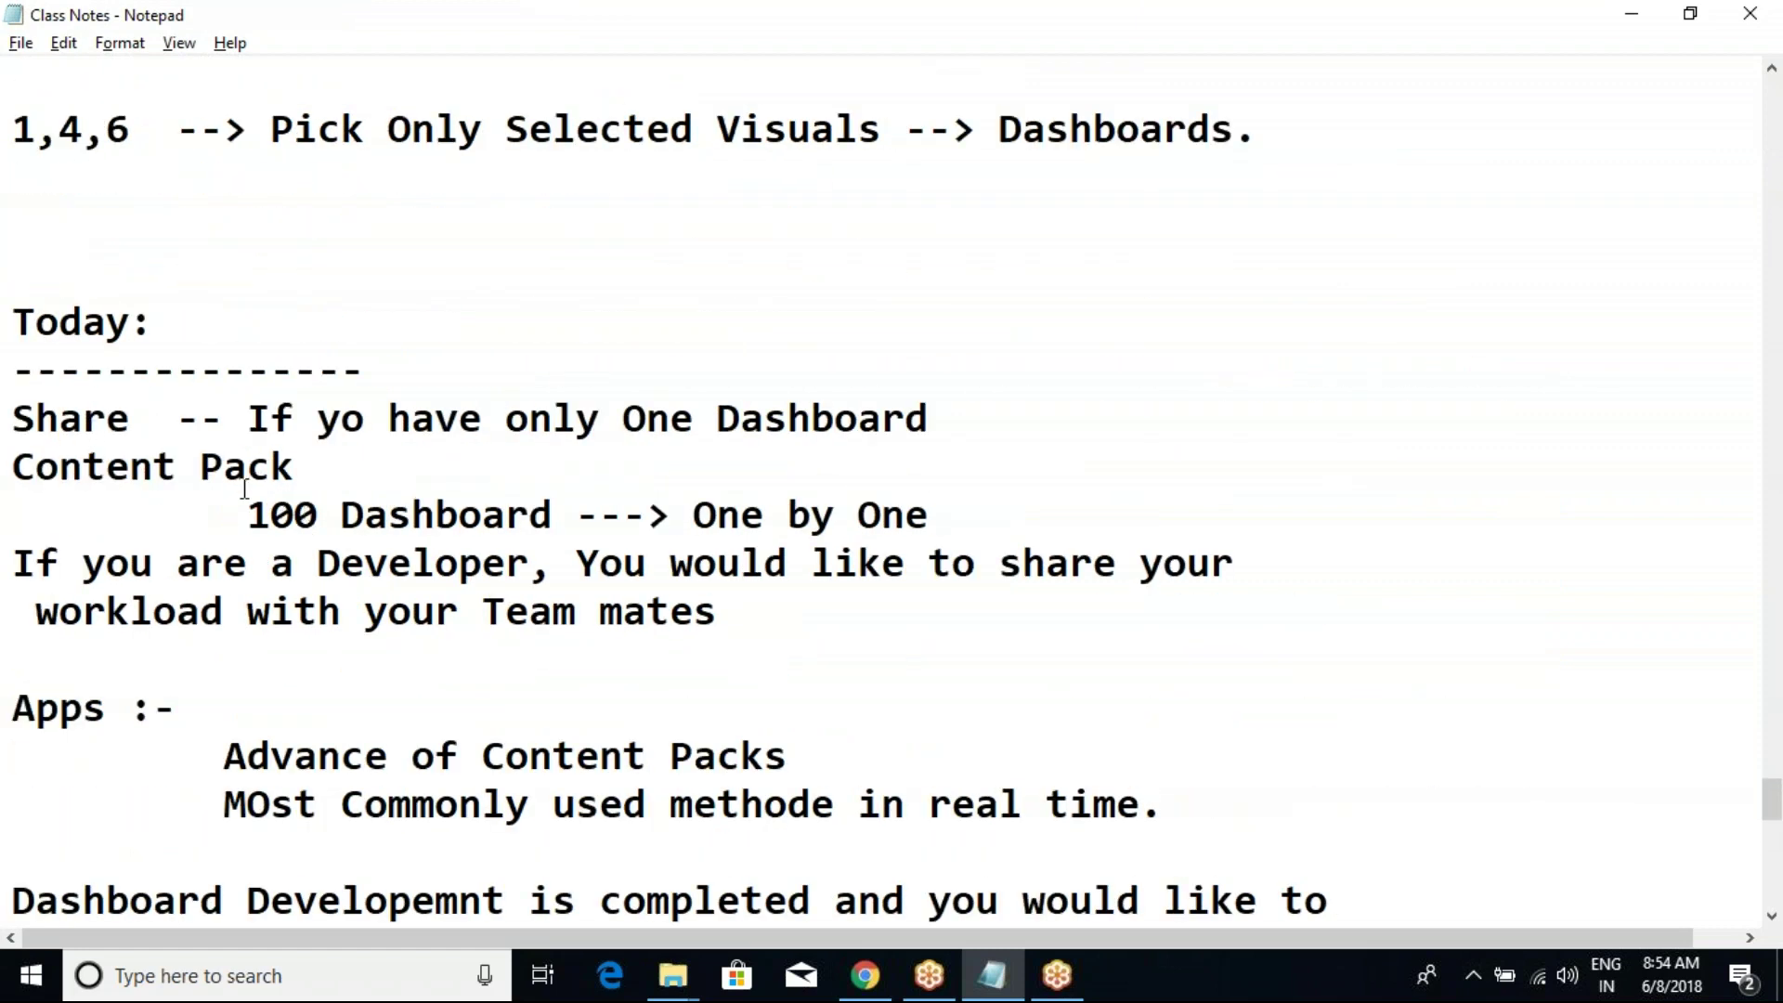
scroll(243, 492, "down", 4)
left_click_drag(471, 823, 20, 649)
key("ctrl+c")
key("Delete")
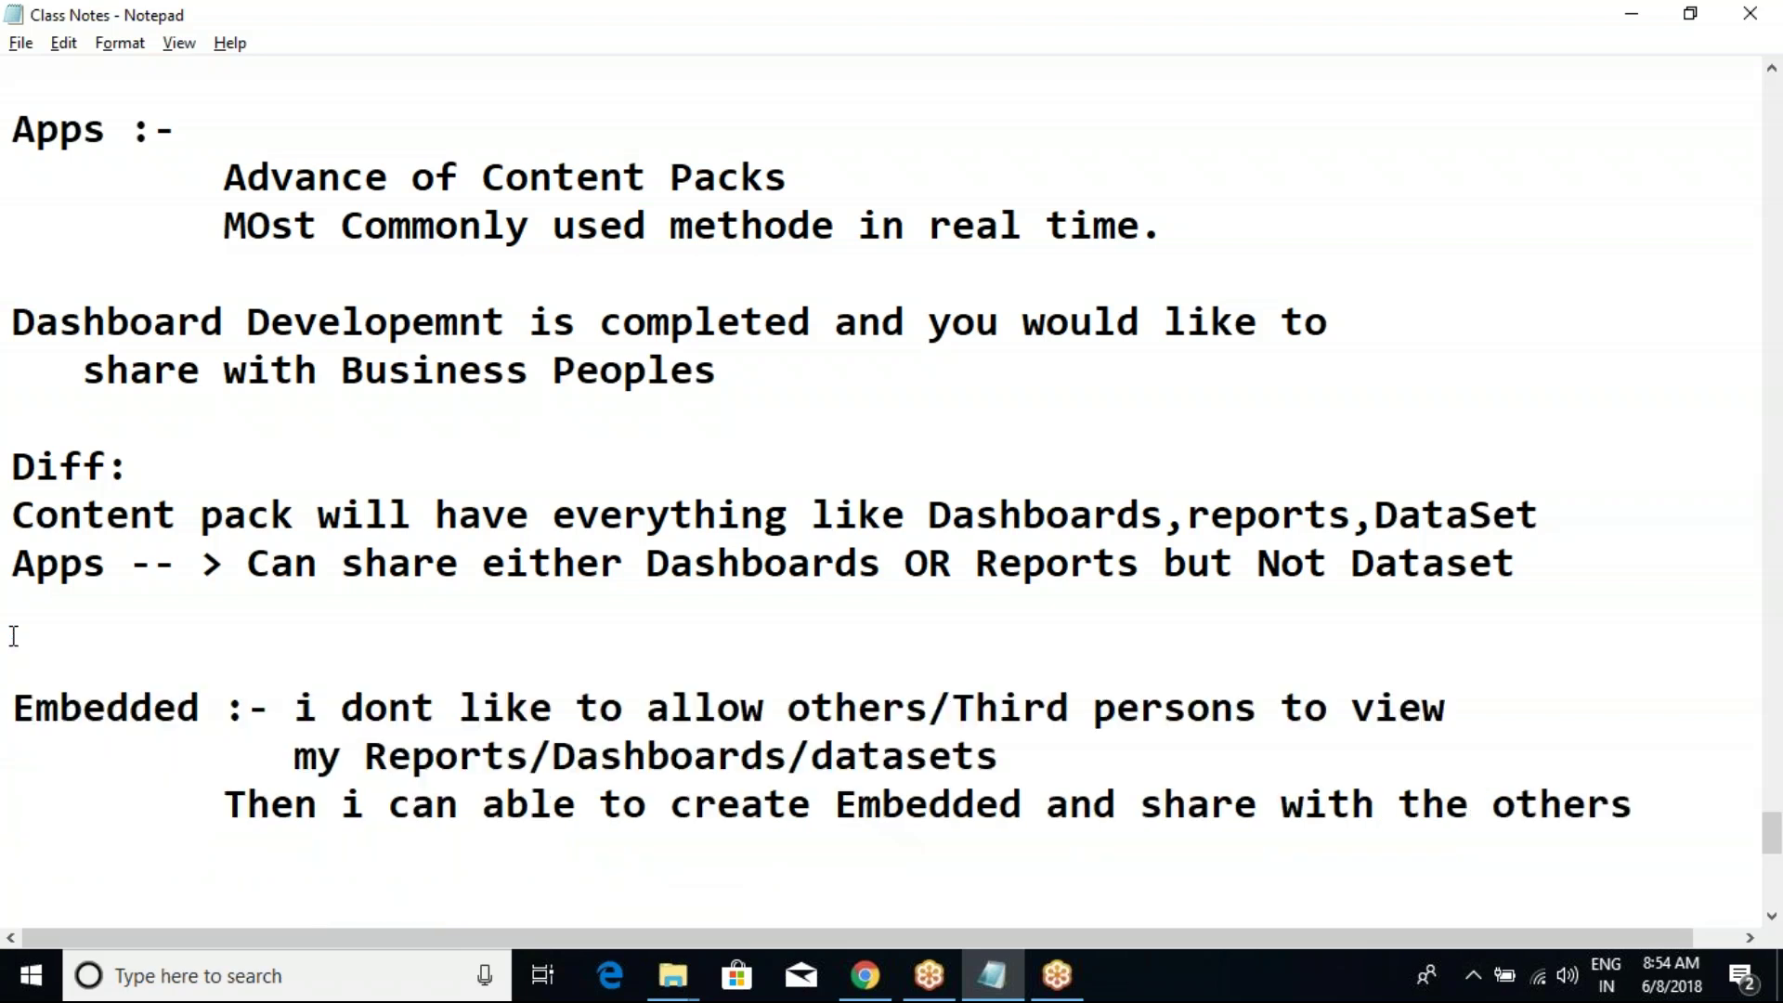
key("Delete")
scroll(159, 486, "down", 3)
left_click(73, 404)
key("ctrl+v")
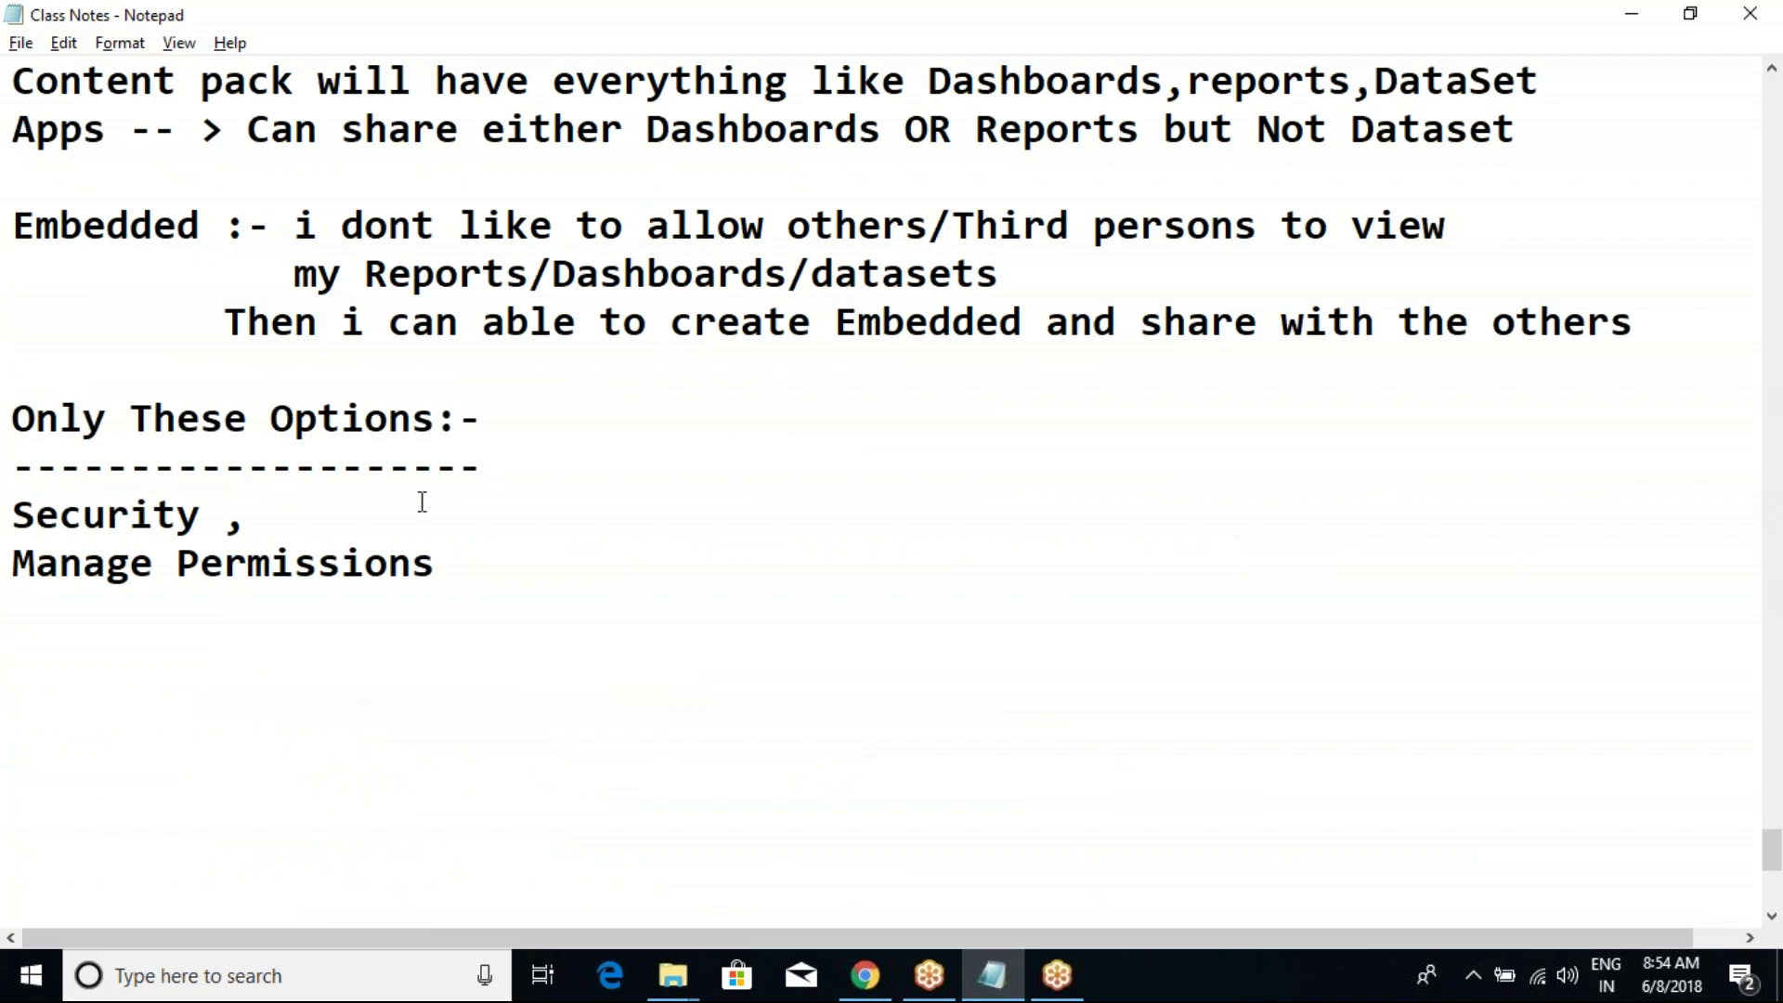
key("alt+Tab")
key("alt+Tab")
key("alt+Tab")
key("alt+Tab")
left_click_drag(13, 466, 13, 402)
left_click(520, 573)
left_click(154, 455)
left_click_drag(435, 564, 13, 423)
Step: Add the line "SSAS Tabular Model" below Manage Permissions, separated by a blank line
left_click(493, 570)
key("Return")
key("Return")
type("SSAS T")
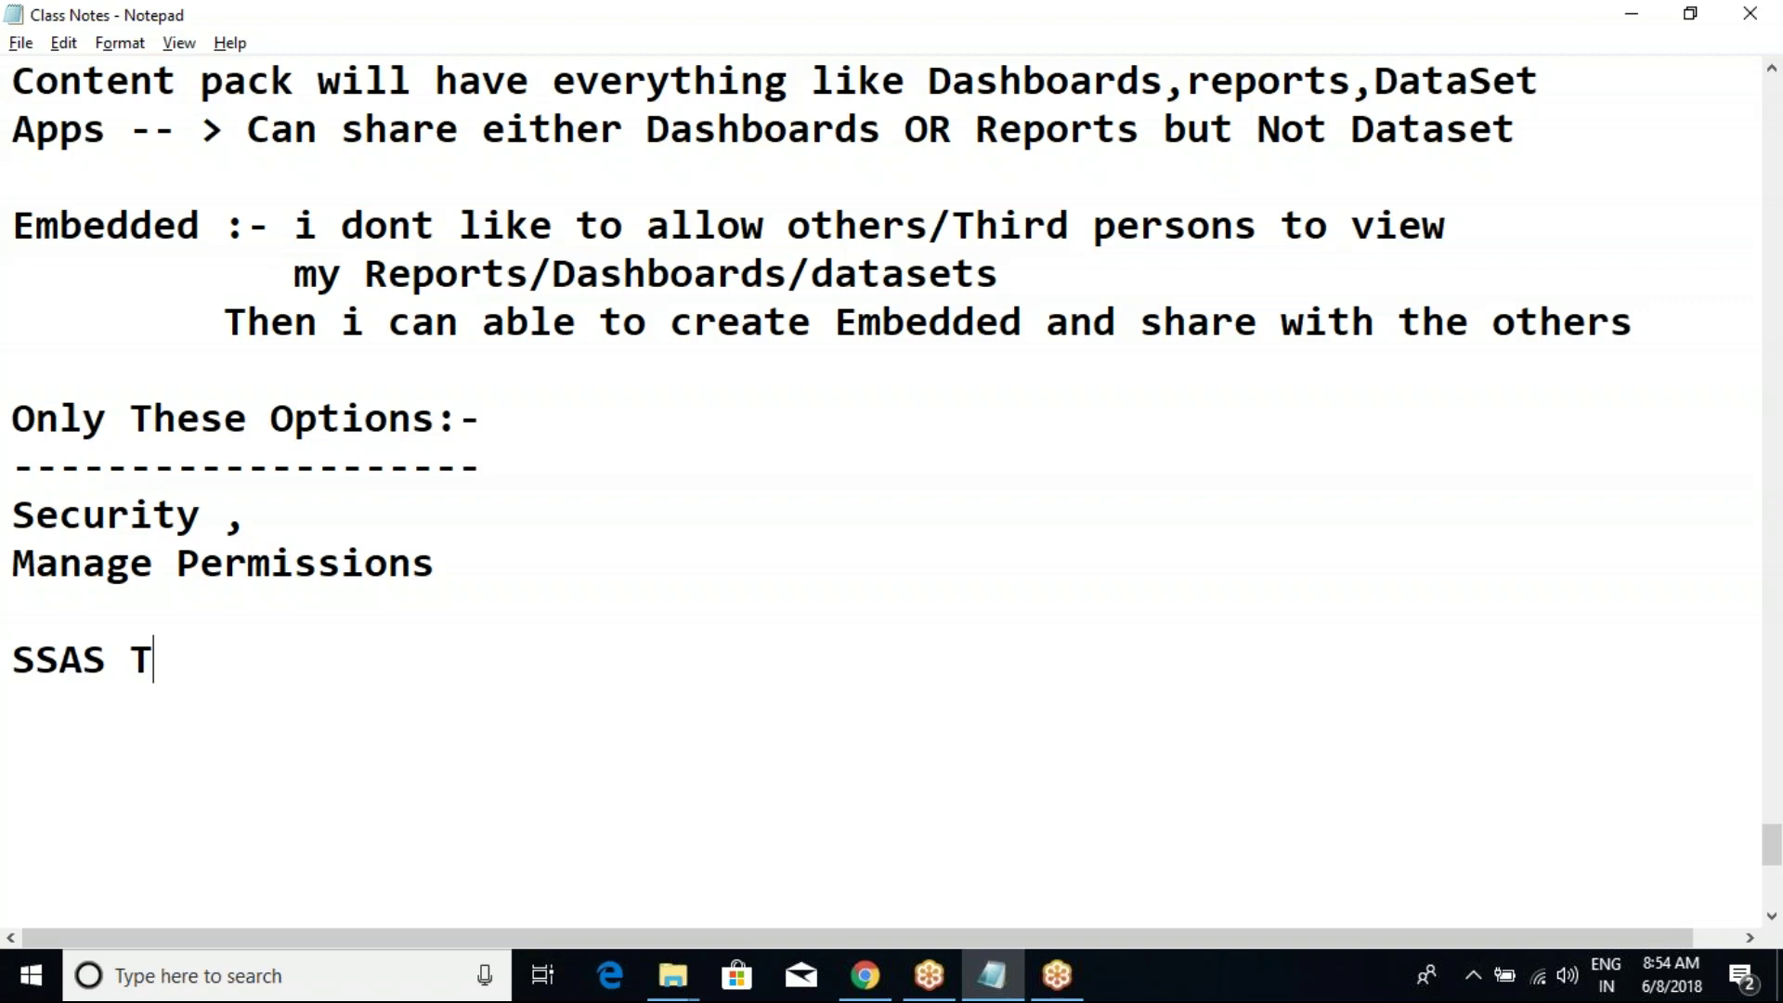
type("abular M")
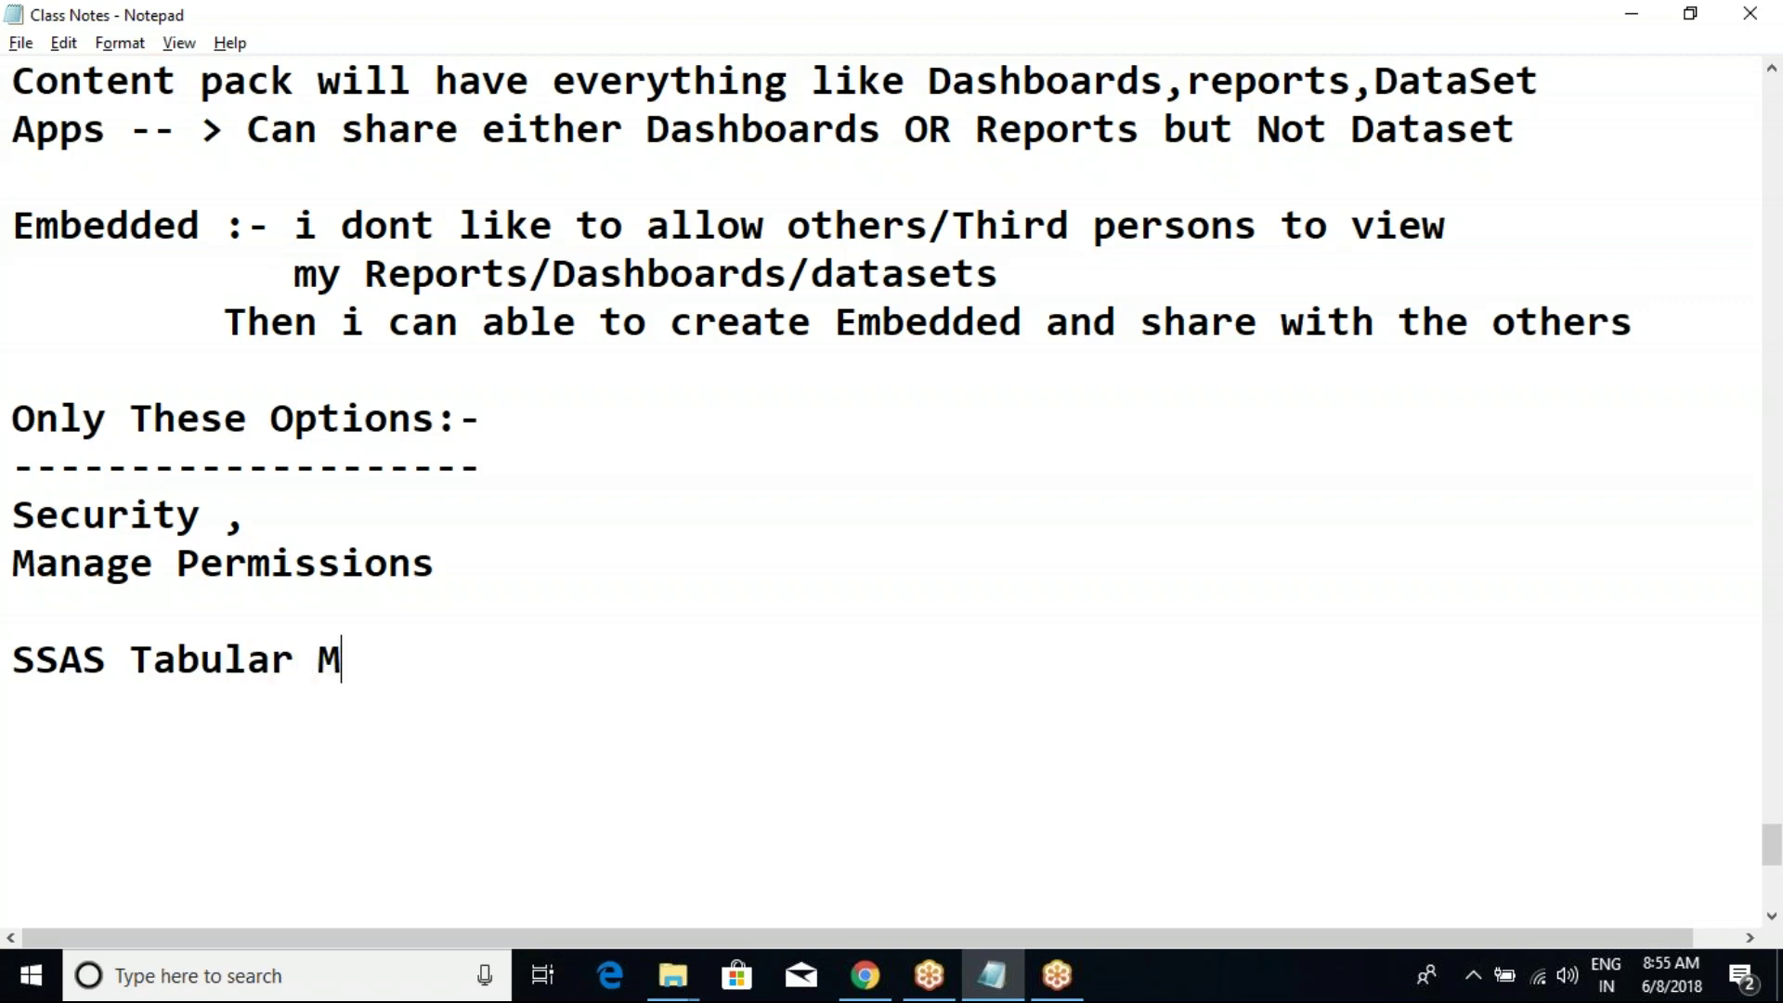
type("odel")
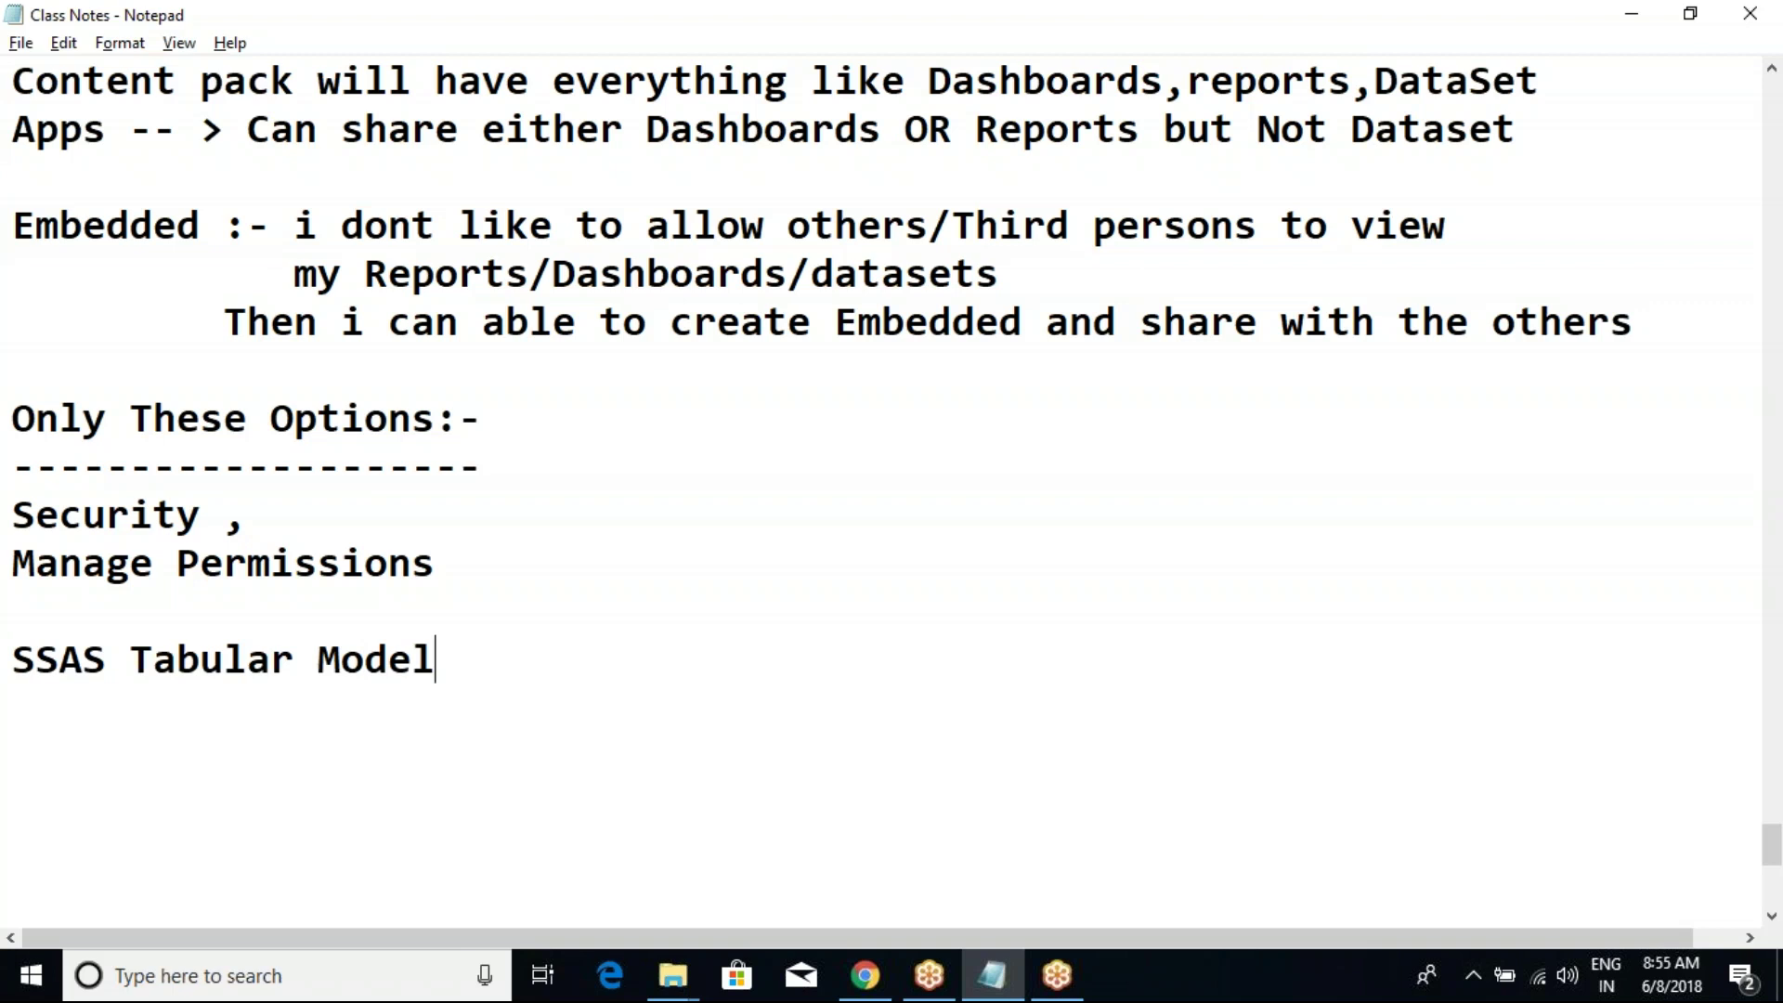
left_click_drag(14, 661, 295, 685)
left_click(505, 696)
left_click_drag(482, 659, 13, 650)
left_click(13, 650)
Step: Add the line "DAX Expressions" under SSAS Tabular Model and remove the blank lines between the listed options
key("Return")
type("DAX")
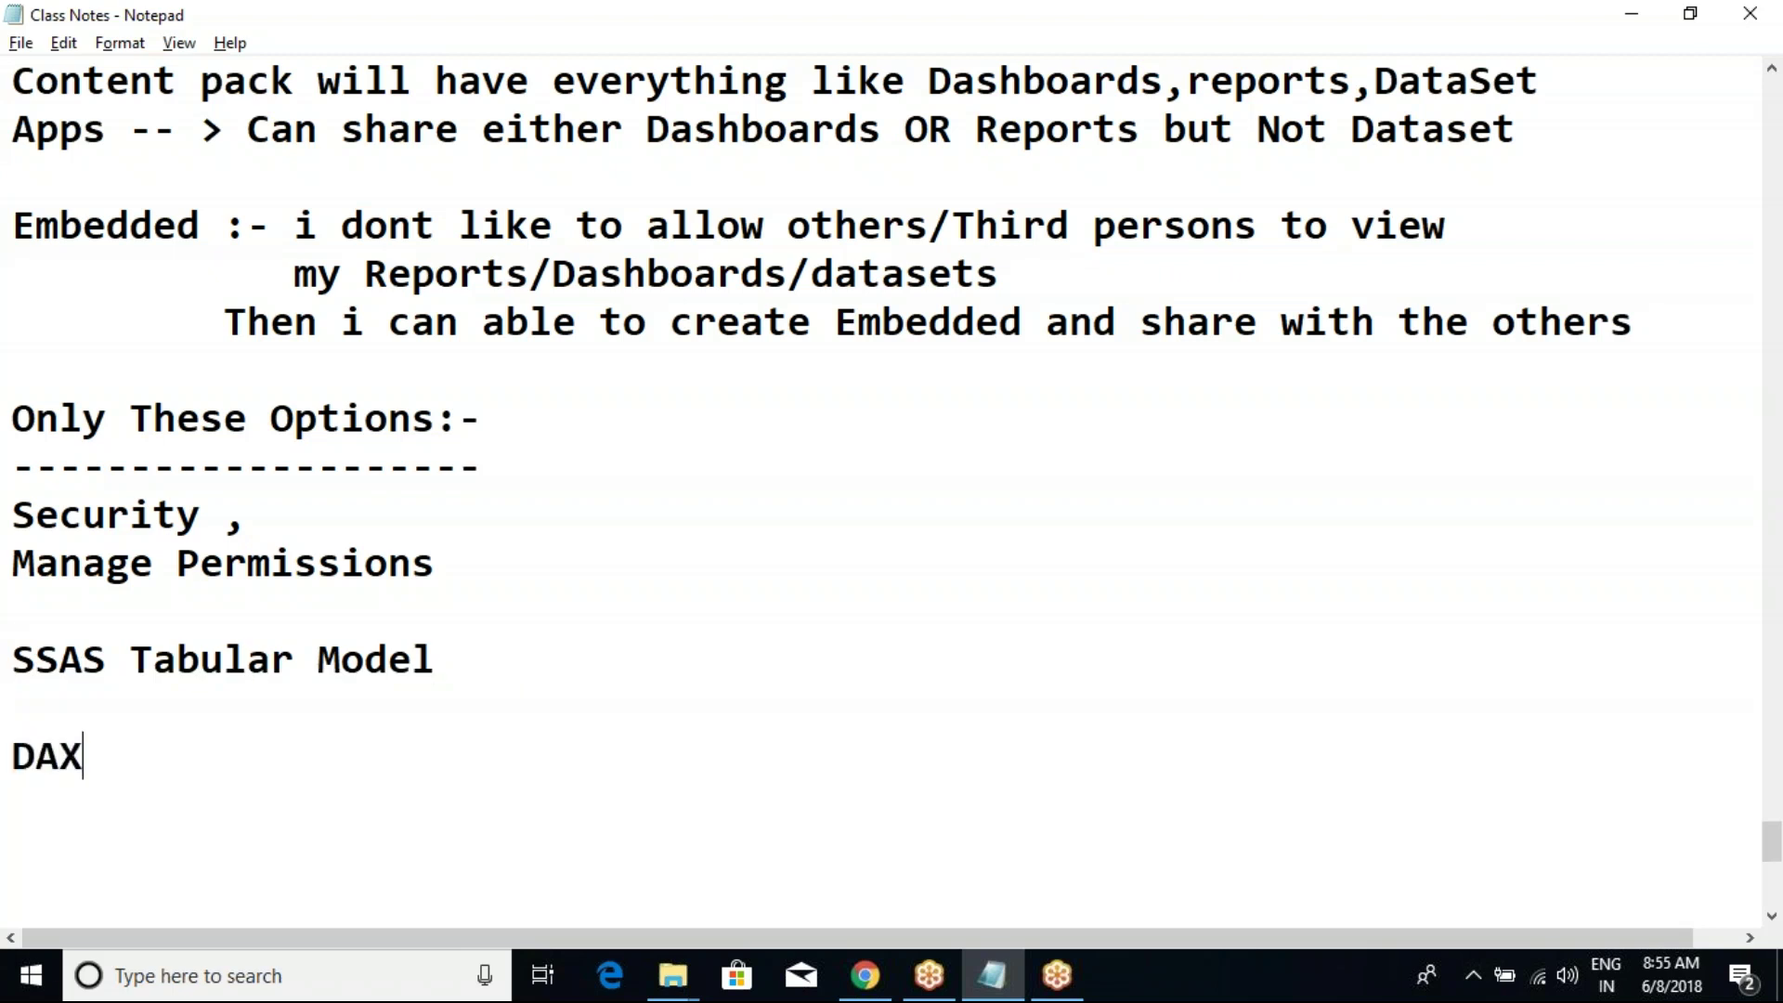
type(" Expressions")
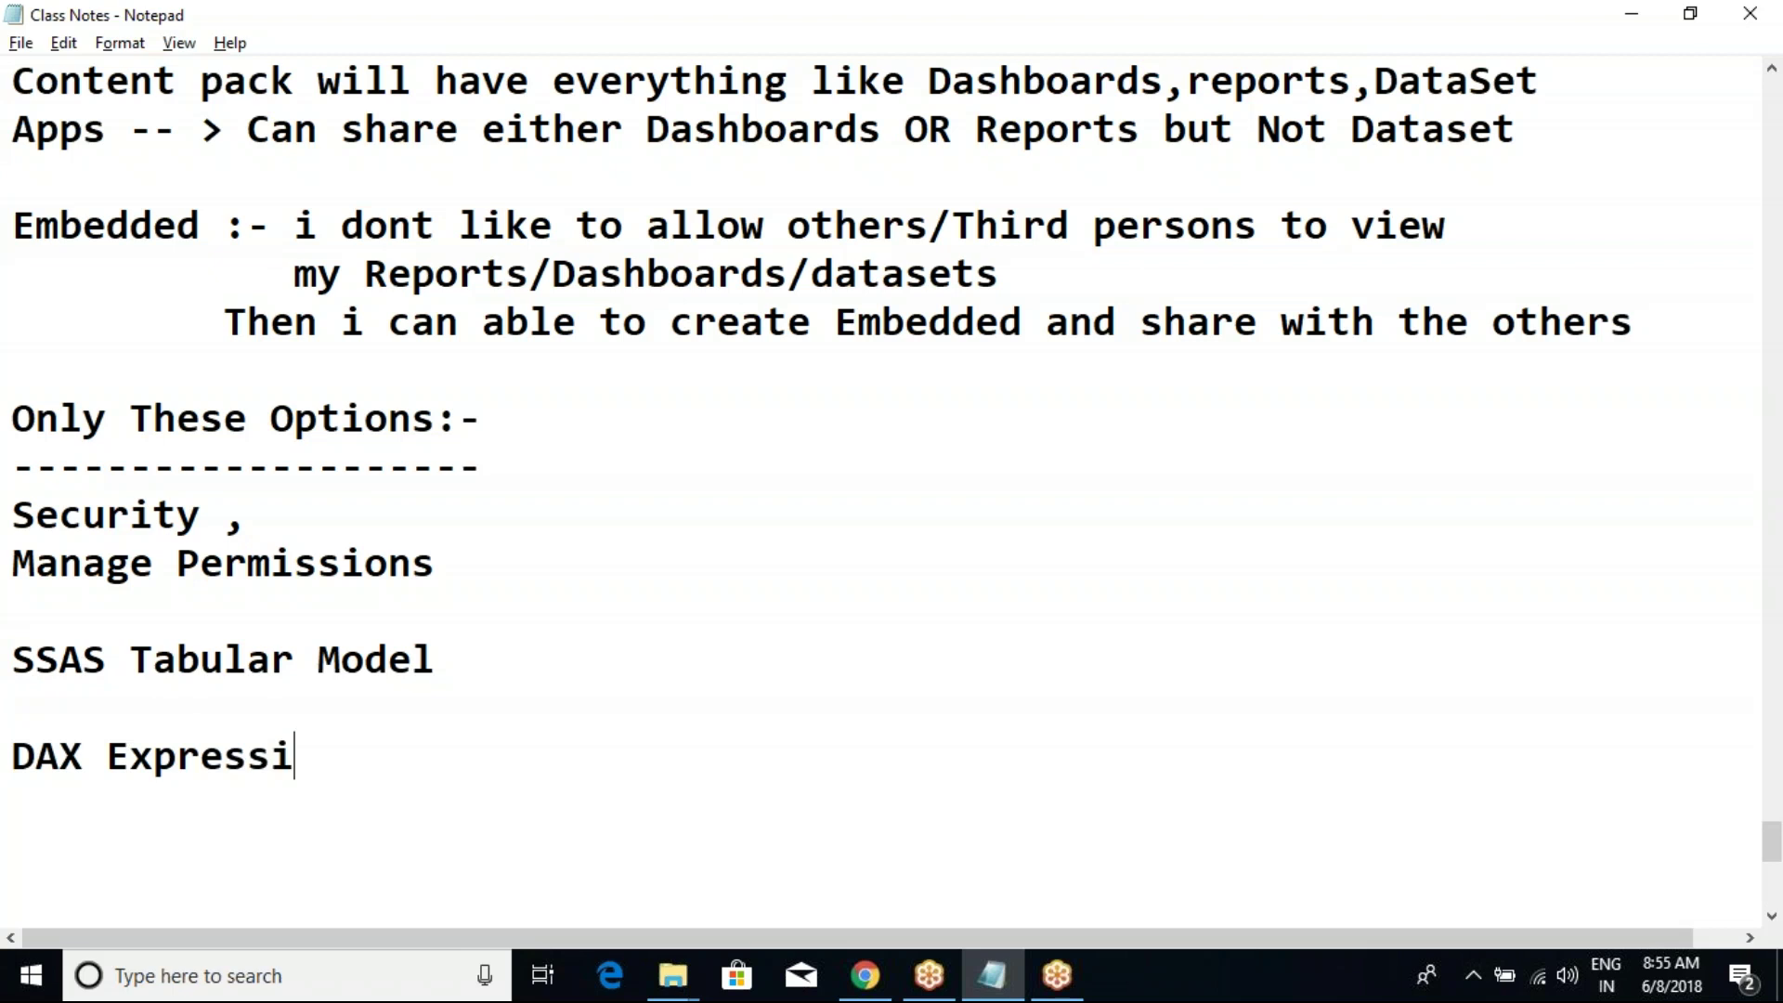
left_click(257, 696)
key("BackSpace")
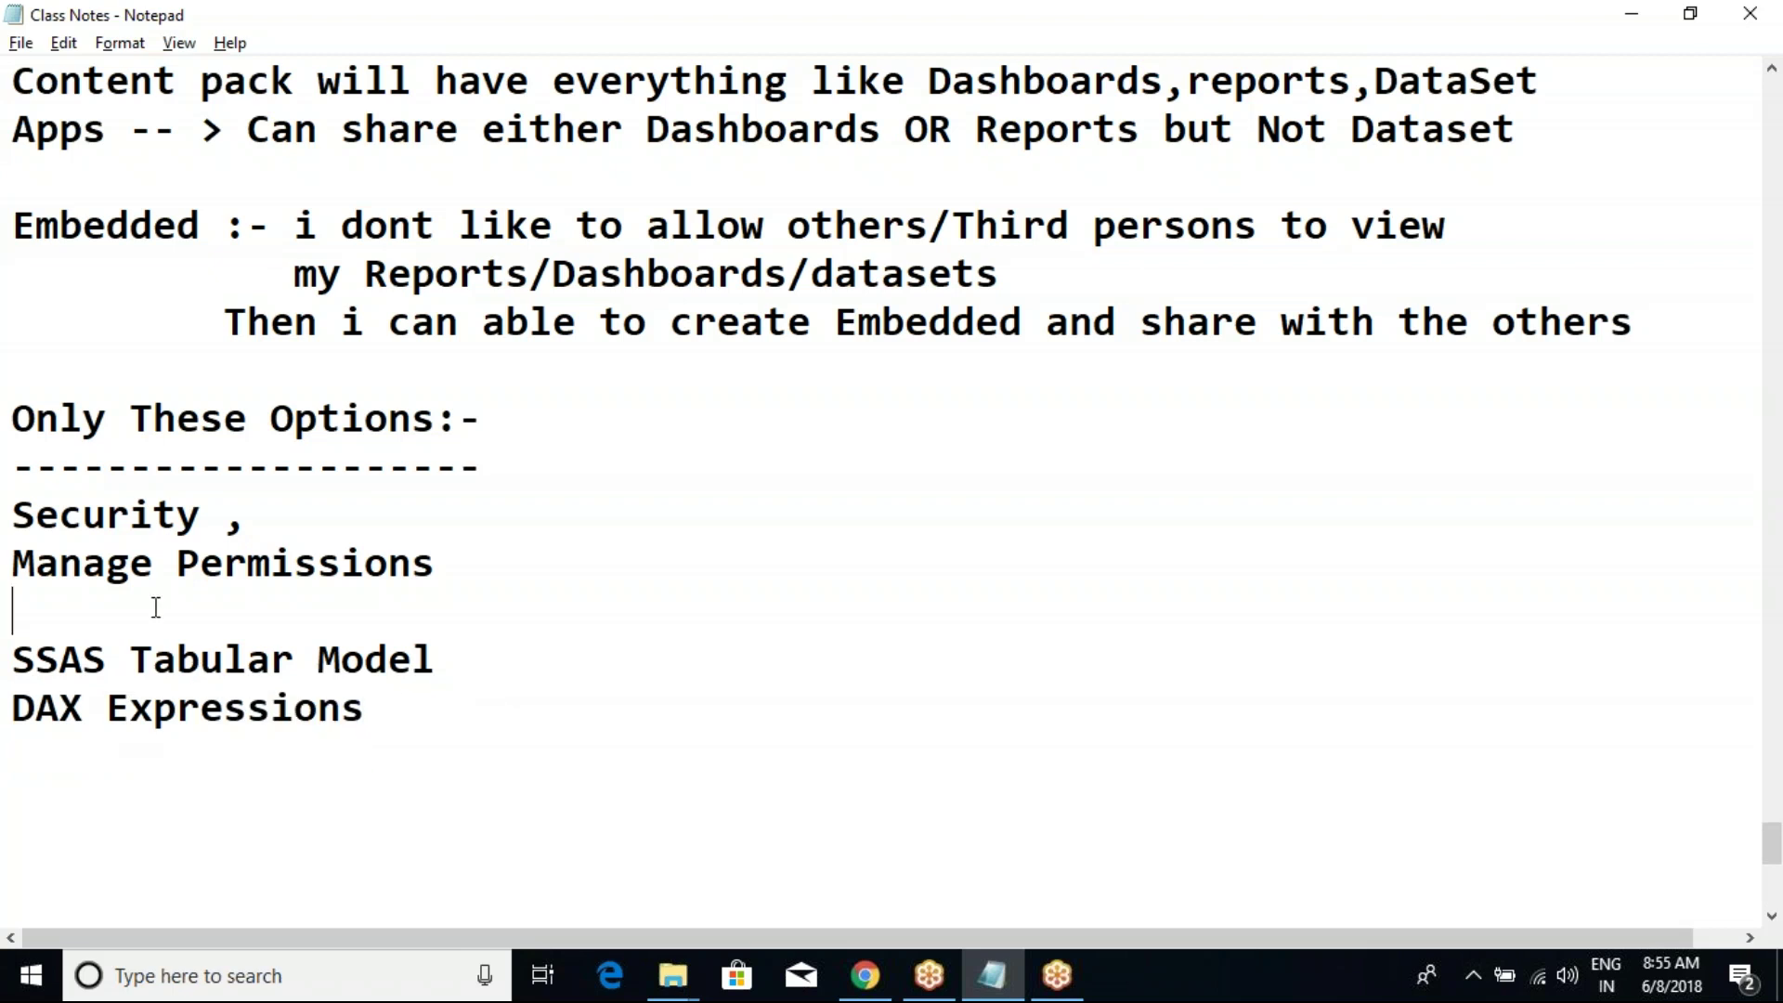
key("BackSpace")
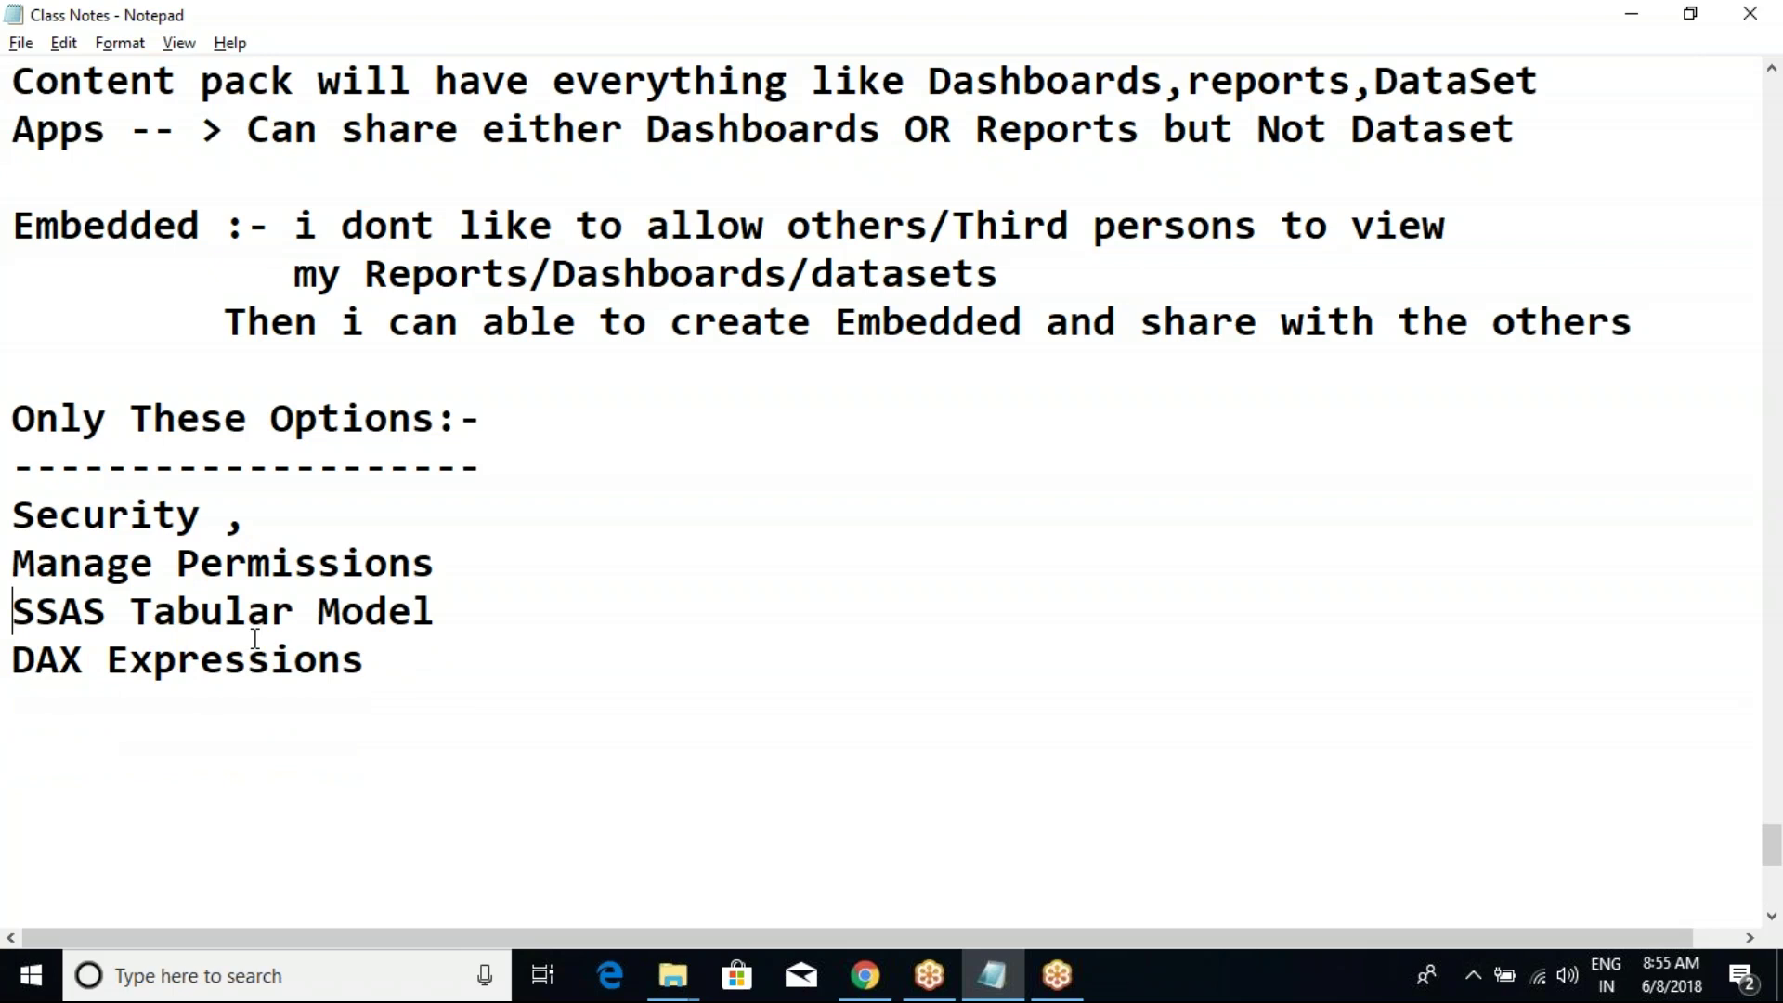
mouse_move(390, 665)
left_mouse_down()
mouse_move(13, 513)
mouse_move(338, 613)
mouse_move(372, 661)
left_mouse_up()
left_click(179, 608)
left_click(759, 708)
left_click(1671, 974)
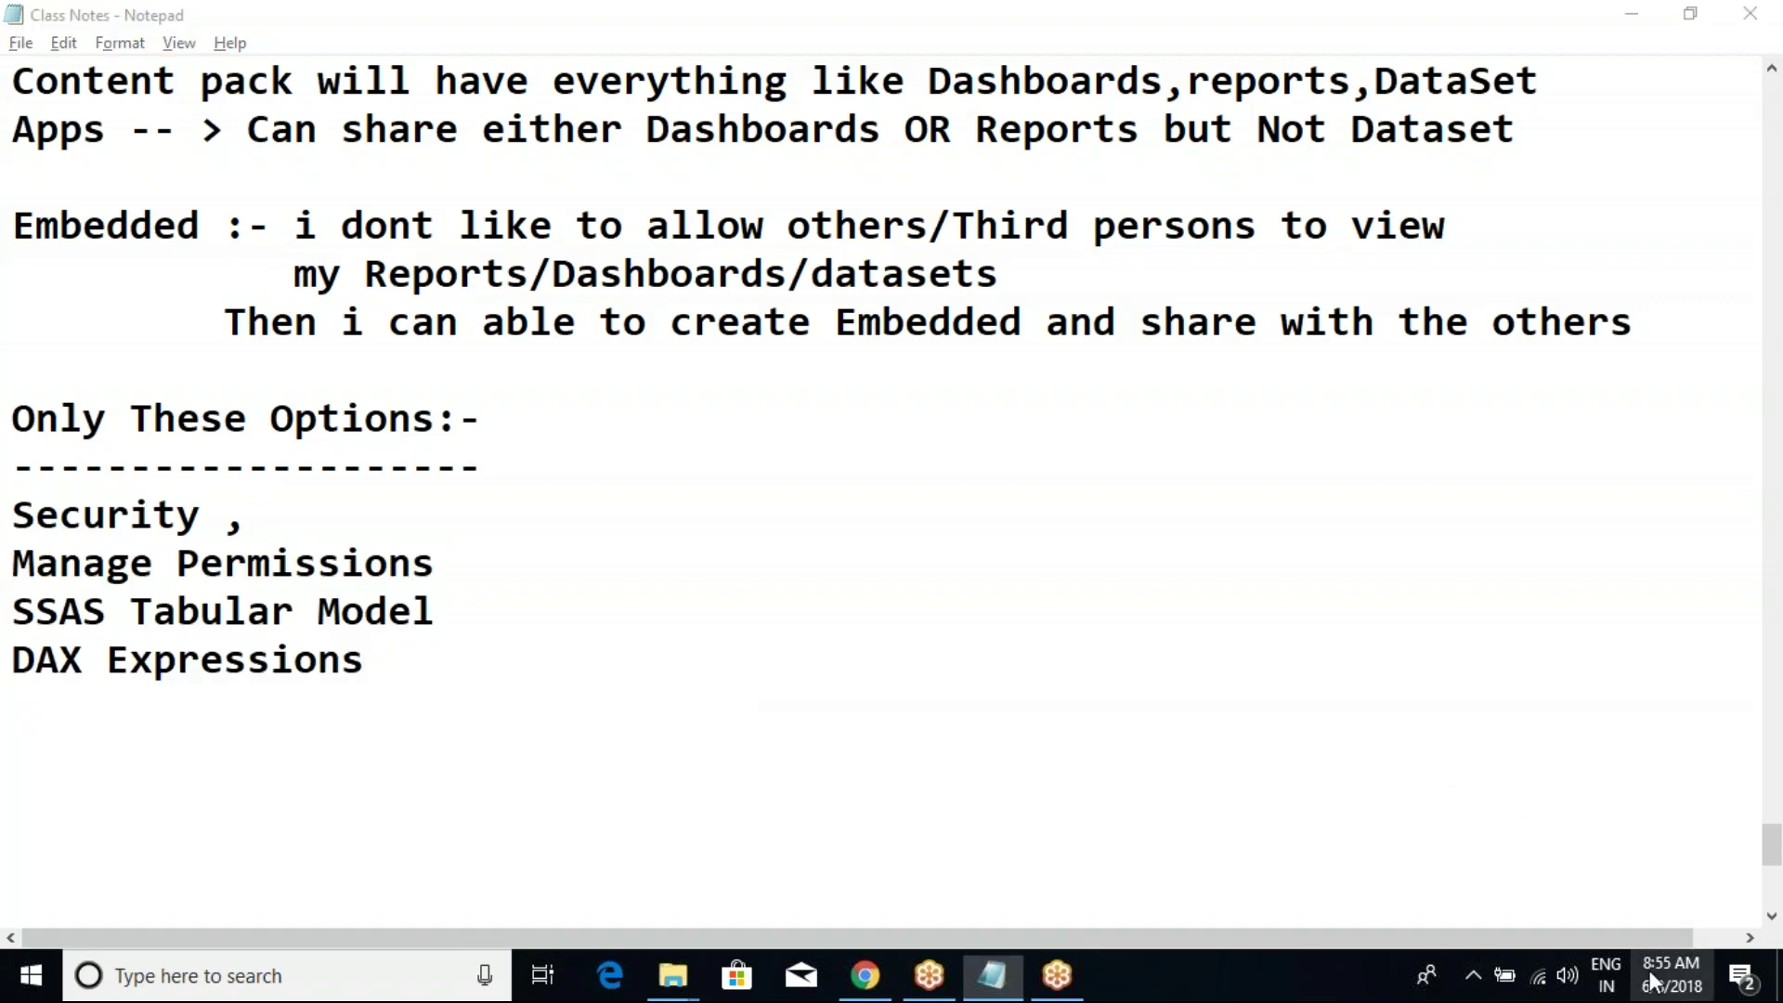
left_click(362, 562)
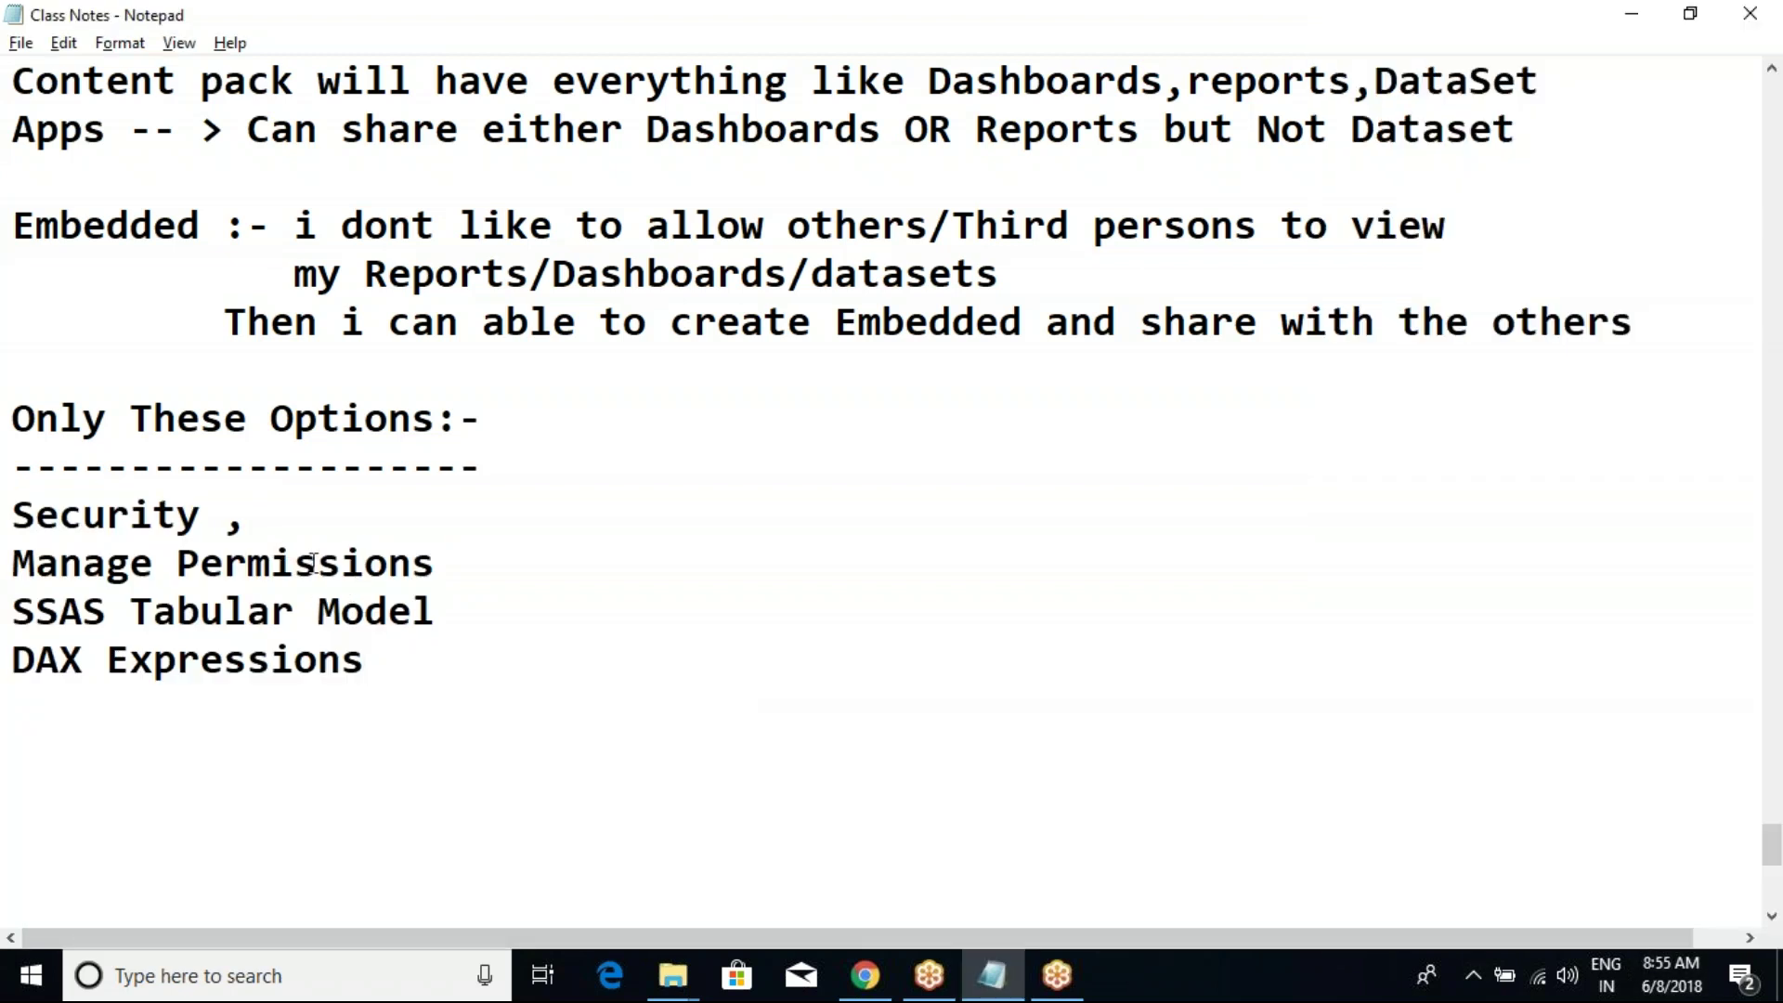
left_click_drag(13, 429, 381, 659)
left_click(381, 659)
left_click(446, 576)
left_click(432, 612)
left_click_drag(13, 420, 370, 656)
left_click(388, 643)
left_click_drag(13, 419, 427, 651)
left_click(431, 655)
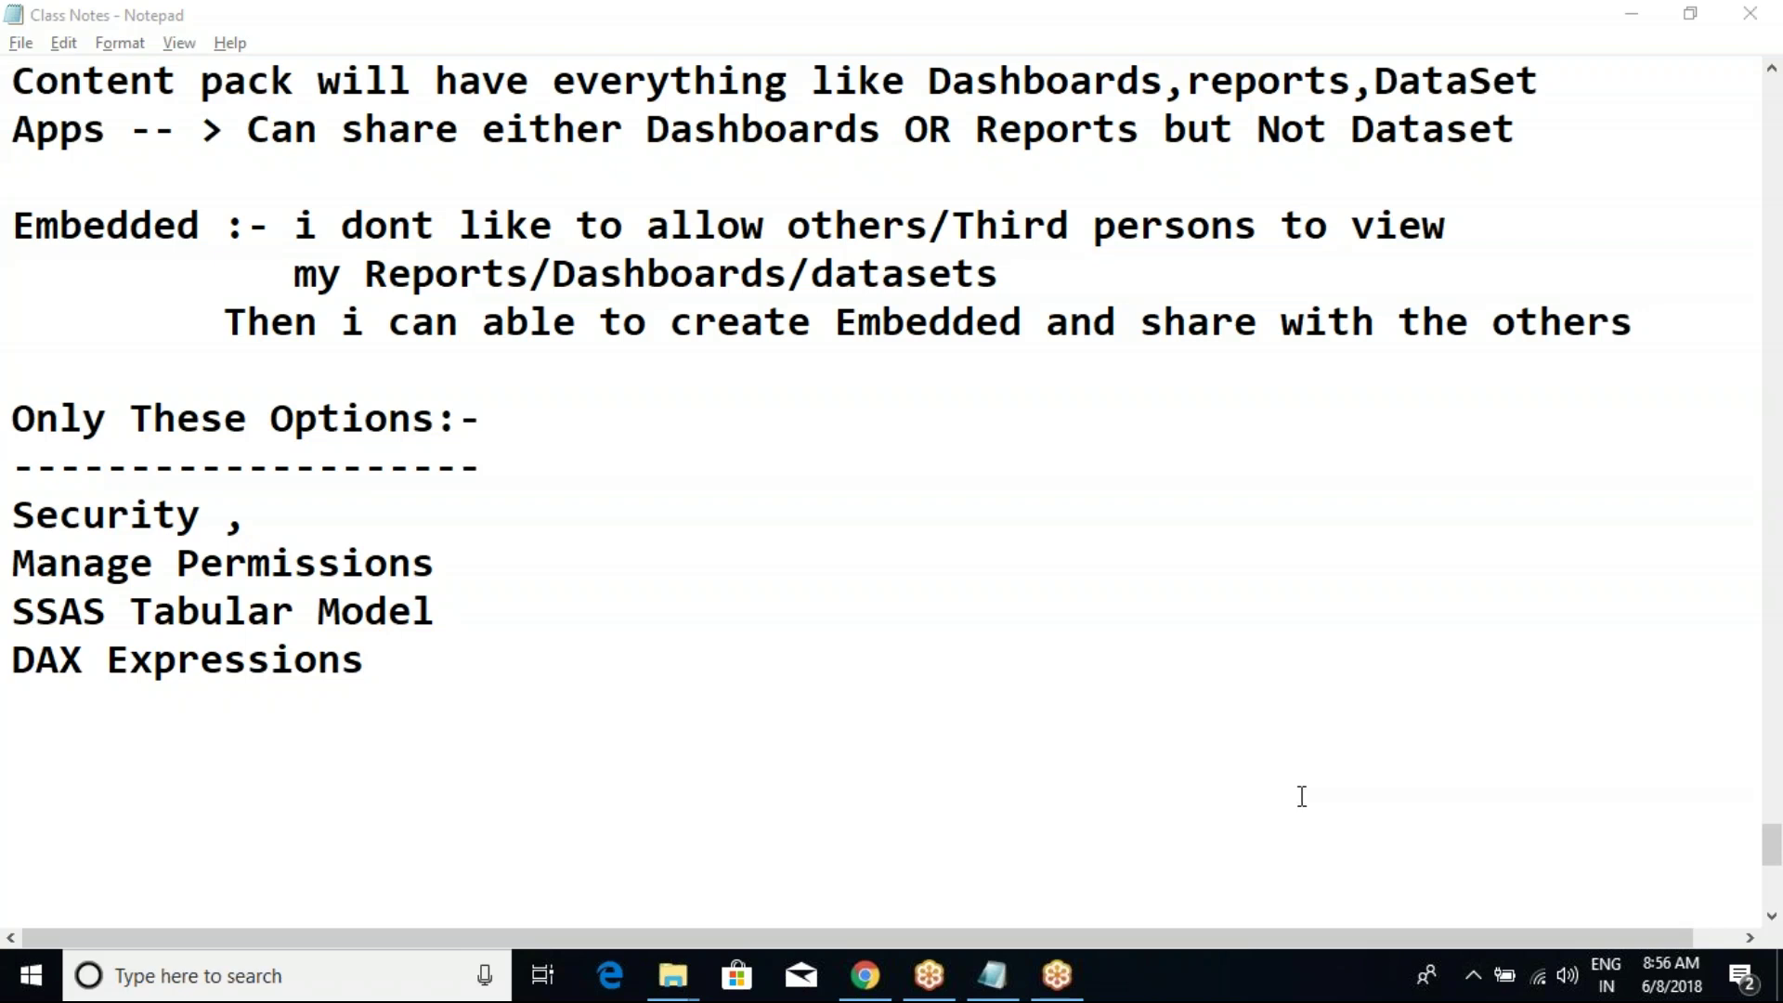
left_click_drag(437, 661, 13, 419)
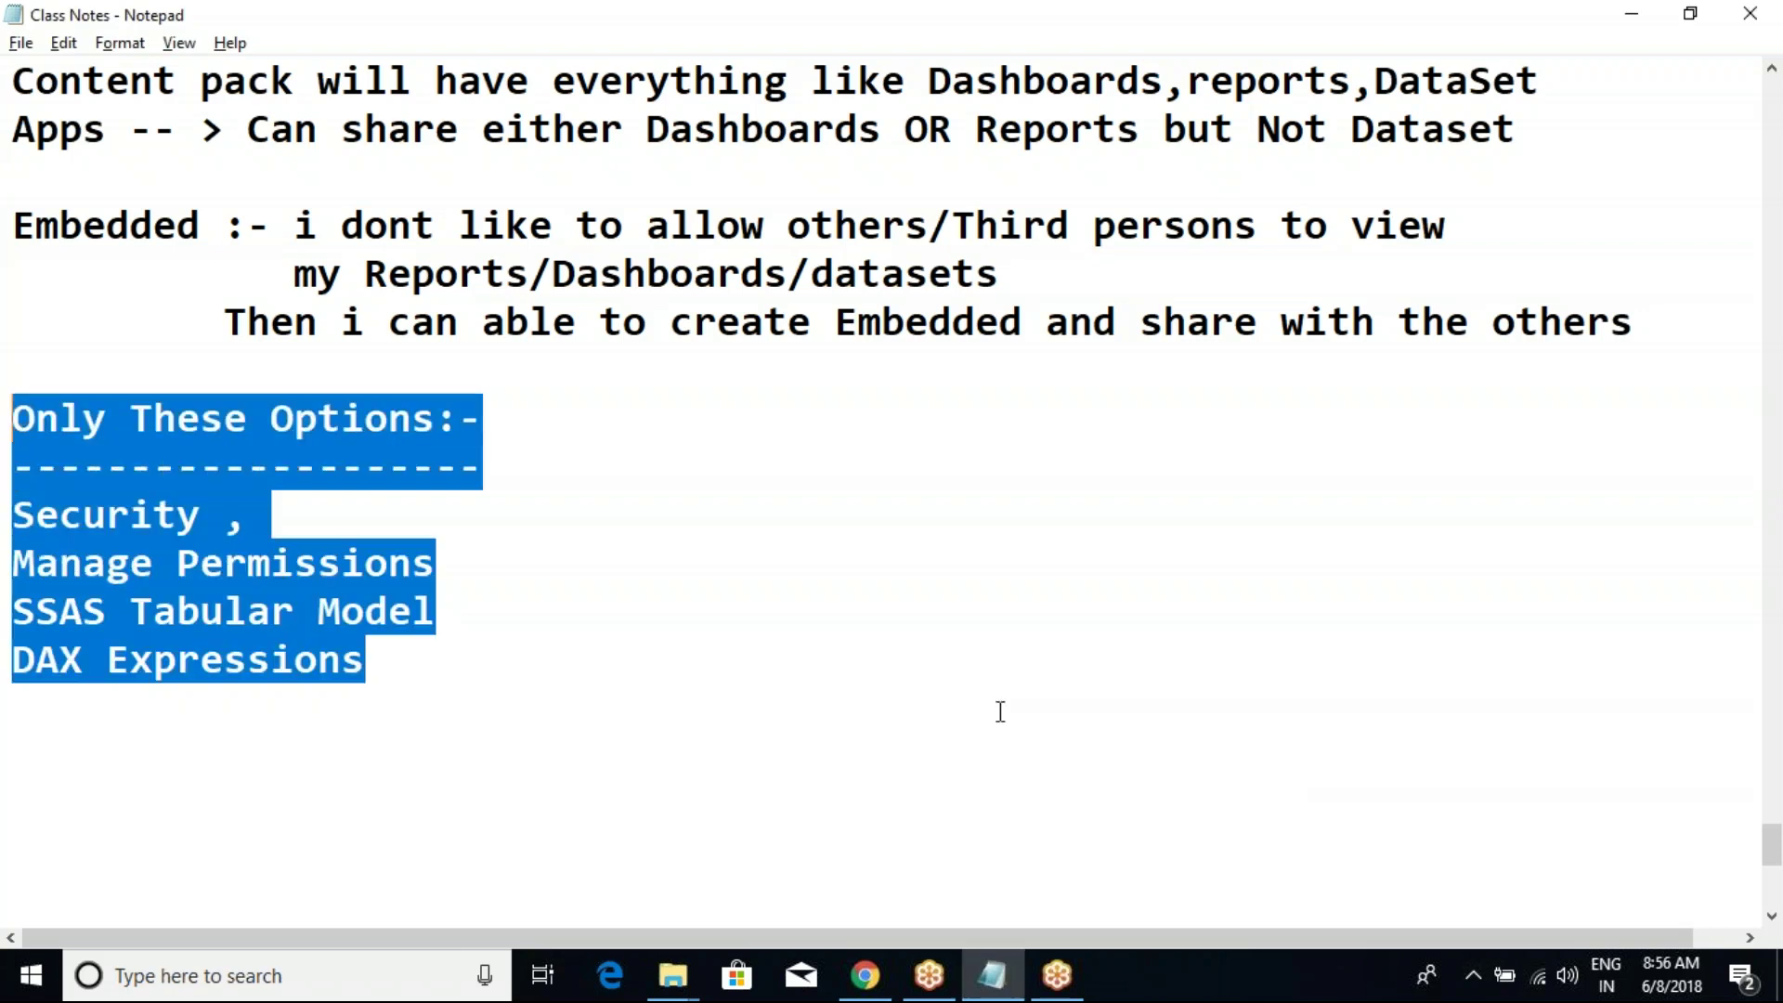